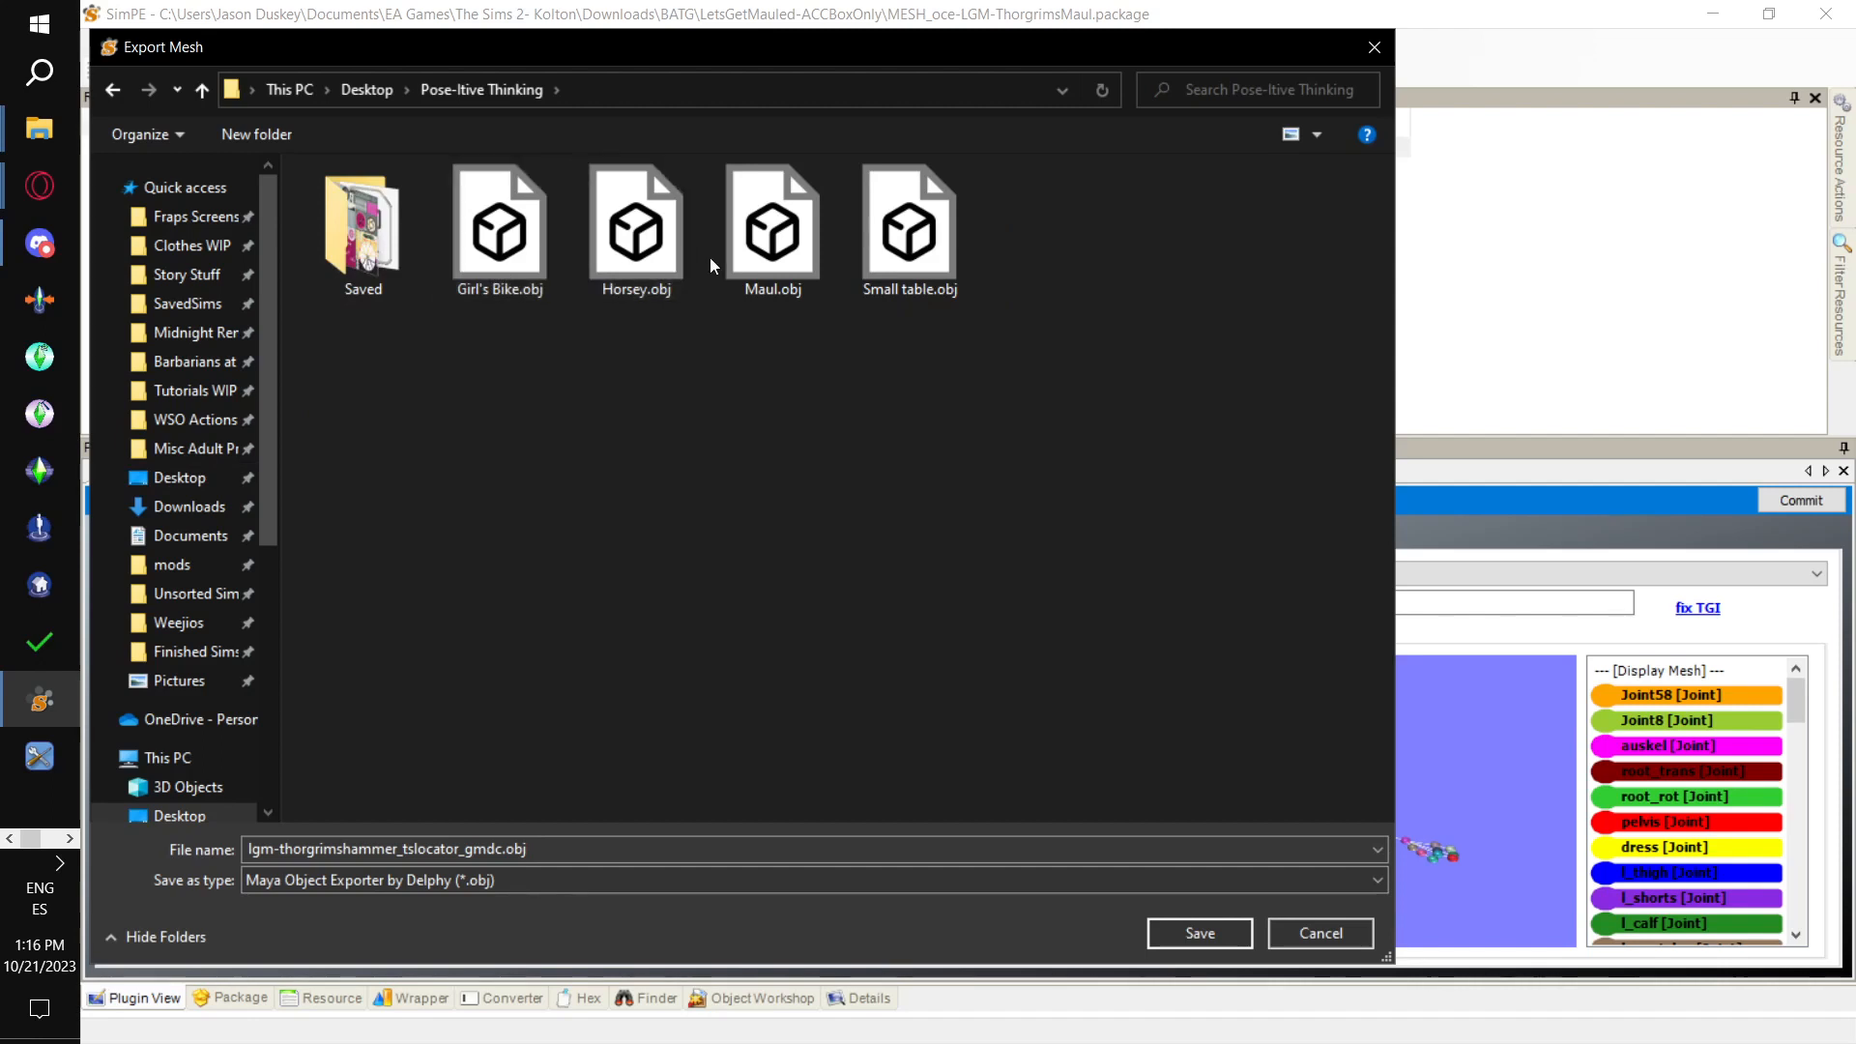
Export the hammer mesh as an OBJ file to the Pose-Itive Thinking folder on the desktop, replacing the existing file
{"action": "left_click", "coordinate": [1213, 933]}
{"action": "left_click", "coordinate": [1041, 541]}
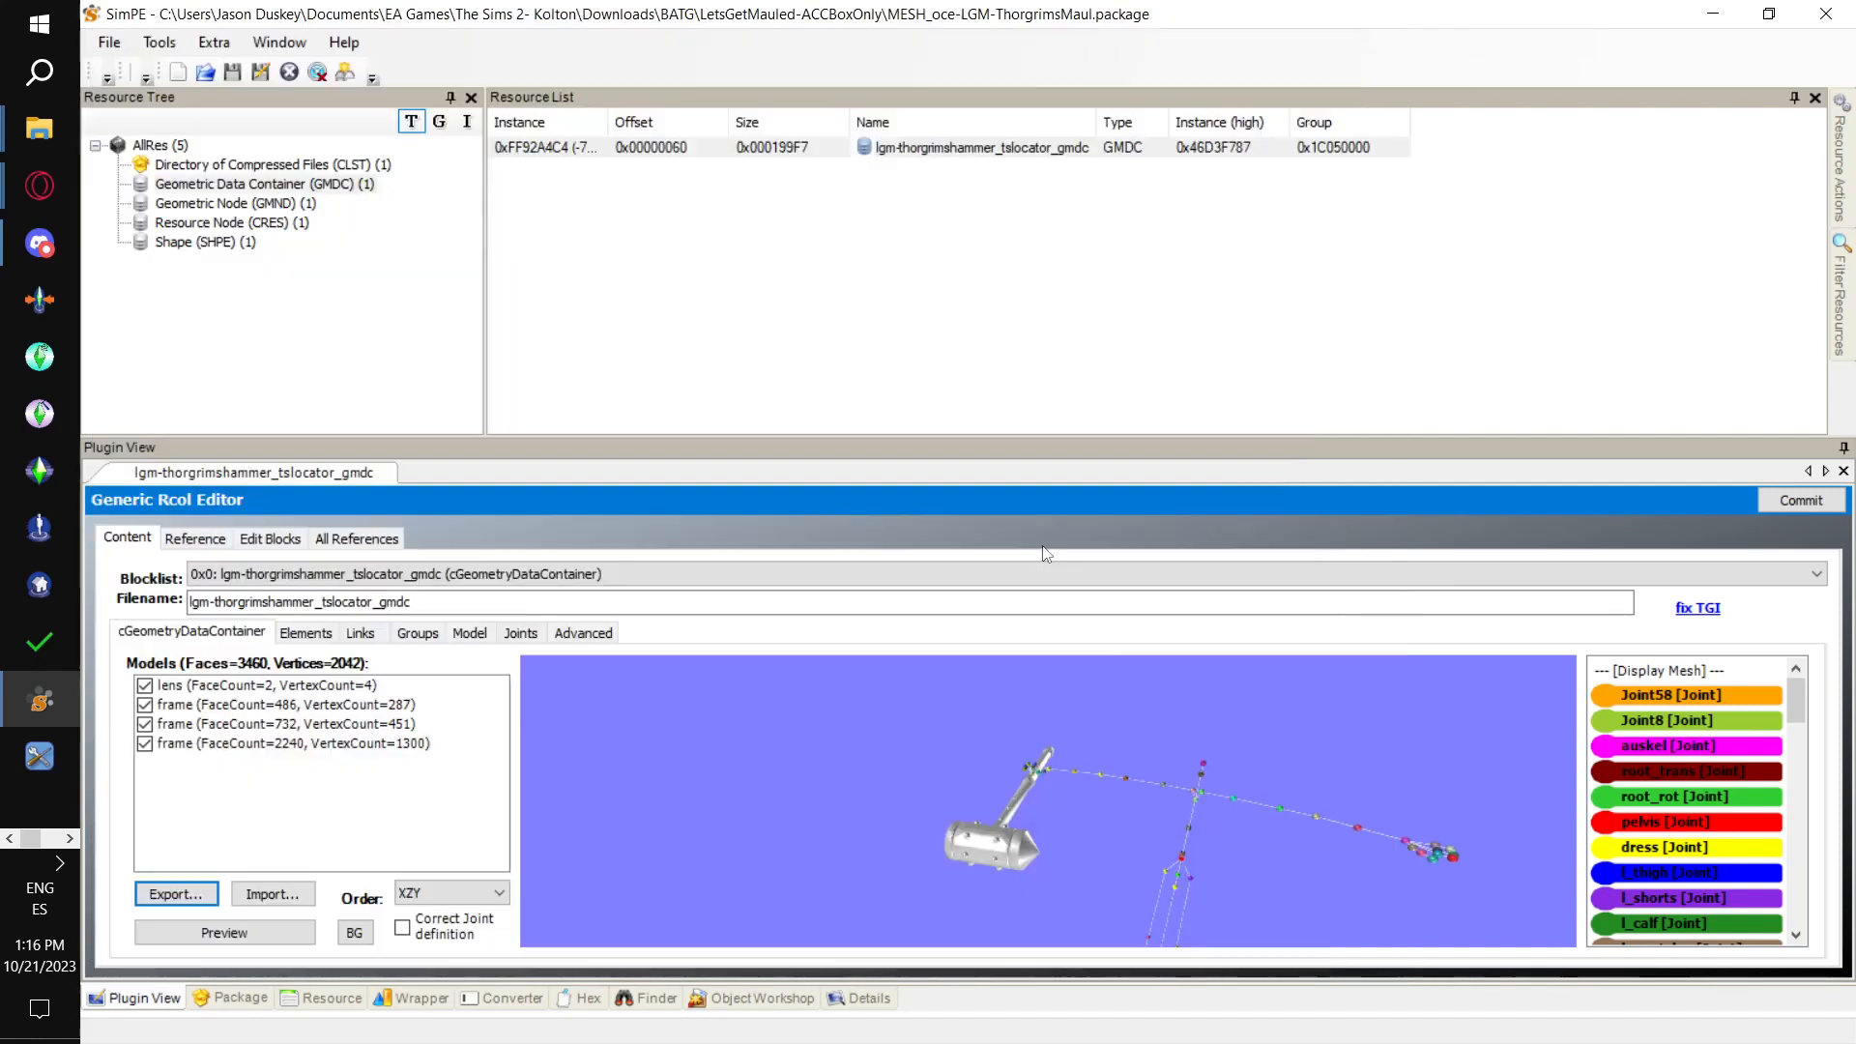
Switch to MilkShape 3D and open AManimBase.ms3d from the Pose-Itive Thinking folder on the desktop
{"action": "left_click", "coordinate": [69, 839]}
{"action": "left_click", "coordinate": [39, 527]}
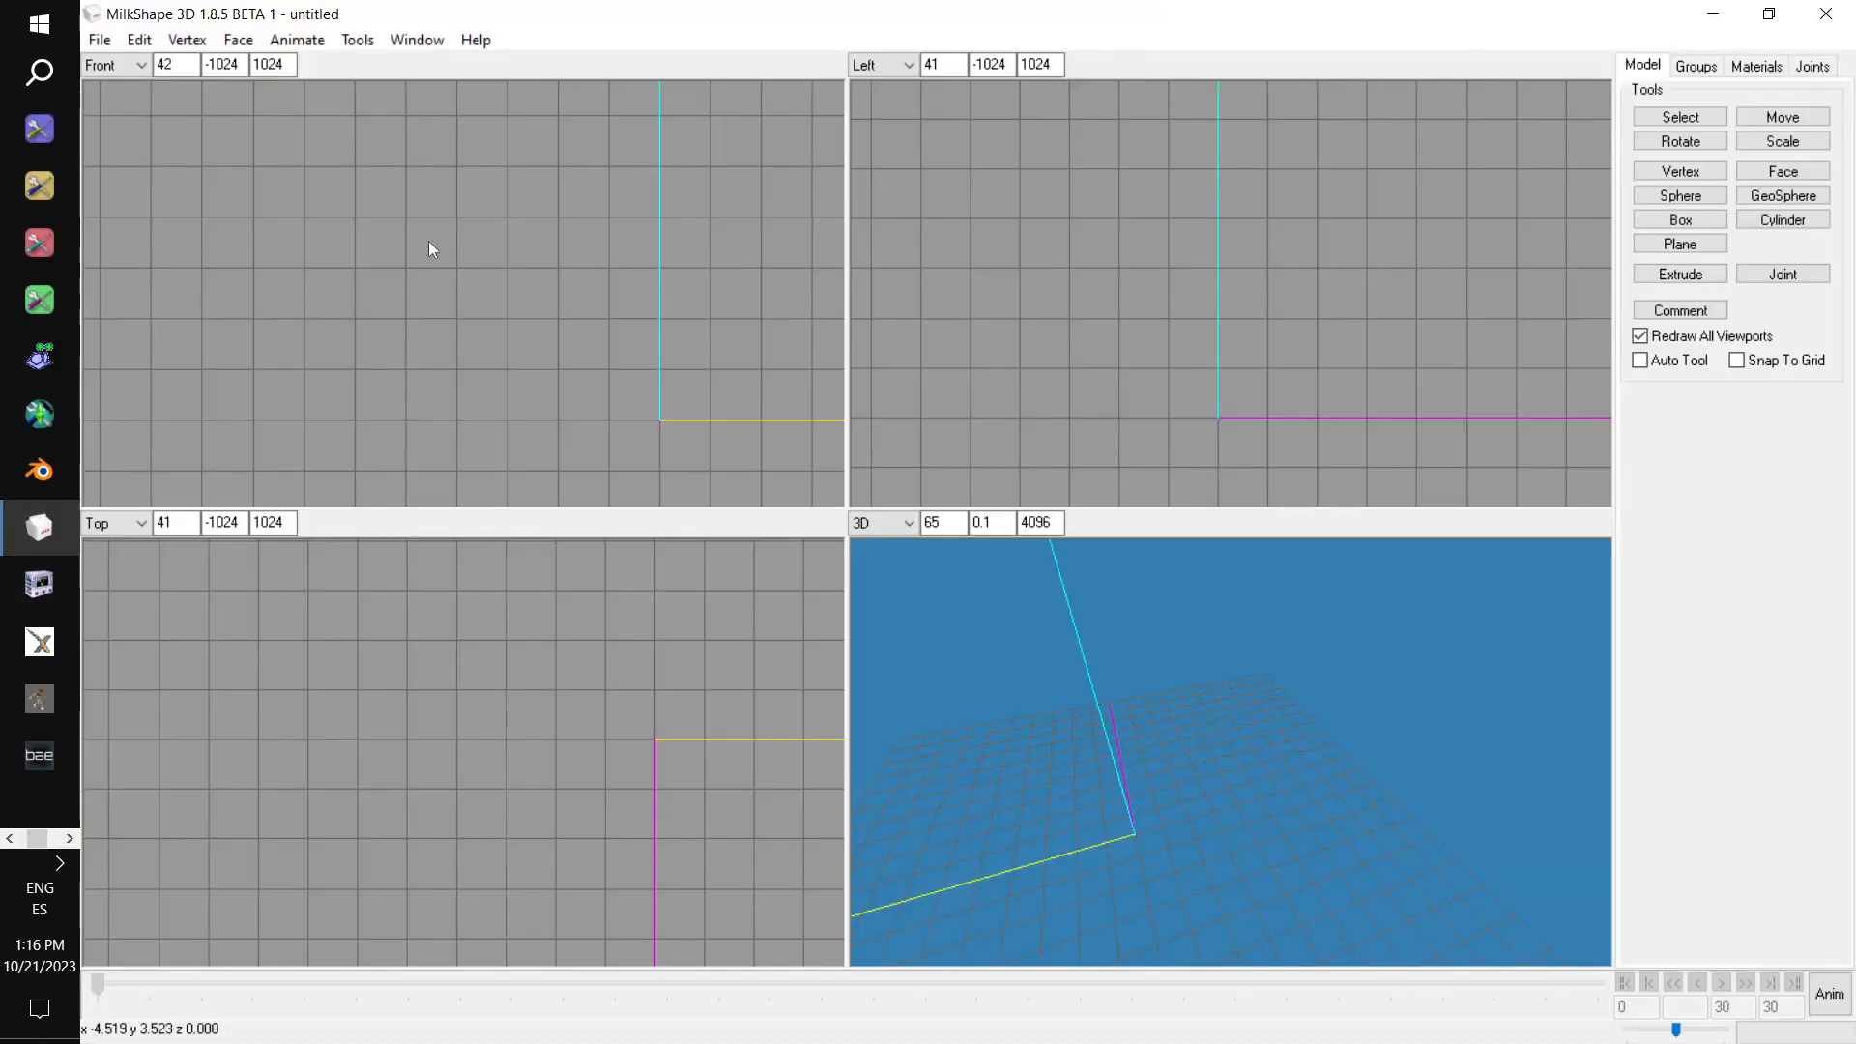
{"action": "left_click", "coordinate": [101, 40]}
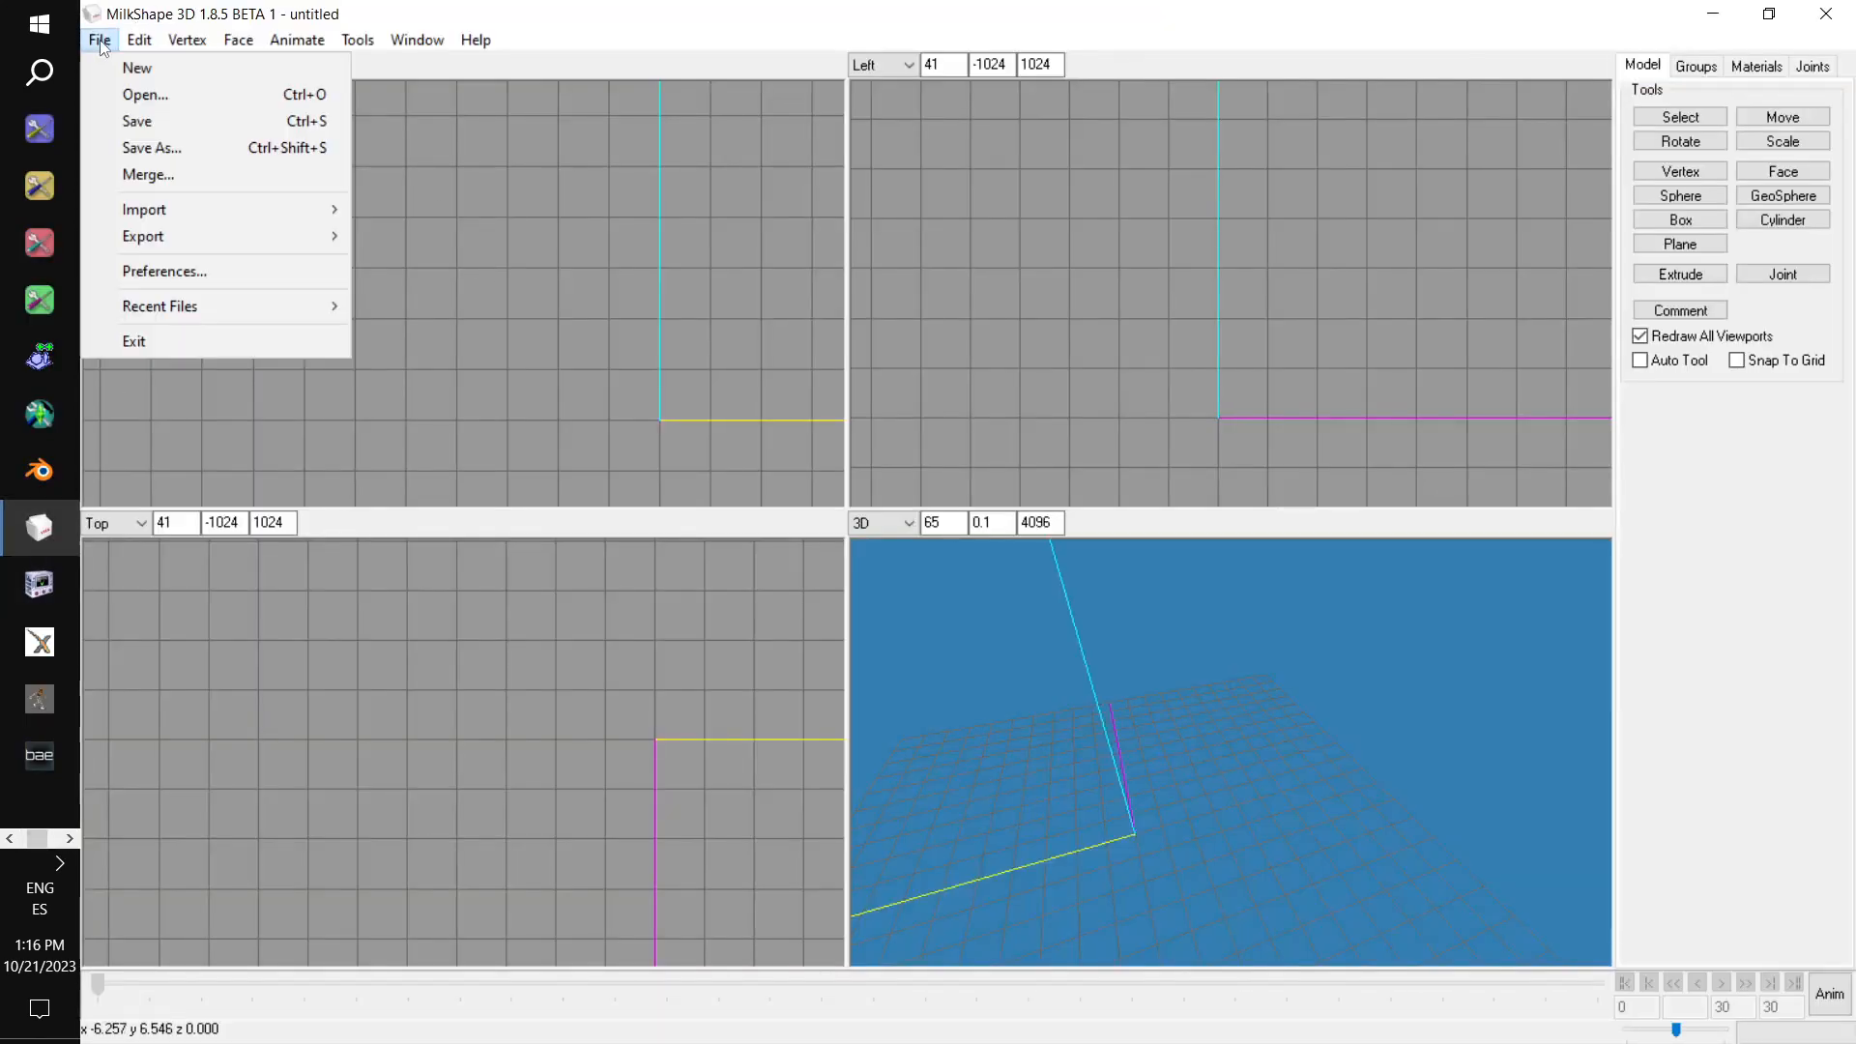
{"action": "left_click", "coordinate": [135, 91]}
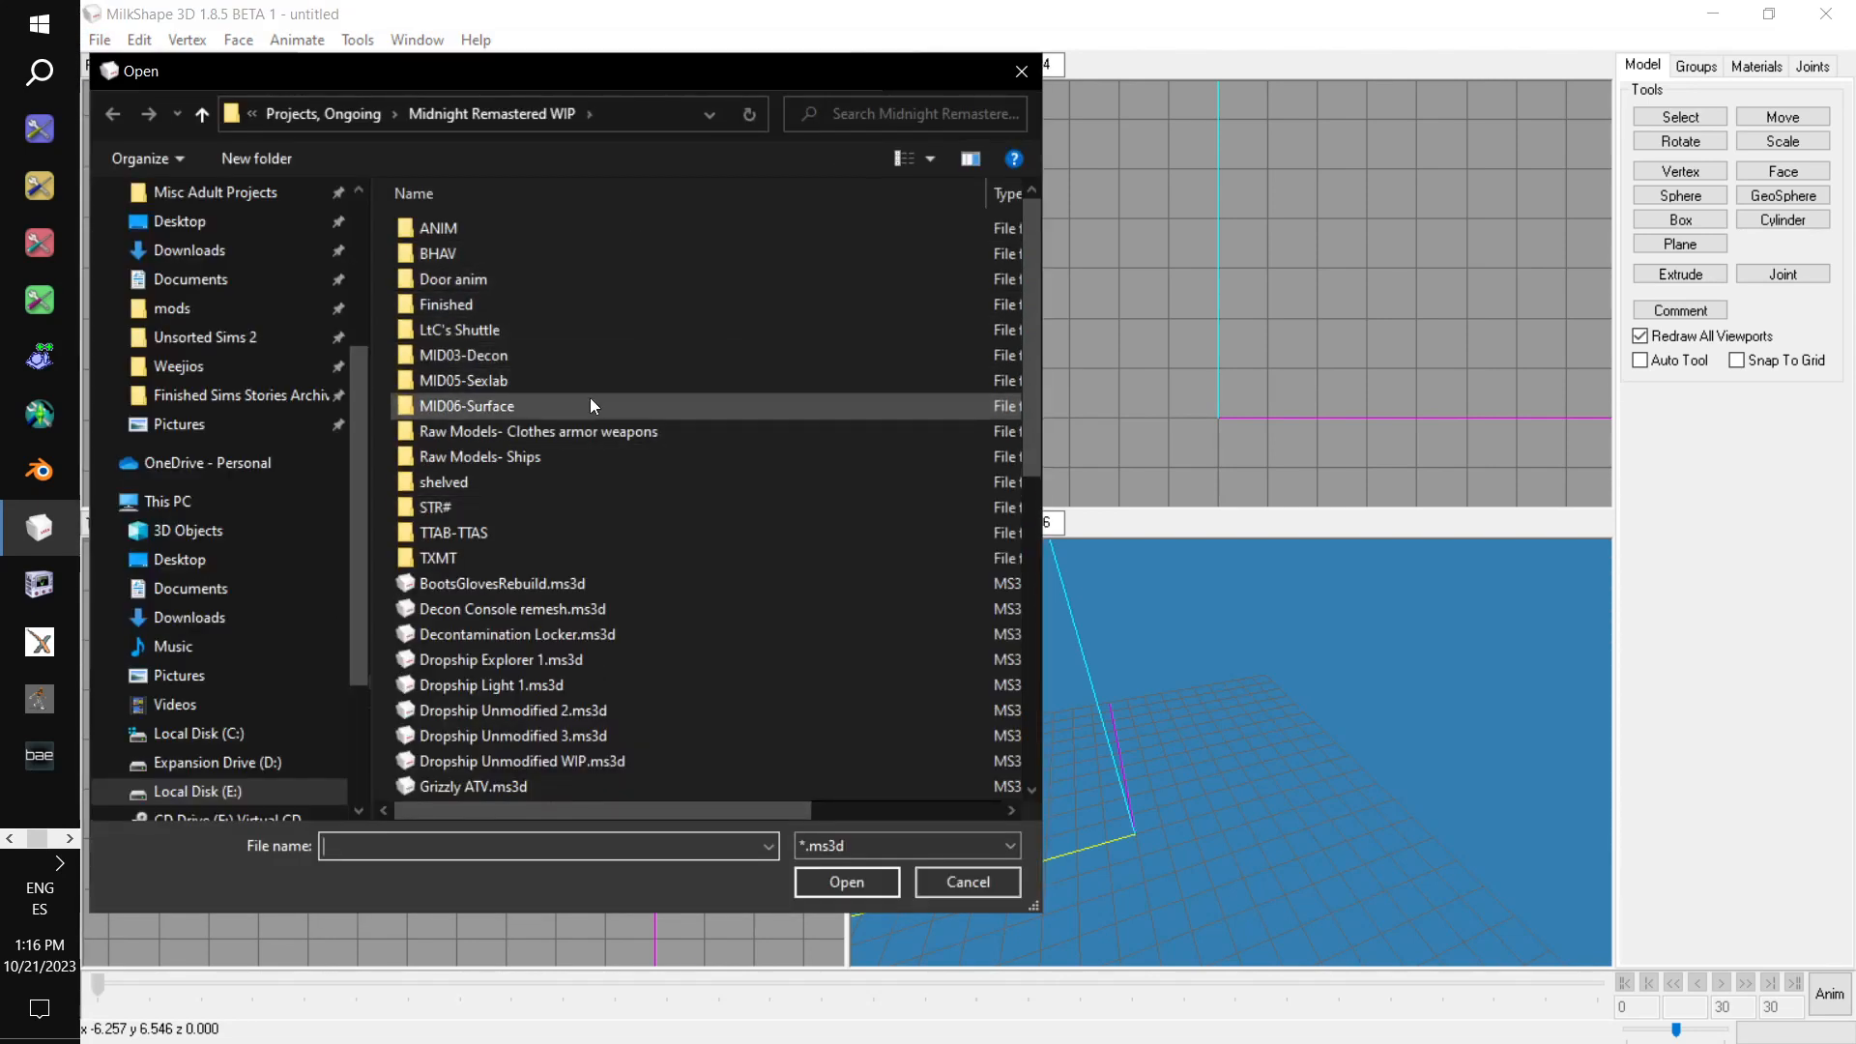
{"action": "scroll", "coordinate": [243, 411], "scroll_direction": "up", "scroll_amount": 4}
{"action": "left_click", "coordinate": [179, 501]}
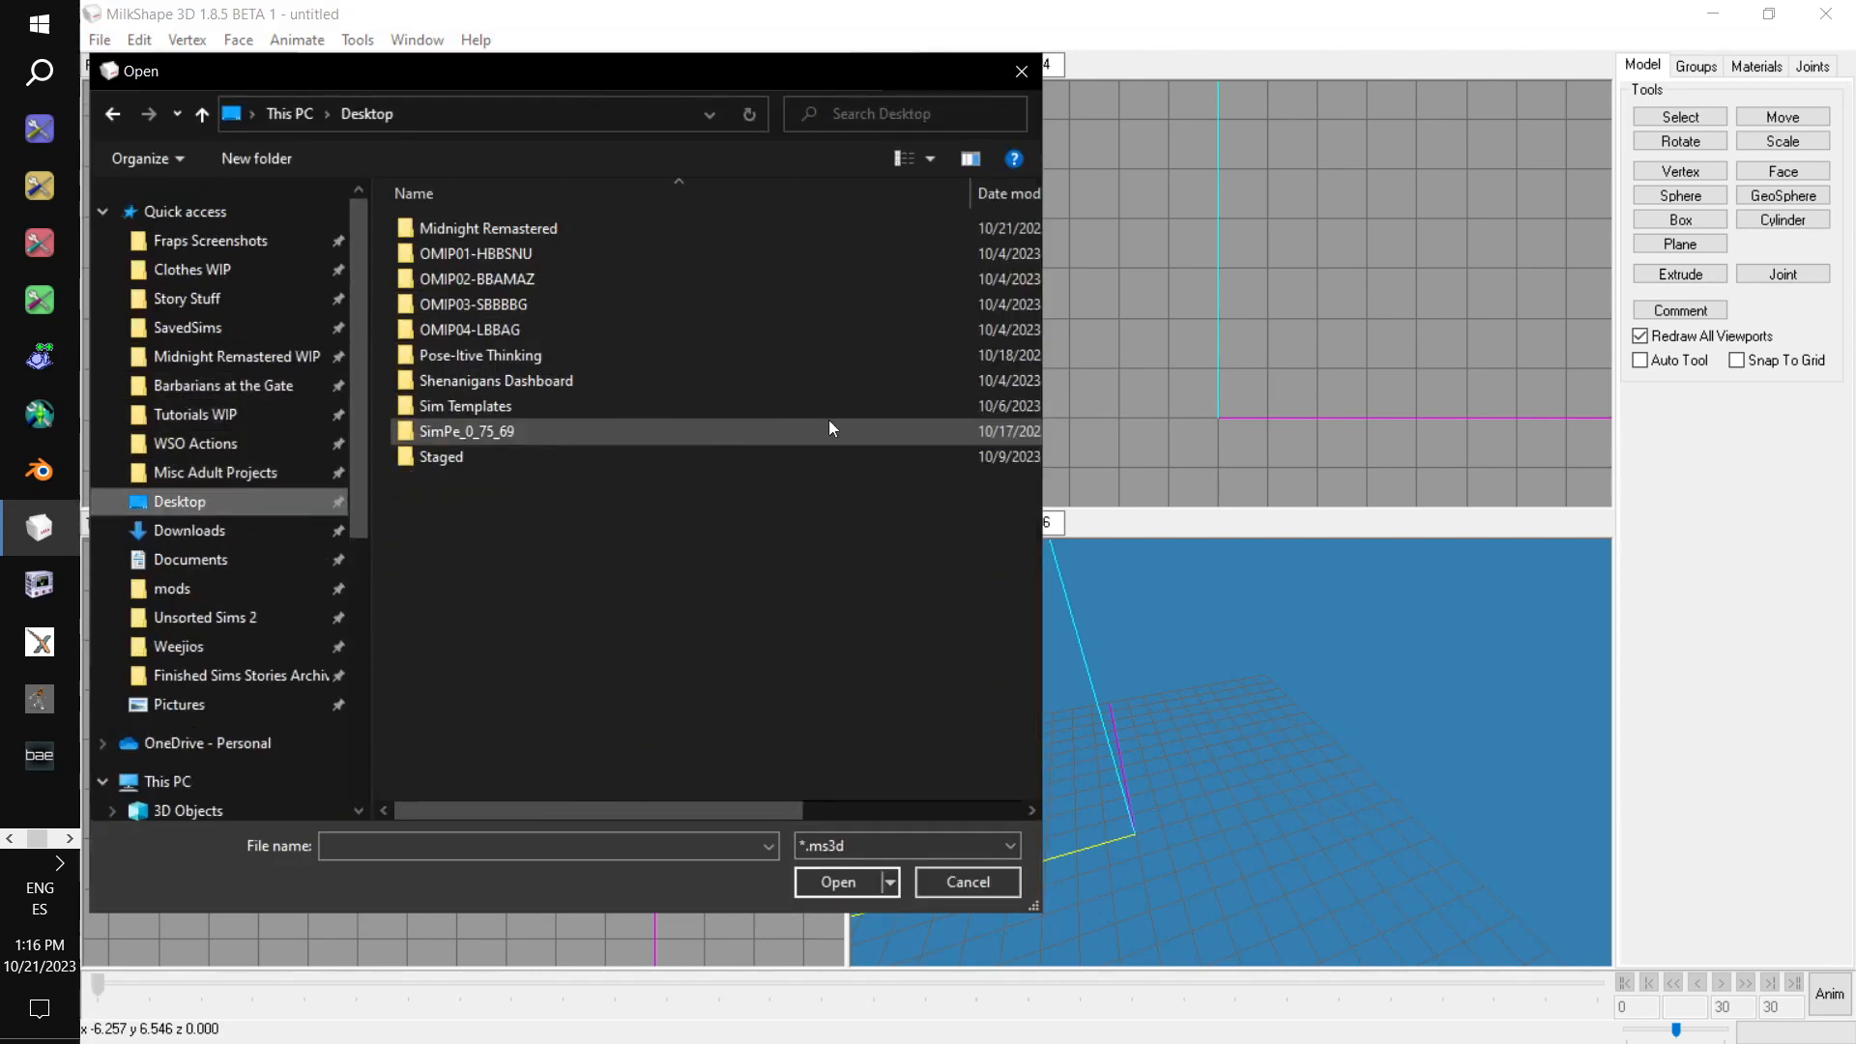
{"action": "double_click", "coordinate": [739, 352]}
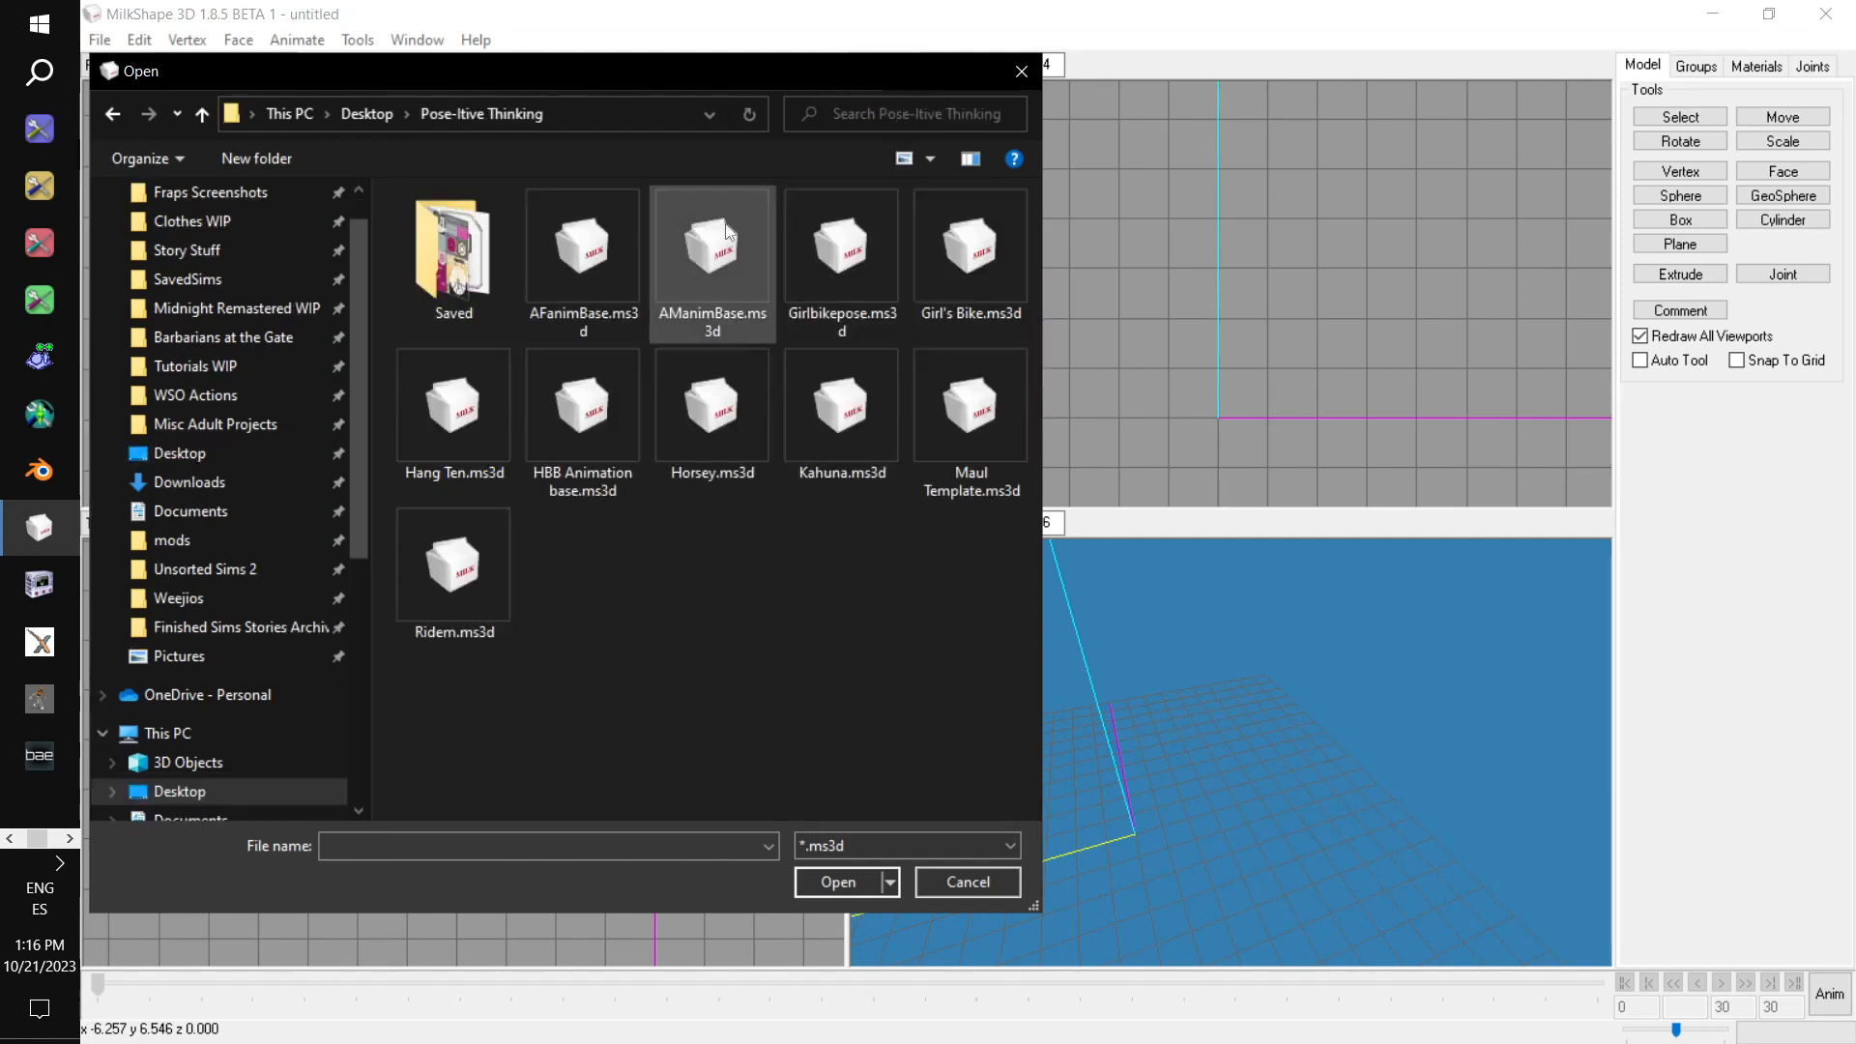
{"action": "double_click", "coordinate": [675, 256]}
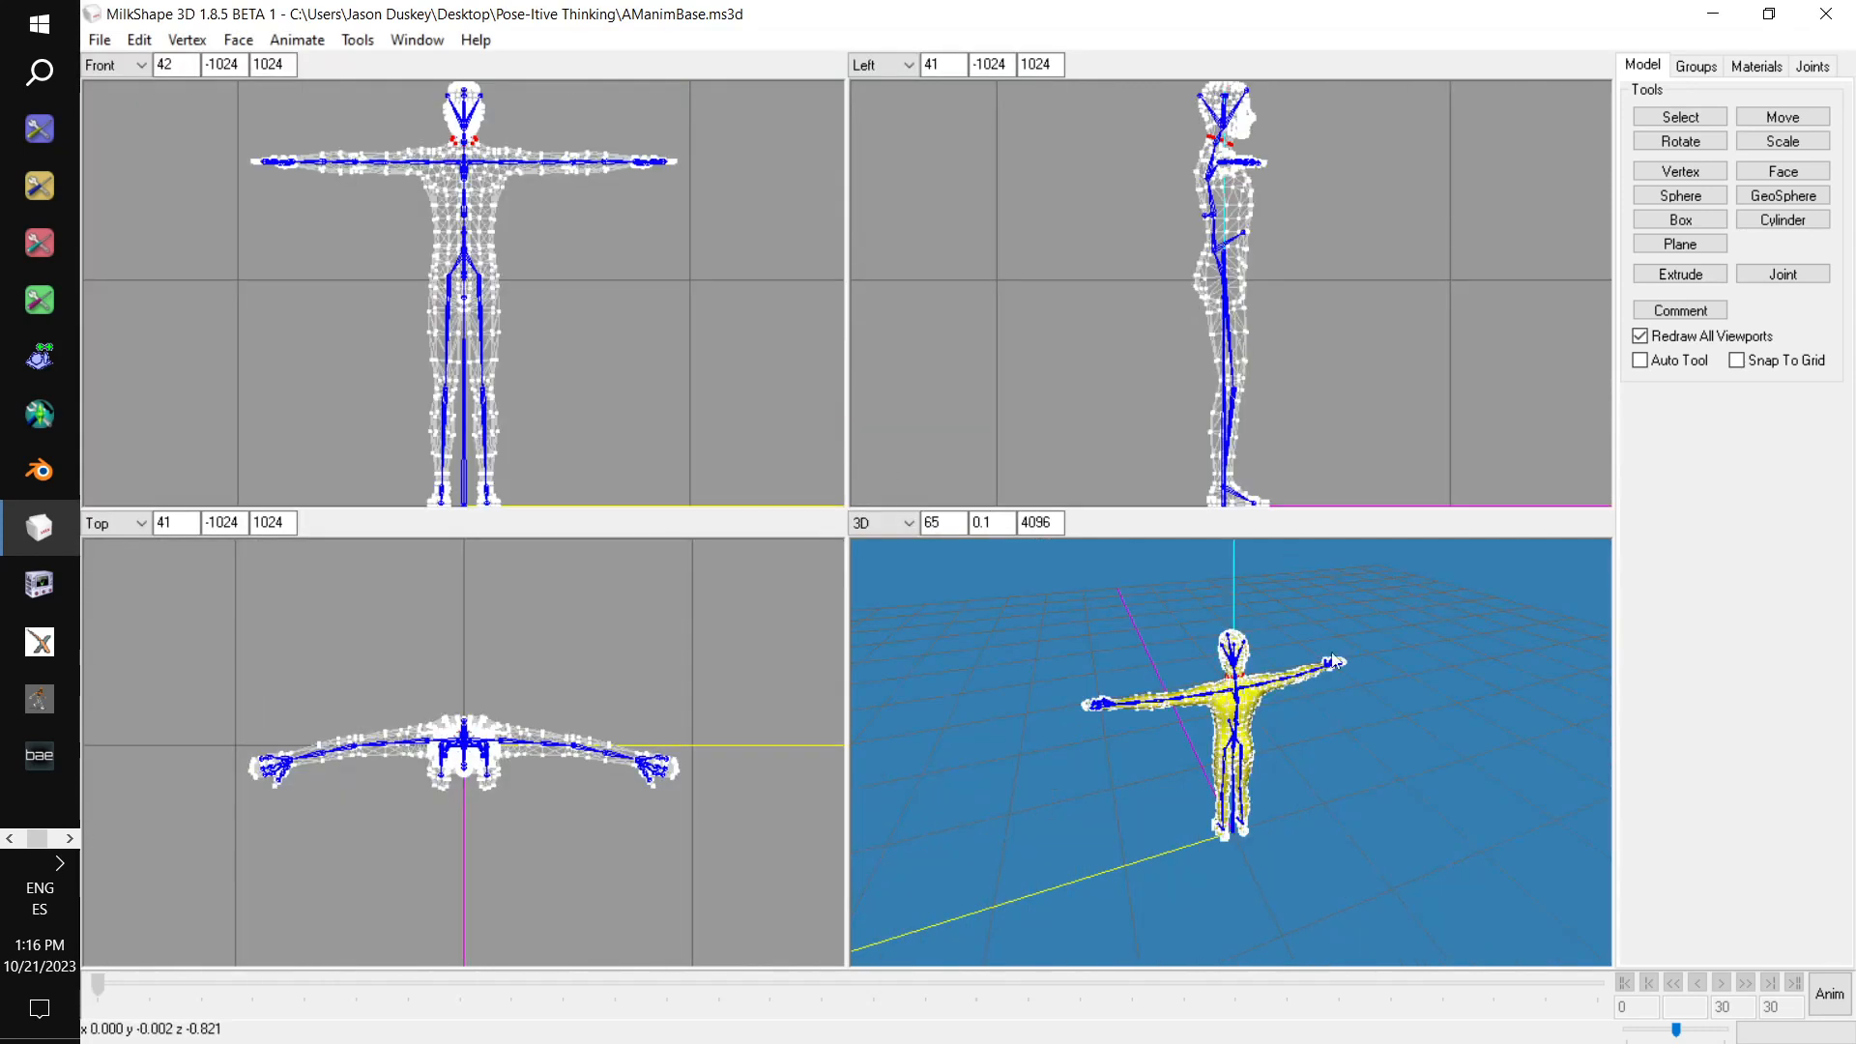
Import the Wavefront OBJ file Maul.obj from the desktop's Pose-Itive Thinking folder into the body model
{"action": "left_click_drag", "start_coordinate": [1140, 637], "coordinate": [1011, 594]}
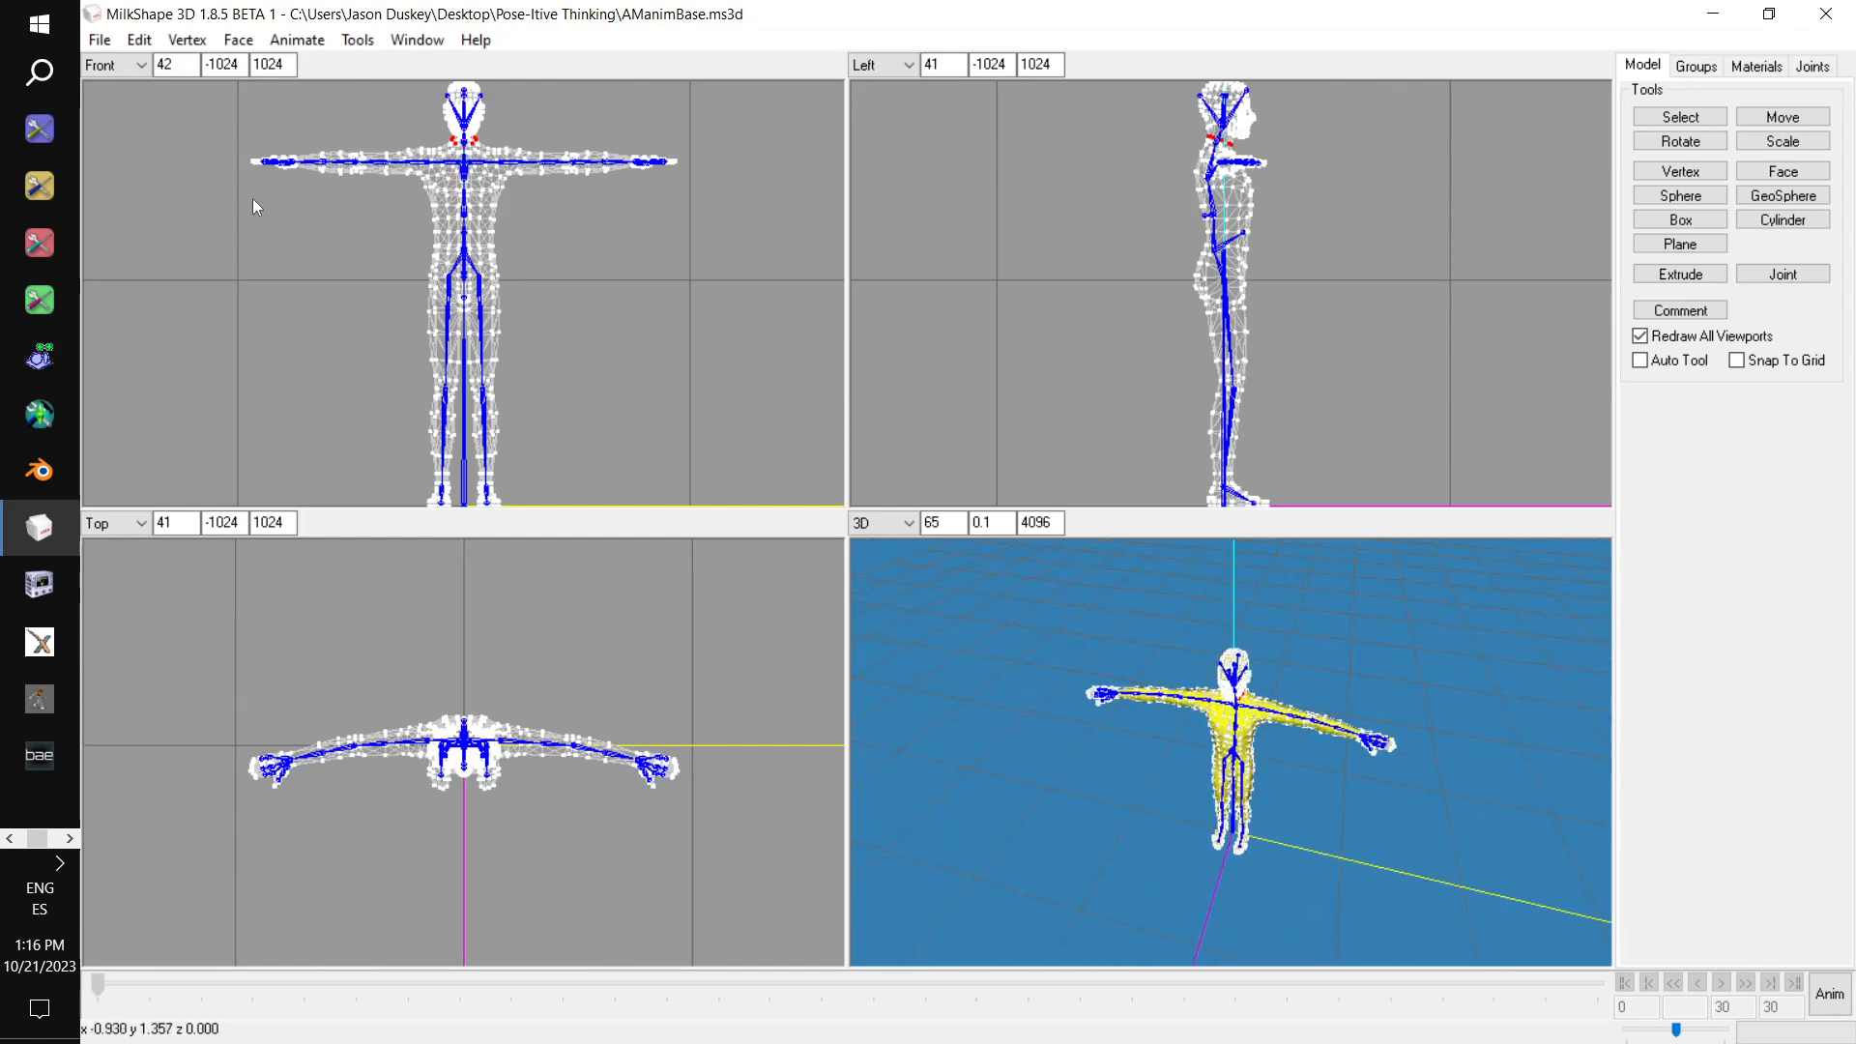
{"action": "left_click", "coordinate": [139, 40]}
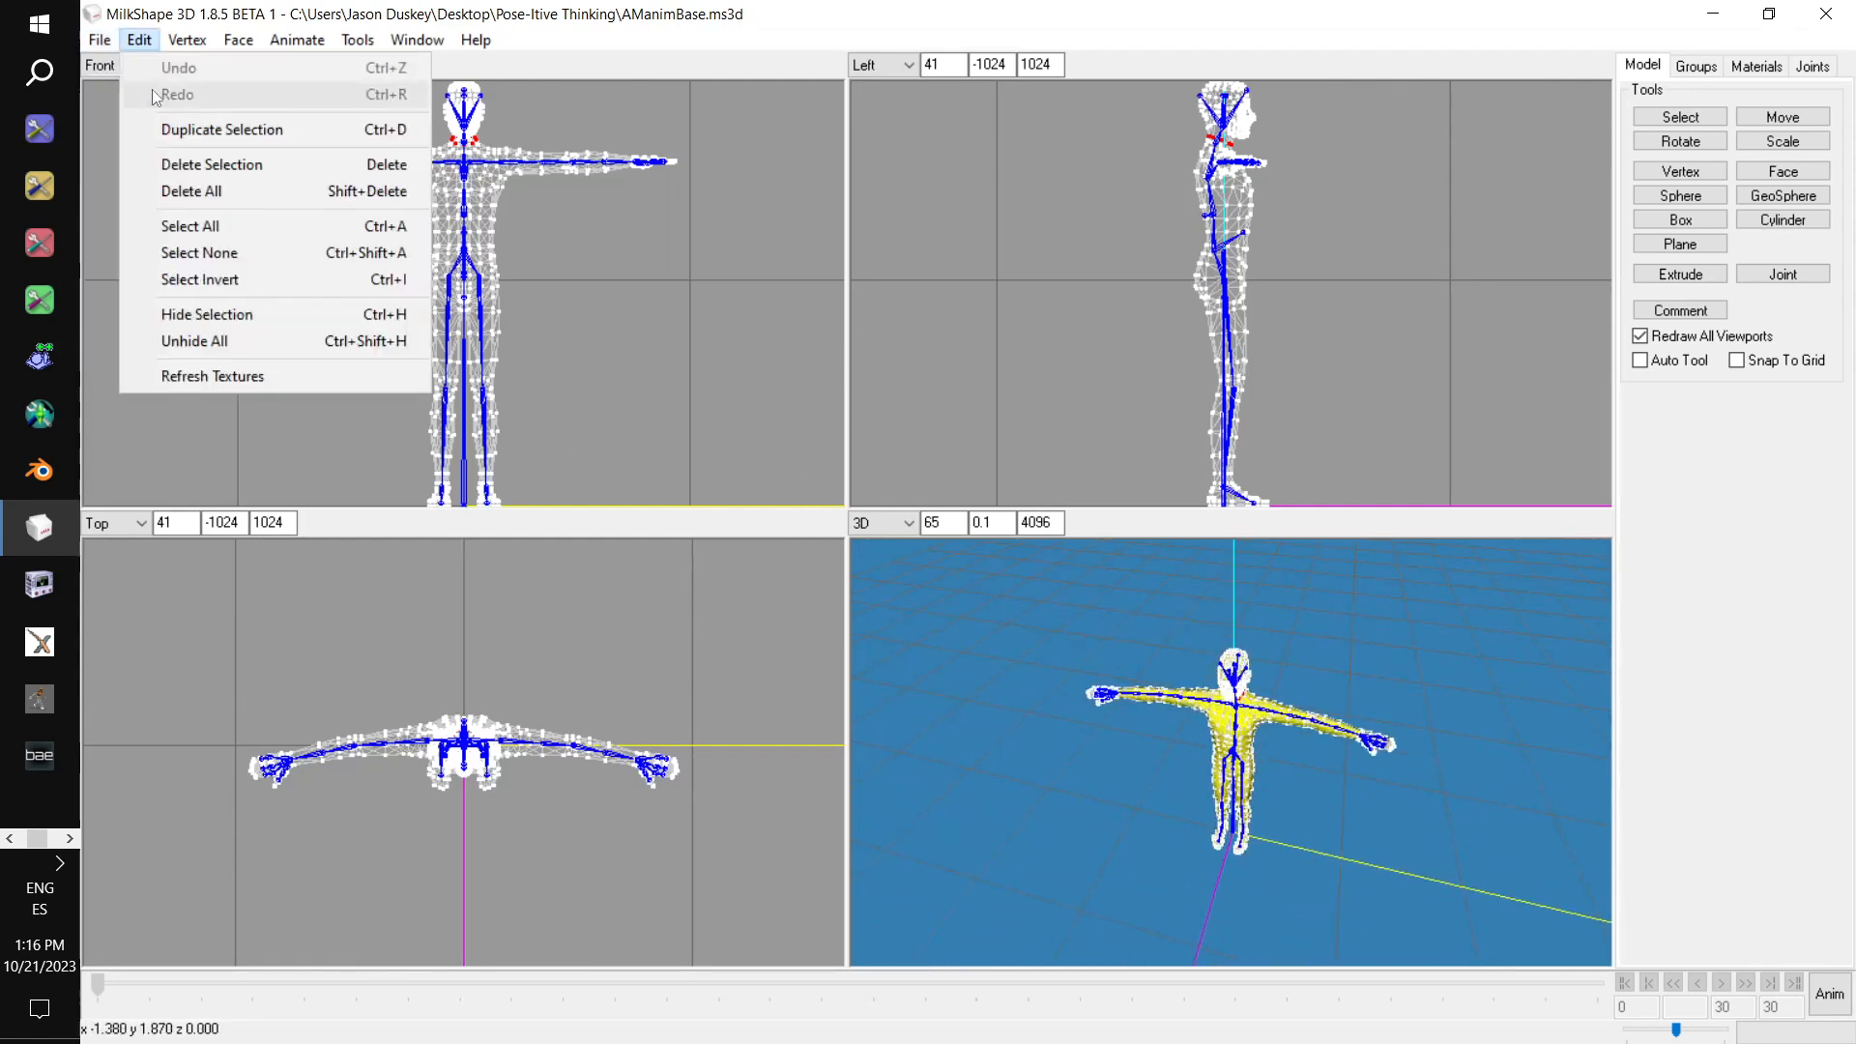
{"action": "mouse_move", "coordinate": [100, 40]}
{"action": "mouse_move", "coordinate": [183, 210]}
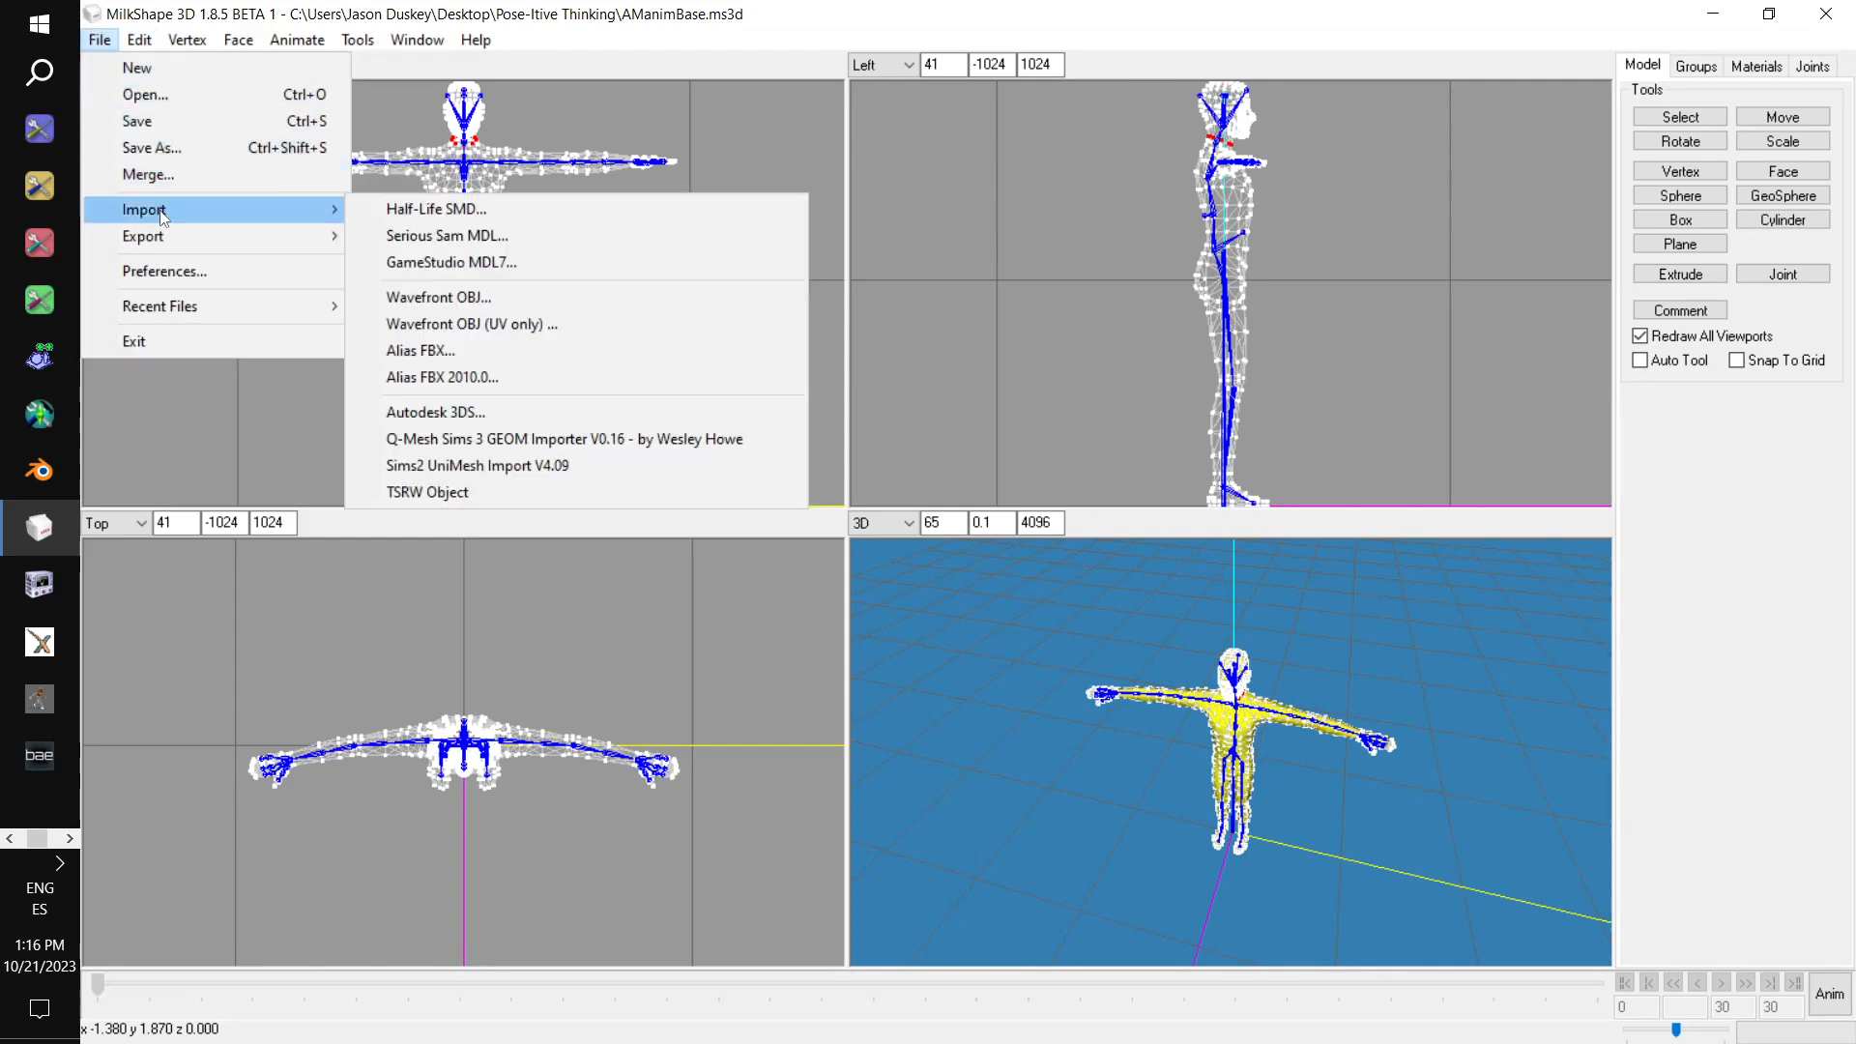
{"action": "left_click", "coordinate": [566, 302]}
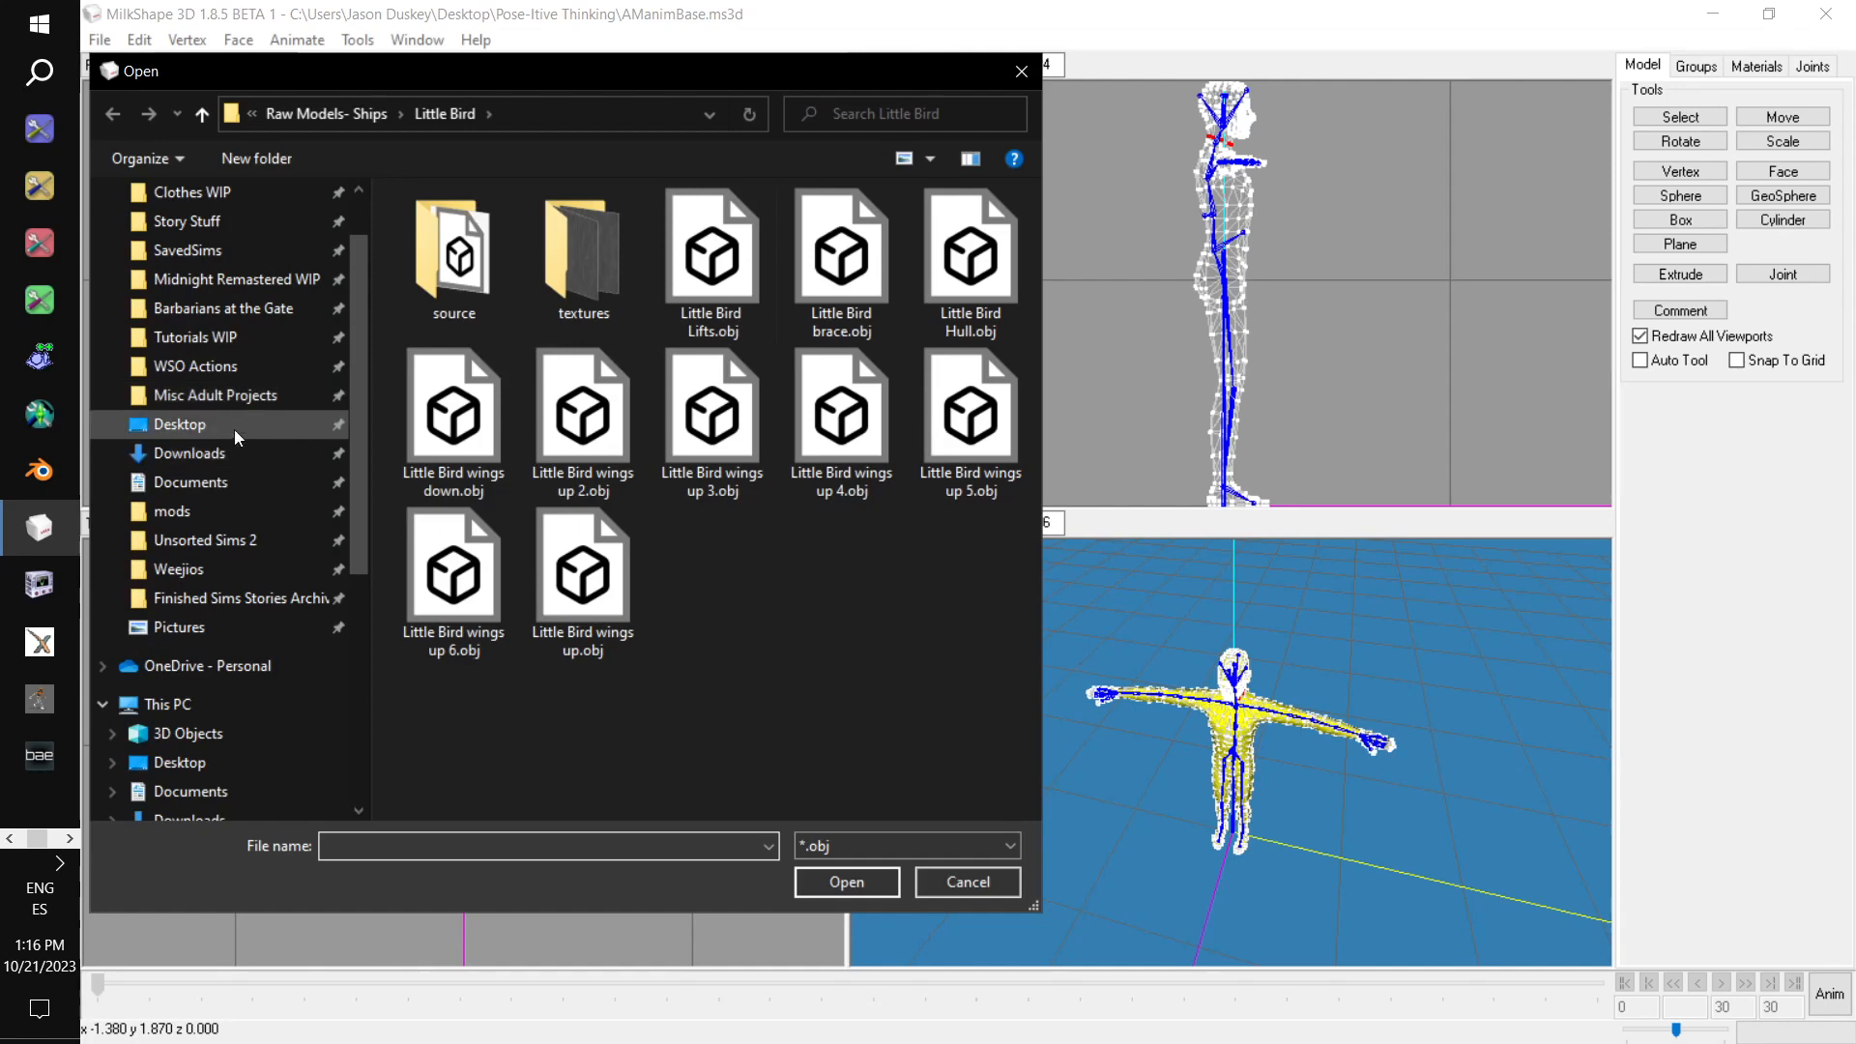
{"action": "left_click", "coordinate": [234, 428]}
{"action": "double_click", "coordinate": [608, 357]}
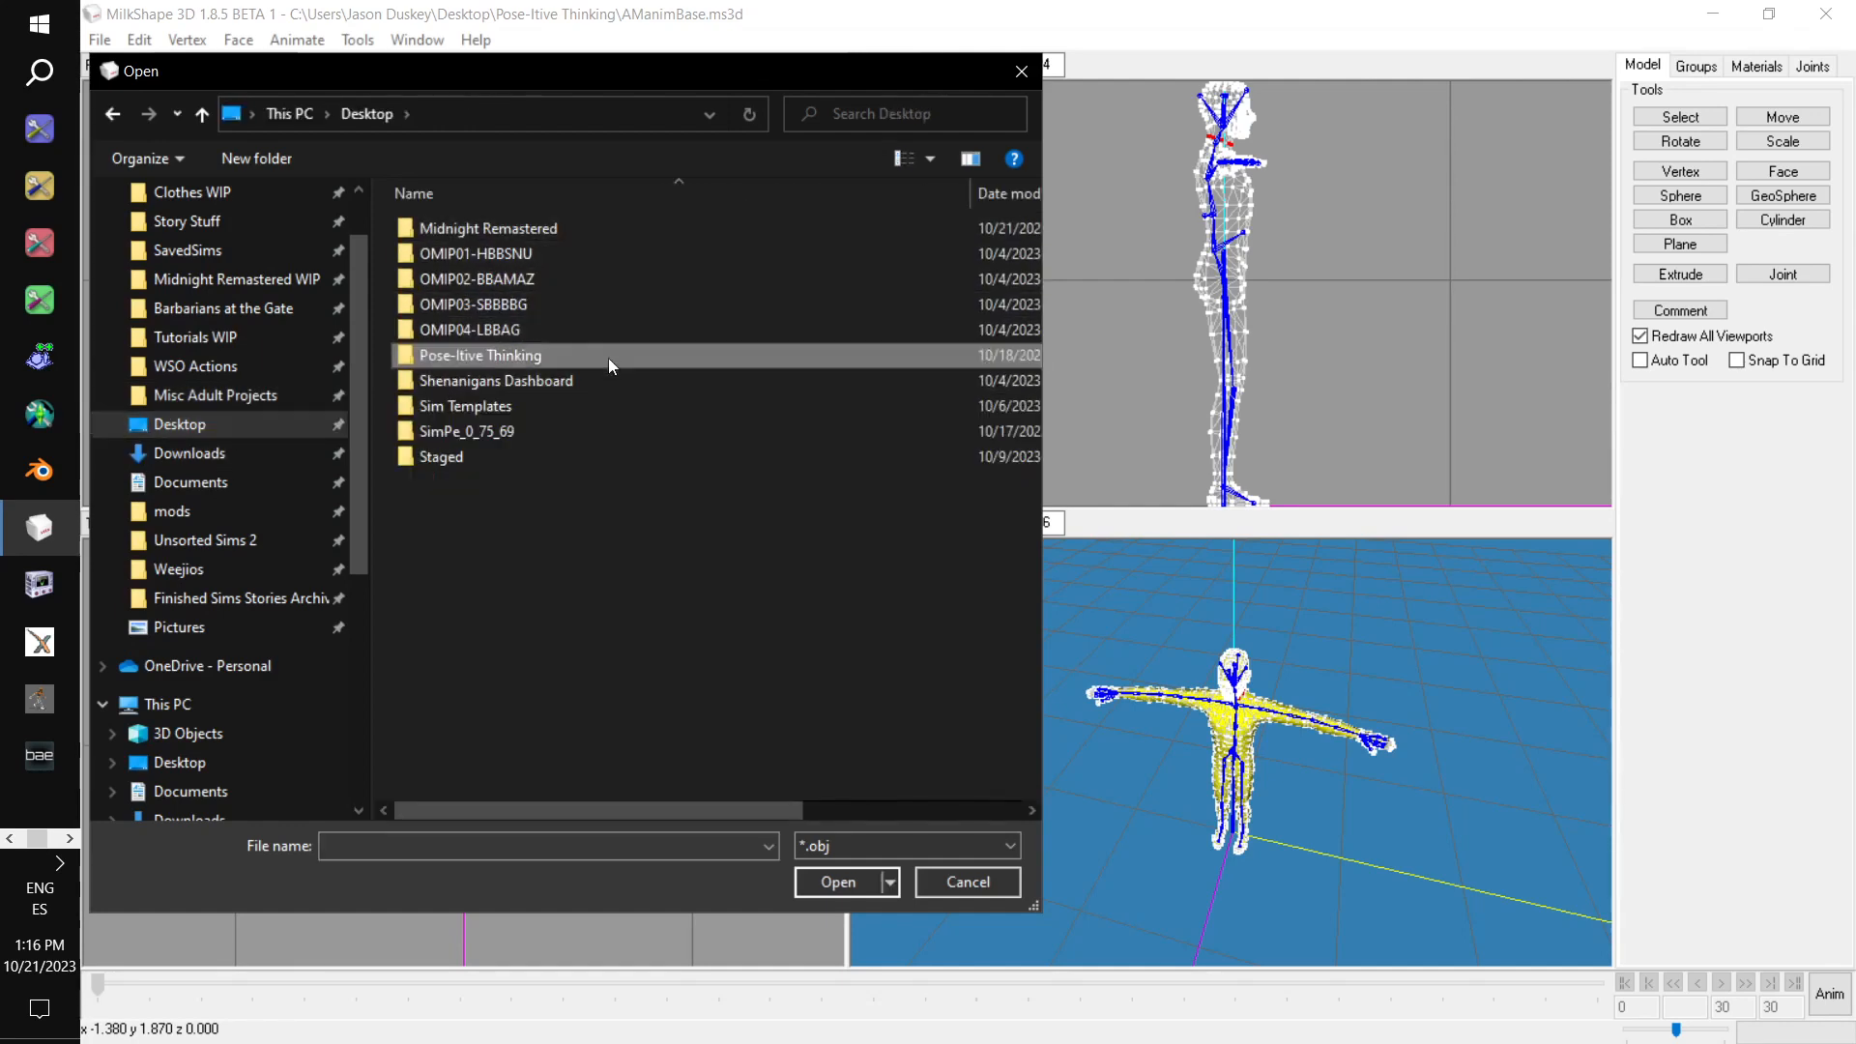
{"action": "double_click", "coordinate": [868, 280]}
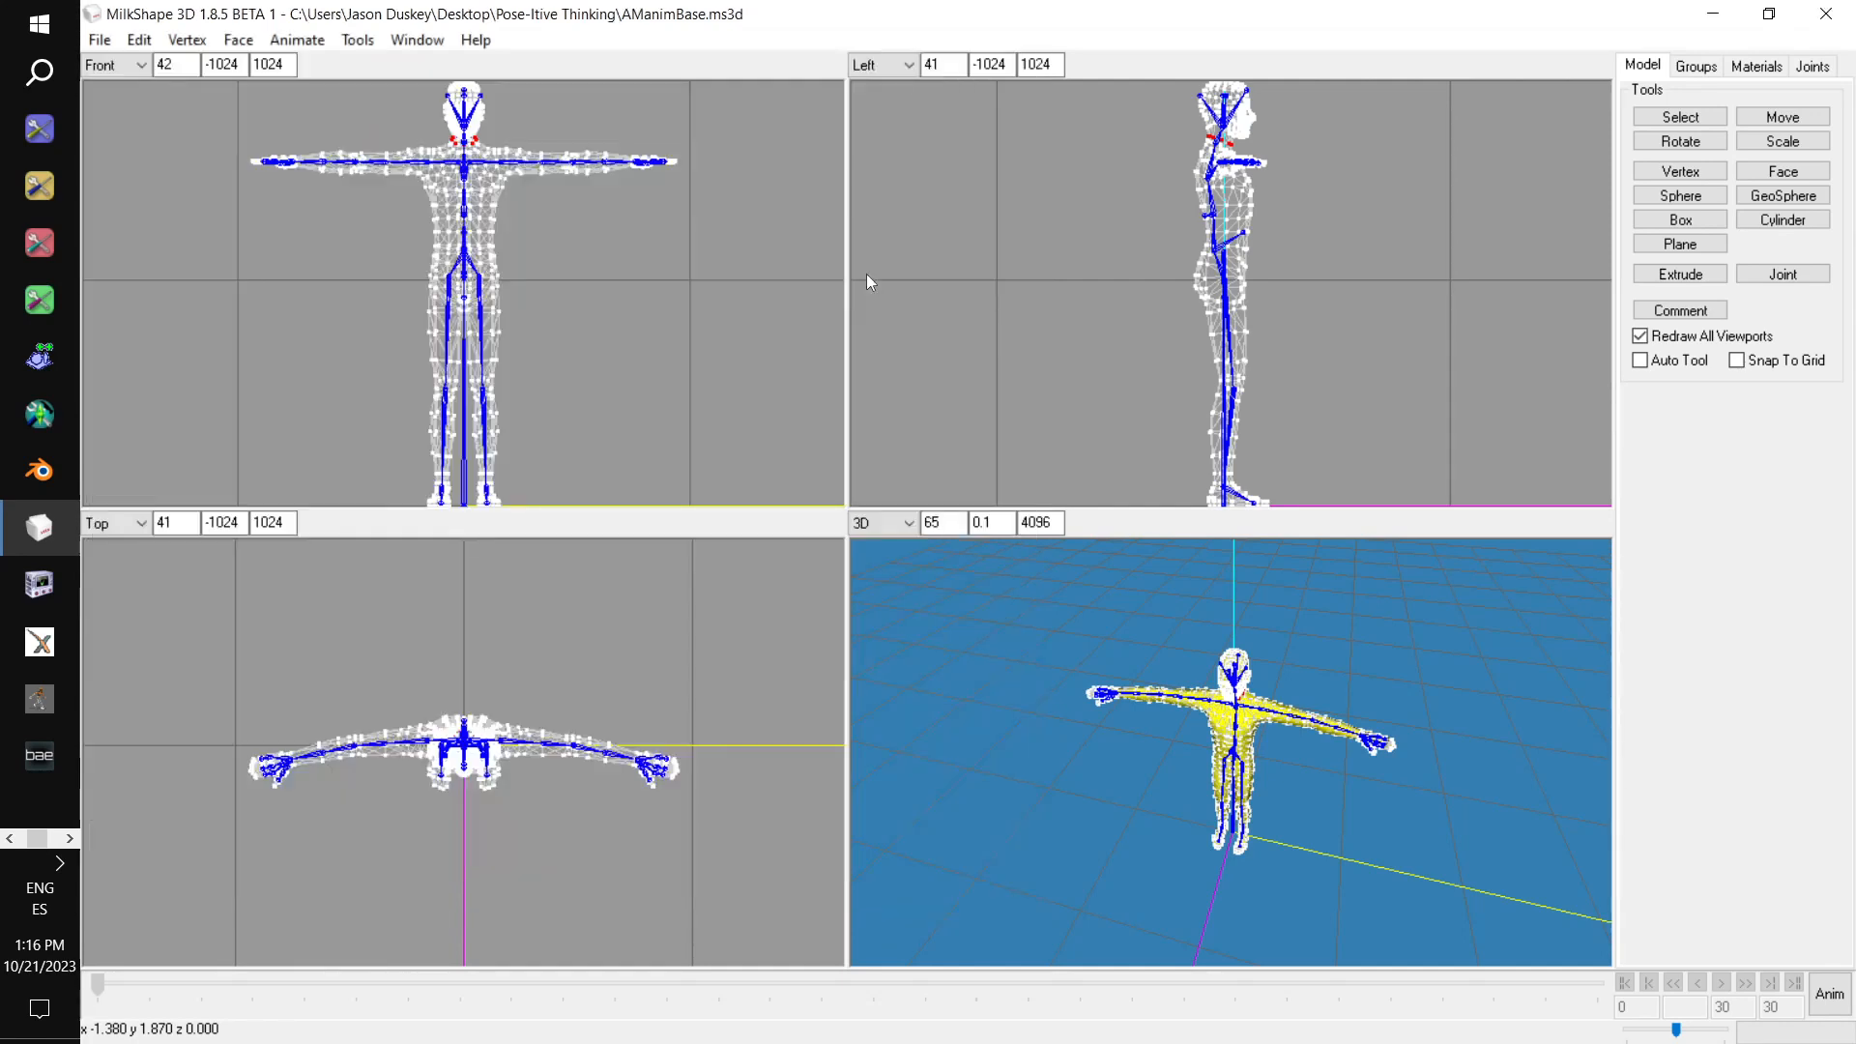
Select the imported hammer's frame group and assign it to the r_hand joint
{"action": "left_click", "coordinate": [1813, 65]}
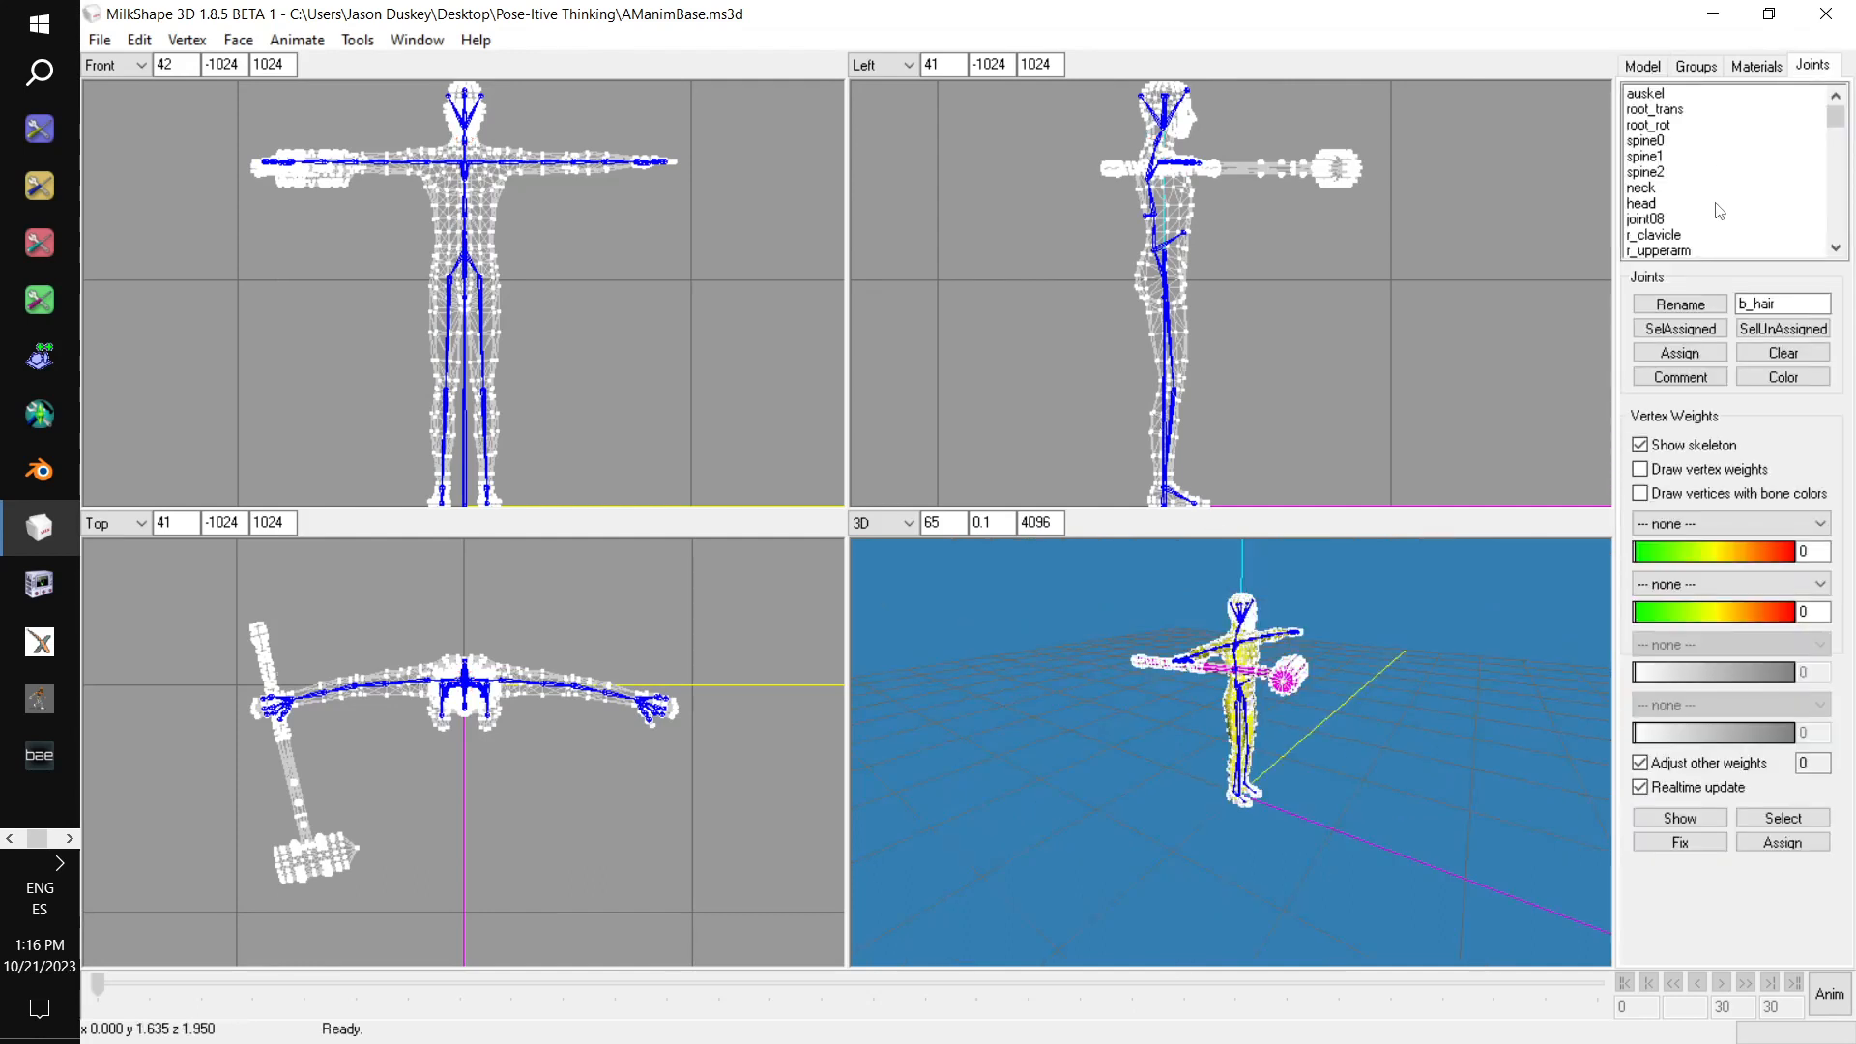
{"action": "scroll", "coordinate": [1755, 193], "scroll_direction": "down", "scroll_amount": 1}
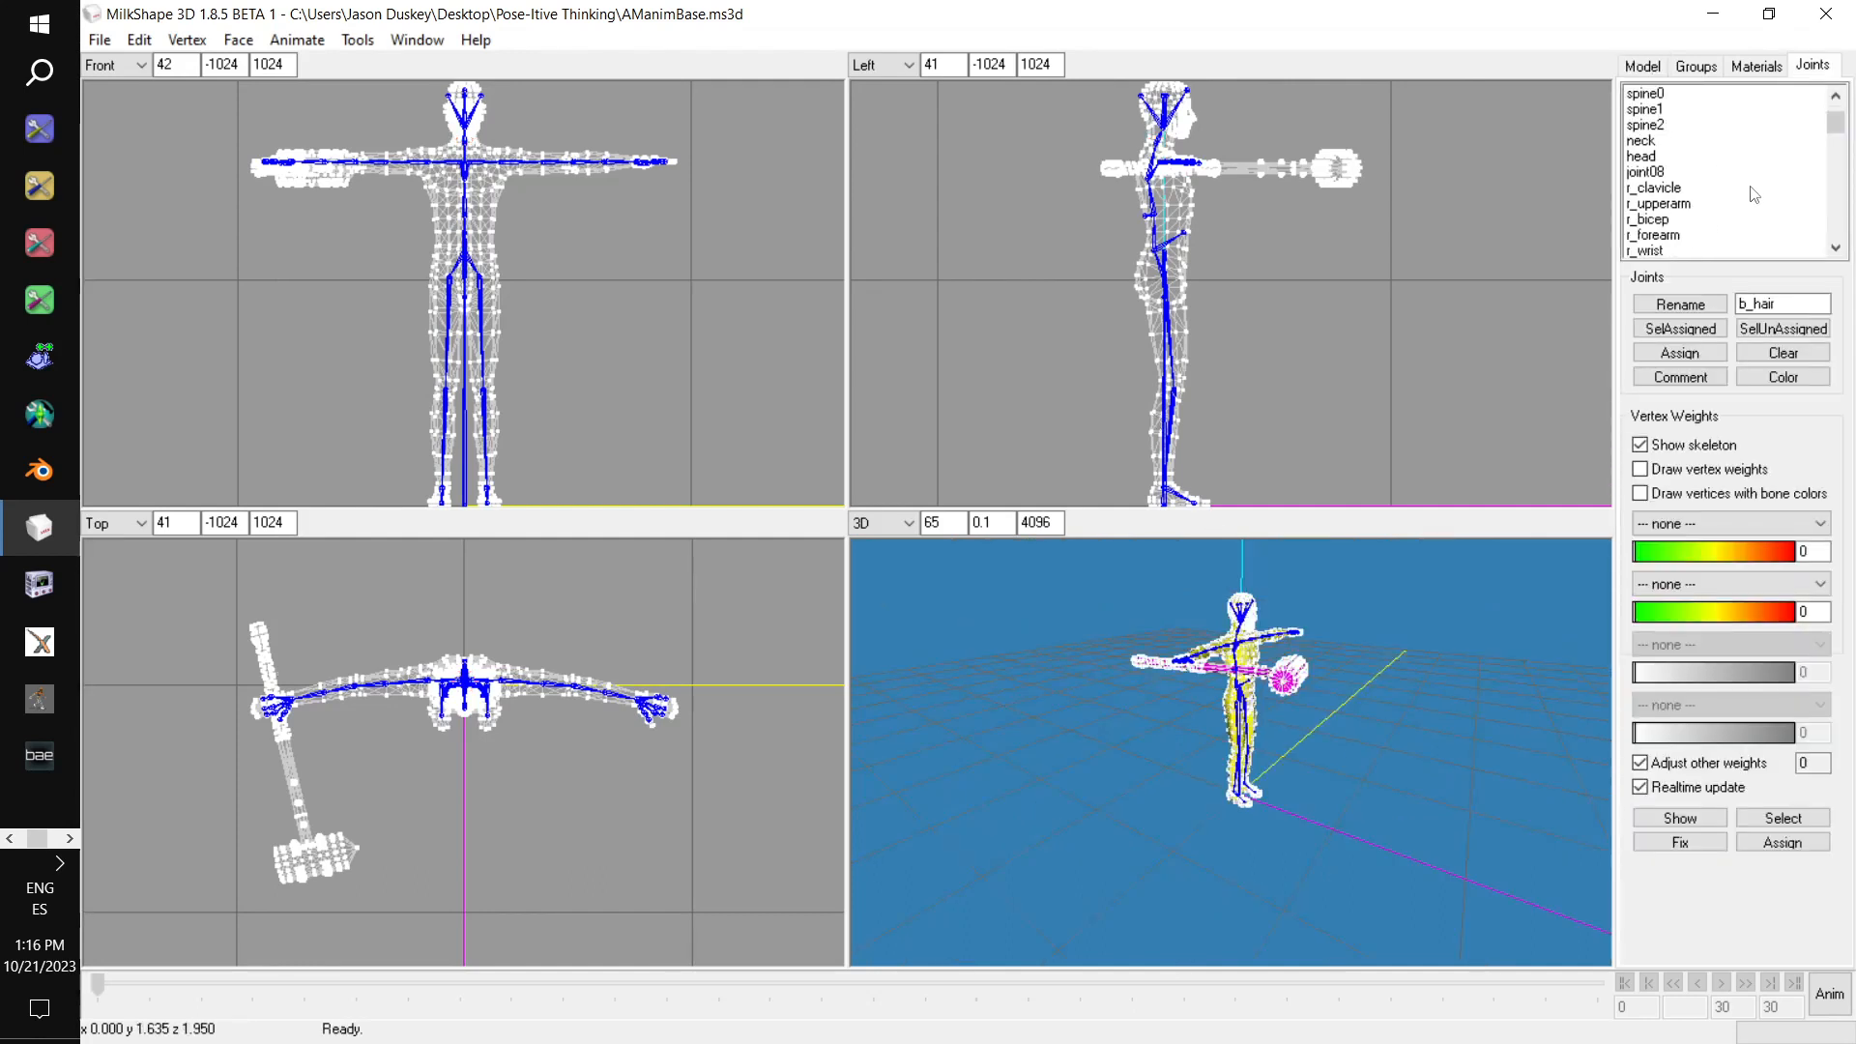
{"action": "scroll", "coordinate": [1754, 193], "scroll_direction": "down", "scroll_amount": 1}
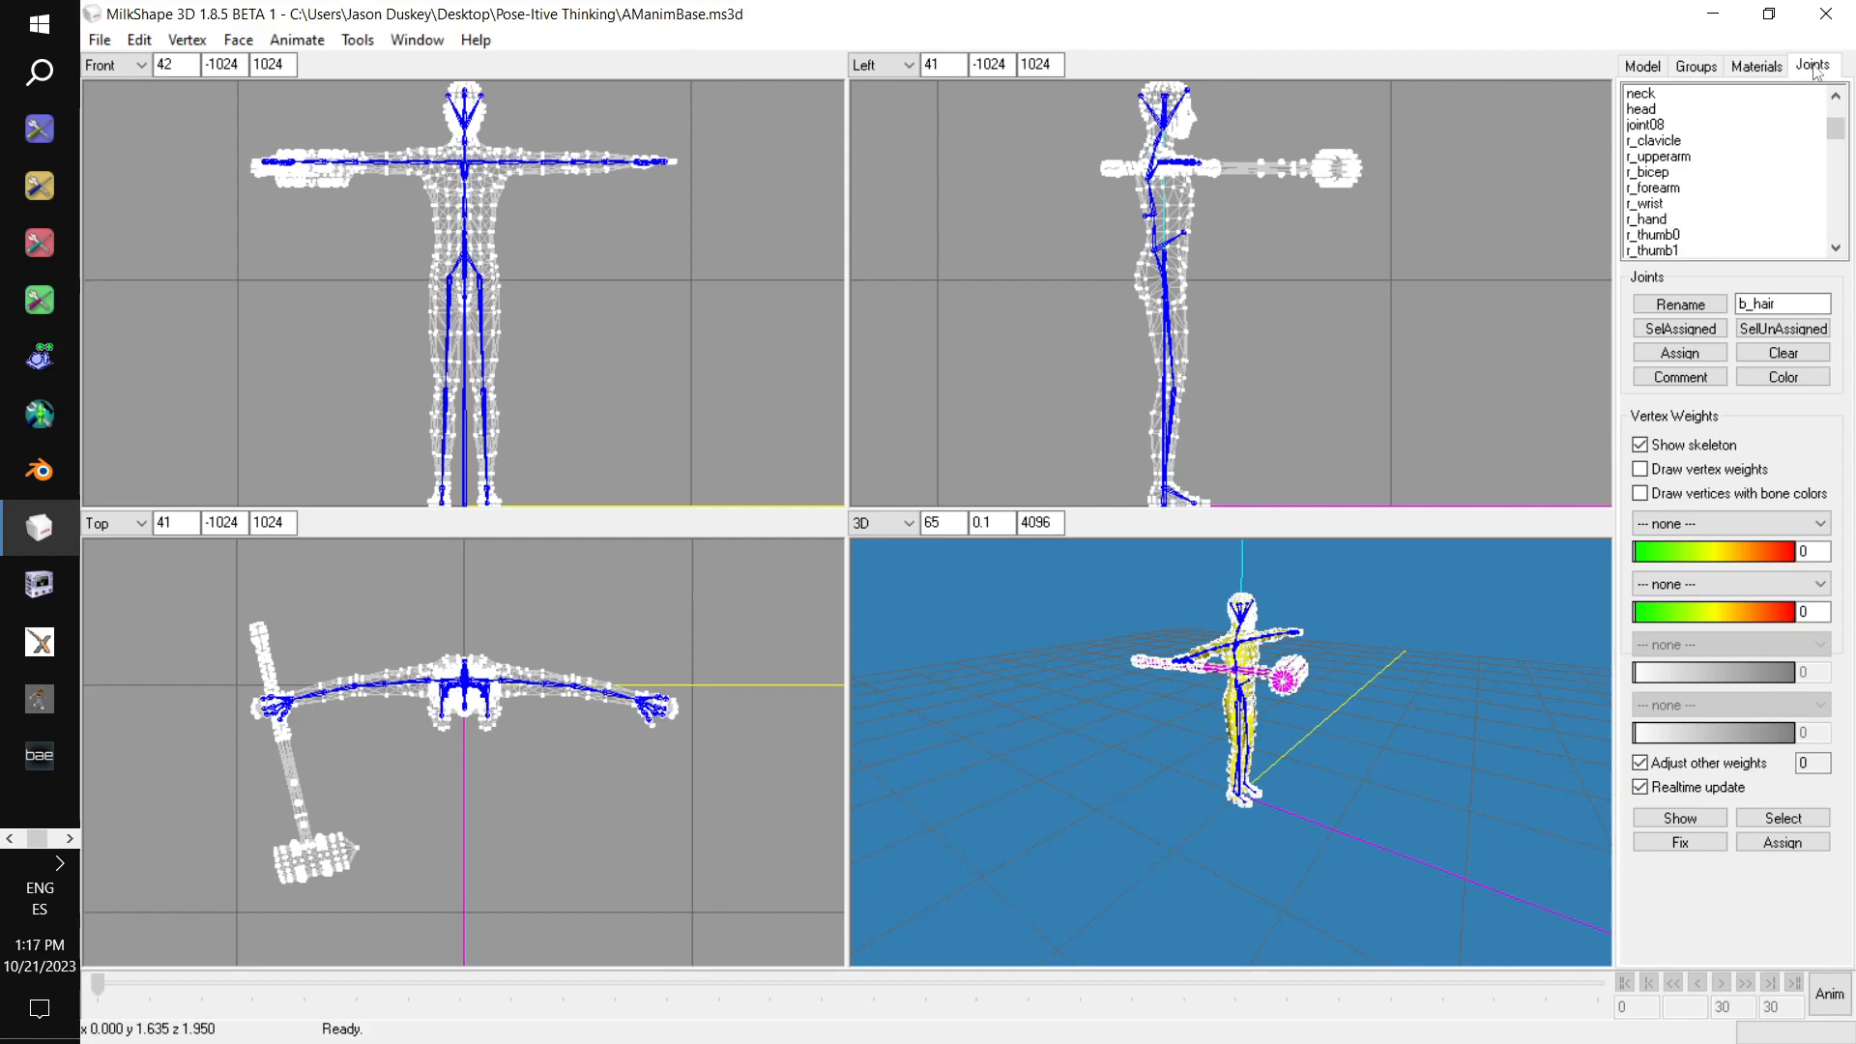
{"action": "left_click", "coordinate": [1652, 221]}
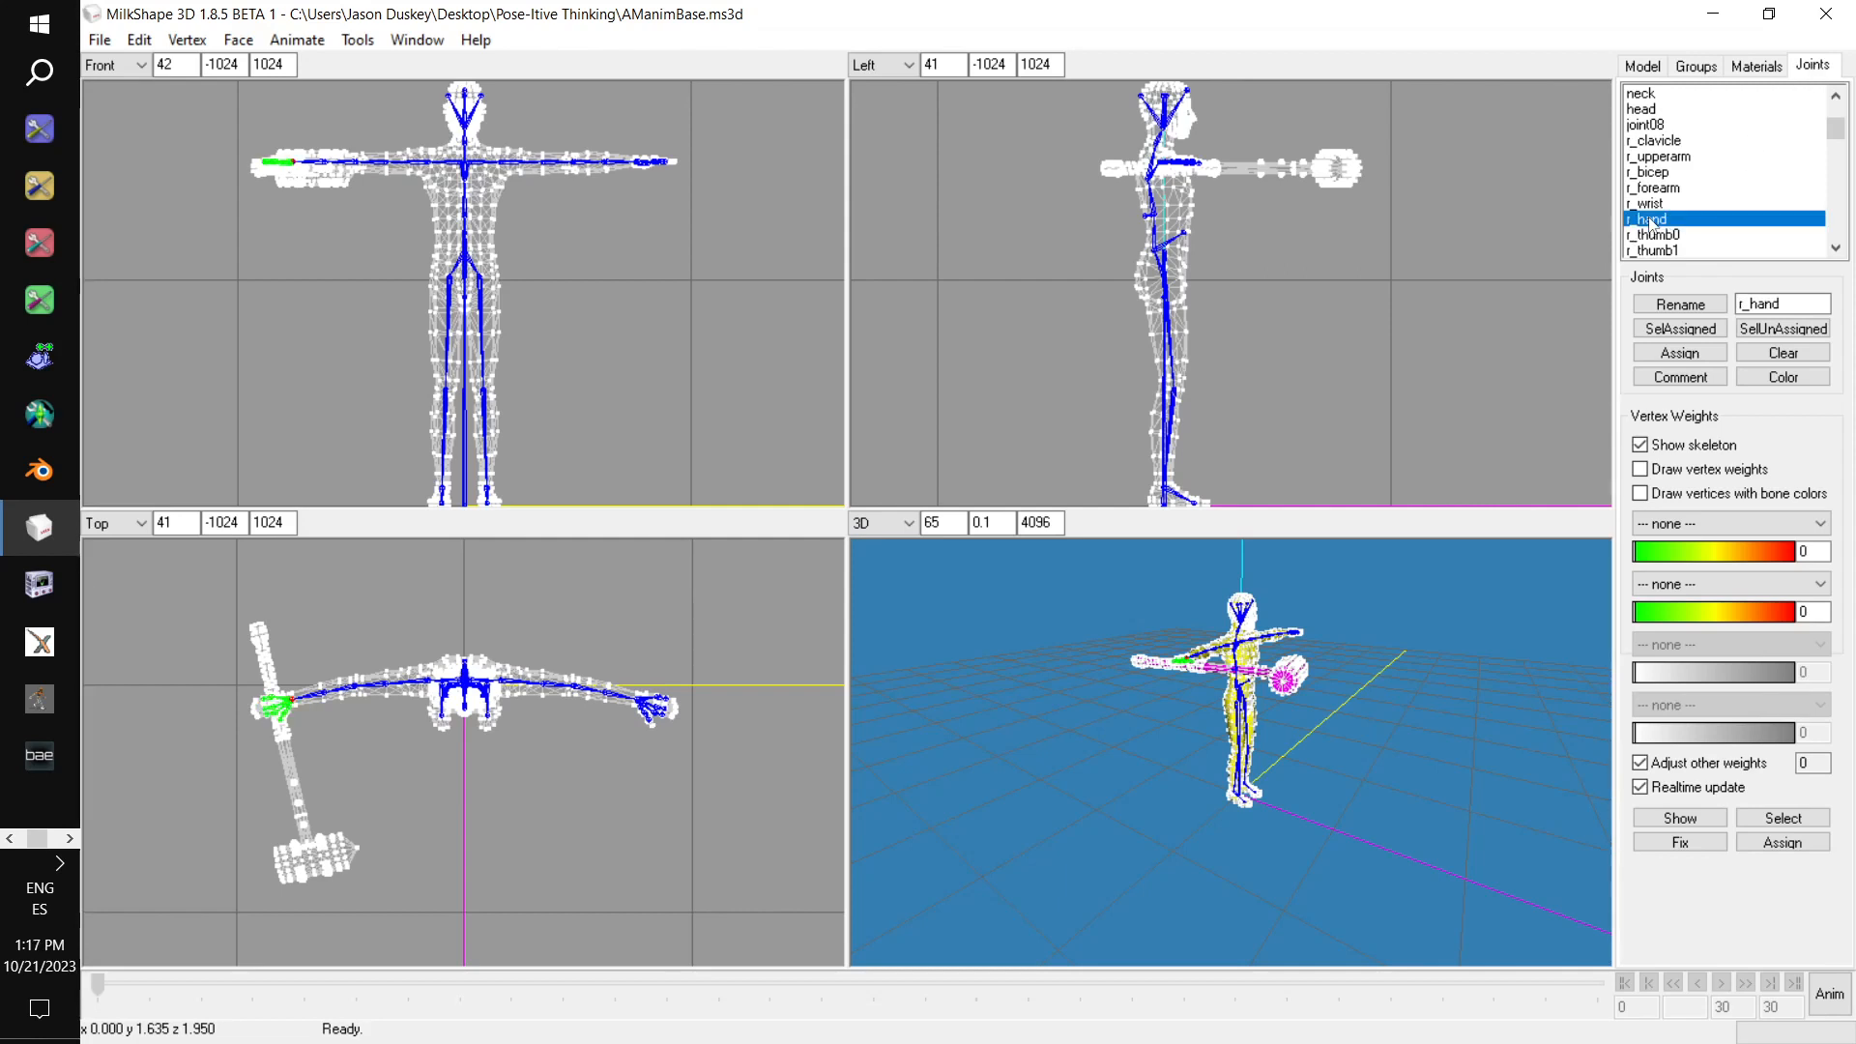
{"action": "left_click", "coordinate": [1697, 66]}
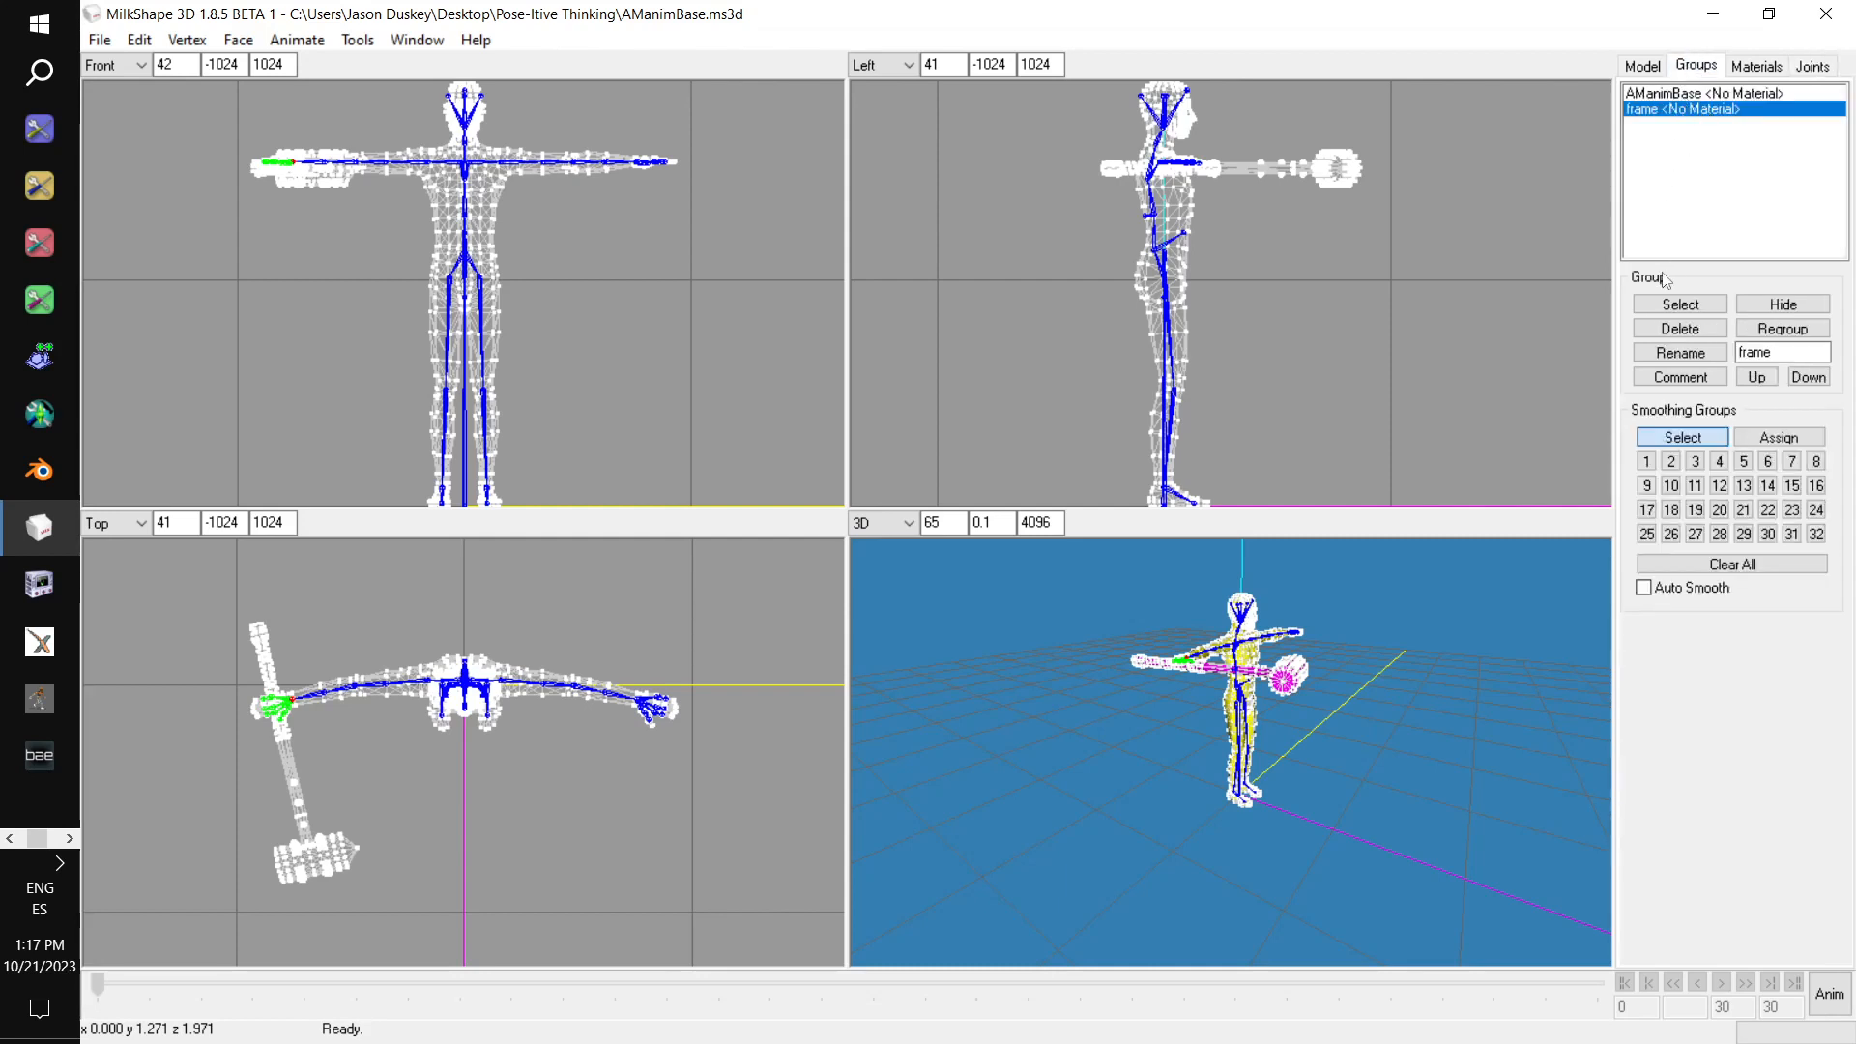
{"action": "left_click", "coordinate": [1680, 306]}
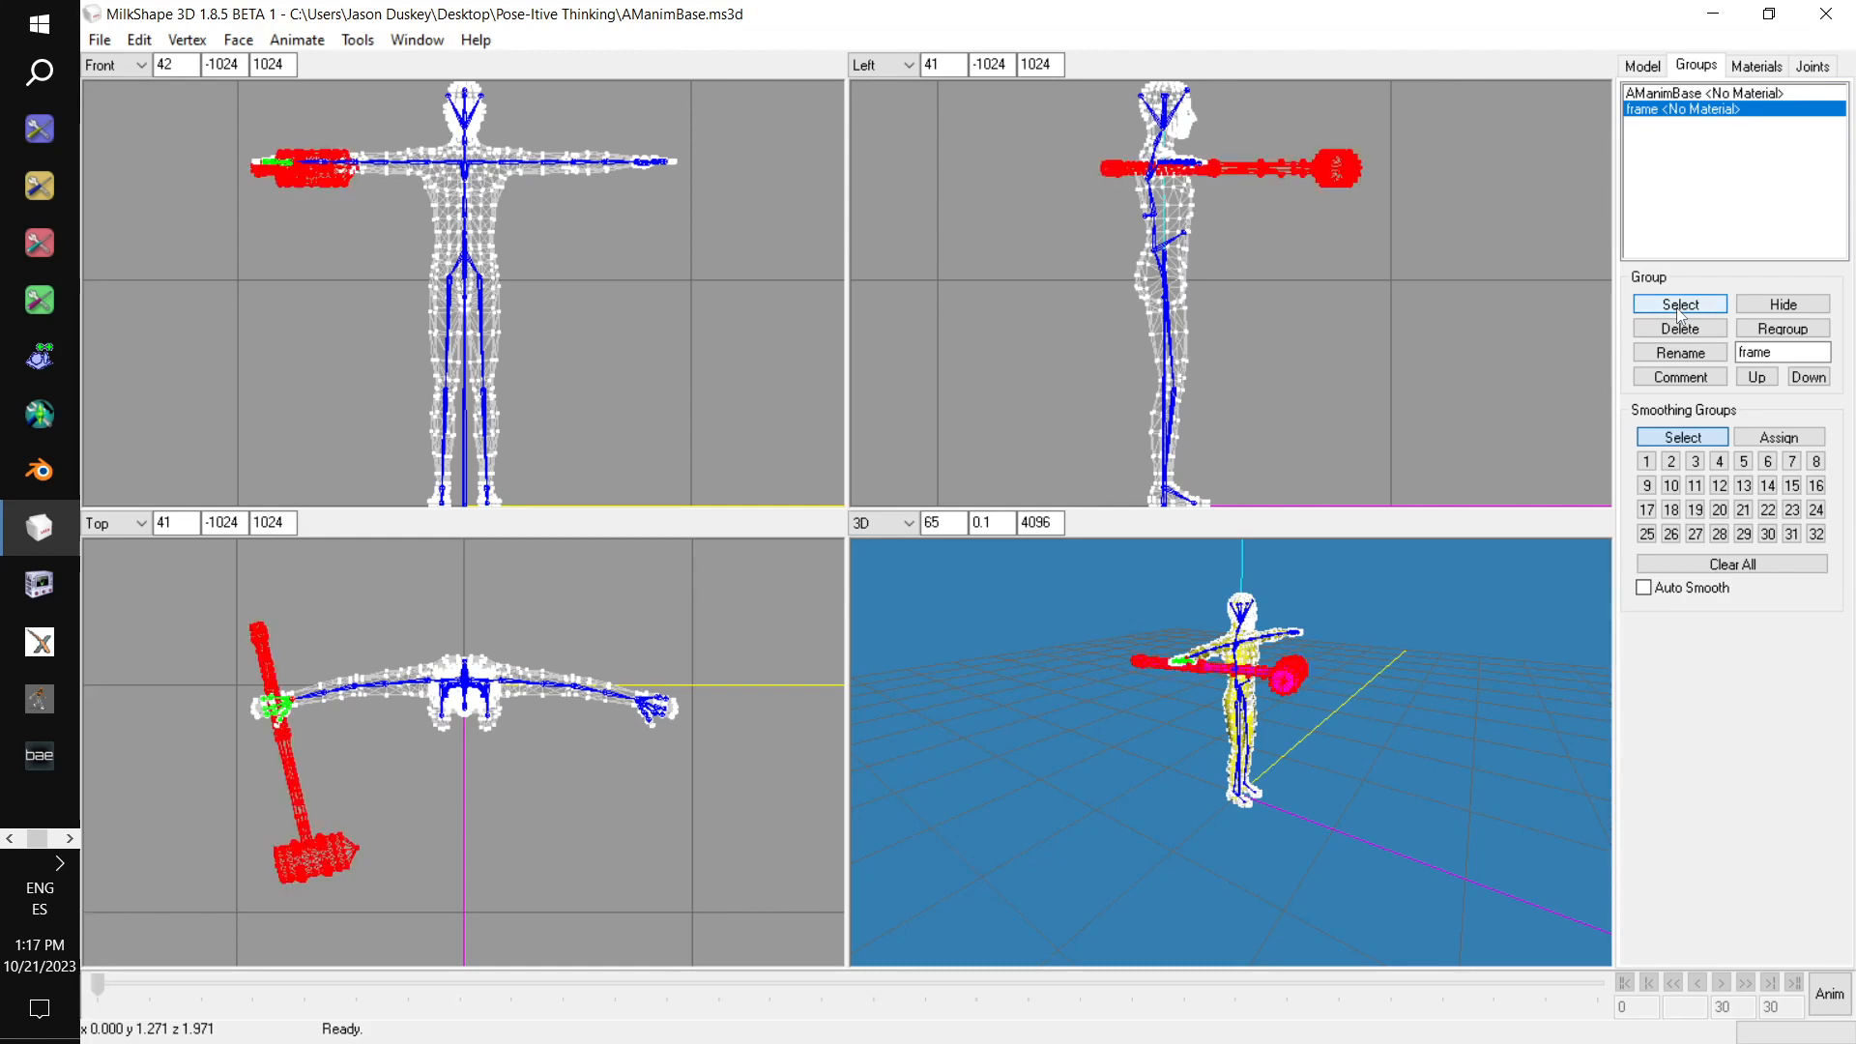
{"action": "left_click", "coordinate": [1801, 70]}
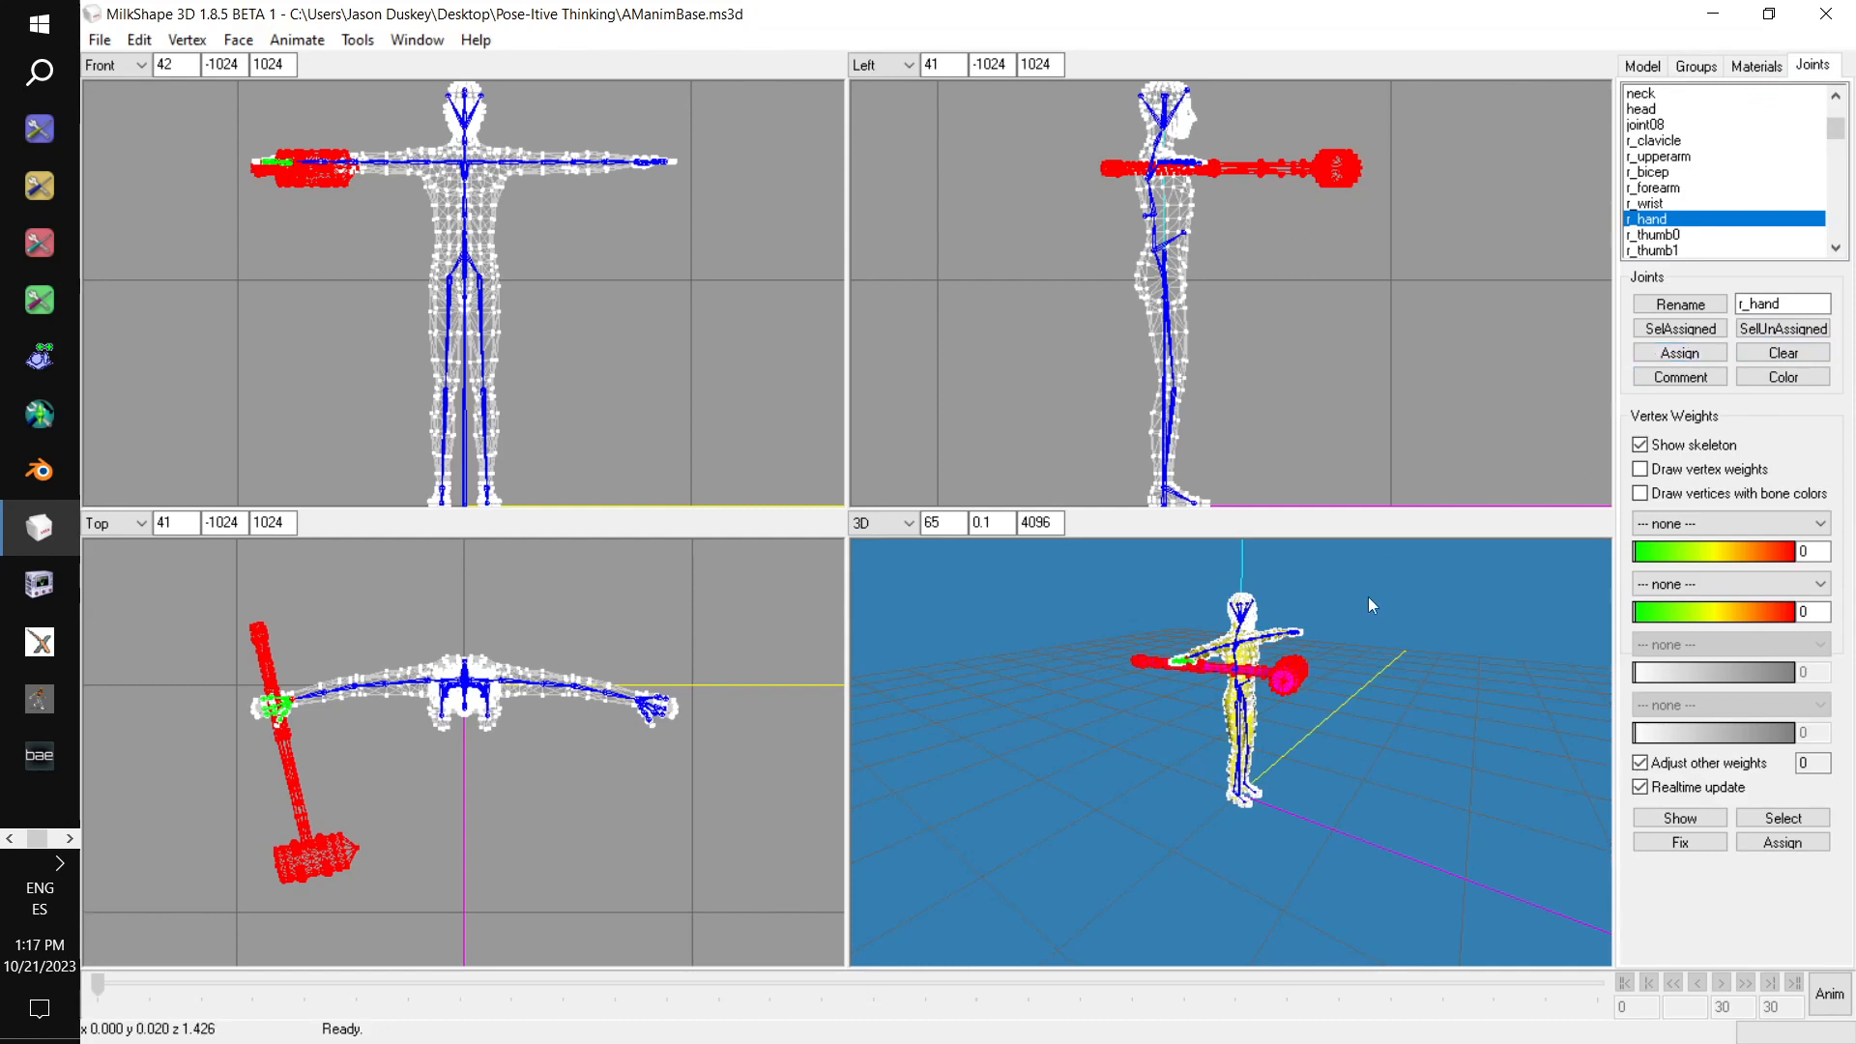
Save the model as Maul Template.ms3d in the Pose-Itive Thinking folder, overwriting the existing file
{"action": "left_click", "coordinate": [100, 41]}
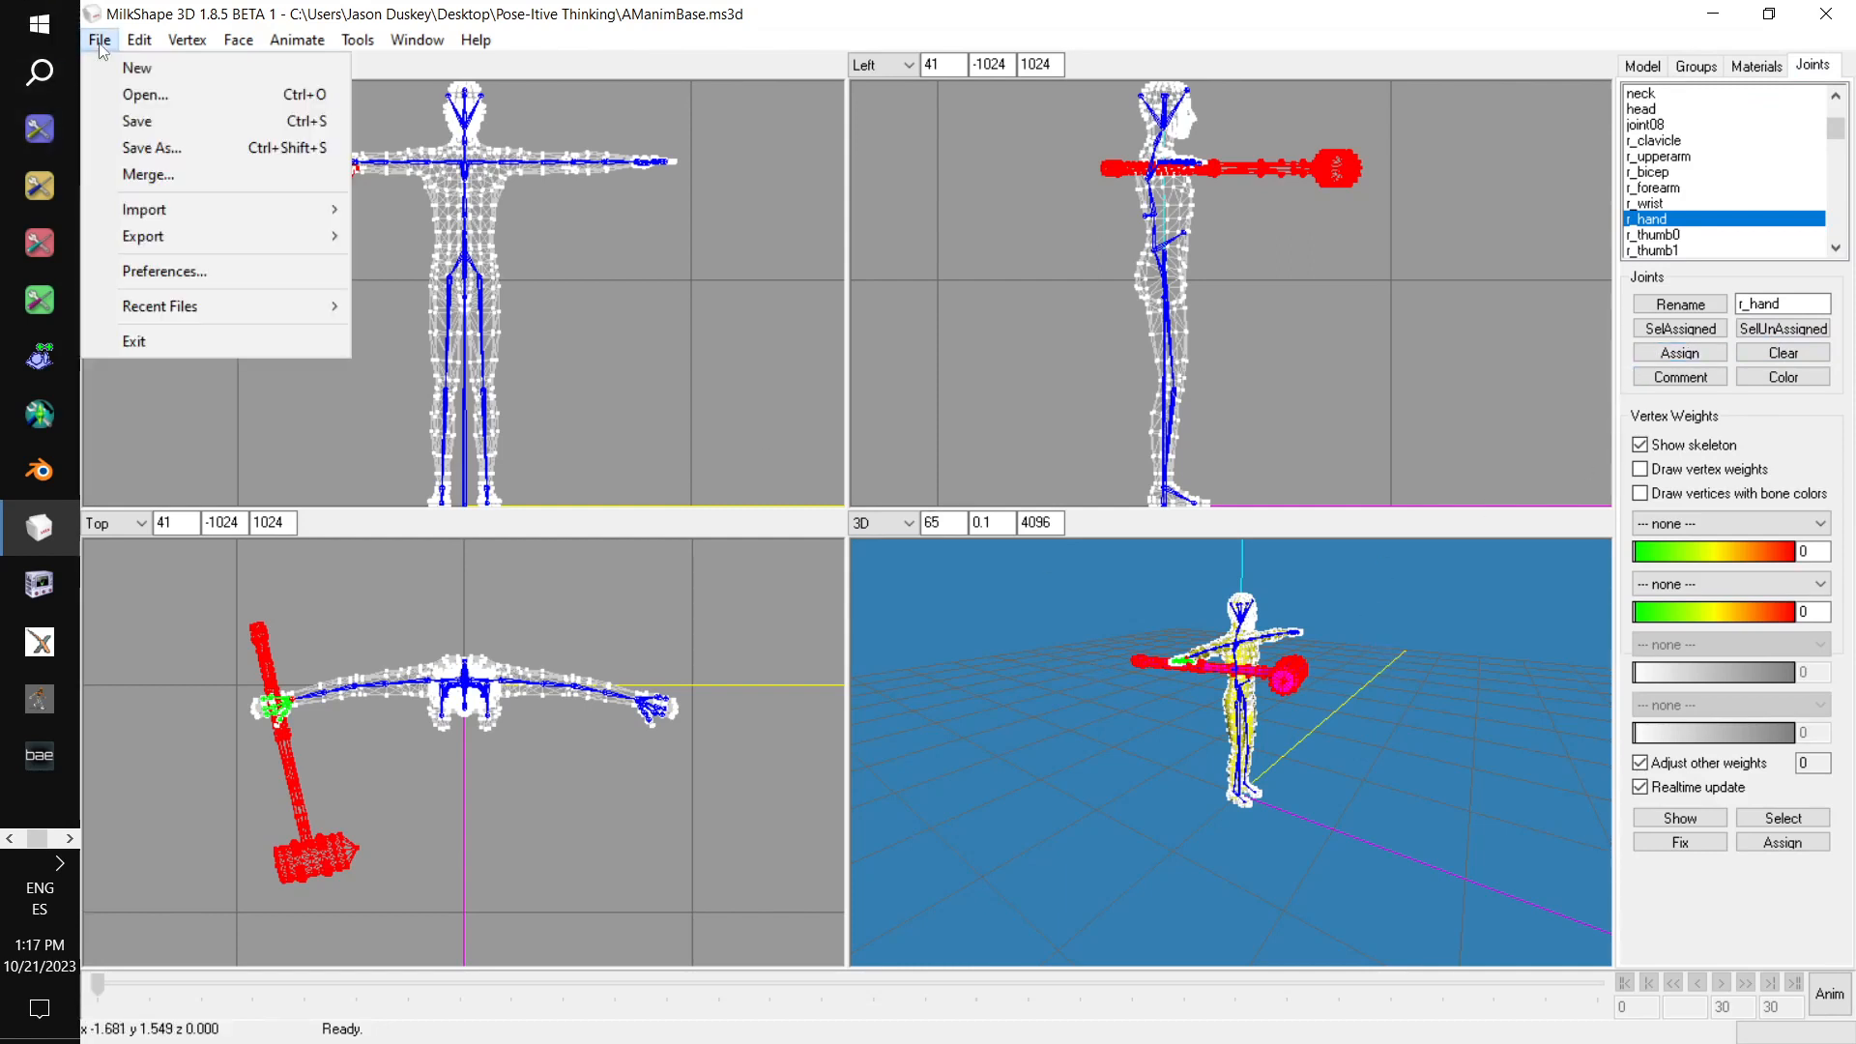
{"action": "left_click", "coordinate": [164, 153]}
{"action": "scroll", "coordinate": [189, 406], "scroll_direction": "up", "scroll_amount": 5}
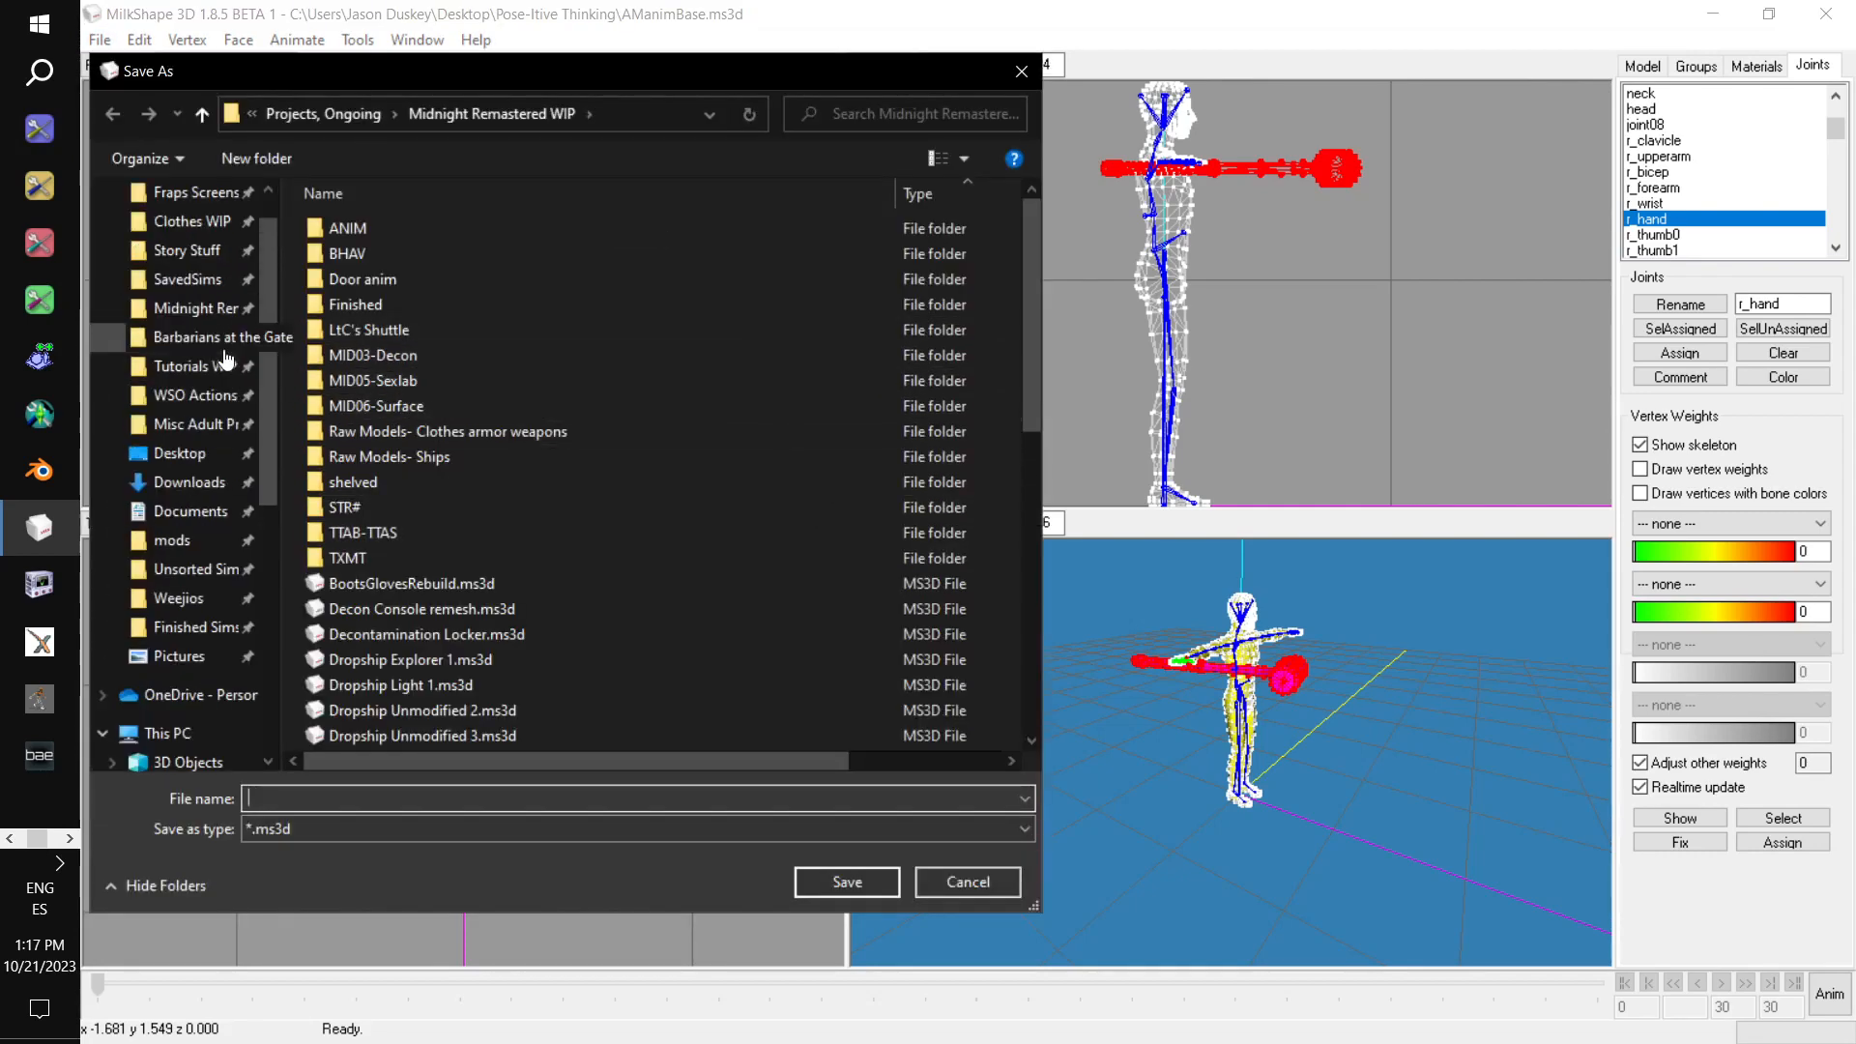
{"action": "left_click", "coordinate": [193, 507]}
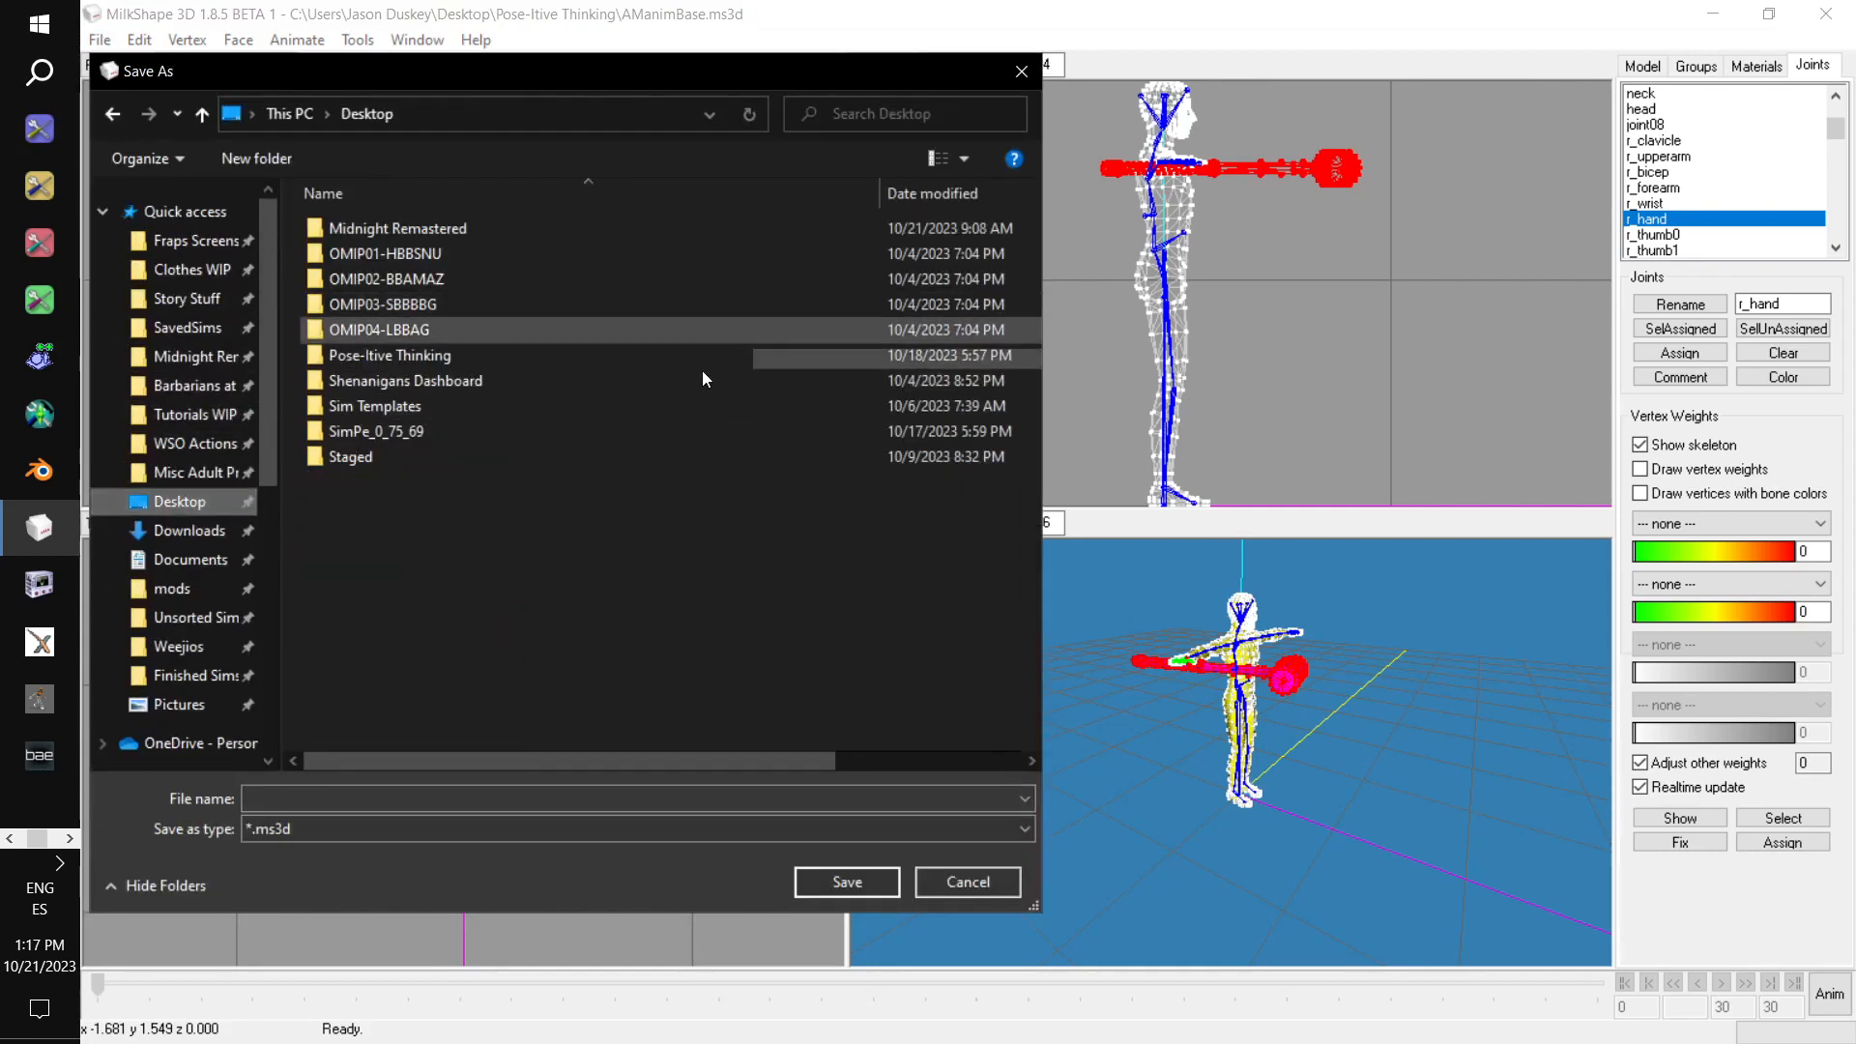
{"action": "double_click", "coordinate": [468, 357]}
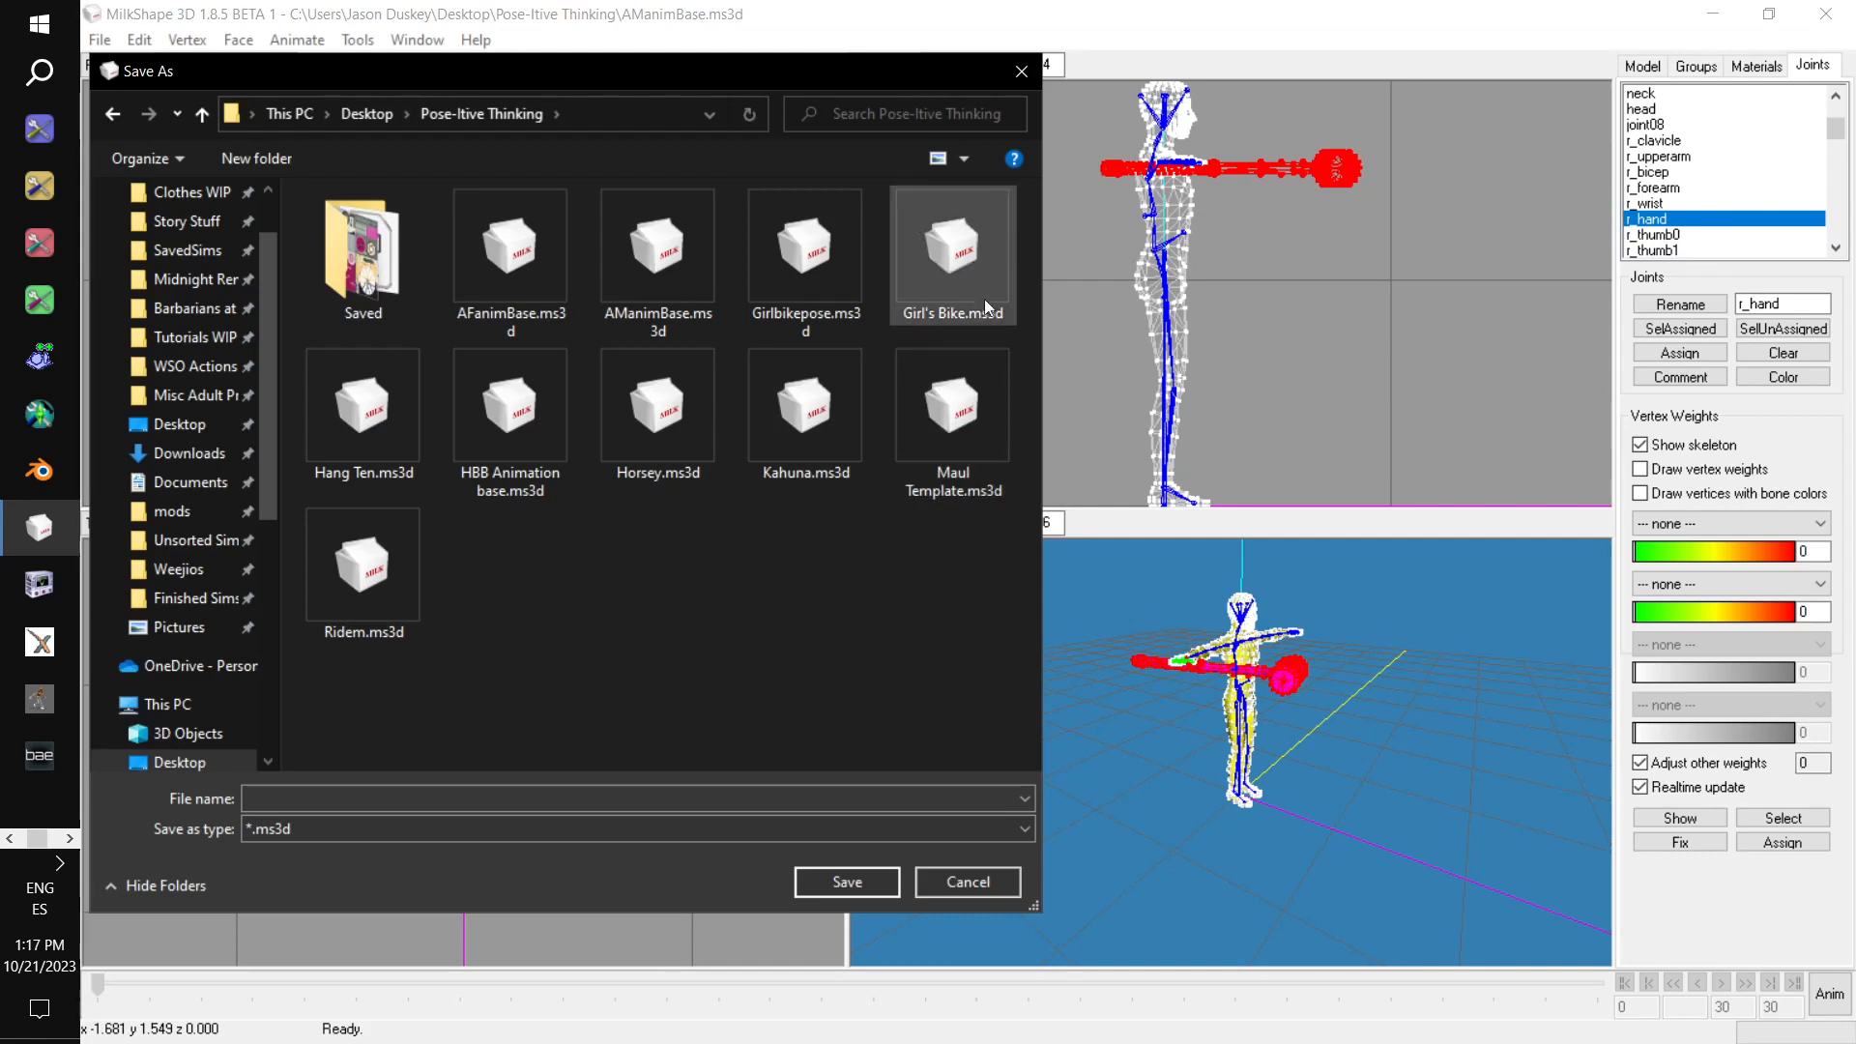
{"action": "left_click", "coordinate": [913, 490]}
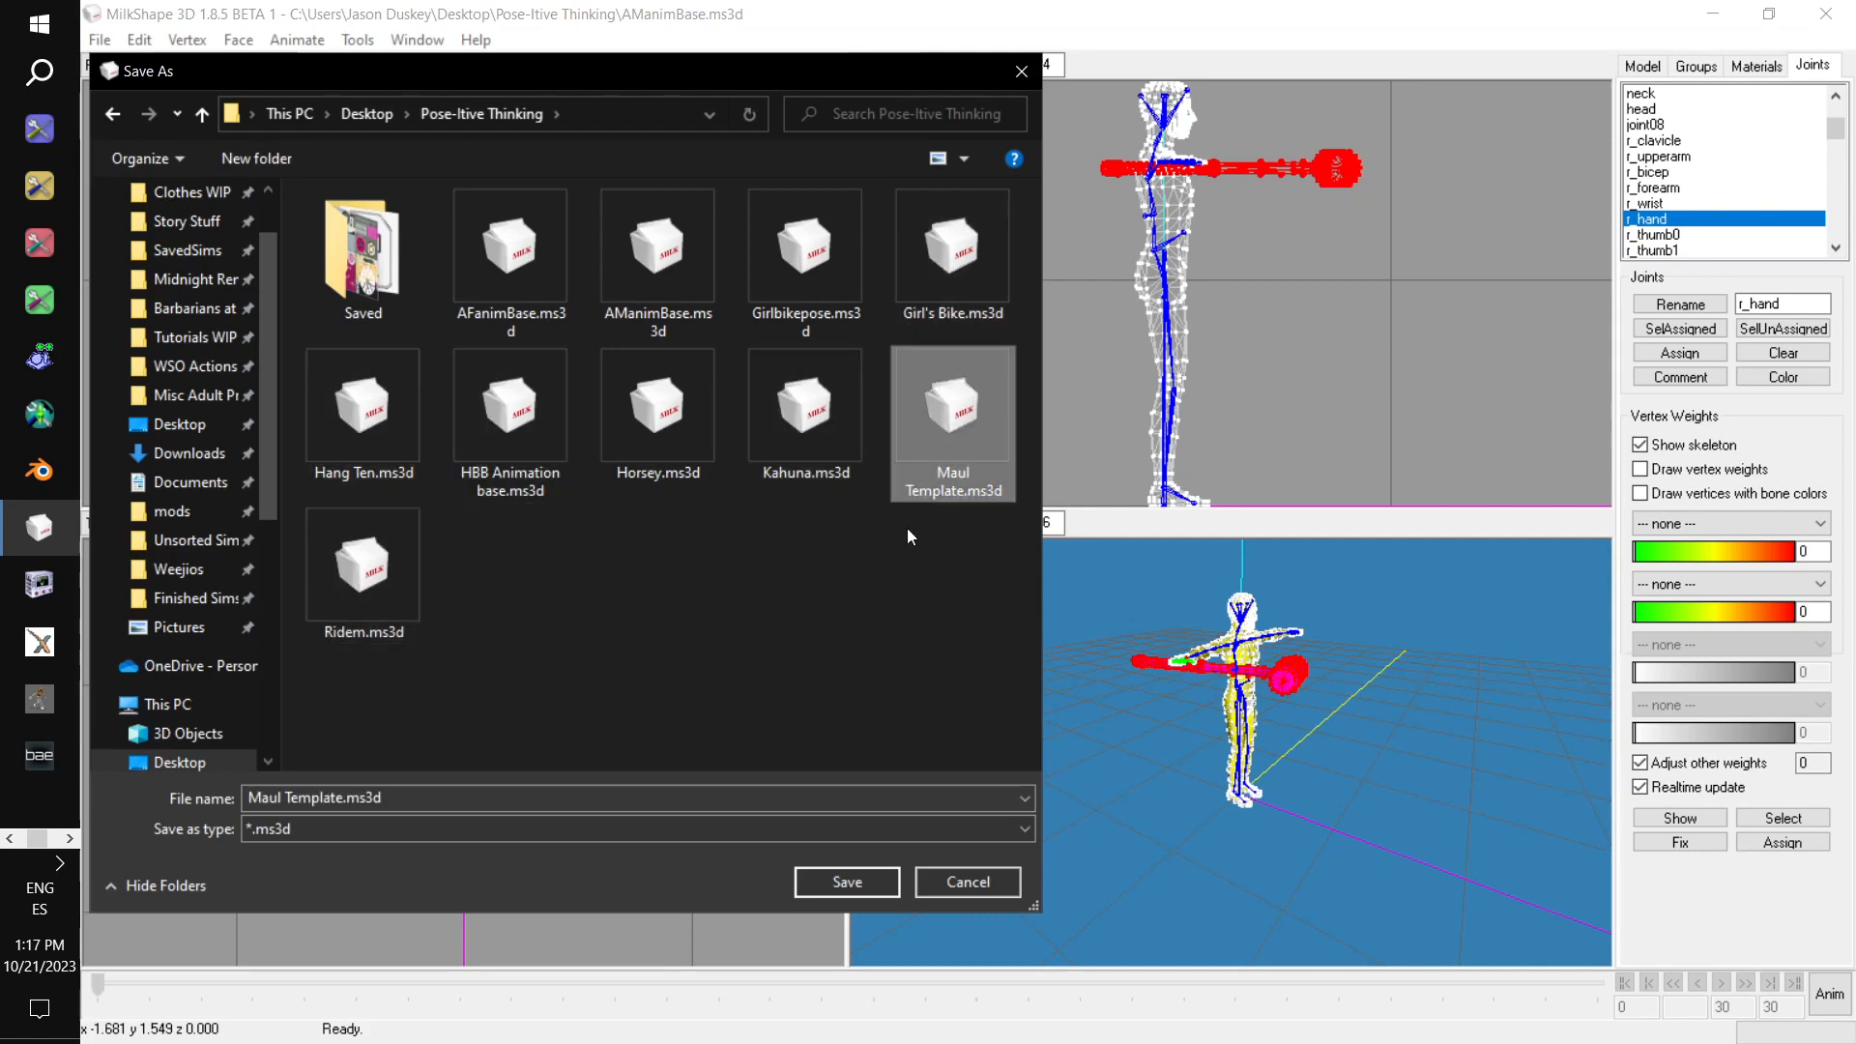
{"action": "left_click", "coordinate": [834, 885]}
{"action": "left_click", "coordinate": [1052, 542]}
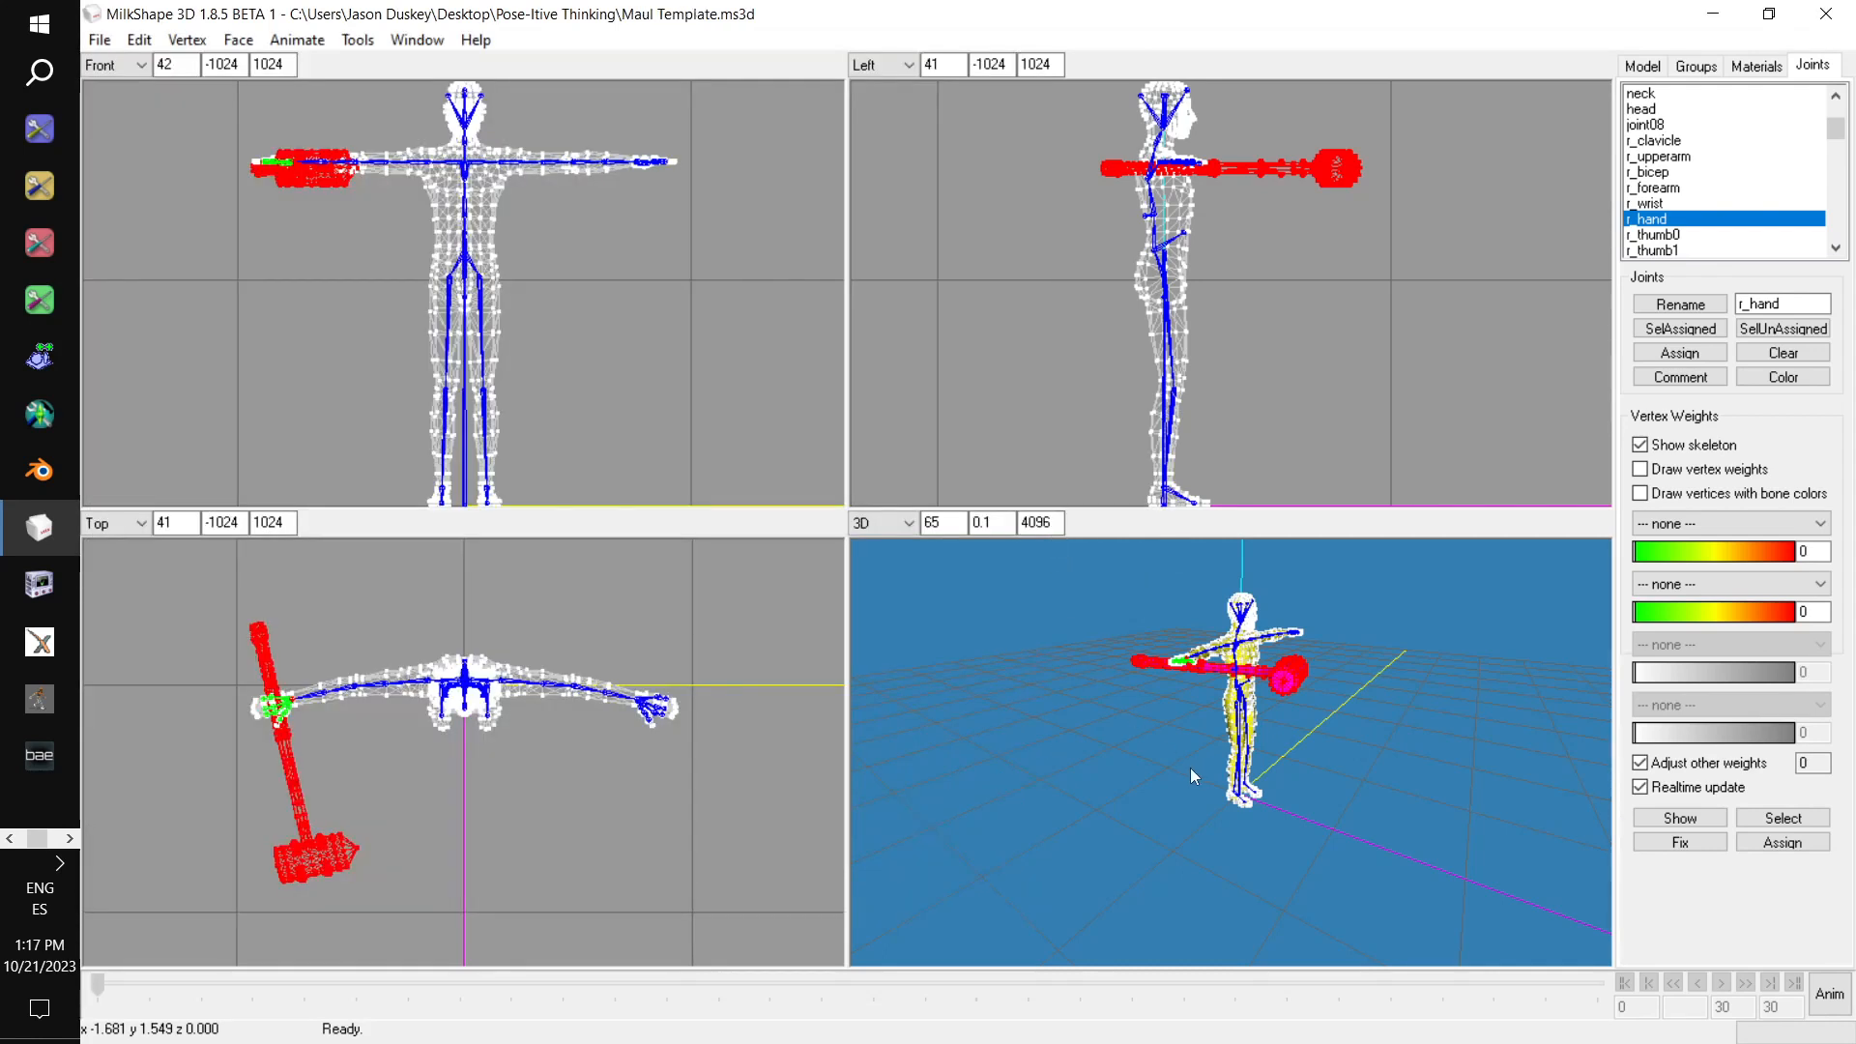
Preview the front view in Flat Shaded, Smooth Shaded and Textured modes, and return it to Wireframe
{"action": "right_click", "coordinate": [599, 228]}
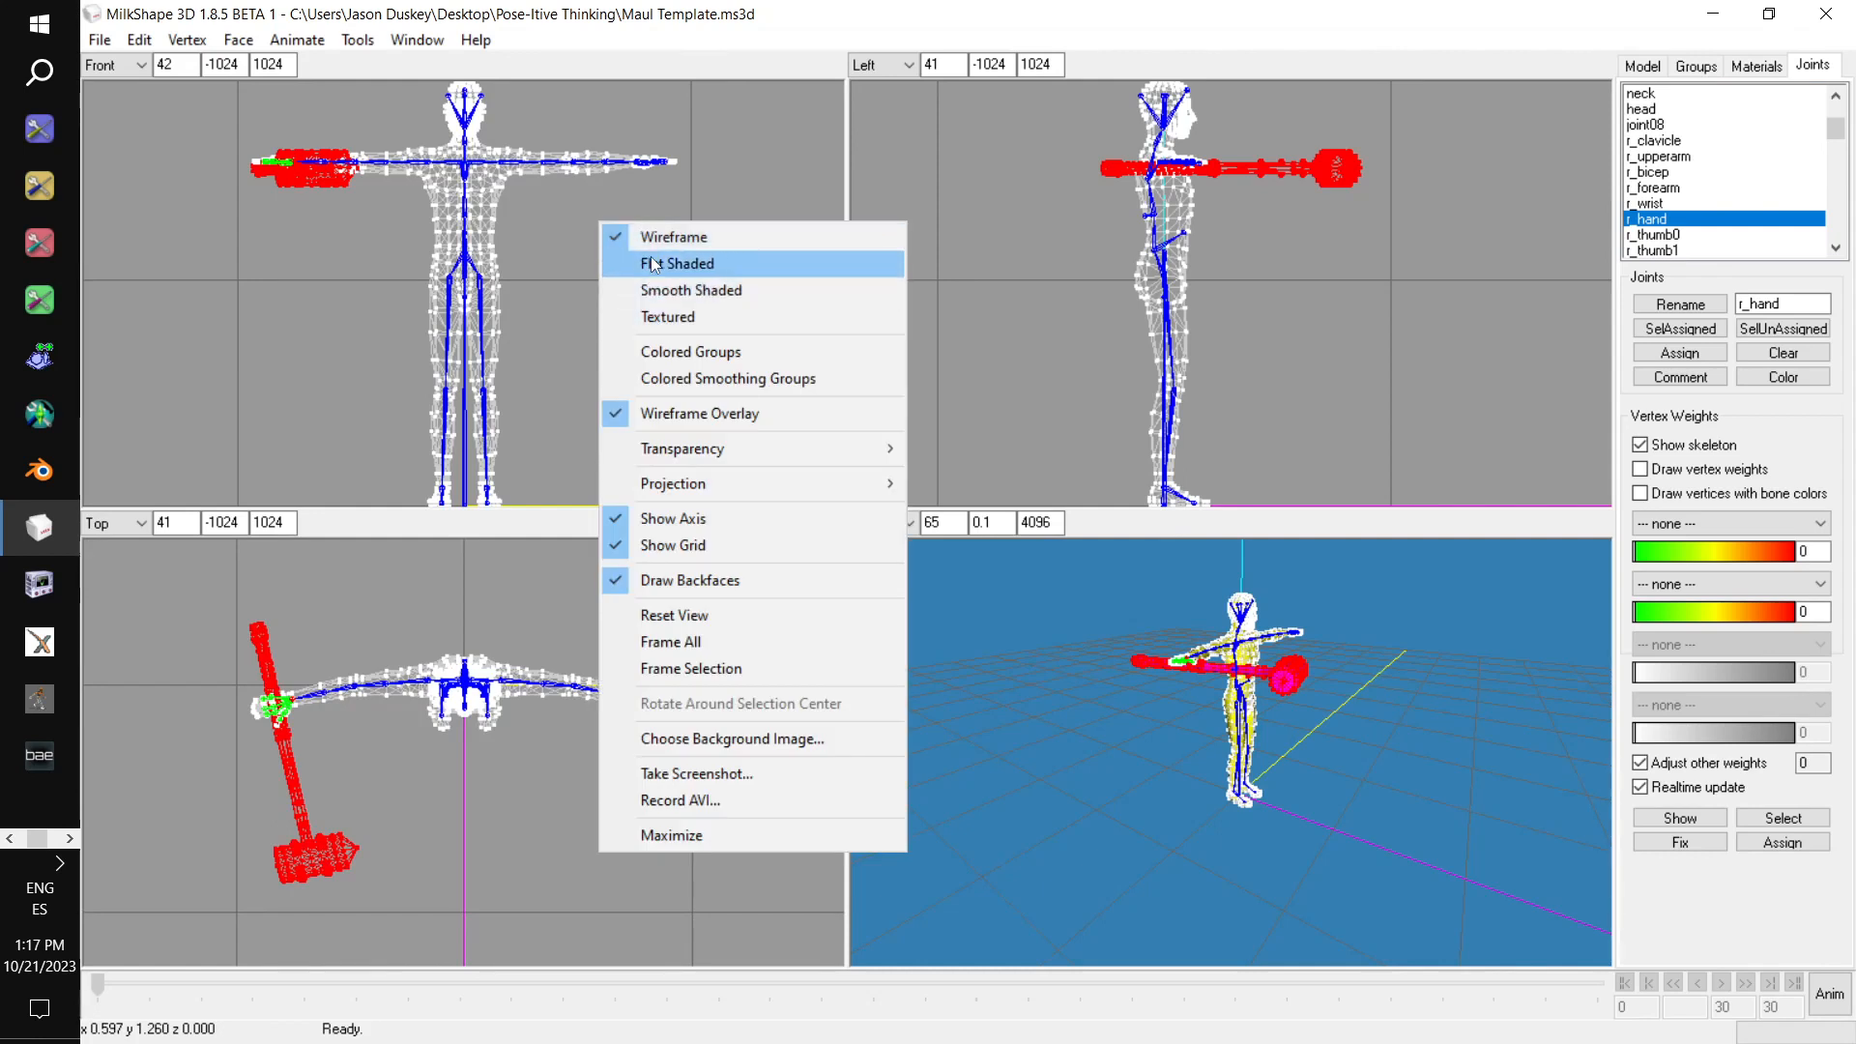
{"action": "left_click", "coordinate": [704, 265]}
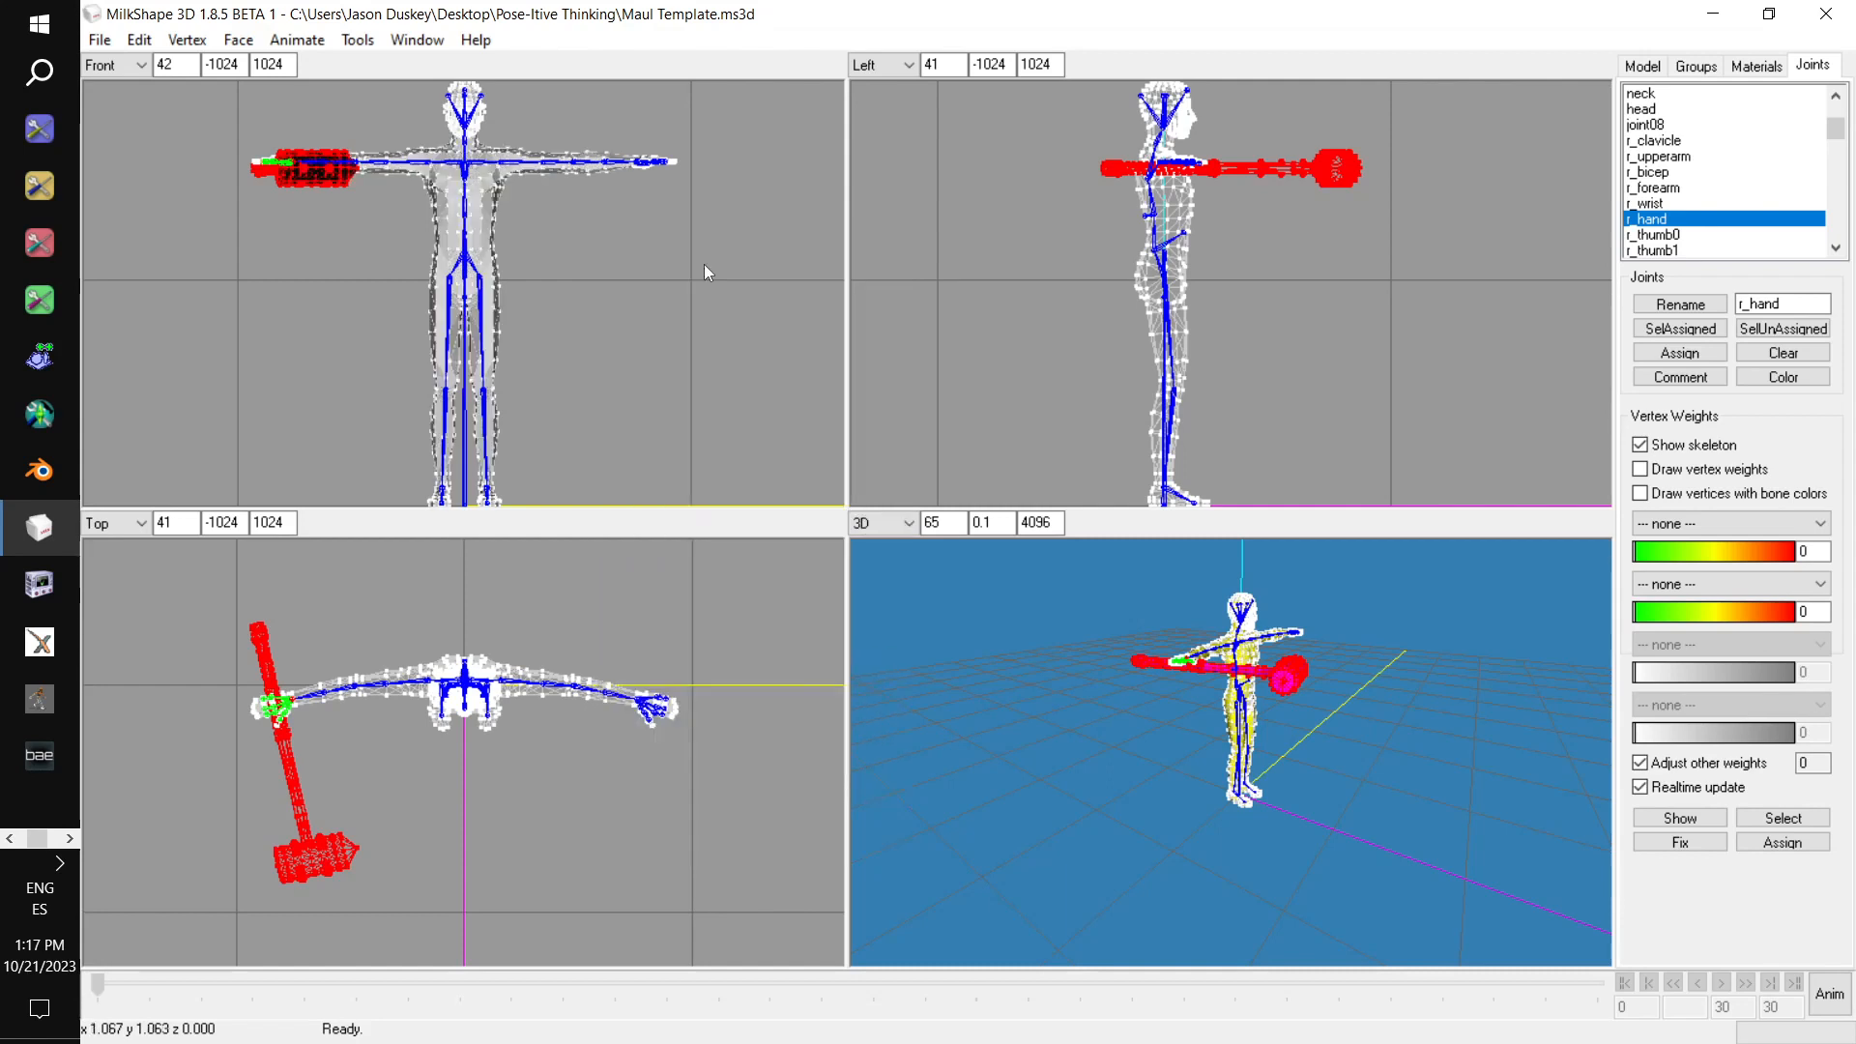
{"action": "right_click", "coordinate": [694, 245]}
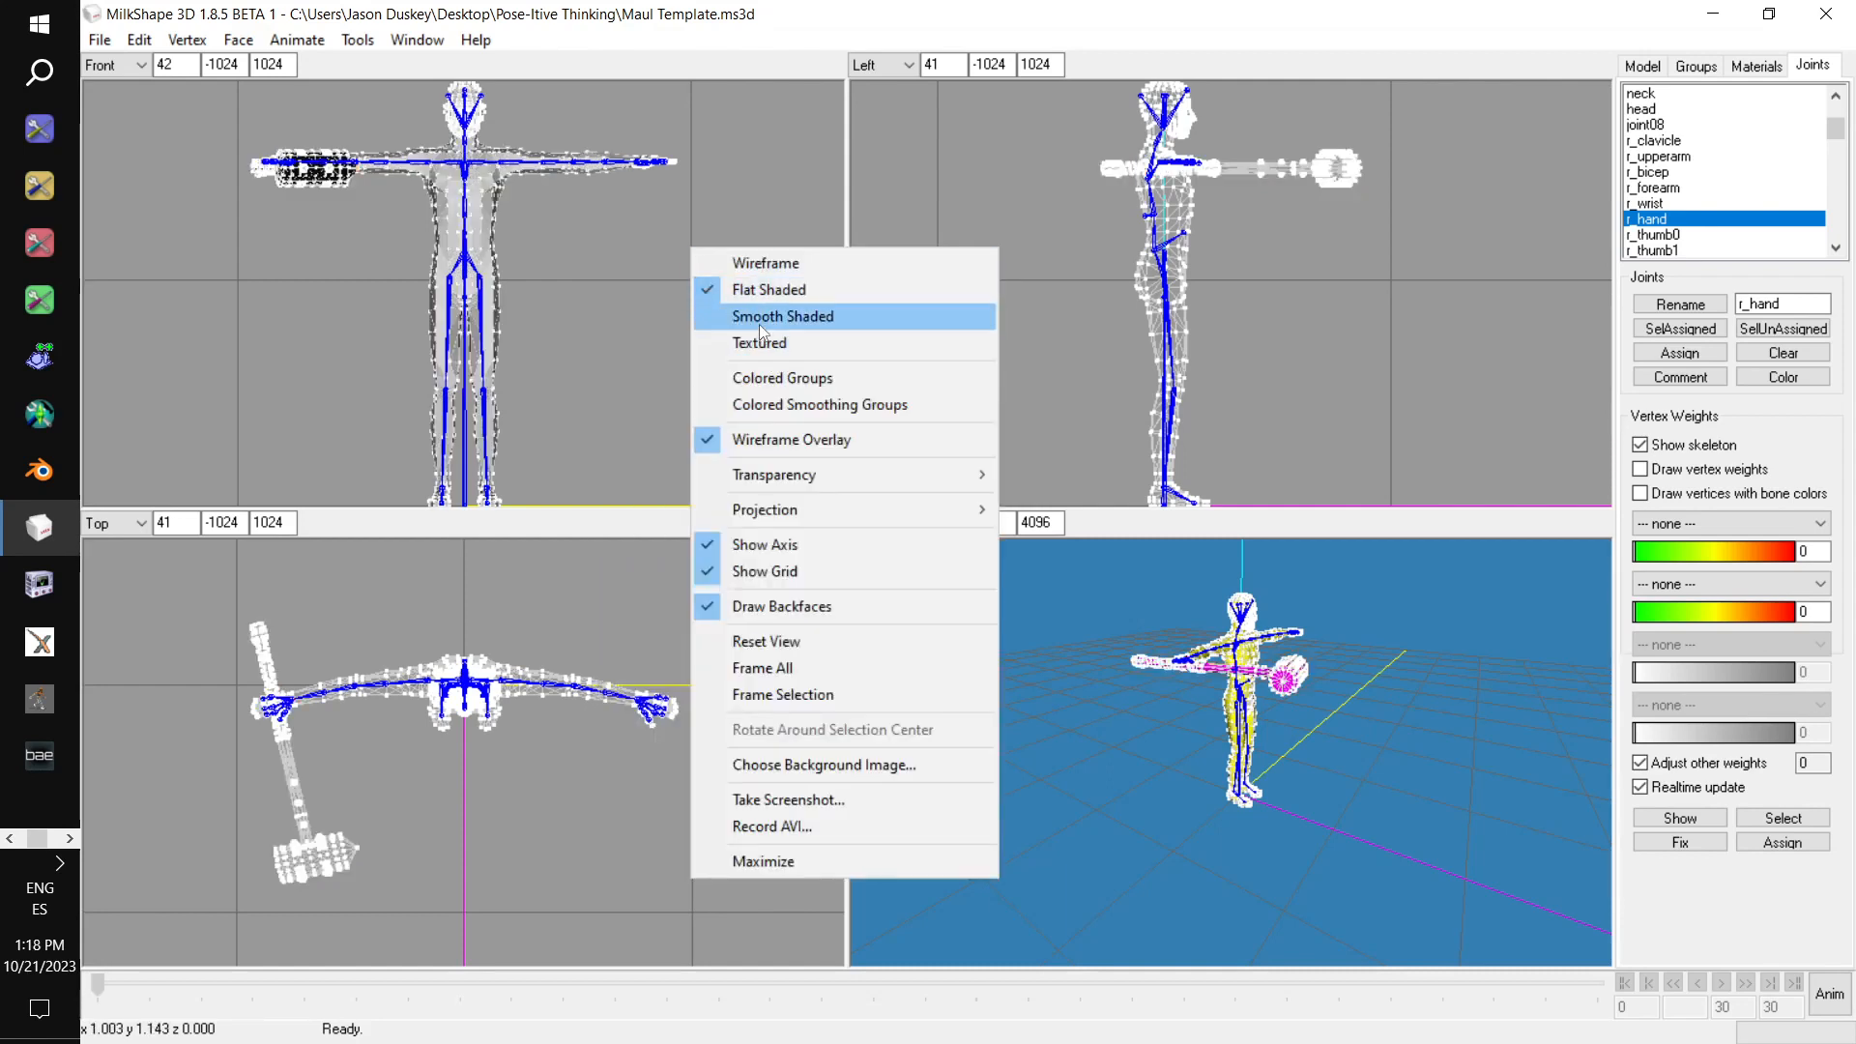
{"action": "left_click", "coordinate": [764, 316]}
{"action": "right_click", "coordinate": [665, 278]}
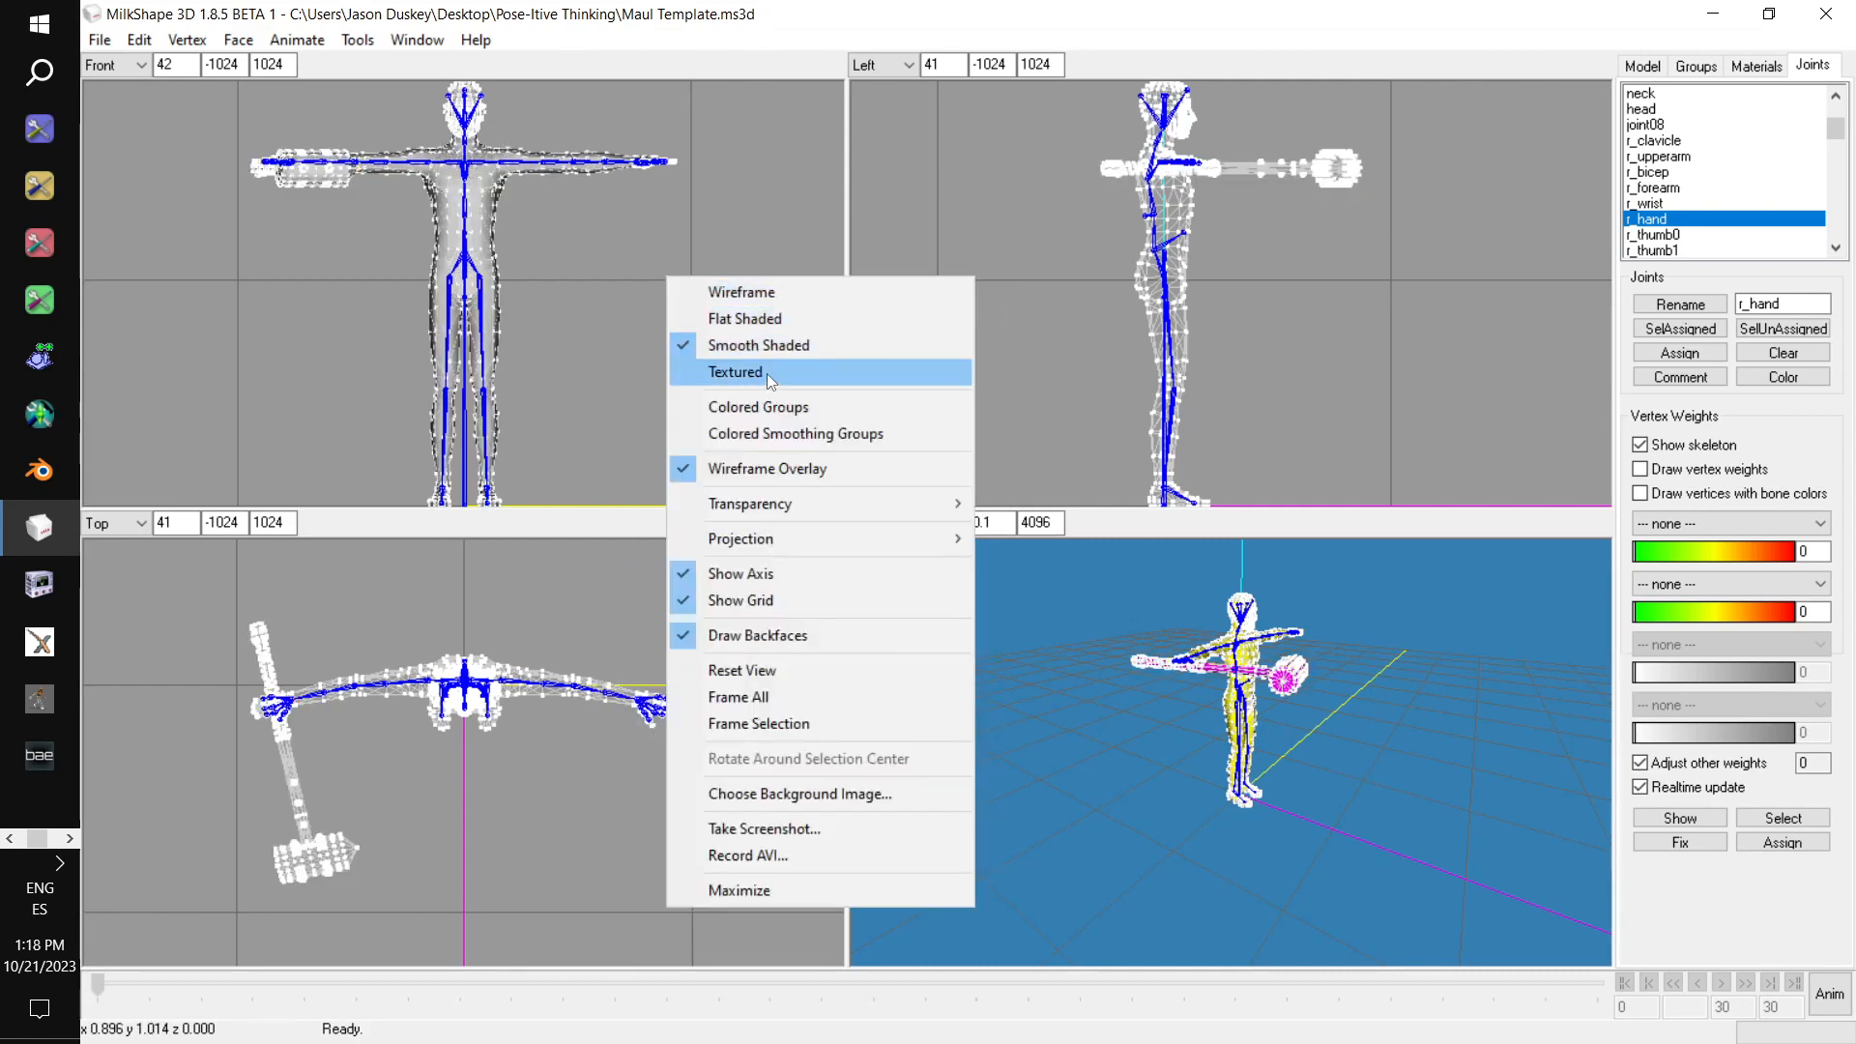
{"action": "left_click", "coordinate": [768, 374]}
{"action": "right_click", "coordinate": [692, 250]}
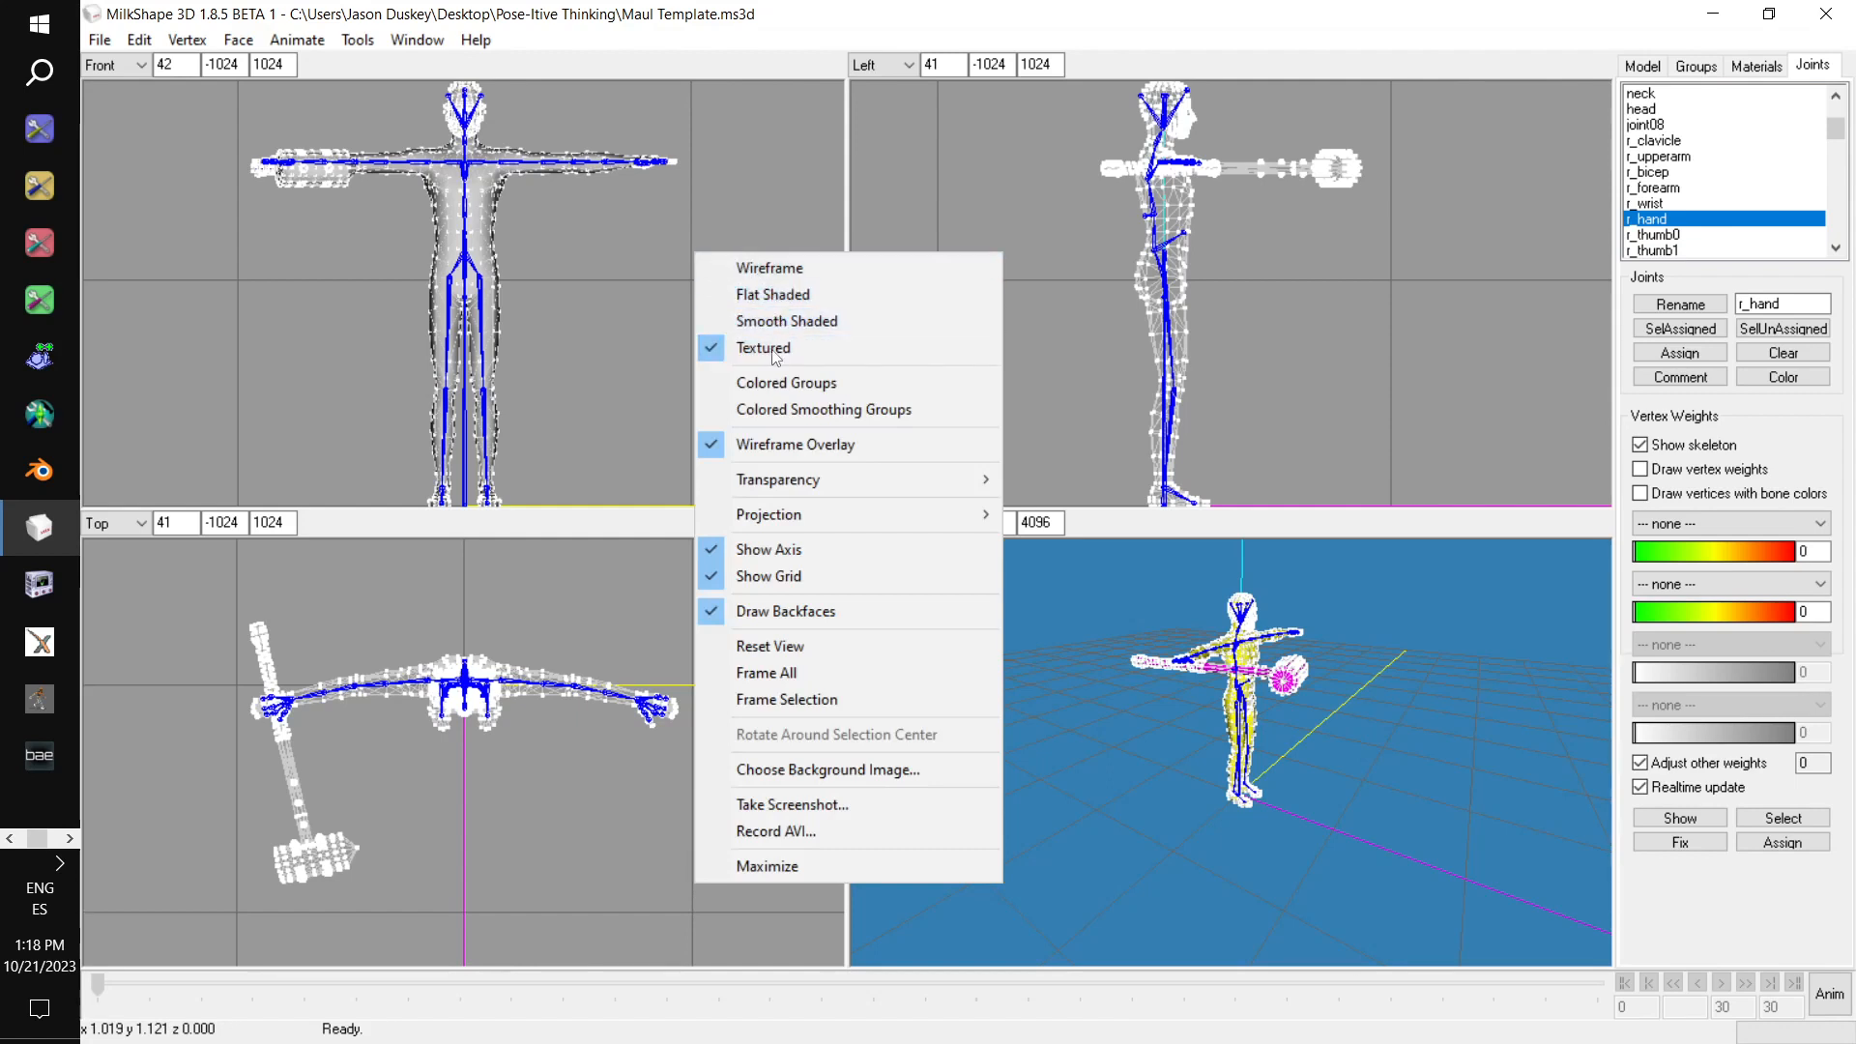
{"action": "left_click", "coordinate": [755, 272]}
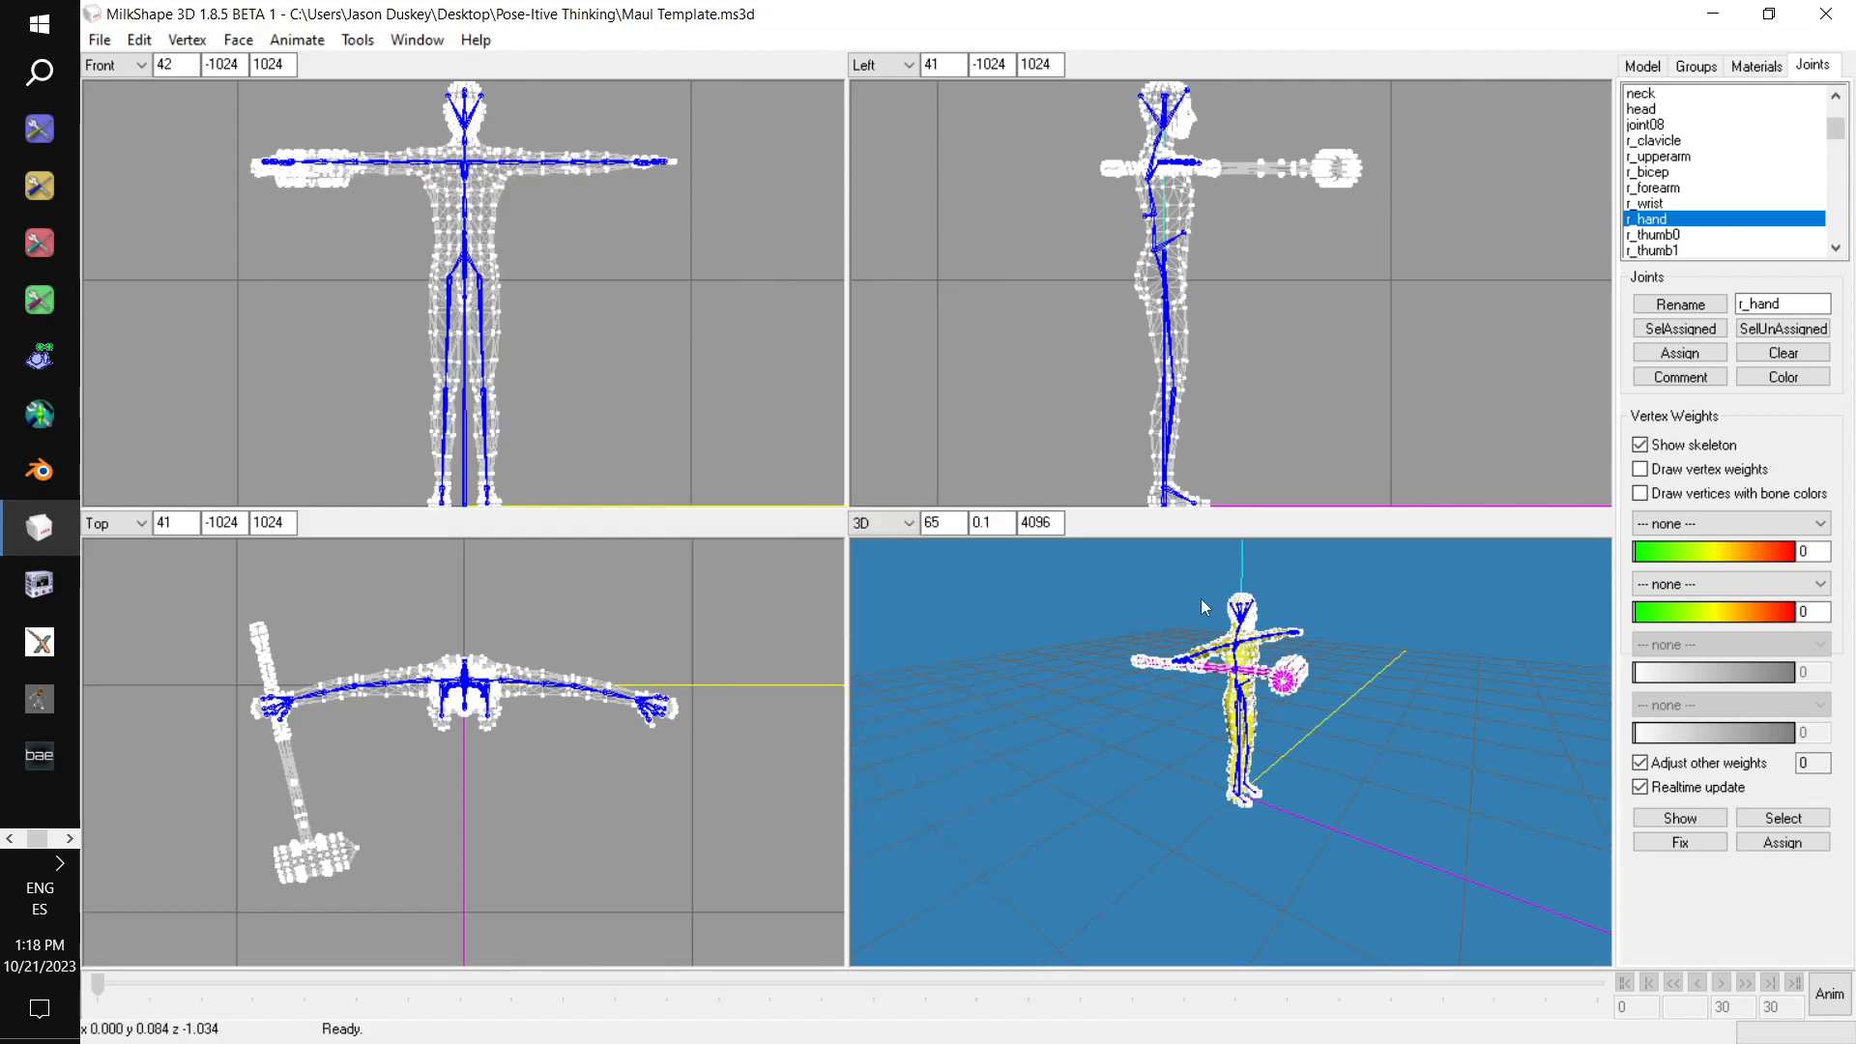
{"action": "left_click_drag", "start_coordinate": [1257, 665], "coordinate": [1174, 694]}
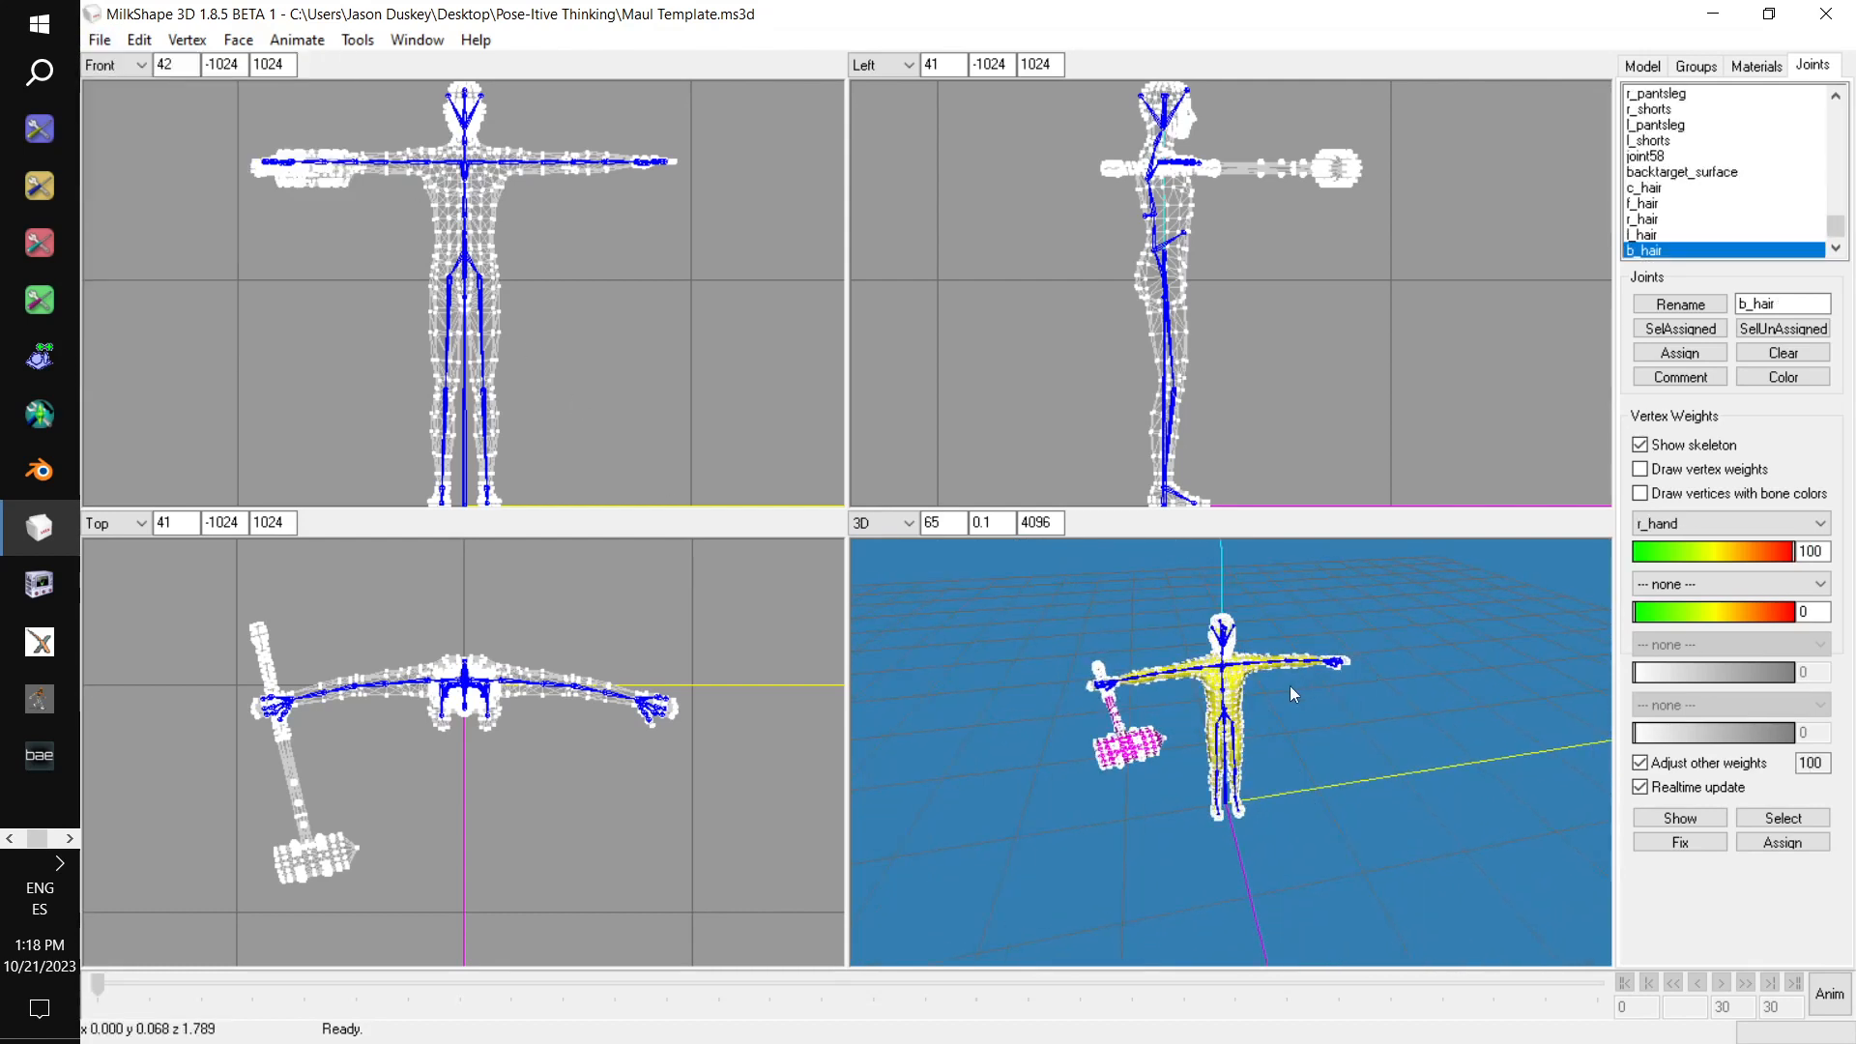
{"action": "mouse_move", "coordinate": [1290, 687]}
{"action": "left_mouse_down"}
{"action": "mouse_move", "coordinate": [1328, 681]}
{"action": "mouse_move", "coordinate": [1292, 678]}
{"action": "left_mouse_up"}
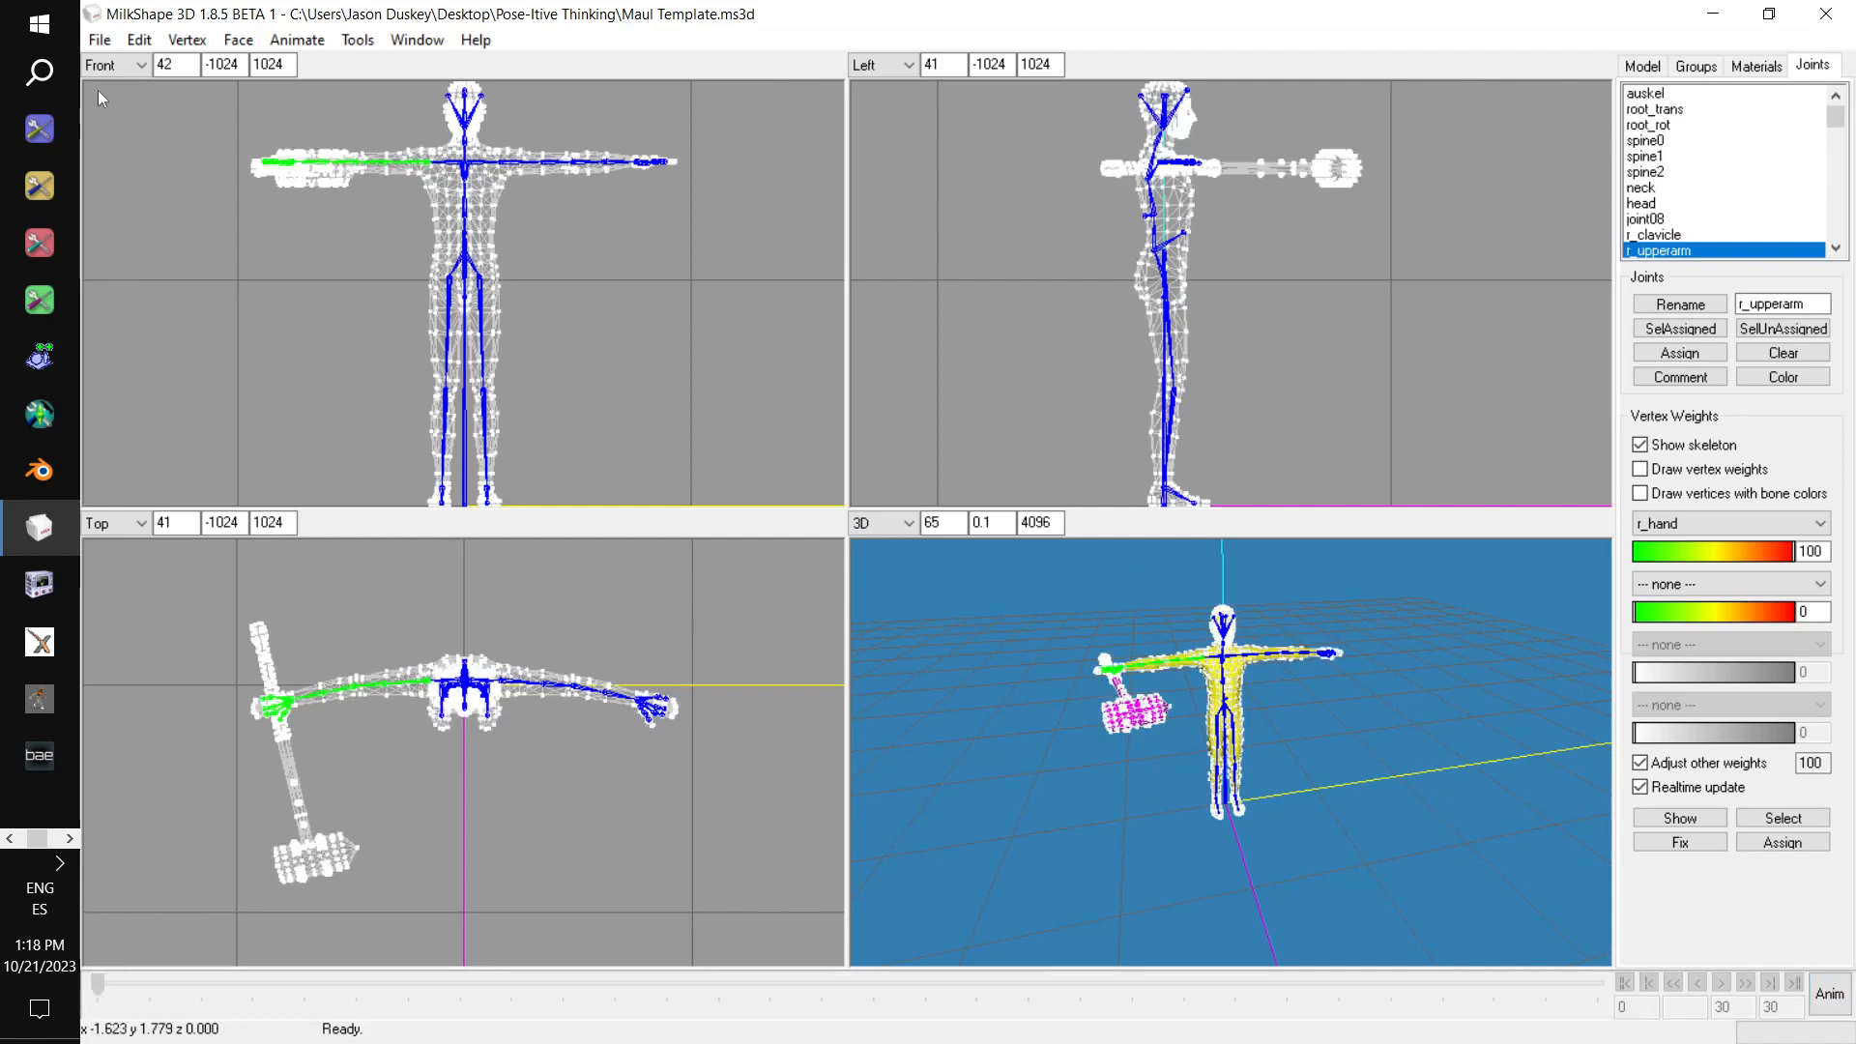
Start a new file without saving the current model's changes, and open AManimBase.ms3d from the Pose-Itive Thinking folder
{"action": "left_click", "coordinate": [100, 40]}
{"action": "left_click", "coordinate": [114, 69]}
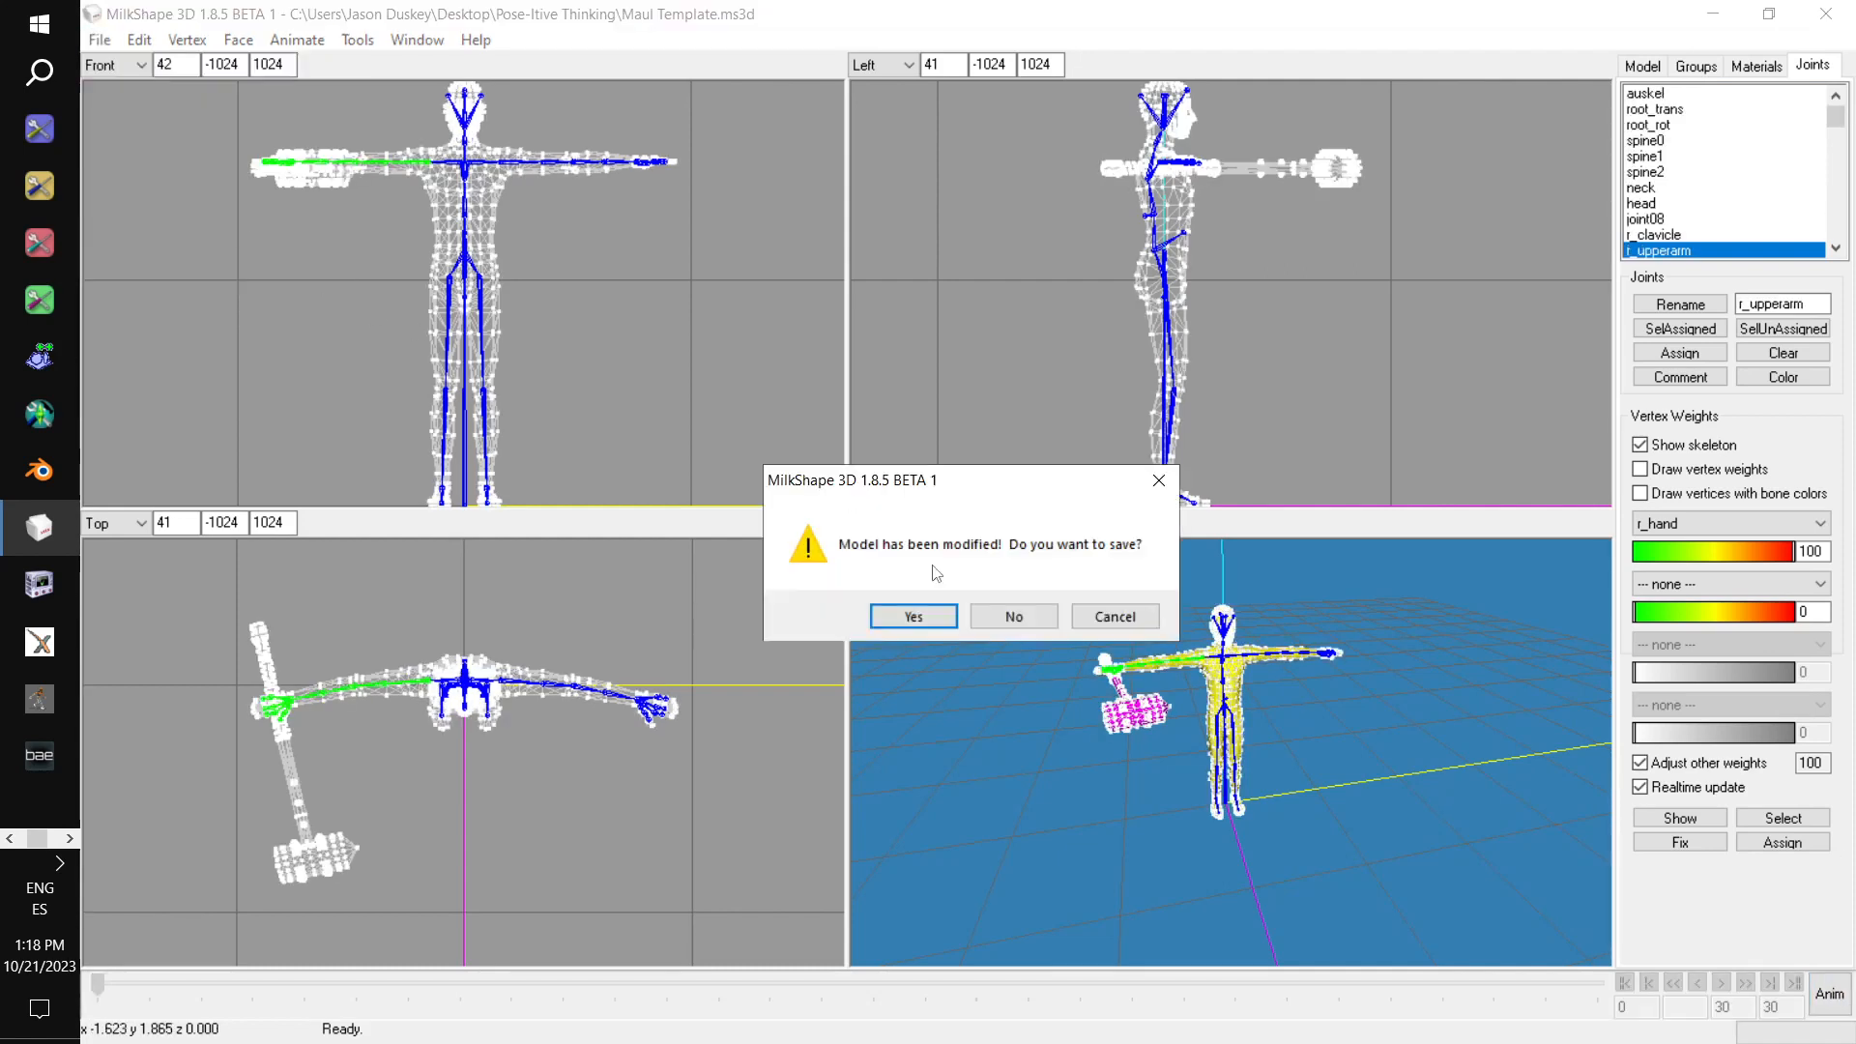
{"action": "left_click", "coordinate": [1005, 614]}
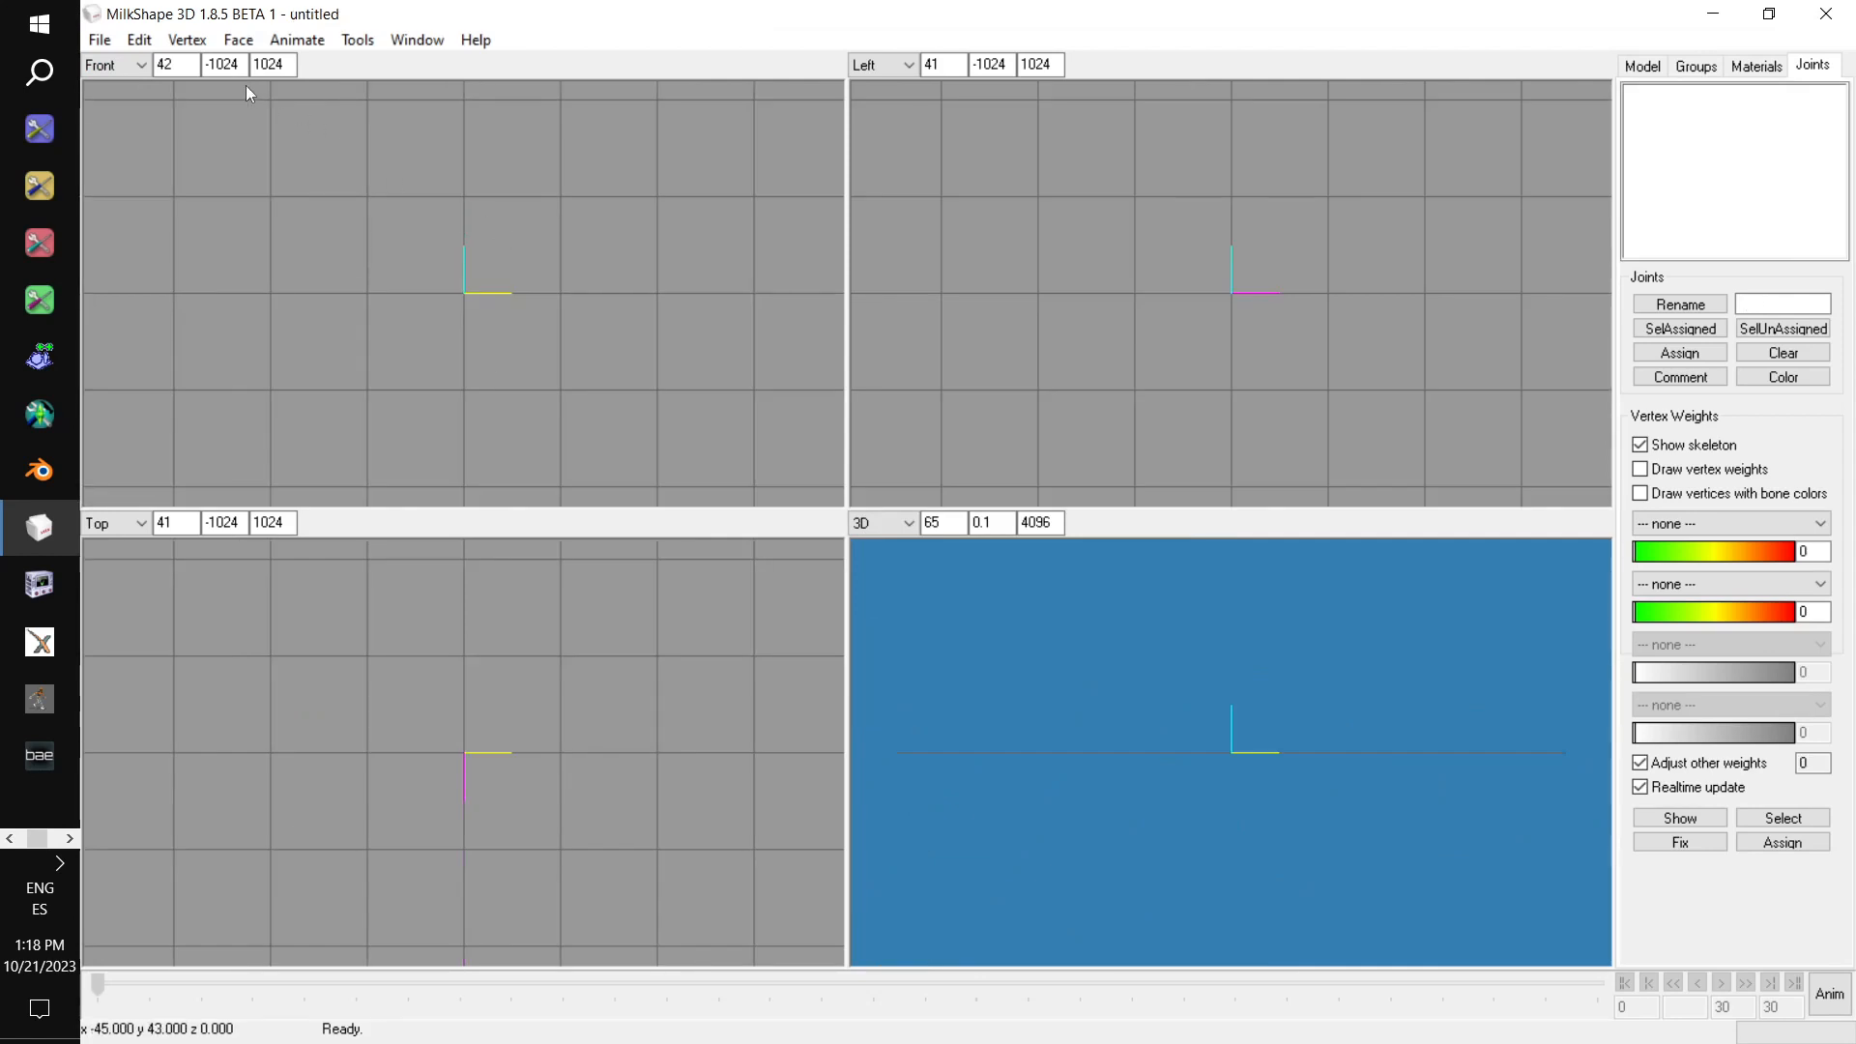
{"action": "left_click", "coordinate": [105, 41]}
{"action": "left_click", "coordinate": [143, 95]}
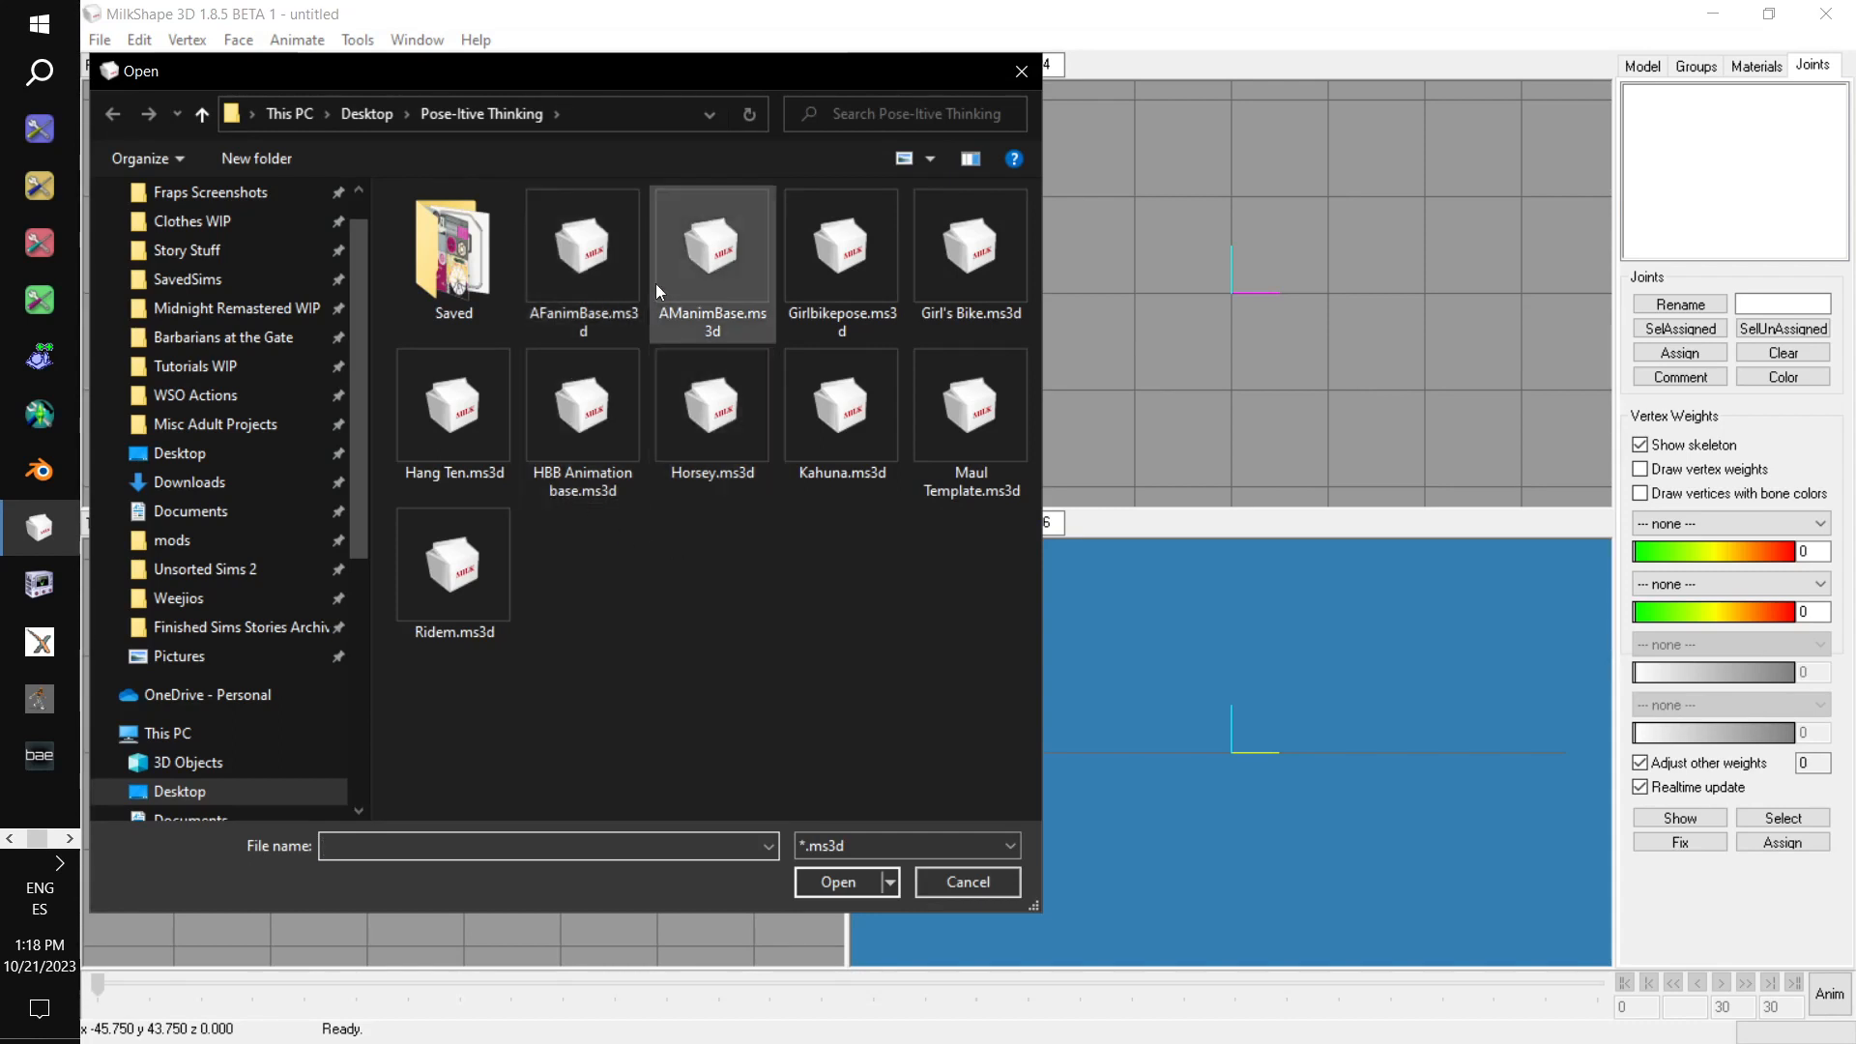
{"action": "double_click", "coordinate": [720, 249]}
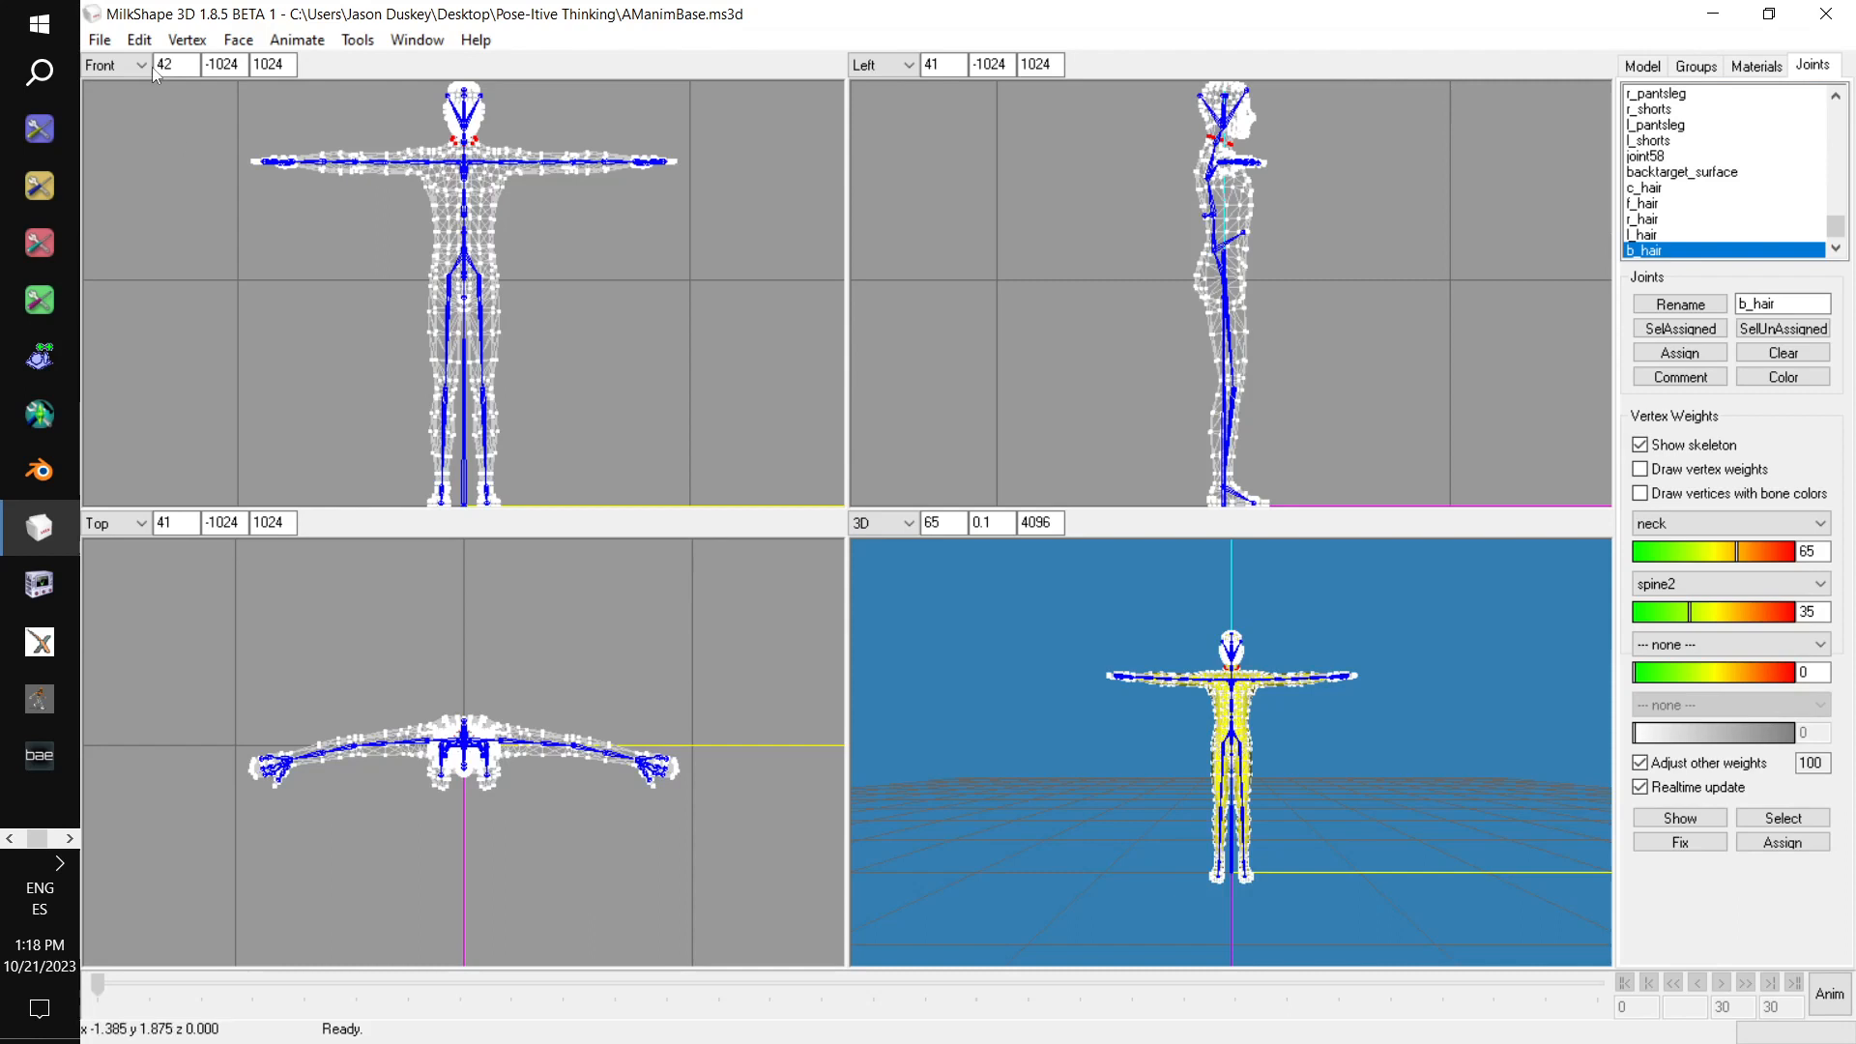
Import the maul's Wavefront OBJ mesh into the body model and delete the stray vertex below the right hand
{"action": "left_click", "coordinate": [100, 40]}
{"action": "mouse_move", "coordinate": [193, 209]}
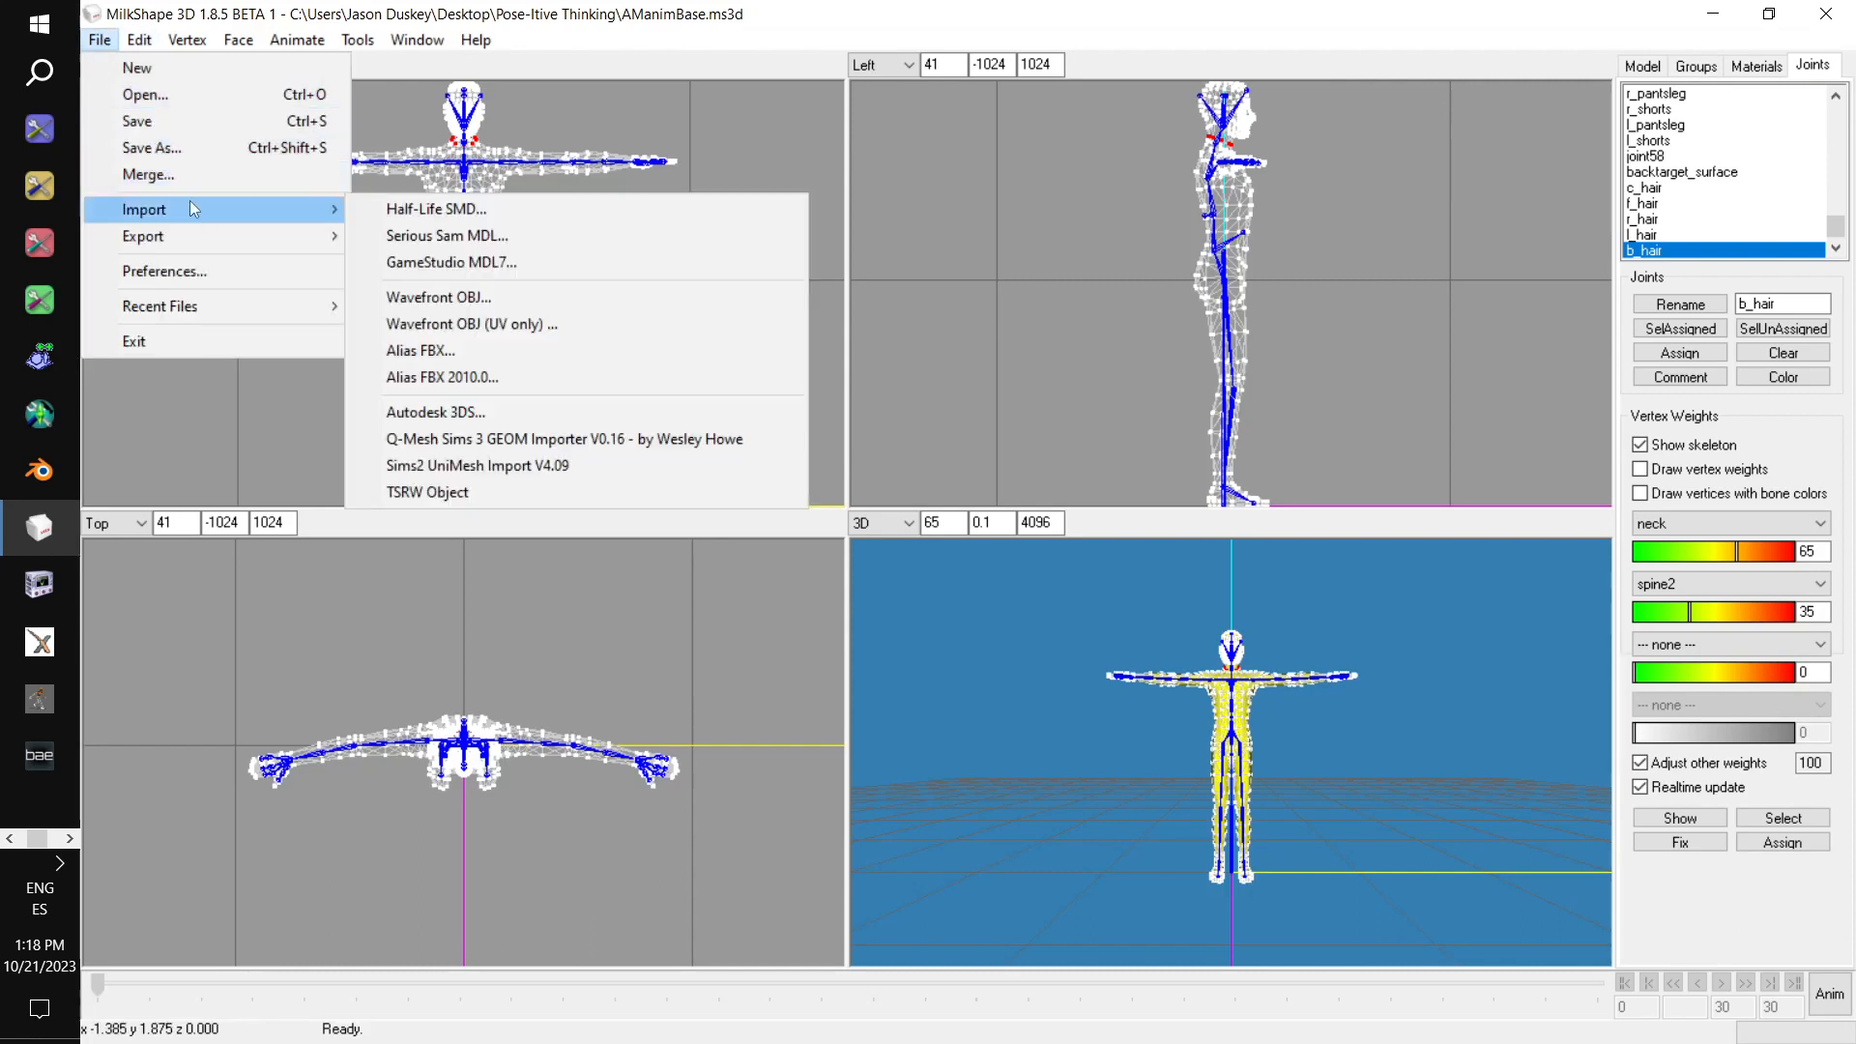
{"action": "left_click", "coordinate": [531, 298]}
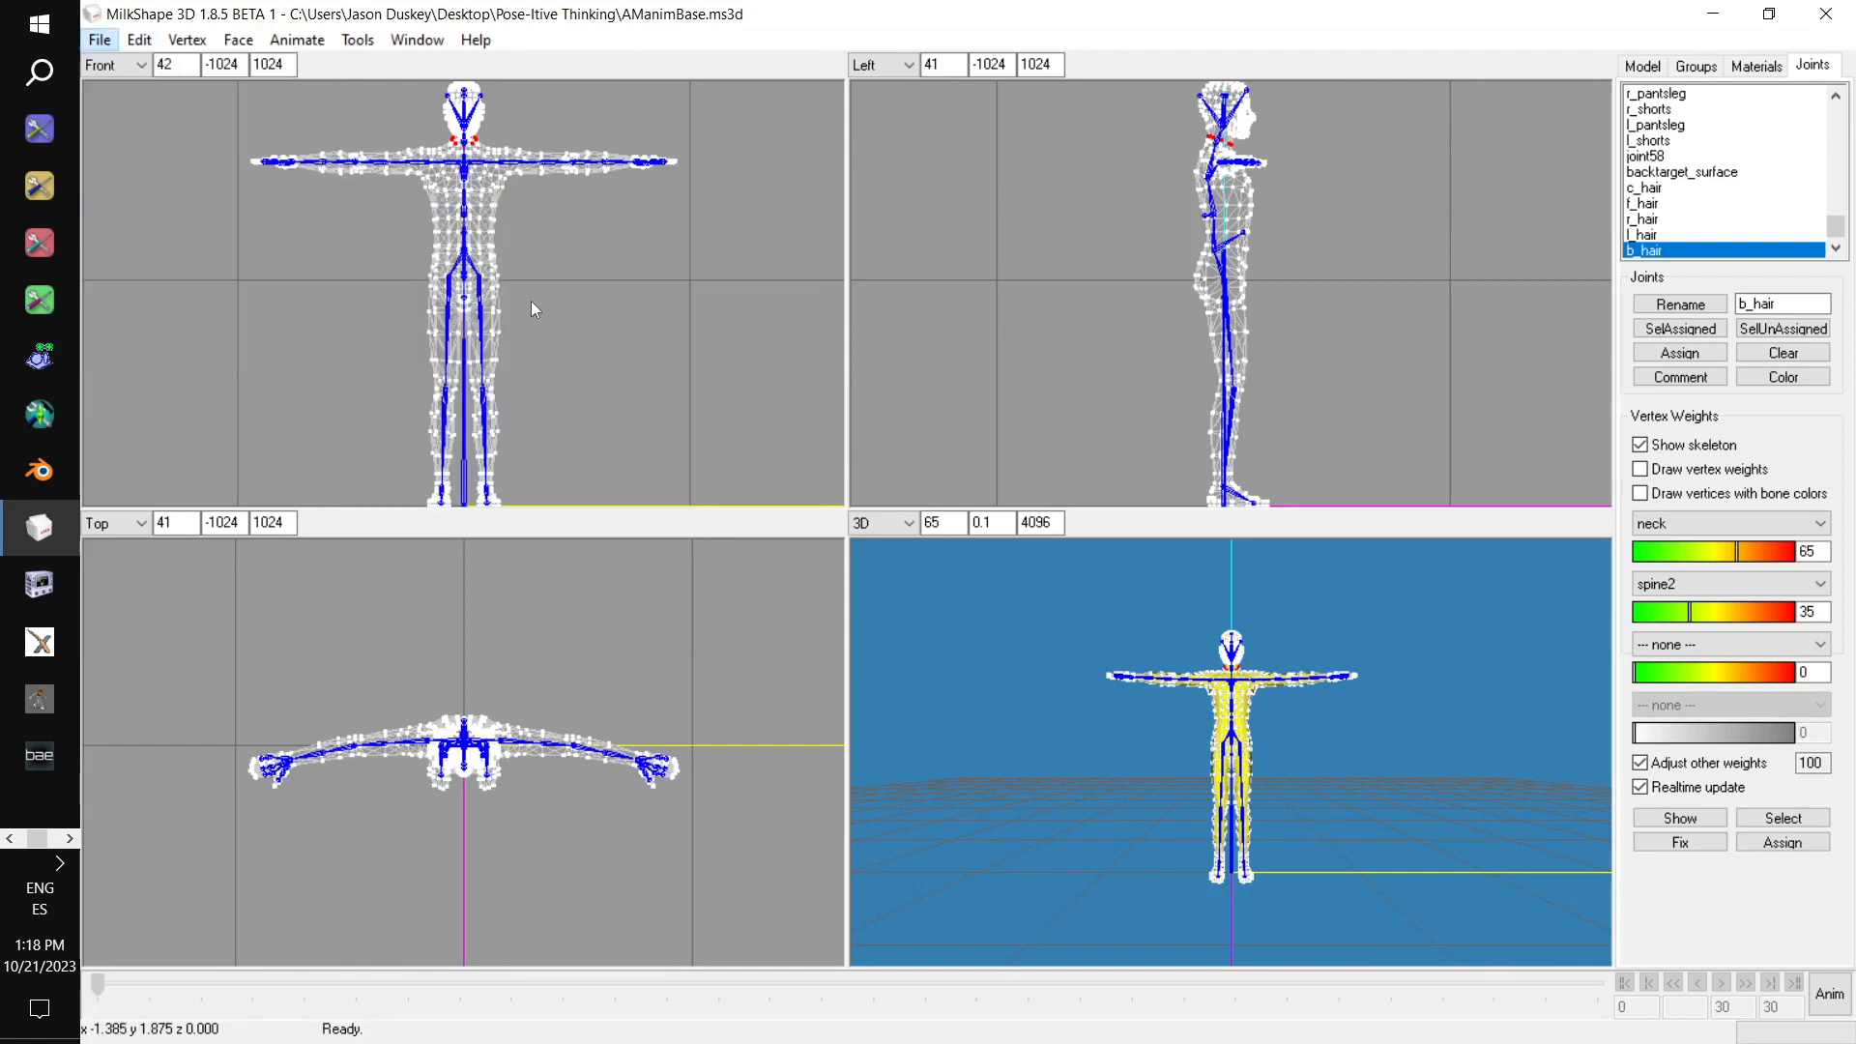
{"action": "double_click", "coordinate": [841, 257]}
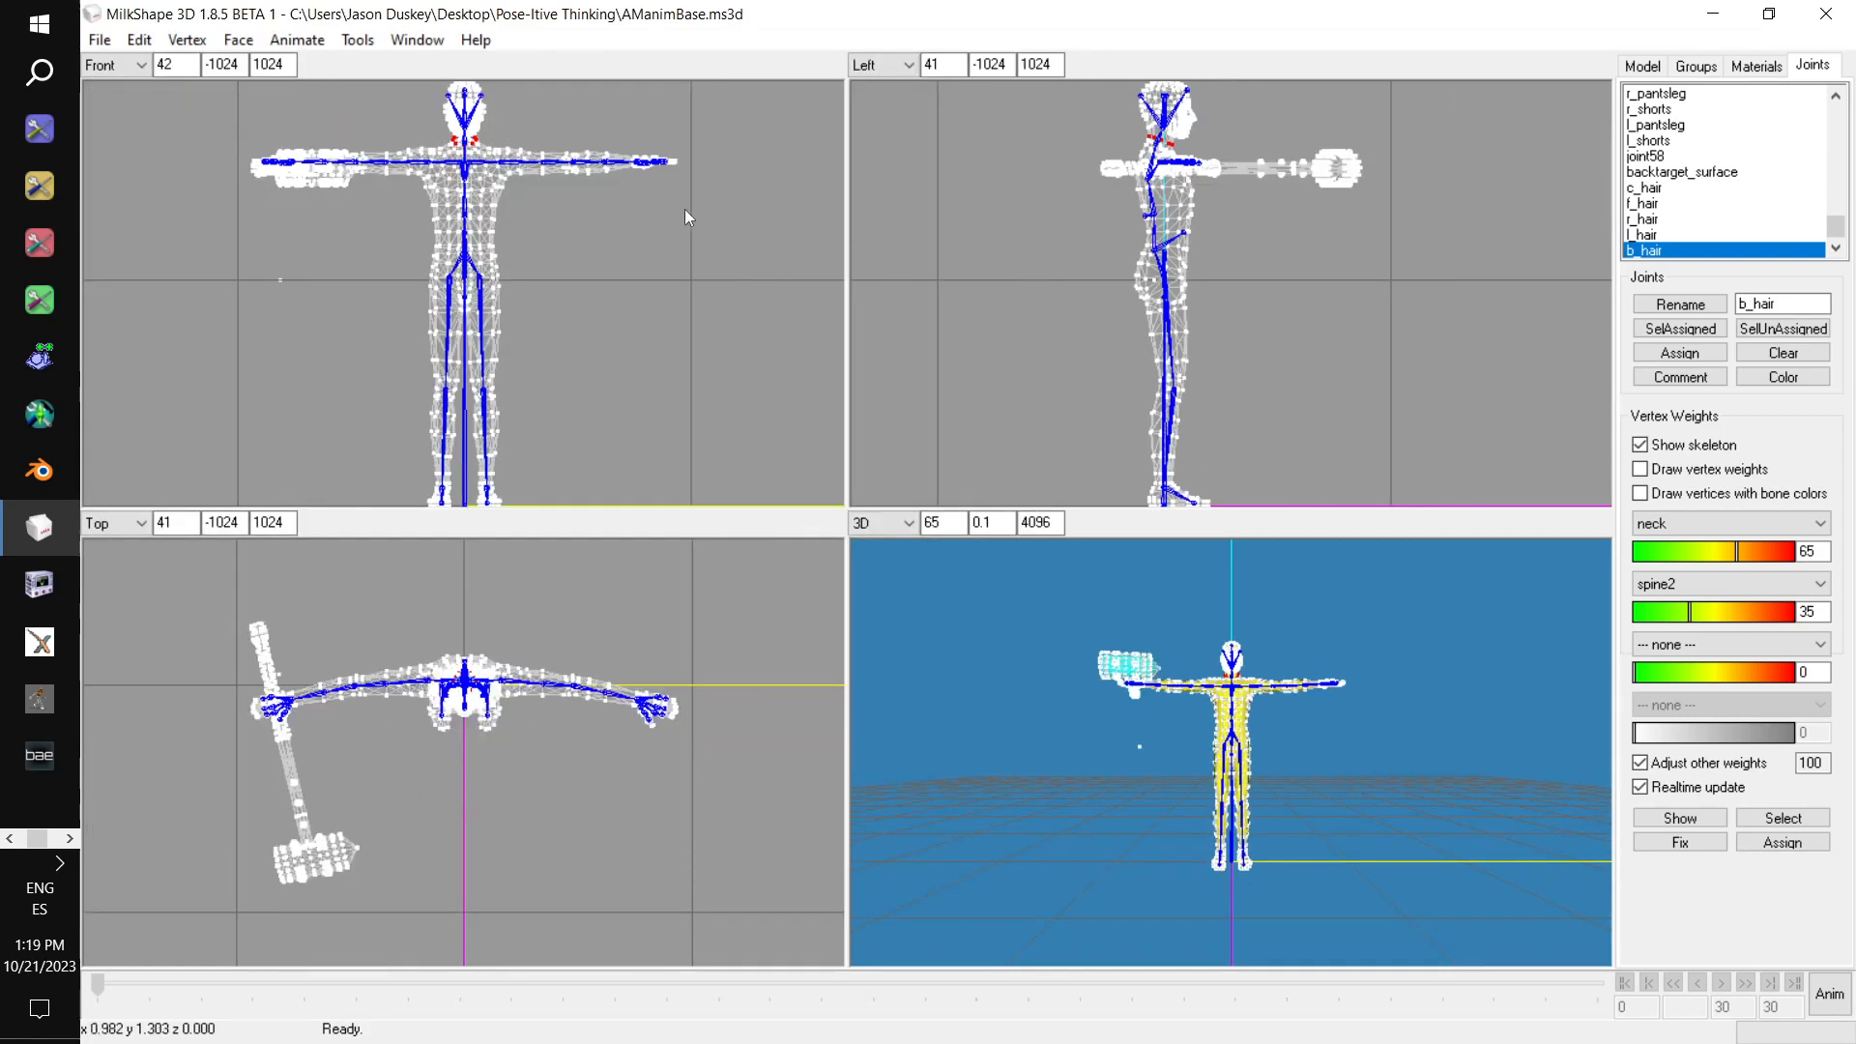
{"action": "left_click_drag", "start_coordinate": [226, 236], "coordinate": [322, 329]}
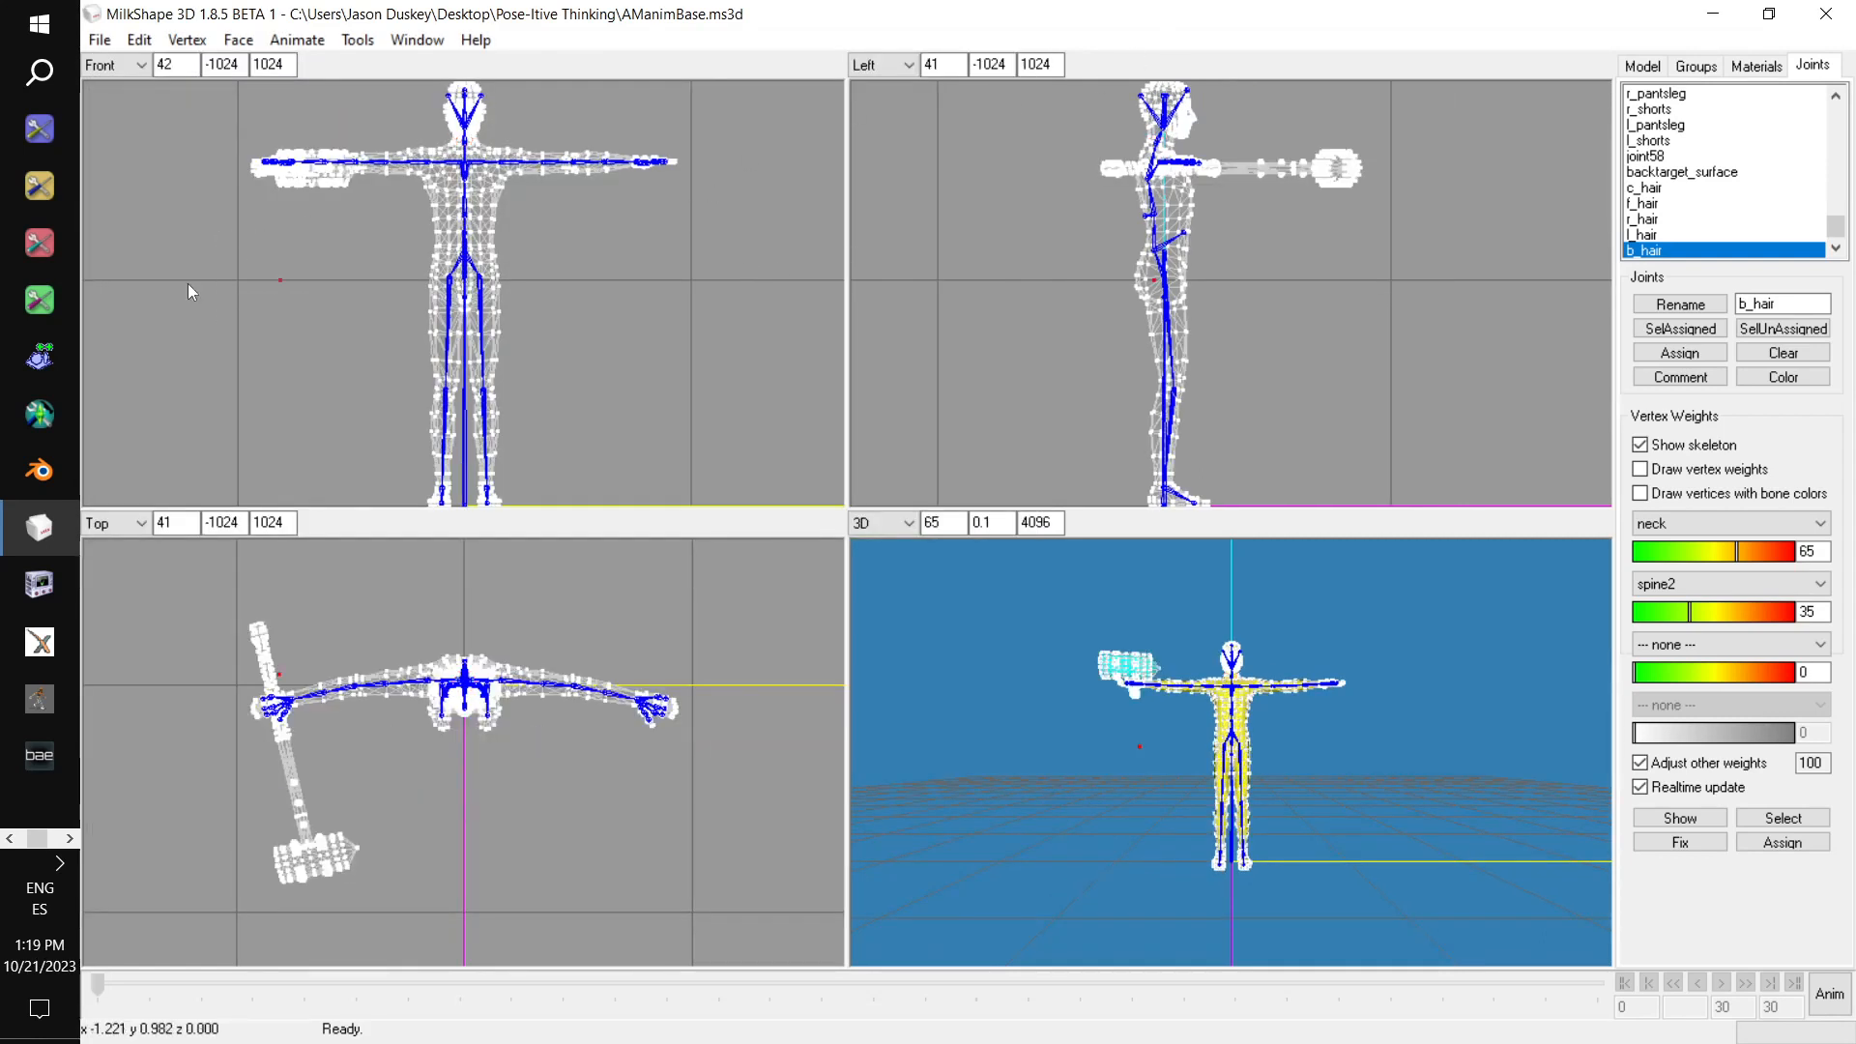
{"action": "key", "text": "Delete"}
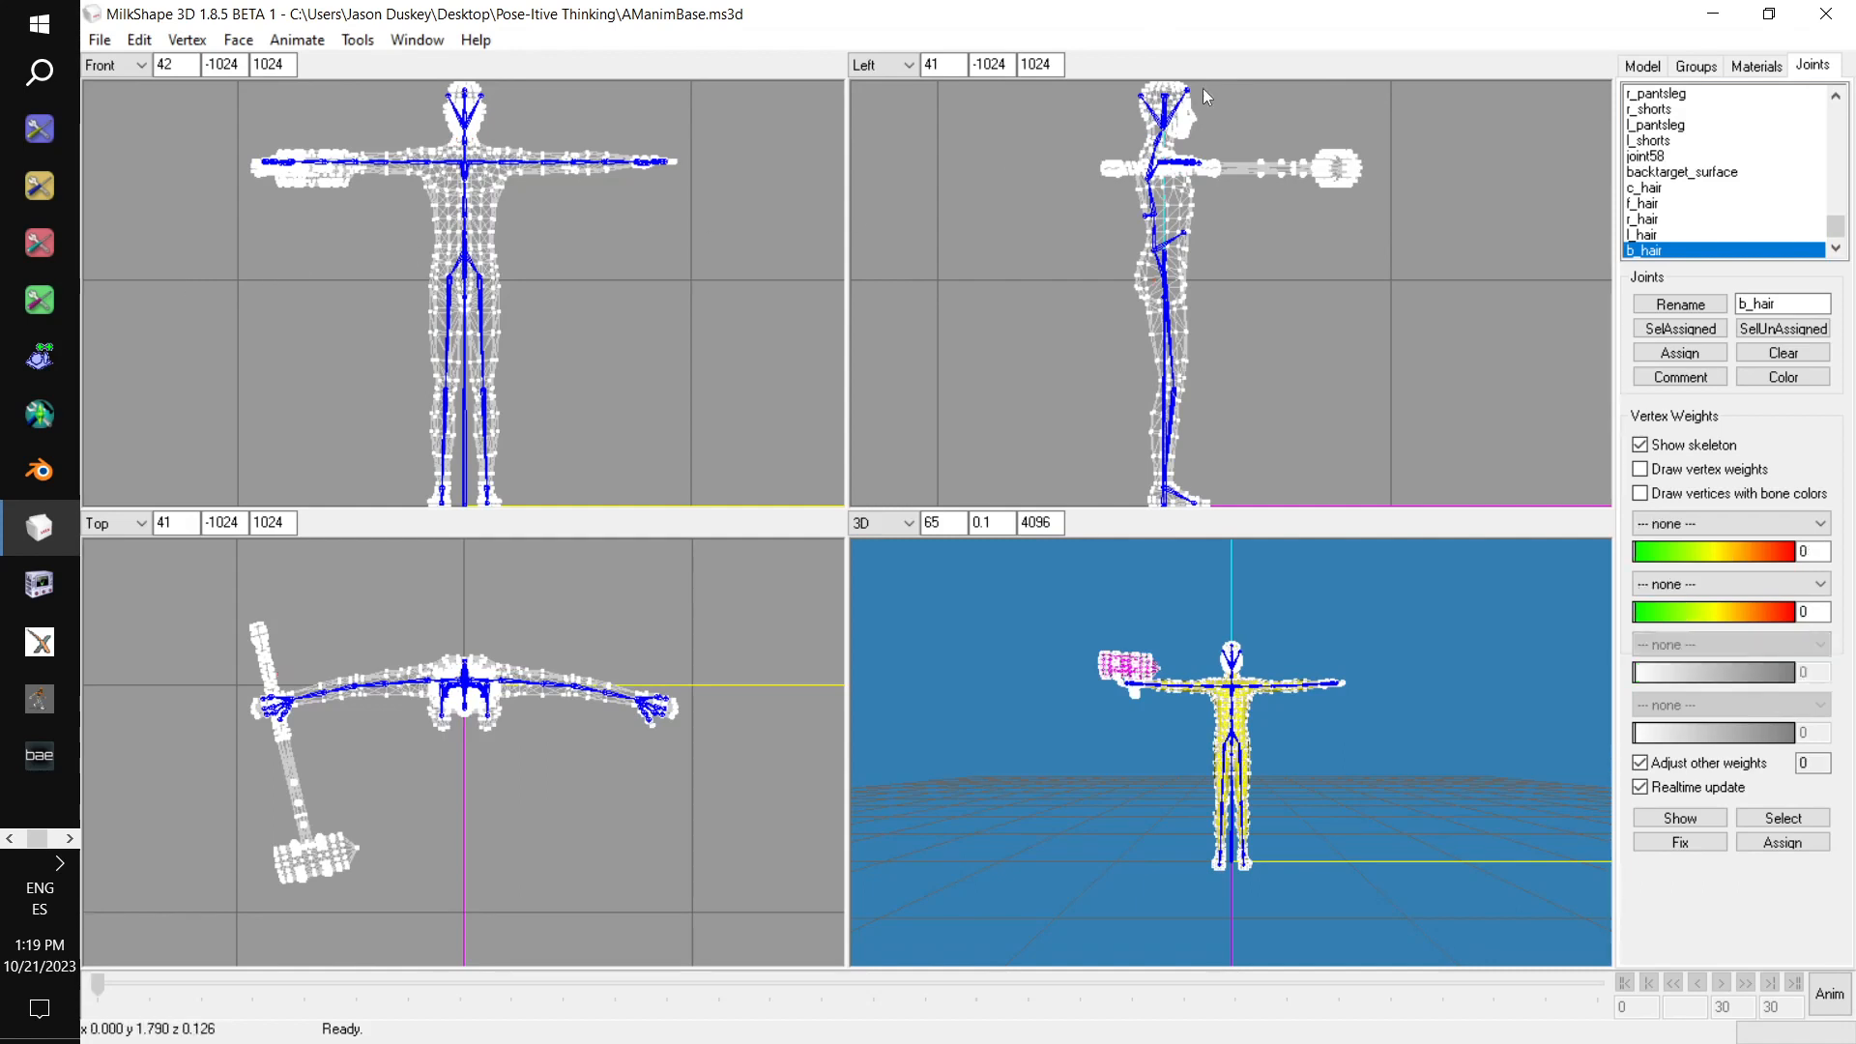
Select all of the imported maul's frame group and assign it to the r_hand joint
{"action": "left_click", "coordinate": [1692, 65]}
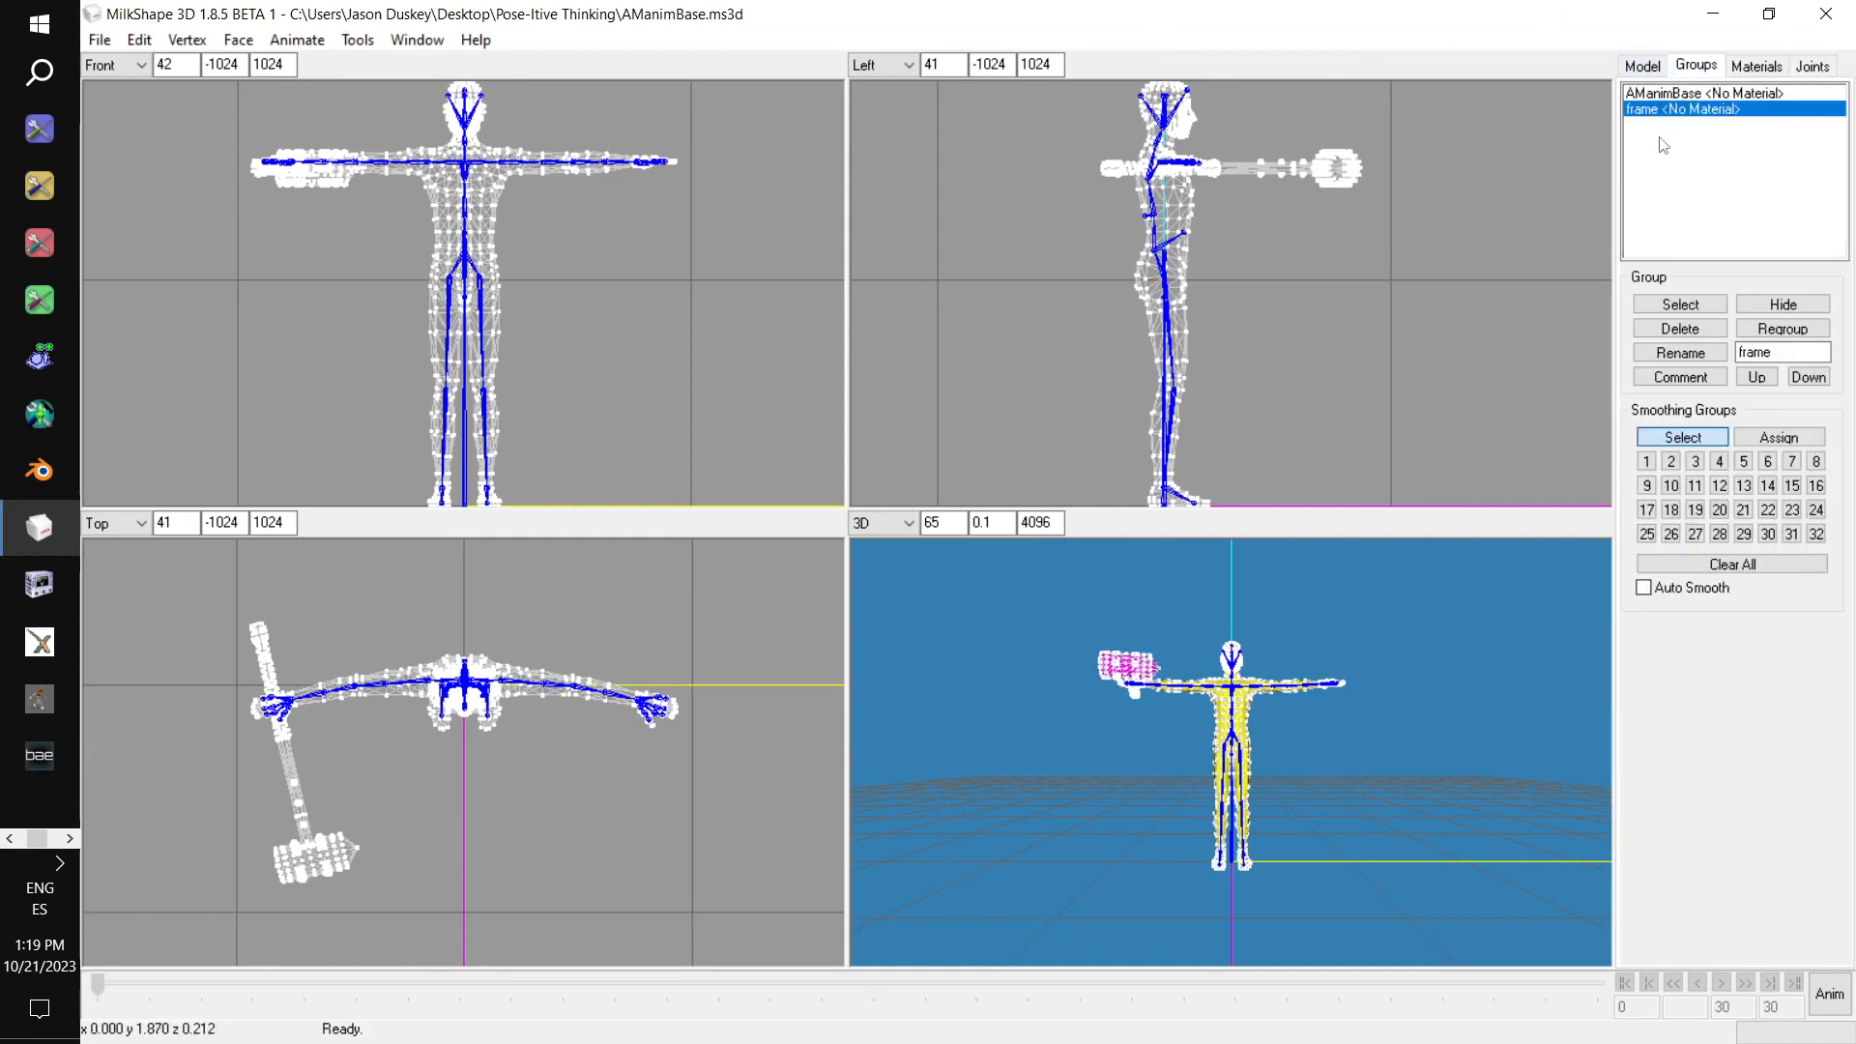
{"action": "left_click", "coordinate": [1814, 66]}
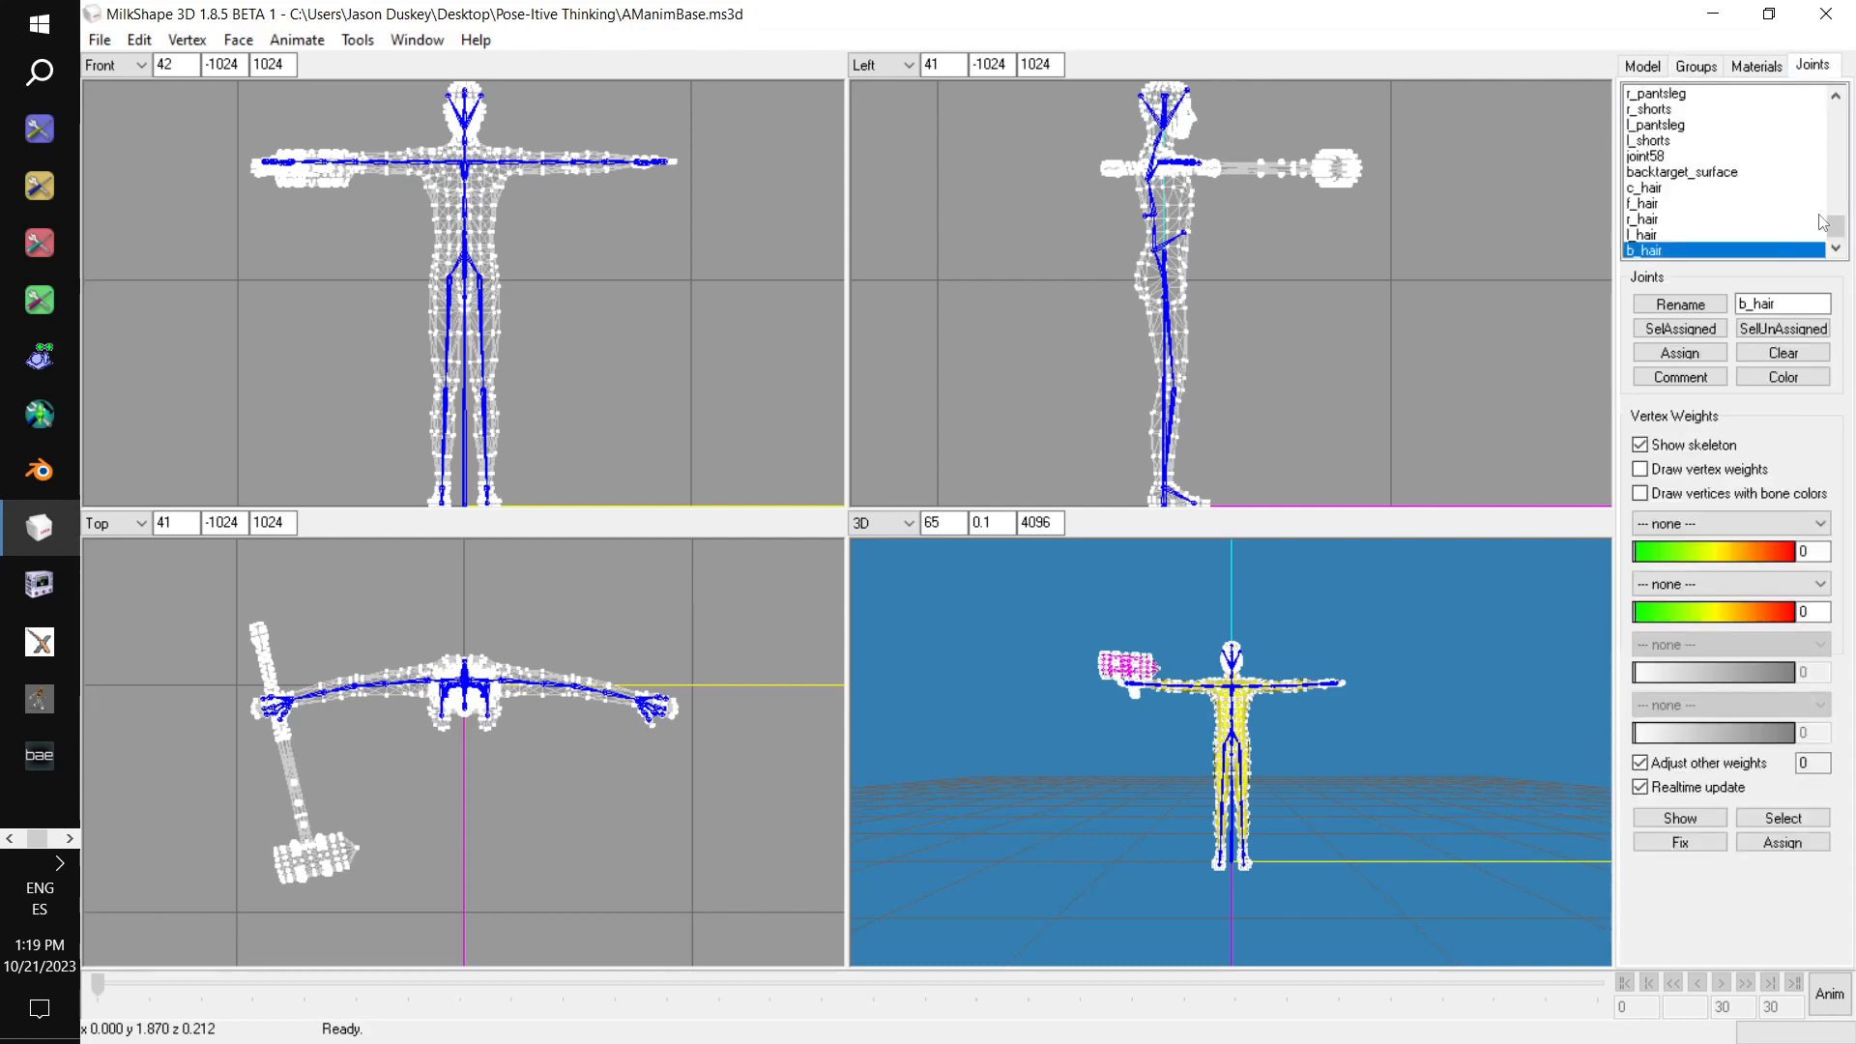
{"action": "left_click_drag", "start_coordinate": [1838, 236], "coordinate": [1845, 106]}
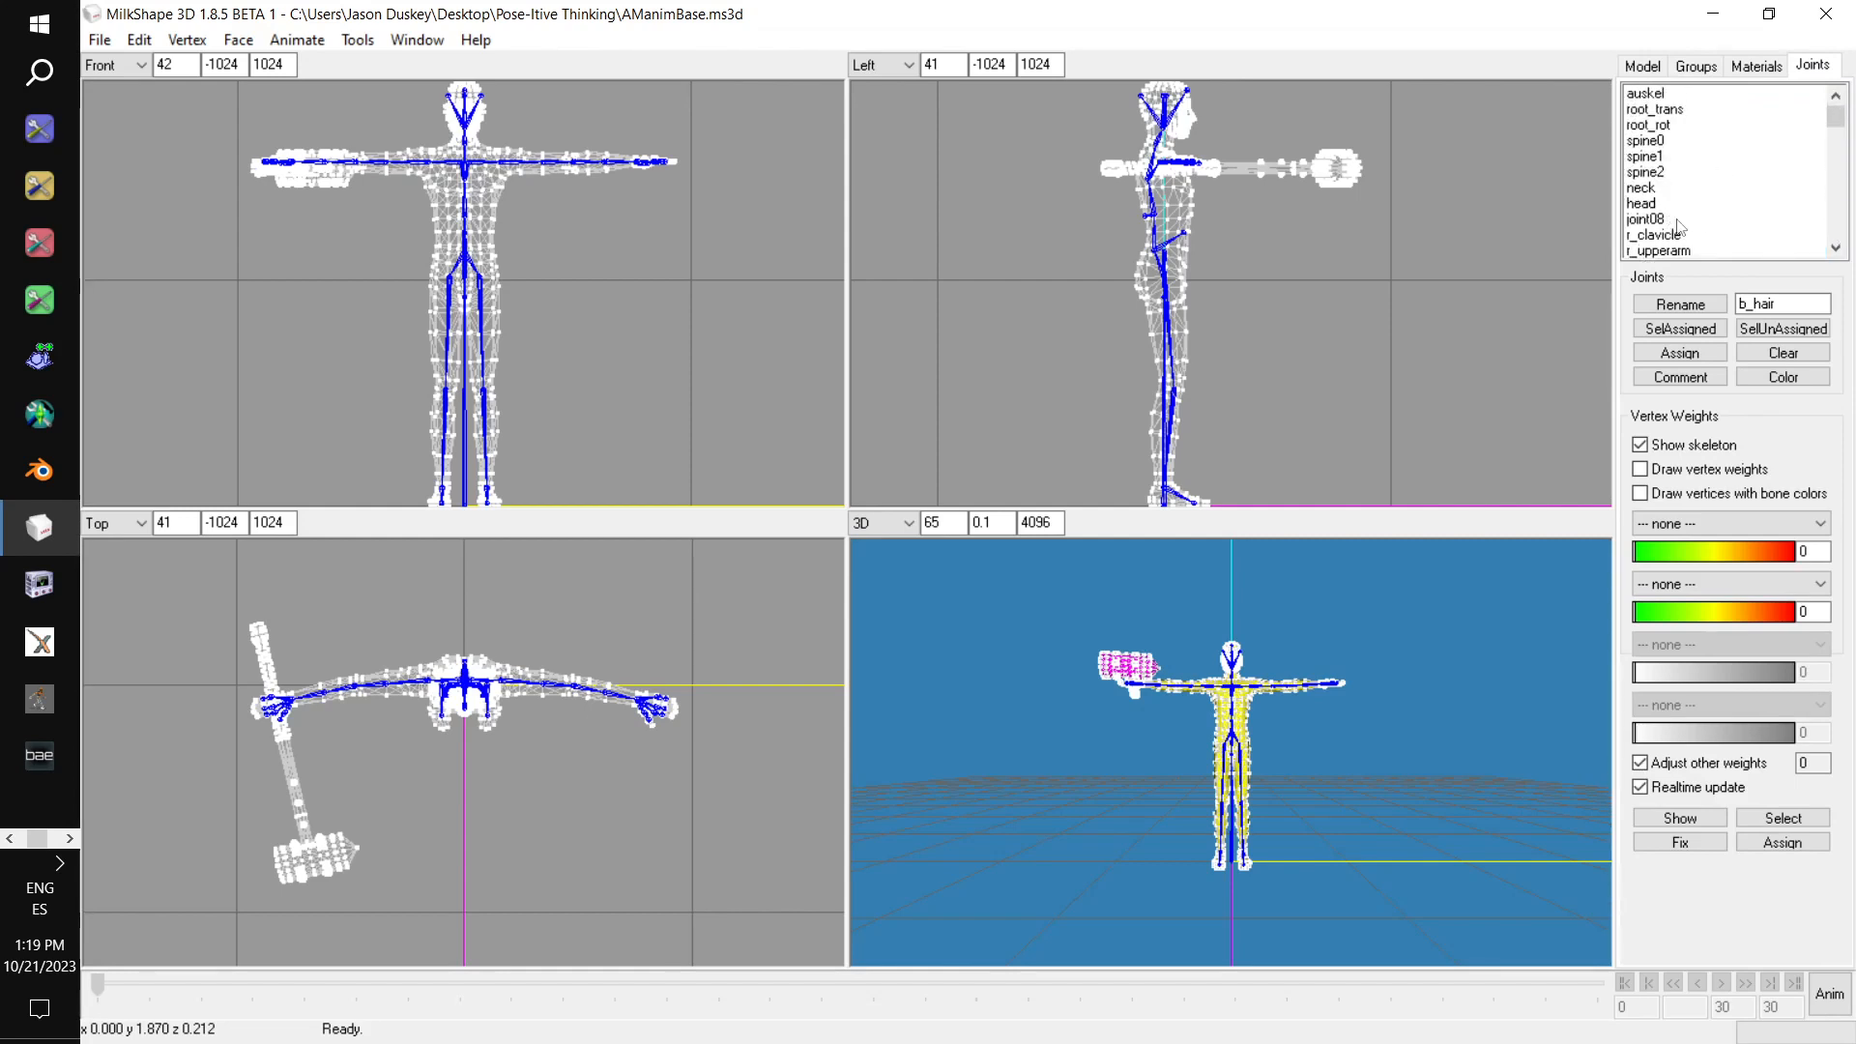
{"action": "scroll", "coordinate": [1685, 186], "scroll_direction": "down", "scroll_amount": 2}
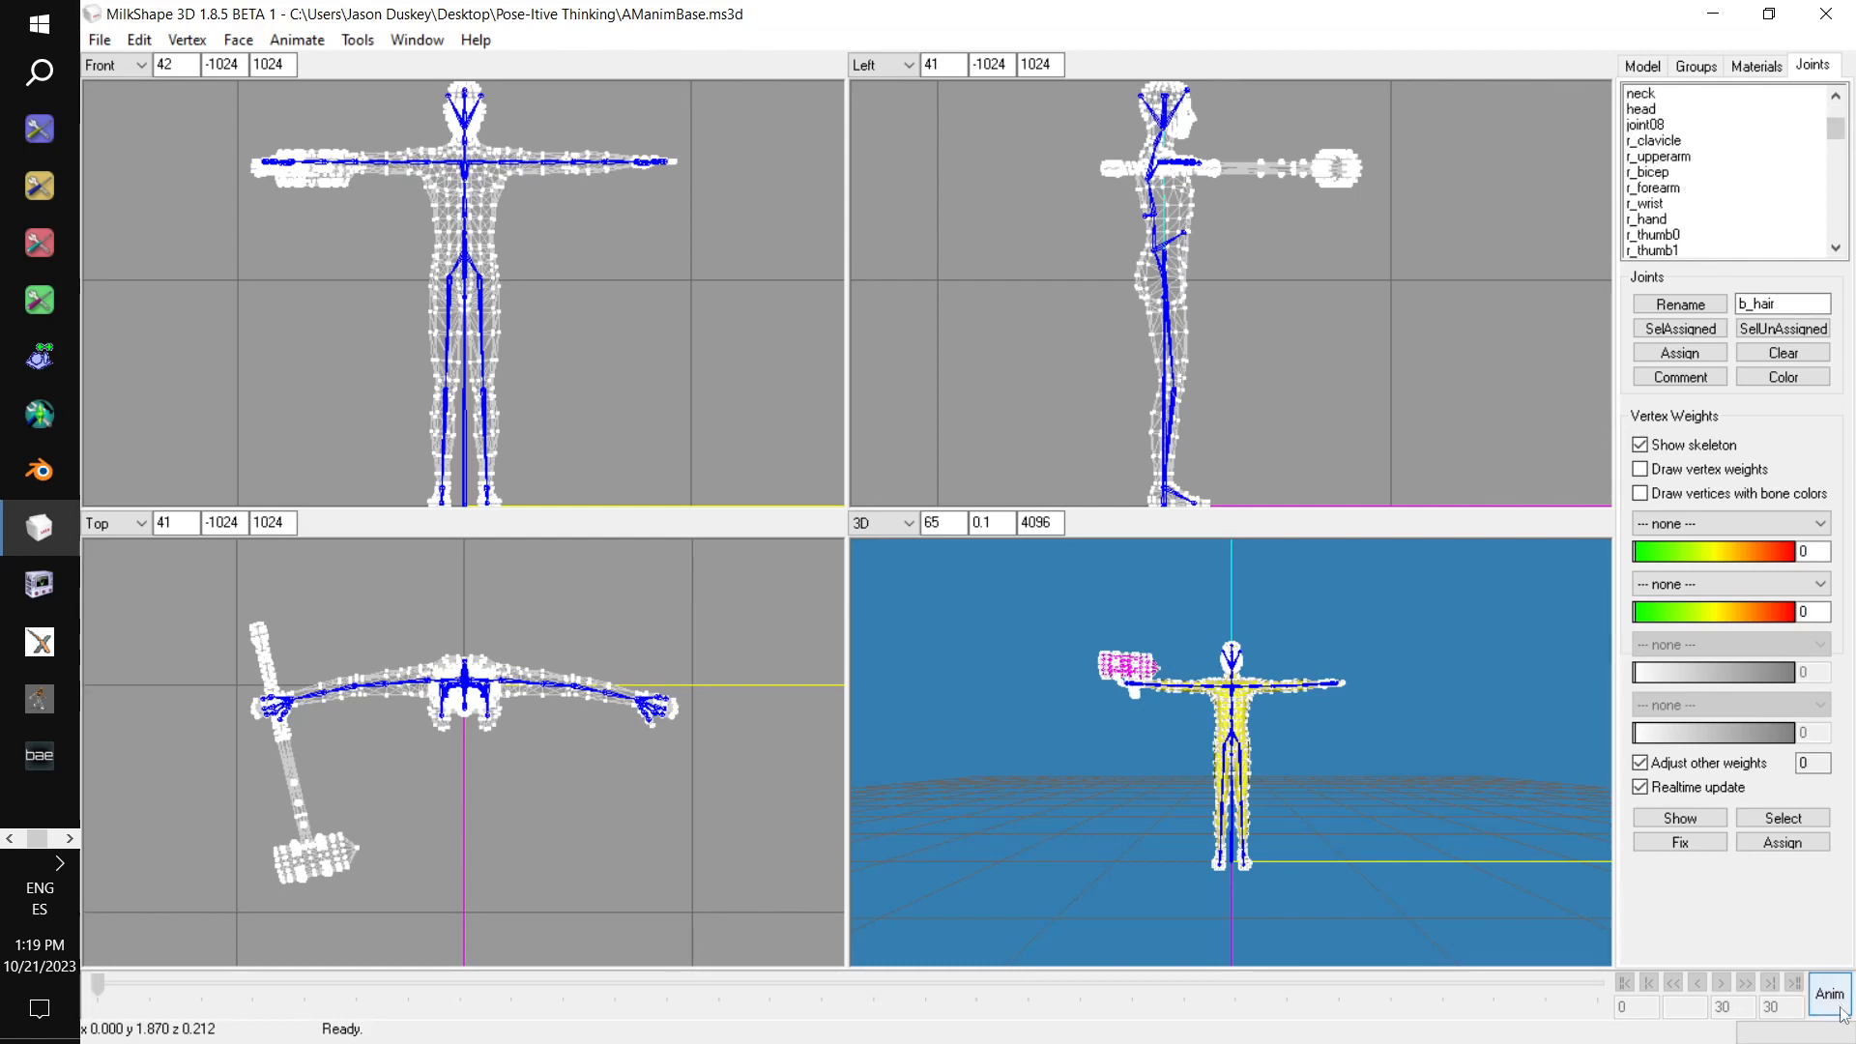
{"action": "left_click", "coordinate": [1664, 221]}
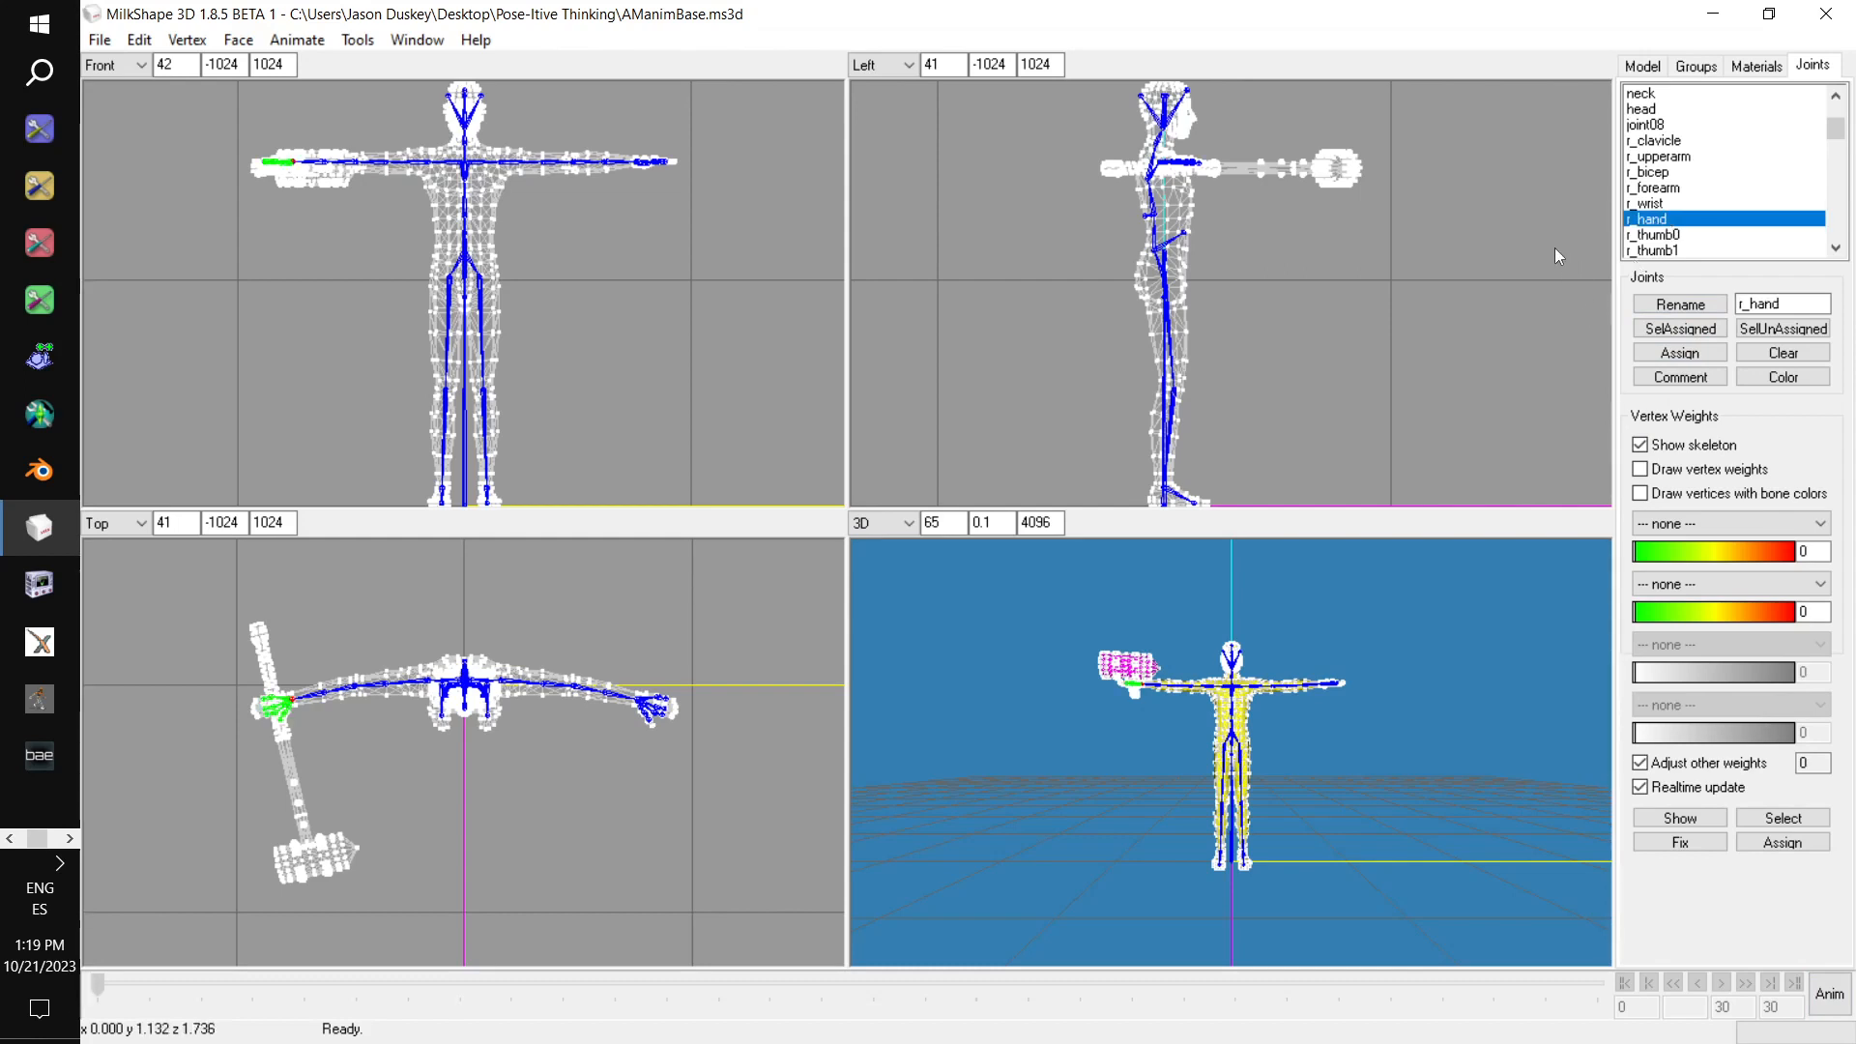
{"action": "left_click", "coordinate": [1698, 66]}
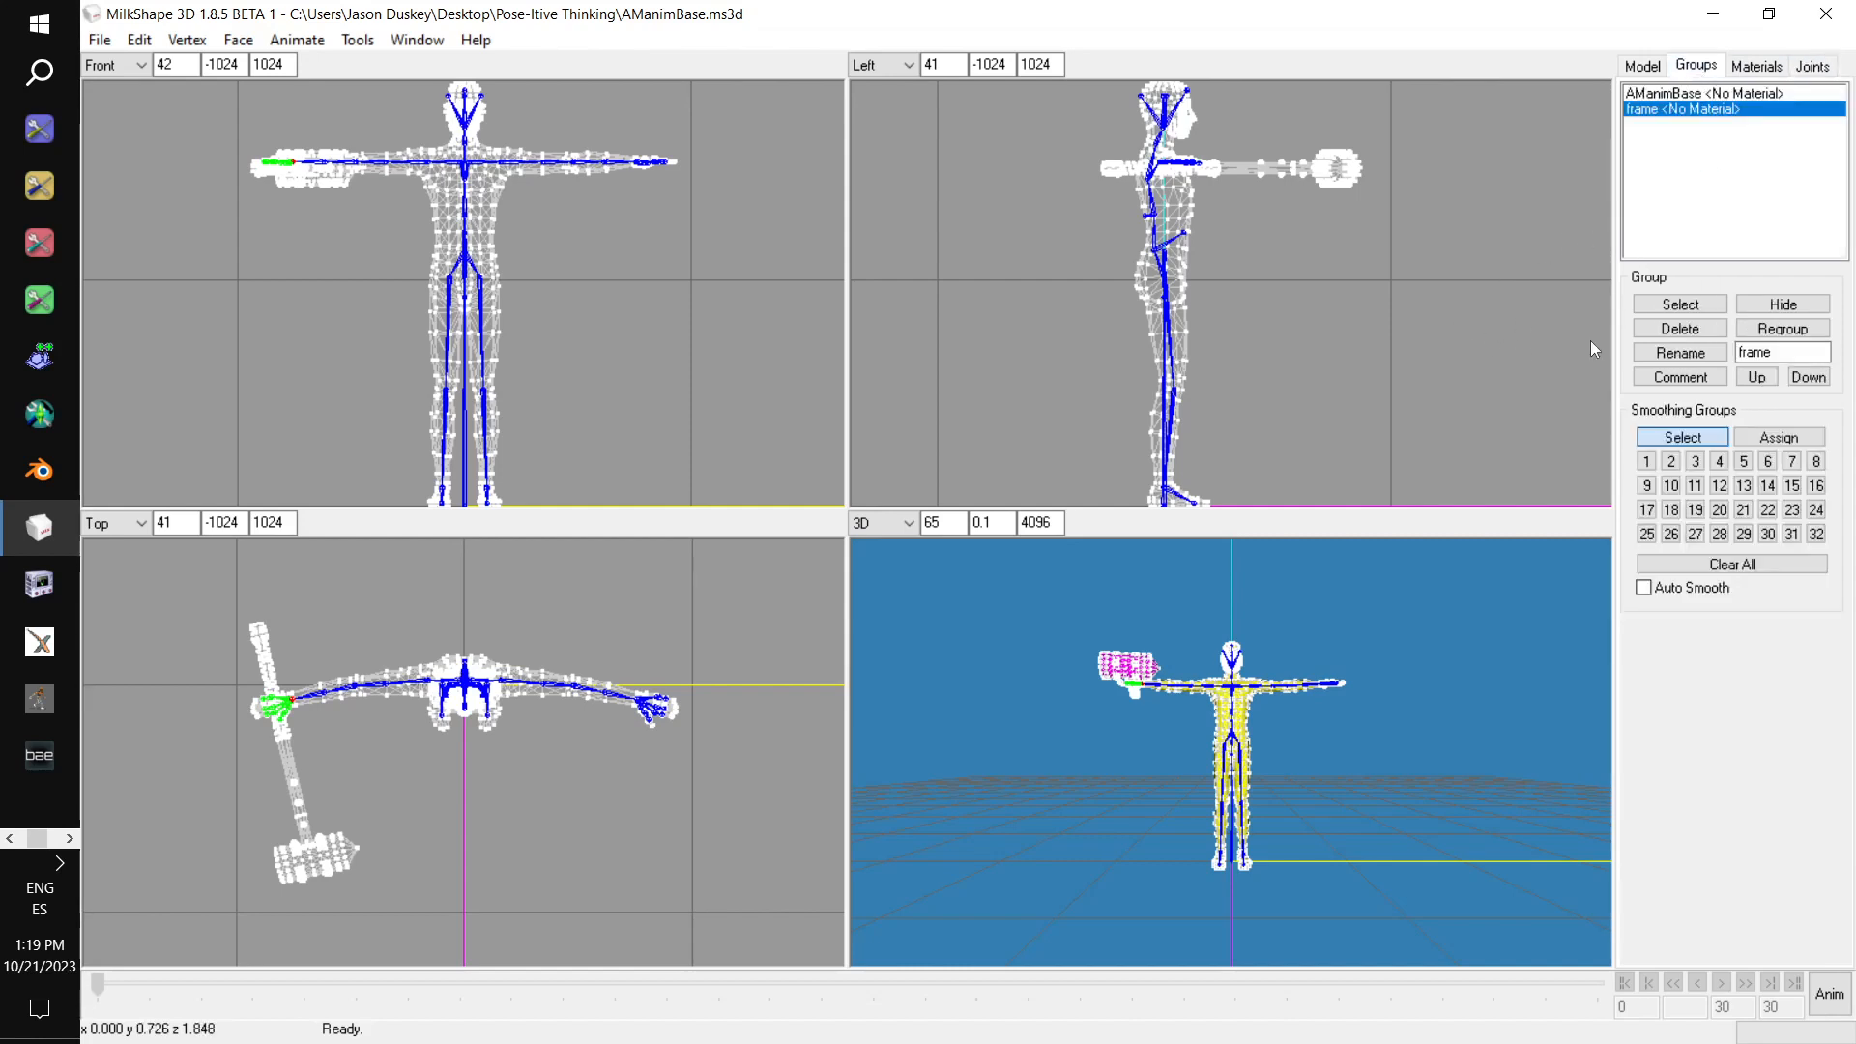
{"action": "left_click", "coordinate": [1682, 306]}
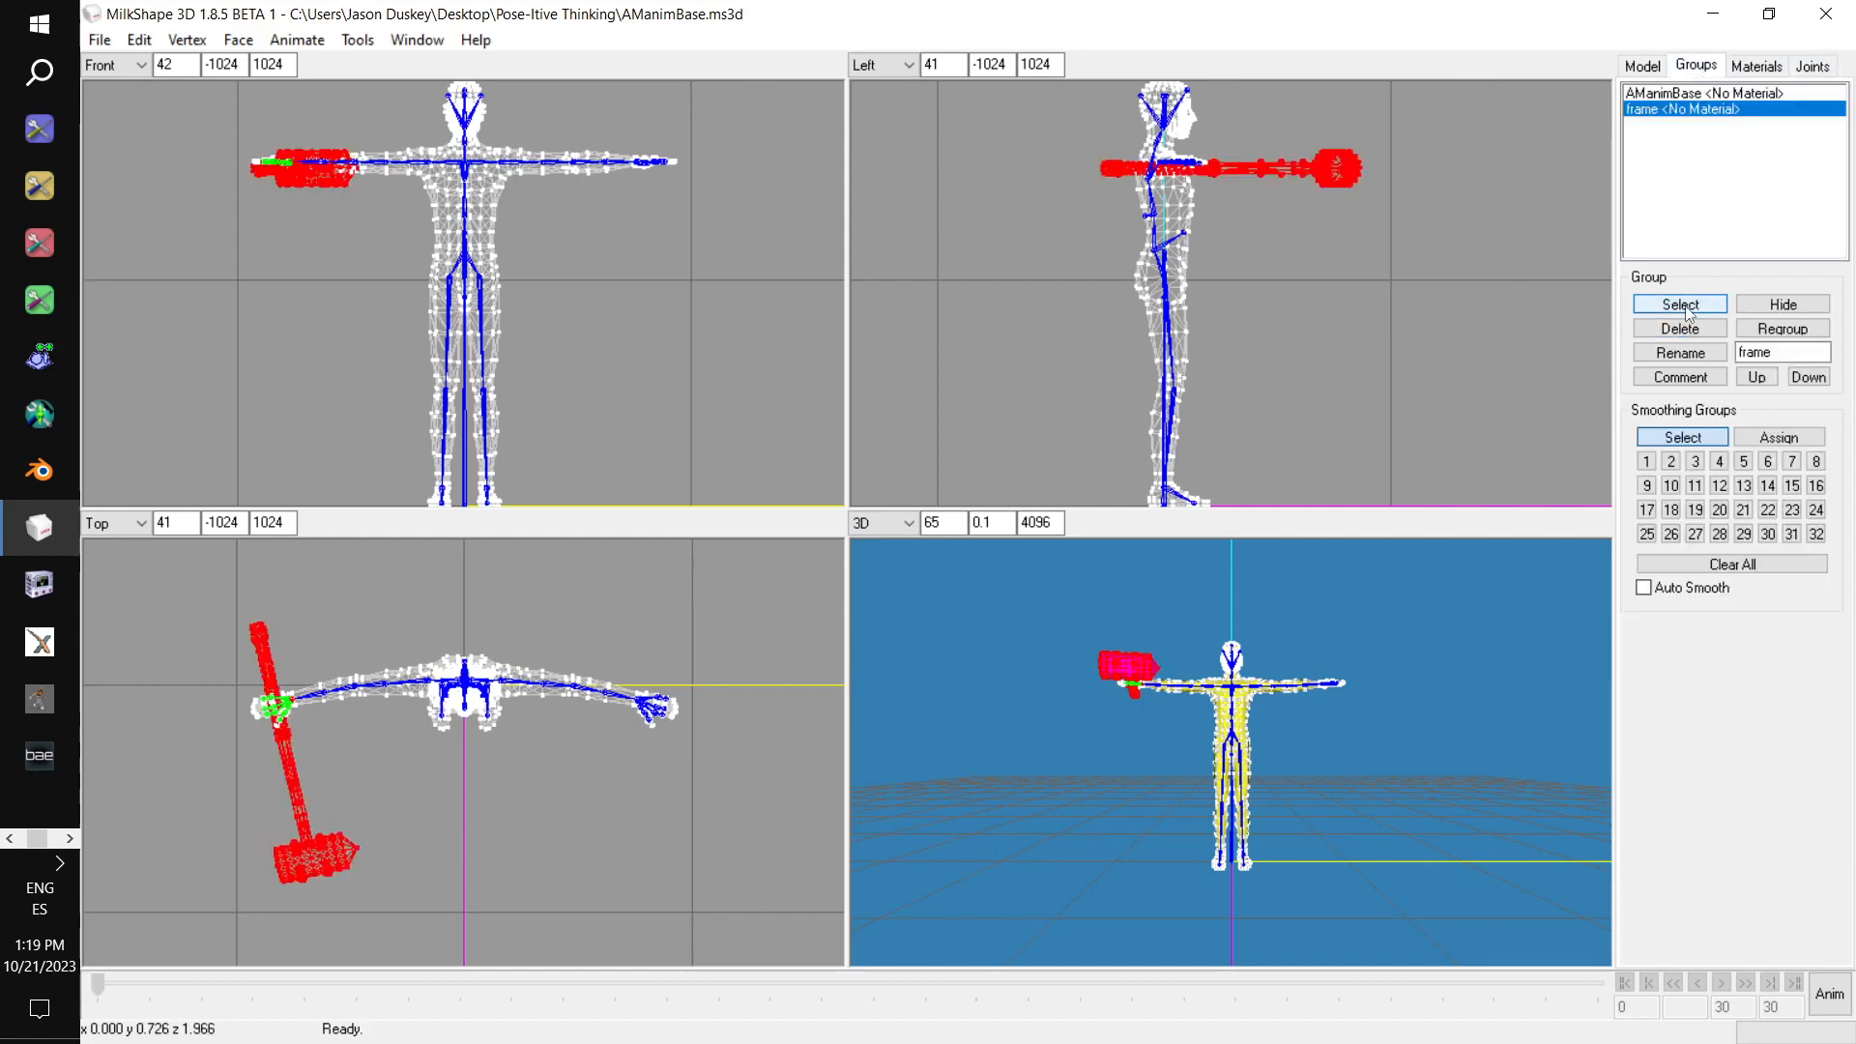
{"action": "left_click", "coordinate": [1827, 70]}
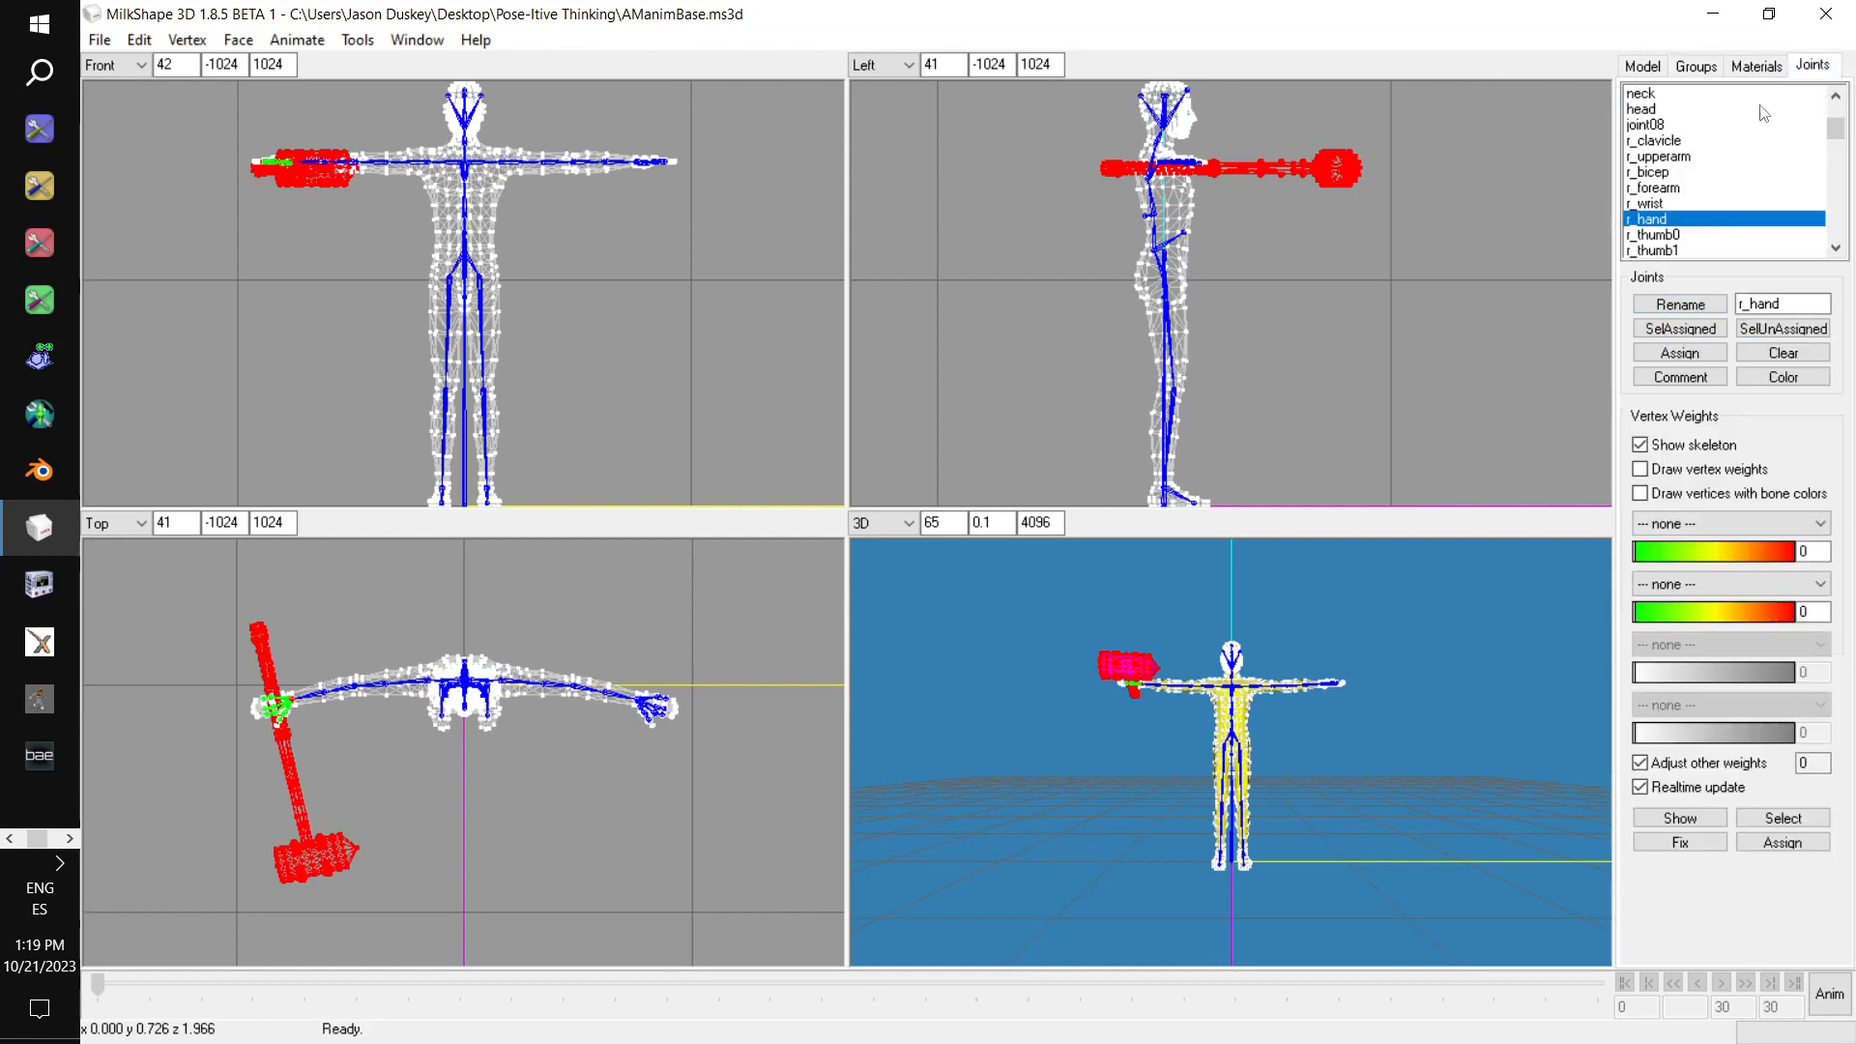
{"action": "left_click", "coordinate": [1694, 355]}
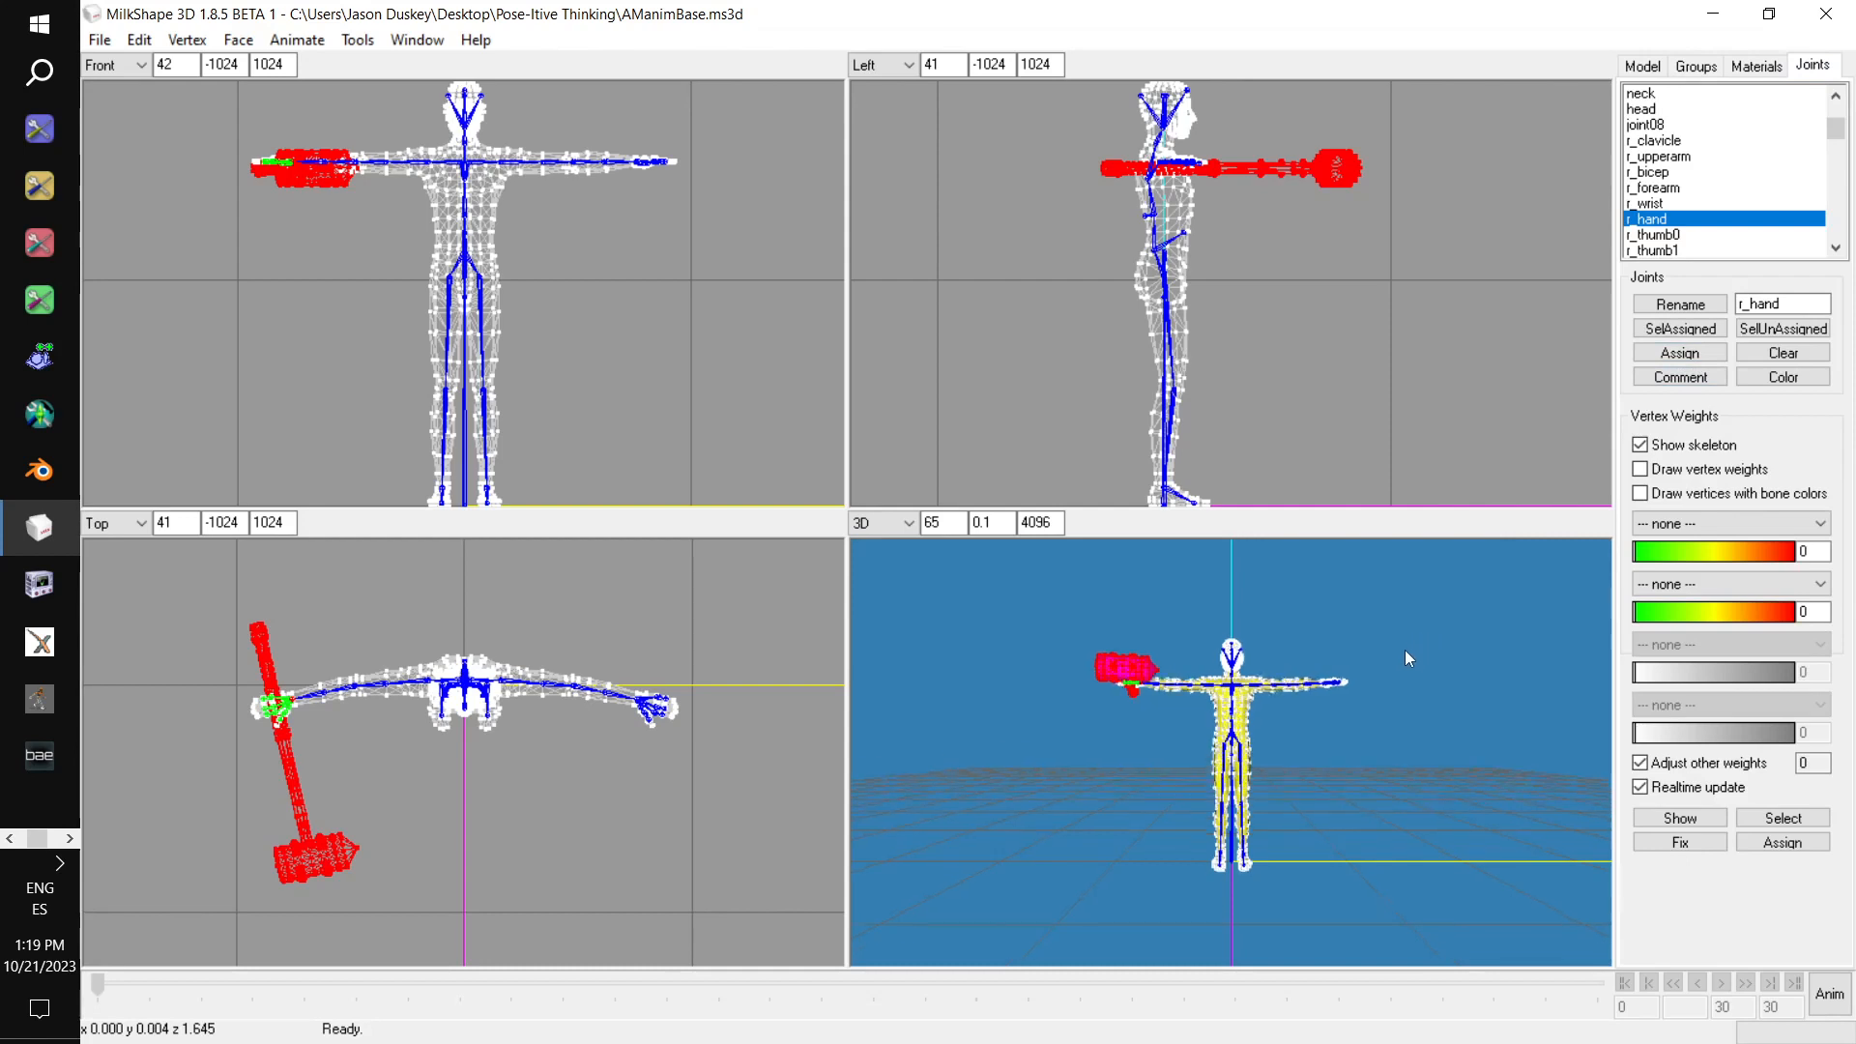
Turn off Colored Groups and Wireframe Overlay in the 3D view
{"action": "left_click_drag", "start_coordinate": [1405, 648], "coordinate": [1458, 685]}
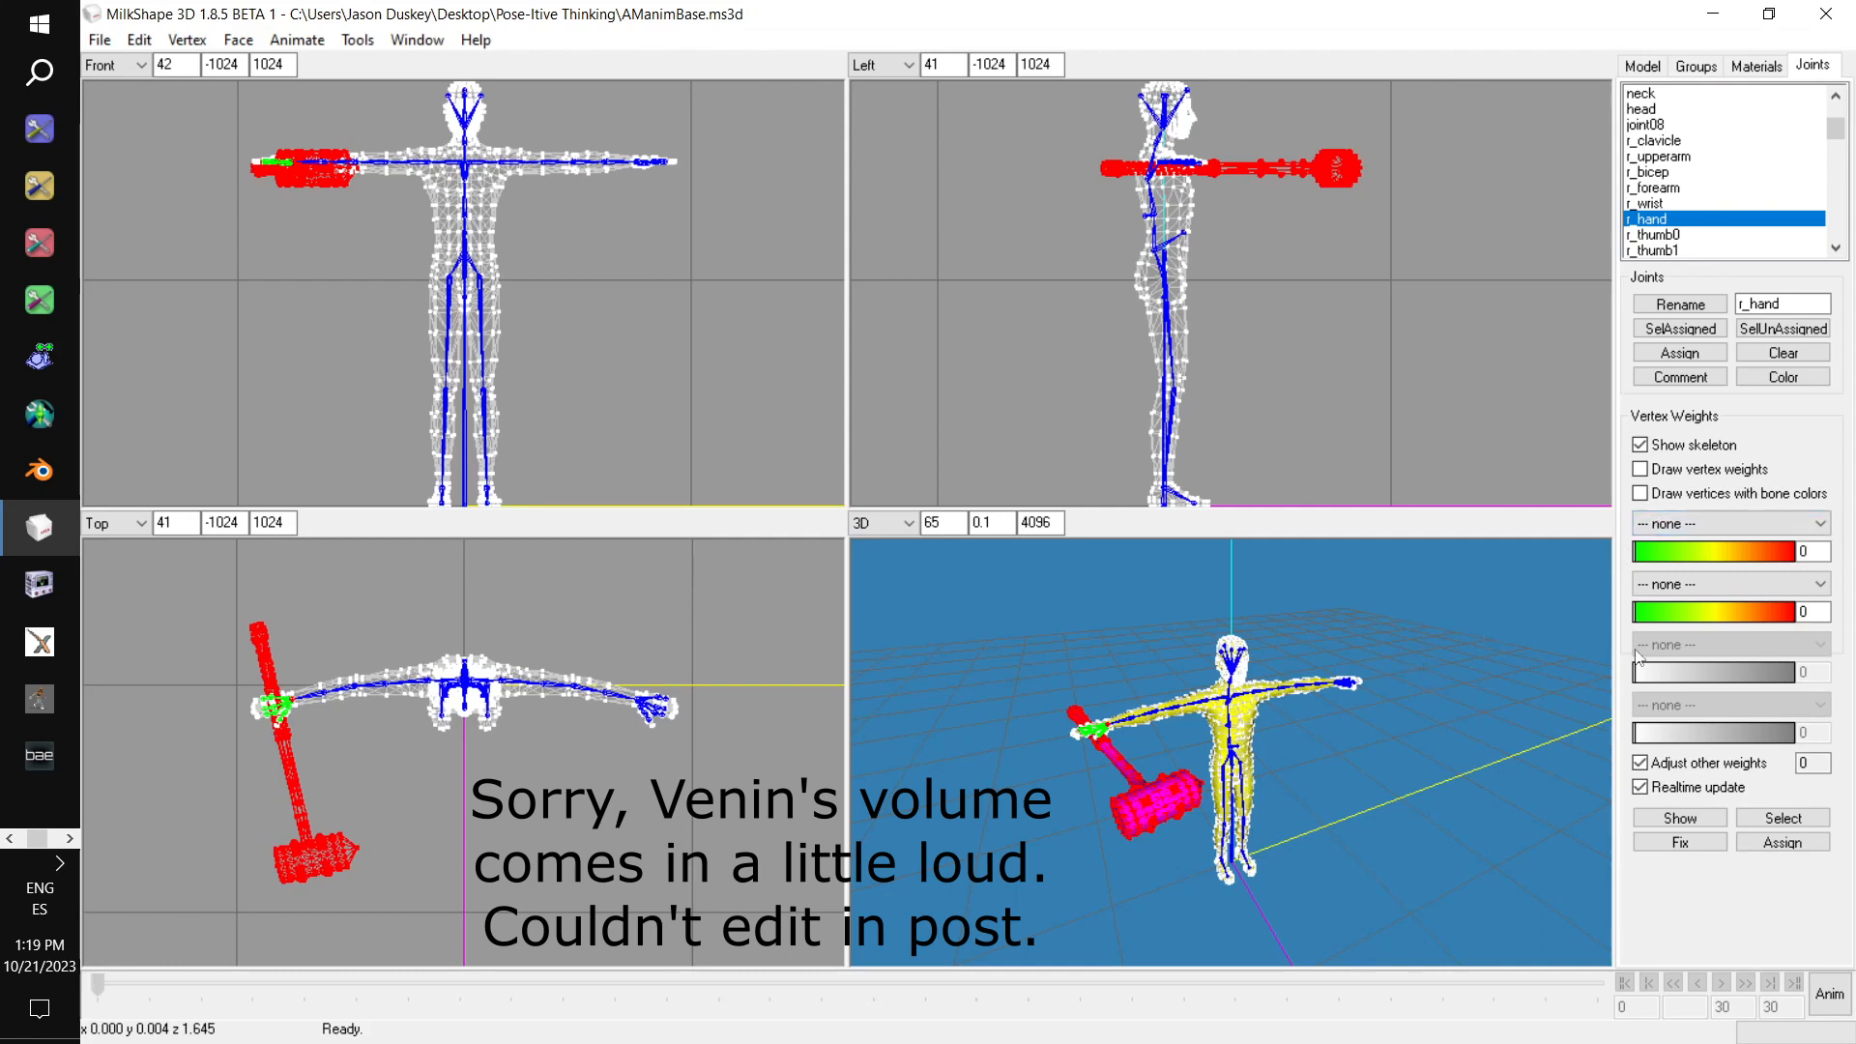
{"action": "right_click", "coordinate": [1465, 723]}
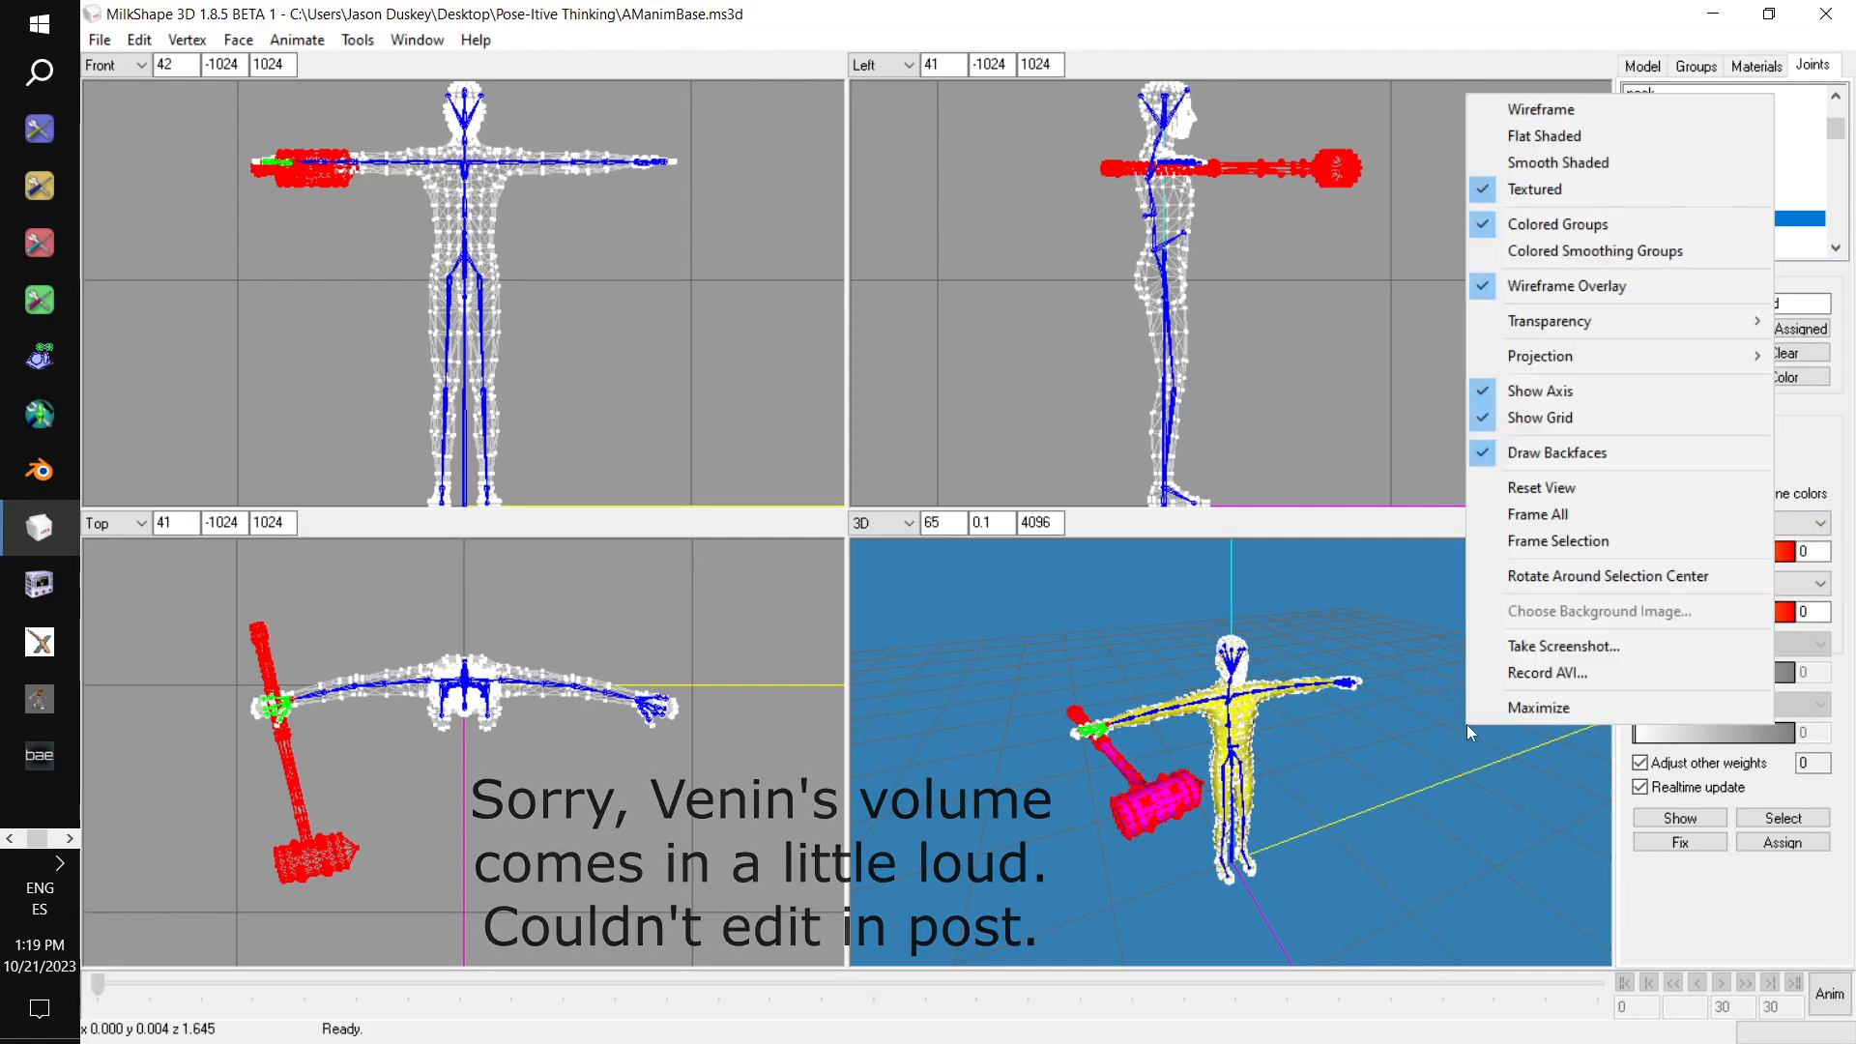
{"action": "left_click", "coordinate": [1531, 237]}
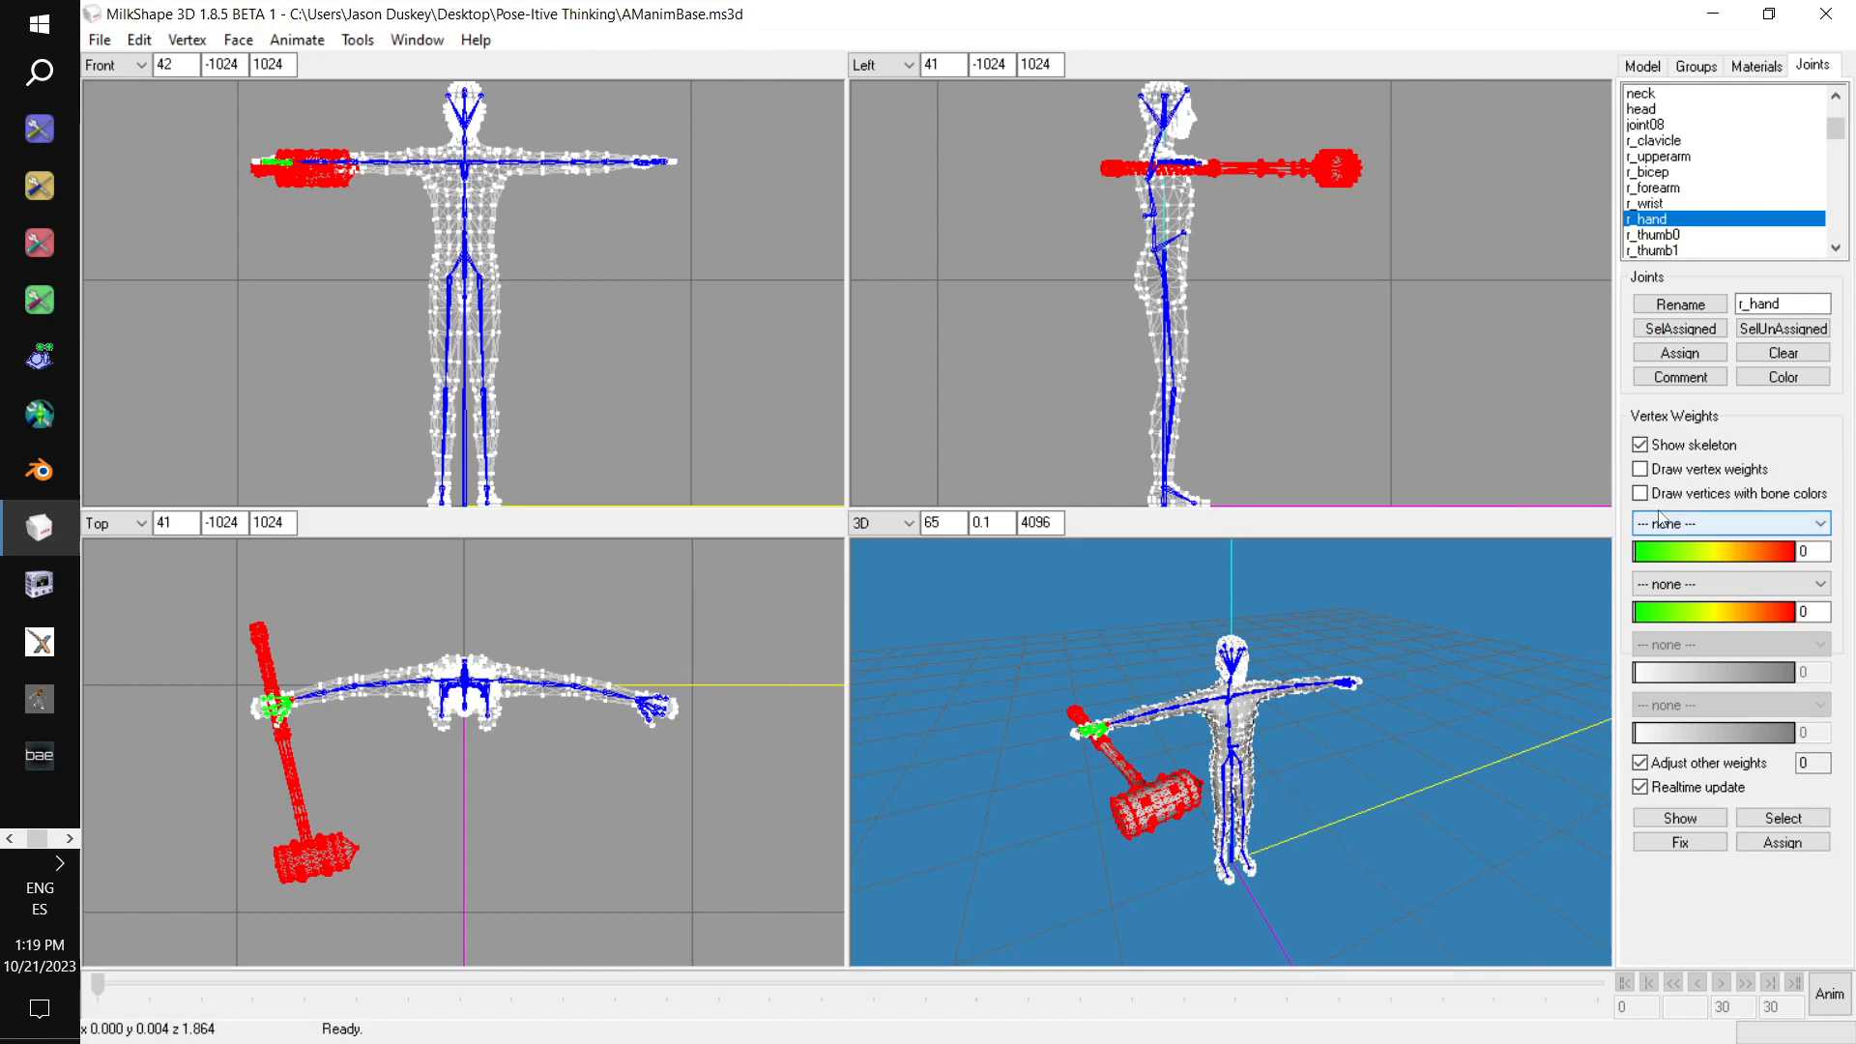
{"action": "right_click", "coordinate": [1378, 705]}
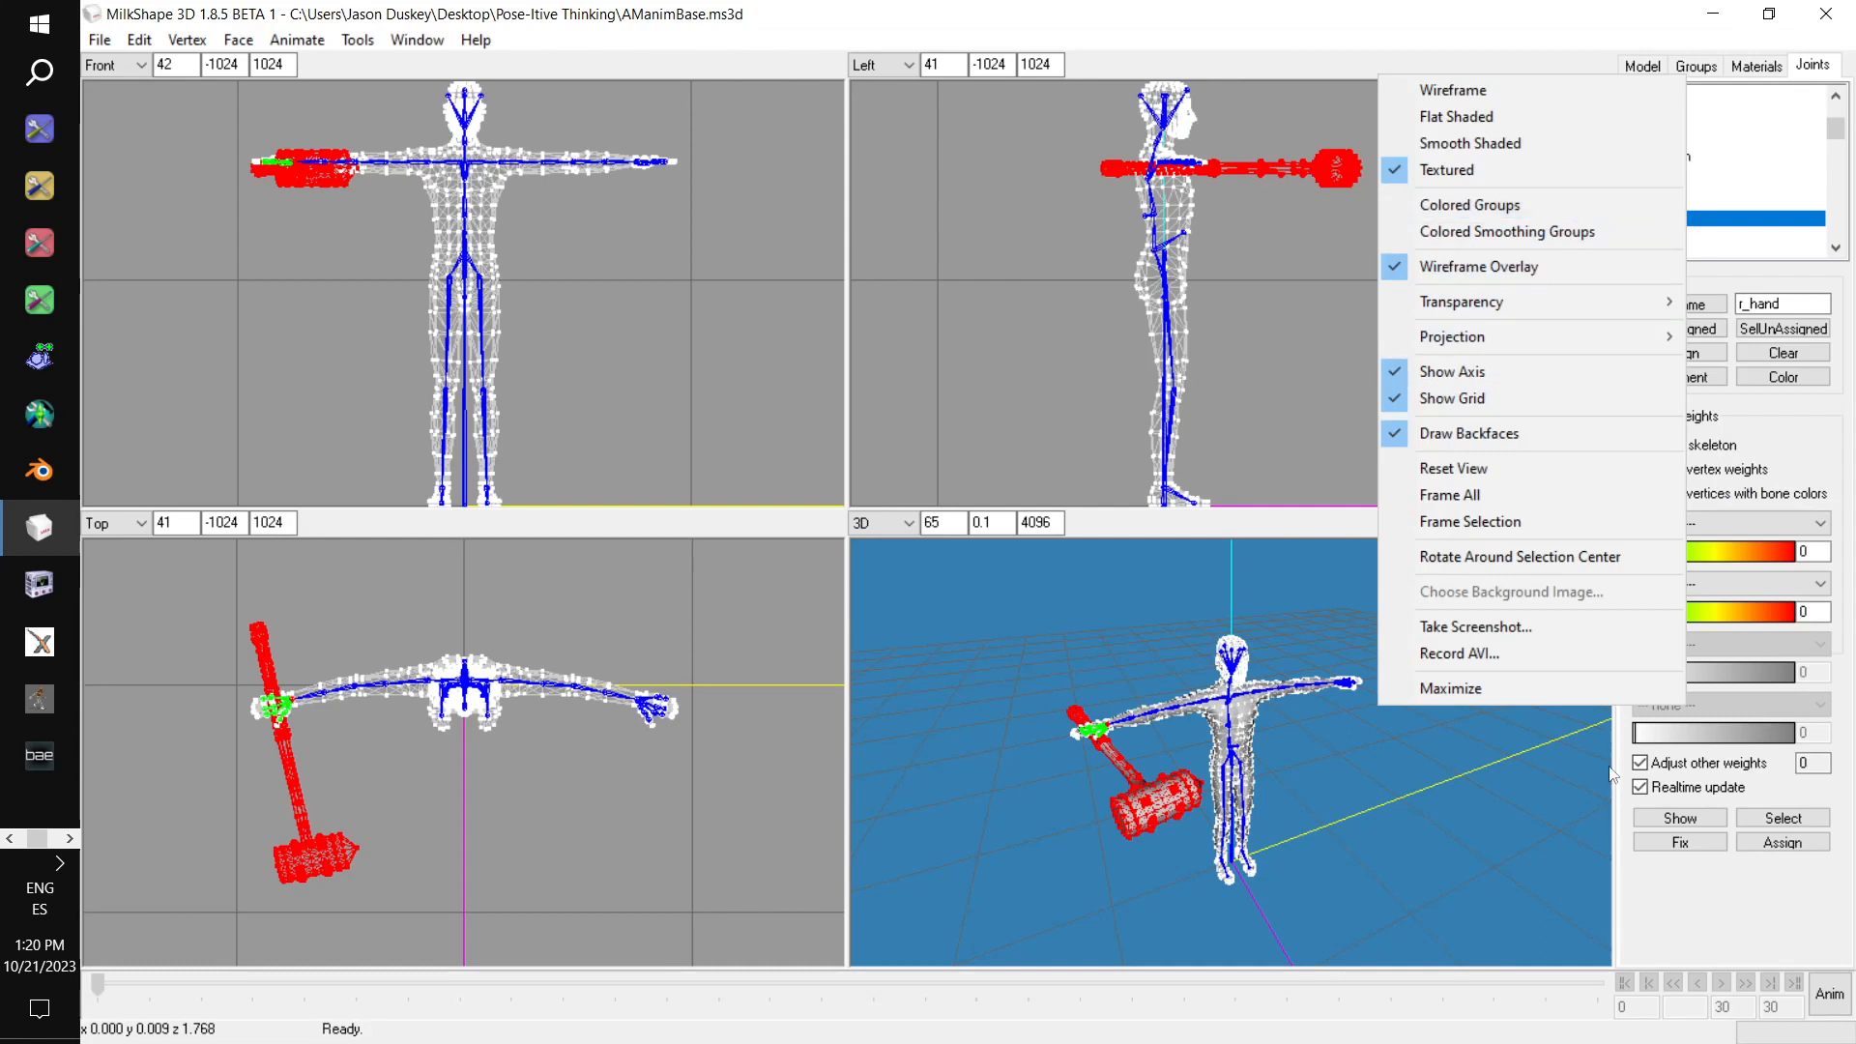
{"action": "left_click", "coordinate": [1765, 905]}
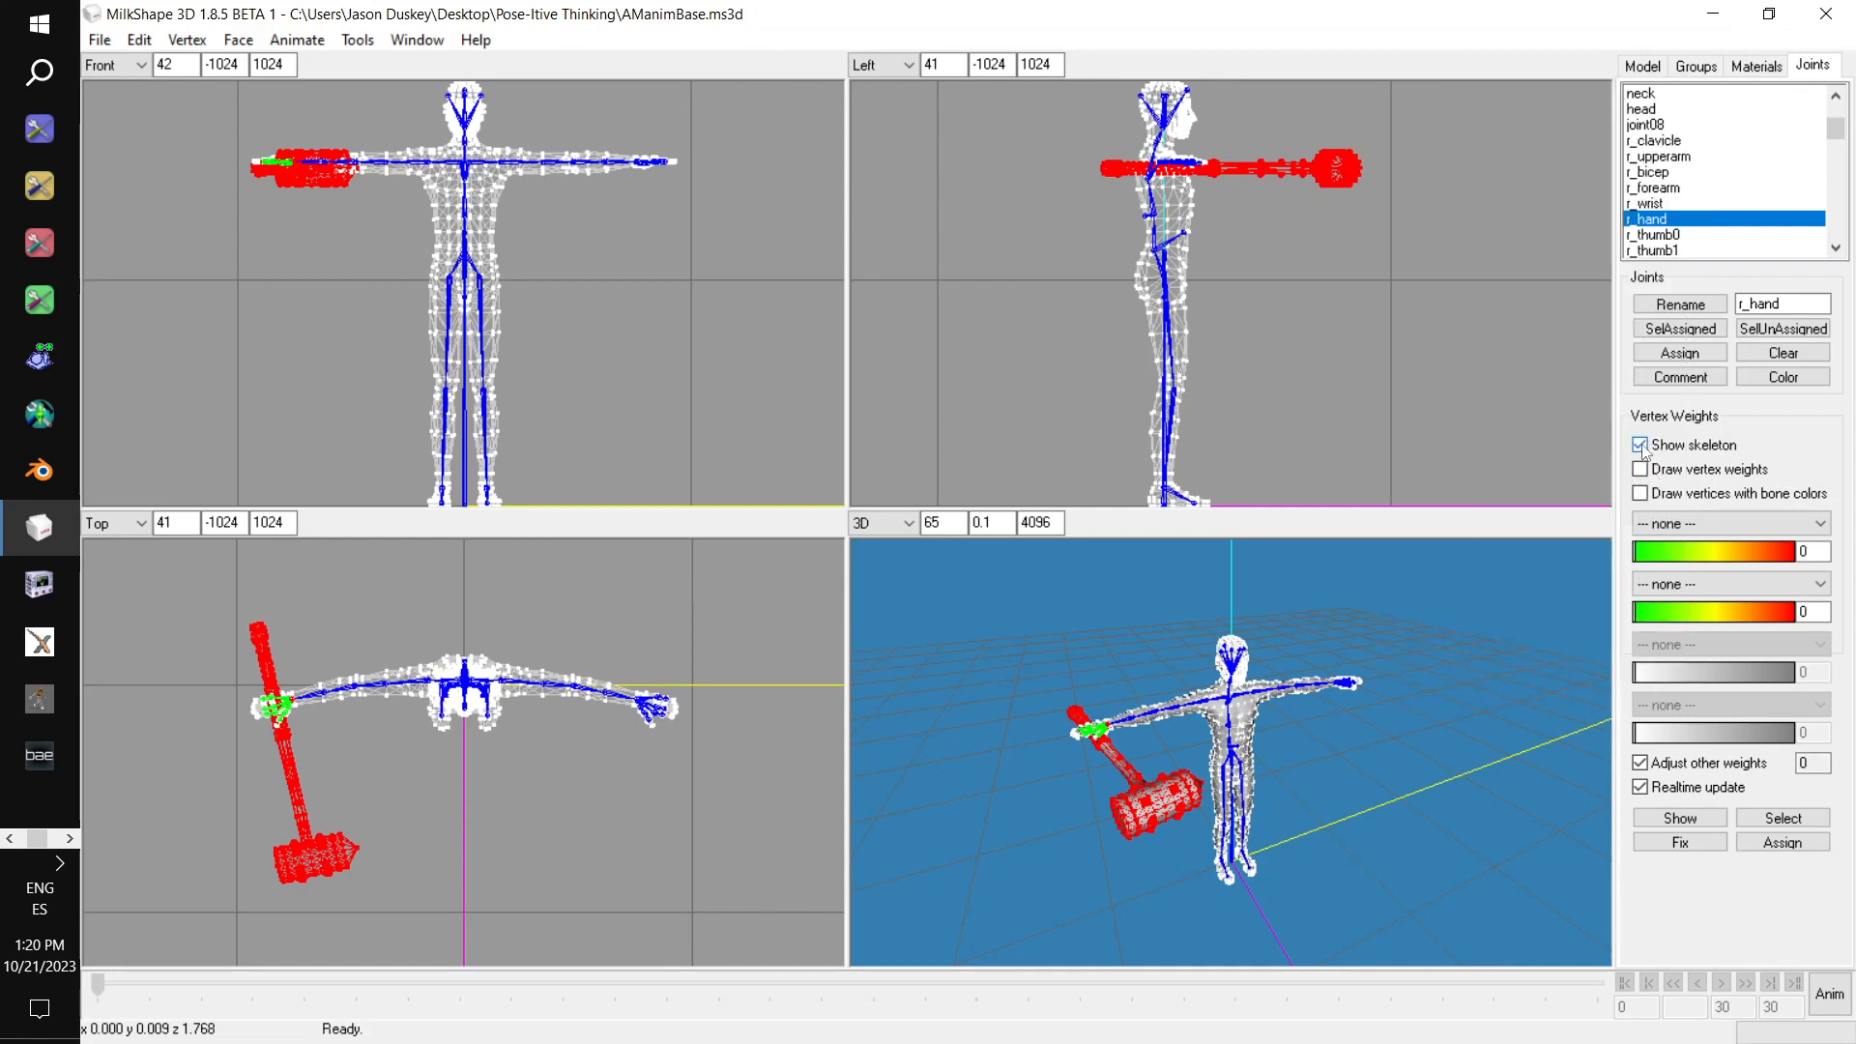
{"action": "right_click", "coordinate": [1309, 748]}
{"action": "left_click", "coordinate": [1412, 419]}
{"action": "left_click_drag", "start_coordinate": [1385, 628], "coordinate": [1547, 554]}
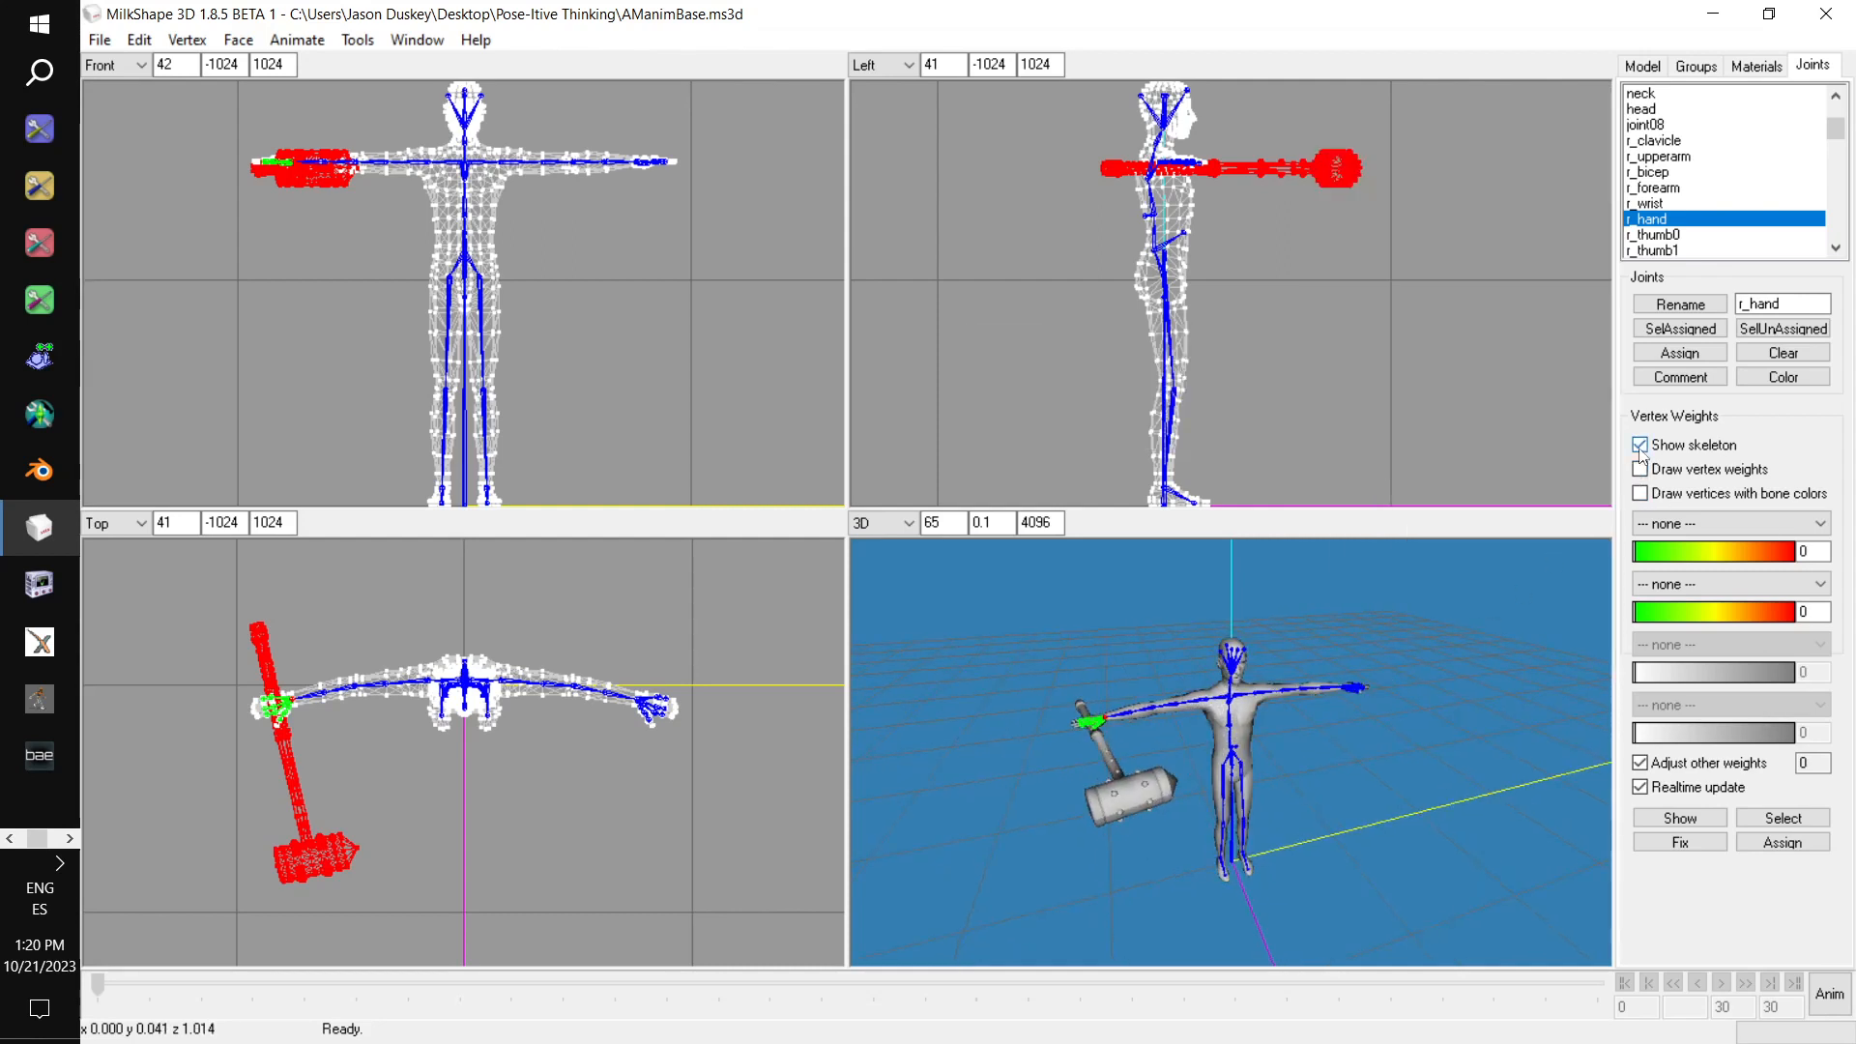
Preview the body and maul with bone-colored vertices, with and without the skeleton, and return to the plain display with the skeleton shown
{"action": "left_click", "coordinate": [1639, 494]}
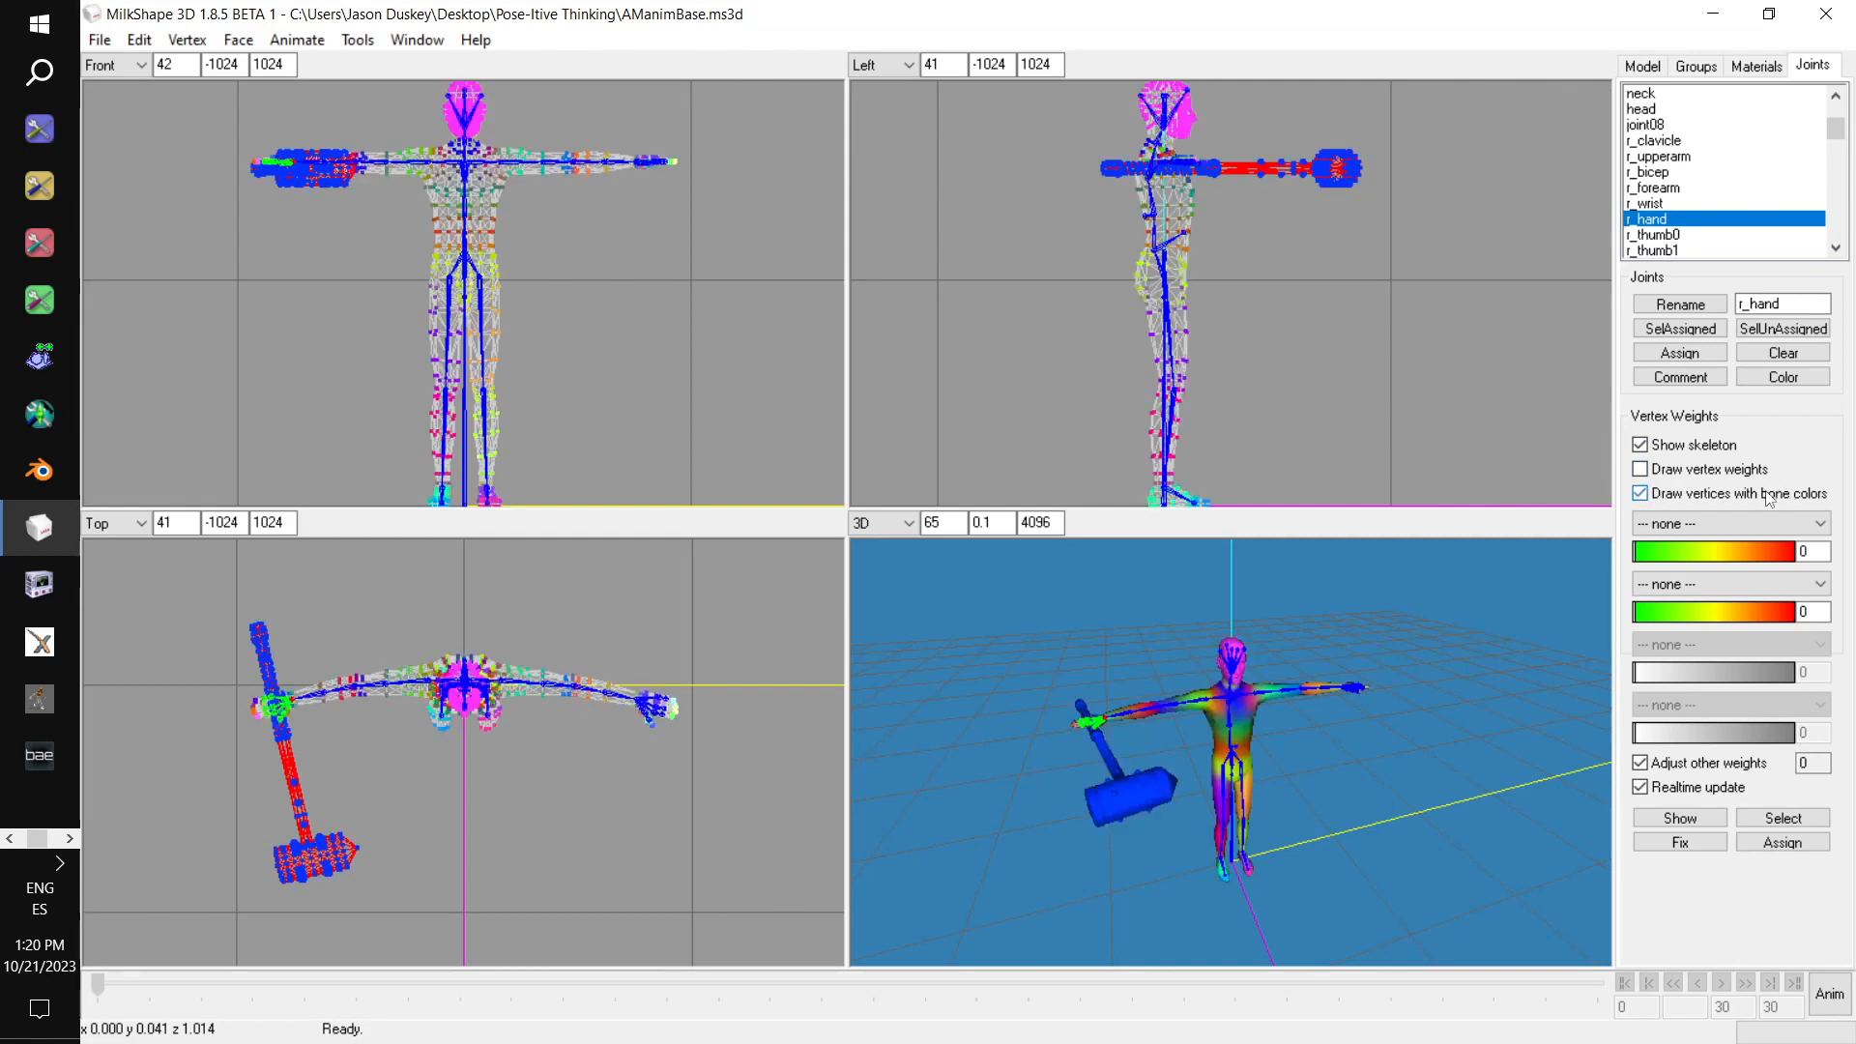
{"action": "left_click_drag", "start_coordinate": [1367, 777], "coordinate": [1402, 815]}
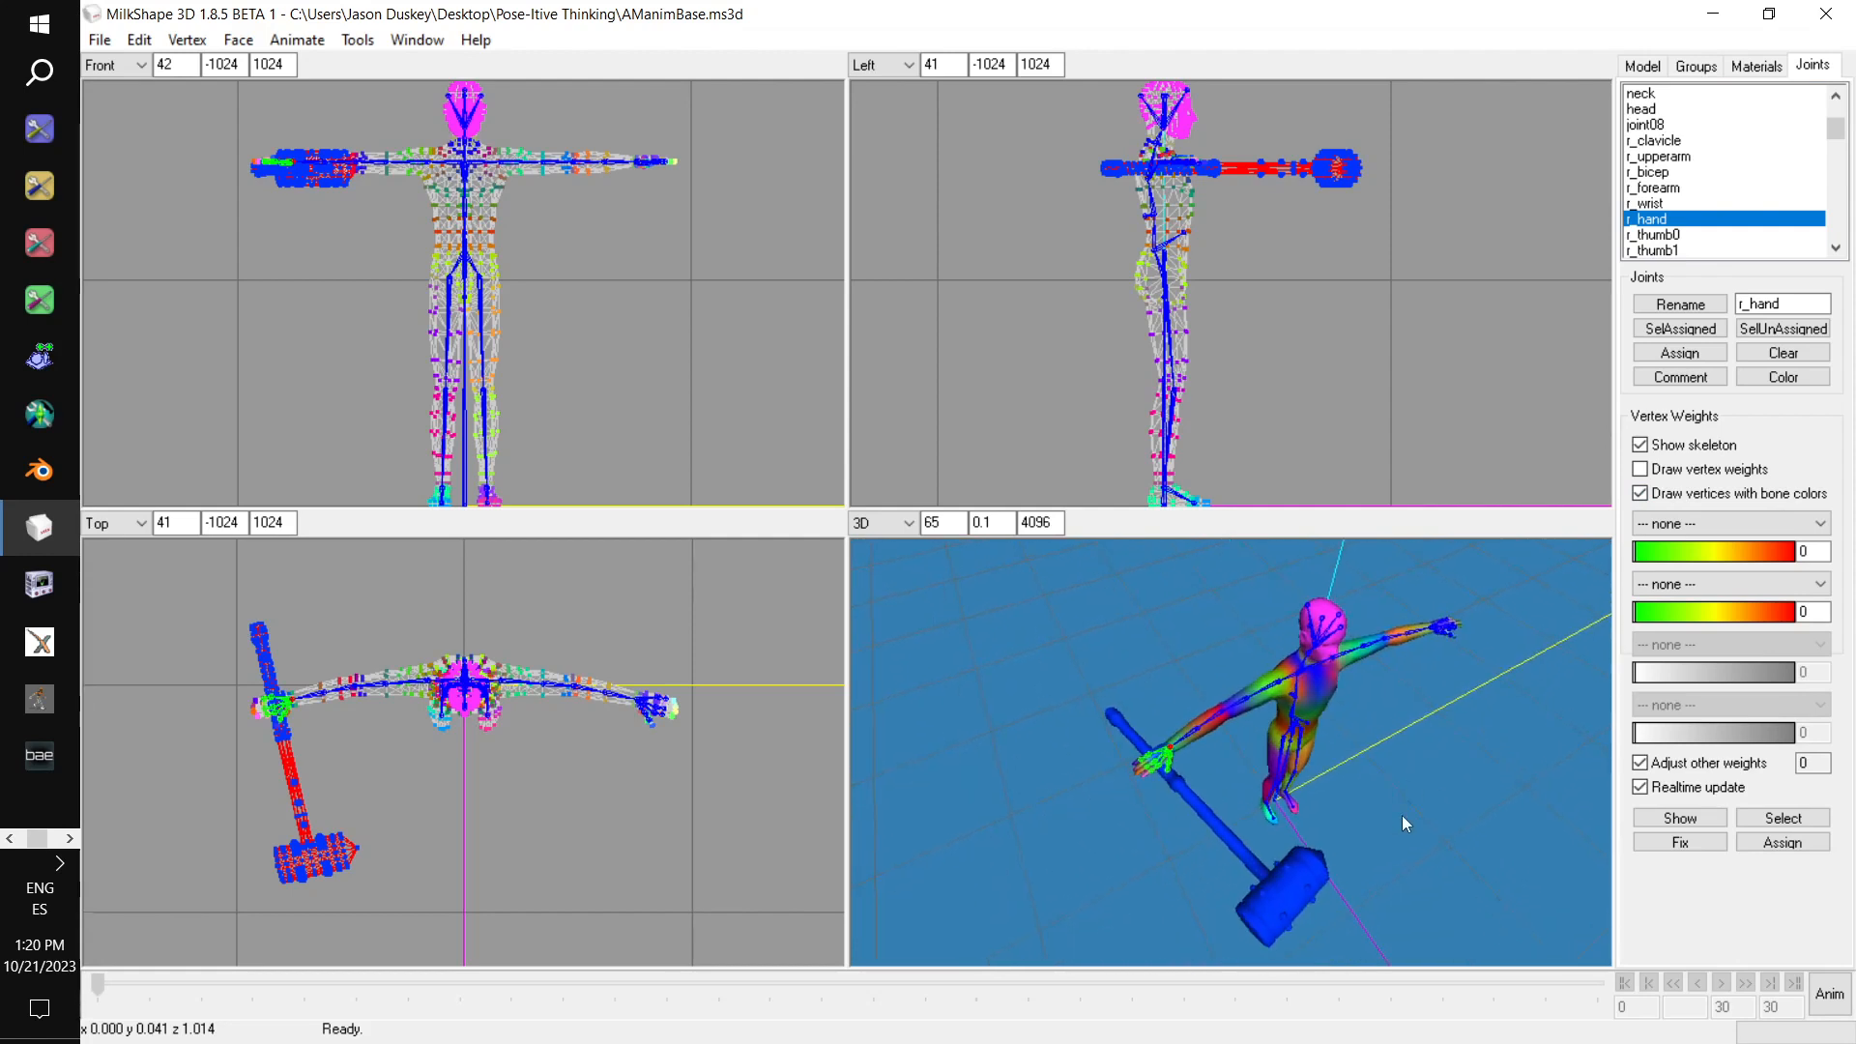
{"action": "scroll", "coordinate": [1402, 816], "scroll_direction": "up", "scroll_amount": 5}
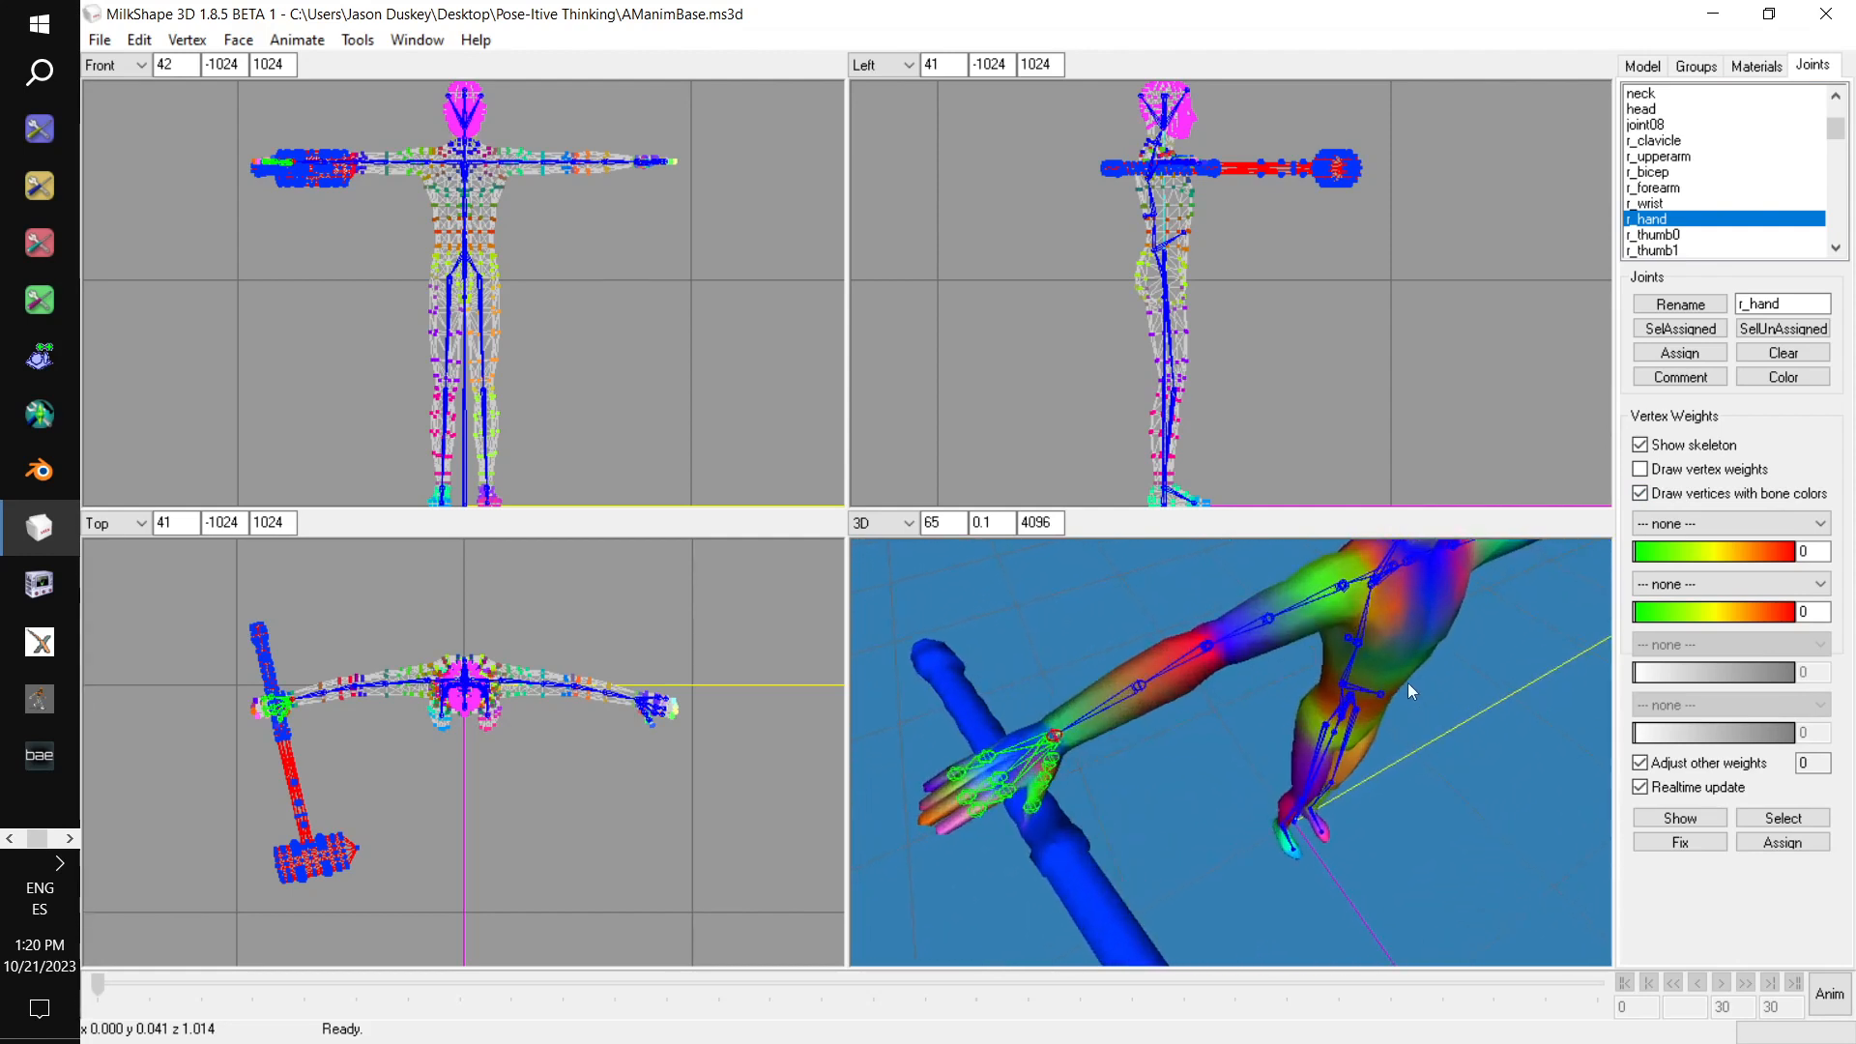
{"action": "left_click", "coordinate": [1641, 445]}
{"action": "mouse_move", "coordinate": [1340, 764]}
{"action": "left_mouse_down"}
{"action": "mouse_move", "coordinate": [1383, 746]}
{"action": "mouse_move", "coordinate": [1320, 752]}
{"action": "mouse_move", "coordinate": [1272, 728]}
{"action": "mouse_move", "coordinate": [1277, 748]}
{"action": "mouse_move", "coordinate": [1340, 756]}
{"action": "left_mouse_up"}
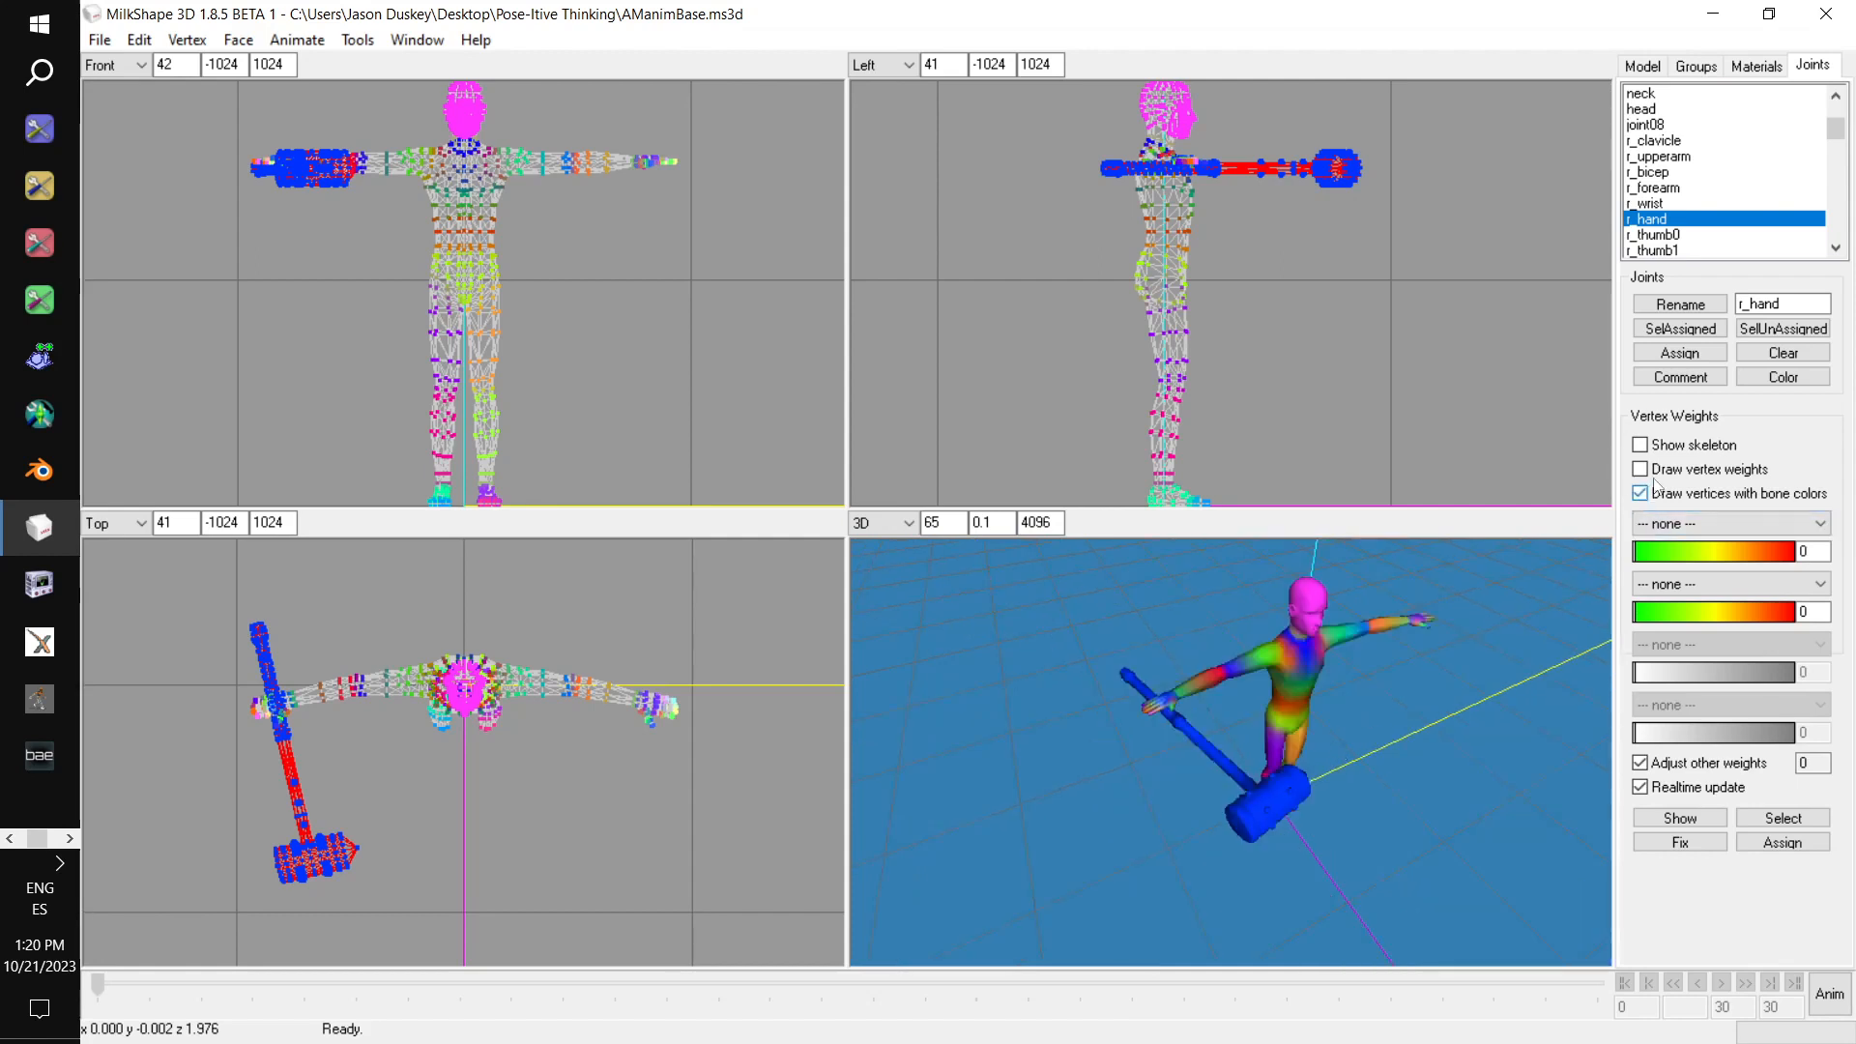
{"action": "left_click", "coordinate": [1641, 445]}
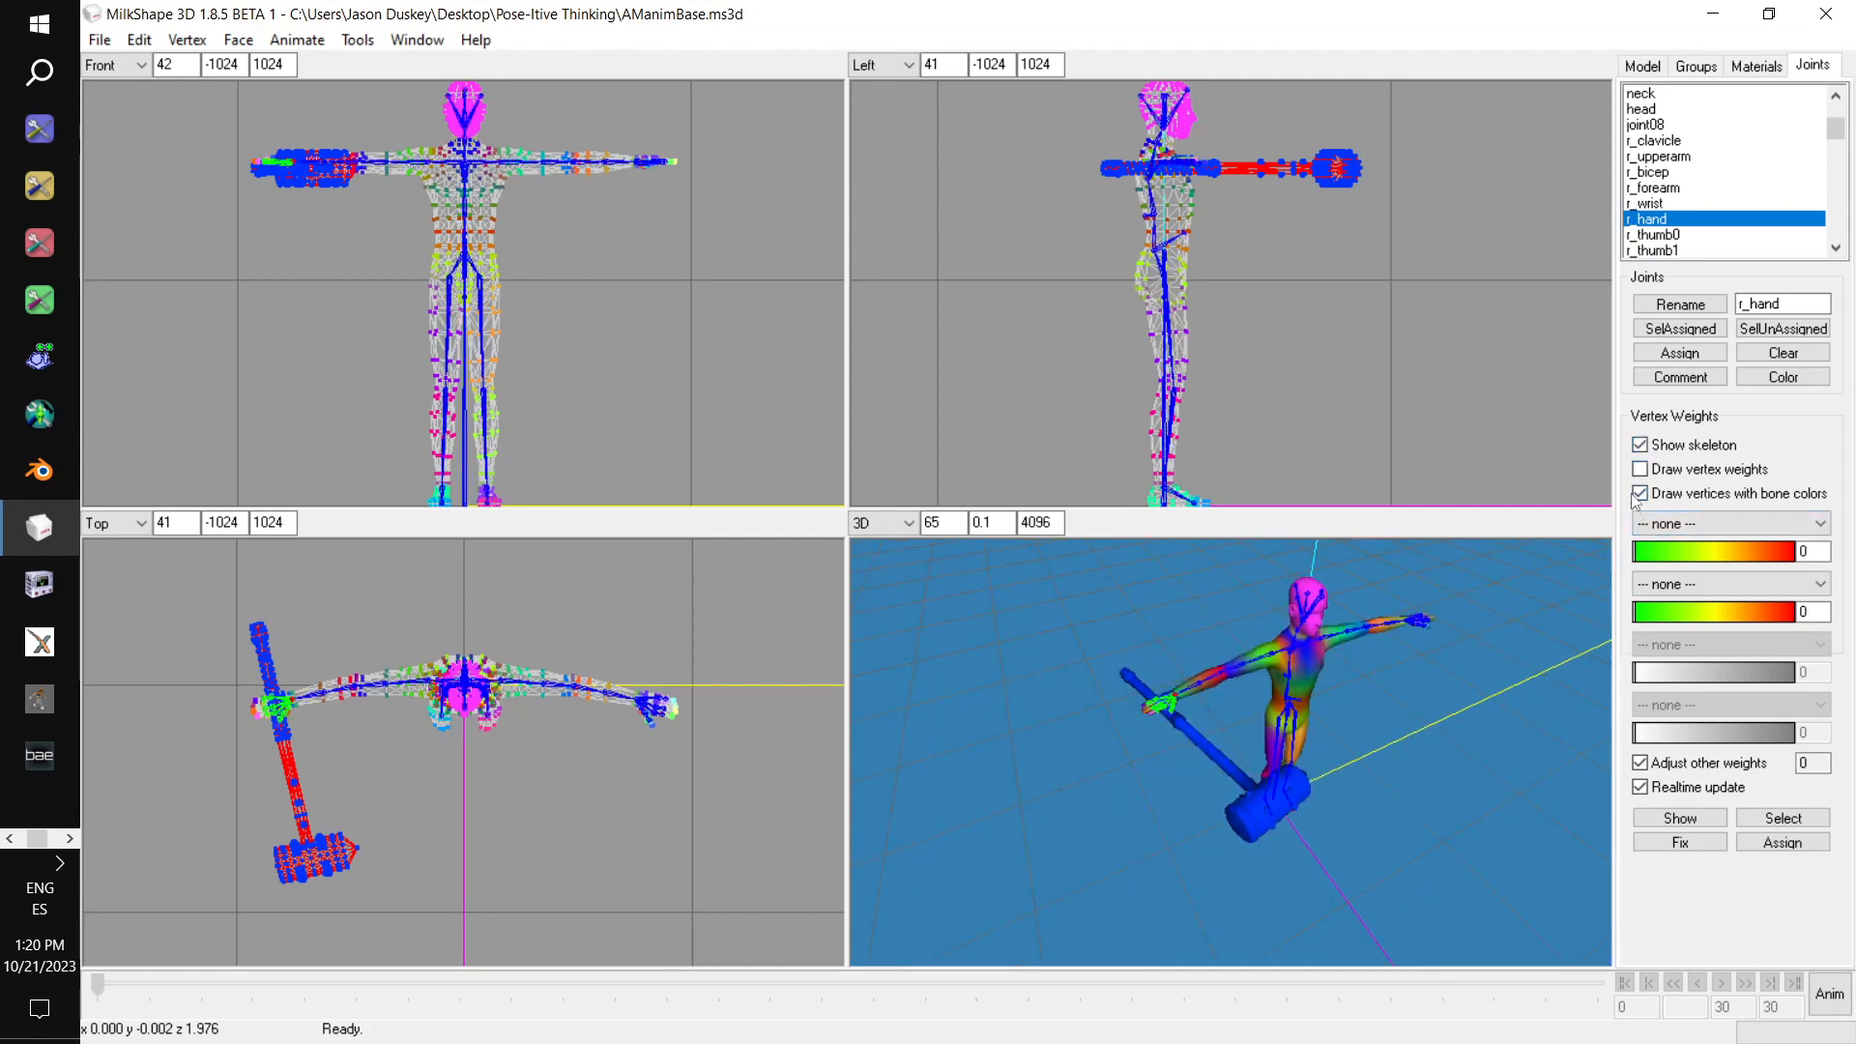
{"action": "left_click", "coordinate": [1641, 493]}
{"action": "mouse_move", "coordinate": [1311, 735]}
{"action": "left_mouse_down"}
{"action": "mouse_move", "coordinate": [1306, 710]}
{"action": "mouse_move", "coordinate": [1321, 728]}
{"action": "left_mouse_up"}
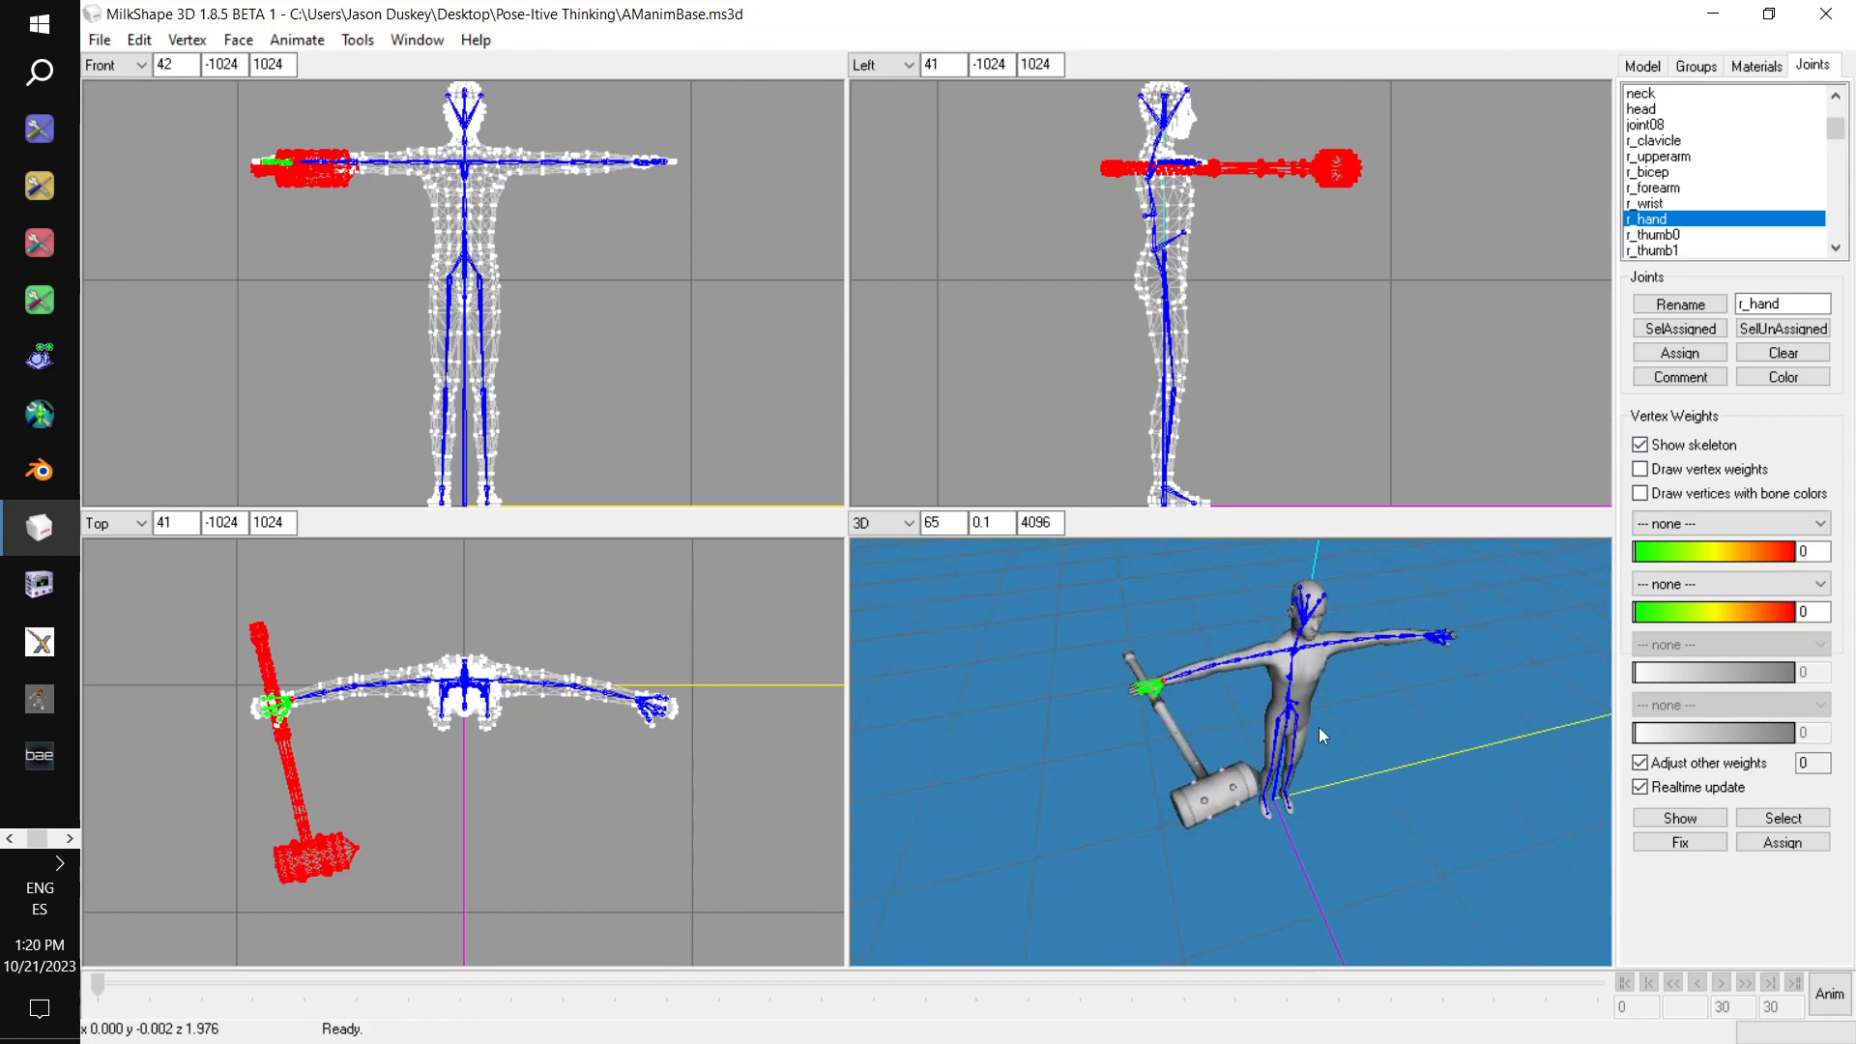
Hide the skeleton, draw the vertices with bone colors, and compare the maul's color with the right hand's in the 3D view
{"action": "left_click", "coordinate": [1641, 444]}
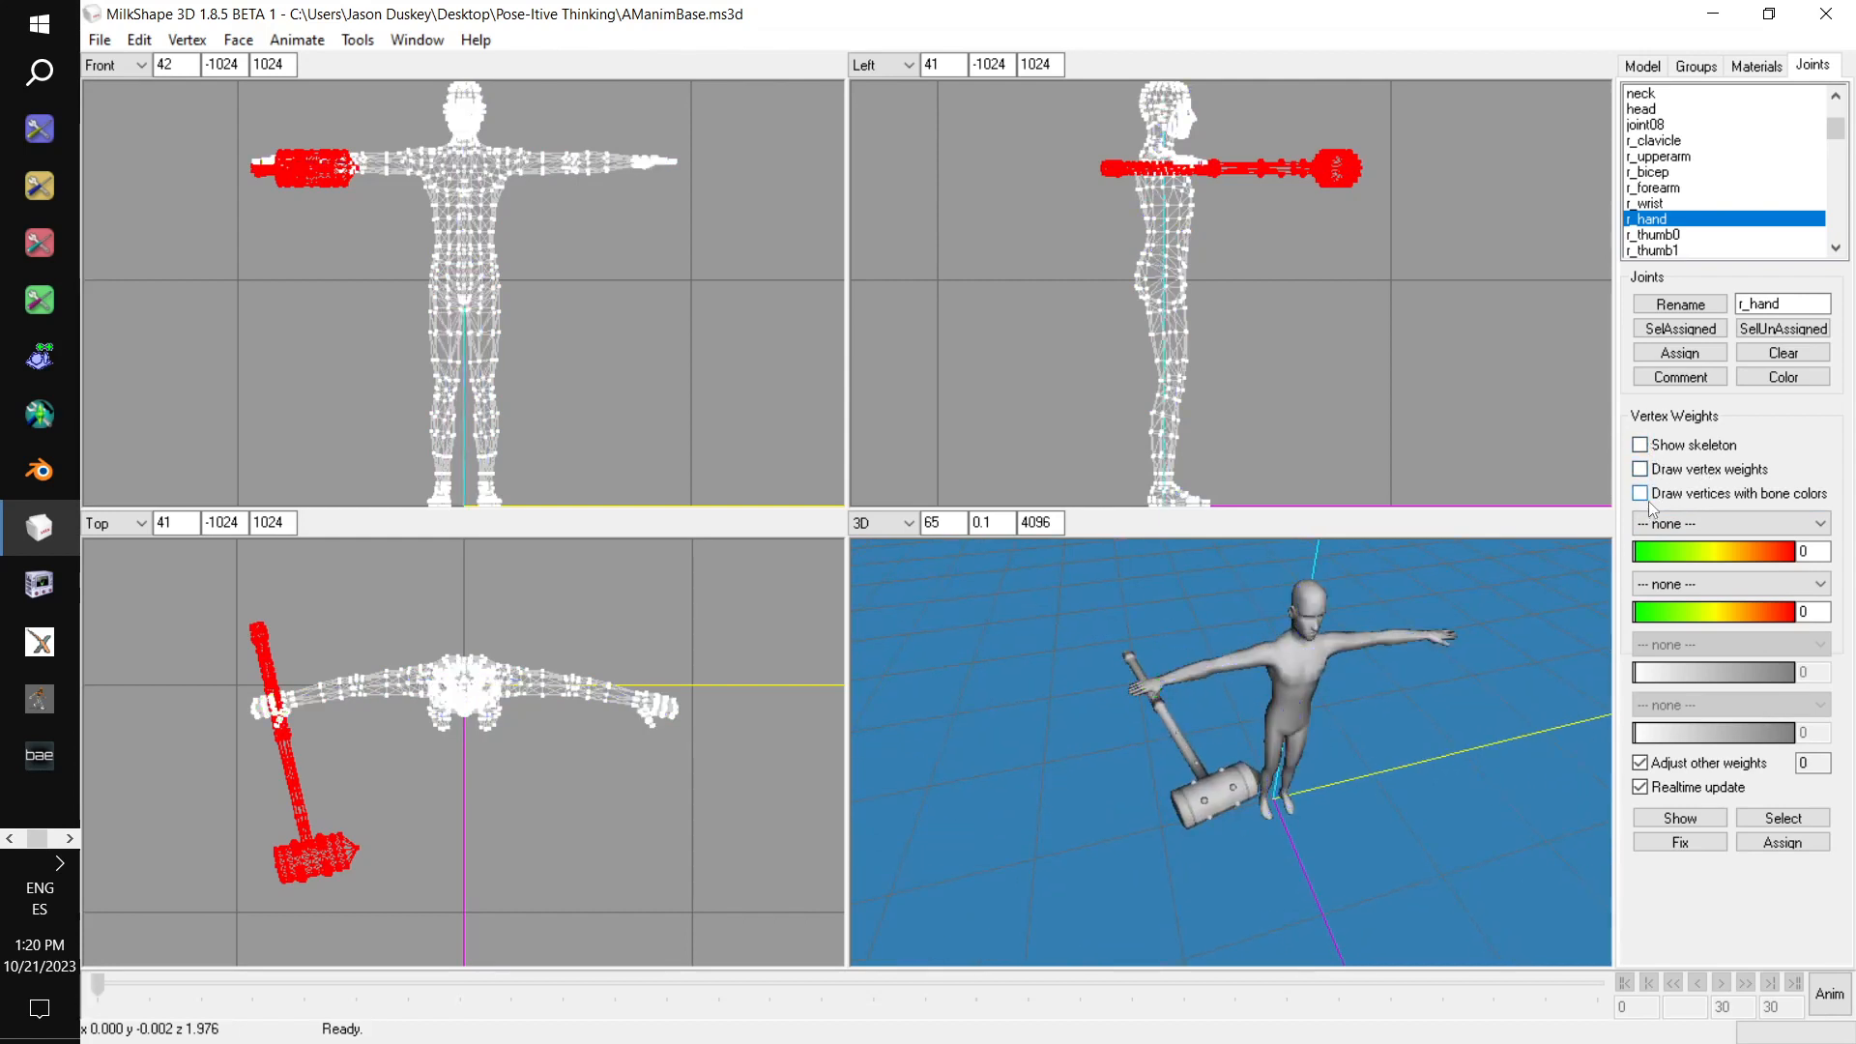
{"action": "left_click", "coordinate": [1641, 493]}
{"action": "left_click_drag", "start_coordinate": [1383, 698], "coordinate": [1392, 701]}
{"action": "scroll", "coordinate": [1391, 701], "scroll_direction": "down", "scroll_amount": 1}
{"action": "scroll", "coordinate": [1391, 707], "scroll_direction": "up", "scroll_amount": 2}
{"action": "left_click_drag", "start_coordinate": [1375, 711], "coordinate": [1210, 663]}
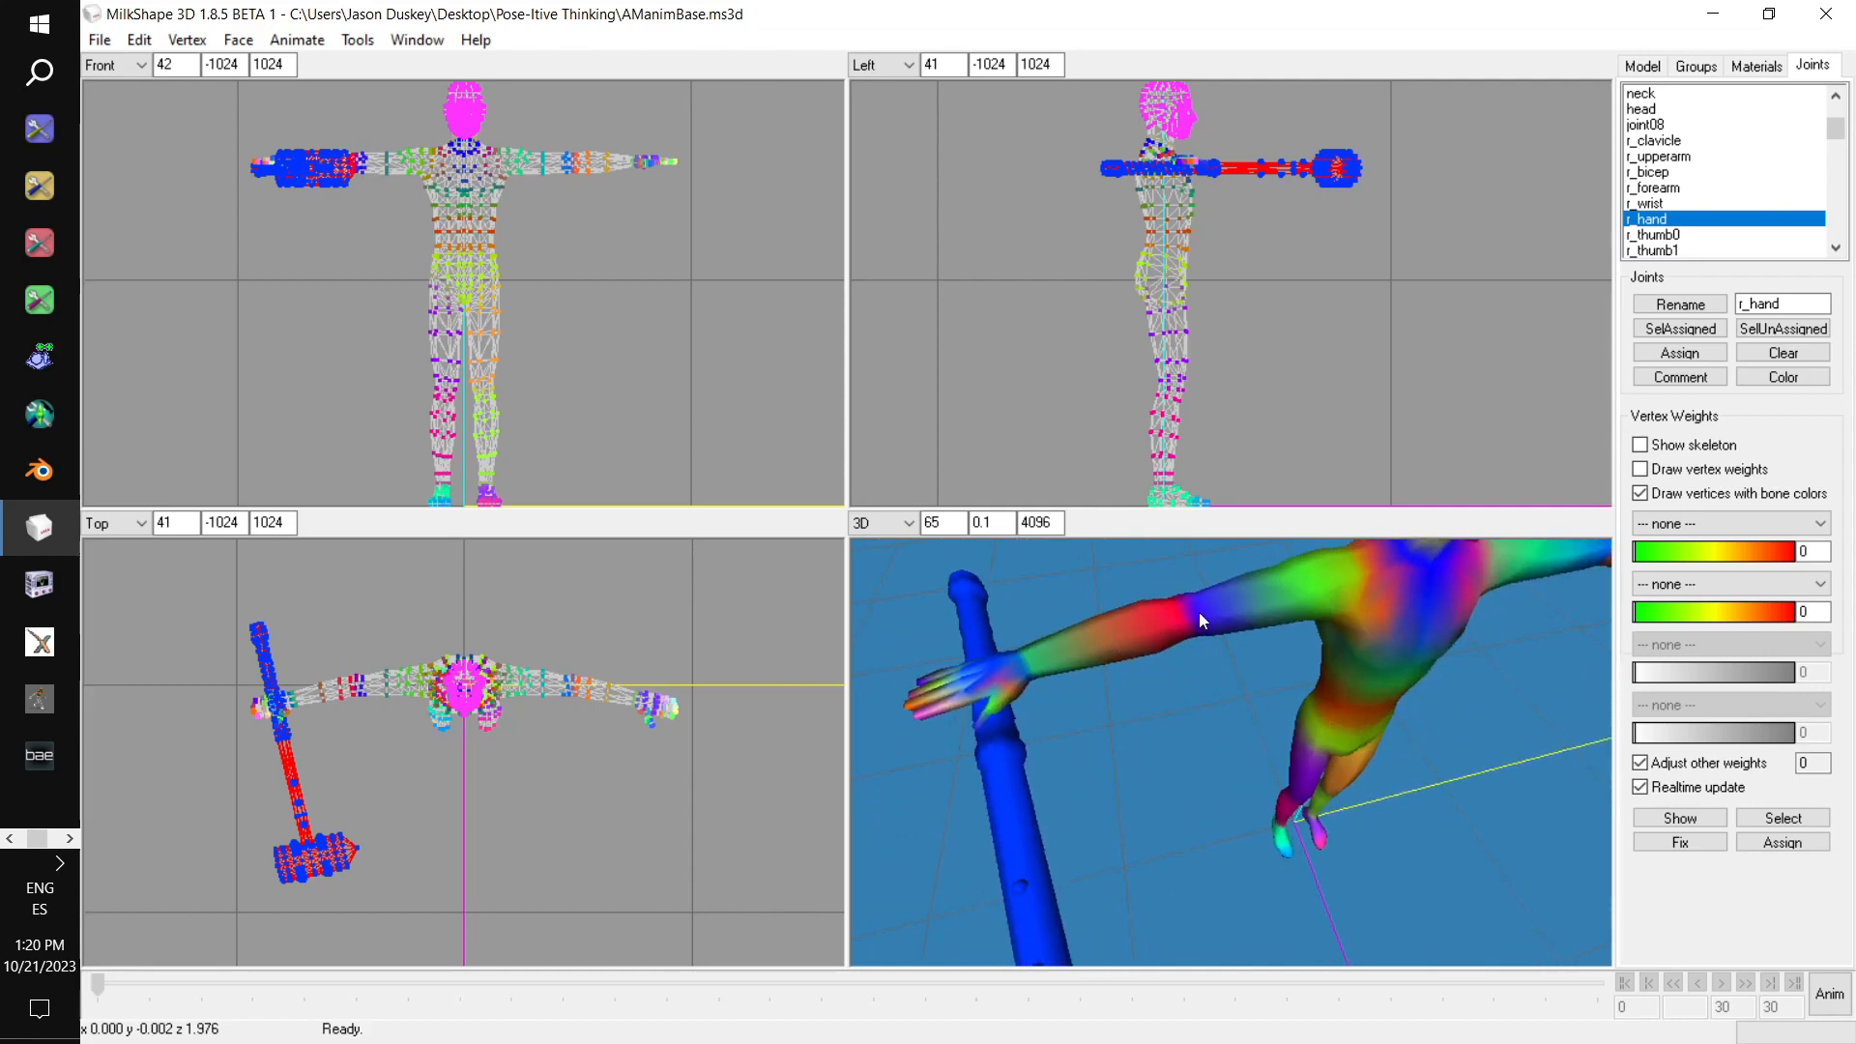
{"action": "left_click_drag", "start_coordinate": [1321, 603], "coordinate": [1306, 606]}
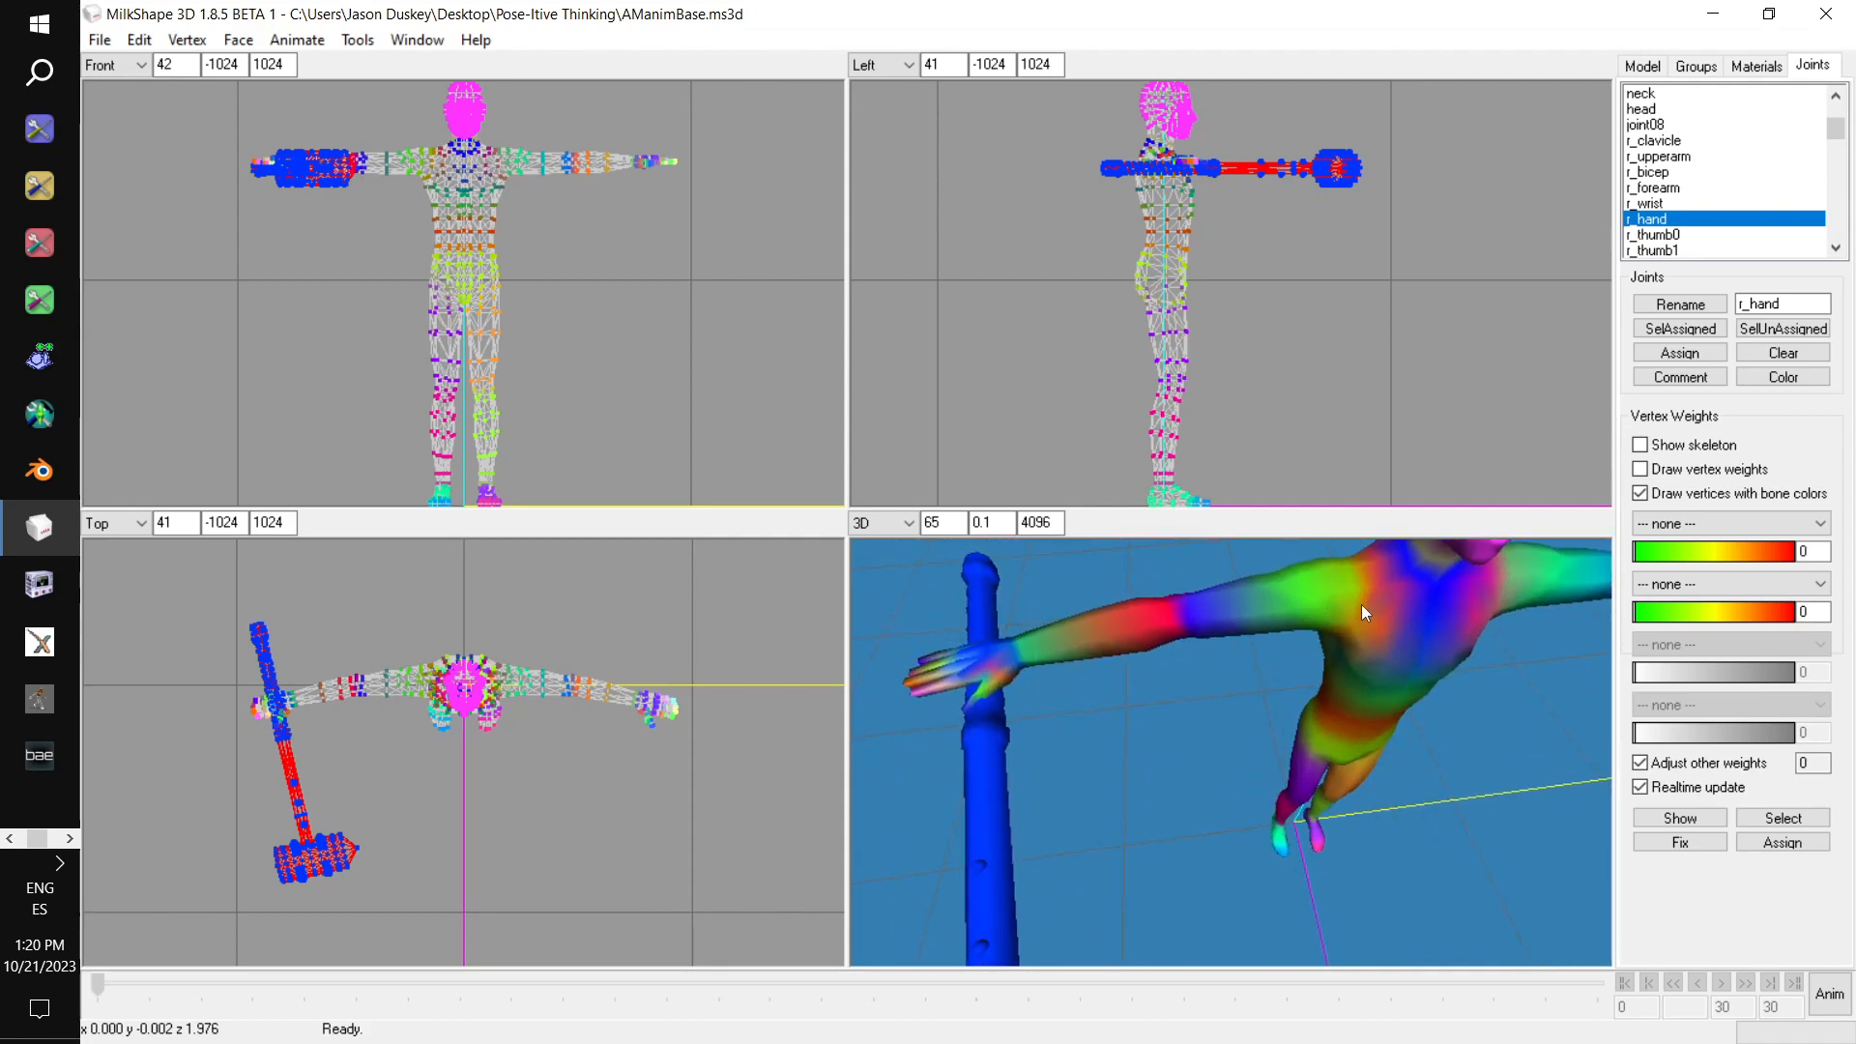
Turn off the bone-colored vertices and show the skeleton again
{"action": "left_click_drag", "start_coordinate": [1365, 685], "coordinate": [1366, 693]}
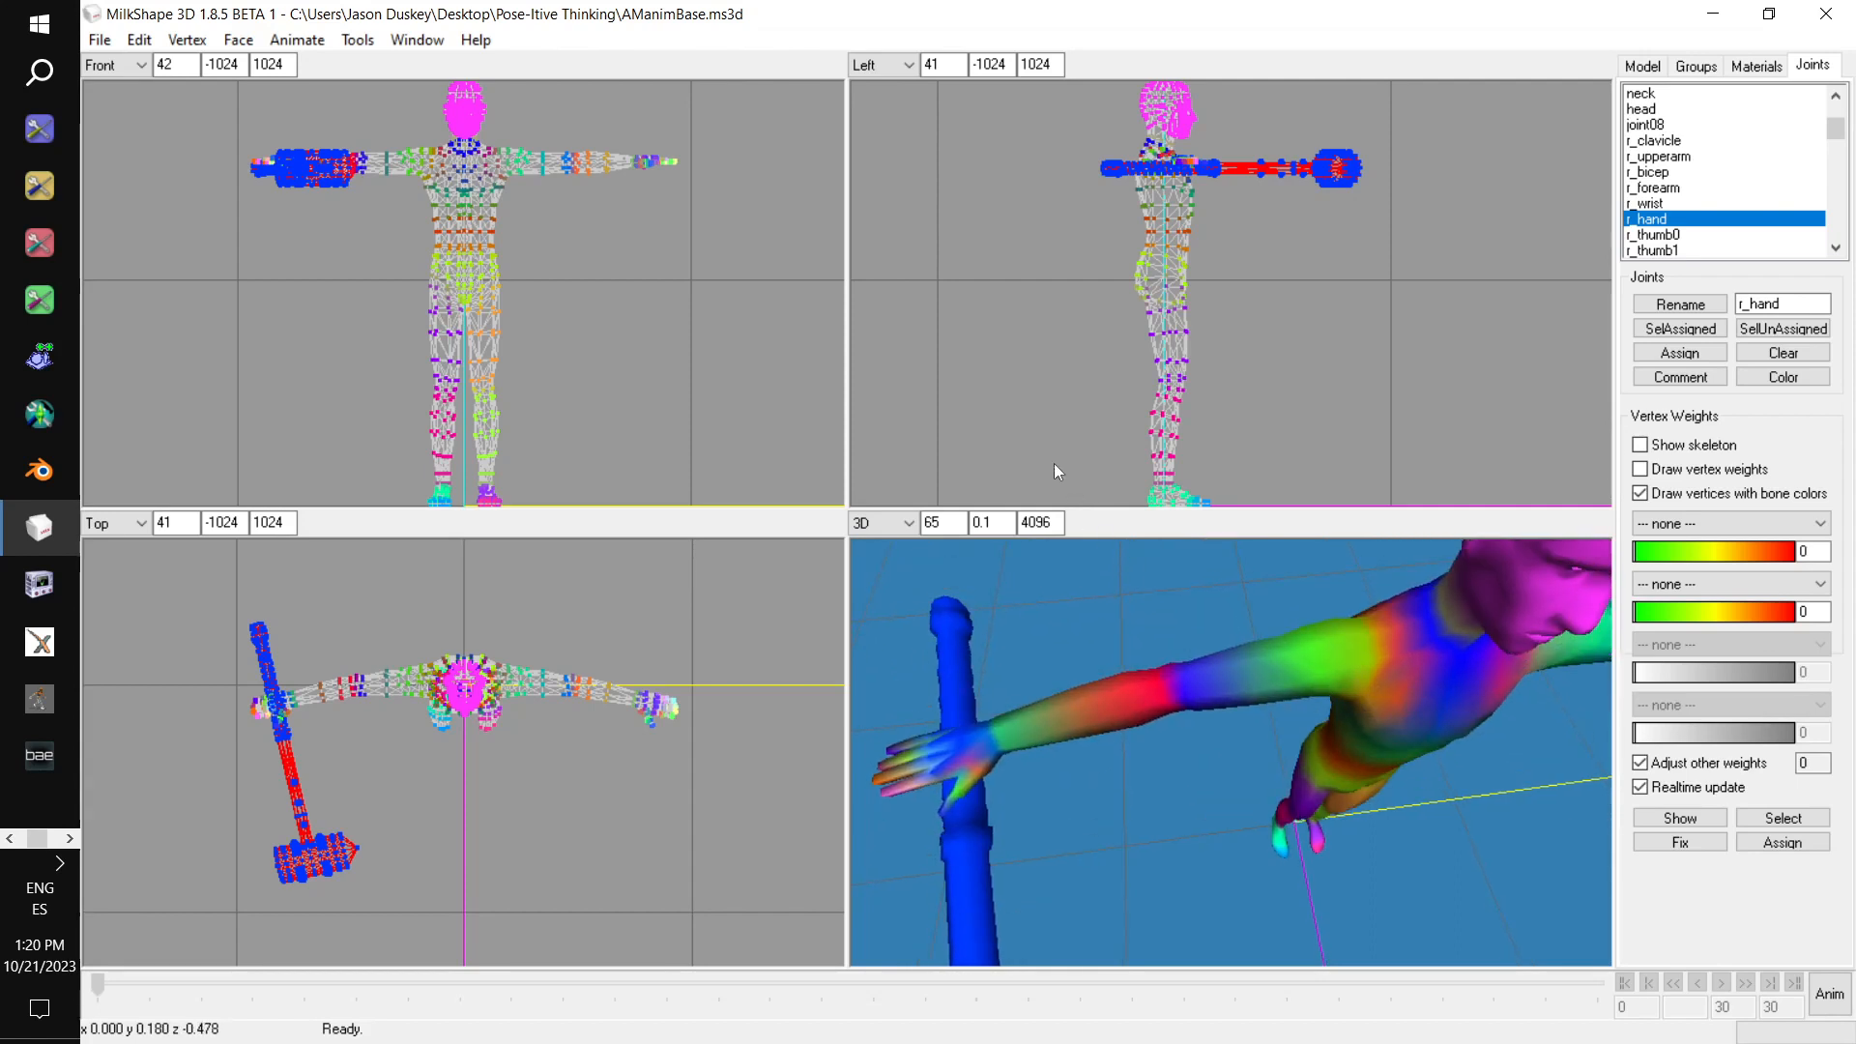
{"action": "left_click", "coordinate": [1641, 493]}
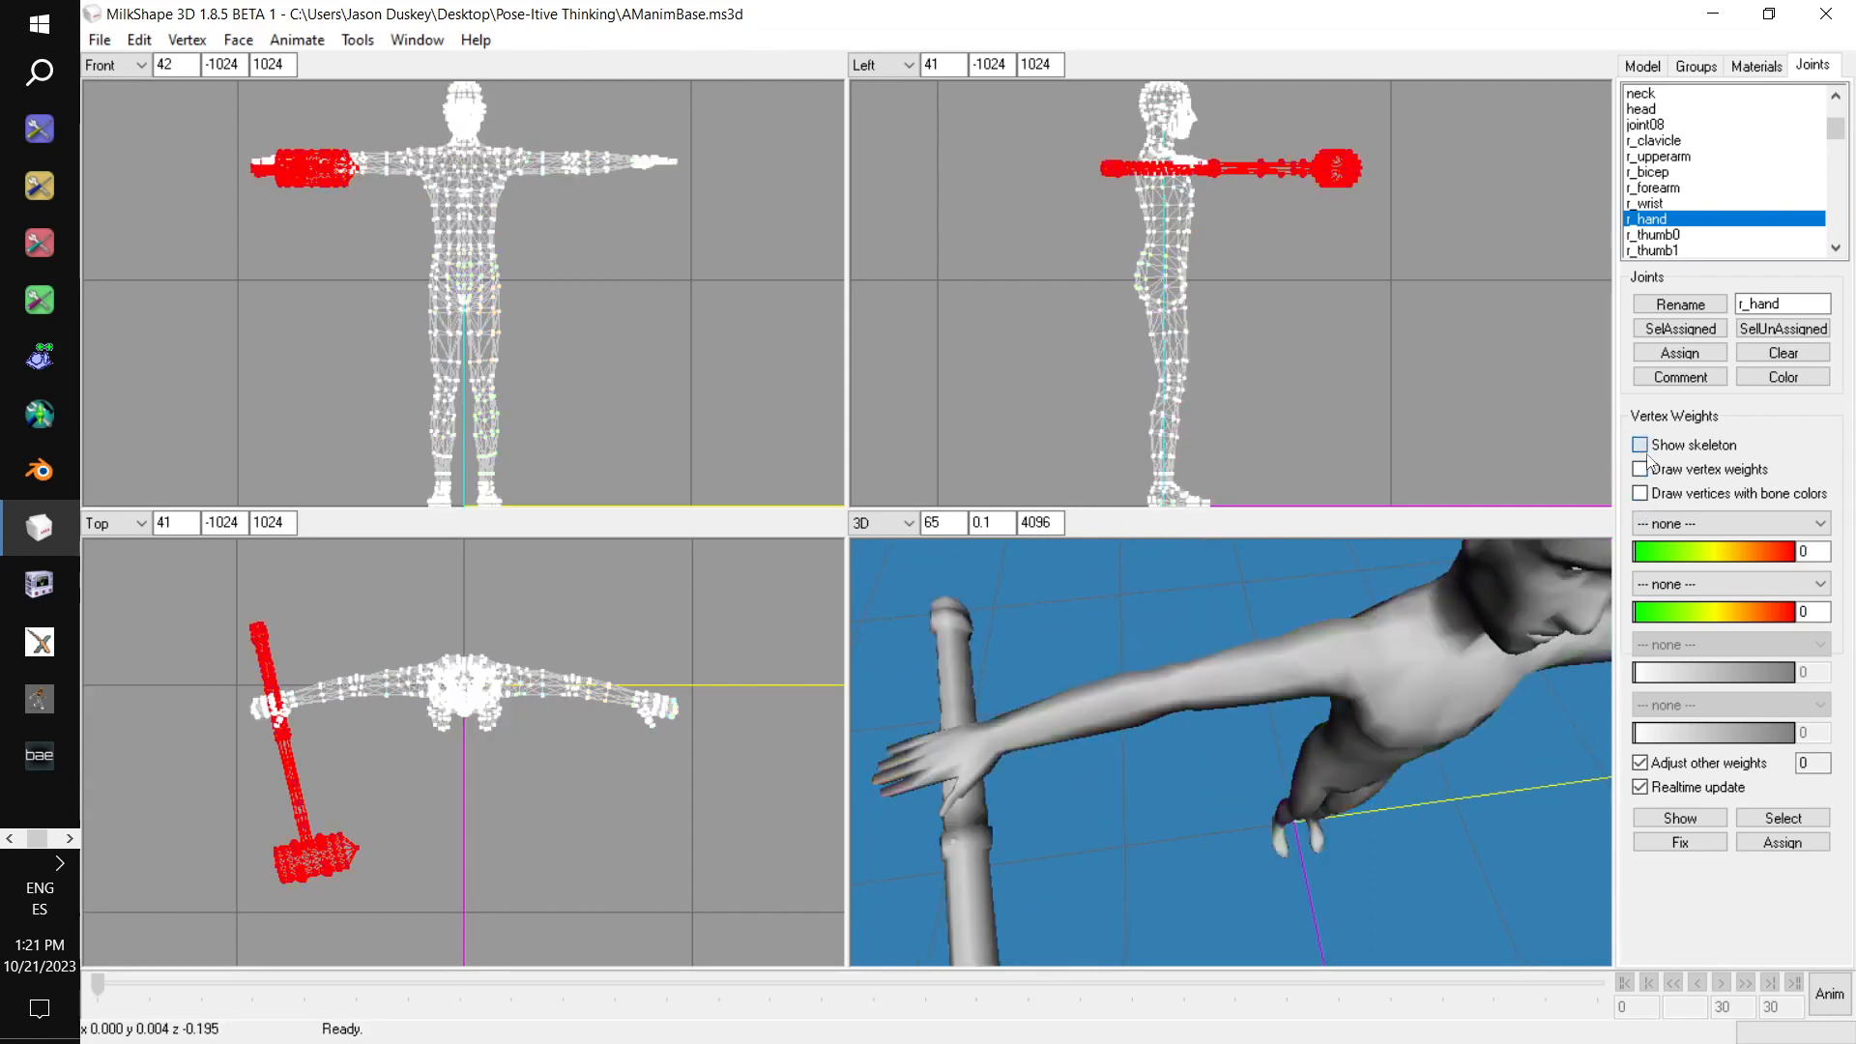
{"action": "left_click", "coordinate": [1641, 445]}
Open Maul Template.ms3d from the Pose-Itive Thinking folder and switch on animation mode
{"action": "left_click", "coordinate": [99, 40]}
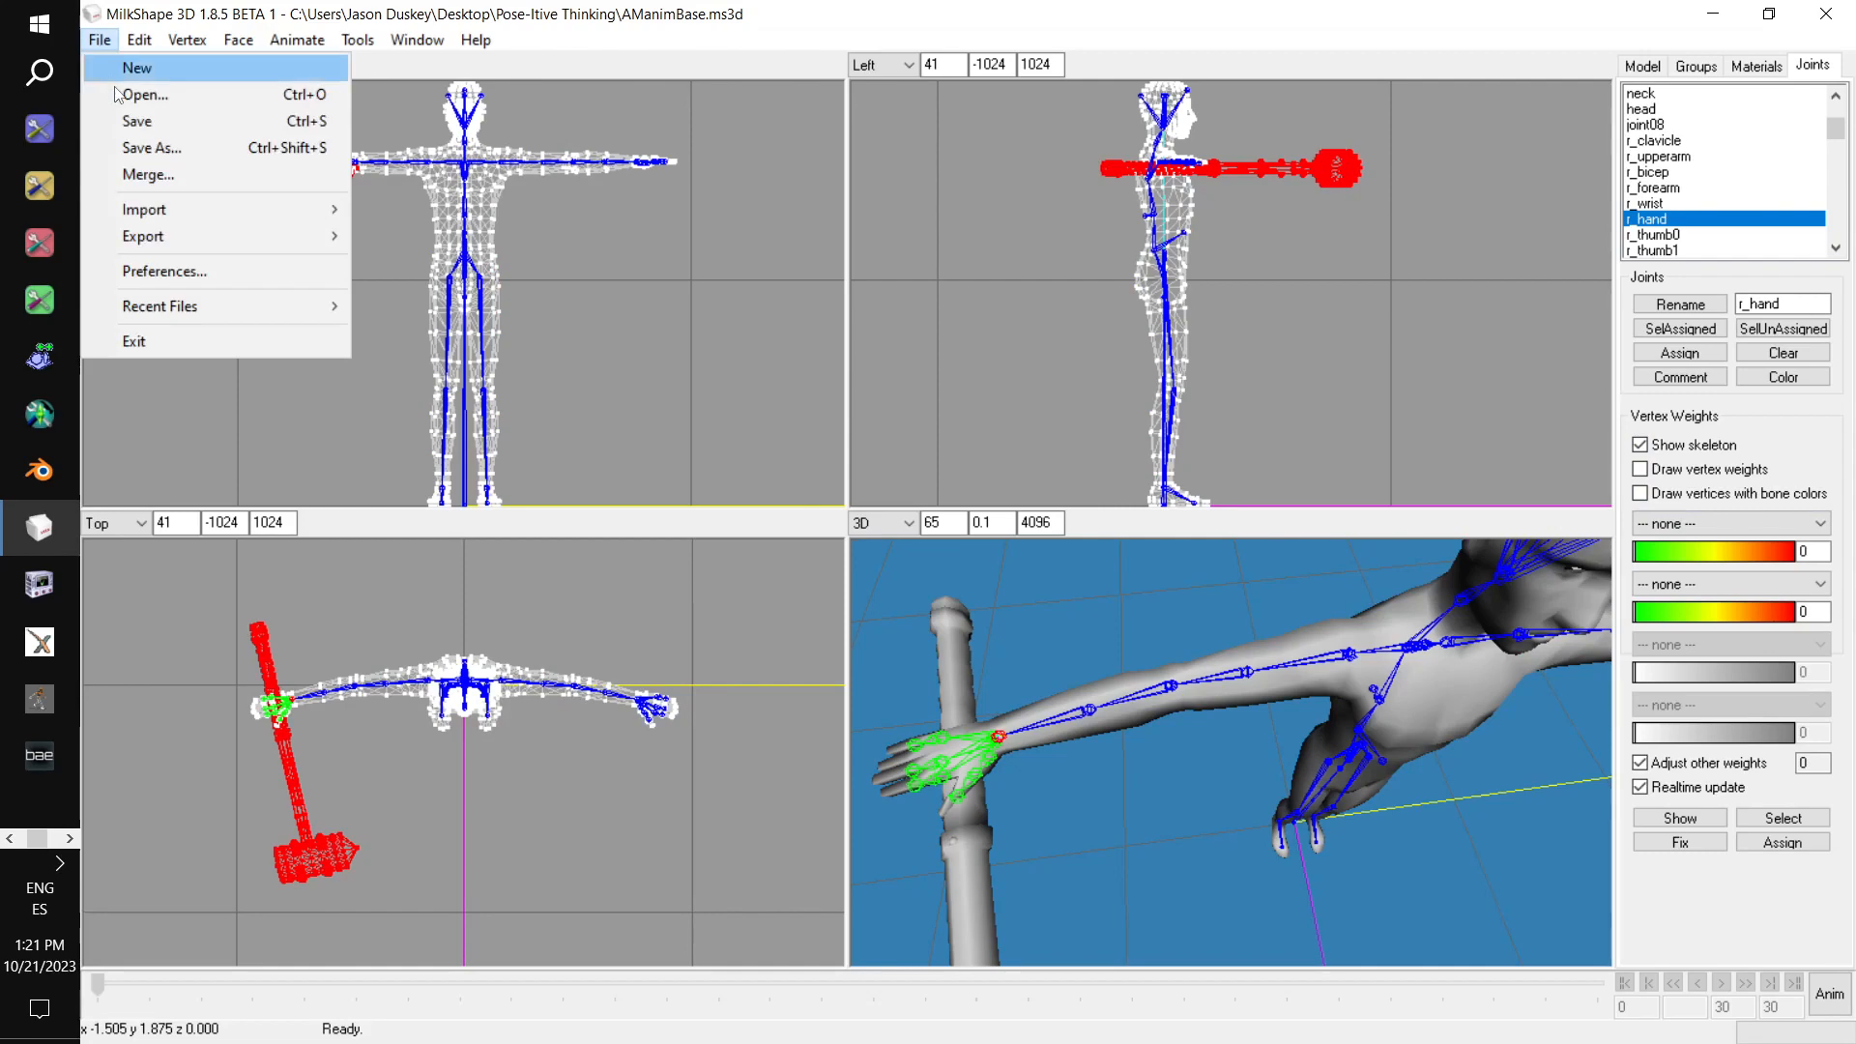
{"action": "left_click", "coordinate": [135, 94]}
{"action": "left_click", "coordinate": [1004, 613]}
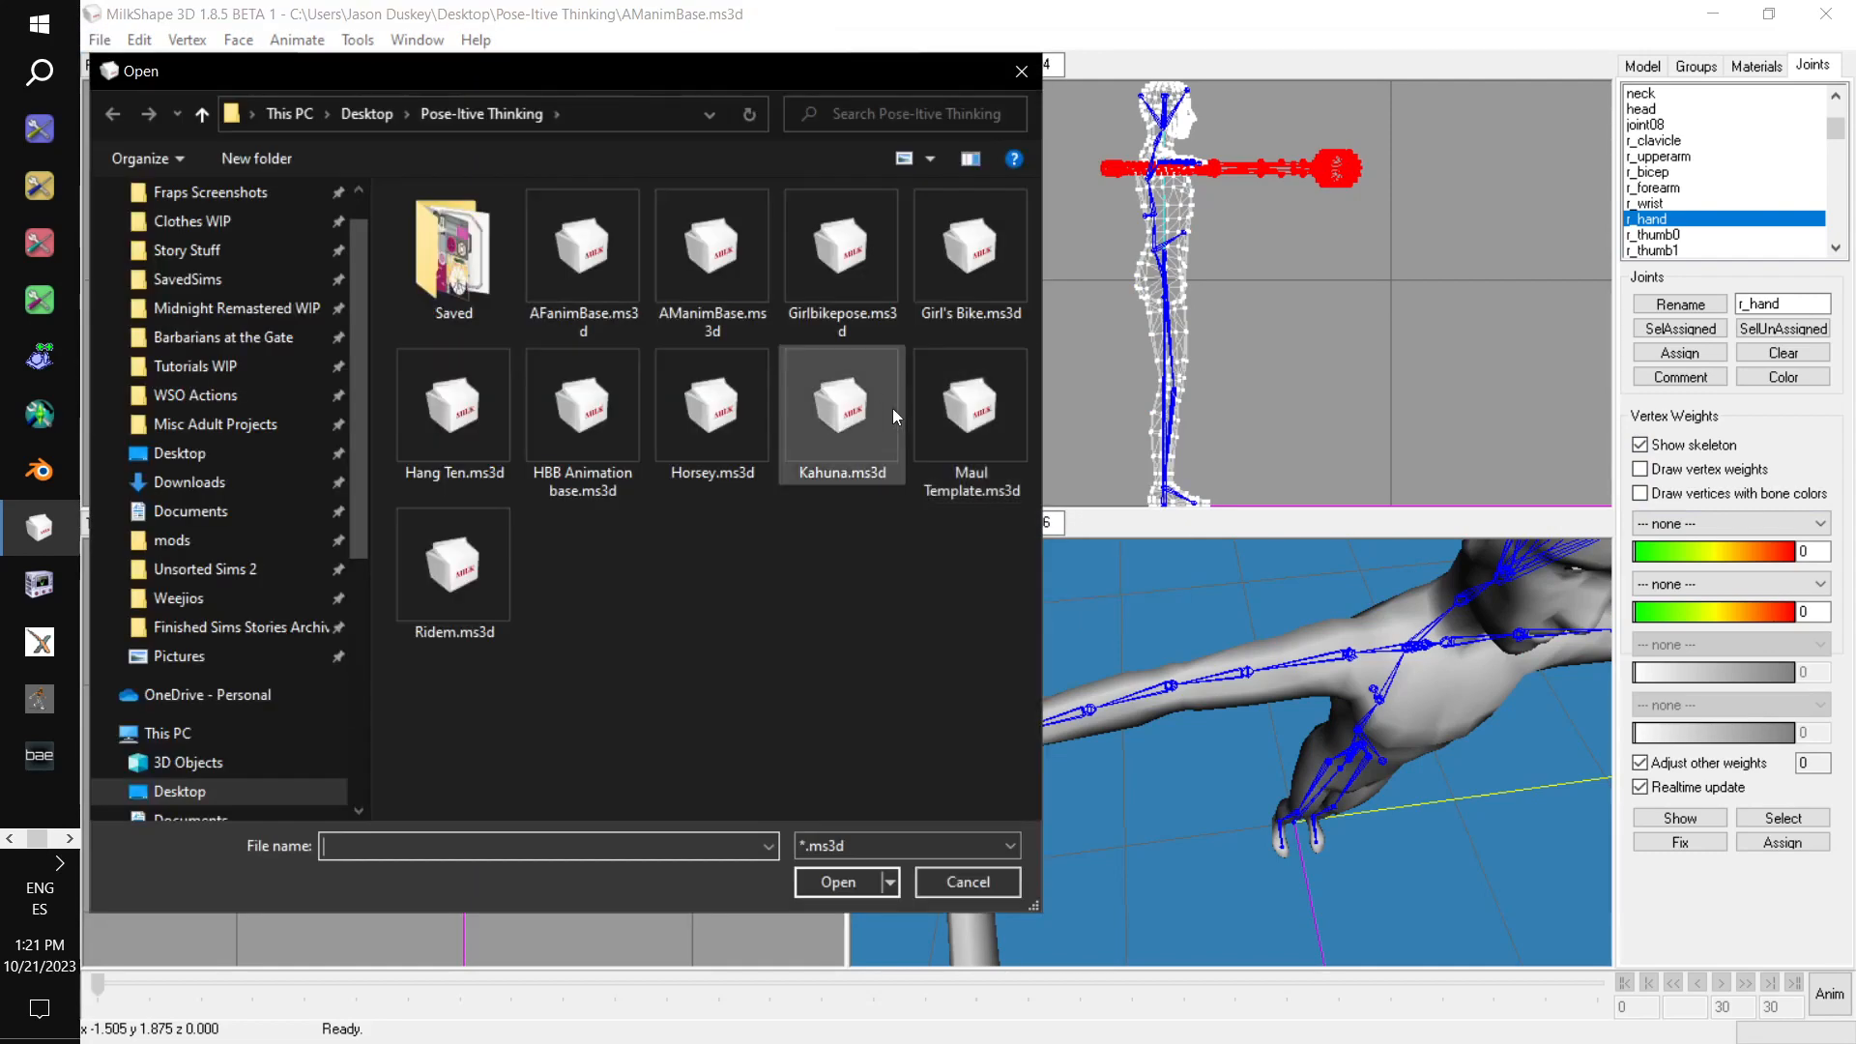
{"action": "double_click", "coordinate": [957, 413]}
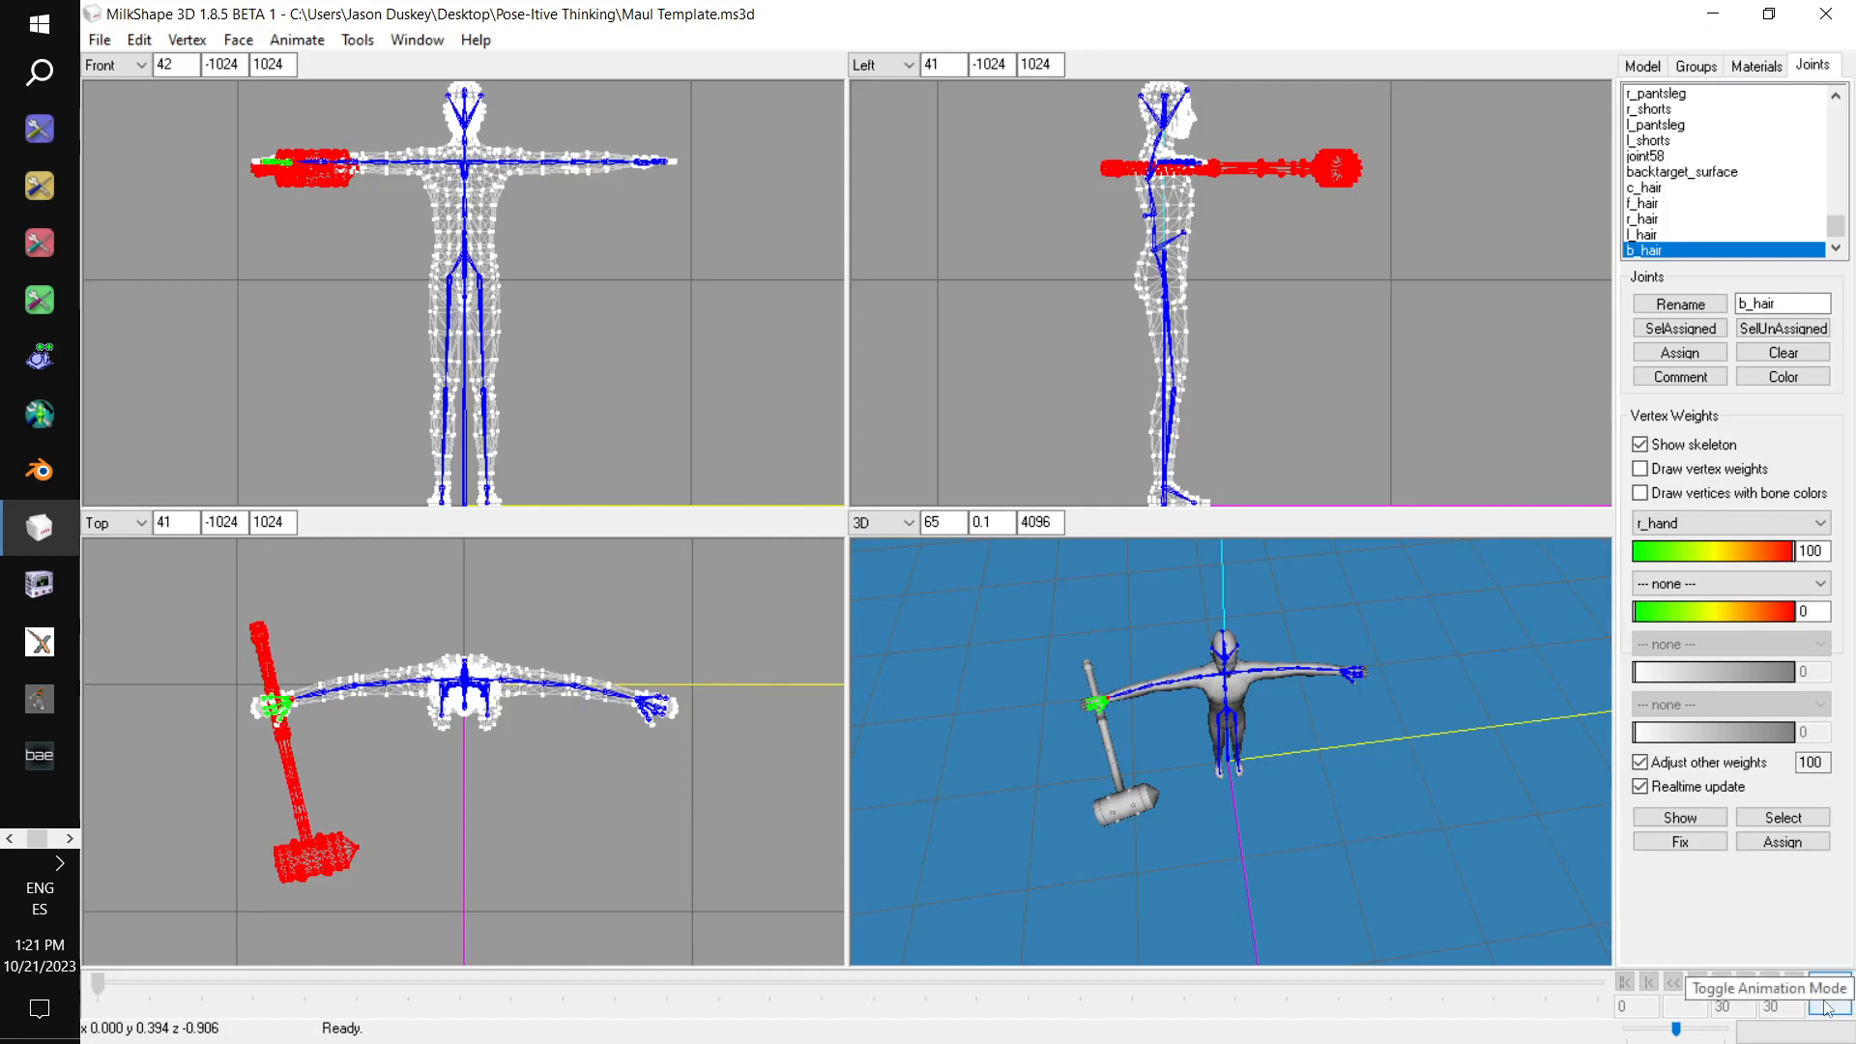
{"action": "left_click", "coordinate": [1827, 1009]}
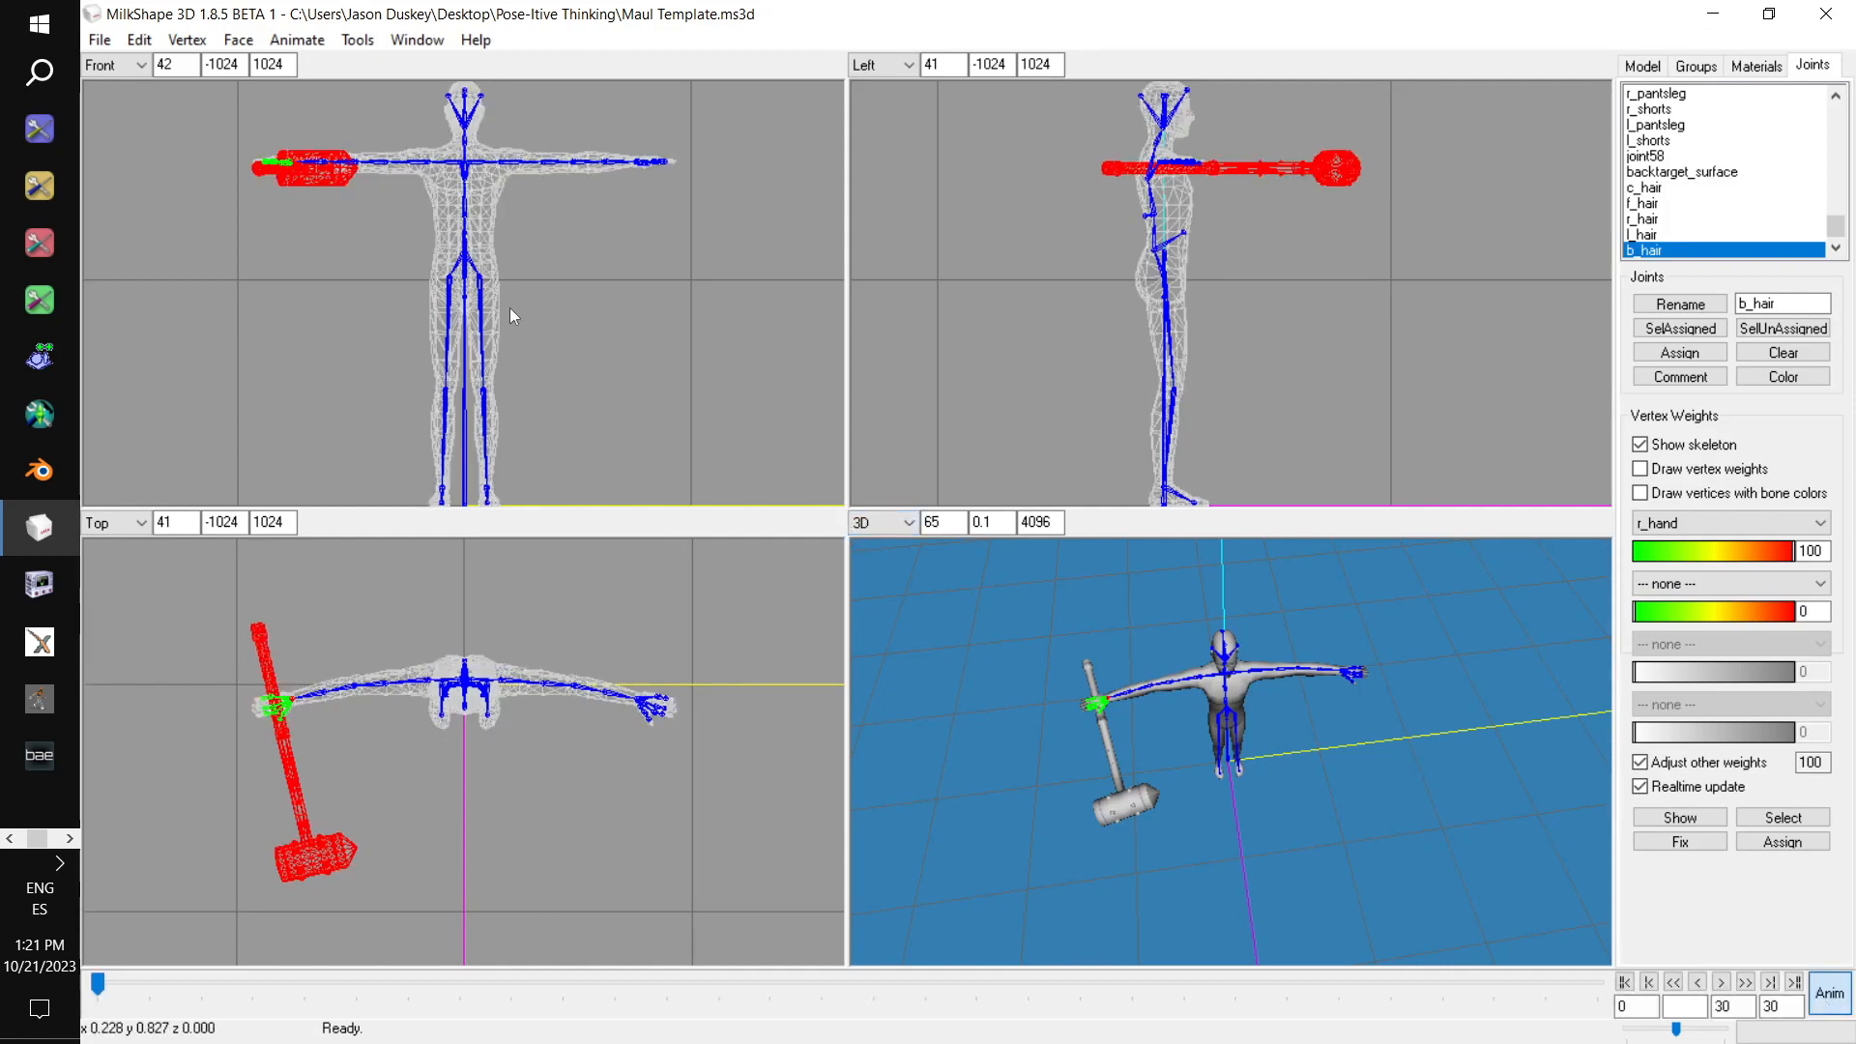
Try setting and deleting a keyframe with Operate On Selected Joints Only off, and turn that option back on
{"action": "left_click", "coordinate": [316, 42]}
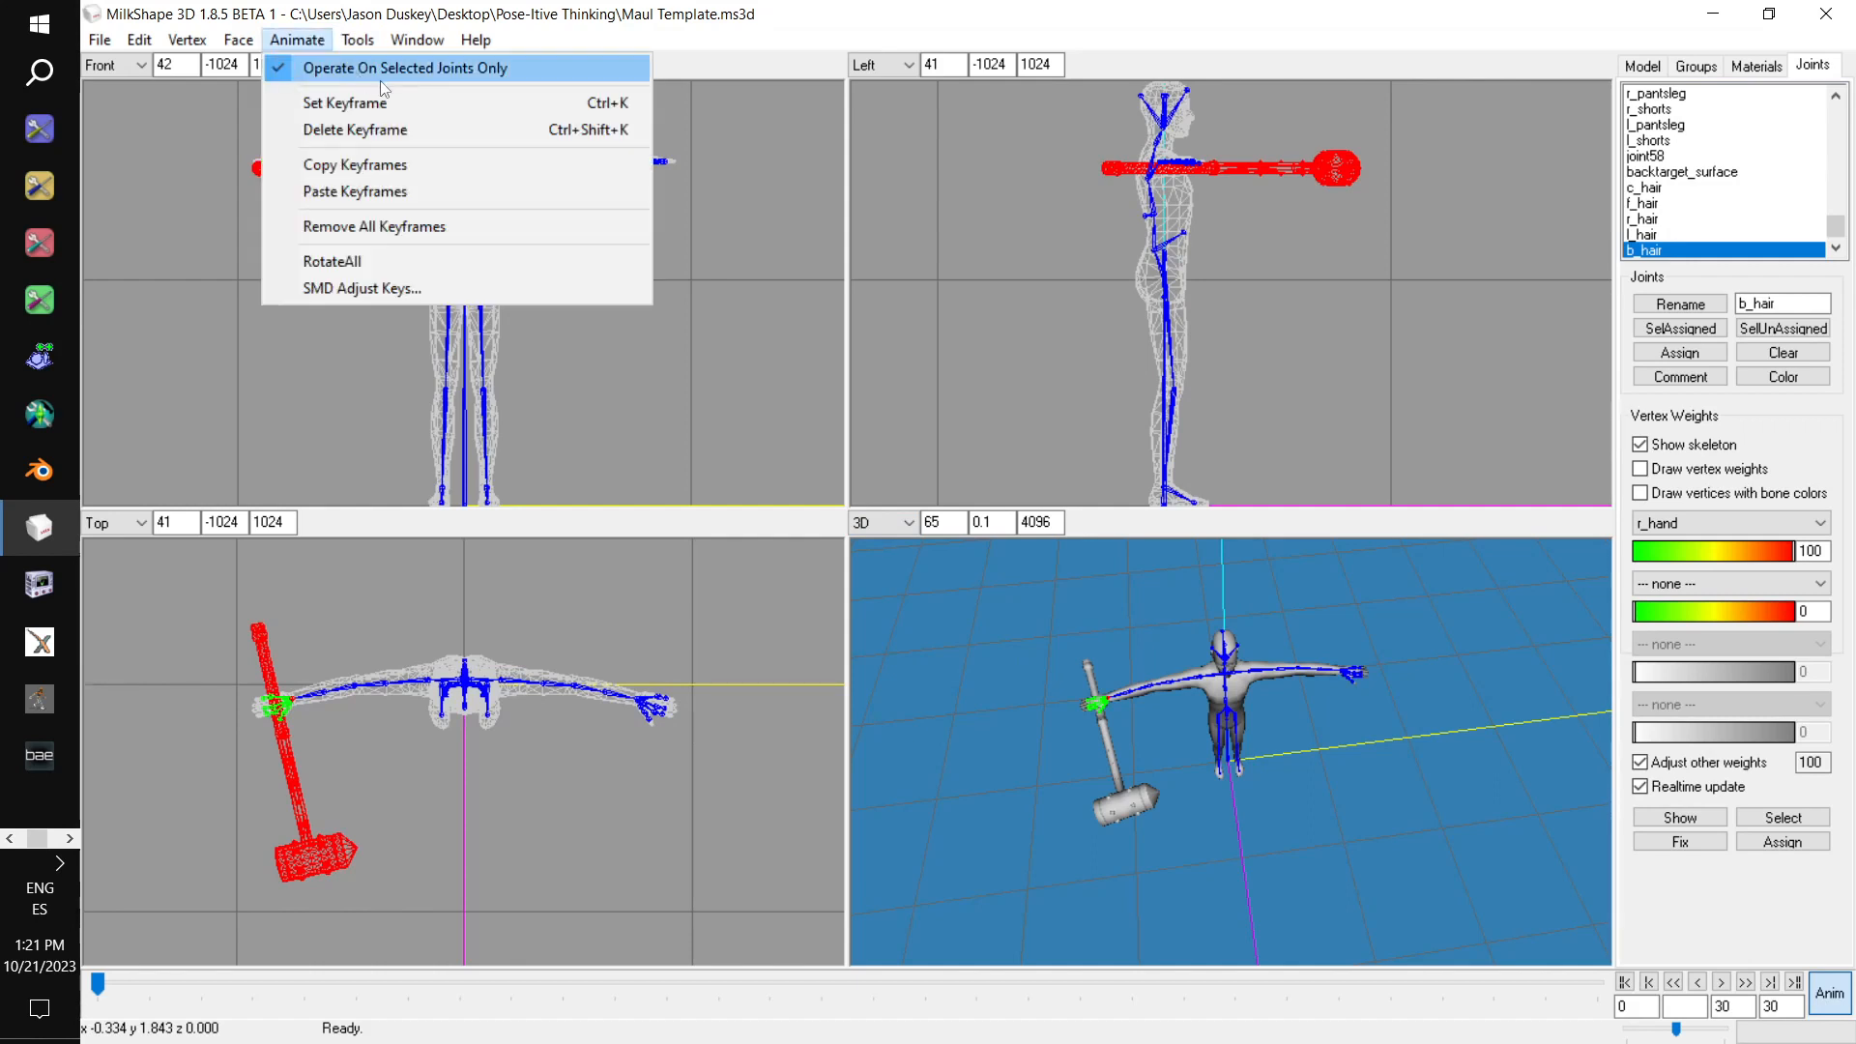
{"action": "left_click", "coordinate": [385, 70]}
{"action": "left_click", "coordinate": [297, 40]}
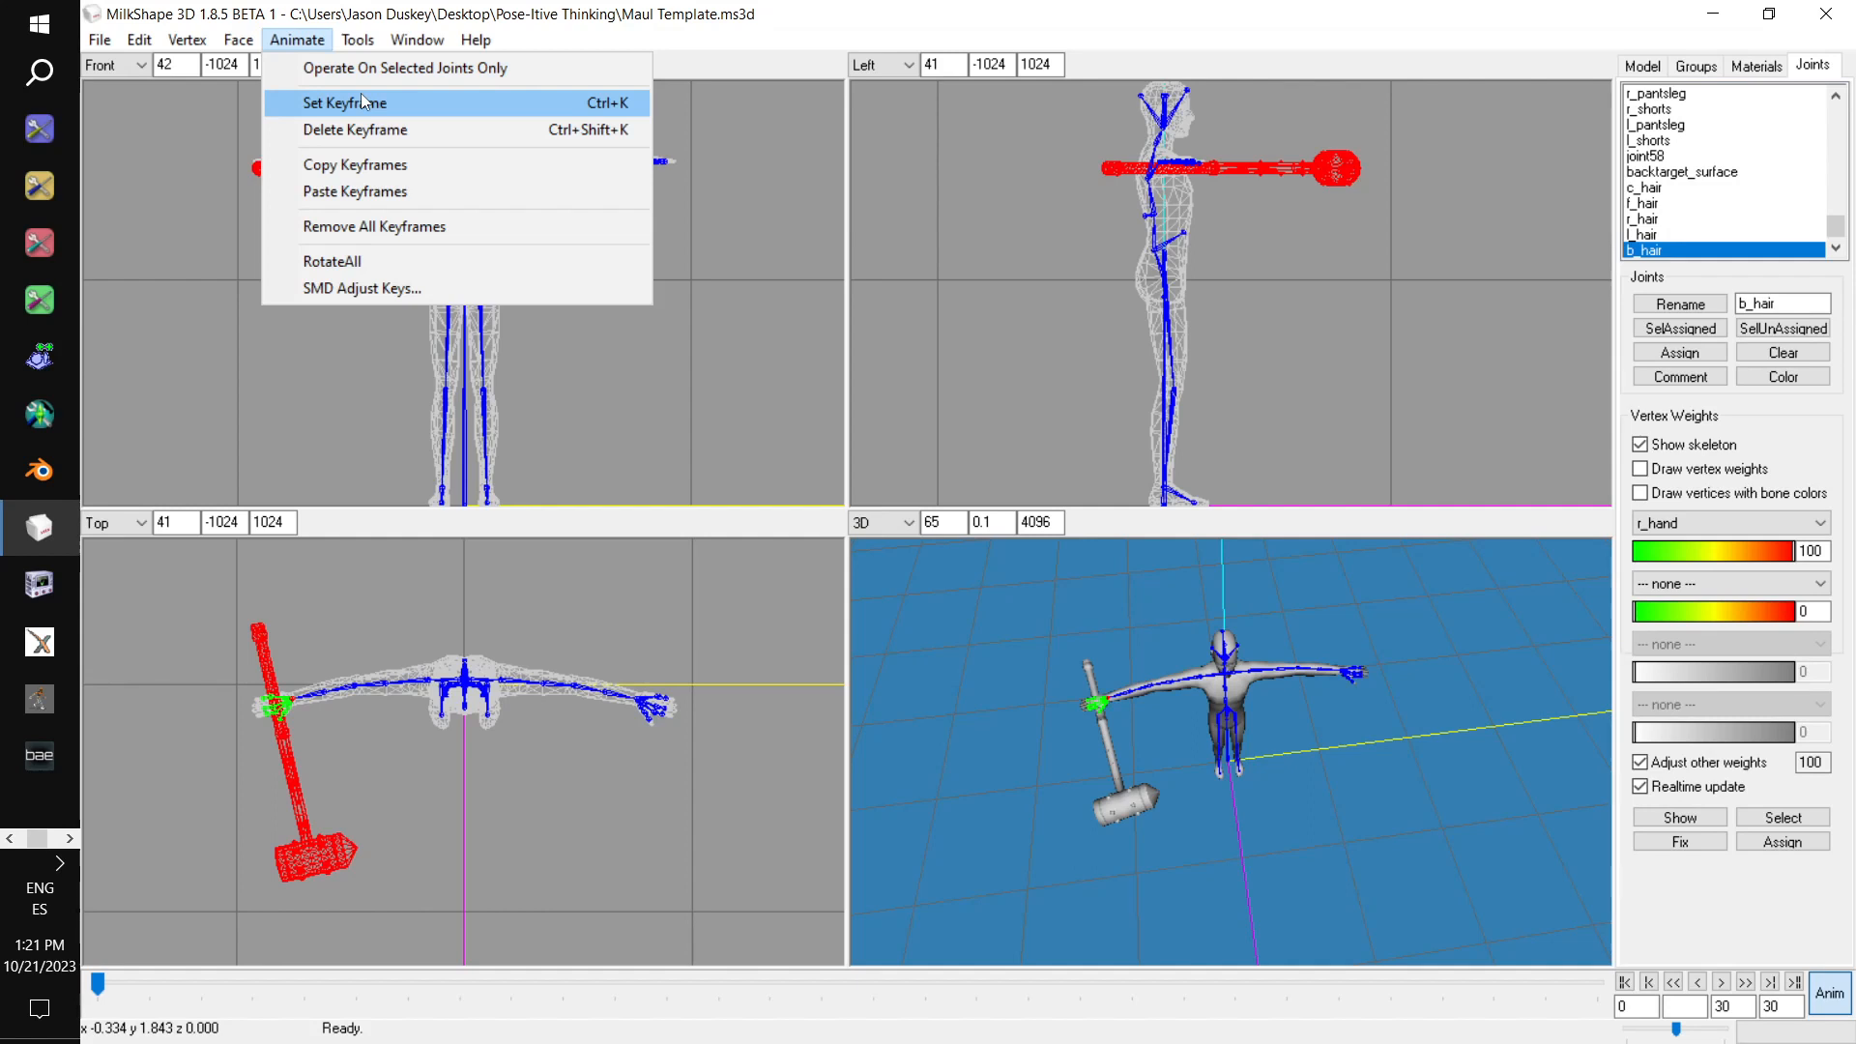
{"action": "left_click", "coordinate": [363, 102]}
{"action": "left_click", "coordinate": [311, 43]}
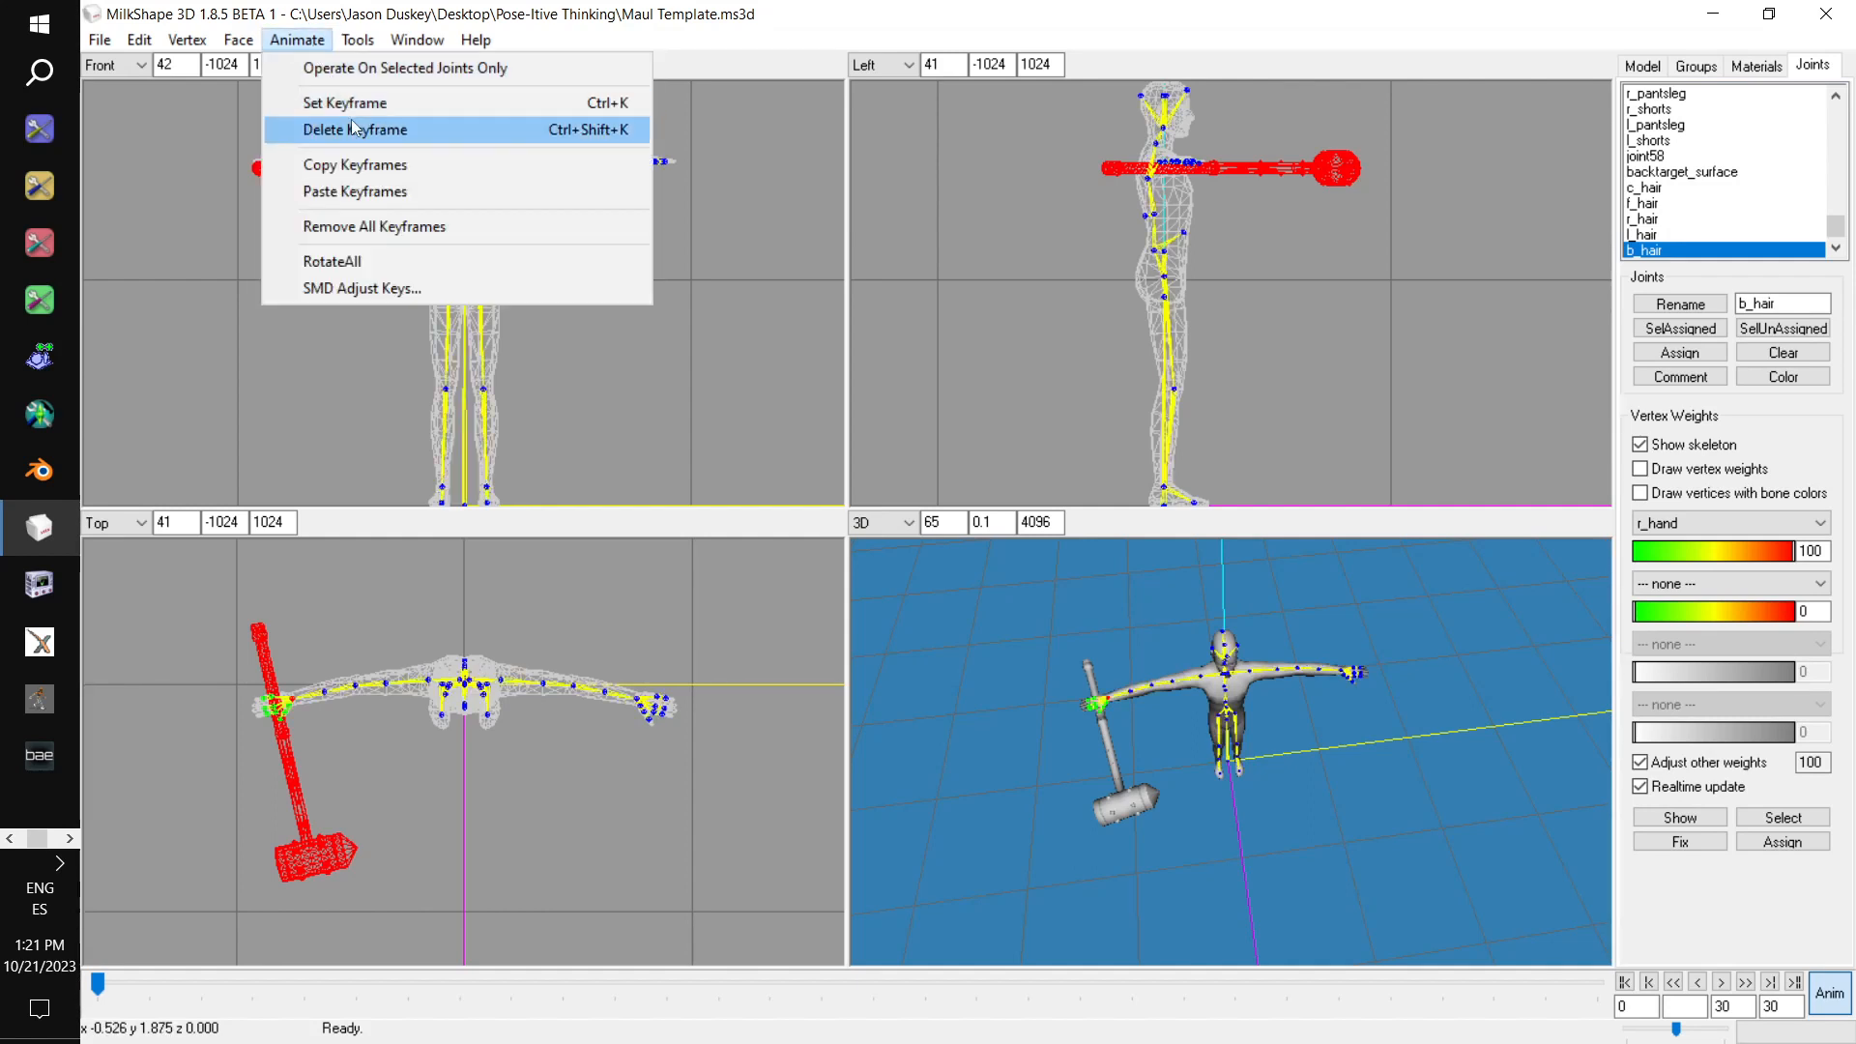
{"action": "left_click", "coordinate": [351, 128]}
{"action": "left_click", "coordinate": [315, 44]}
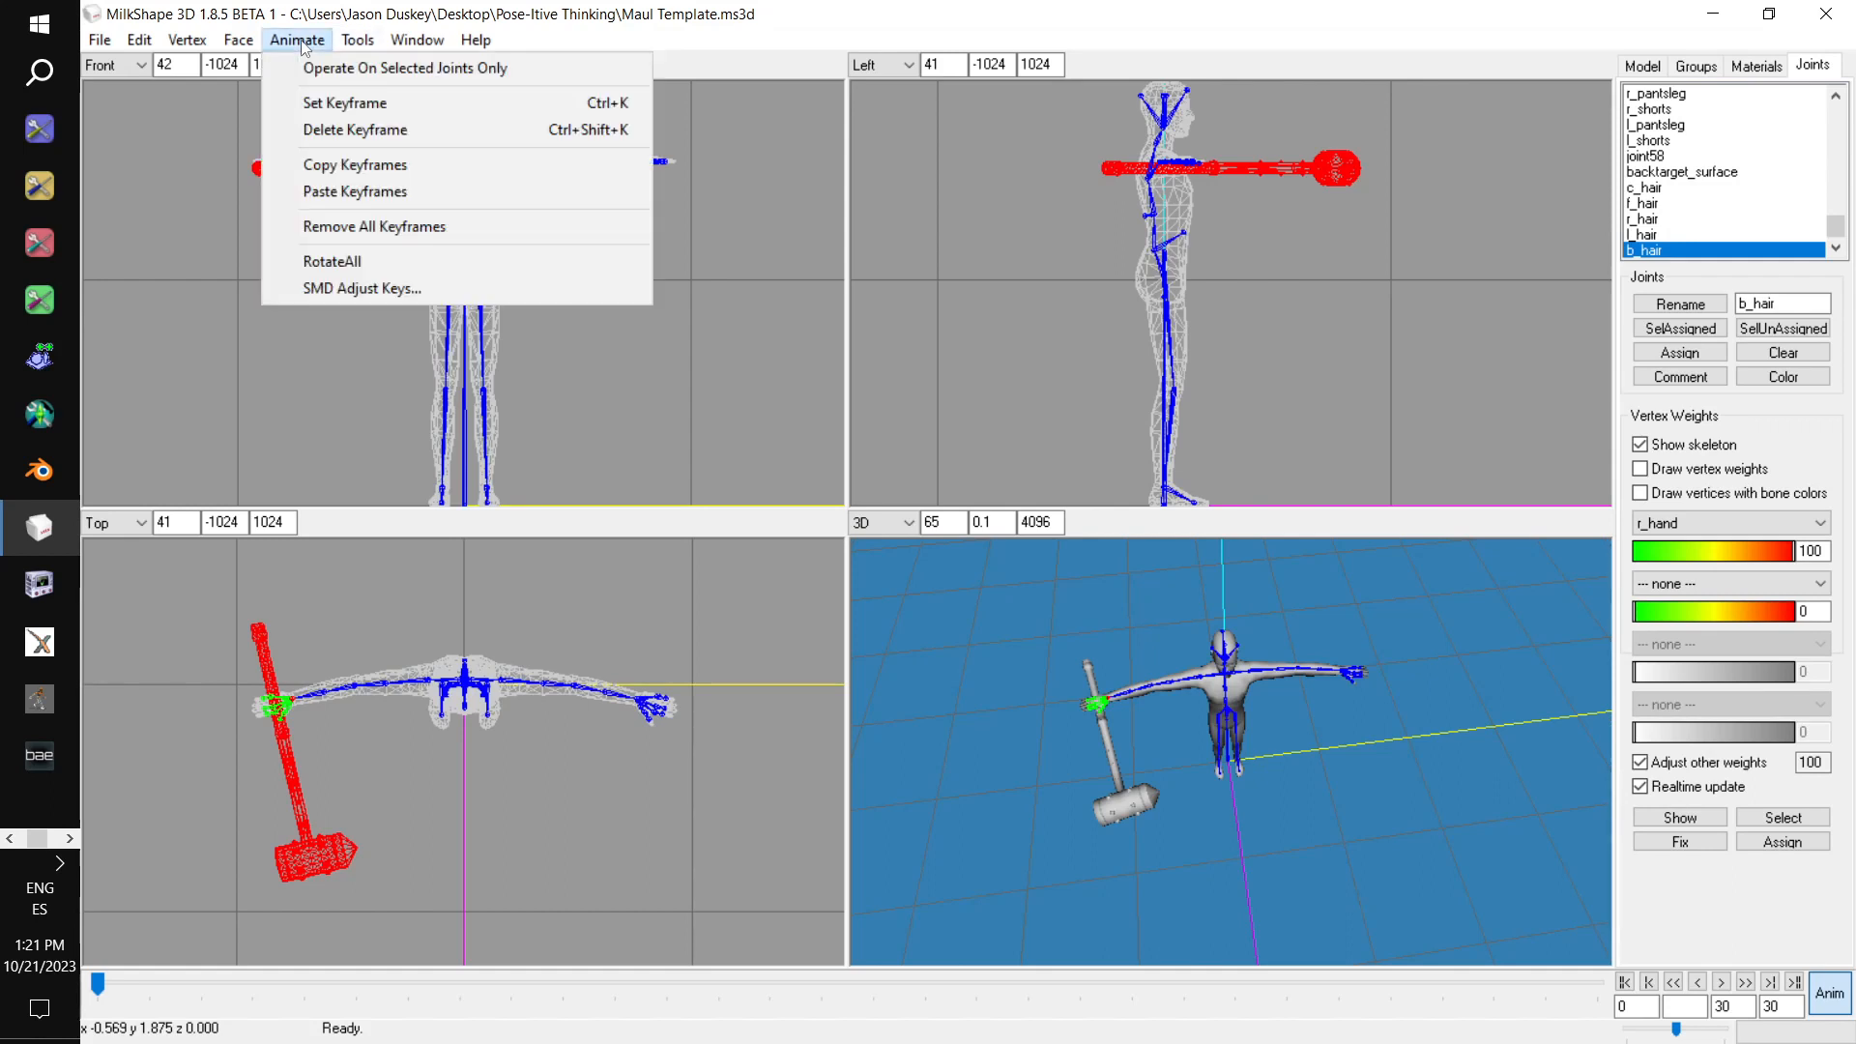
{"action": "left_click", "coordinate": [424, 69]}
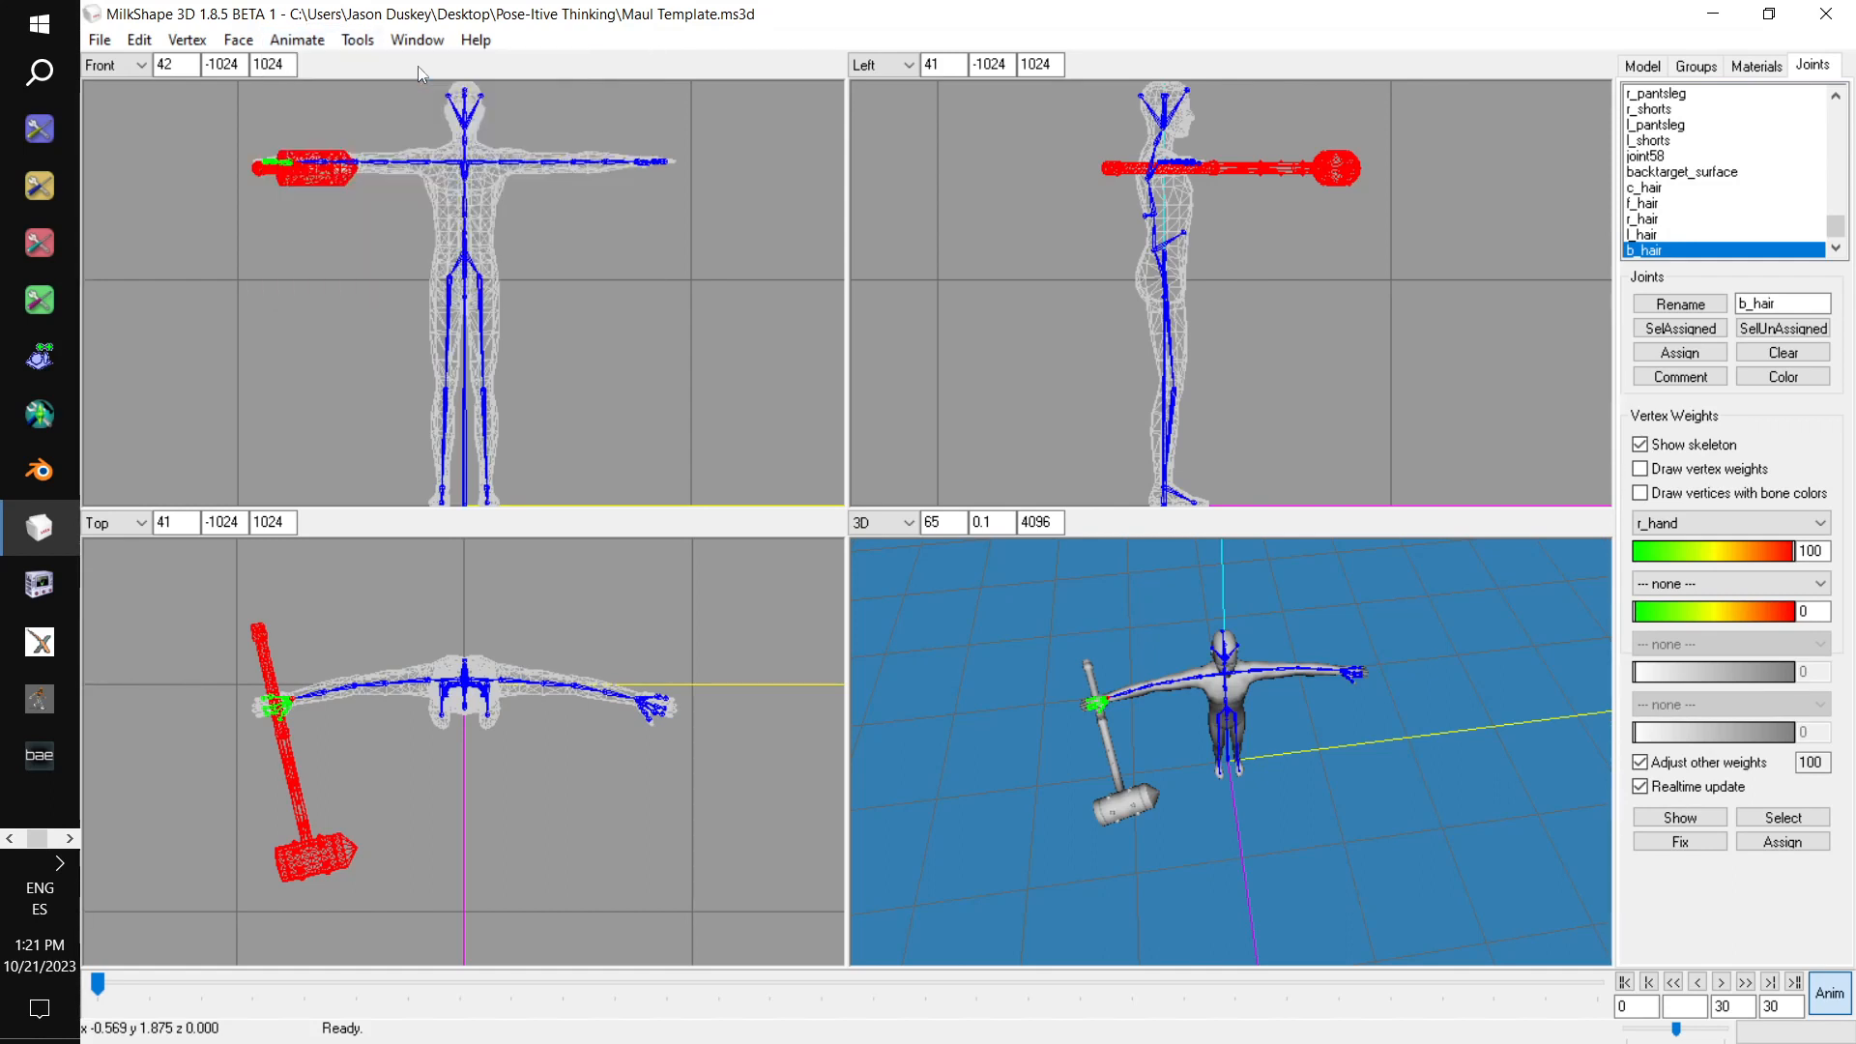
Rotate the spine1 joint in Local mode about its center of mass with a Z value of 00001
{"action": "mouse_move", "coordinate": [1160, 717]}
{"action": "left_mouse_down"}
{"action": "mouse_move", "coordinate": [1176, 695]}
{"action": "mouse_move", "coordinate": [1145, 691]}
{"action": "mouse_move", "coordinate": [1168, 698]}
{"action": "left_mouse_up"}
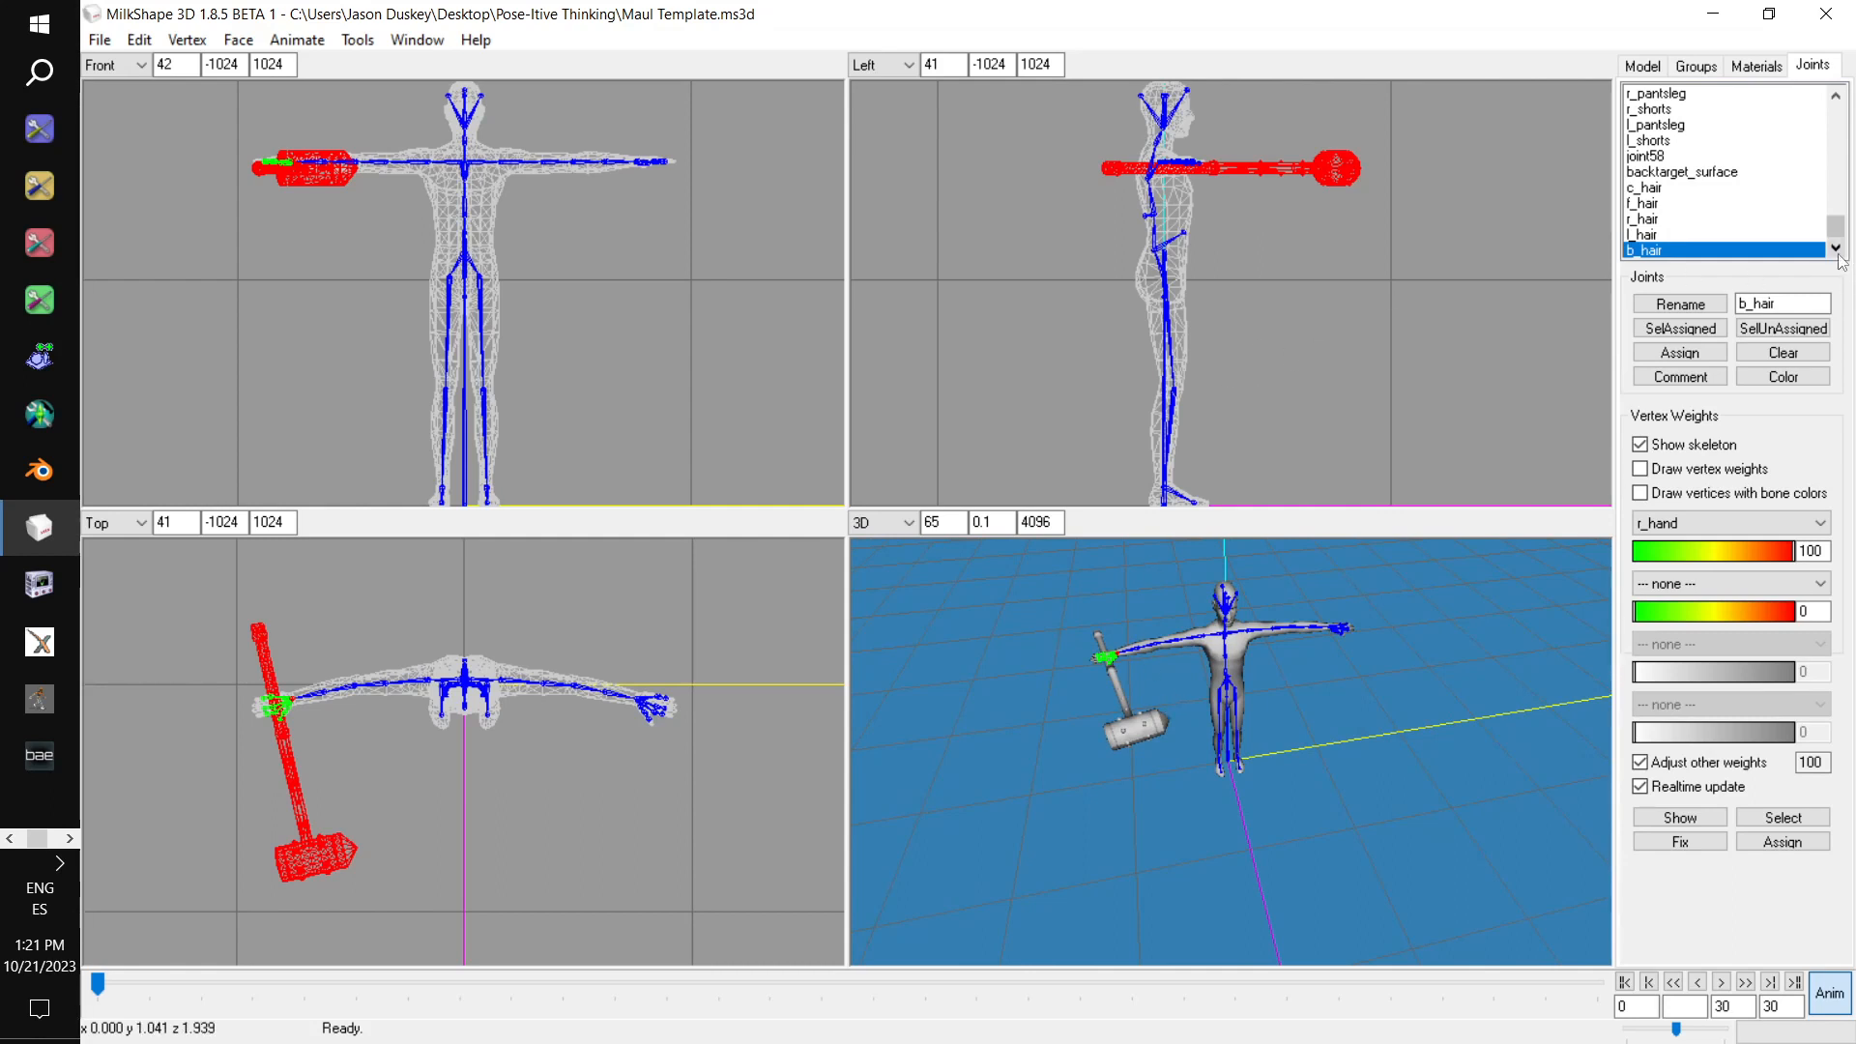
{"action": "left_click_drag", "start_coordinate": [1835, 240], "coordinate": [1855, 101]}
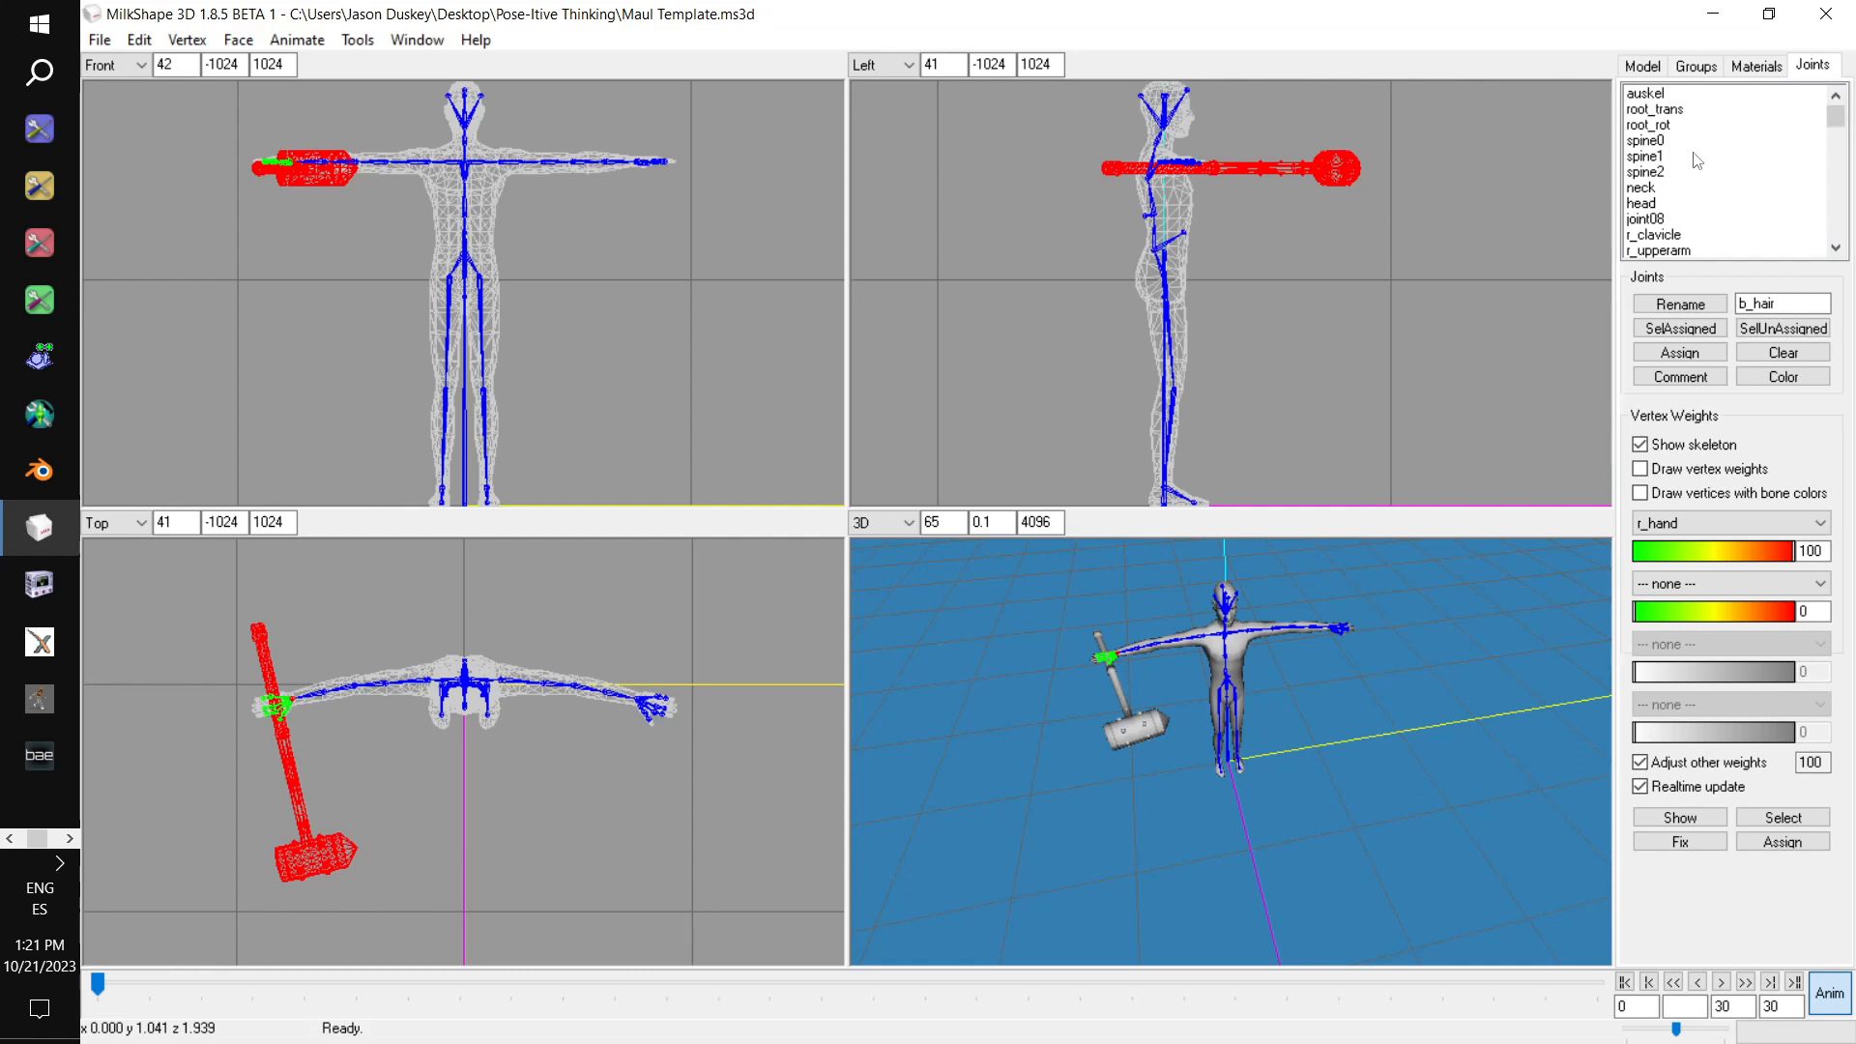
{"action": "left_click", "coordinate": [1662, 156]}
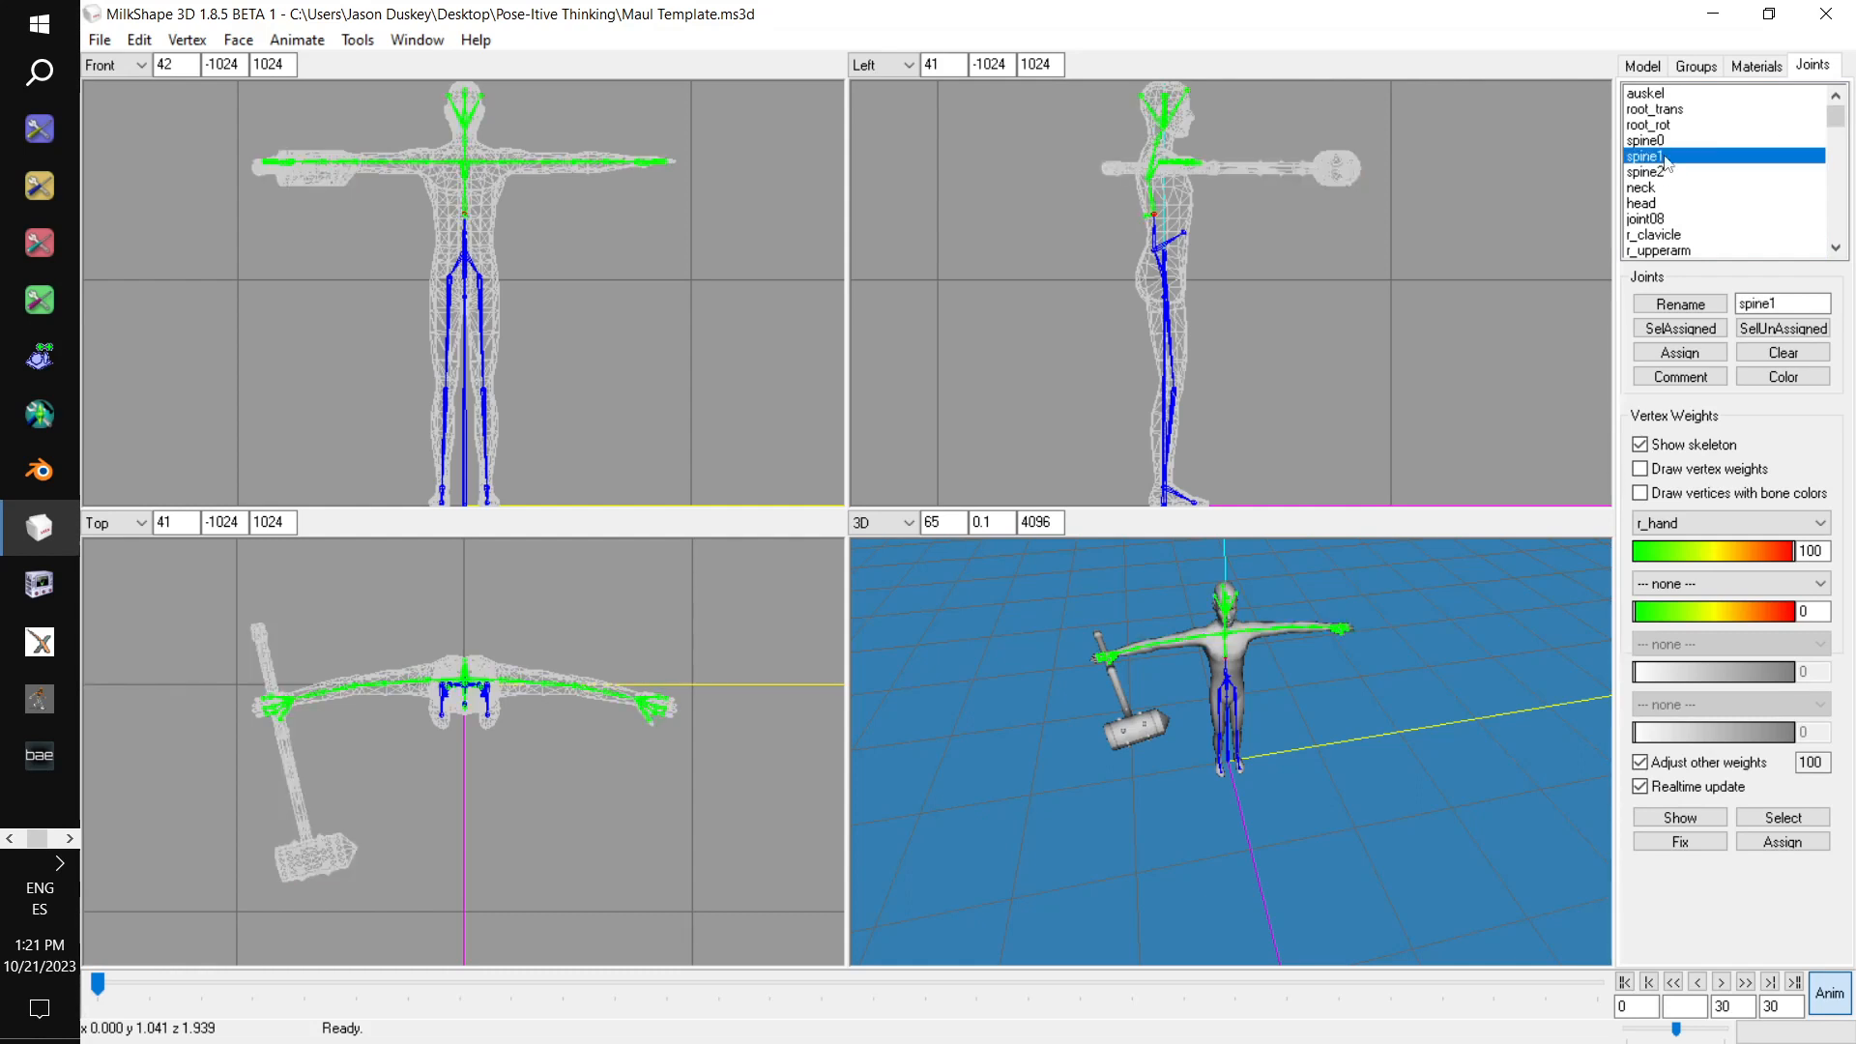
{"action": "left_click", "coordinate": [1646, 67]}
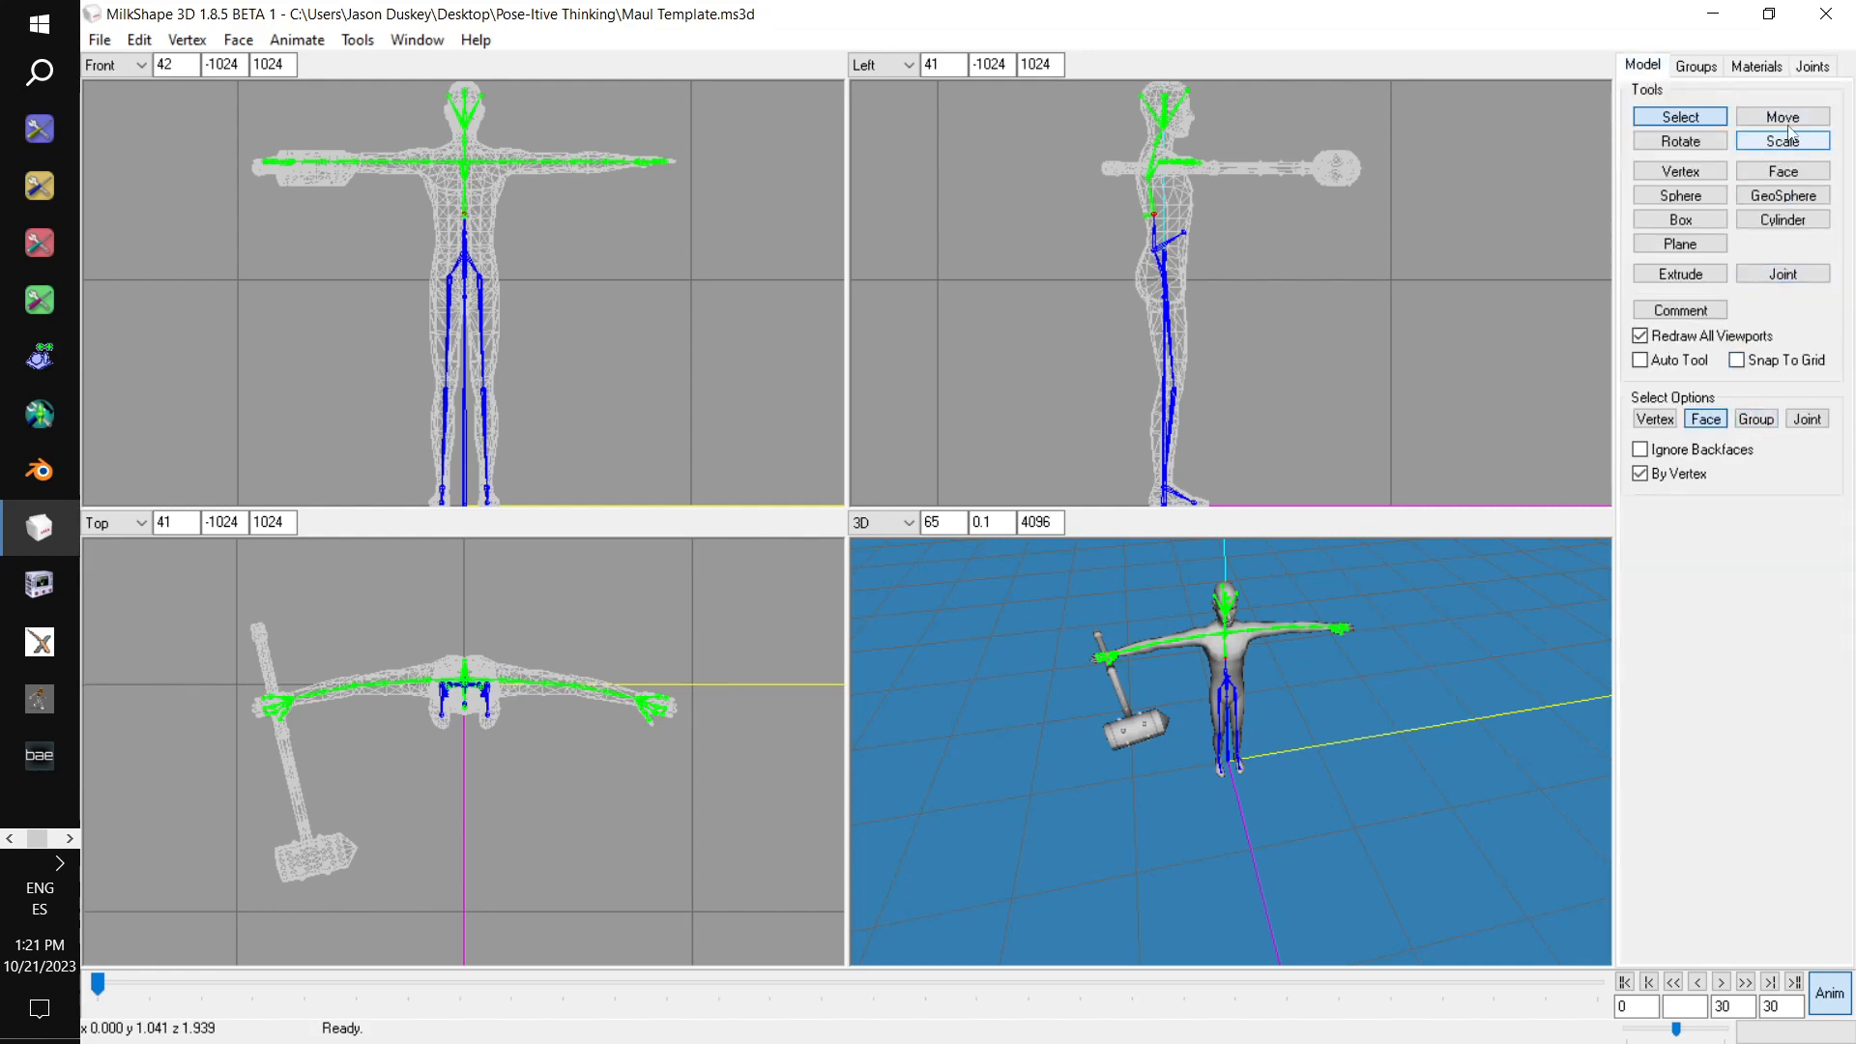
{"action": "left_click", "coordinate": [1692, 142]}
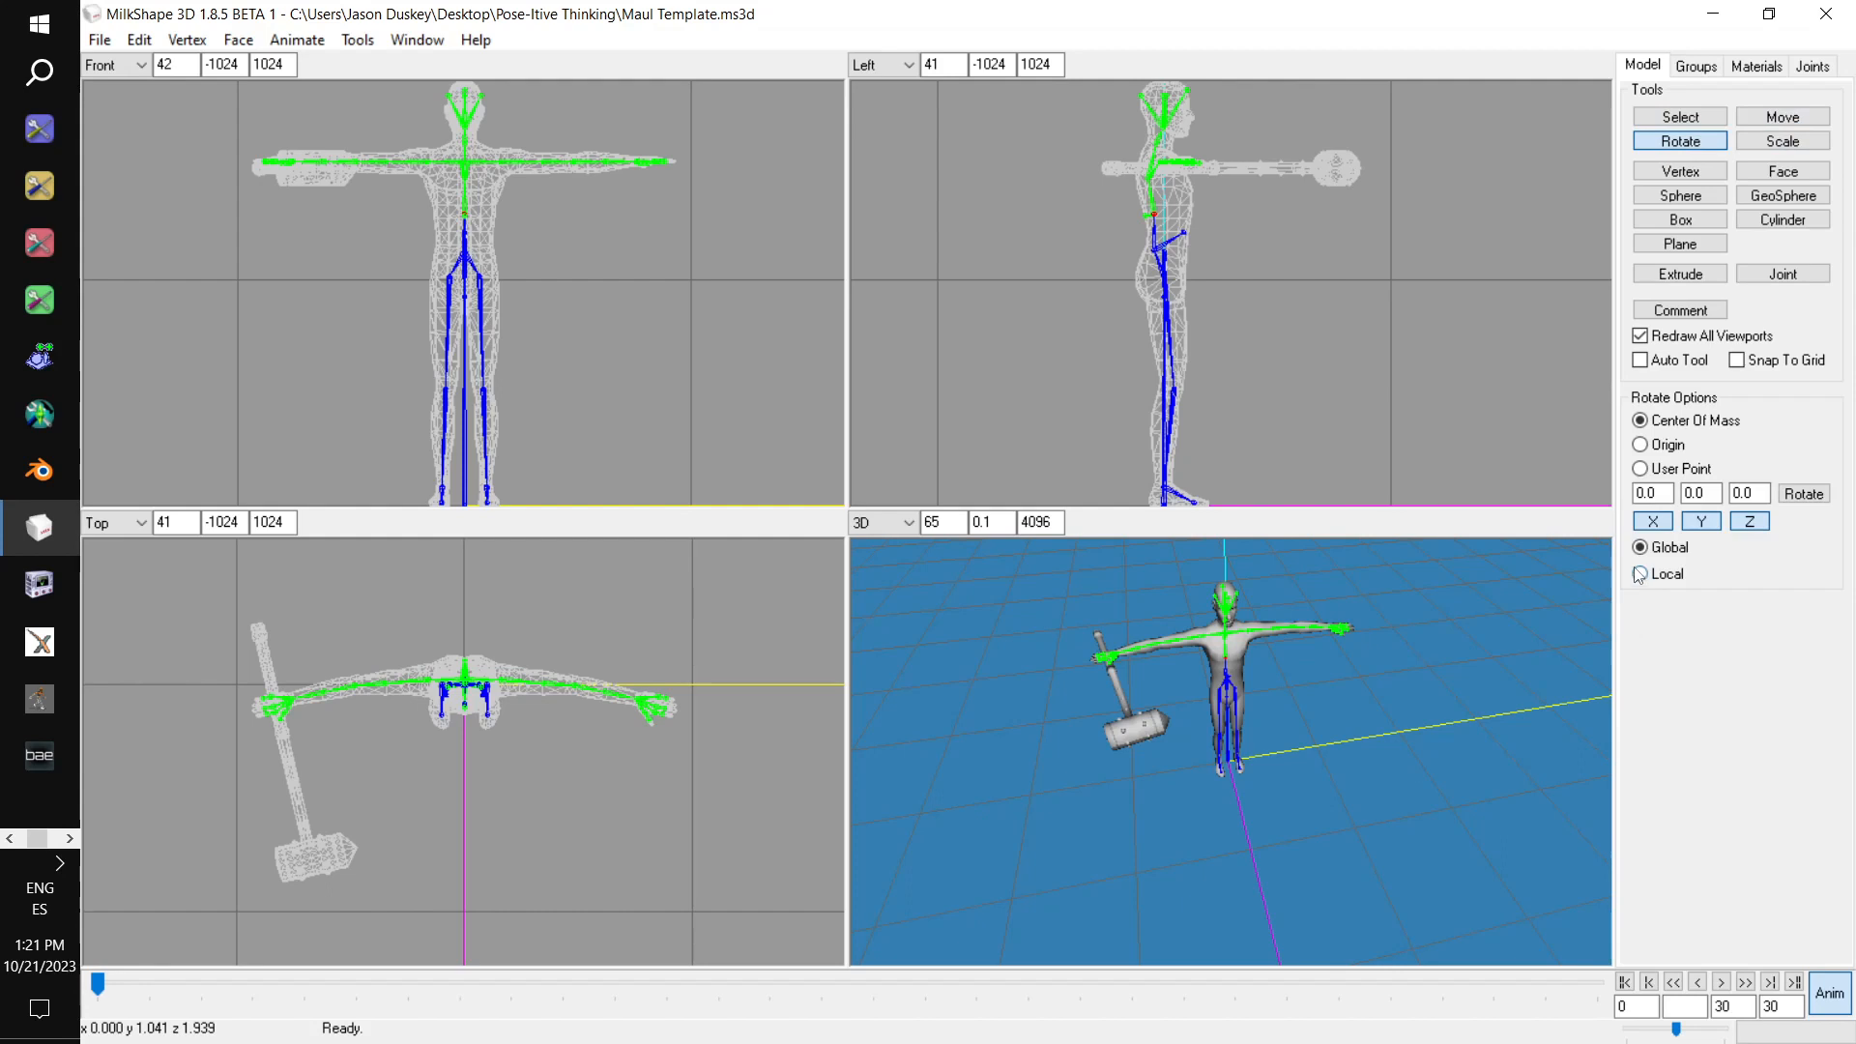
{"action": "left_click", "coordinate": [1750, 494]}
{"action": "type", "text": "00001"}
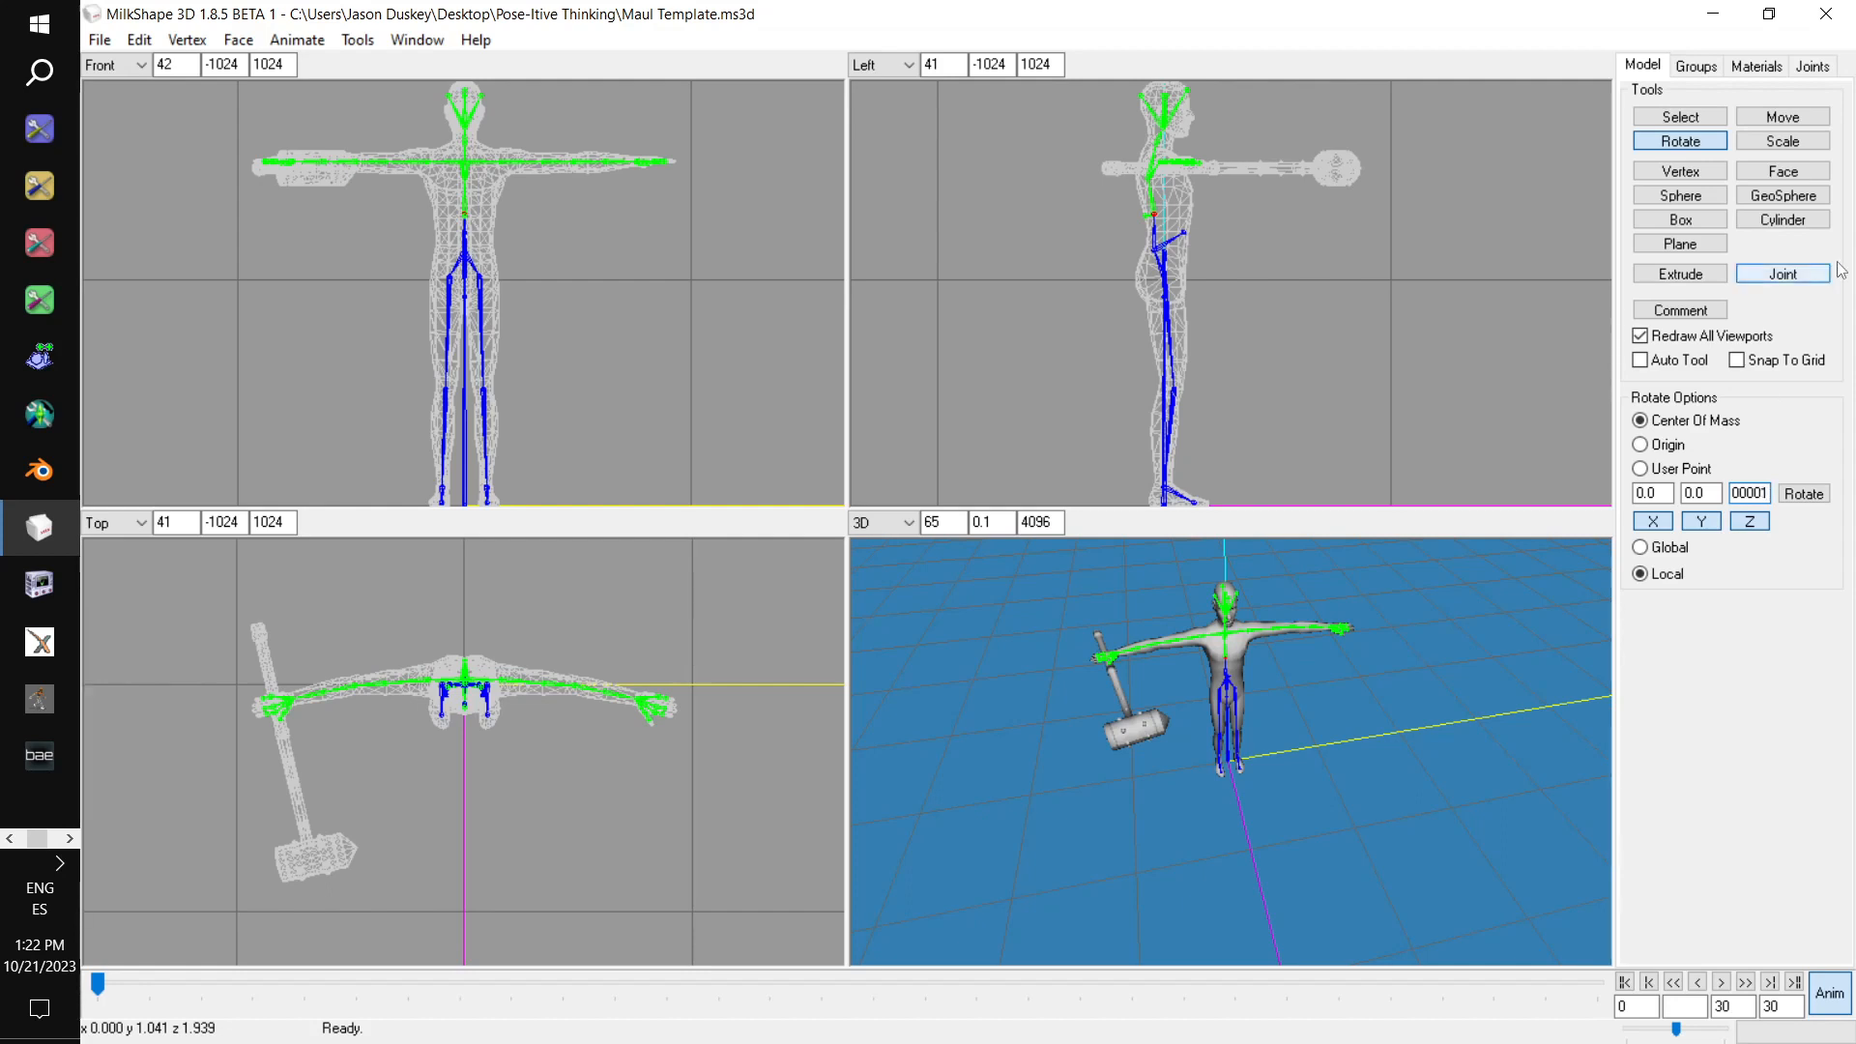
{"action": "left_click", "coordinate": [1804, 494]}
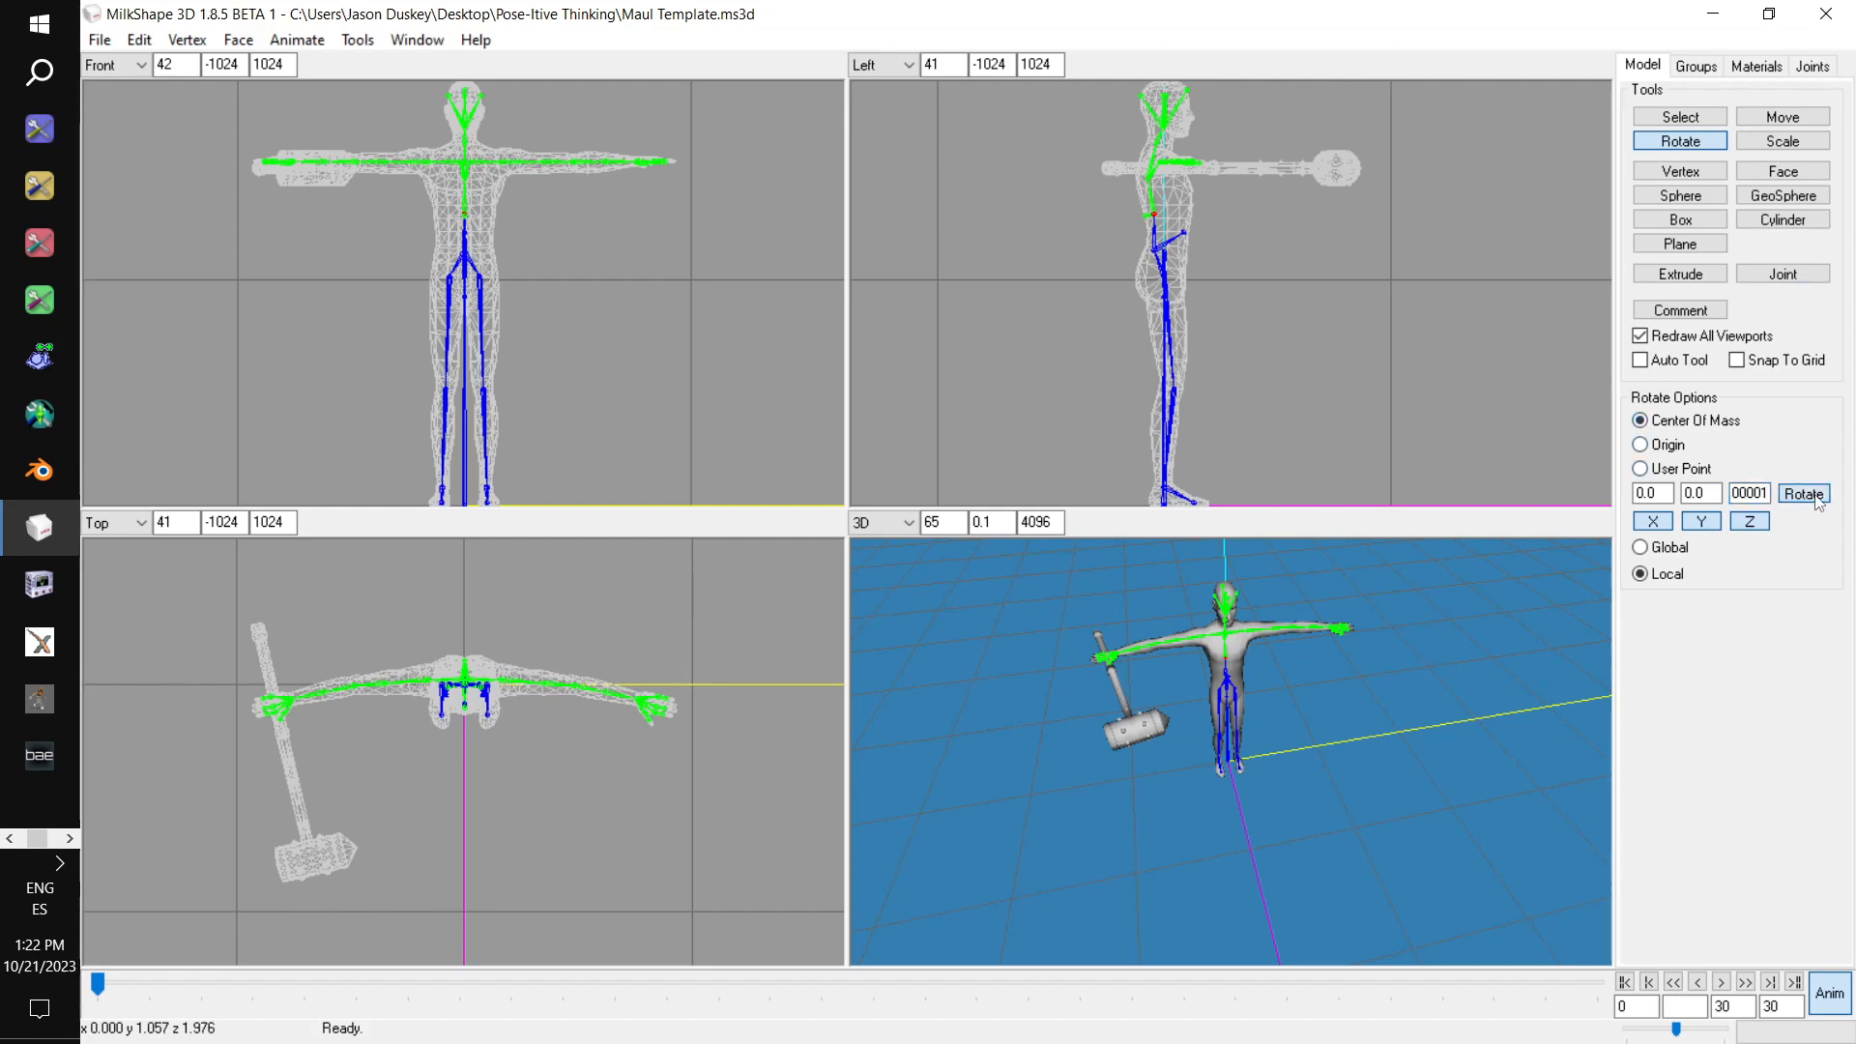
Apply the same local Z rotation to the spine2 joint
{"action": "left_click", "coordinate": [1813, 66]}
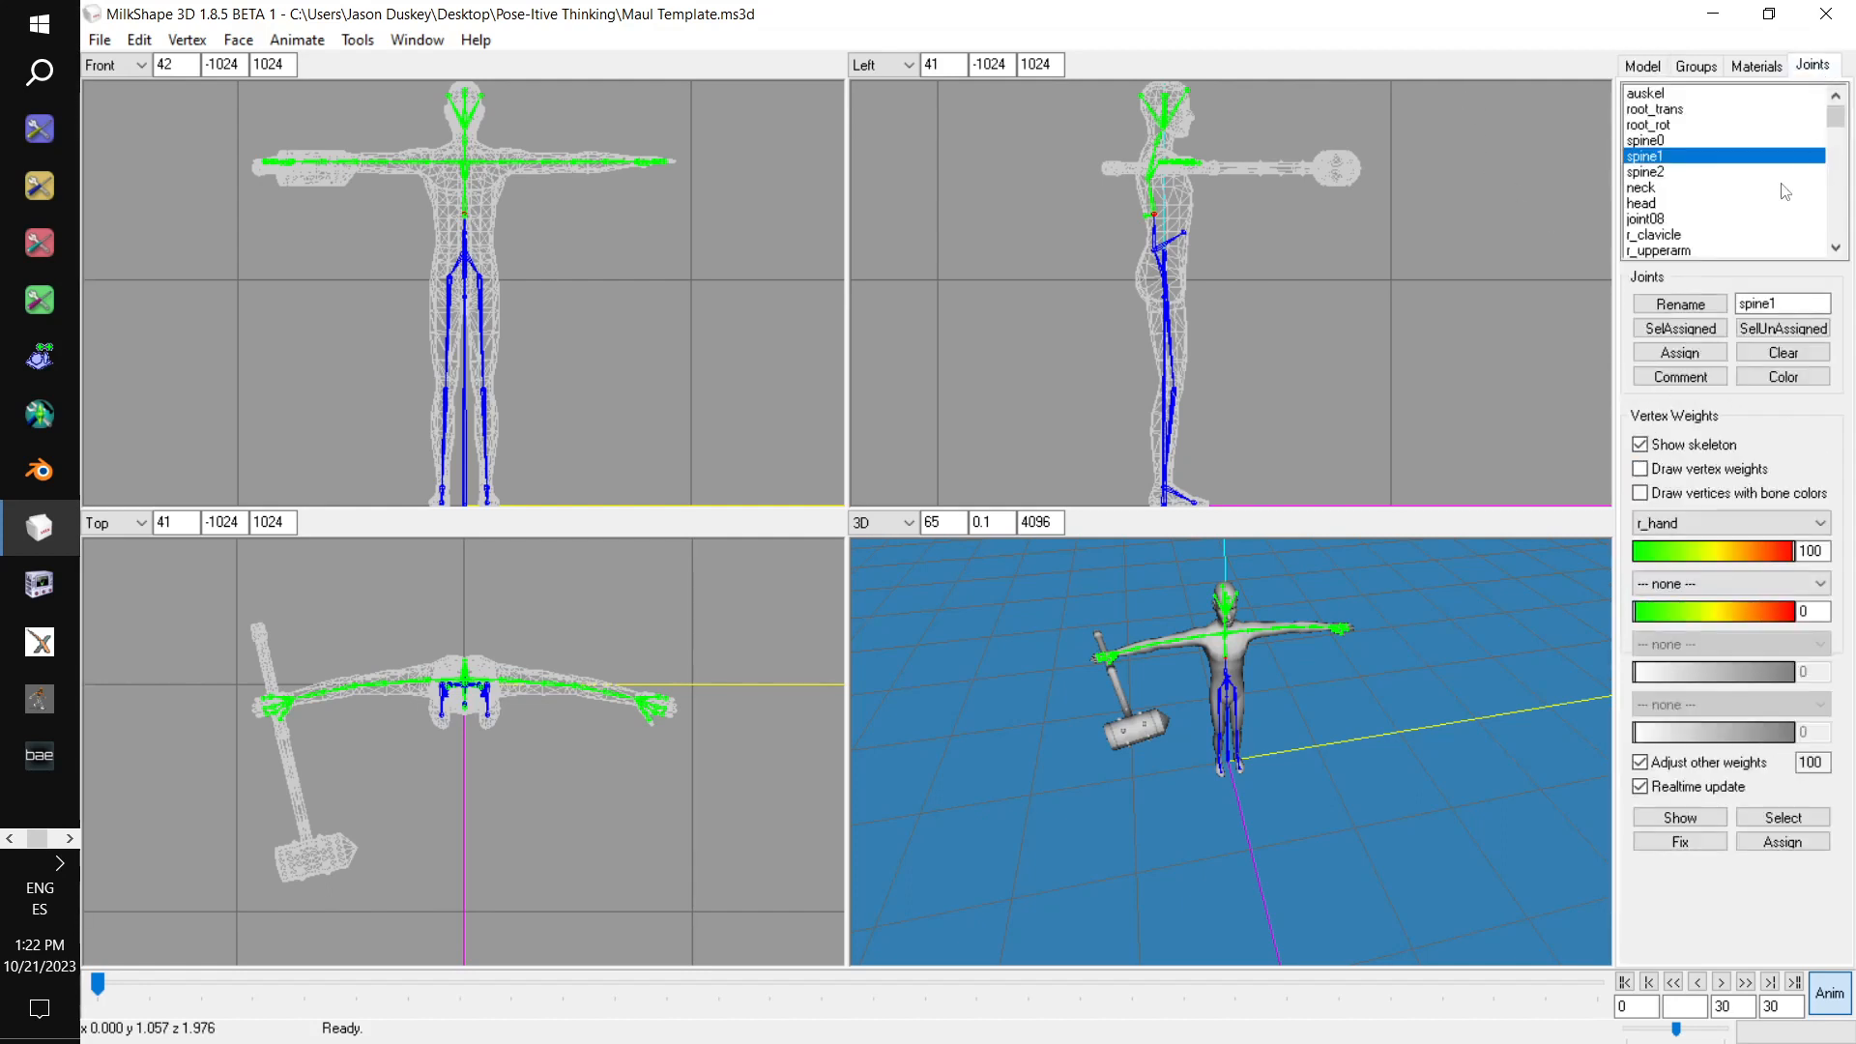
{"action": "left_click", "coordinate": [1672, 173]}
{"action": "left_click", "coordinate": [1662, 70]}
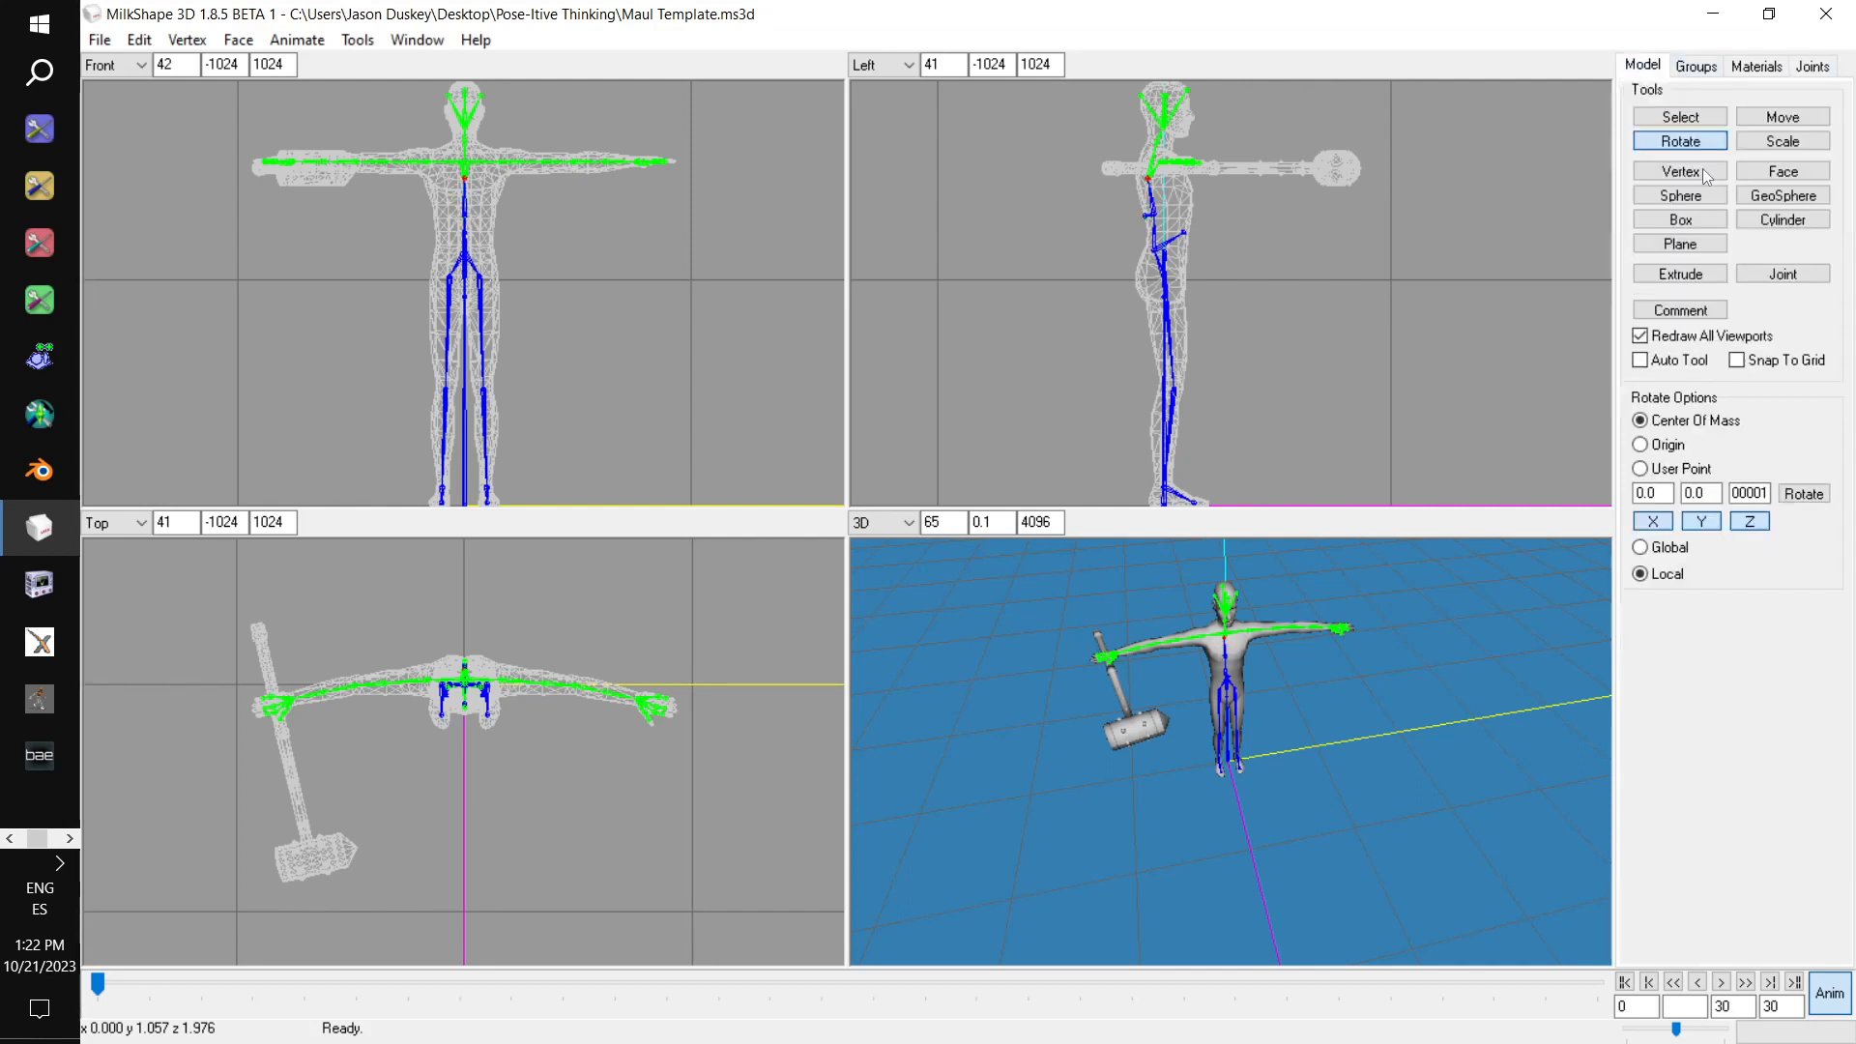
{"action": "left_click", "coordinate": [1818, 491]}
Apply the same local Z rotation to the r_clavicle joint
{"action": "left_click", "coordinate": [1814, 65]}
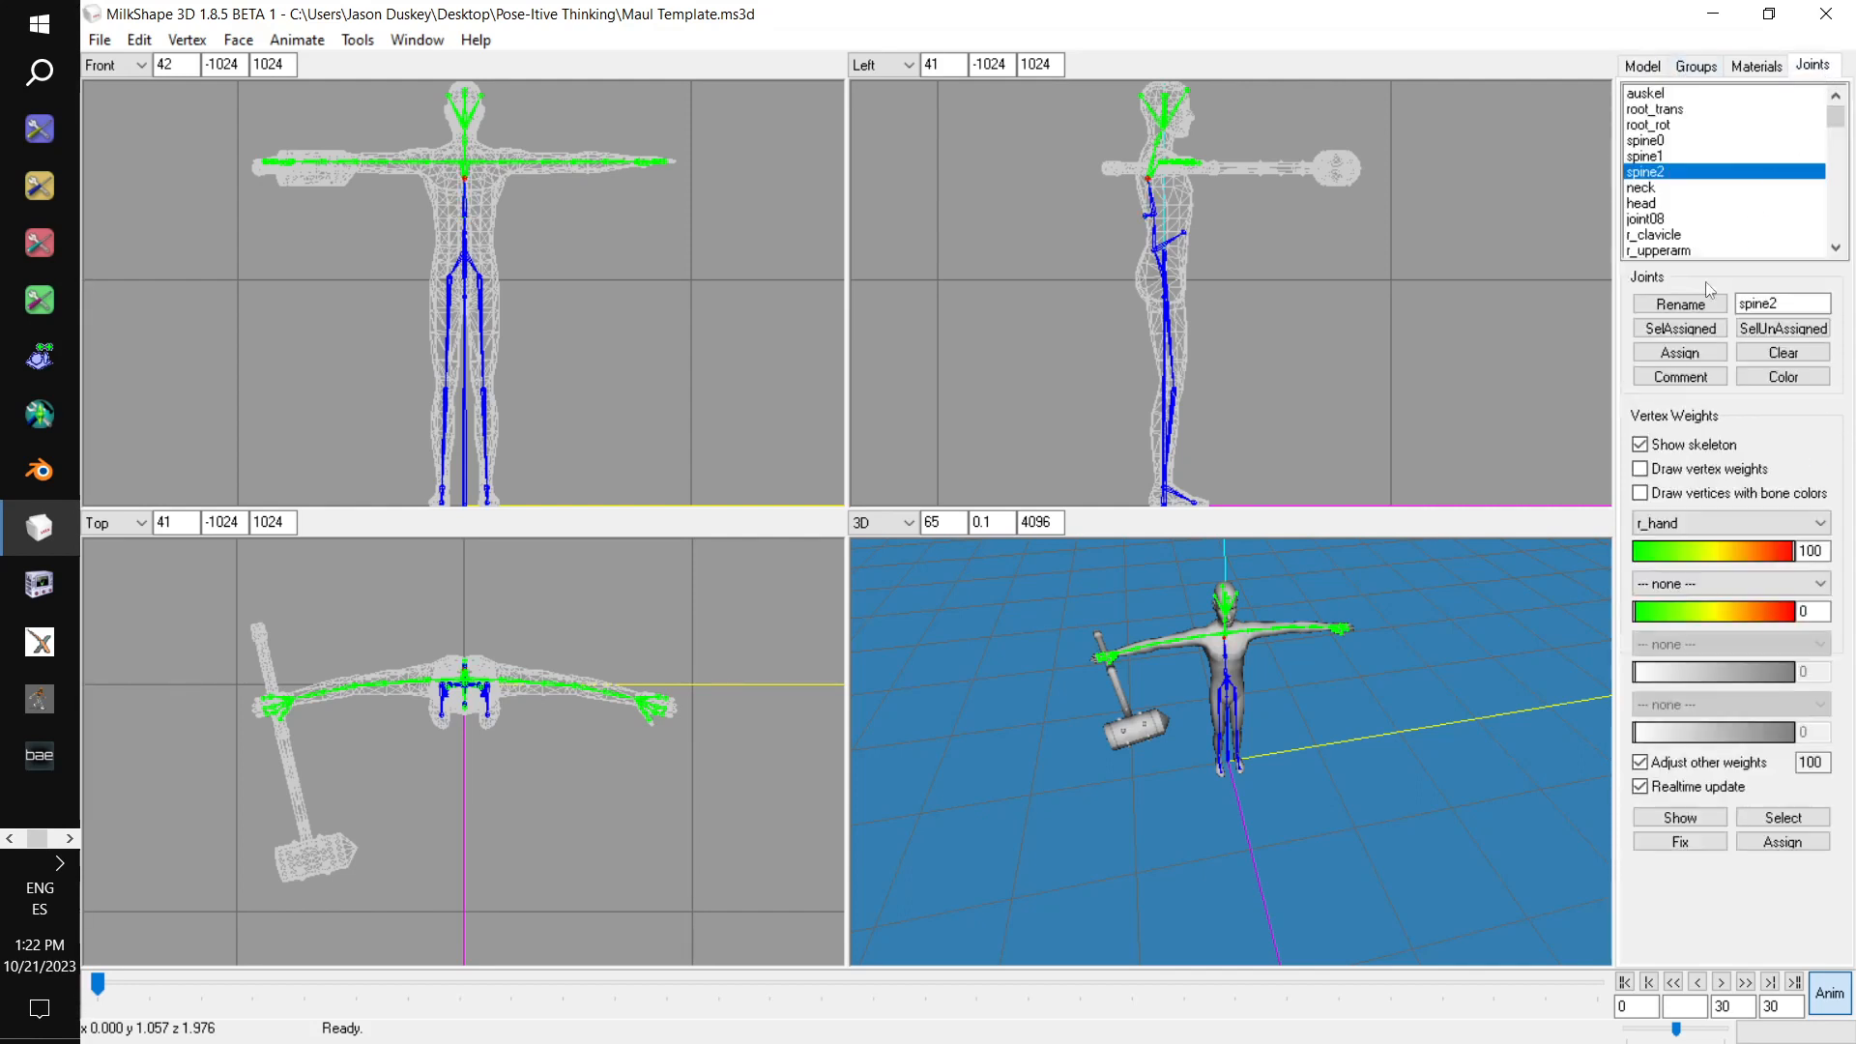
{"action": "left_click", "coordinate": [1677, 237]}
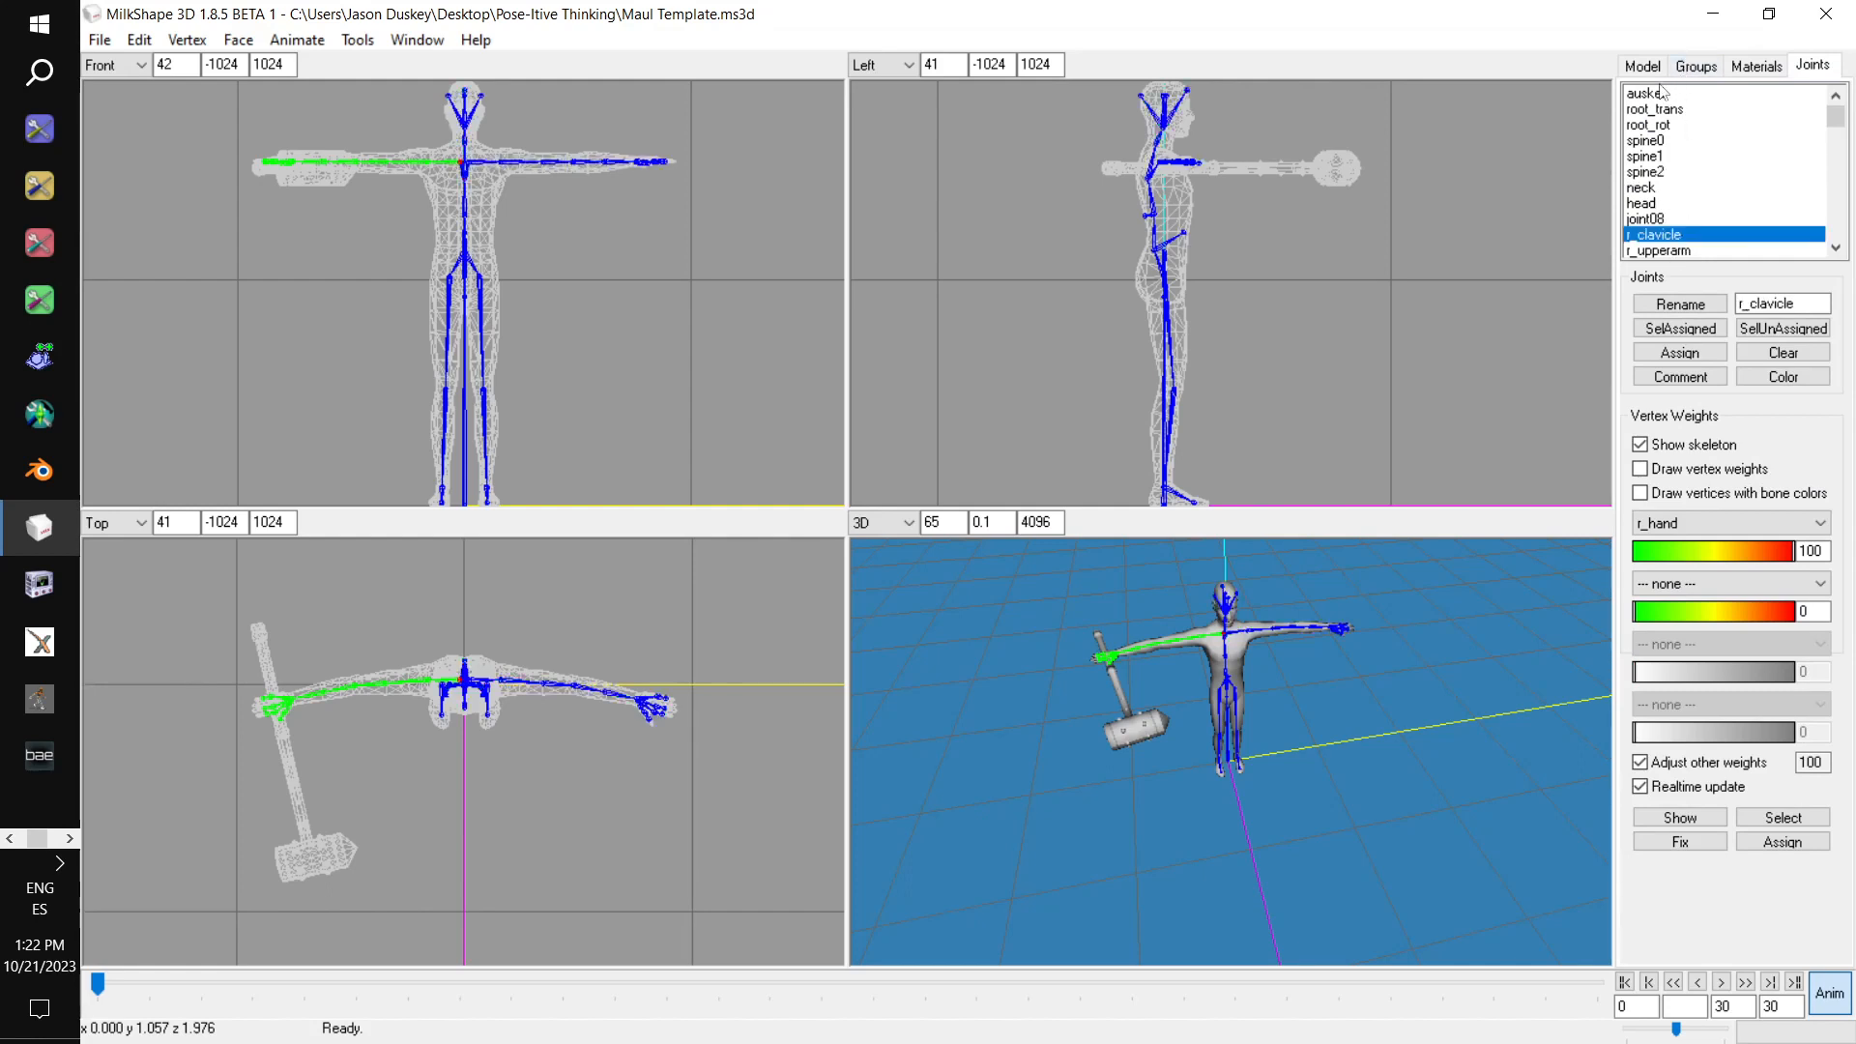
{"action": "left_click", "coordinate": [1643, 66]}
{"action": "left_click", "coordinate": [1804, 493]}
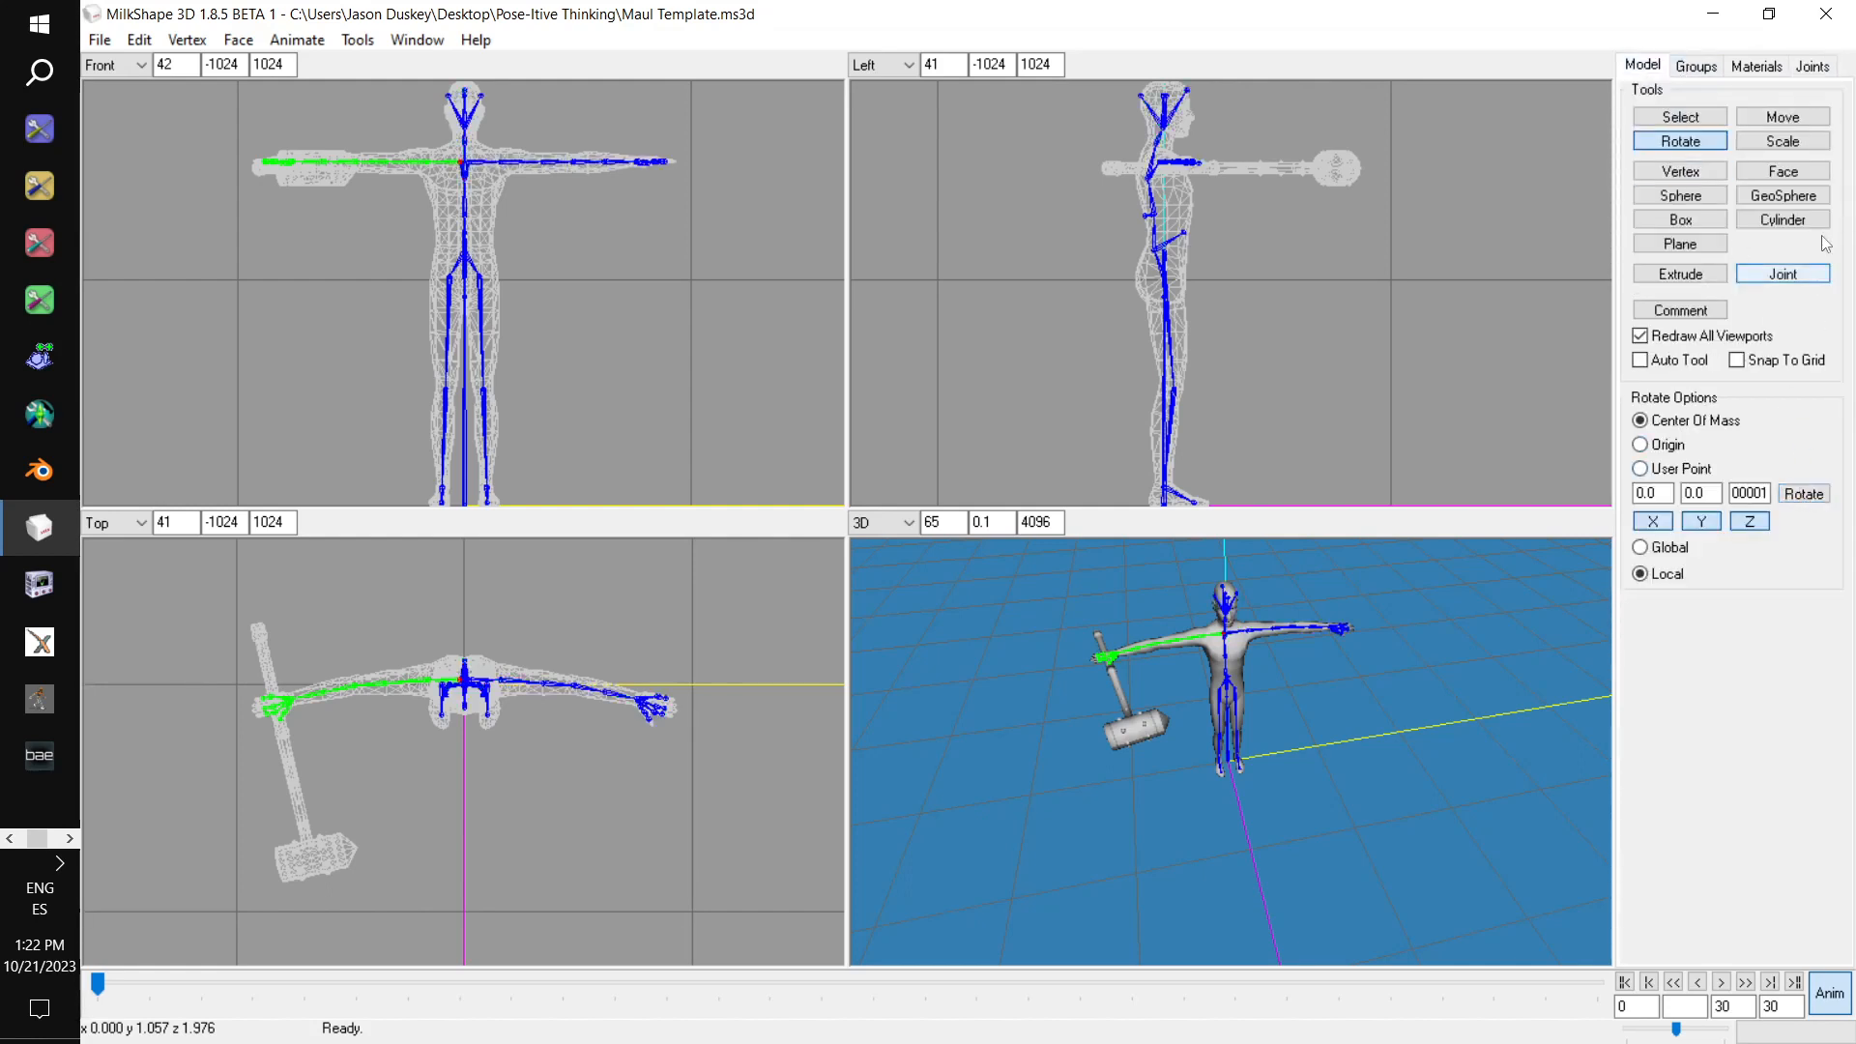
Apply the same local Z rotation to the l_clavicle joint
{"action": "left_click", "coordinate": [1814, 66]}
{"action": "scroll", "coordinate": [1766, 211], "scroll_direction": "down", "scroll_amount": 3}
{"action": "scroll", "coordinate": [1766, 211], "scroll_direction": "down", "scroll_amount": 1}
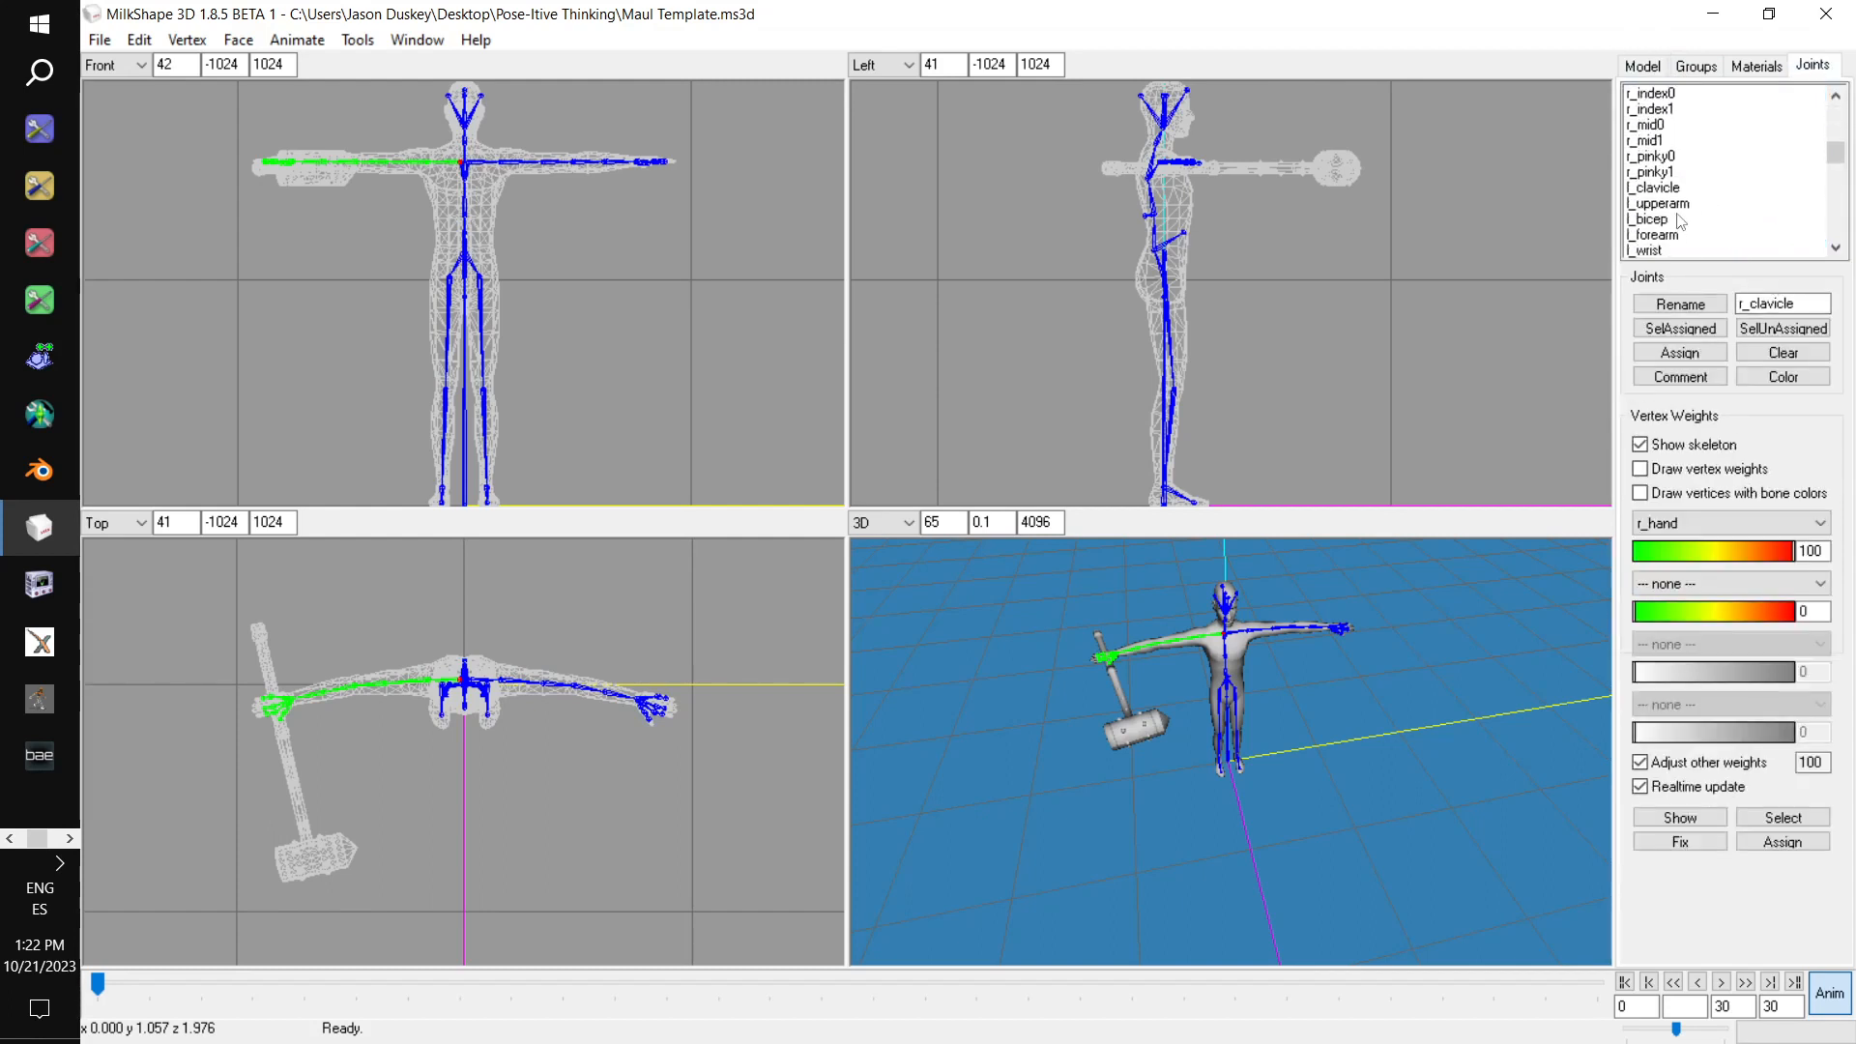
{"action": "left_click", "coordinate": [1655, 188]}
{"action": "left_click", "coordinate": [1643, 66]}
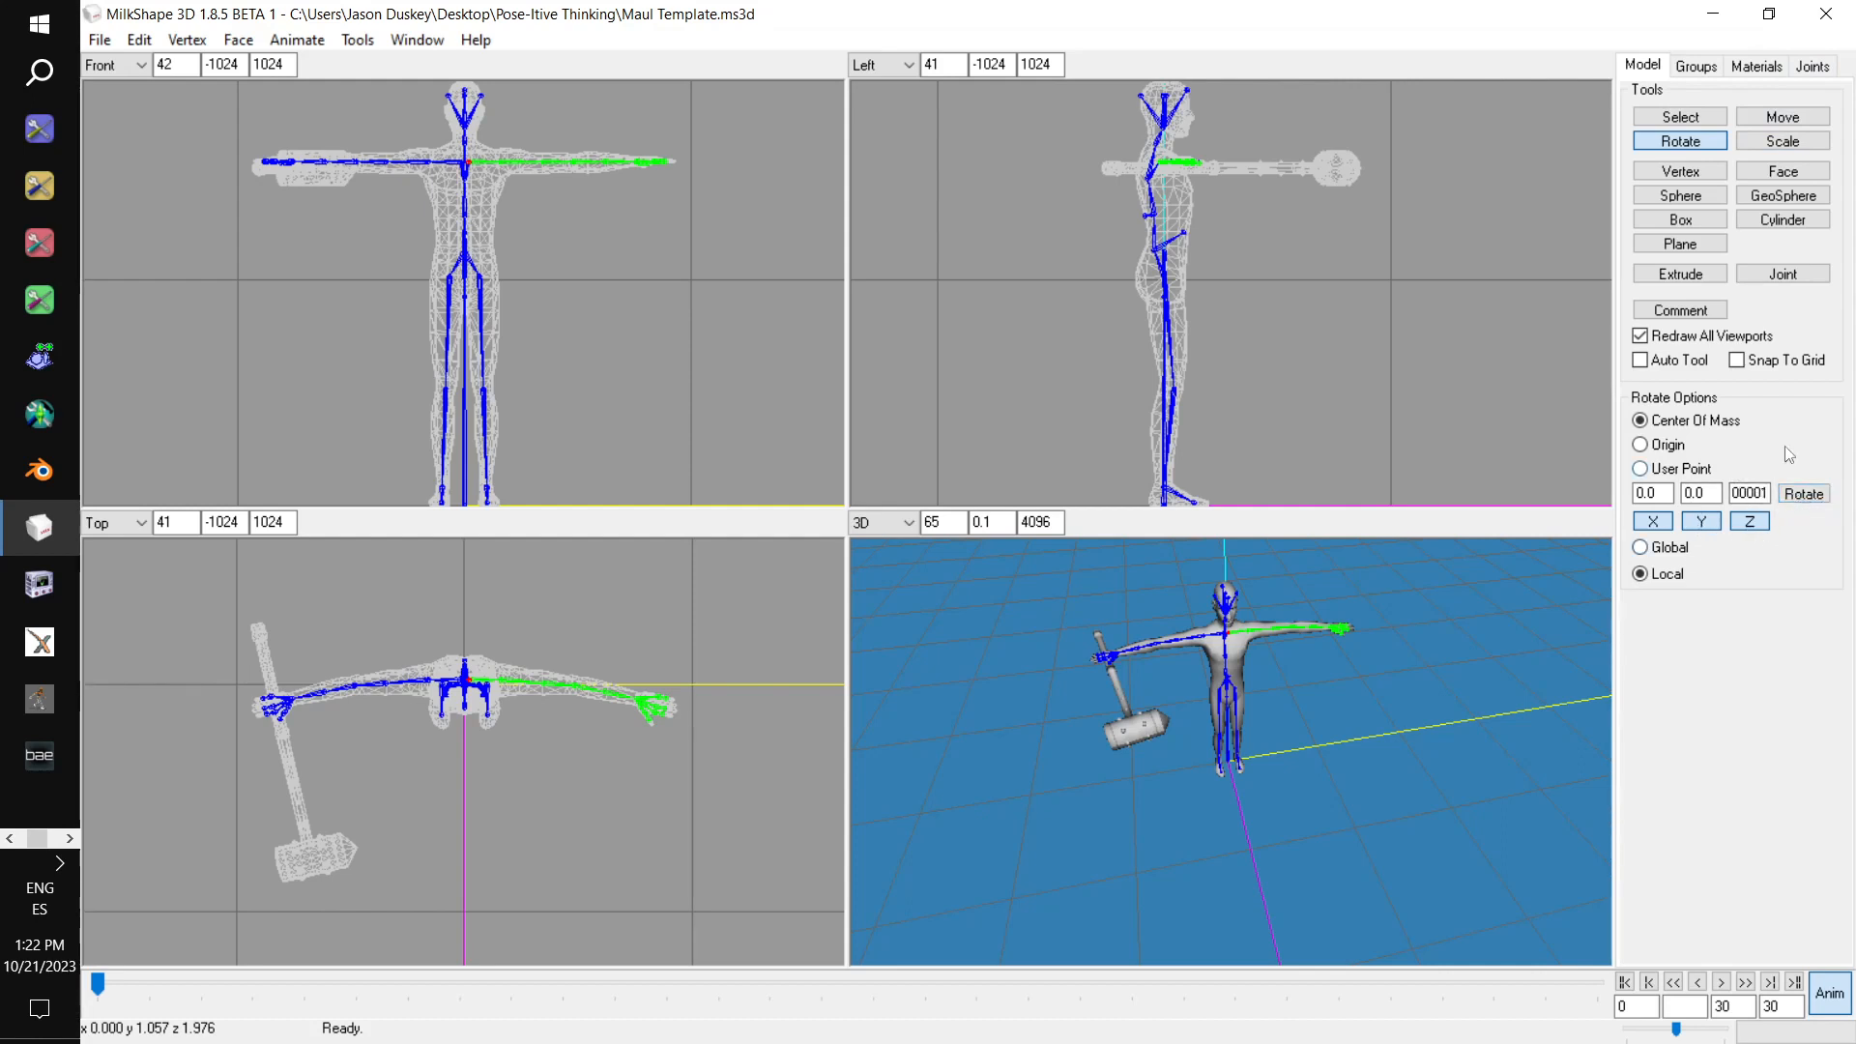
Rotate the r_upperarm joint freehand in the Front and Top views so the right arm hangs beside the body, slightly outward and forward
{"action": "left_click", "coordinate": [1812, 67]}
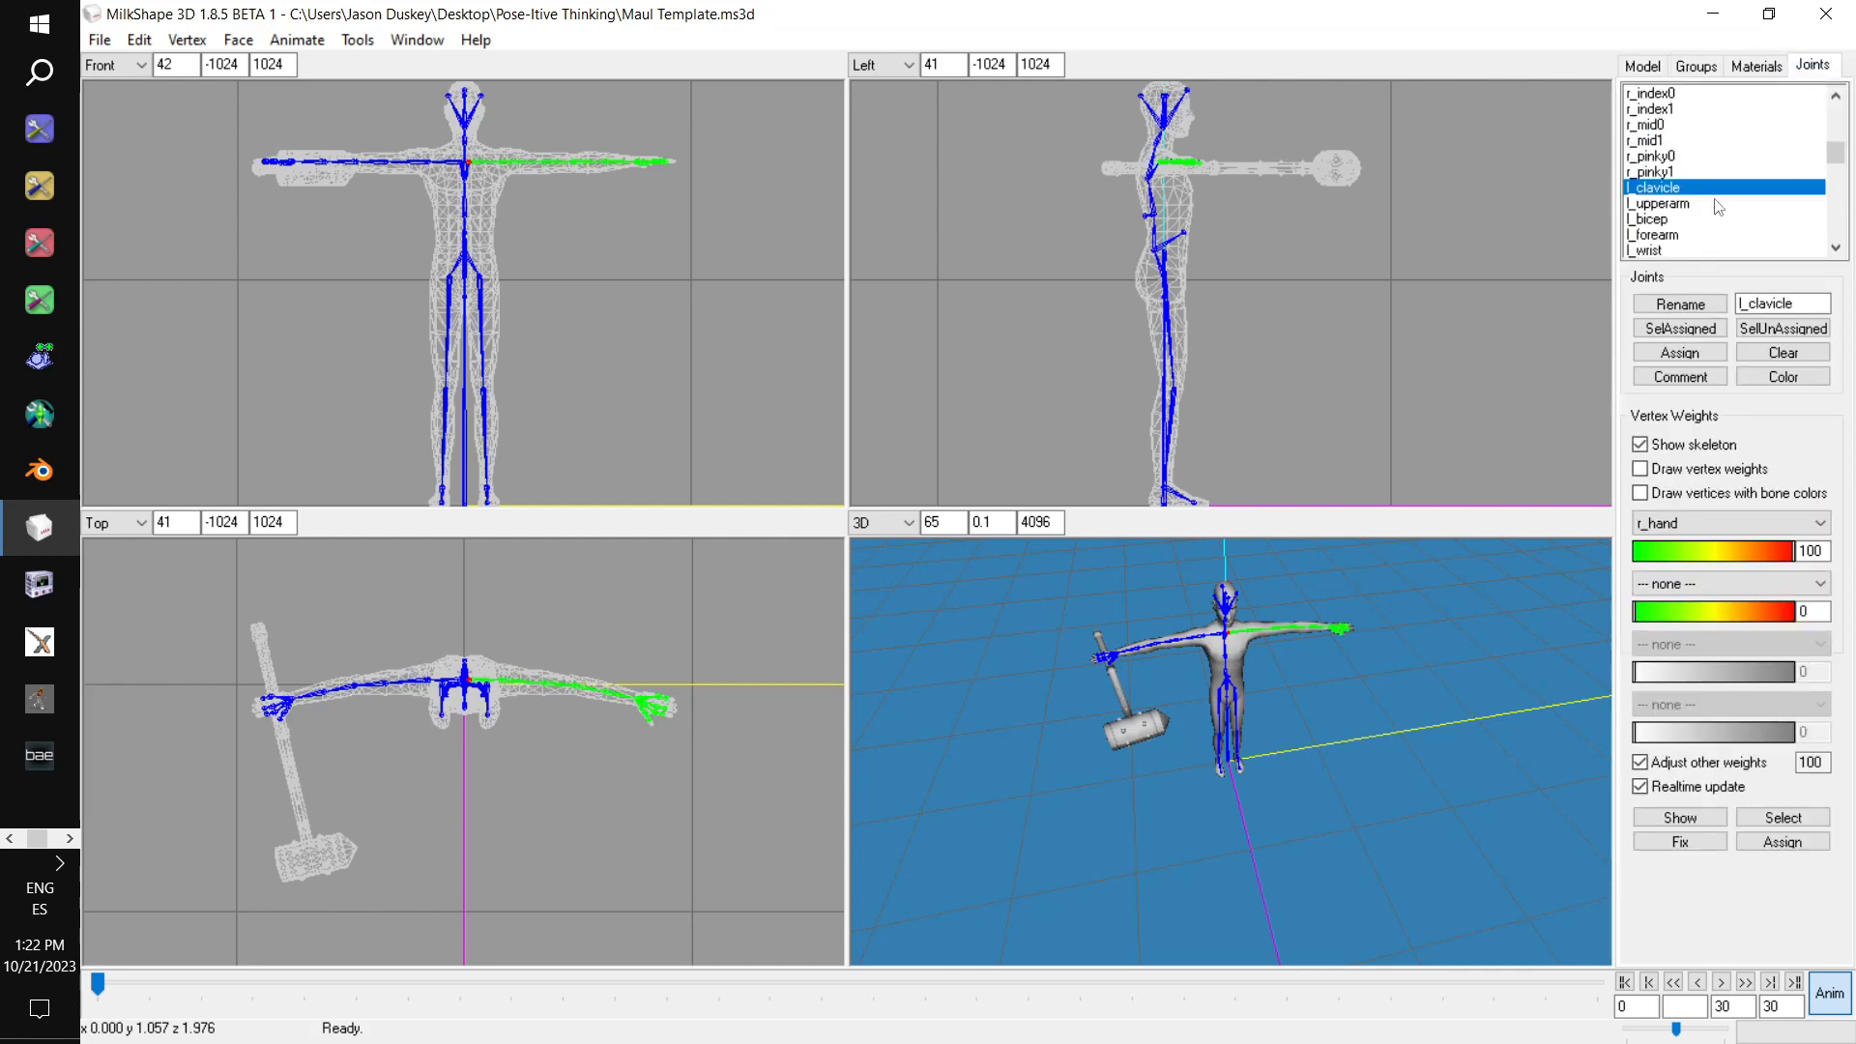
{"action": "left_click", "coordinate": [1678, 205]}
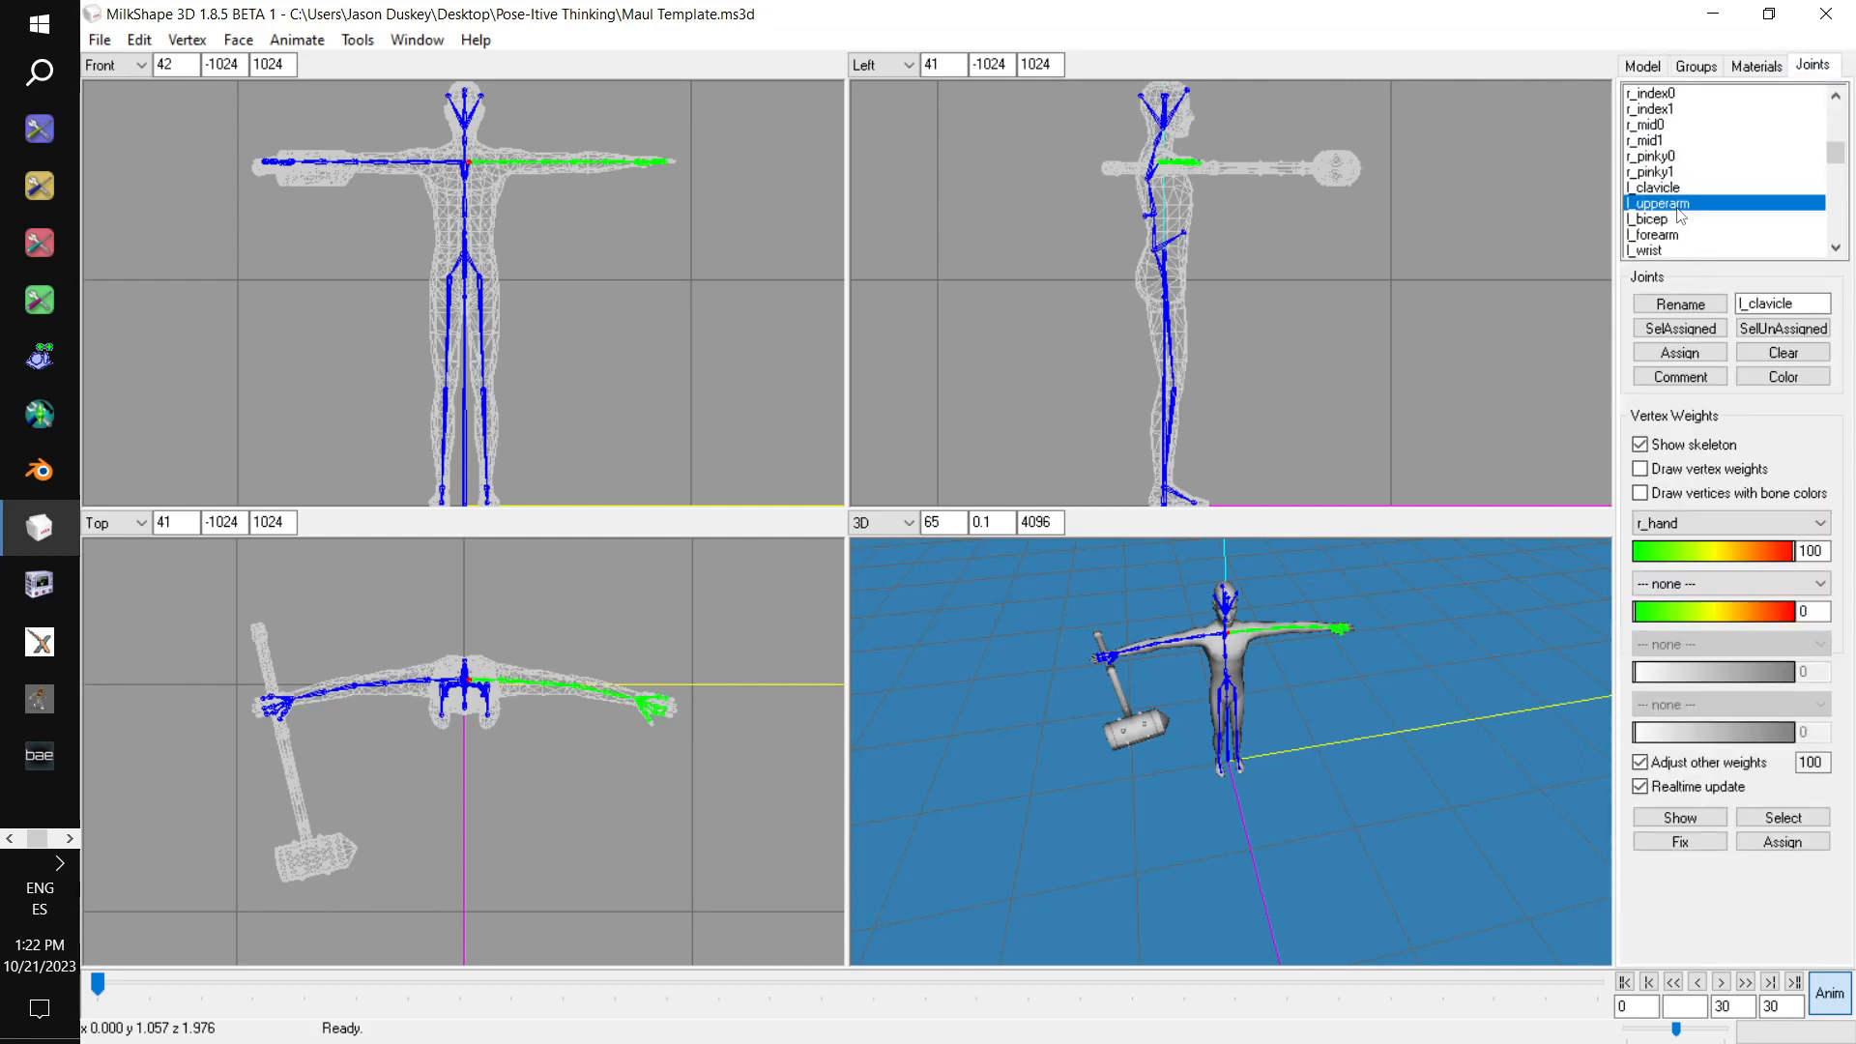
{"action": "scroll", "coordinate": [1731, 186], "scroll_direction": "up", "scroll_amount": 5}
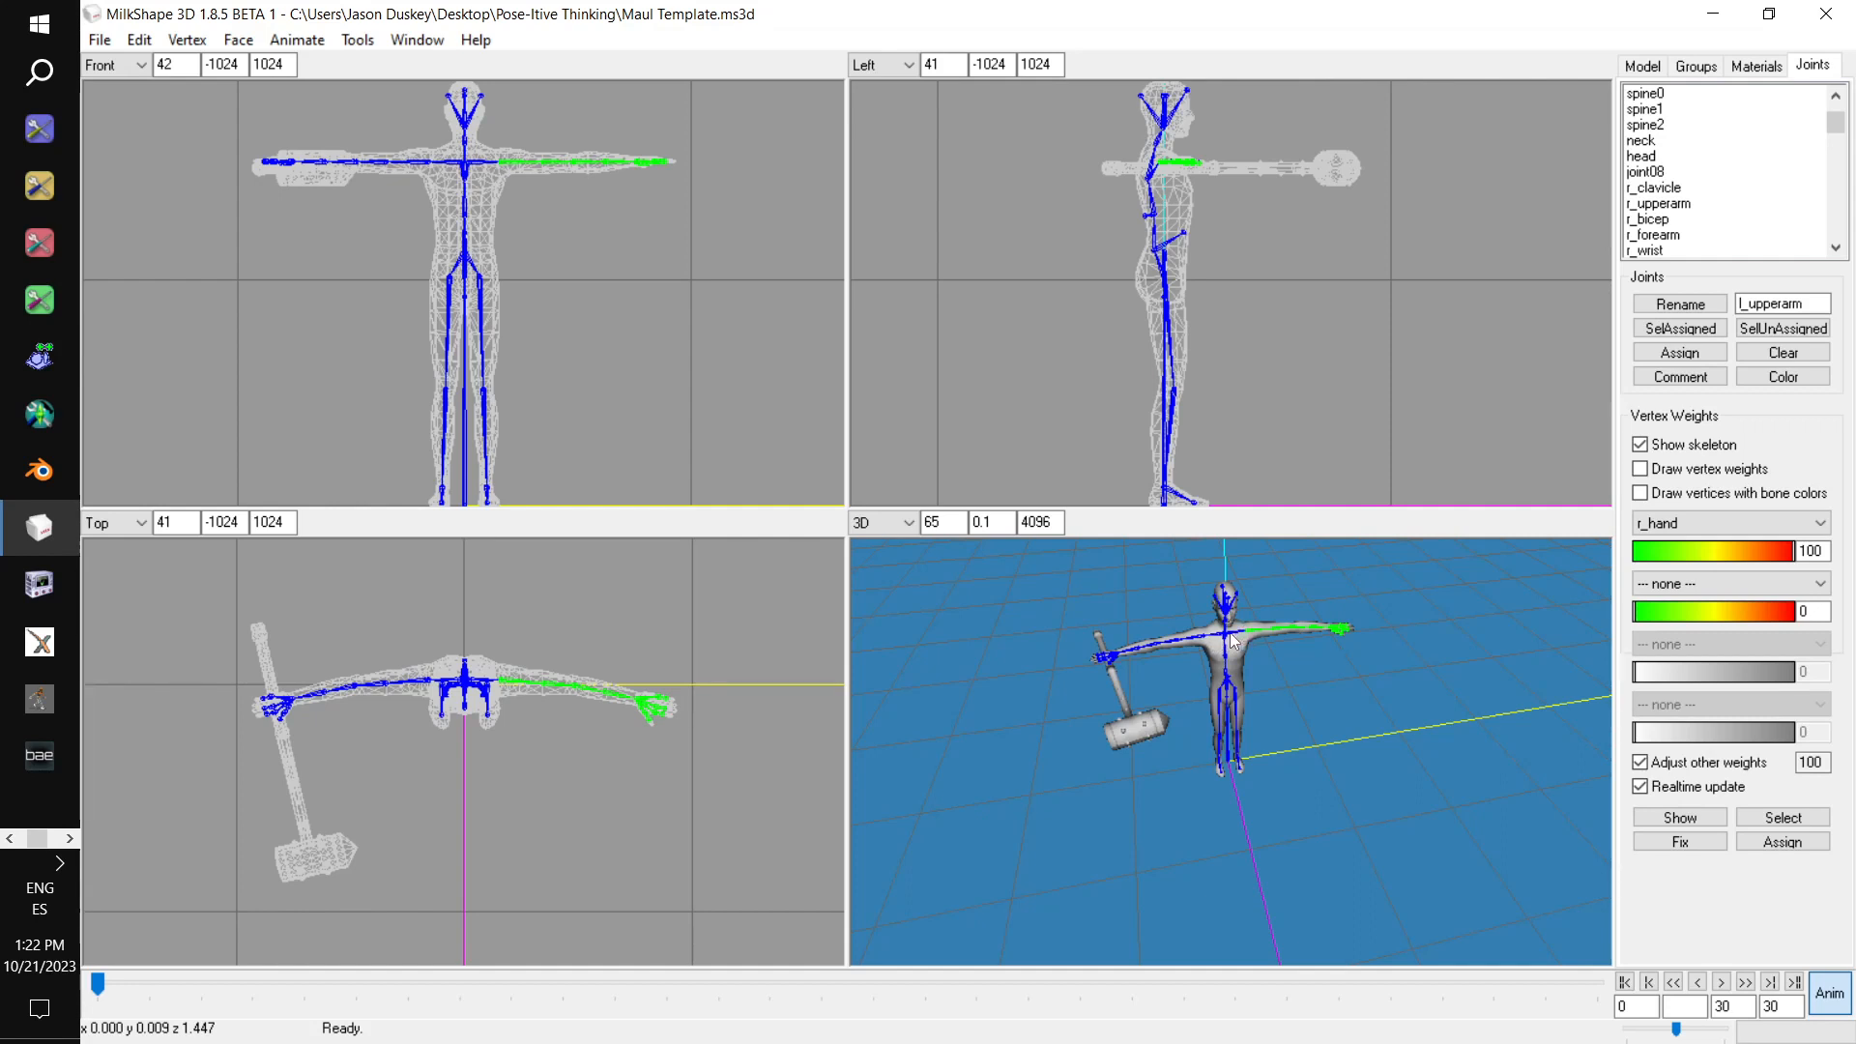
{"action": "left_click", "coordinate": [1663, 203]}
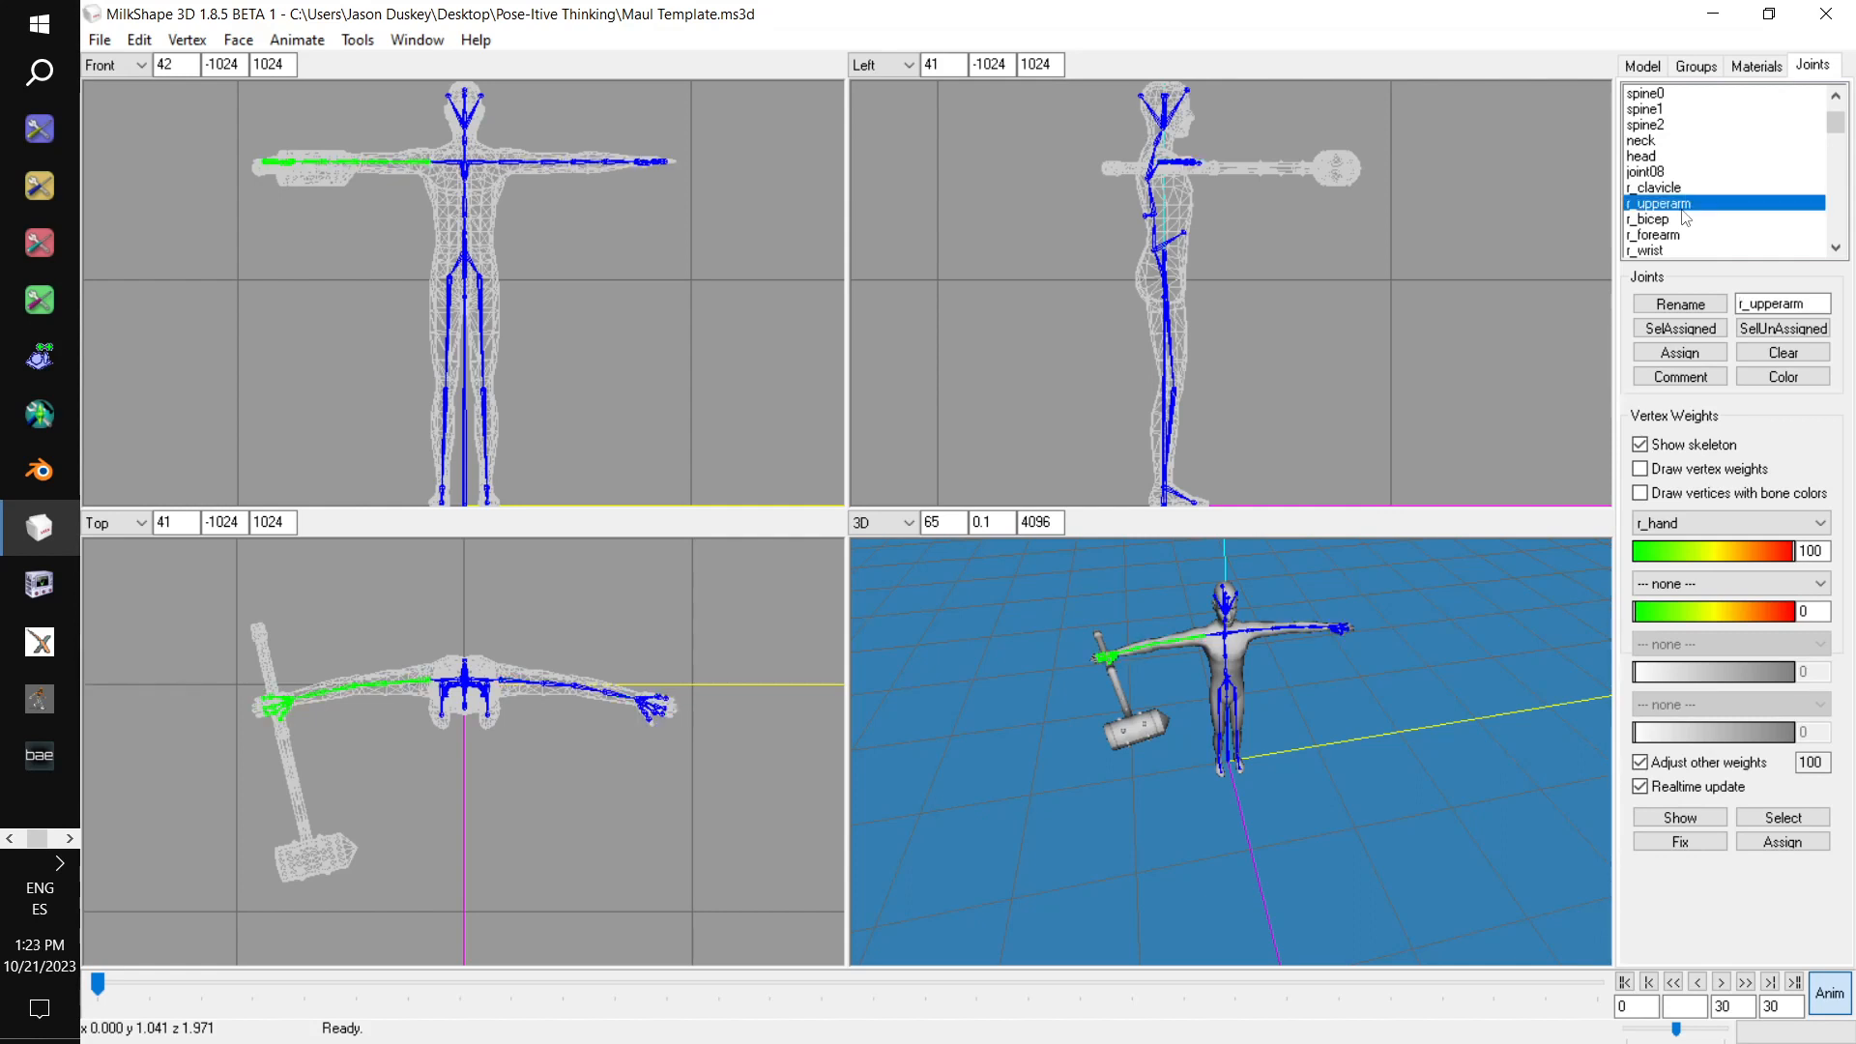
{"action": "left_click", "coordinate": [1644, 68]}
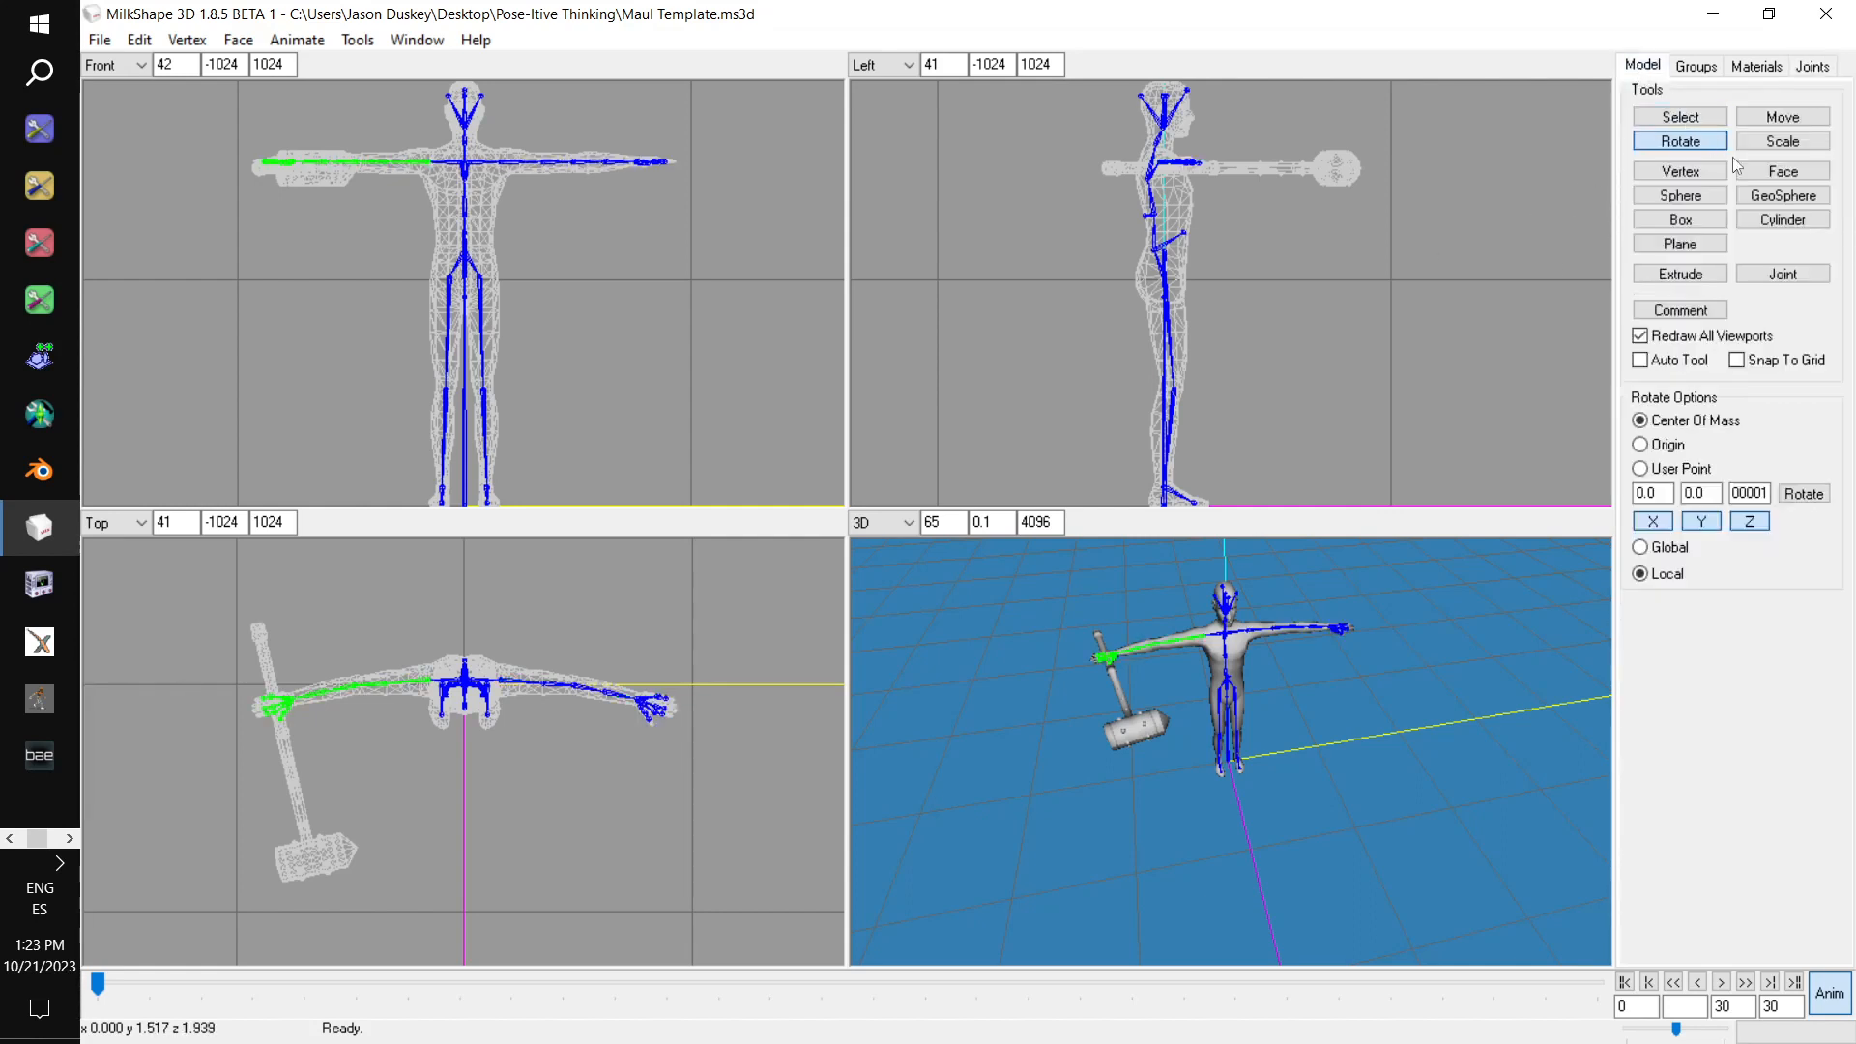
{"action": "left_click_drag", "start_coordinate": [640, 362], "coordinate": [636, 270]}
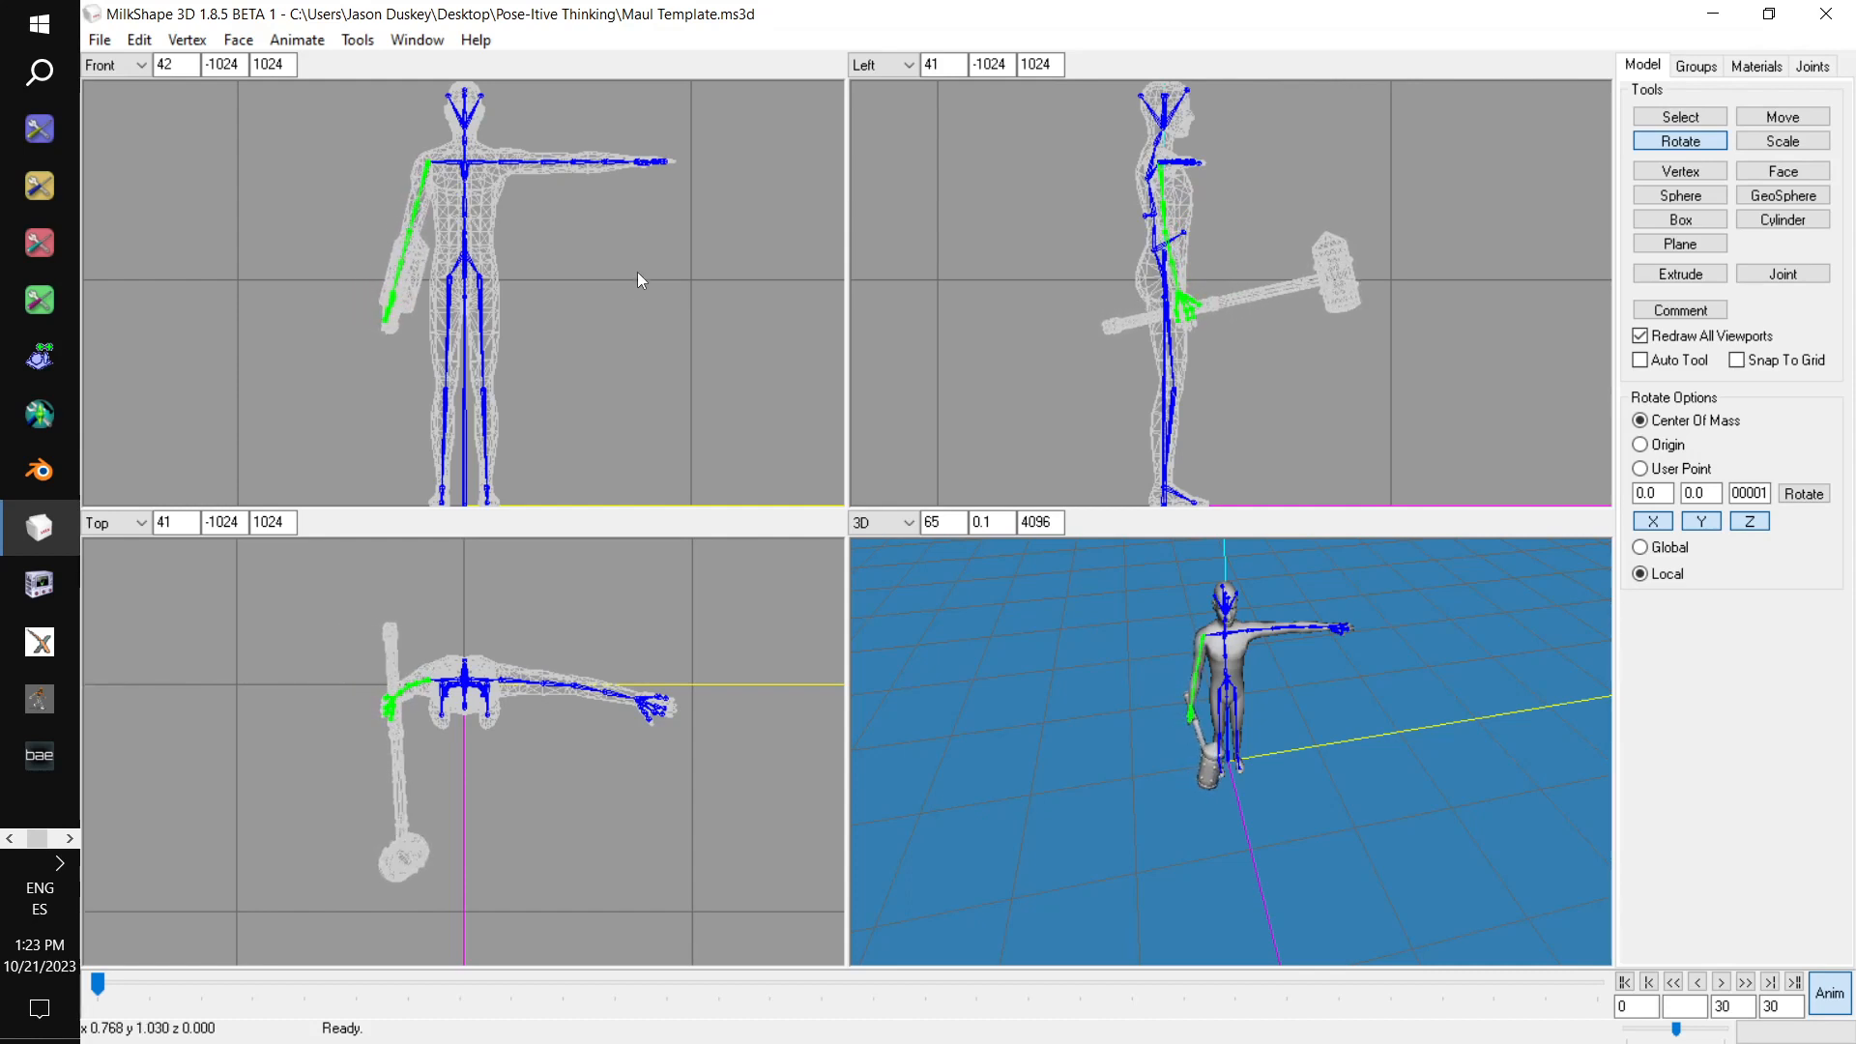
{"action": "left_click_drag", "start_coordinate": [658, 584], "coordinate": [654, 555]}
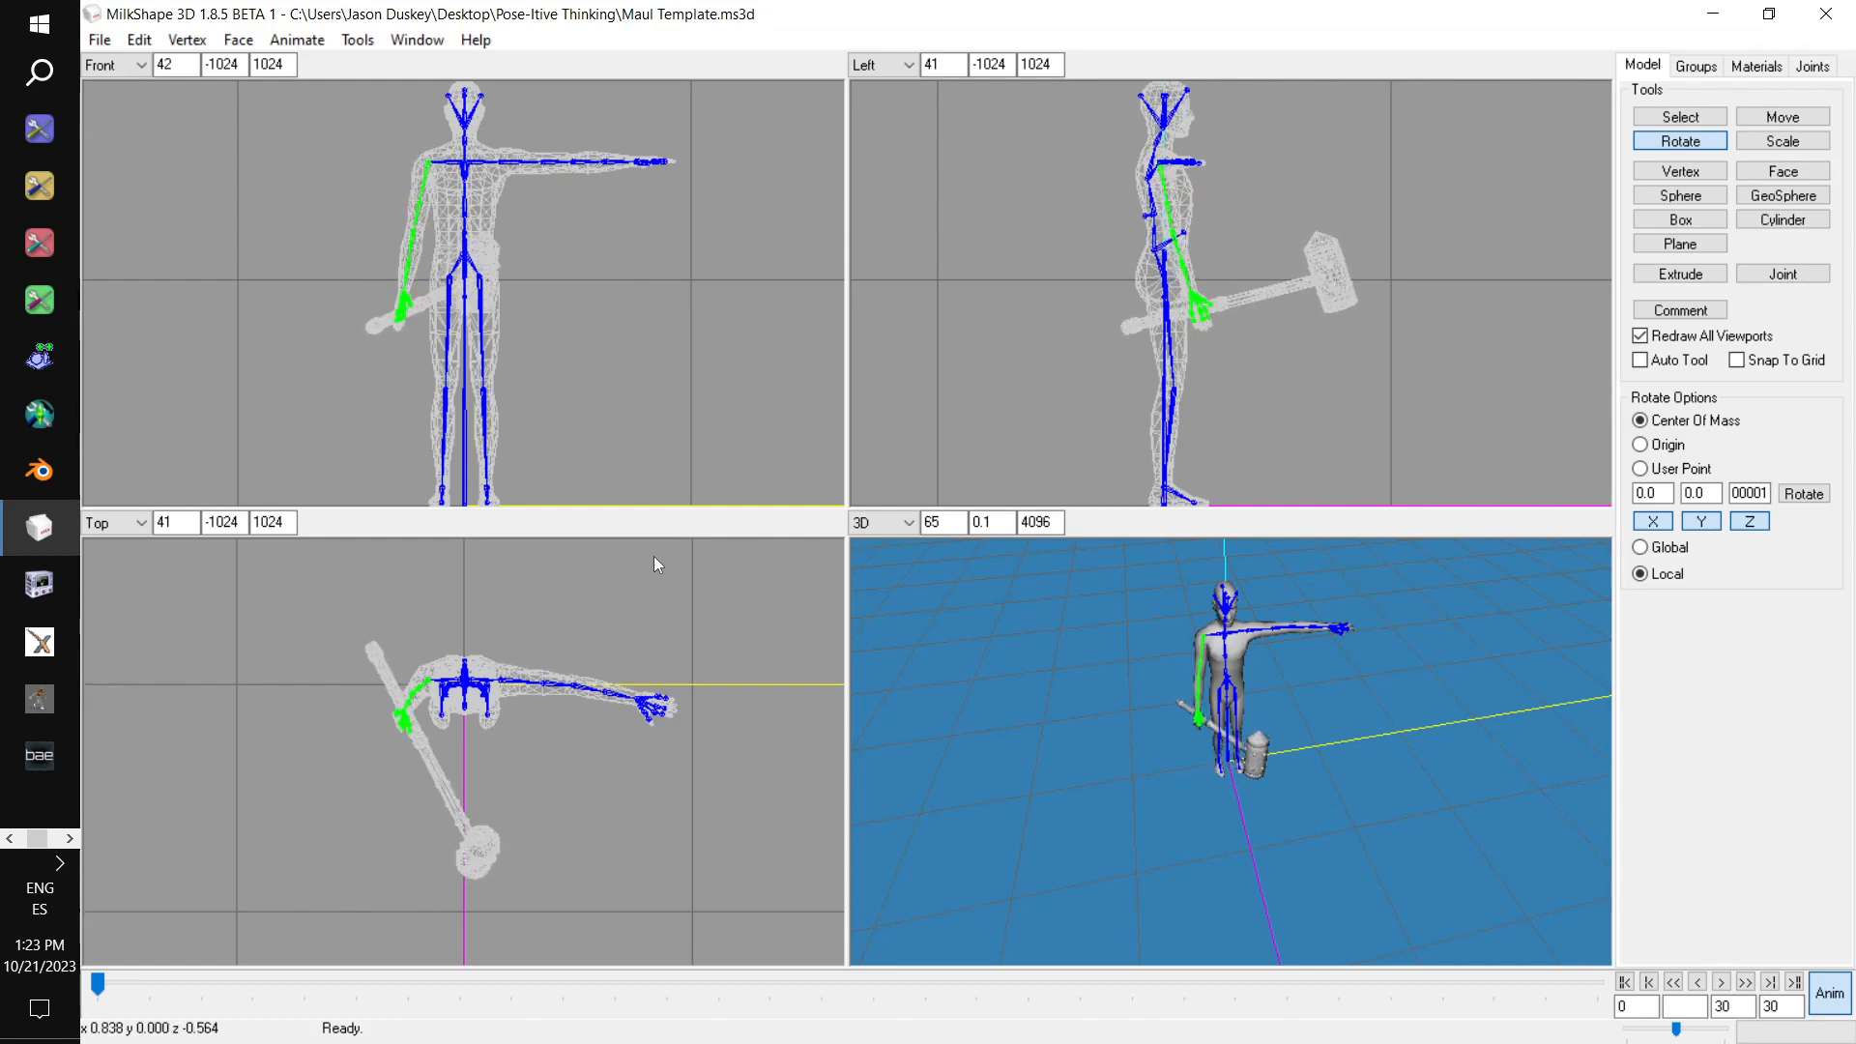
{"action": "left_click_drag", "start_coordinate": [652, 335], "coordinate": [647, 345]}
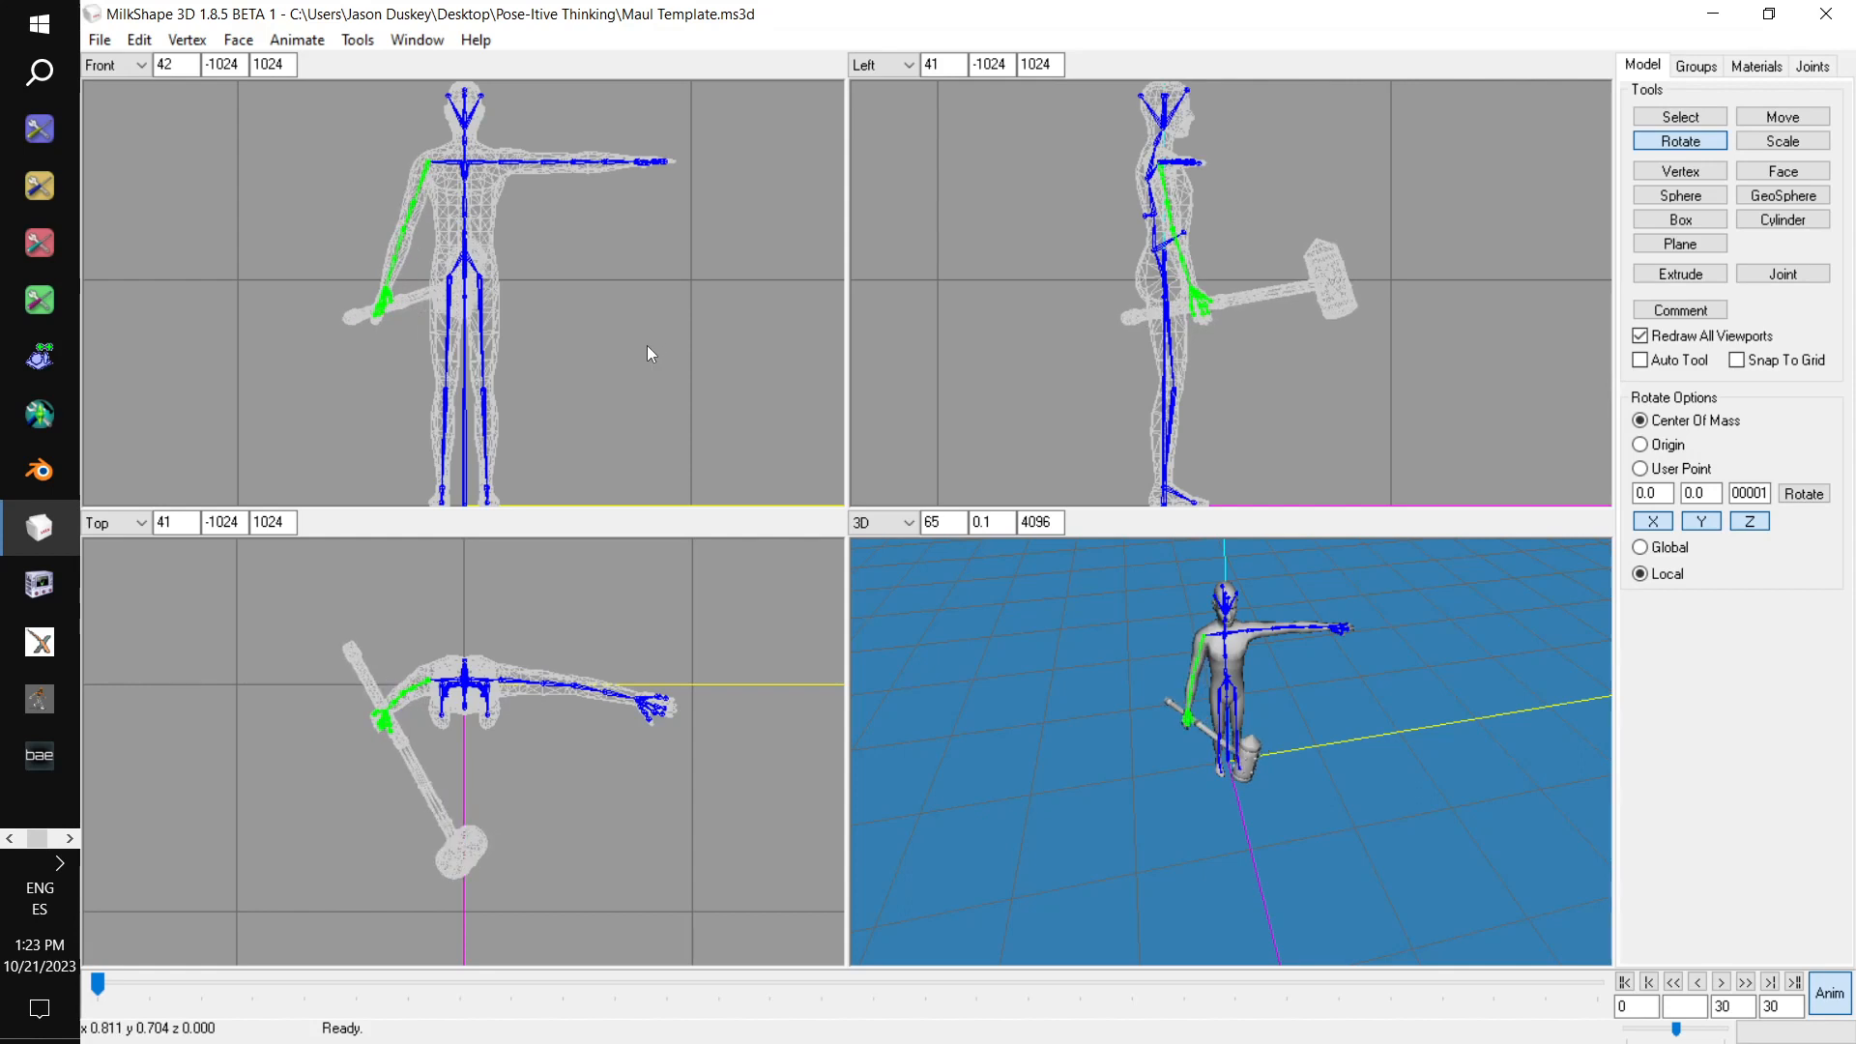
Rotate the r_forearm joint freehand in the Top view, bending the elbow so the forearm points forward and the maul stands upright
{"action": "left_click", "coordinate": [1814, 67]}
{"action": "left_click", "coordinate": [1684, 236]}
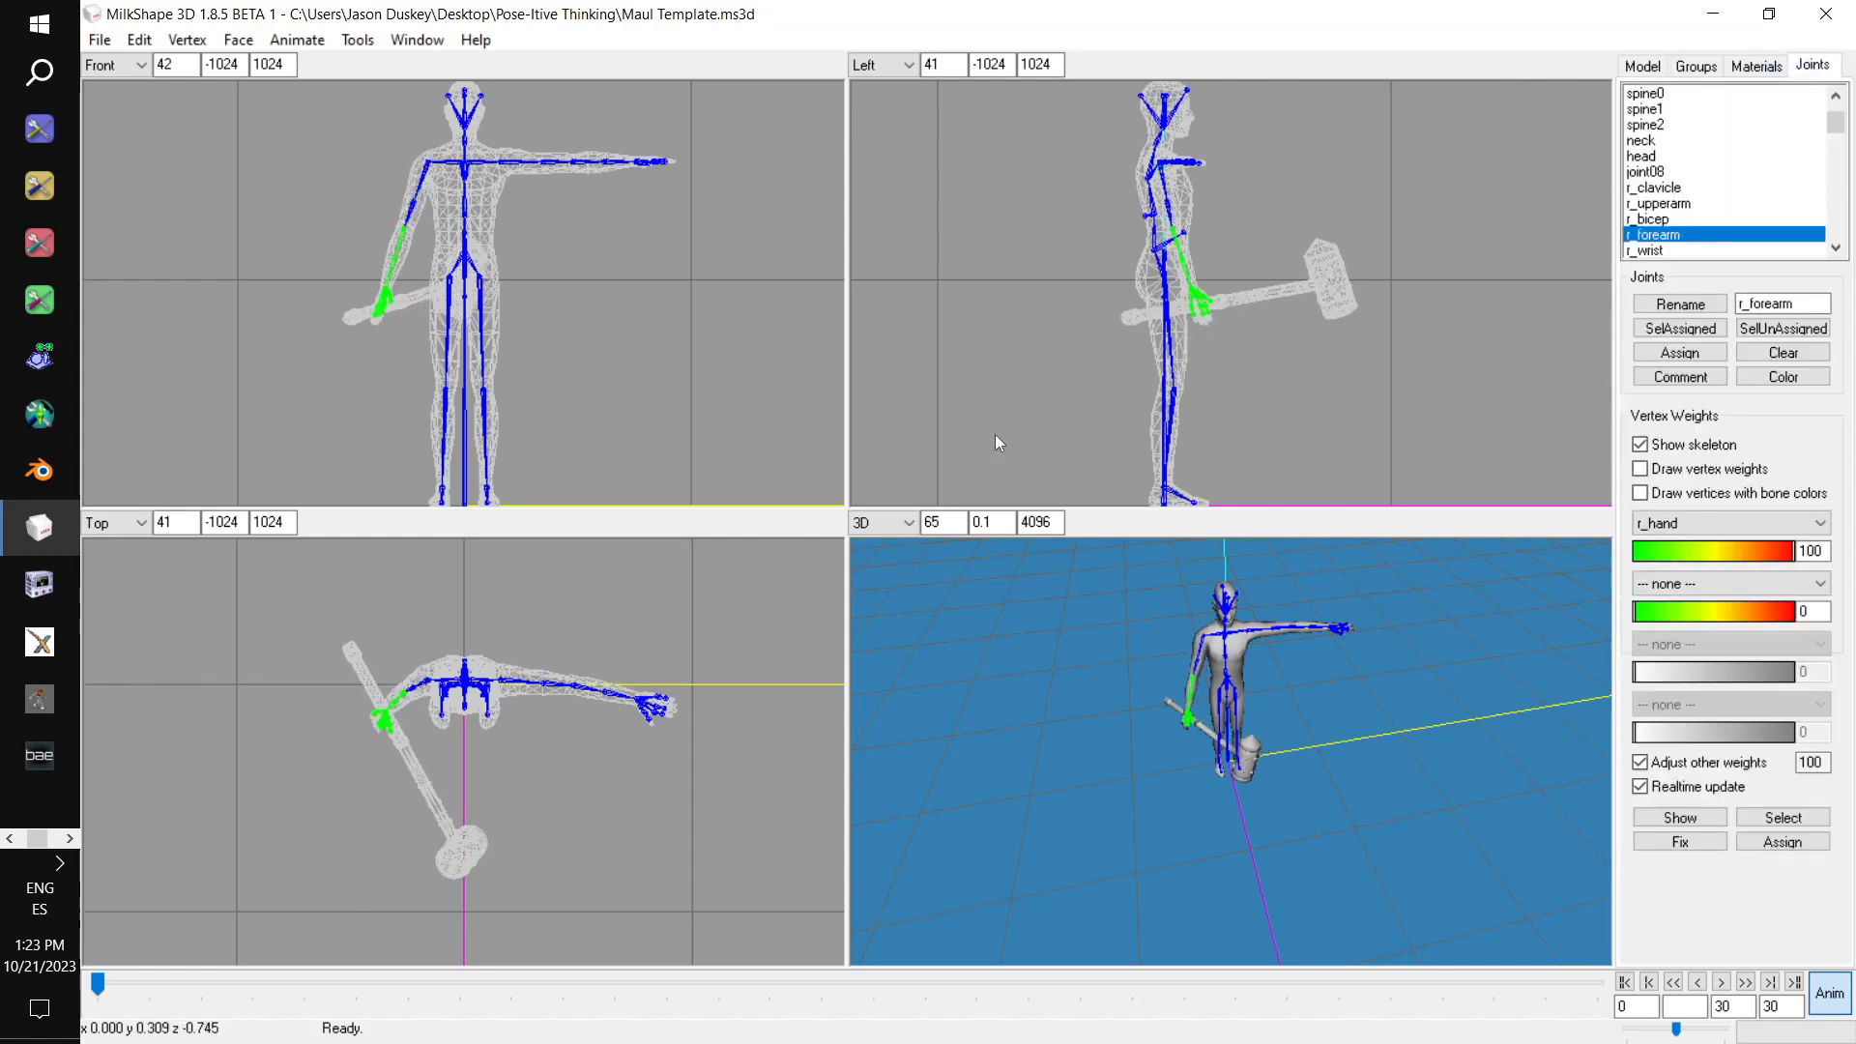
{"action": "left_click_drag", "start_coordinate": [661, 803], "coordinate": [657, 712]}
Rotate the r_upperarm joint in the Left view to raise the right arm forward, and adjust the r_forearm joint slightly in the Top and Front views
{"action": "left_click", "coordinate": [1663, 204]}
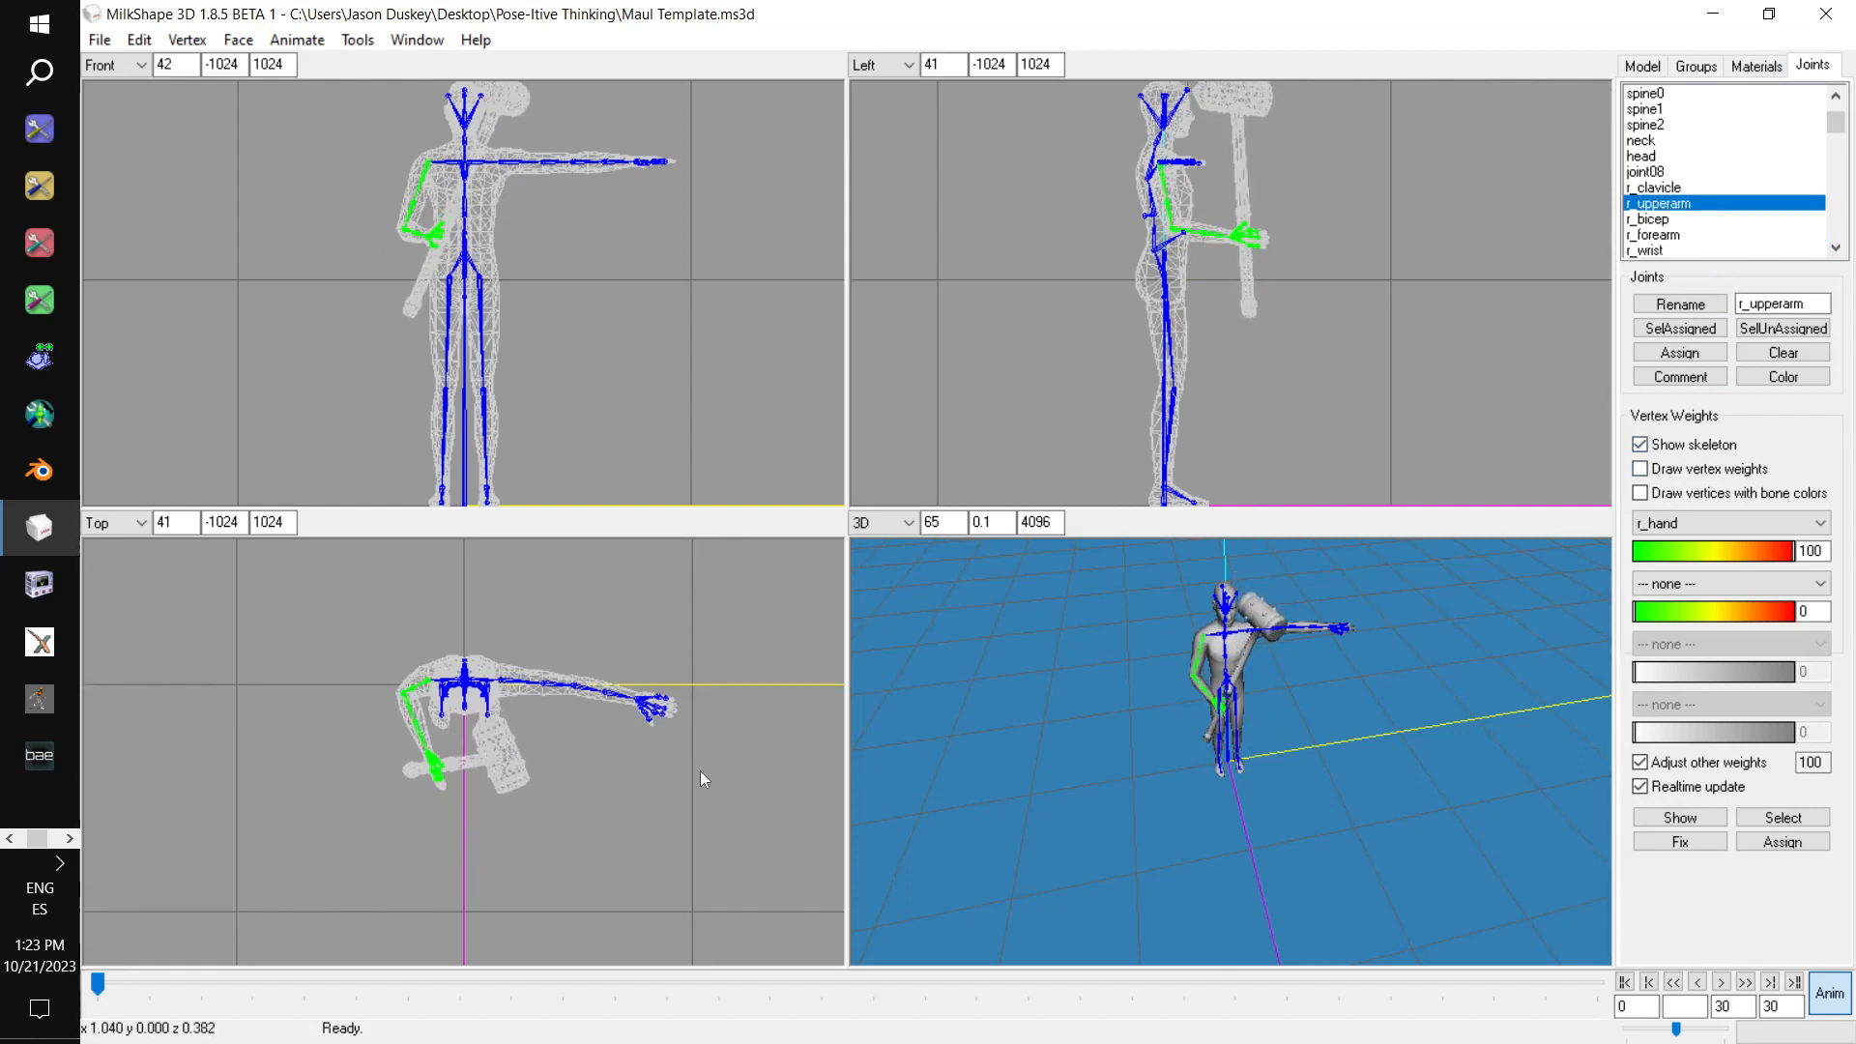
{"action": "left_click_drag", "start_coordinate": [1215, 371], "coordinate": [1268, 322]}
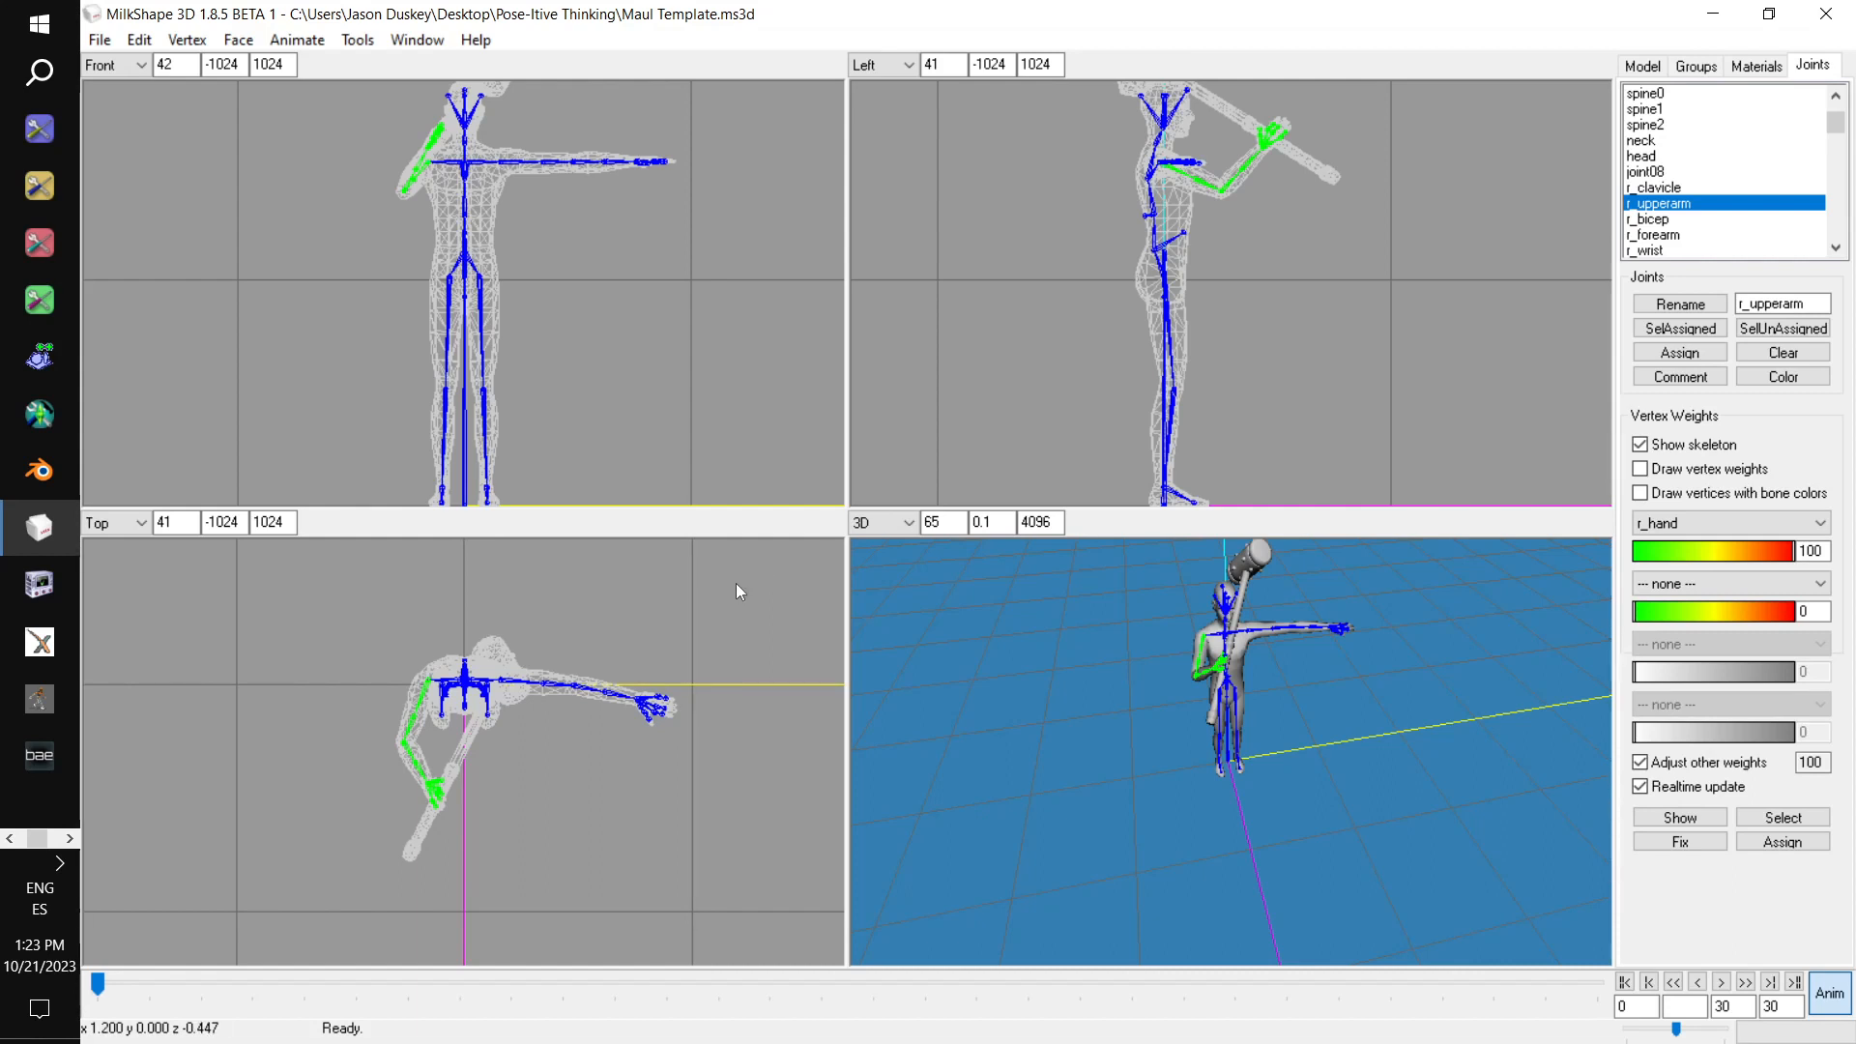
{"action": "left_click", "coordinate": [1652, 235]}
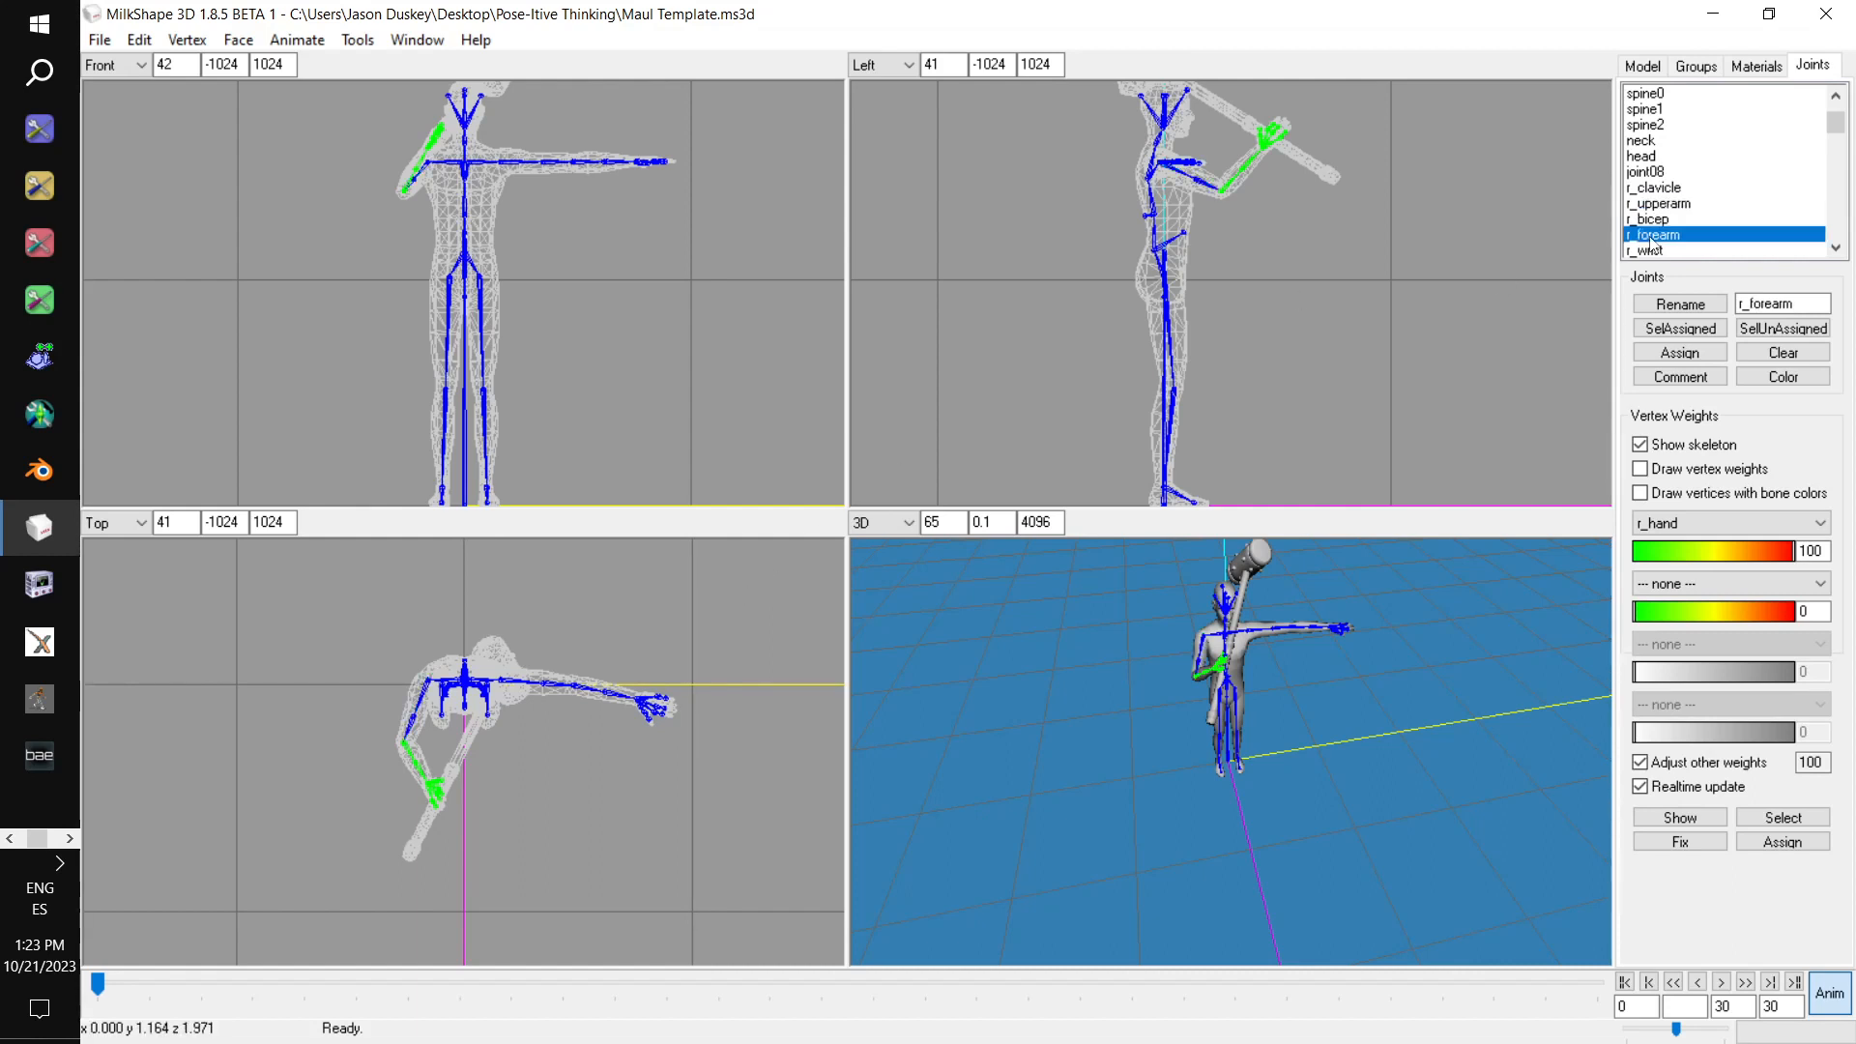
{"action": "left_click_drag", "start_coordinate": [770, 729], "coordinate": [768, 727]}
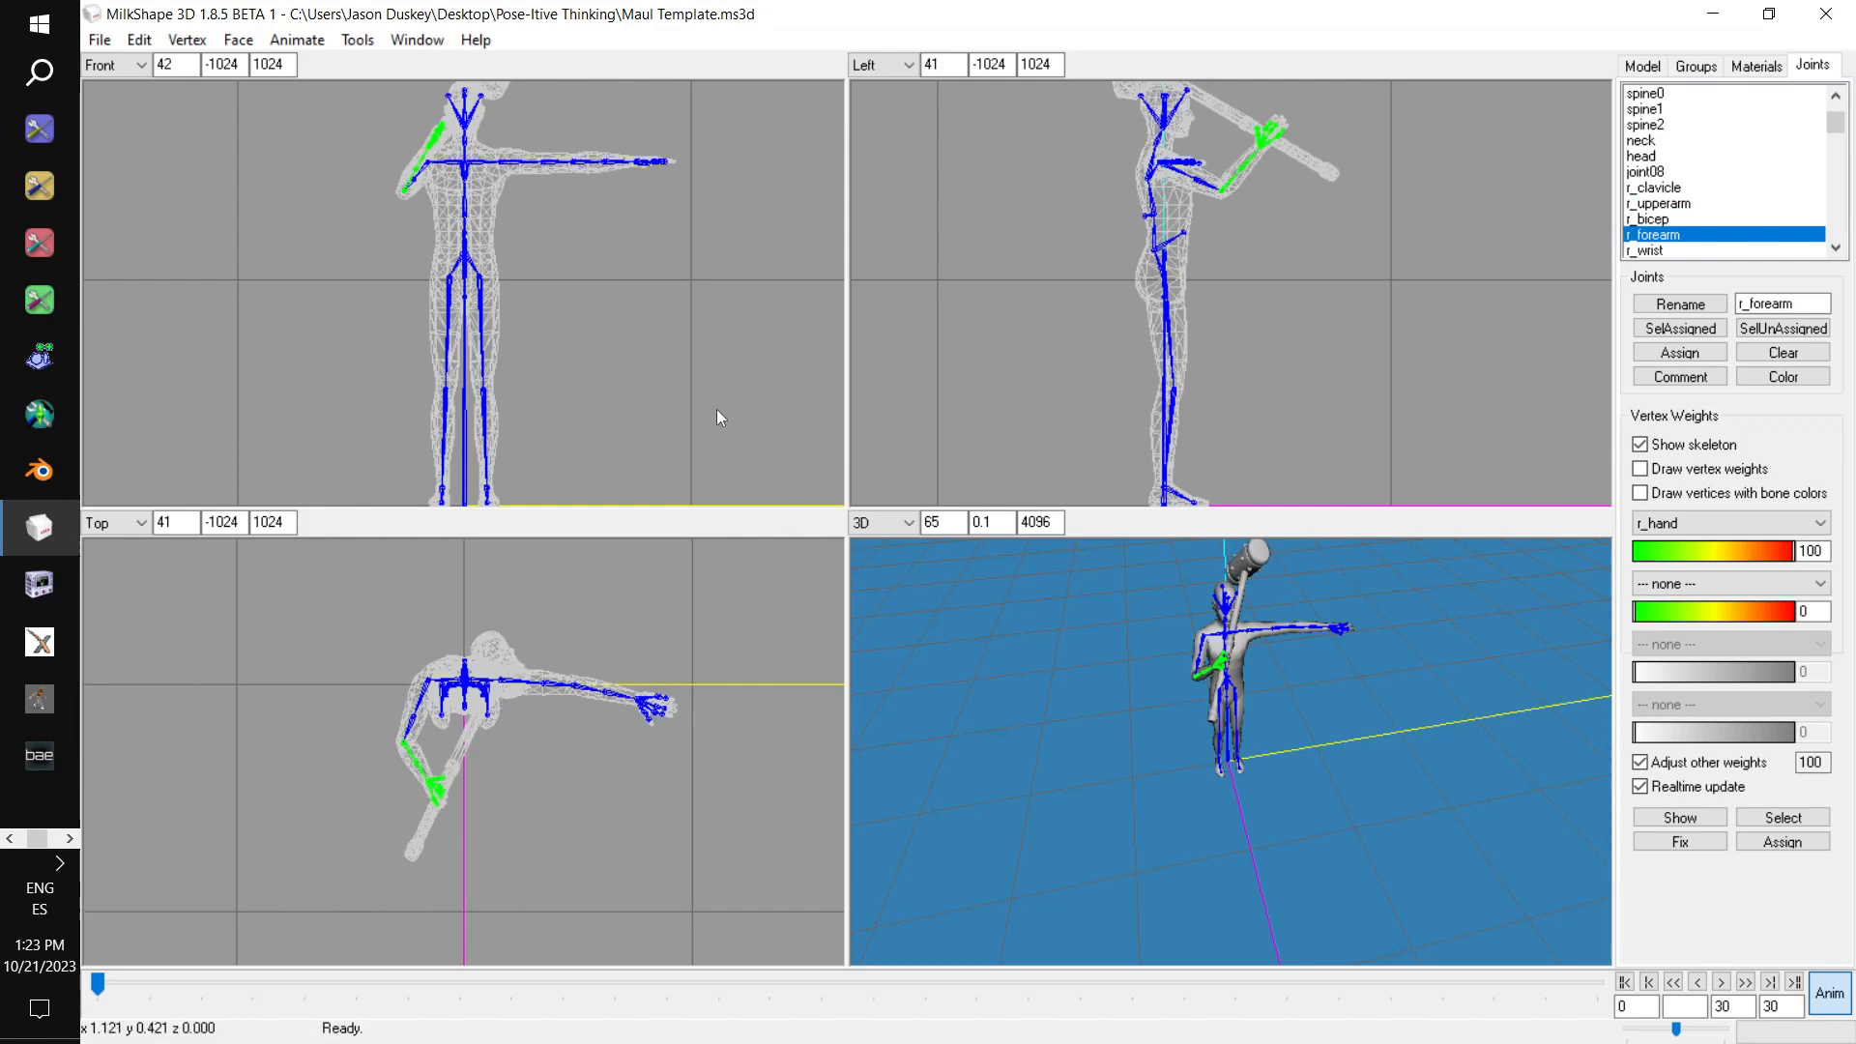
{"action": "left_click_drag", "start_coordinate": [713, 406], "coordinate": [714, 394]}
{"action": "left_click_drag", "start_coordinate": [1273, 616], "coordinate": [1317, 607]}
Rotate the r_hand joint freehand in the Front and Left views so the maul head tilts outward past the right shoulder
{"action": "scroll", "coordinate": [1693, 233], "scroll_direction": "down", "scroll_amount": 1}
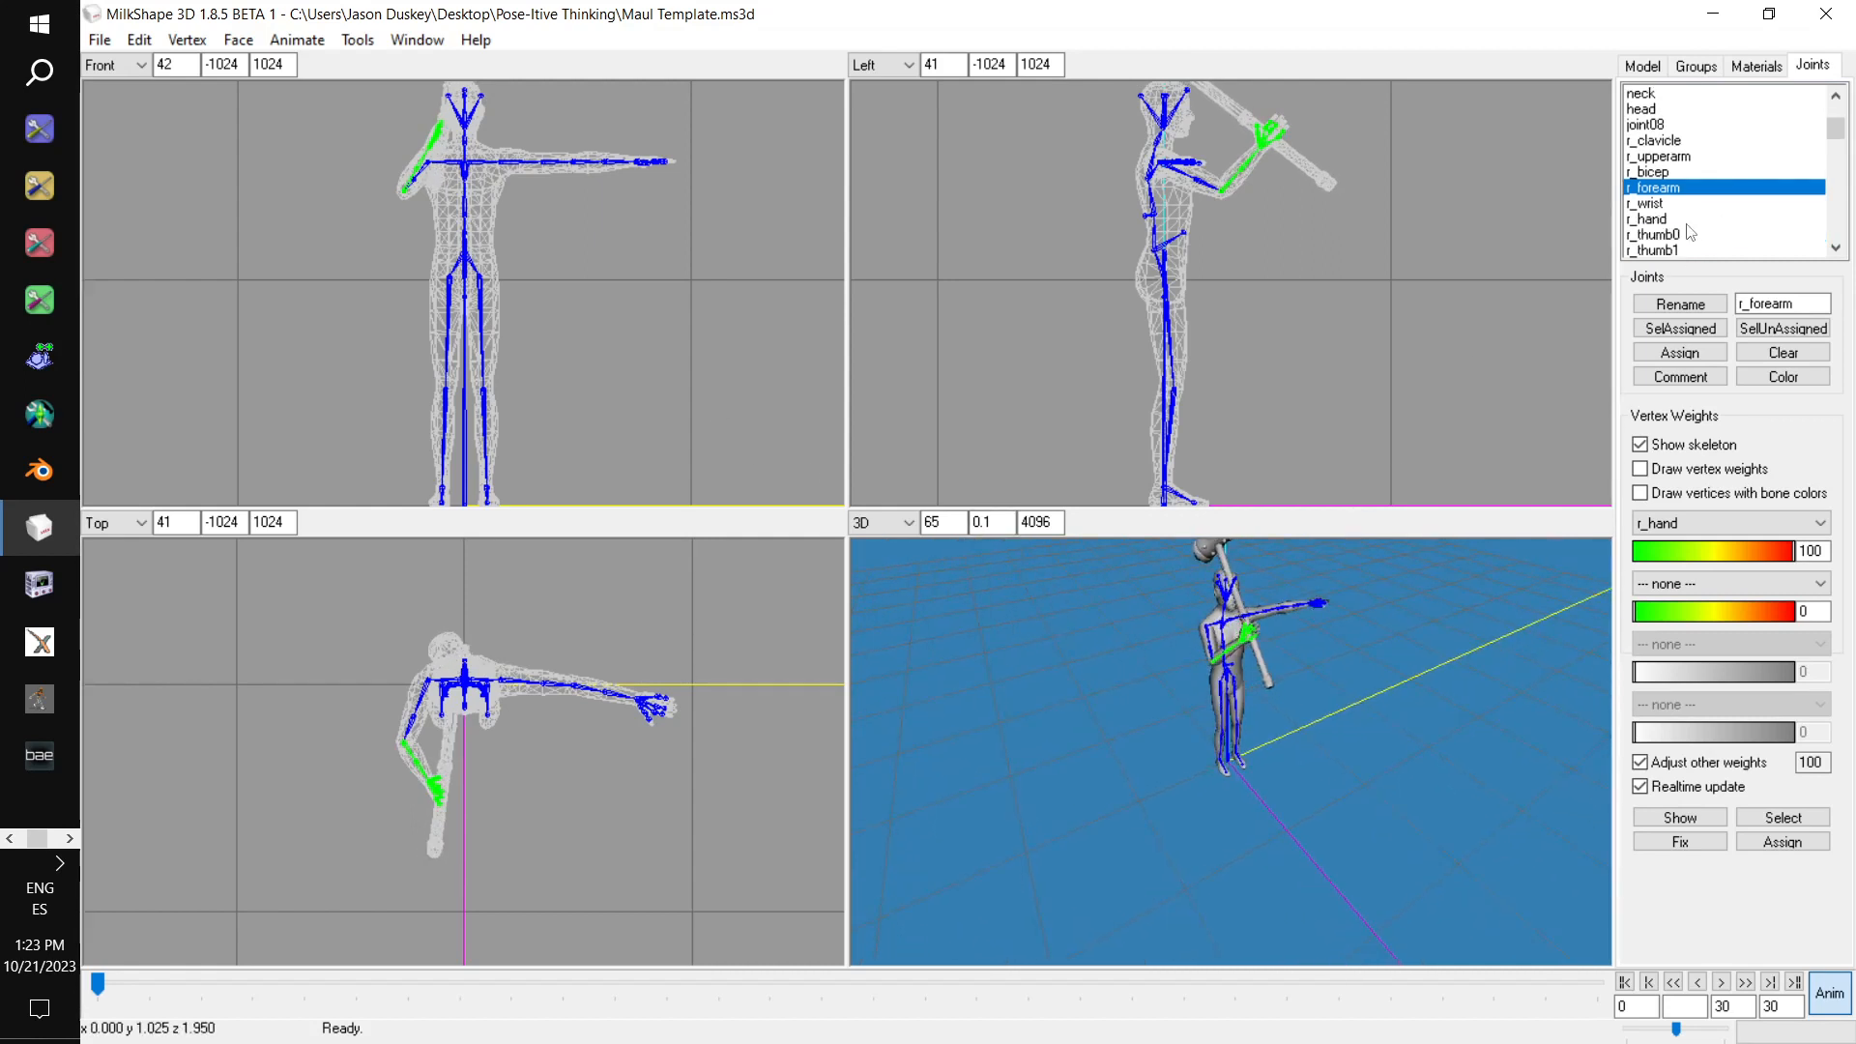
{"action": "left_click", "coordinate": [1687, 220]}
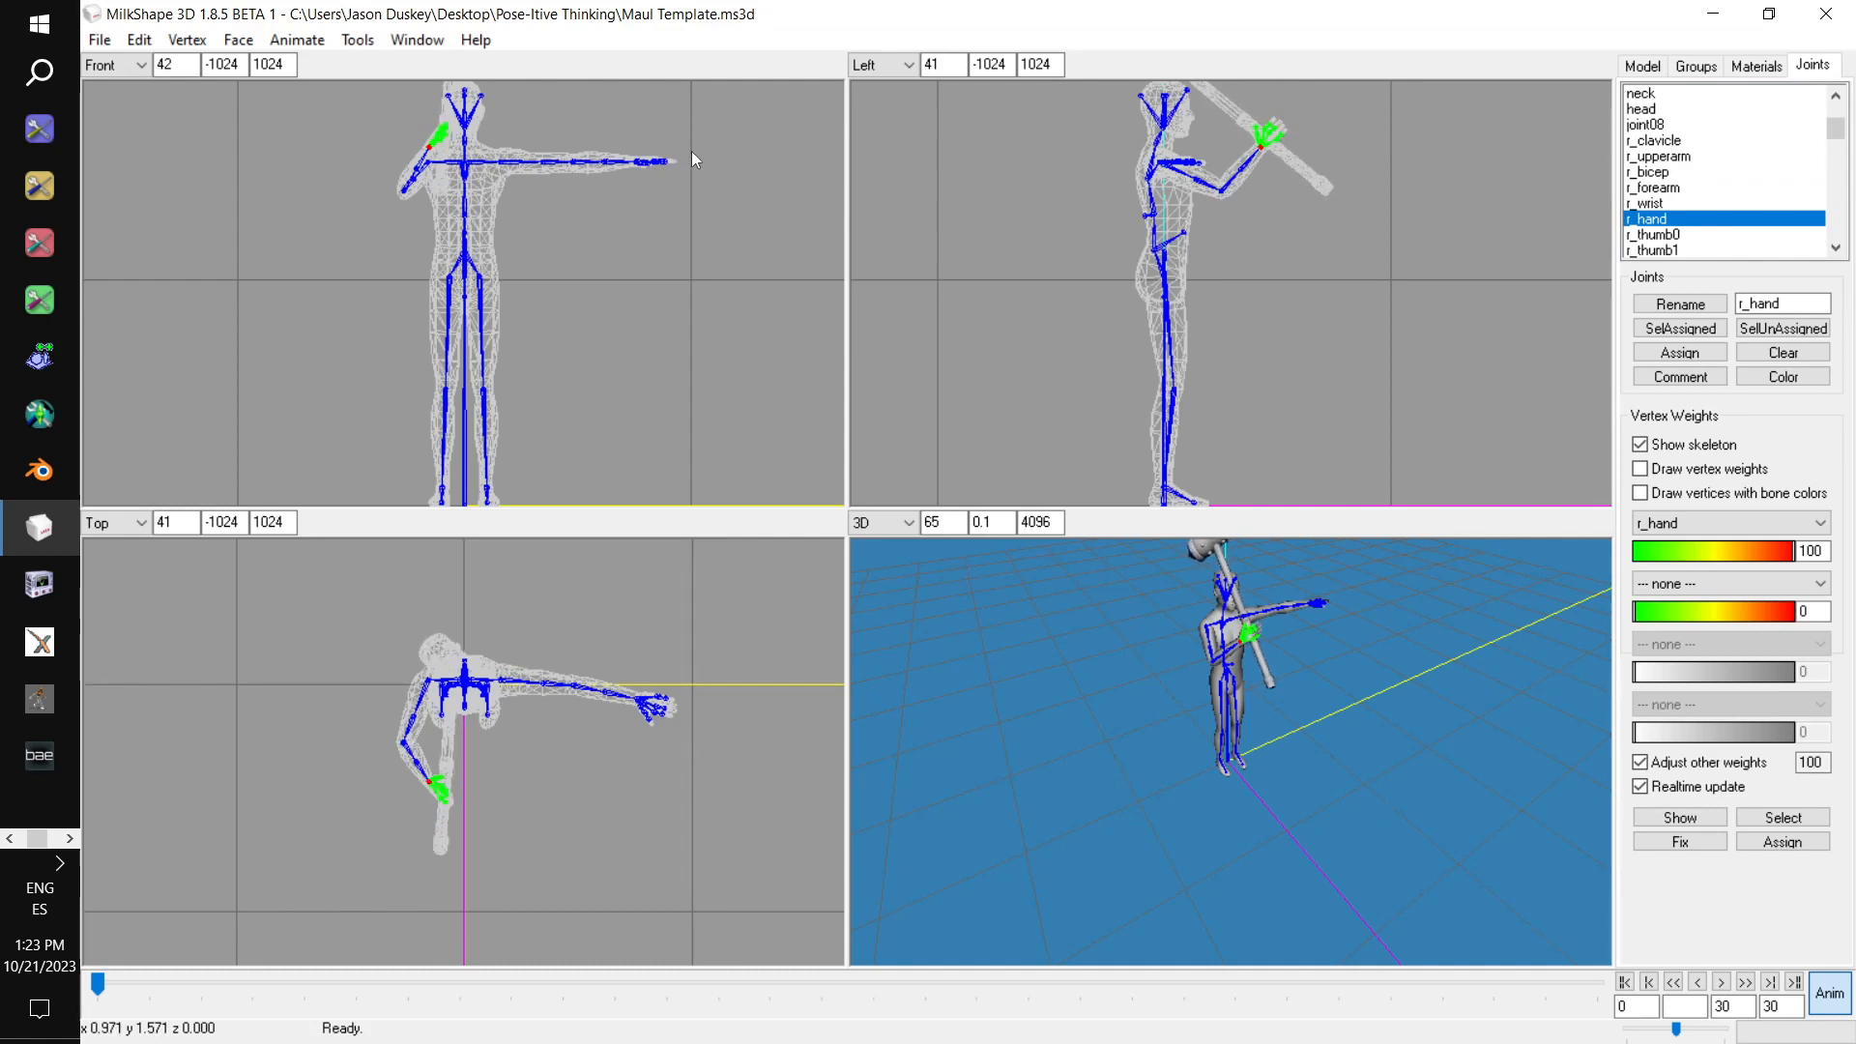
{"action": "left_click_drag", "start_coordinate": [1173, 181], "coordinate": [1116, 334]}
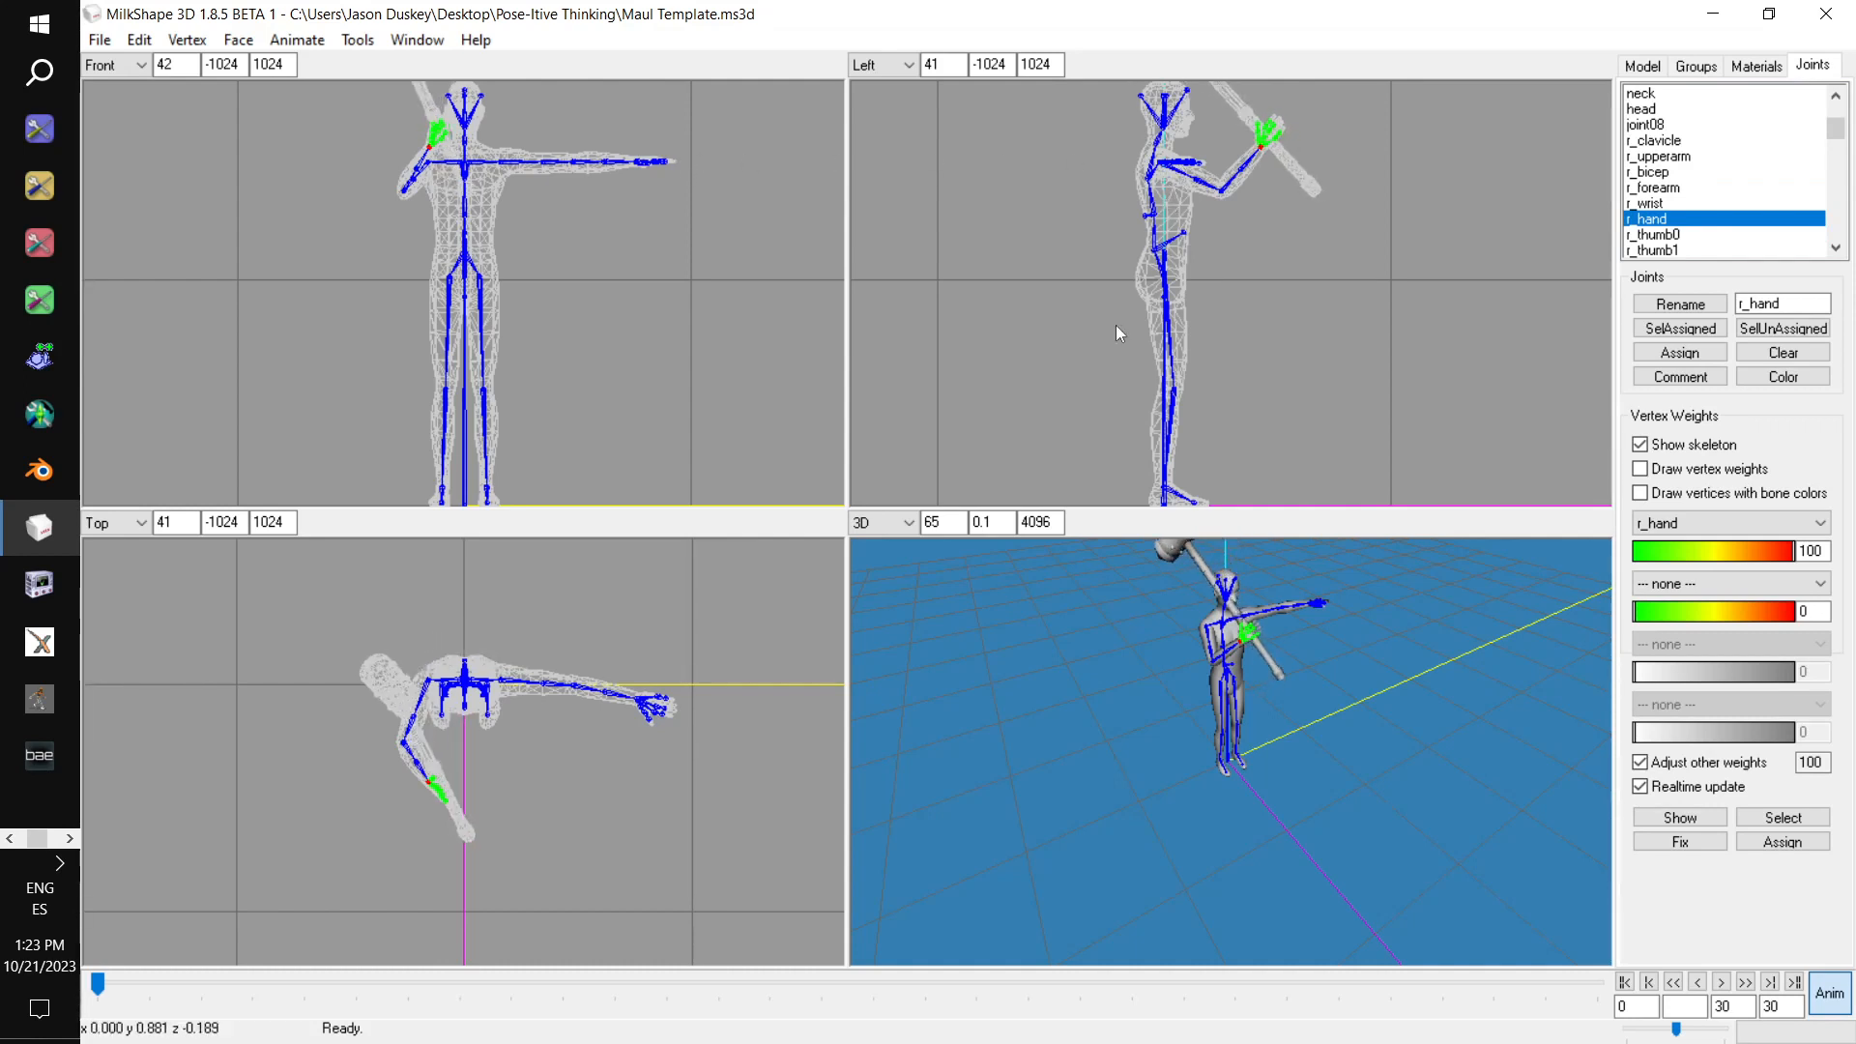
{"action": "left_click_drag", "start_coordinate": [1083, 640], "coordinate": [1056, 601]}
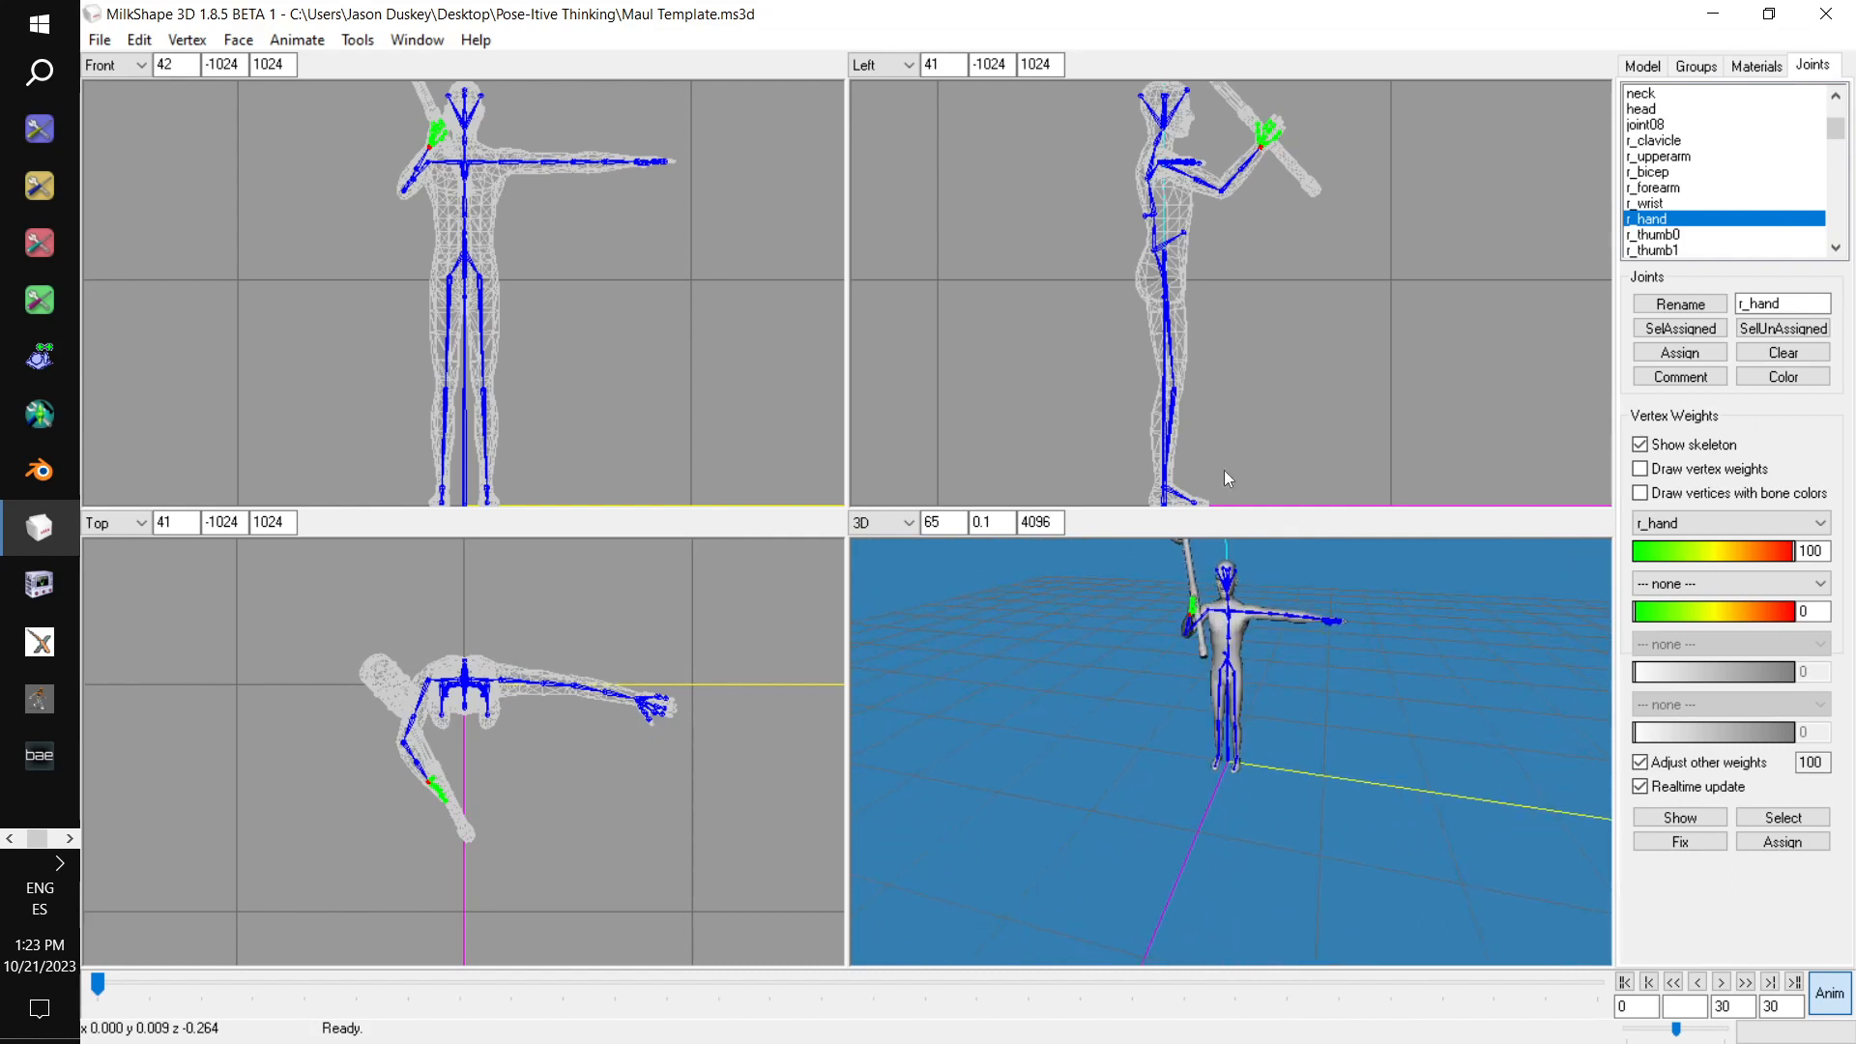
Rotate the r_upperarm joint freehand in the Left and Top views, lowering the right arm slightly and bringing it inward across the chest
{"action": "left_click", "coordinate": [1659, 156]}
{"action": "left_click_drag", "start_coordinate": [1489, 193], "coordinate": [1412, 230]}
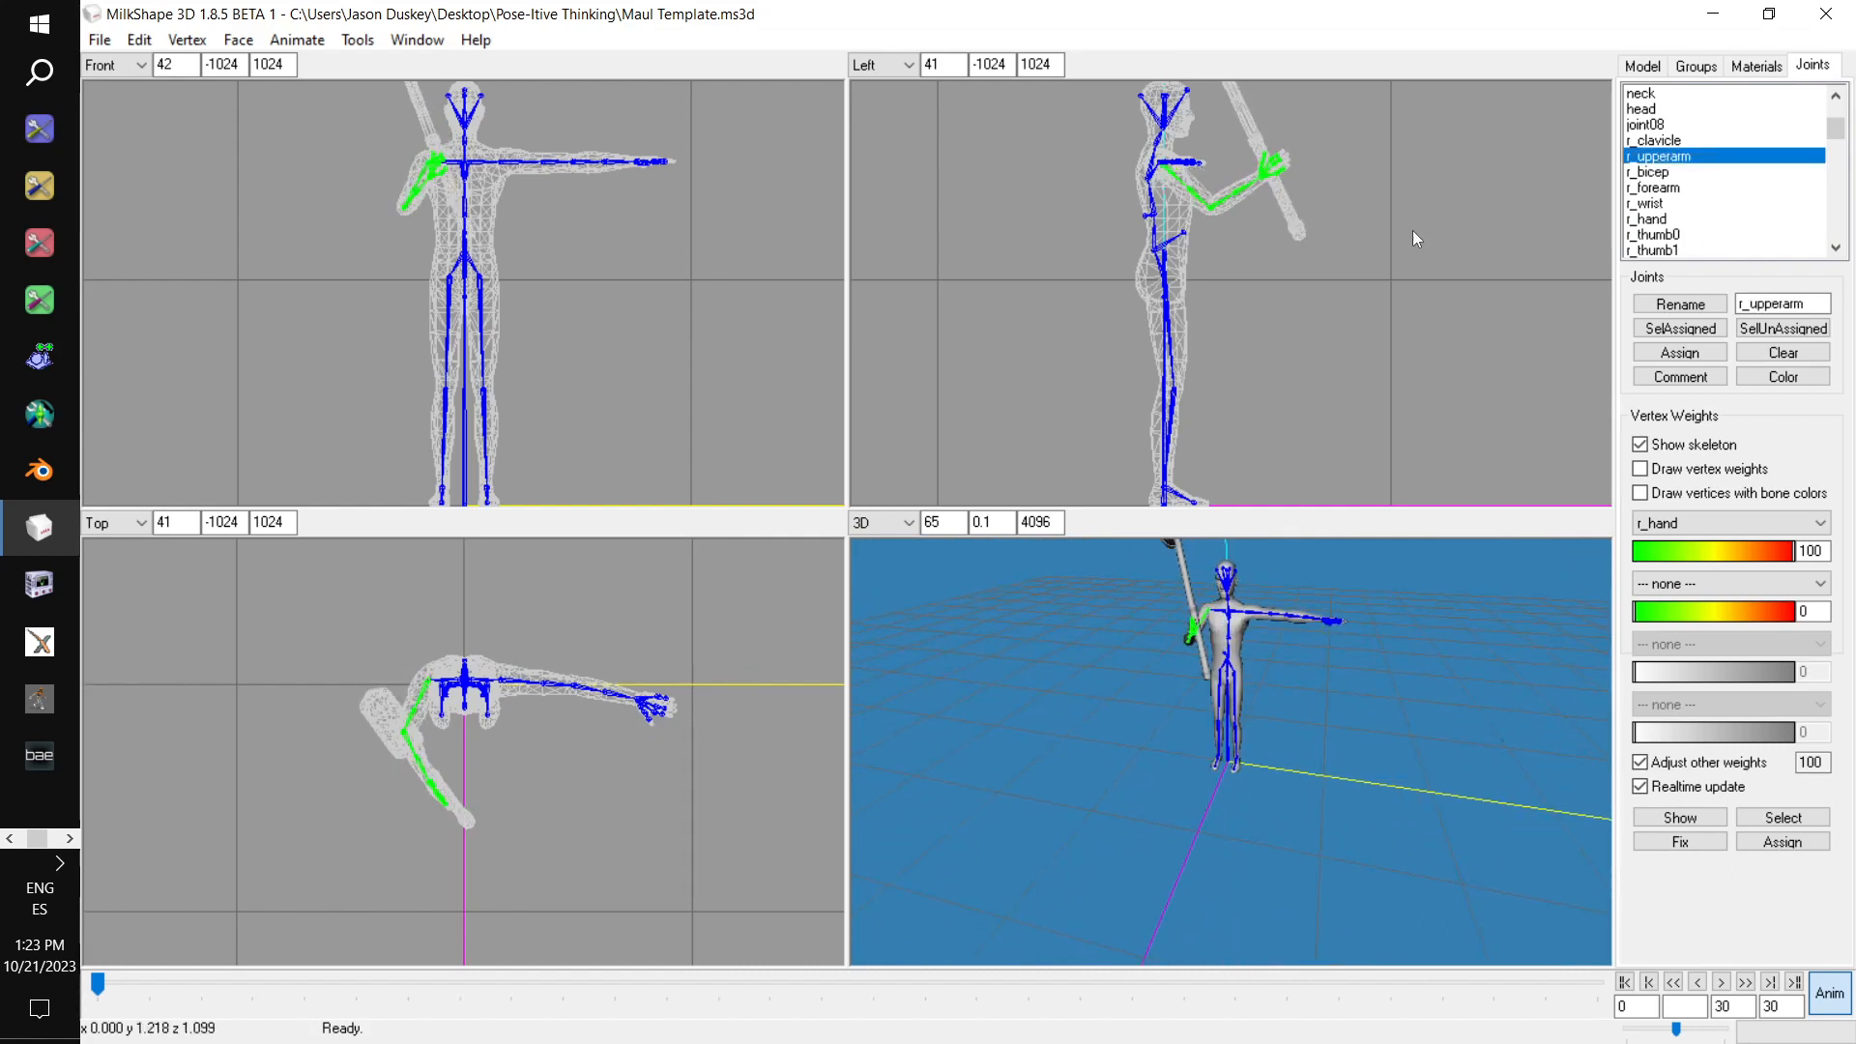
{"action": "mouse_move", "coordinate": [609, 678]}
{"action": "left_mouse_down"}
{"action": "mouse_move", "coordinate": [635, 658]}
{"action": "mouse_move", "coordinate": [617, 656]}
{"action": "left_mouse_up"}
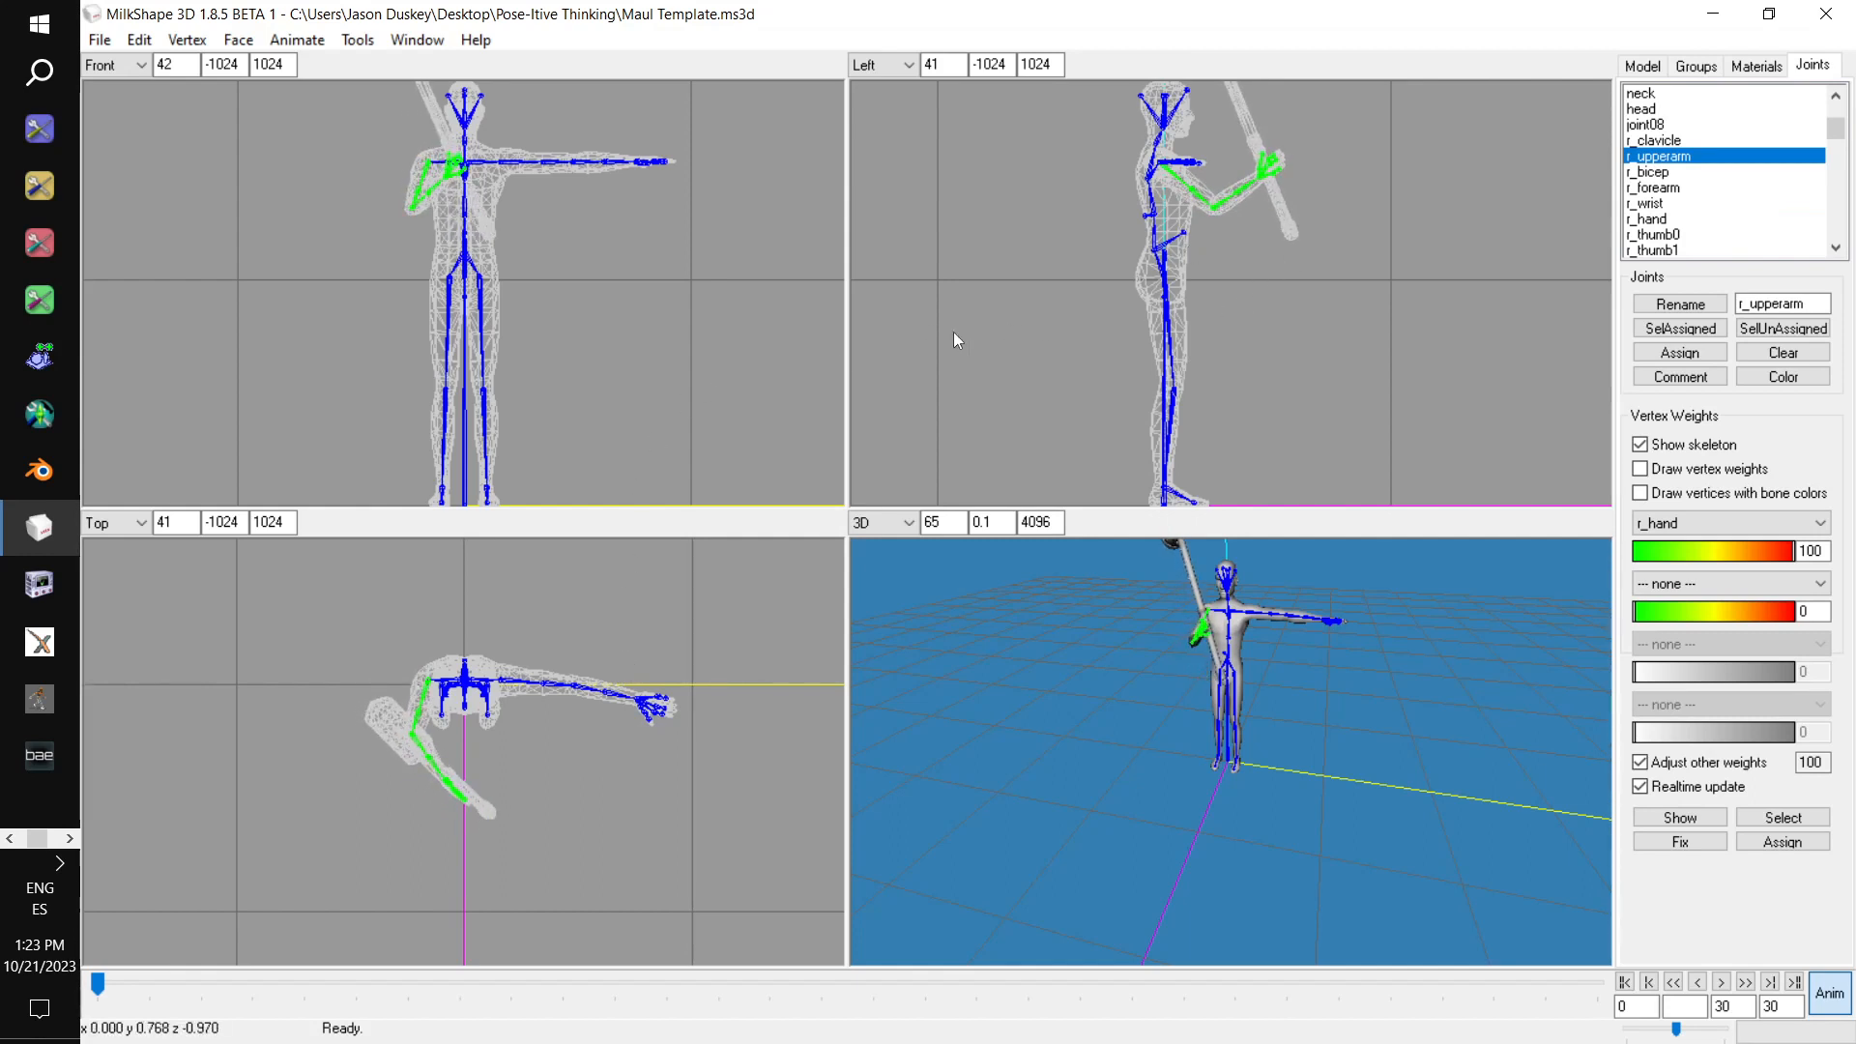
{"action": "left_click_drag", "start_coordinate": [1220, 601], "coordinate": [1245, 606]}
{"action": "left_click_drag", "start_coordinate": [1278, 680], "coordinate": [1377, 530], "text": "ctrl"}
Rotate the r_forearm joint freehand in the Left and Front views so the maul's head swings farther out beyond the right shoulder
{"action": "left_click", "coordinate": [1682, 189]}
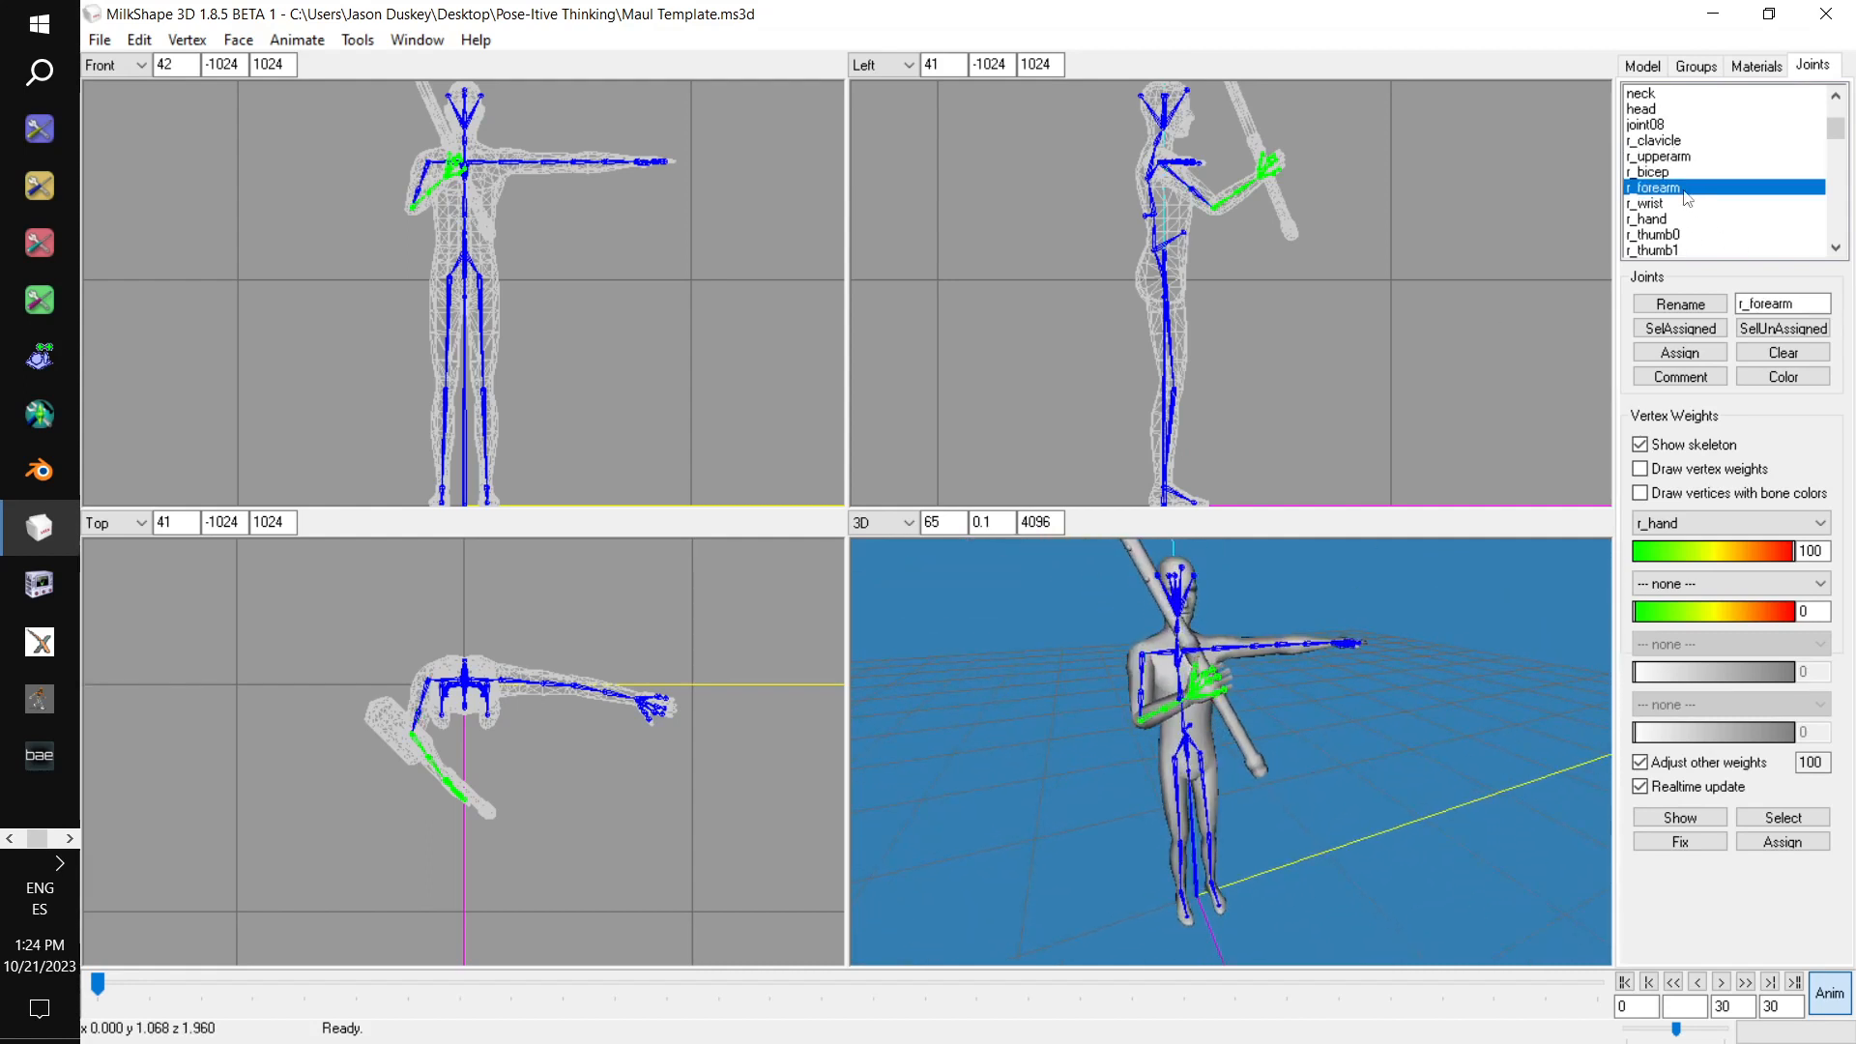
{"action": "left_click_drag", "start_coordinate": [1392, 275], "coordinate": [1392, 267]}
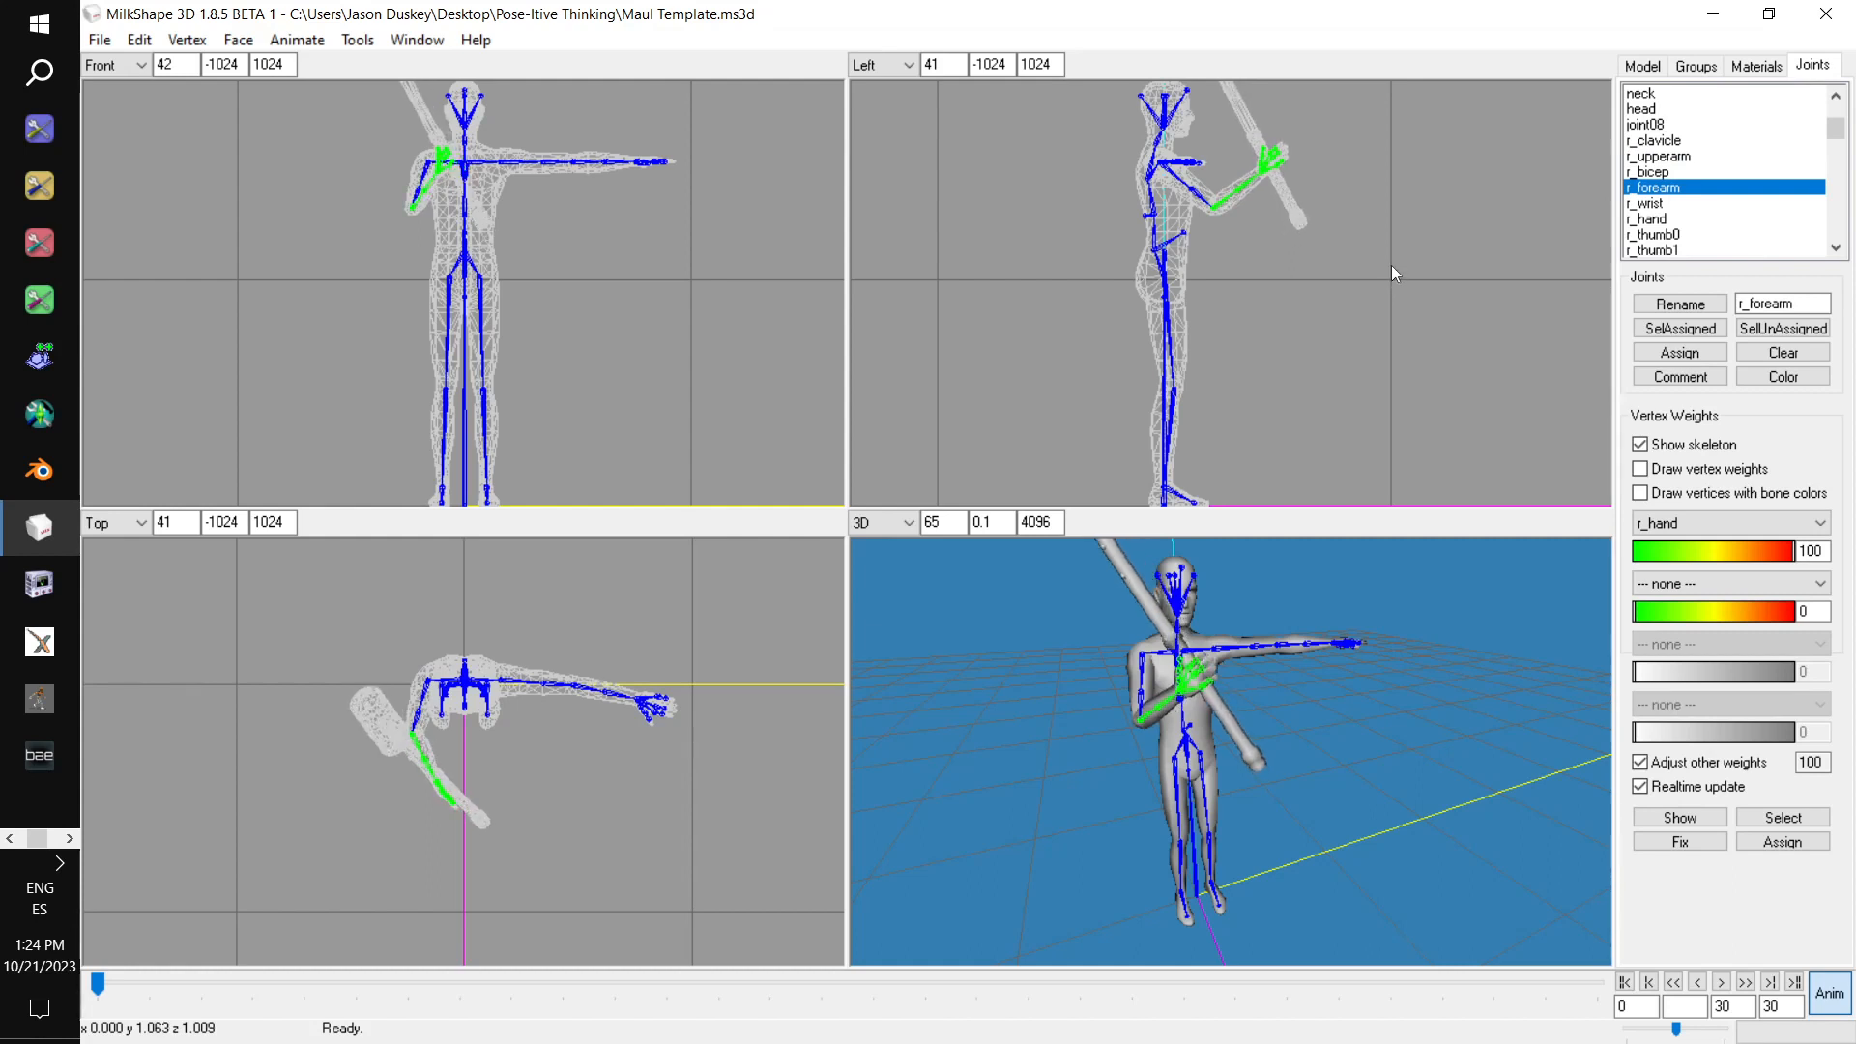
{"action": "left_click_drag", "start_coordinate": [553, 294], "coordinate": [567, 265]}
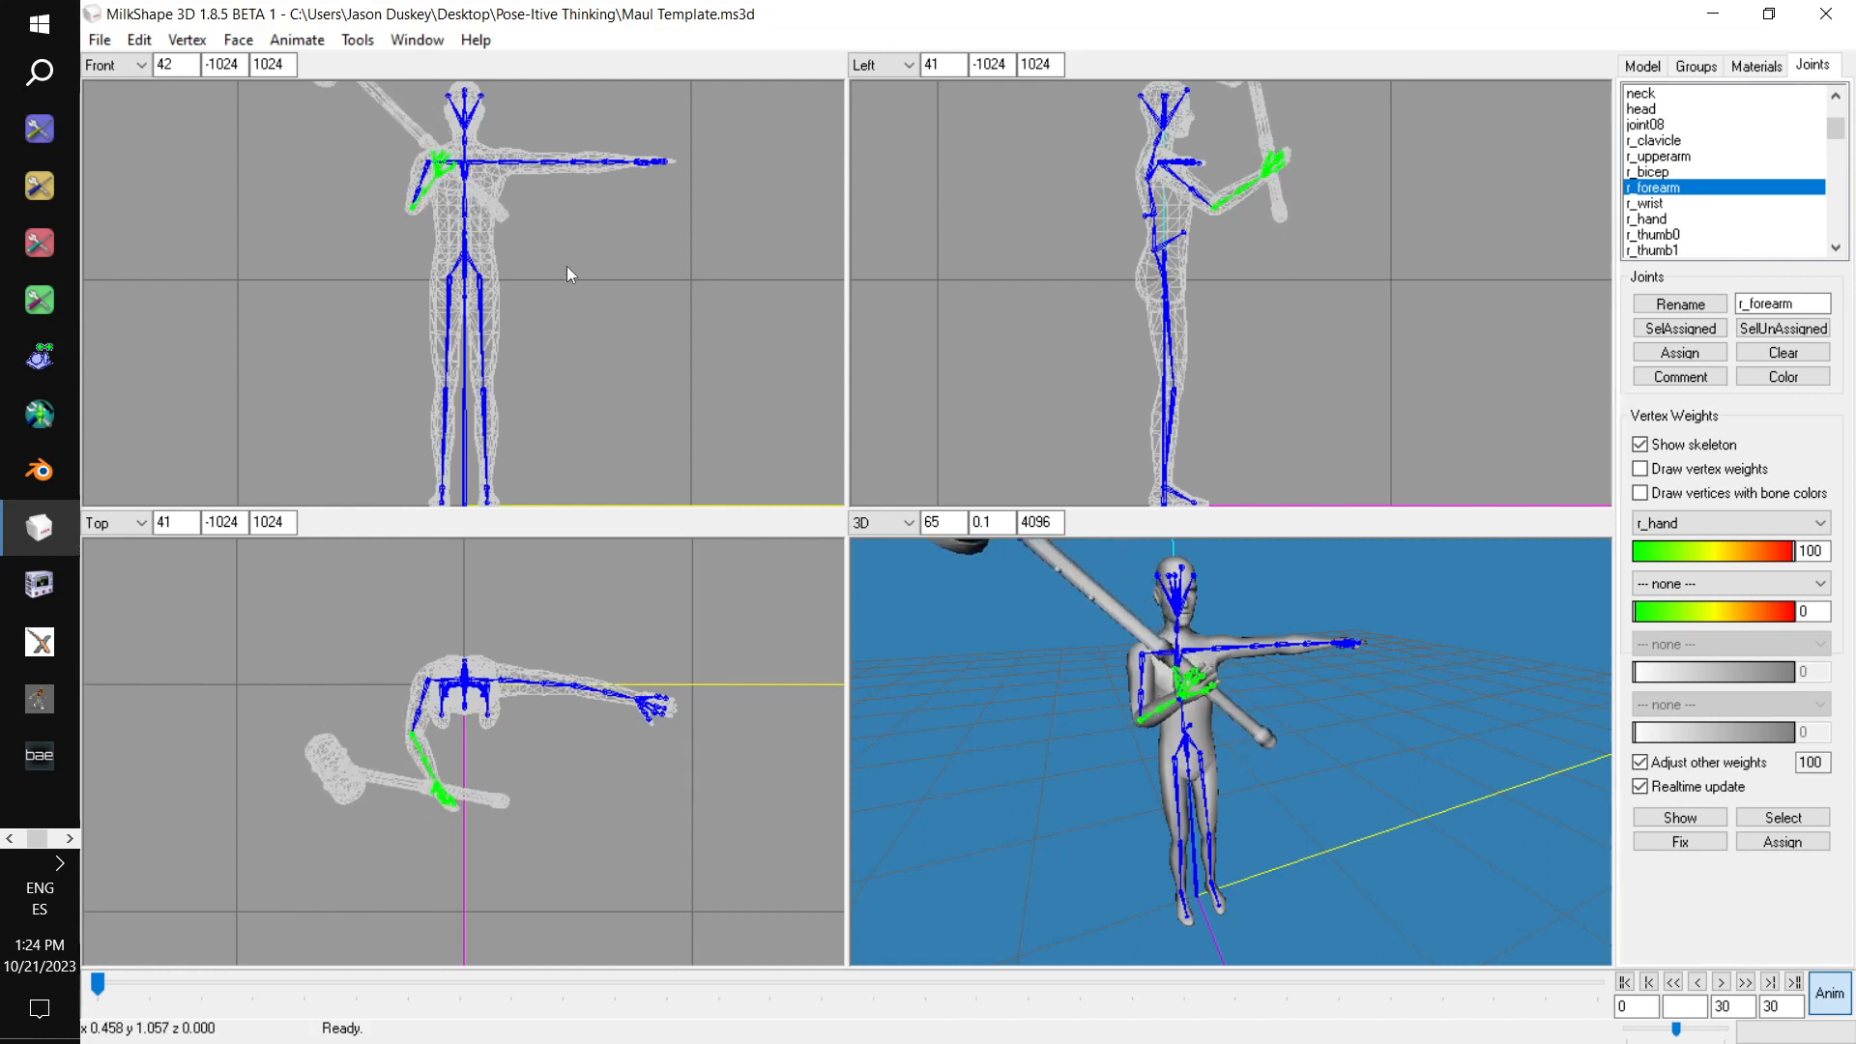
Fine-tune the r_hand joint's rotation freehand in the Top and Front views so the palm lines up with the maul handle
{"action": "left_click", "coordinate": [1673, 219]}
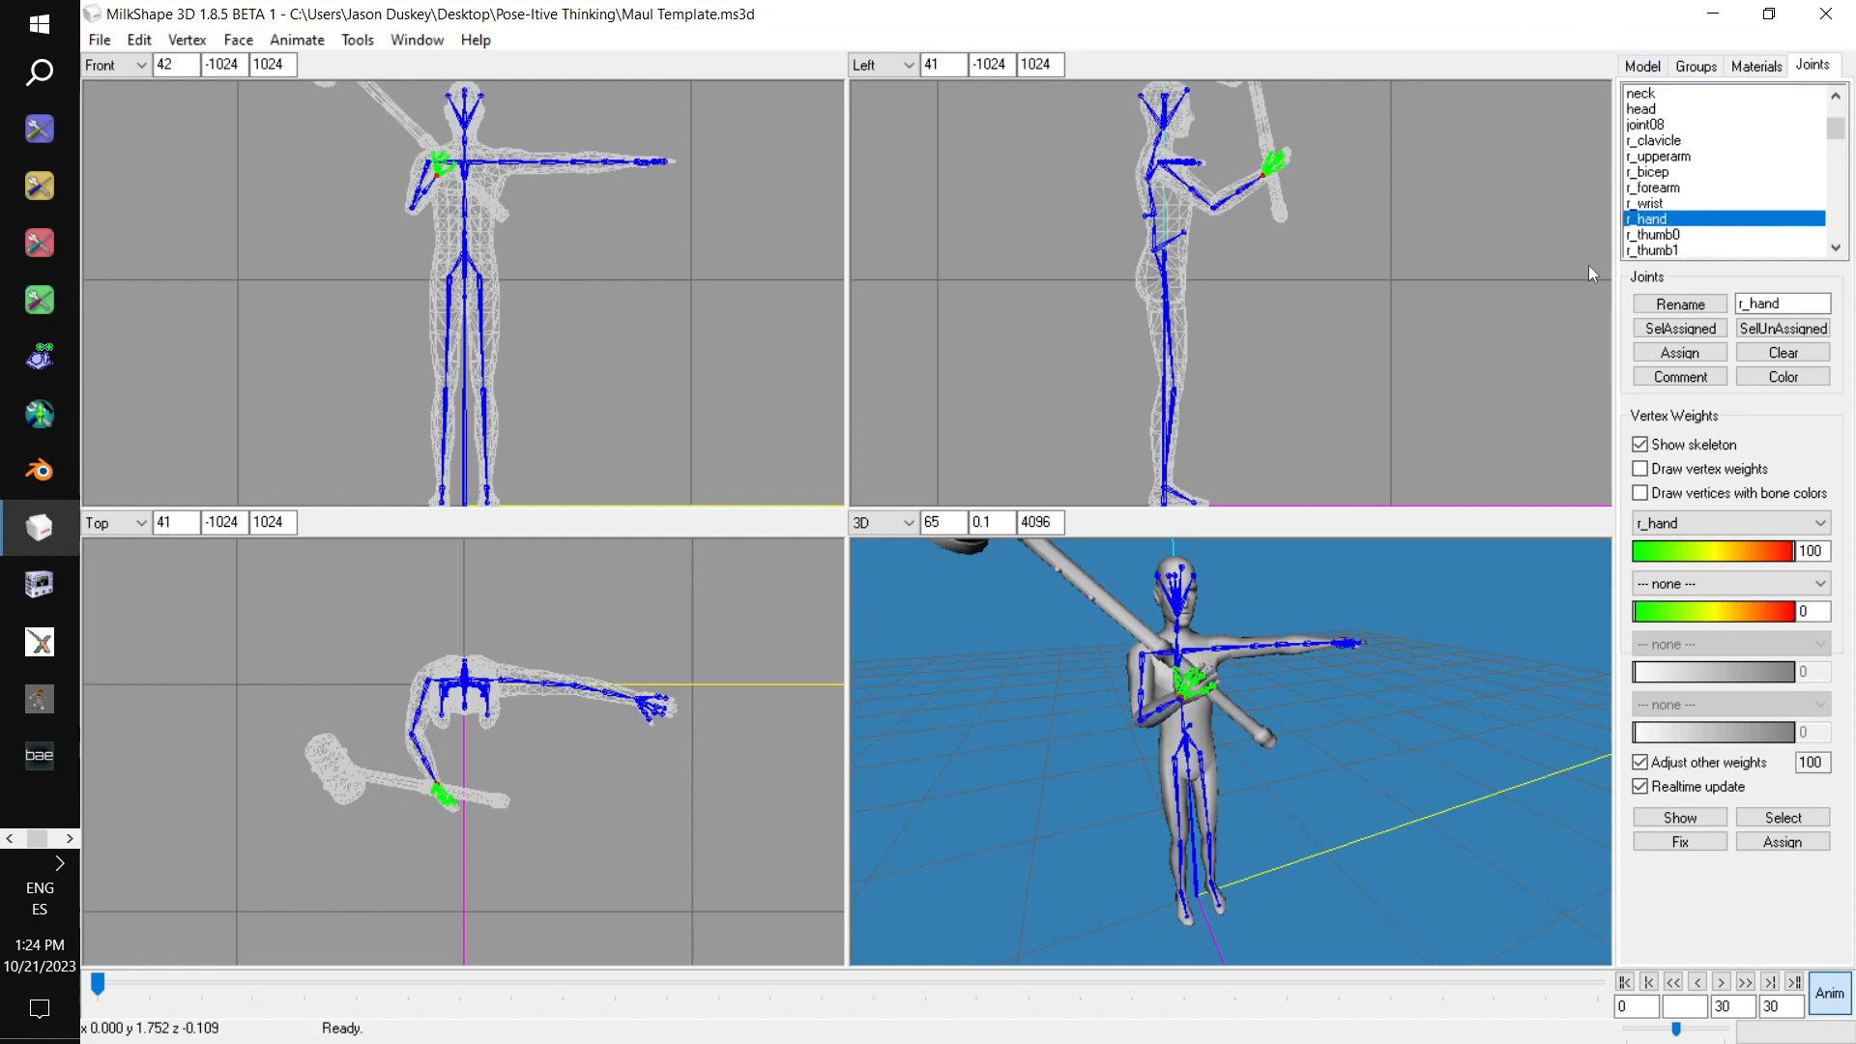
{"action": "left_click_drag", "start_coordinate": [597, 700], "coordinate": [596, 688]}
{"action": "left_click_drag", "start_coordinate": [640, 381], "coordinate": [640, 370]}
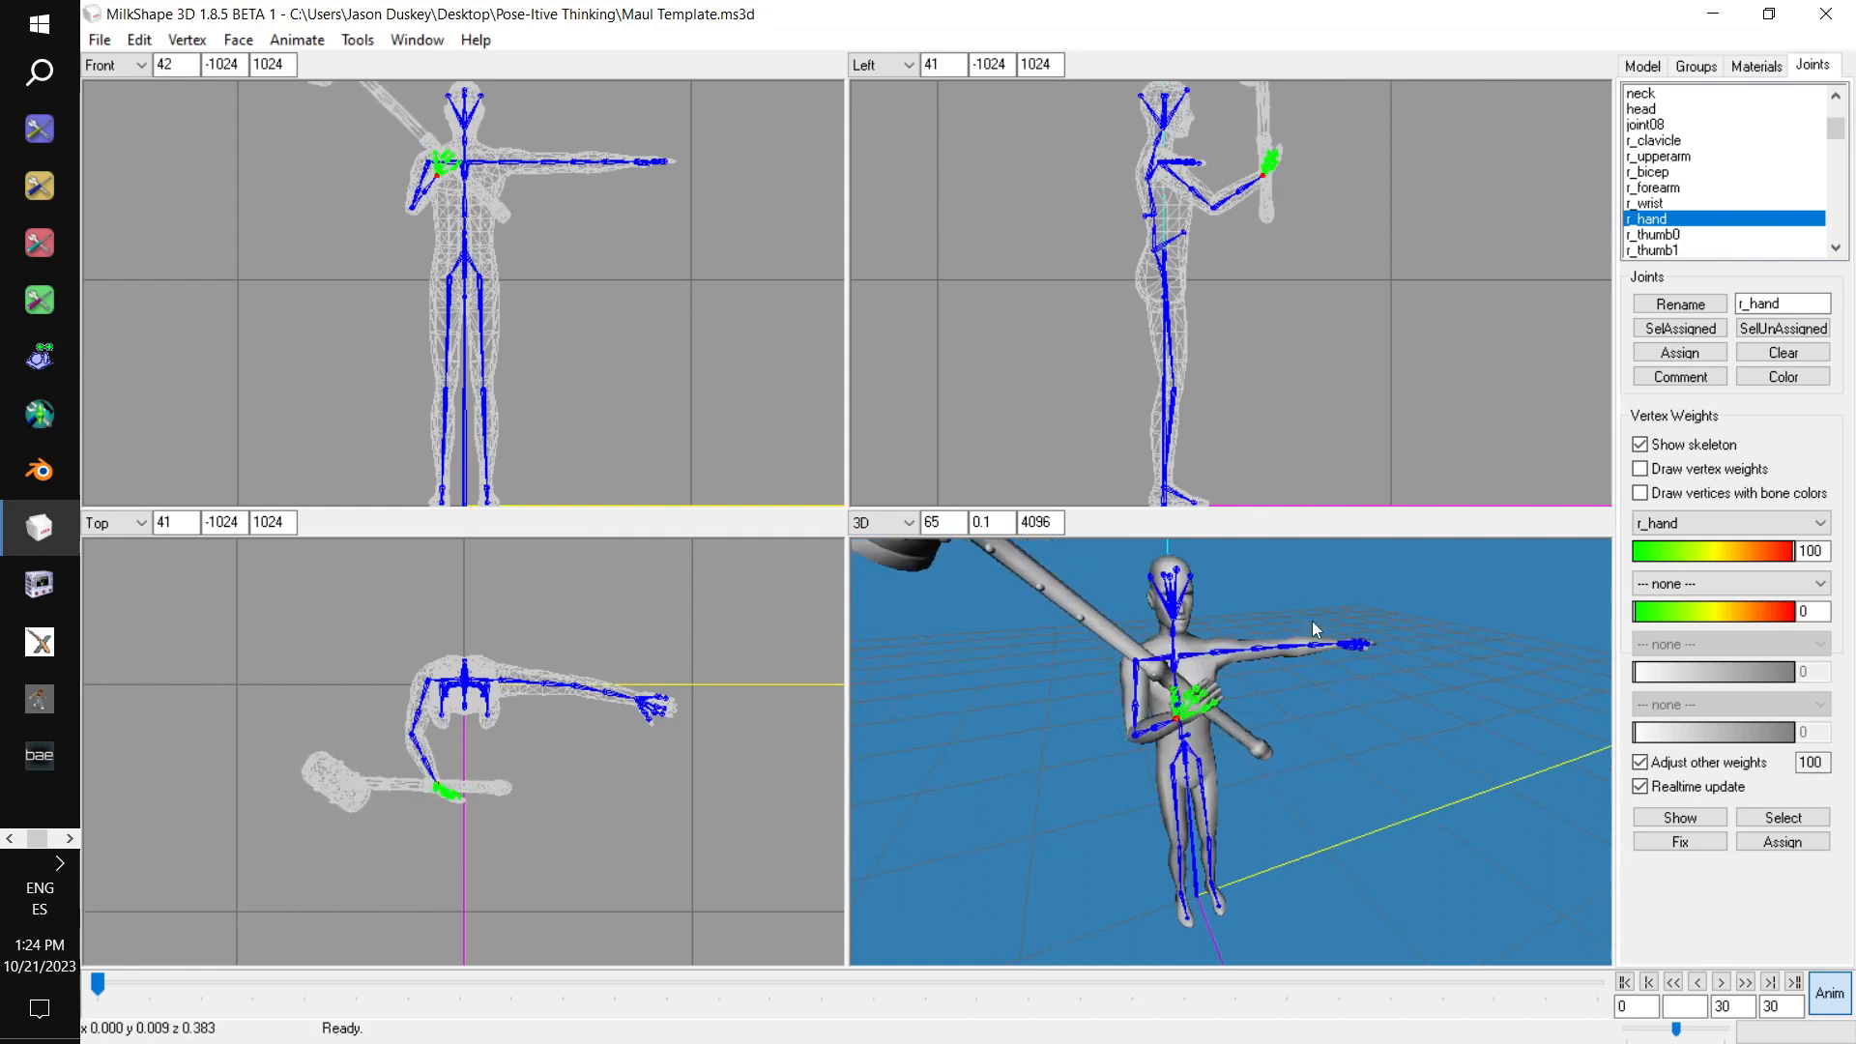
{"action": "mouse_move", "coordinate": [1331, 654]}
{"action": "left_mouse_down"}
{"action": "mouse_move", "coordinate": [1315, 724]}
{"action": "mouse_move", "coordinate": [1286, 654]}
{"action": "mouse_move", "coordinate": [1341, 654]}
{"action": "mouse_move", "coordinate": [1342, 695]}
{"action": "mouse_move", "coordinate": [1338, 654]}
{"action": "left_mouse_up"}
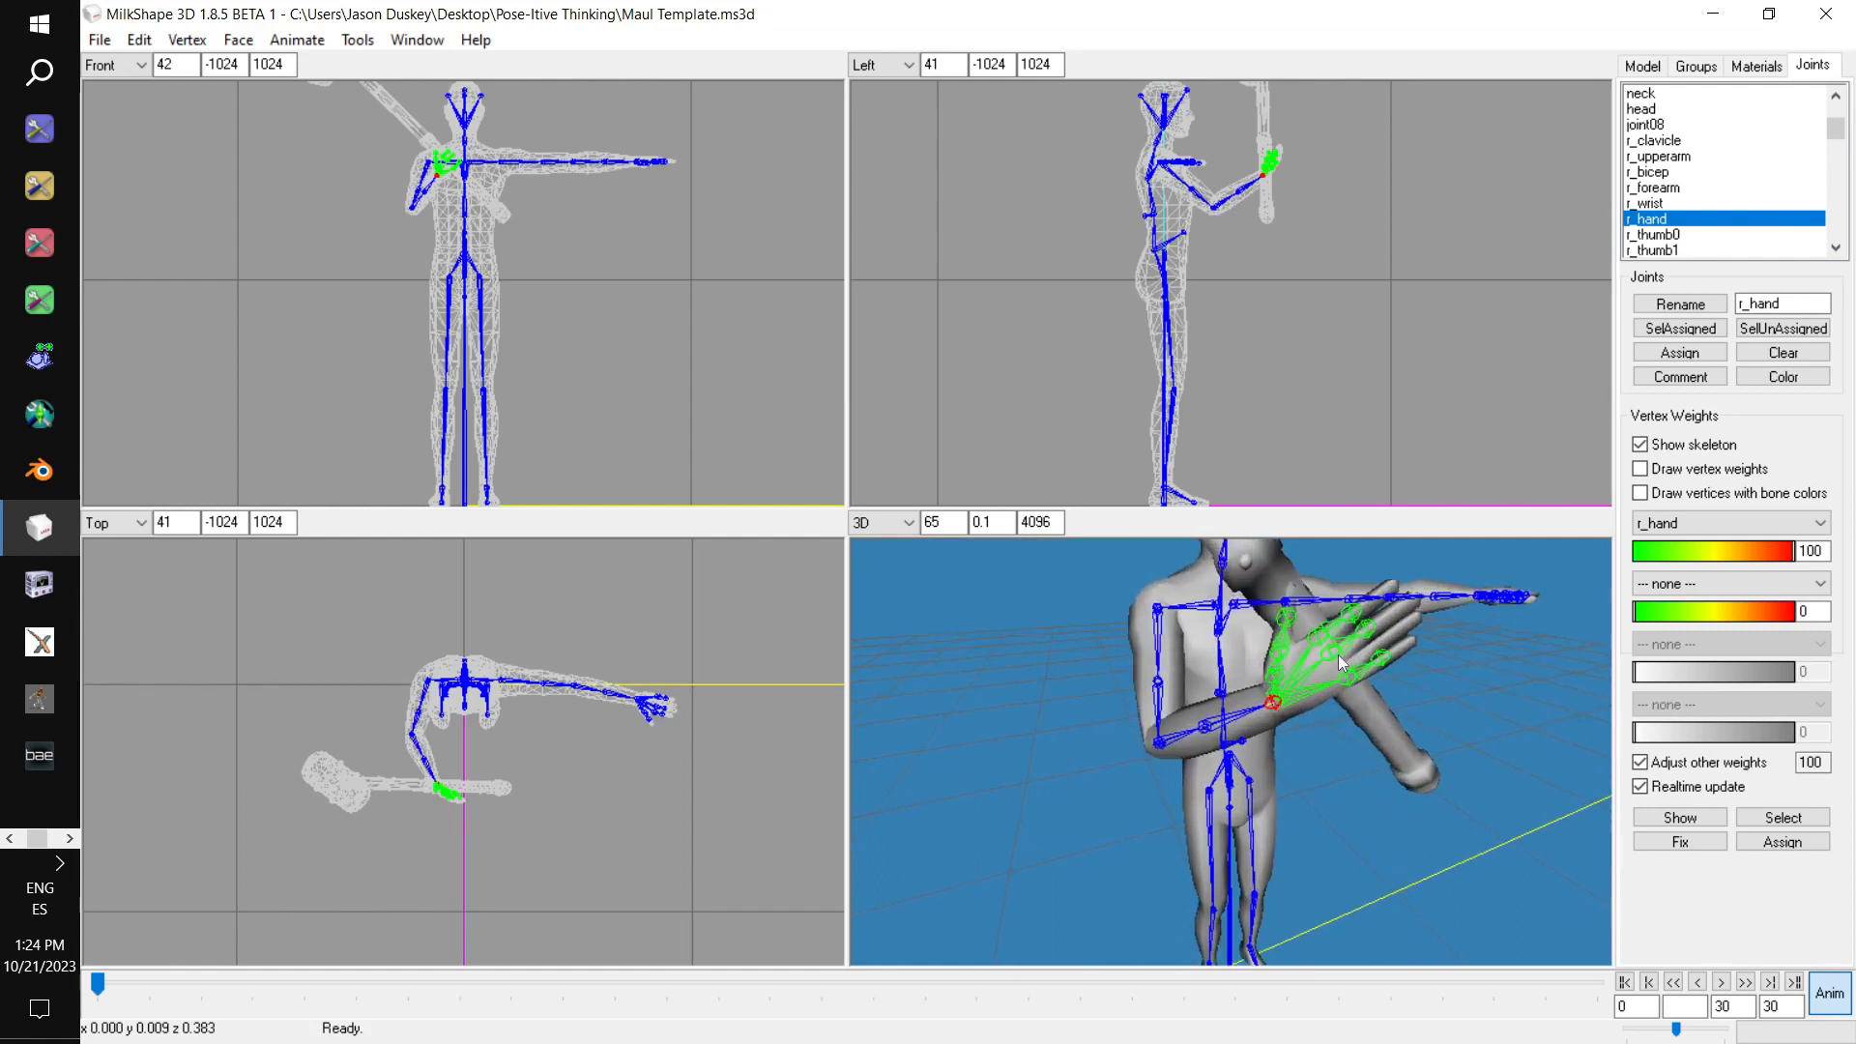
Rotate the r_thumb0 joint freehand, mainly in the Left and Front views, to swing the base of the right thumb toward the maul handle
{"action": "left_click", "coordinate": [1706, 235]}
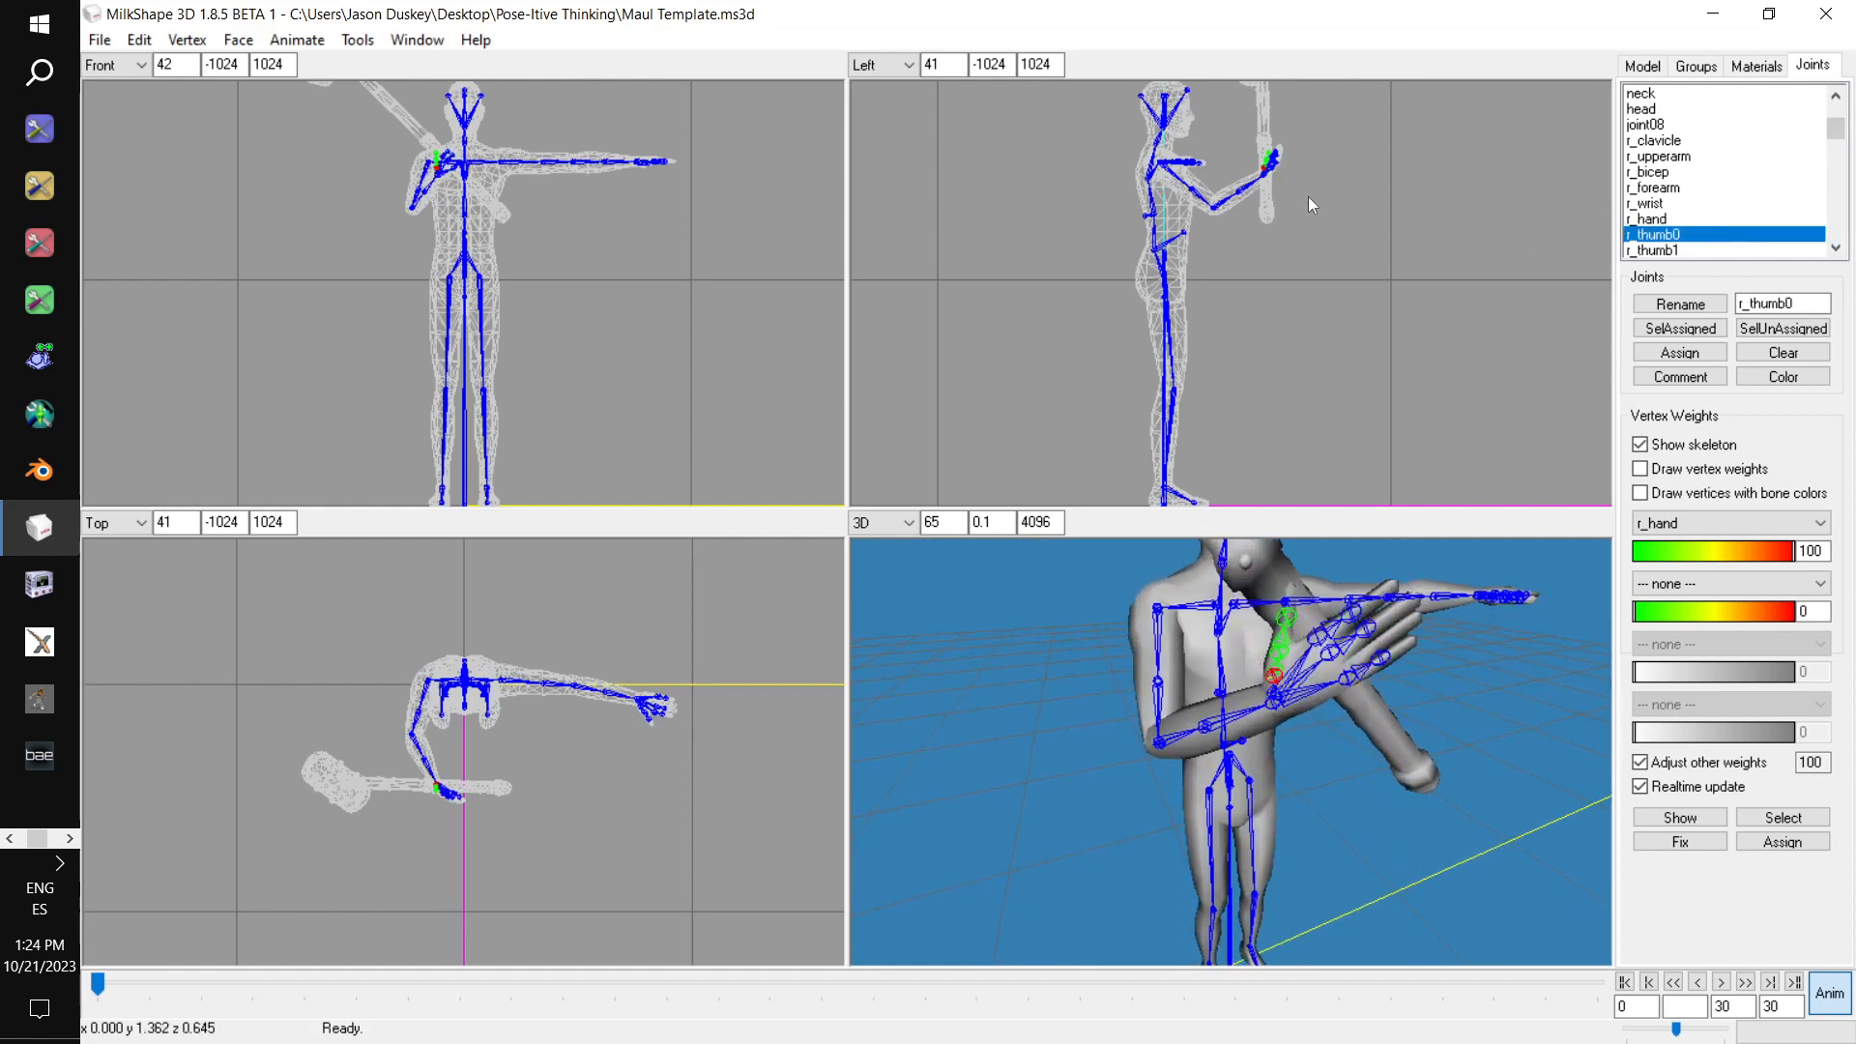
{"action": "left_click_drag", "start_coordinate": [1308, 177], "coordinate": [1385, 280]}
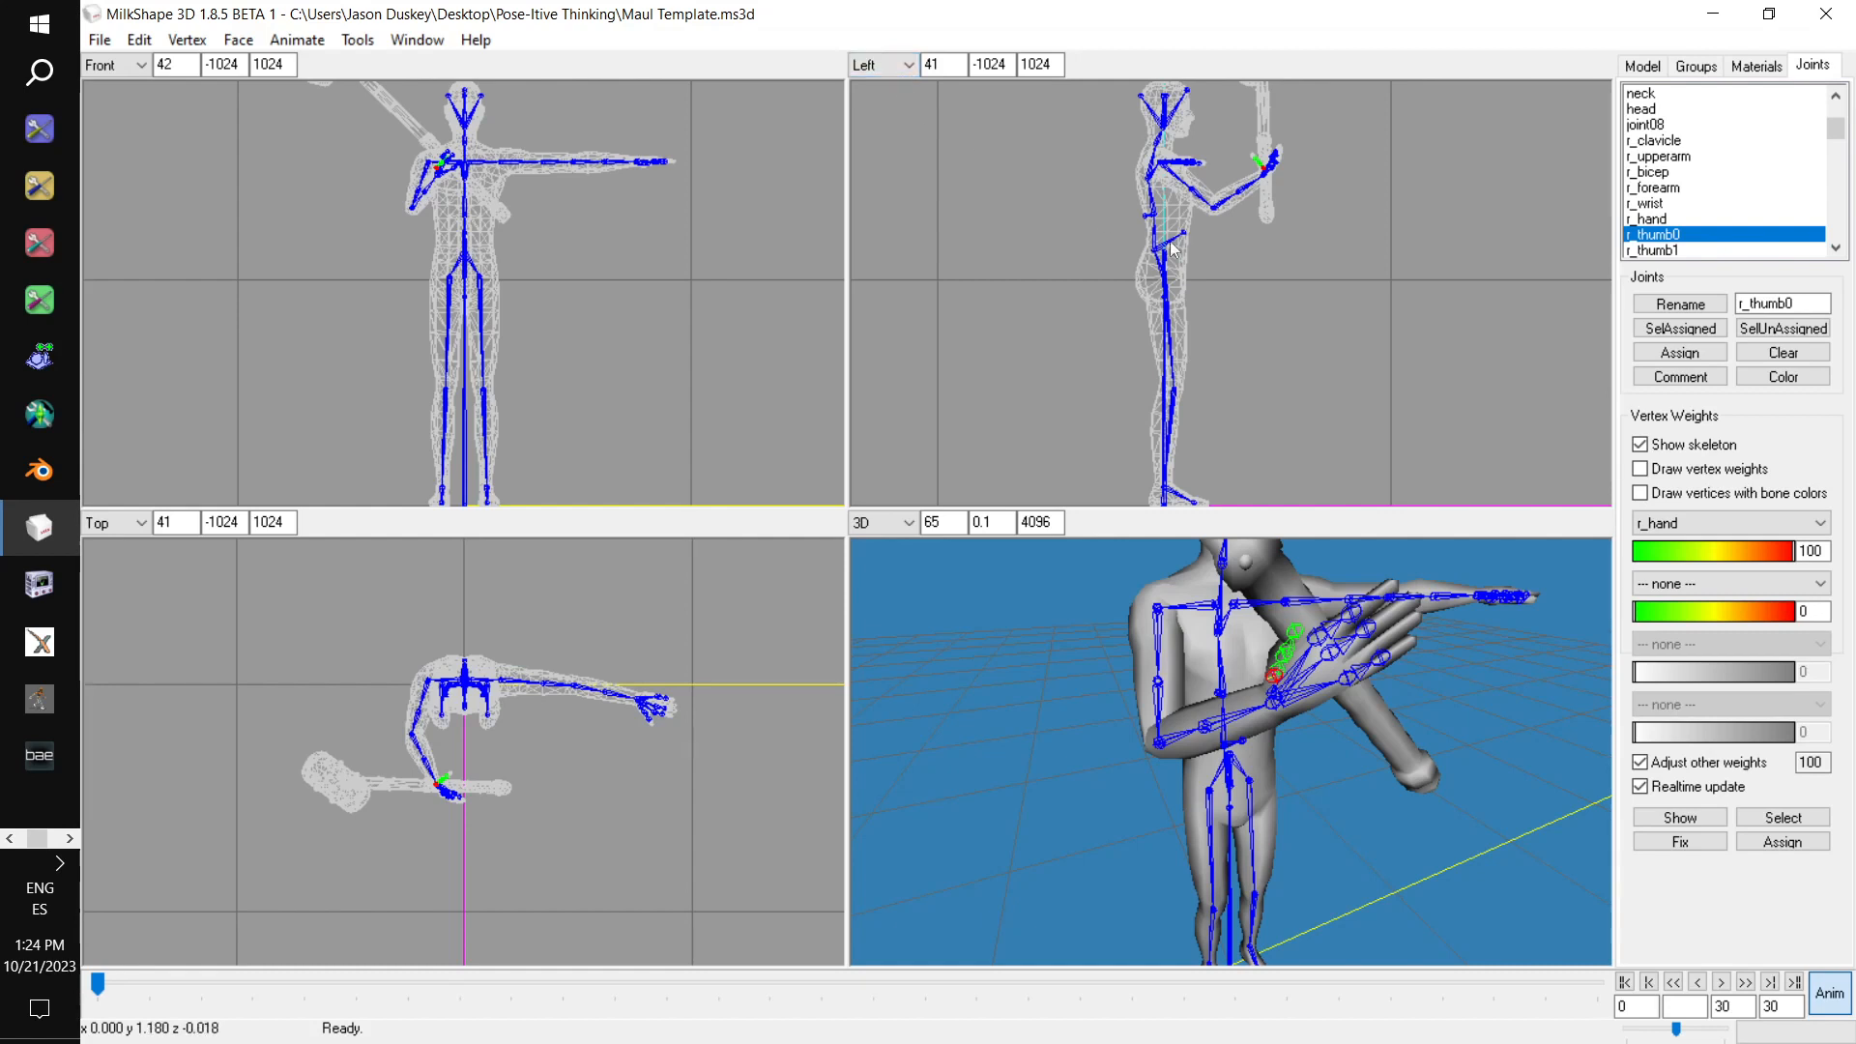
{"action": "mouse_move", "coordinate": [1348, 300]}
{"action": "left_mouse_down"}
{"action": "mouse_move", "coordinate": [1348, 256]}
{"action": "mouse_move", "coordinate": [1361, 319]}
{"action": "mouse_move", "coordinate": [1358, 300]}
{"action": "left_mouse_up"}
{"action": "left_click_drag", "start_coordinate": [584, 775], "coordinate": [607, 715]}
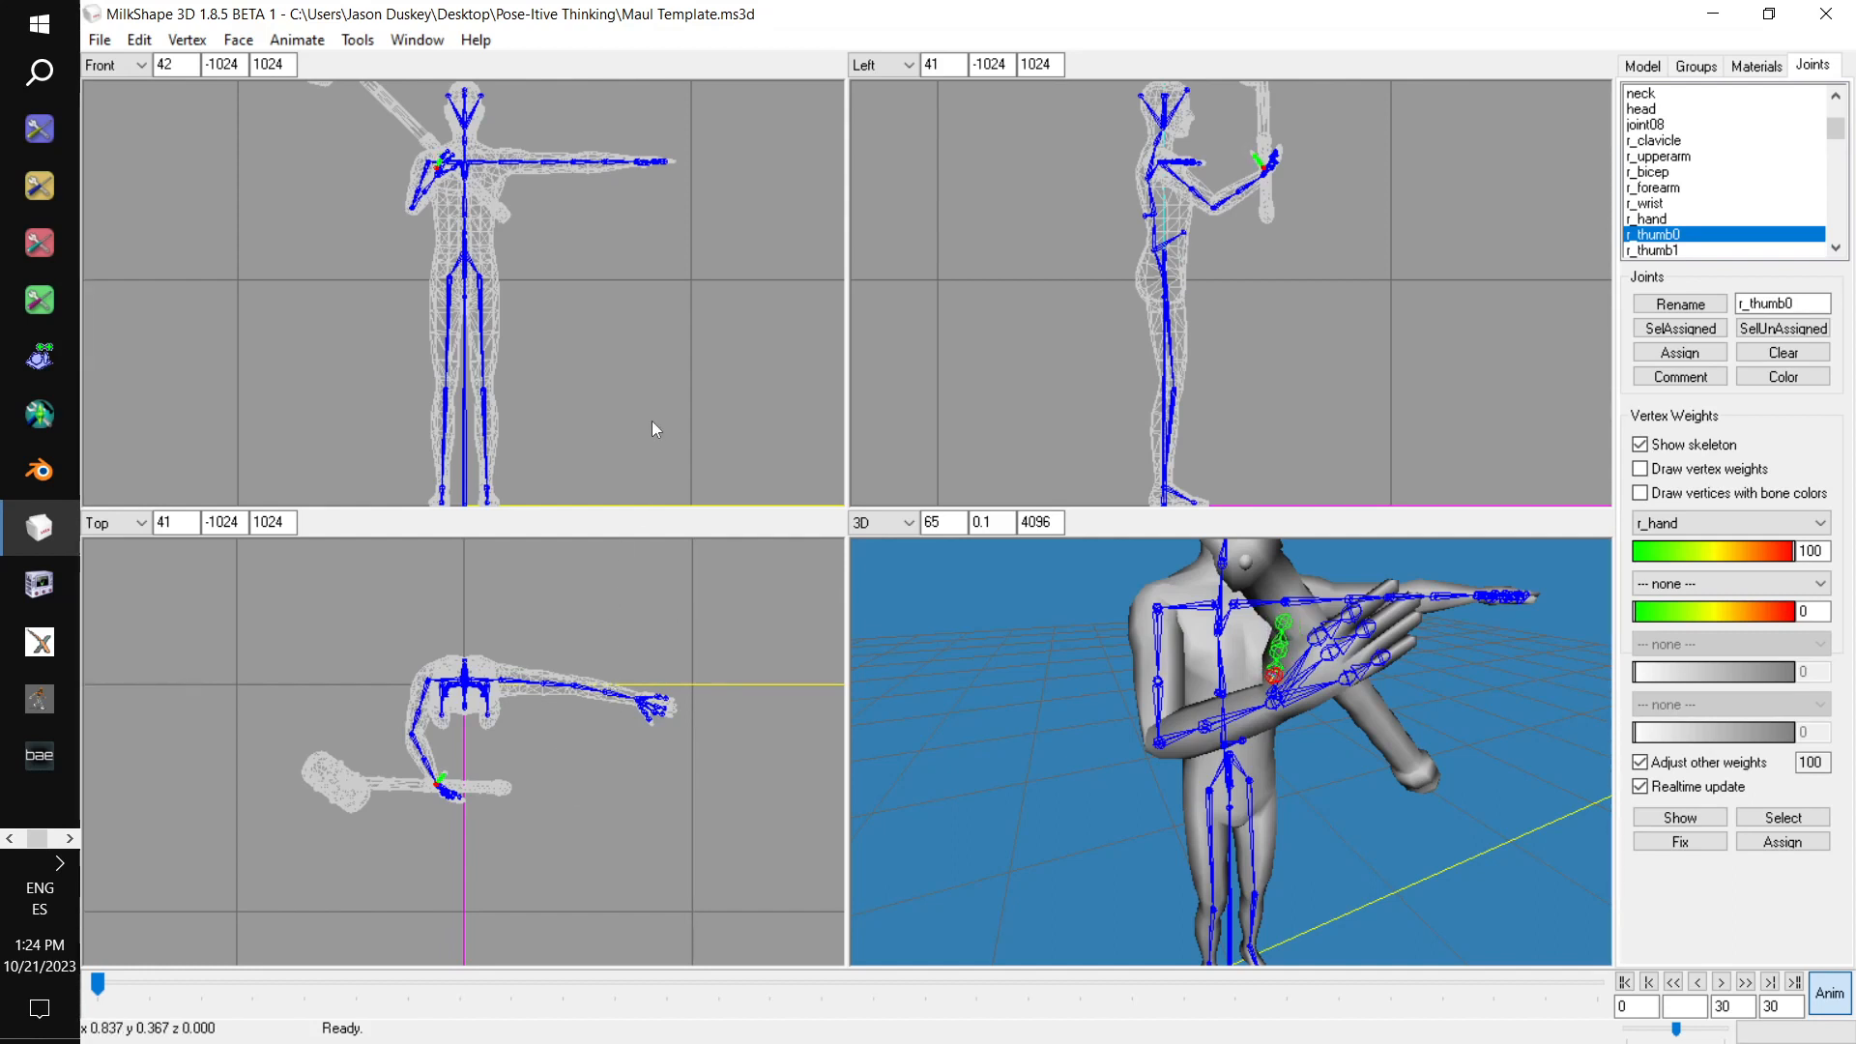
{"action": "key", "text": "ctrl+z"}
{"action": "left_click_drag", "start_coordinate": [600, 241], "coordinate": [624, 199]}
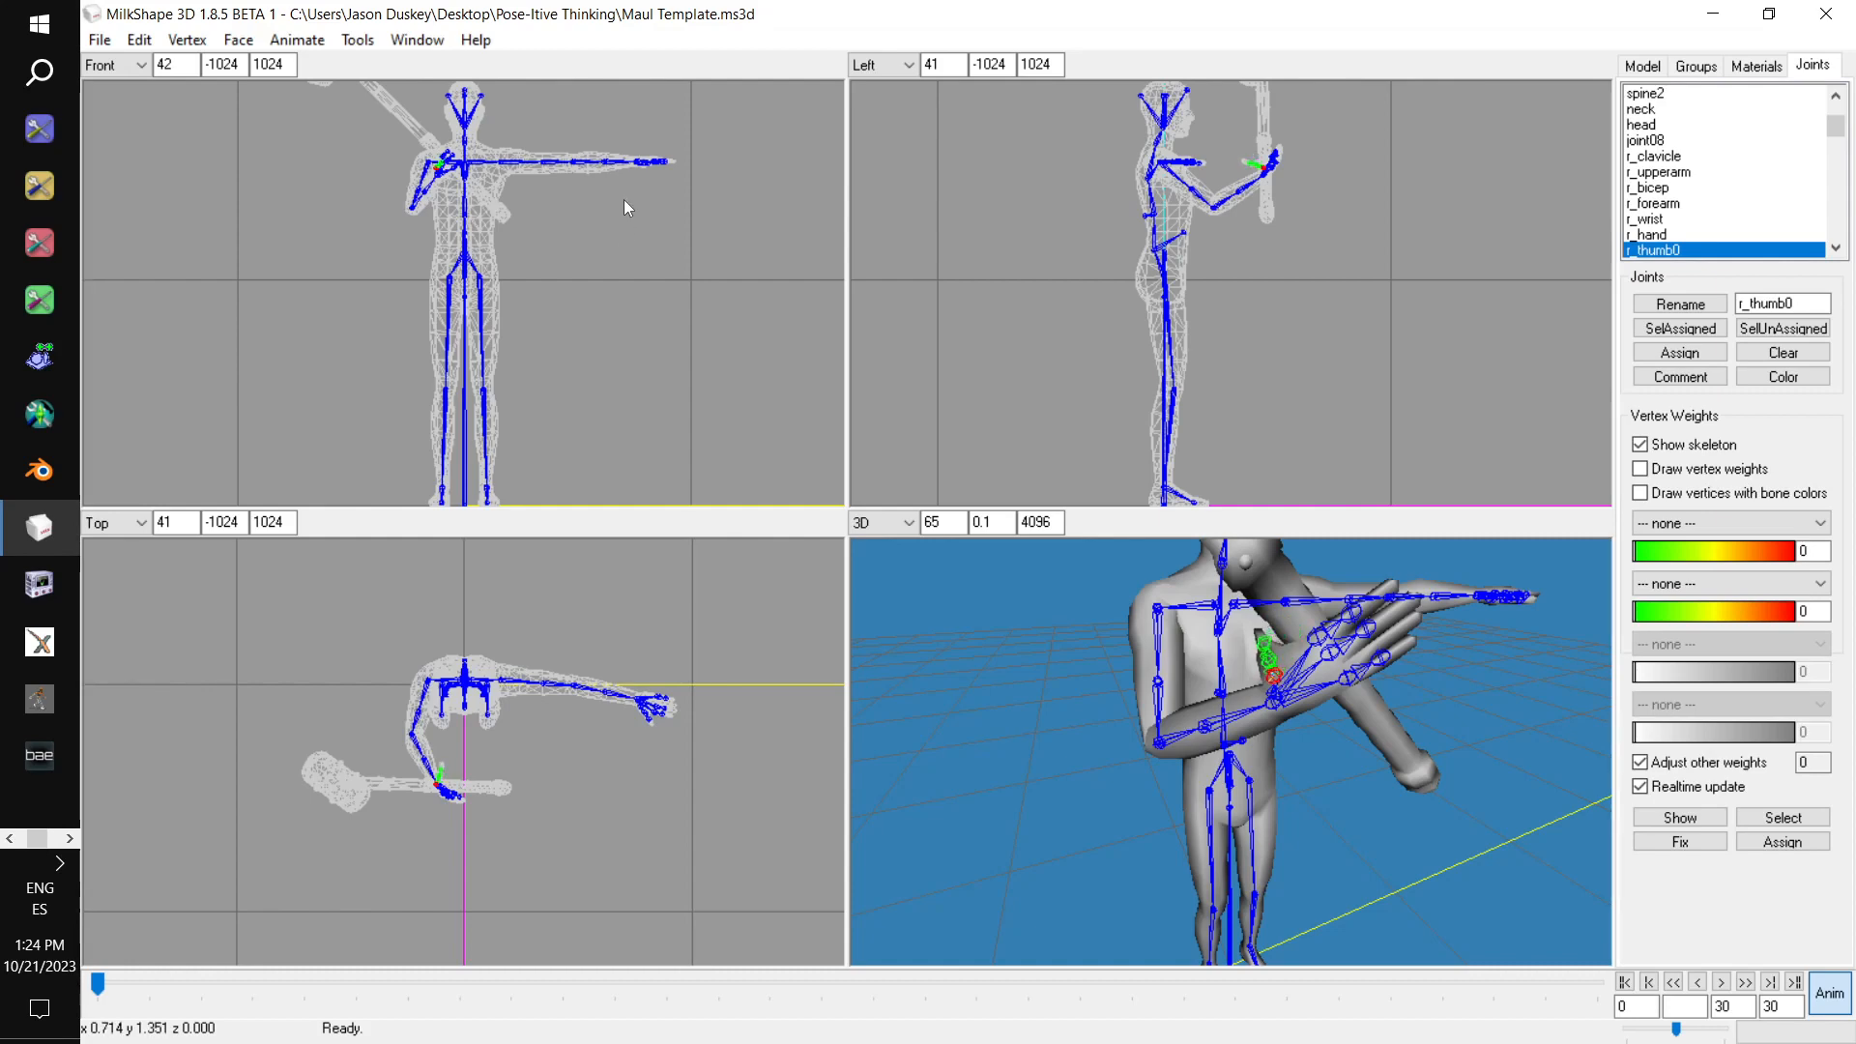
Rotate the r_thumb1 joint freehand in the Top view to bend the thumb's middle segment along the maul handle
{"action": "left_click_drag", "start_coordinate": [1229, 540], "coordinate": [1499, 300]}
{"action": "scroll", "coordinate": [1683, 184], "scroll_direction": "down", "scroll_amount": 2}
{"action": "left_click", "coordinate": [1677, 172]}
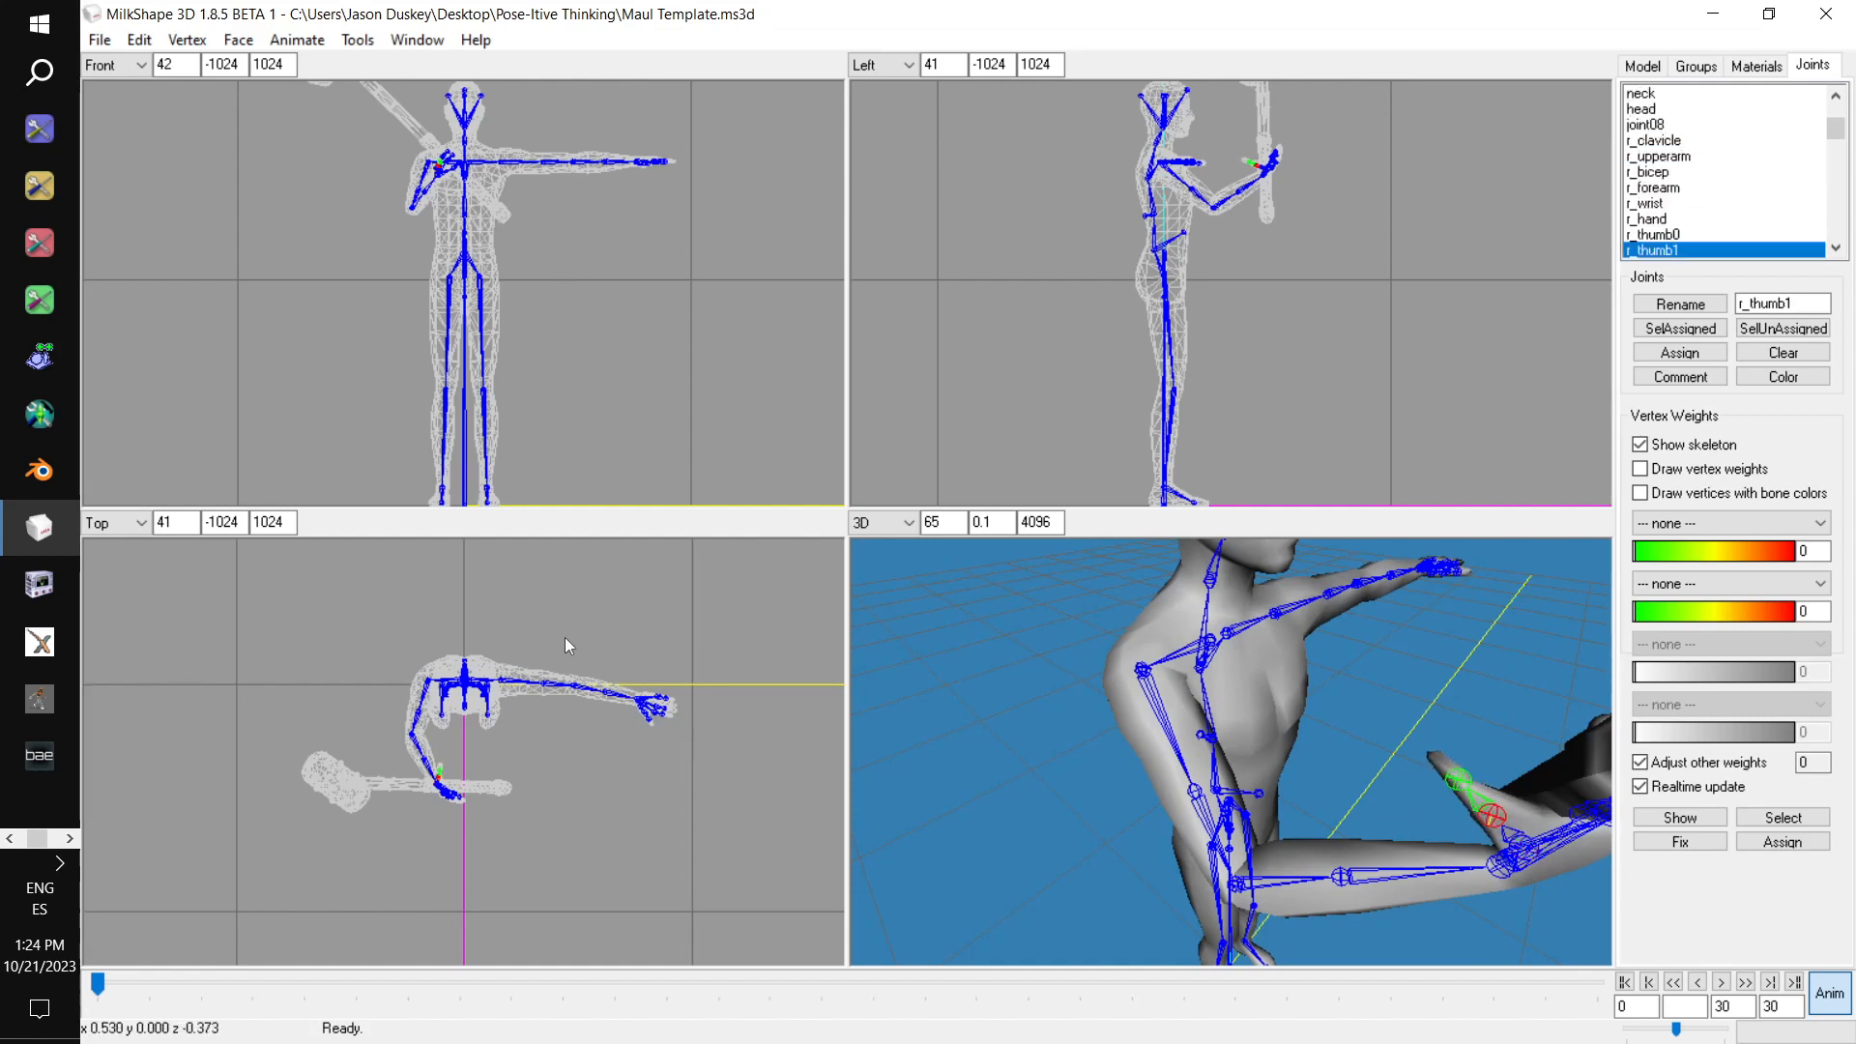
{"action": "mouse_move", "coordinate": [517, 773]}
{"action": "left_mouse_down"}
{"action": "mouse_move", "coordinate": [516, 758]}
{"action": "mouse_move", "coordinate": [520, 810]}
{"action": "left_mouse_up"}
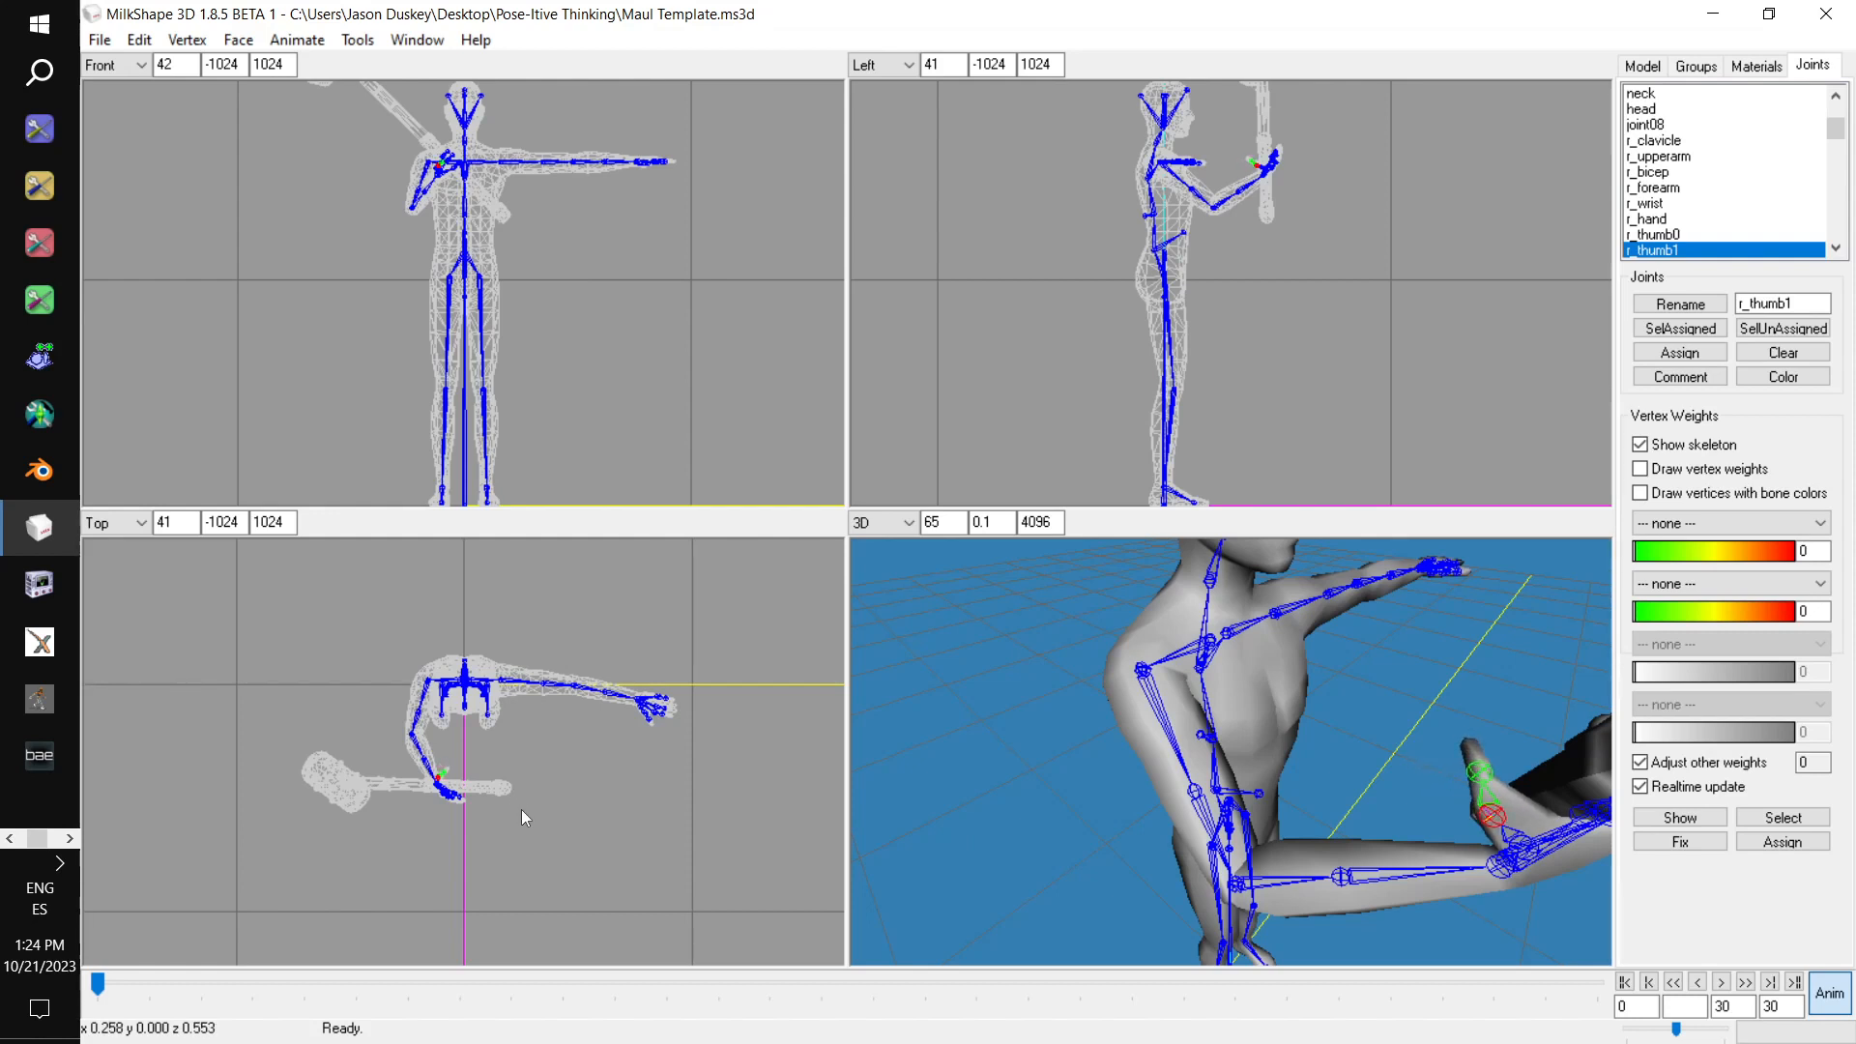
Rotate the r_thumb2 joint freehand in the Top view to curl the right thumb's tip around the handle
{"action": "scroll", "coordinate": [1698, 194], "scroll_direction": "down", "scroll_amount": 3}
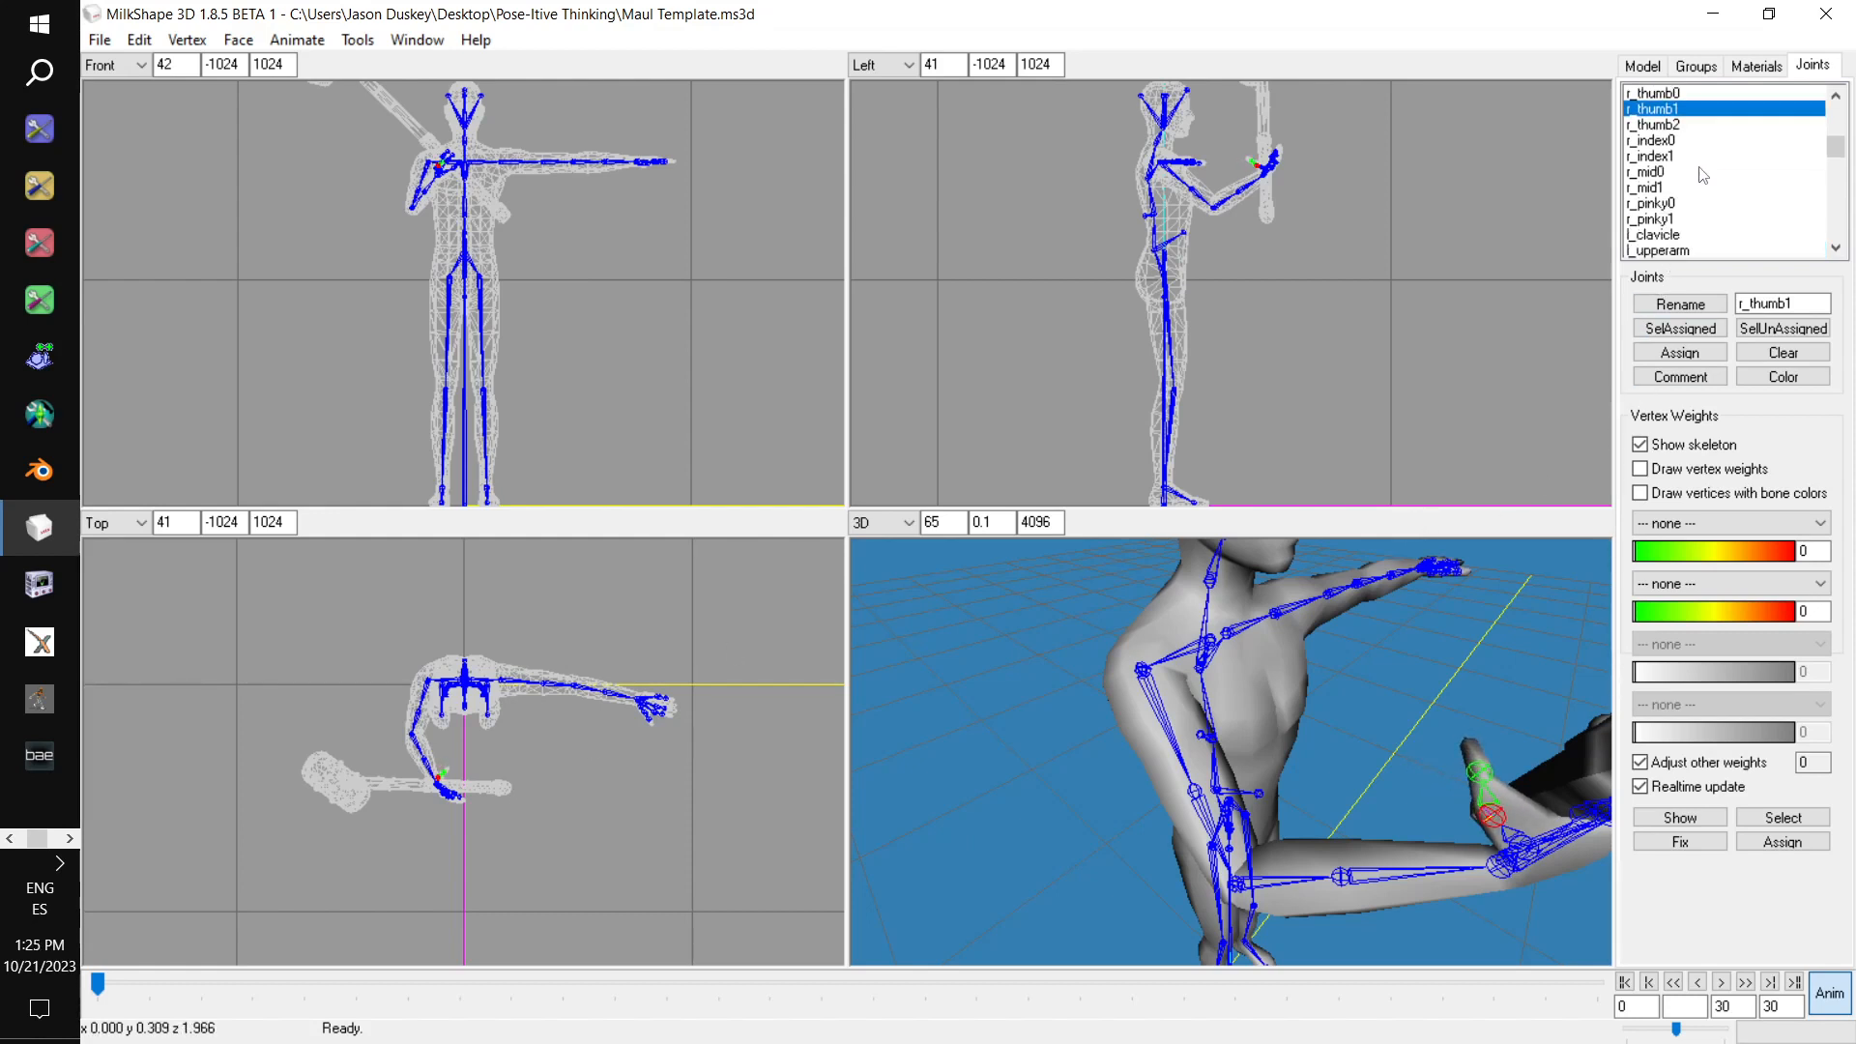
{"action": "left_click", "coordinate": [1687, 141]}
{"action": "left_click", "coordinate": [1682, 124]}
{"action": "left_click_drag", "start_coordinate": [584, 702], "coordinate": [611, 731]}
Rotate the r_index0 joint freehand in the Top and Front views to bend the right index finger's base around the handle
{"action": "left_click_drag", "start_coordinate": [1257, 715], "coordinate": [1208, 735]}
{"action": "left_click_drag", "start_coordinate": [1533, 688], "coordinate": [1494, 701]}
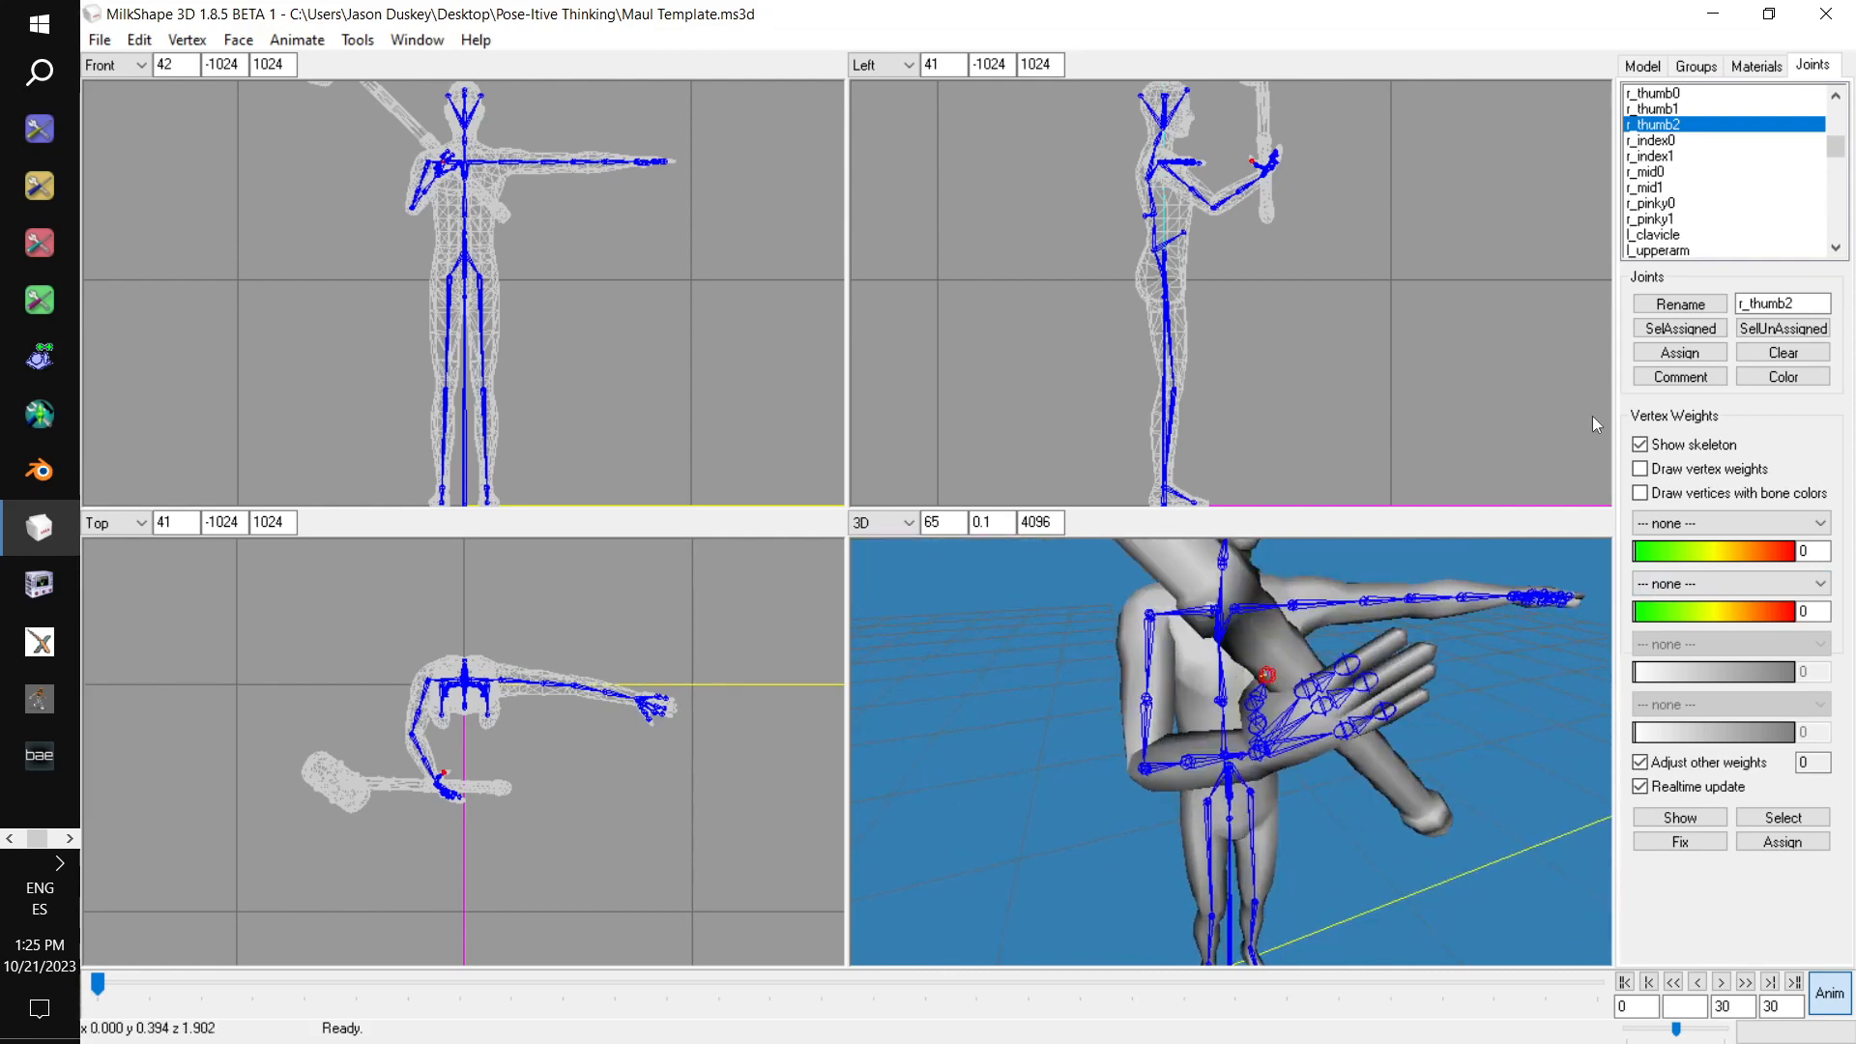
{"action": "left_click", "coordinate": [1683, 157]}
{"action": "left_click", "coordinate": [1684, 142]}
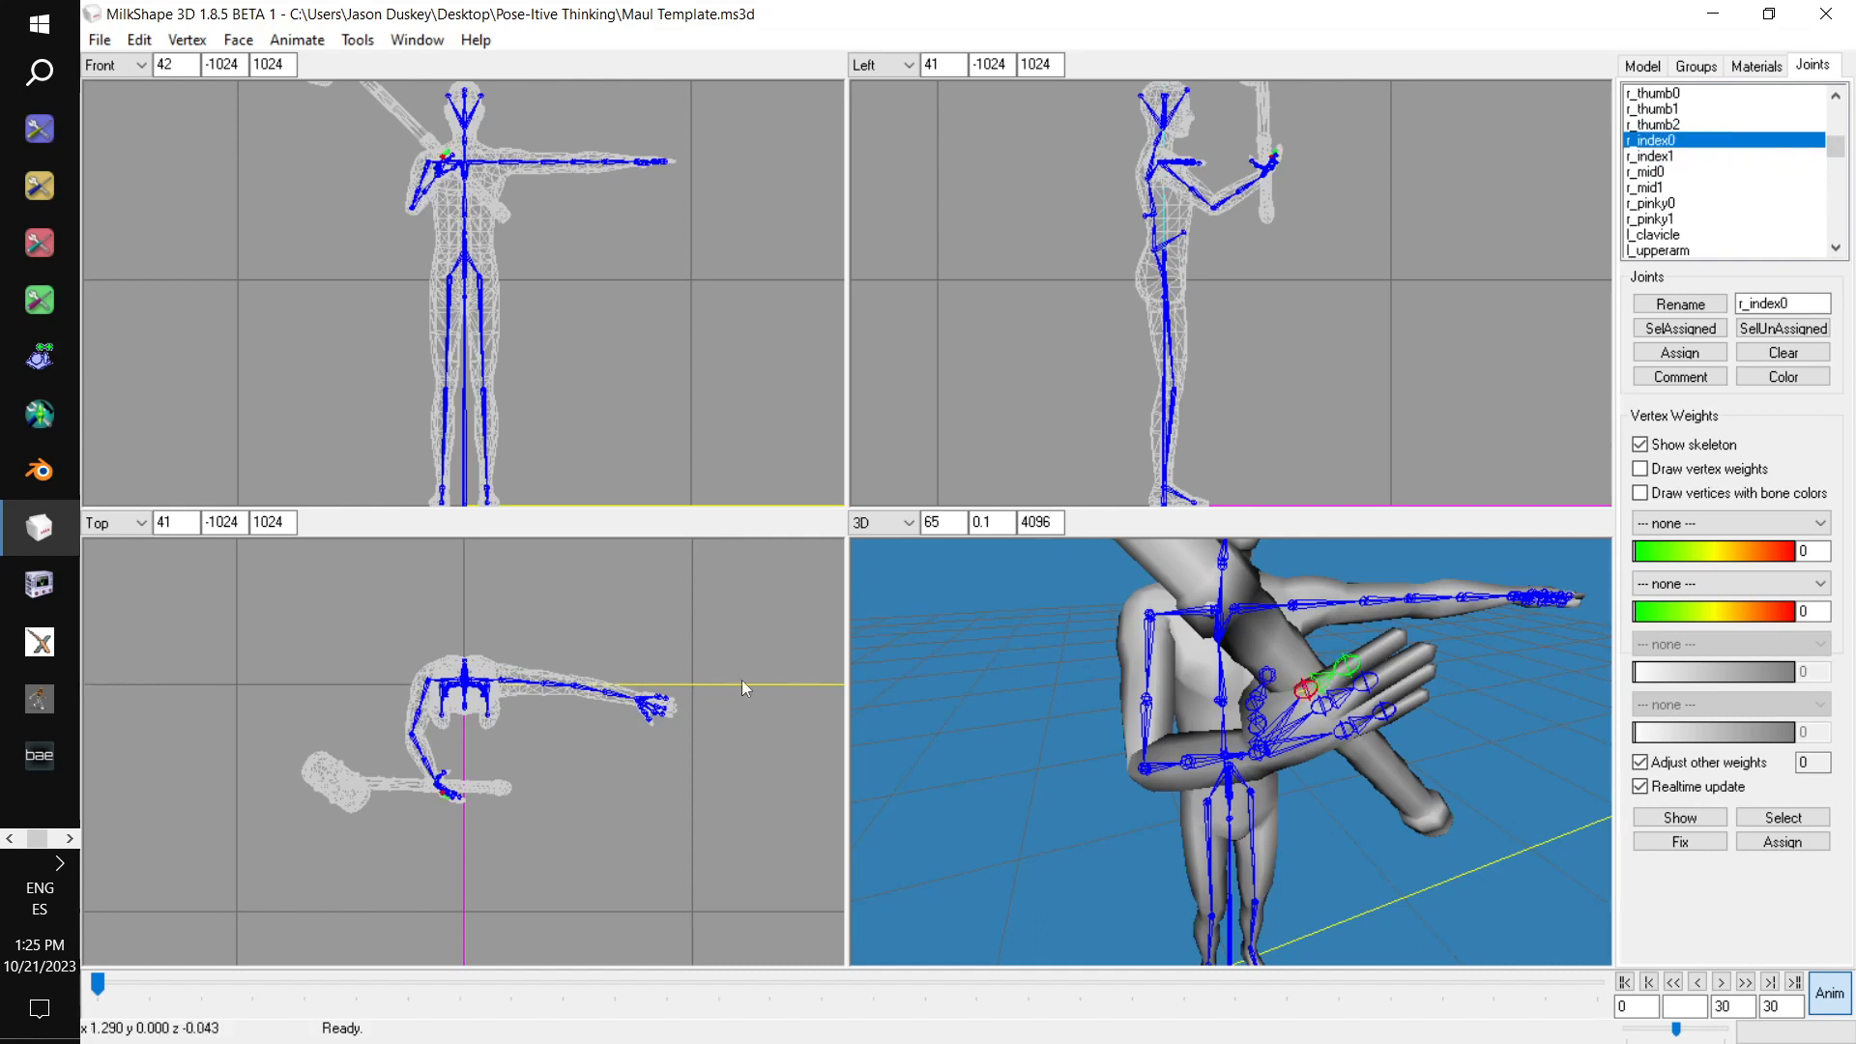
{"action": "left_click_drag", "start_coordinate": [548, 795], "coordinate": [559, 768]}
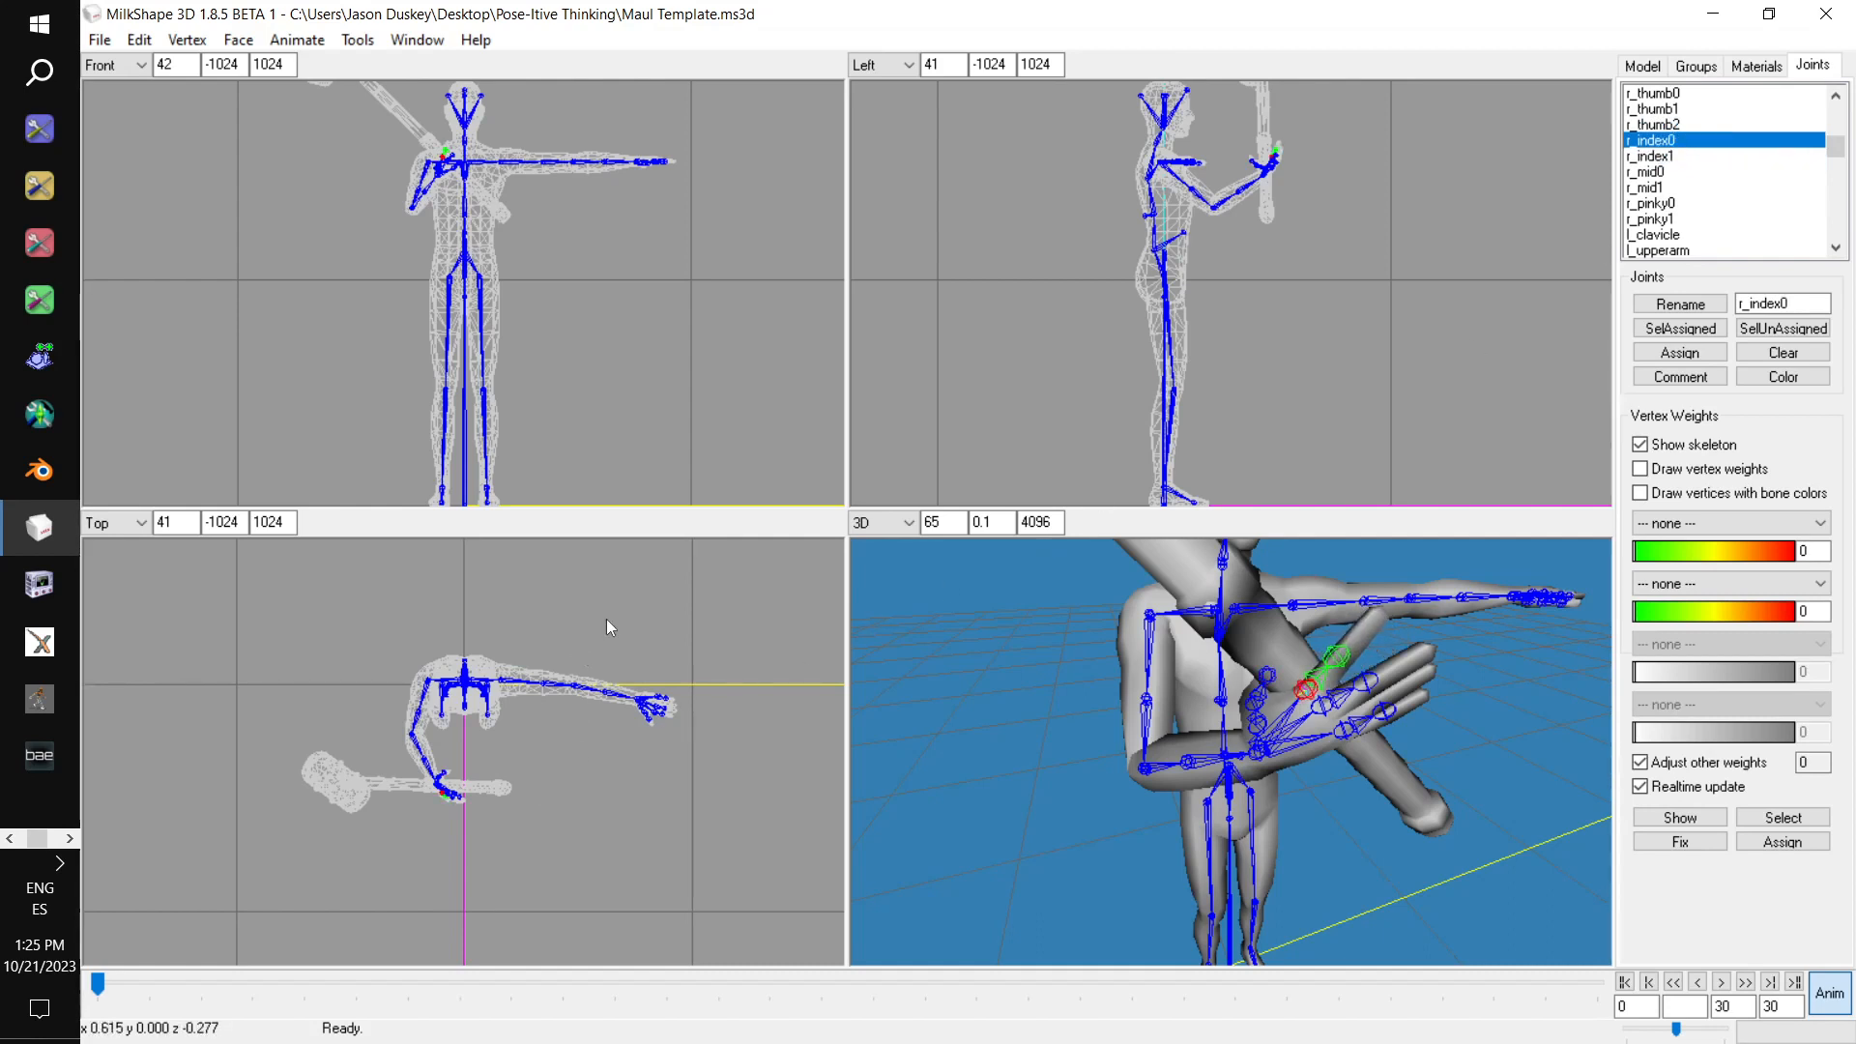
{"action": "left_click_drag", "start_coordinate": [559, 346], "coordinate": [559, 267]}
Rotate the r_index1 joint freehand in the Front view to curl the right index fingertip over the handle
{"action": "left_click_drag", "start_coordinate": [1039, 654], "coordinate": [1297, 560]}
{"action": "scroll", "coordinate": [1694, 242], "scroll_direction": "down", "scroll_amount": 1}
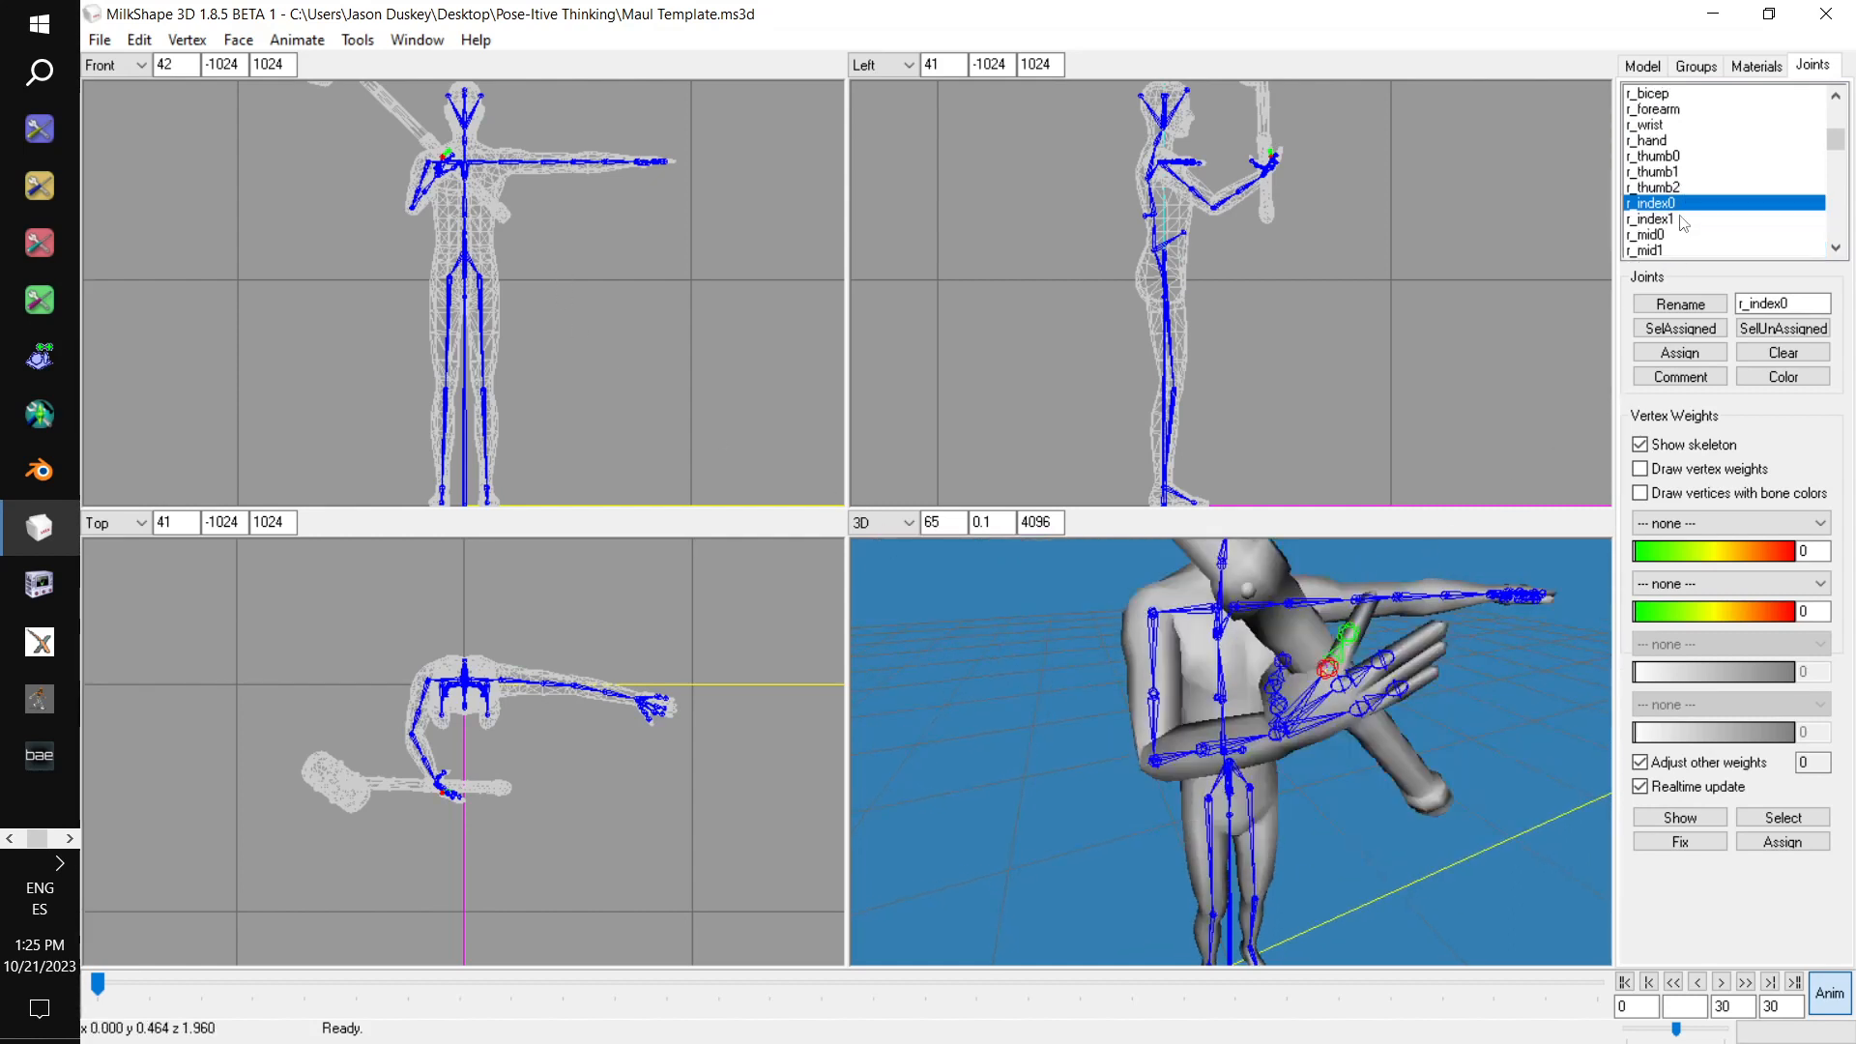
{"action": "left_click", "coordinate": [1655, 220]}
{"action": "left_click_drag", "start_coordinate": [1386, 637], "coordinate": [1387, 644]}
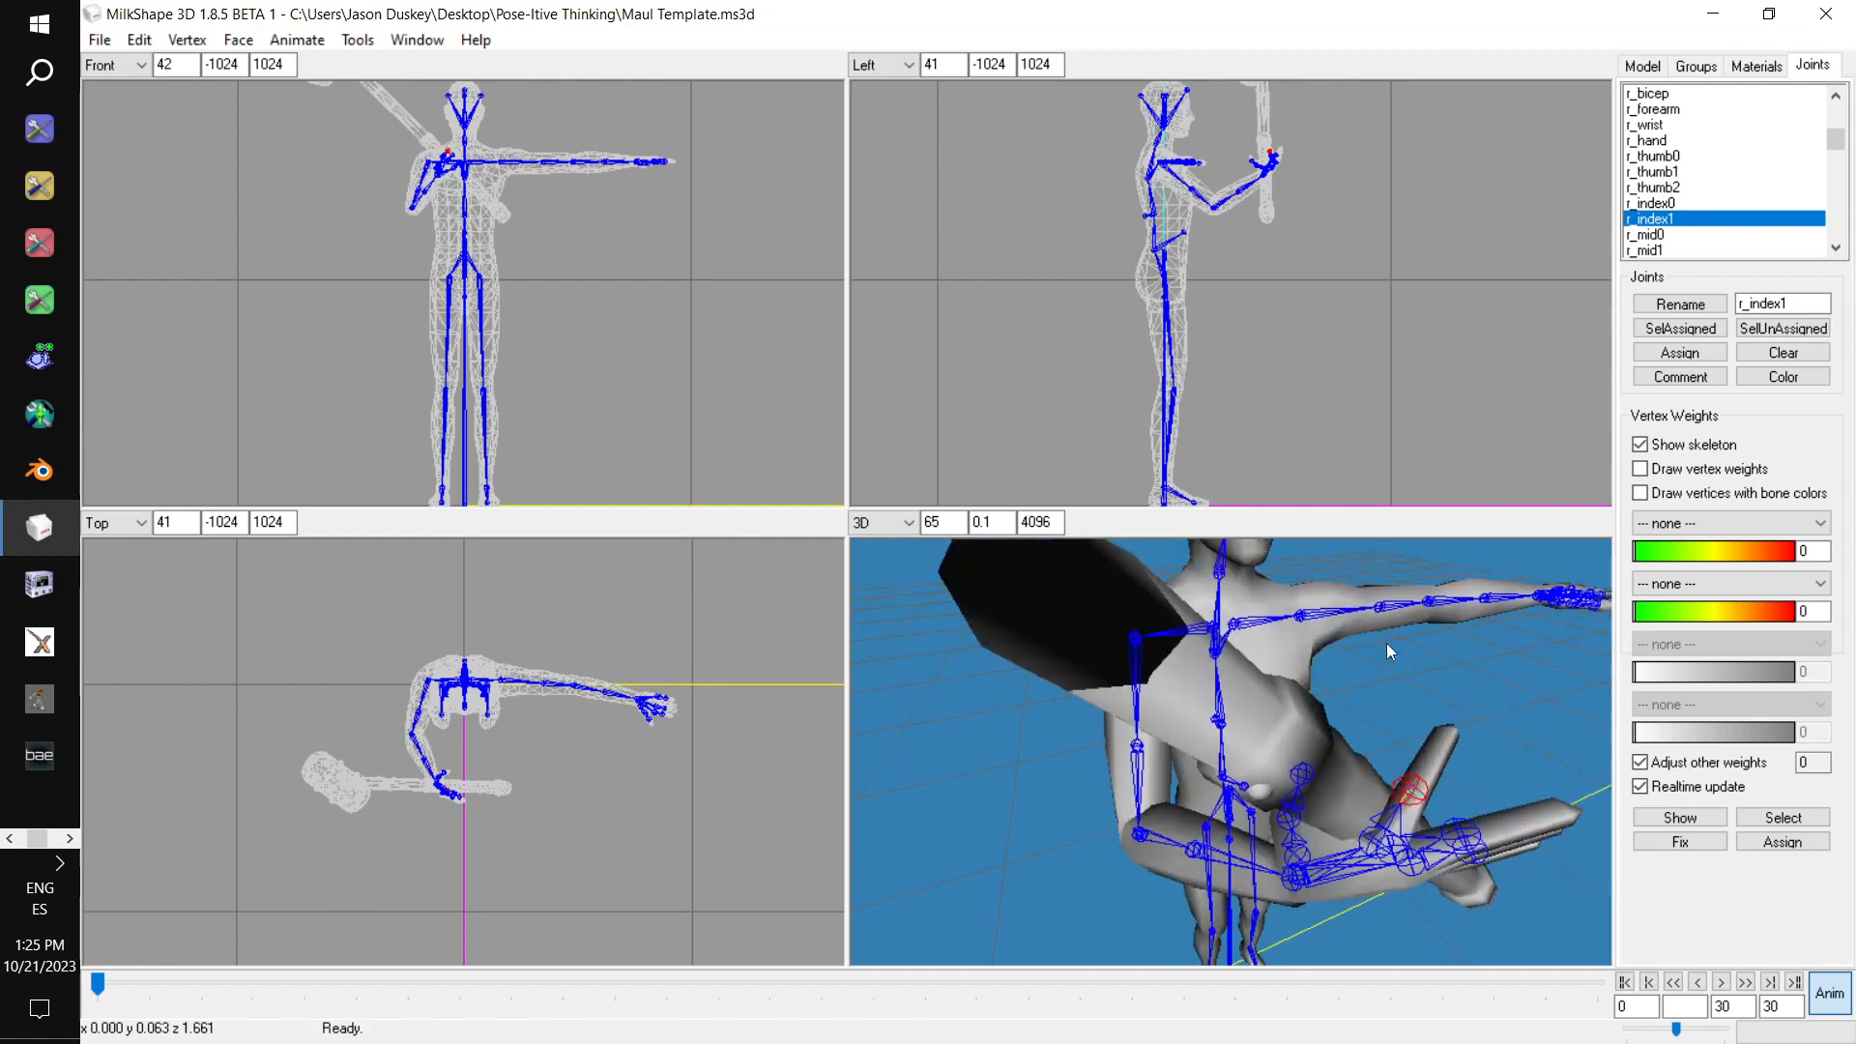
{"action": "left_click_drag", "start_coordinate": [555, 276], "coordinate": [553, 188]}
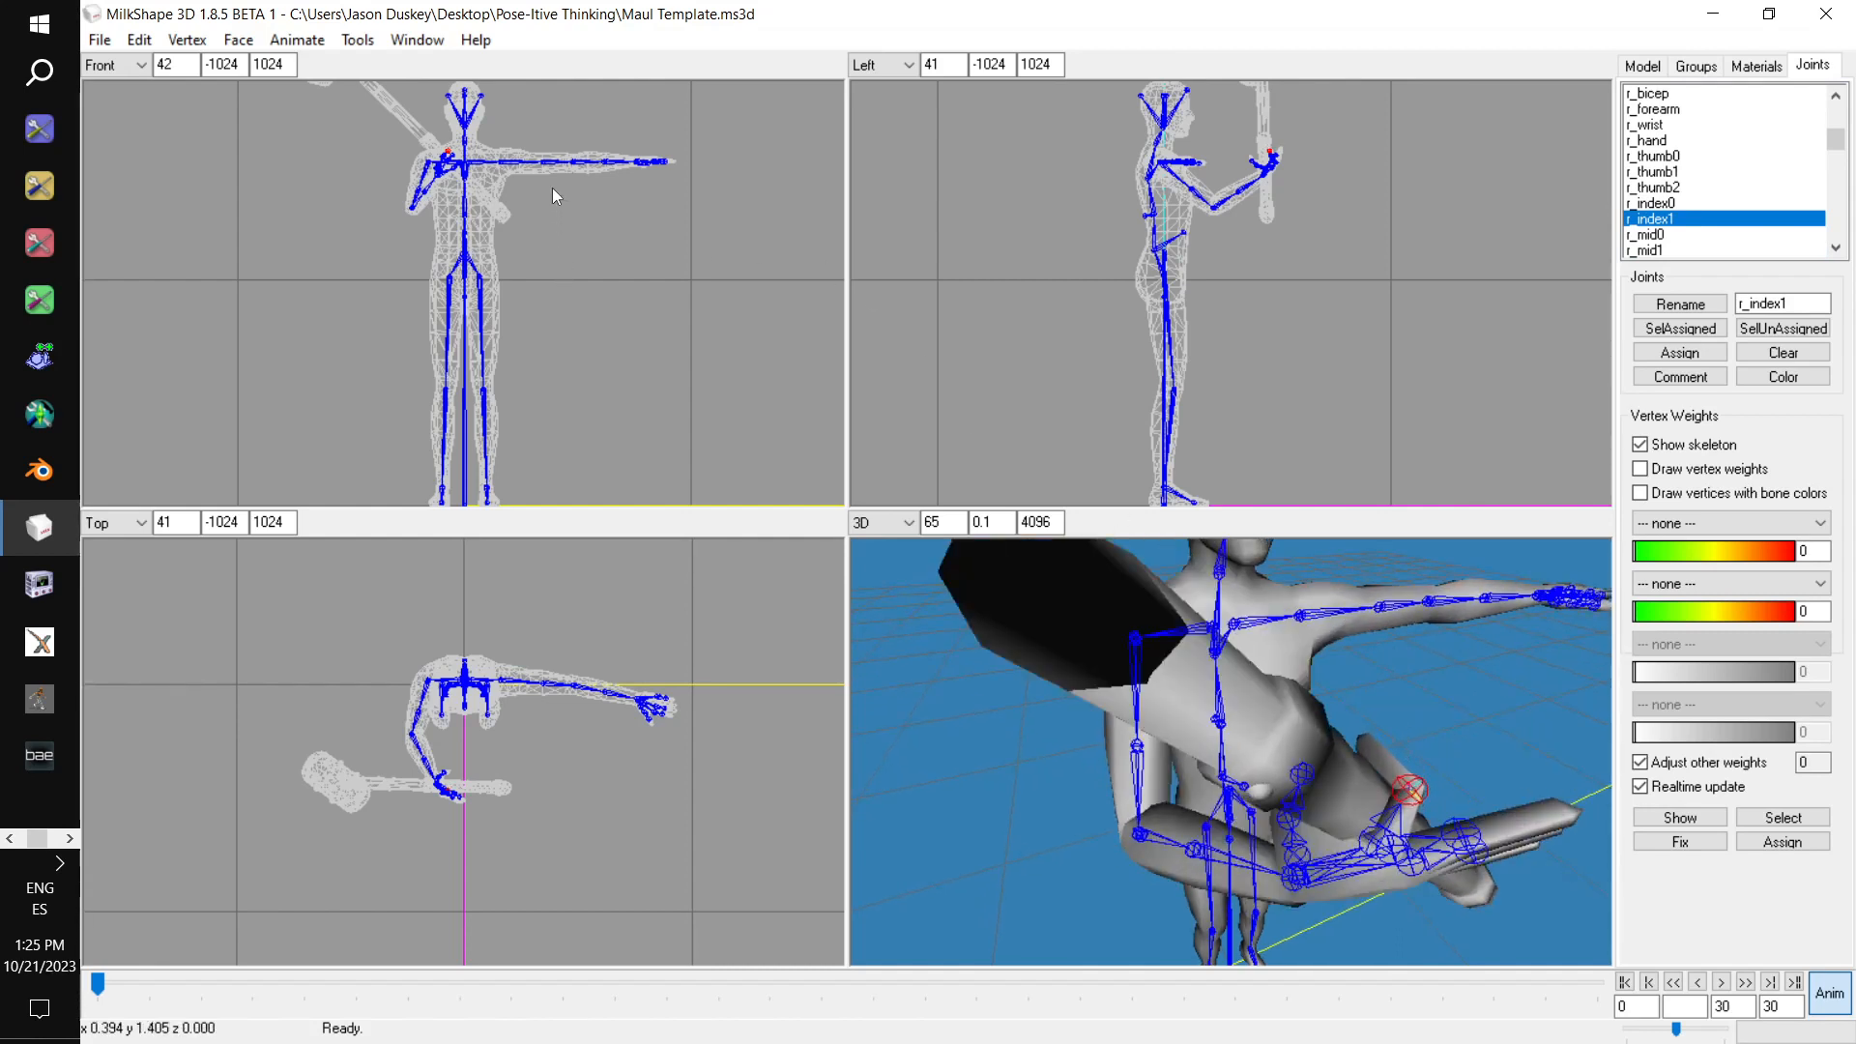
Rotate the r_mid0 and r_mid1 joints freehand in the Front view to curl the right middle finger around the handle
{"action": "left_click", "coordinate": [1674, 235]}
{"action": "left_click_drag", "start_coordinate": [389, 299], "coordinate": [422, 356]}
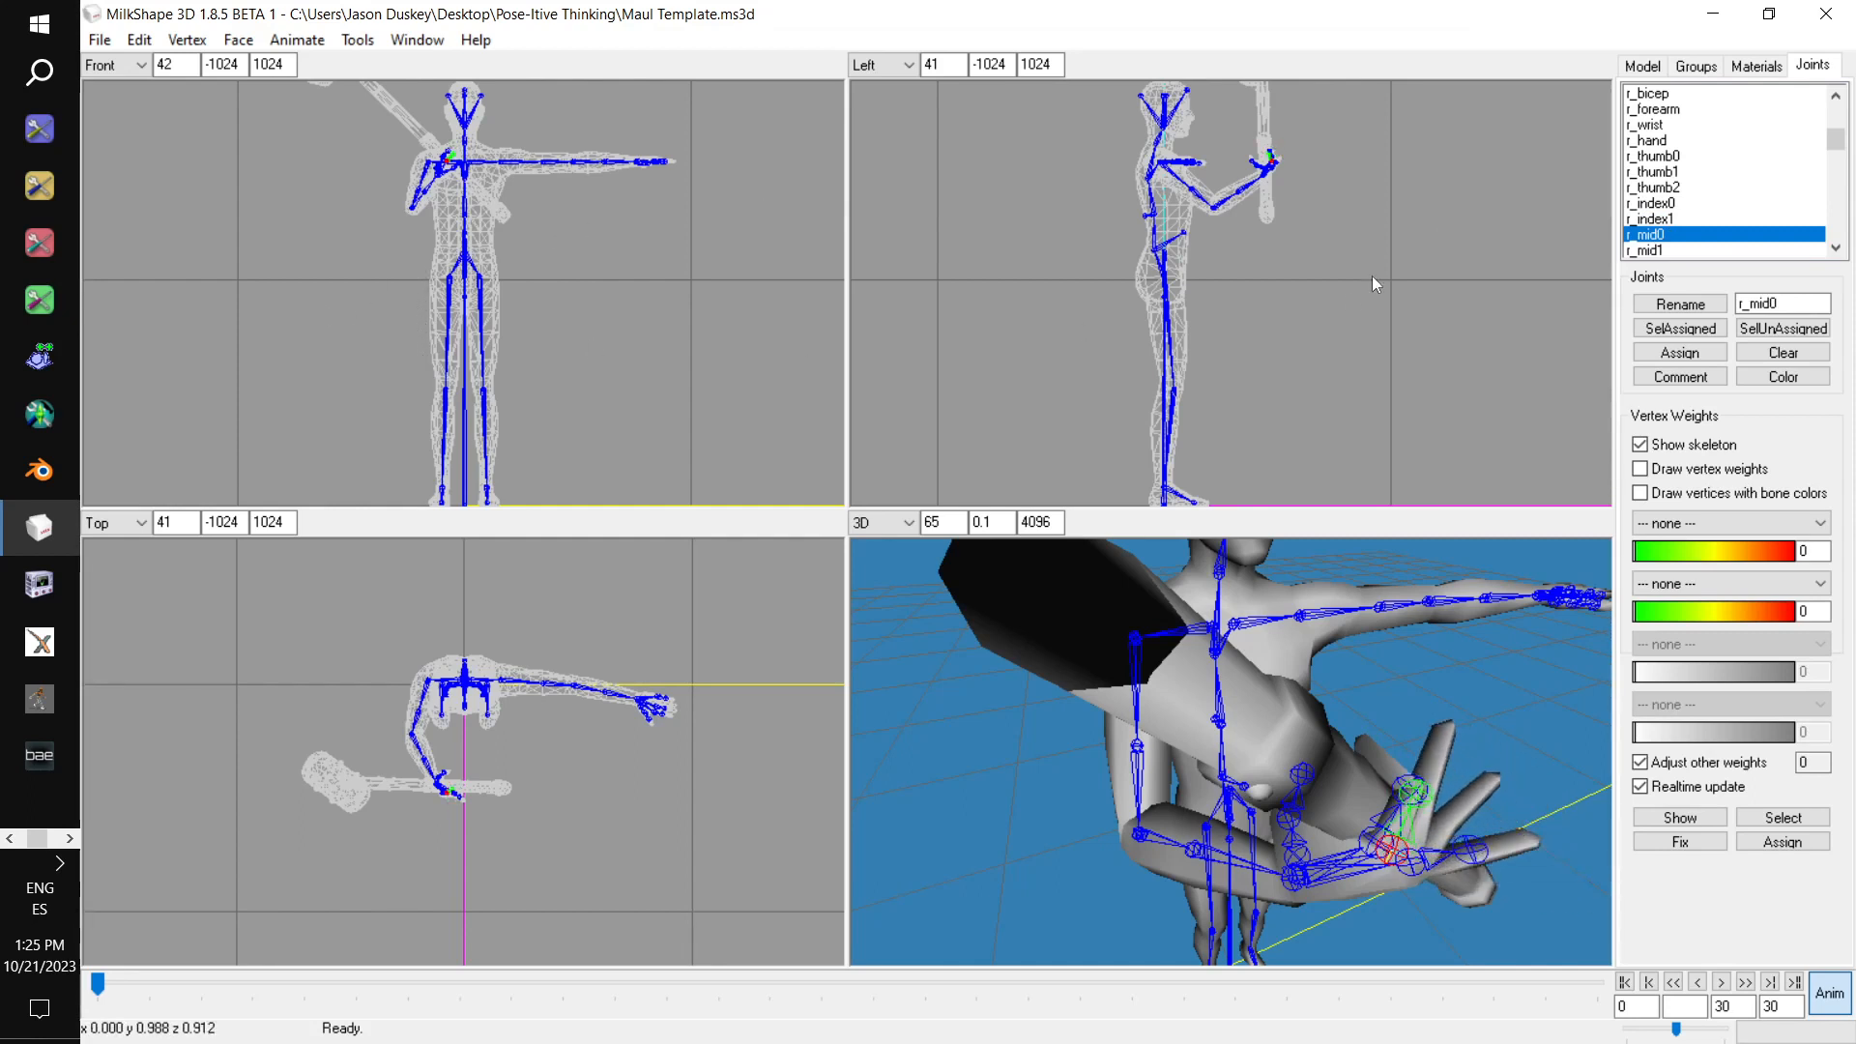
{"action": "left_click", "coordinate": [1651, 250]}
{"action": "left_click_drag", "start_coordinate": [500, 303], "coordinate": [491, 242]}
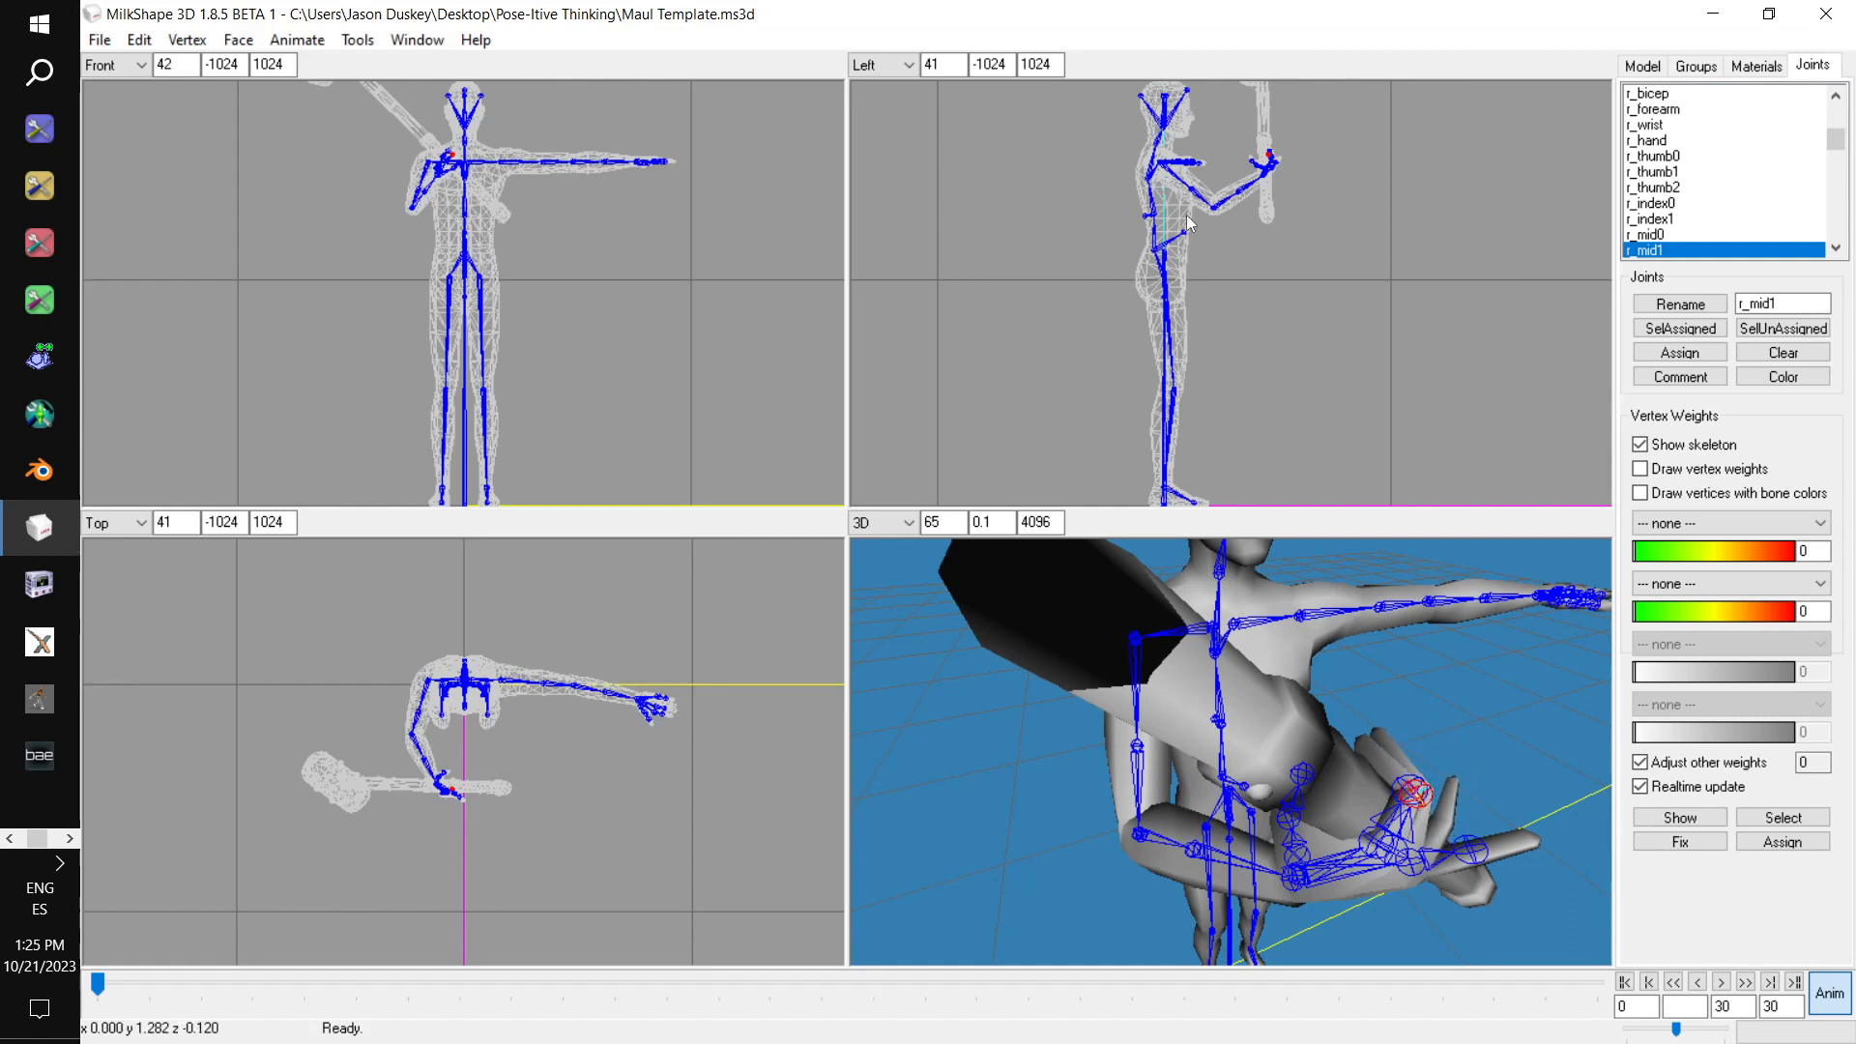
Rotate the r_pinky0 and r_pinky1 joints freehand in the Front view to close the remaining right-hand fingers around the handle
{"action": "scroll", "coordinate": [1654, 164], "scroll_direction": "down", "scroll_amount": 2}
{"action": "left_click", "coordinate": [1677, 172]}
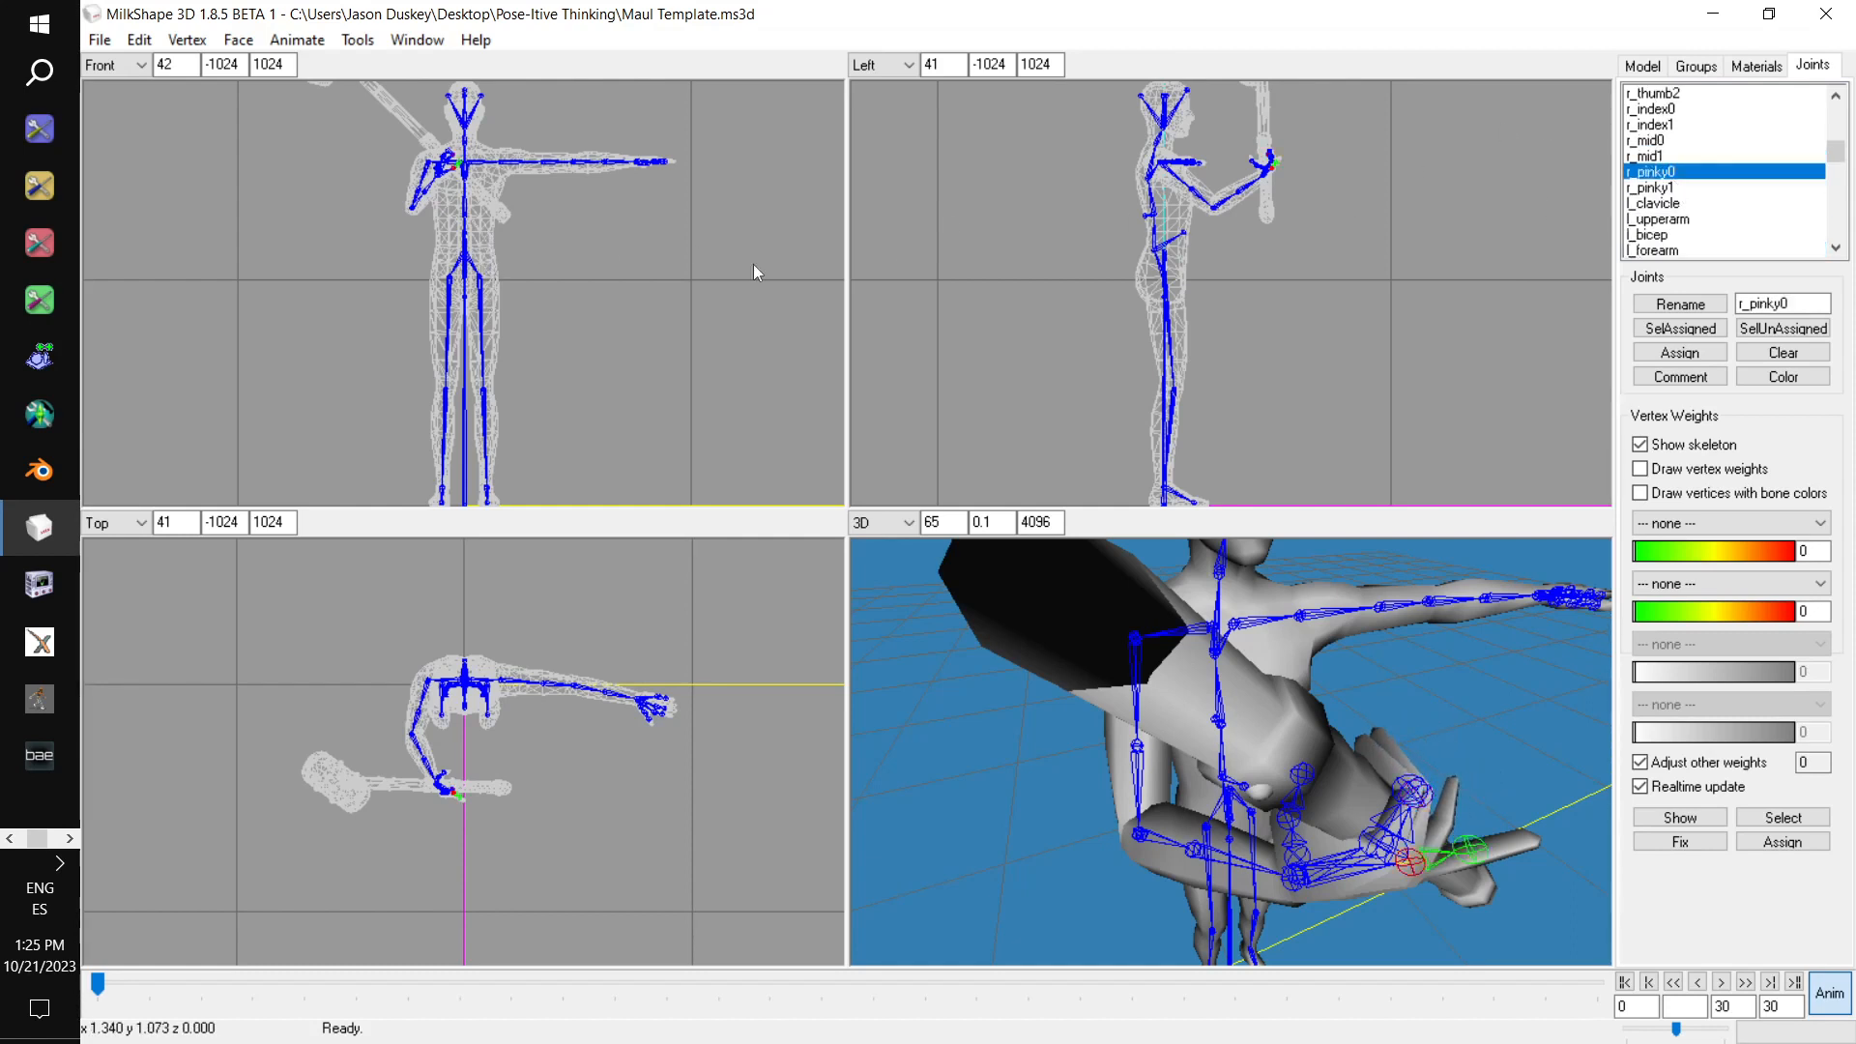
{"action": "left_click_drag", "start_coordinate": [599, 303], "coordinate": [603, 247]}
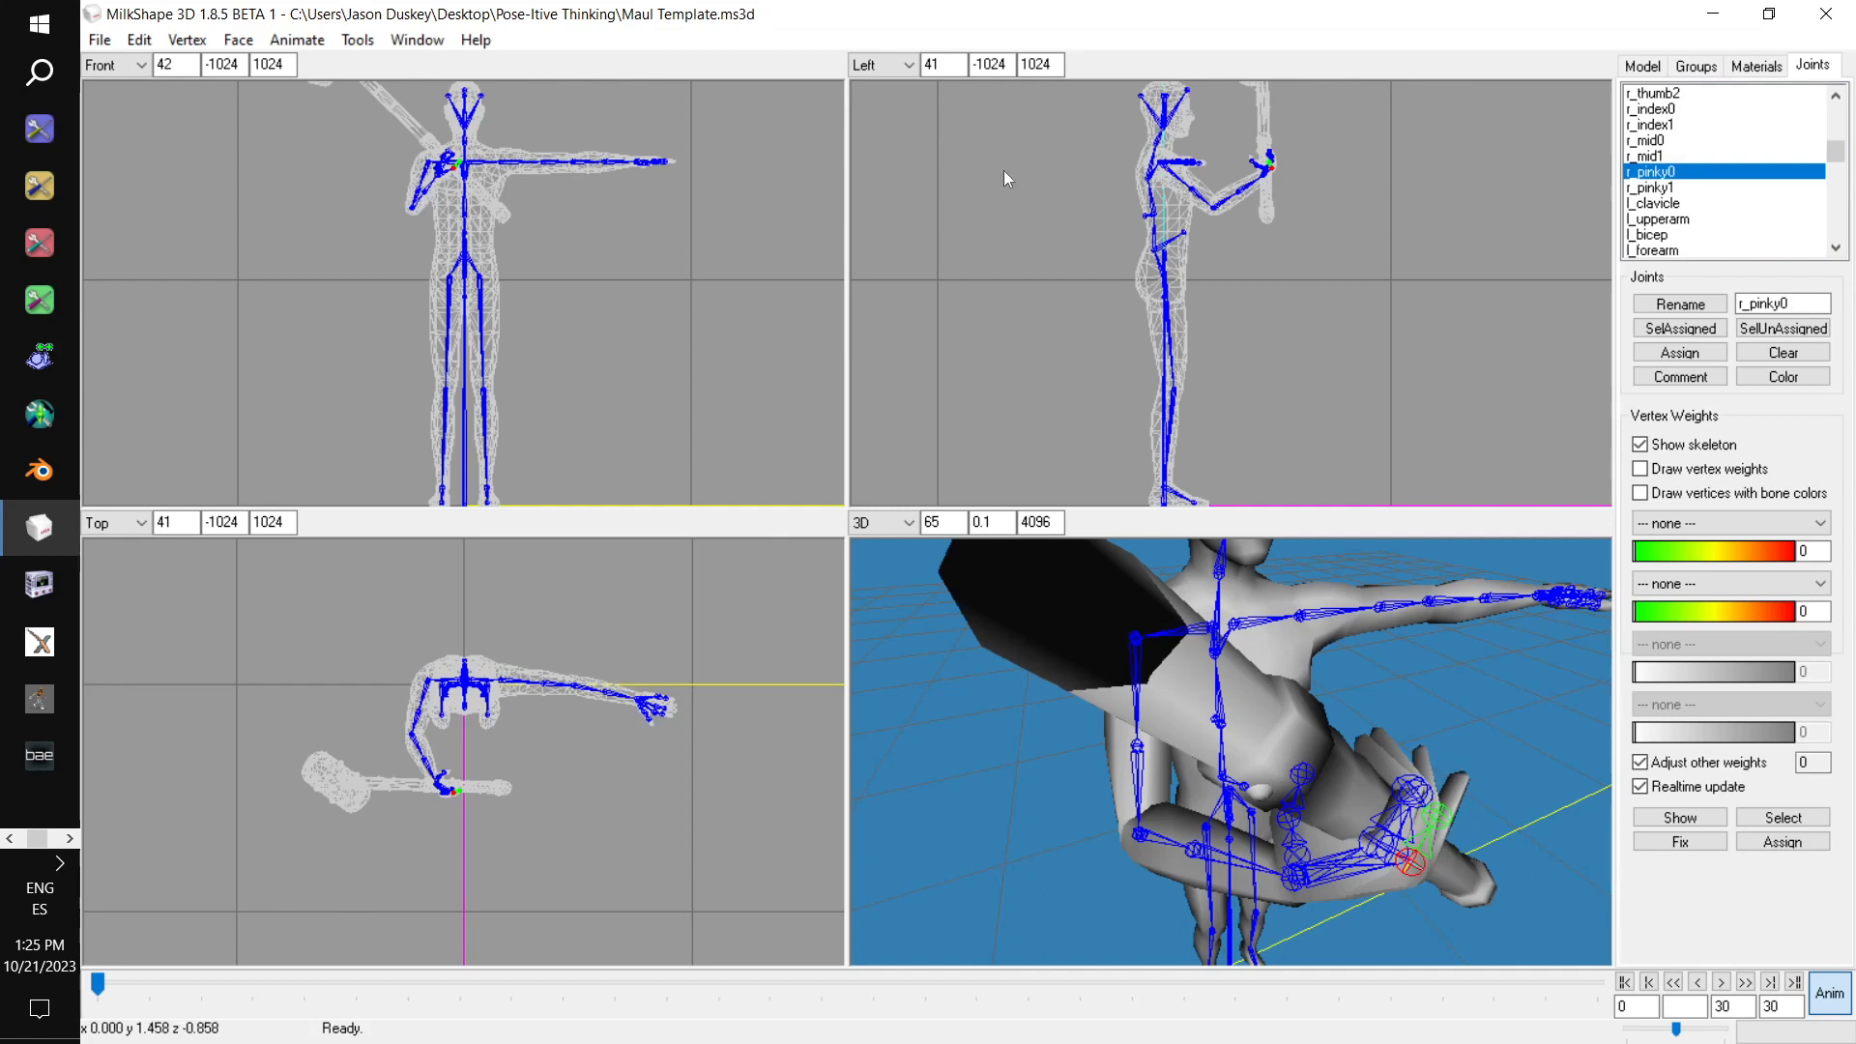
{"action": "left_click", "coordinate": [1697, 190]}
{"action": "left_click", "coordinate": [1687, 204]}
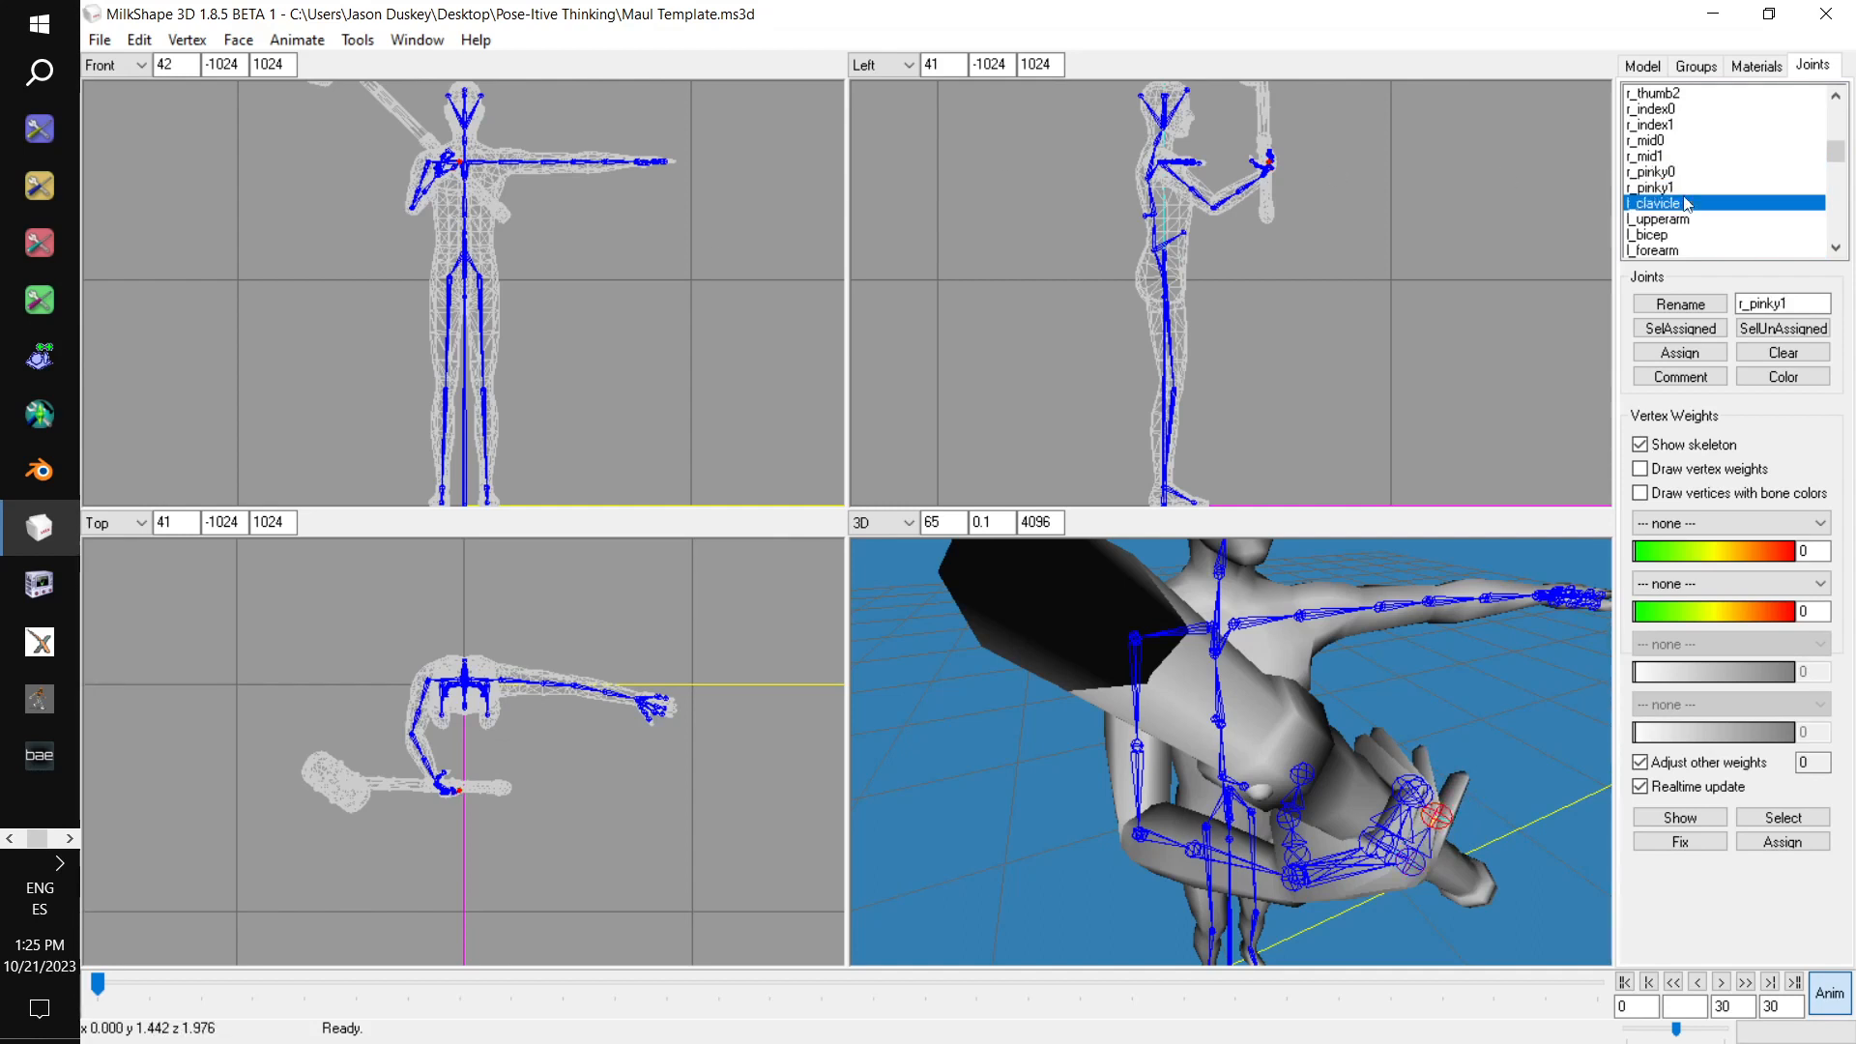
{"action": "left_click", "coordinate": [1692, 189]}
{"action": "left_click_drag", "start_coordinate": [526, 270], "coordinate": [522, 211]}
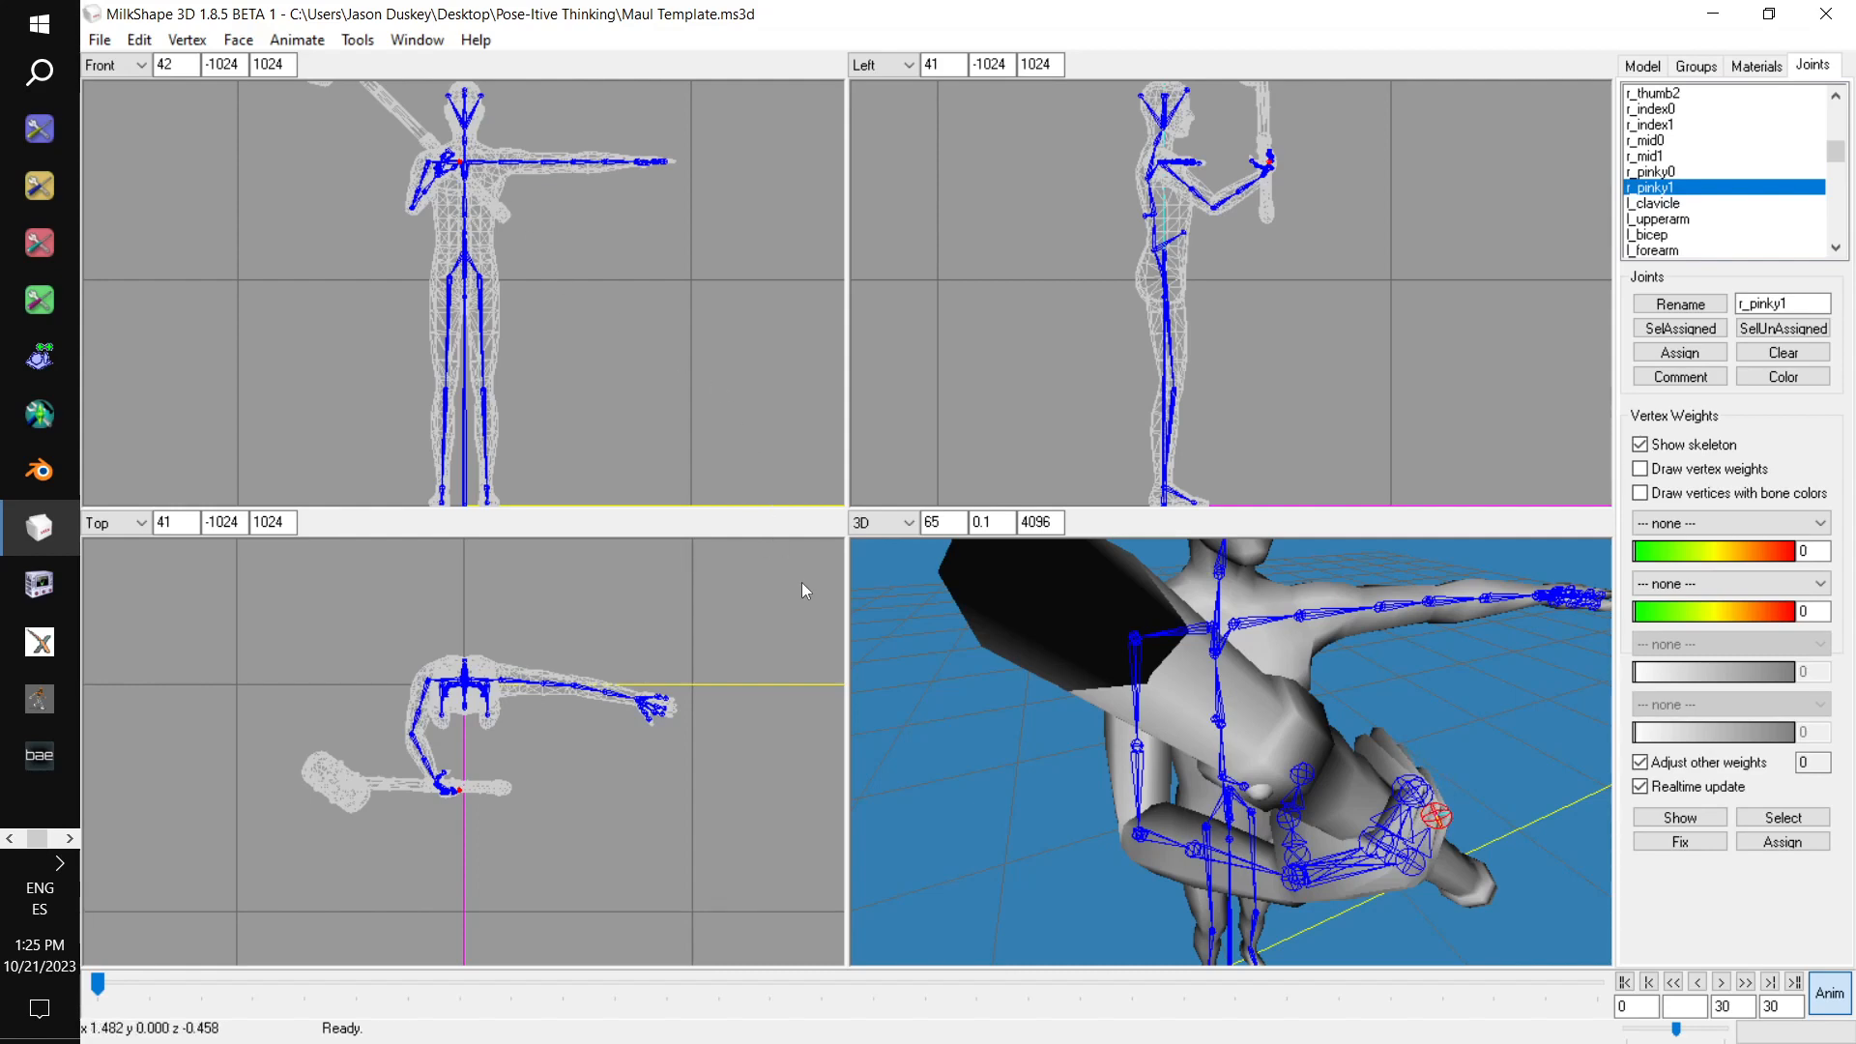
Check the right hand's grip on the maul handle from several angles, with the r_mid1 joint selected
{"action": "left_click_drag", "start_coordinate": [979, 625], "coordinate": [881, 624]}
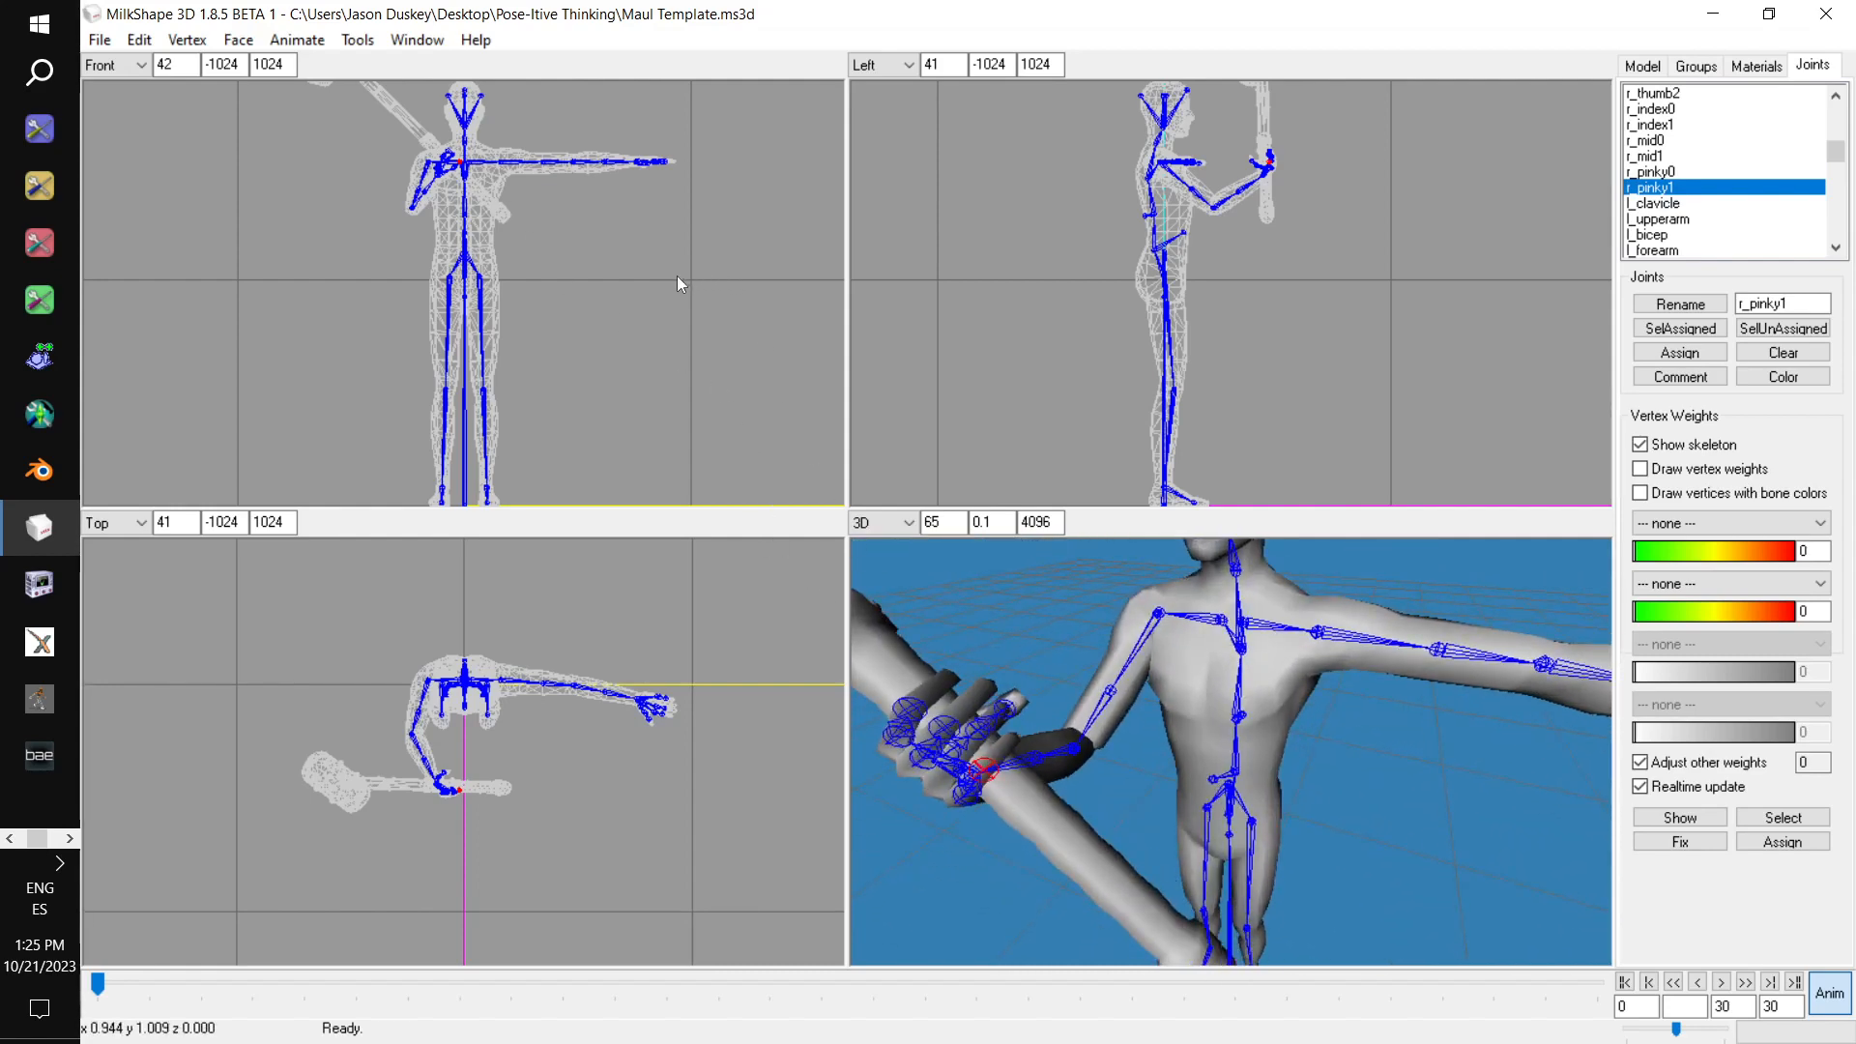
{"action": "left_click", "coordinate": [1665, 156]}
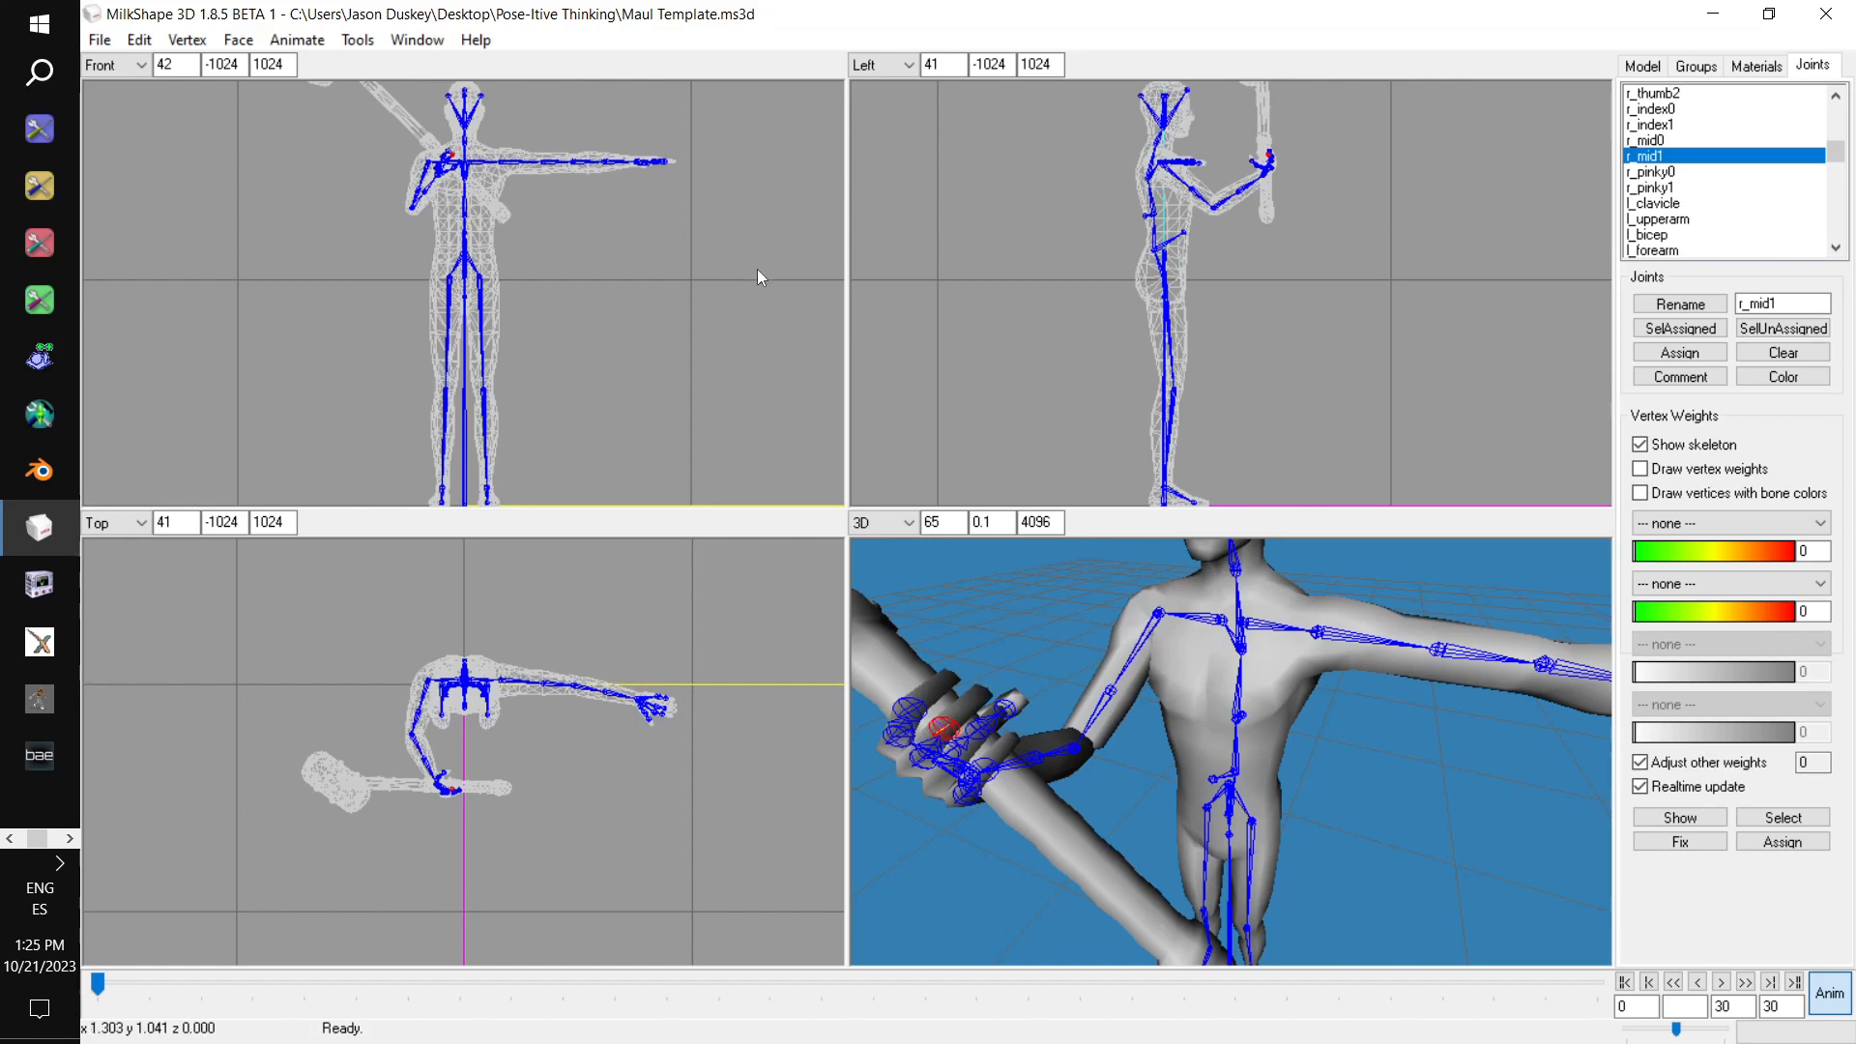
{"action": "scroll", "coordinate": [1163, 746], "scroll_direction": "down", "scroll_amount": 4}
{"action": "left_click_drag", "start_coordinate": [1186, 810], "coordinate": [1331, 763]}
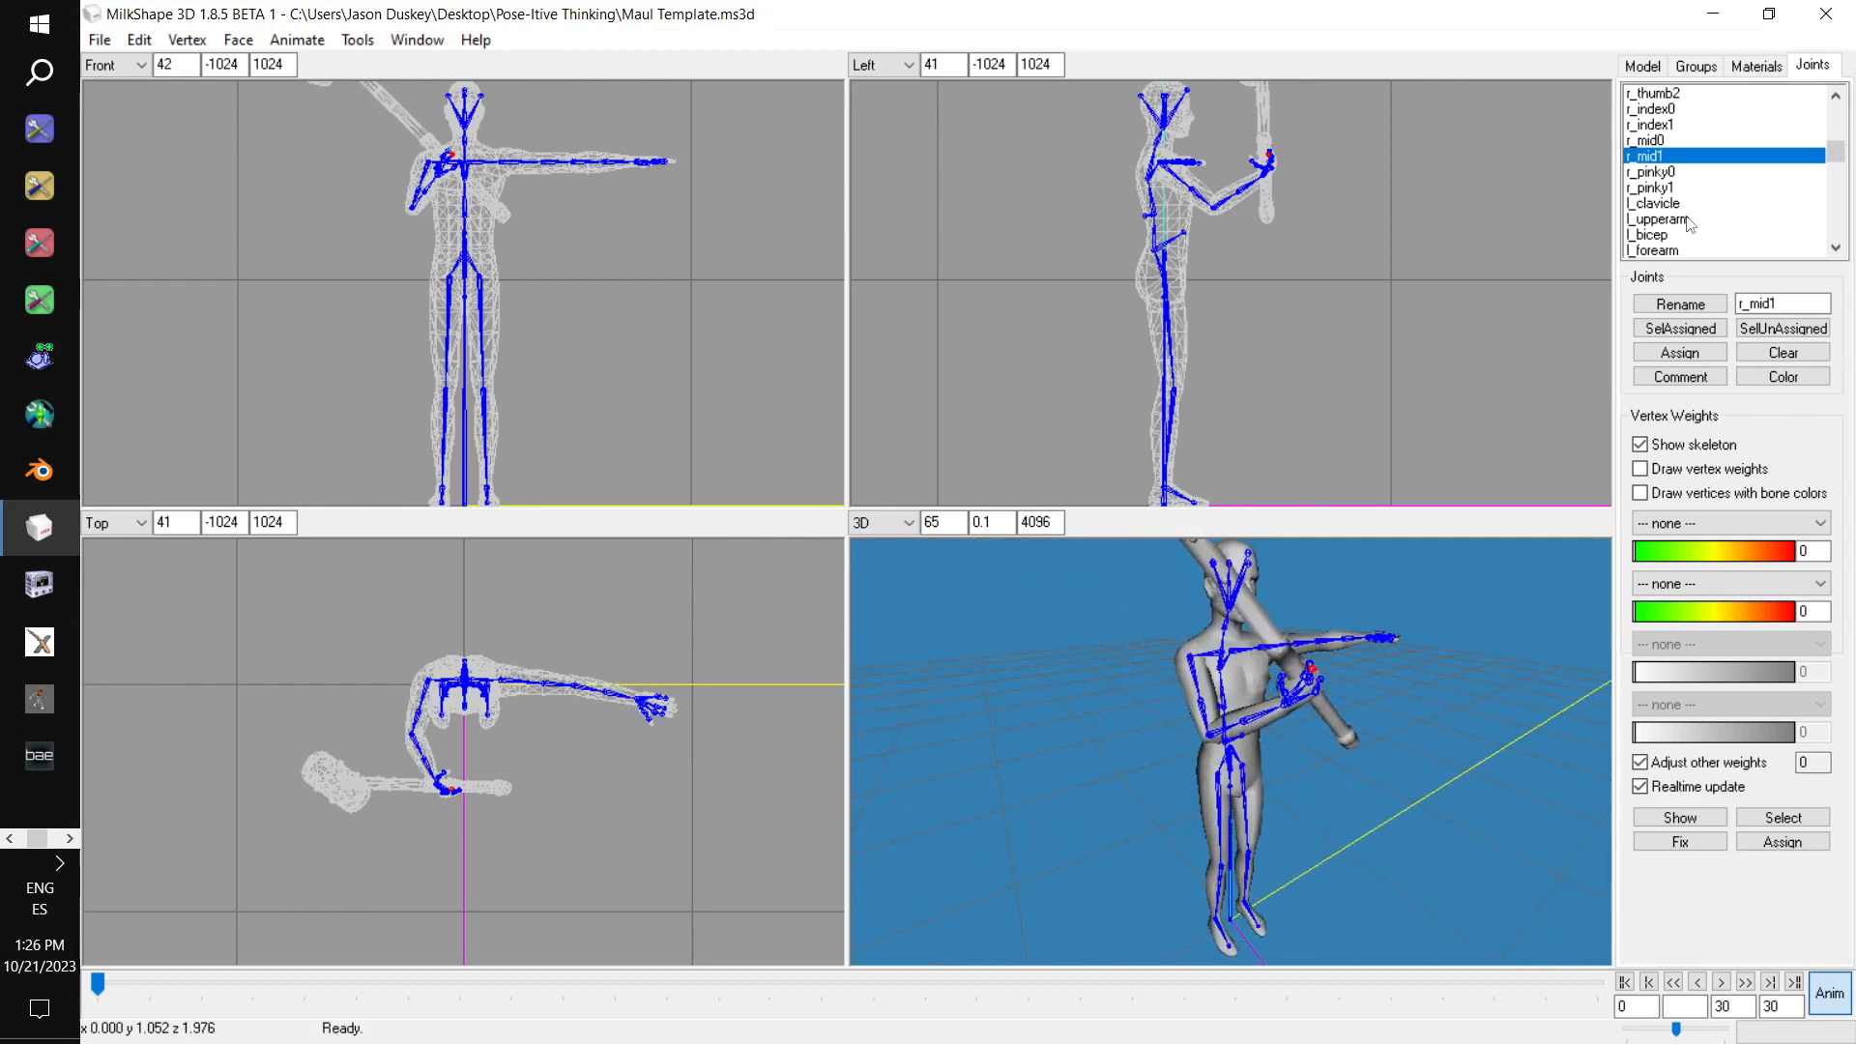
Apply the preset numeric local rotation to the r_bicep and r_wrist joints, keeping X and Y at 0.0
{"action": "scroll", "coordinate": [1690, 224], "scroll_direction": "up", "scroll_amount": 4}
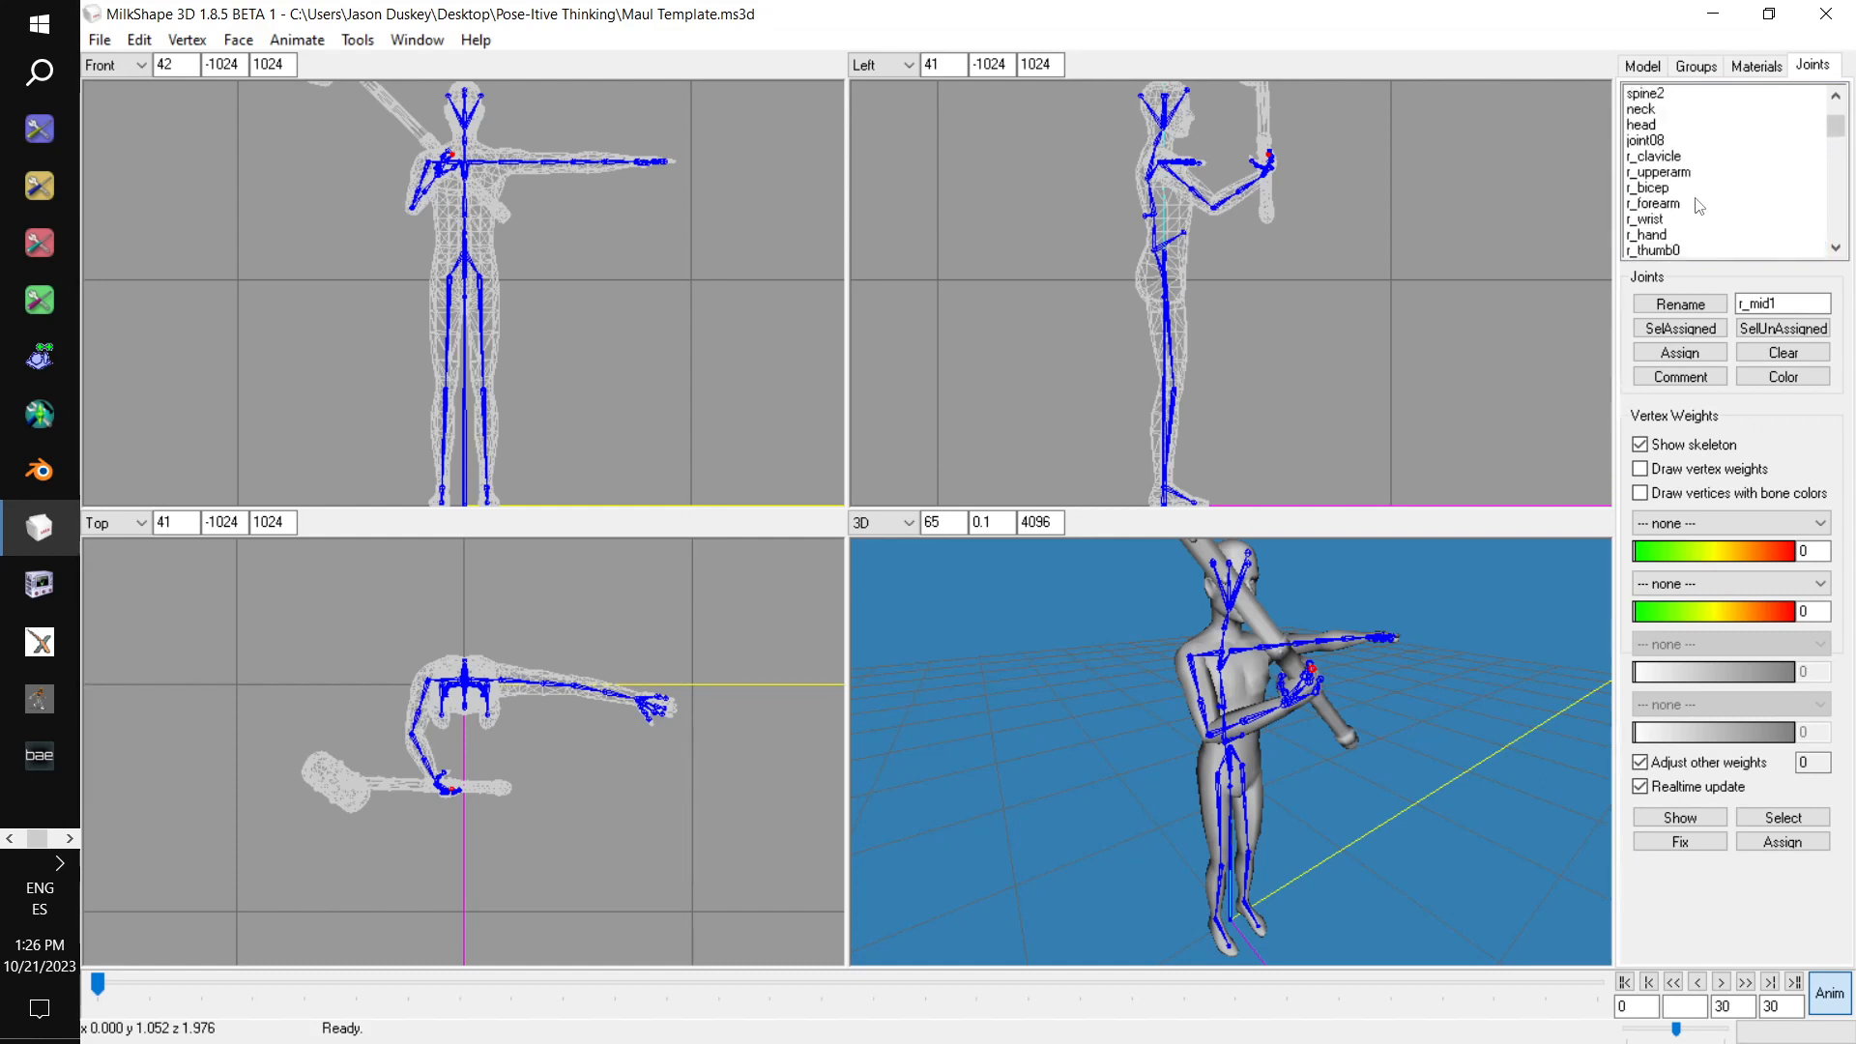
{"action": "left_click", "coordinate": [1672, 157]}
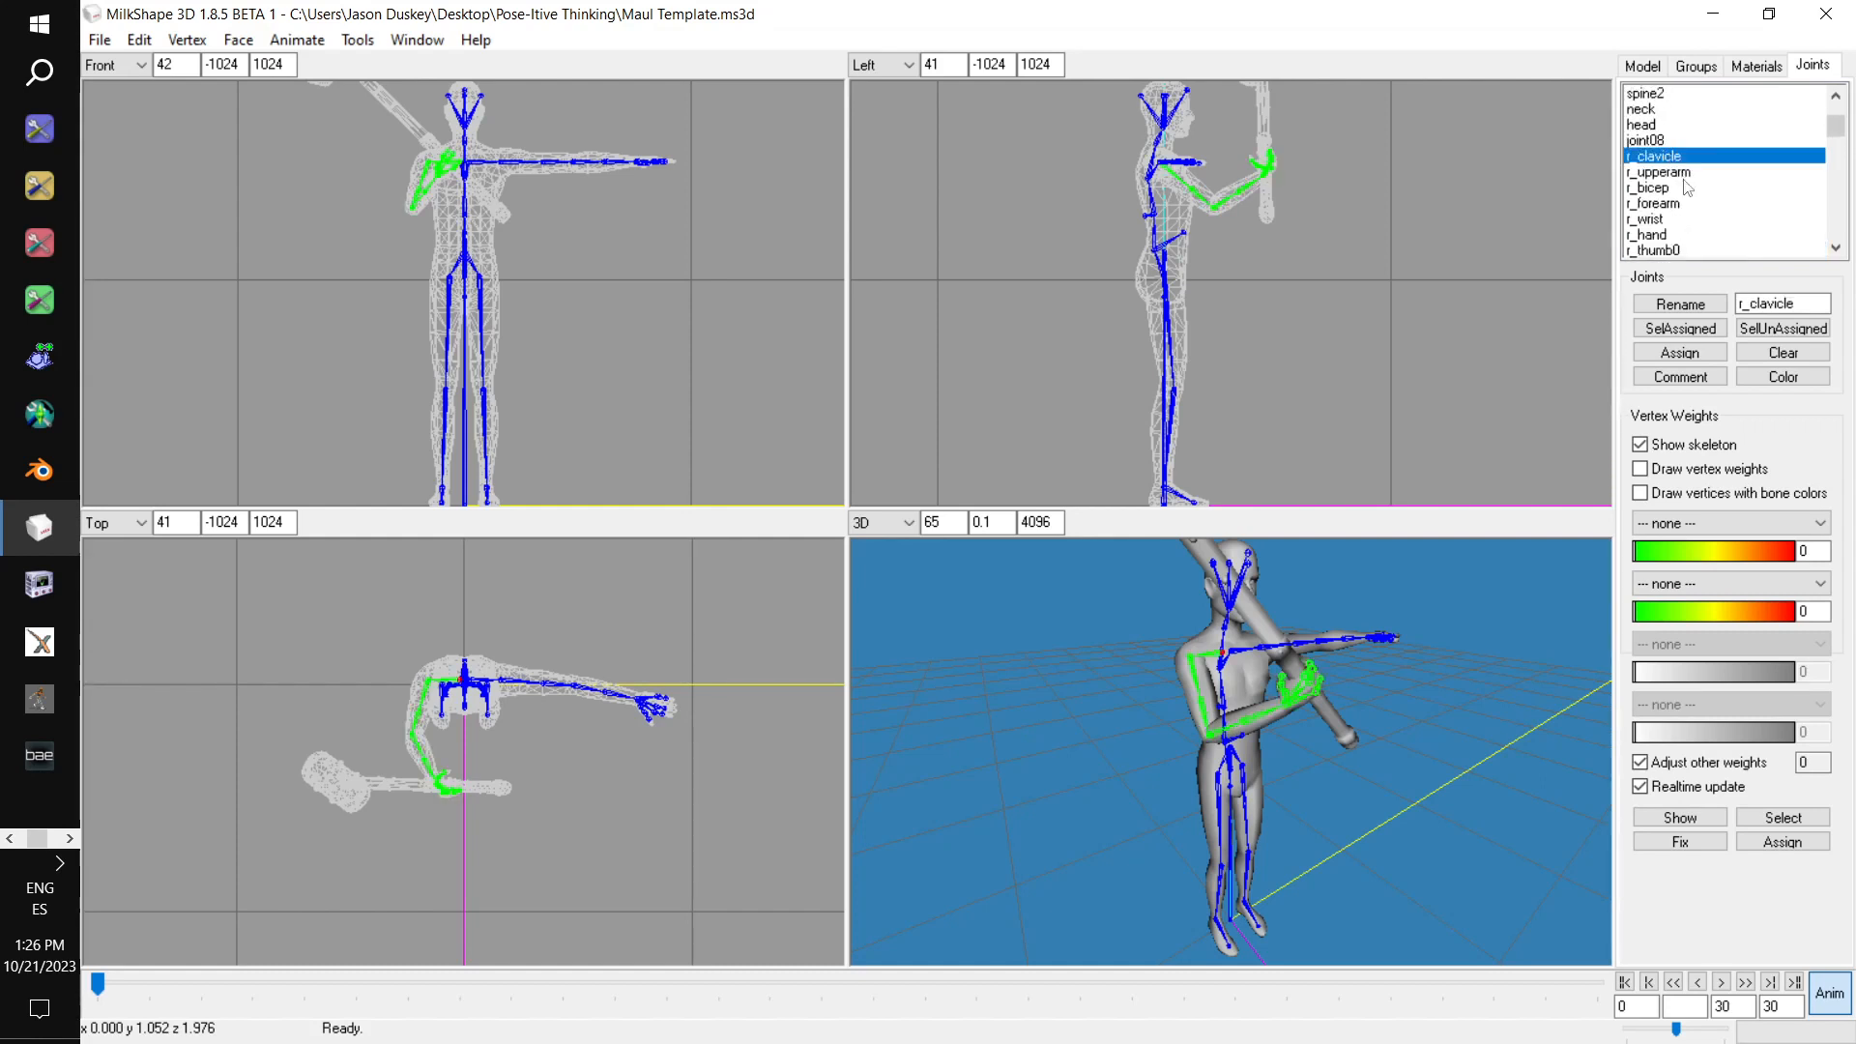
{"action": "left_click", "coordinate": [1675, 188]}
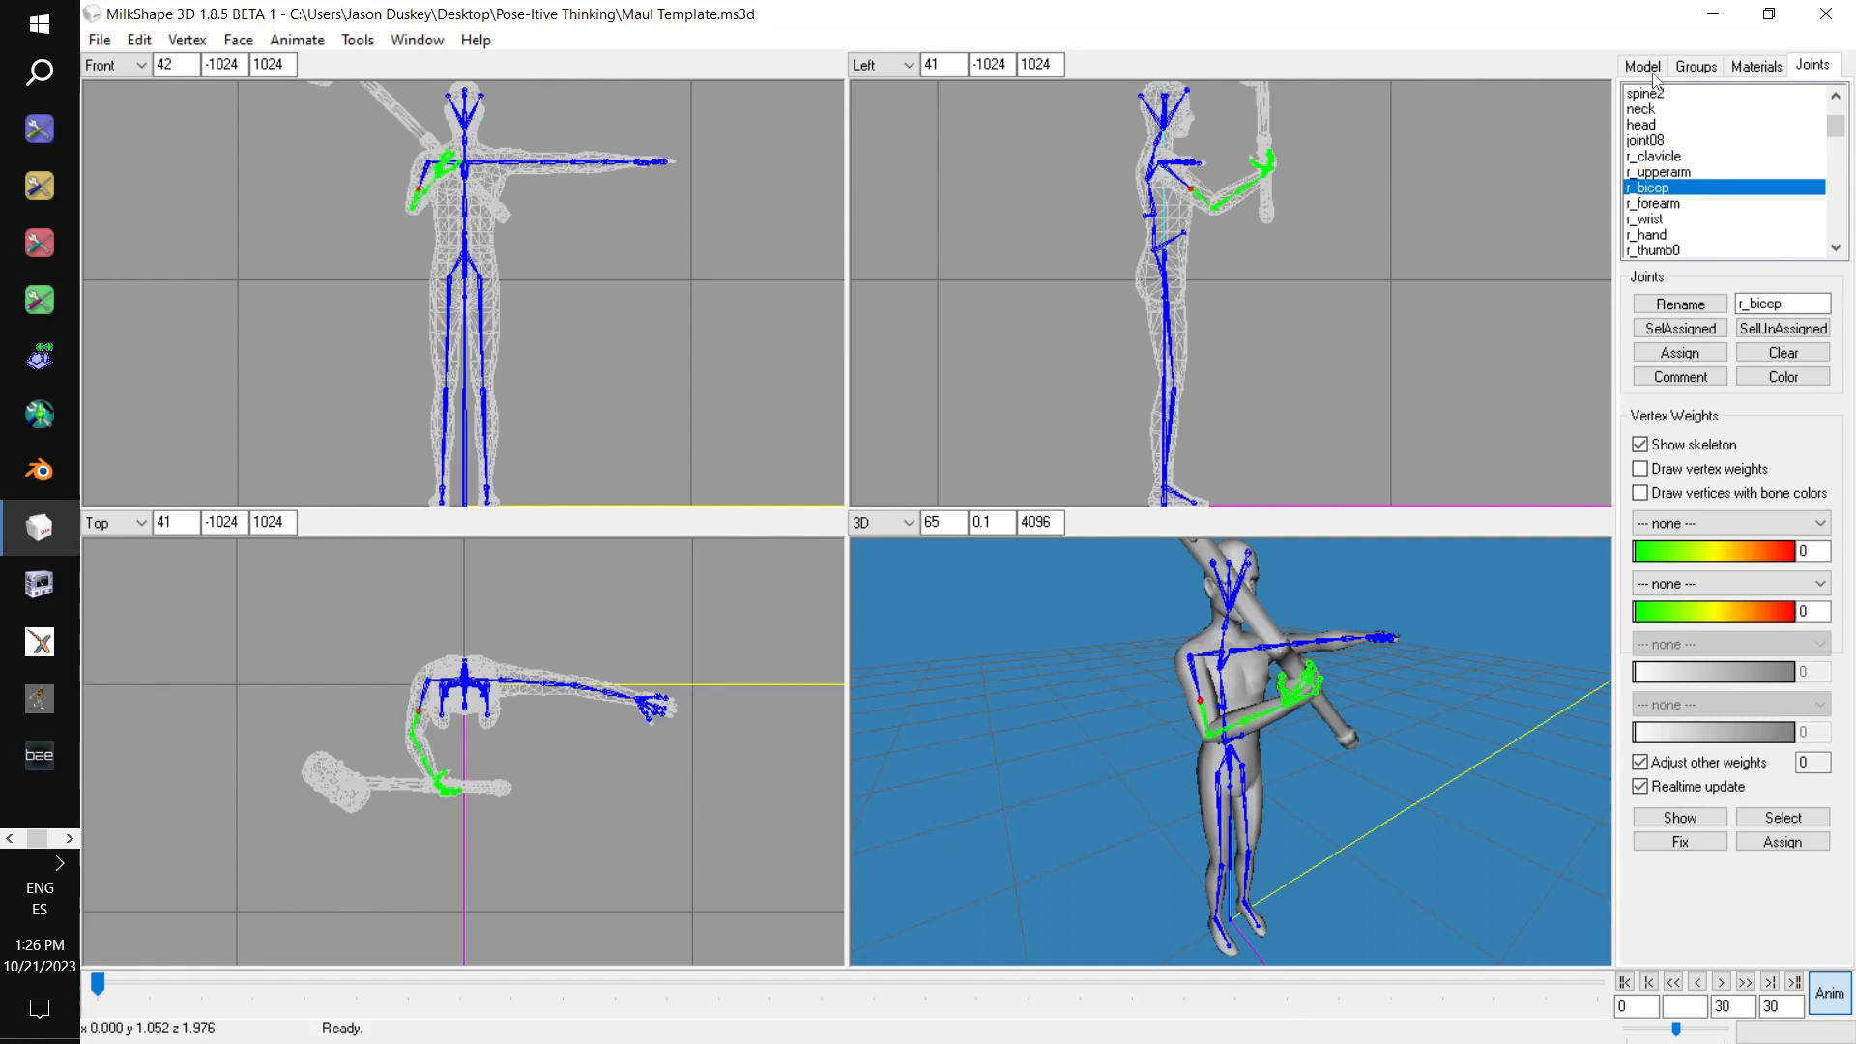
{"action": "left_click", "coordinate": [1648, 70]}
{"action": "left_click", "coordinate": [1805, 495]}
{"action": "left_click", "coordinate": [1813, 68]}
{"action": "scroll", "coordinate": [1721, 193], "scroll_direction": "down", "scroll_amount": 1}
{"action": "left_click", "coordinate": [1650, 172]}
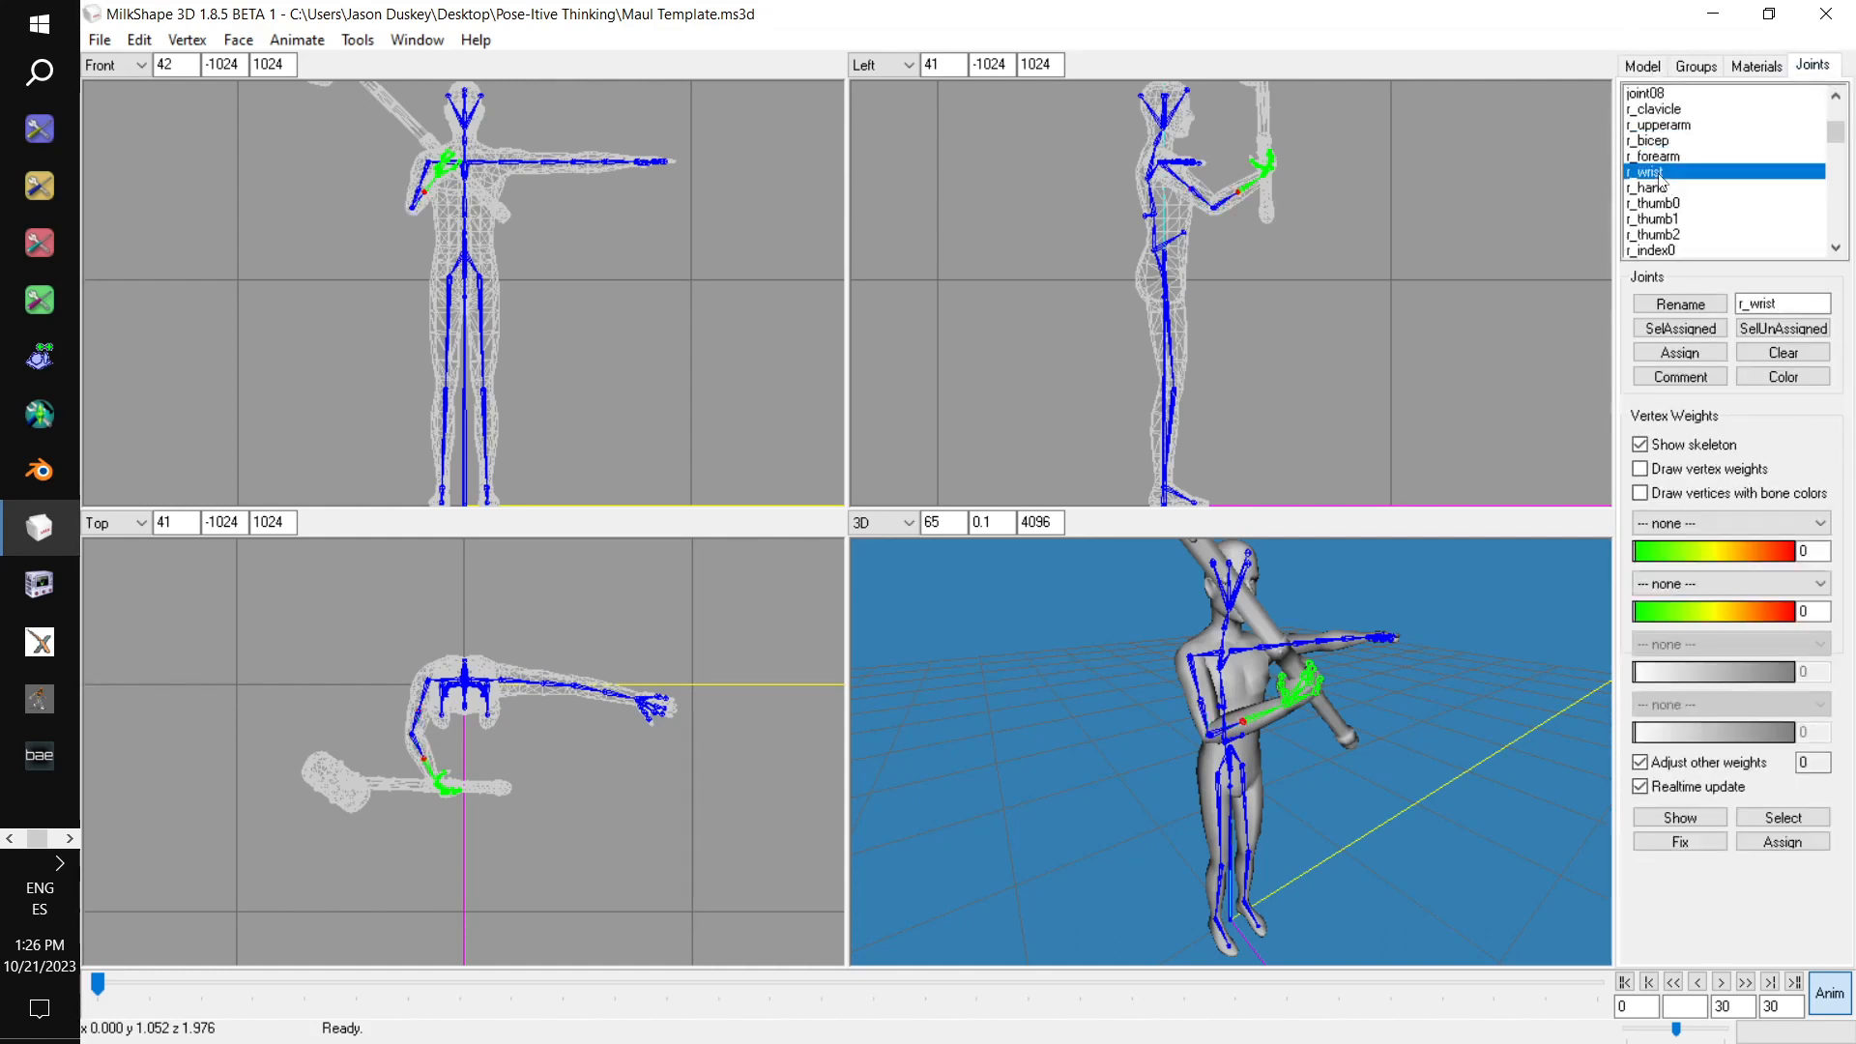
{"action": "left_click", "coordinate": [1642, 67]}
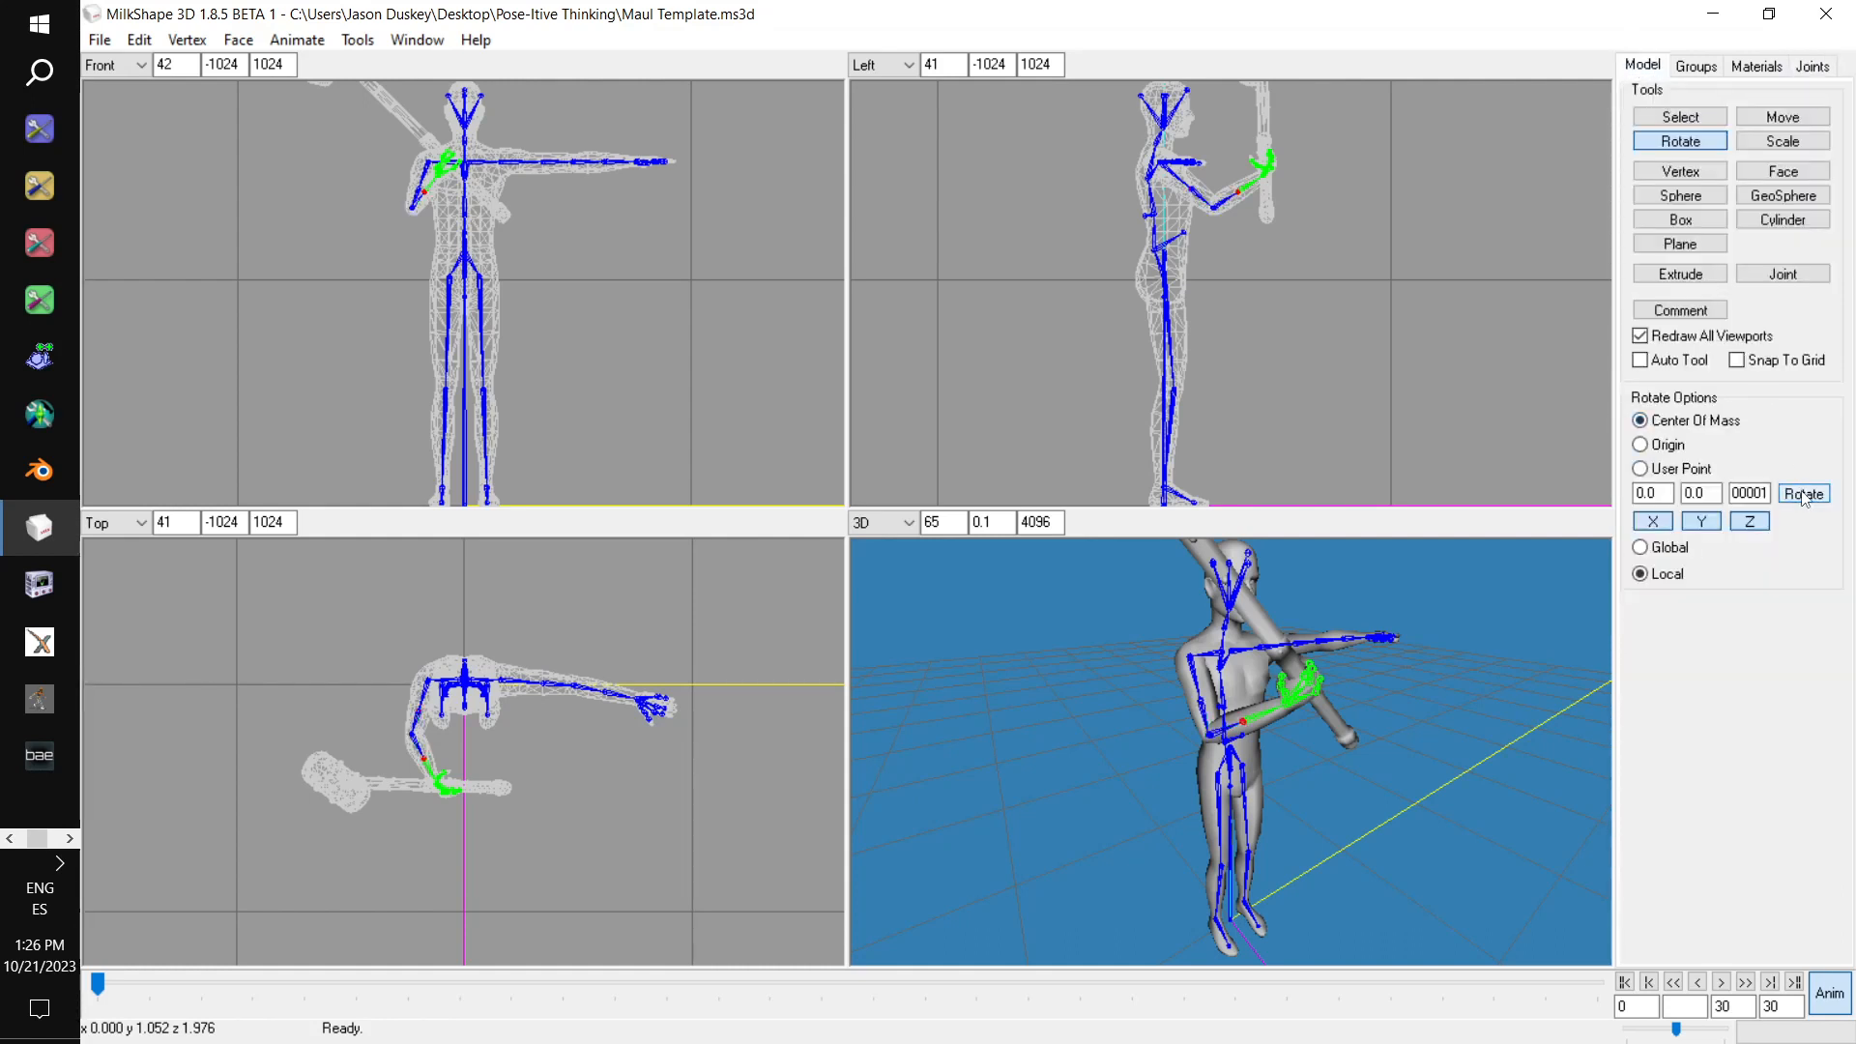
Lower the left arm by rotating l_upperarm in the Front and Left views, and bend l_forearm forward in the Top view
{"action": "left_click_drag", "start_coordinate": [1506, 739], "coordinate": [1305, 768]}
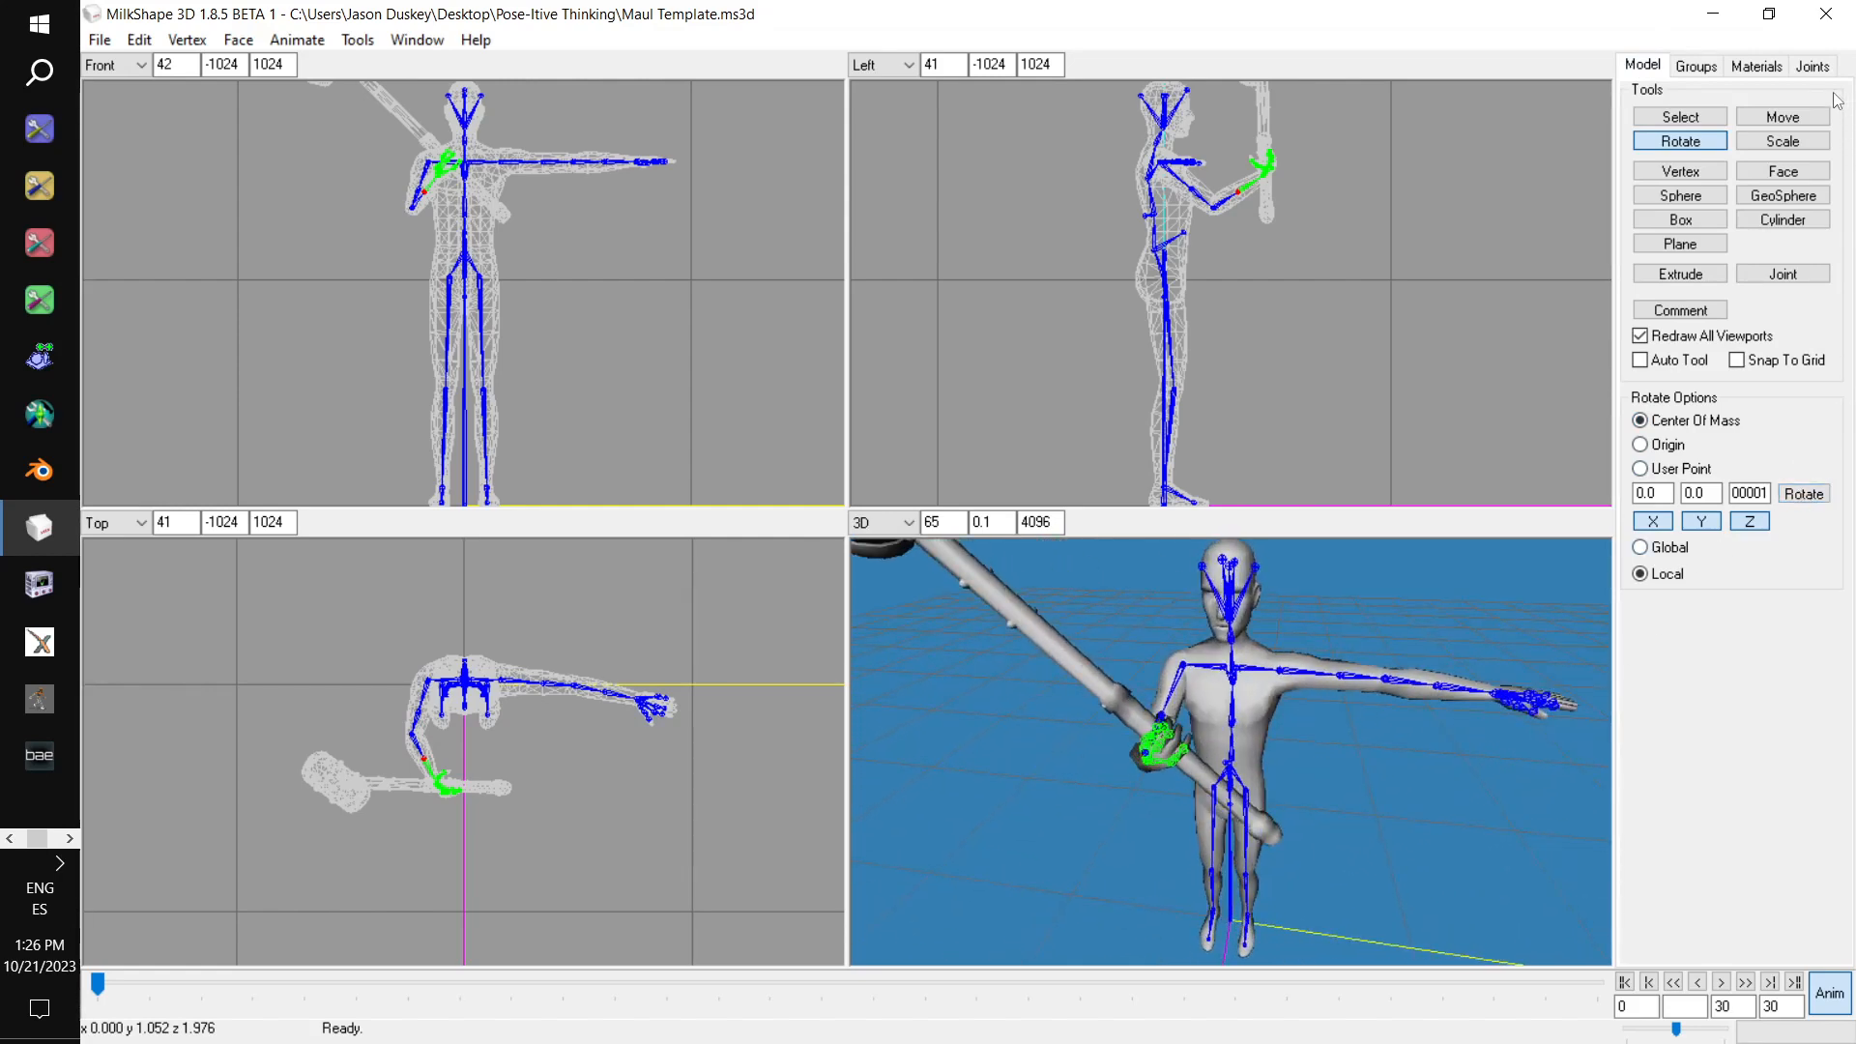
{"action": "left_click", "coordinate": [1813, 67]}
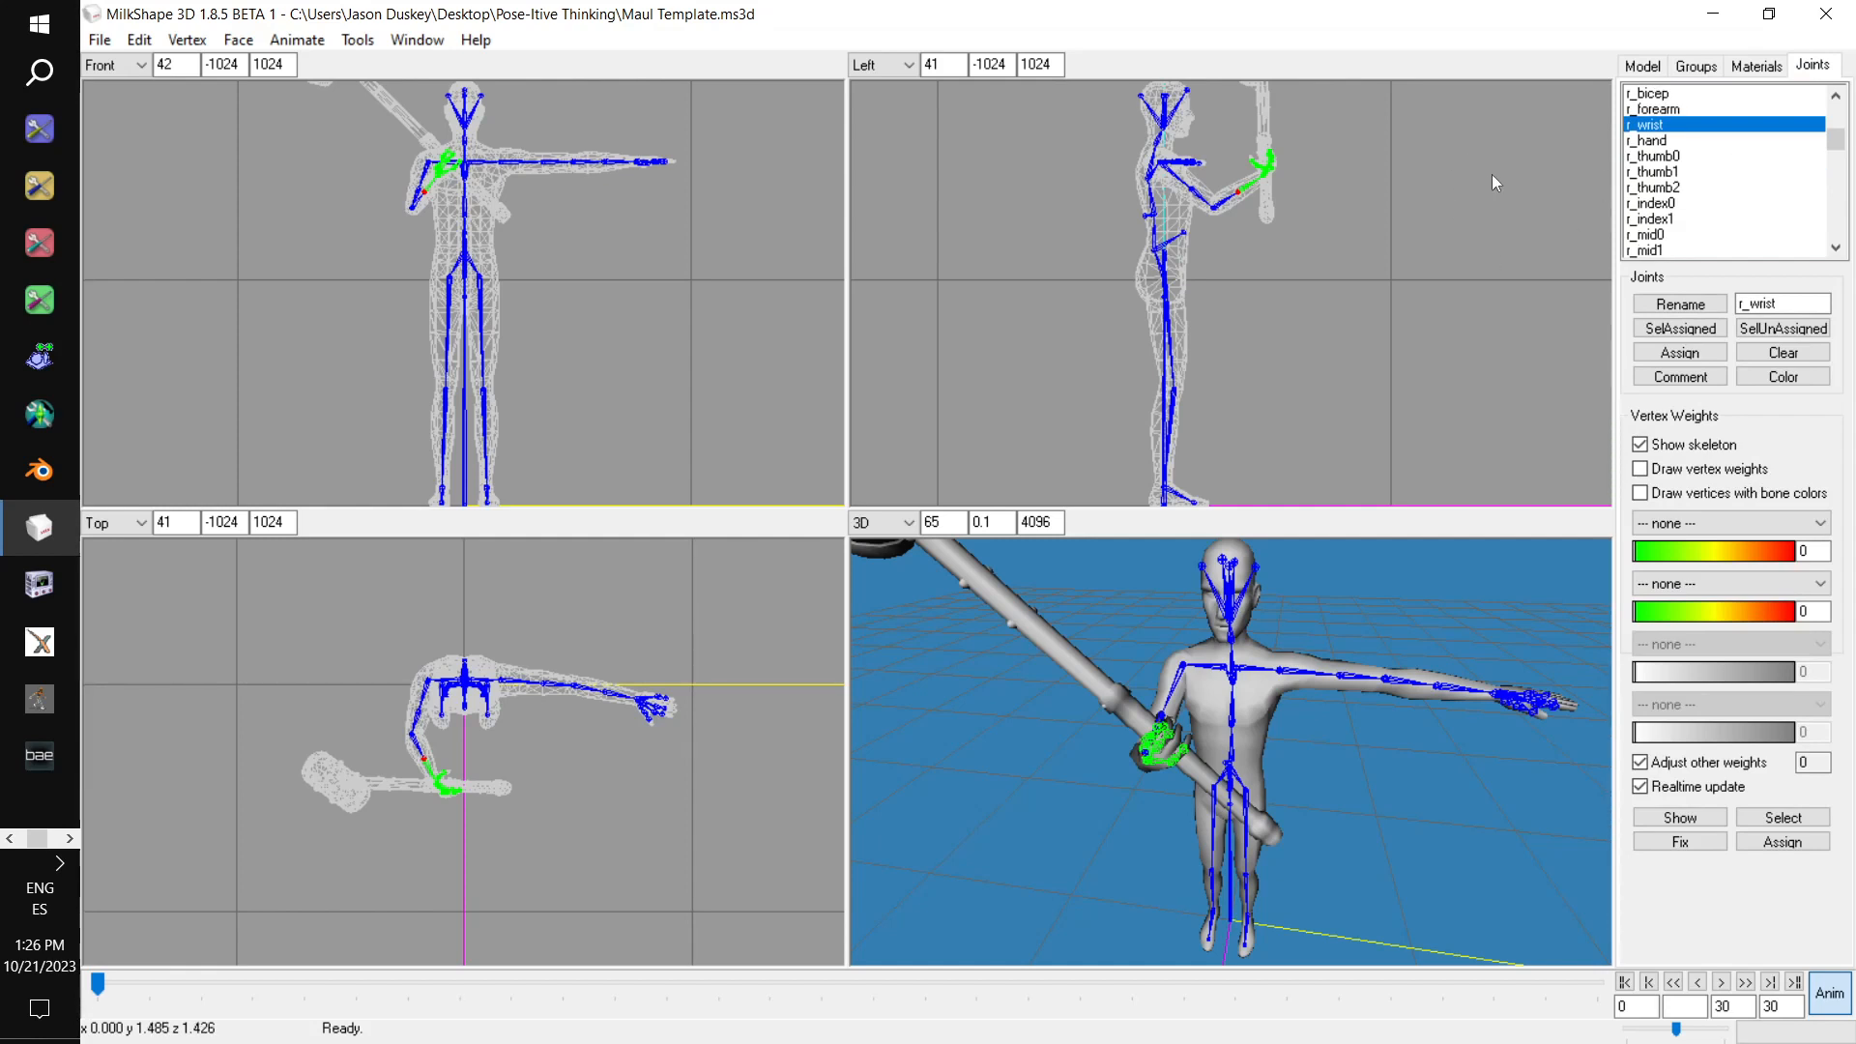
{"action": "scroll", "coordinate": [1647, 197], "scroll_direction": "up", "scroll_amount": 2}
{"action": "scroll", "coordinate": [1712, 160], "scroll_direction": "down", "scroll_amount": 1}
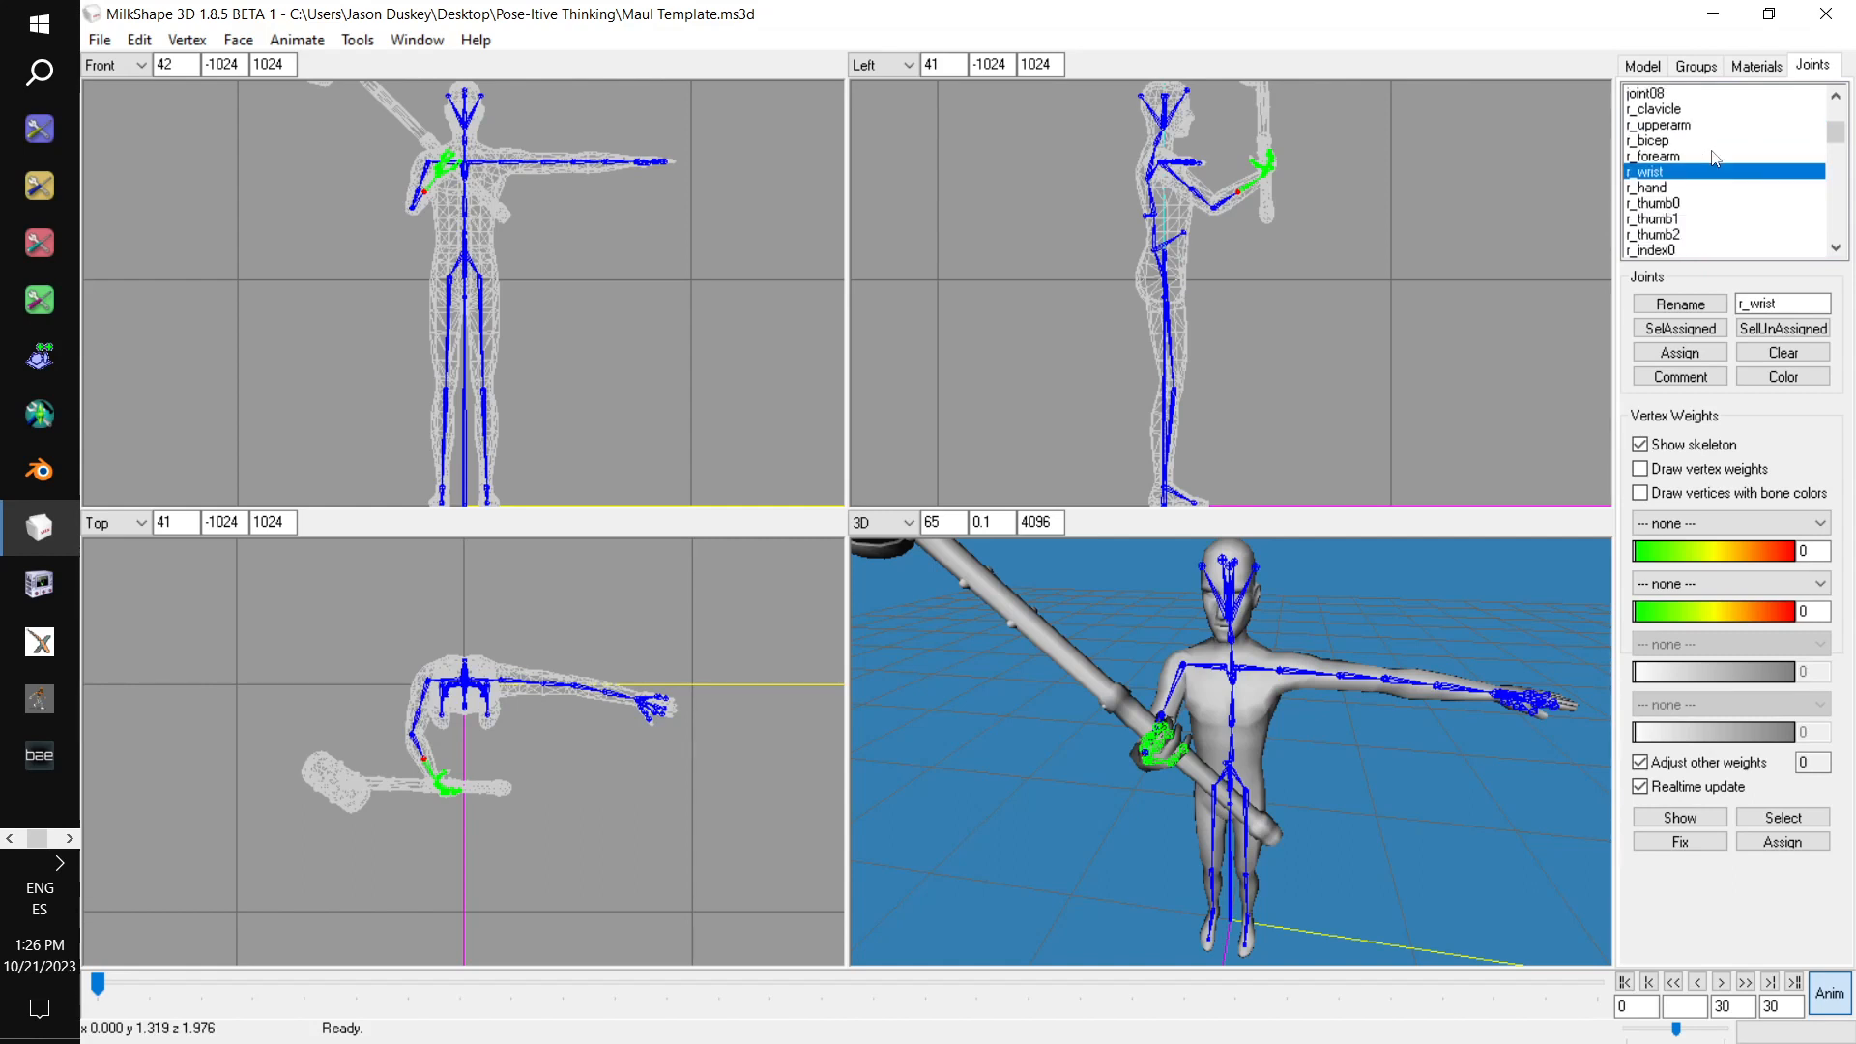
{"action": "scroll", "coordinate": [1738, 159], "scroll_direction": "down", "scroll_amount": 3}
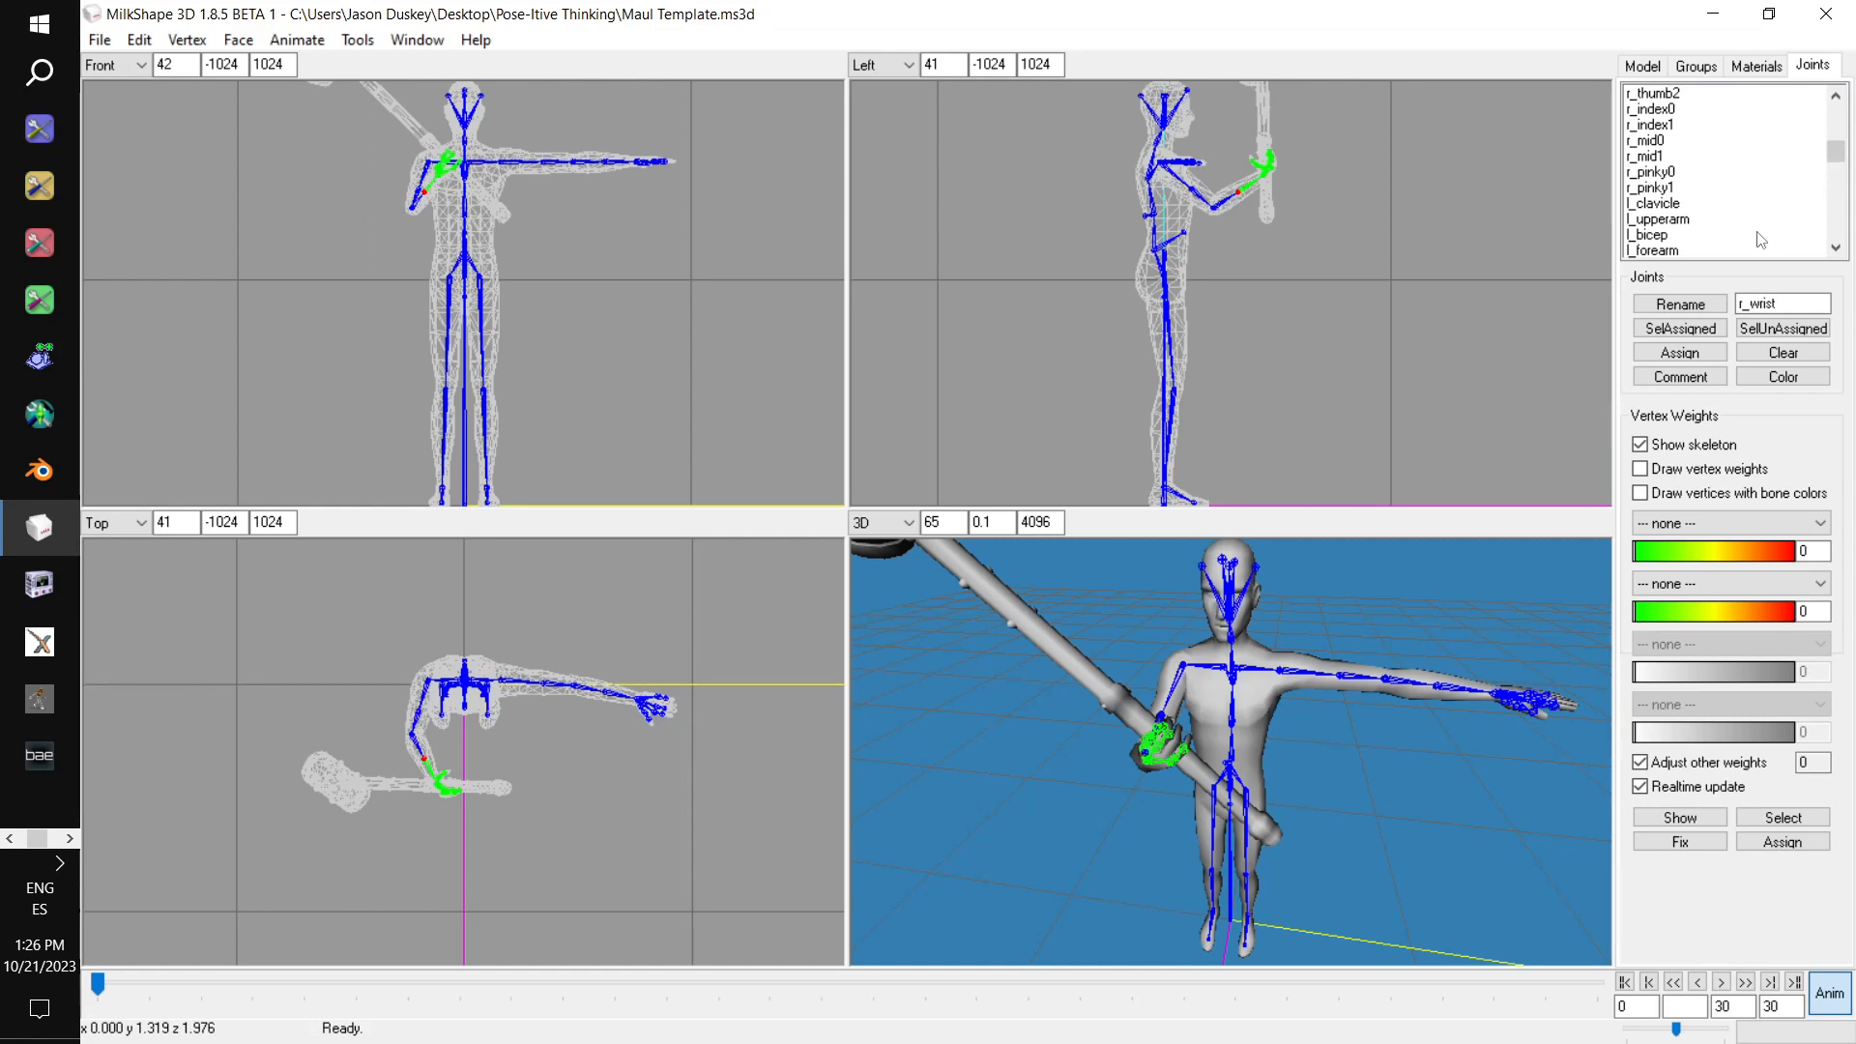
{"action": "left_click", "coordinate": [1687, 224]}
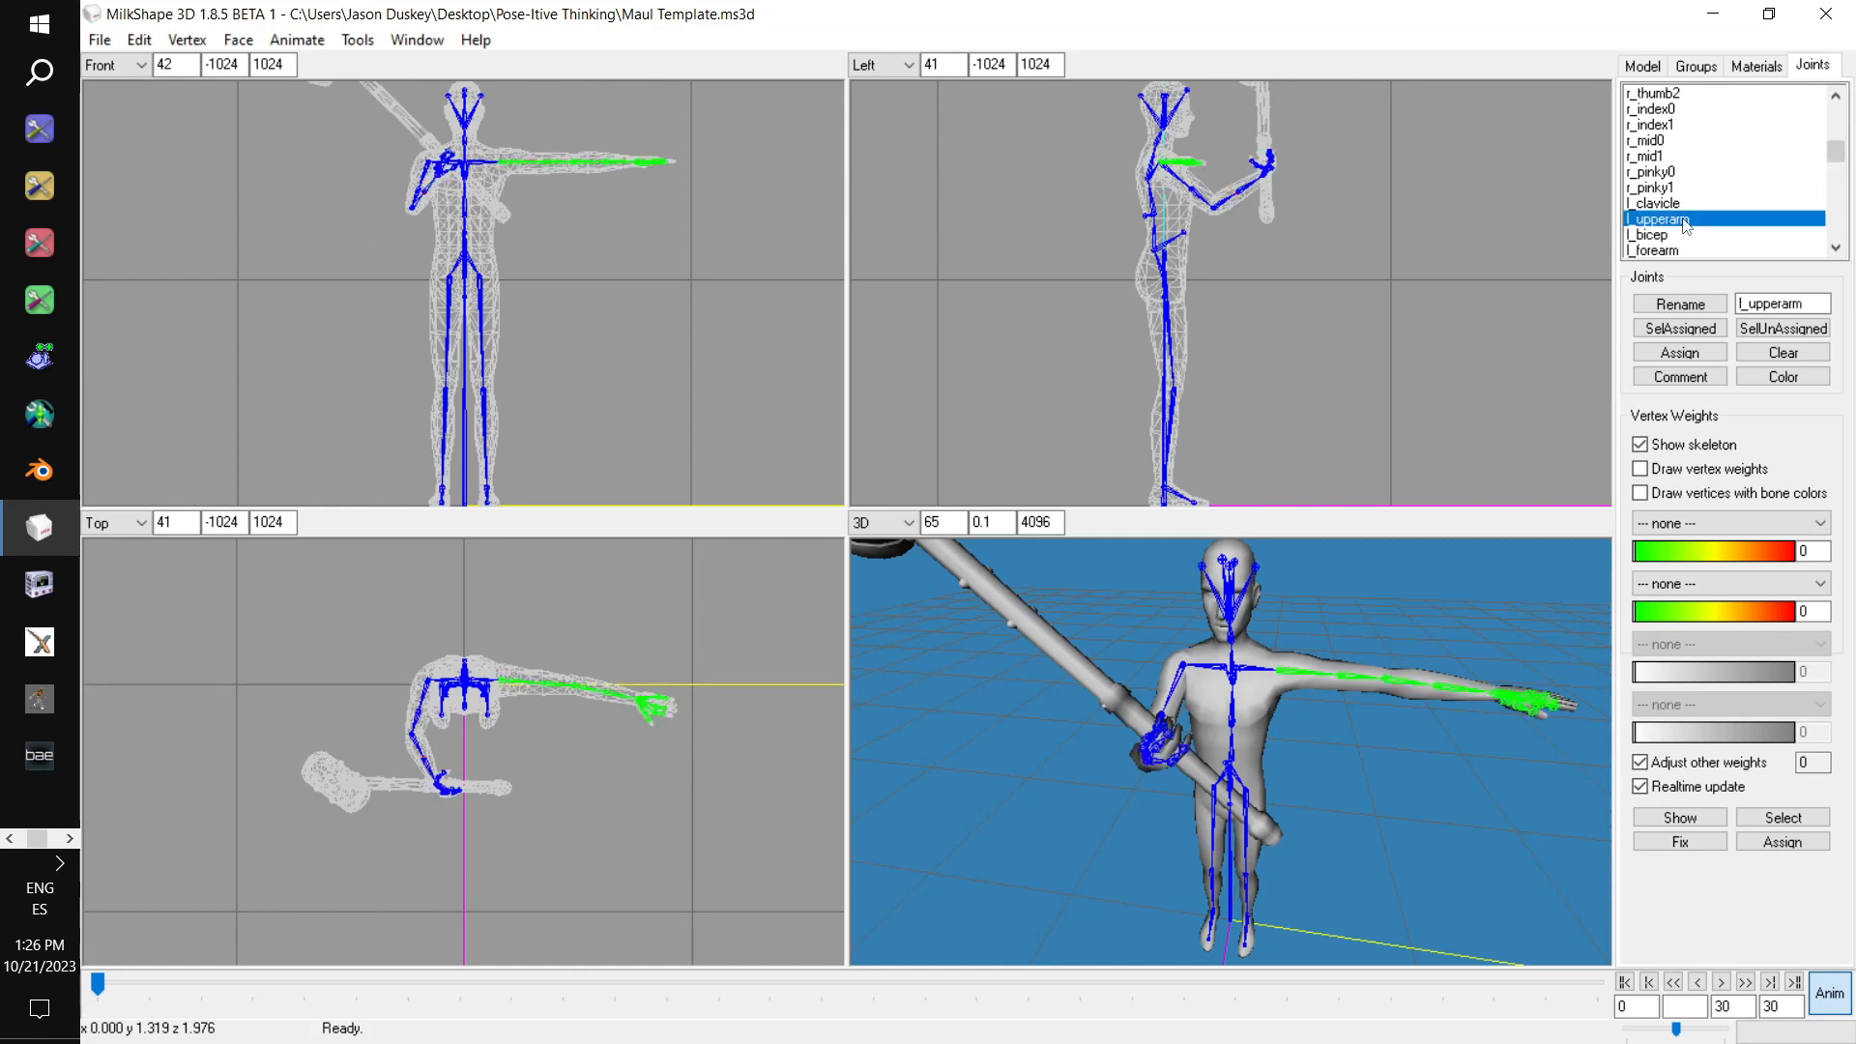
{"action": "left_click_drag", "start_coordinate": [693, 212], "coordinate": [683, 283]}
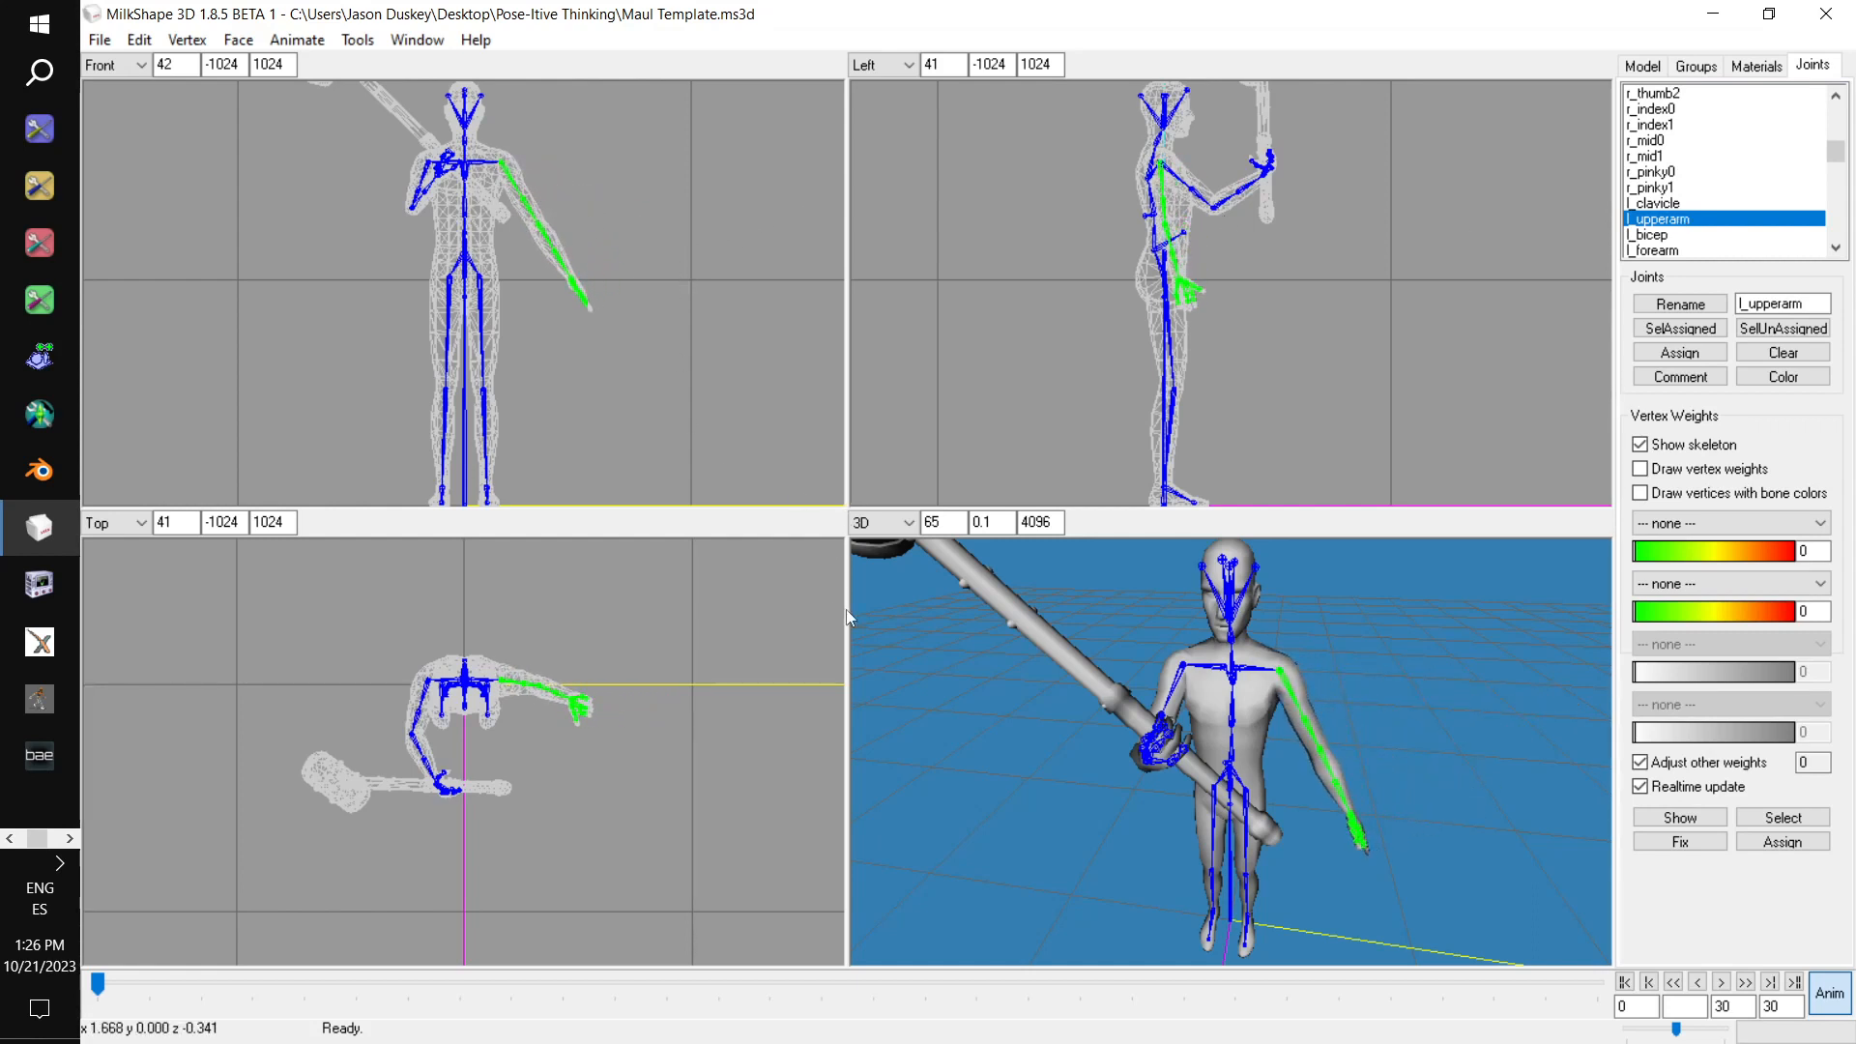
{"action": "left_click_drag", "start_coordinate": [1358, 400], "coordinate": [1591, 296]}
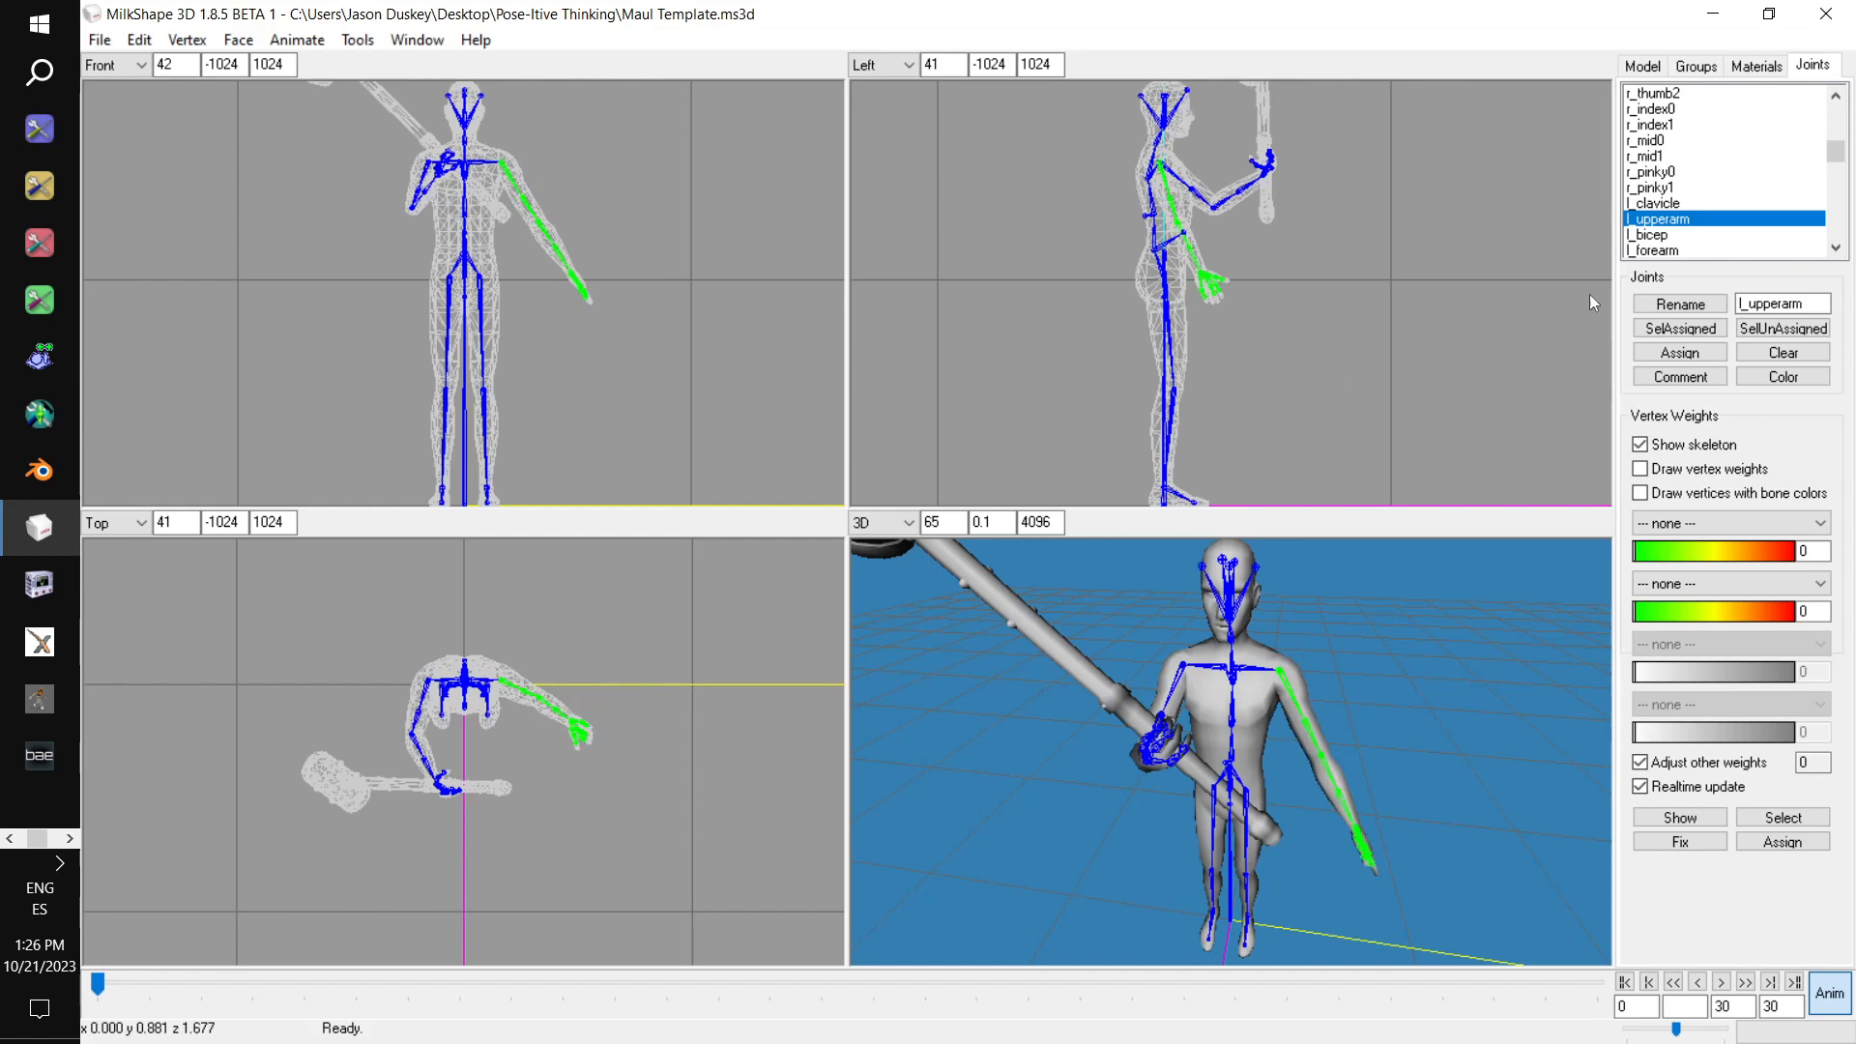
{"action": "left_click", "coordinate": [1694, 250]}
{"action": "left_click_drag", "start_coordinate": [625, 750], "coordinate": [617, 837]}
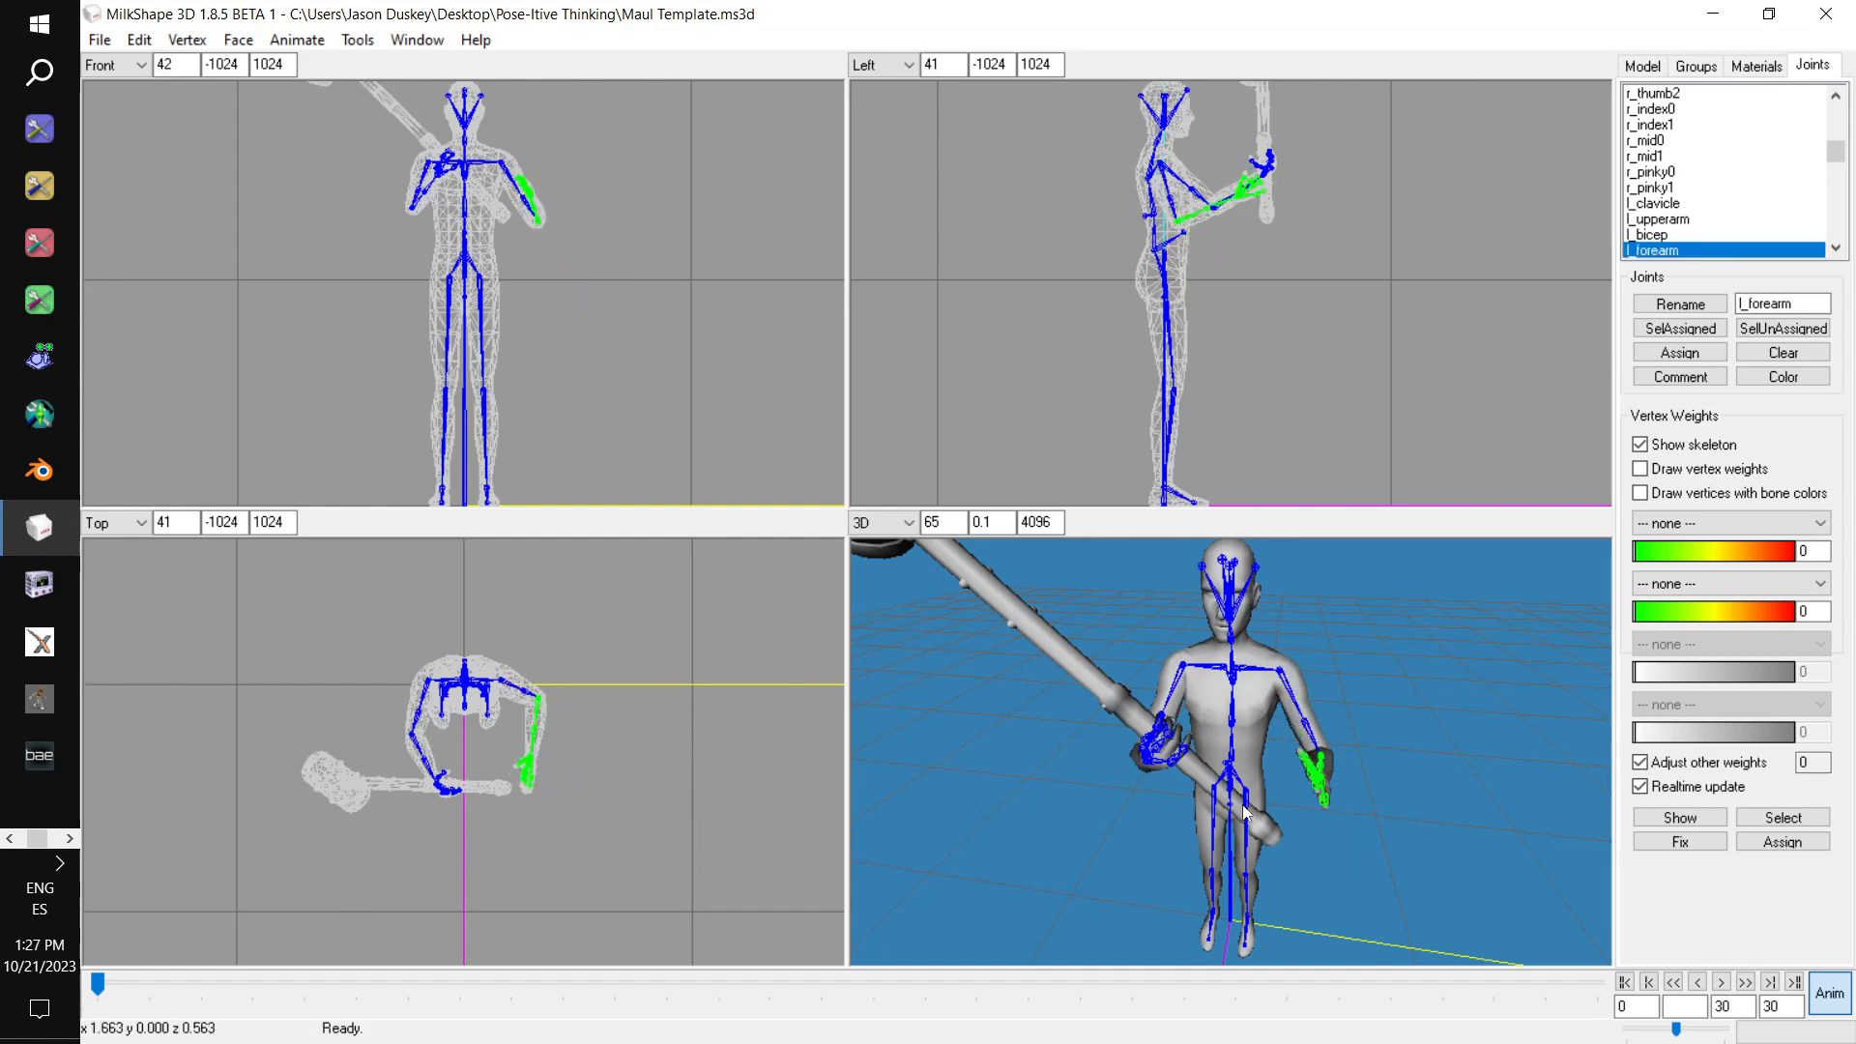
Rotate the l_upperarm joint freehand in the Front, Left and Top views to swing the left hand in front of the body
{"action": "left_click", "coordinate": [1682, 220]}
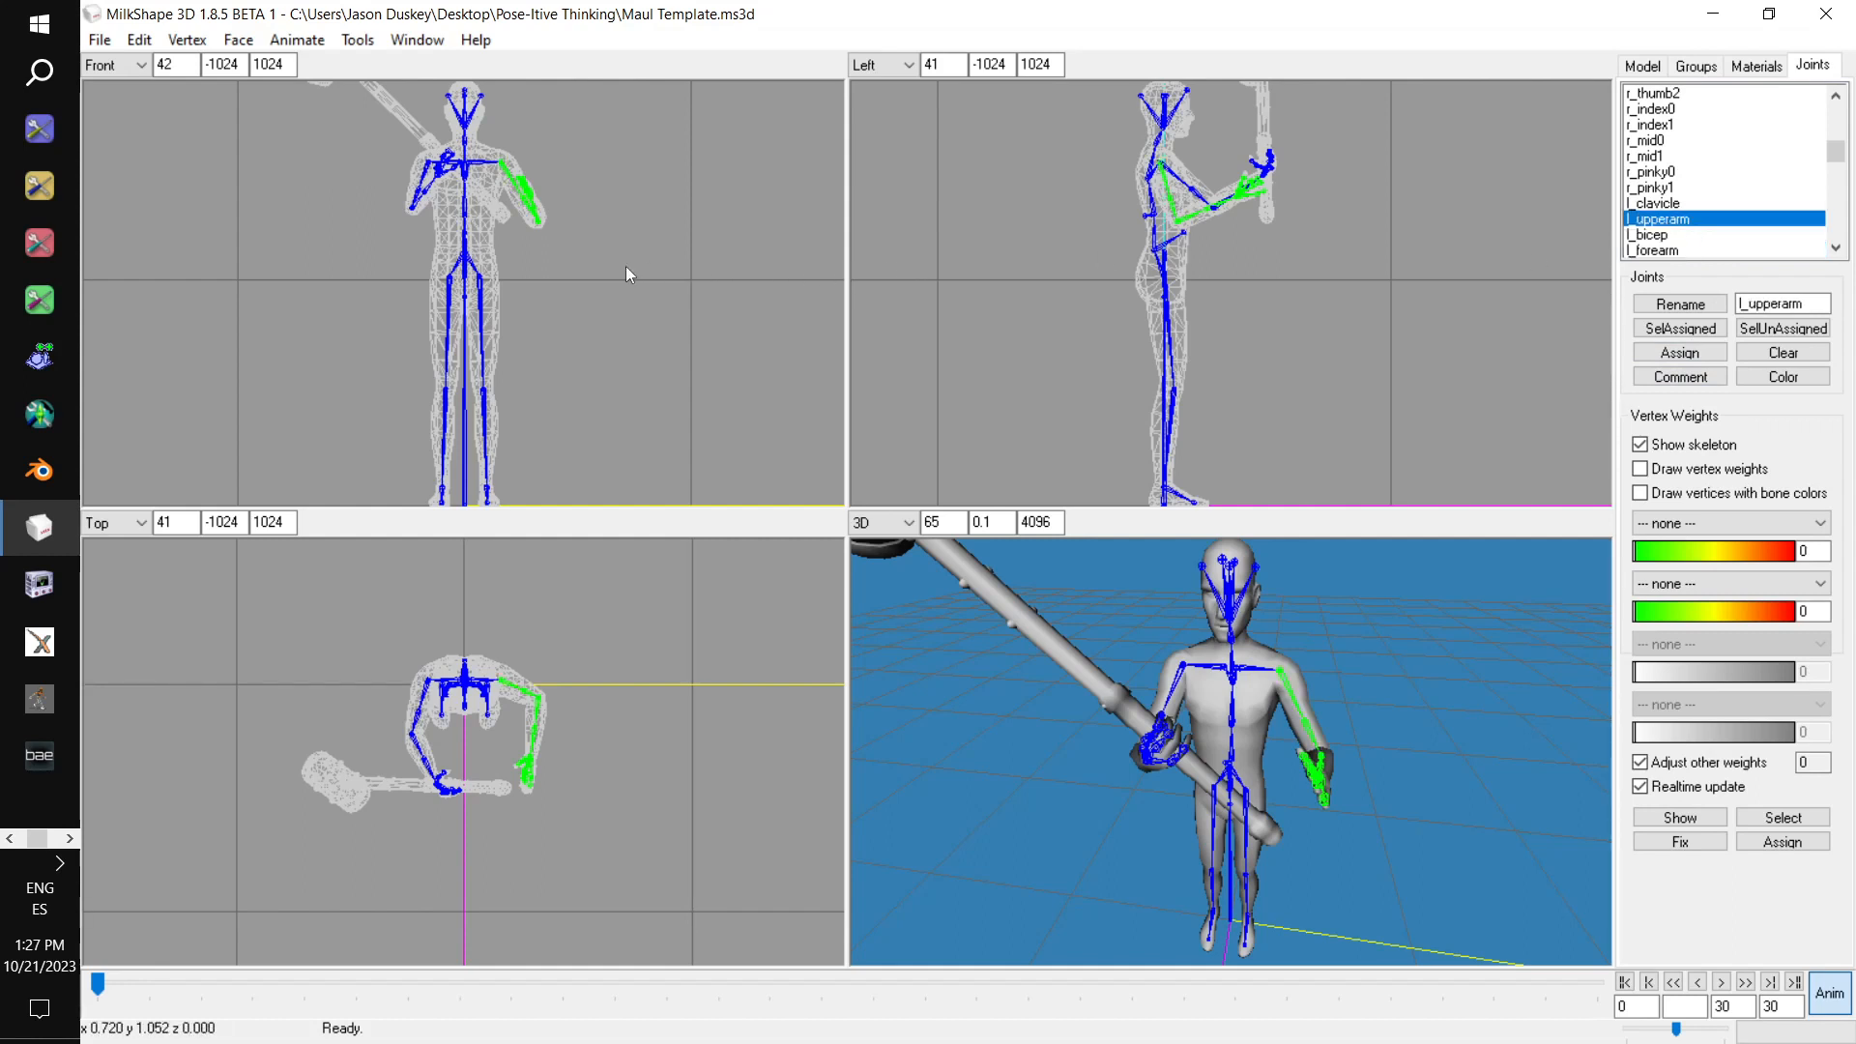
{"action": "left_click_drag", "start_coordinate": [625, 265], "coordinate": [682, 226]}
{"action": "left_click_drag", "start_coordinate": [1471, 221], "coordinate": [1472, 232]}
{"action": "left_click_drag", "start_coordinate": [630, 867], "coordinate": [615, 911]}
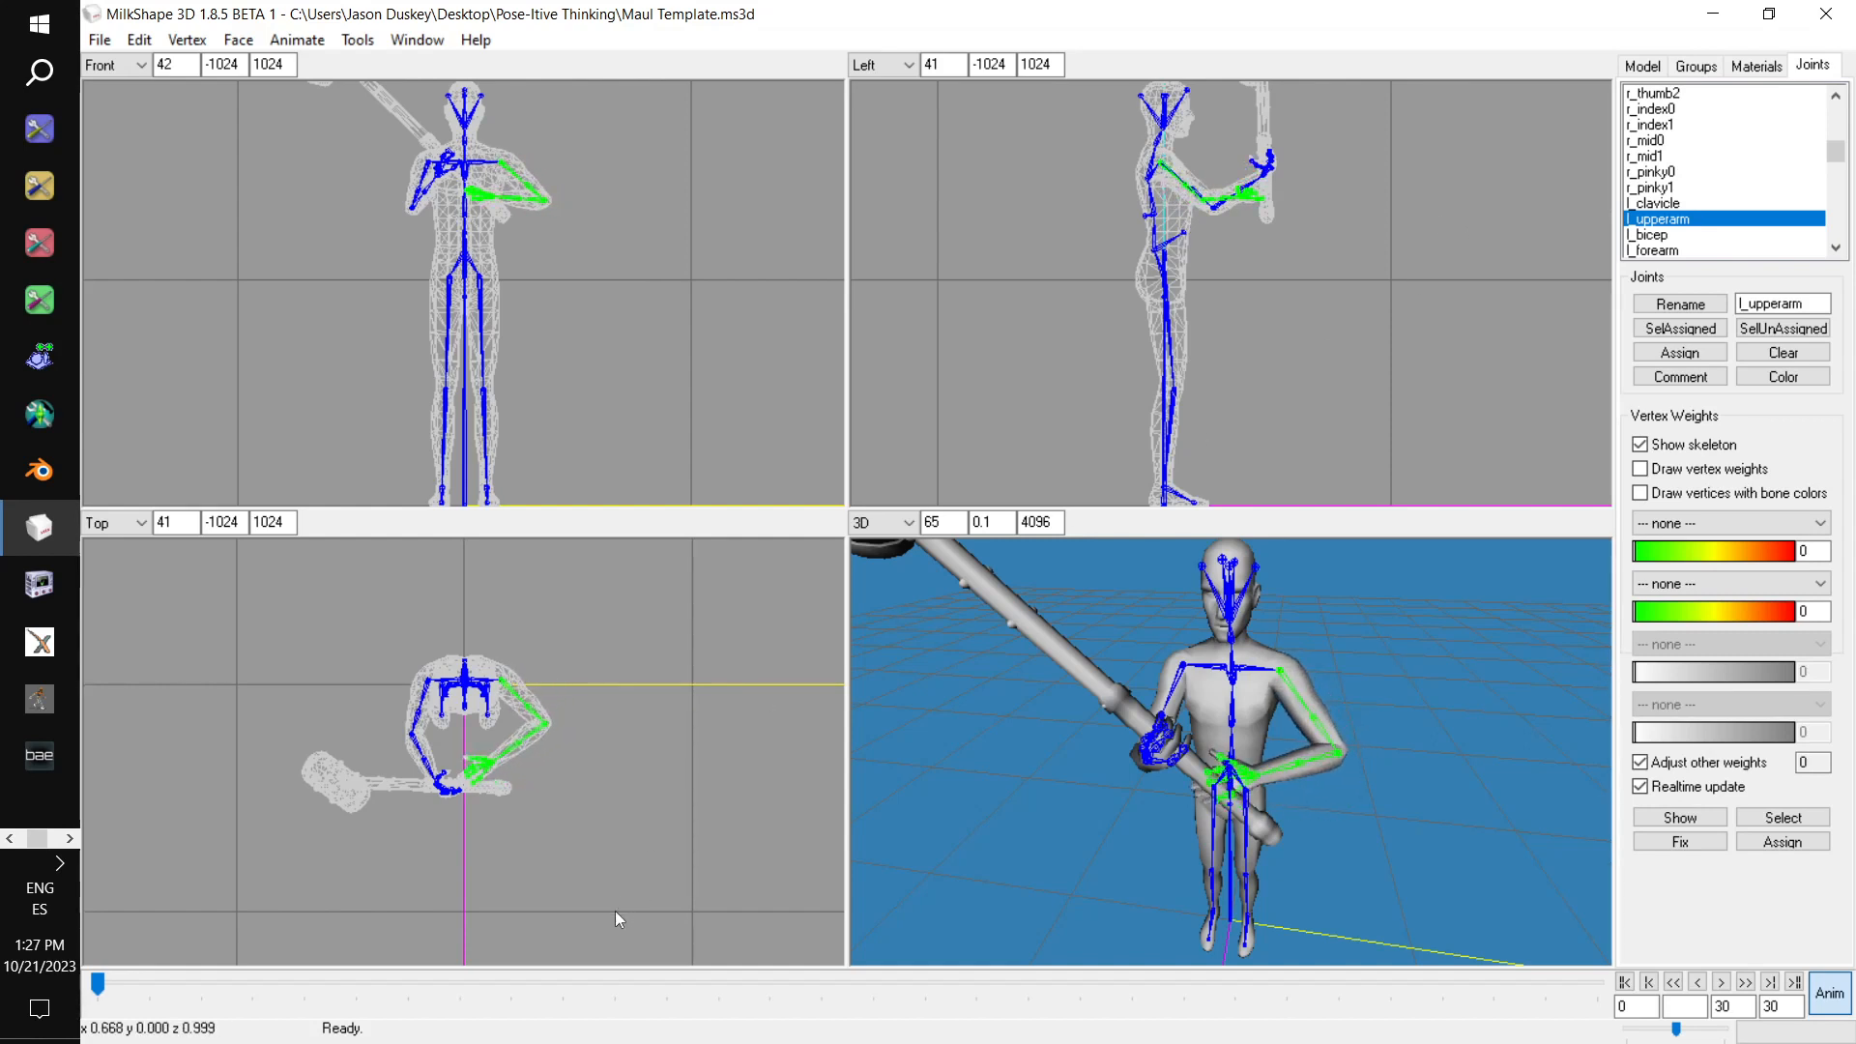
Refine the left arm's reach to the handle by rotating l_forearm in the Top view and l_upperarm in the Left view
{"action": "mouse_move", "coordinate": [1215, 758]}
{"action": "left_mouse_down"}
{"action": "mouse_move", "coordinate": [1225, 781]}
{"action": "mouse_move", "coordinate": [1251, 654]}
{"action": "mouse_move", "coordinate": [1259, 671]}
{"action": "mouse_move", "coordinate": [1227, 696]}
{"action": "mouse_move", "coordinate": [1236, 733]}
{"action": "left_mouse_up"}
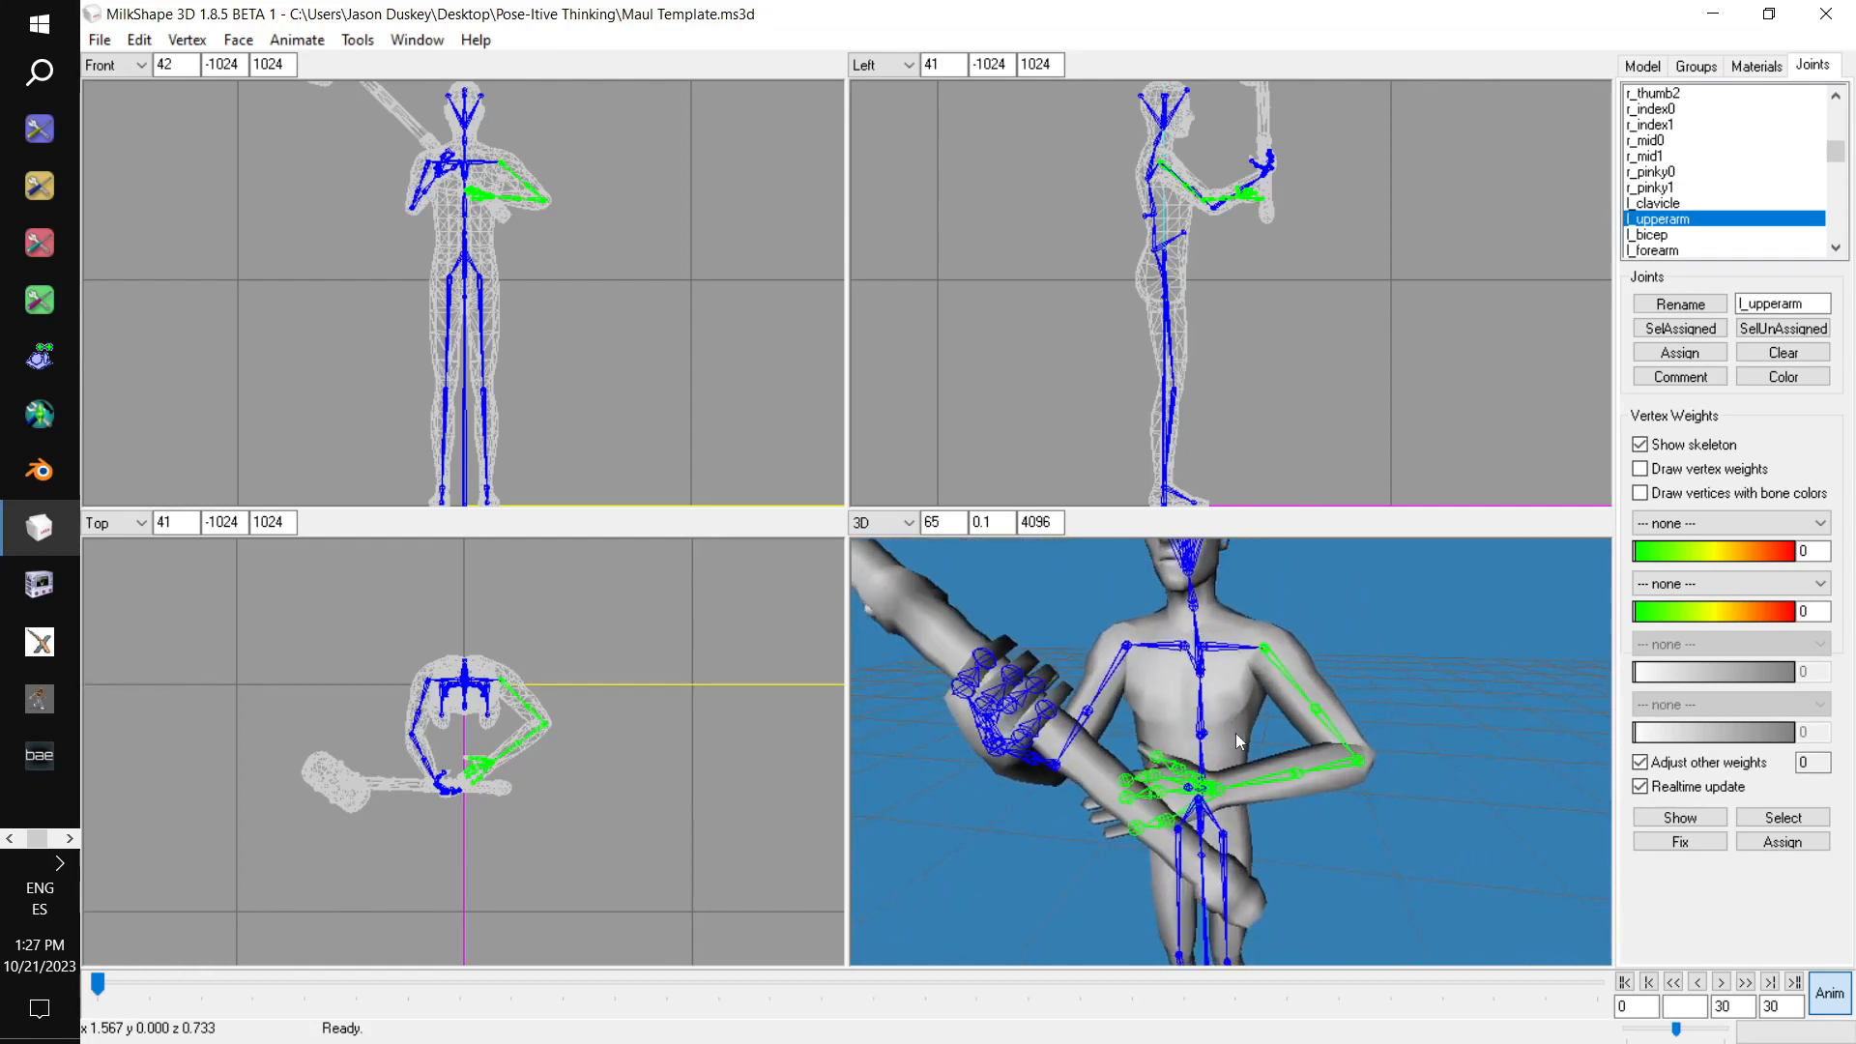
{"action": "left_click", "coordinate": [1693, 250]}
{"action": "left_click_drag", "start_coordinate": [462, 728], "coordinate": [461, 745]}
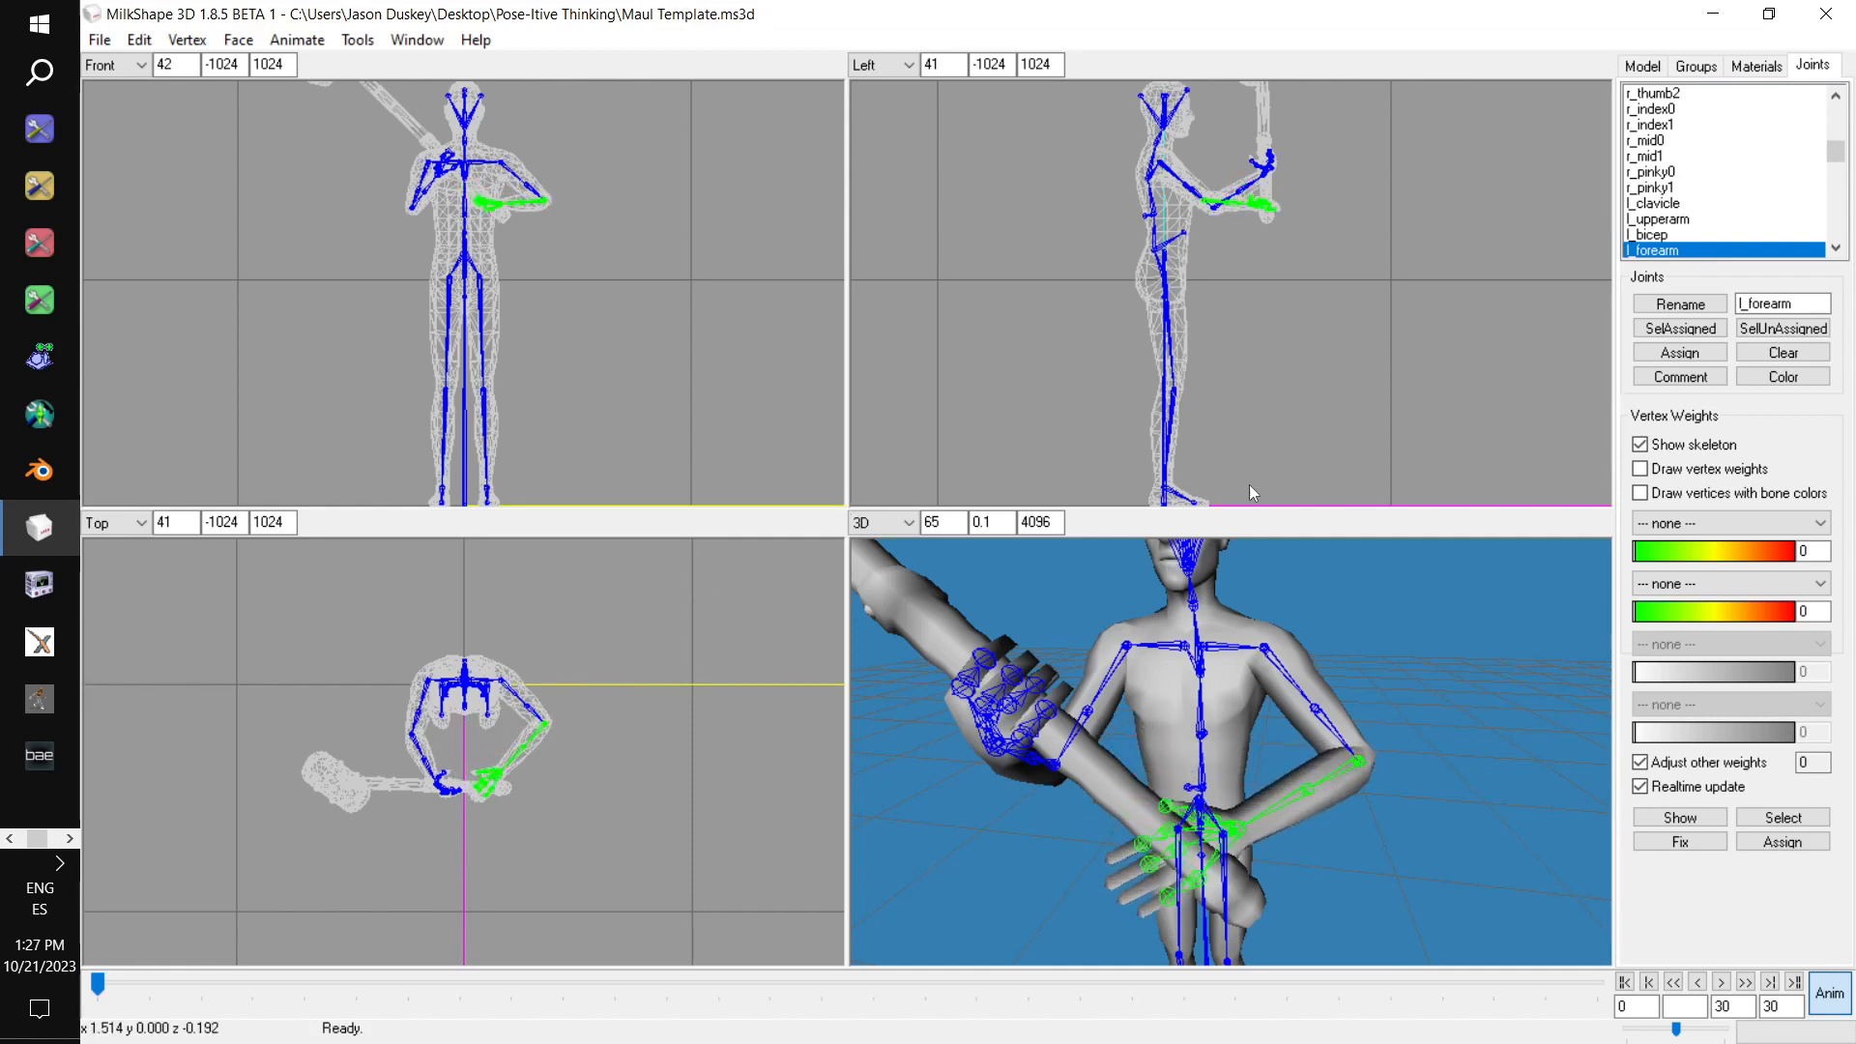
{"action": "left_click", "coordinate": [1690, 219]}
{"action": "left_click_drag", "start_coordinate": [1400, 381], "coordinate": [1460, 333]}
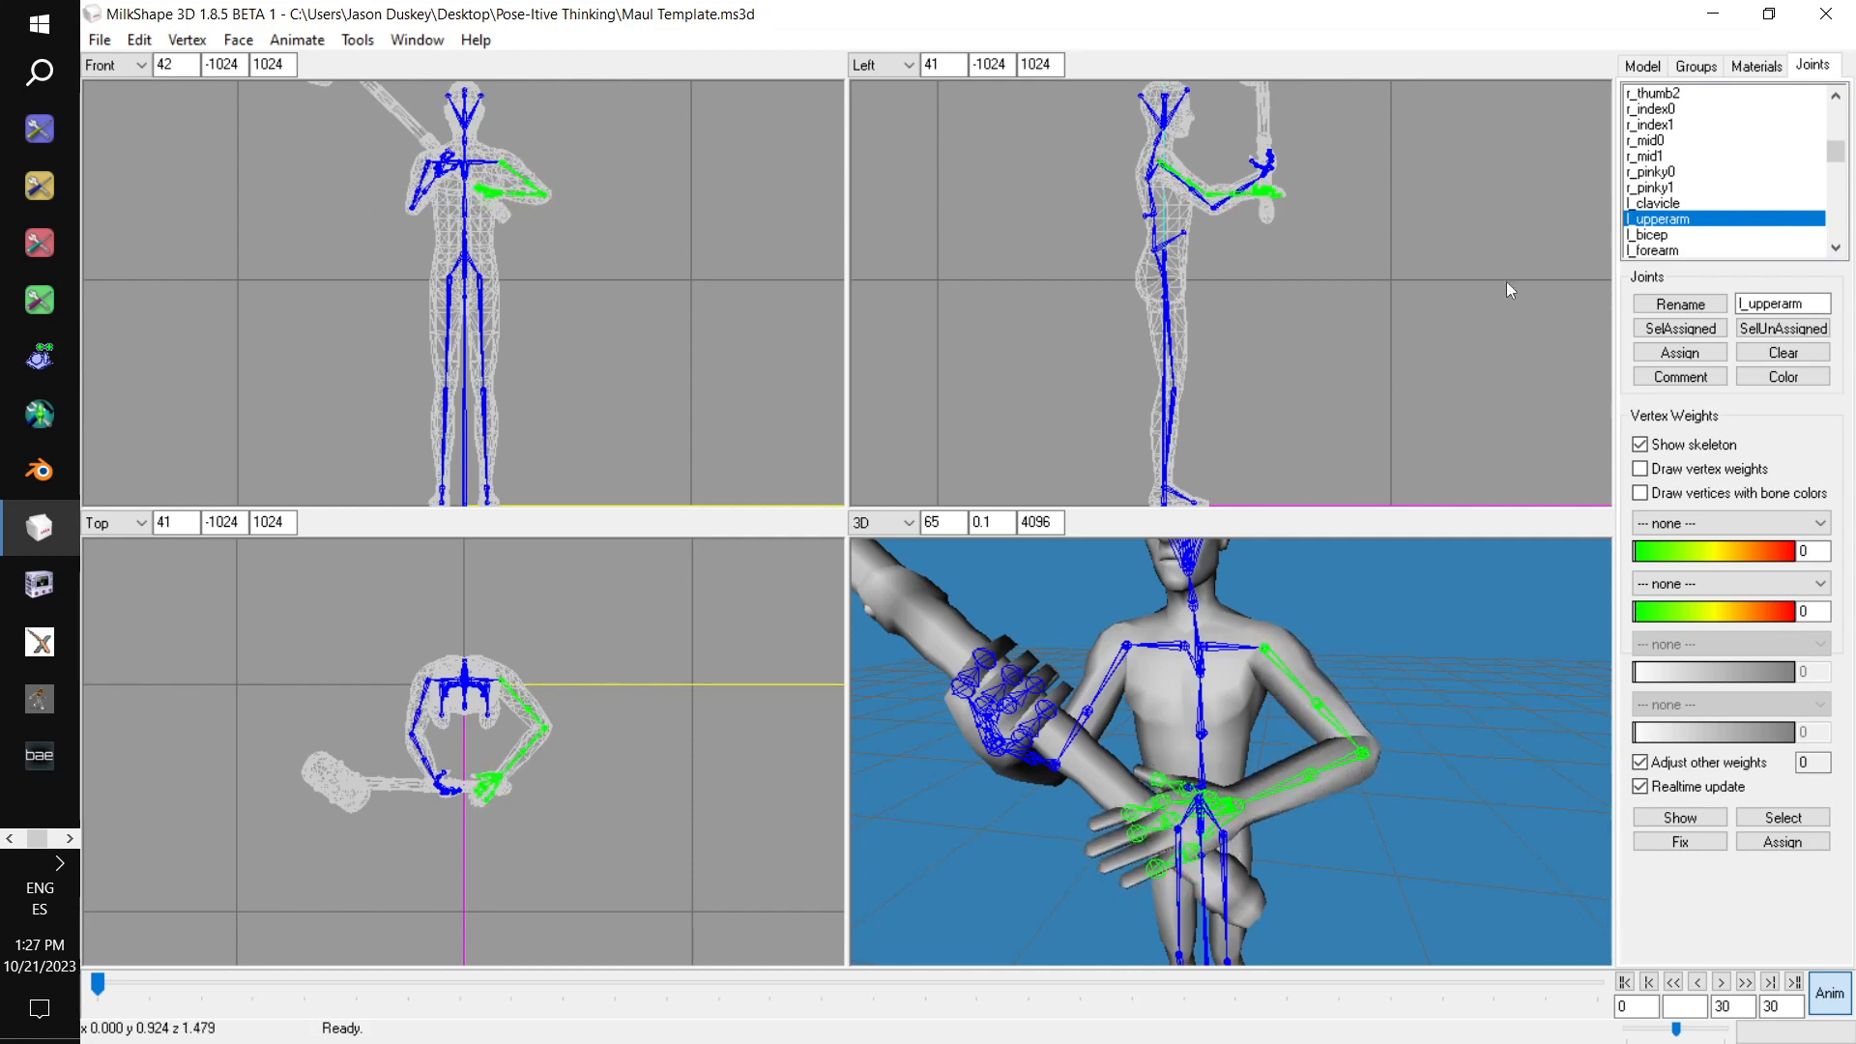
Rotate the l_hand joint slightly freehand in the Top and Left views to align the left palm with the handle
{"action": "scroll", "coordinate": [1659, 215], "scroll_direction": "down", "scroll_amount": 1}
{"action": "left_click", "coordinate": [1668, 219]}
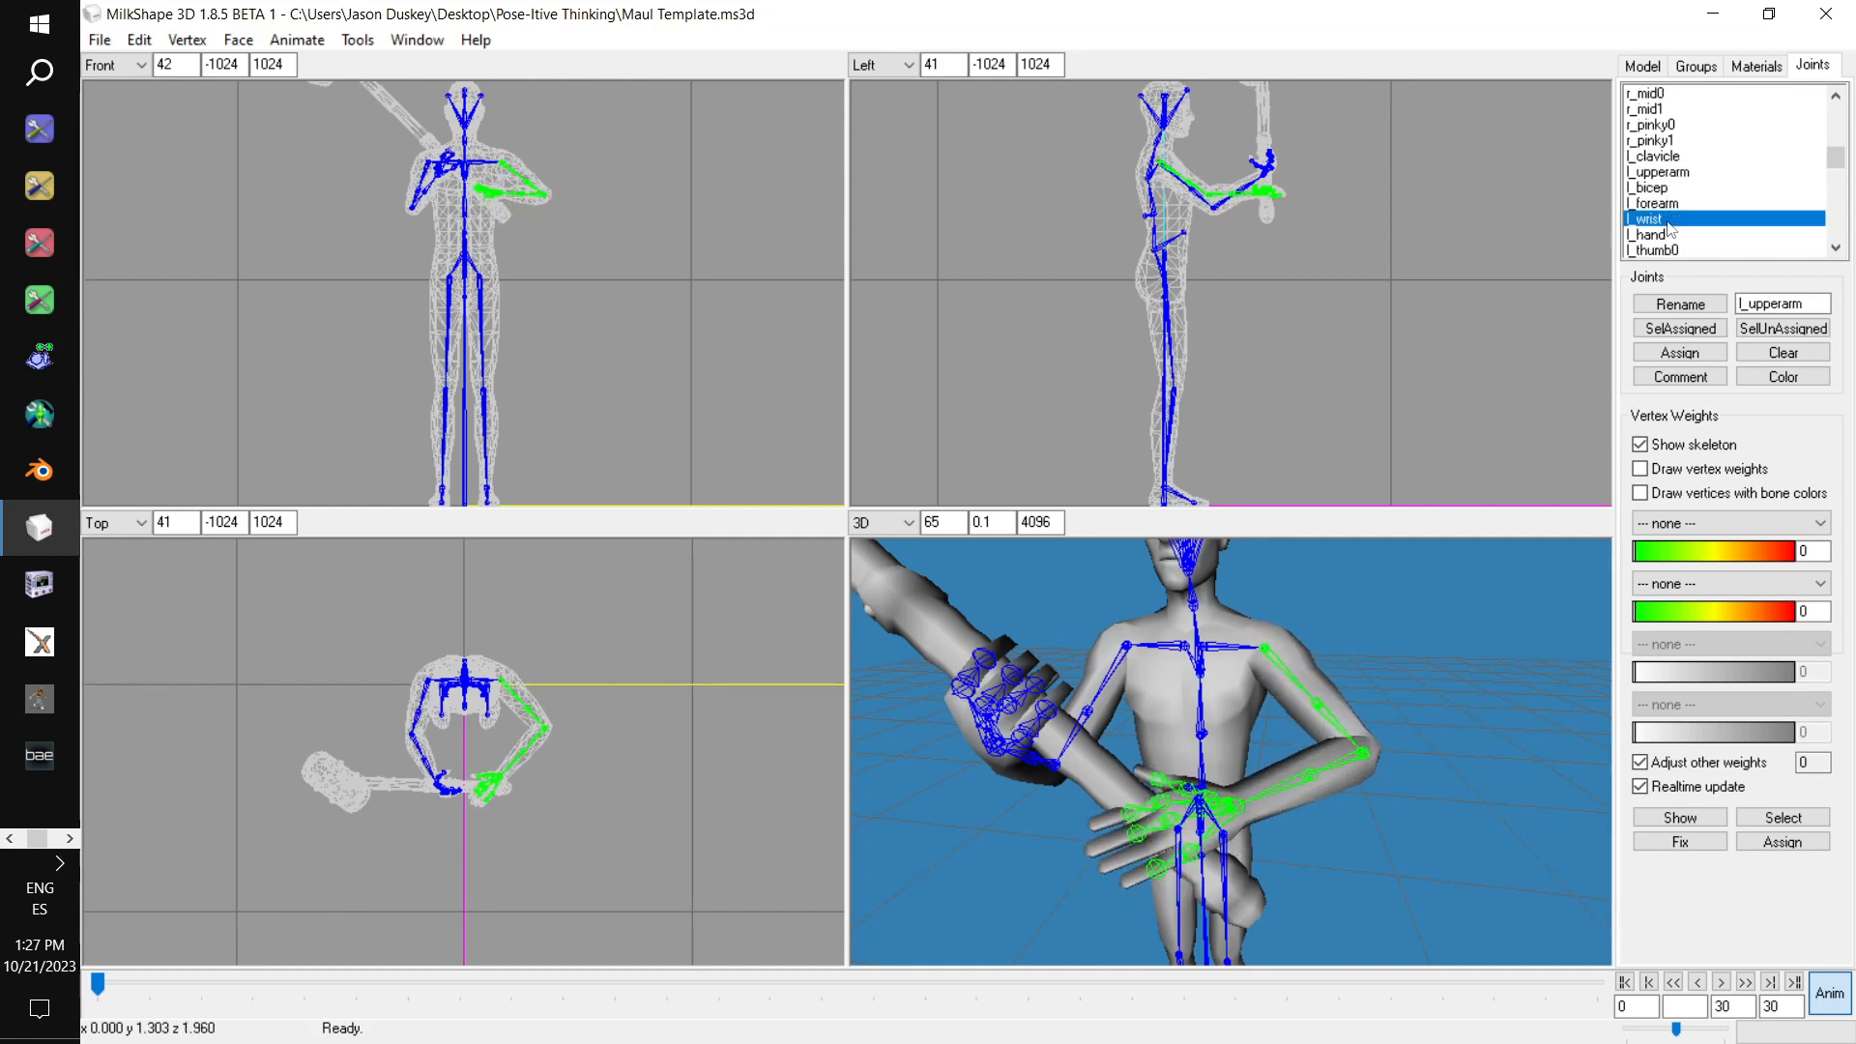
{"action": "left_click", "coordinate": [1664, 235]}
{"action": "left_click_drag", "start_coordinate": [327, 787], "coordinate": [331, 795]}
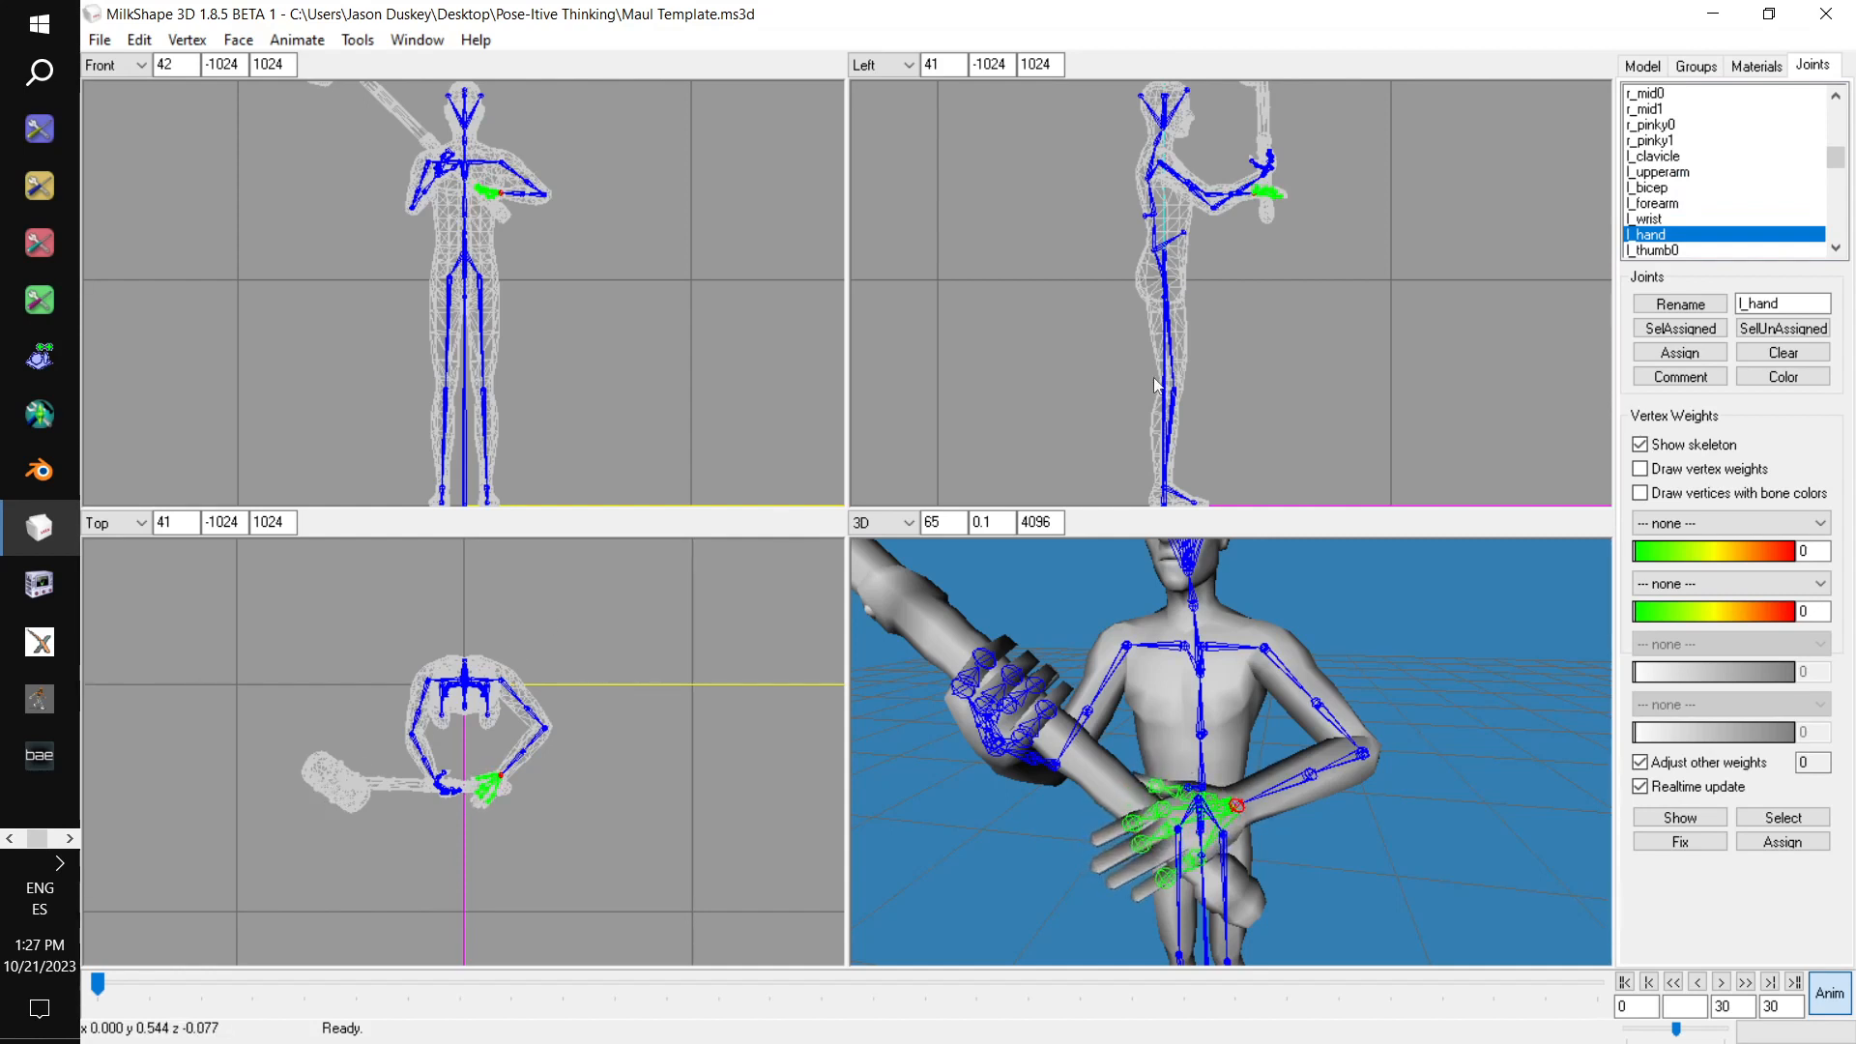
{"action": "left_click_drag", "start_coordinate": [1155, 380], "coordinate": [1161, 410]}
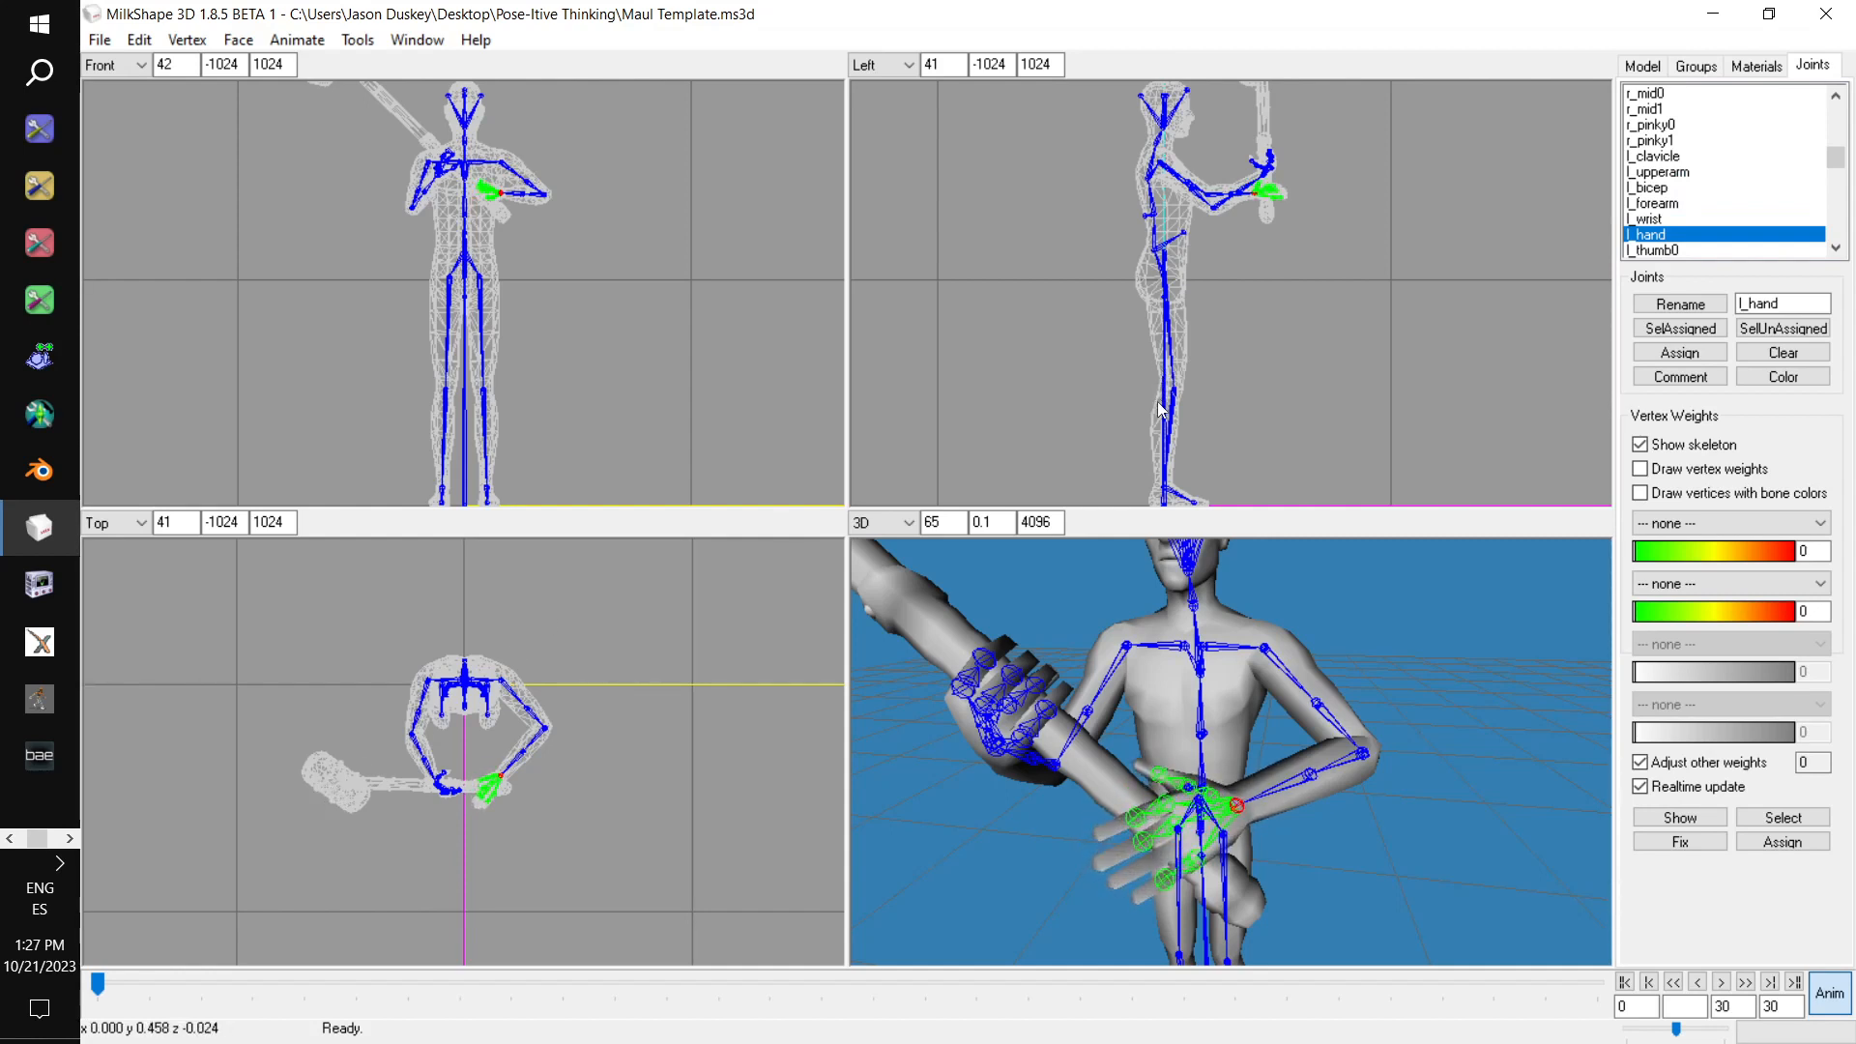
Rotate the l_thumb0 joint freehand in the Left and Front views to position the left thumb's base around the handle
{"action": "left_click_drag", "start_coordinate": [1508, 642], "coordinate": [1464, 665]}
{"action": "left_click", "coordinate": [1682, 250]}
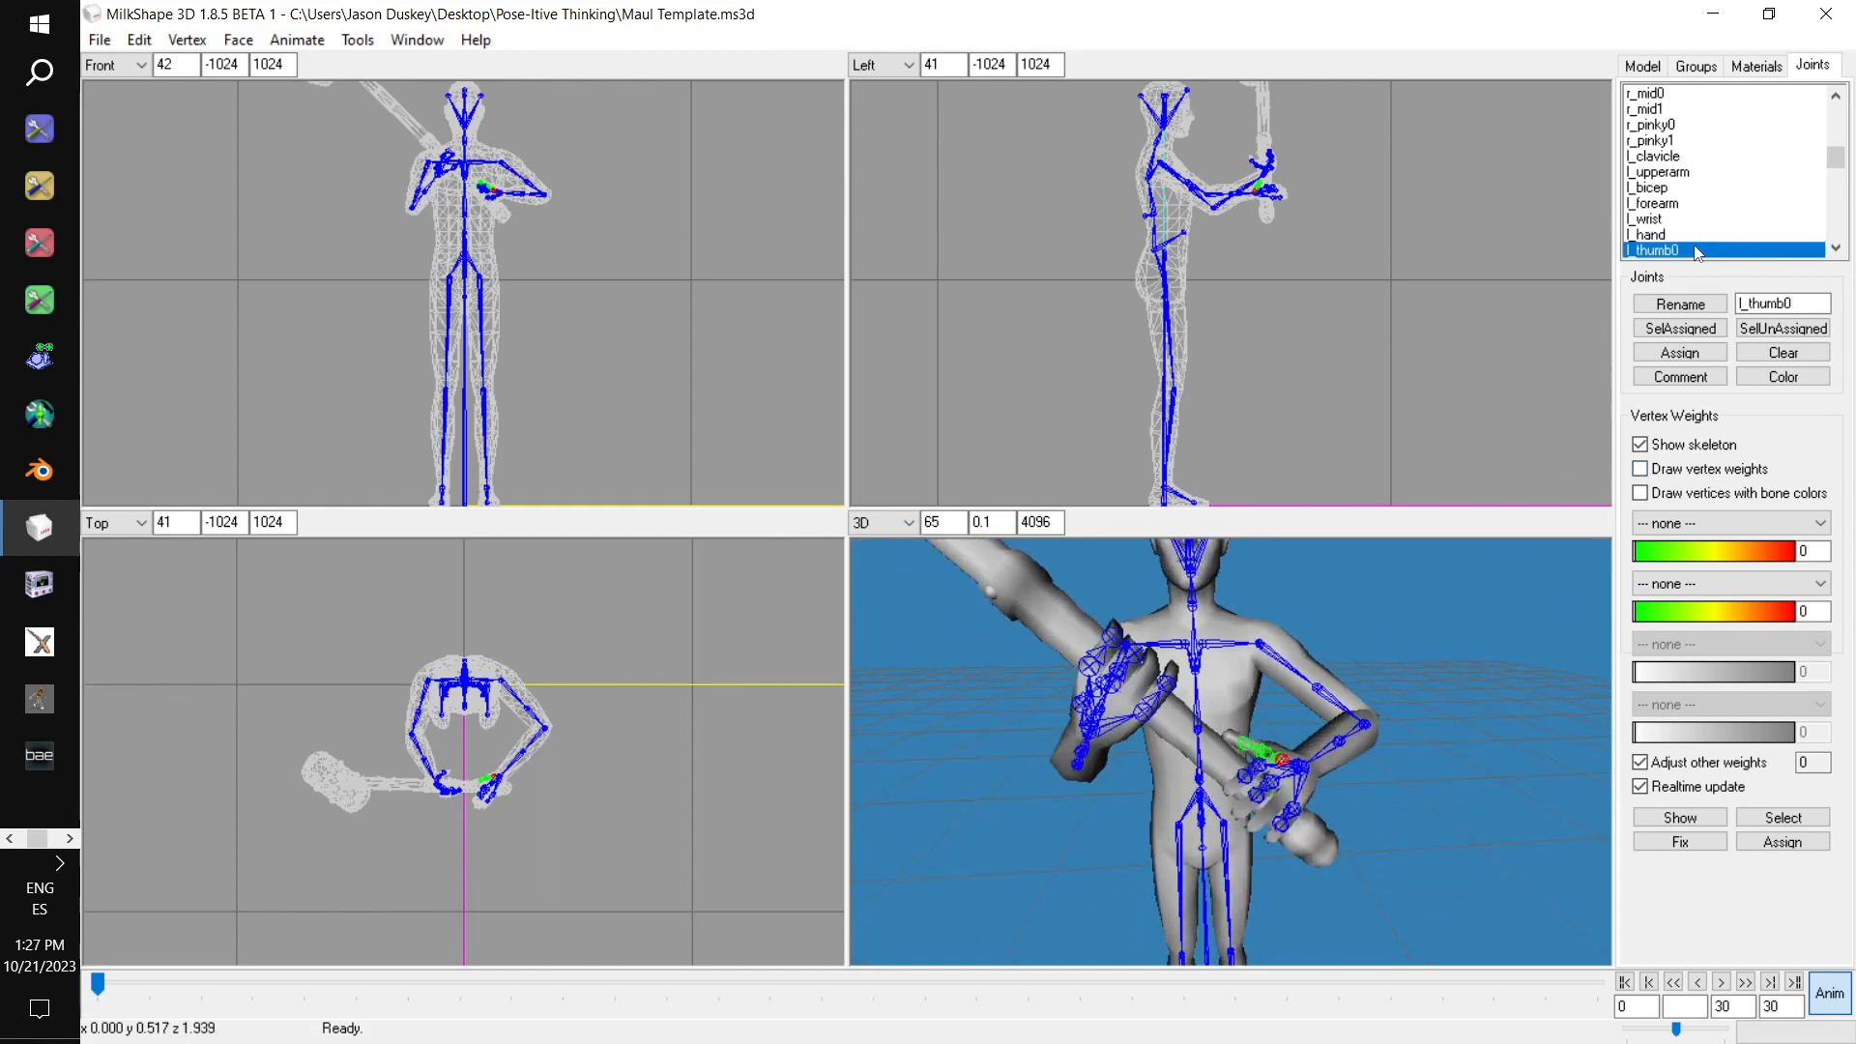
{"action": "left_click_drag", "start_coordinate": [1344, 315], "coordinate": [1326, 398]}
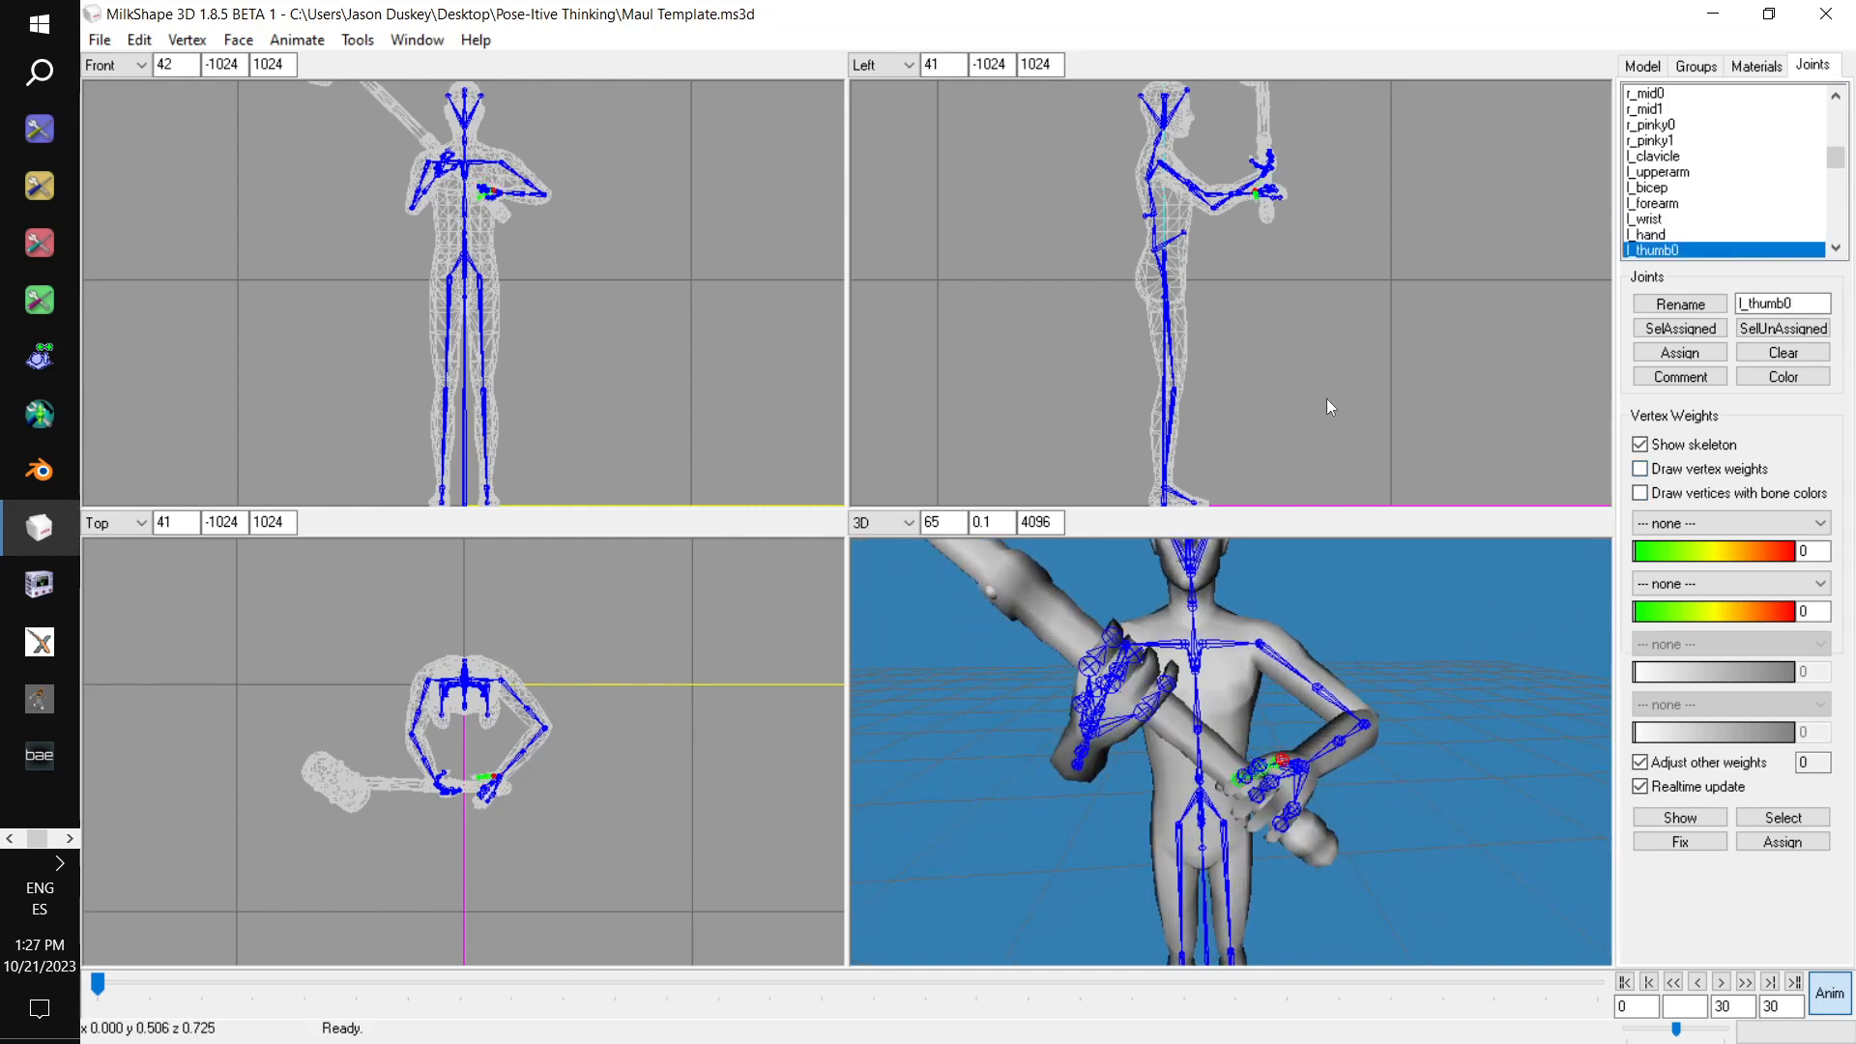
{"action": "left_click_drag", "start_coordinate": [1313, 721], "coordinate": [1458, 740]}
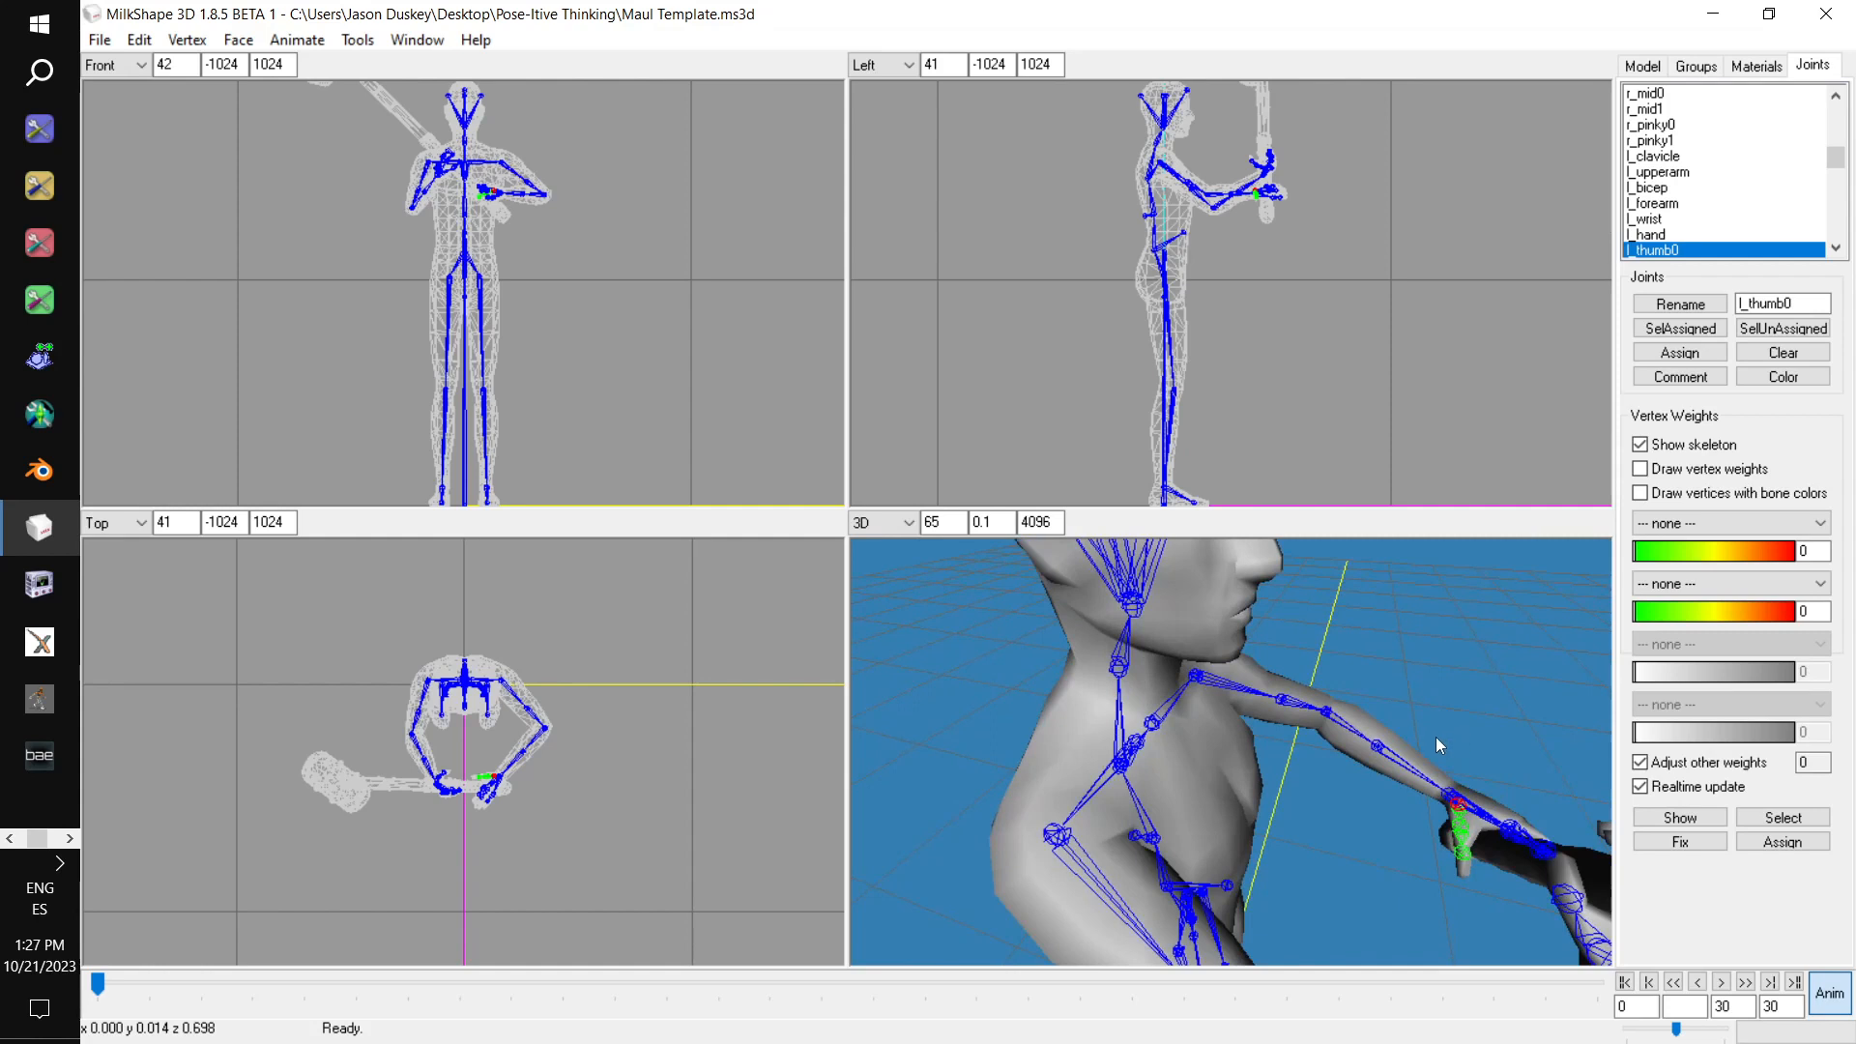
{"action": "mouse_move", "coordinate": [617, 280]}
{"action": "left_mouse_down"}
{"action": "mouse_move", "coordinate": [613, 250]}
{"action": "mouse_move", "coordinate": [619, 275]}
{"action": "left_mouse_up"}
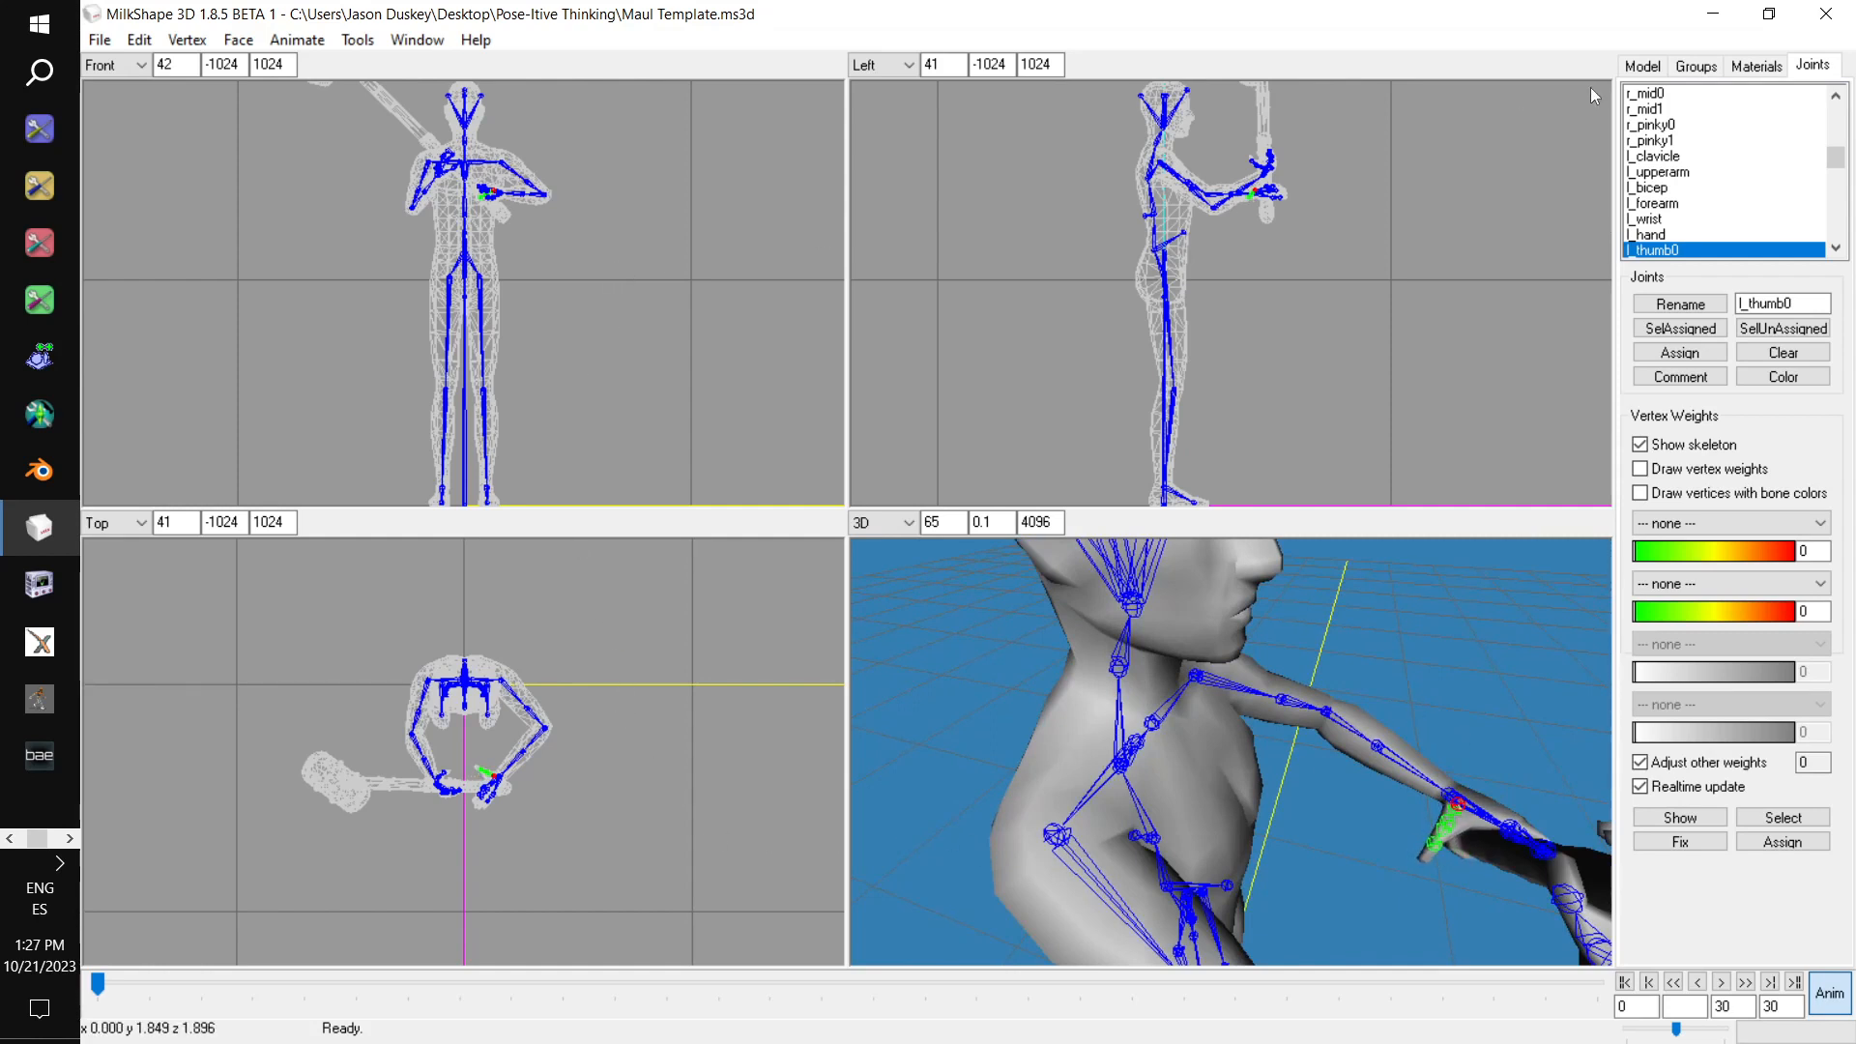
Rotate the l_thumb1 joint freehand in the Top view to adjust the left thumb, and select the l_thumb2 joint
{"action": "scroll", "coordinate": [1736, 174], "scroll_direction": "down", "scroll_amount": 2}
{"action": "left_click", "coordinate": [1694, 172]}
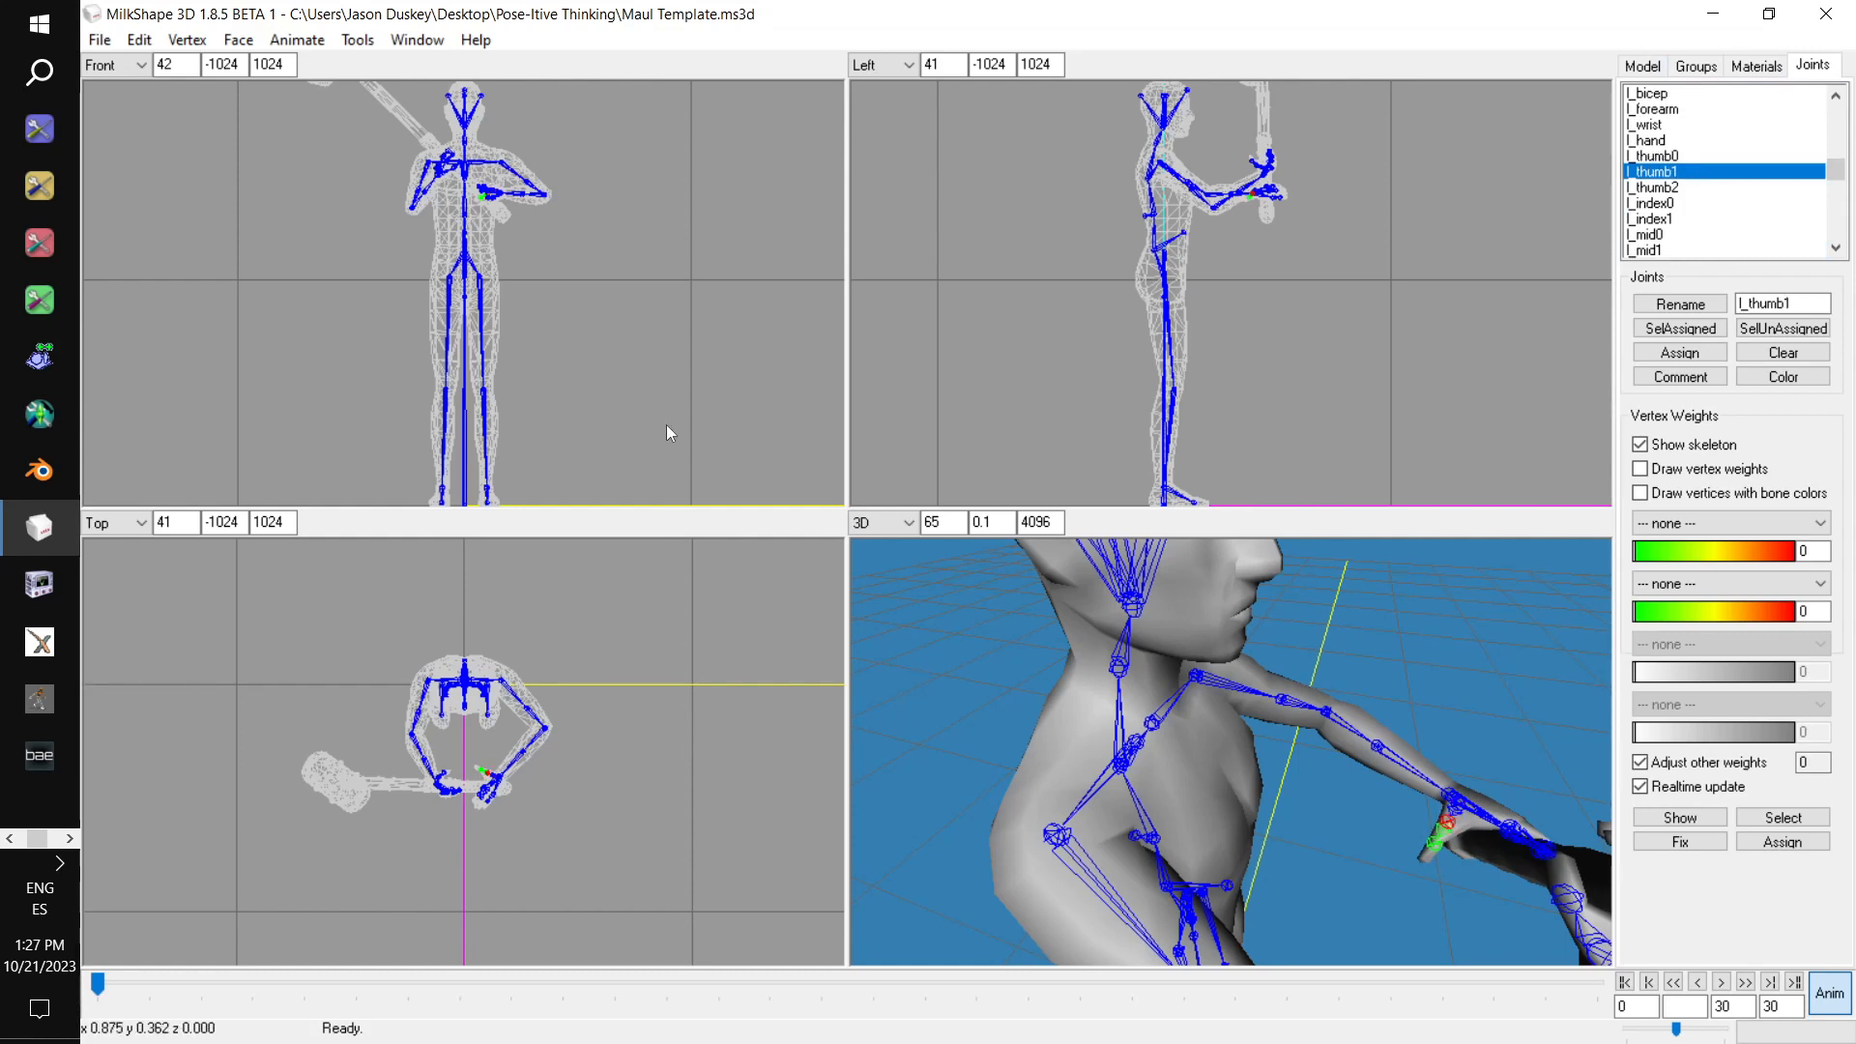
{"action": "left_click_drag", "start_coordinate": [712, 747], "coordinate": [715, 727]}
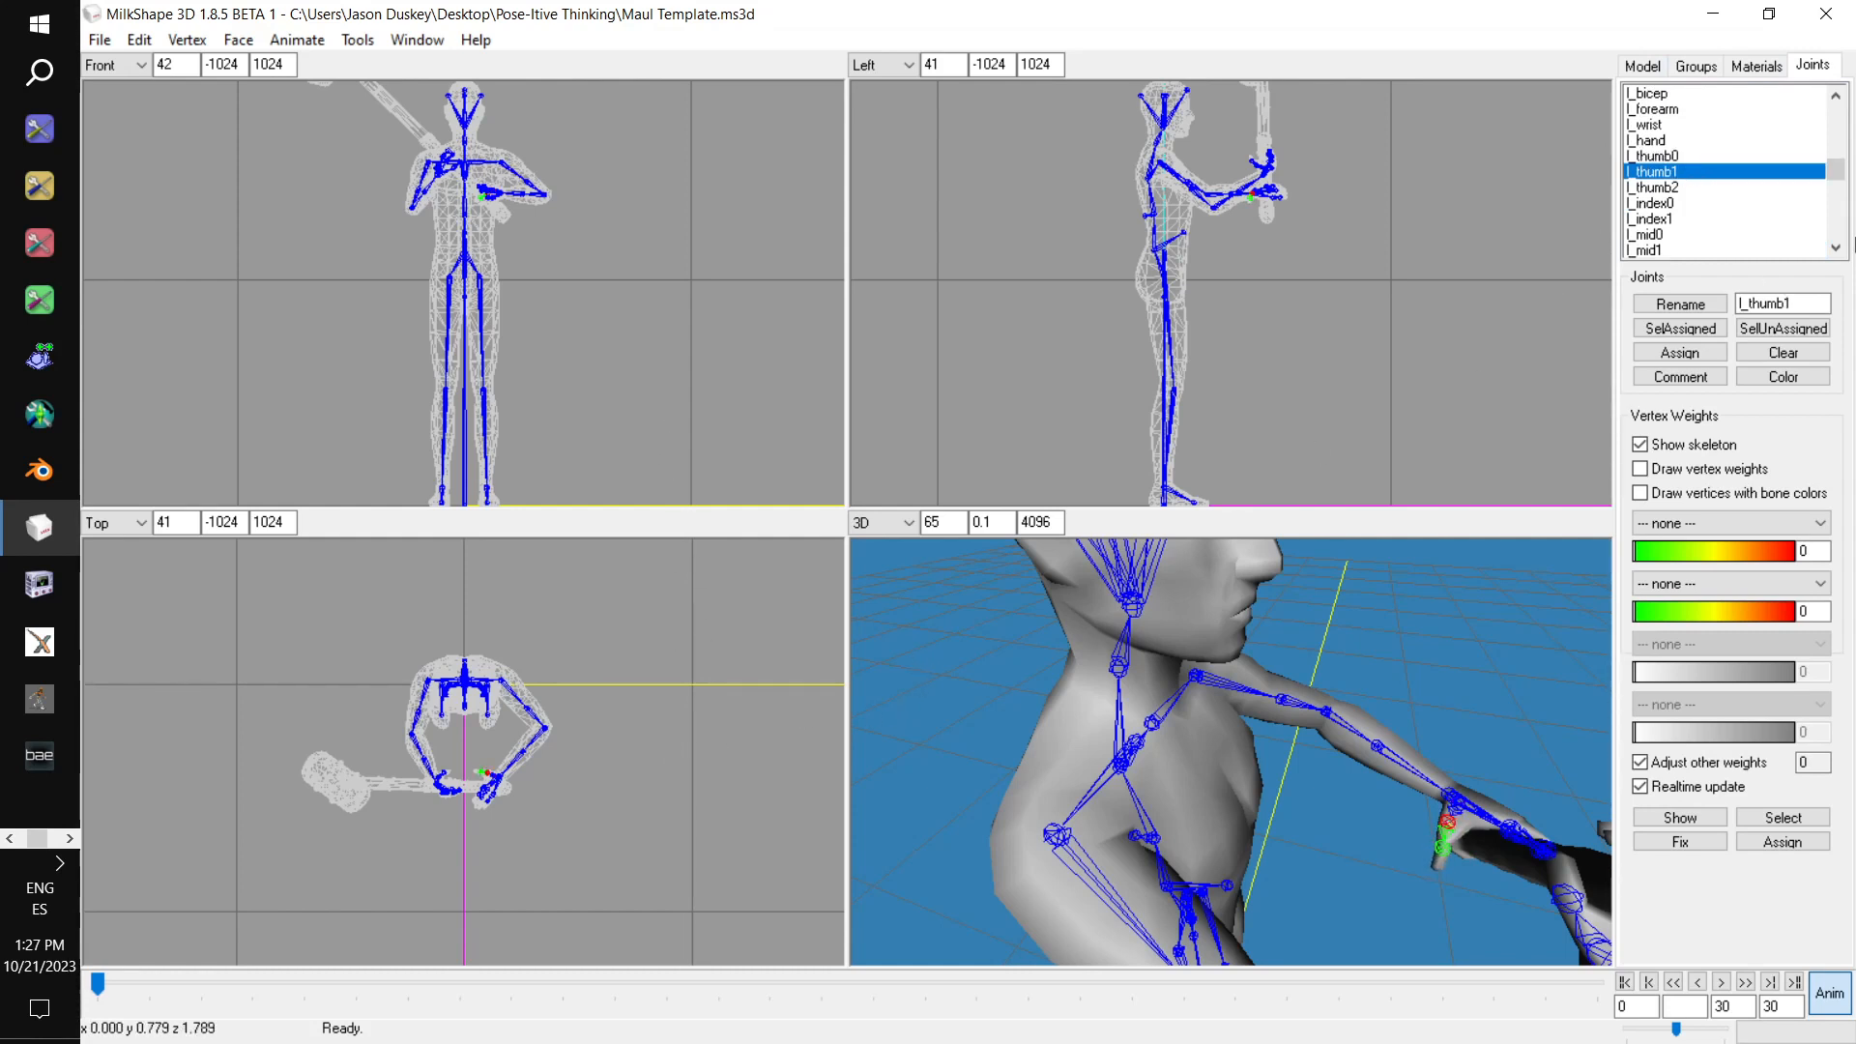
{"action": "left_click", "coordinate": [1737, 188]}
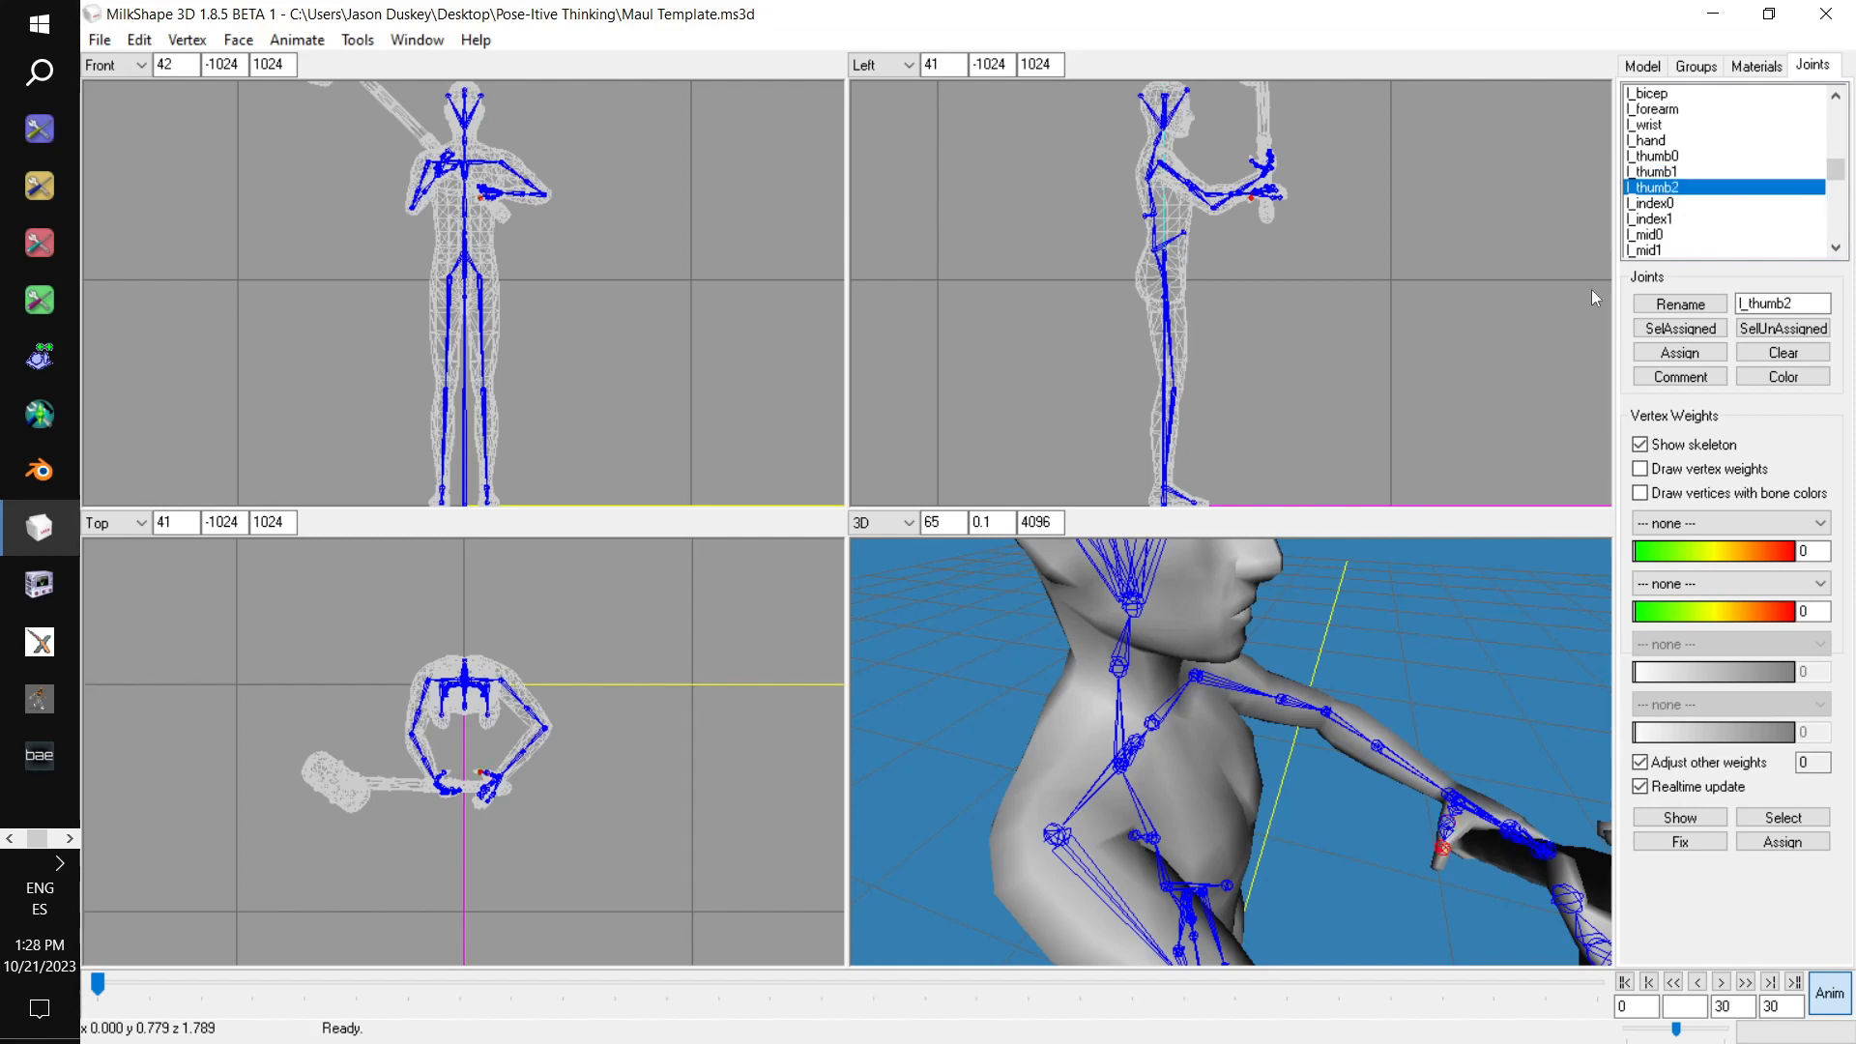
Curl the left index finger around the handle by rotating the l_index0 and l_index1 joints freehand
{"action": "left_click_drag", "start_coordinate": [855, 740], "coordinate": [936, 721]}
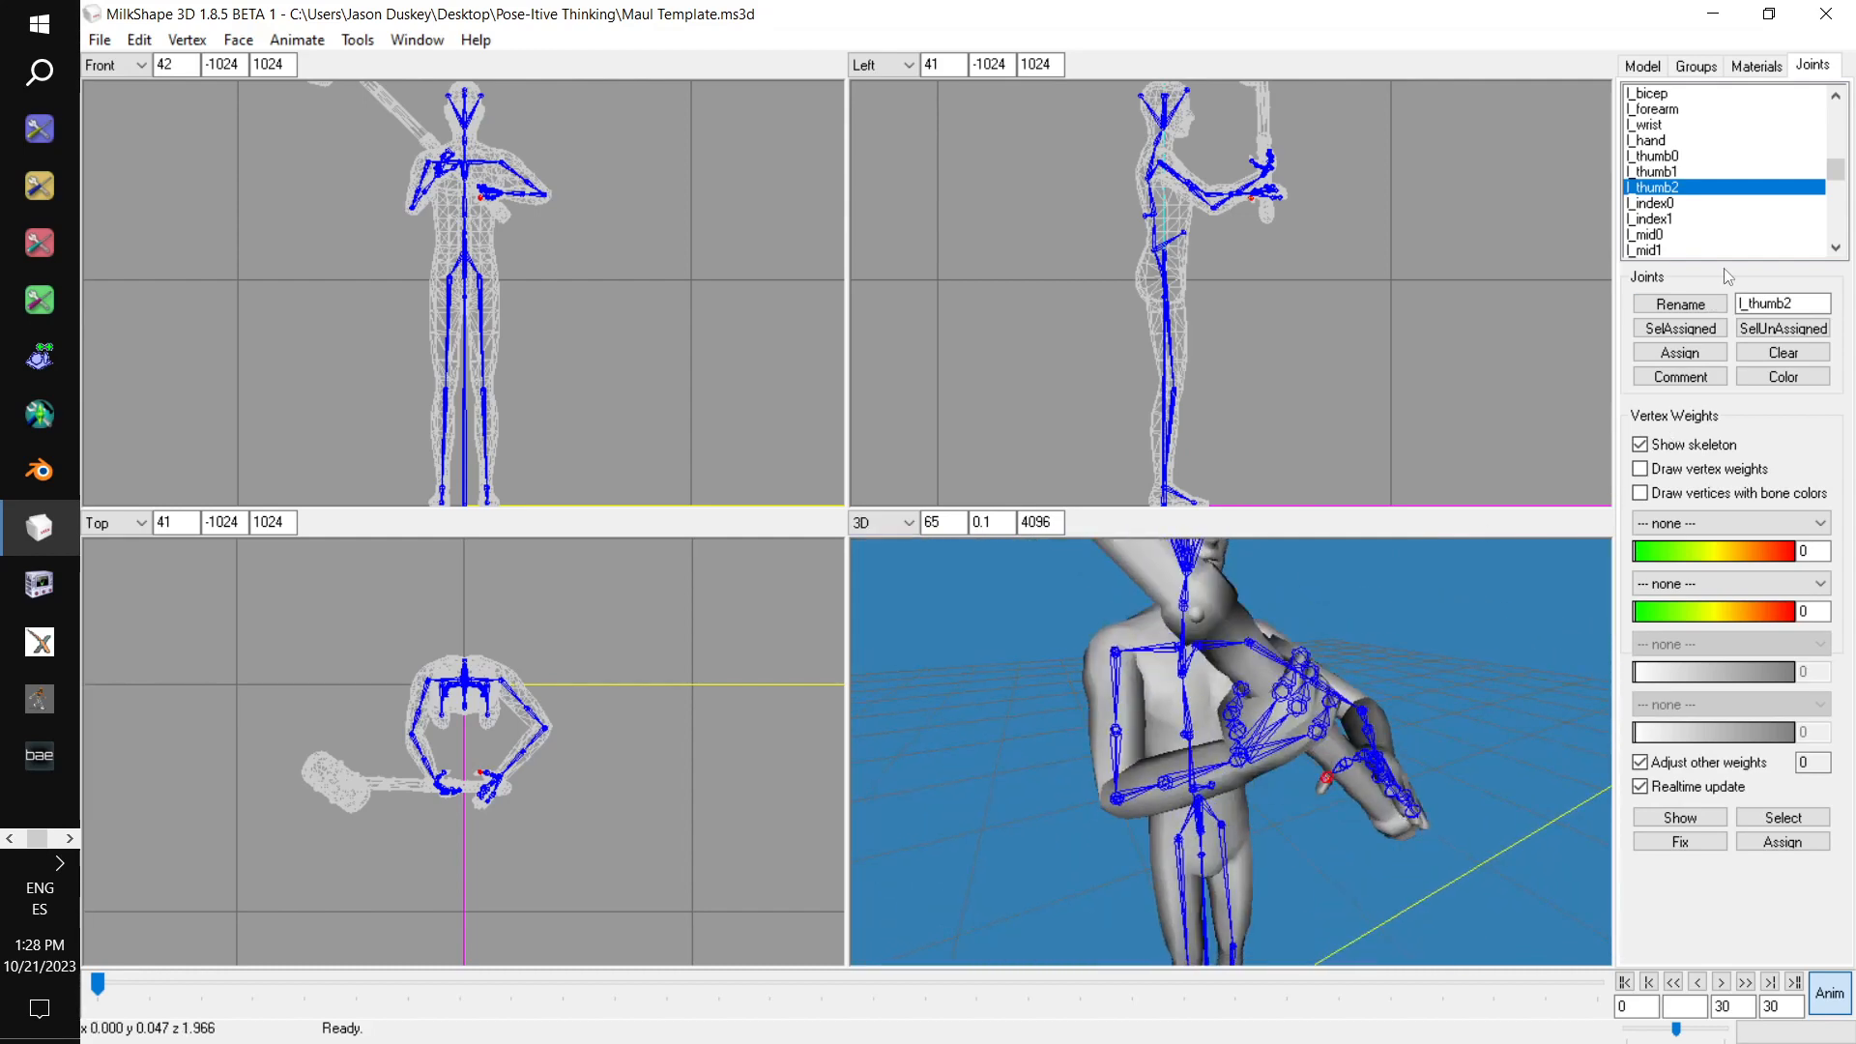
{"action": "left_click", "coordinate": [1701, 205]}
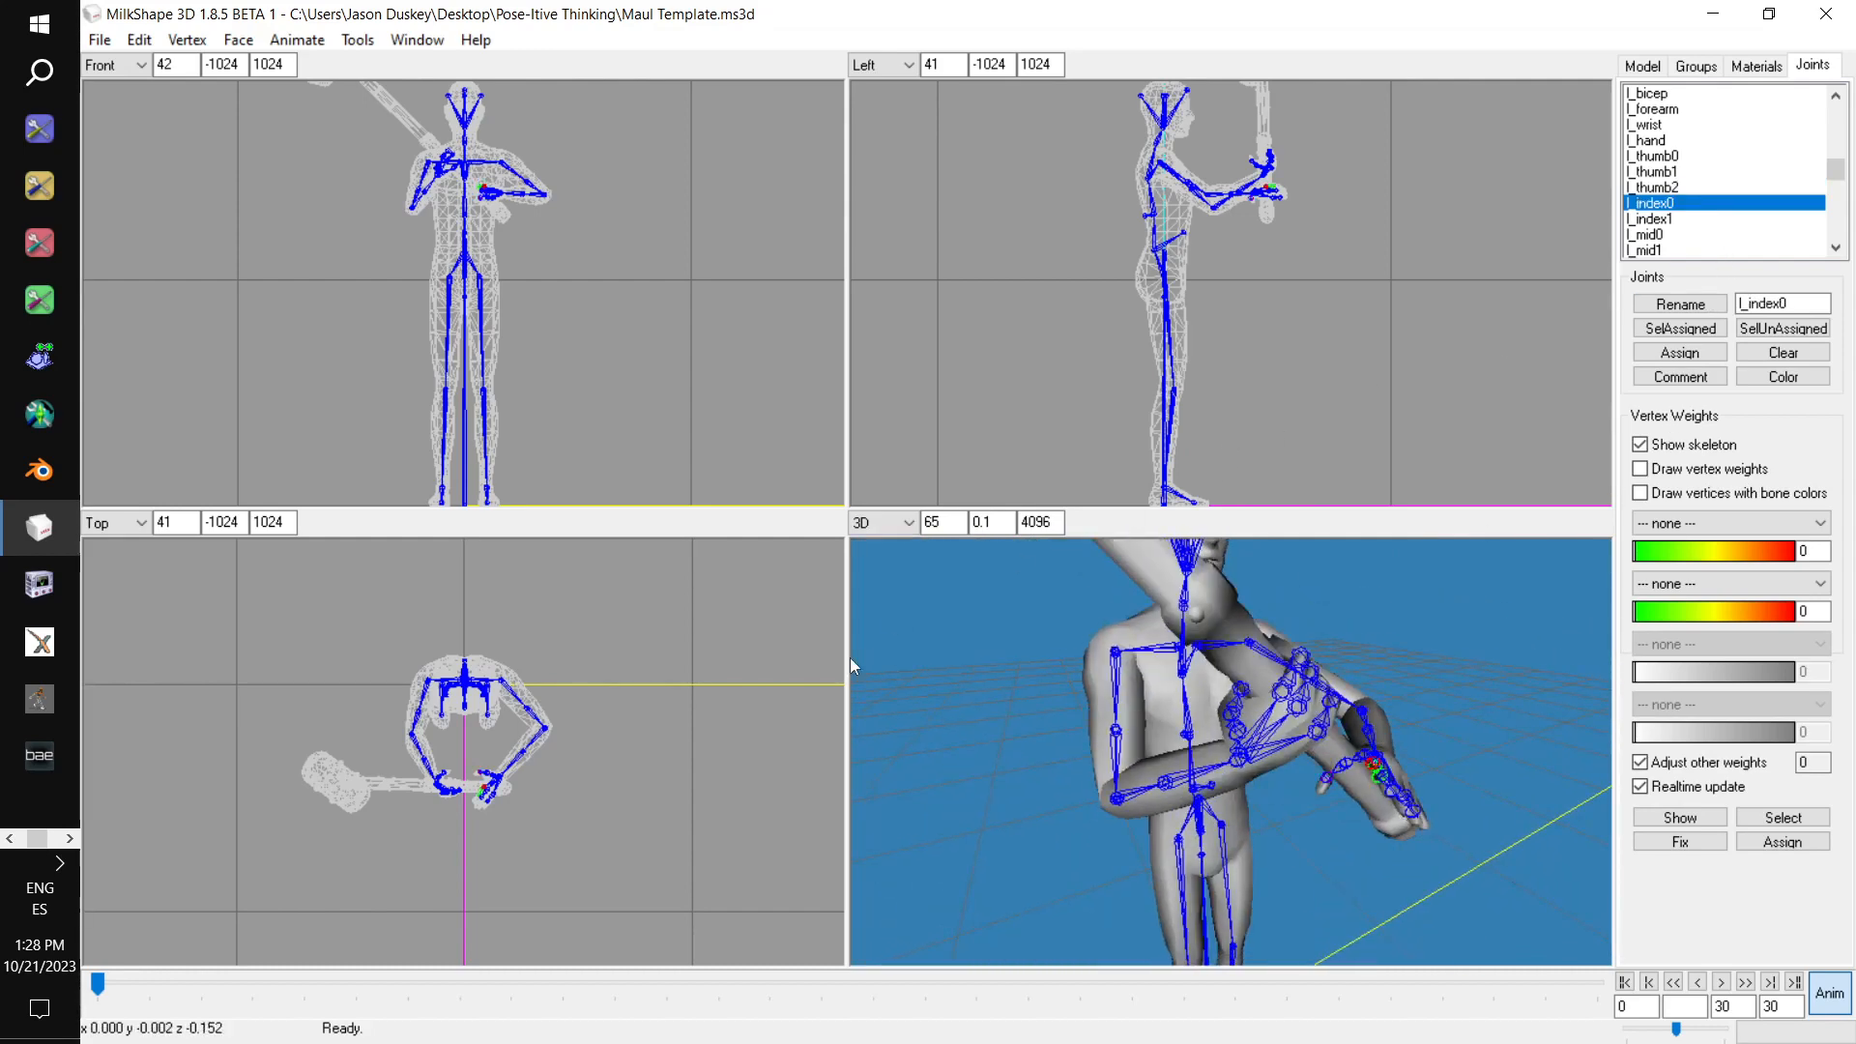
{"action": "left_click_drag", "start_coordinate": [1178, 799], "coordinate": [1218, 782]}
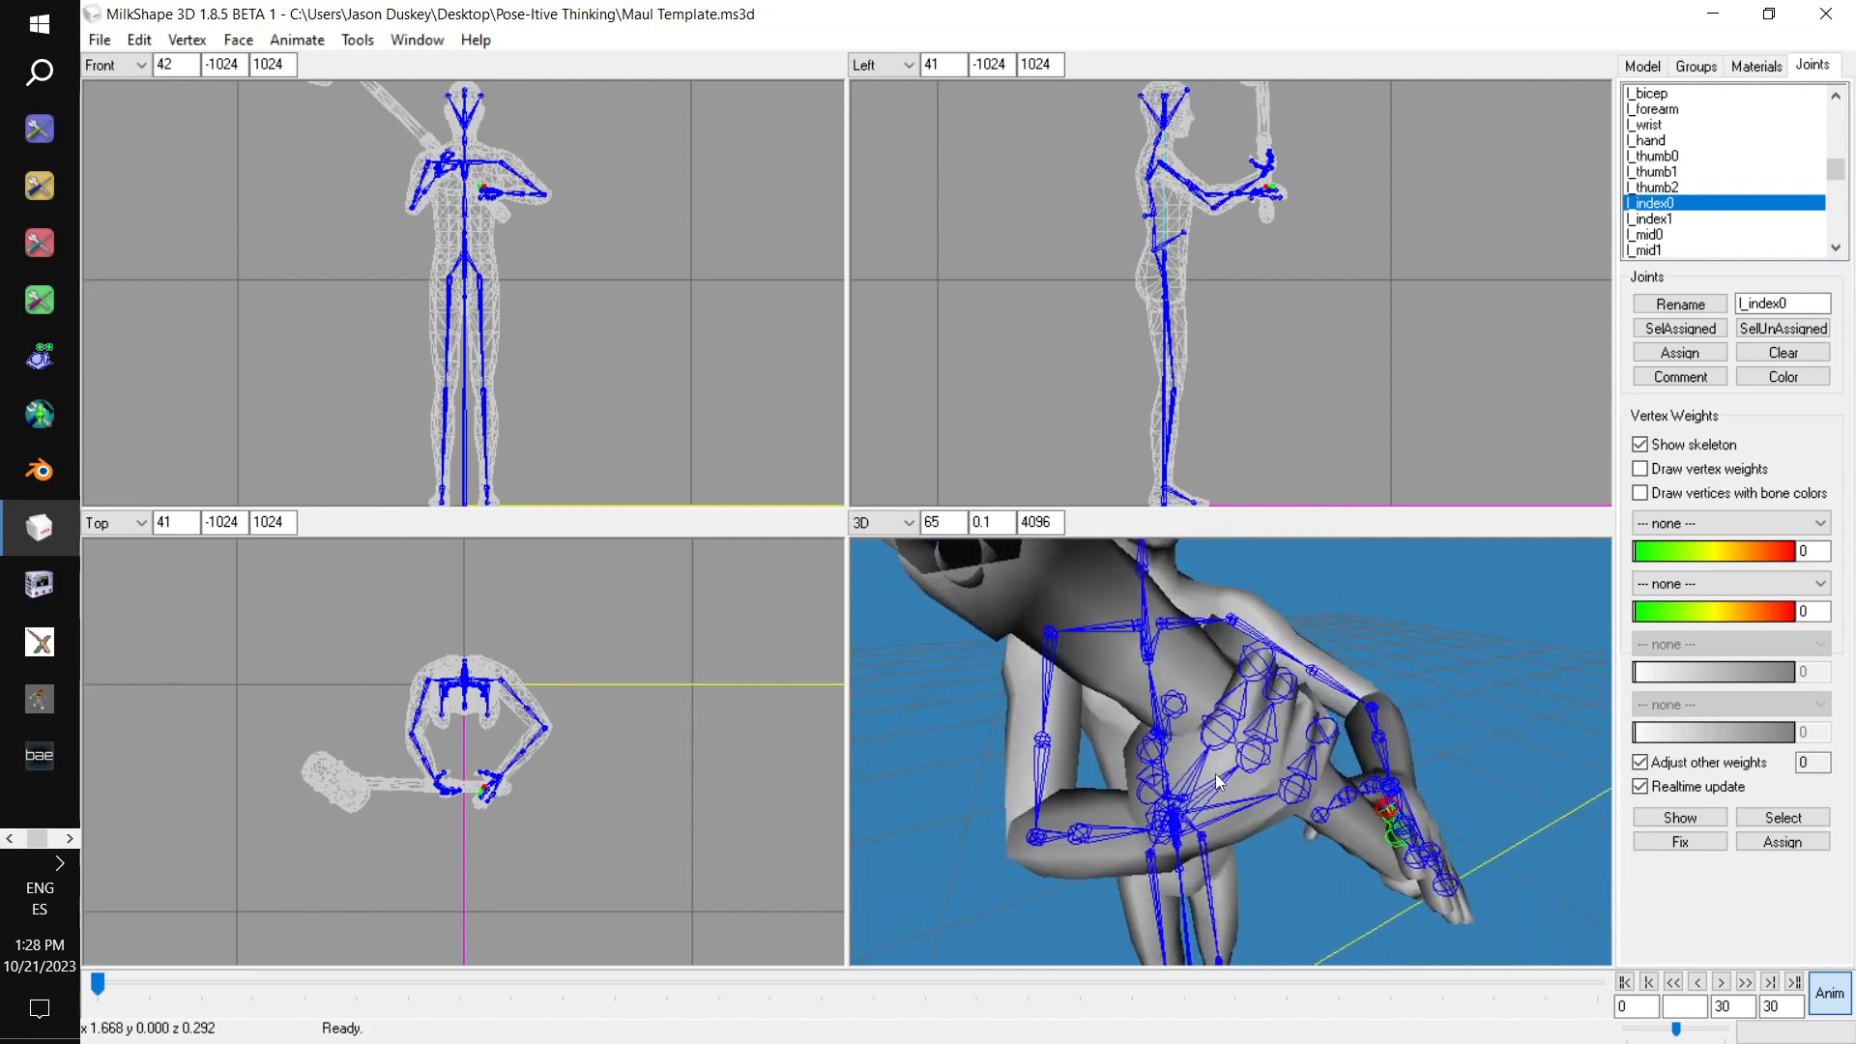
{"action": "left_click", "coordinate": [1699, 219]}
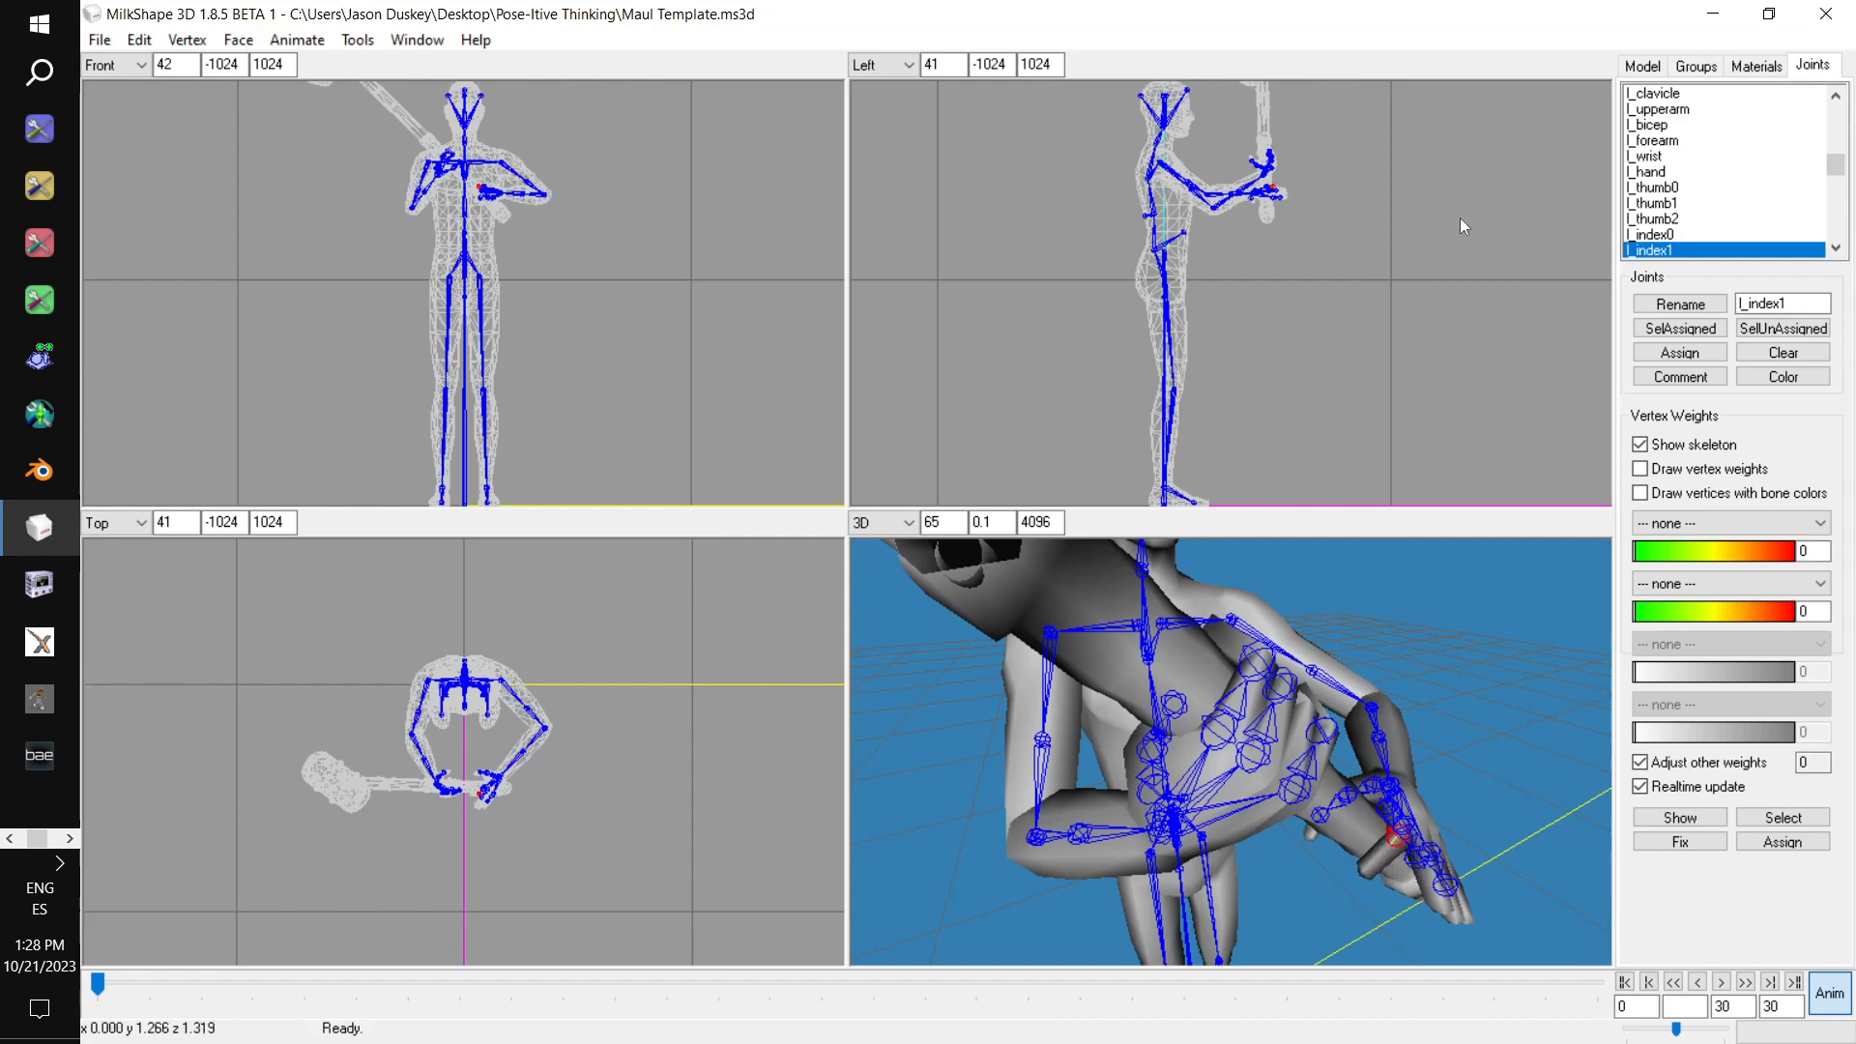
{"action": "scroll", "coordinate": [1731, 211], "scroll_direction": "down", "scroll_amount": 1}
Curl the left middle finger around the handle by rotating the l_mid0 and l_mid1 joints freehand
{"action": "left_click", "coordinate": [1699, 220]}
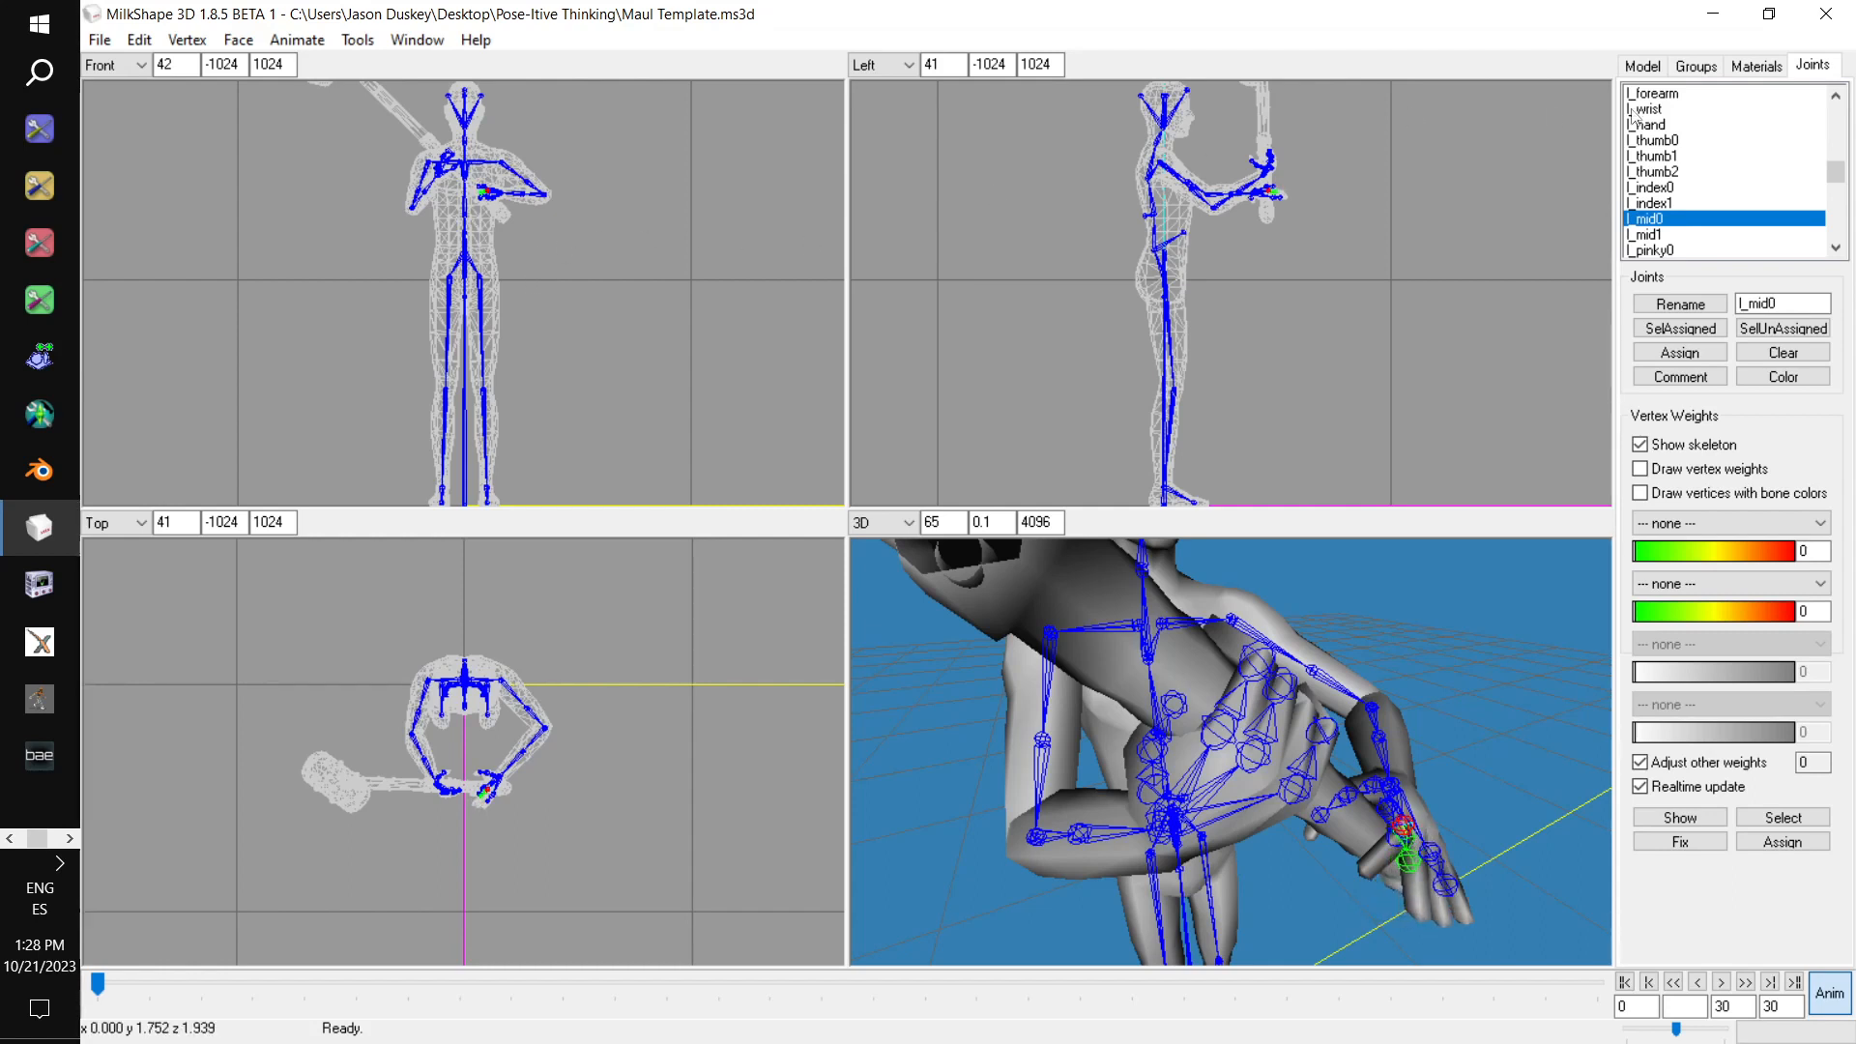
{"action": "key", "text": "Down"}
{"action": "left_click_drag", "start_coordinate": [423, 210], "coordinate": [444, 129]}
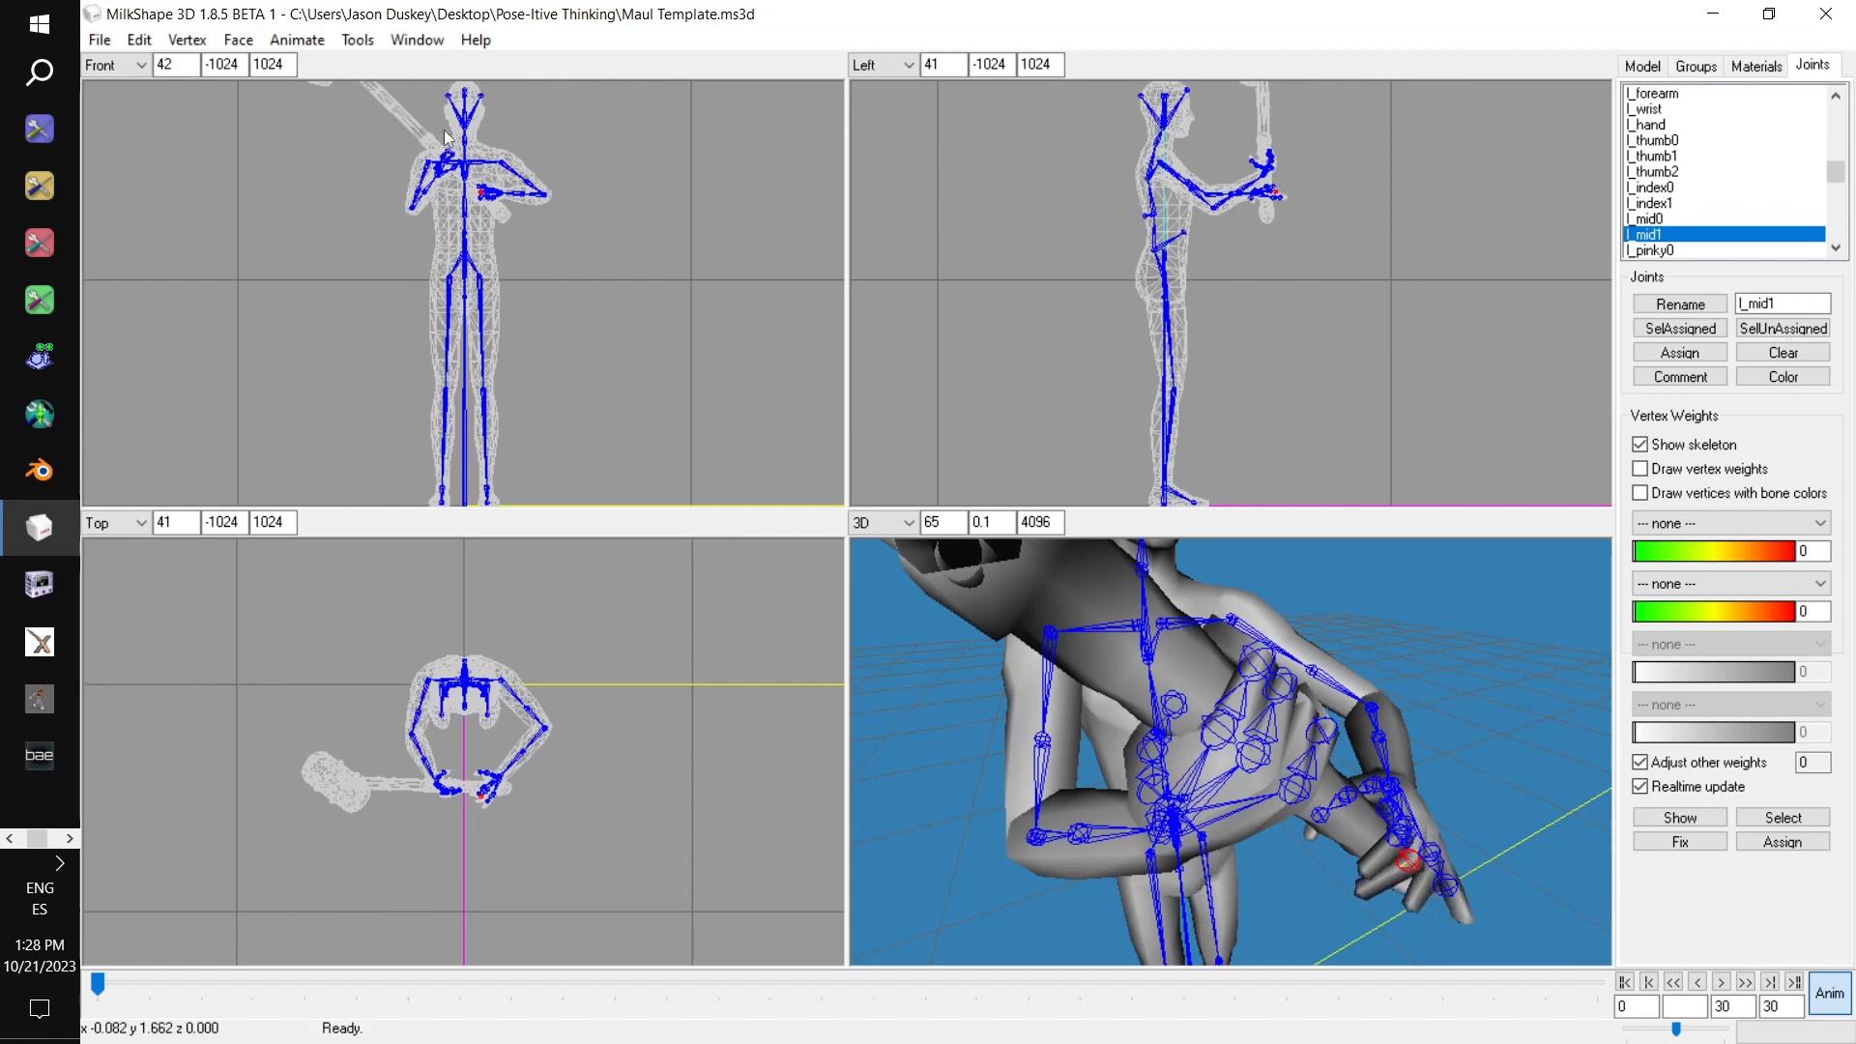
Curl the left pinky around the handle by rotating the l_pinky0 and l_pinky1 joints freehand in the Front view
{"action": "scroll", "coordinate": [1705, 232], "scroll_direction": "down", "scroll_amount": 1}
{"action": "left_click", "coordinate": [1707, 205]}
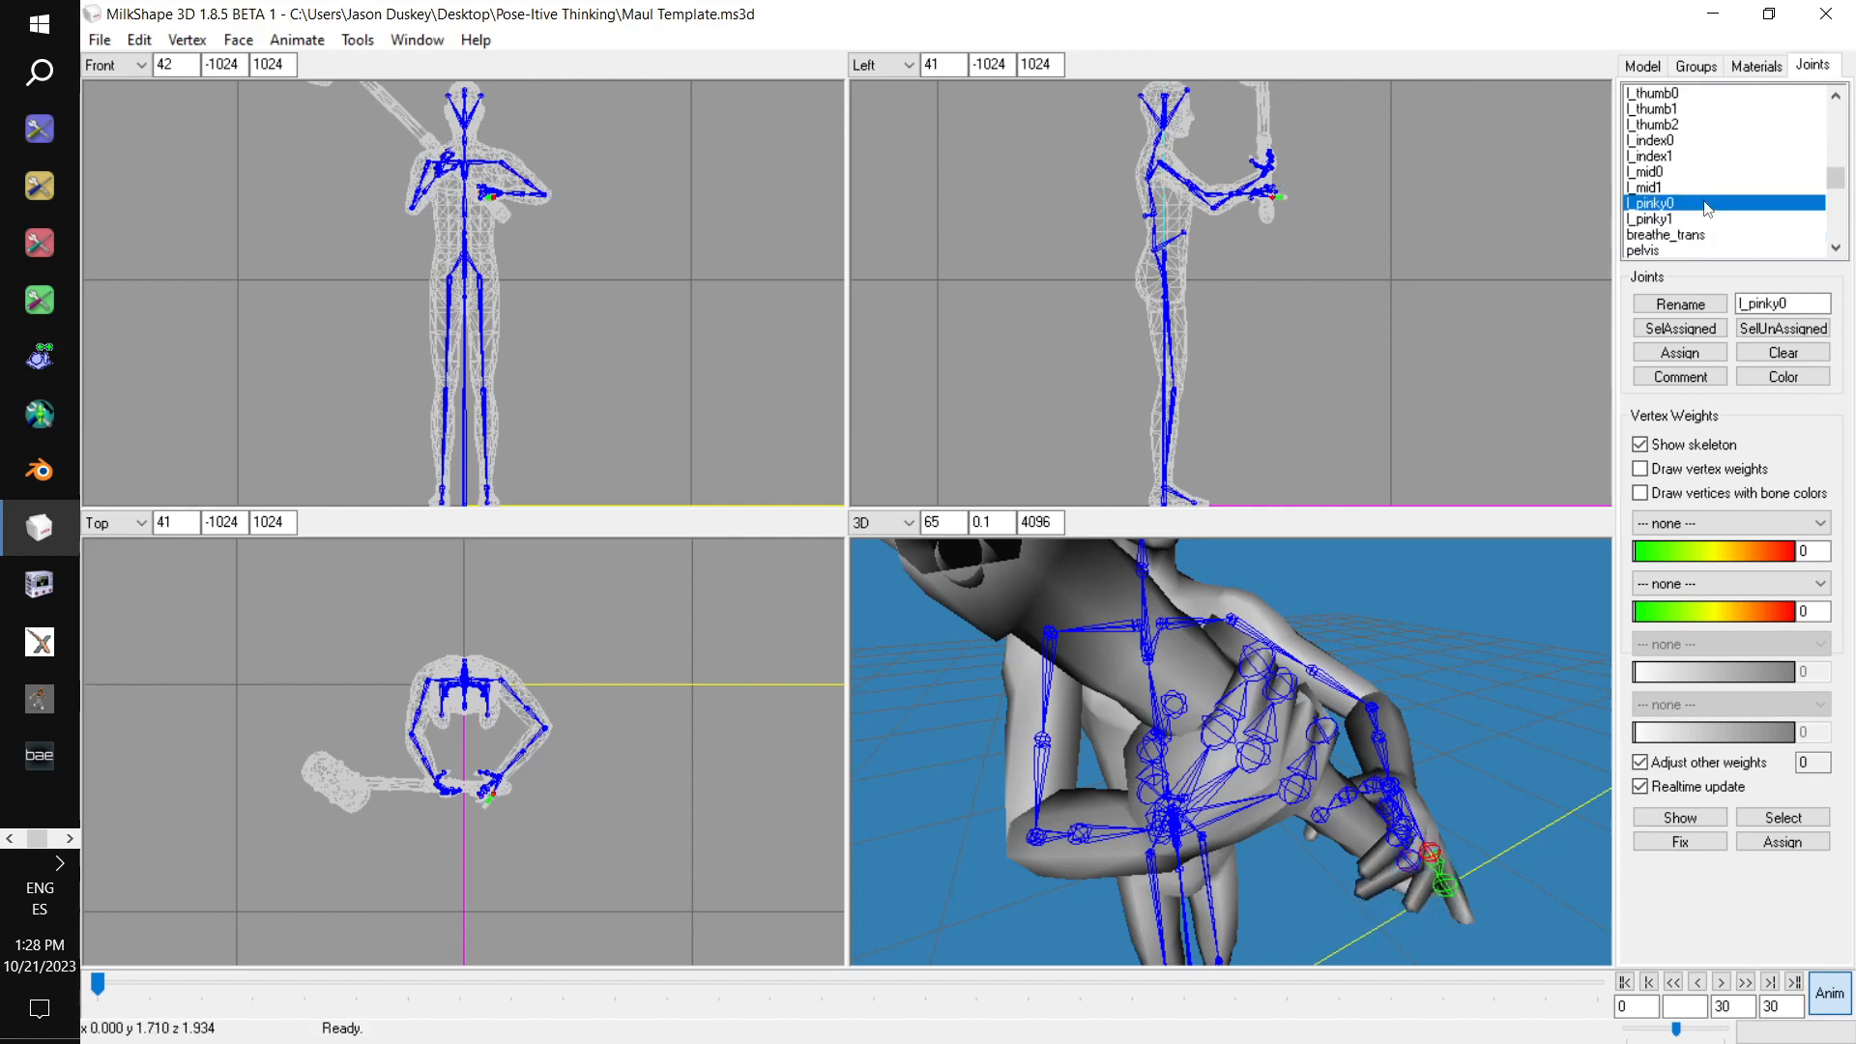
{"action": "left_click_drag", "start_coordinate": [539, 271], "coordinate": [562, 261]}
{"action": "left_click", "coordinate": [1705, 222]}
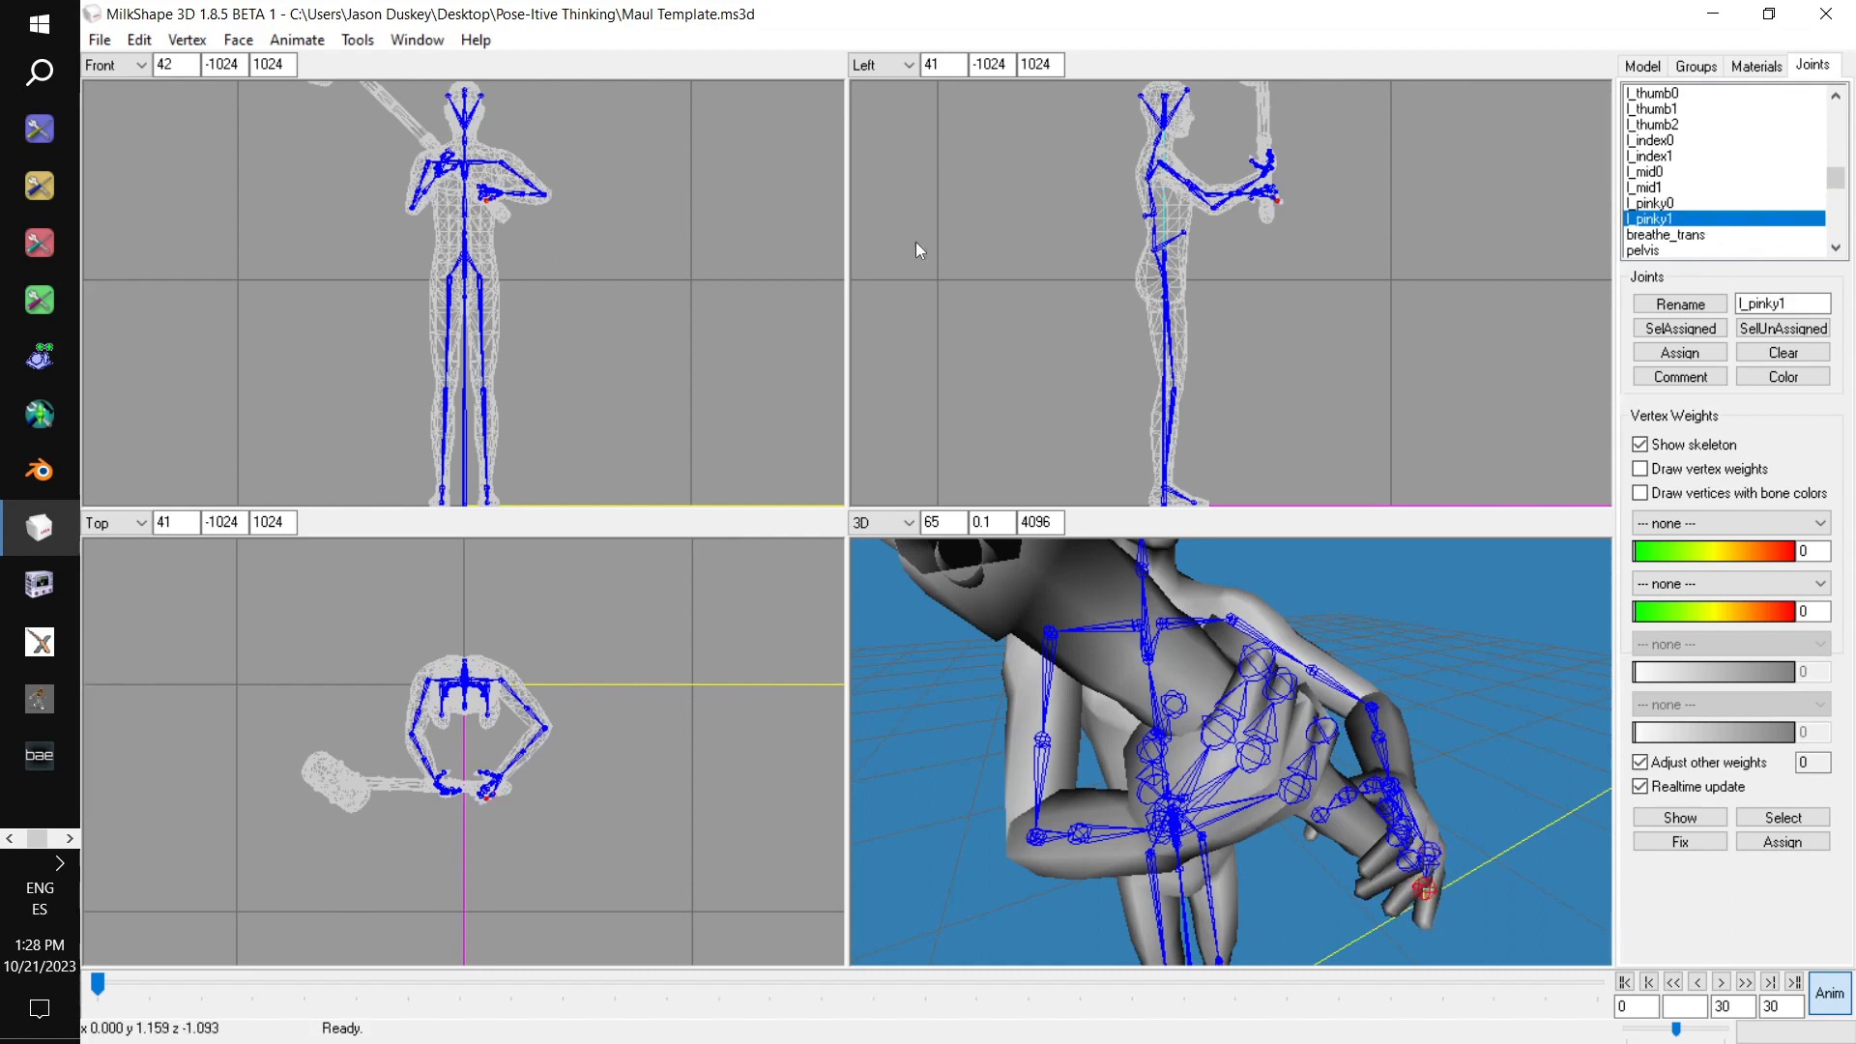
{"action": "left_click_drag", "start_coordinate": [474, 274], "coordinate": [499, 400]}
Examine the two-handed grip from several angles, selecting the l_bicep and l_wrist joints to check the left arm
{"action": "left_click_drag", "start_coordinate": [1332, 873], "coordinate": [1262, 843]}
{"action": "scroll", "coordinate": [1216, 864], "scroll_direction": "down", "scroll_amount": 1}
{"action": "scroll", "coordinate": [1326, 895], "scroll_direction": "down", "scroll_amount": 1}
{"action": "scroll", "coordinate": [1342, 919], "scroll_direction": "down", "scroll_amount": 3}
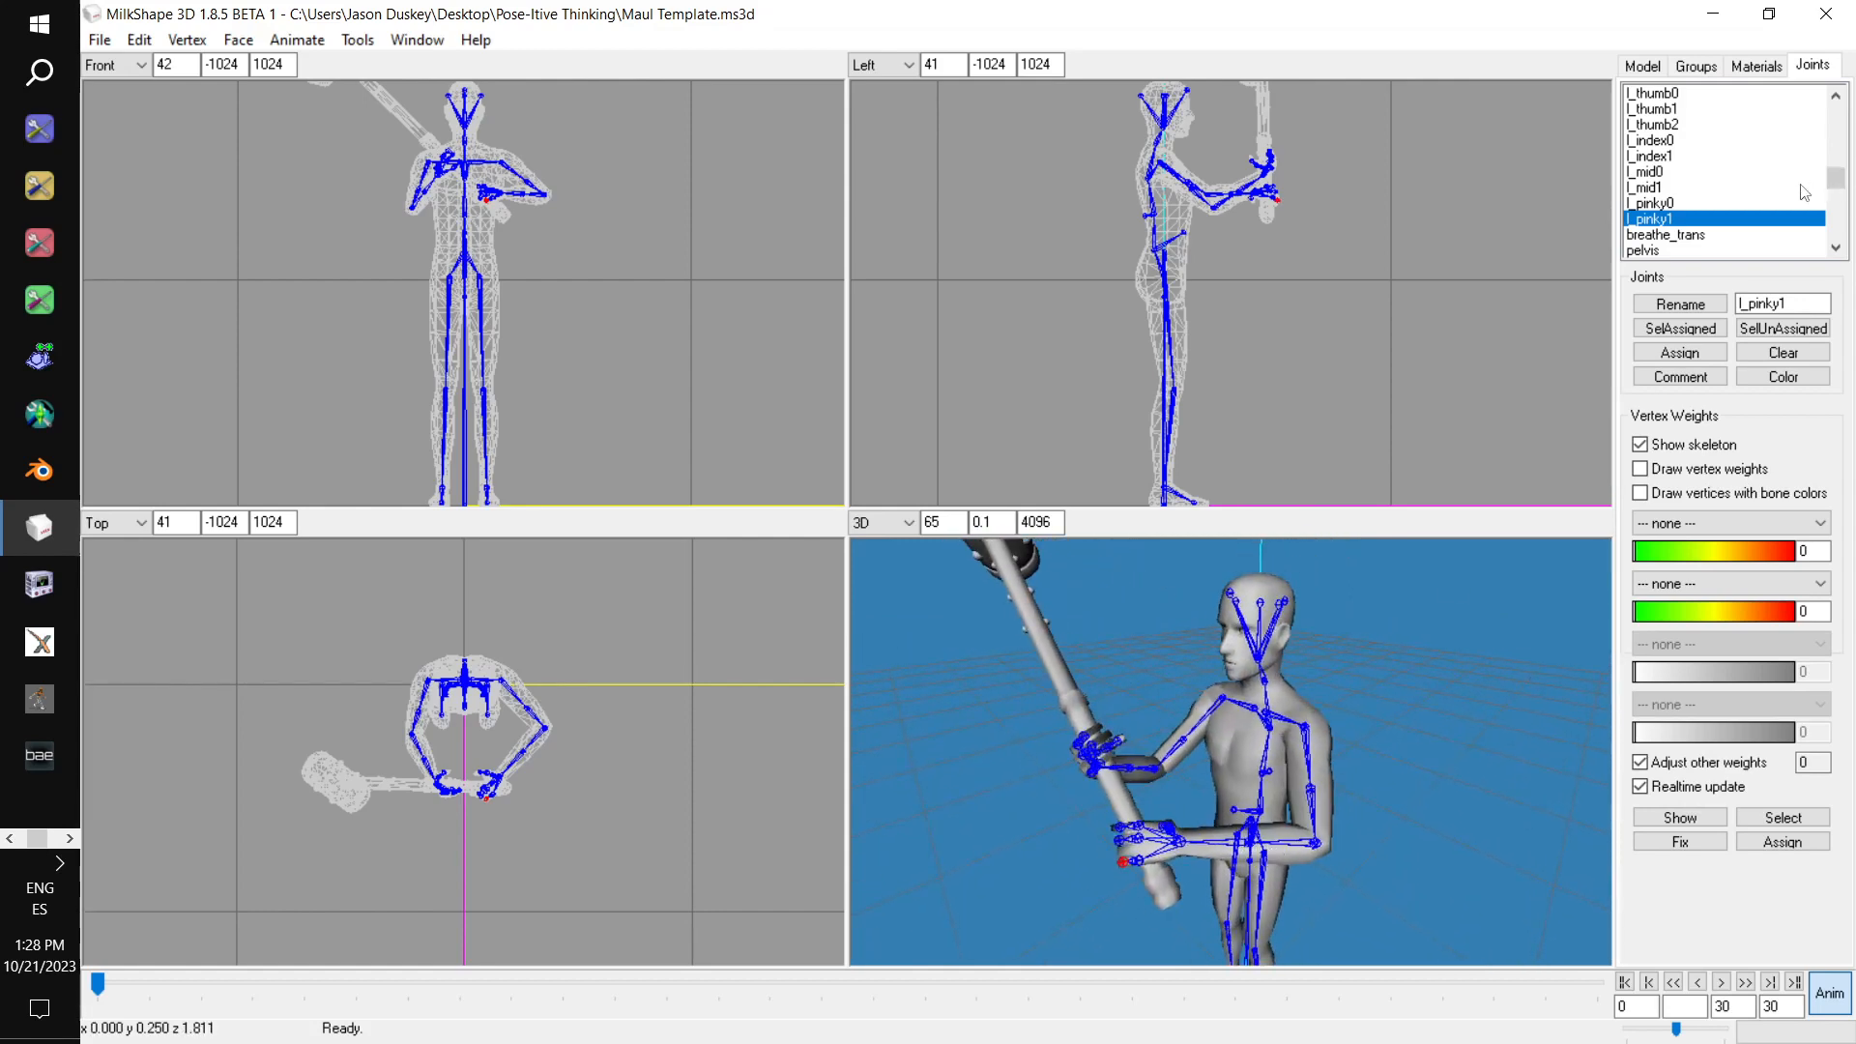
{"action": "scroll", "coordinate": [1775, 199], "scroll_direction": "up", "scroll_amount": 3}
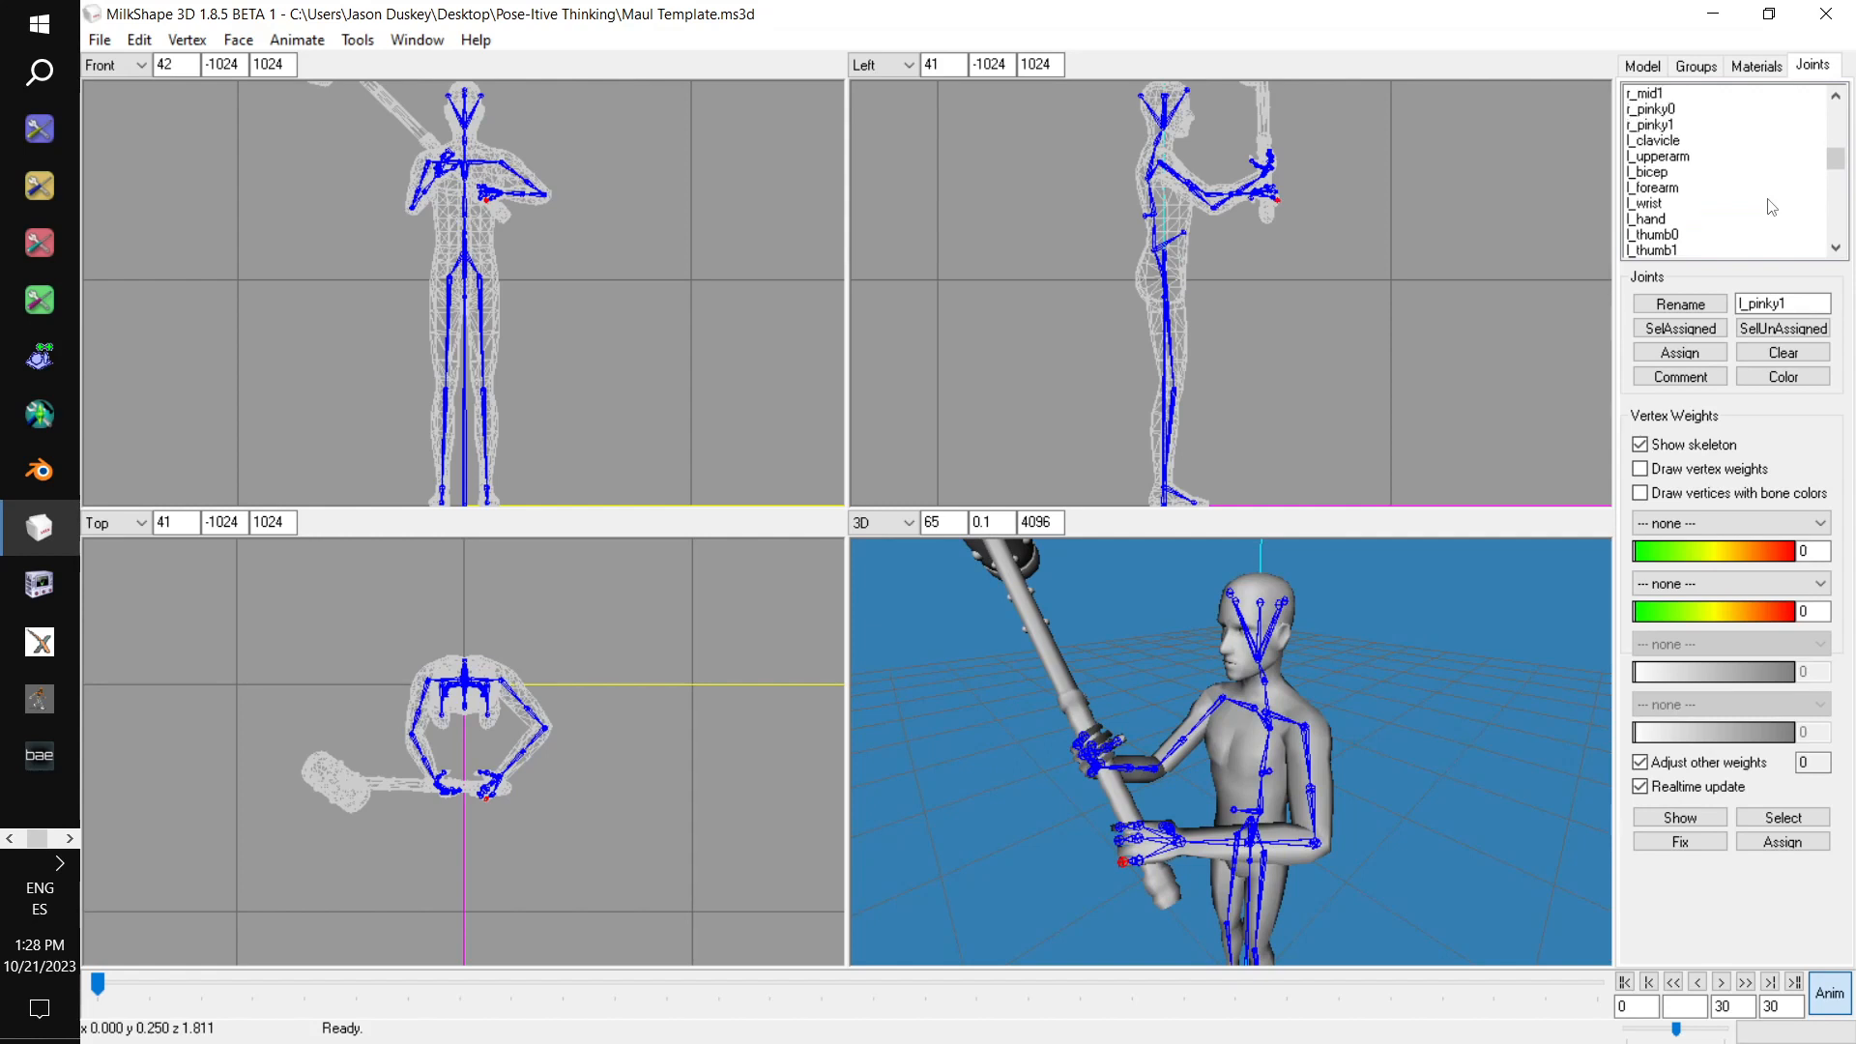
{"action": "left_click", "coordinate": [1656, 189]}
{"action": "left_click", "coordinate": [1658, 174]}
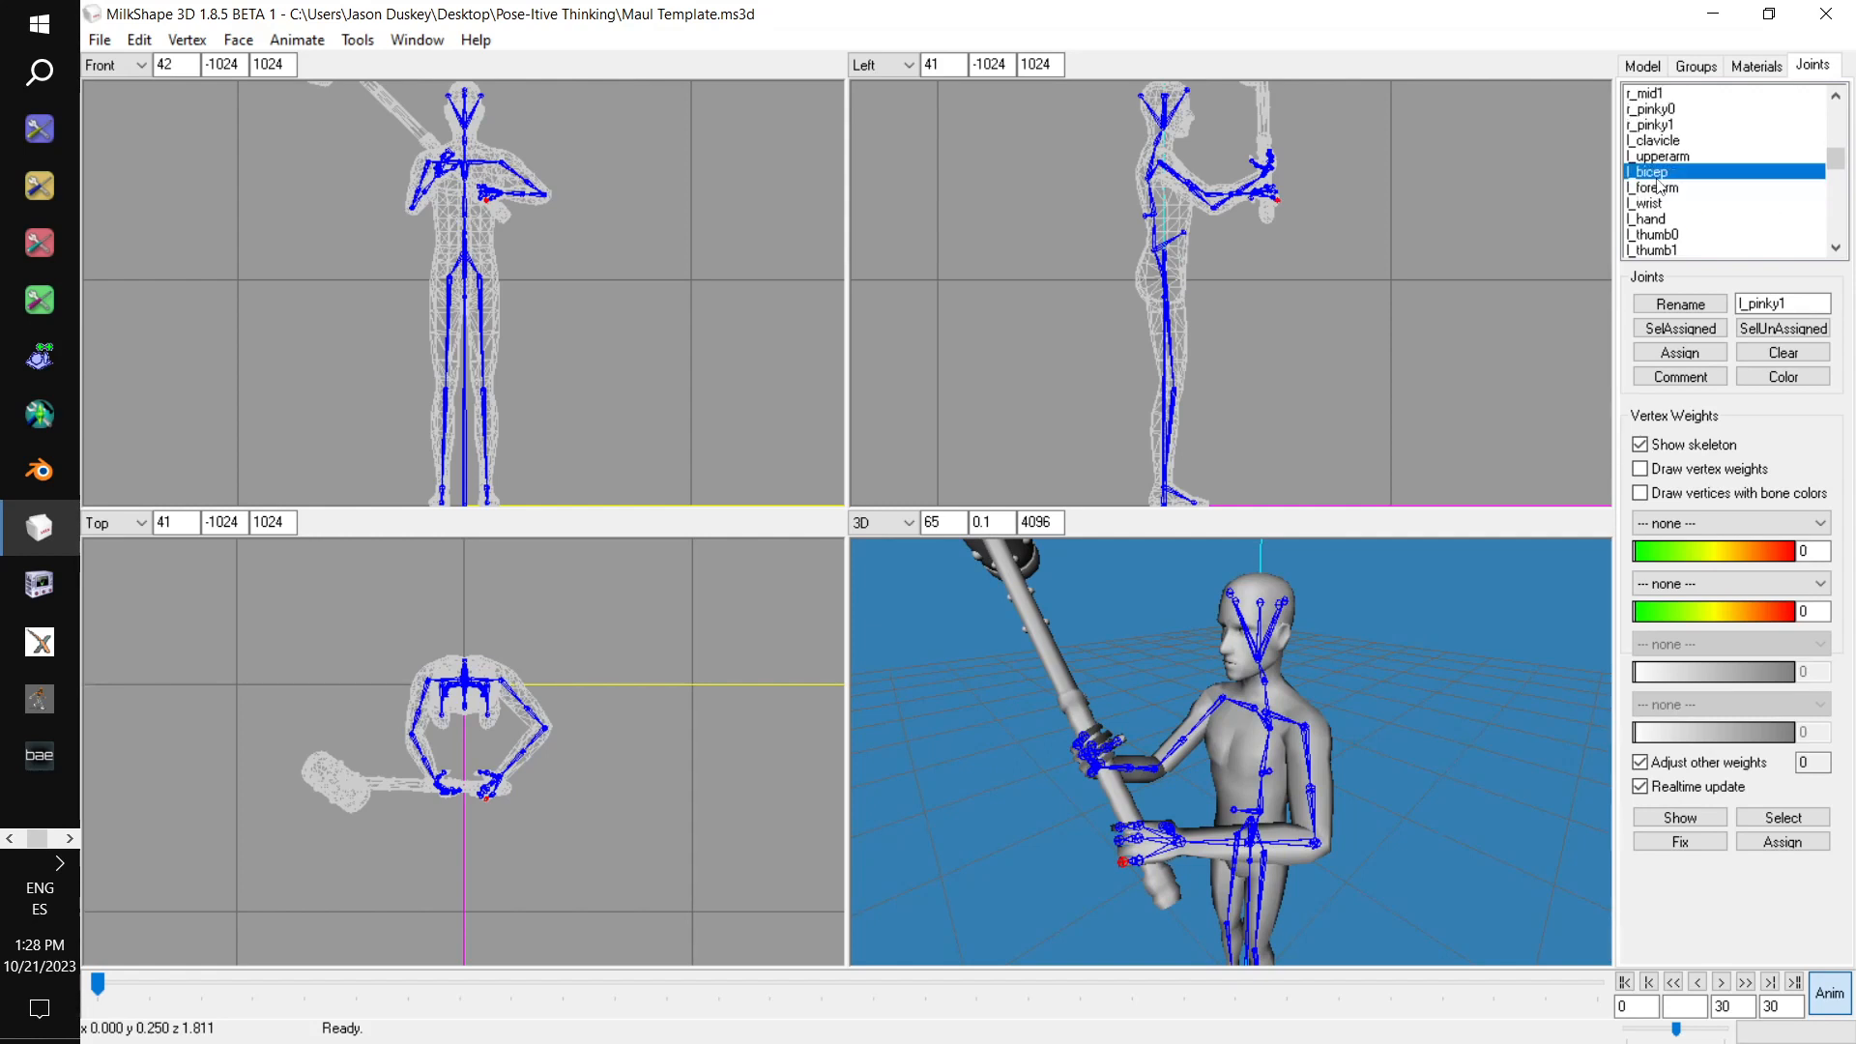
{"action": "left_click", "coordinate": [1644, 66]}
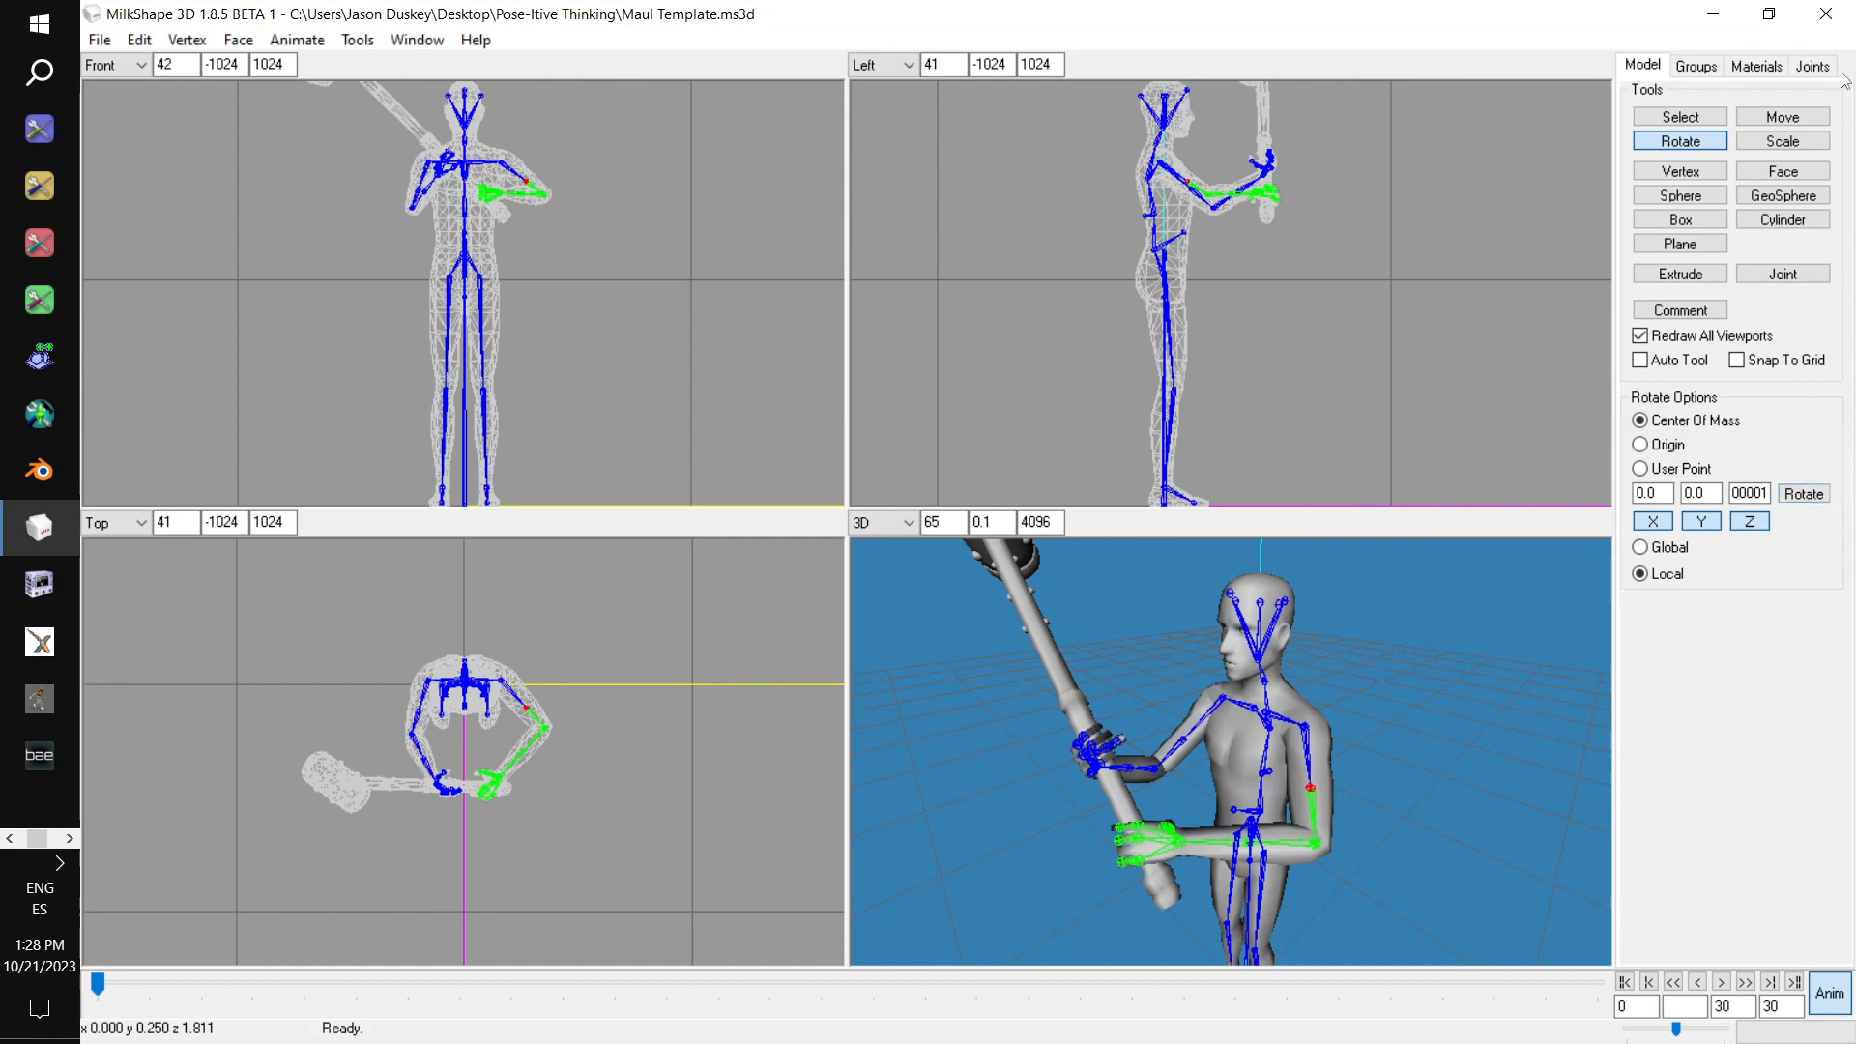
{"action": "left_click", "coordinate": [1813, 66]}
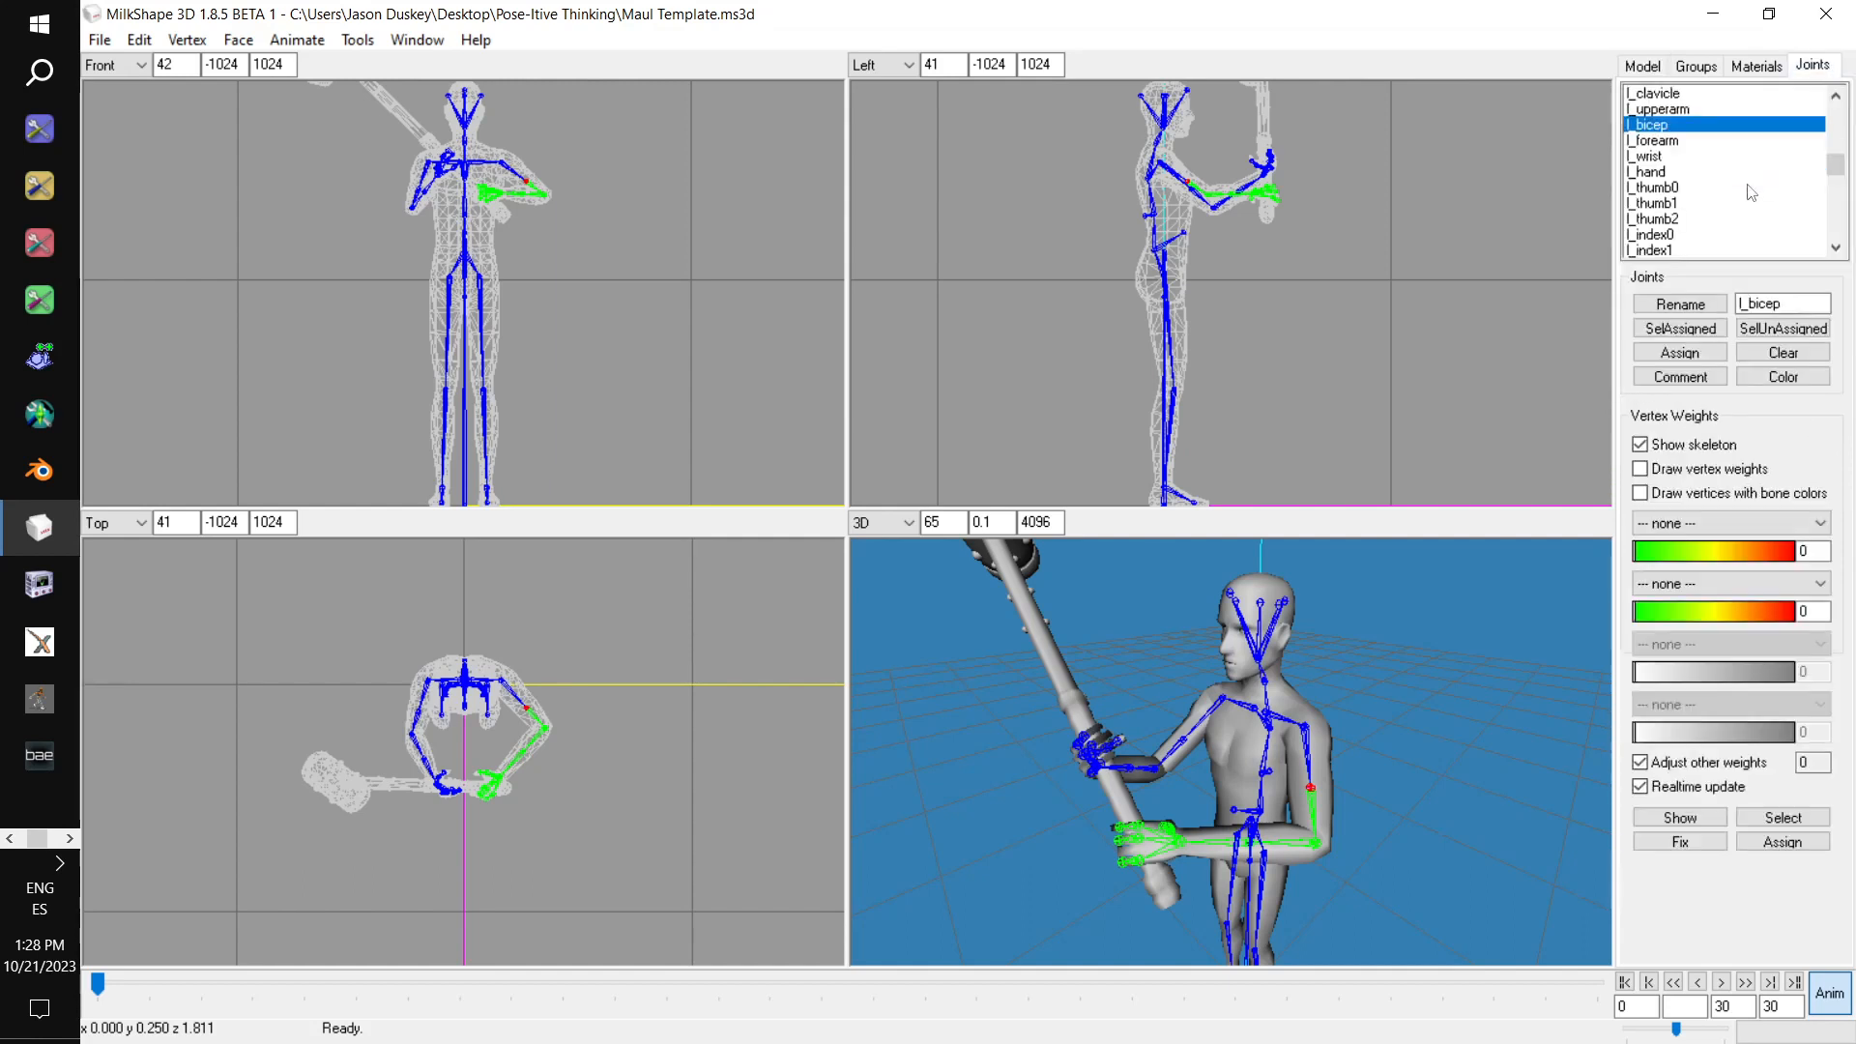
{"action": "left_click", "coordinate": [1654, 172]}
{"action": "left_click", "coordinate": [1643, 66]}
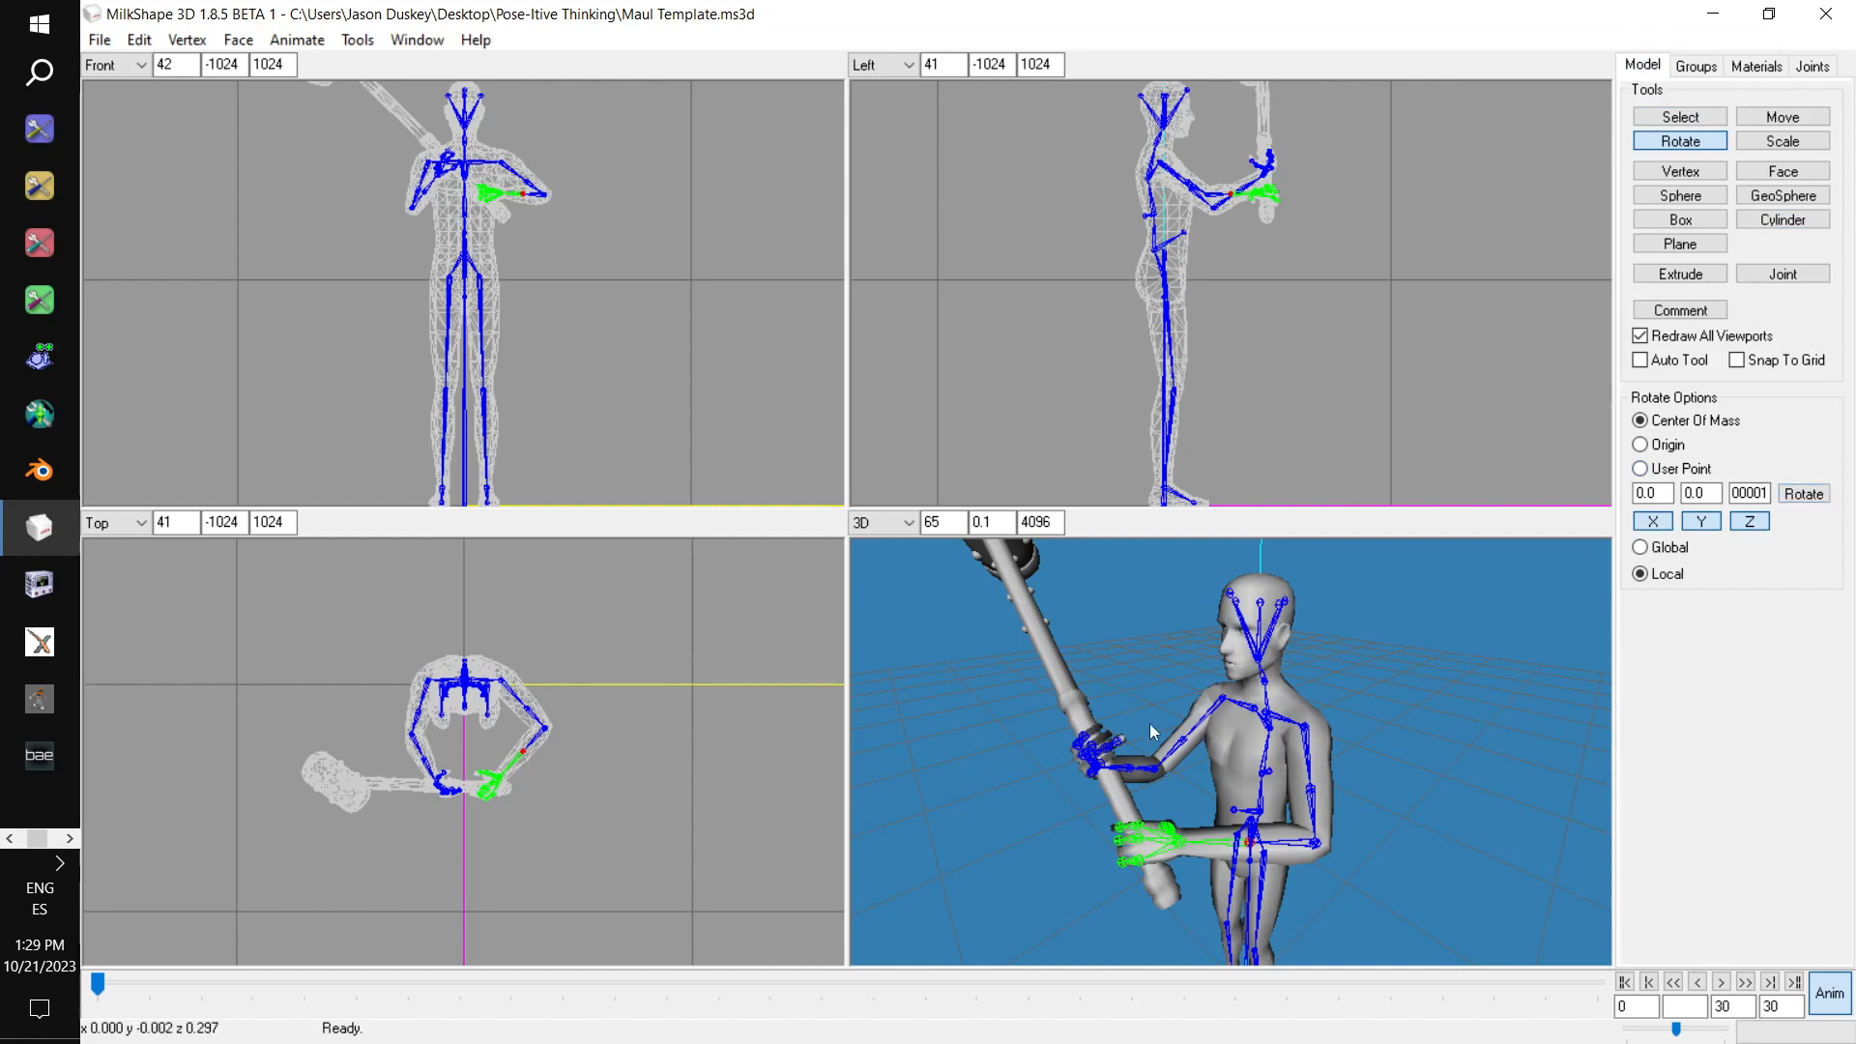
{"action": "left_click_drag", "start_coordinate": [1143, 722], "coordinate": [1202, 730]}
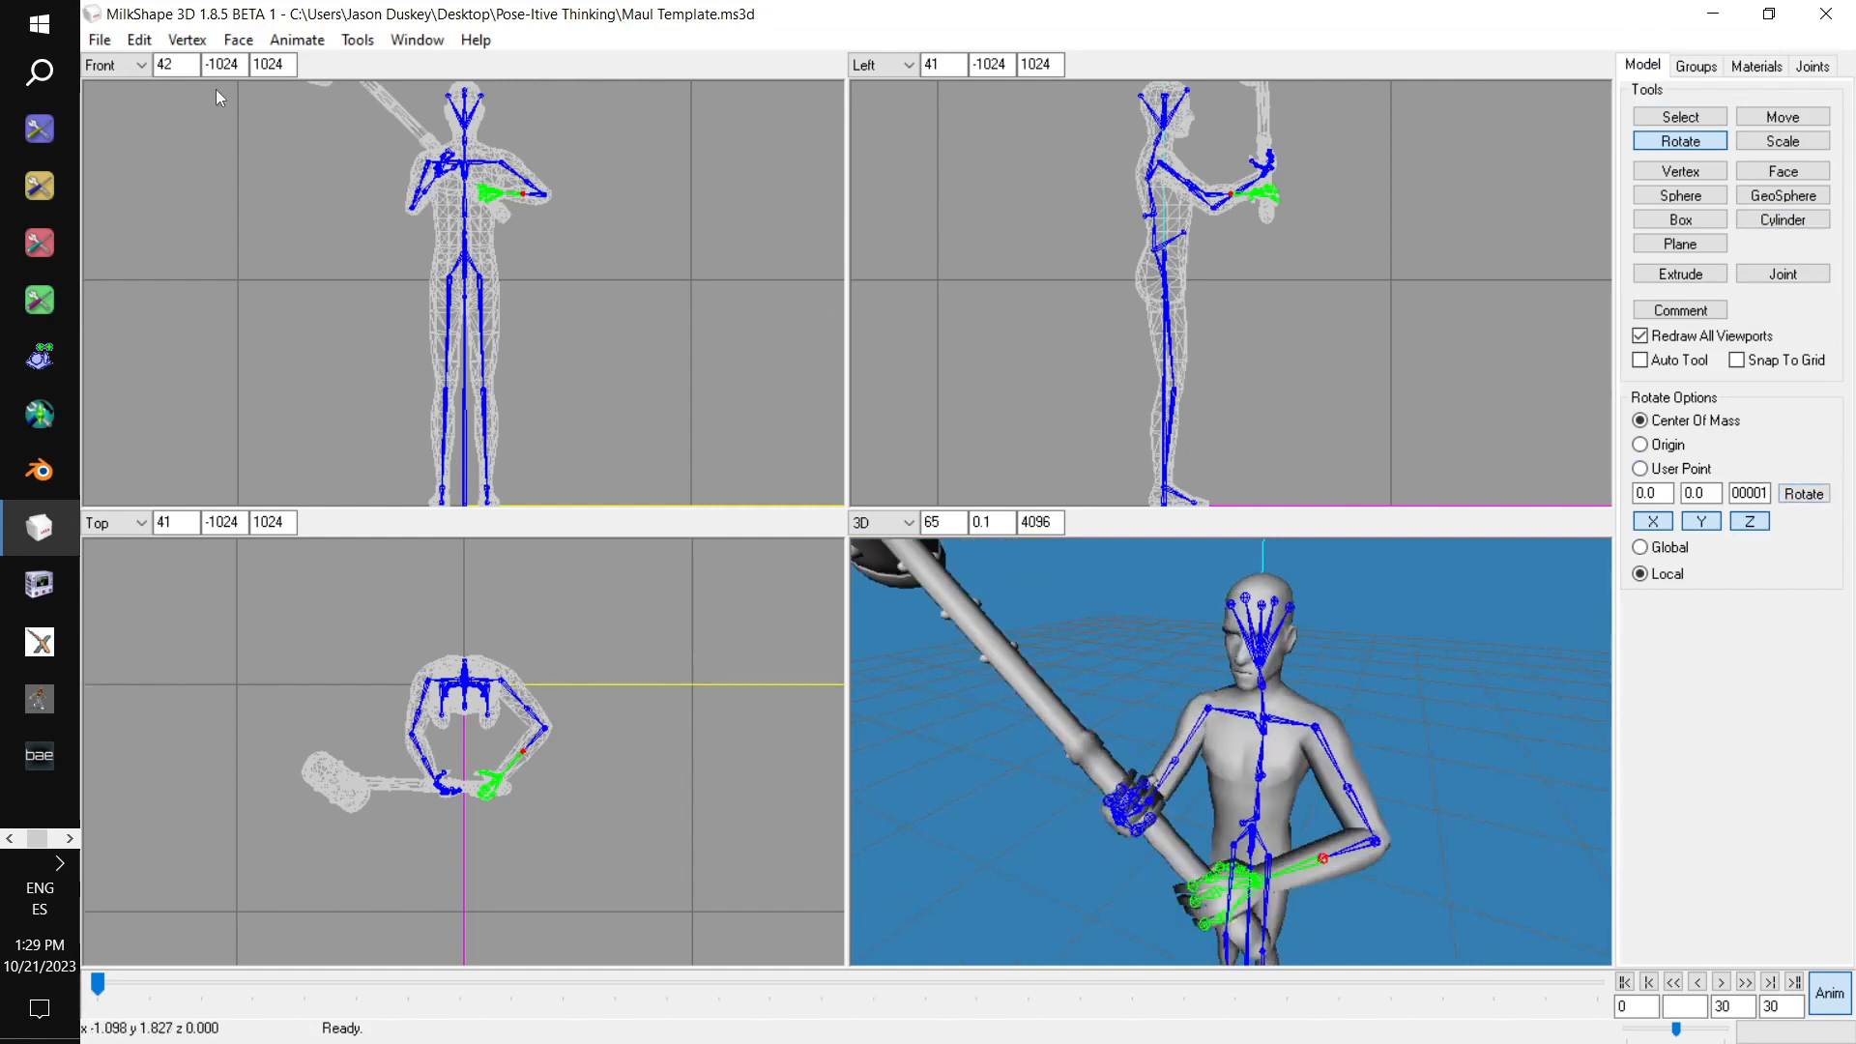
Set a keyframe for the pose at frame 0 and maximize the 3D view to inspect the figure
{"action": "left_click", "coordinate": [290, 40]}
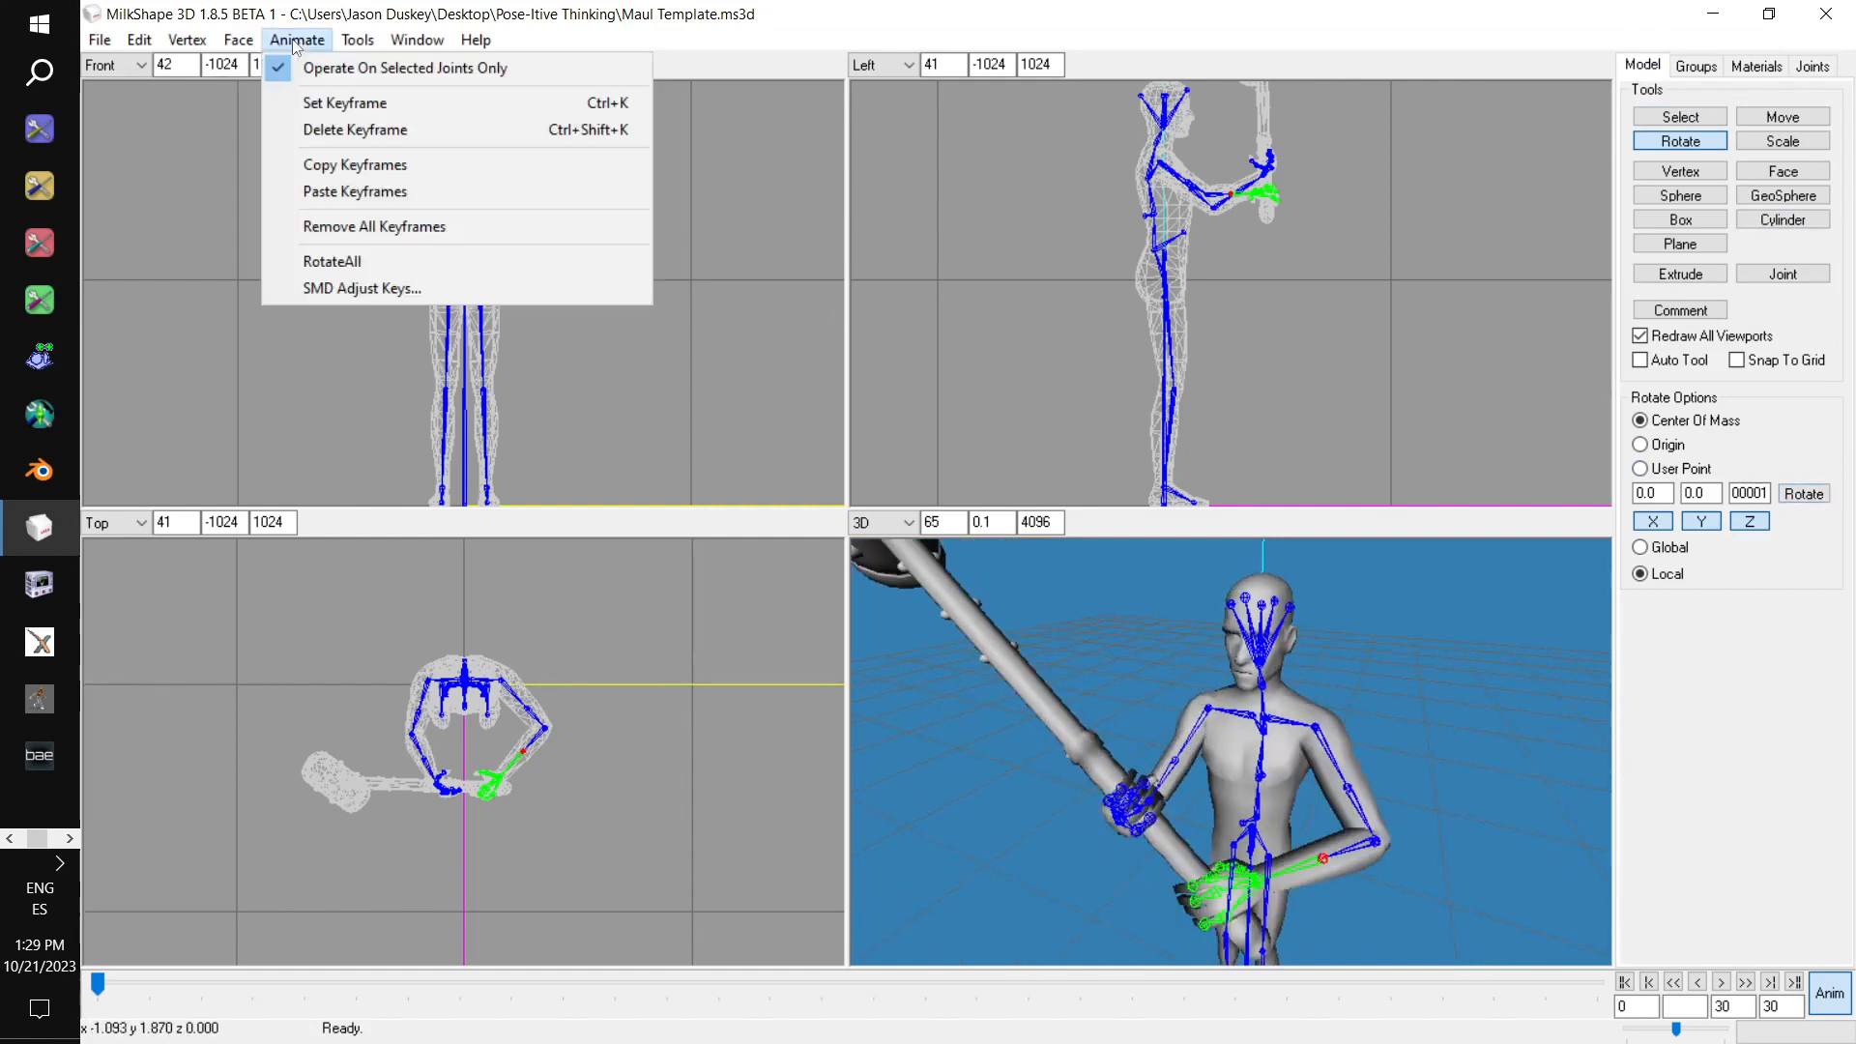
{"action": "left_click", "coordinate": [400, 106]}
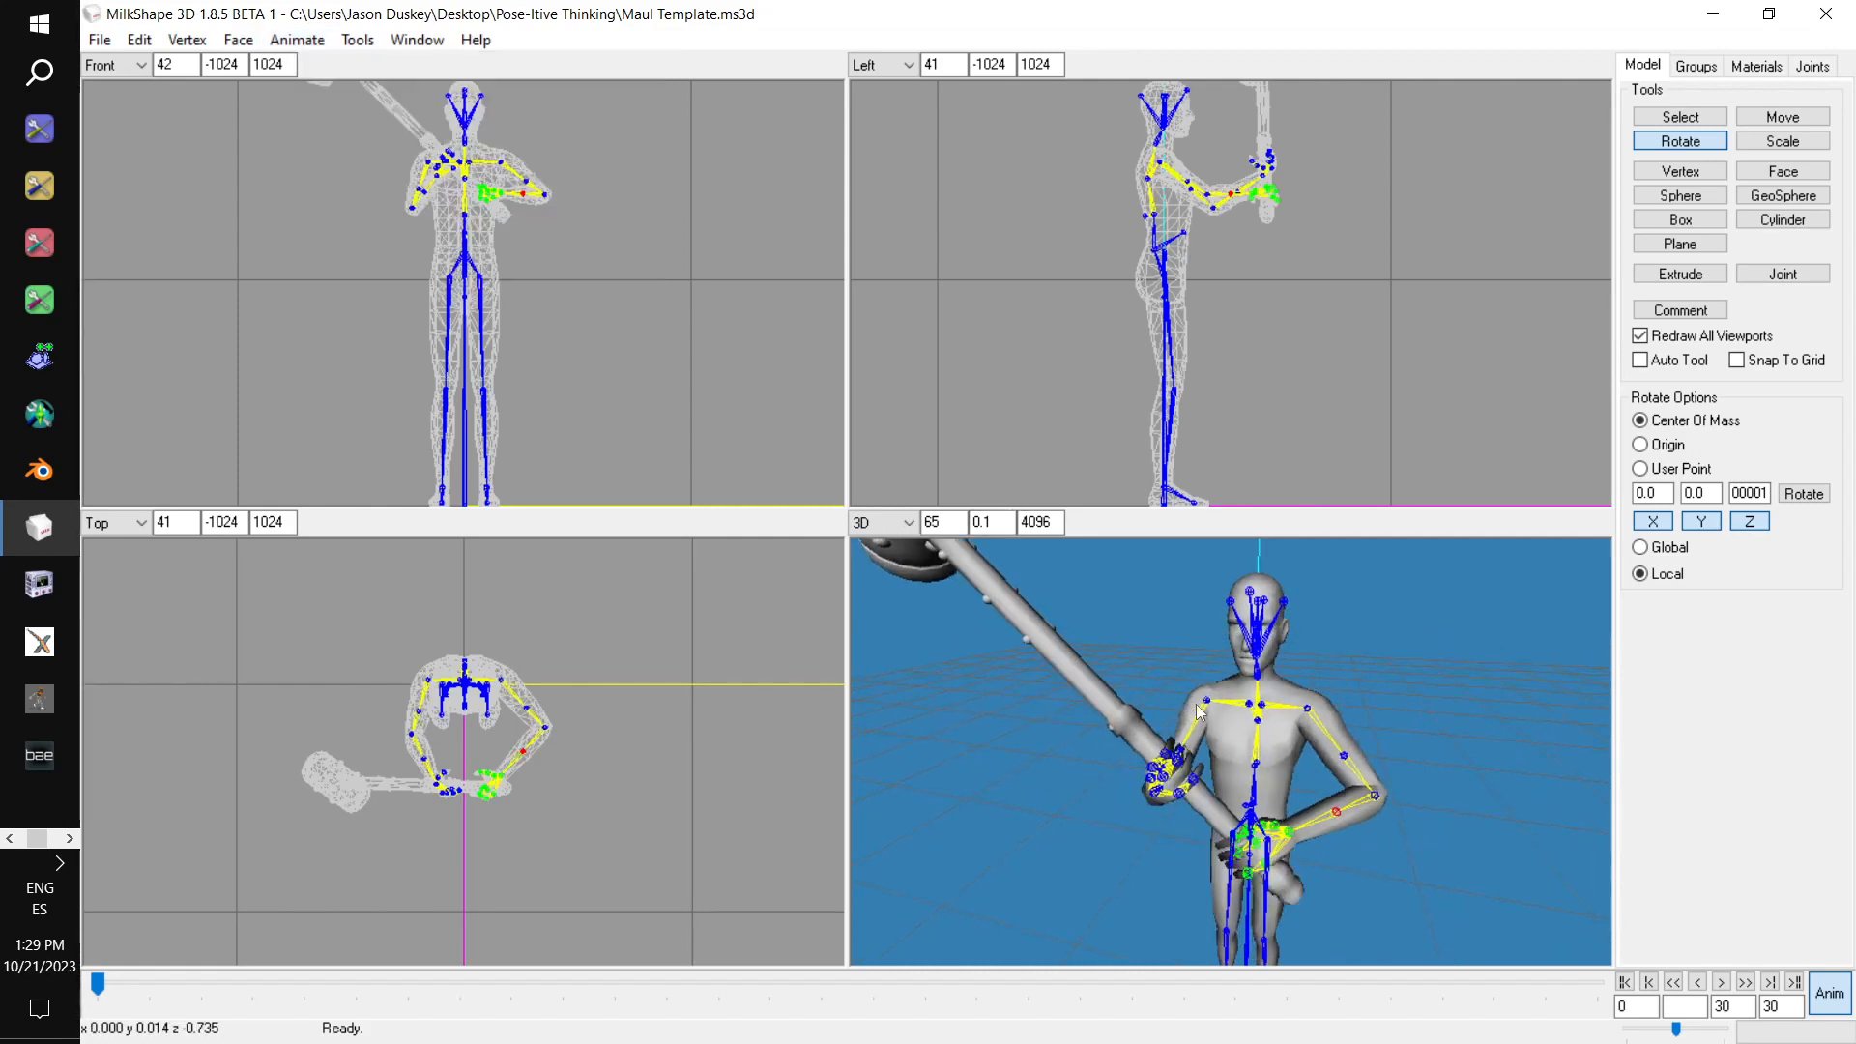
{"action": "right_click", "coordinate": [1199, 713]}
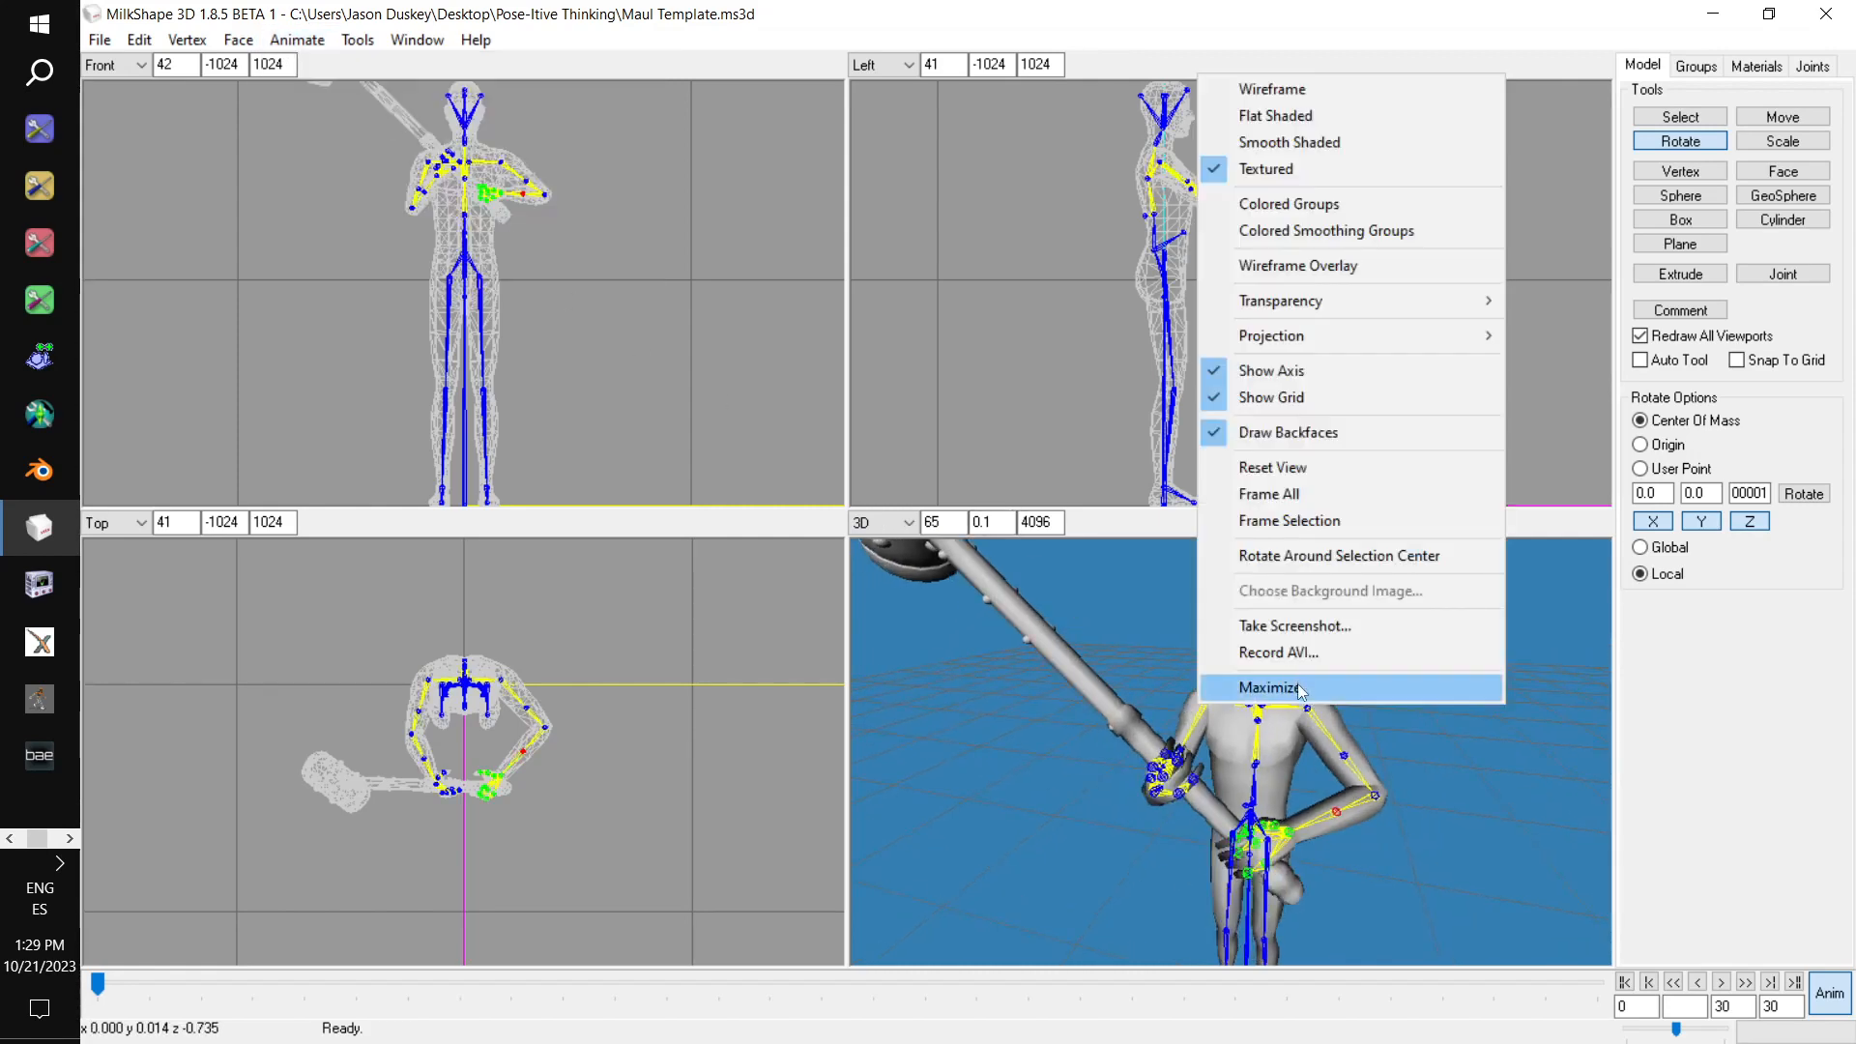
{"action": "left_click", "coordinate": [1297, 686]}
{"action": "left_click_drag", "start_coordinate": [1284, 704], "coordinate": [1050, 702]}
Save the posed scene as Maul Pose 1 in the Pose-Itive Thinking folder and restore the four-viewport layout
{"action": "left_click", "coordinate": [100, 39]}
{"action": "left_click", "coordinate": [222, 145]}
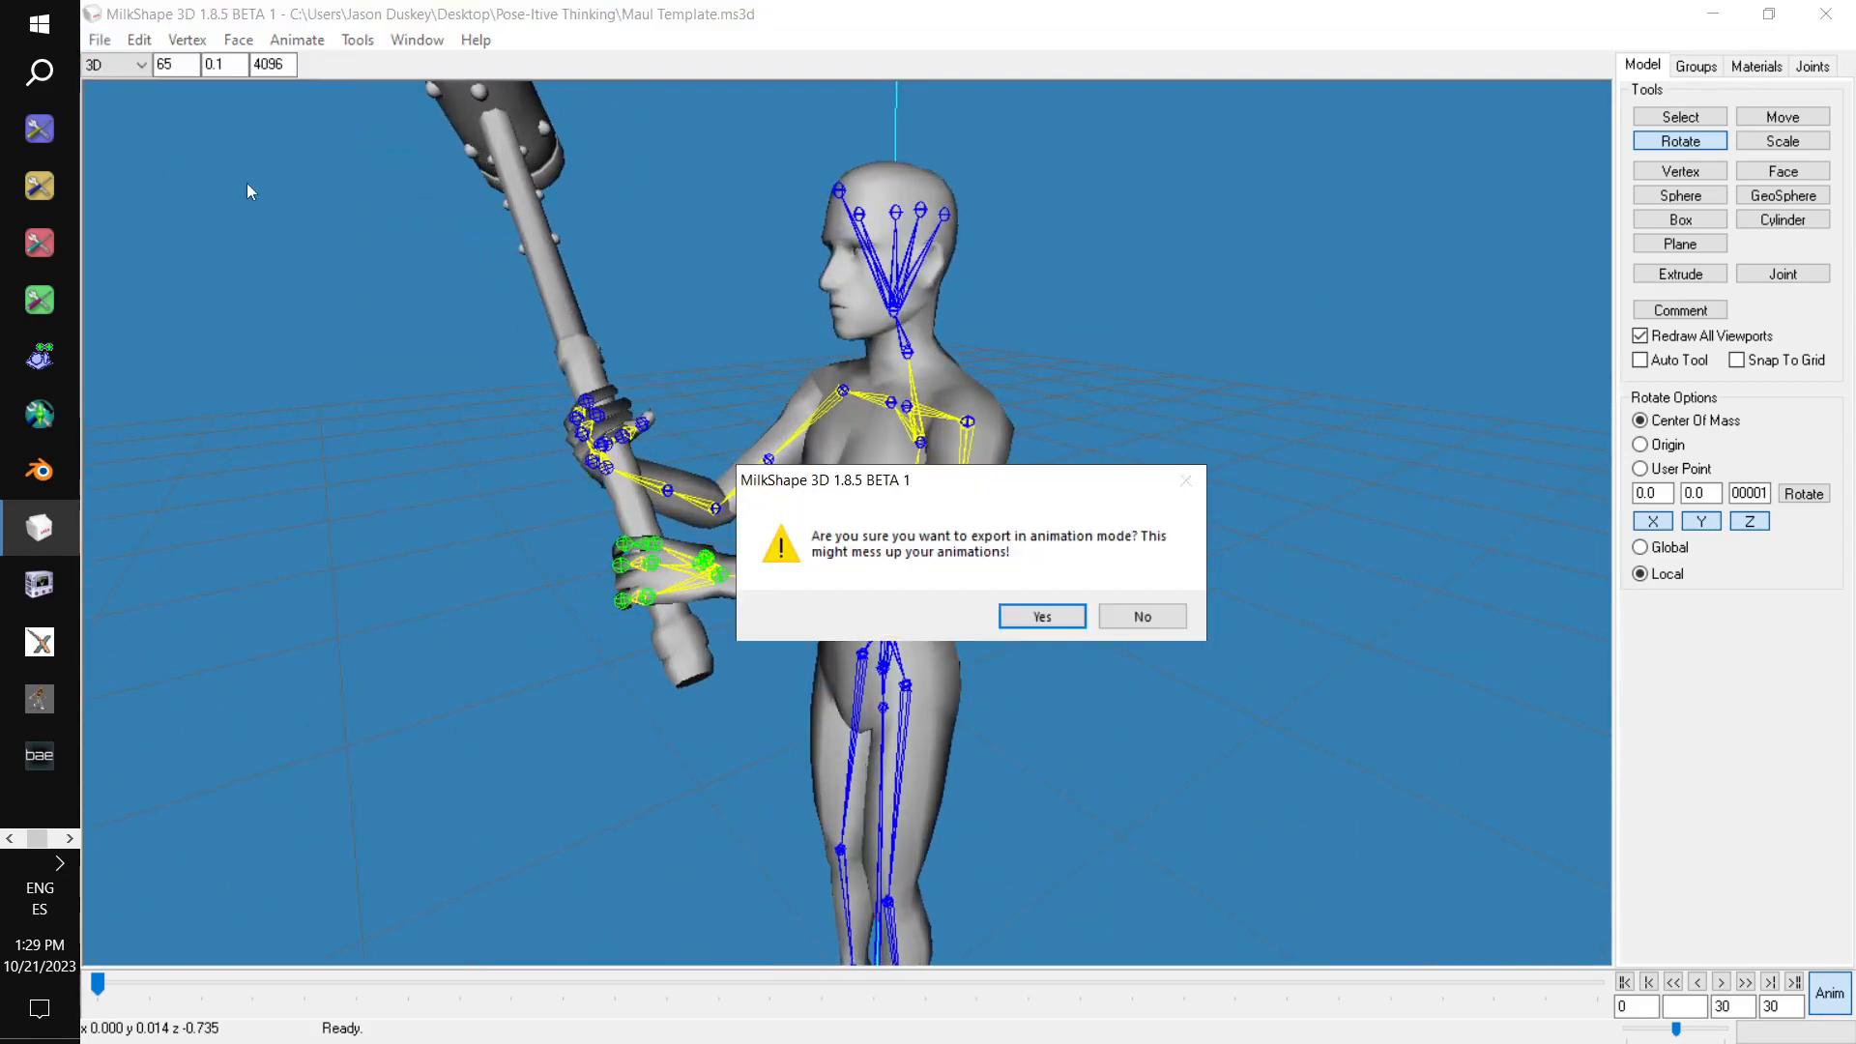
{"action": "left_click", "coordinate": [1057, 618]}
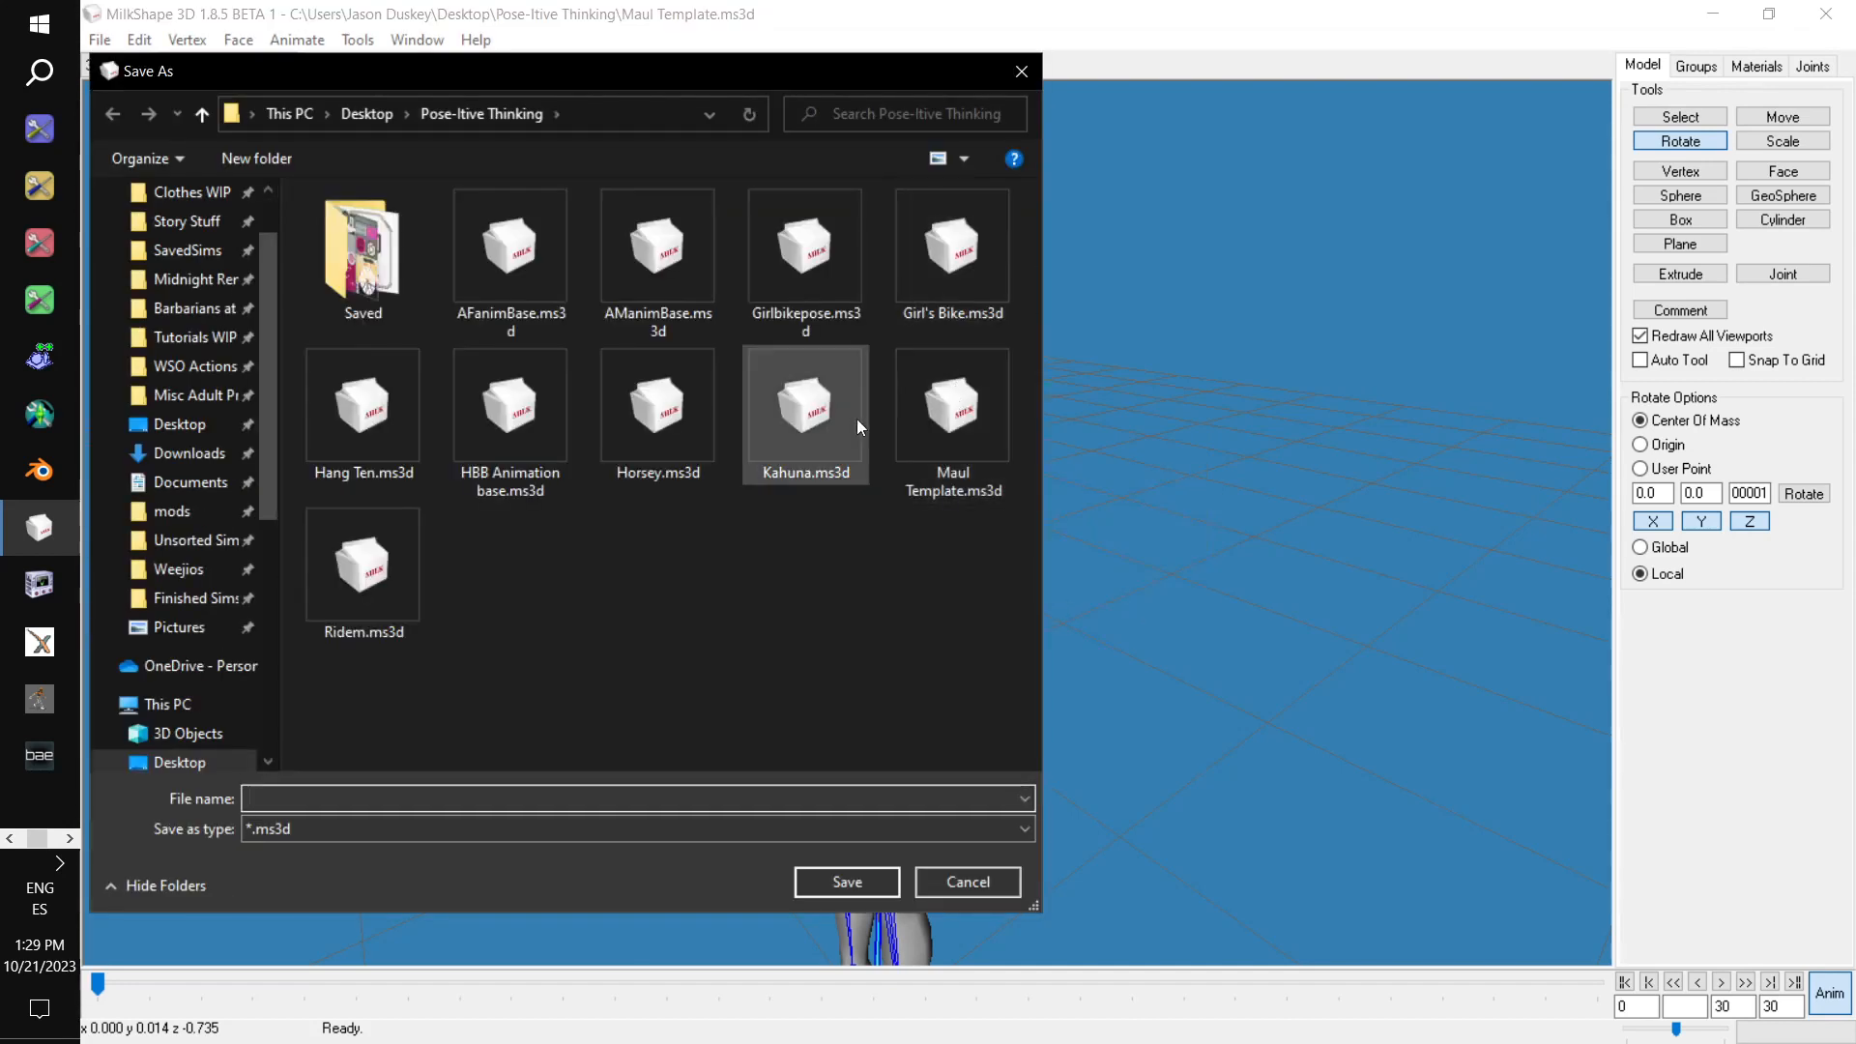
{"action": "left_click", "coordinate": [932, 449]}
{"action": "double_click", "coordinate": [408, 802]}
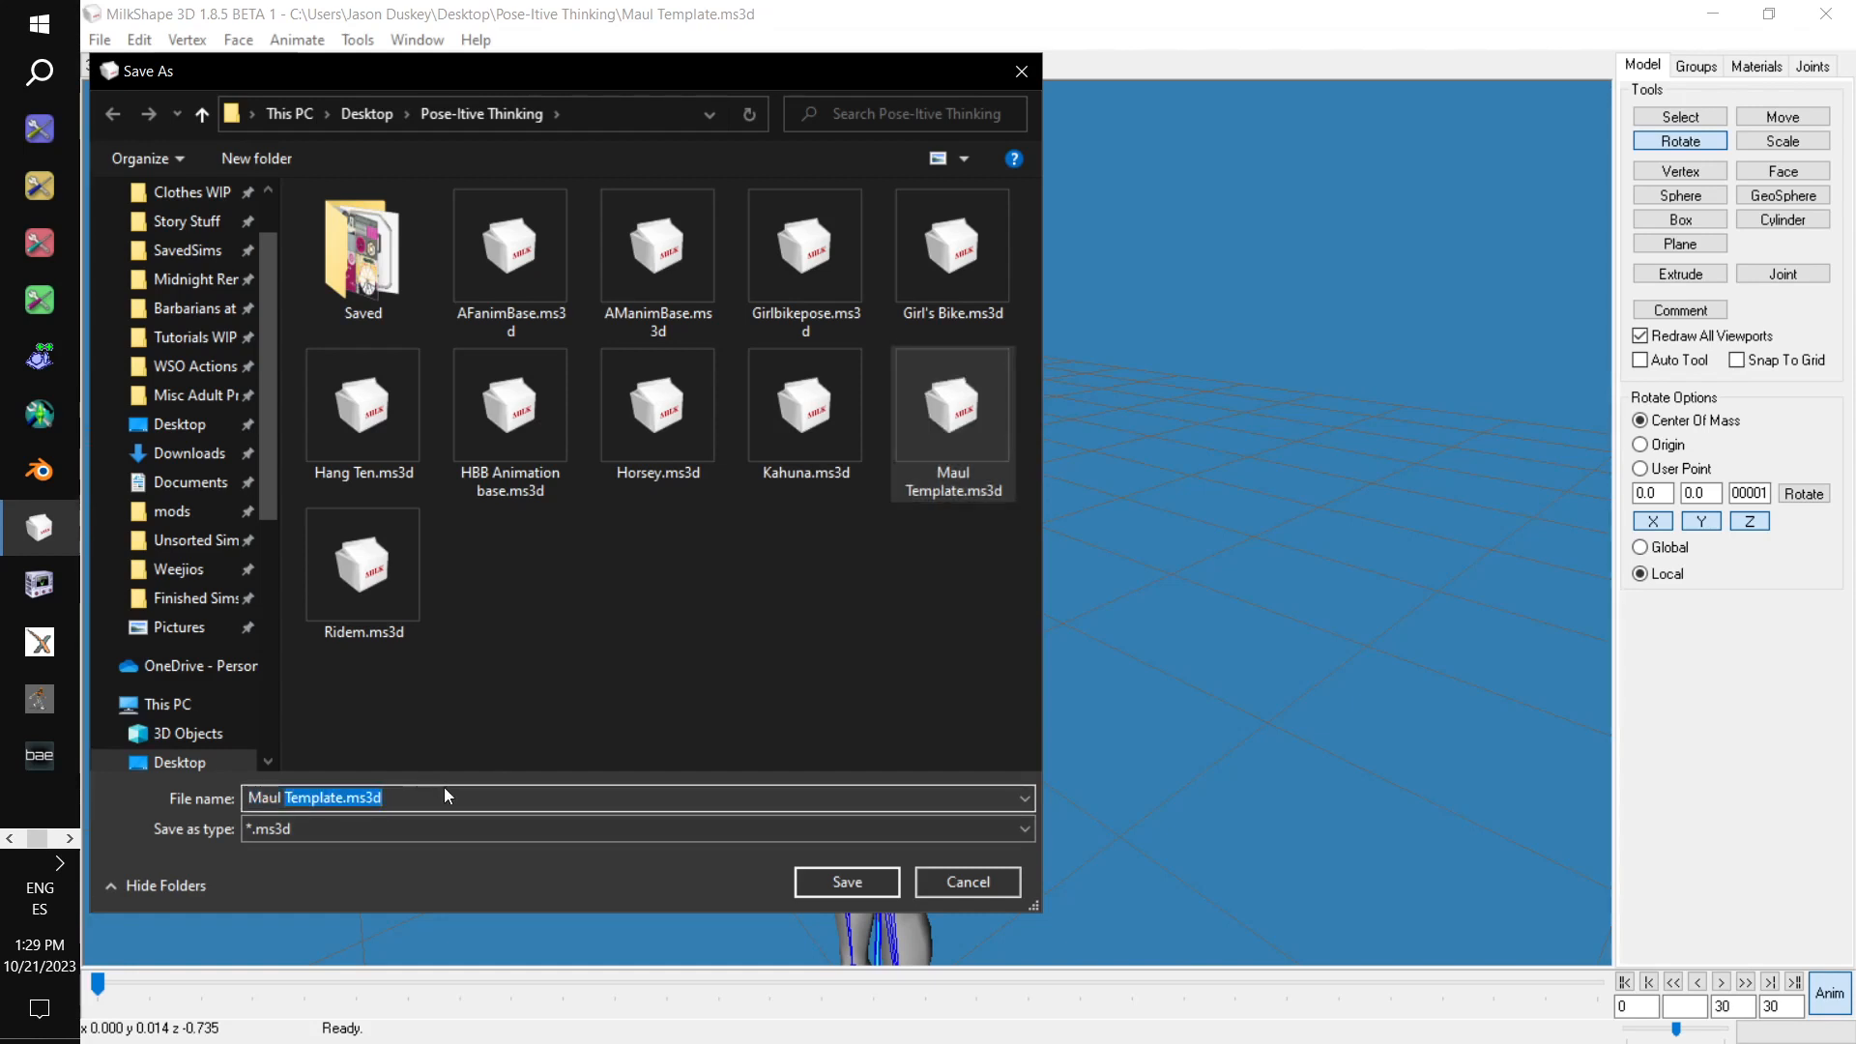
{"action": "type", "text": "Pose 1"}
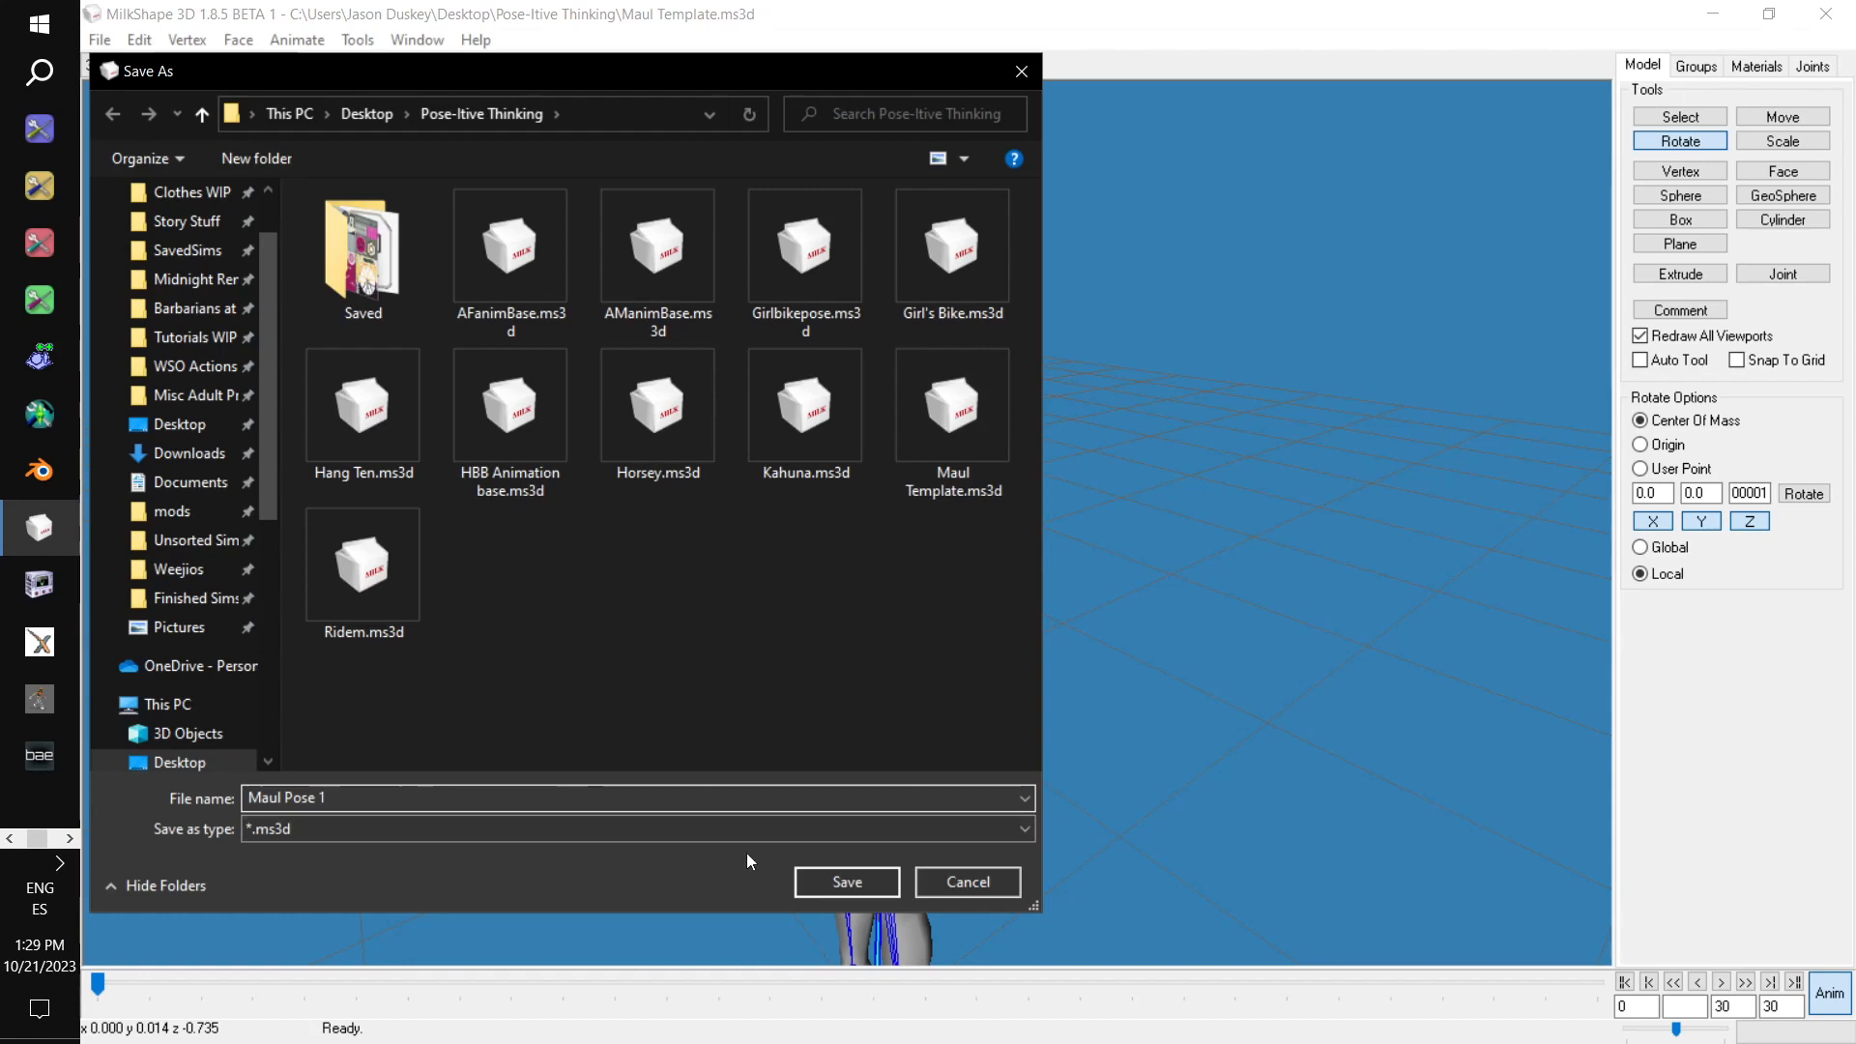
{"action": "left_click", "coordinate": [861, 885]}
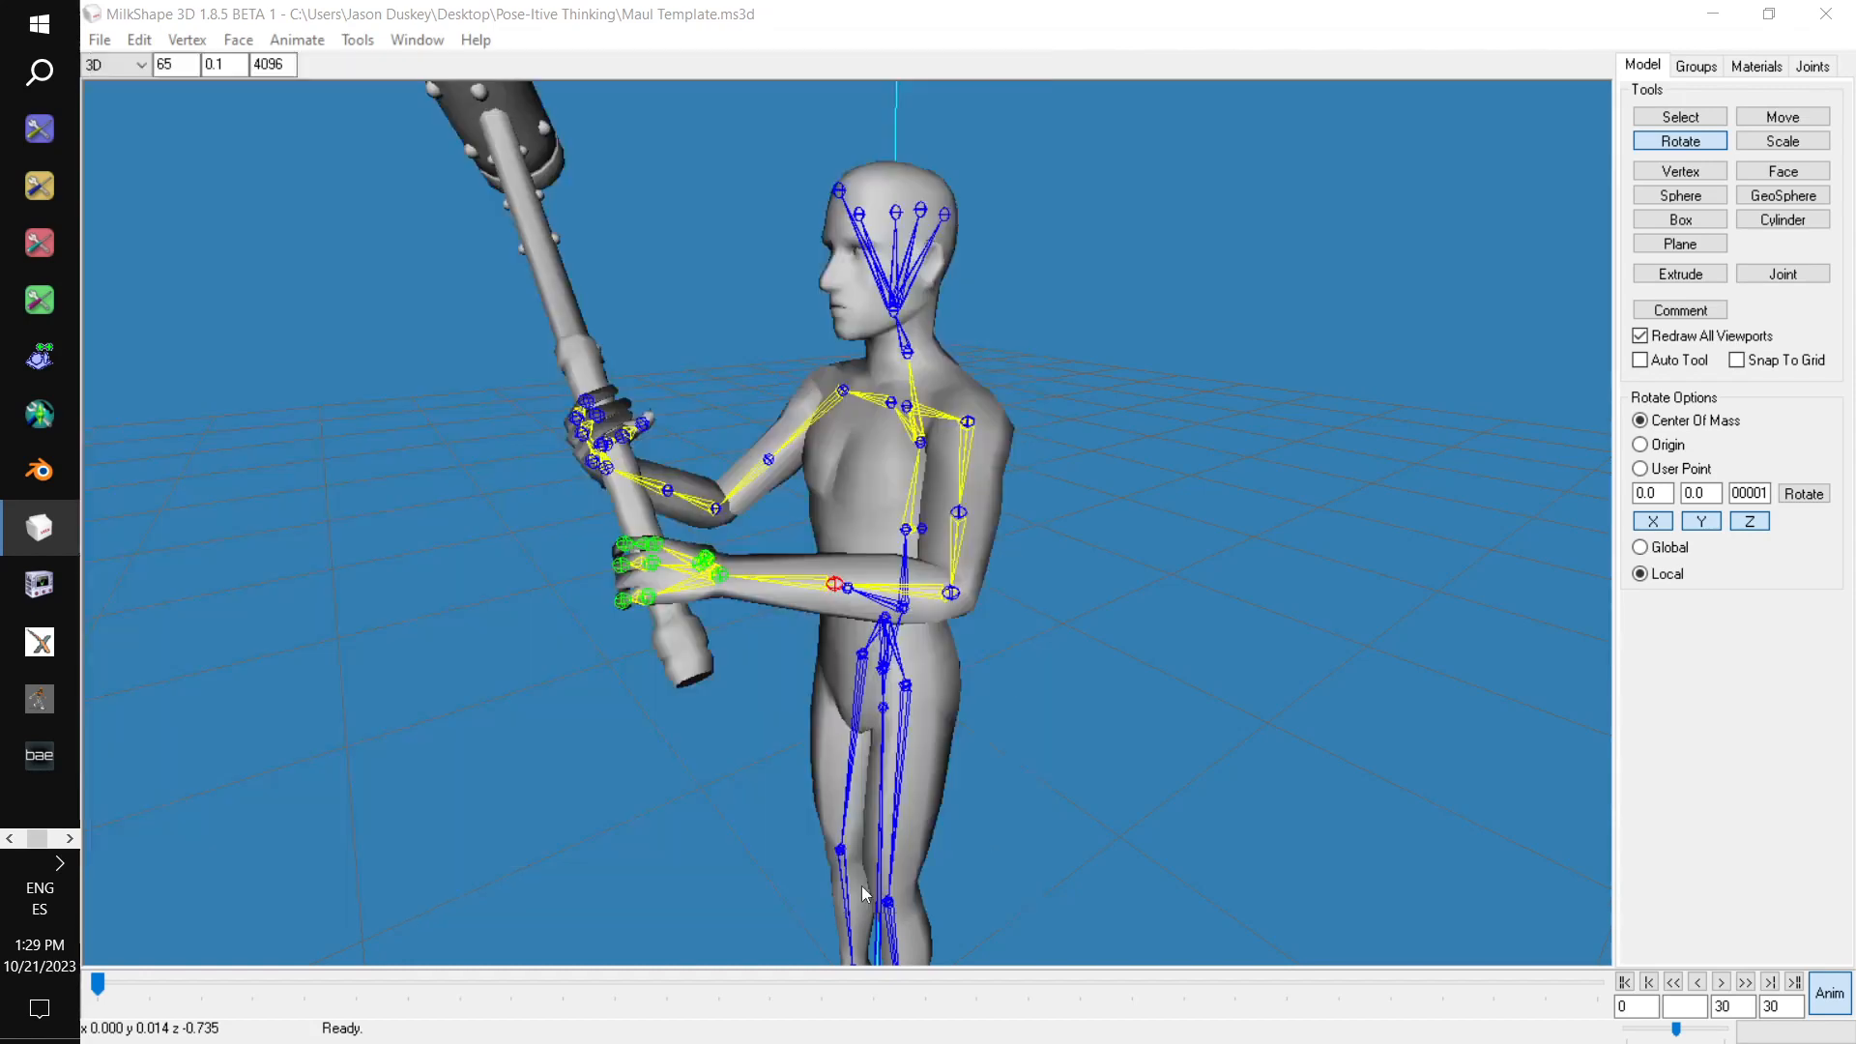
{"action": "right_click", "coordinate": [1372, 785]}
{"action": "left_click", "coordinate": [1404, 767]}
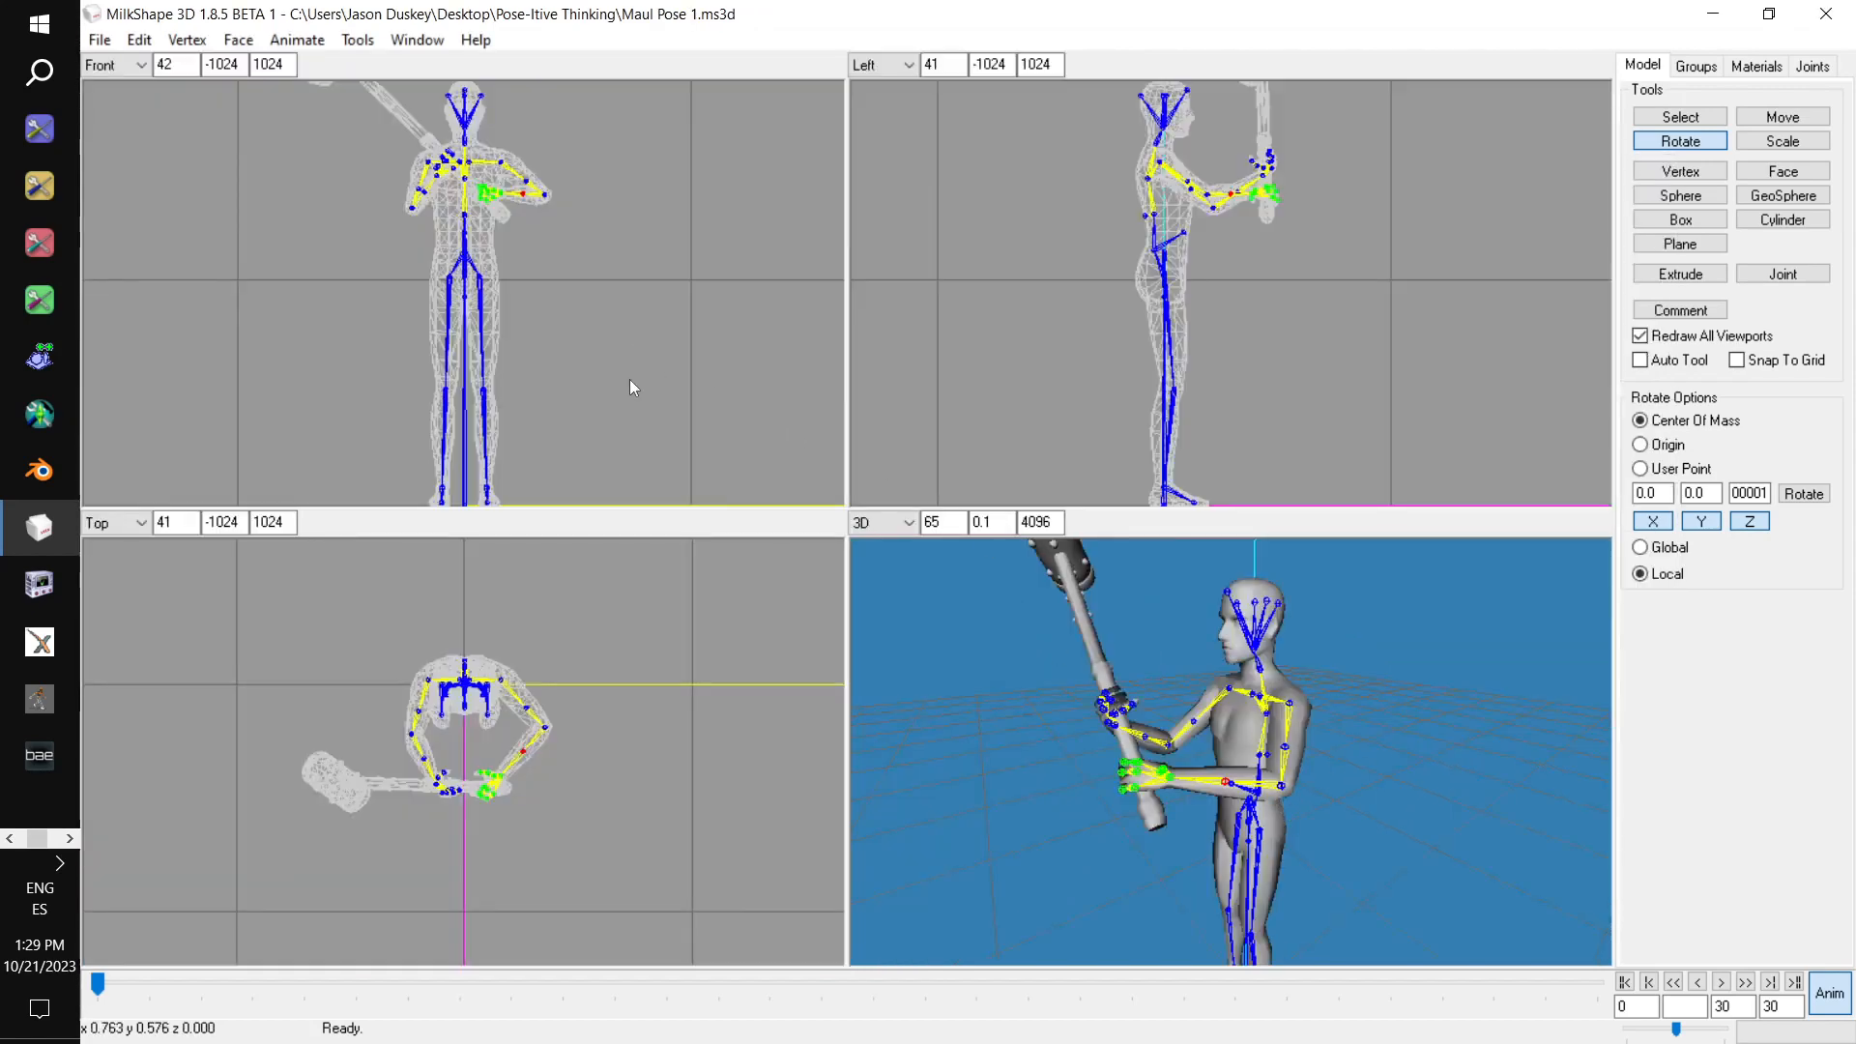
Start a new scene and open AFanimBase.ms3d from the Pose-Itive Thinking folder
{"action": "left_click", "coordinate": [99, 40]}
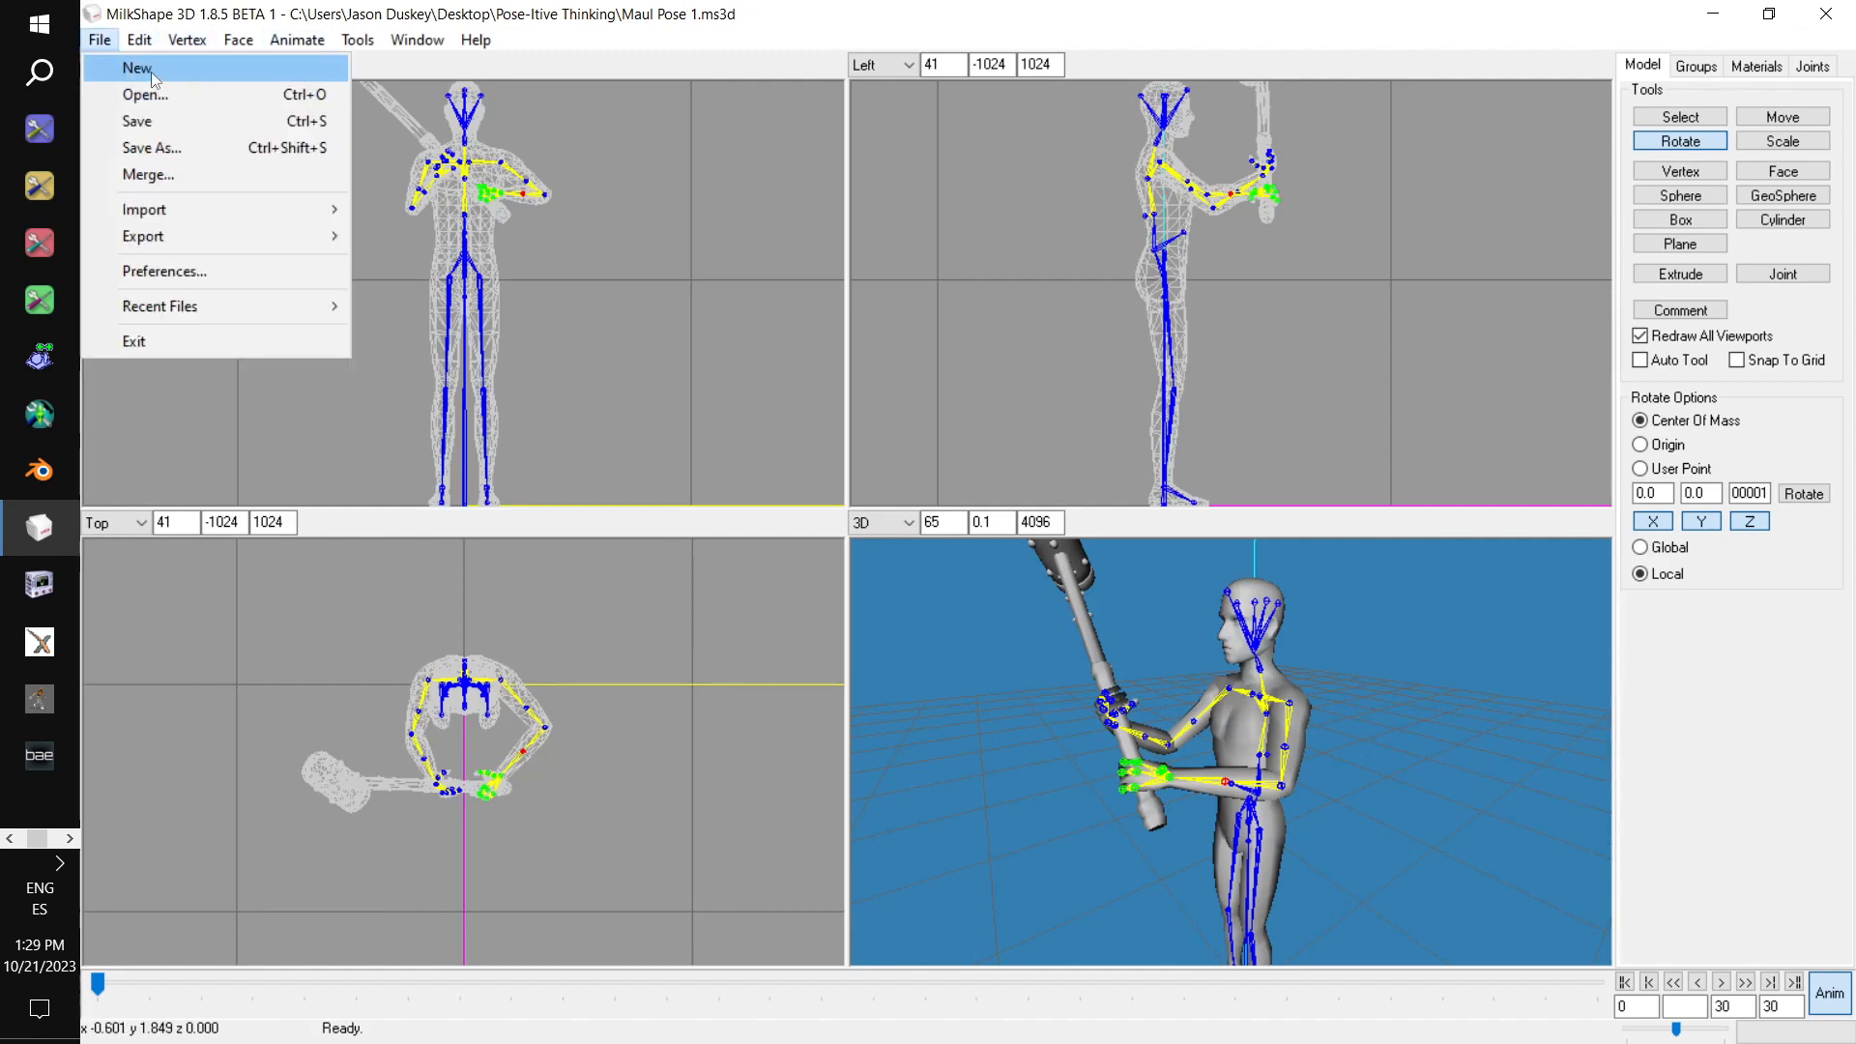
{"action": "left_click", "coordinate": [145, 67]}
{"action": "left_click", "coordinate": [99, 39]}
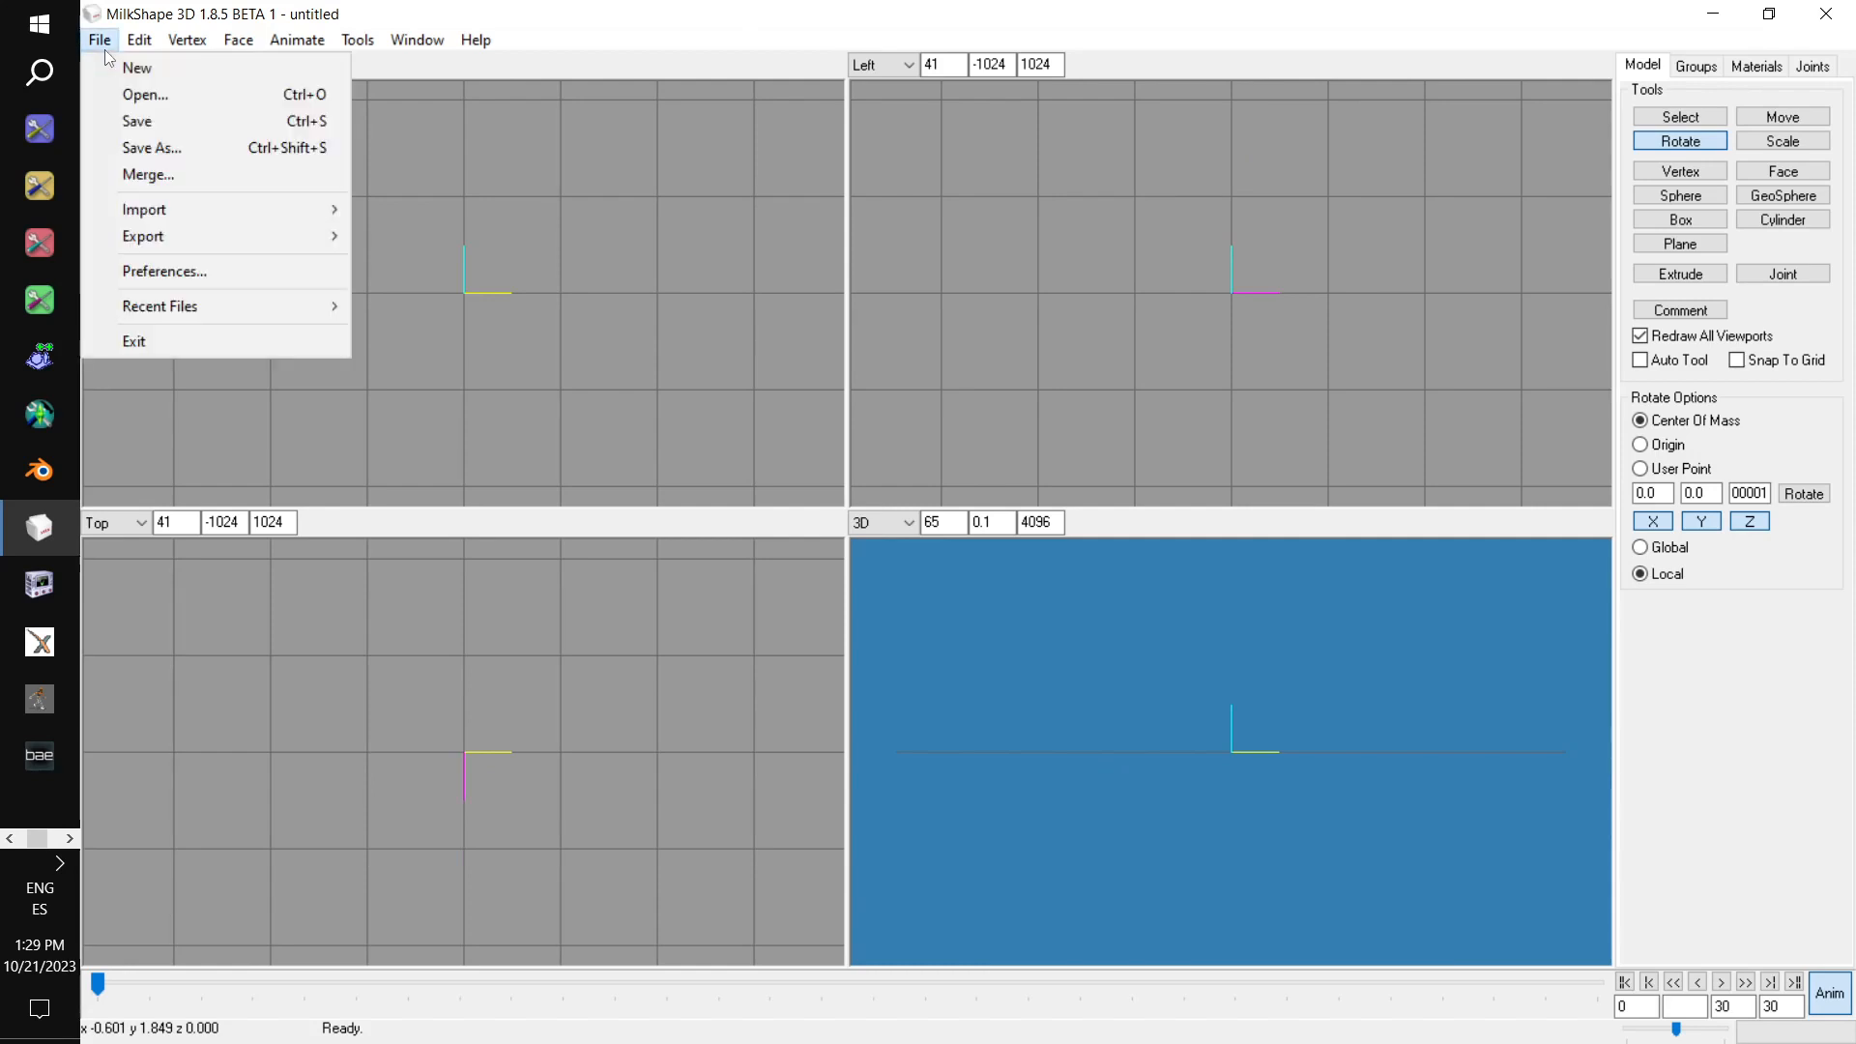
{"action": "left_click", "coordinate": [140, 94]}
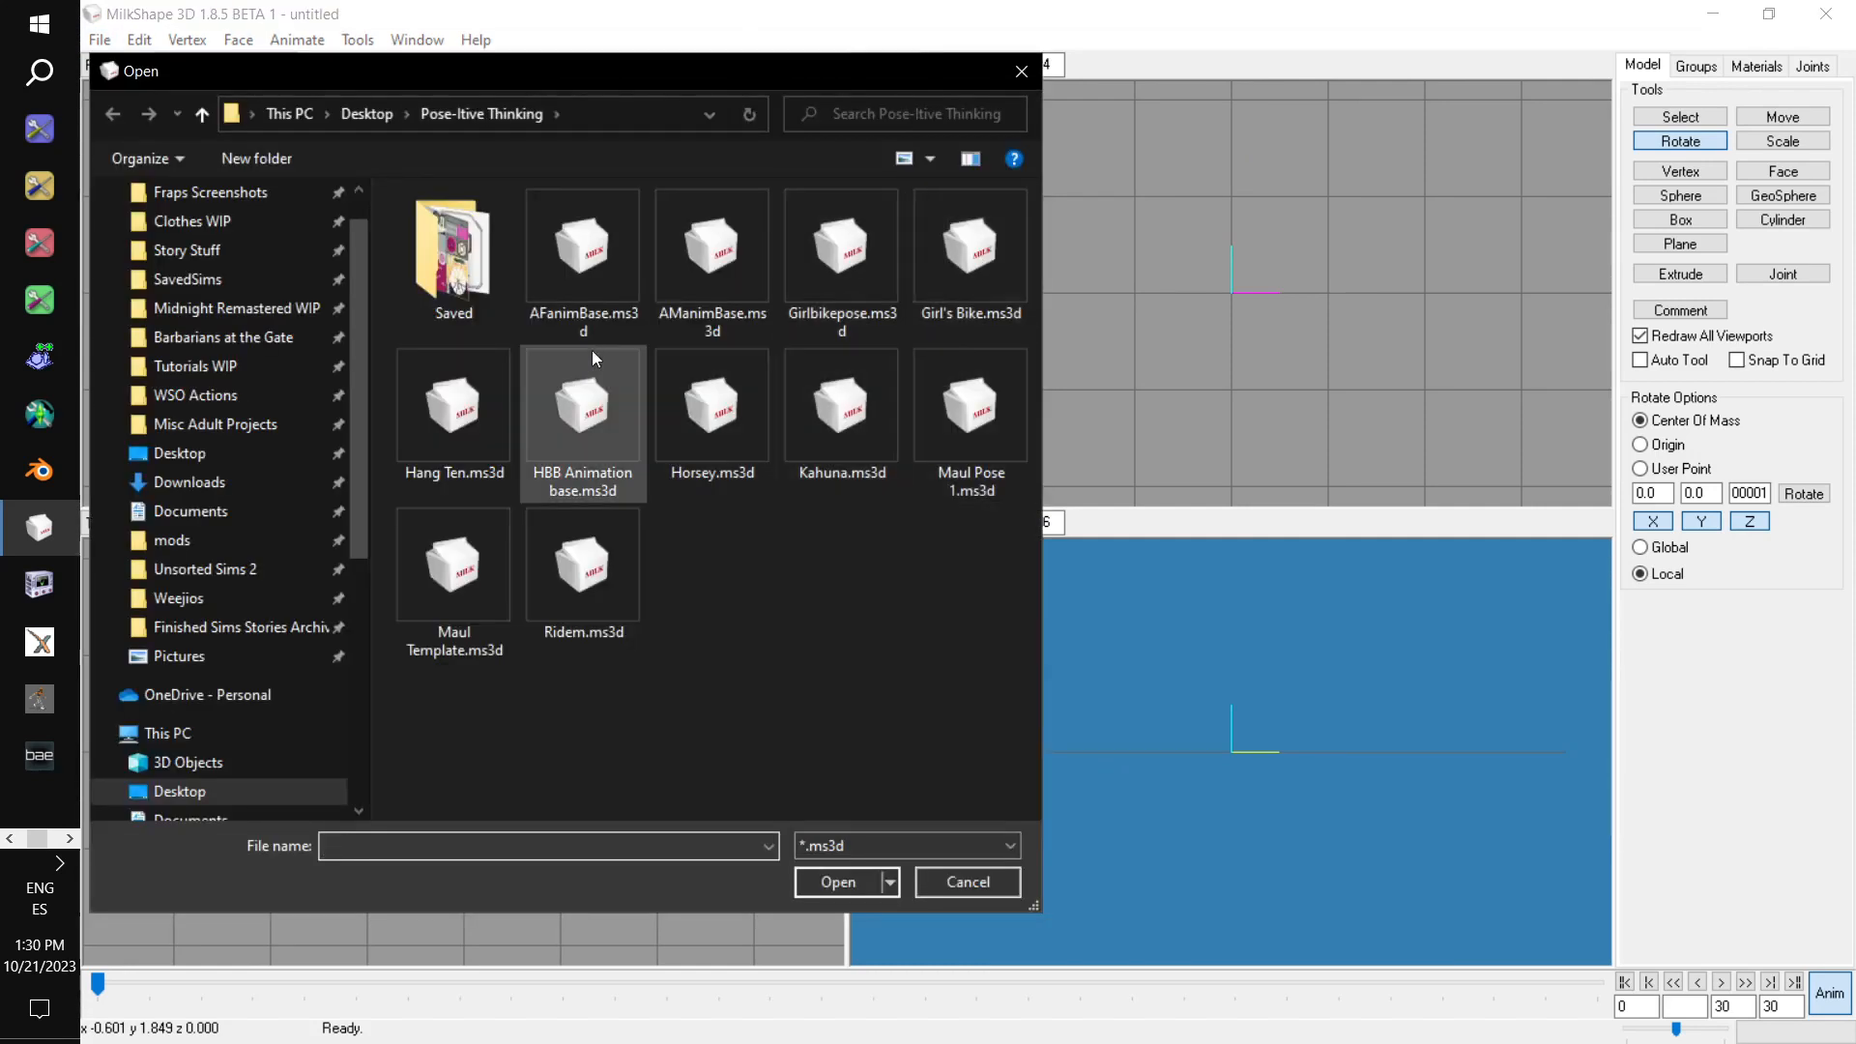
{"action": "double_click", "coordinate": [595, 263]}
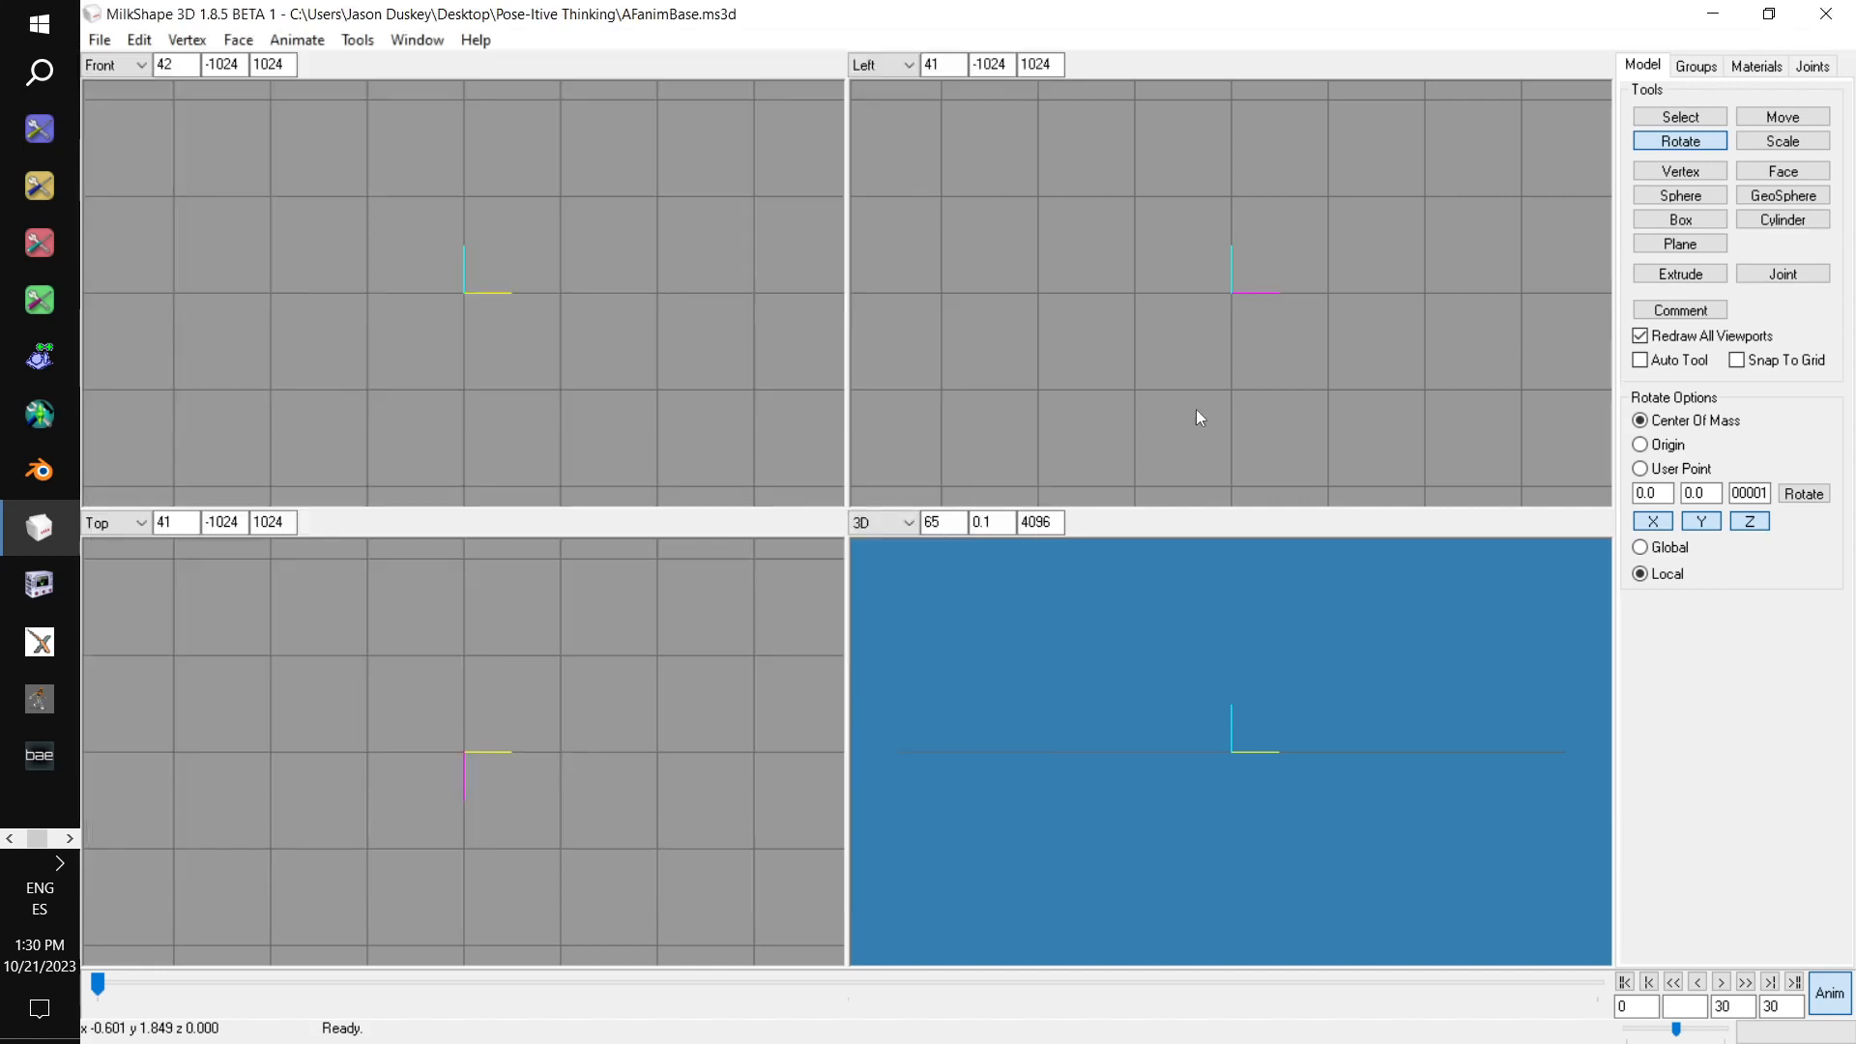
Leave animation mode and turn off Operate On Selected Joints Only
{"action": "left_click", "coordinate": [1837, 1006]}
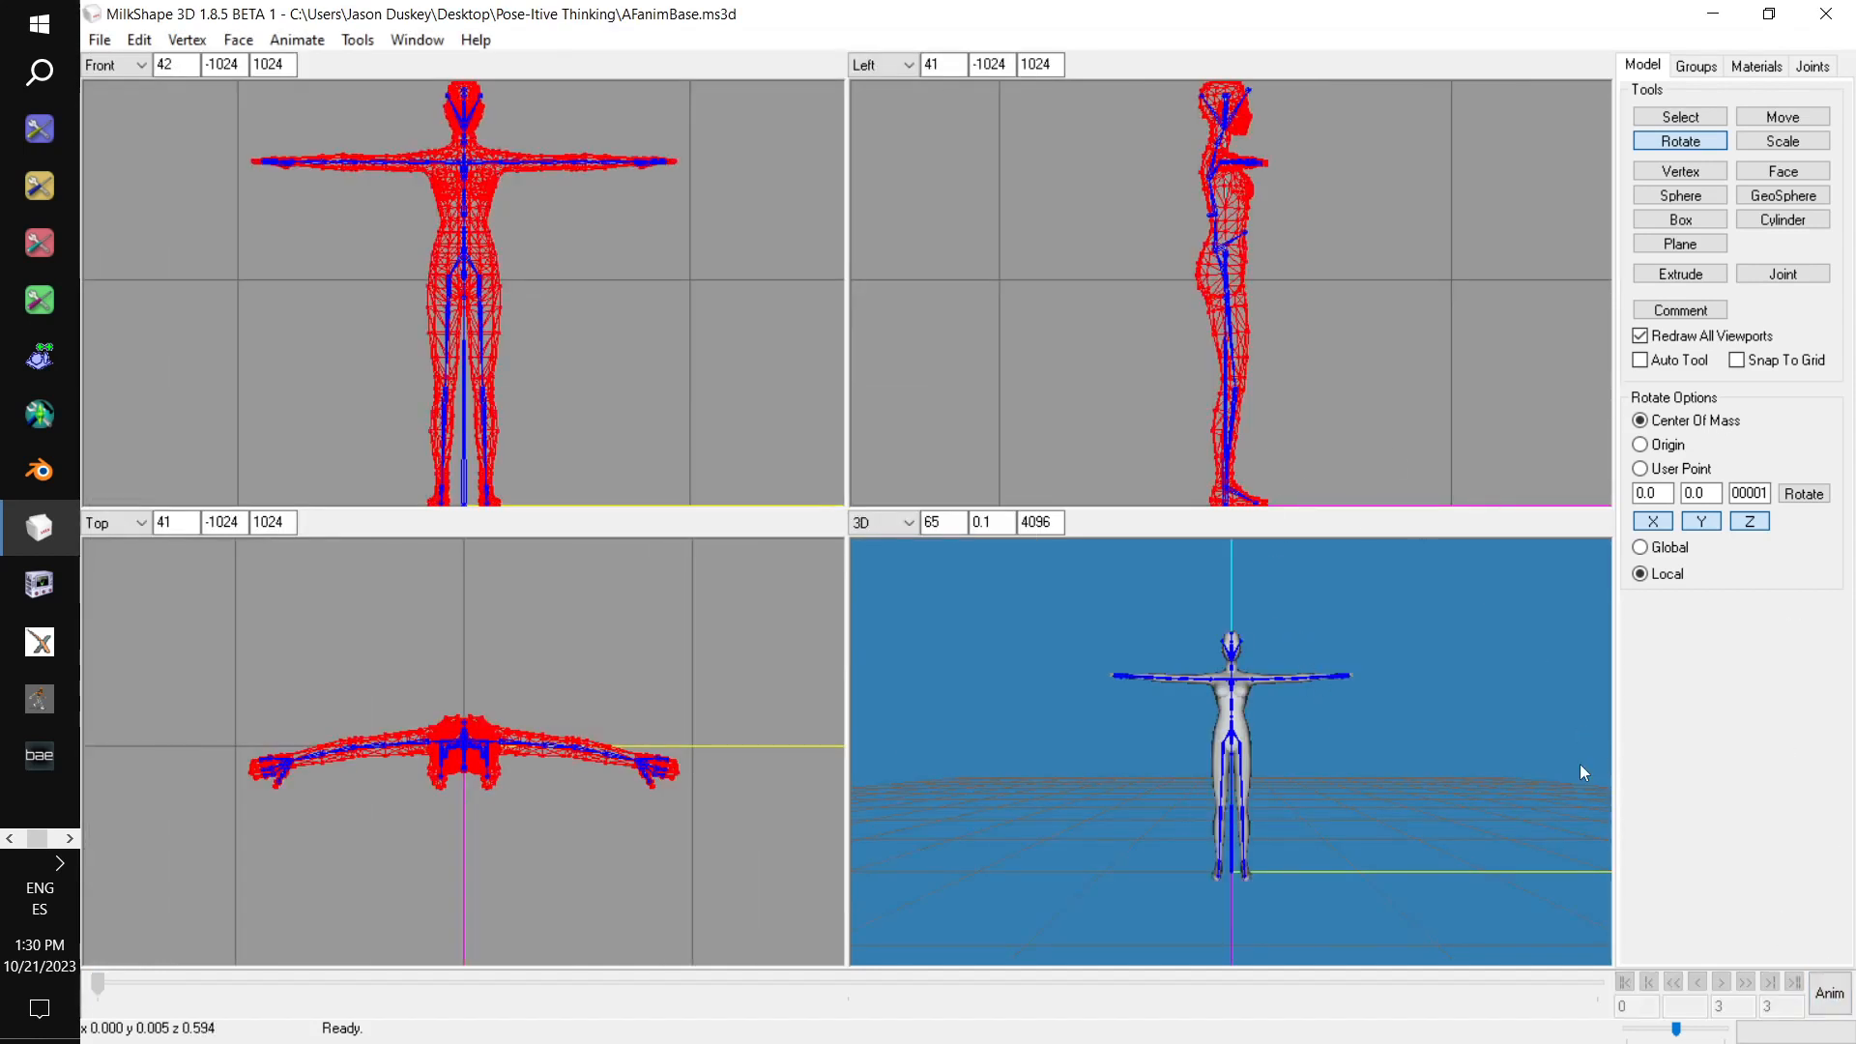
{"action": "left_click", "coordinate": [299, 38]}
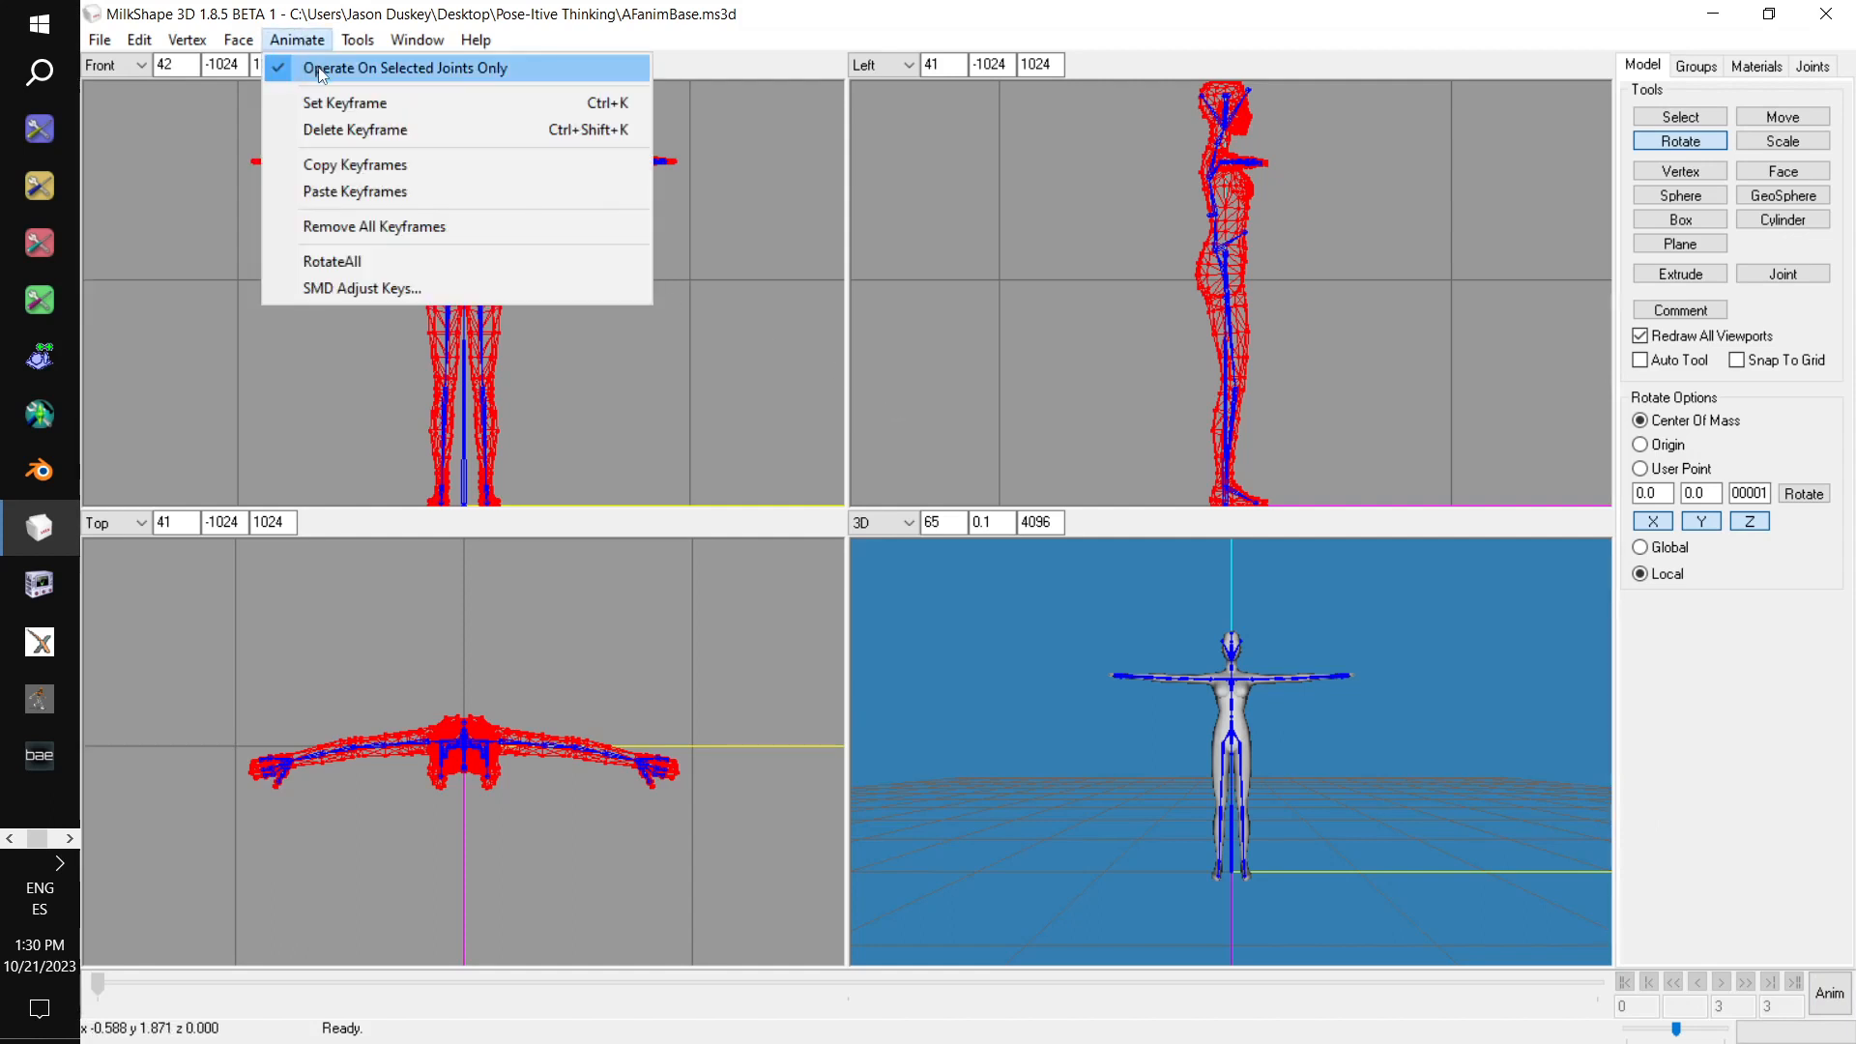
{"action": "left_click", "coordinate": [380, 70]}
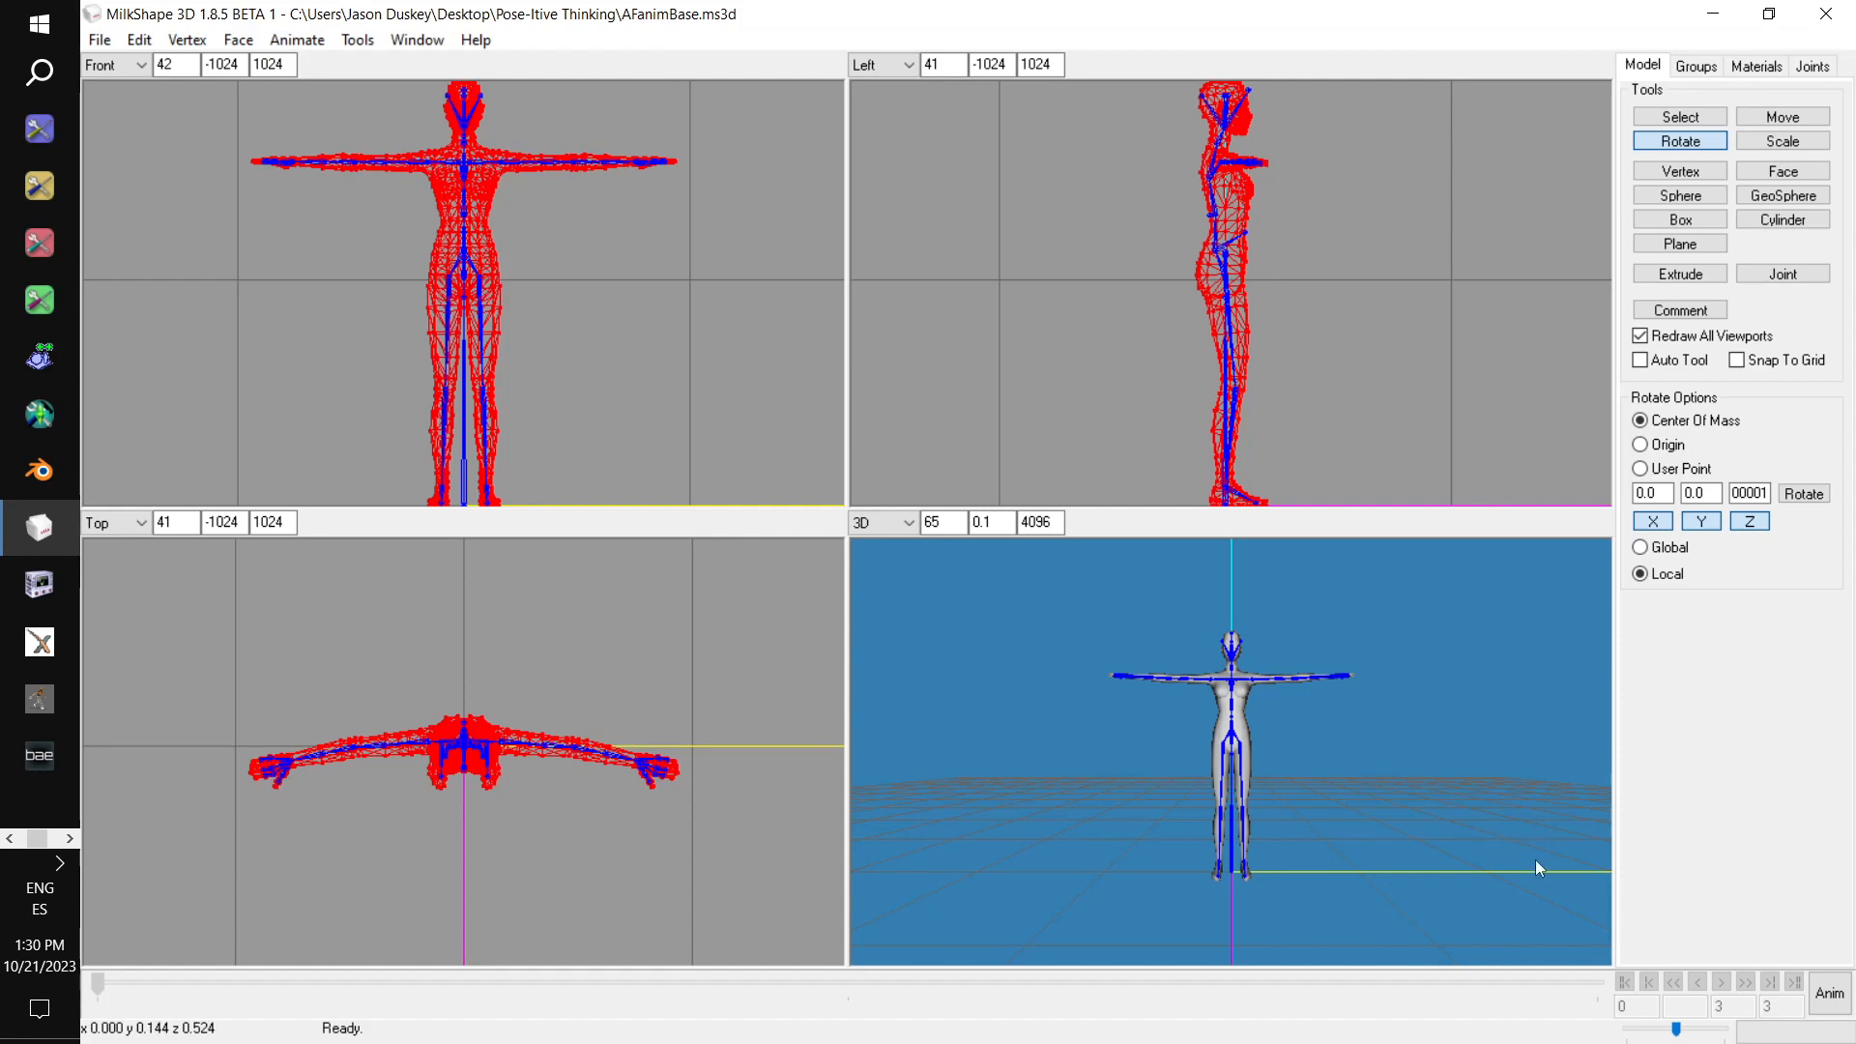
{"action": "left_click", "coordinate": [1843, 997]}
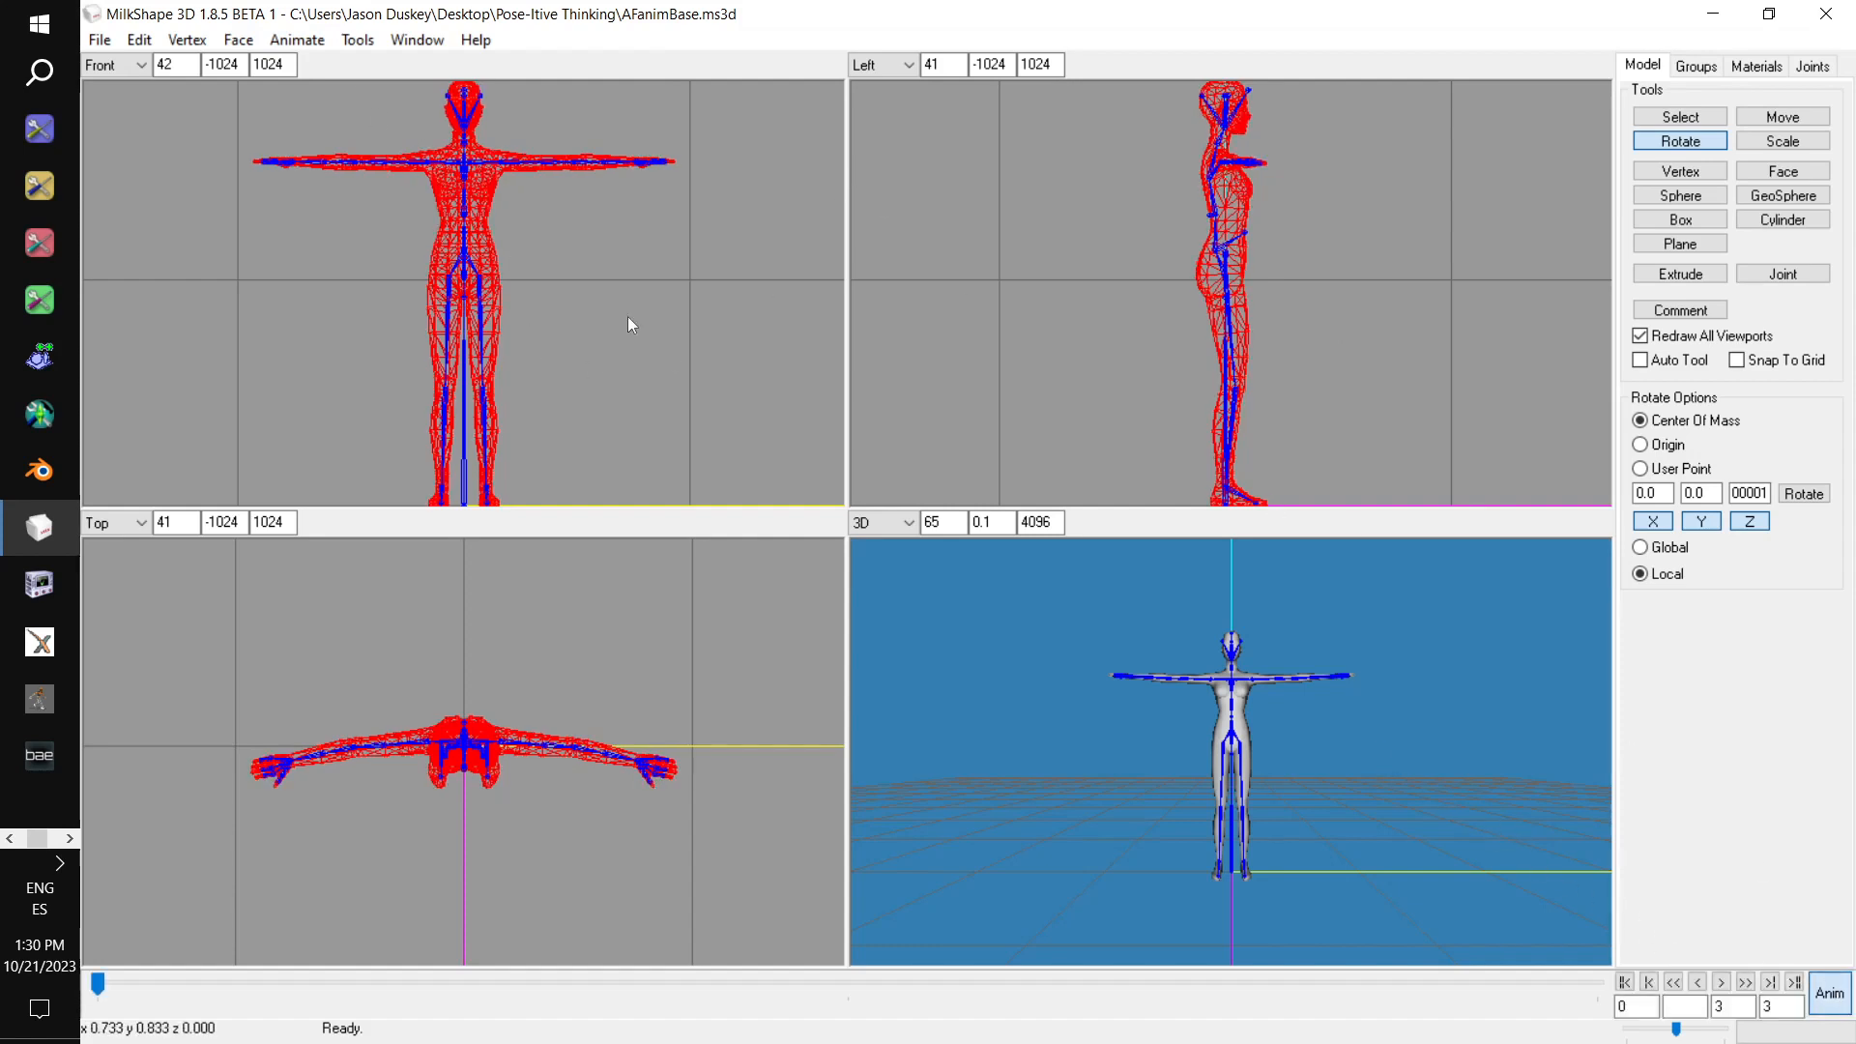
{"action": "left_click", "coordinate": [1837, 1001]}
Select the l_calf joint of the female body and switch animation mode back on
{"action": "left_click_drag", "start_coordinate": [1278, 700], "coordinate": [1301, 778]}
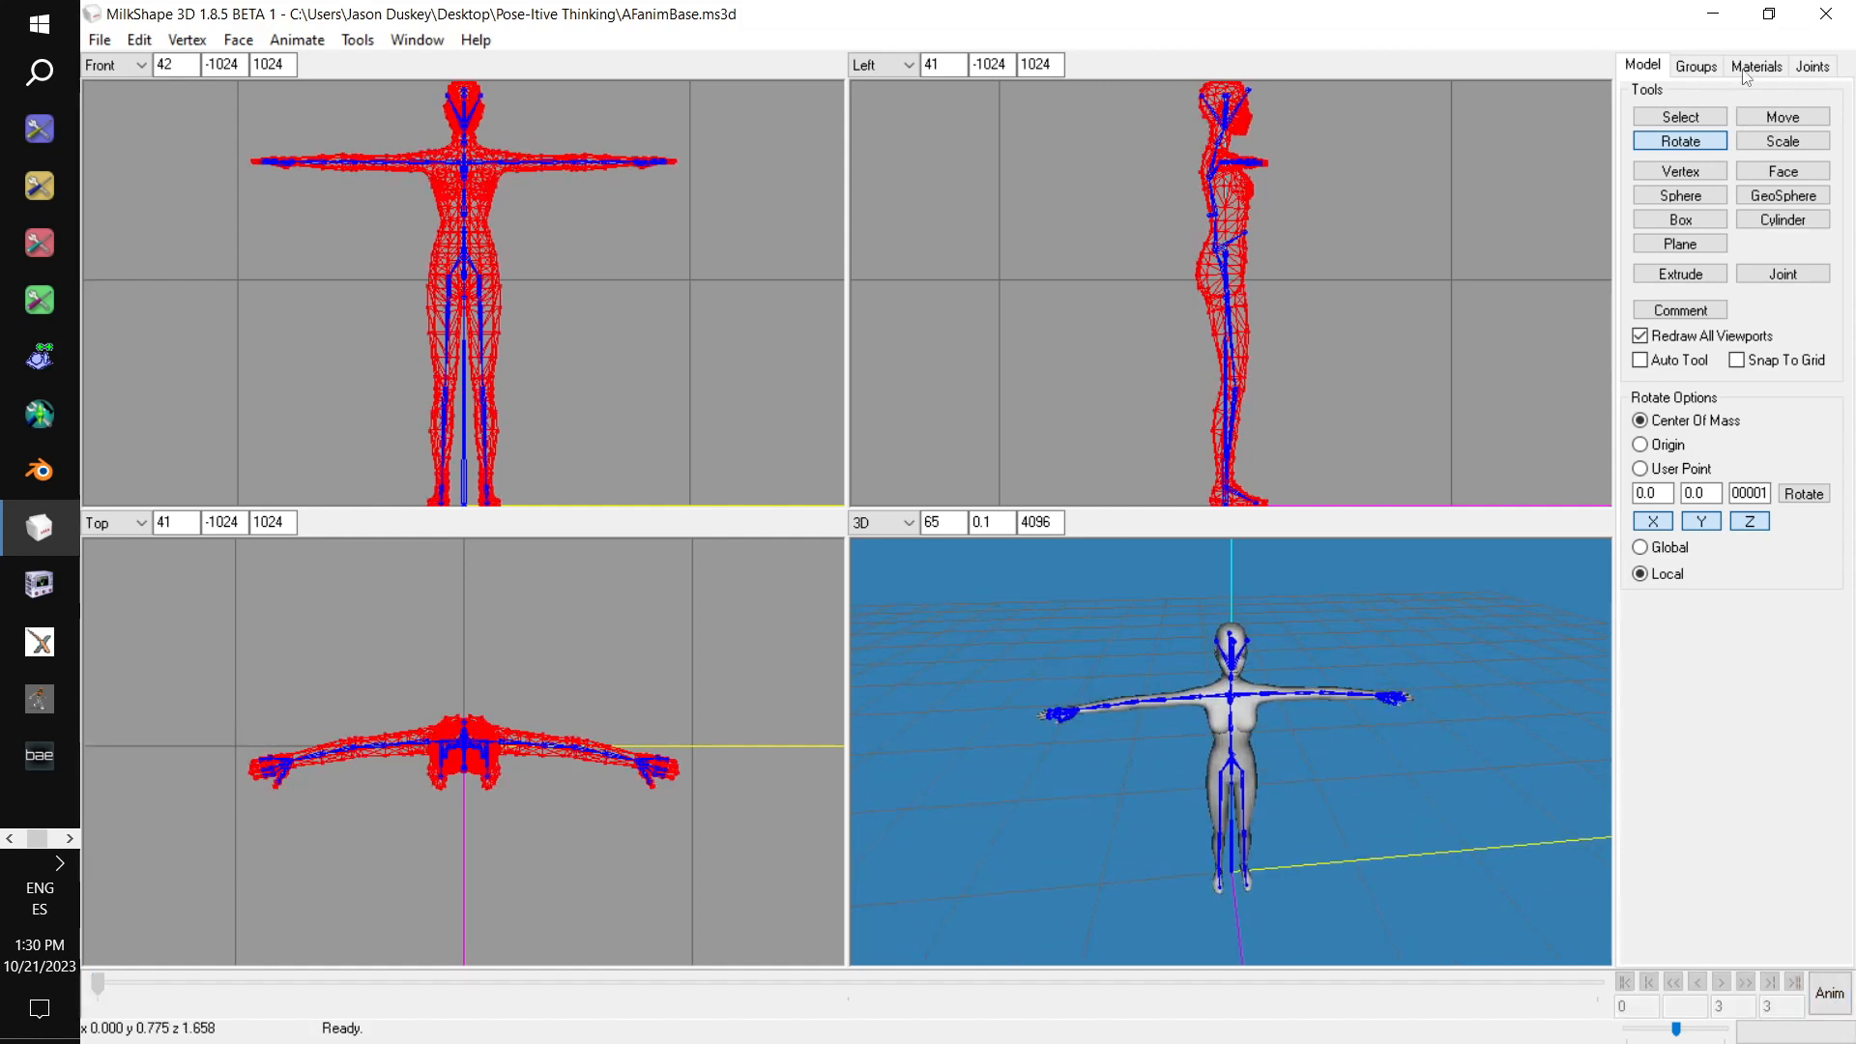
{"action": "left_click", "coordinate": [1814, 65]}
{"action": "scroll", "coordinate": [1667, 232], "scroll_direction": "up", "scroll_amount": 5}
{"action": "left_click", "coordinate": [1649, 156]}
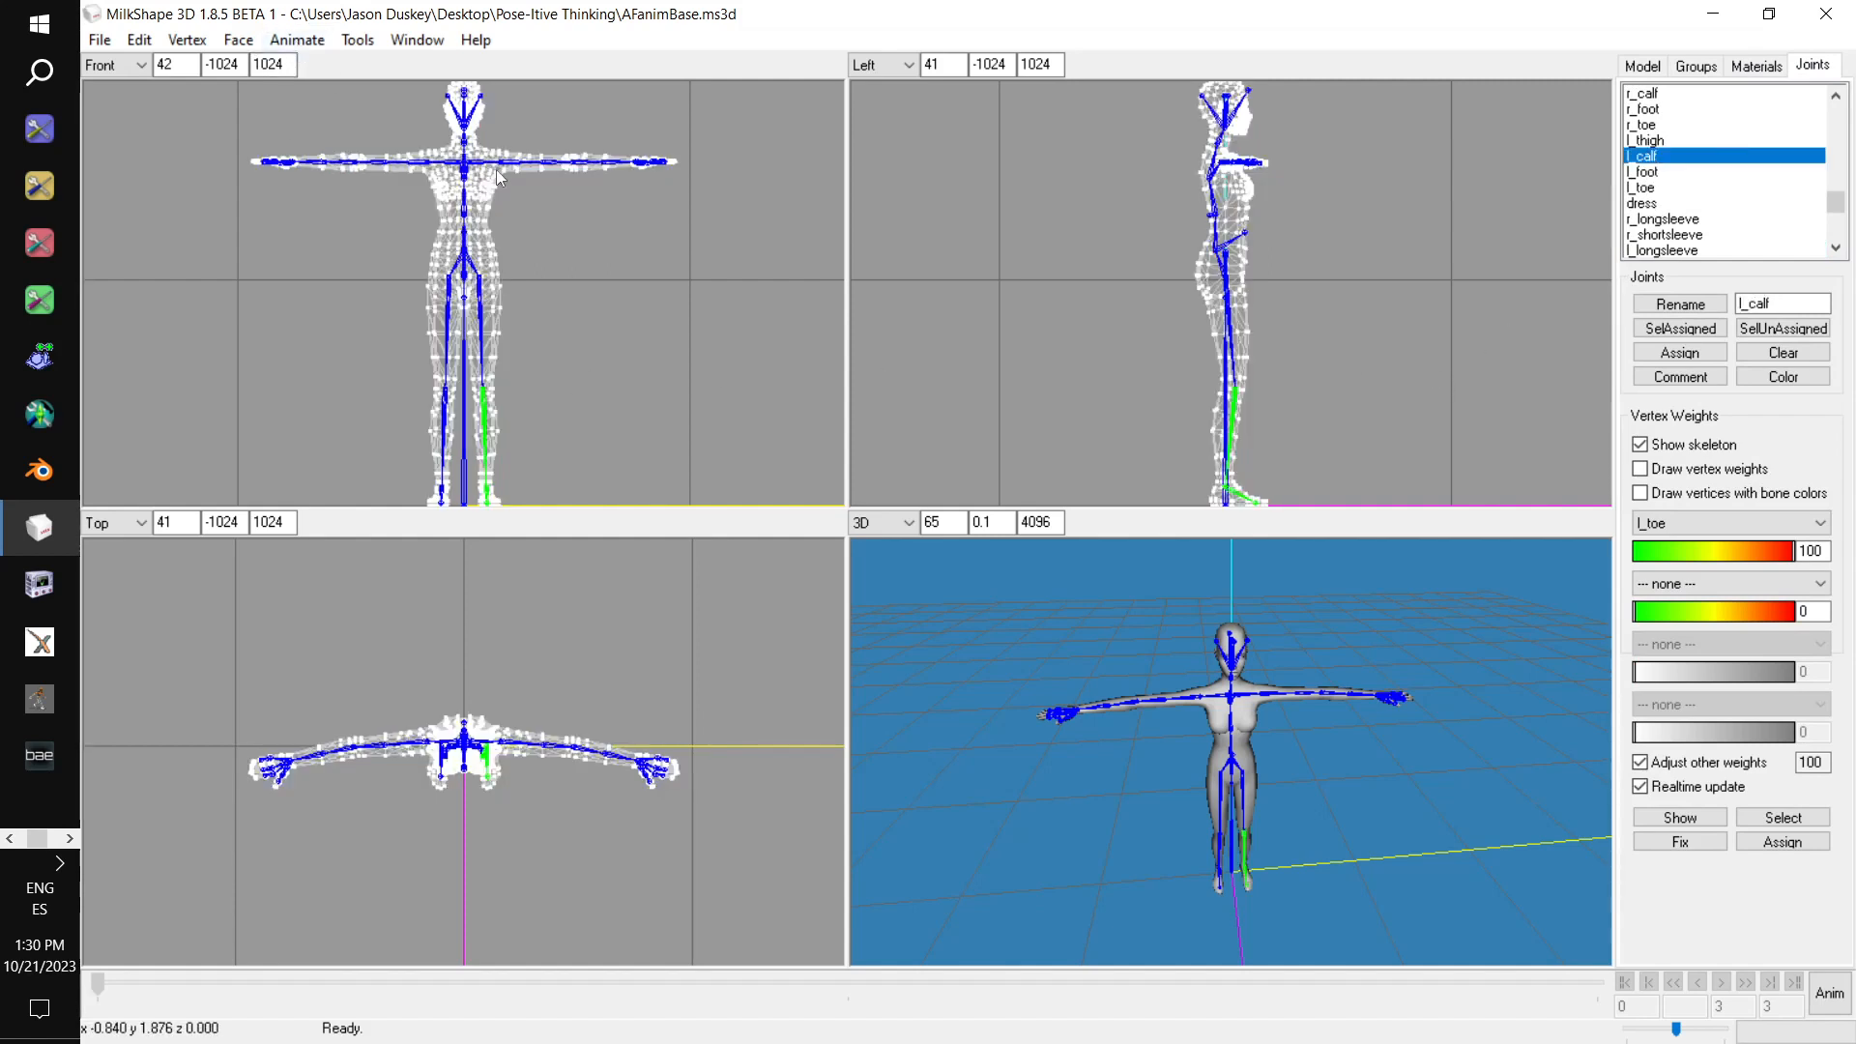
{"action": "left_click", "coordinate": [1831, 993]}
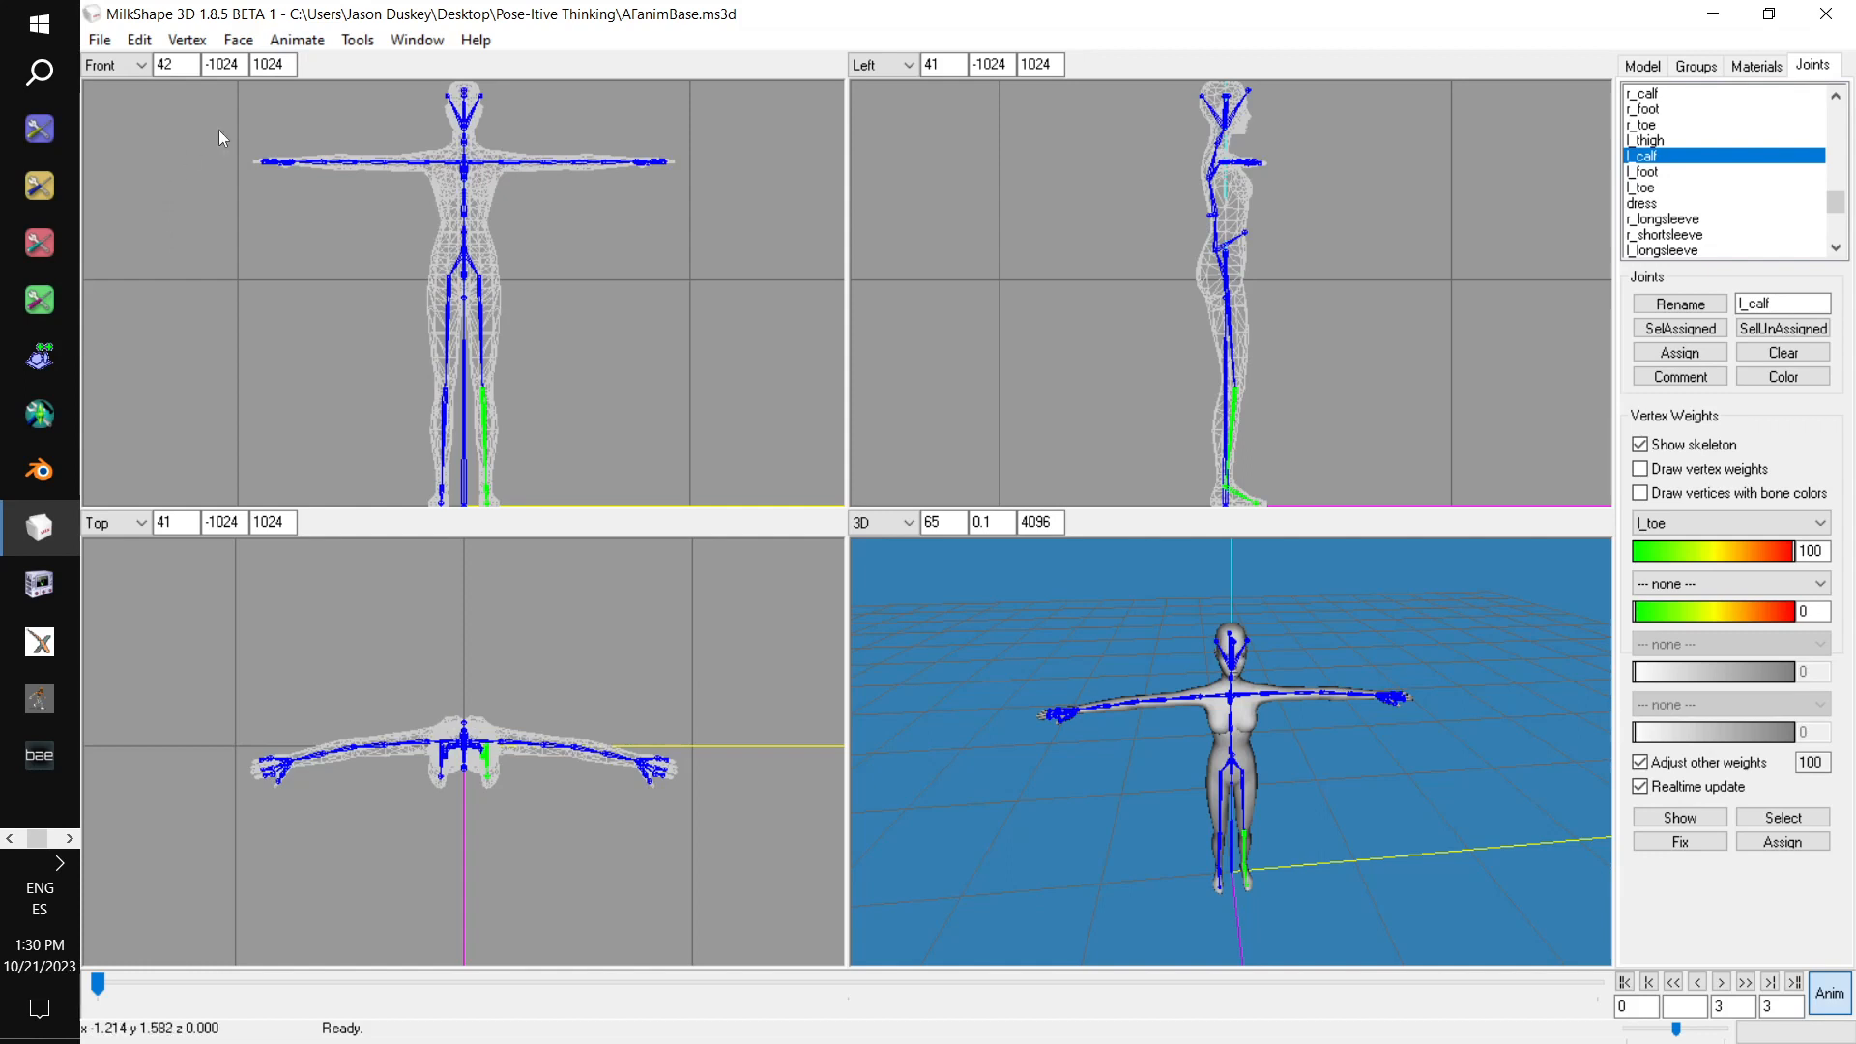
Turn off Operate On Selected Joints Only and set a keyframe for the whole skeleton
{"action": "left_click", "coordinate": [295, 40]}
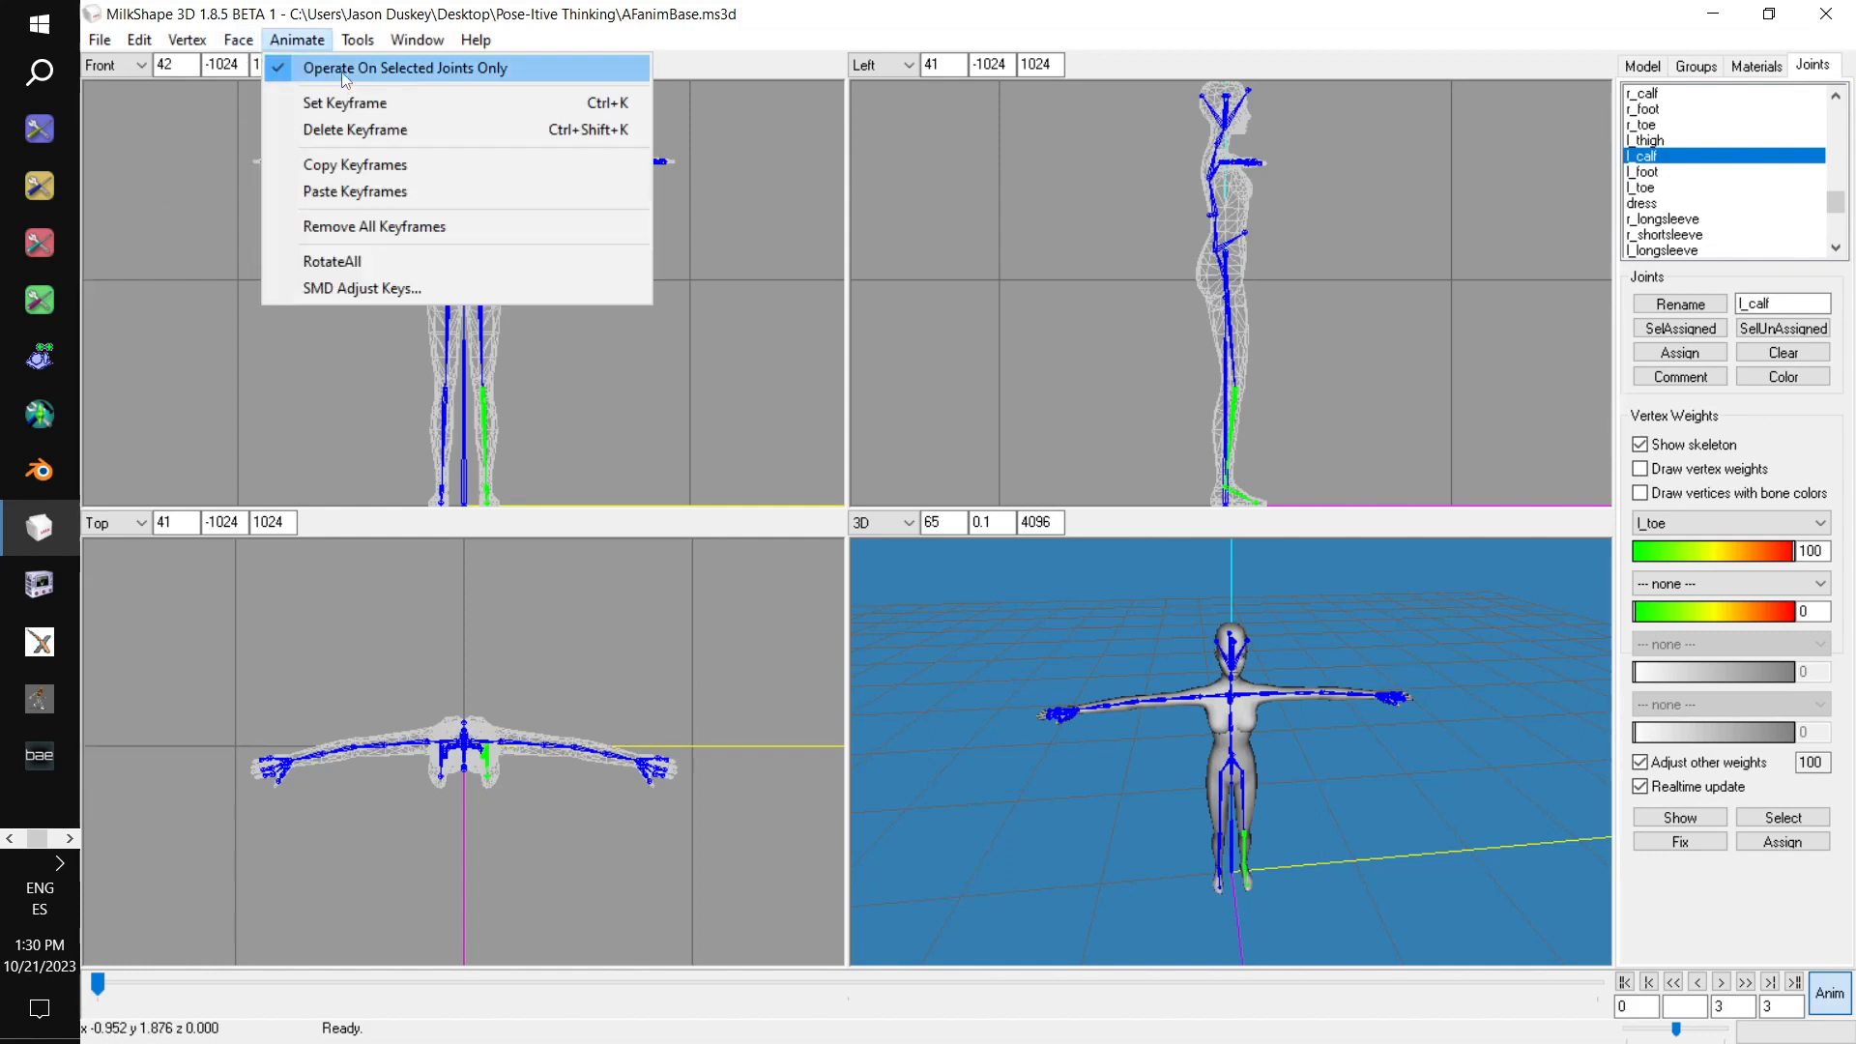
{"action": "left_click", "coordinate": [344, 77]}
{"action": "left_click", "coordinate": [309, 41]}
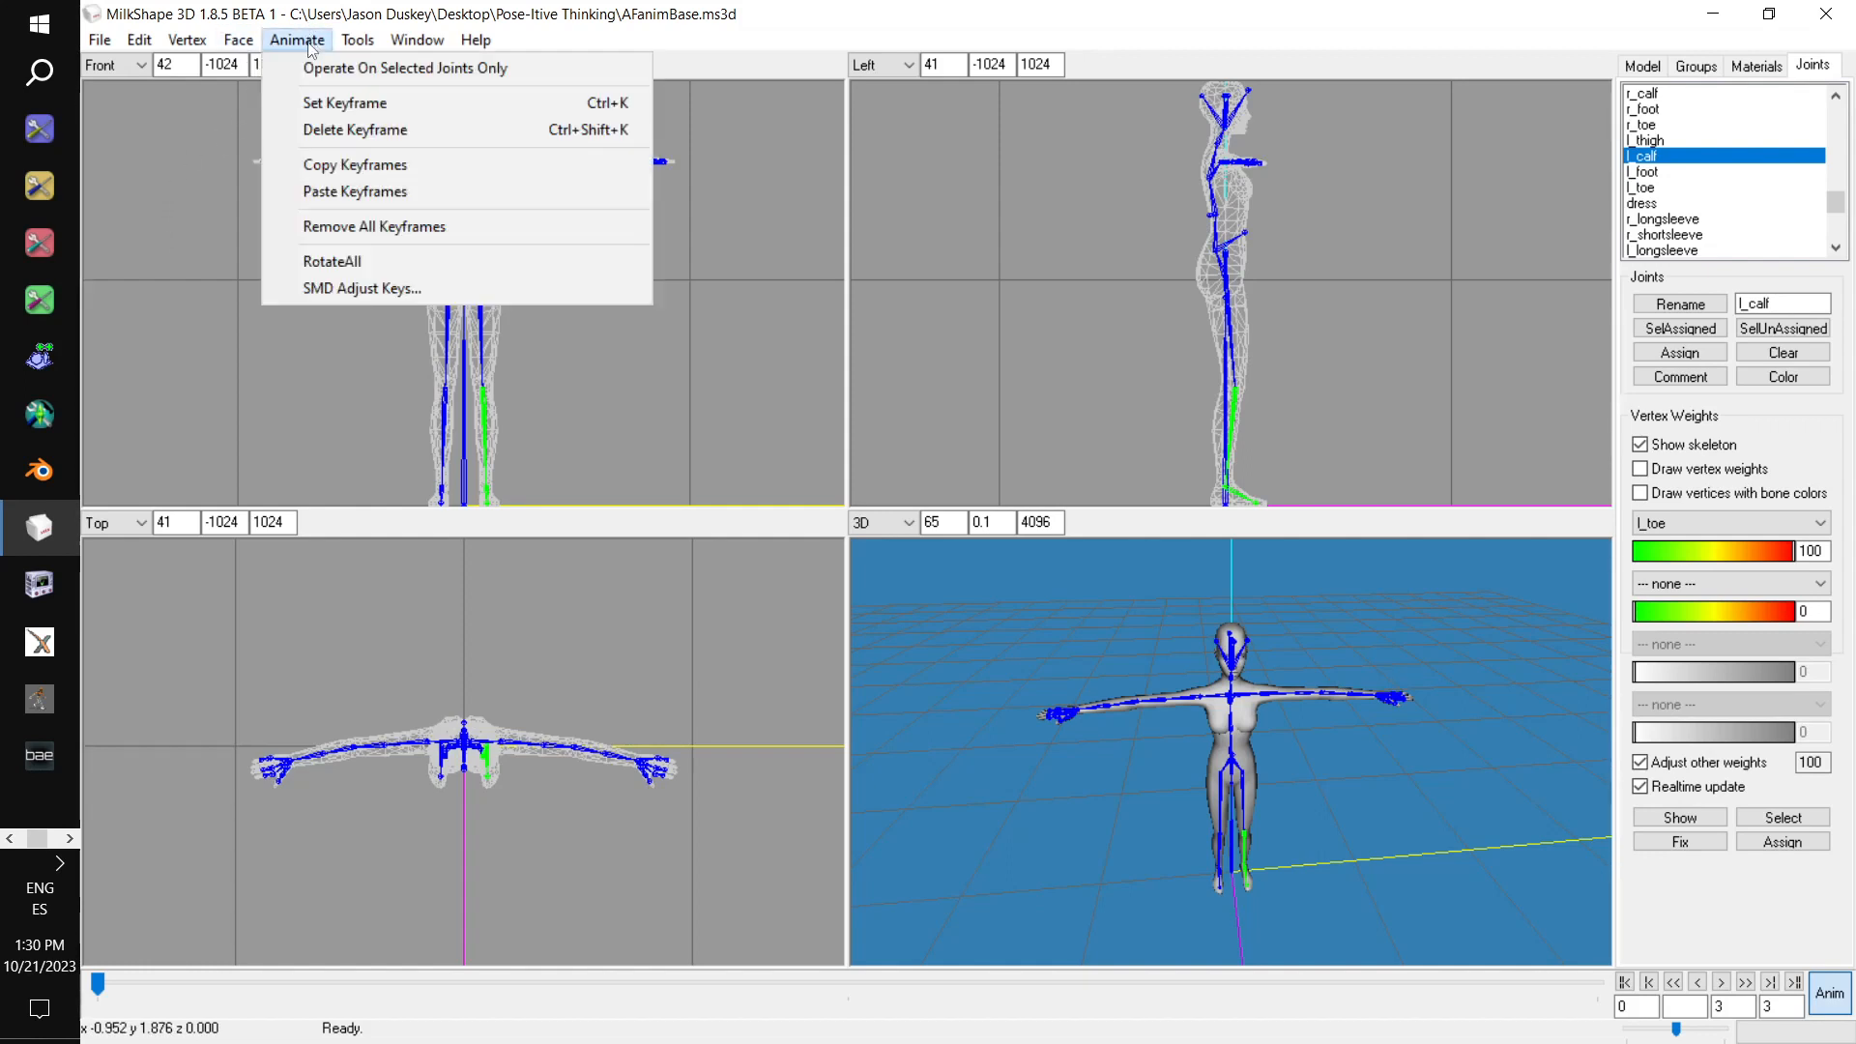
{"action": "left_click", "coordinate": [380, 105]}
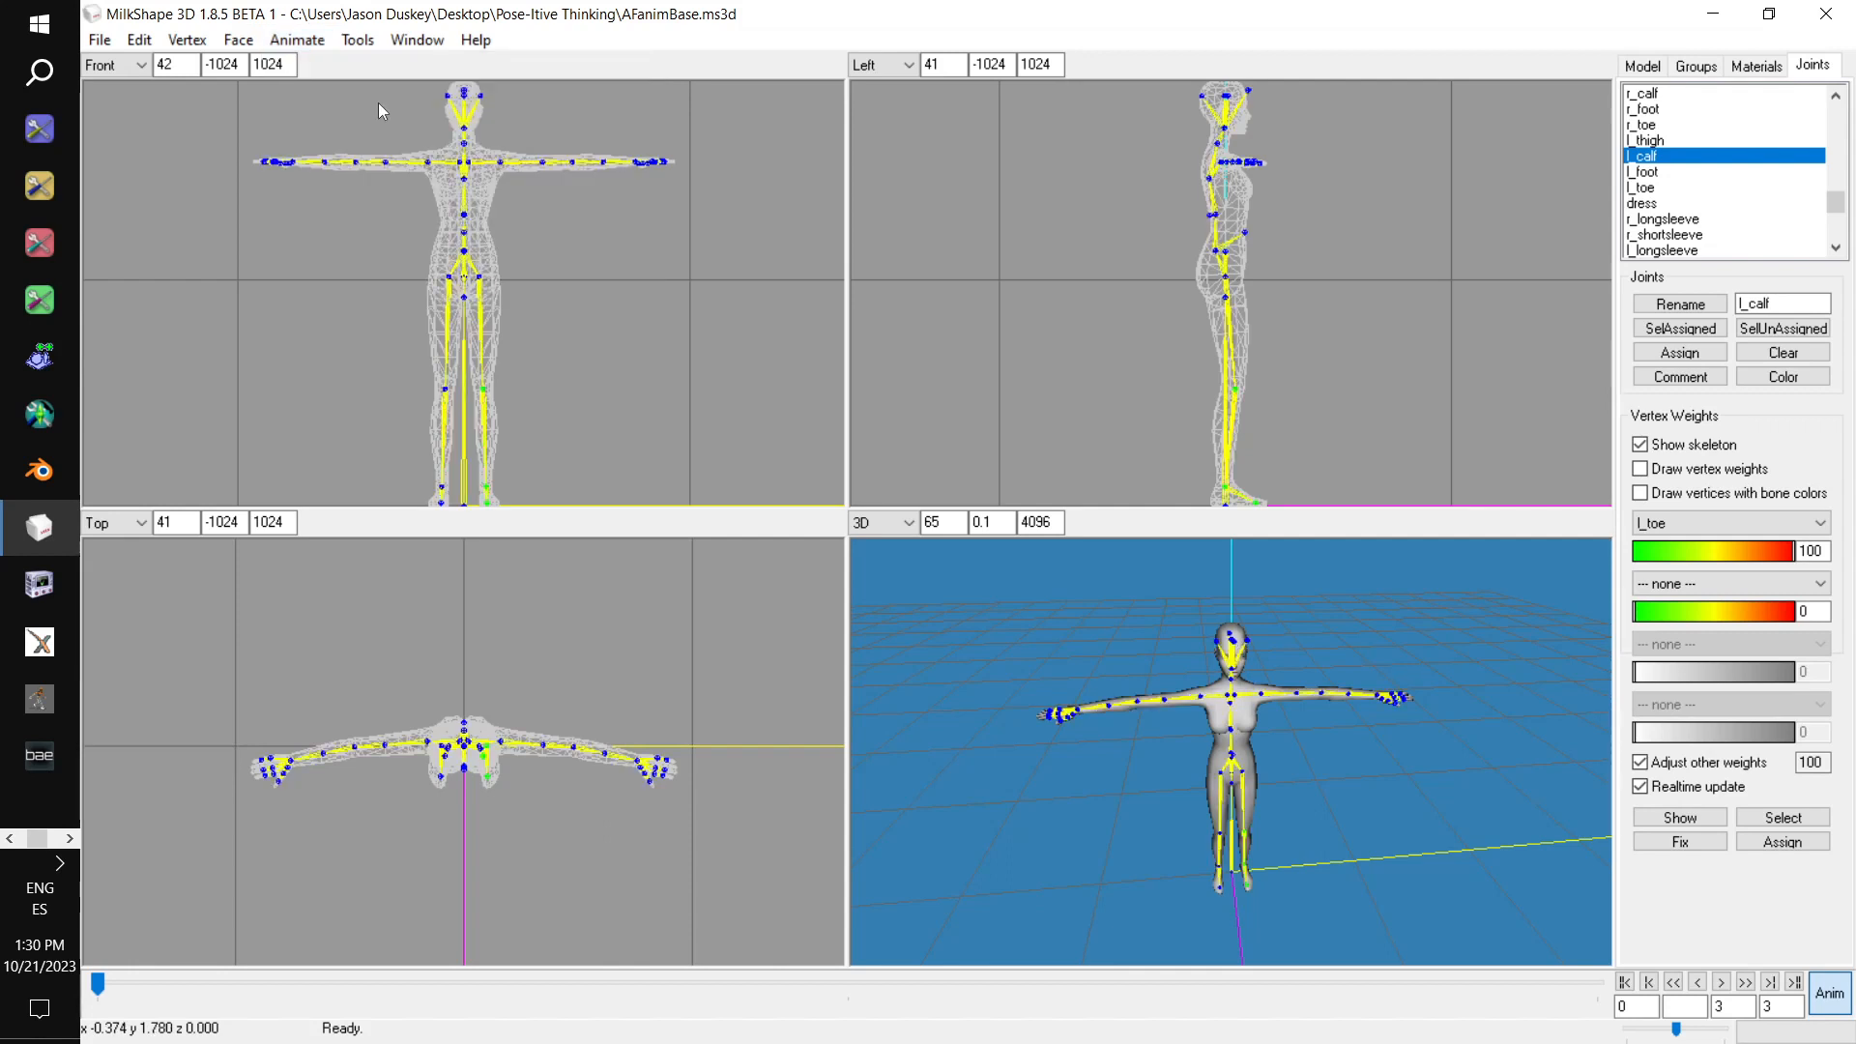
Delete the whole-skeleton keyframe and turn Operate On Selected Joints Only back on
{"action": "left_click", "coordinate": [309, 43]}
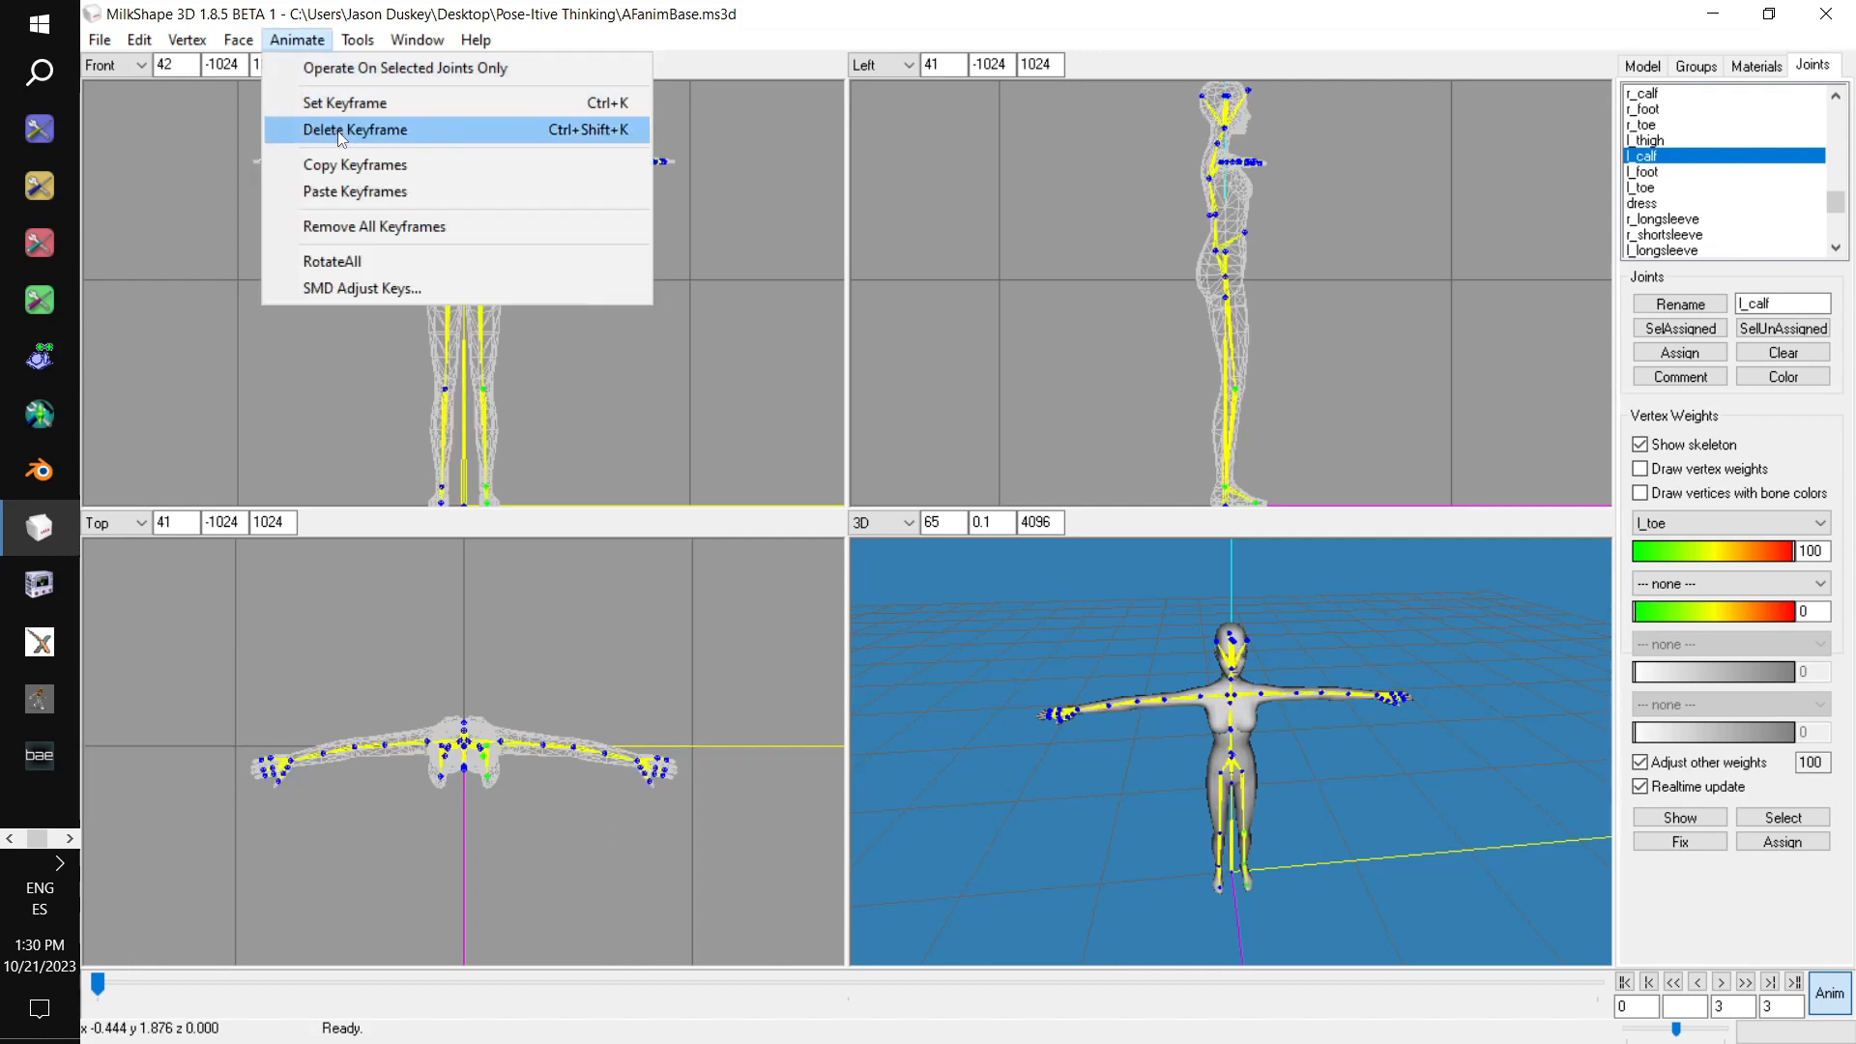
{"action": "left_click", "coordinate": [340, 138]}
{"action": "left_click", "coordinate": [314, 42]}
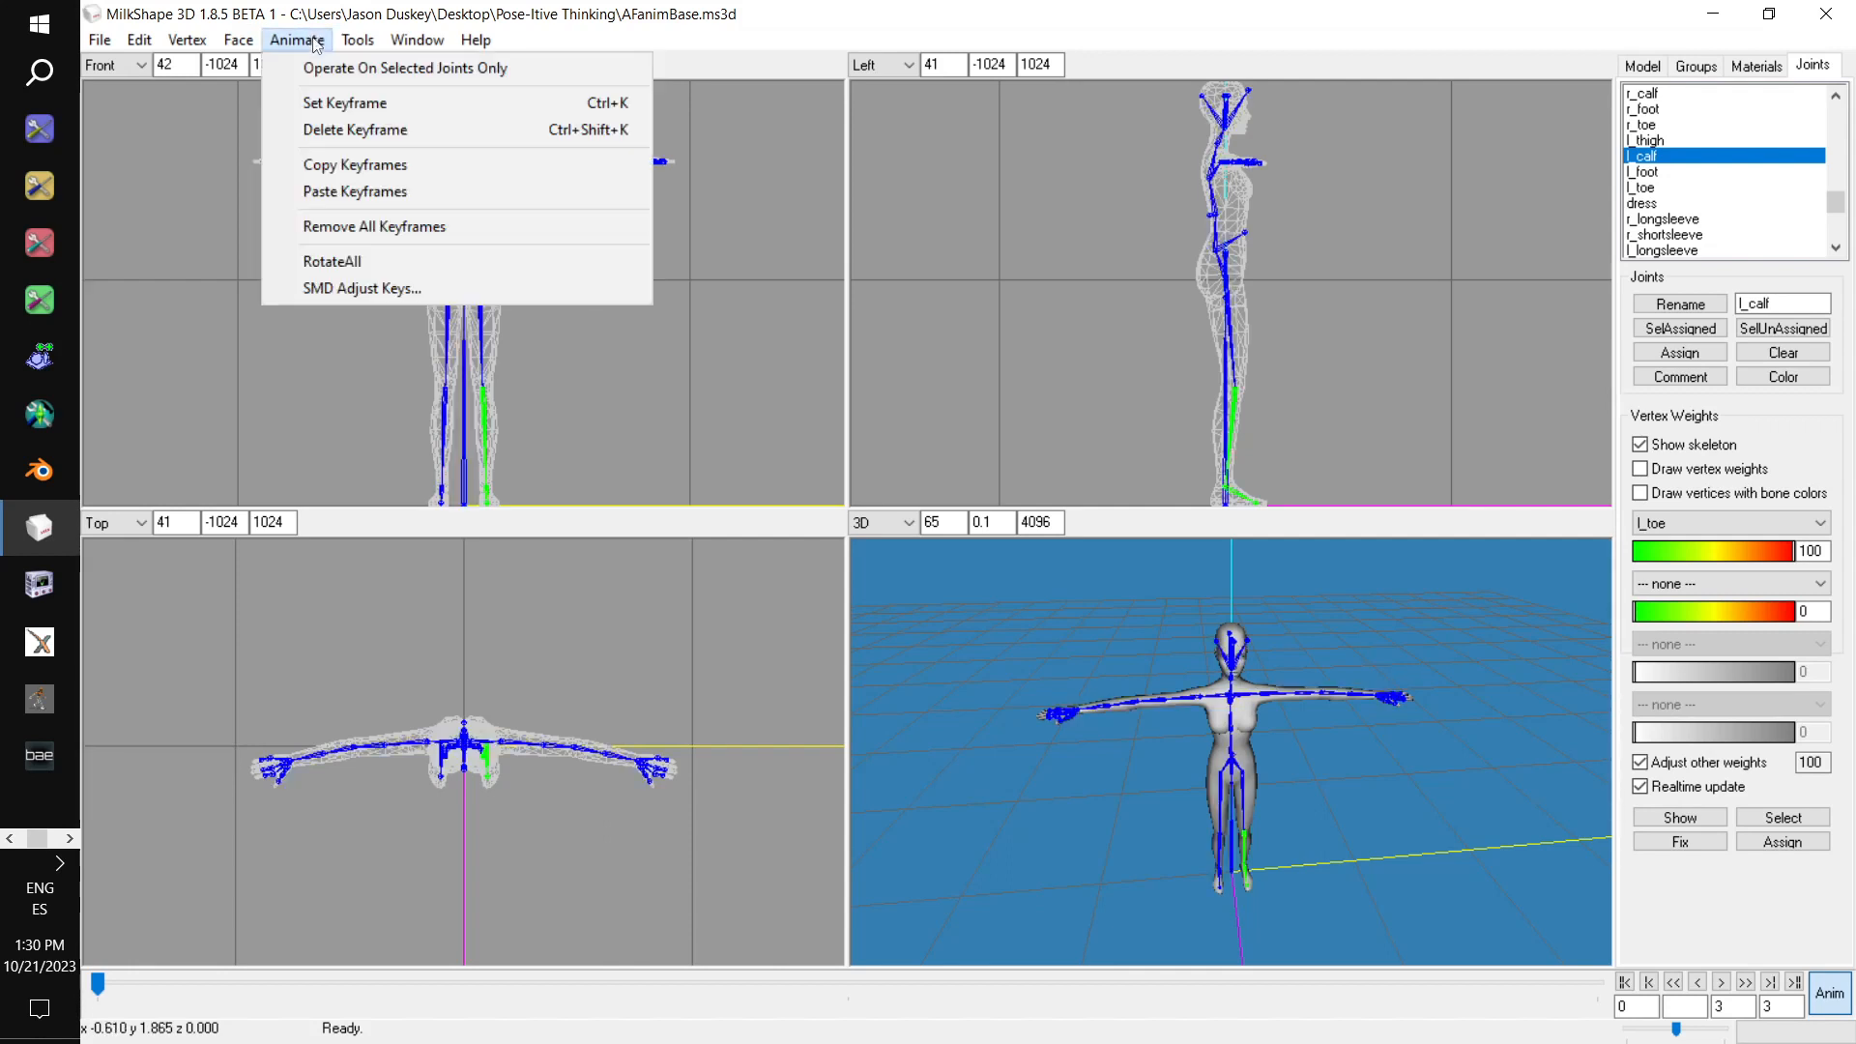
{"action": "left_click", "coordinate": [348, 73]}
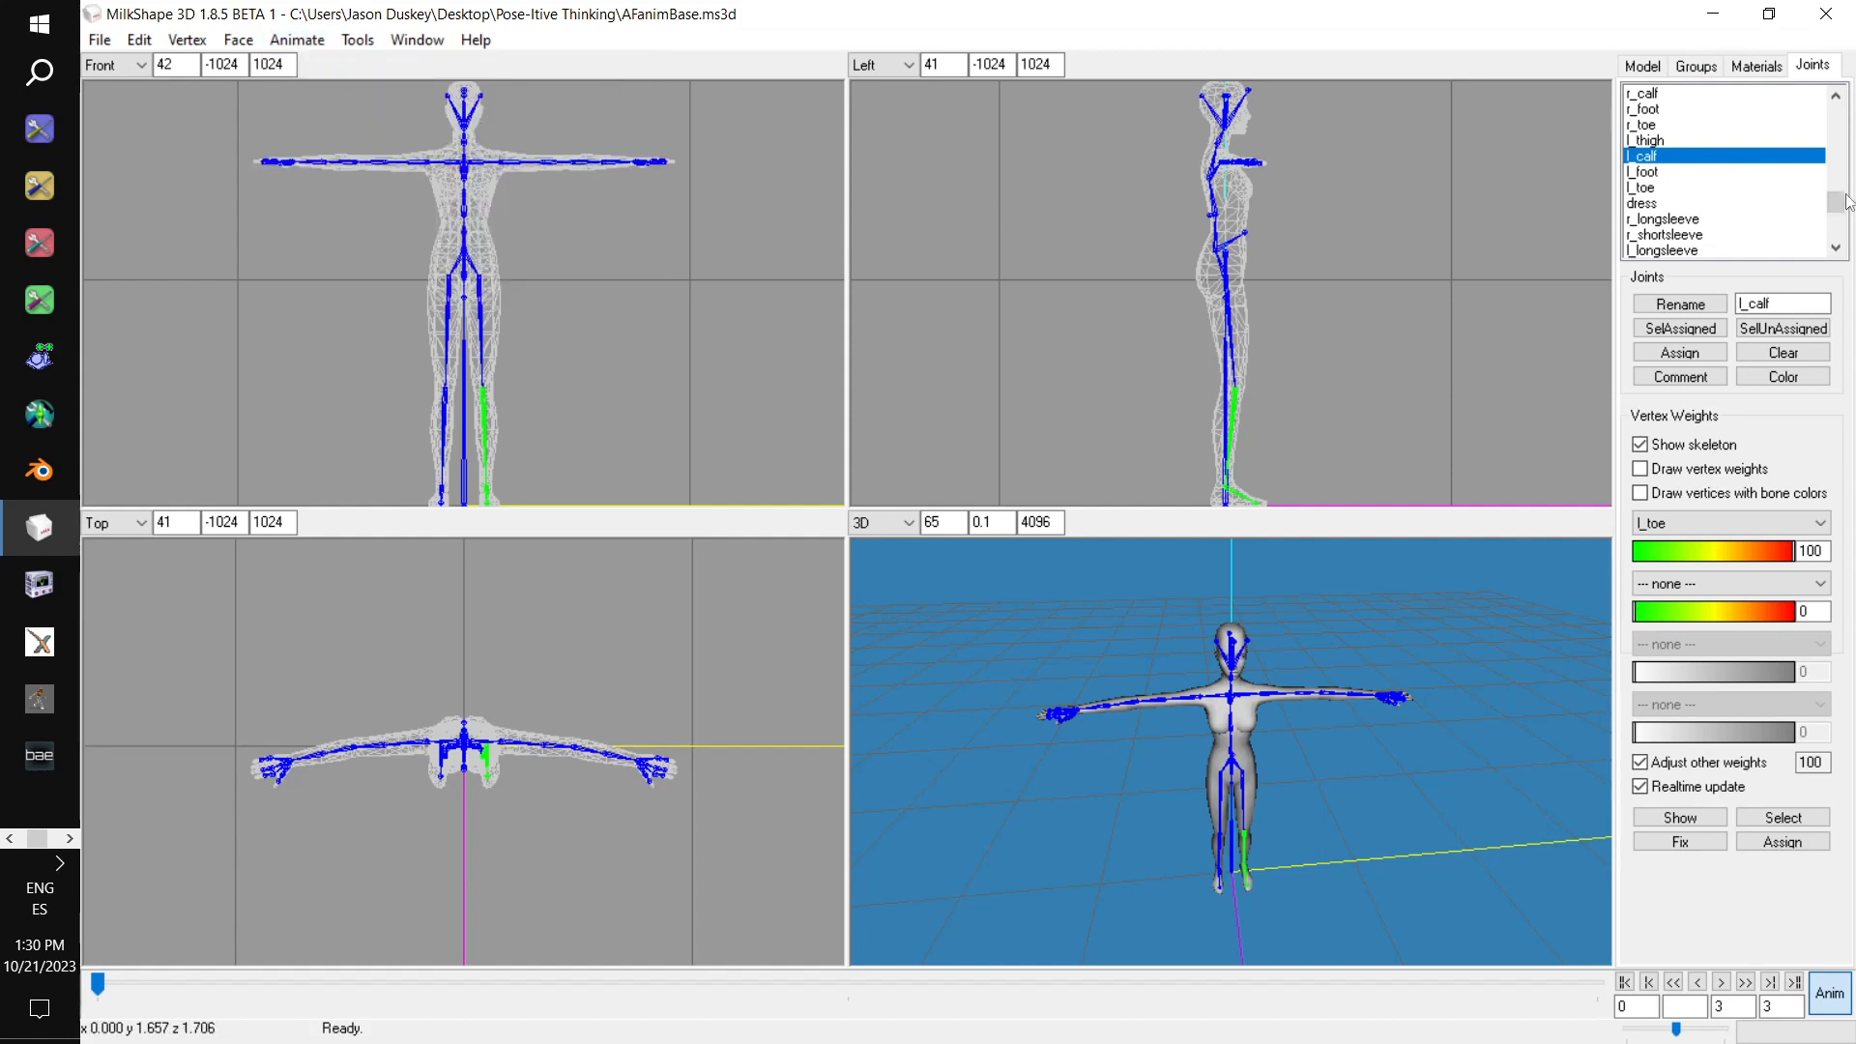
Rotate the r_upperarm joint so the right arm hangs diagonally outward and forward from the shoulder
{"action": "left_click_drag", "start_coordinate": [1836, 205], "coordinate": [1837, 114]}
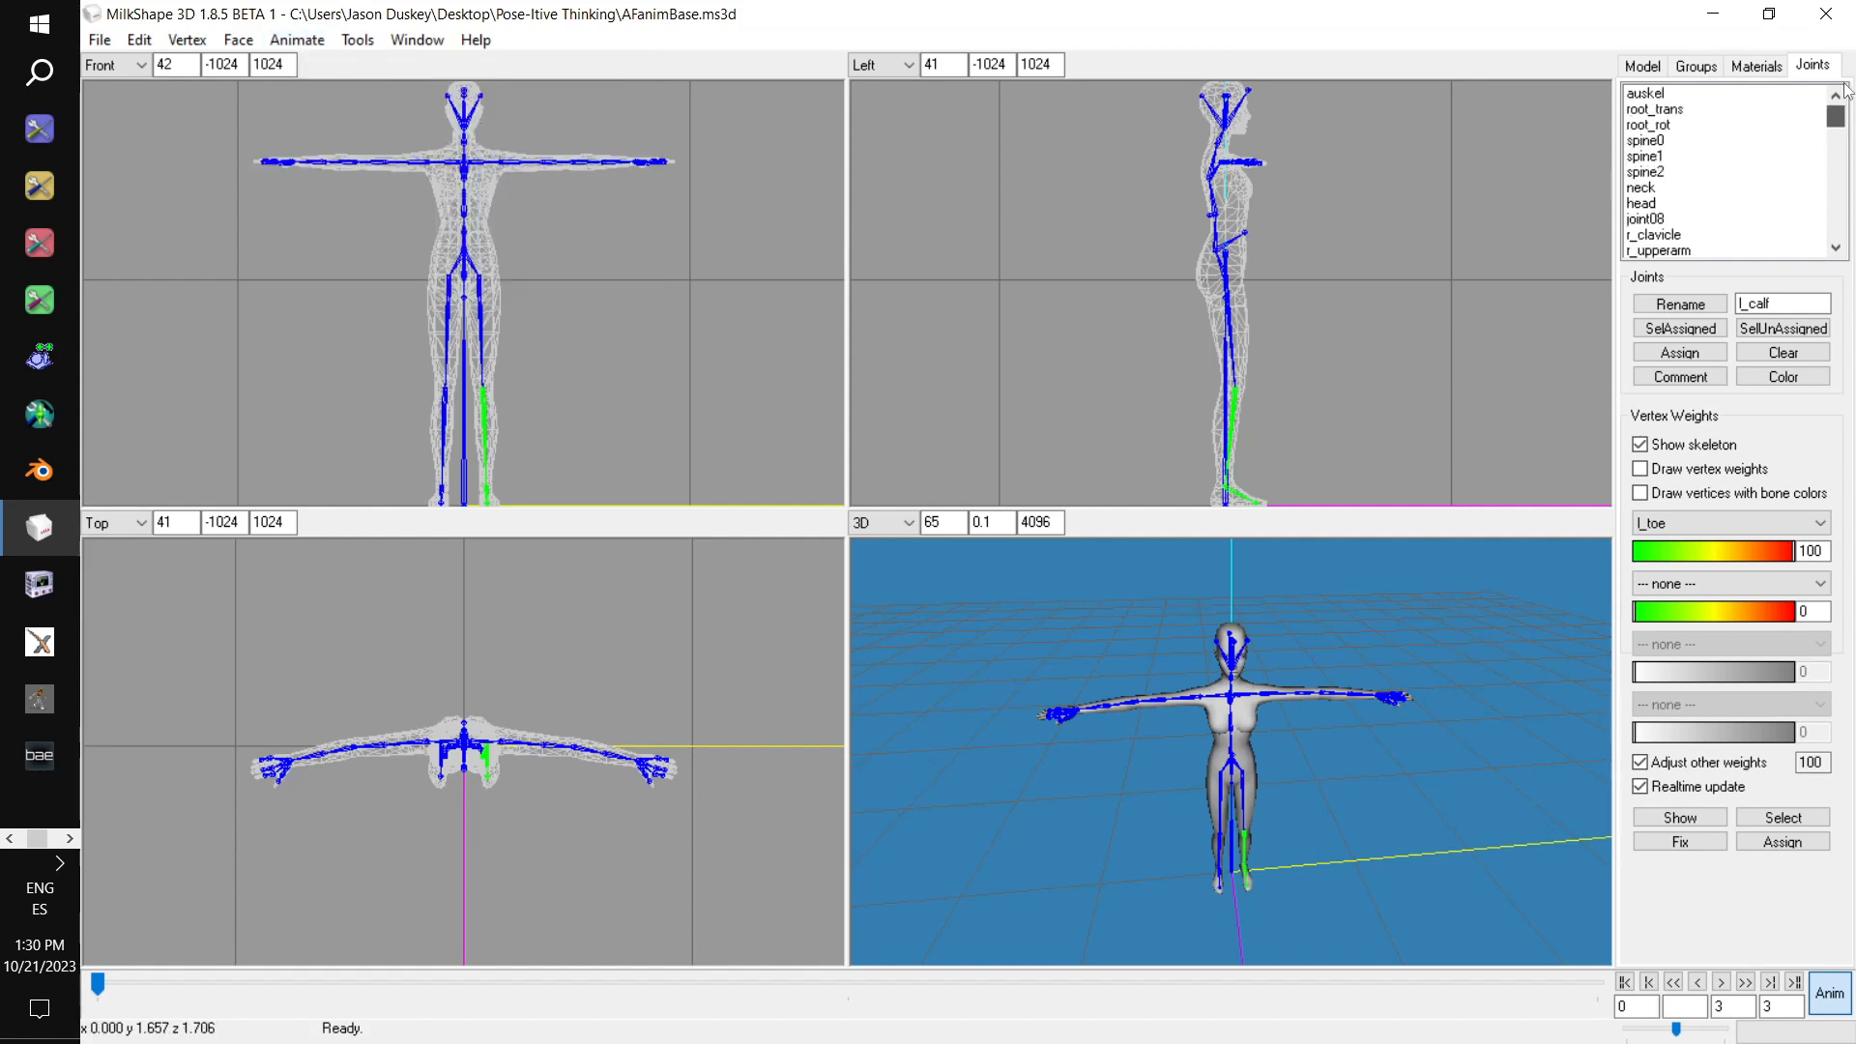
{"action": "left_click", "coordinate": [1676, 251]}
{"action": "left_click_drag", "start_coordinate": [632, 321], "coordinate": [631, 240]}
{"action": "left_click_drag", "start_coordinate": [637, 748], "coordinate": [626, 669]}
{"action": "left_click_drag", "start_coordinate": [687, 297], "coordinate": [670, 336]}
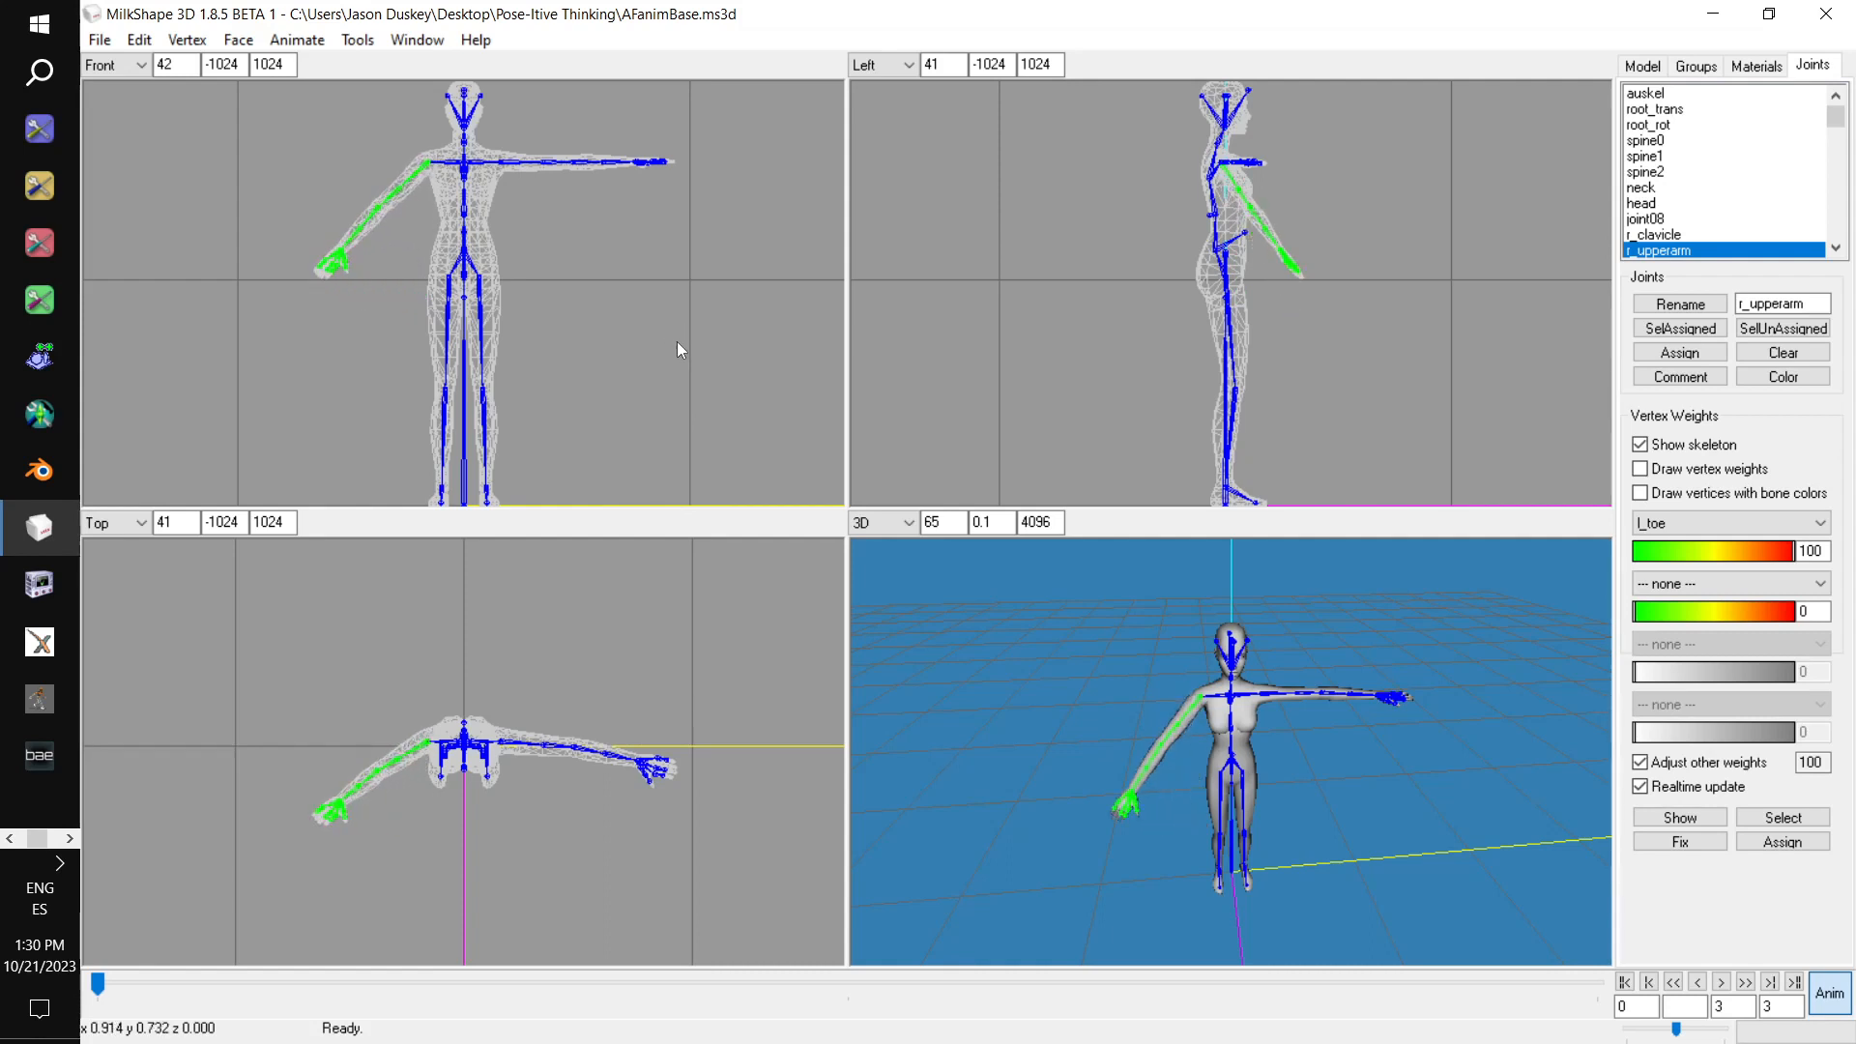
Bend the r_forearm joint inward toward the waist and swing the r_upperarm joint back alongside the body
{"action": "scroll", "coordinate": [1697, 203], "scroll_direction": "down", "scroll_amount": 3}
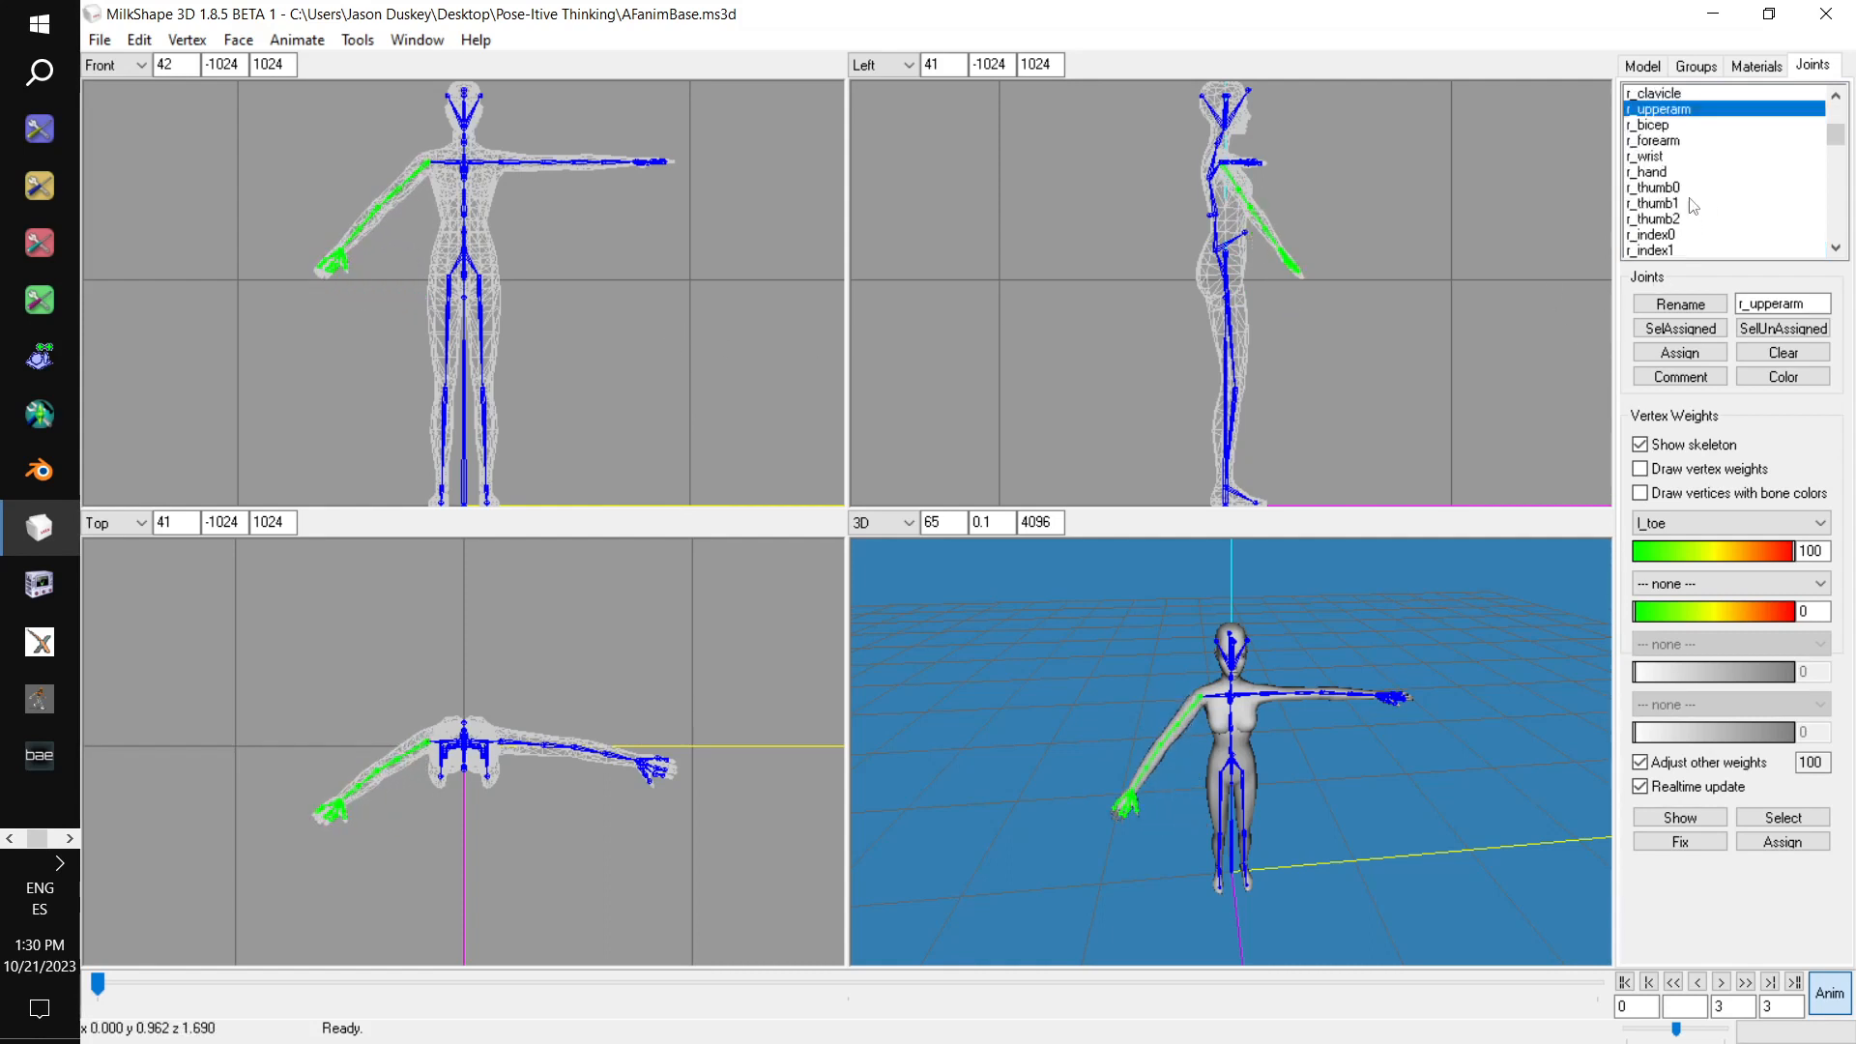
{"action": "left_click", "coordinate": [1677, 143]}
{"action": "left_click_drag", "start_coordinate": [637, 813], "coordinate": [642, 749]}
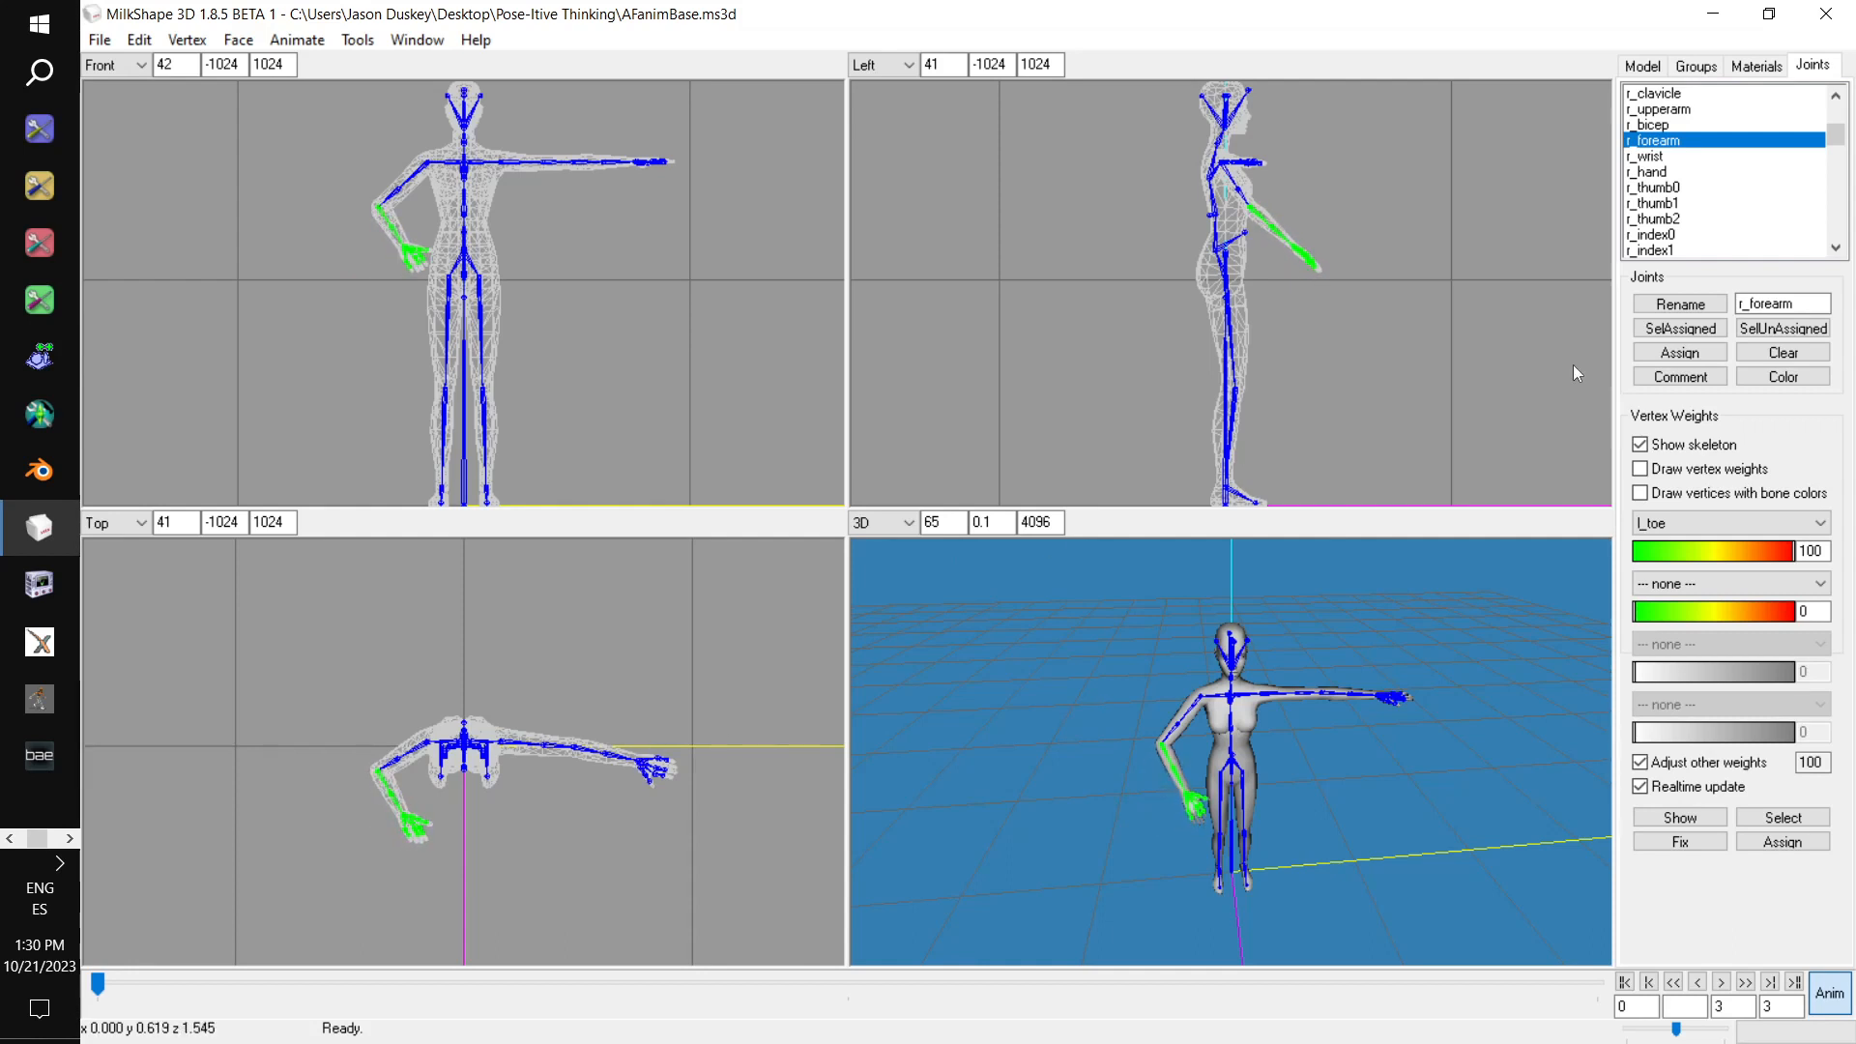
{"action": "left_click", "coordinate": [1665, 109]}
{"action": "left_click_drag", "start_coordinate": [1574, 206], "coordinate": [1445, 269]}
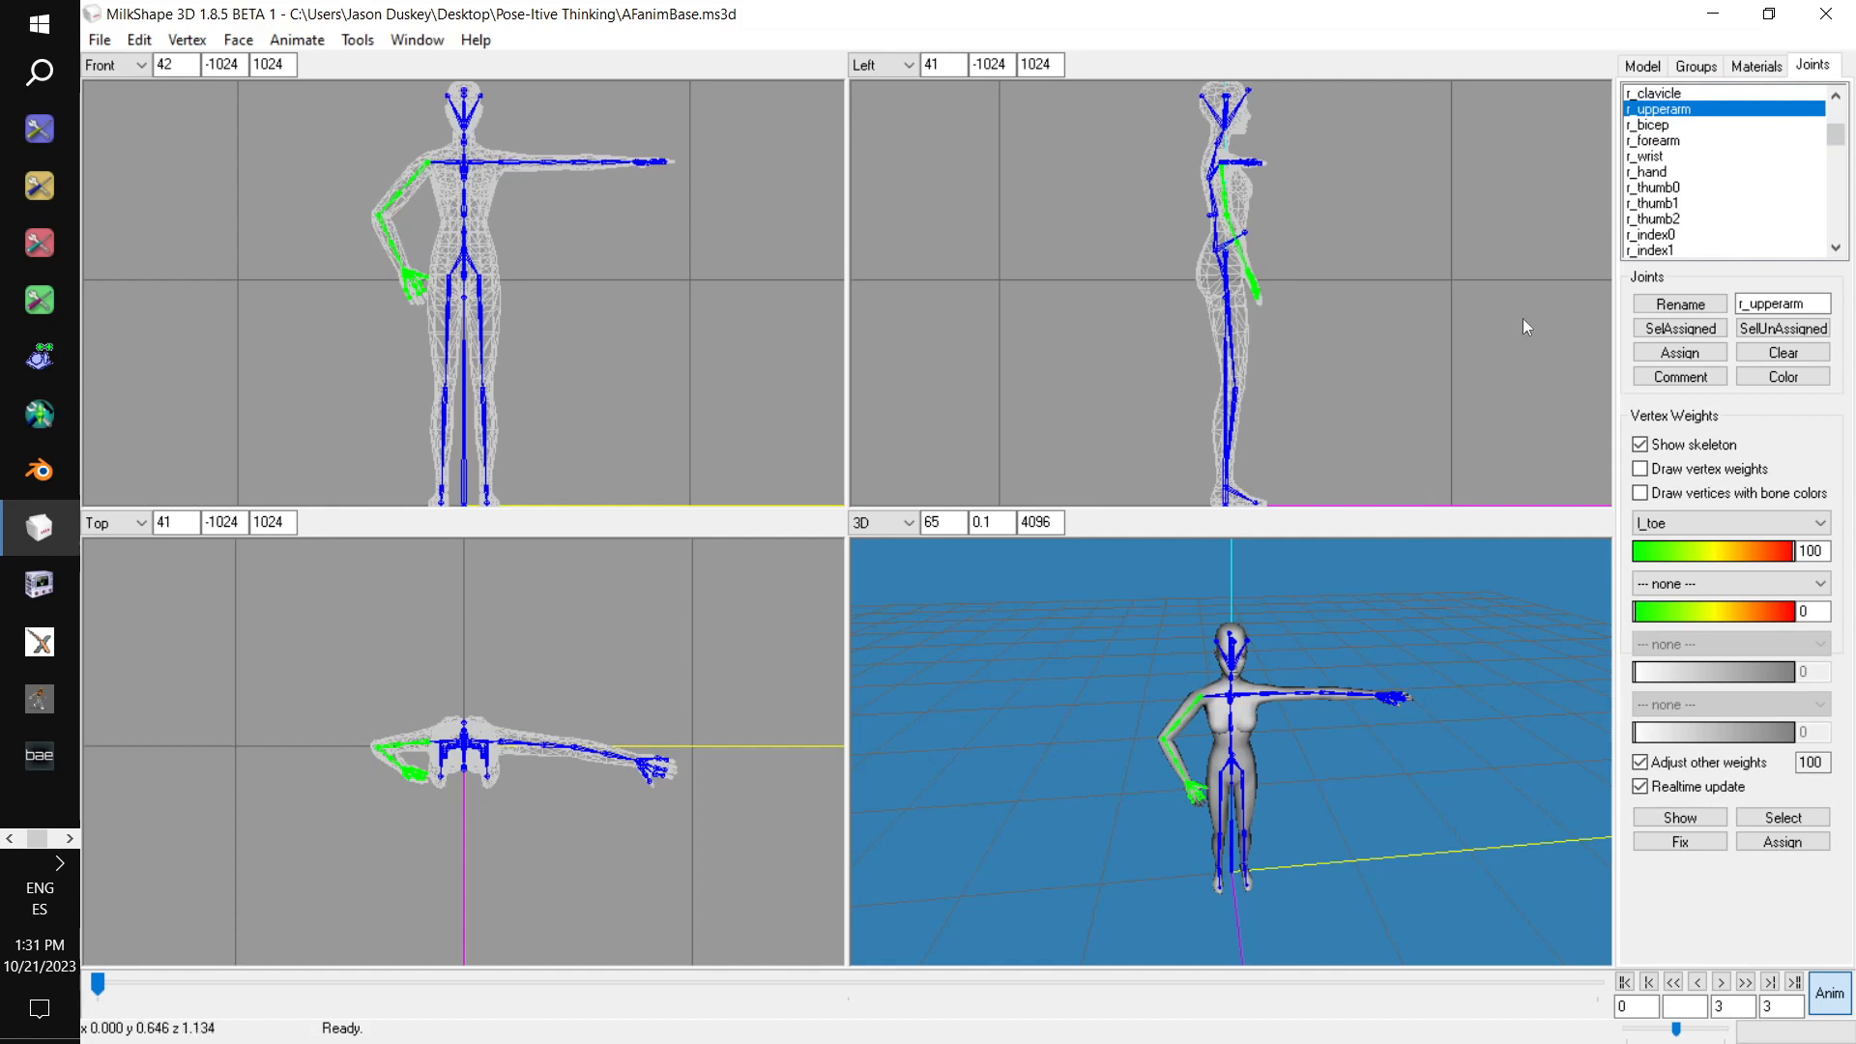
Rotate the spine0 joint to lean the upper body toward its left side
{"action": "scroll", "coordinate": [1737, 177], "scroll_direction": "up", "scroll_amount": 3}
{"action": "left_click", "coordinate": [1687, 141]}
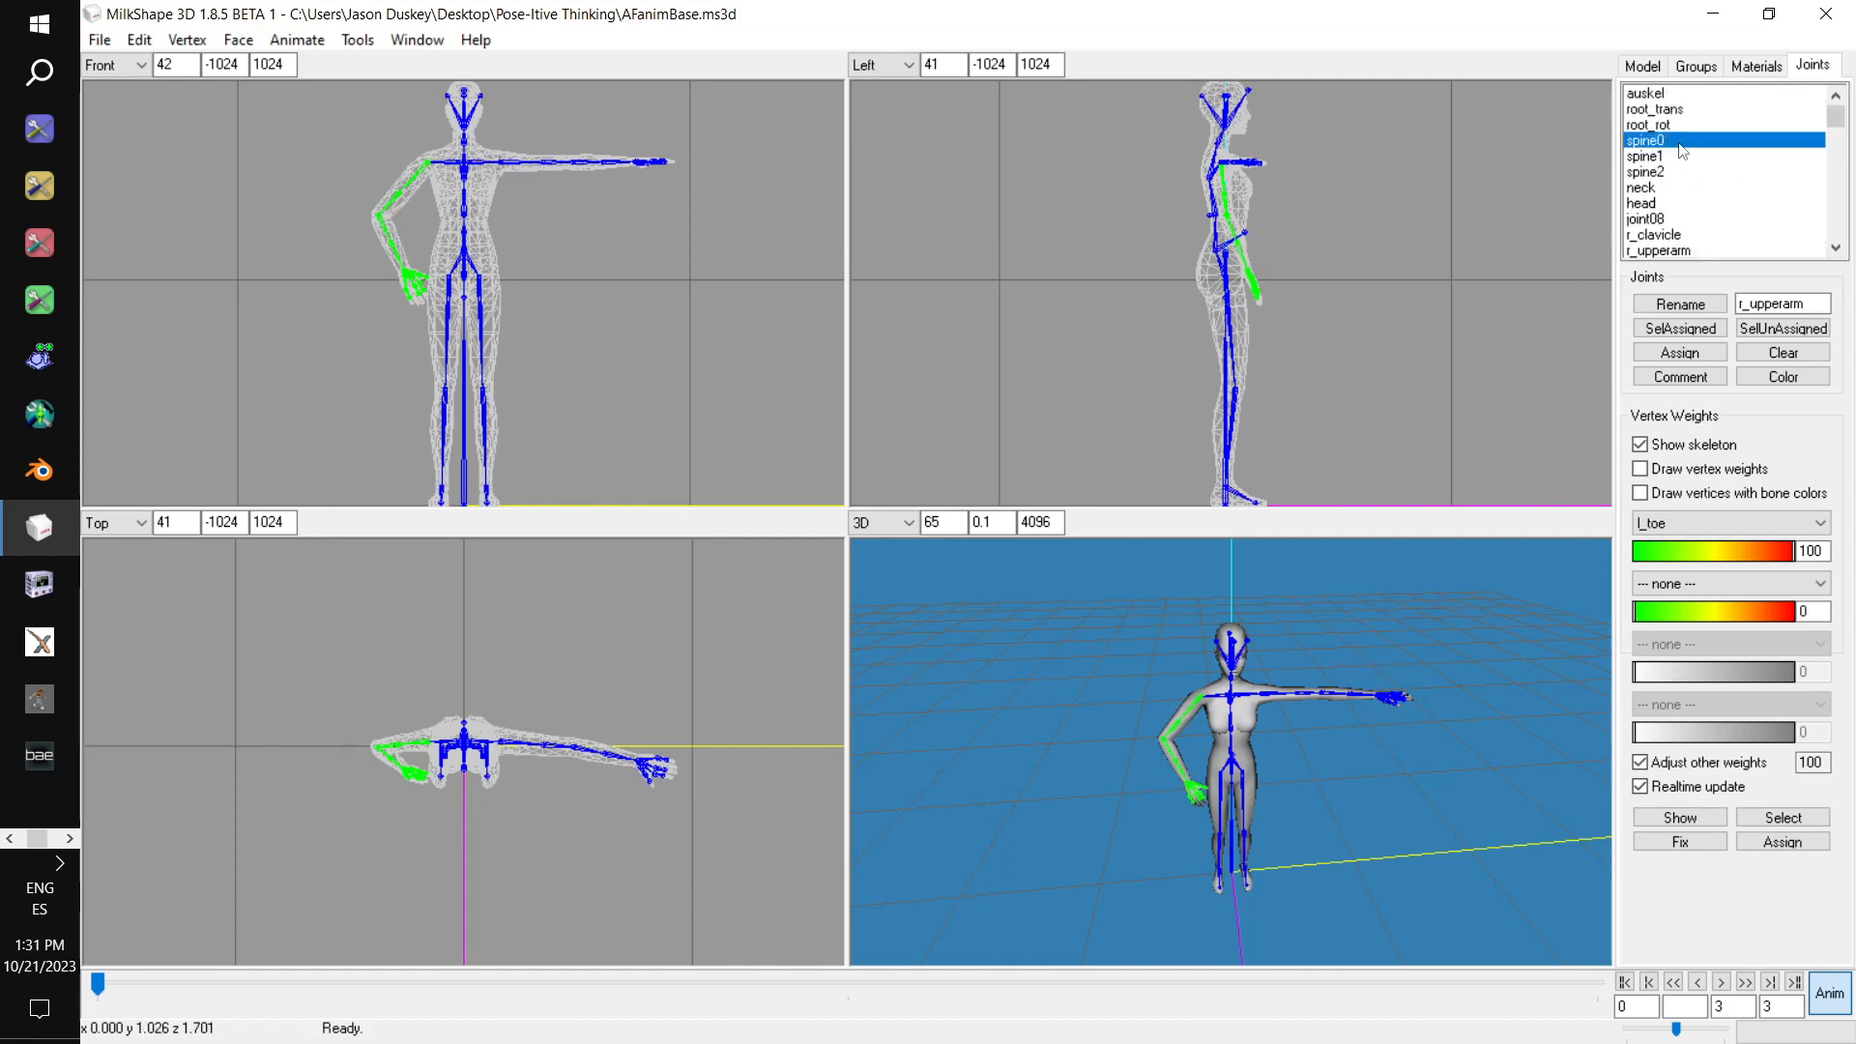
{"action": "left_click_drag", "start_coordinate": [639, 332], "coordinate": [649, 350]}
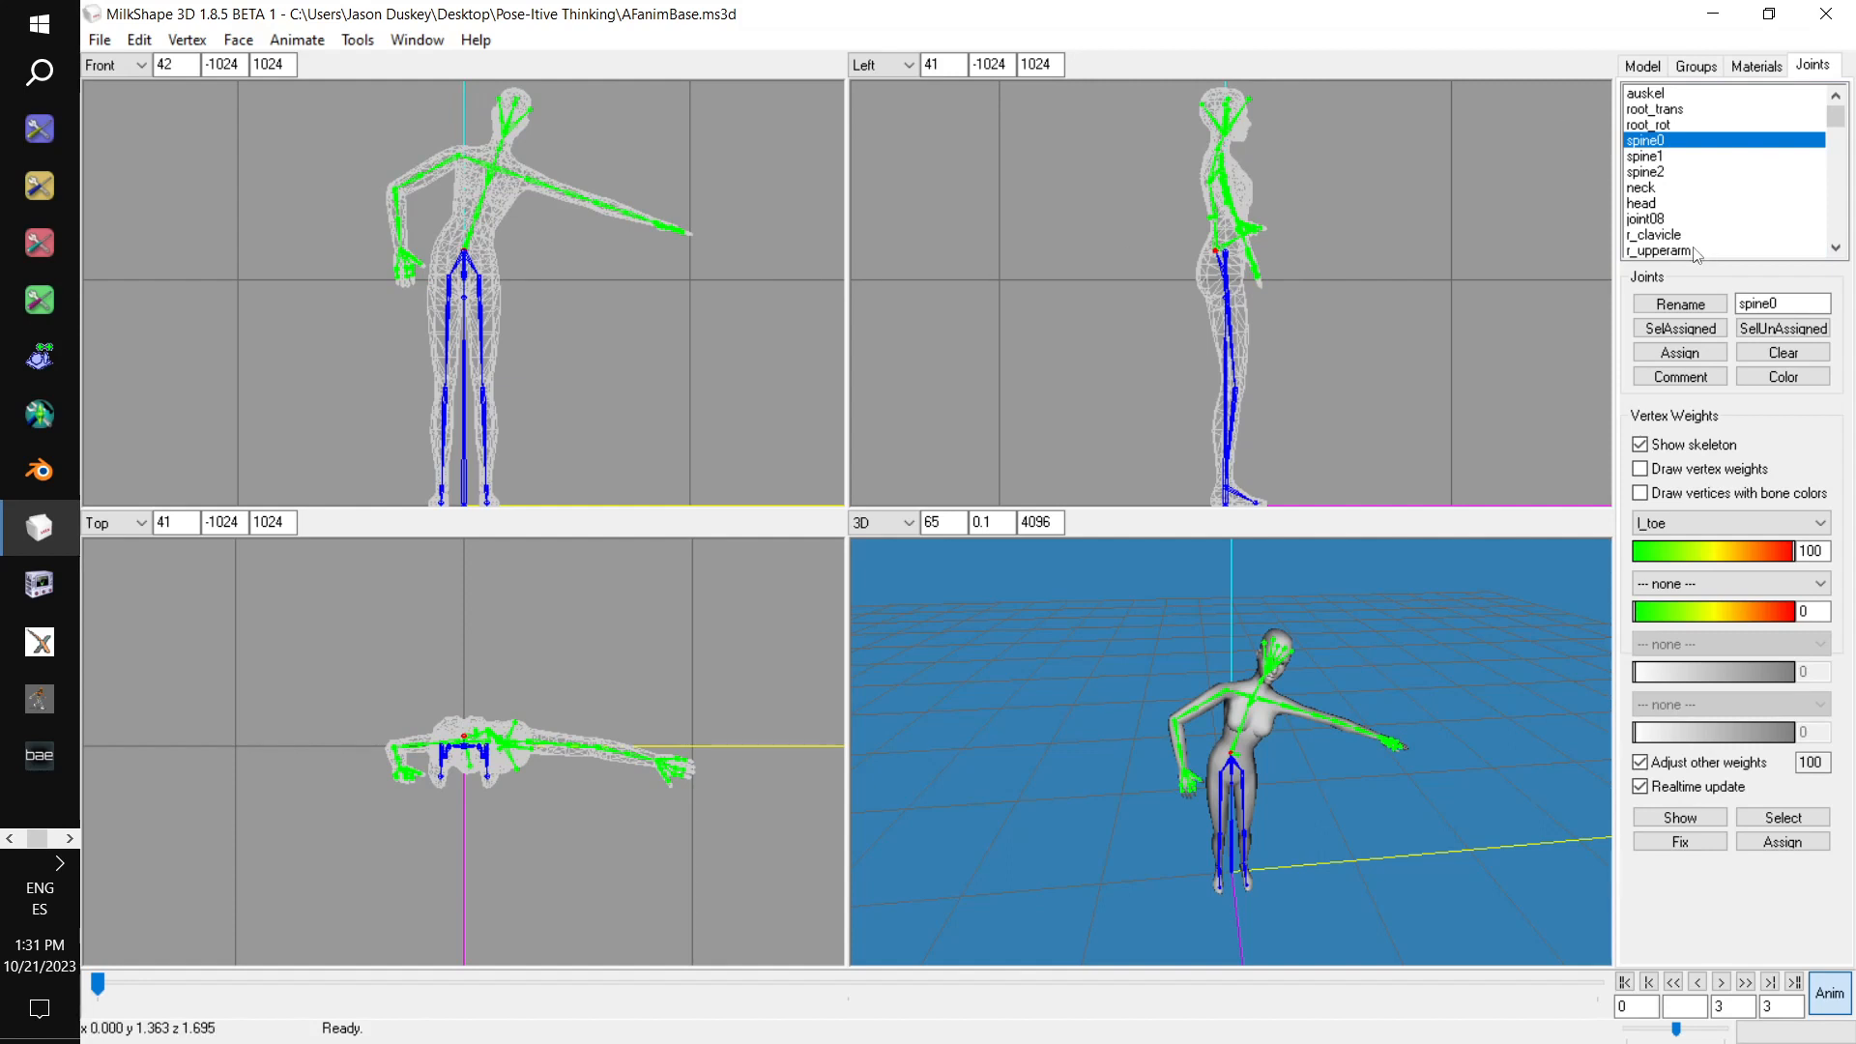
Rotate the r_forearm joint to bring the right hand up to the front of the hip
{"action": "left_click", "coordinate": [1664, 250]}
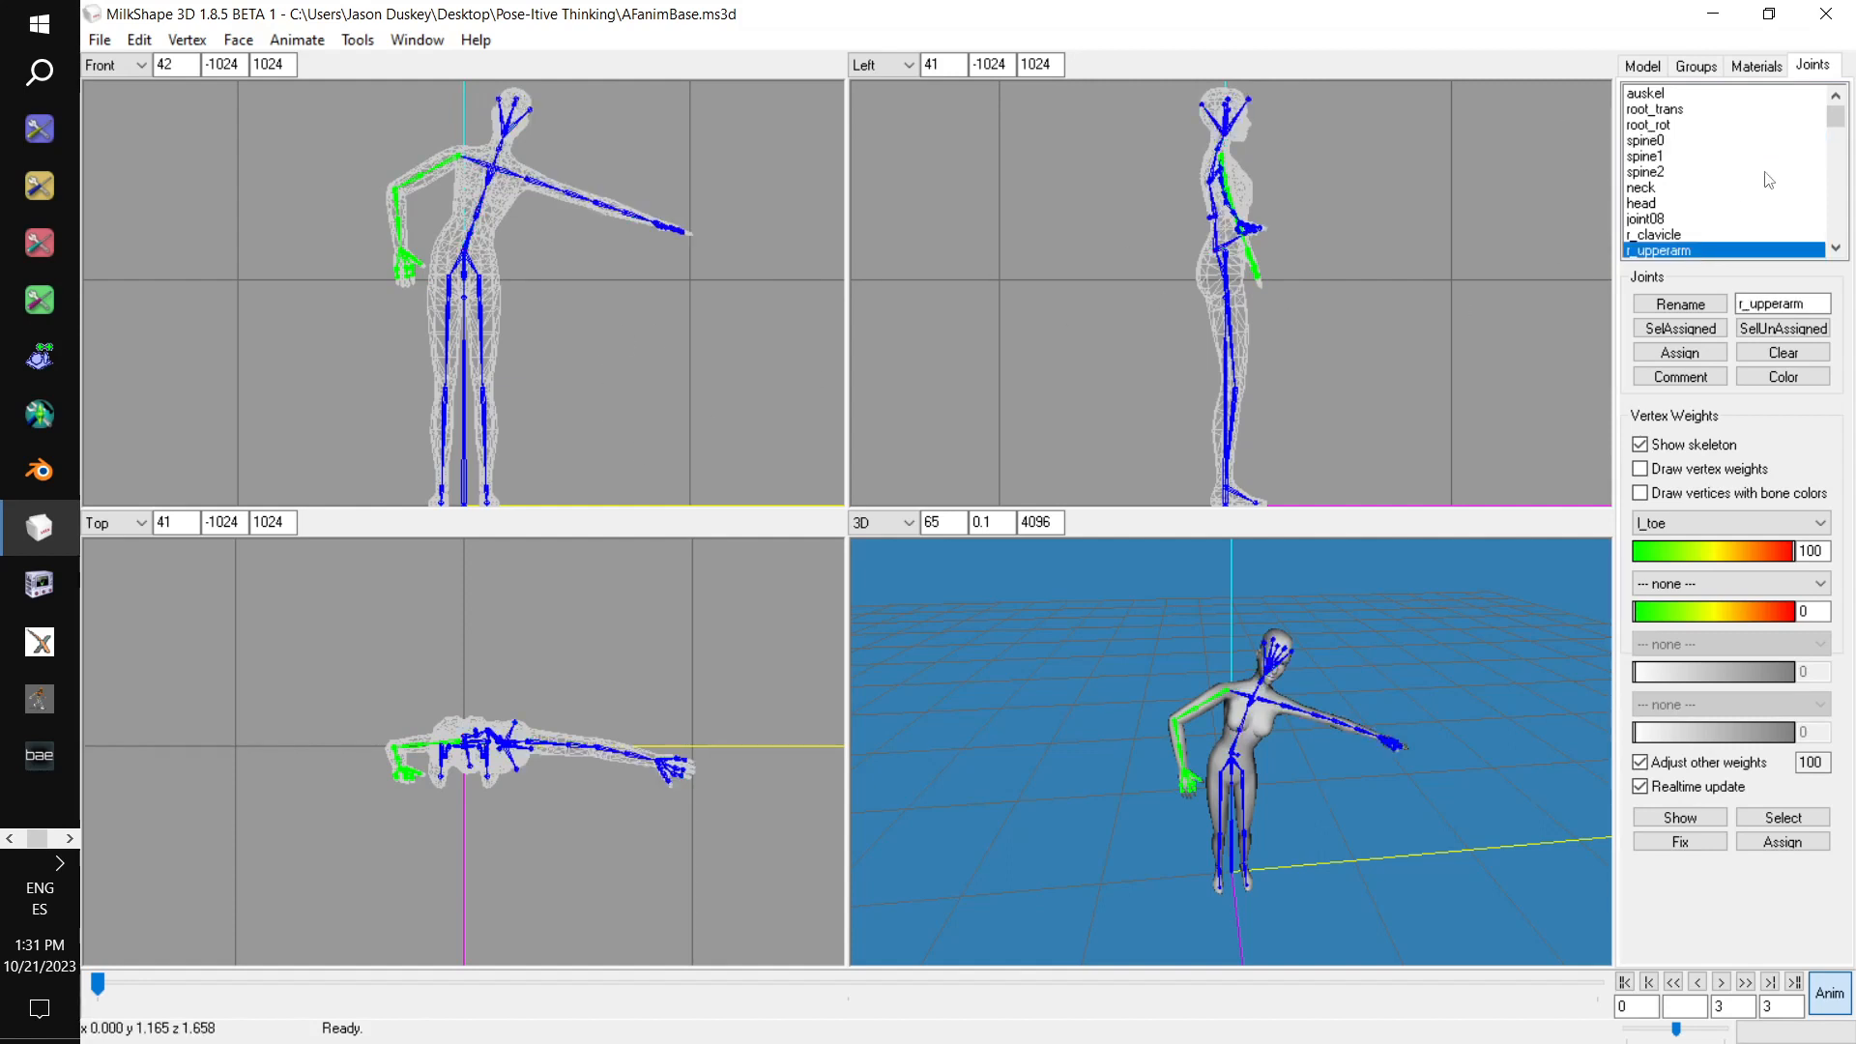
{"action": "scroll", "coordinate": [1741, 177], "scroll_direction": "down", "scroll_amount": 3}
{"action": "left_click", "coordinate": [1689, 141]}
{"action": "left_click_drag", "start_coordinate": [538, 256], "coordinate": [546, 292]}
{"action": "left_click_drag", "start_coordinate": [635, 695], "coordinate": [671, 797]}
Rotate the r_hand joint so the right hand lies flat along the front of the hip
{"action": "left_click_drag", "start_coordinate": [1381, 866], "coordinate": [1547, 722]}
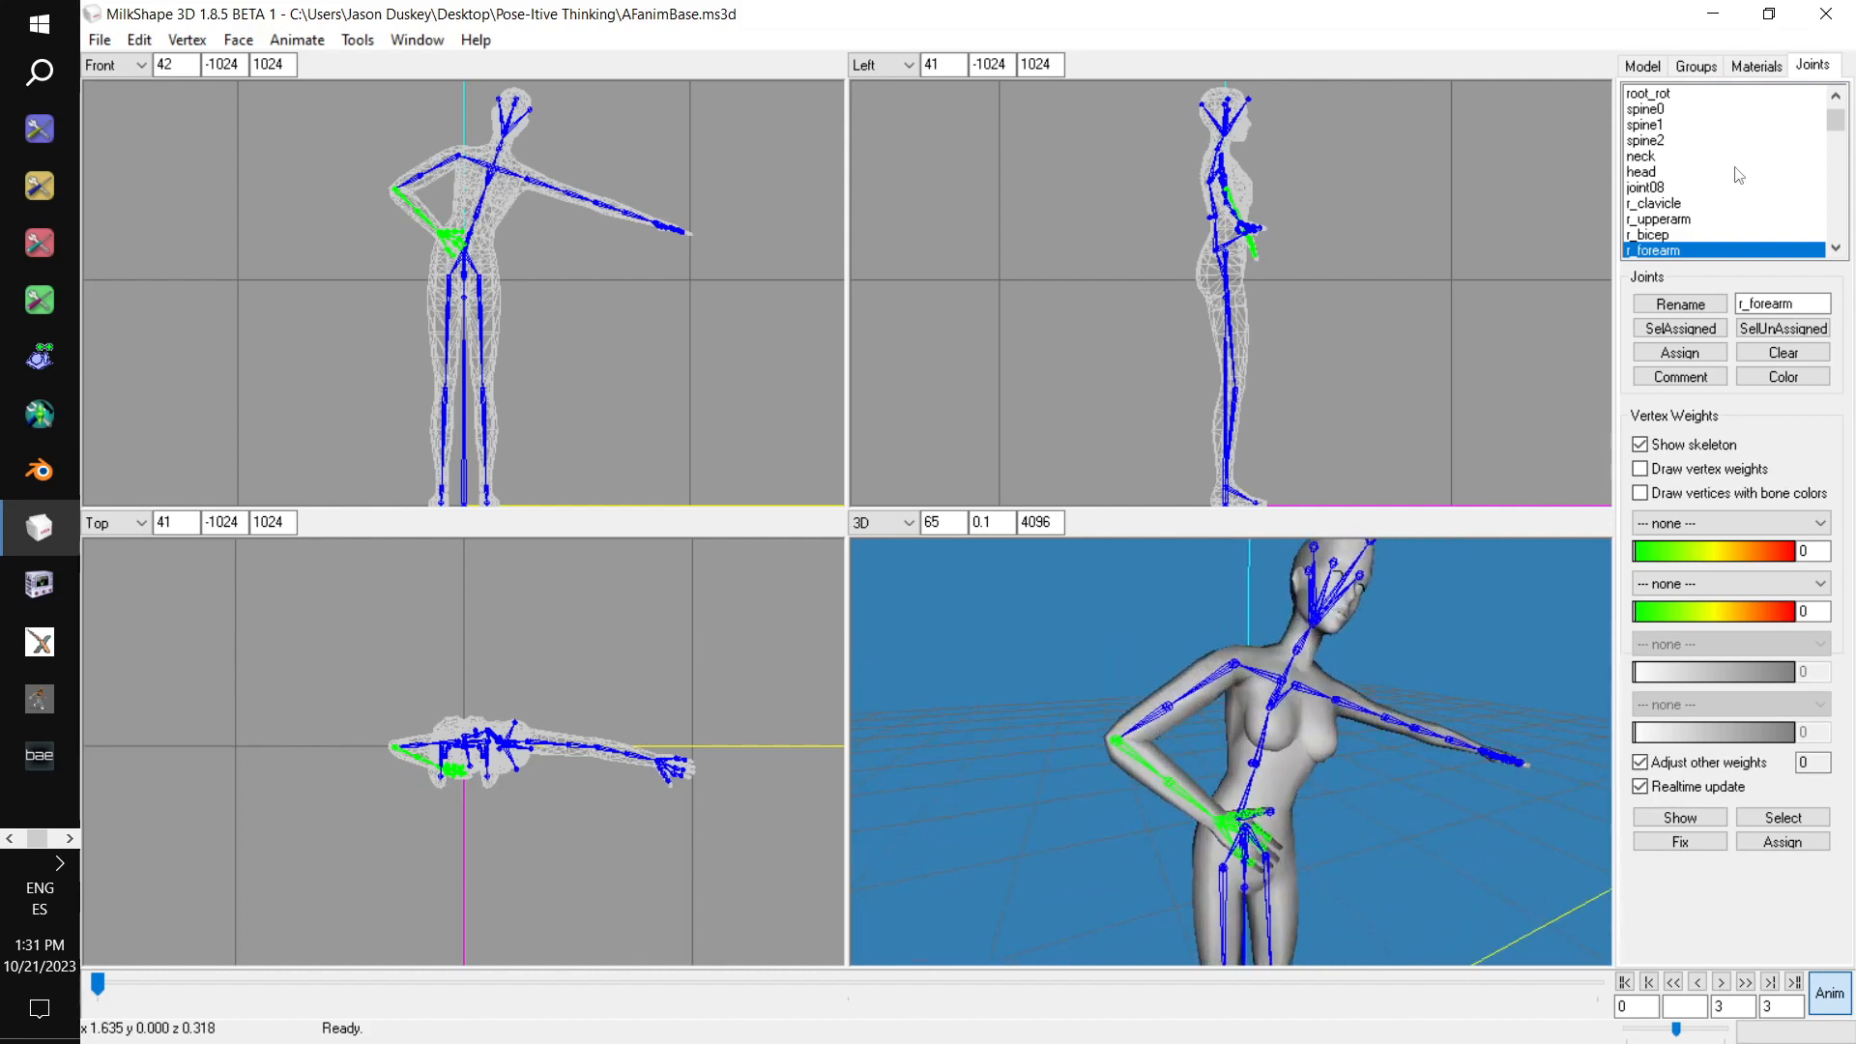
{"action": "scroll", "coordinate": [1741, 177], "scroll_direction": "down", "scroll_amount": 1}
{"action": "left_click", "coordinate": [1676, 235]}
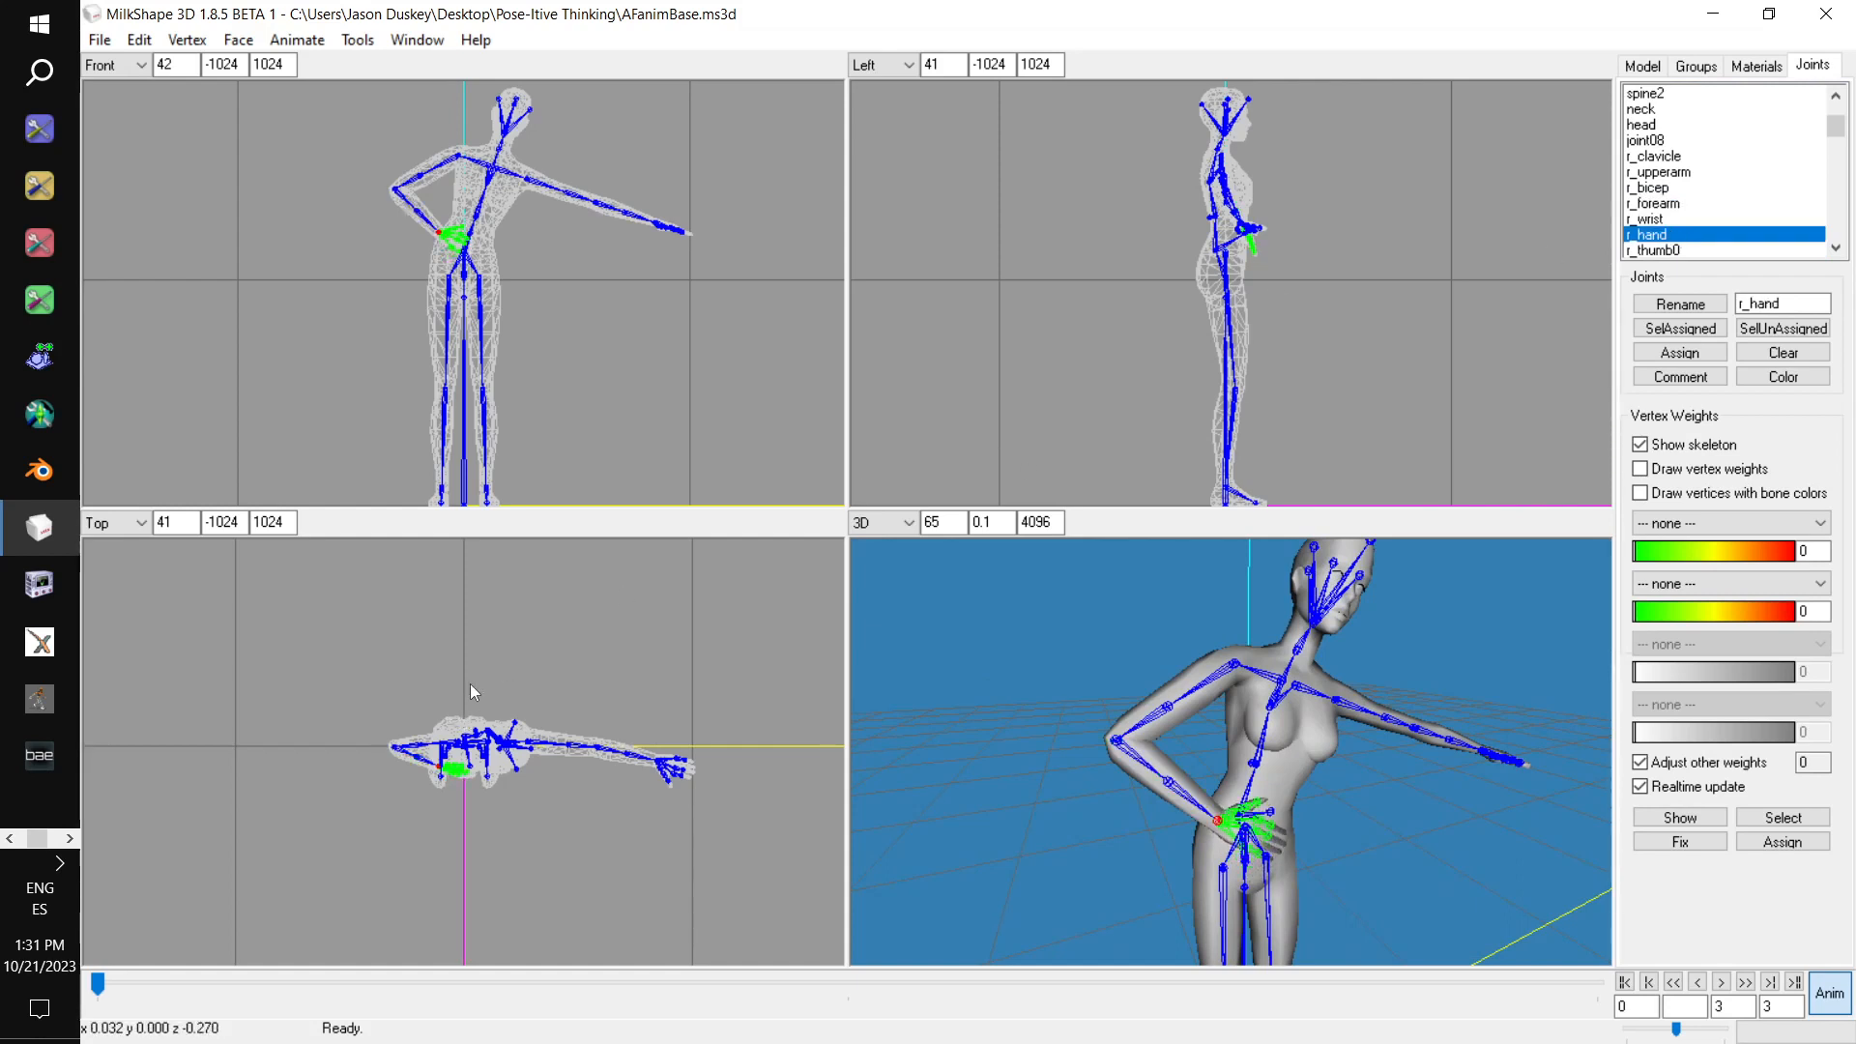
{"action": "left_click_drag", "start_coordinate": [1133, 257], "coordinate": [1131, 272]}
{"action": "left_click_drag", "start_coordinate": [1346, 681], "coordinate": [1073, 545]}
{"action": "left_click_drag", "start_coordinate": [573, 355], "coordinate": [600, 354]}
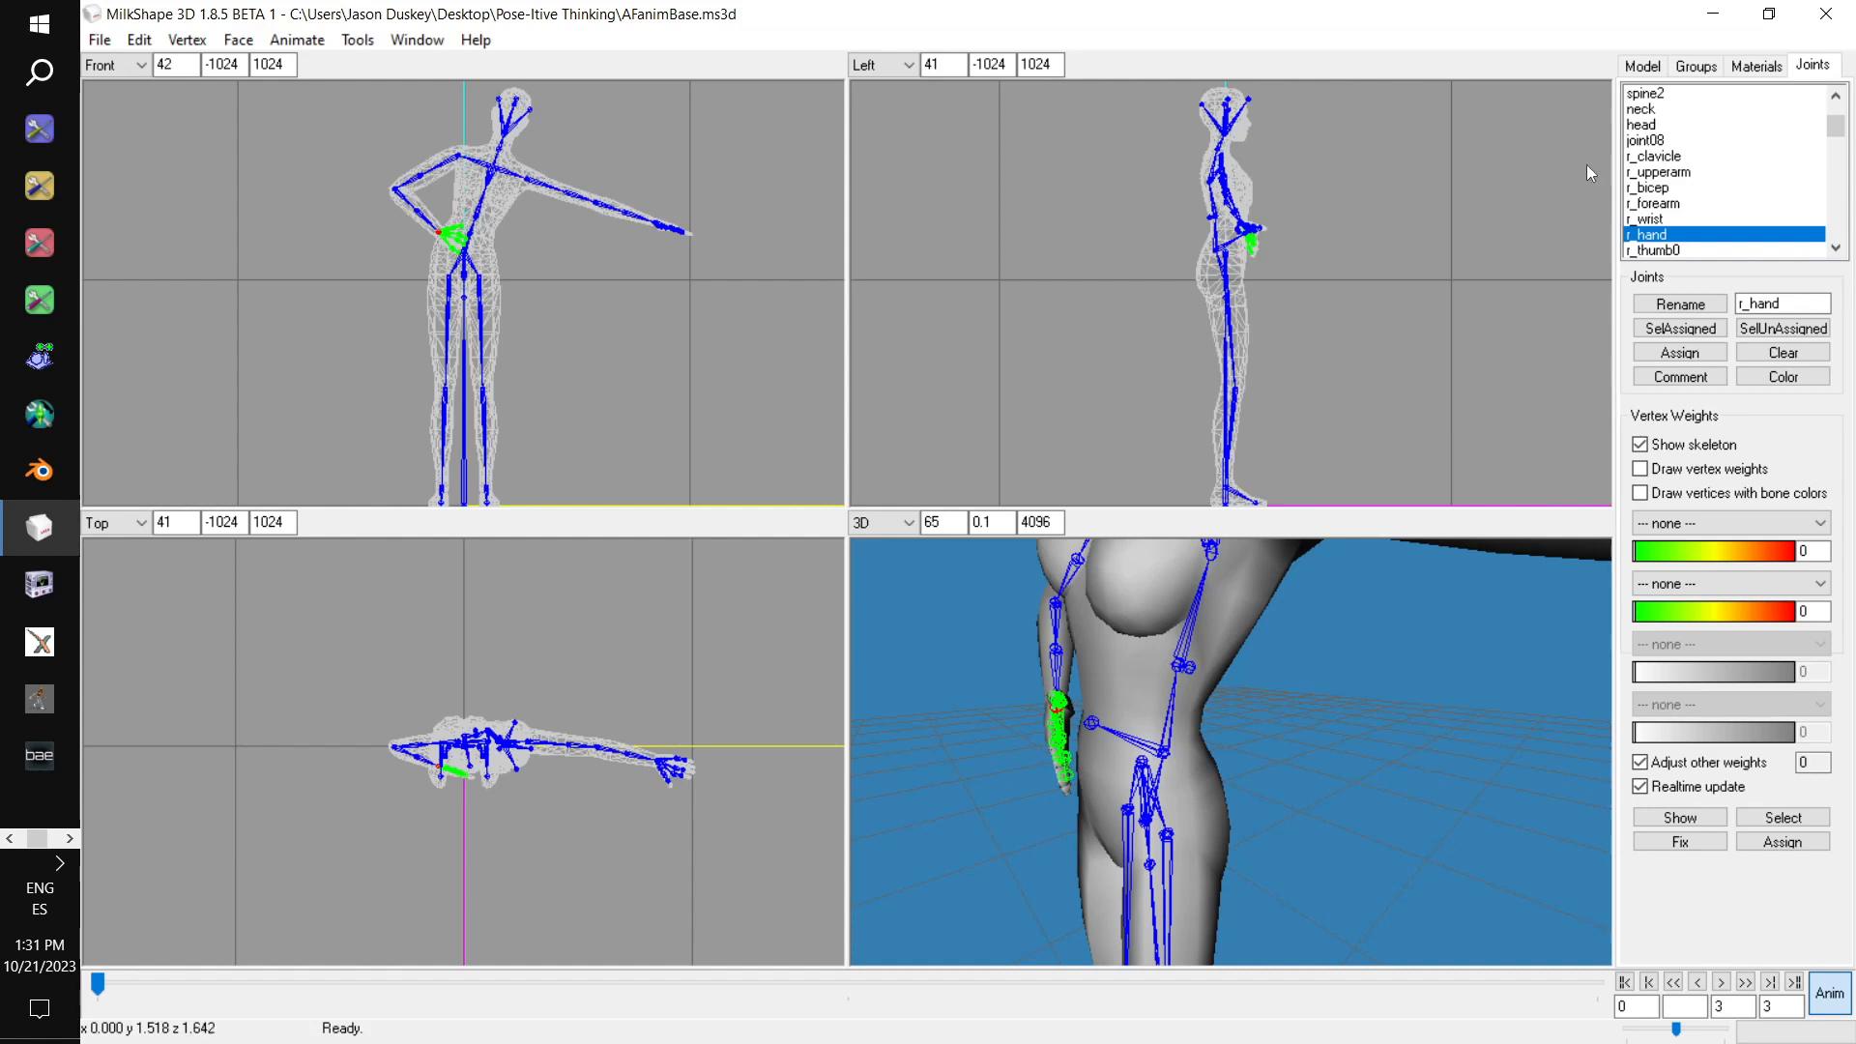
{"action": "left_click_drag", "start_coordinate": [1252, 194], "coordinate": [1255, 235]}
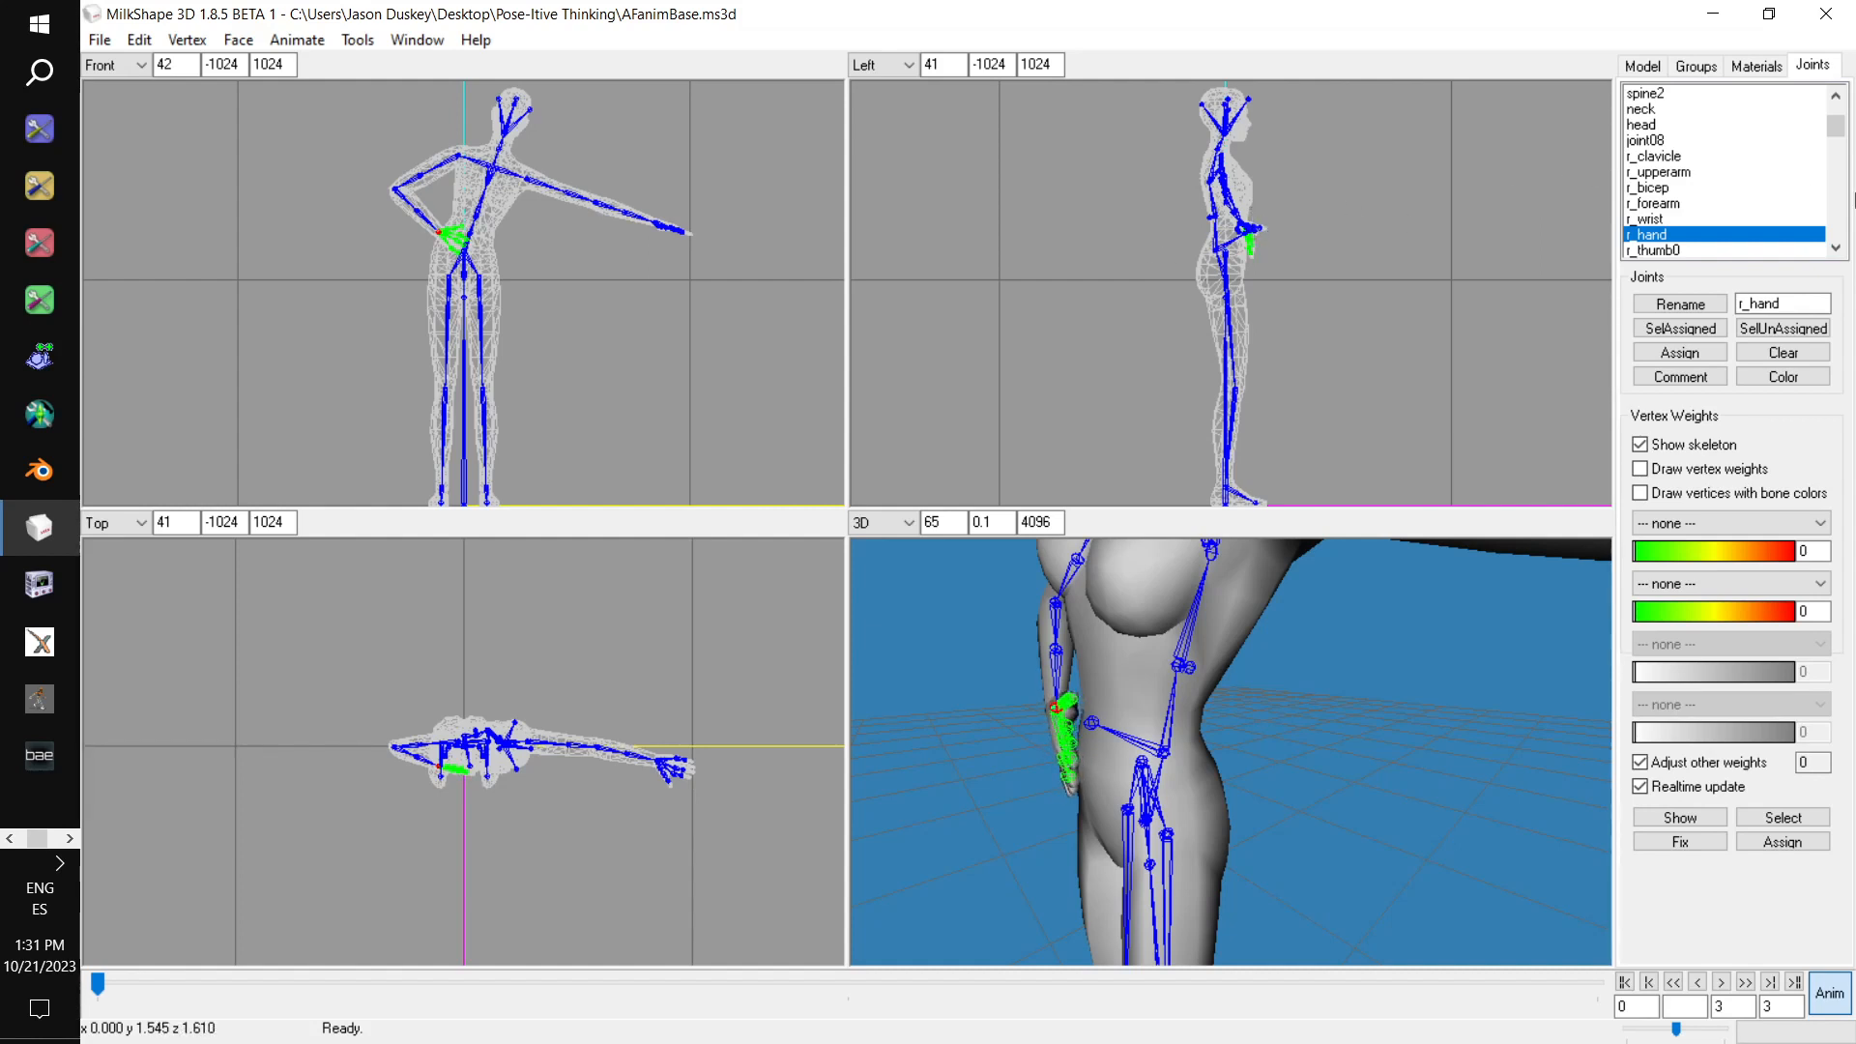
Adjust the right thumb's pose with small rotations of the r_thumb0, r_thumb1 and r_thumb2 joints
{"action": "scroll", "coordinate": [1767, 208], "scroll_direction": "down", "scroll_amount": 2}
{"action": "left_click", "coordinate": [1687, 157]}
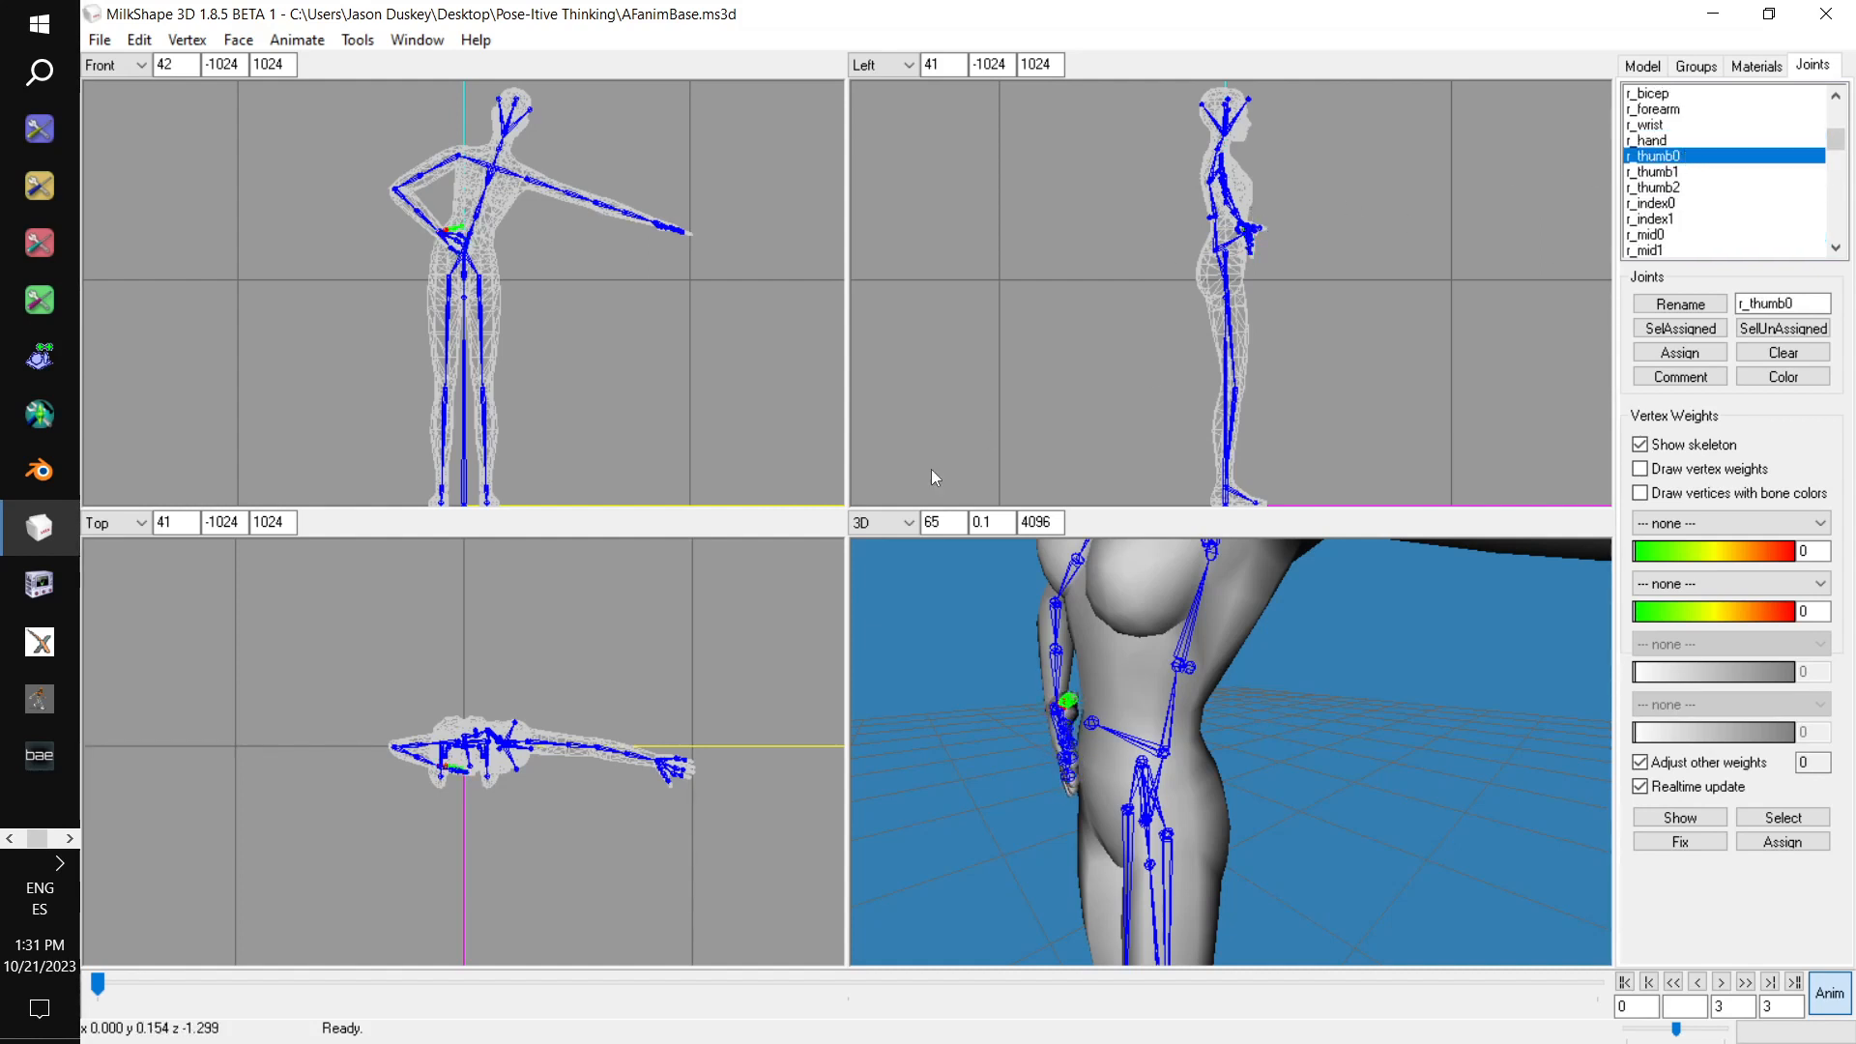
{"action": "left_click_drag", "start_coordinate": [622, 727], "coordinate": [625, 727]}
{"action": "left_click_drag", "start_coordinate": [1098, 737], "coordinate": [1261, 615]}
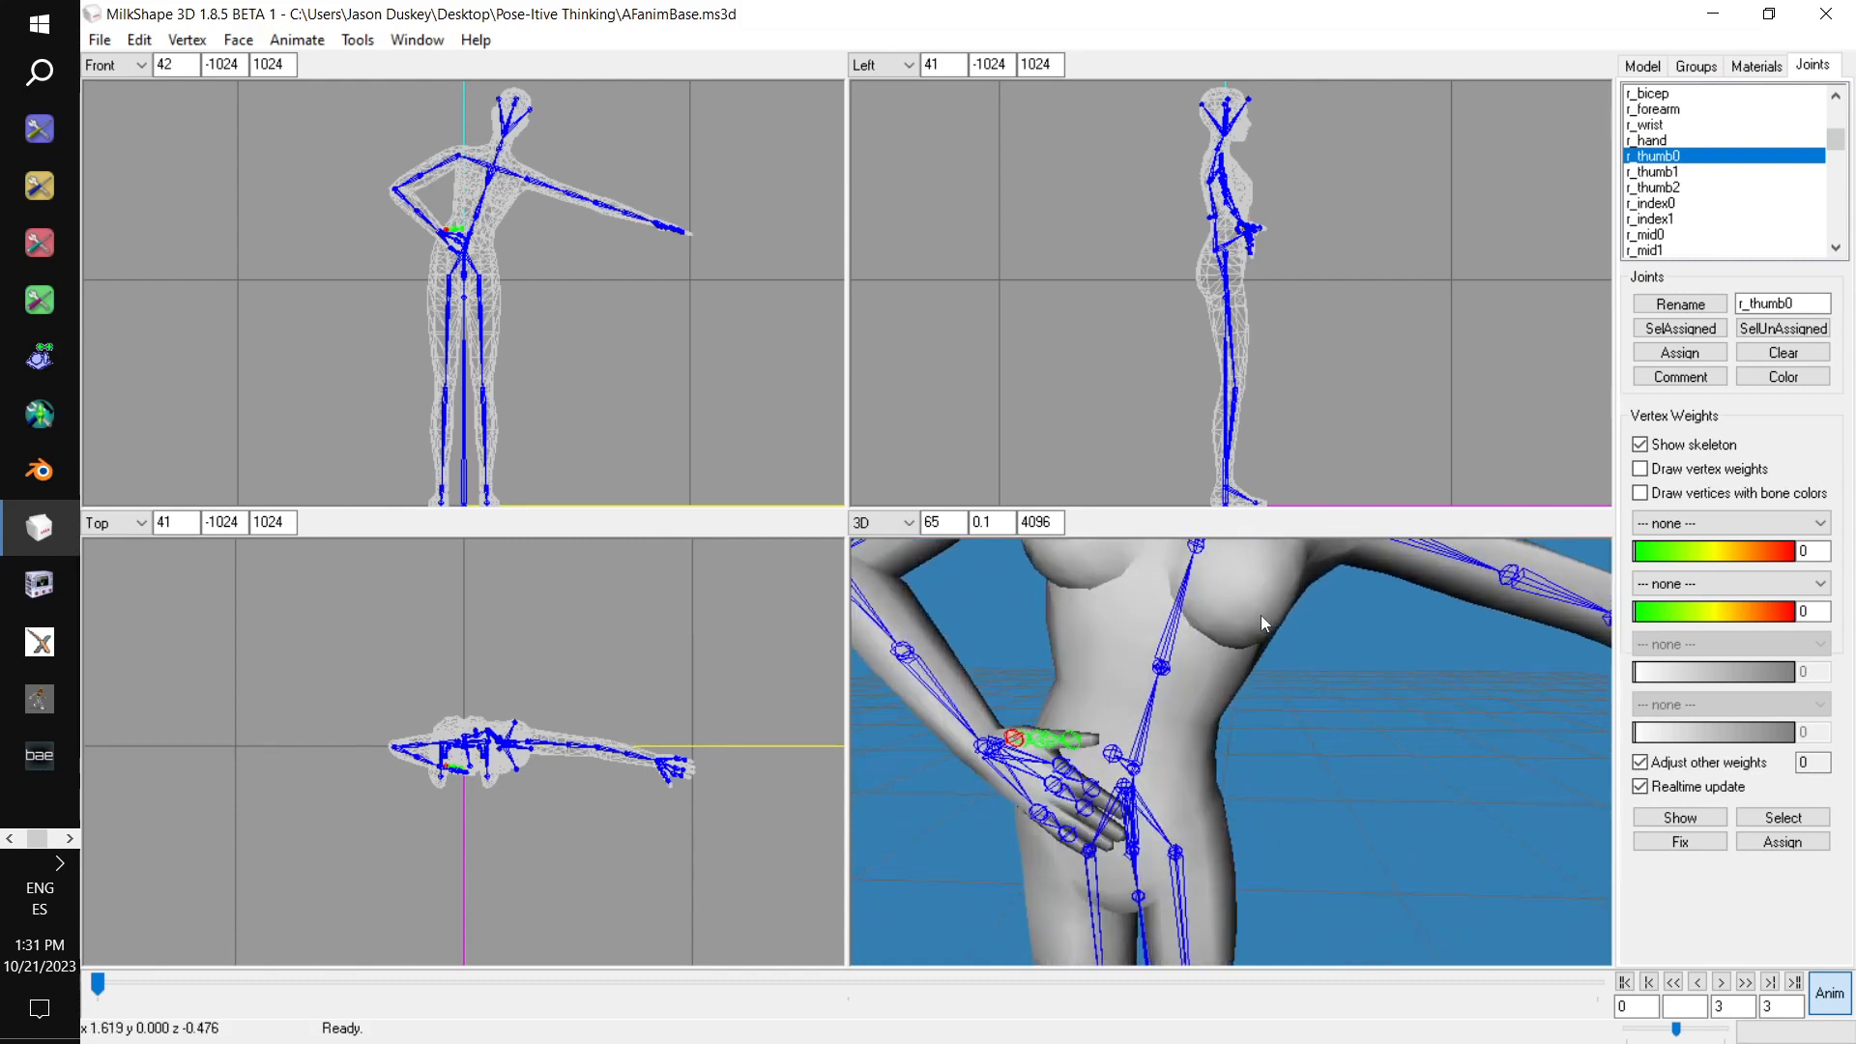
{"action": "left_click", "coordinate": [1682, 173]}
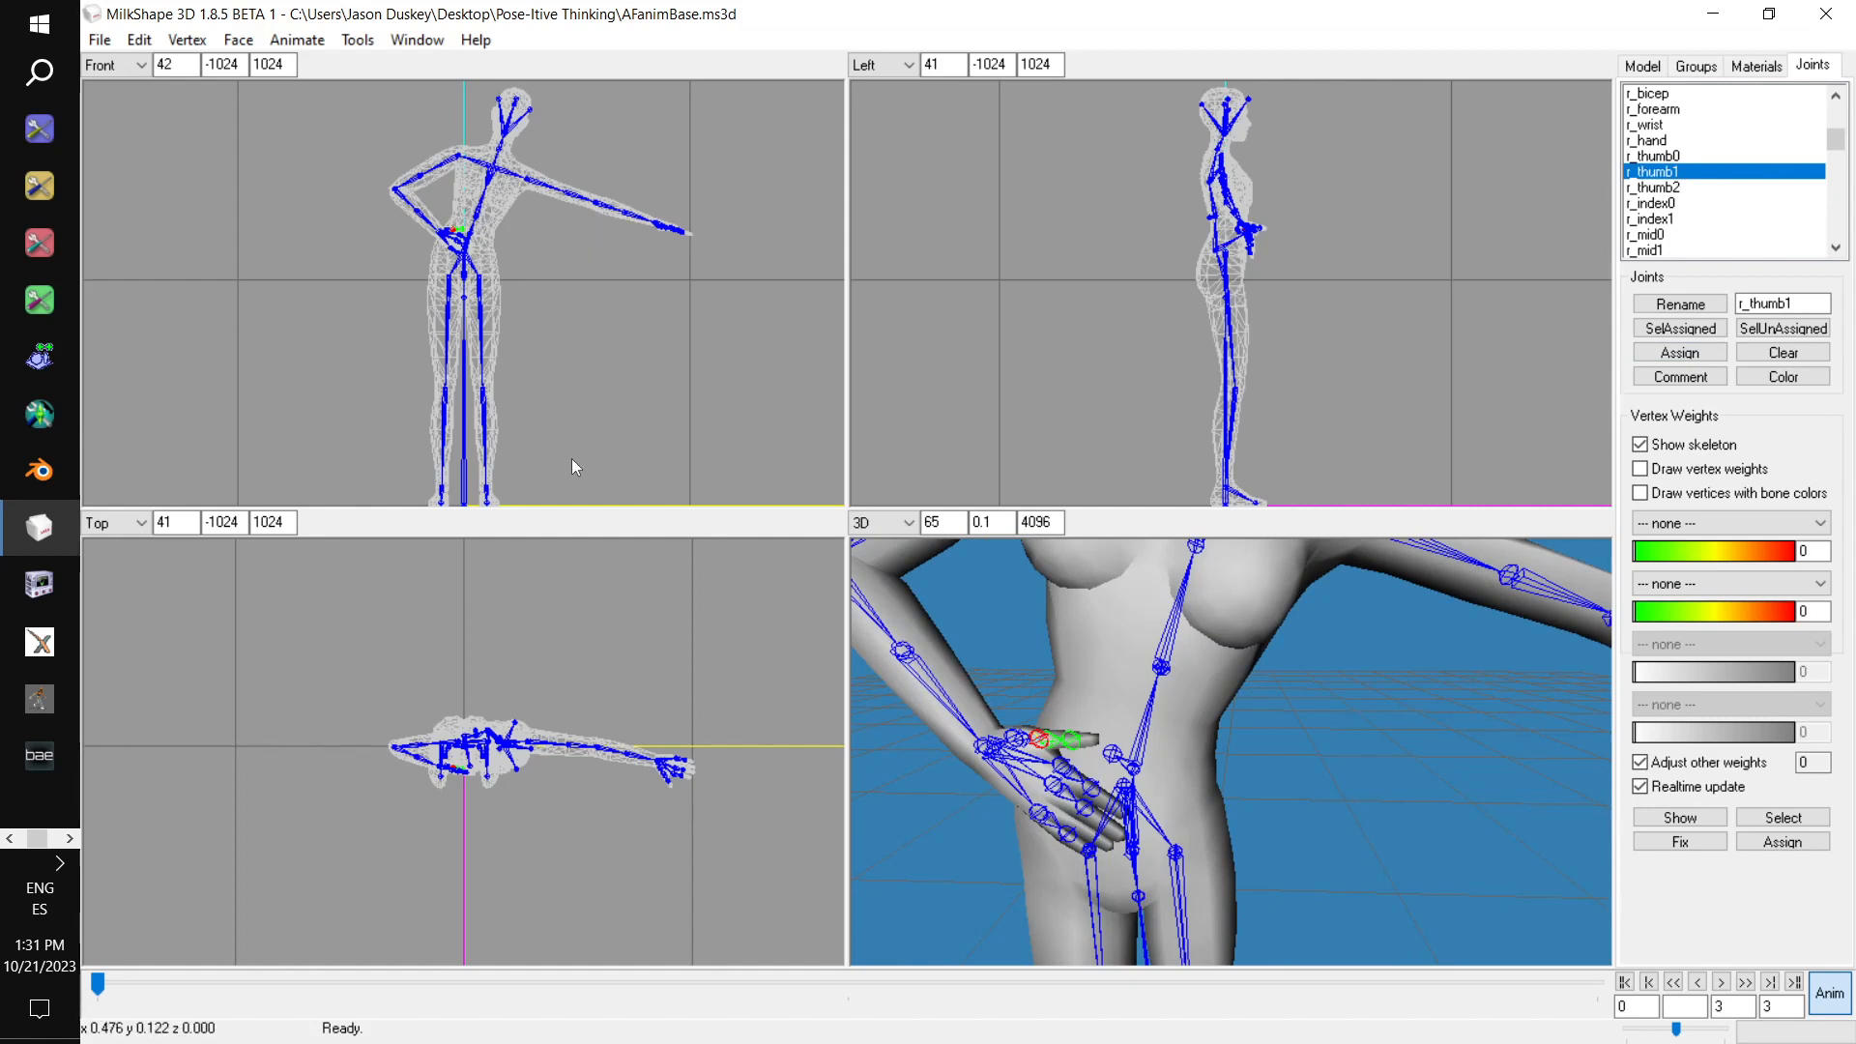
{"action": "left_click_drag", "start_coordinate": [597, 272], "coordinate": [604, 288]}
{"action": "left_click_drag", "start_coordinate": [711, 612], "coordinate": [702, 606]}
{"action": "scroll", "coordinate": [1673, 208], "scroll_direction": "down", "scroll_amount": 1}
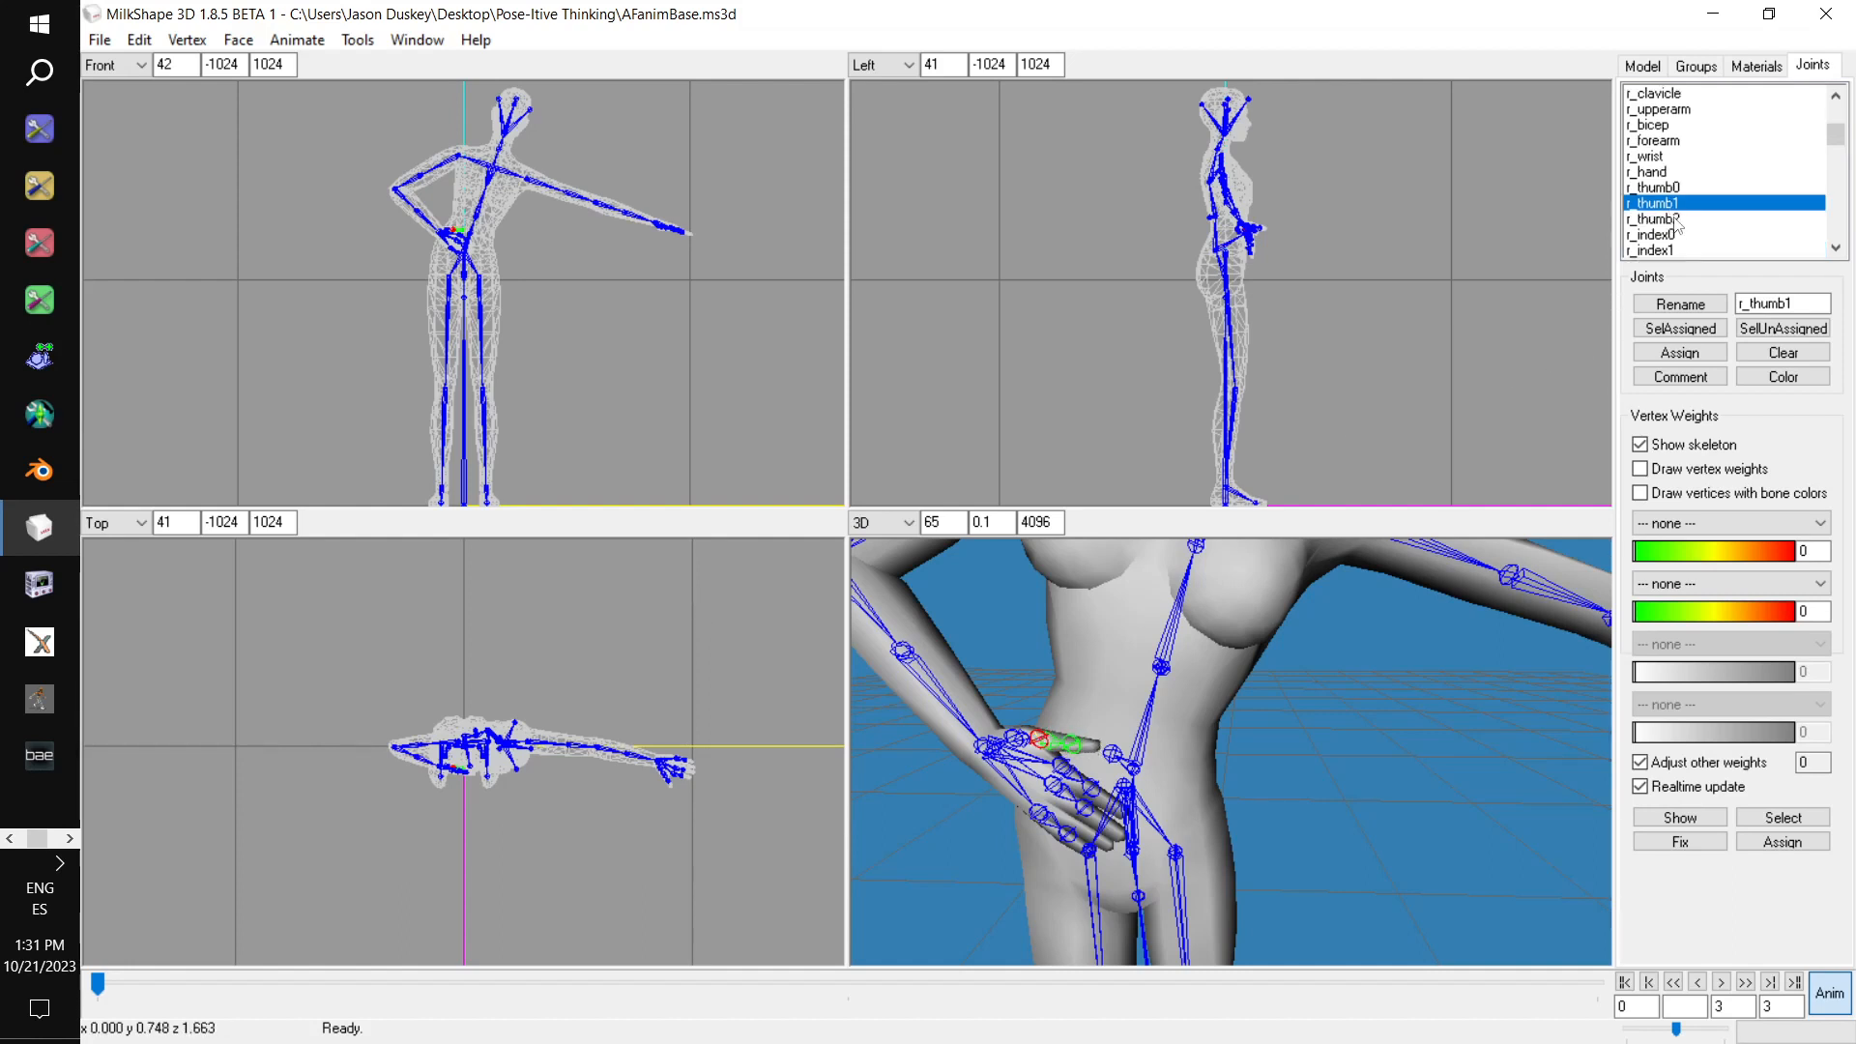
{"action": "left_click", "coordinate": [1677, 222]}
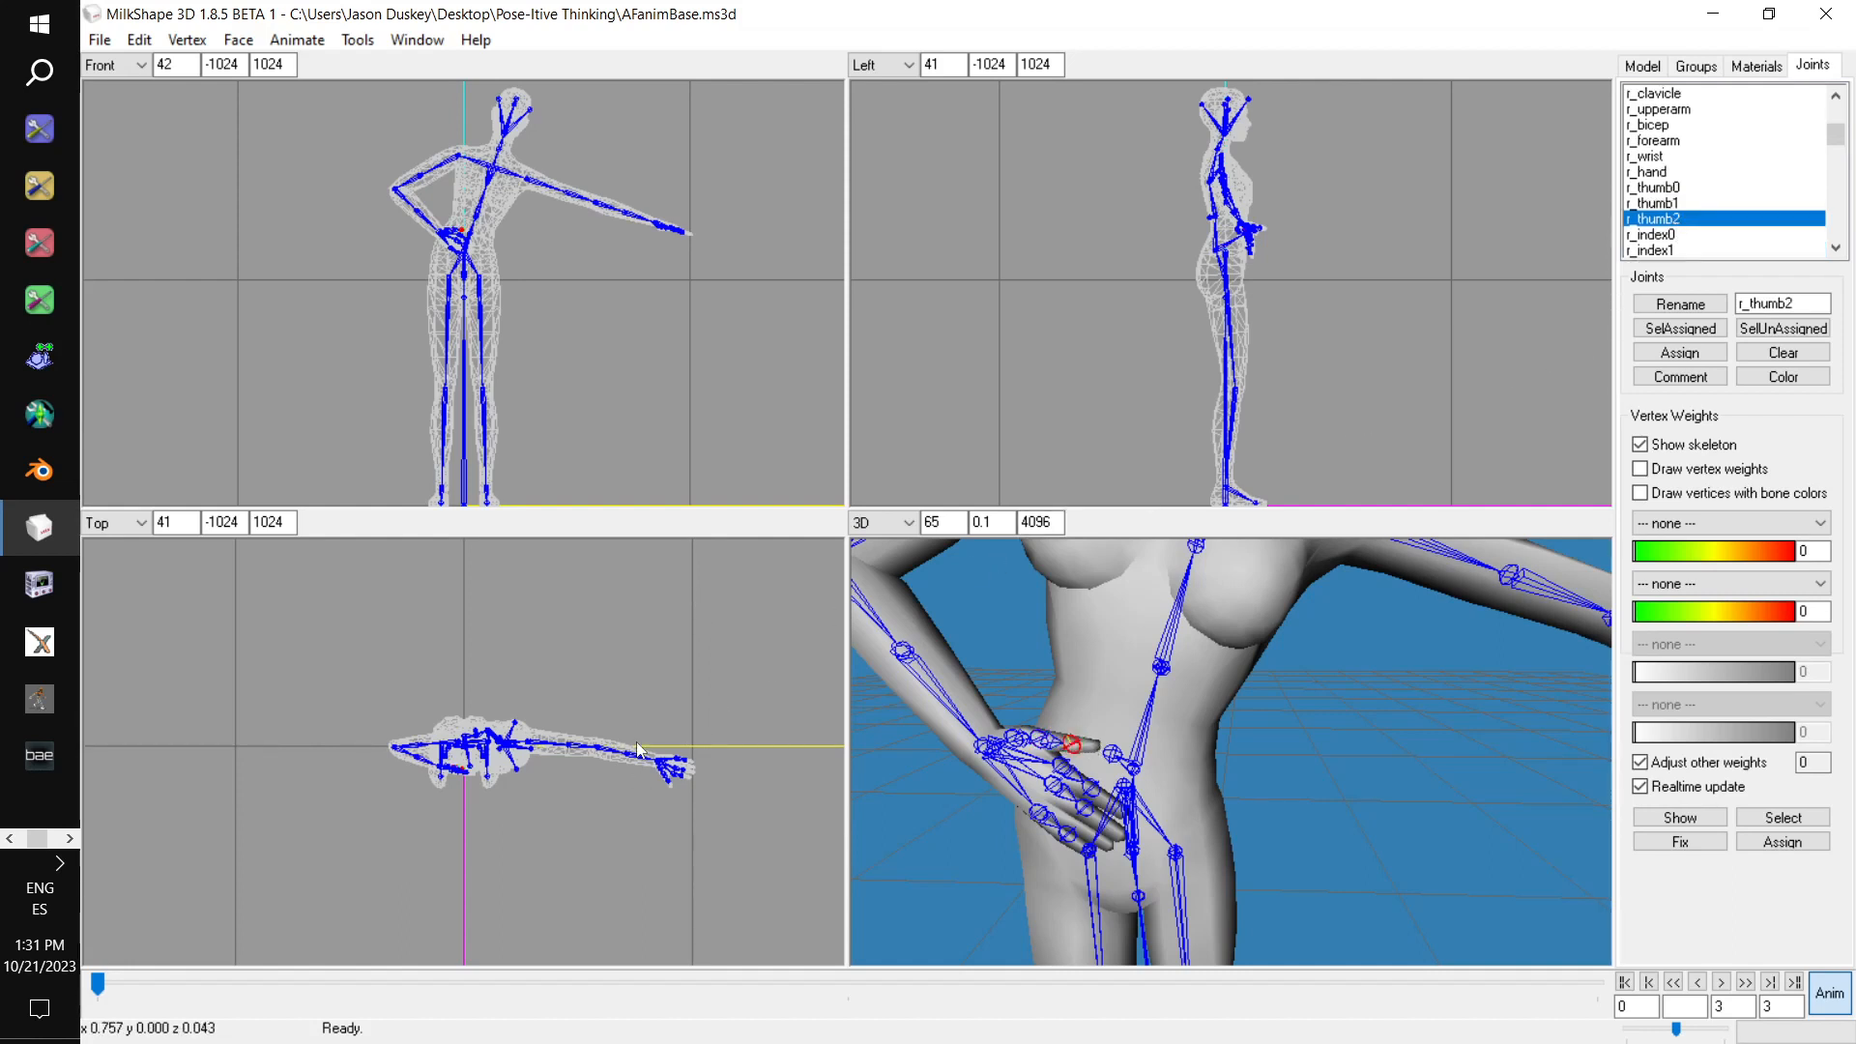
{"action": "left_click_drag", "start_coordinate": [1286, 764], "coordinate": [1083, 749]}
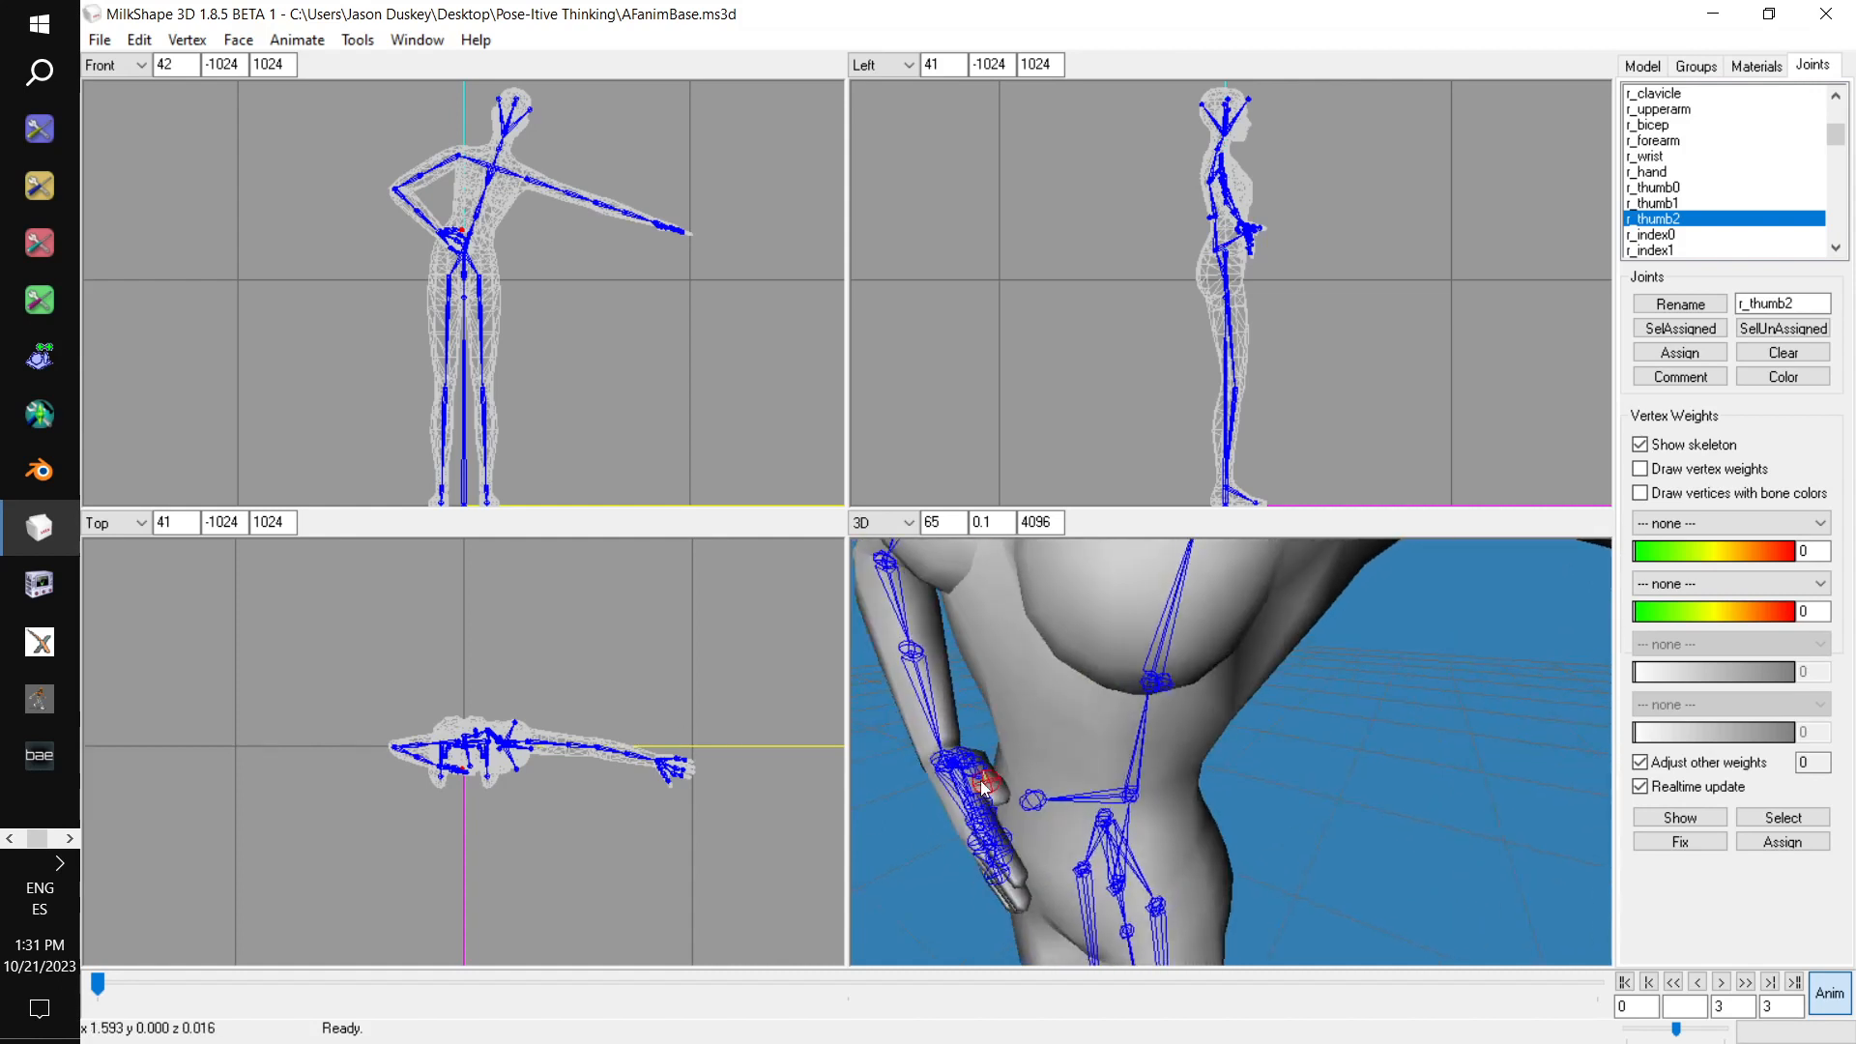
Pose the right index, middle and pinky fingers against the hip through the r_index, r_mid and r_pinky joints
{"action": "left_click", "coordinate": [1687, 235]}
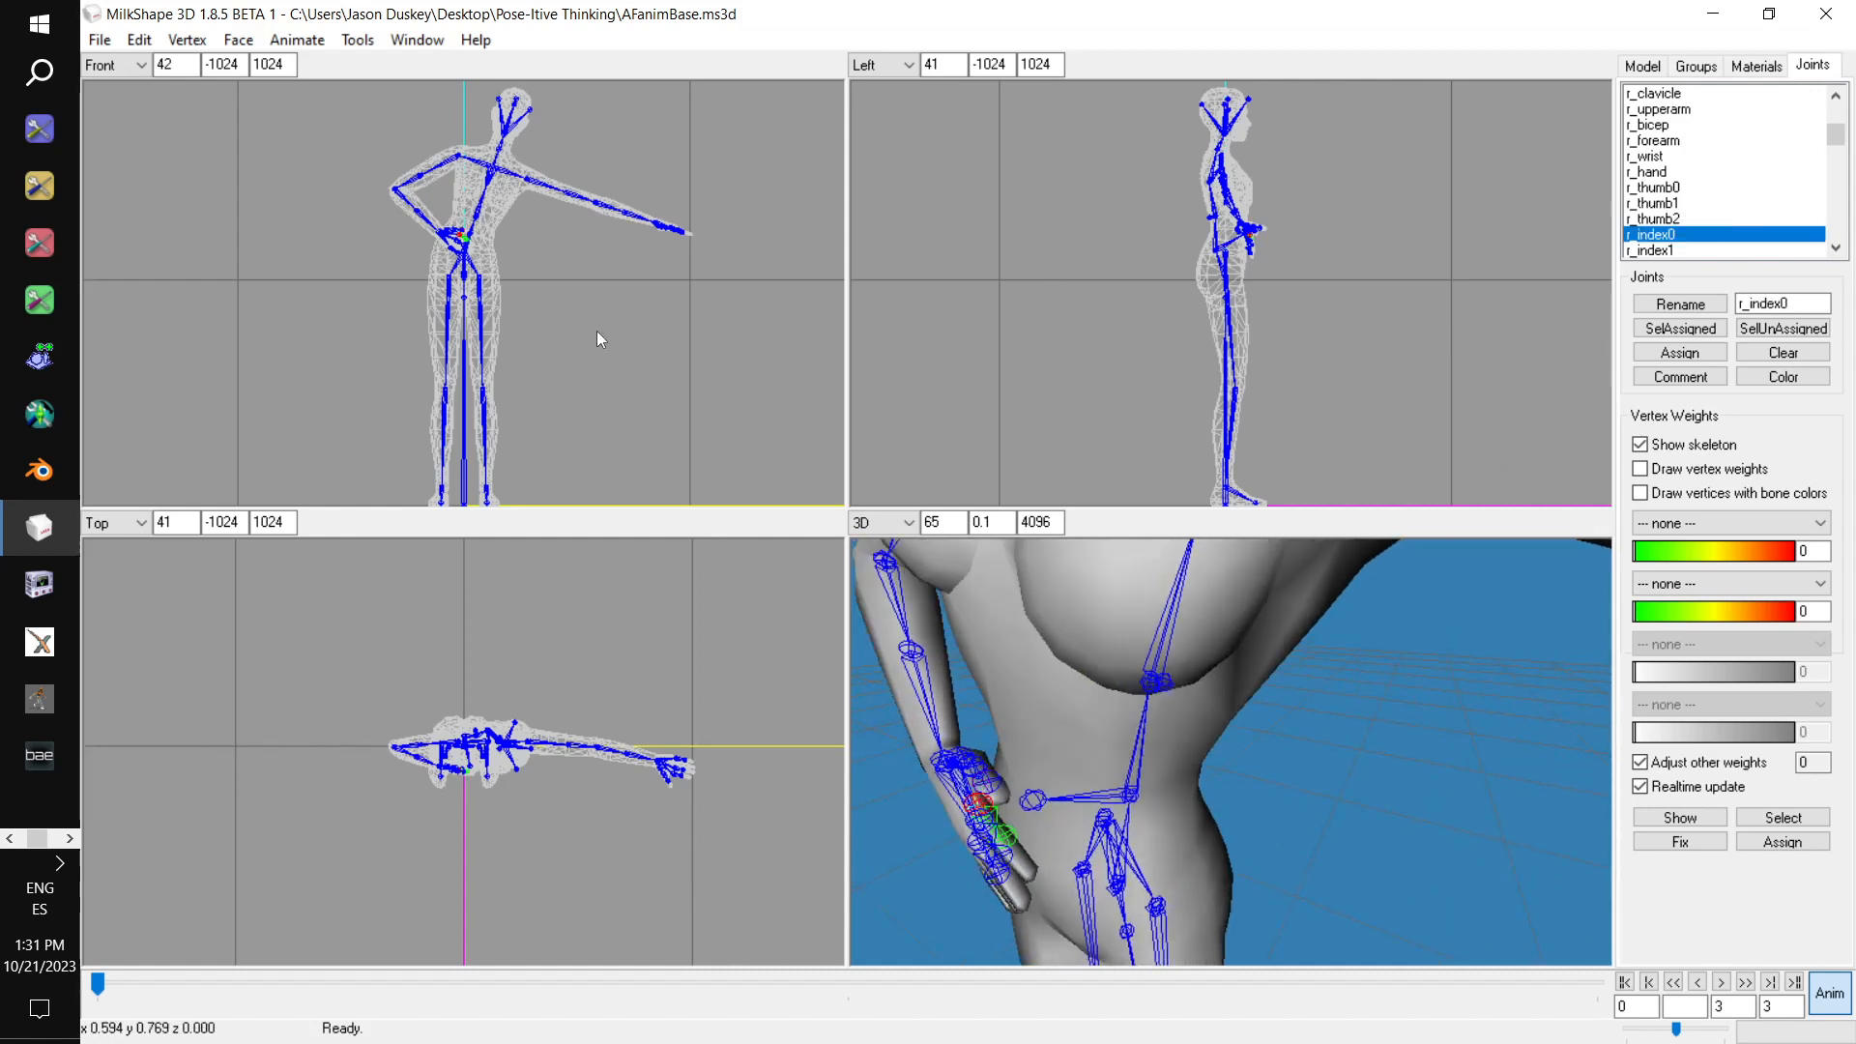
{"action": "left_click", "coordinate": [1692, 249]}
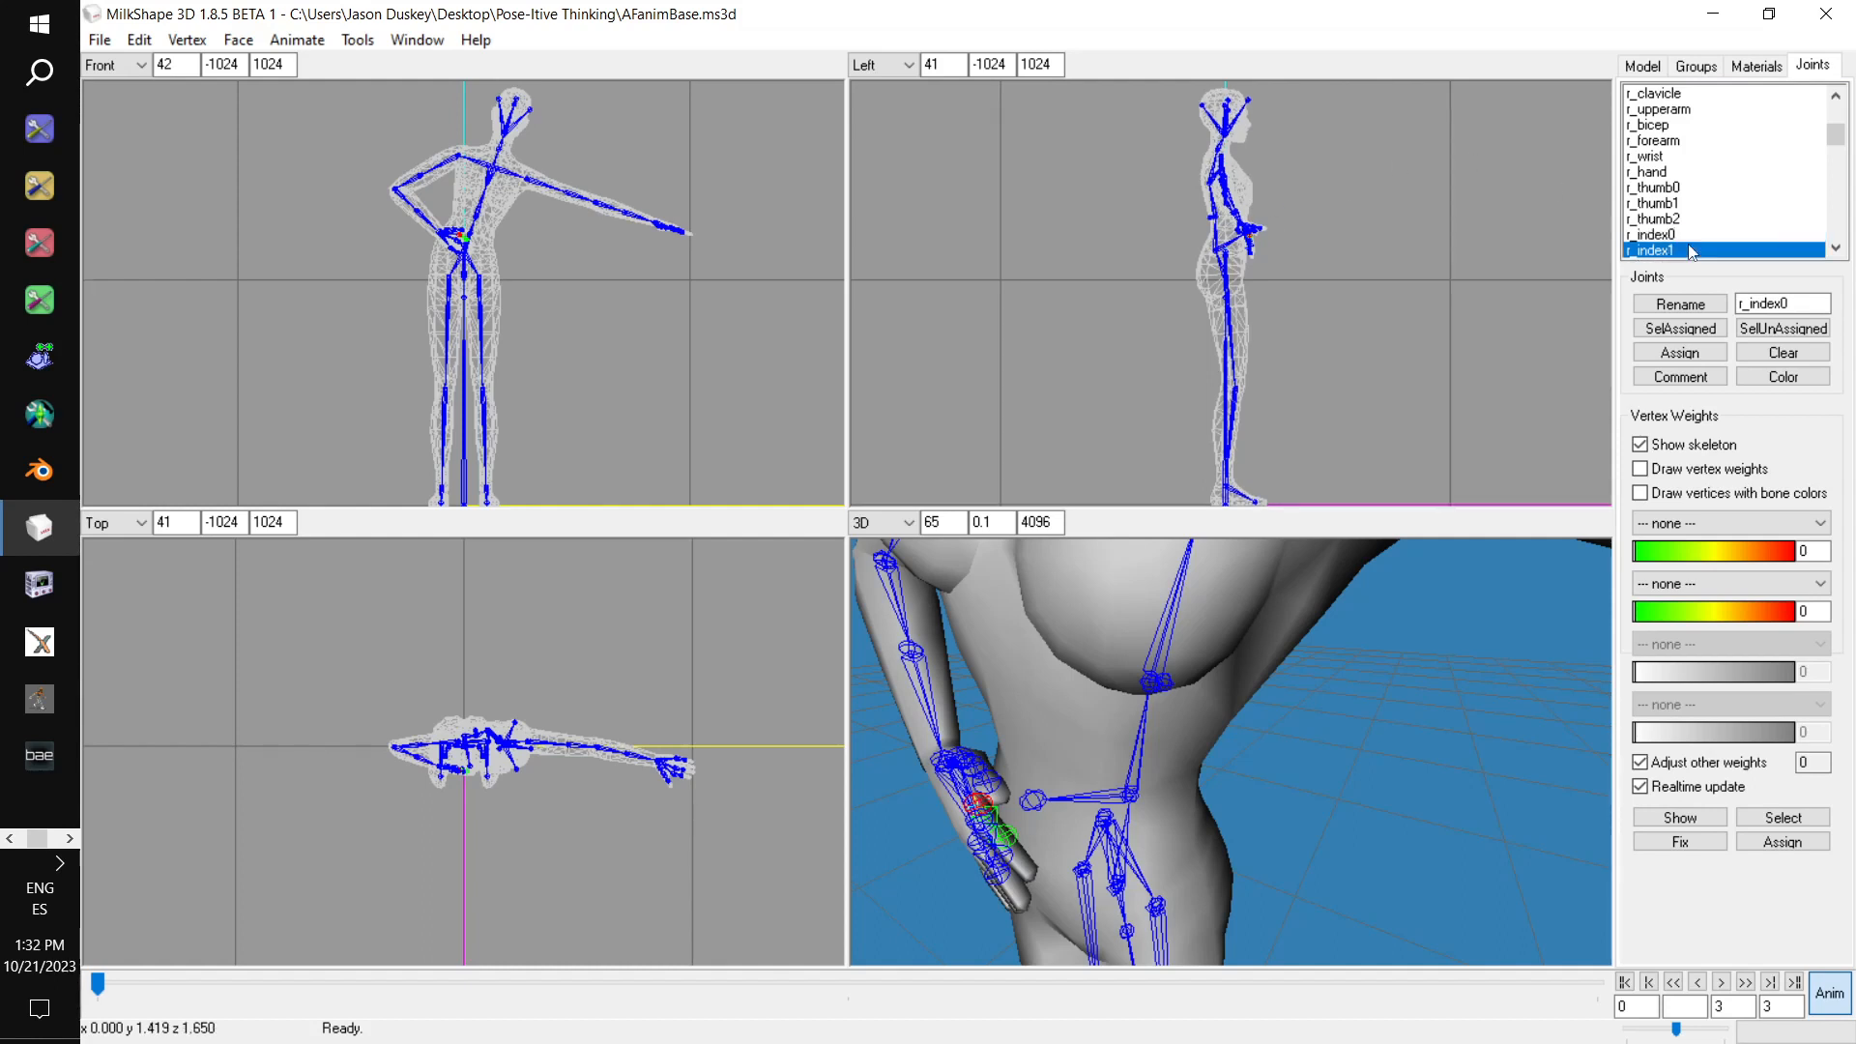
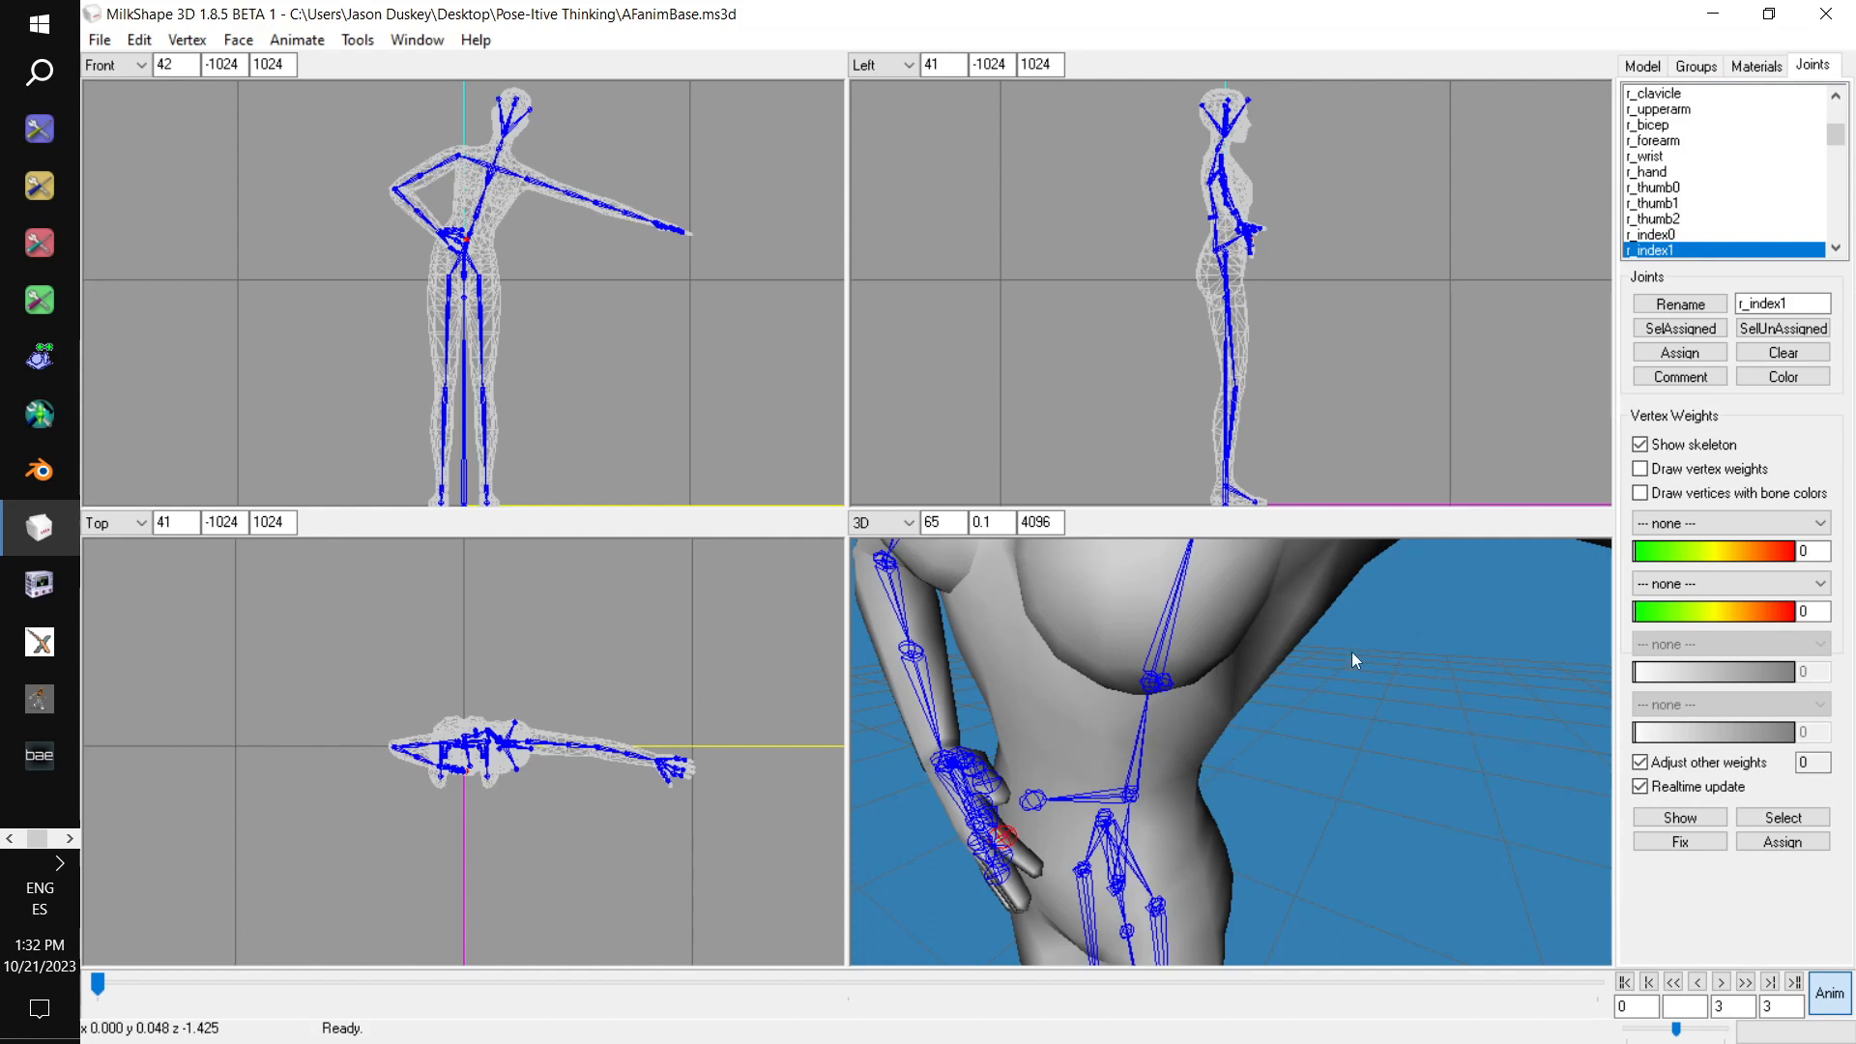
{"action": "scroll", "coordinate": [1670, 221], "scroll_direction": "down", "scroll_amount": 1}
{"action": "left_click", "coordinate": [1670, 218]}
{"action": "left_click_drag", "start_coordinate": [442, 360], "coordinate": [469, 330]}
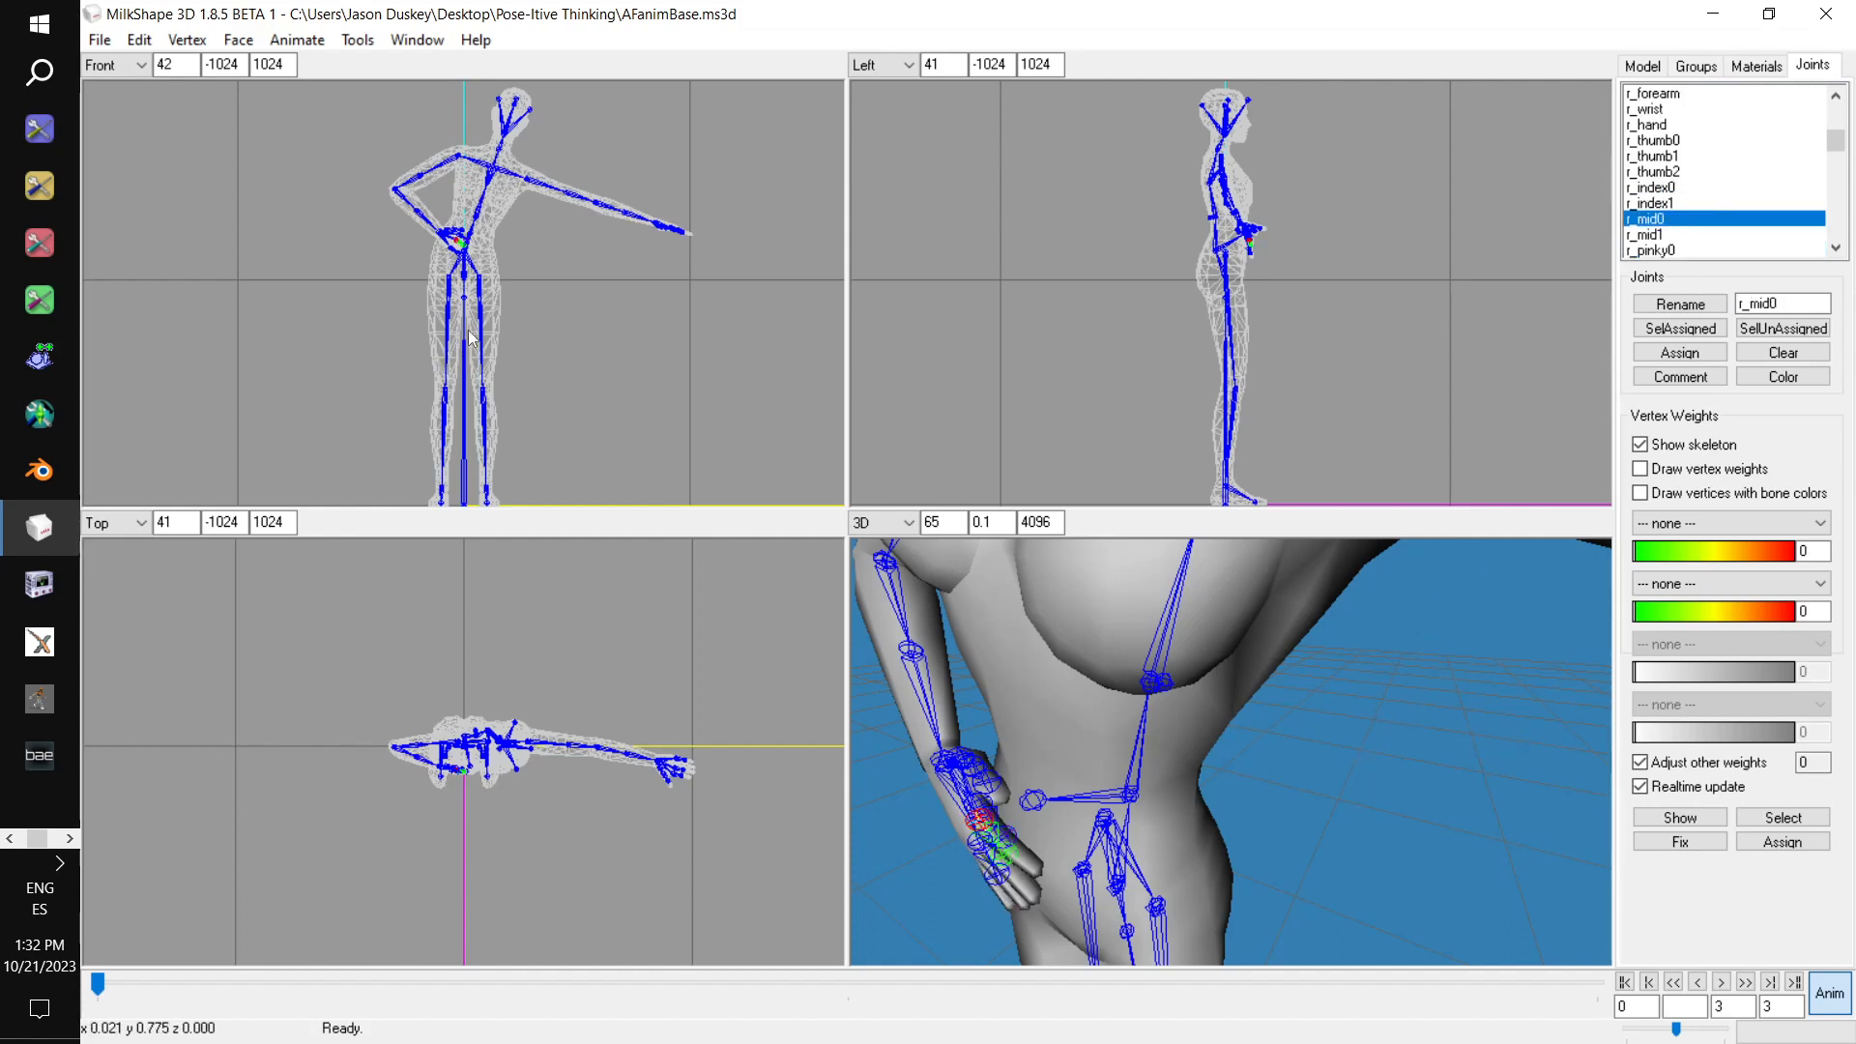
{"action": "left_click", "coordinate": [1691, 237]}
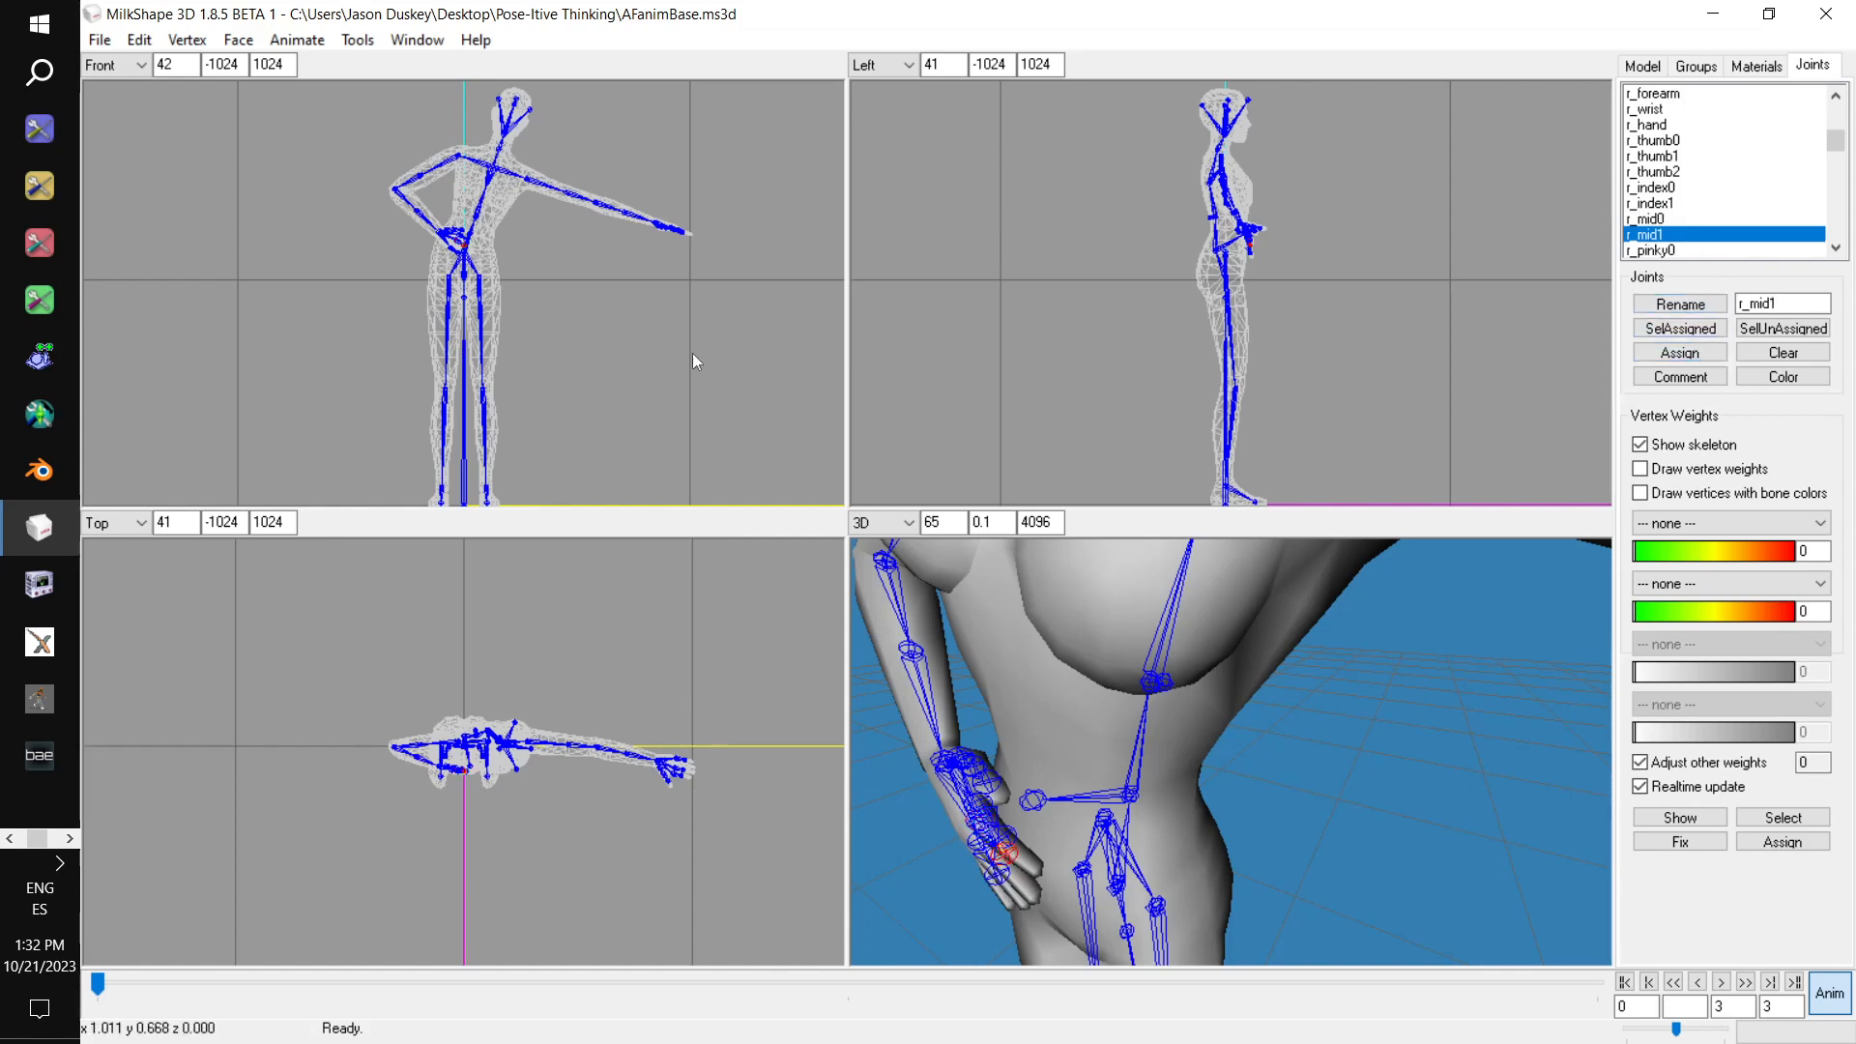
{"action": "scroll", "coordinate": [1701, 255], "scroll_direction": "down", "scroll_amount": 1}
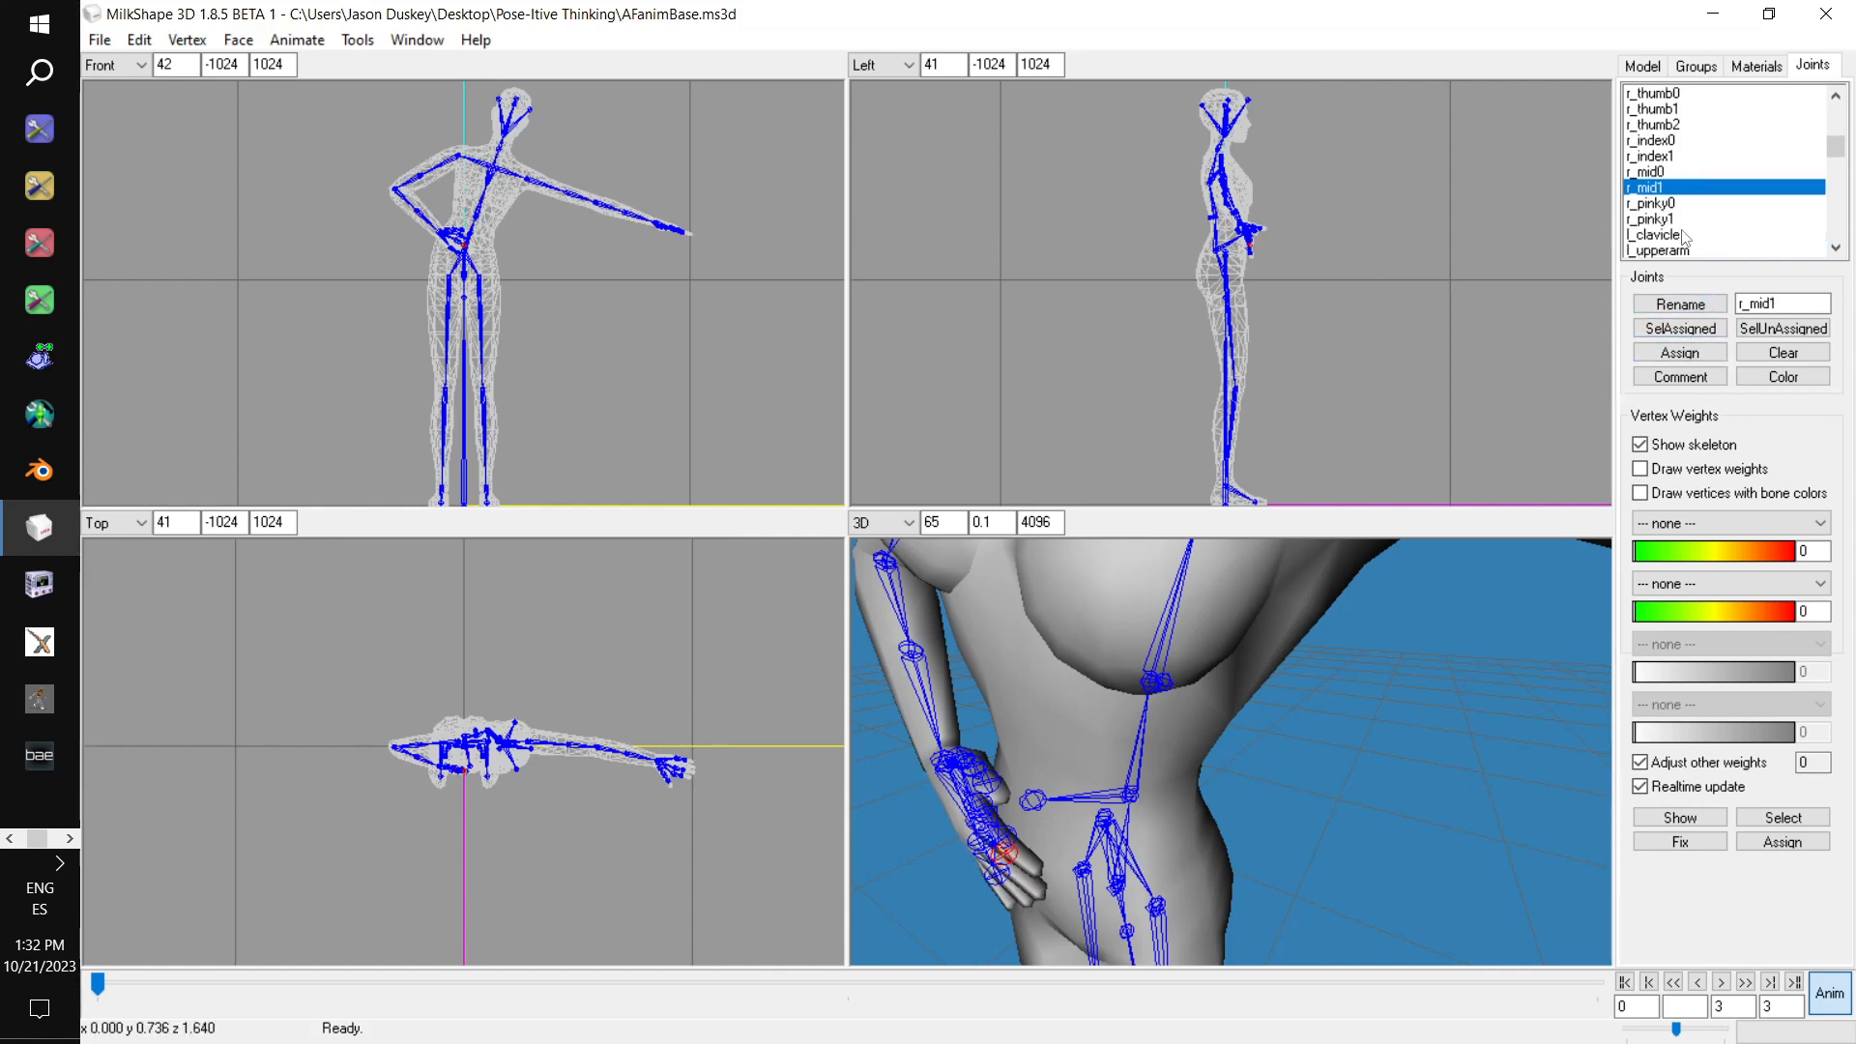
{"action": "left_click", "coordinate": [1683, 221]}
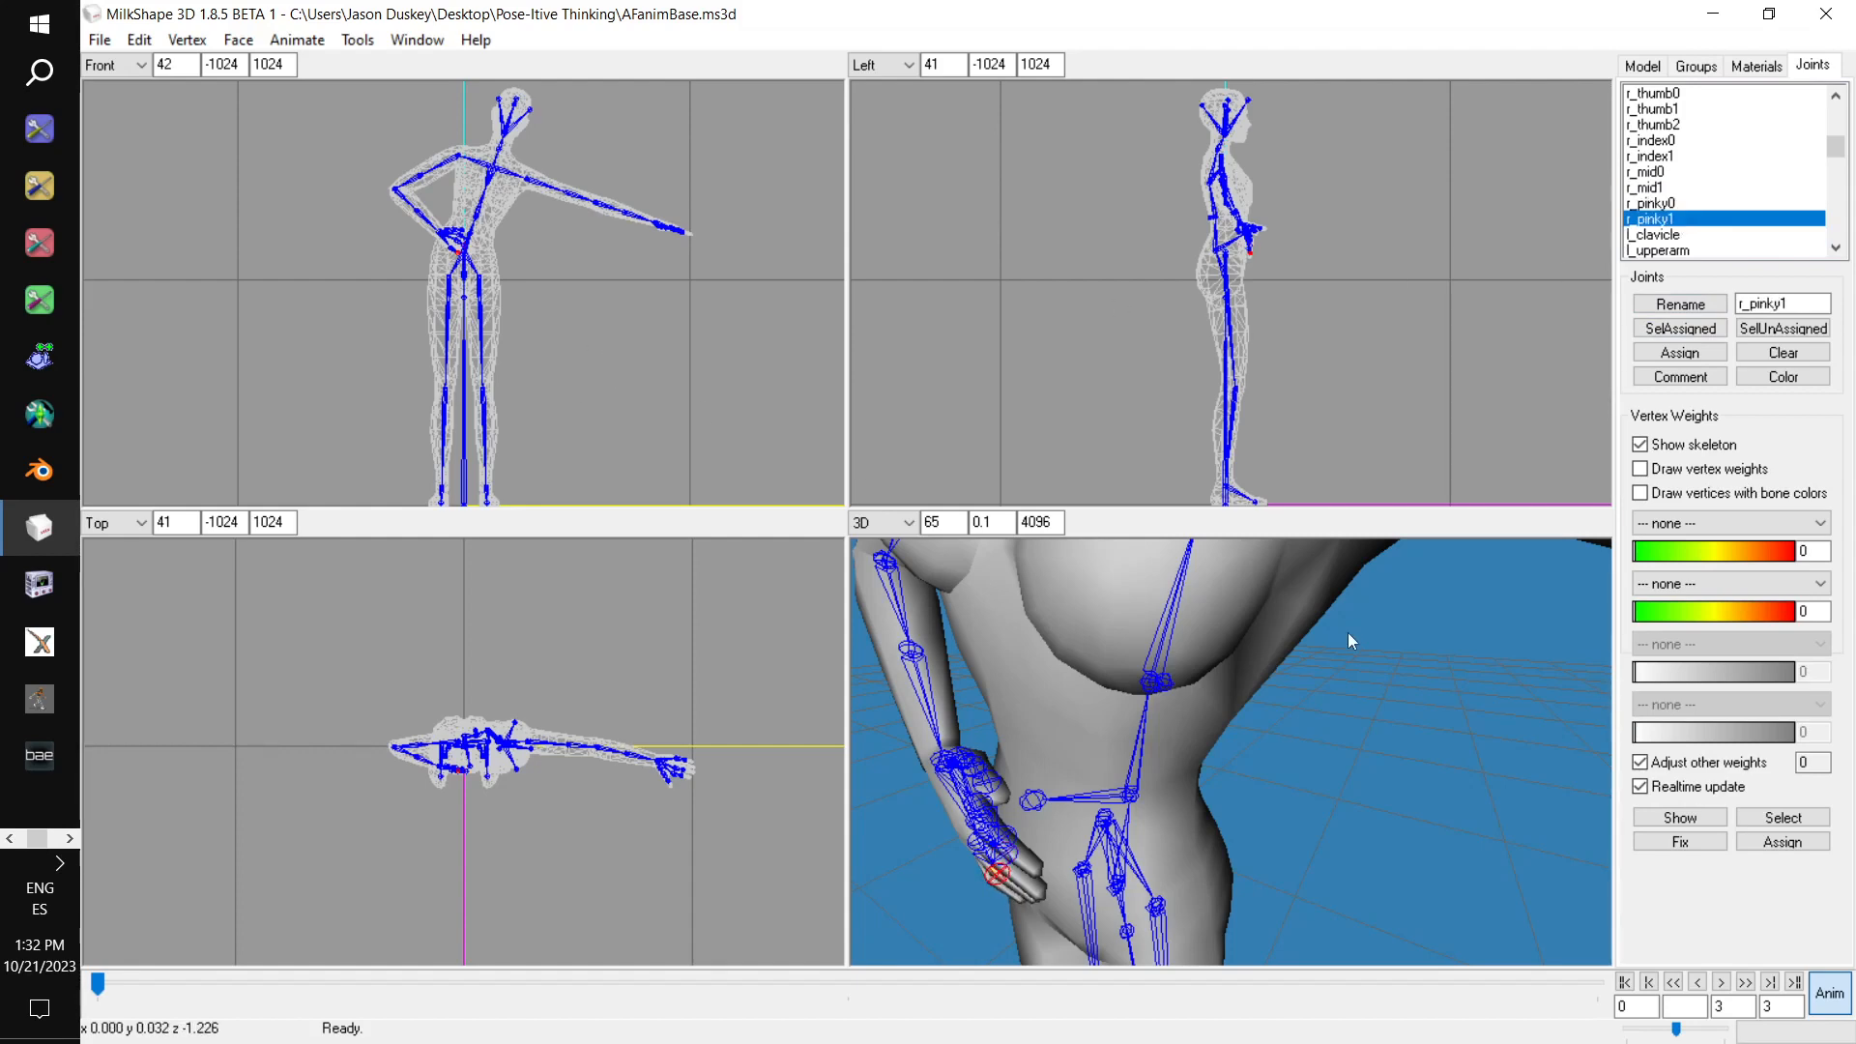
Rotate the l_upperarm joint to raise the left arm slightly above shoulder height and swing it backward
{"action": "left_click_drag", "start_coordinate": [1307, 664], "coordinate": [1260, 849]}
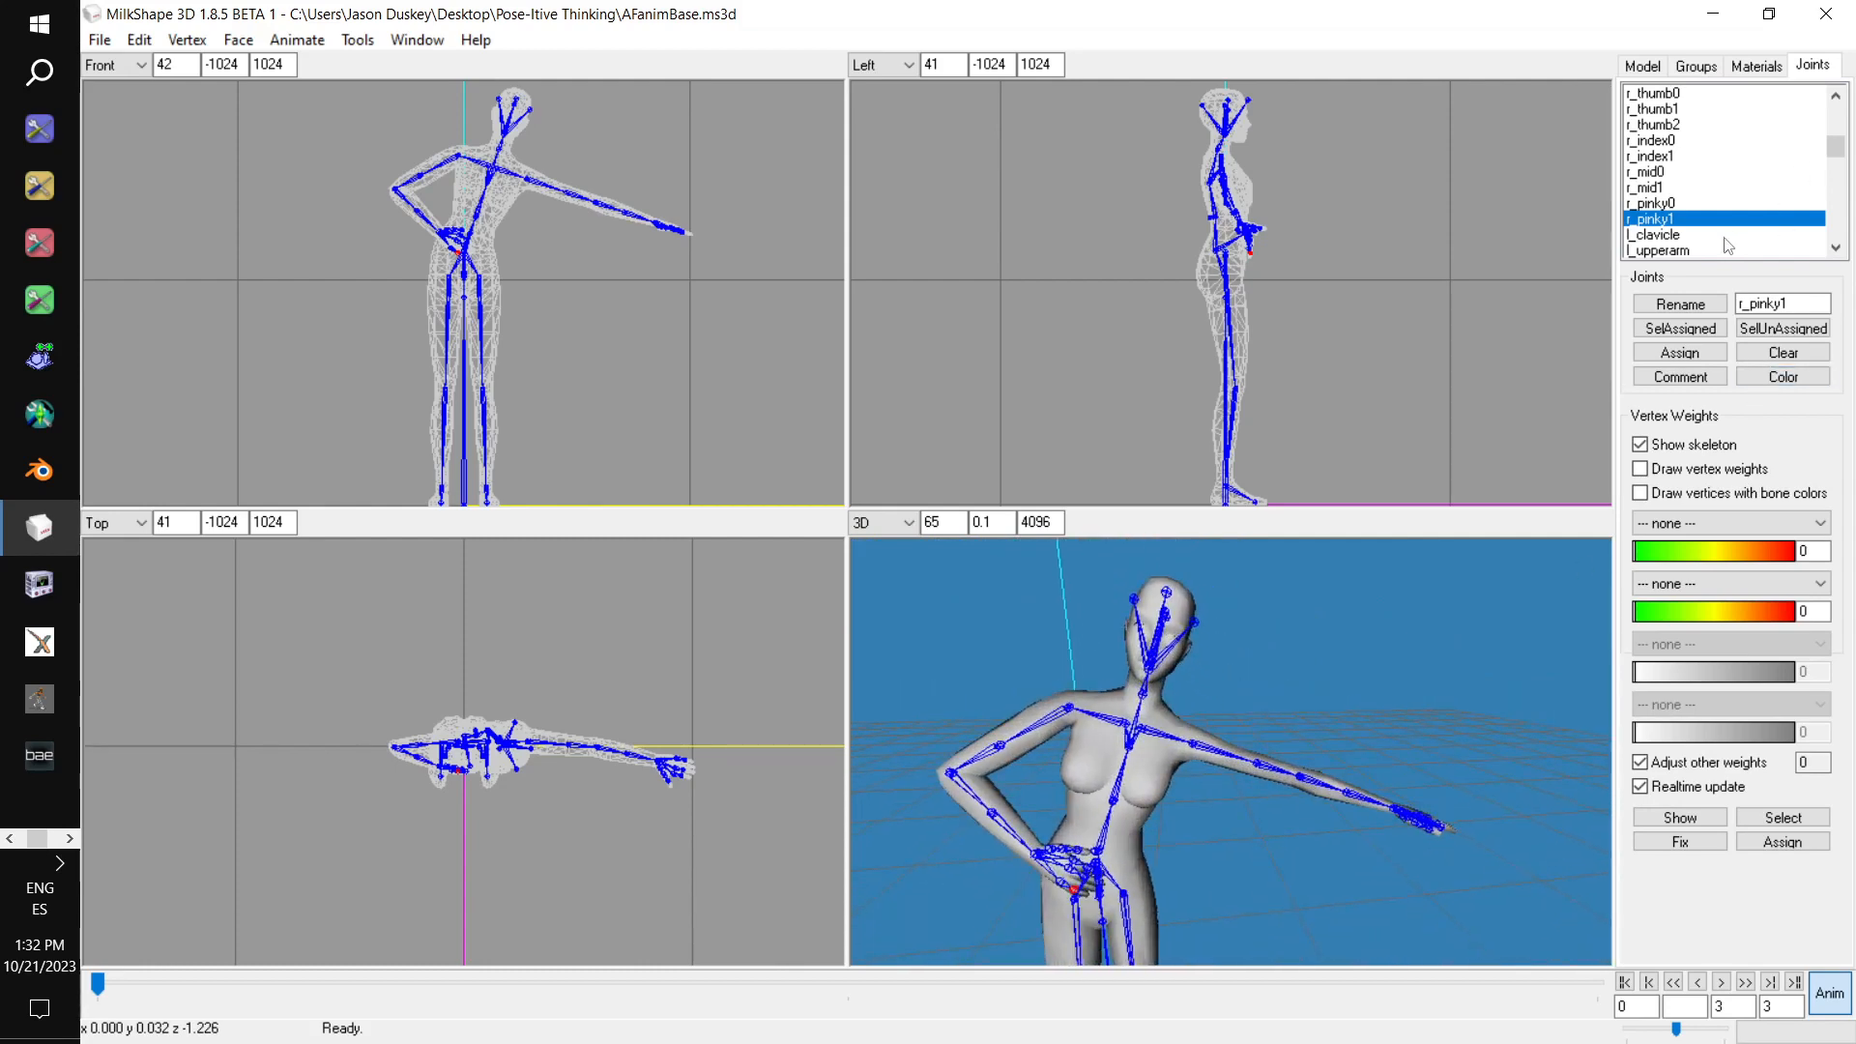
{"action": "left_click", "coordinate": [1680, 250]}
{"action": "left_click", "coordinate": [1678, 237]}
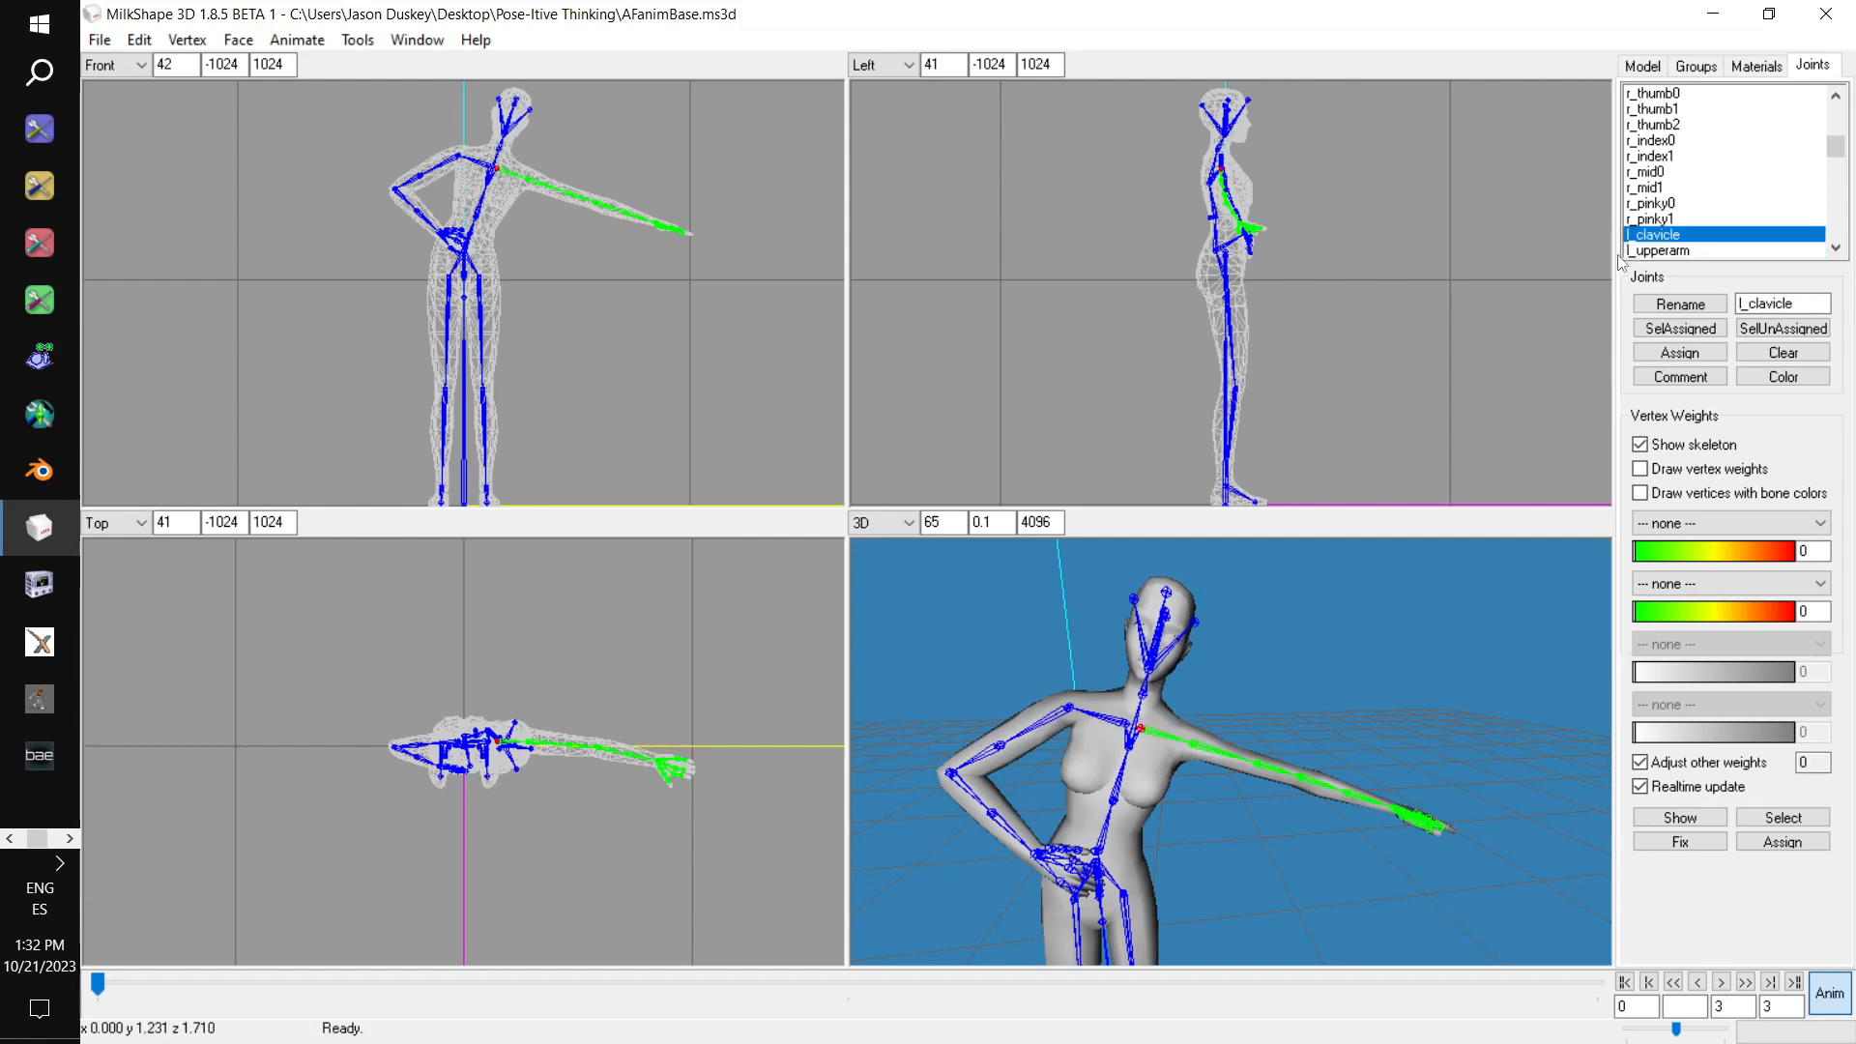
{"action": "left_click", "coordinate": [1634, 251]}
{"action": "left_click_drag", "start_coordinate": [735, 386], "coordinate": [738, 352]}
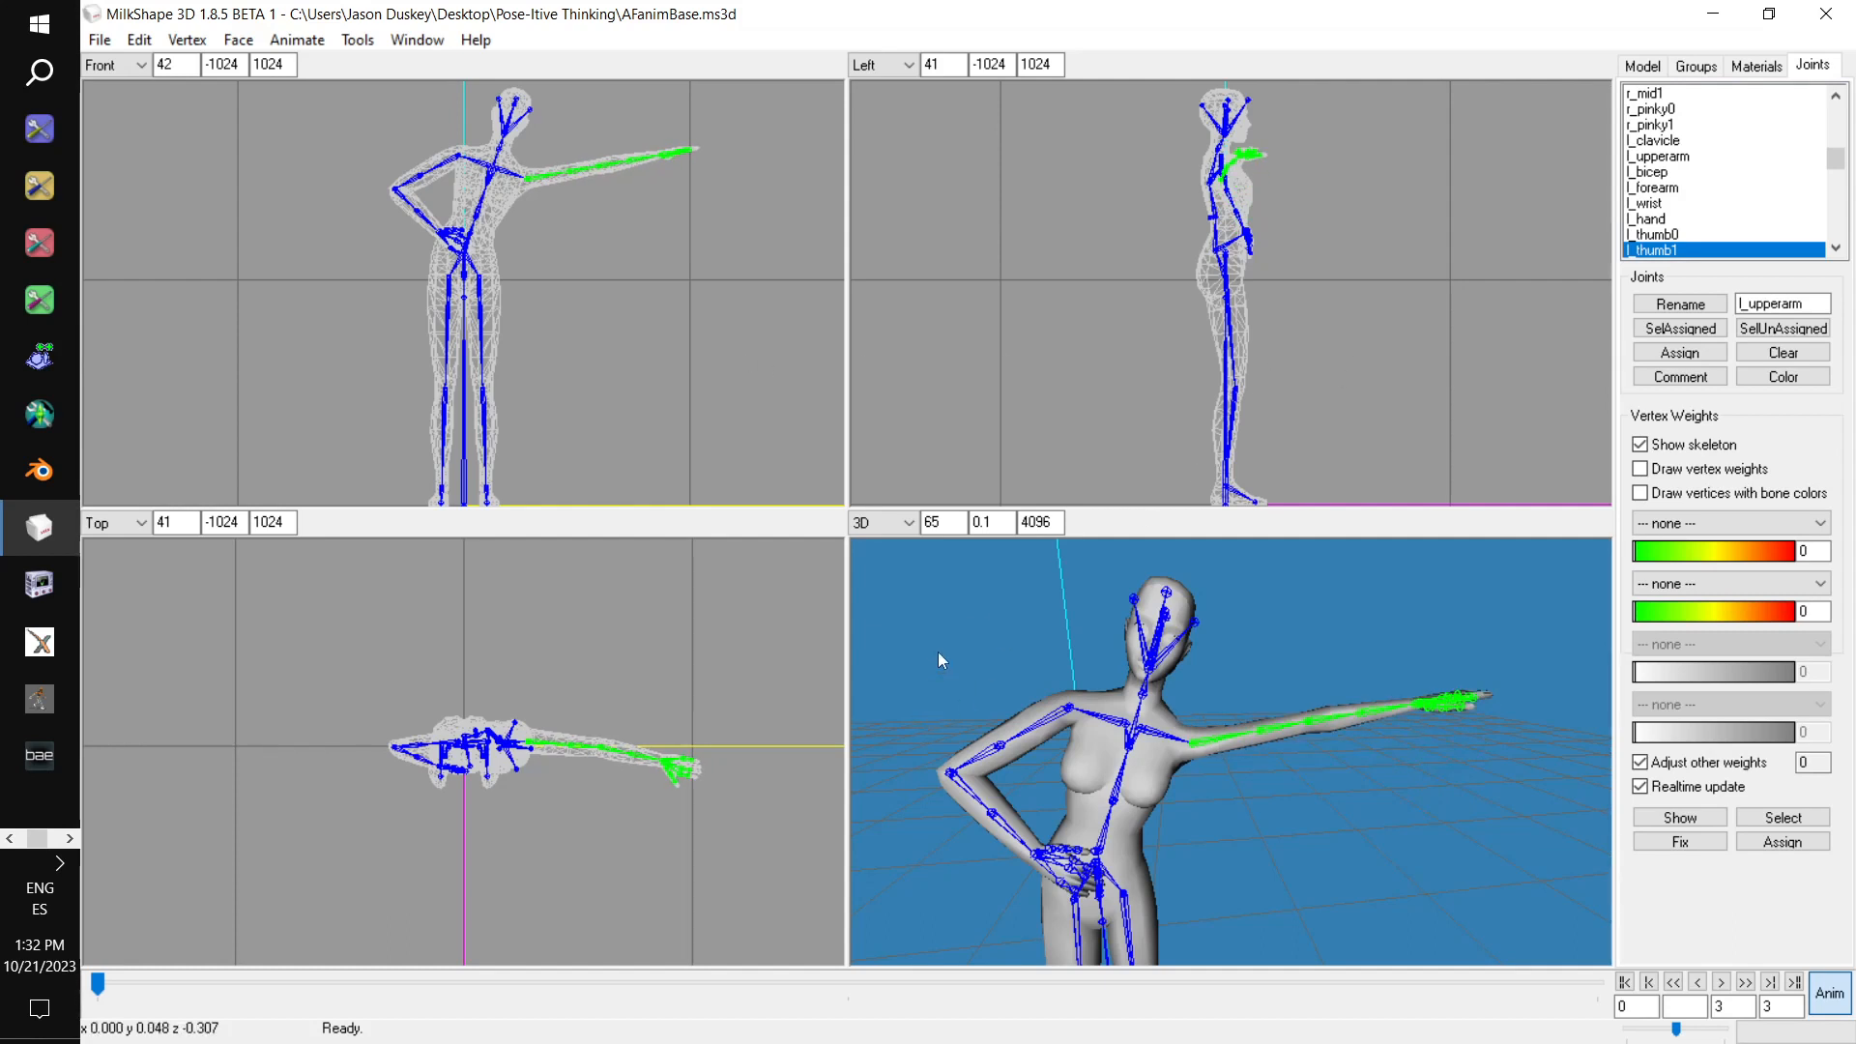
{"action": "left_click_drag", "start_coordinate": [1400, 269], "coordinate": [1456, 286]}
{"action": "scroll", "coordinate": [1700, 214], "scroll_direction": "down", "scroll_amount": 2}
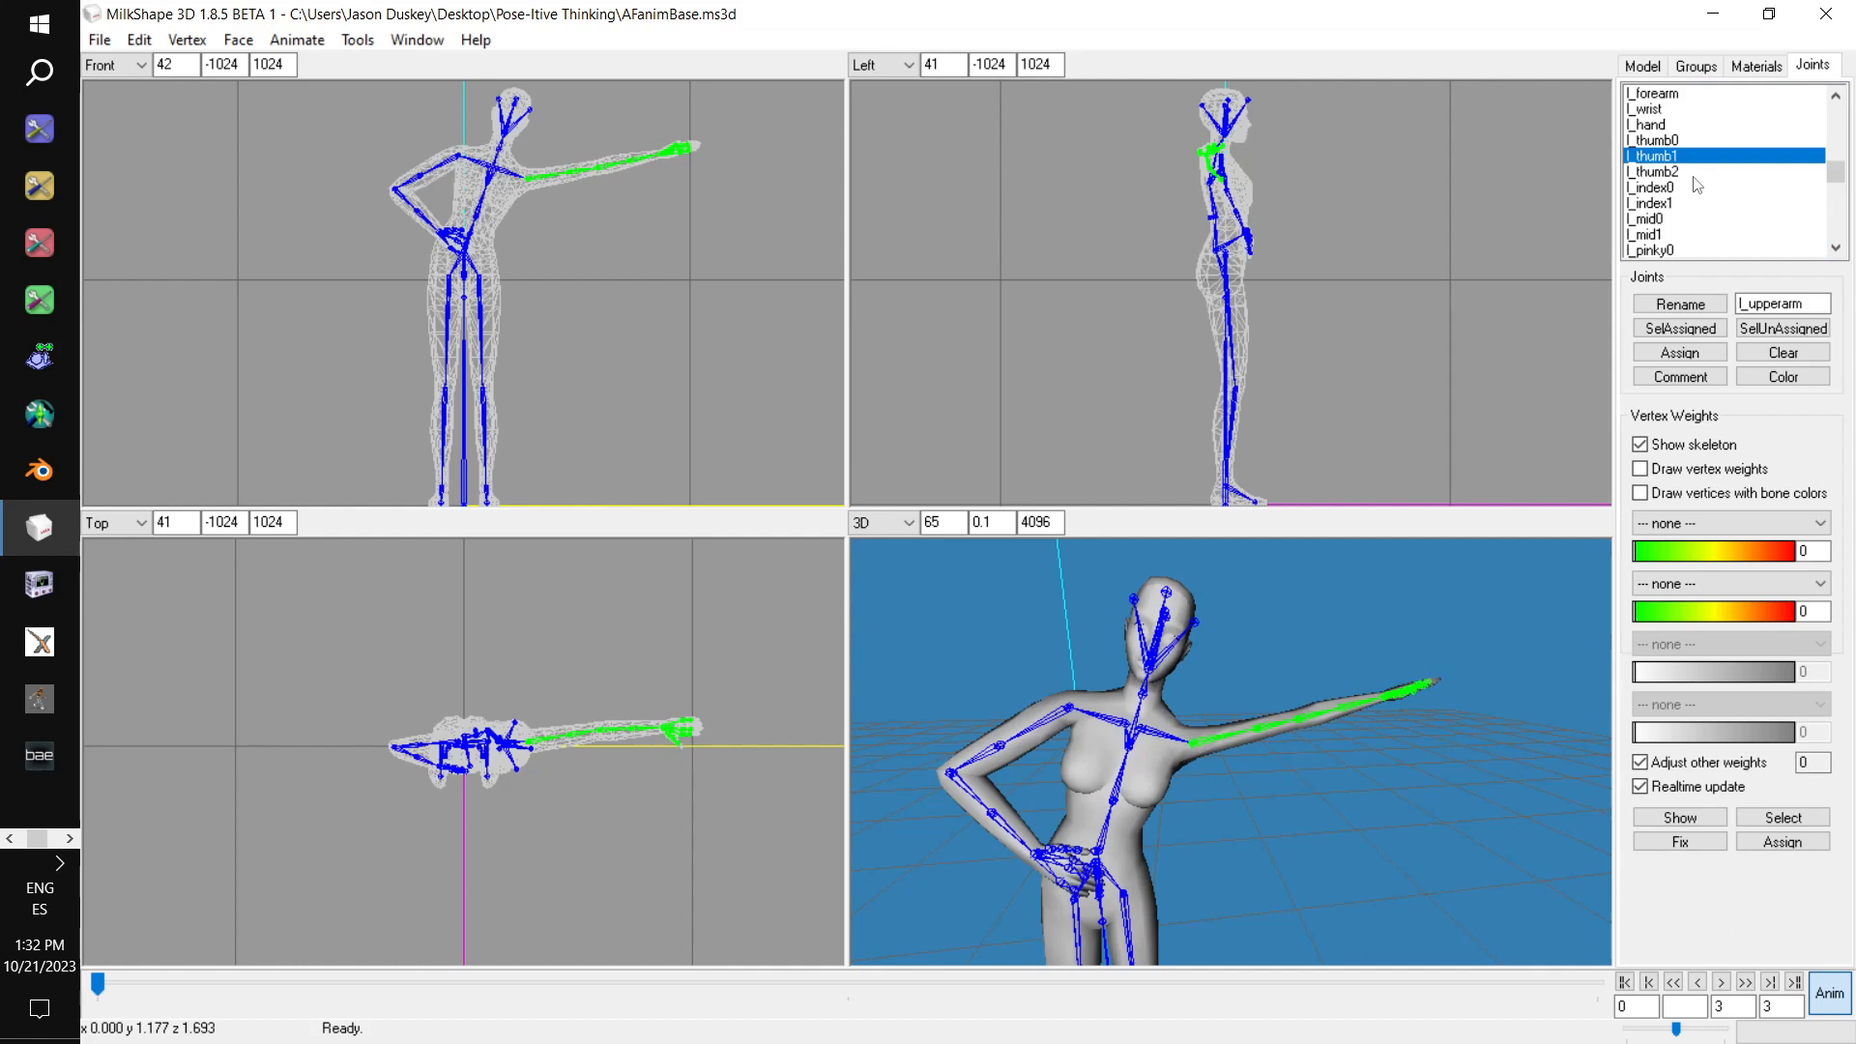
Rotate the l_forearm joint to bring the left forearm forward and the l_hand joint to bend the left hand slightly downward
{"action": "left_click", "coordinate": [1693, 172]}
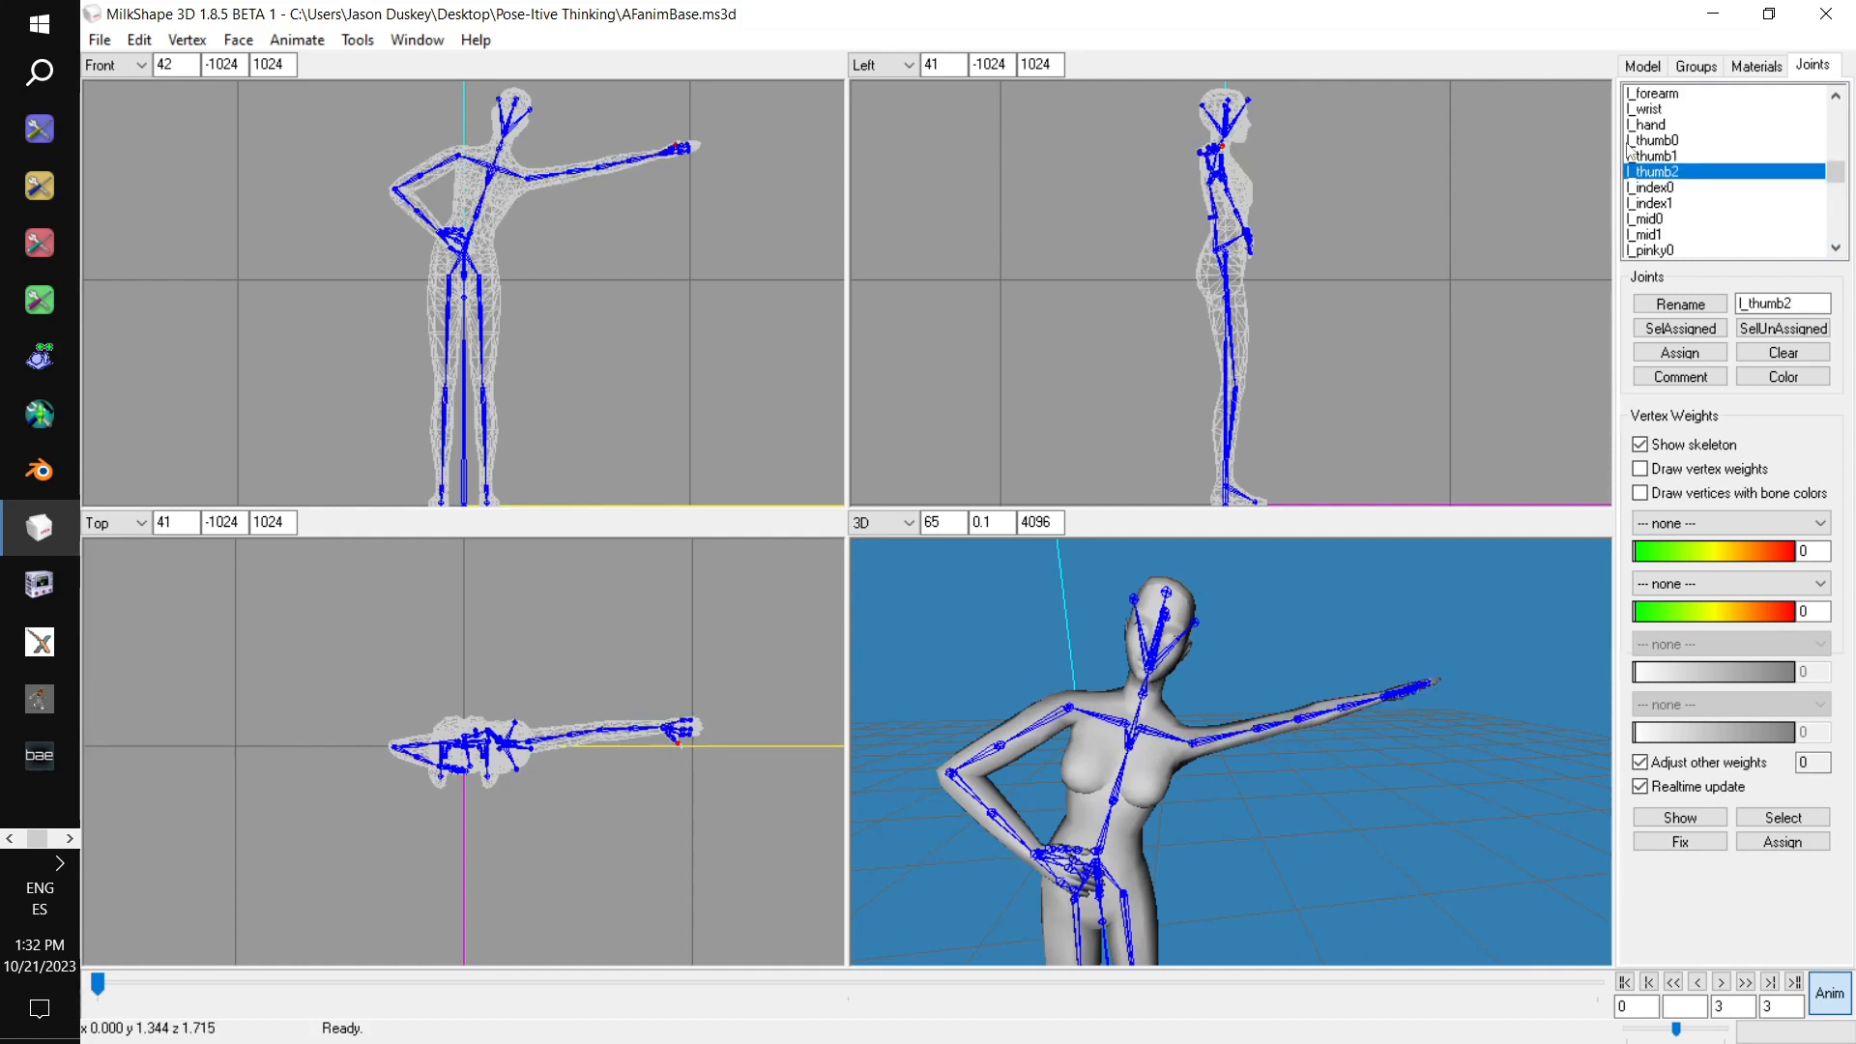
{"action": "left_click", "coordinate": [1653, 94]}
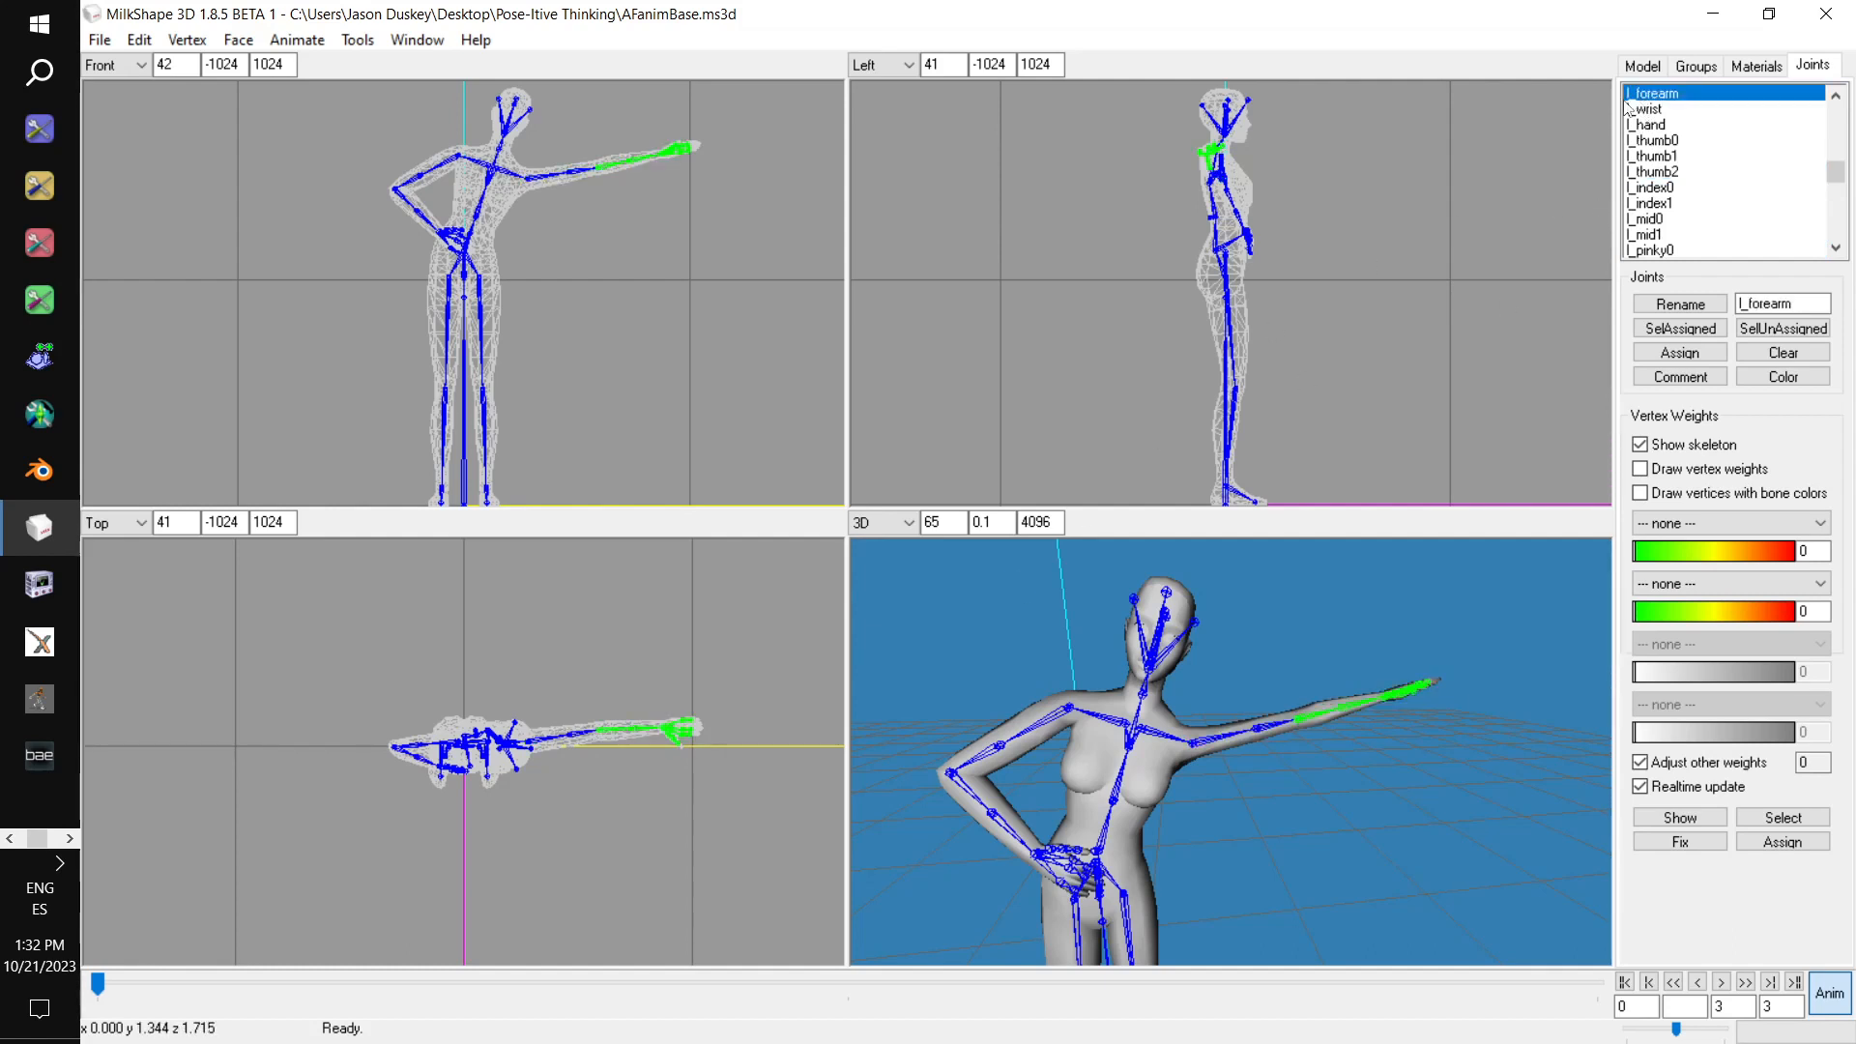
{"action": "mouse_move", "coordinate": [688, 745]}
{"action": "left_mouse_down"}
{"action": "mouse_move", "coordinate": [677, 767]}
{"action": "mouse_move", "coordinate": [692, 735]}
{"action": "left_mouse_up"}
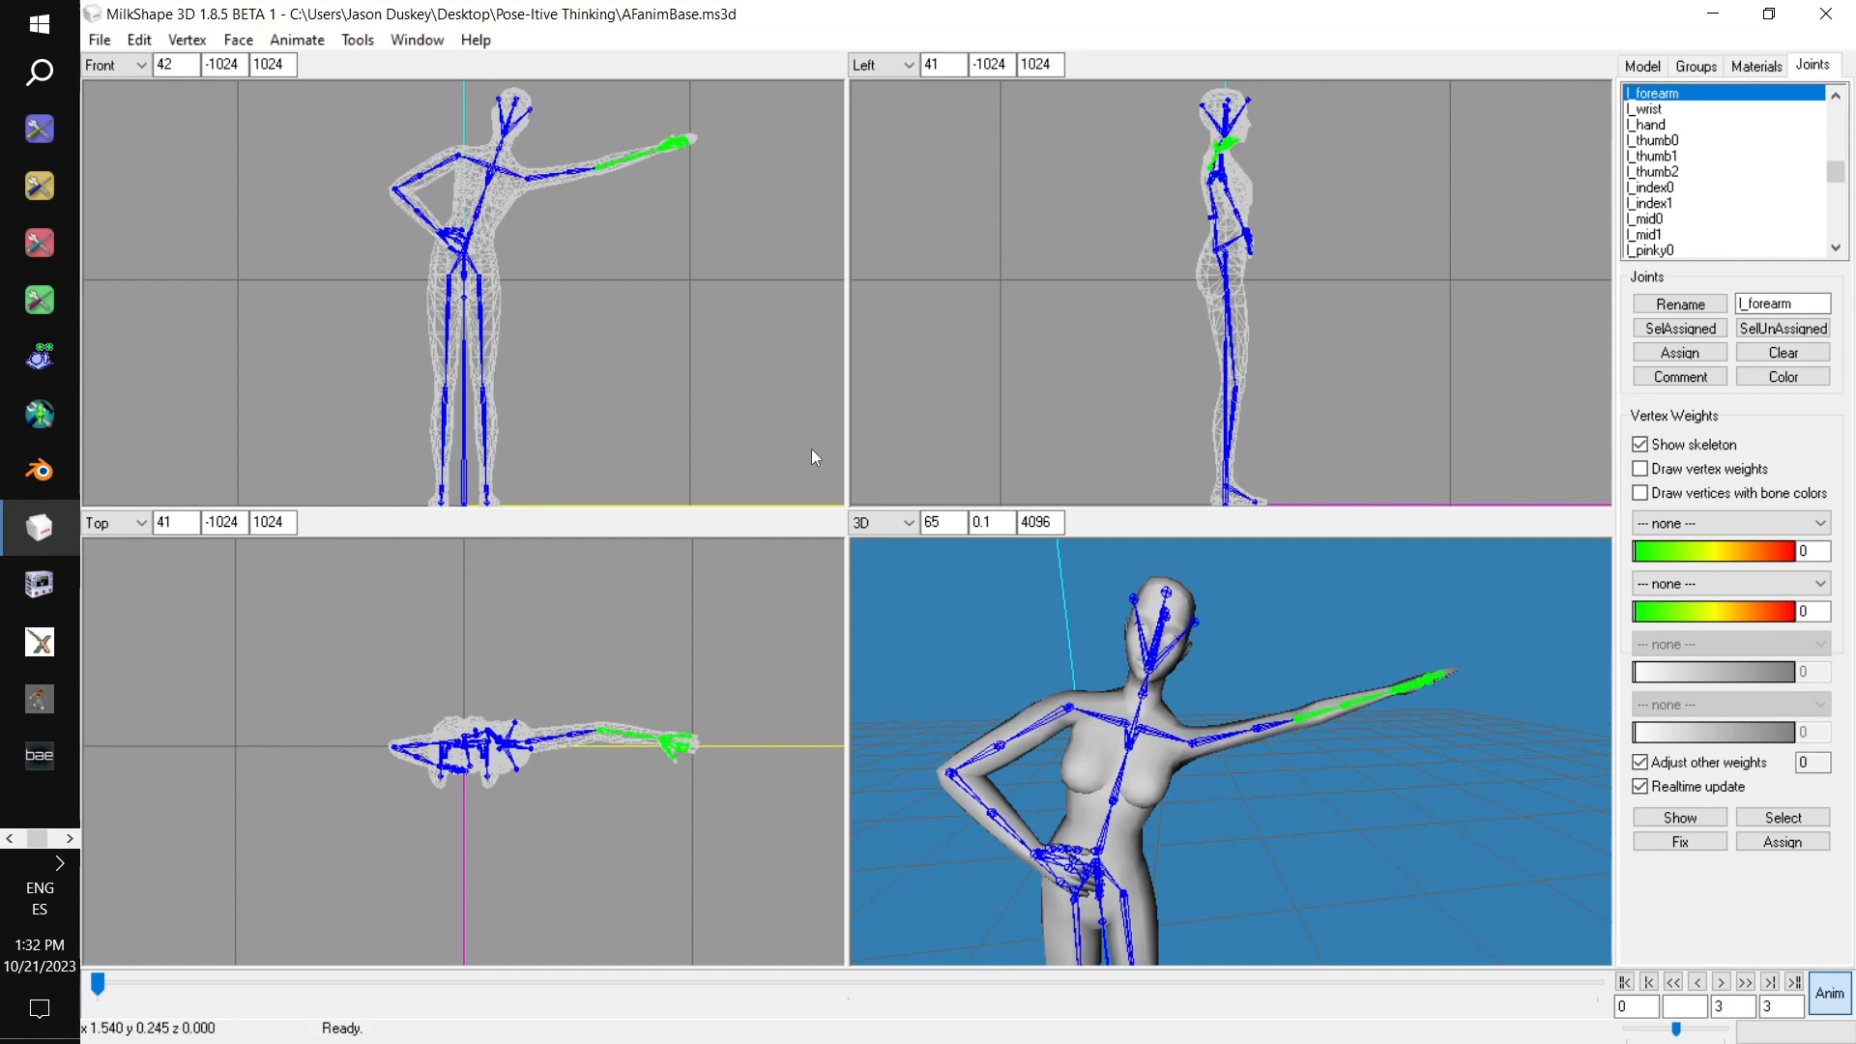
{"action": "left_click", "coordinate": [1665, 126]}
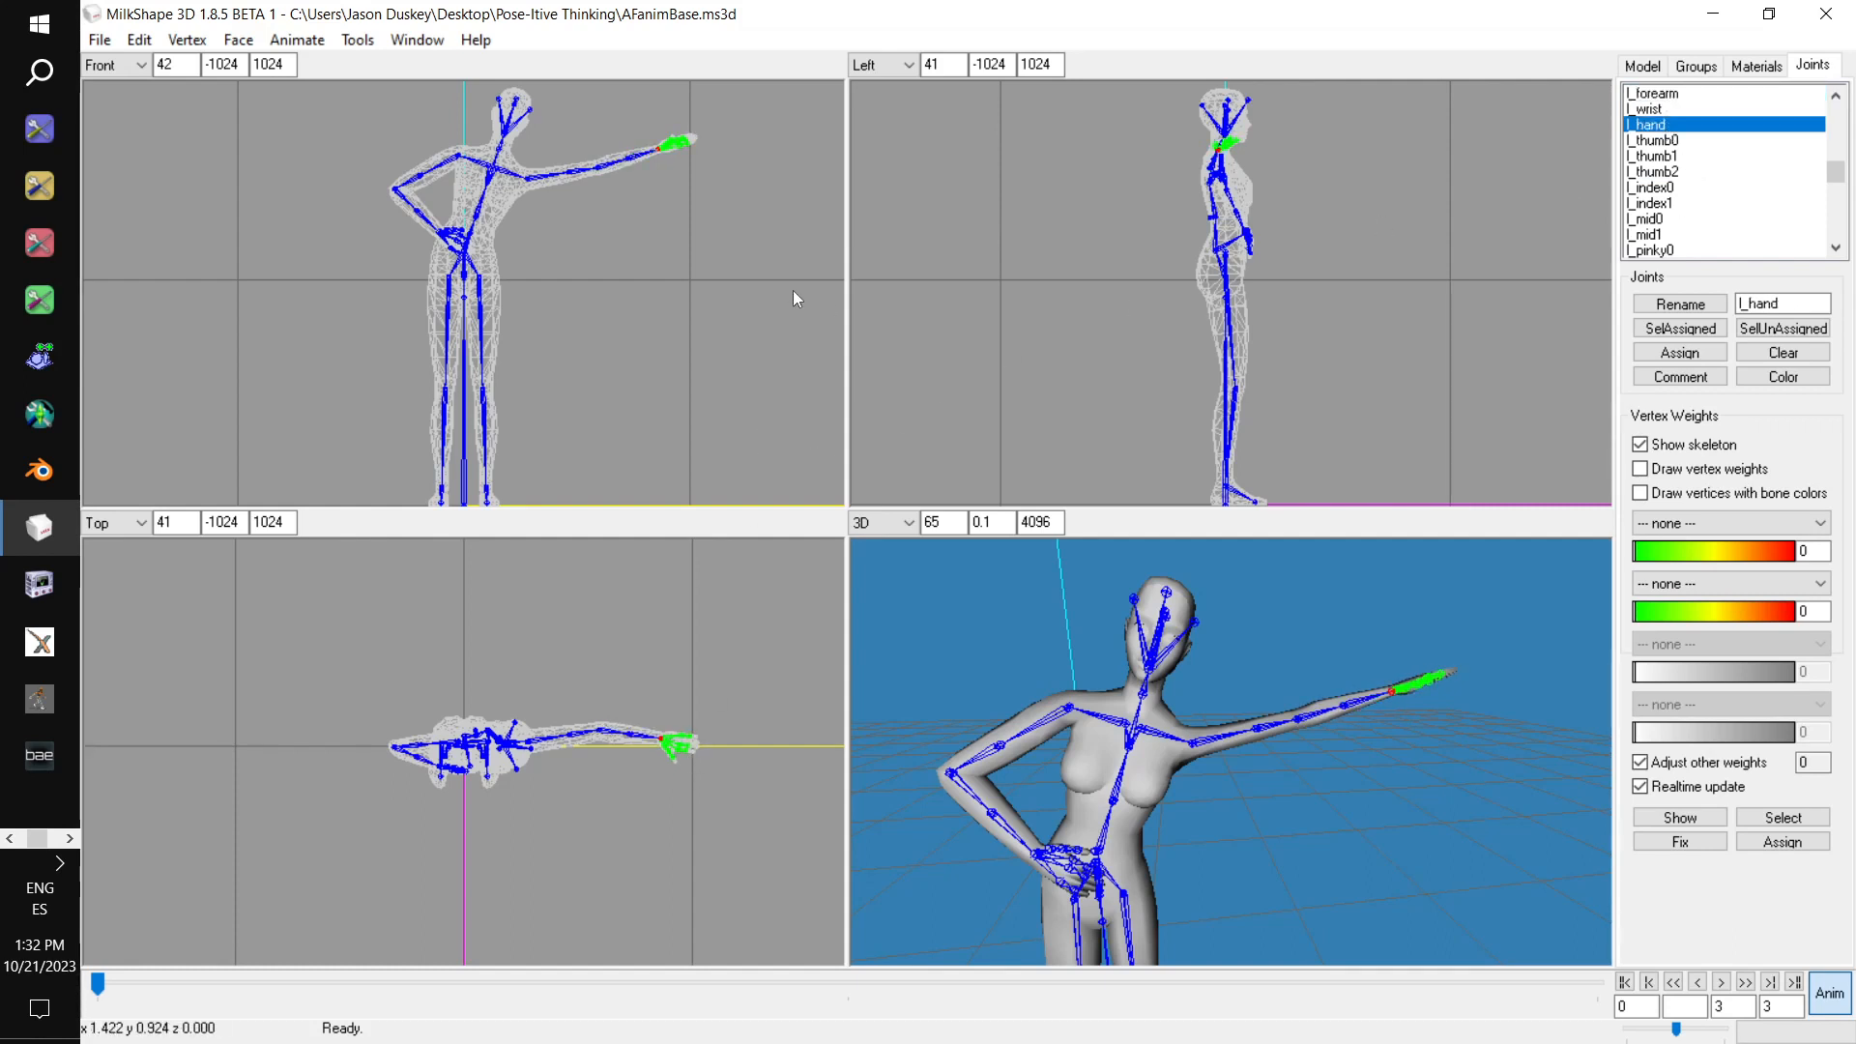
{"action": "left_click_drag", "start_coordinate": [1371, 248], "coordinate": [1367, 275]}
Adjust the left thumb's pose with small rotations of the l_thumb0, l_thumb1 and l_thumb2 joints
{"action": "left_click_drag", "start_coordinate": [1448, 658], "coordinate": [1301, 653]}
{"action": "left_click", "coordinate": [1684, 142]}
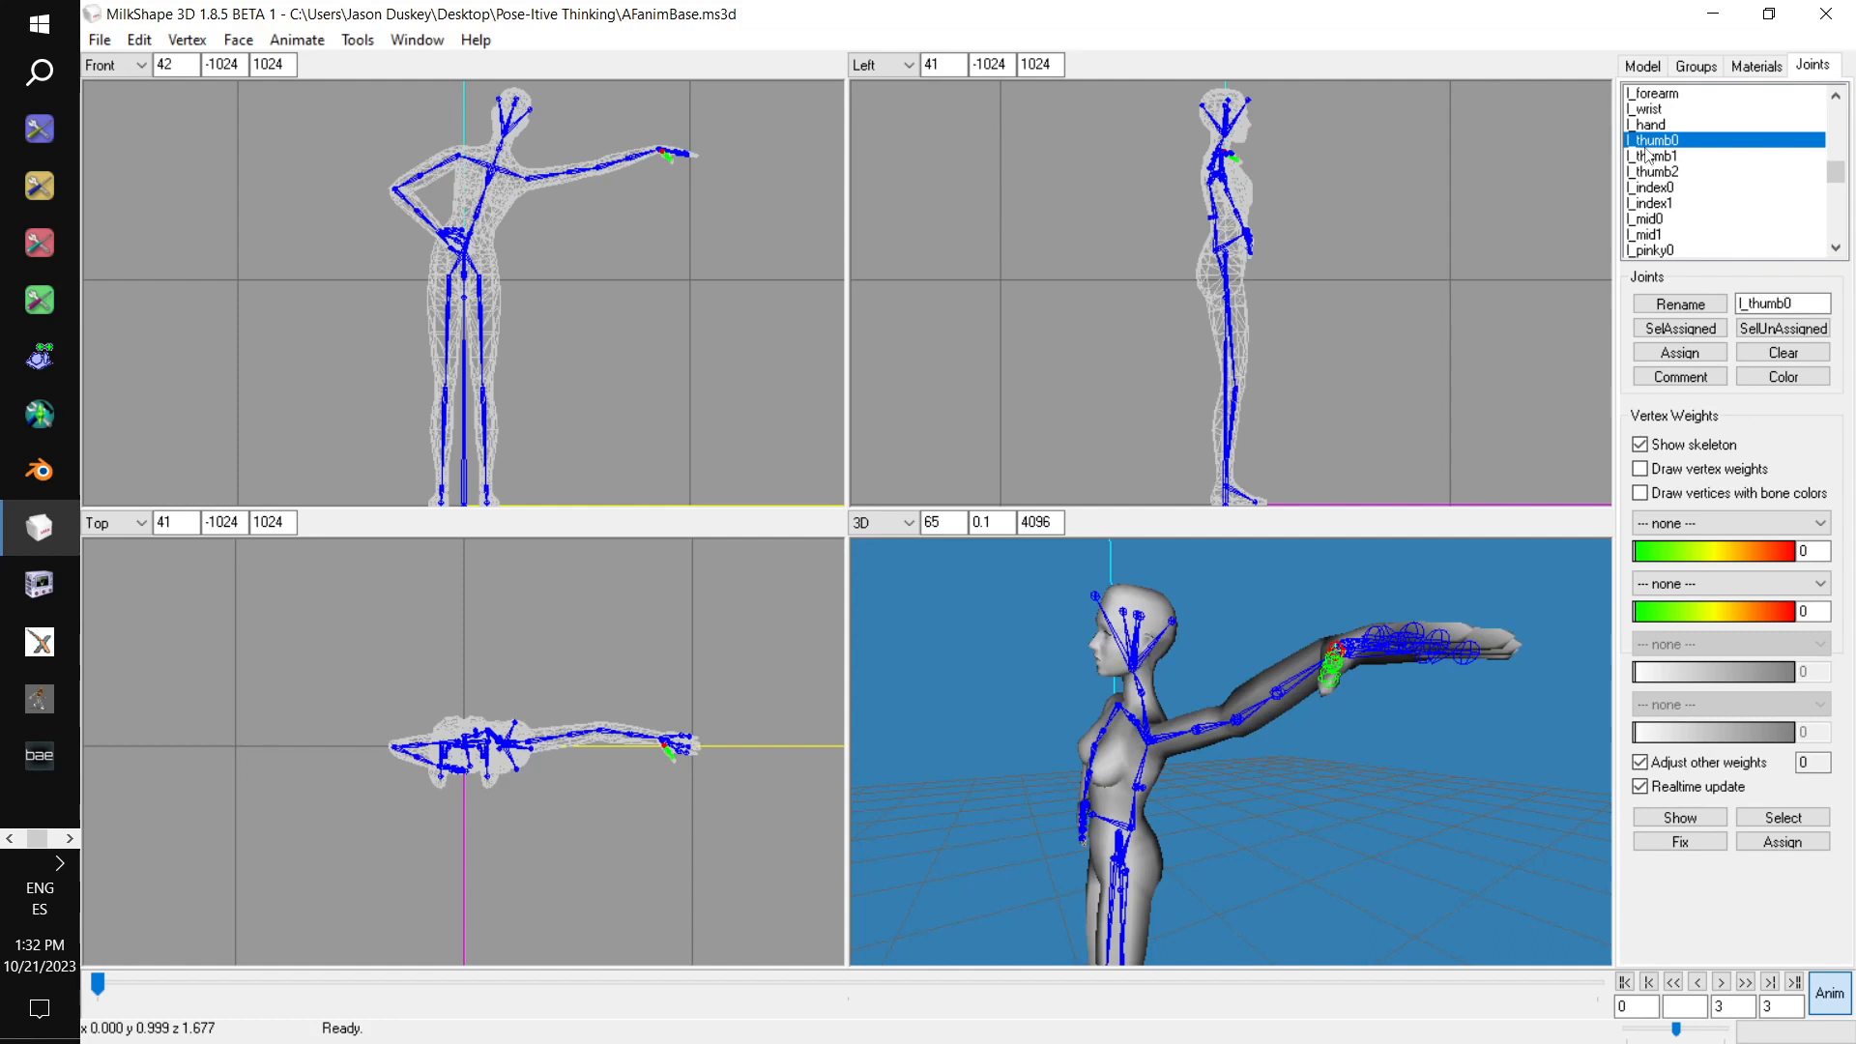
{"action": "left_click", "coordinate": [1649, 155]}
{"action": "left_click", "coordinate": [1648, 171]}
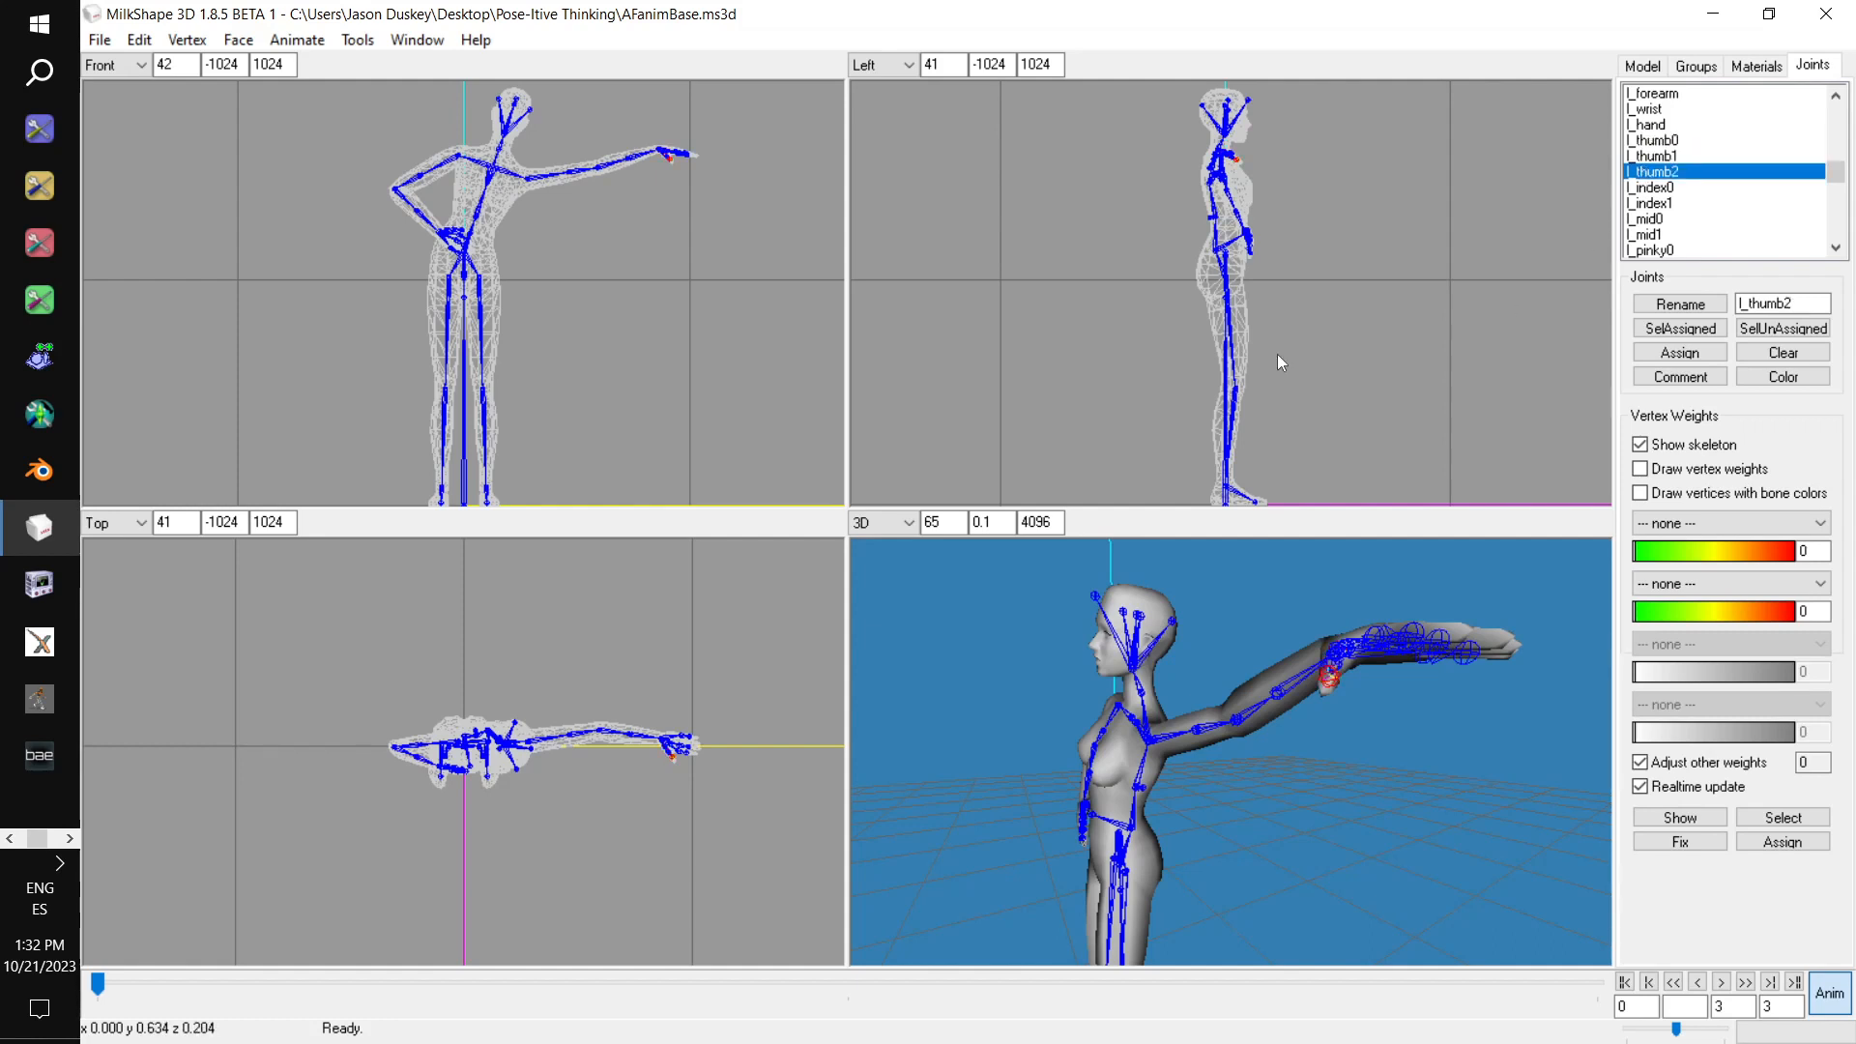
{"action": "left_click", "coordinate": [1665, 157]}
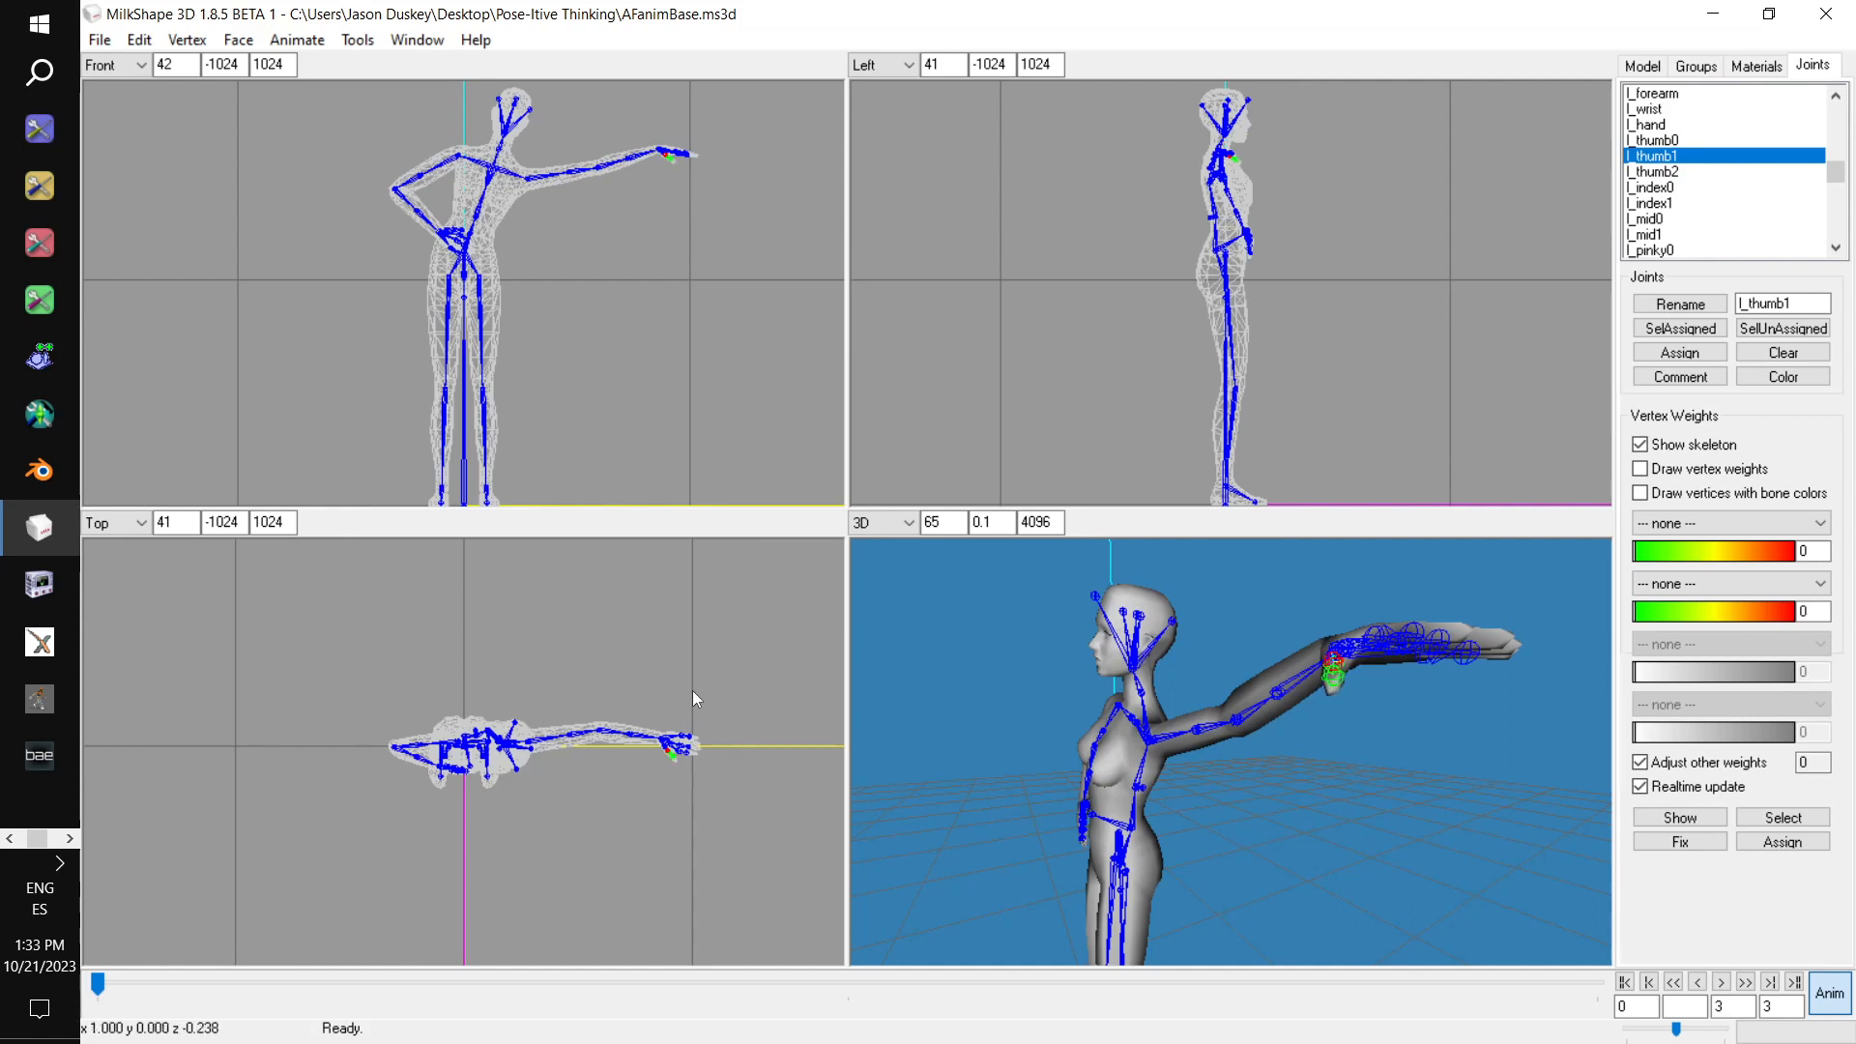
{"action": "left_click", "coordinate": [1643, 172]}
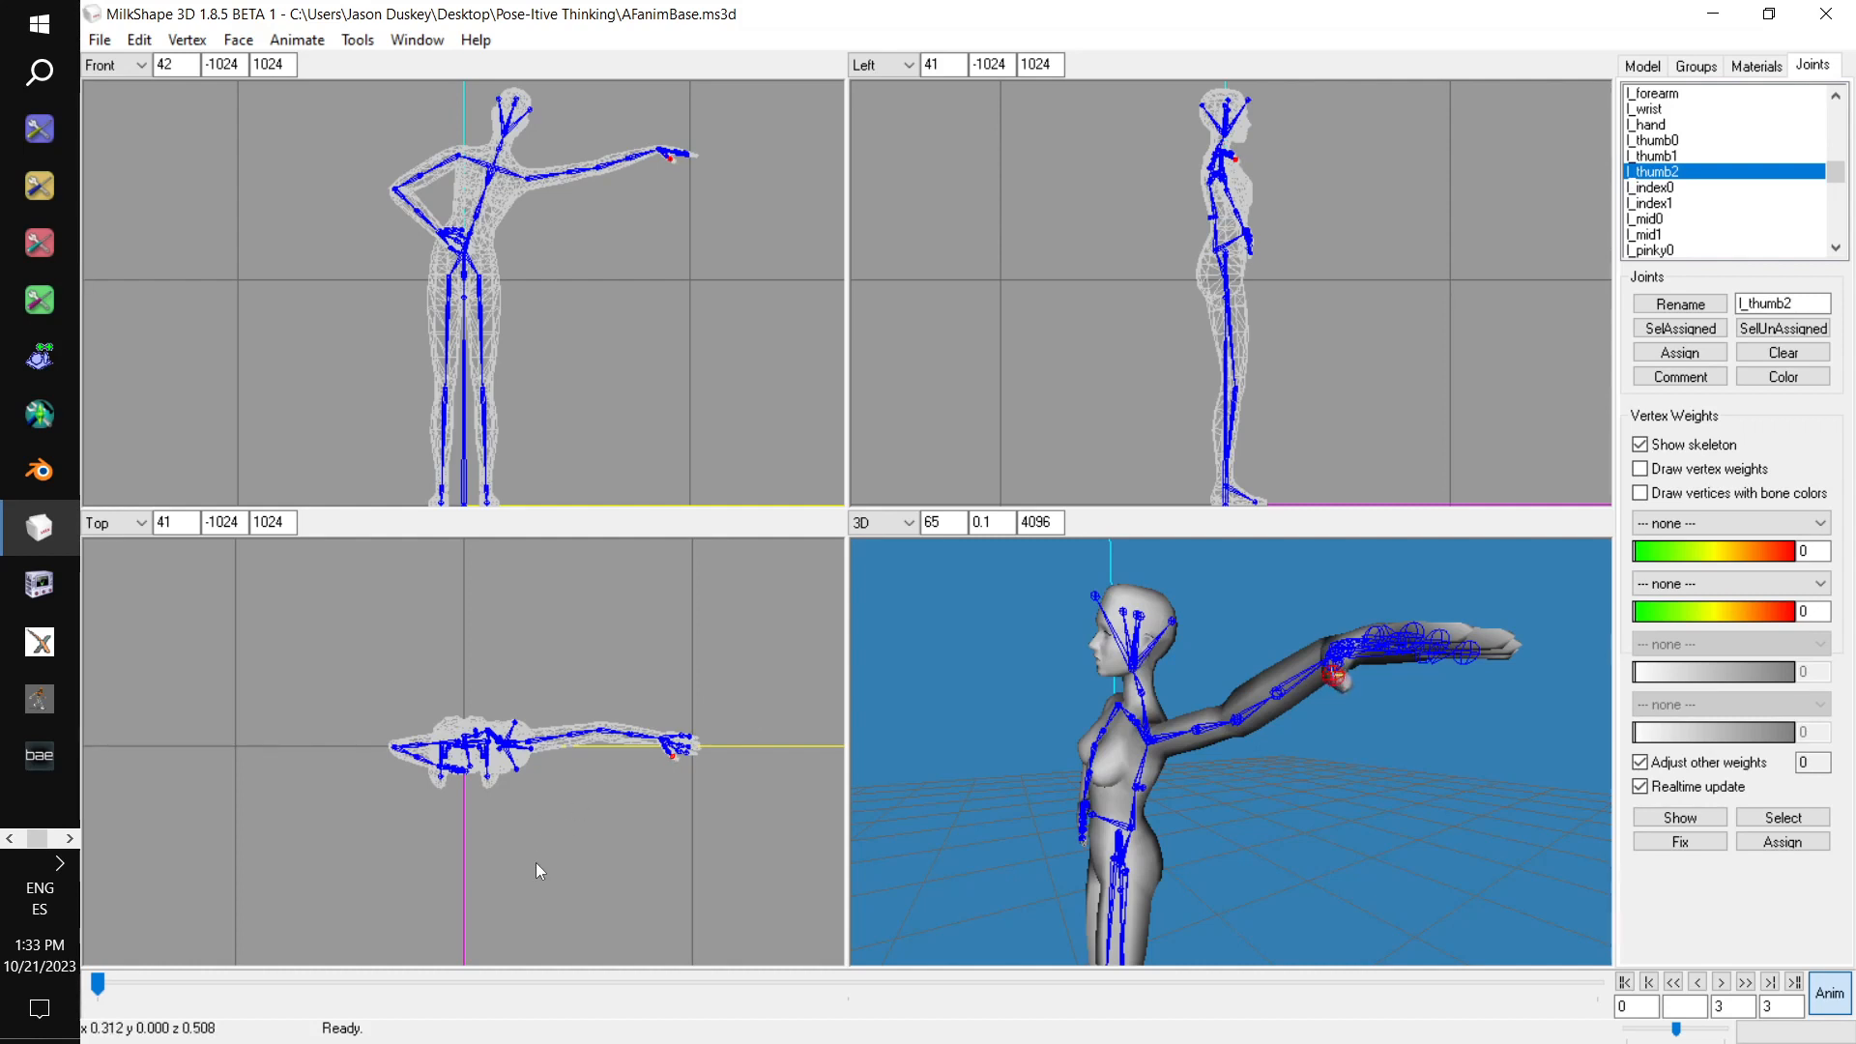
Bend the left index finger slightly downward through the l_index0 and l_index1 joints
{"action": "left_click", "coordinate": [1674, 188]}
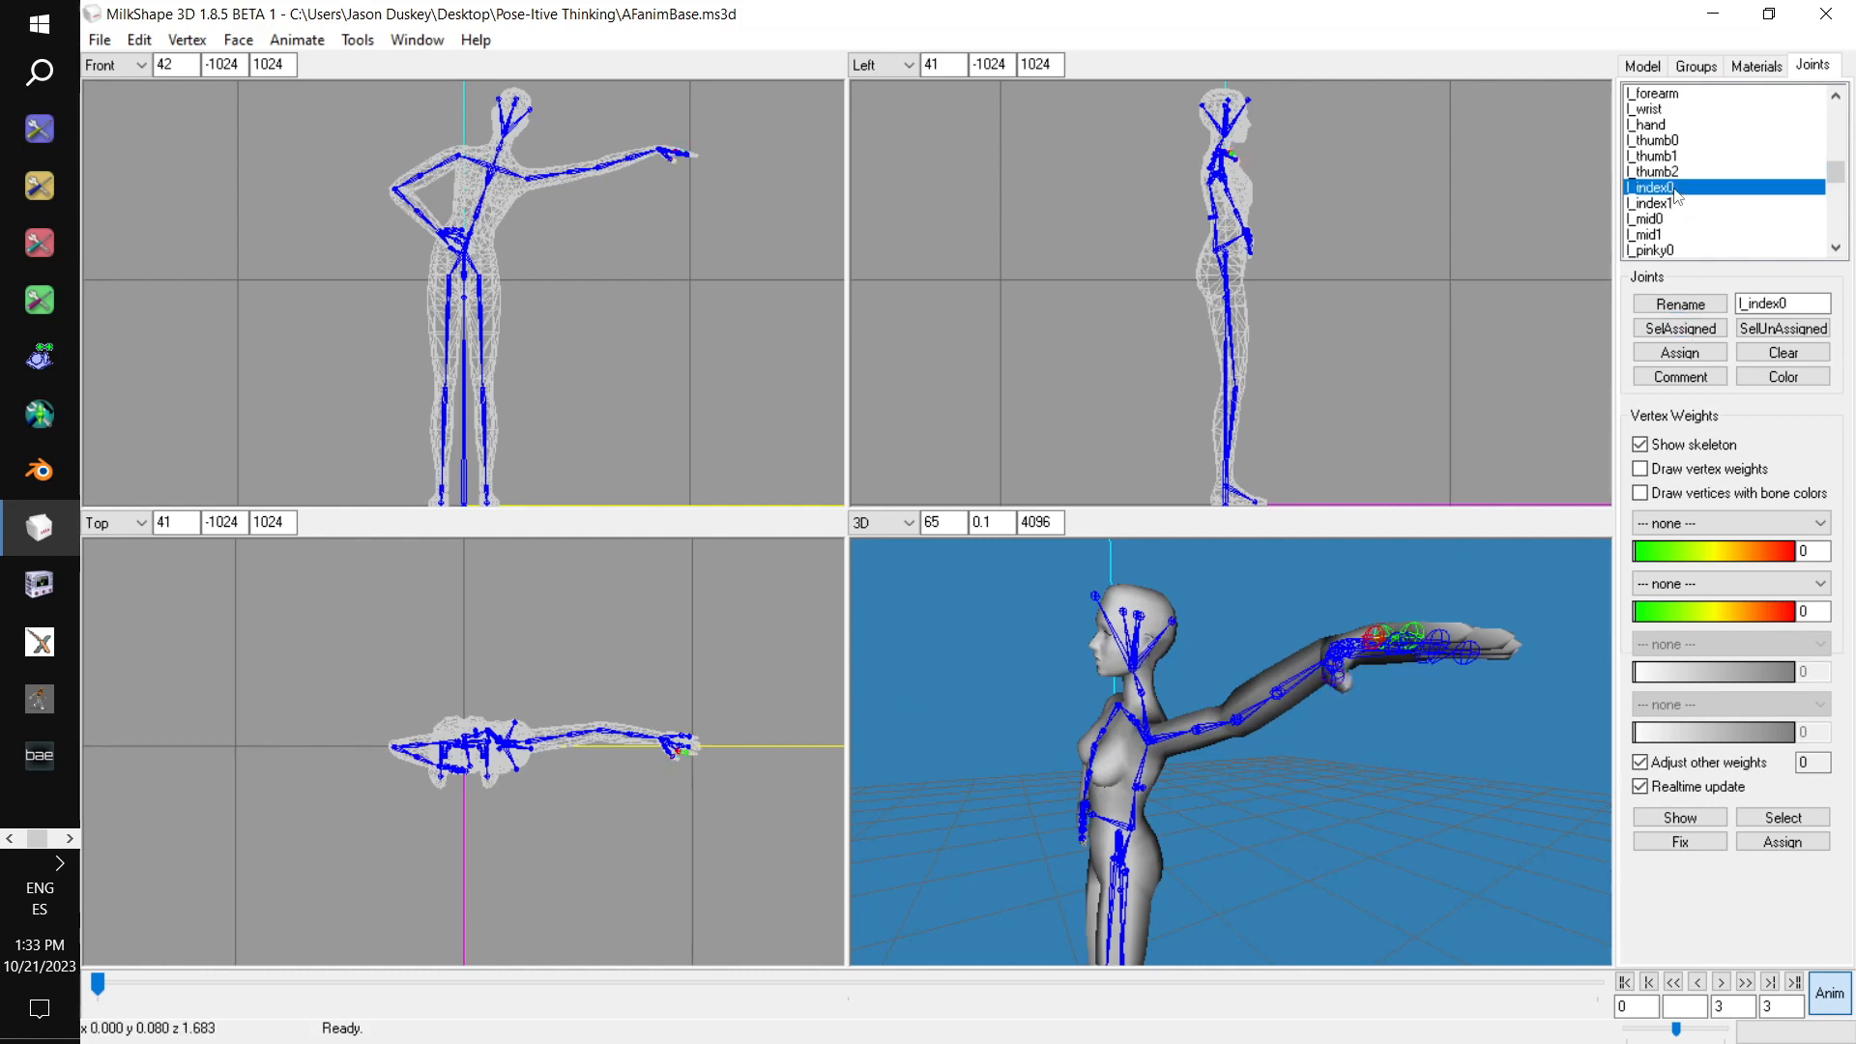
{"action": "left_click_drag", "start_coordinate": [728, 218], "coordinate": [727, 240]}
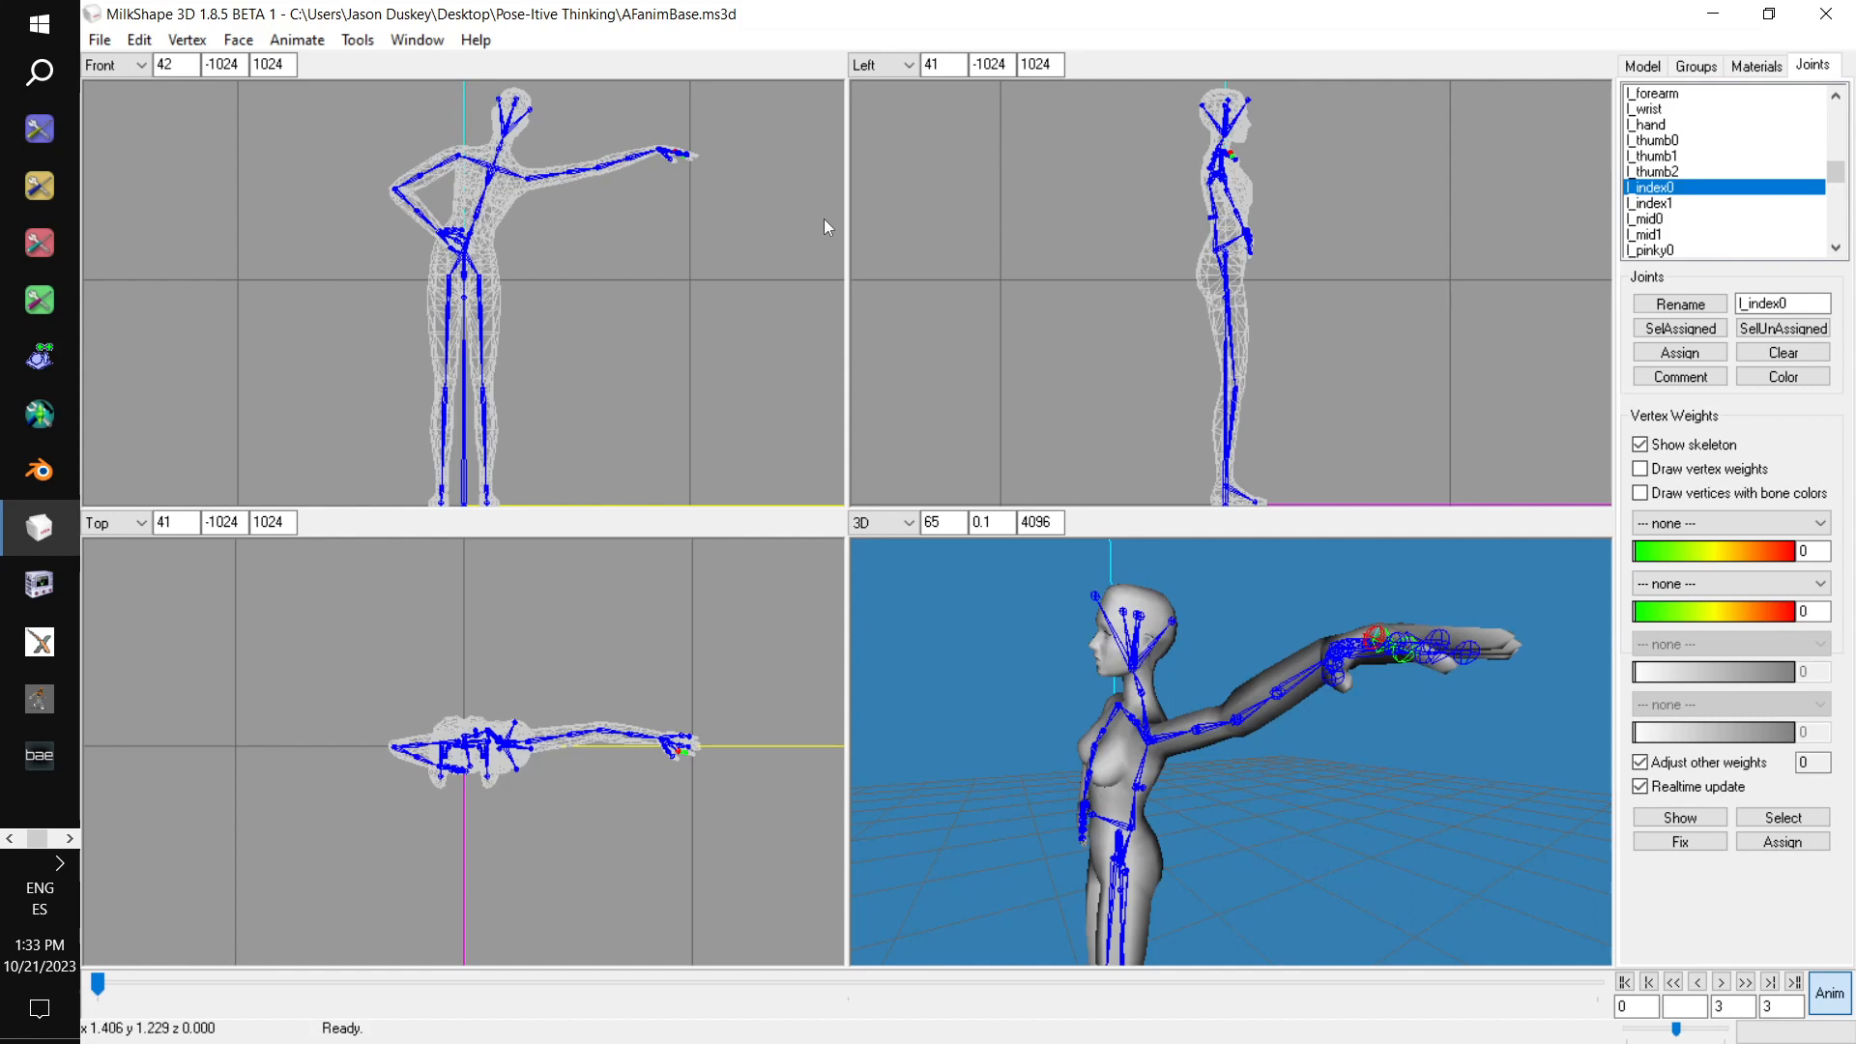
{"action": "left_click", "coordinate": [1688, 203]}
{"action": "mouse_move", "coordinate": [740, 235]}
{"action": "left_mouse_down"}
{"action": "mouse_move", "coordinate": [743, 252]}
{"action": "mouse_move", "coordinate": [763, 241]}
{"action": "left_mouse_up"}
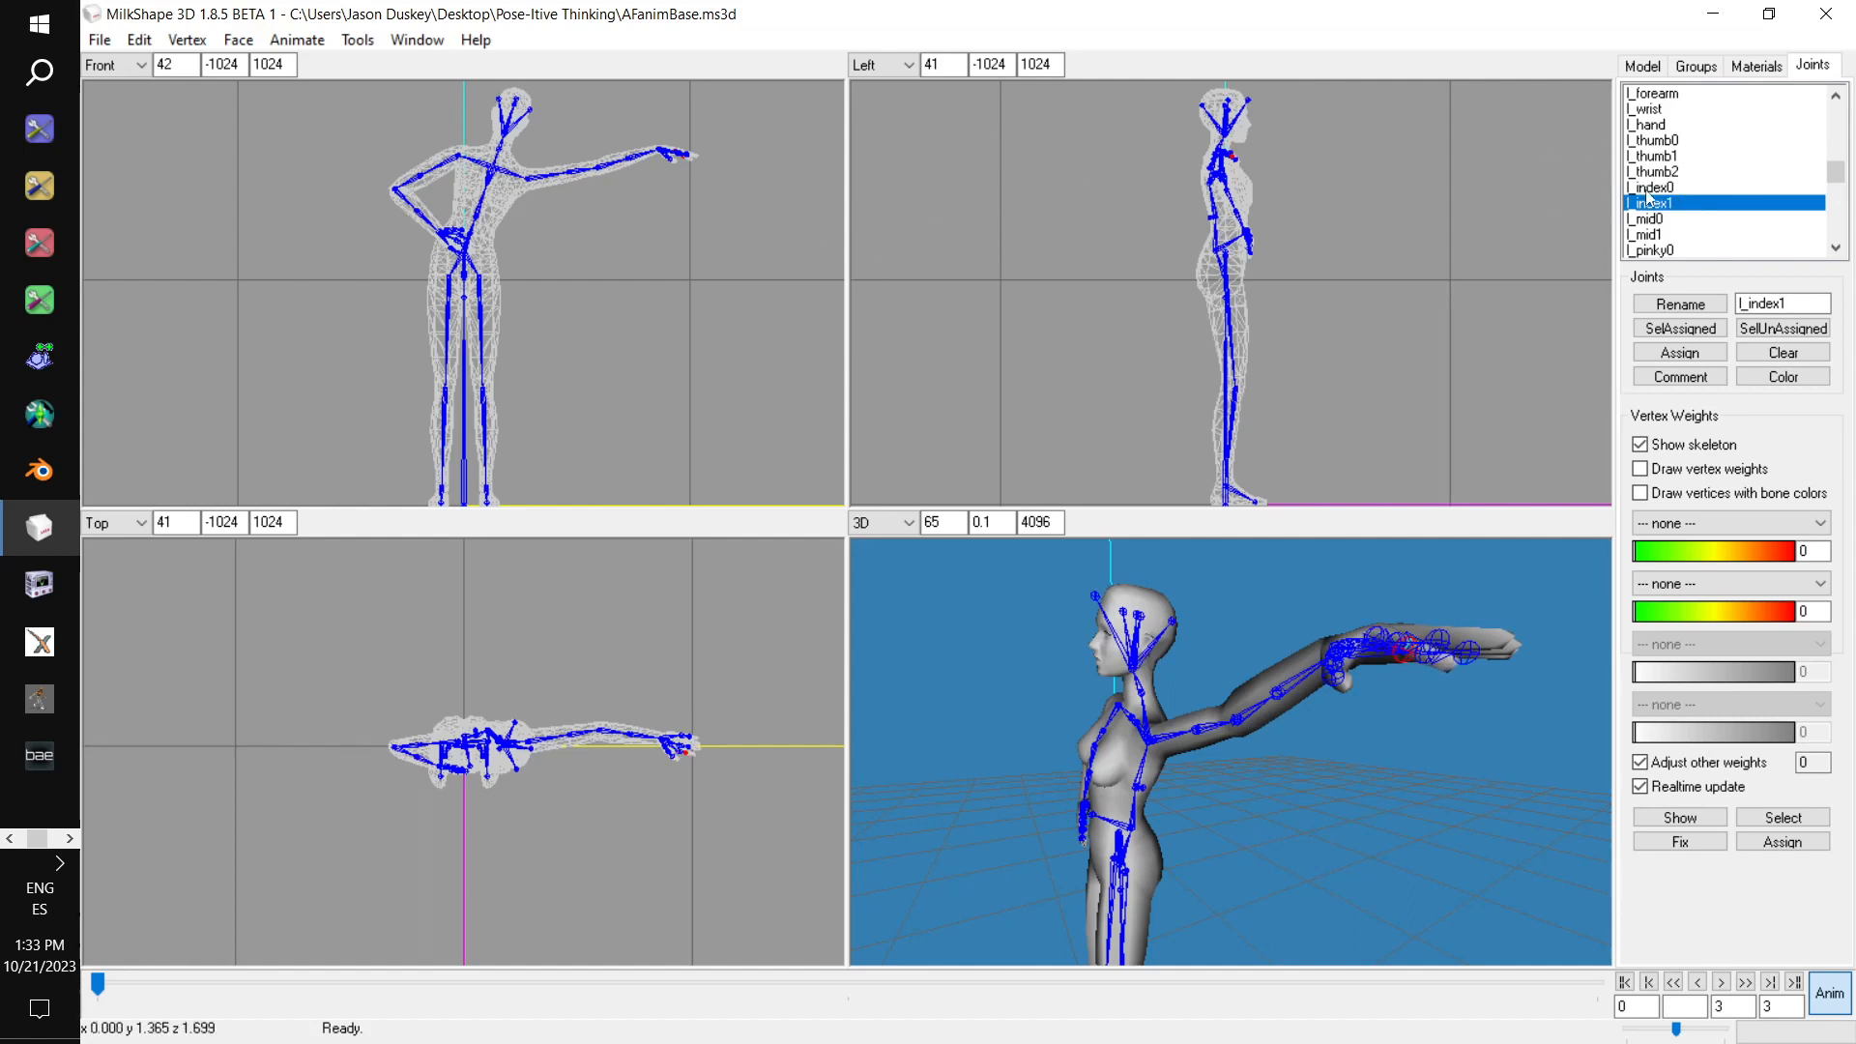
Curl the left middle and pinky fingers gently through the l_mid0, l_mid1, l_pinky0 and l_pinky1 joints
{"action": "left_click", "coordinate": [1671, 221]}
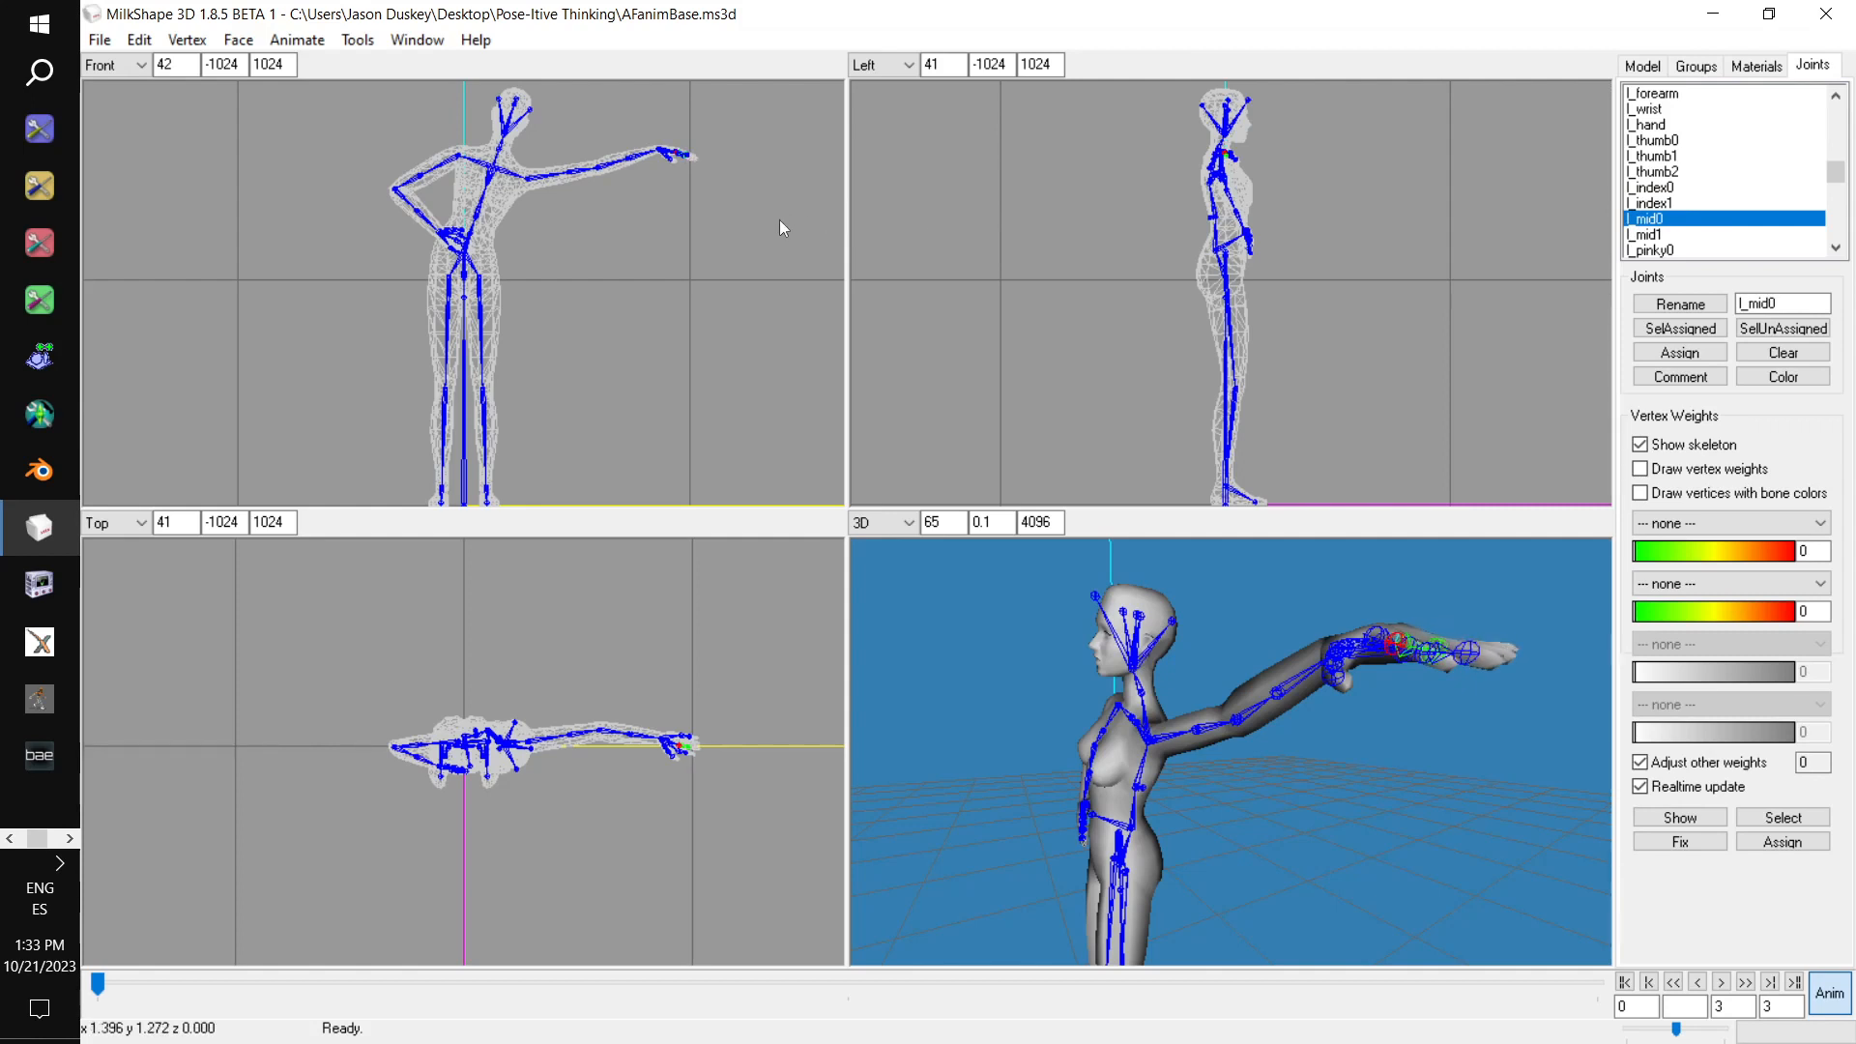
{"action": "left_click", "coordinate": [1702, 234]}
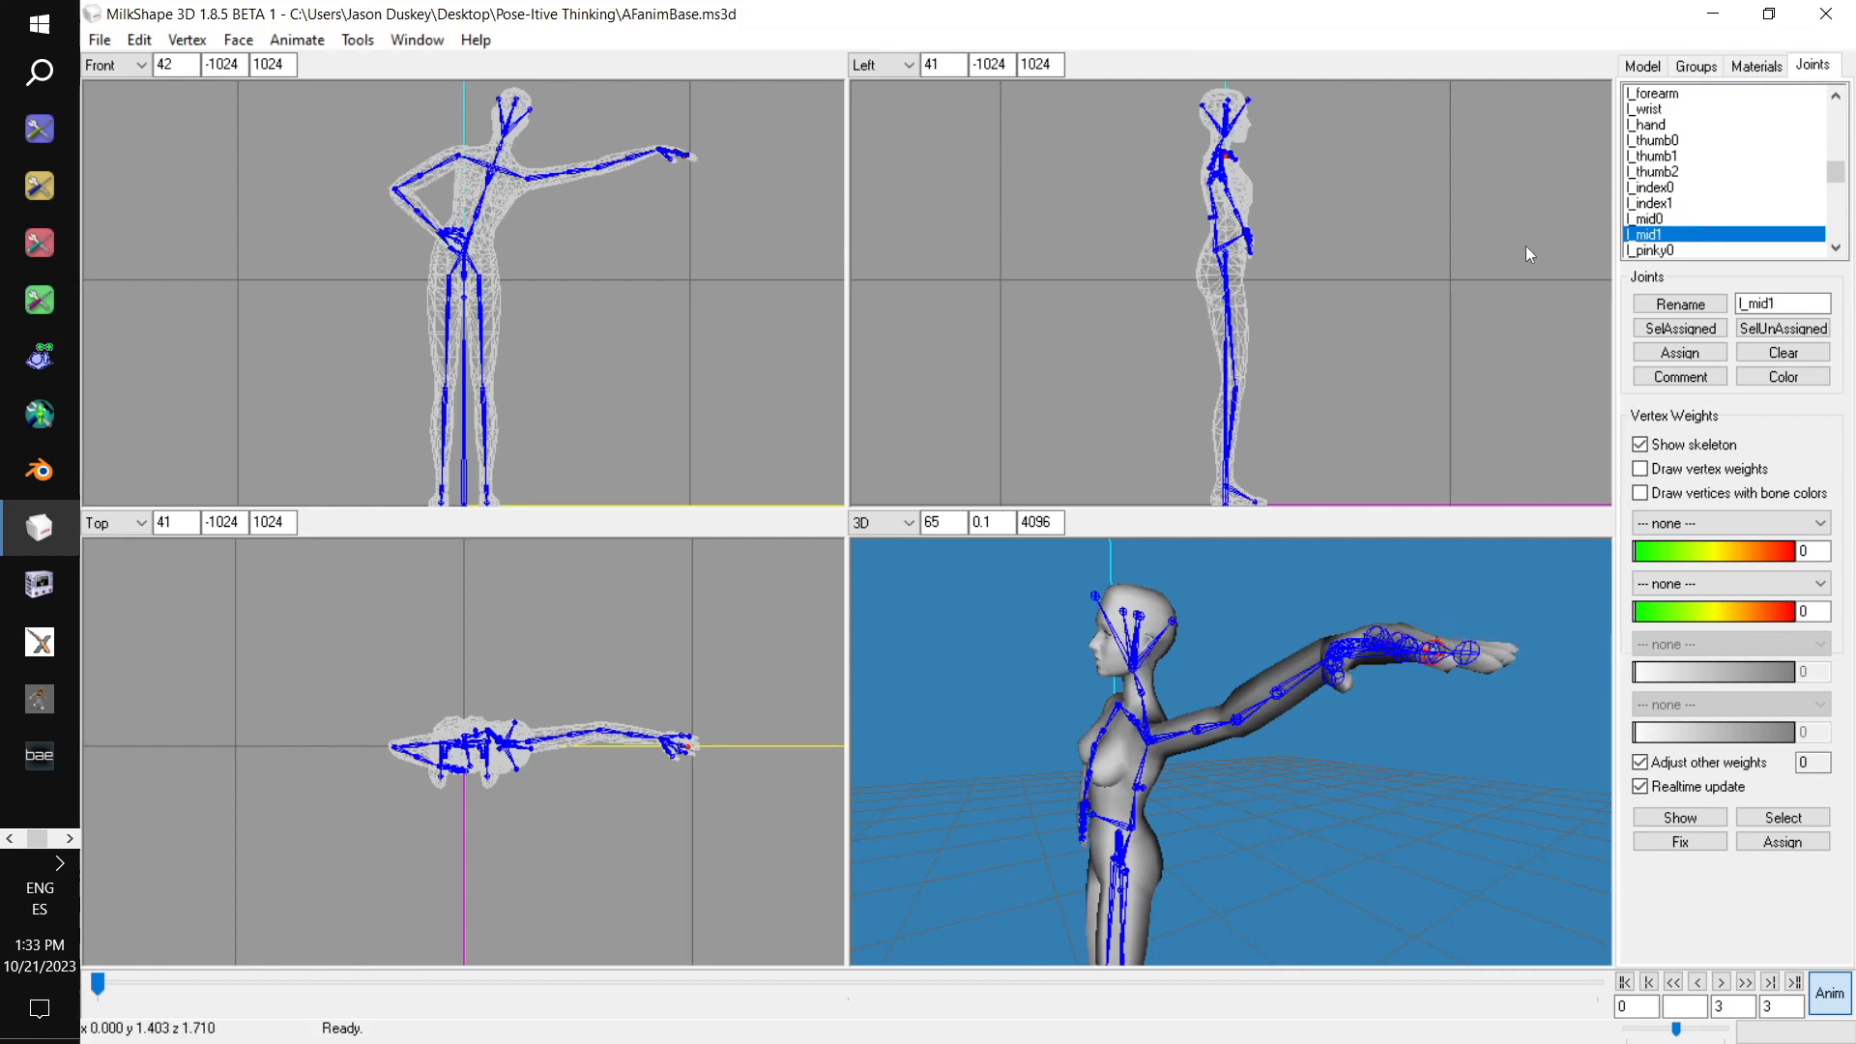
{"action": "left_click_drag", "start_coordinate": [765, 218], "coordinate": [733, 207]}
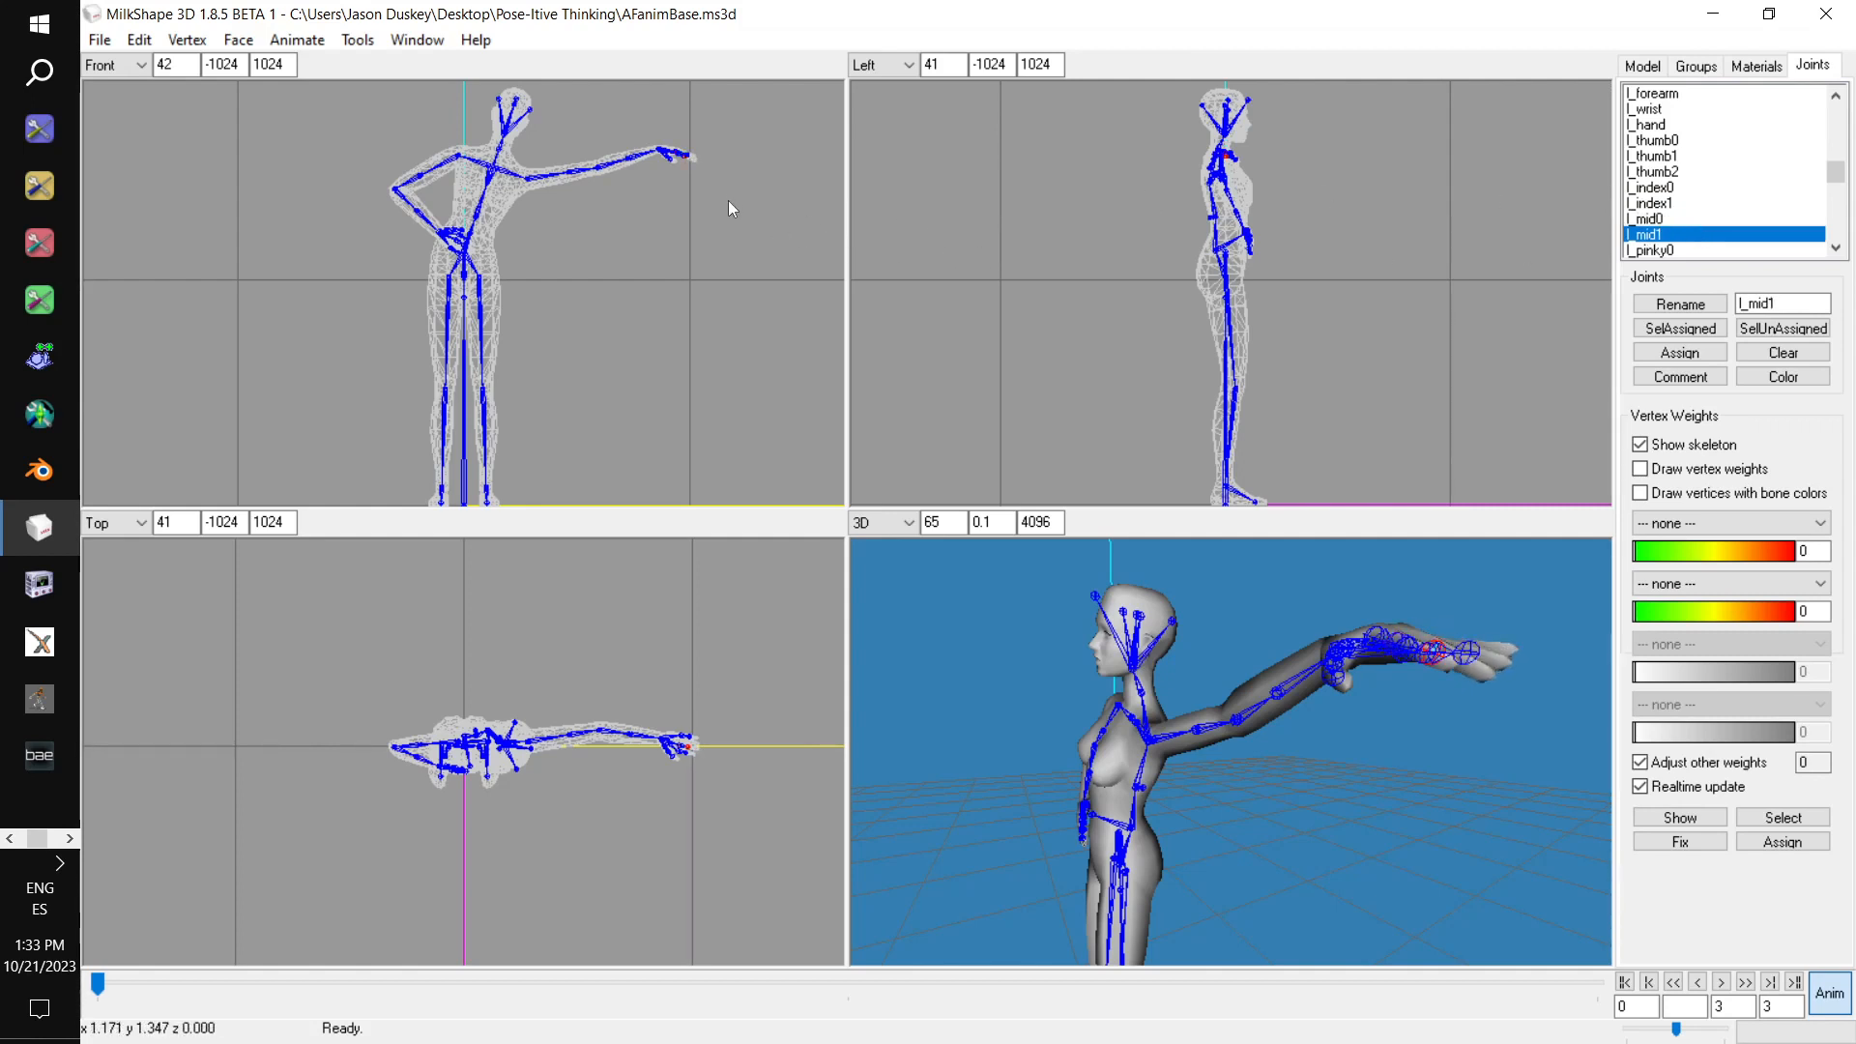
{"action": "left_click", "coordinate": [1707, 251]}
{"action": "left_click_drag", "start_coordinate": [742, 203], "coordinate": [704, 213]}
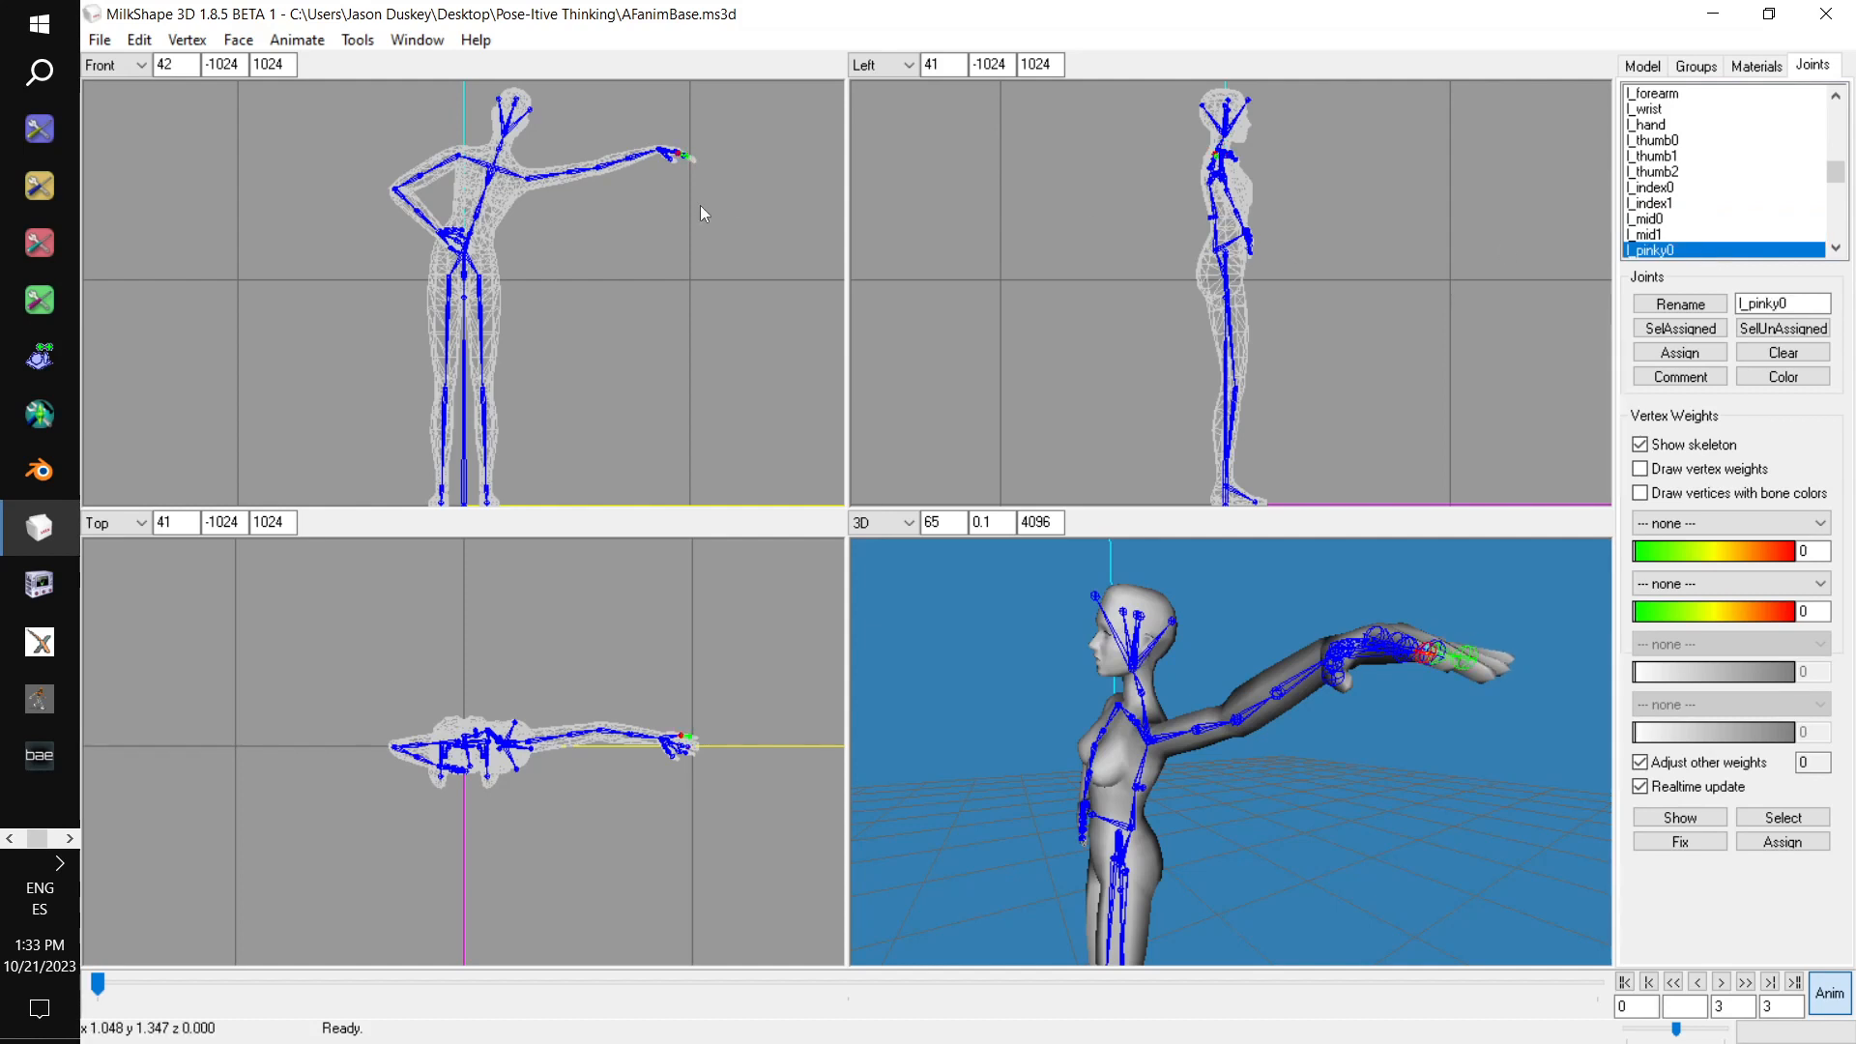
{"action": "scroll", "coordinate": [1727, 187], "scroll_direction": "down", "scroll_amount": 1}
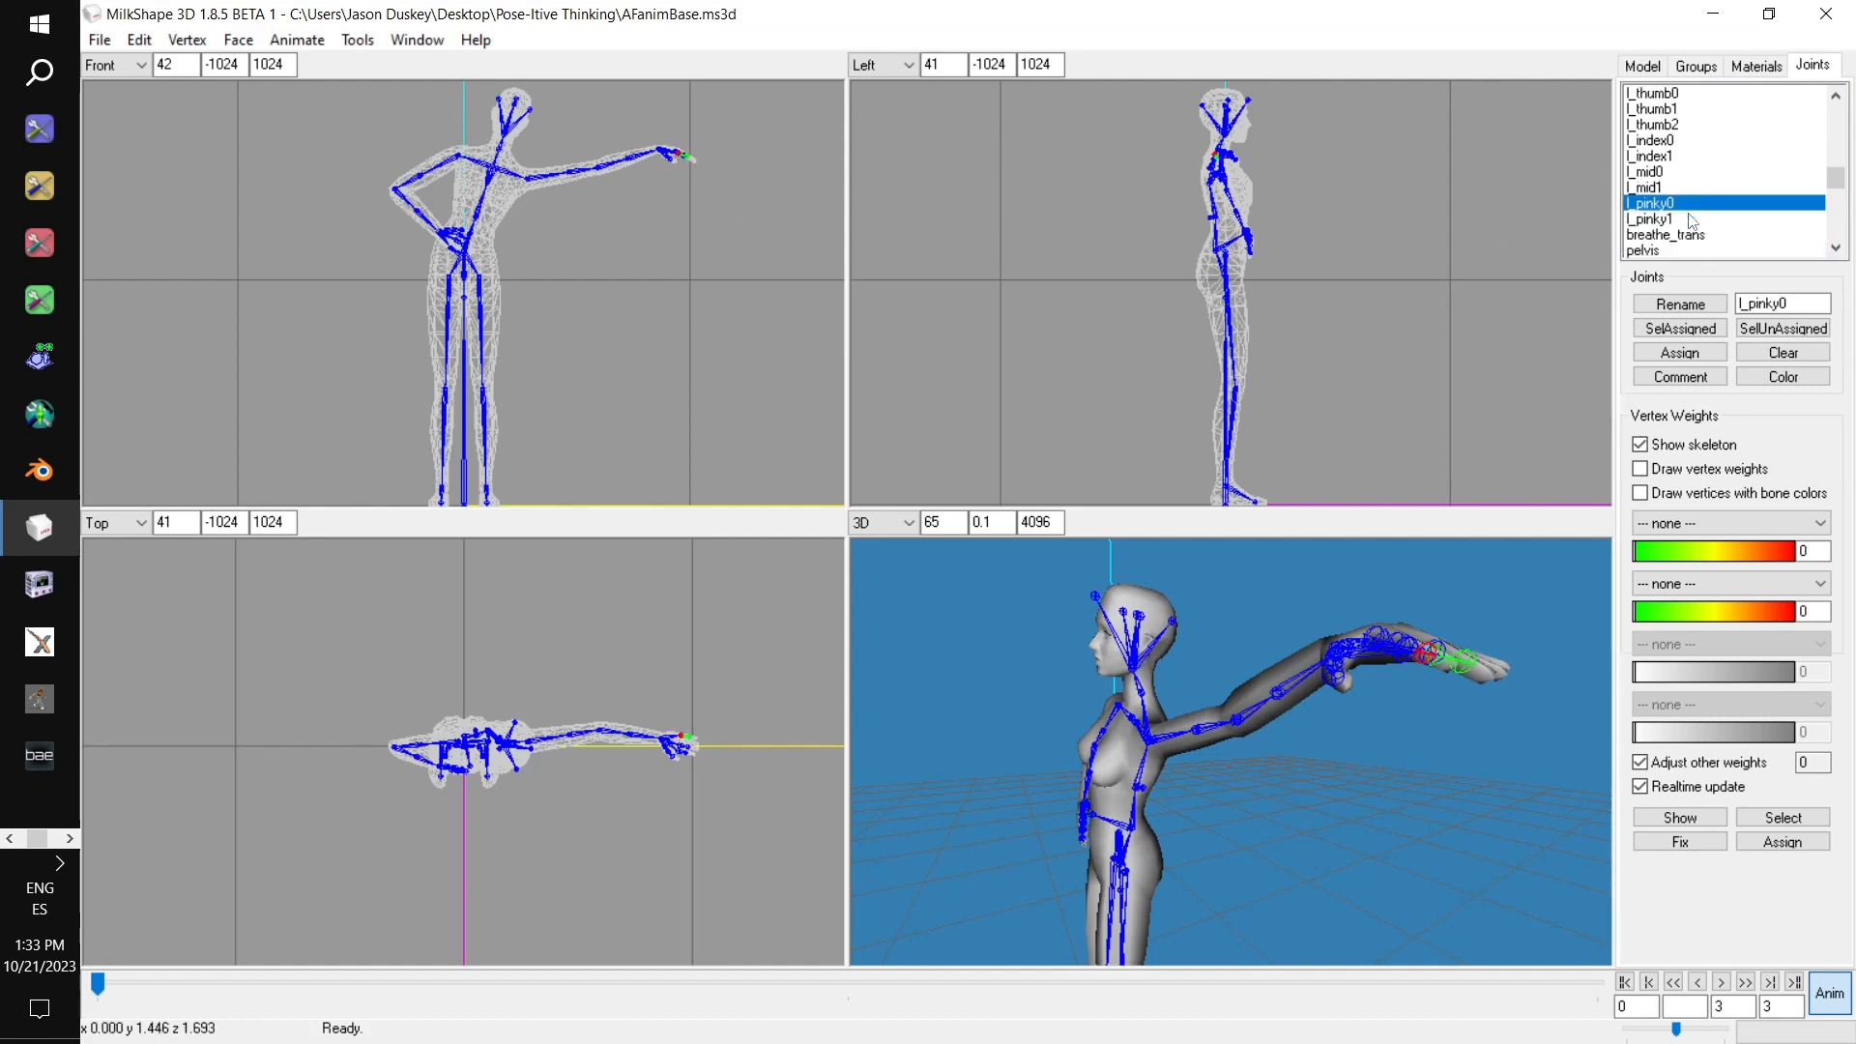
{"action": "left_click", "coordinate": [1690, 219]}
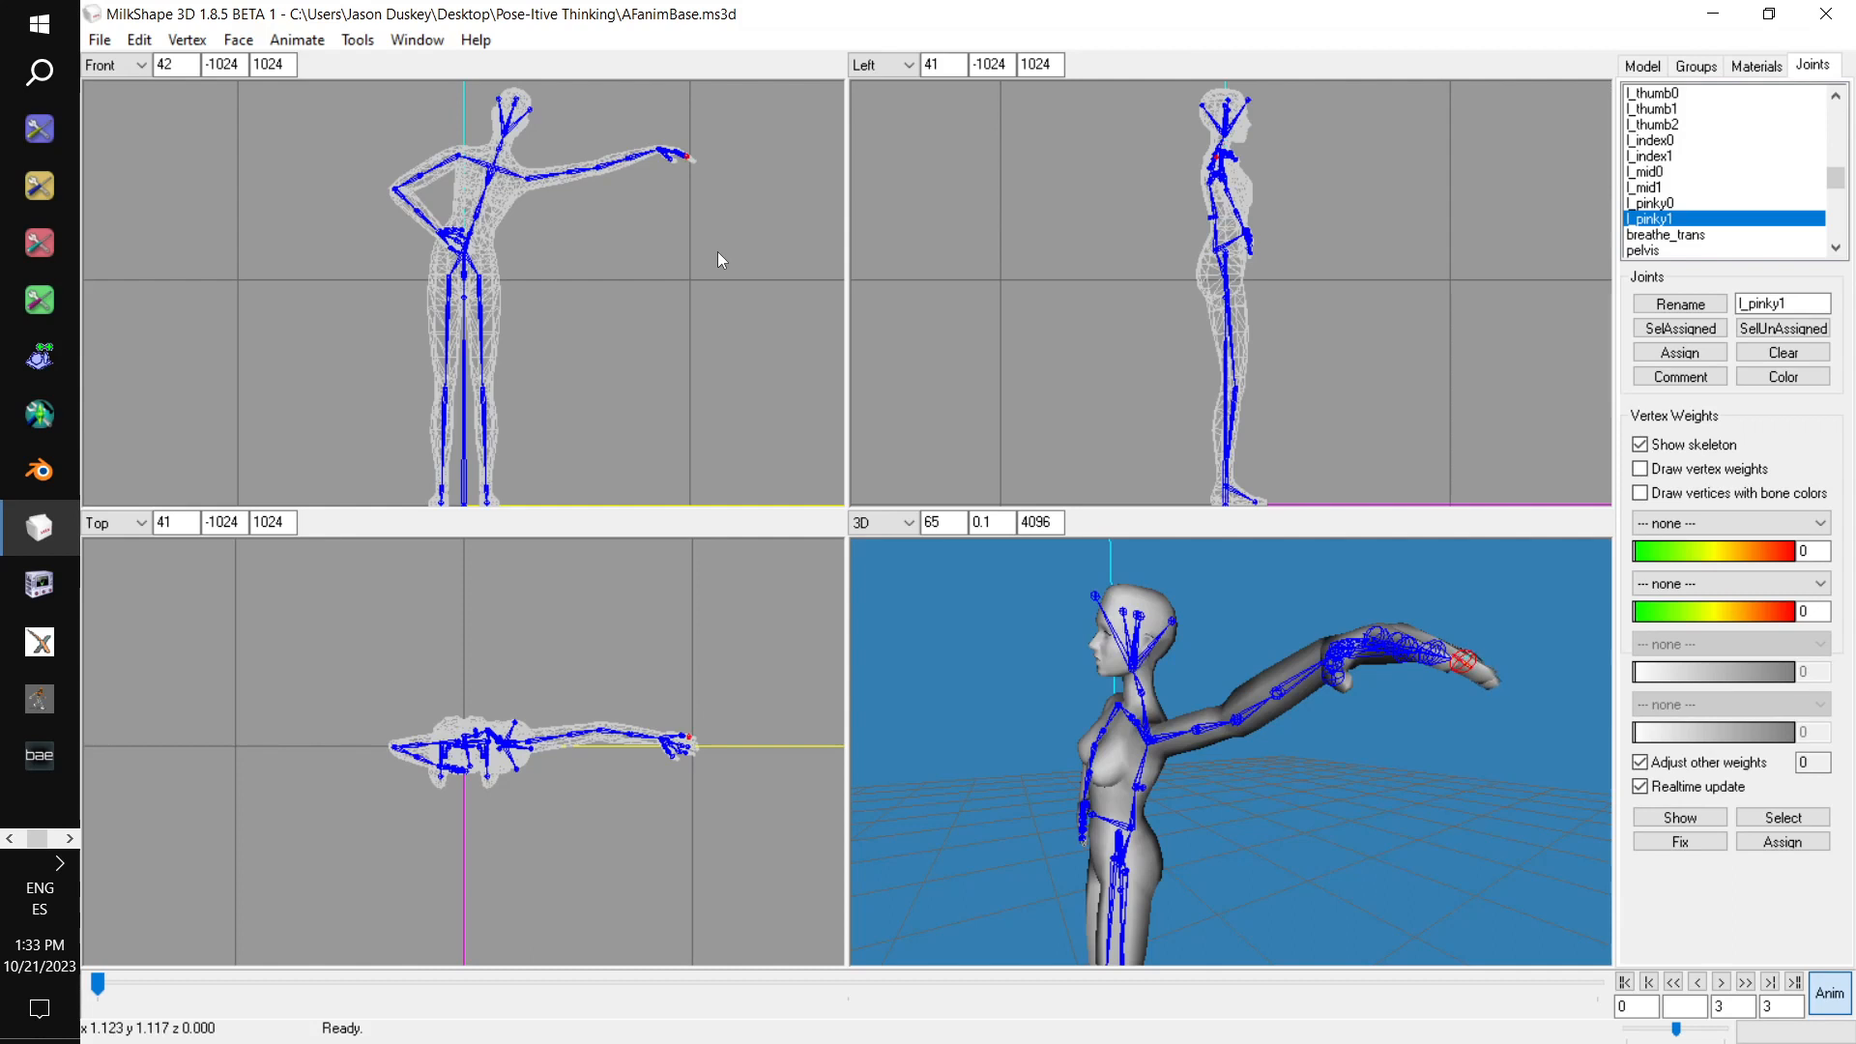
{"action": "left_click_drag", "start_coordinate": [1366, 678], "coordinate": [1402, 709]}
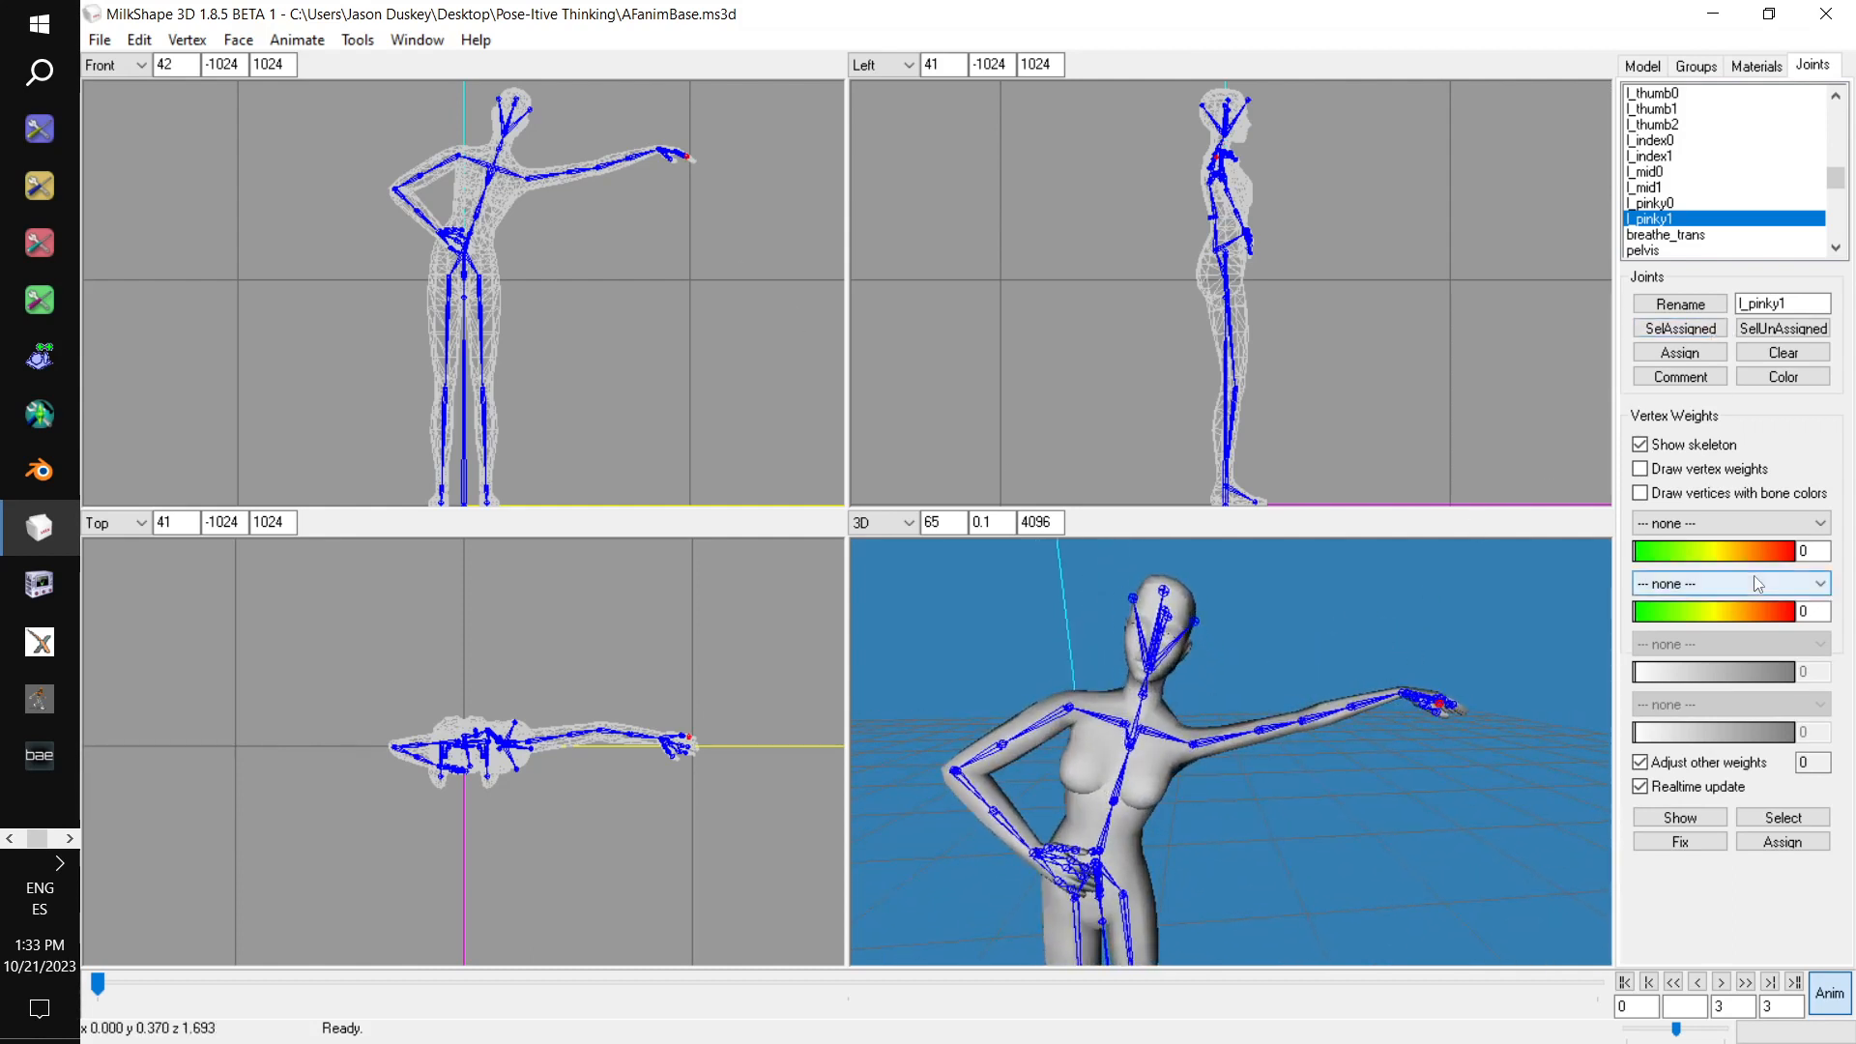
Set a keyframe for the current pose of the rotated joints
{"action": "left_click", "coordinate": [297, 40]}
{"action": "left_click", "coordinate": [410, 112]}
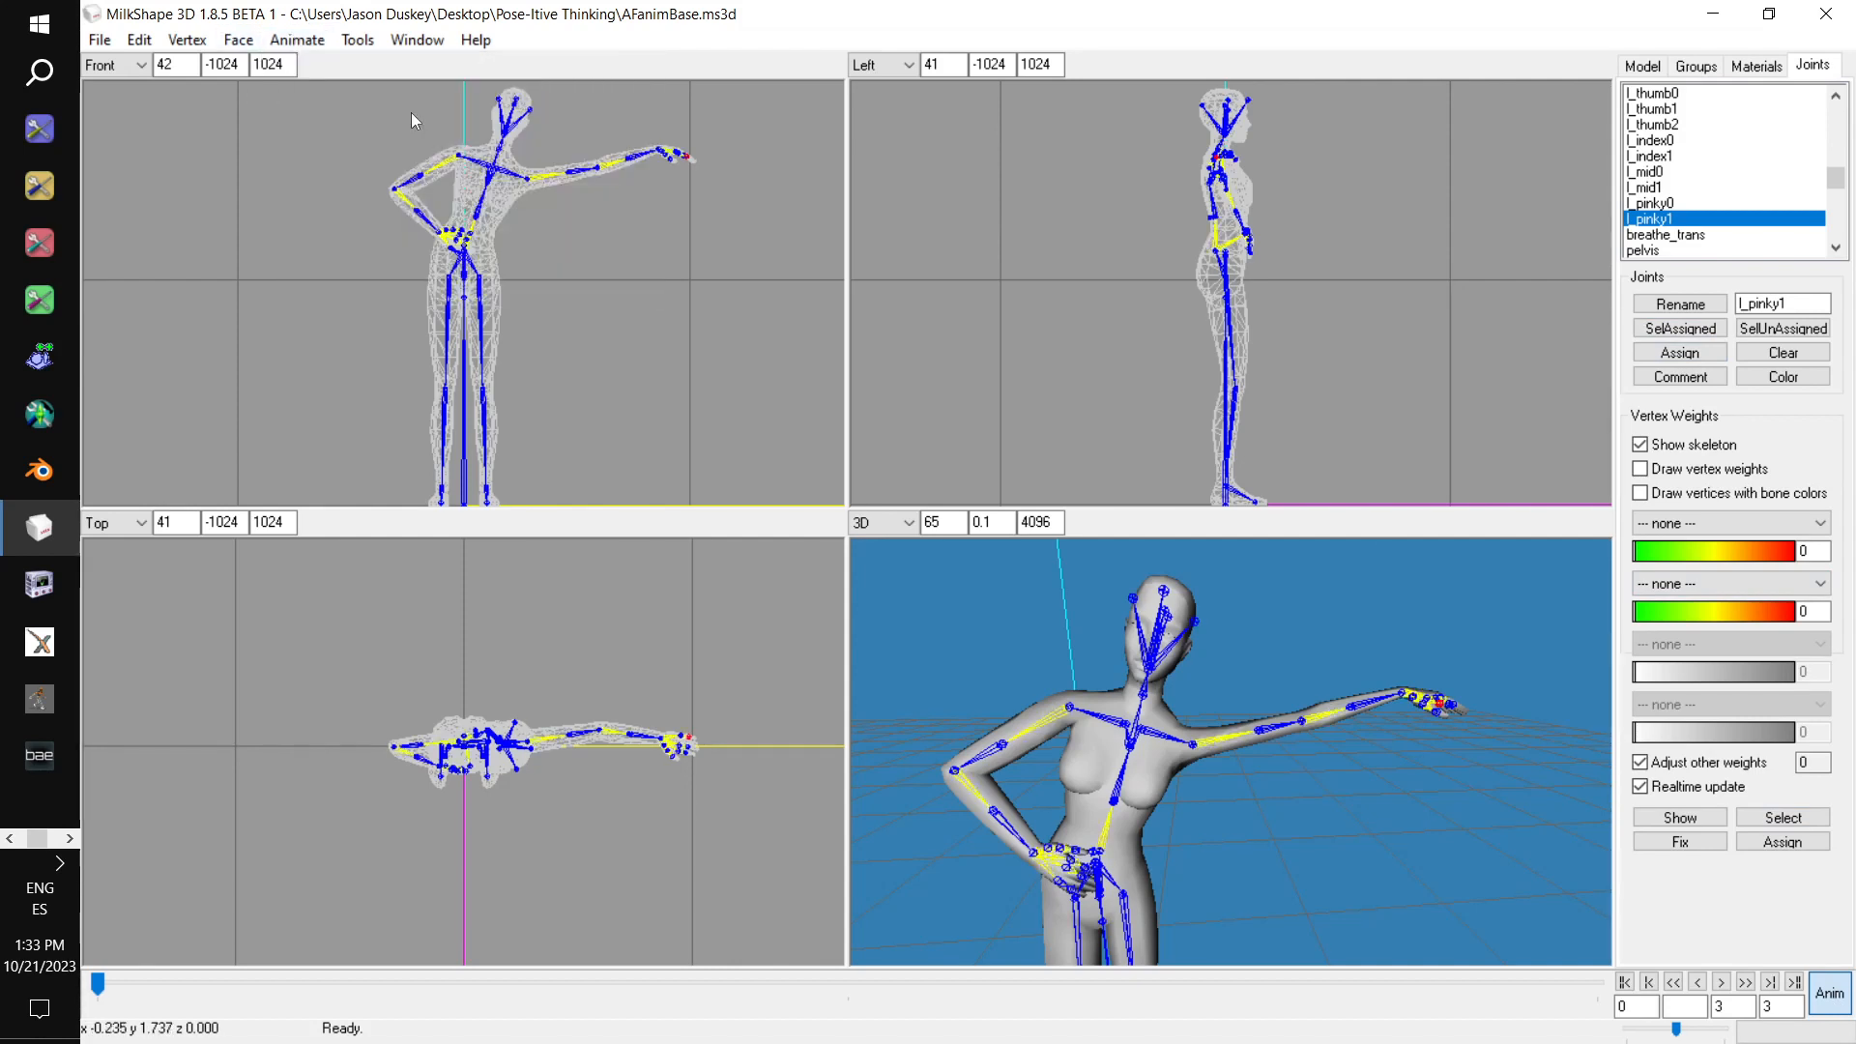
{"action": "mouse_move", "coordinate": [1185, 719]}
{"action": "left_mouse_down"}
{"action": "mouse_move", "coordinate": [1025, 737]}
{"action": "mouse_move", "coordinate": [1207, 758]}
{"action": "mouse_move", "coordinate": [1168, 733]}
{"action": "mouse_move", "coordinate": [1176, 758]}
{"action": "mouse_move", "coordinate": [926, 729]}
{"action": "mouse_move", "coordinate": [940, 748]}
{"action": "mouse_move", "coordinate": [1177, 755]}
{"action": "left_mouse_up"}
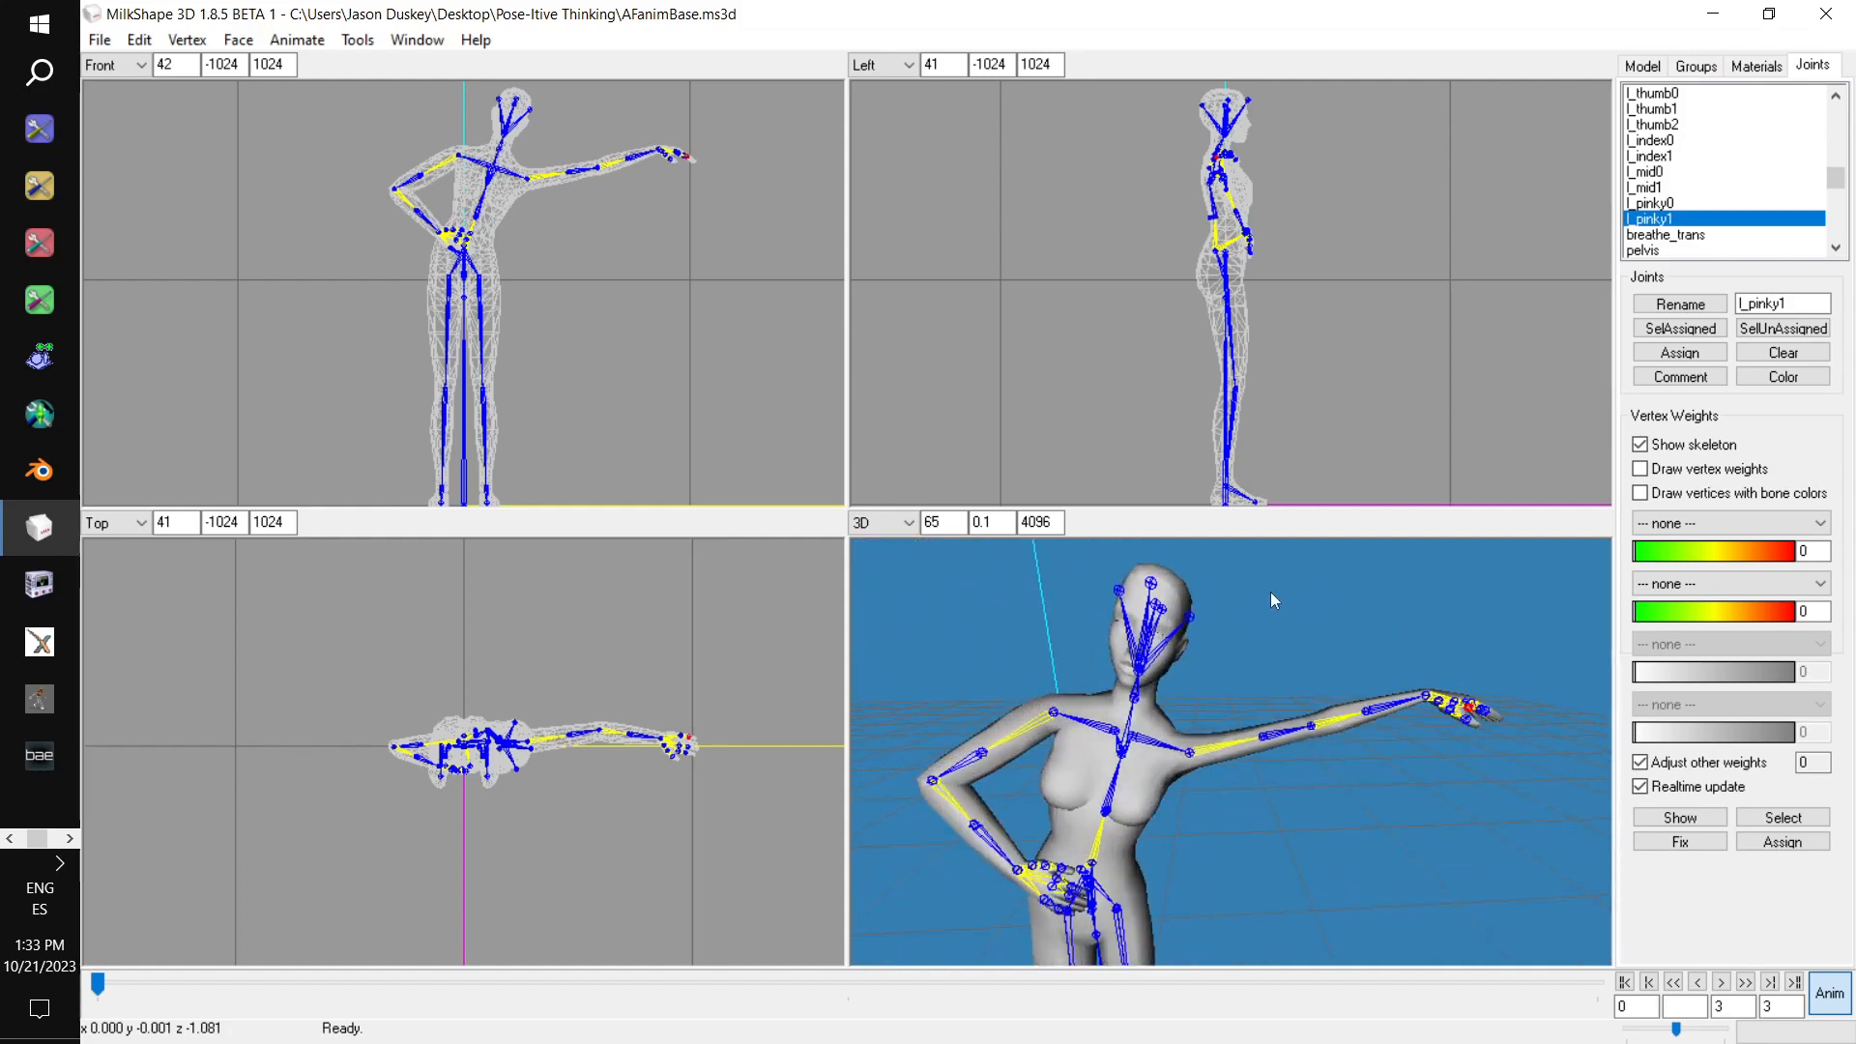
Apply the preset tiny Z rotation to the spine1 and spine2 joints, which have no key yet
{"action": "scroll", "coordinate": [1775, 148], "scroll_direction": "up", "scroll_amount": 8}
{"action": "scroll", "coordinate": [1765, 168], "scroll_direction": "down", "scroll_amount": 3}
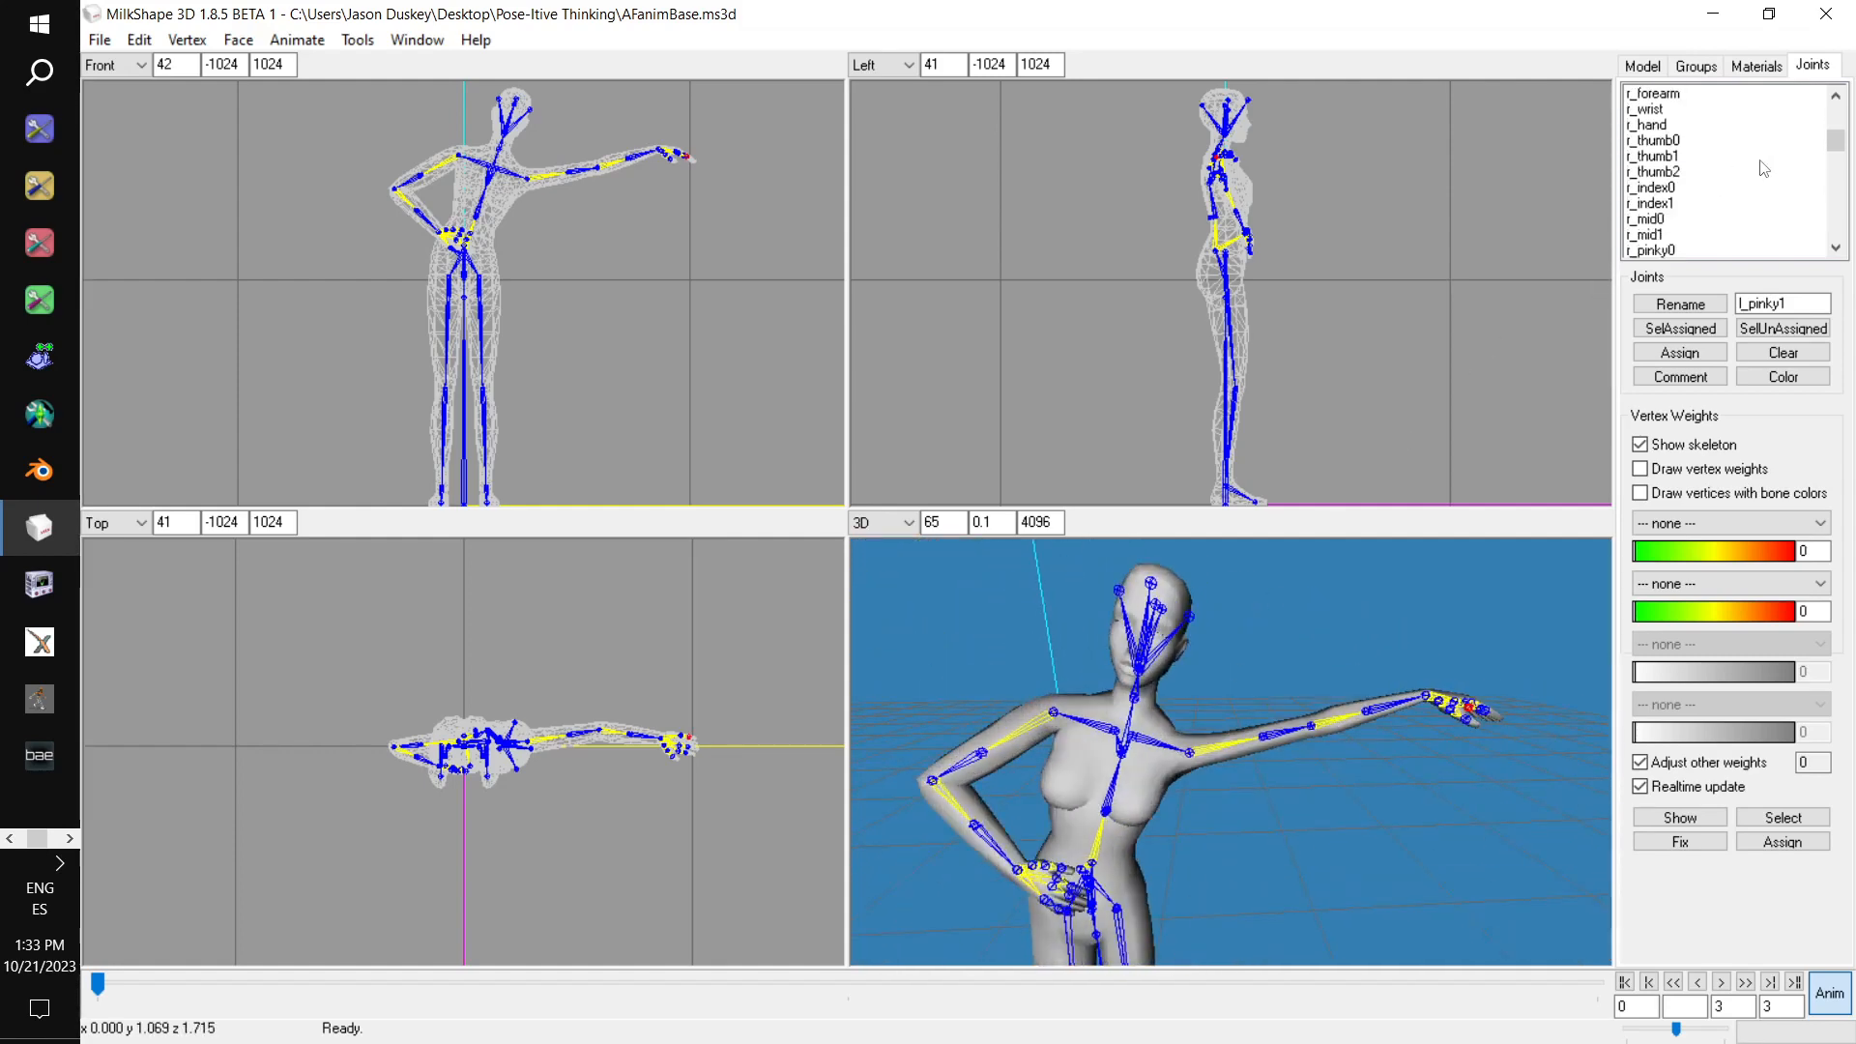
{"action": "scroll", "coordinate": [1713, 162], "scroll_direction": "up", "scroll_amount": 4}
{"action": "left_click", "coordinate": [1692, 143]}
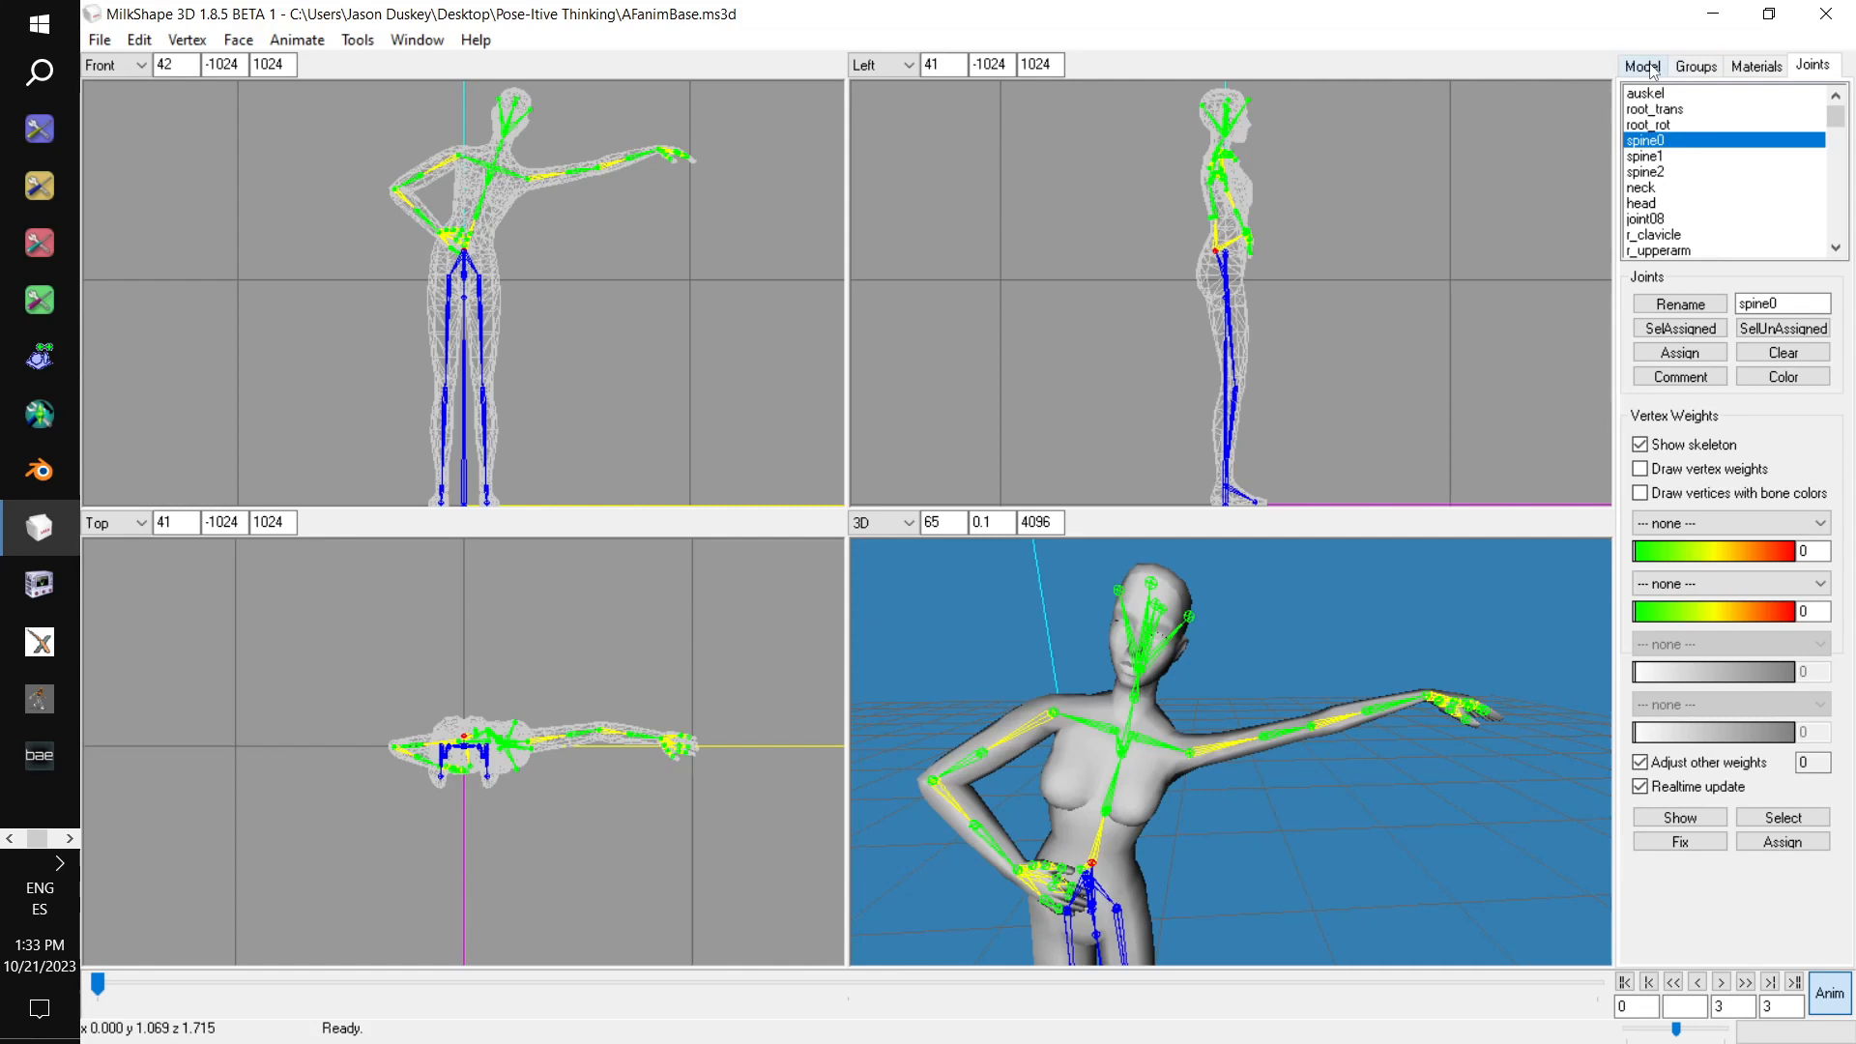
{"action": "left_click", "coordinate": [1673, 158]}
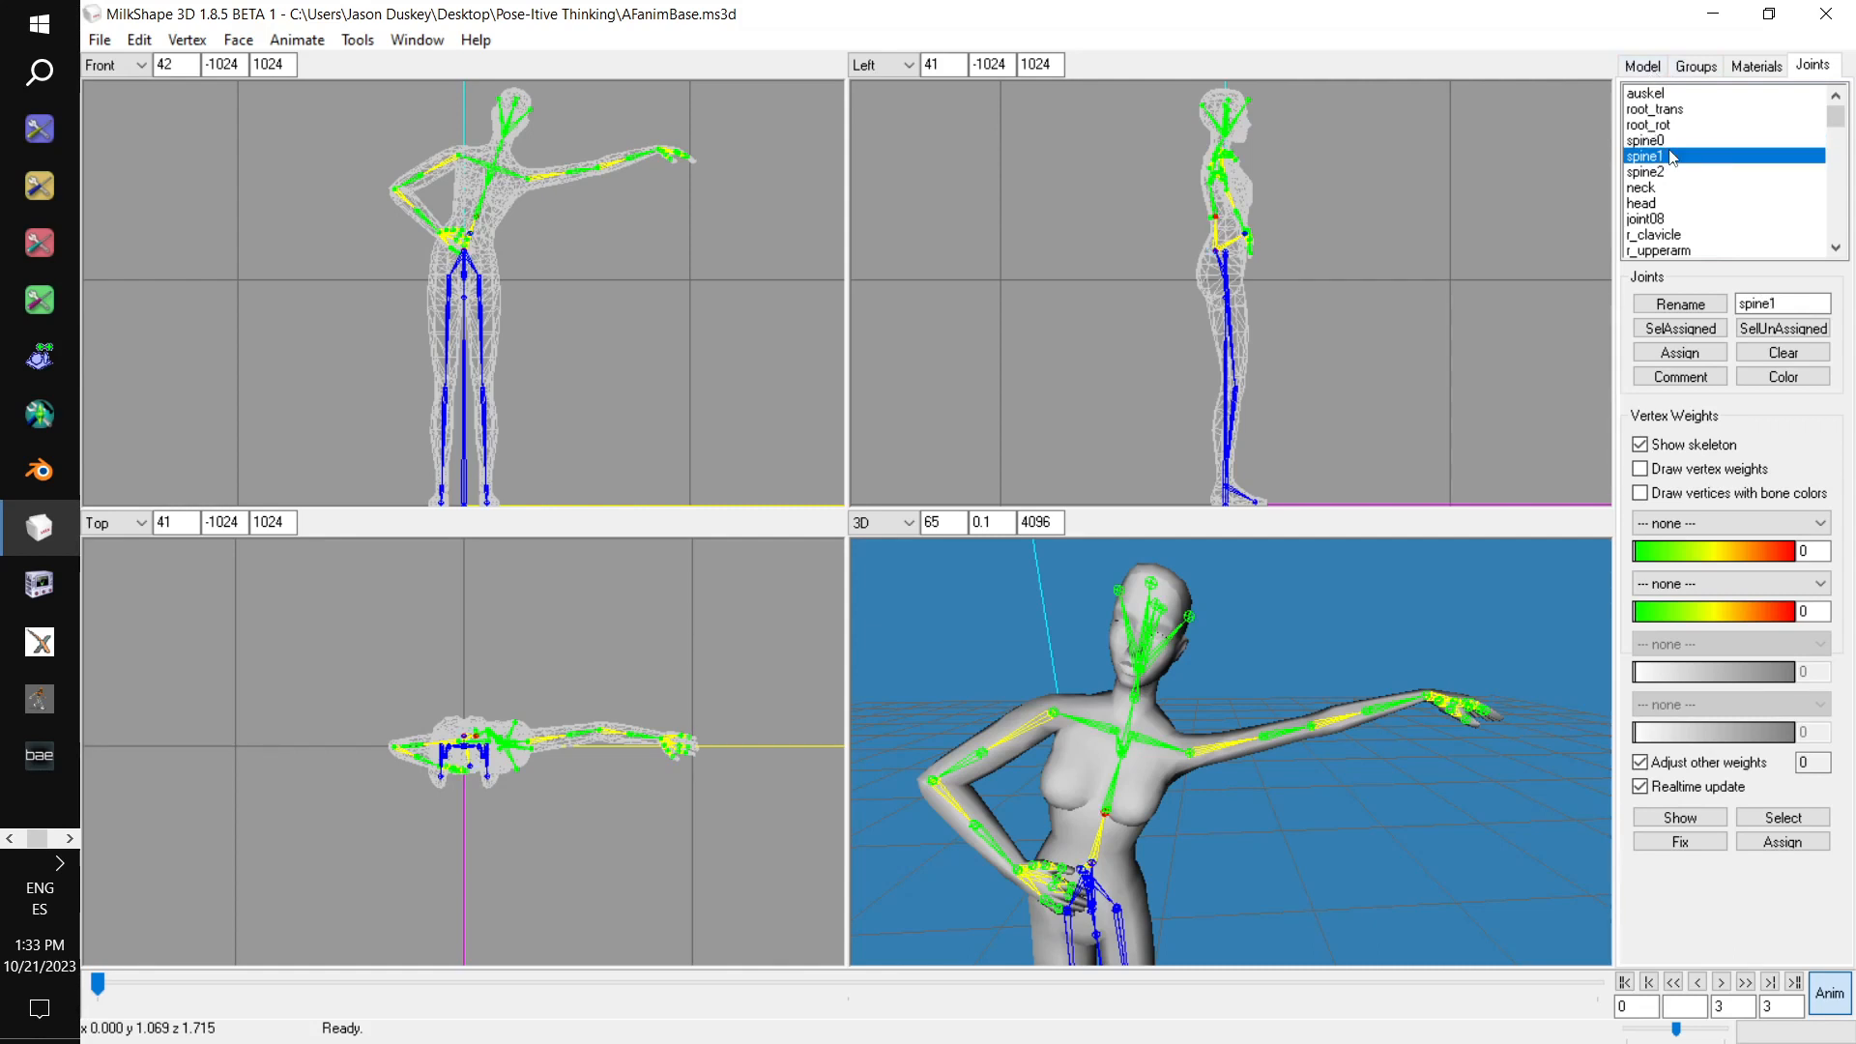
{"action": "left_click", "coordinate": [1650, 64]}
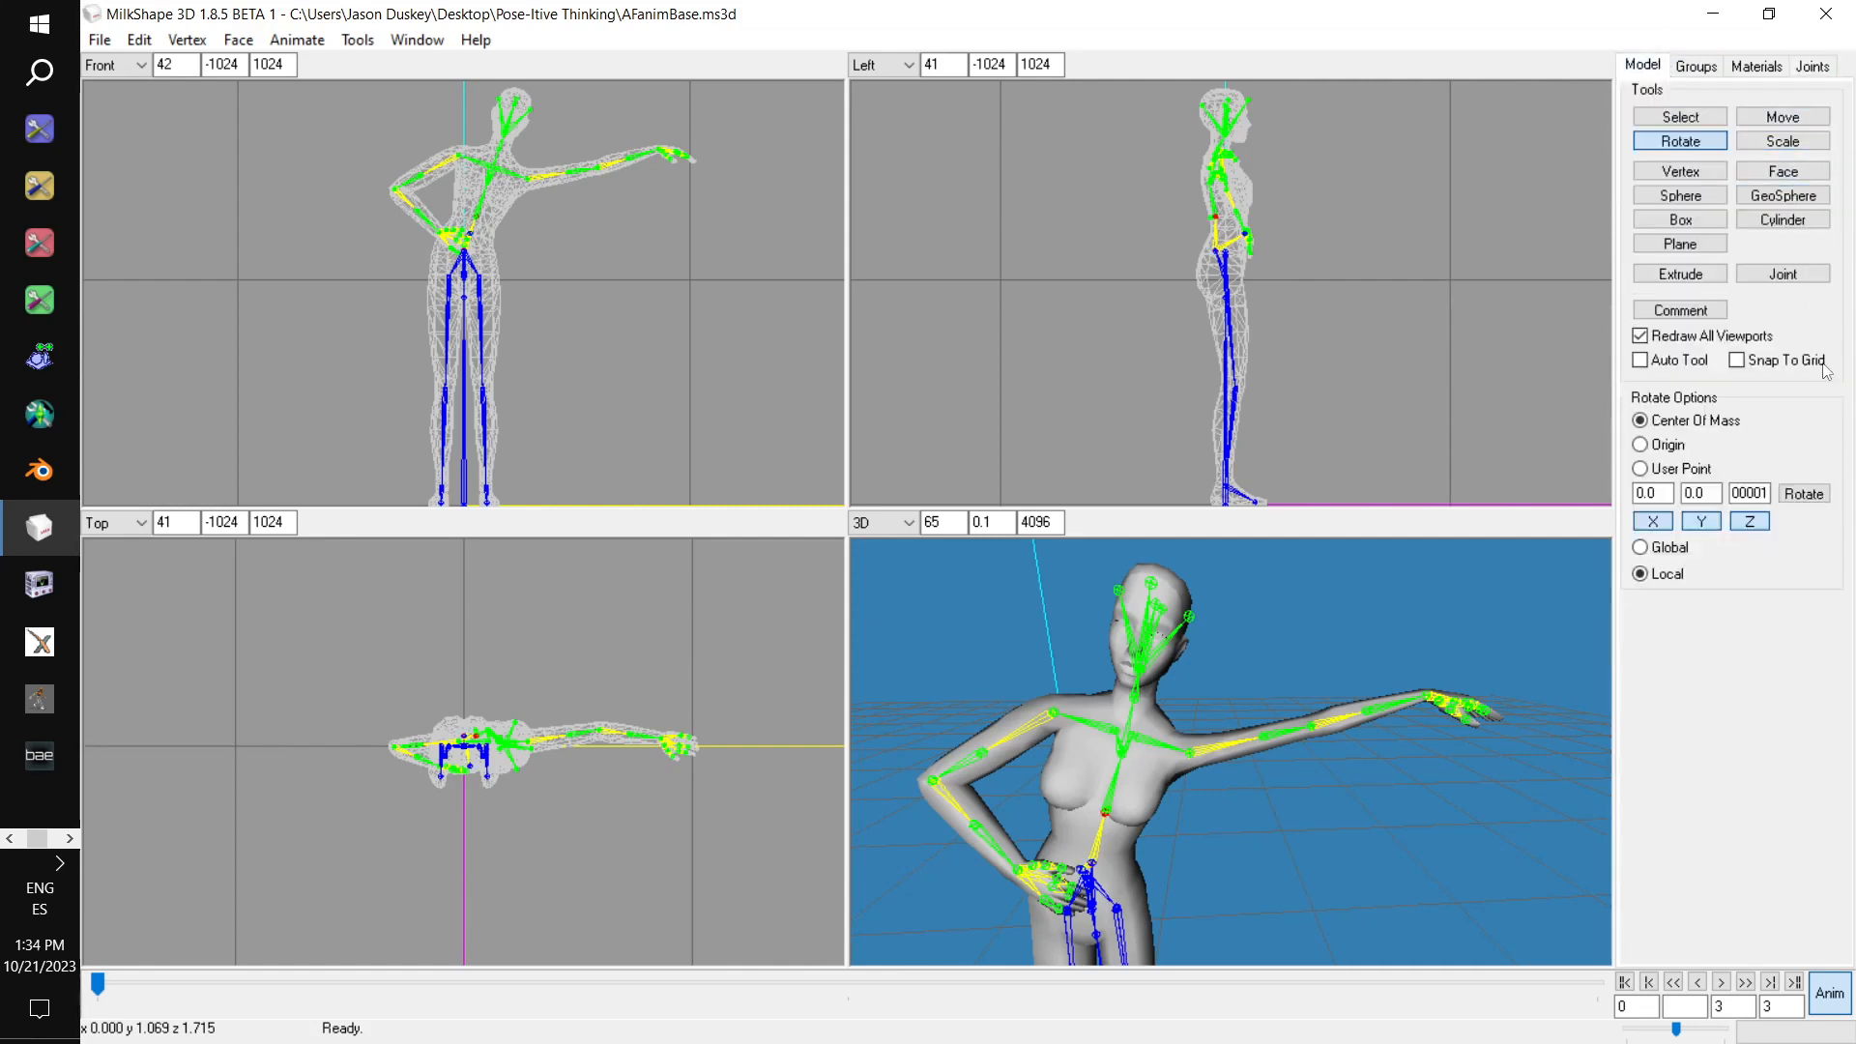
{"action": "left_click", "coordinate": [1812, 66]}
{"action": "left_click", "coordinate": [1692, 174]}
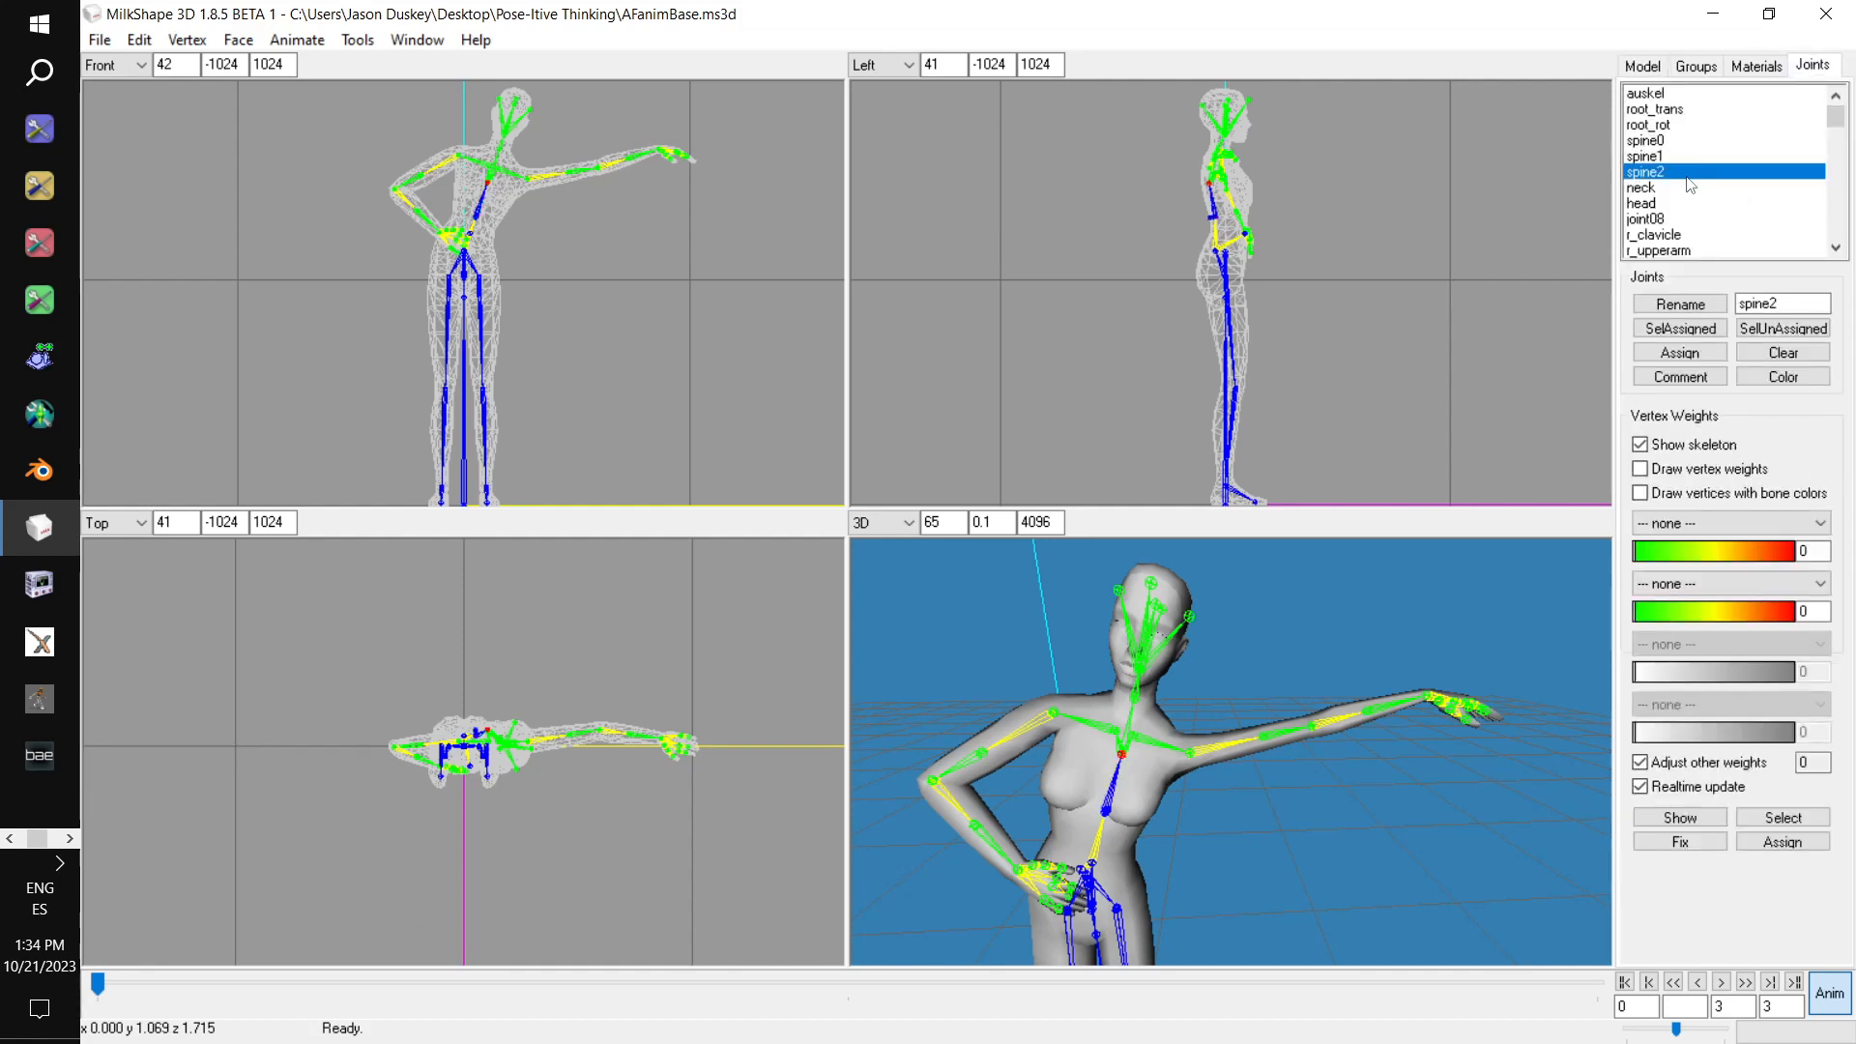
{"action": "left_click", "coordinate": [1644, 68]}
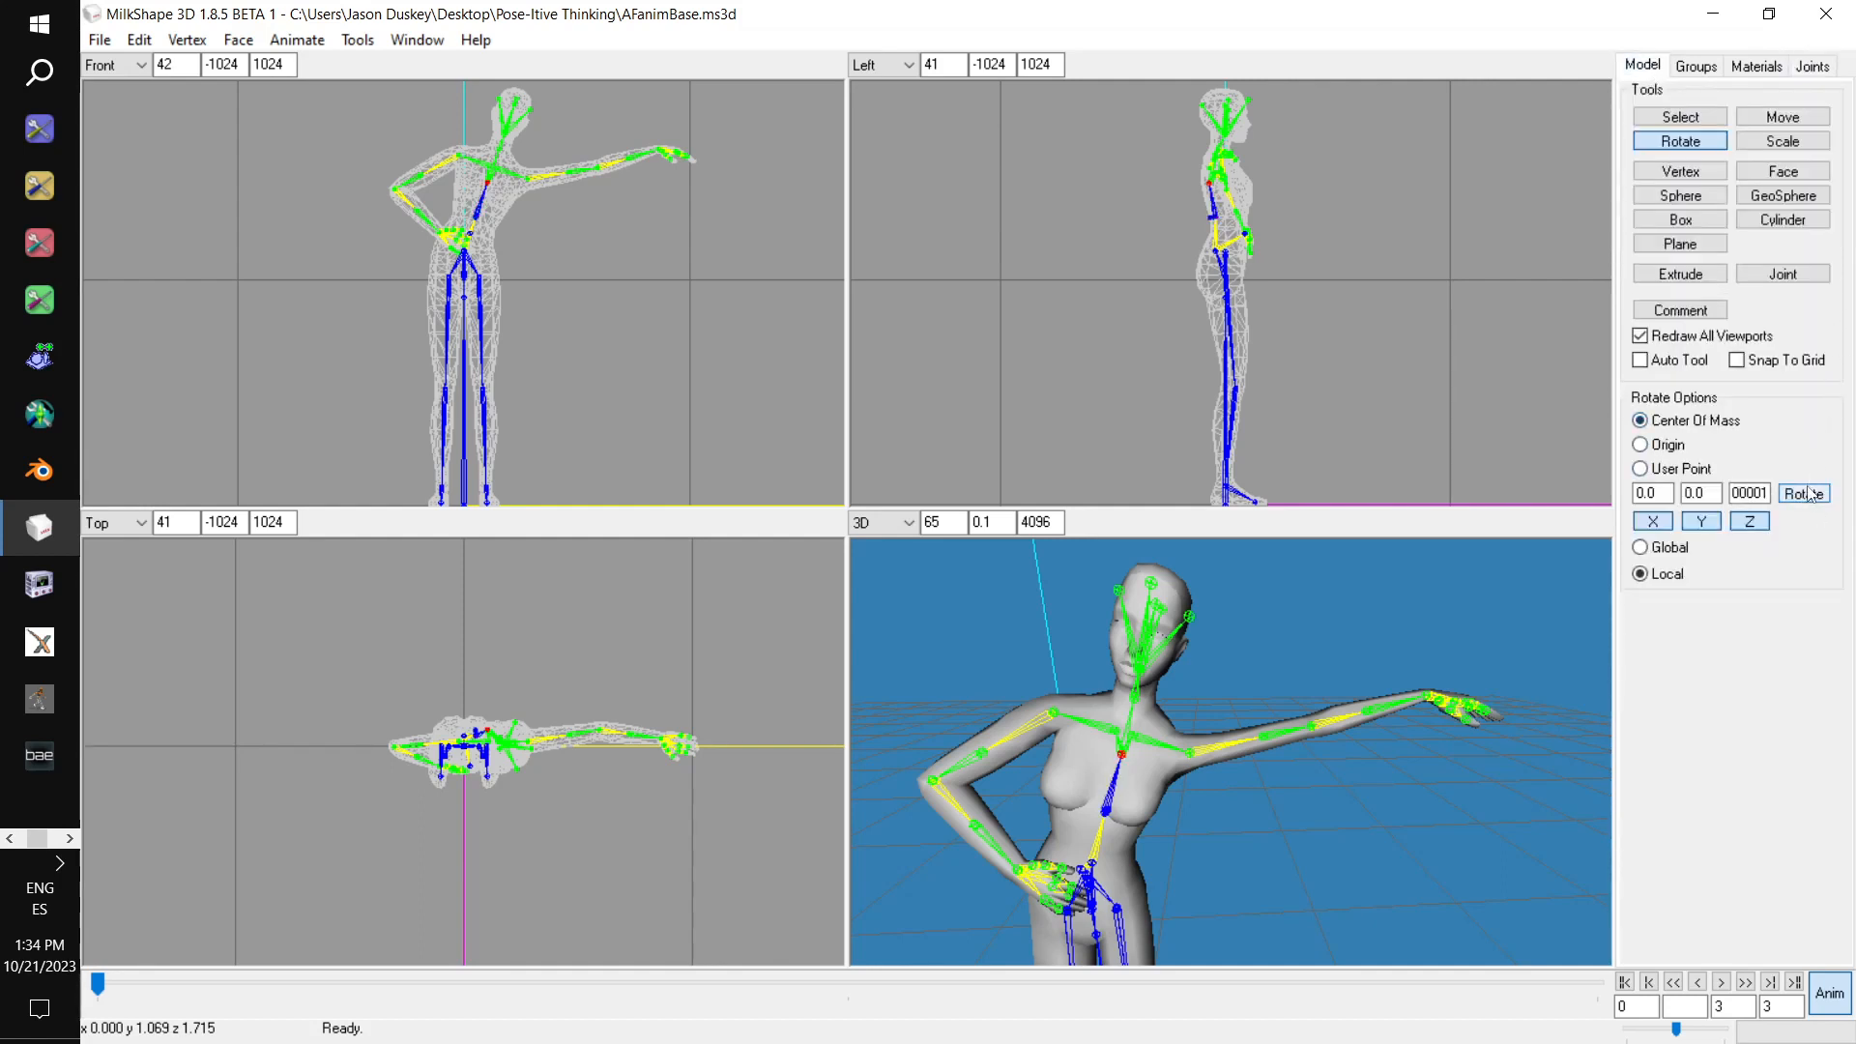
{"action": "left_click", "coordinate": [1813, 66]}
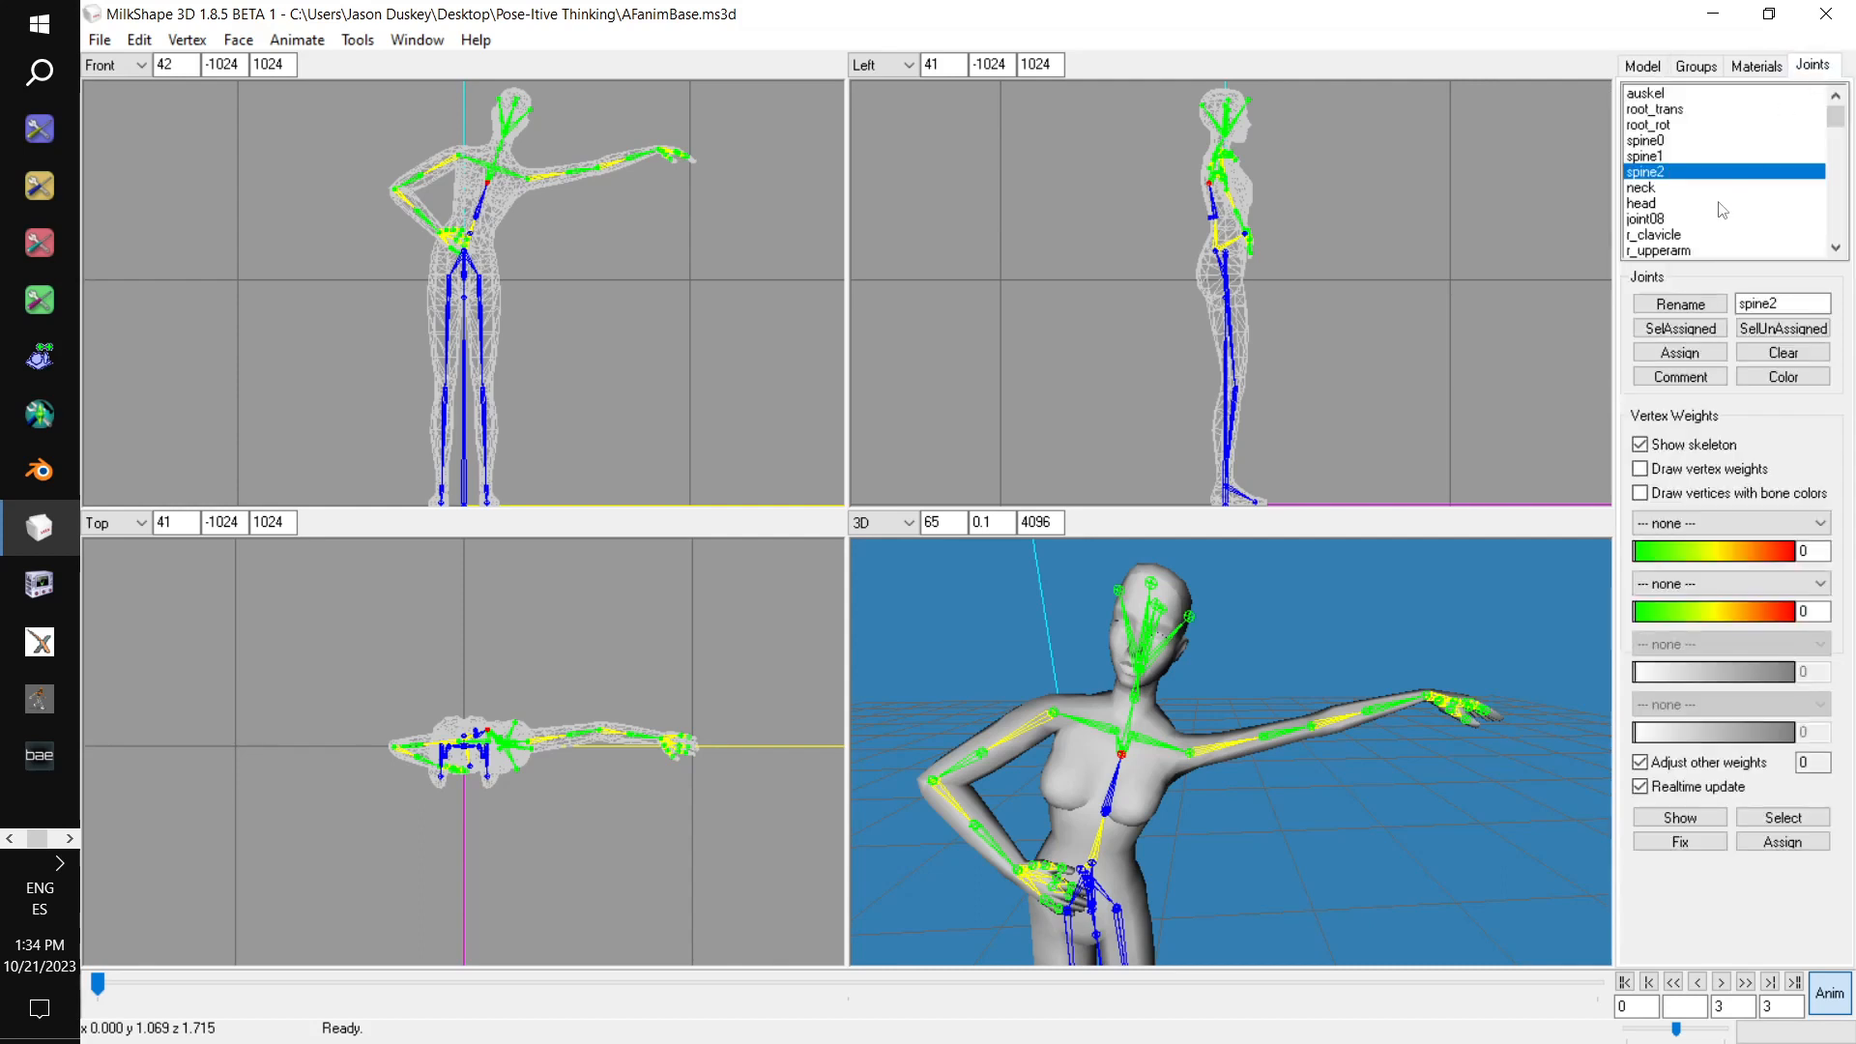
Apply the same tiny Z rotation to the r_clavicle joint
{"action": "left_click", "coordinate": [1676, 235]}
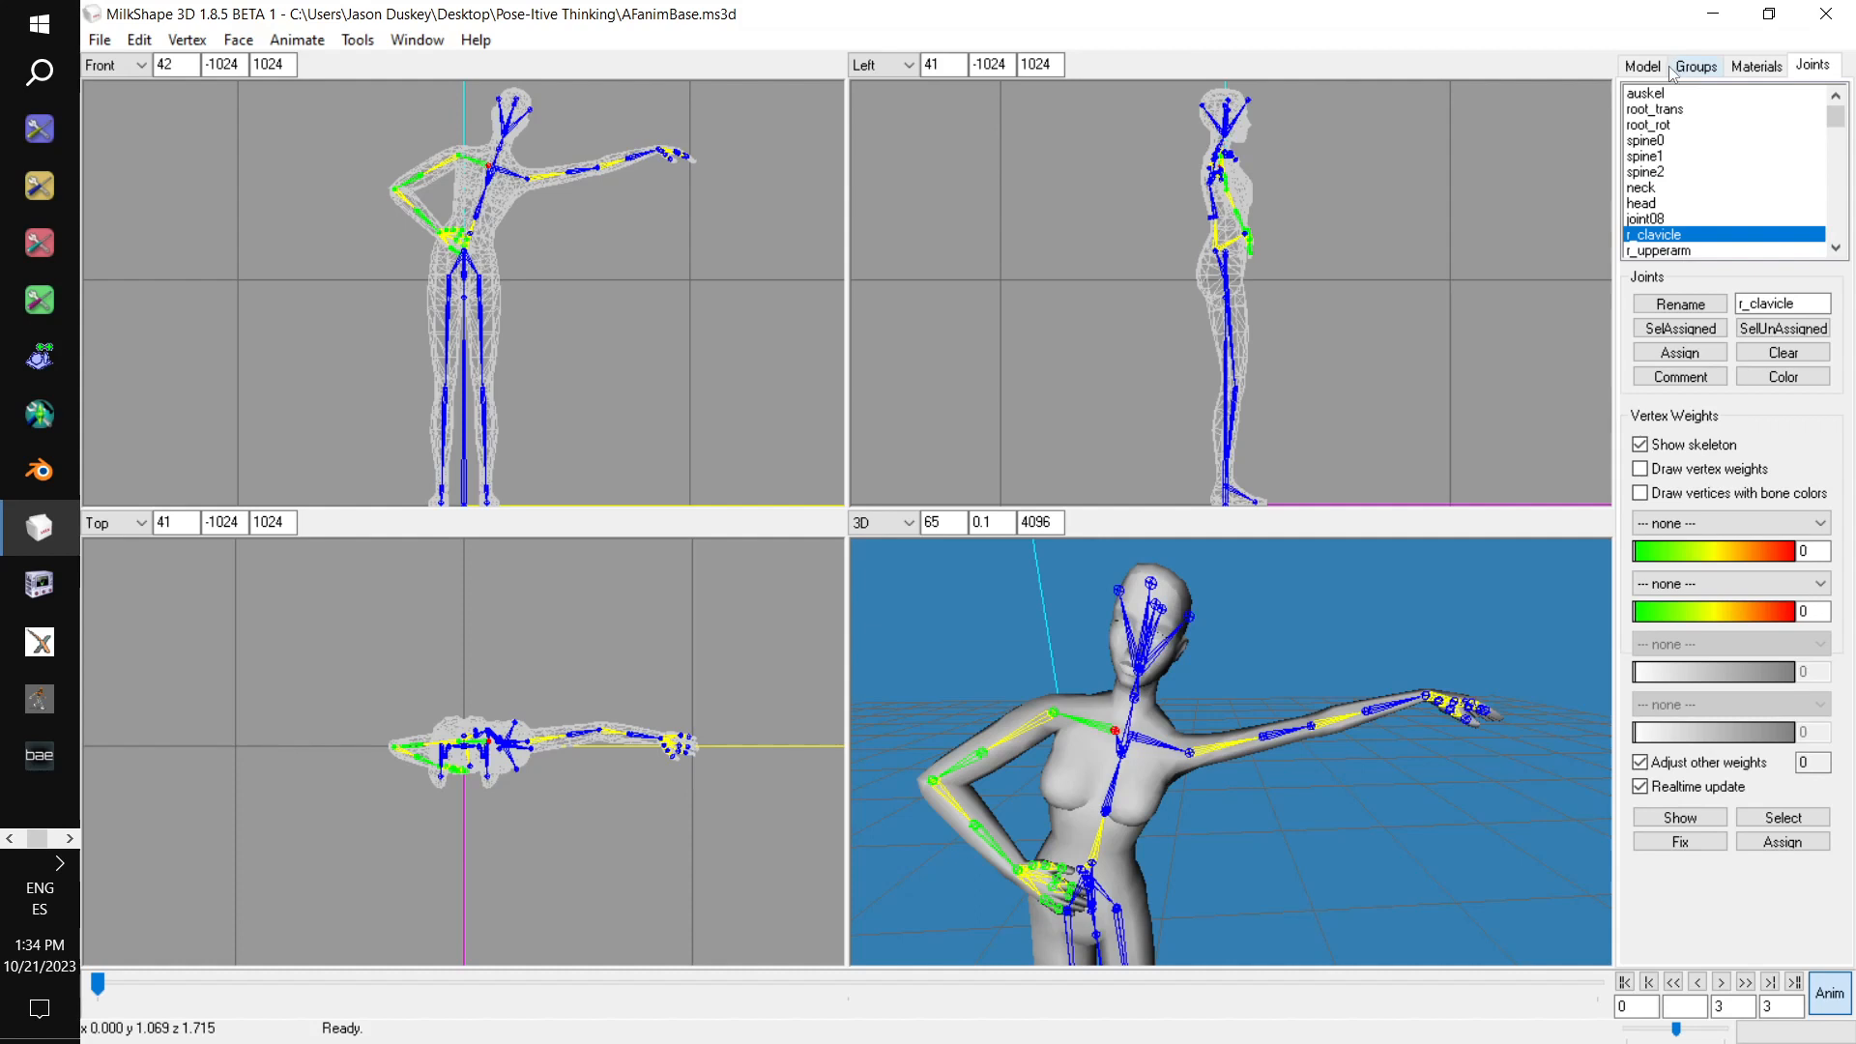
{"action": "left_click", "coordinate": [1646, 65]}
{"action": "left_click", "coordinate": [1810, 492]}
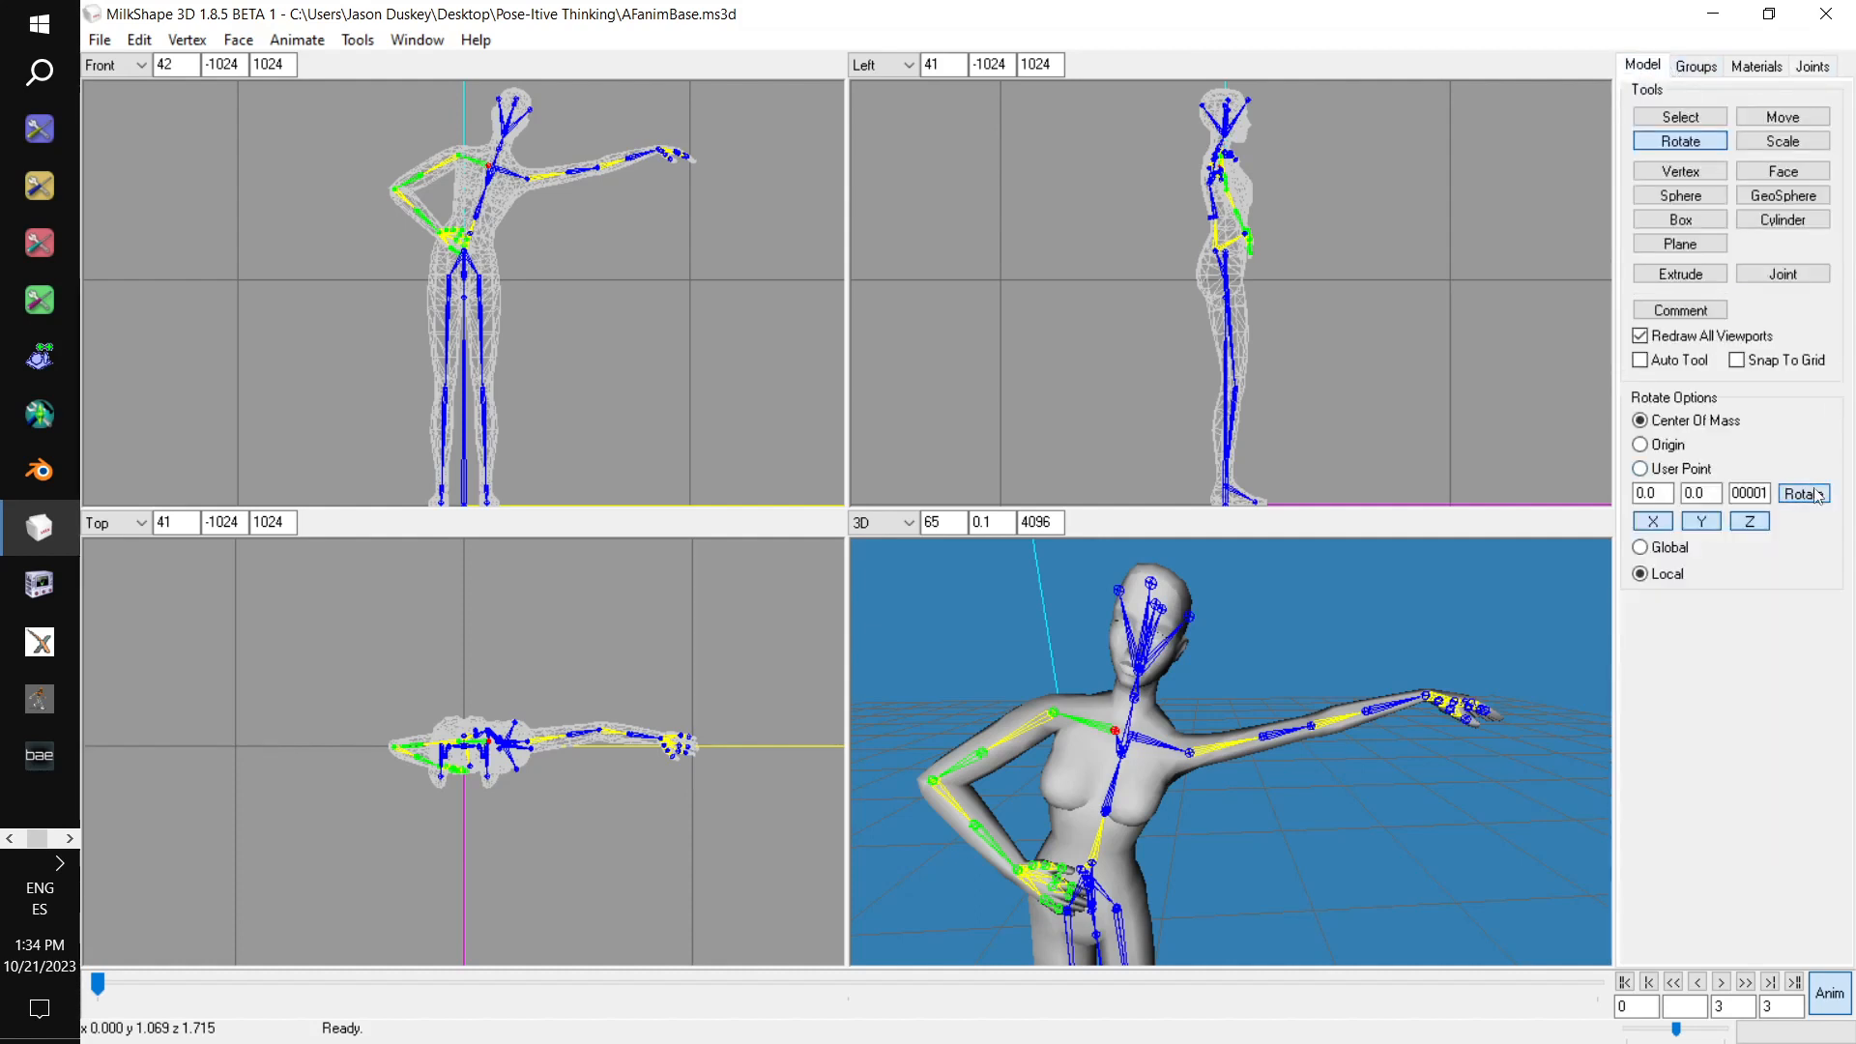
{"action": "left_click", "coordinate": [1830, 72]}
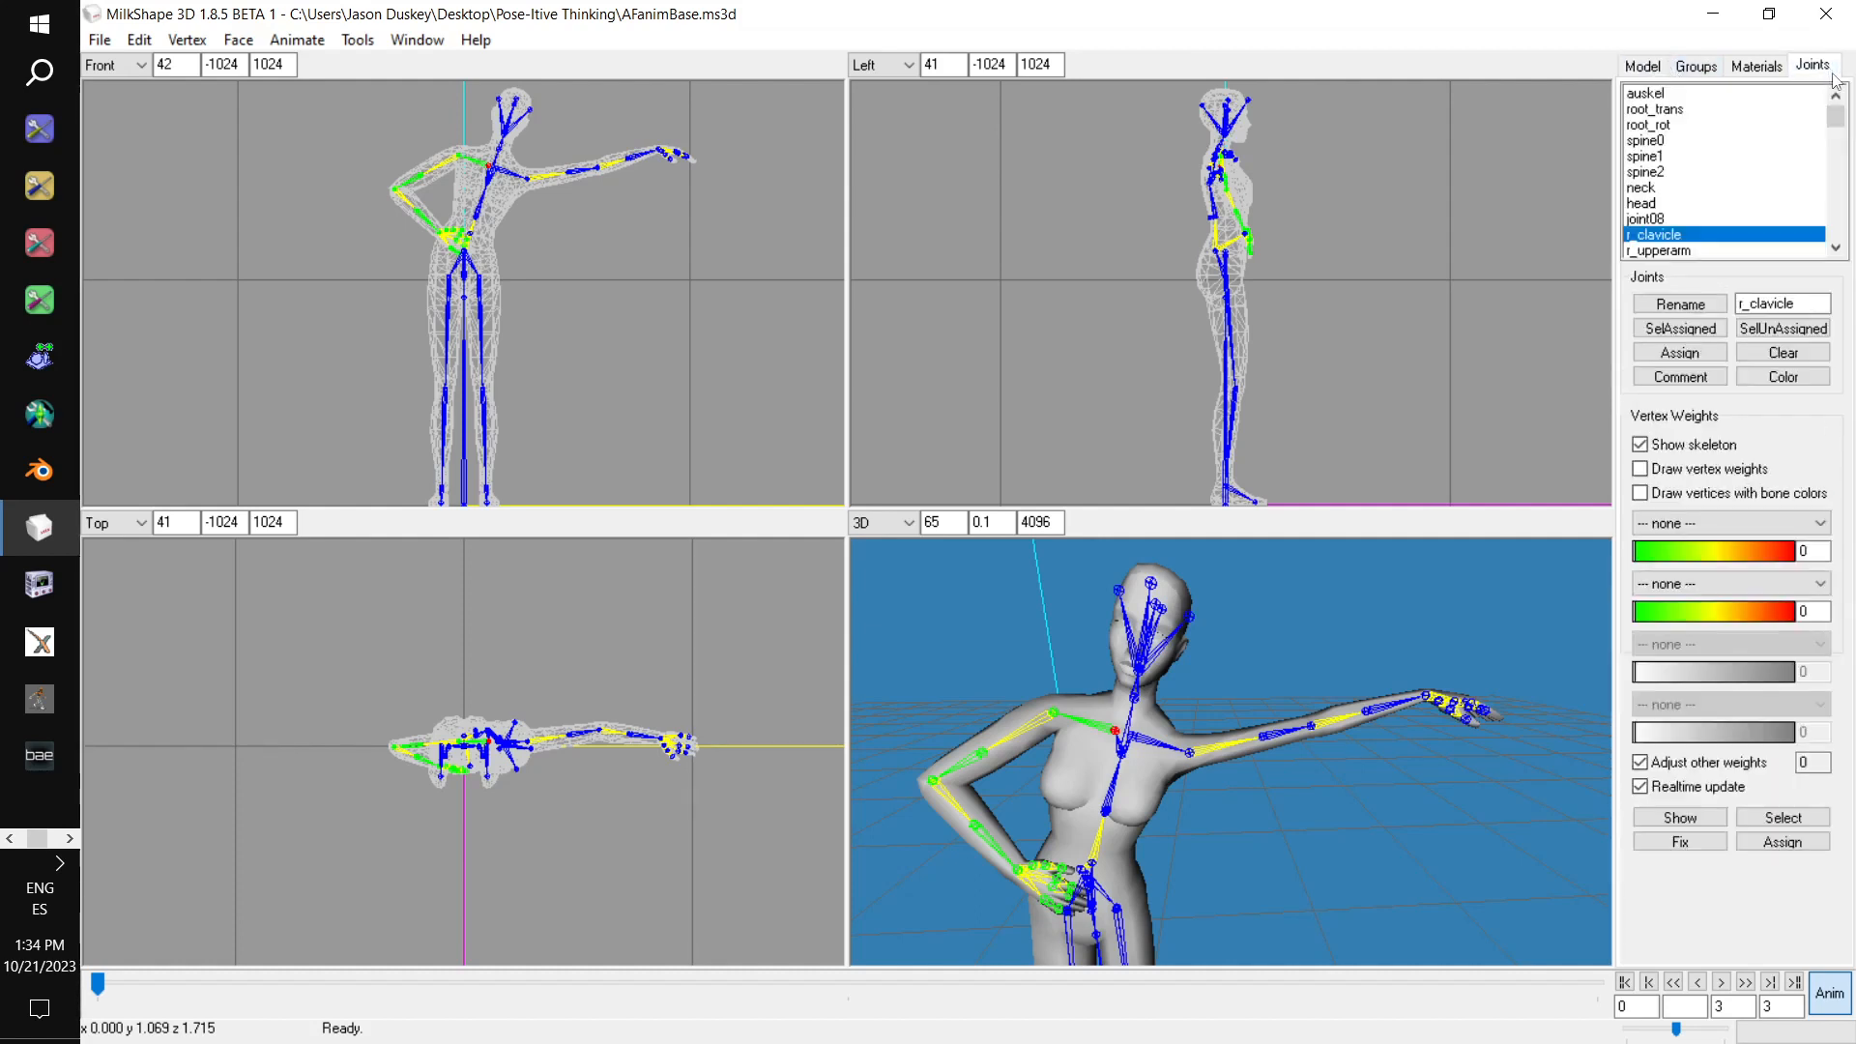
Apply the preset tiny Z rotation to the l_clavicle joint as well
{"action": "left_click", "coordinate": [1718, 251]}
{"action": "scroll", "coordinate": [1707, 222], "scroll_direction": "down", "scroll_amount": 2}
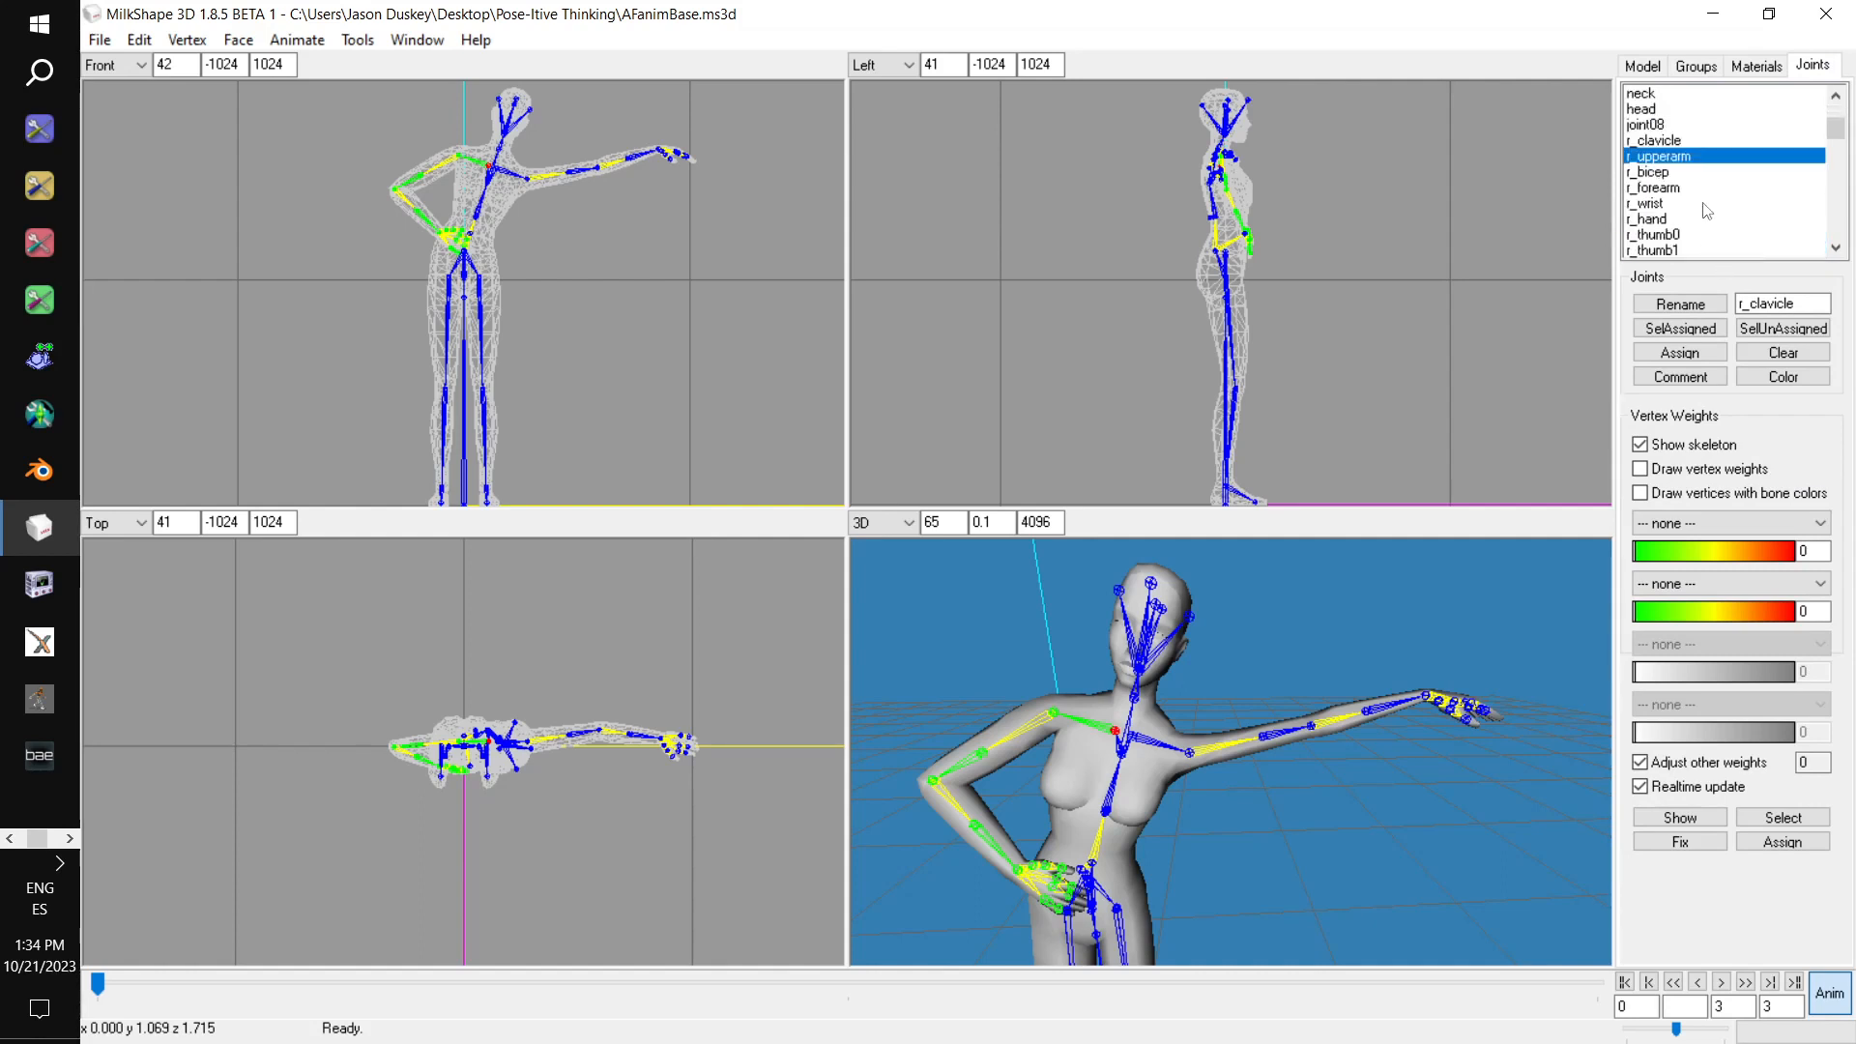
{"action": "left_click", "coordinate": [1681, 187]}
{"action": "left_click", "coordinate": [1679, 158]}
{"action": "scroll", "coordinate": [1687, 160], "scroll_direction": "down", "scroll_amount": 3}
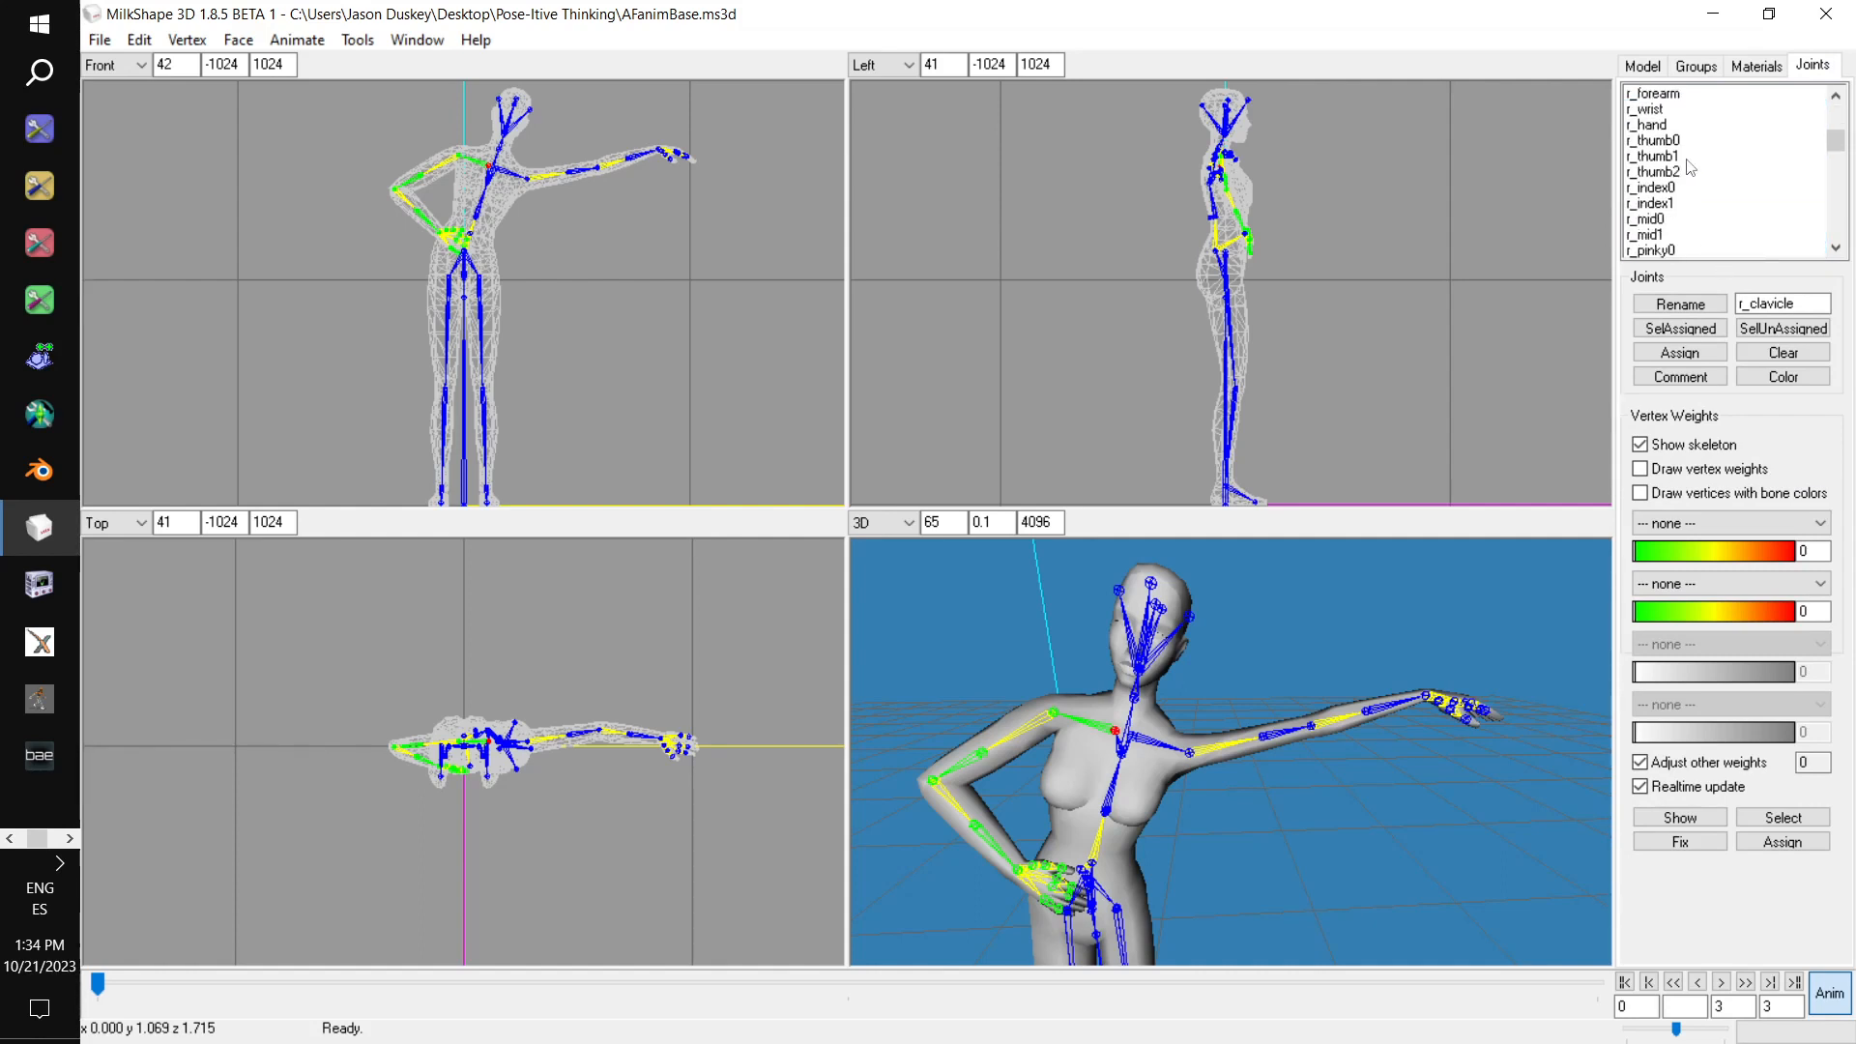
{"action": "left_click", "coordinate": [1687, 235]}
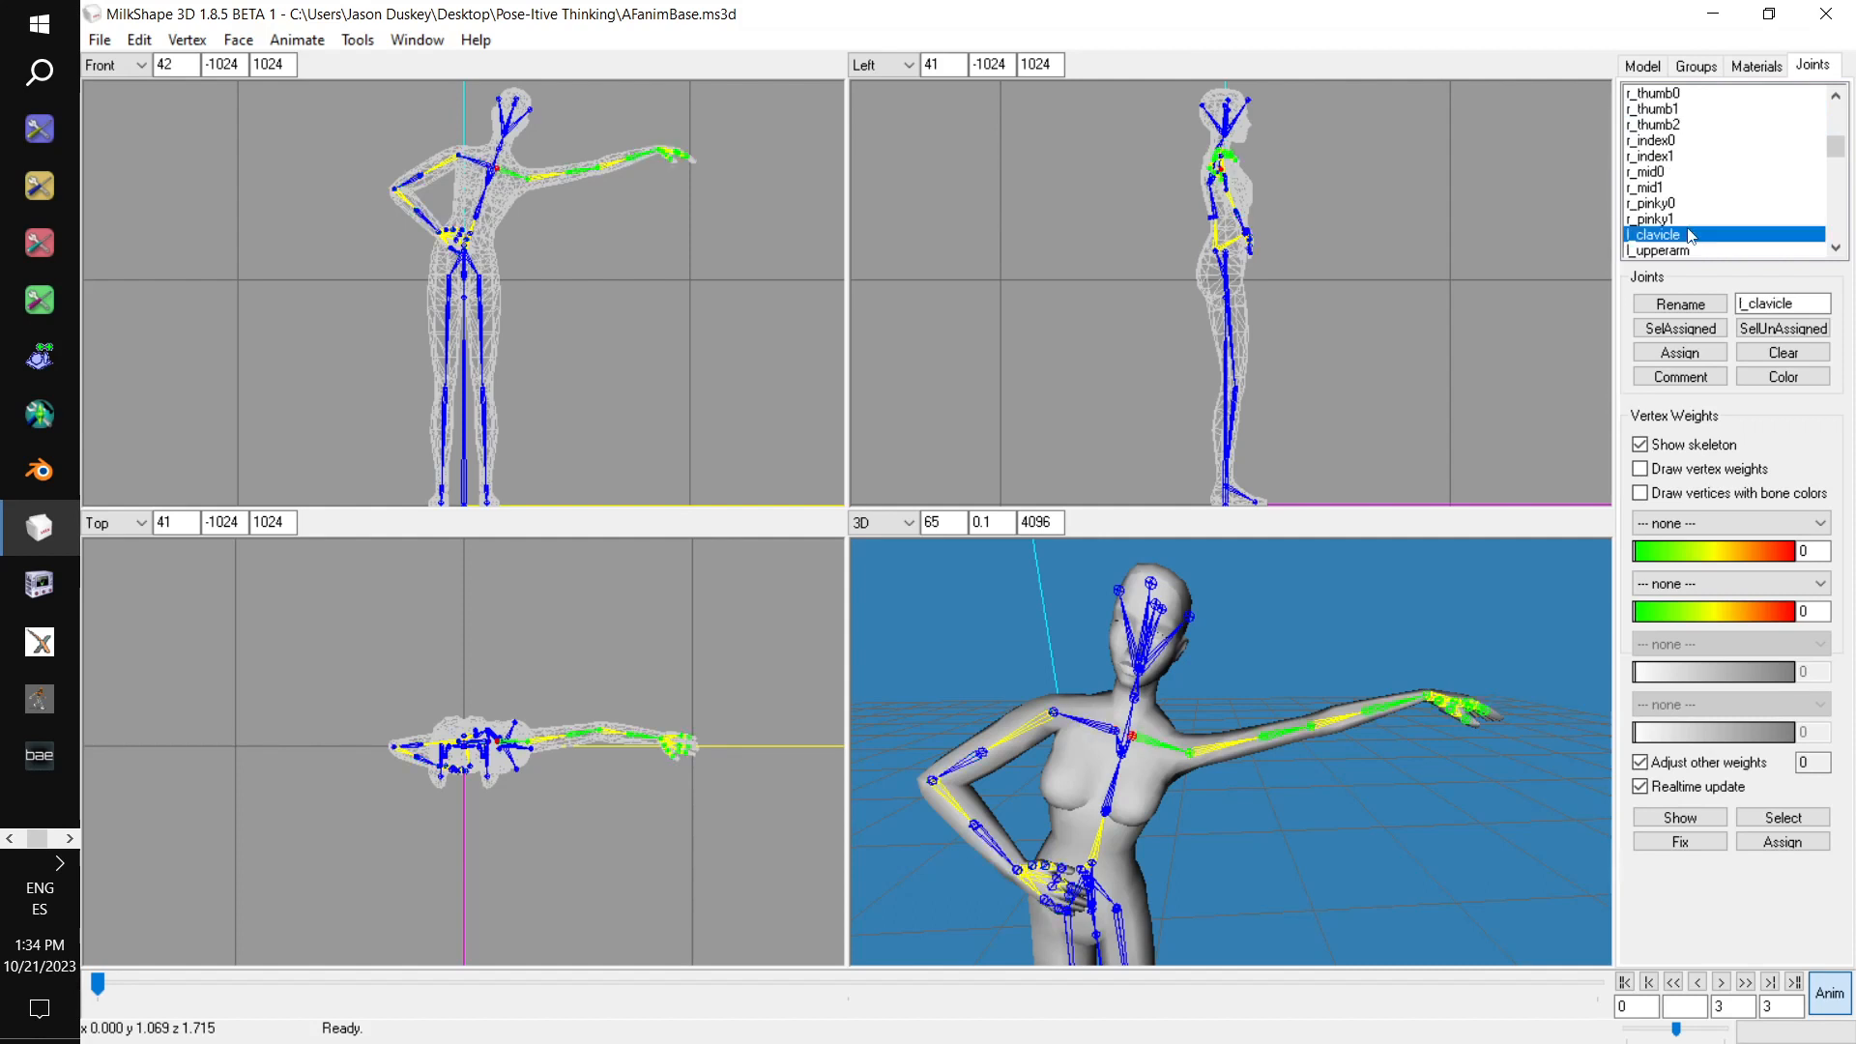
{"action": "left_click", "coordinate": [1643, 66]}
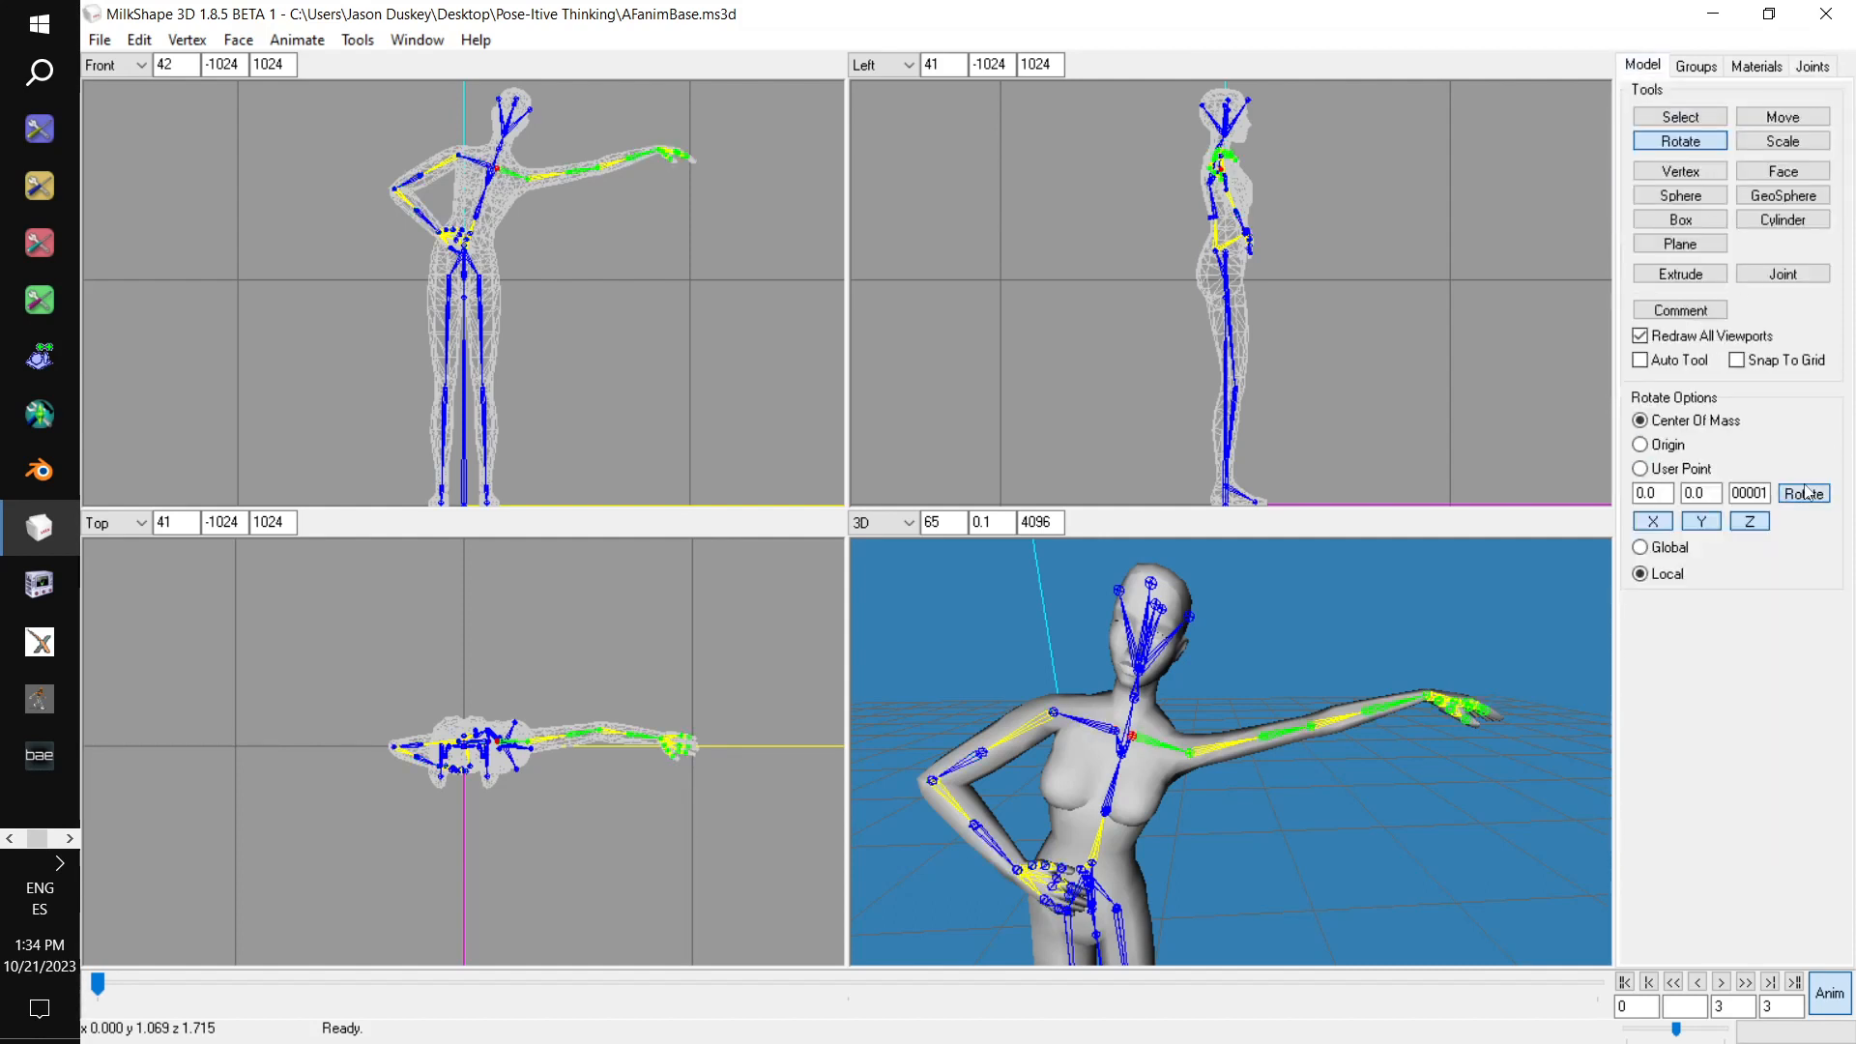
{"action": "left_click", "coordinate": [1814, 68]}
{"action": "scroll", "coordinate": [1690, 201], "scroll_direction": "down", "scroll_amount": 5}
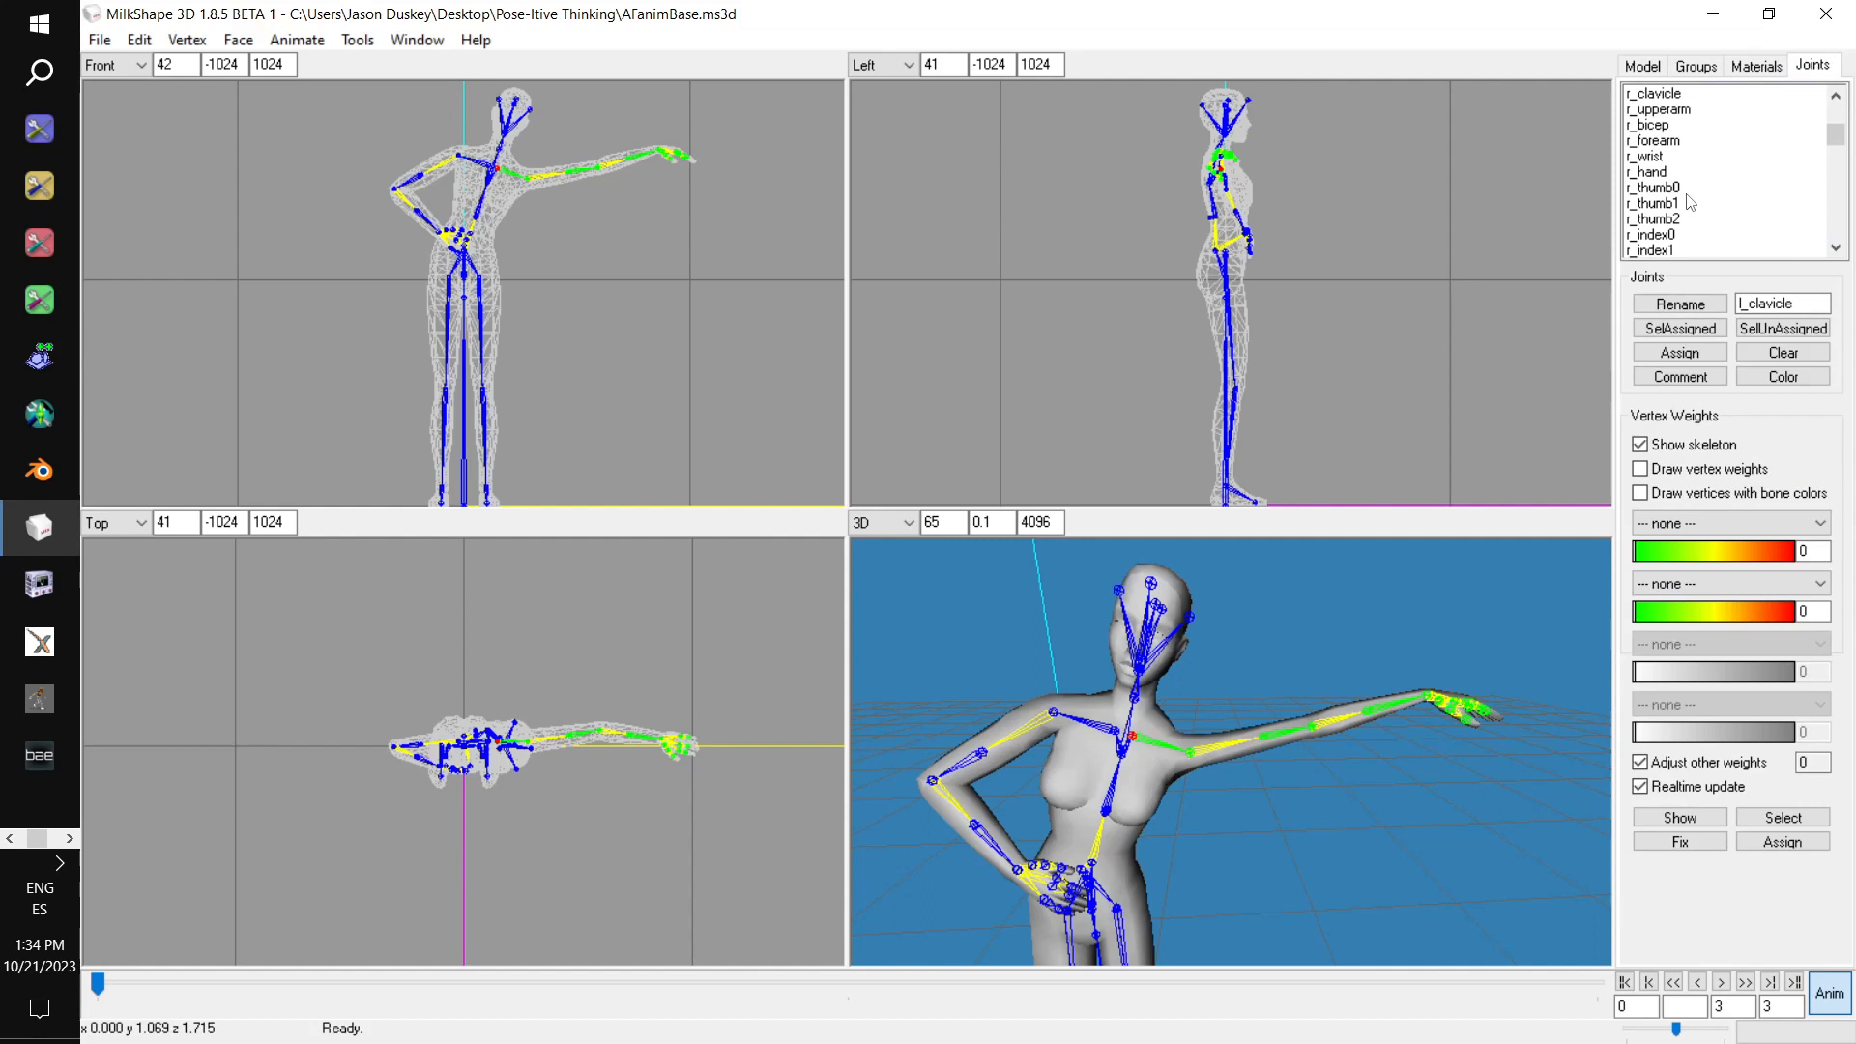
Apply the preset tiny Z rotation to the r_bicep joint and to the r_wrist joint
{"action": "left_click", "coordinate": [1655, 124]}
{"action": "left_click", "coordinate": [1643, 64]}
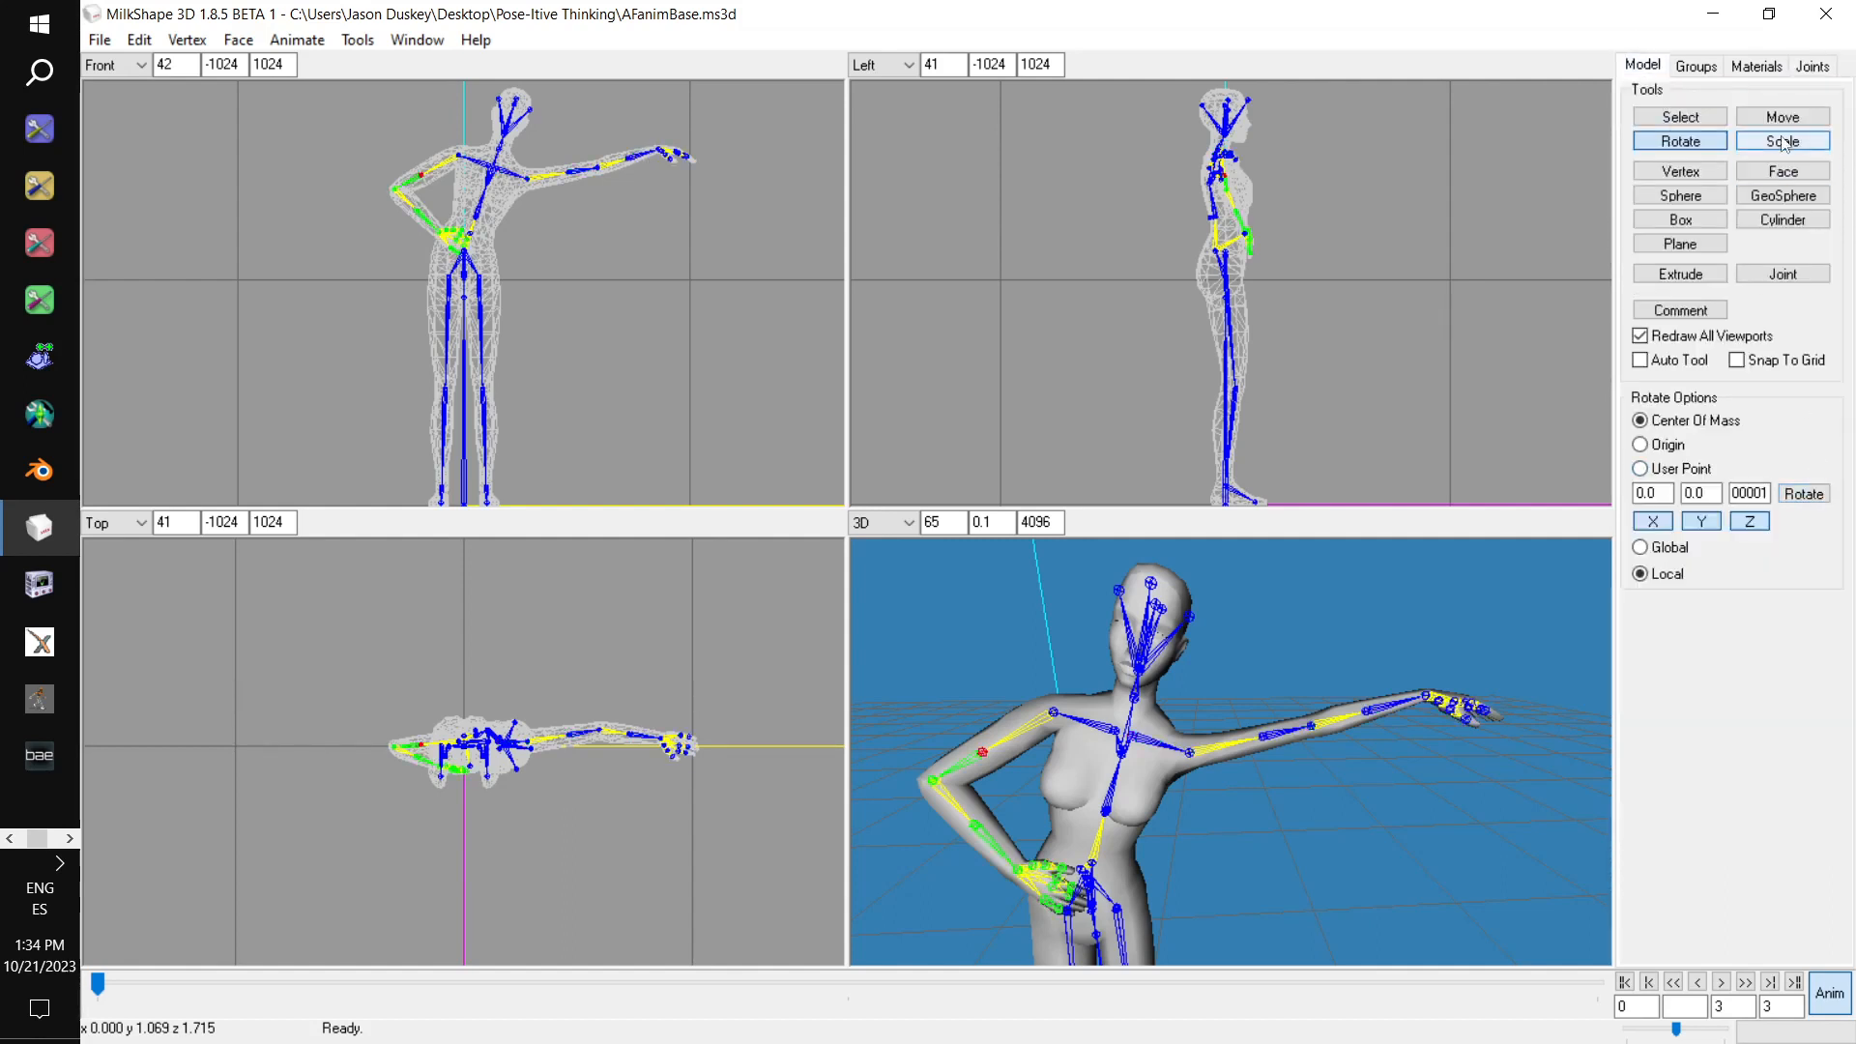
{"action": "left_click", "coordinate": [1814, 69]}
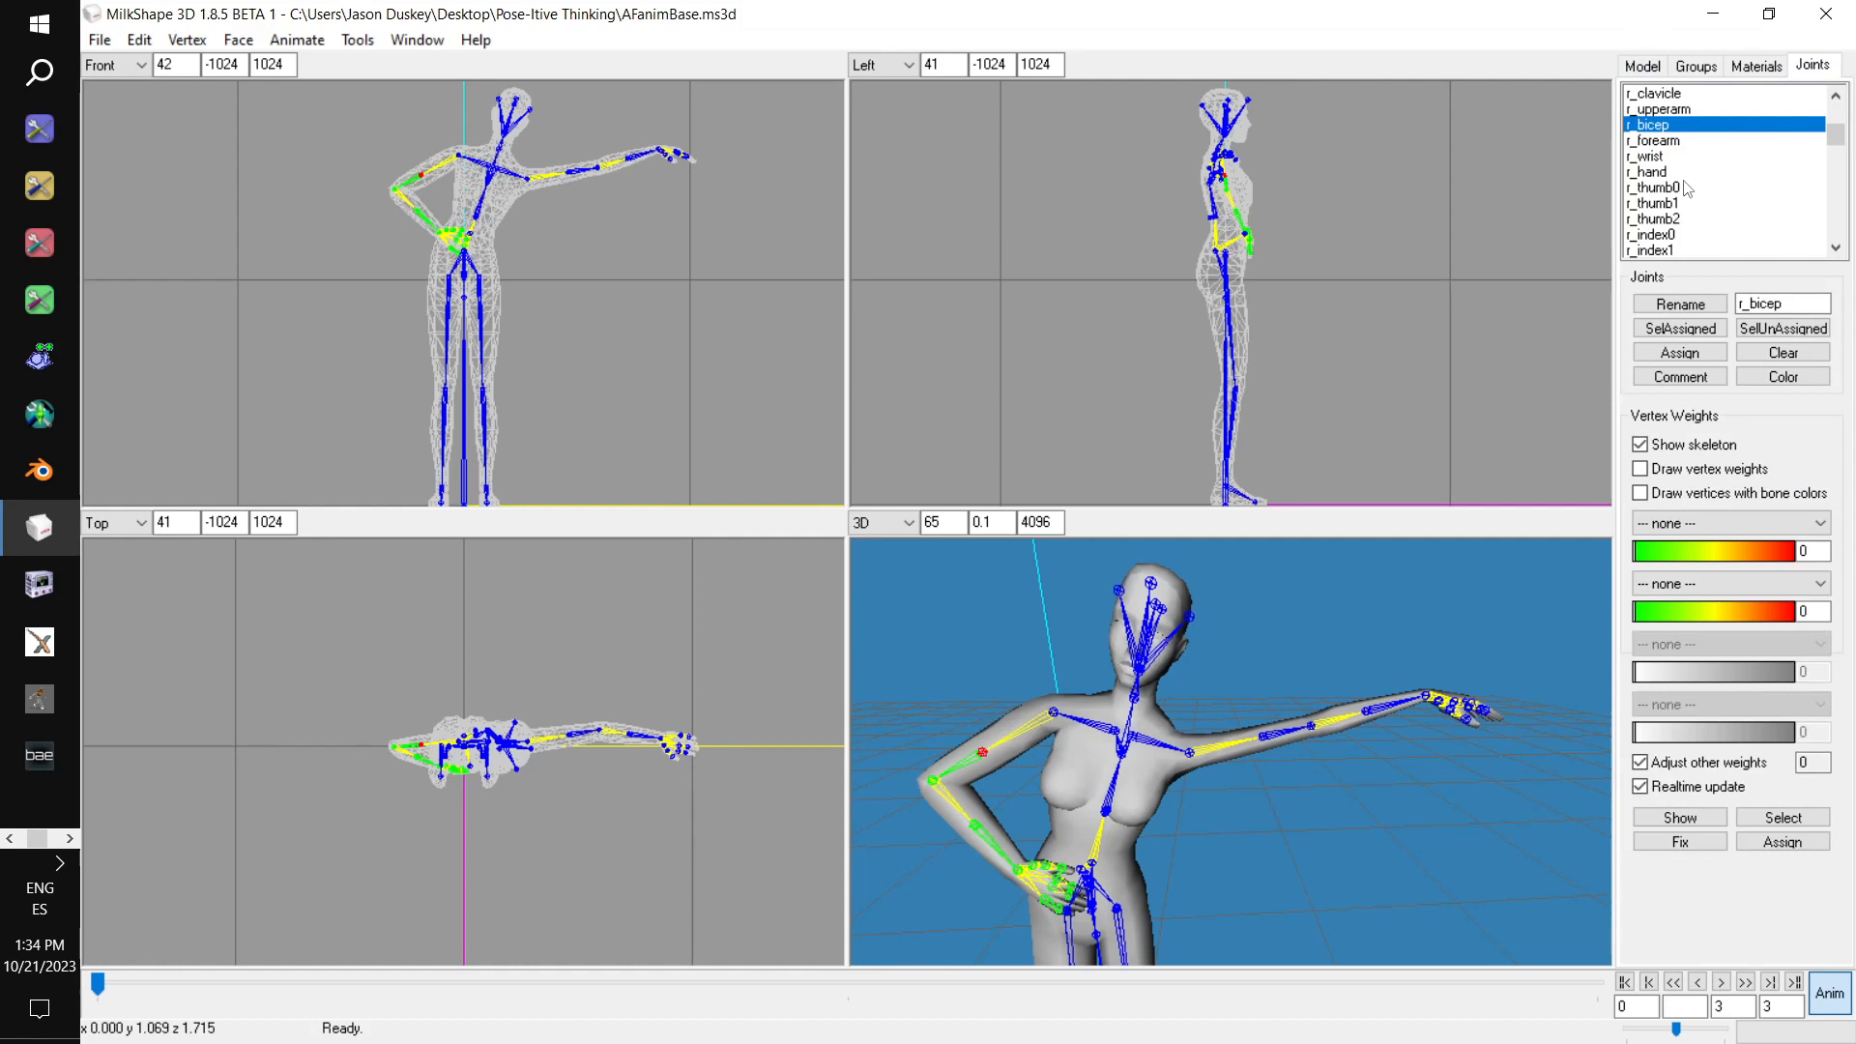
{"action": "scroll", "coordinate": [1688, 189], "scroll_direction": "down", "scroll_amount": 1}
{"action": "scroll", "coordinate": [1682, 211], "scroll_direction": "down", "scroll_amount": 1}
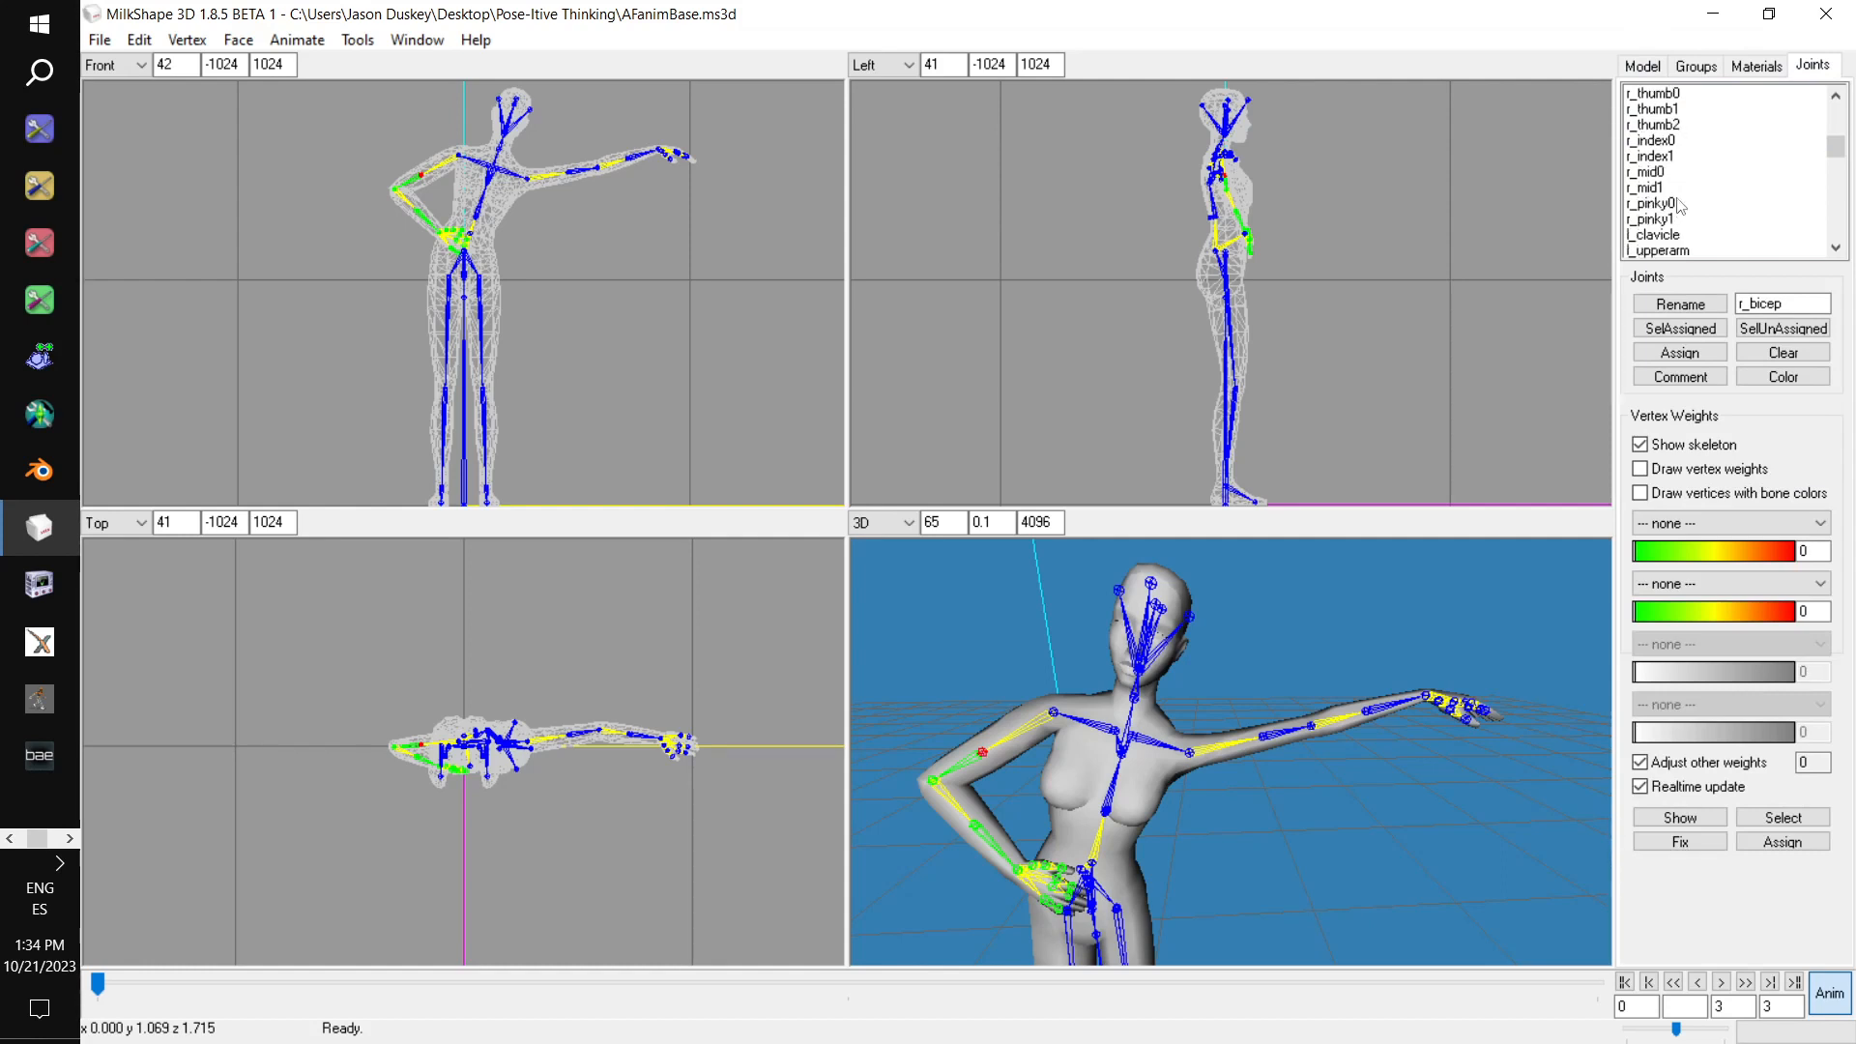
{"action": "scroll", "coordinate": [1680, 205], "scroll_direction": "up", "scroll_amount": 1}
{"action": "left_click", "coordinate": [1665, 123]}
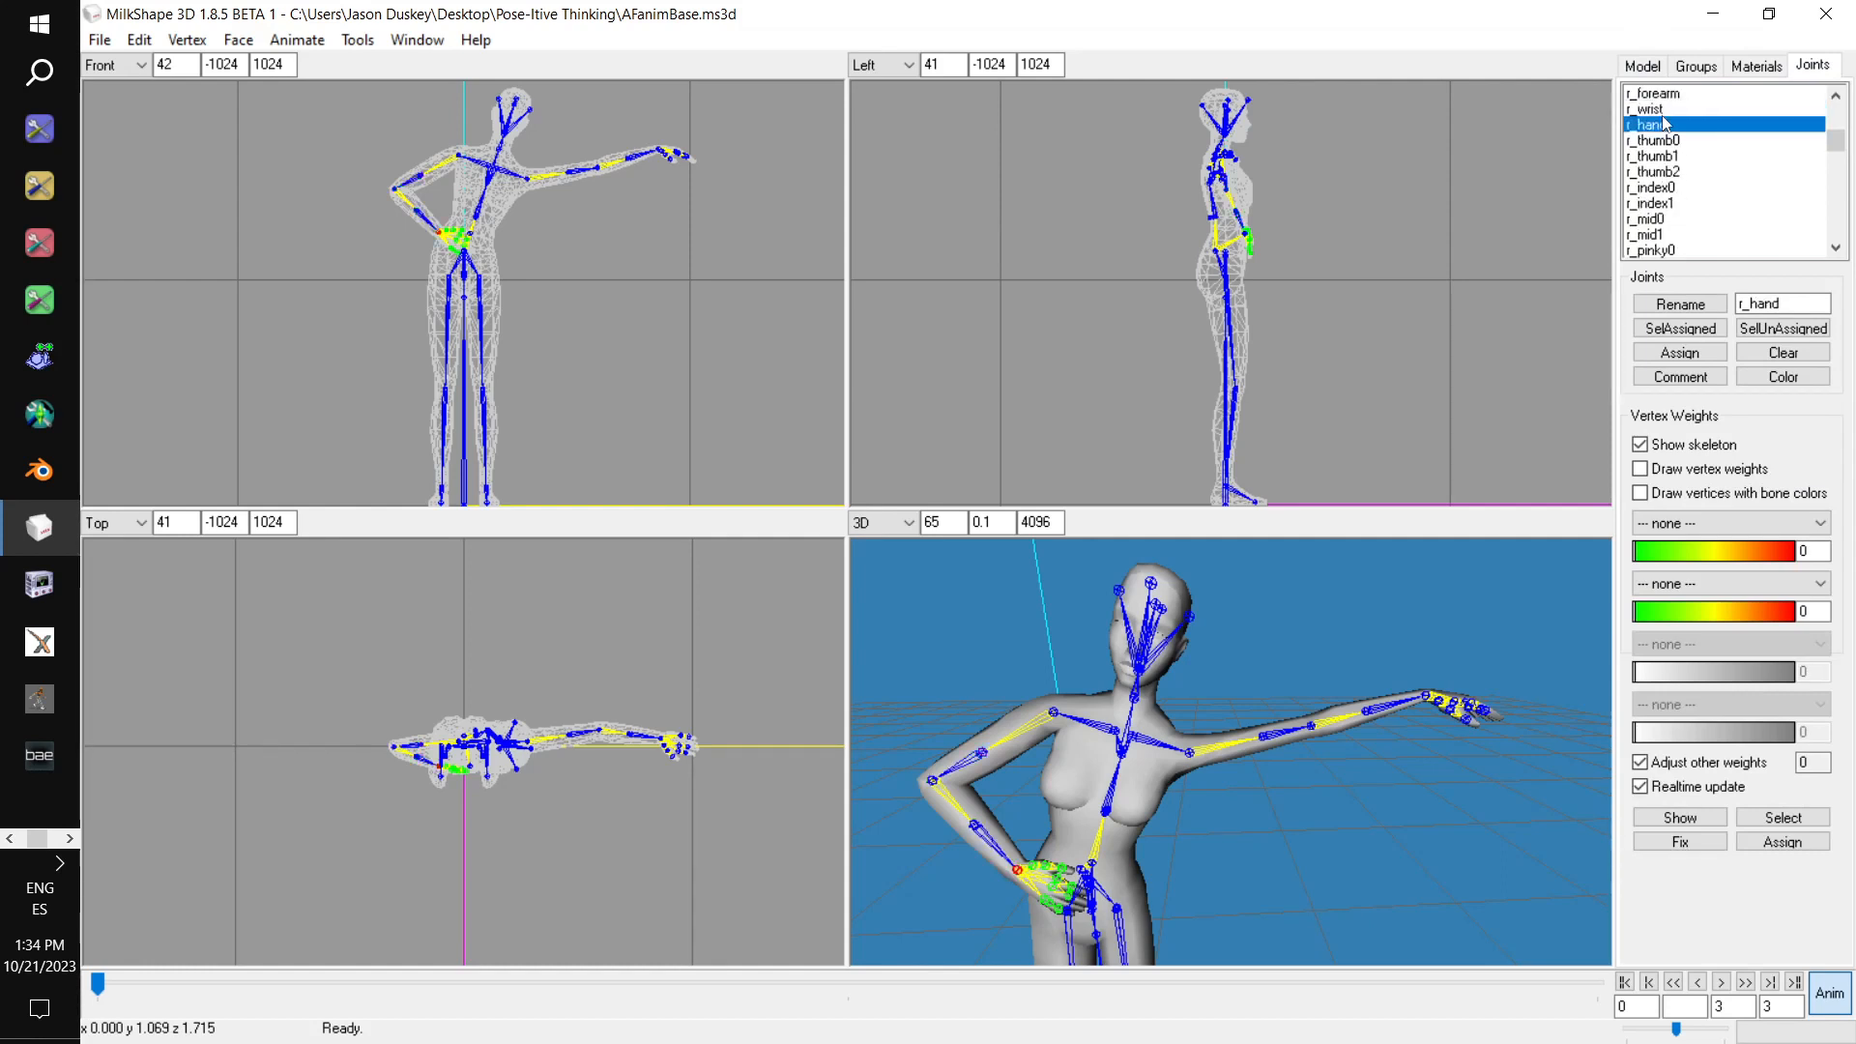
{"action": "left_click", "coordinate": [1665, 109]}
{"action": "left_click", "coordinate": [1654, 68]}
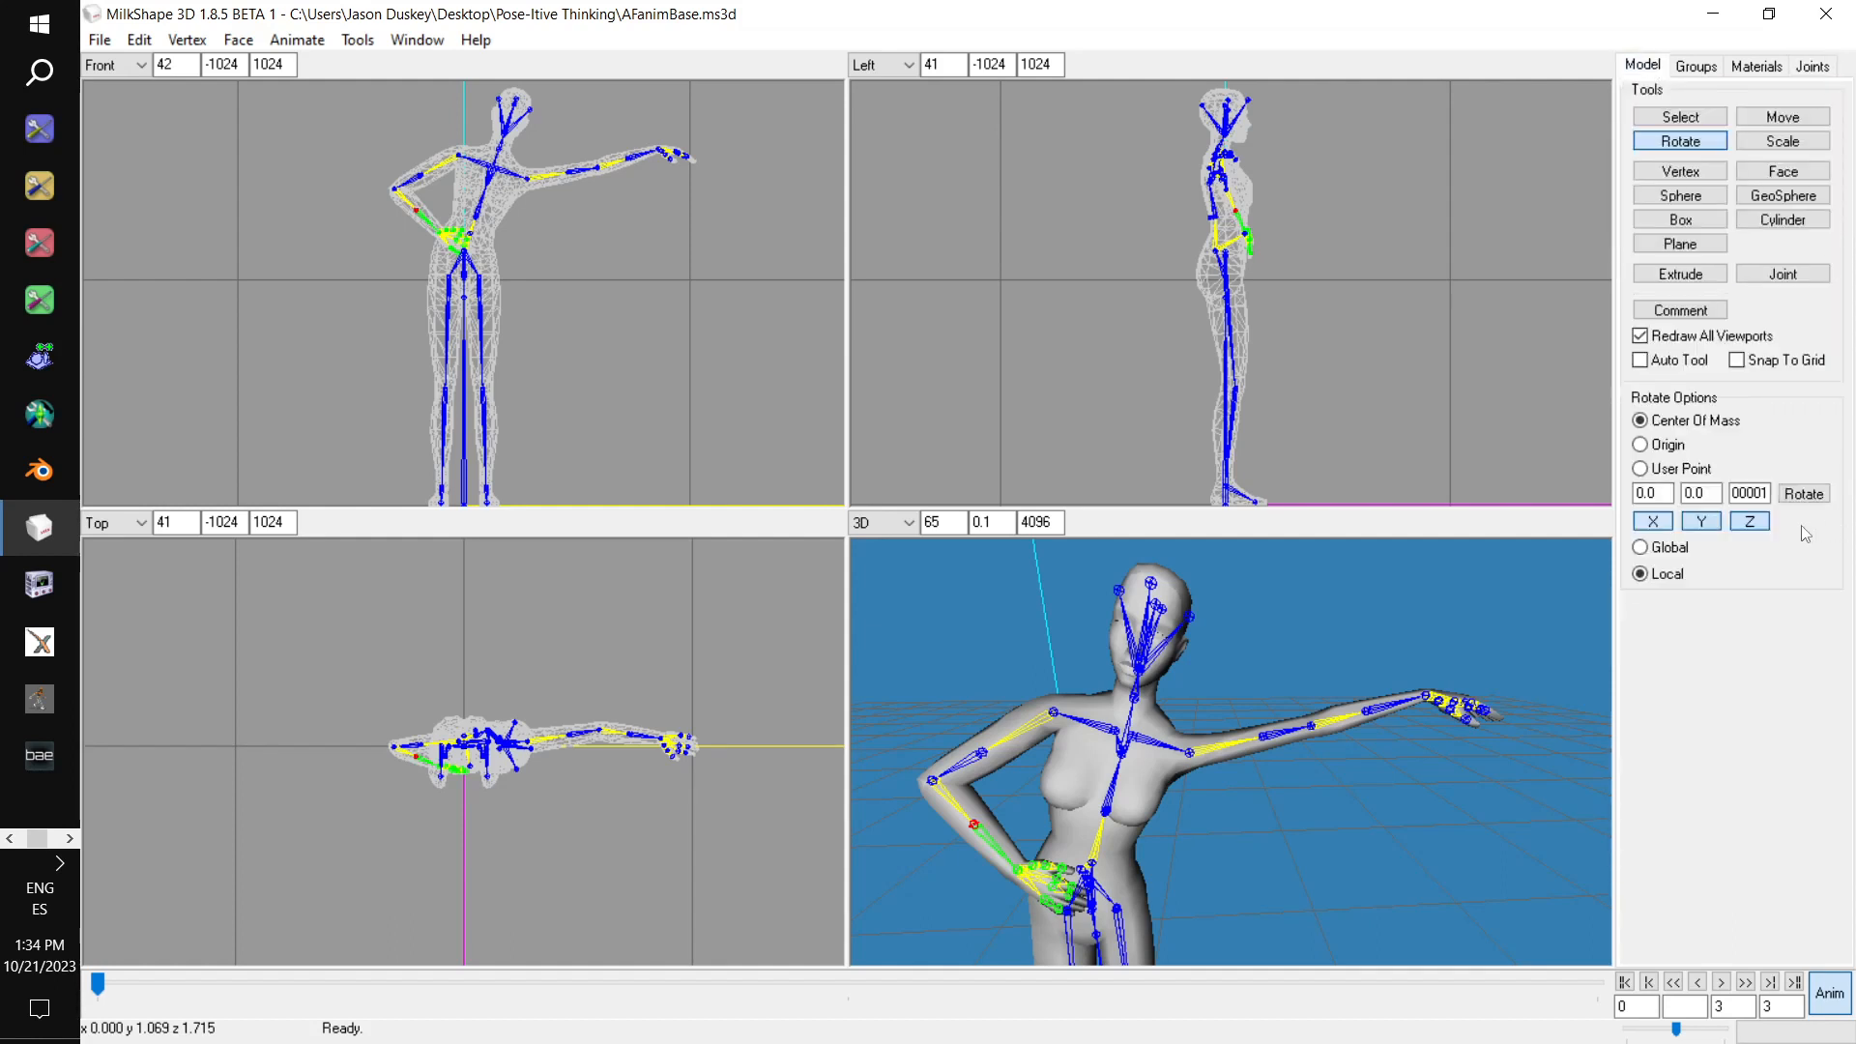
{"action": "left_click", "coordinate": [1803, 490]}
{"action": "left_click", "coordinate": [1806, 67]}
Apply the preset tiny Z rotation to the l_bicep joint and to the l_wrist joint
{"action": "scroll", "coordinate": [1680, 211], "scroll_direction": "down", "scroll_amount": 1}
{"action": "scroll", "coordinate": [1684, 220], "scroll_direction": "down", "scroll_amount": 1}
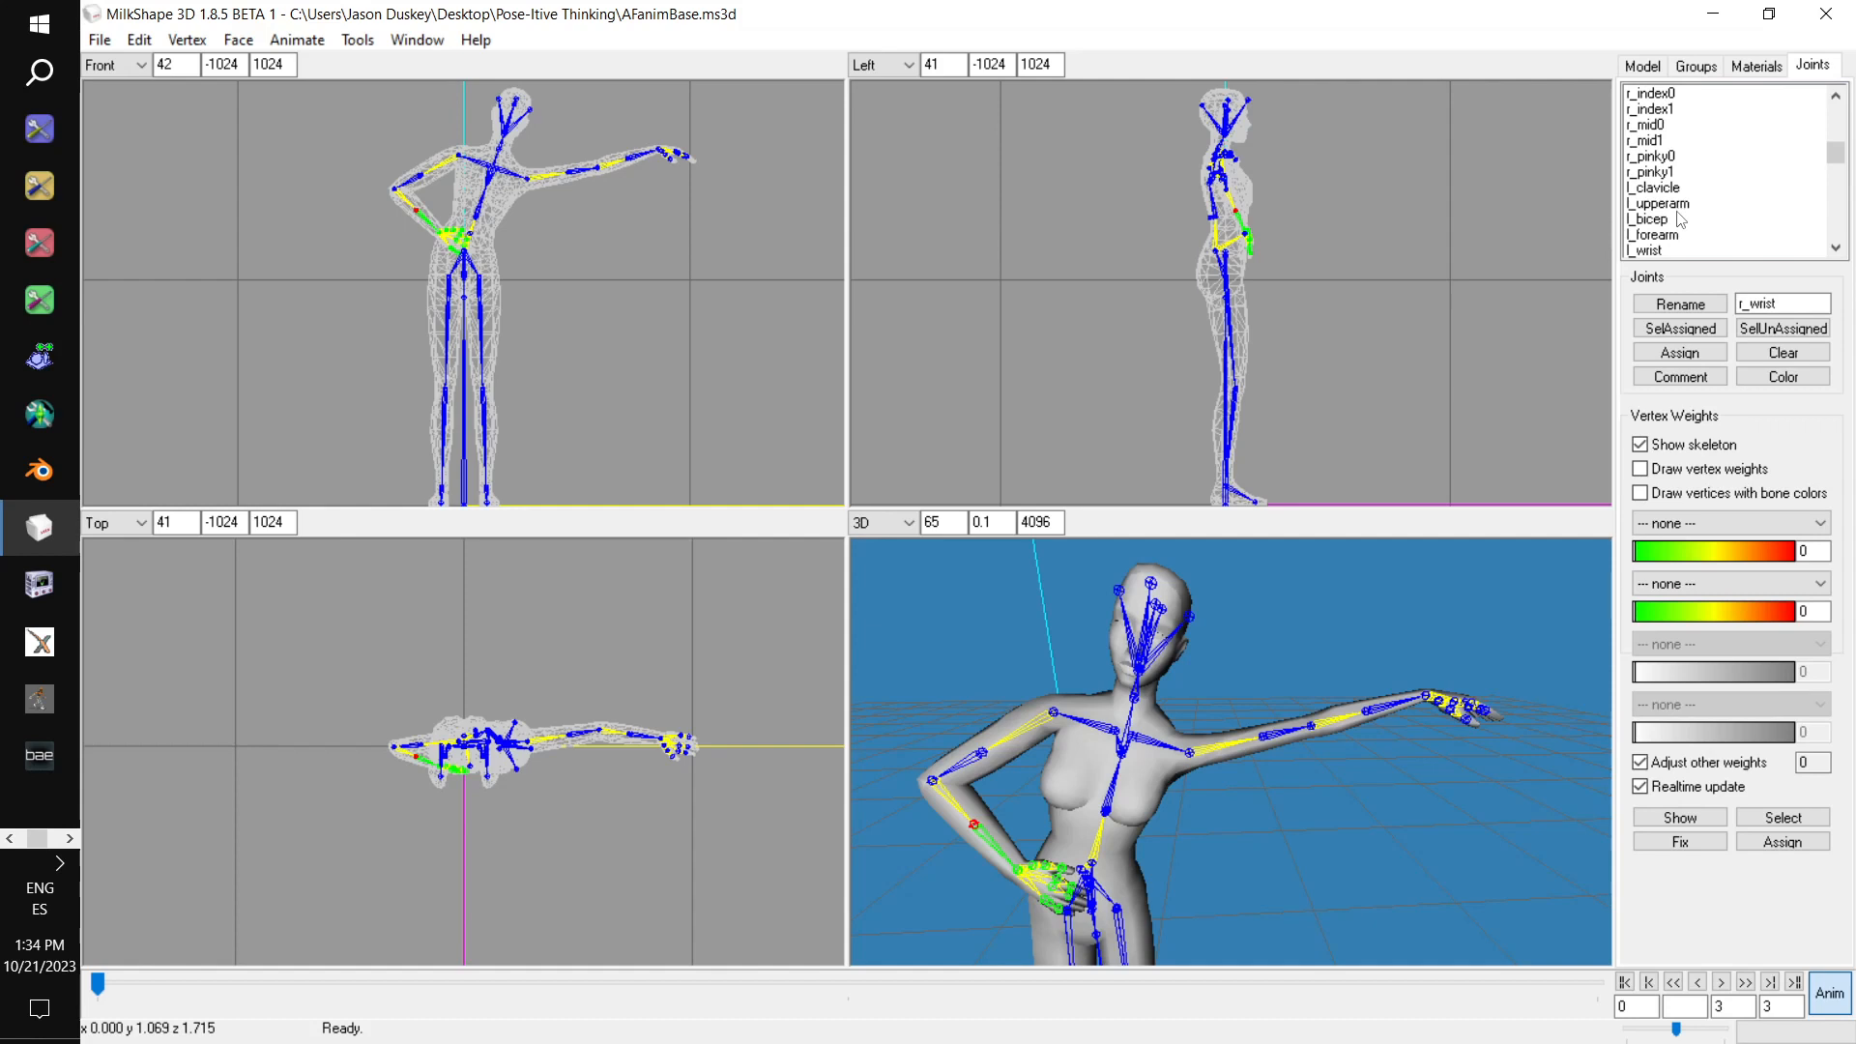
{"action": "left_click", "coordinate": [1683, 218]}
{"action": "left_click", "coordinate": [1645, 66]}
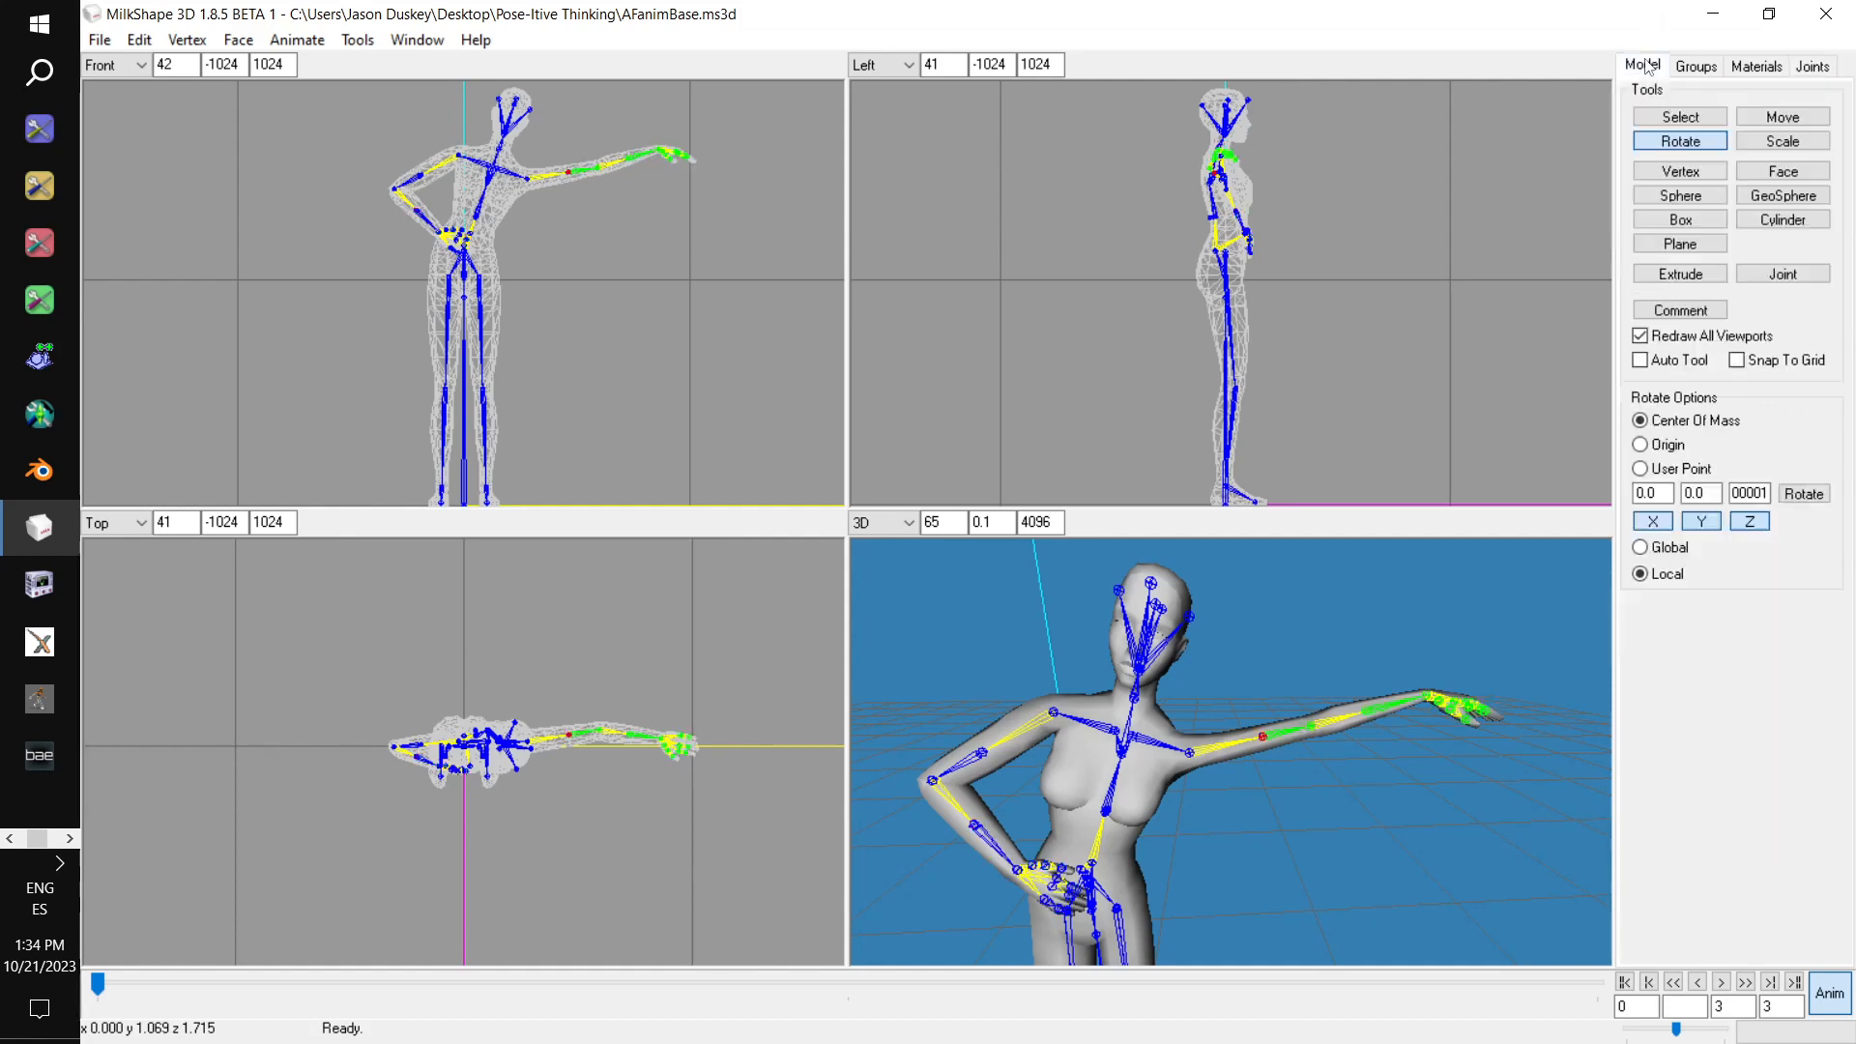
{"action": "left_click", "coordinate": [1813, 66]}
{"action": "scroll", "coordinate": [1687, 203], "scroll_direction": "down", "scroll_amount": 2}
{"action": "left_click", "coordinate": [1664, 157]}
{"action": "left_click", "coordinate": [1663, 168]}
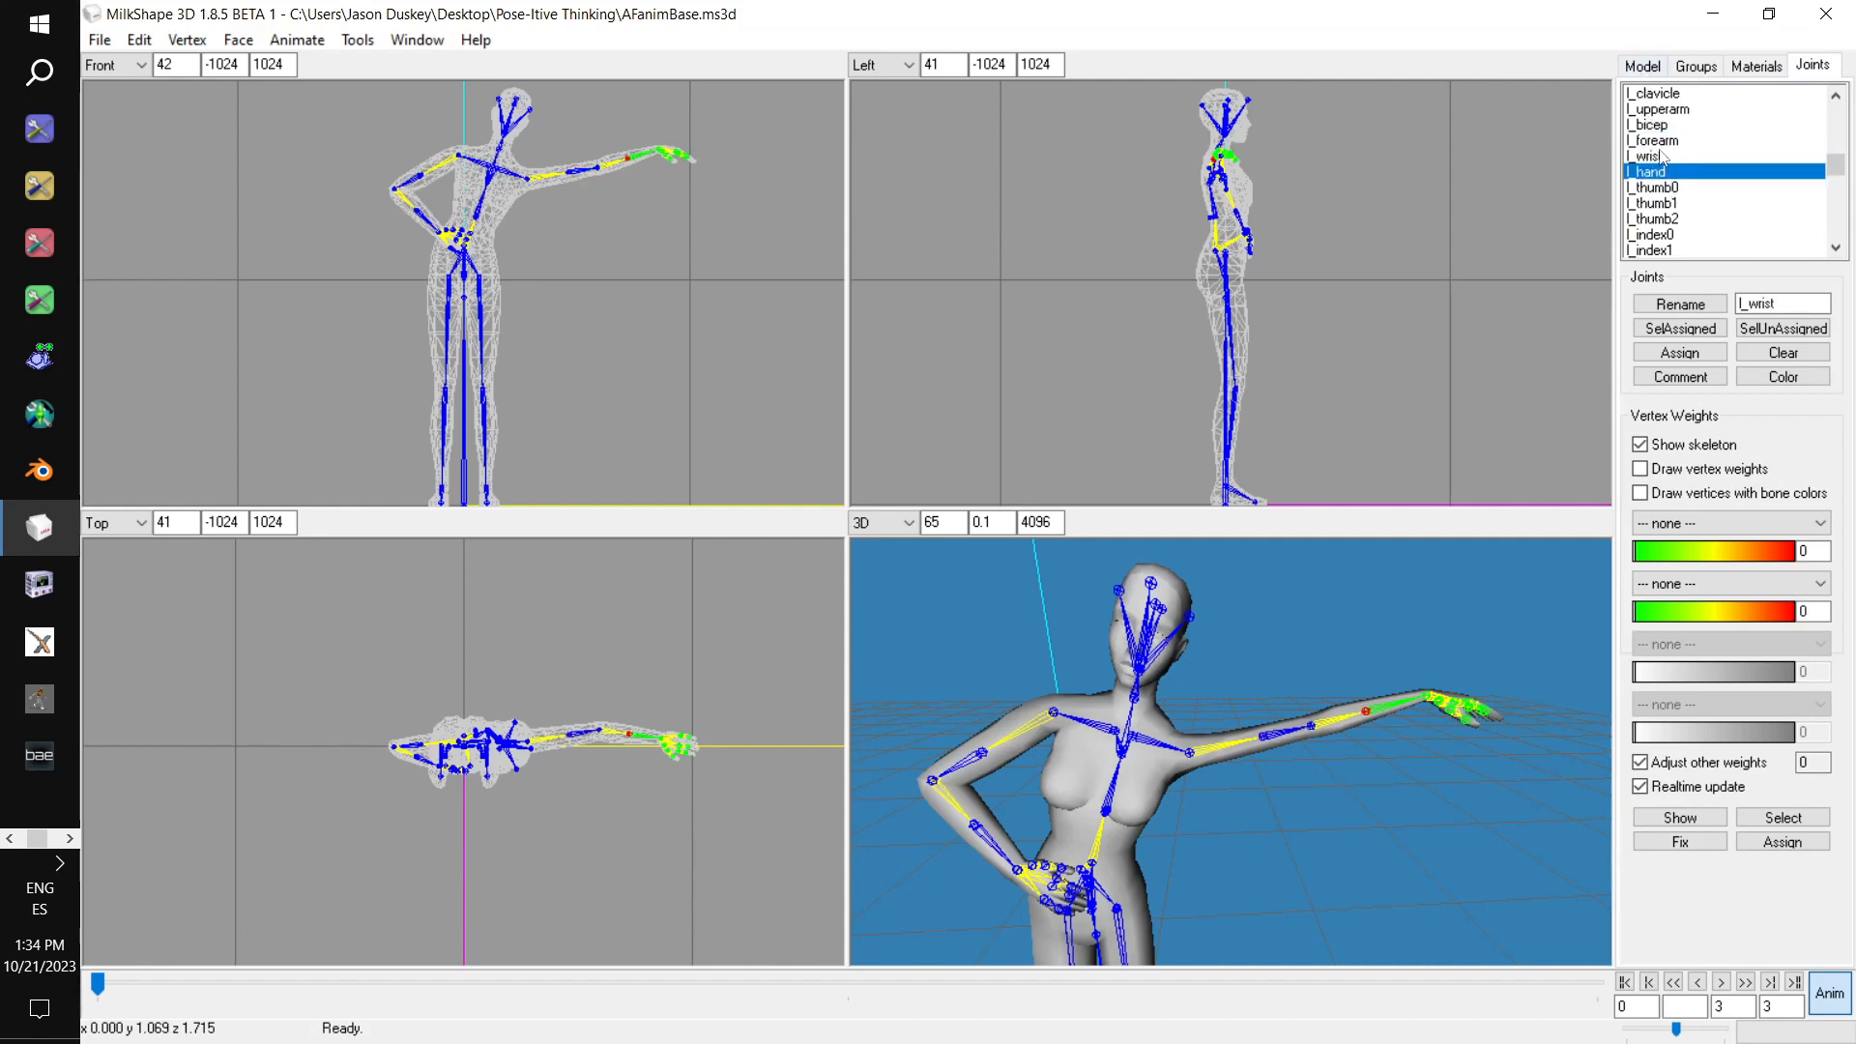
{"action": "left_click", "coordinate": [1662, 155]}
{"action": "left_click", "coordinate": [1646, 67]}
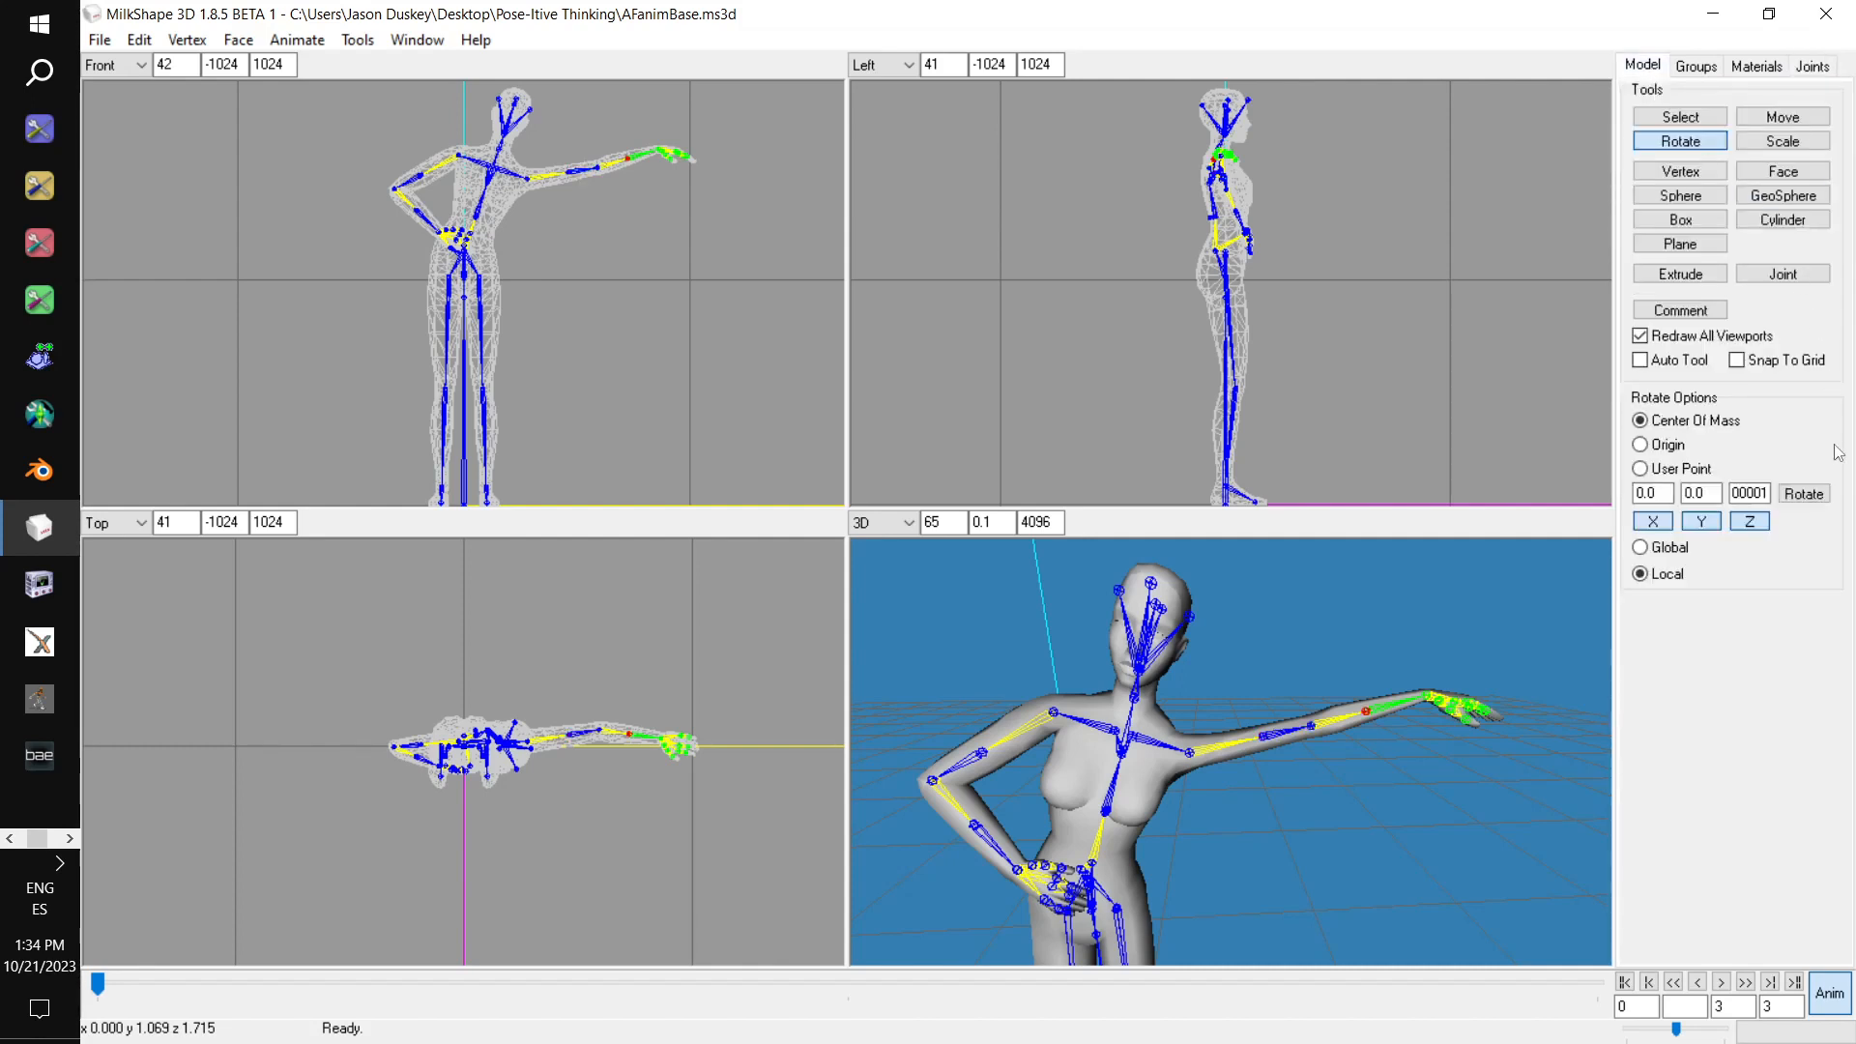
Set a keyframe that includes the newly rotated spine, clavicle, bicep and wrist joints, and check the pose in the 3D view
{"action": "left_click", "coordinate": [297, 40]}
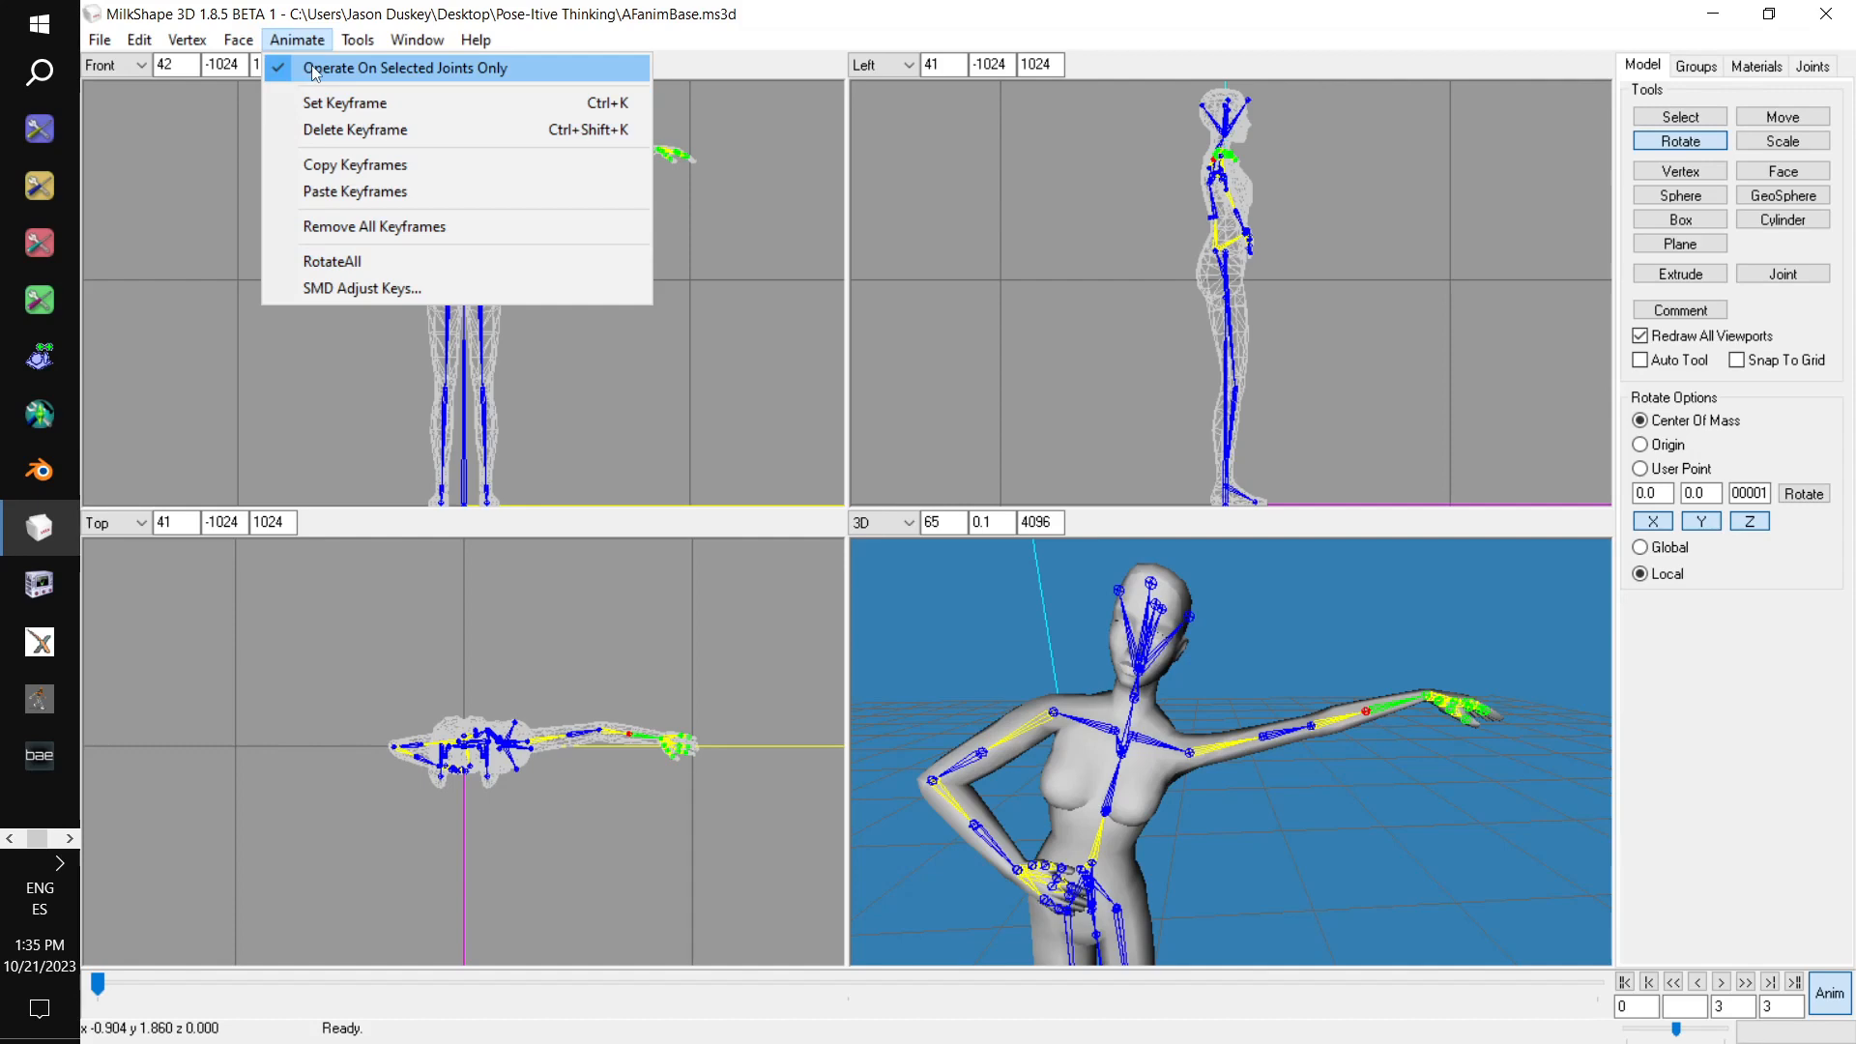
{"action": "left_click", "coordinate": [359, 103]}
{"action": "mouse_move", "coordinate": [1126, 735]}
{"action": "left_mouse_down"}
{"action": "mouse_move", "coordinate": [1008, 706]}
{"action": "mouse_move", "coordinate": [1194, 730]}
{"action": "mouse_move", "coordinate": [1112, 709]}
{"action": "mouse_move", "coordinate": [1127, 727]}
{"action": "mouse_move", "coordinate": [1085, 731]}
{"action": "mouse_move", "coordinate": [1112, 748]}
{"action": "mouse_move", "coordinate": [1112, 732]}
{"action": "left_mouse_up"}
{"action": "scroll", "coordinate": [1121, 725], "scroll_direction": "up", "scroll_amount": 3}
{"action": "scroll", "coordinate": [1111, 748], "scroll_direction": "up", "scroll_amount": 3}
{"action": "scroll", "coordinate": [1112, 749], "scroll_direction": "down", "scroll_amount": 4}
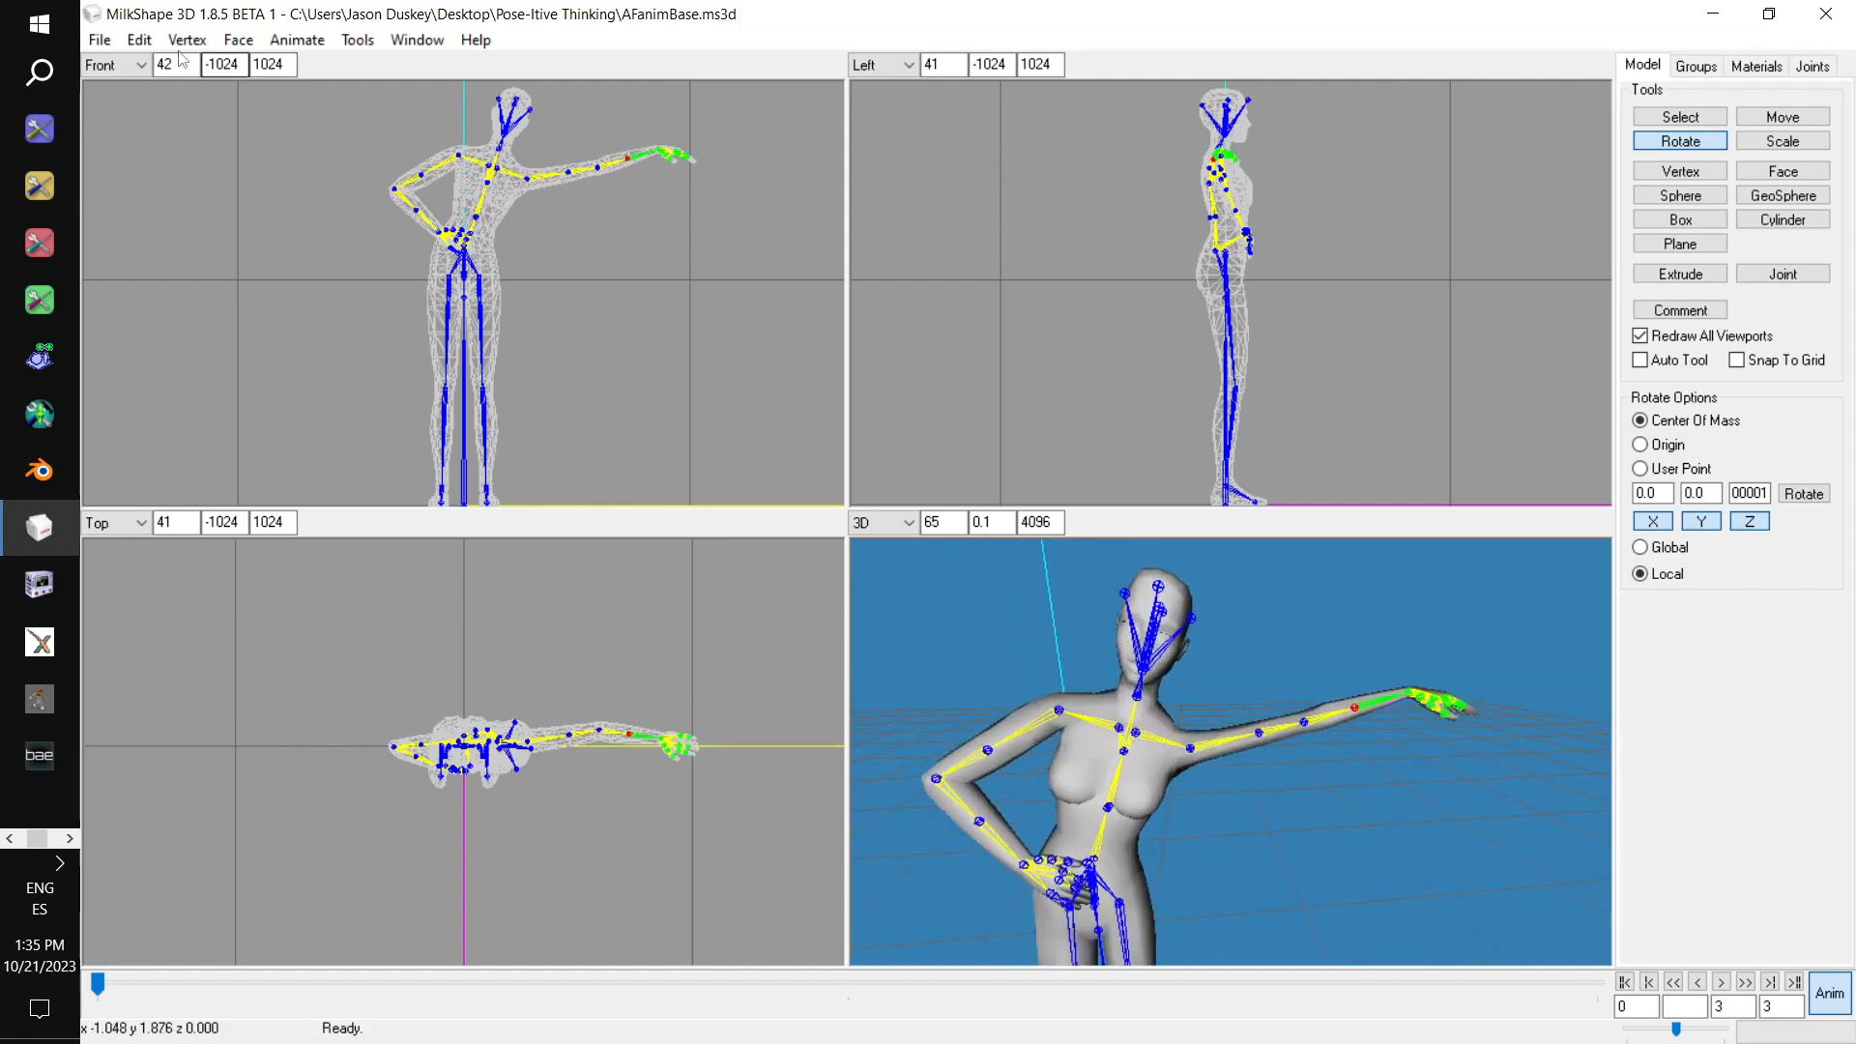
Save the posed model under the new name Teapot in the Pose-Itive Thinking folder, accepting the animation-mode export
{"action": "left_click", "coordinate": [99, 40]}
{"action": "left_click", "coordinate": [136, 145]}
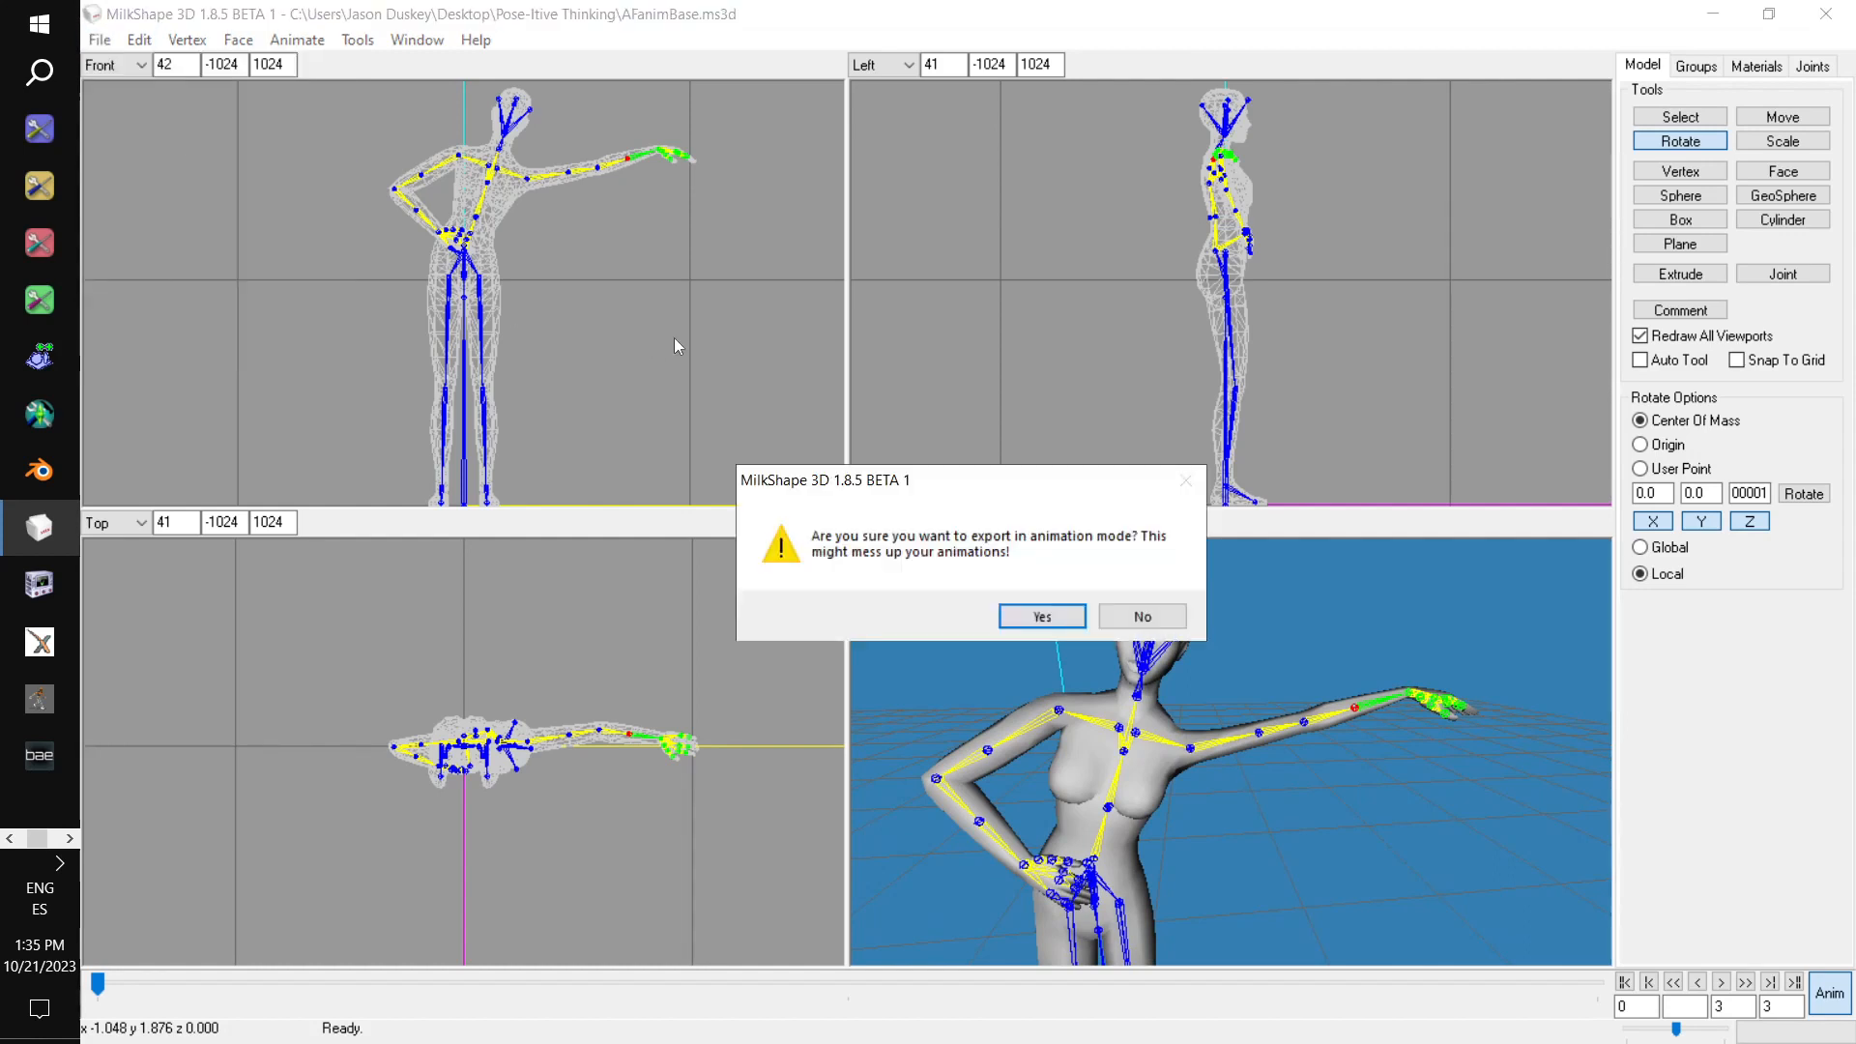
{"action": "left_click", "coordinate": [1043, 616]}
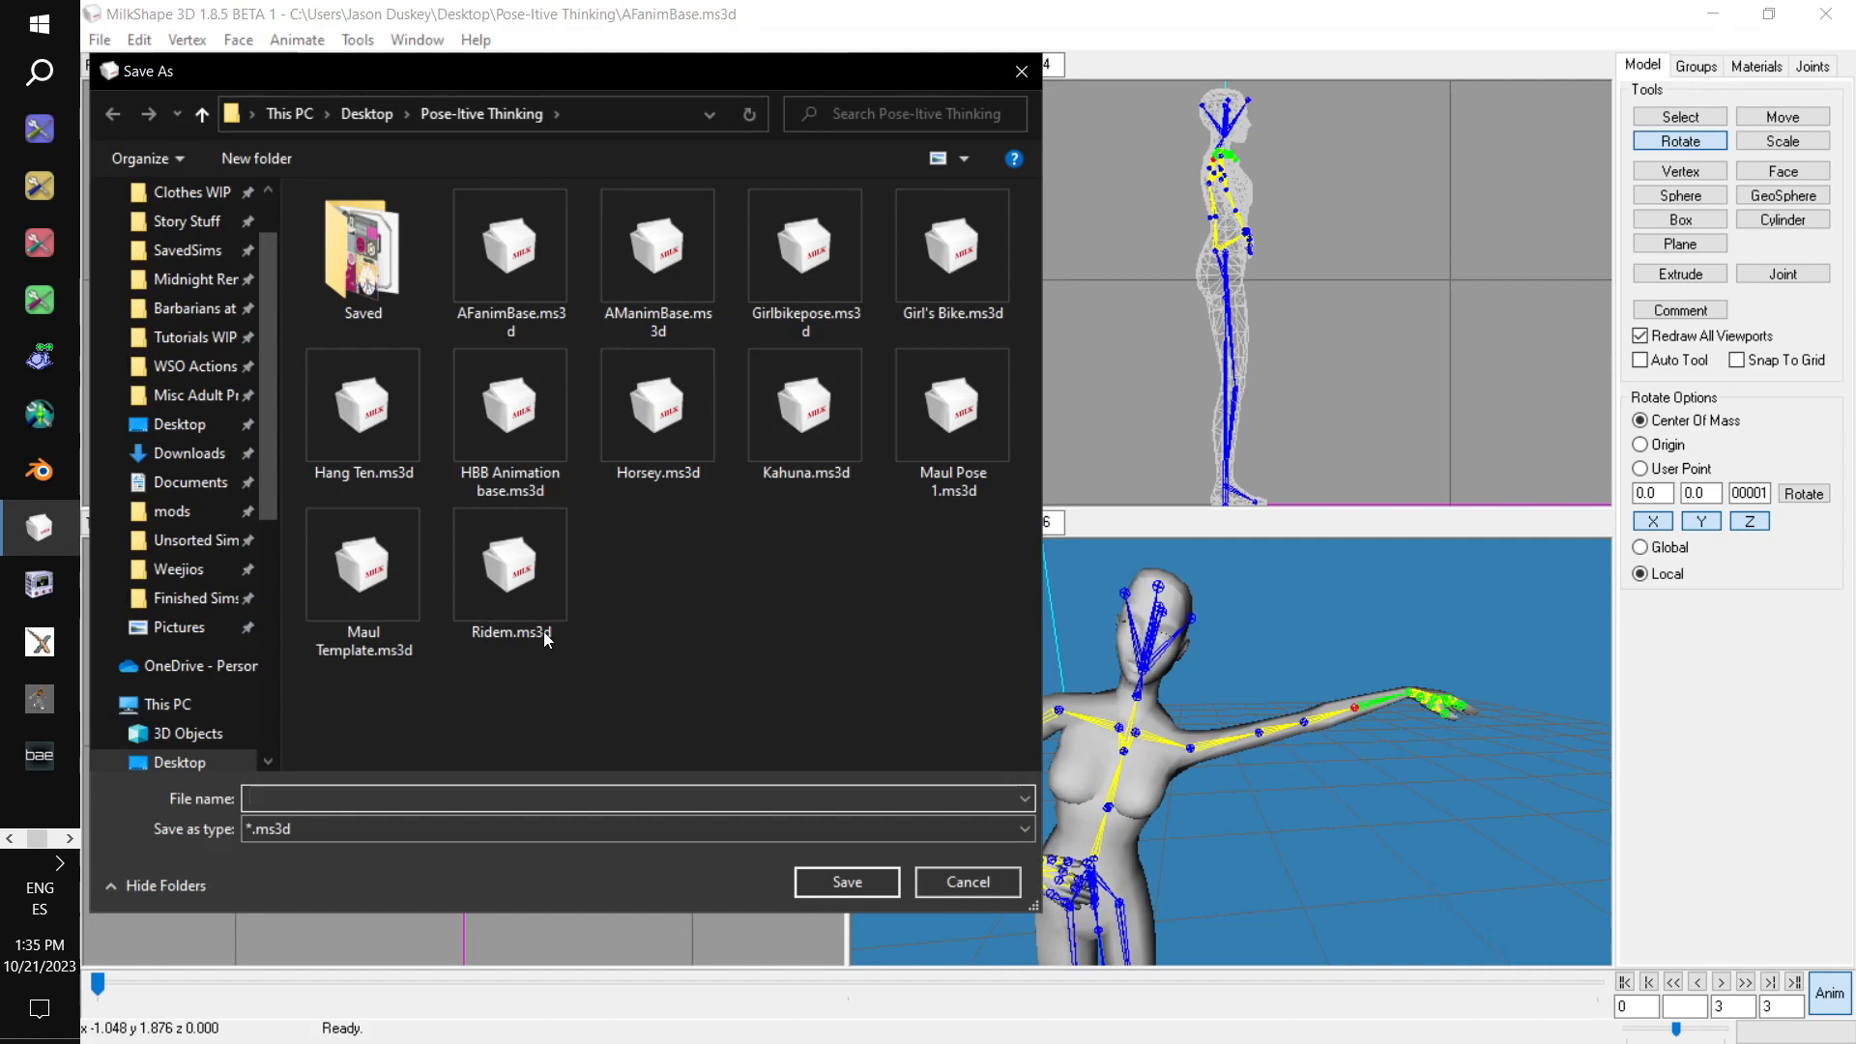
{"action": "type", "text": "Teapot"}
{"action": "left_click", "coordinate": [847, 882]}
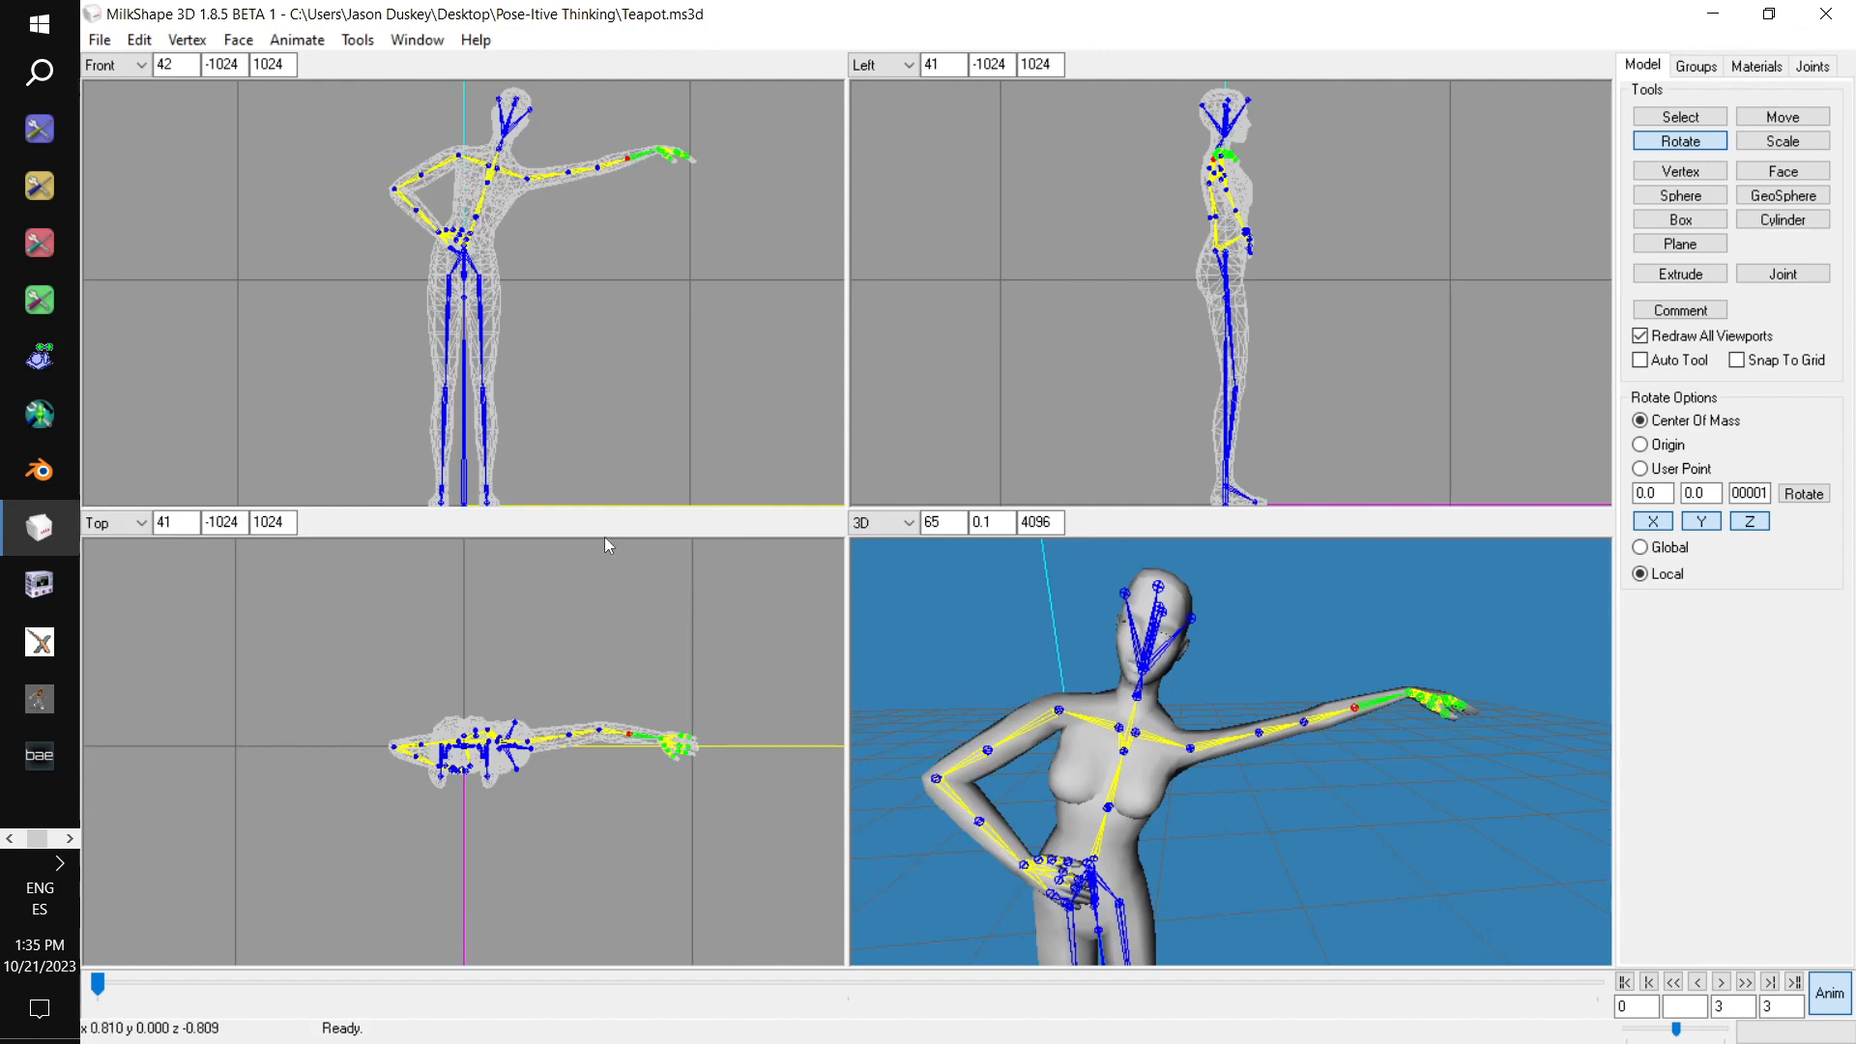
Open the Maul Pose 1.ms3d model and display its pose in animation mode
{"action": "left_click", "coordinate": [92, 37]}
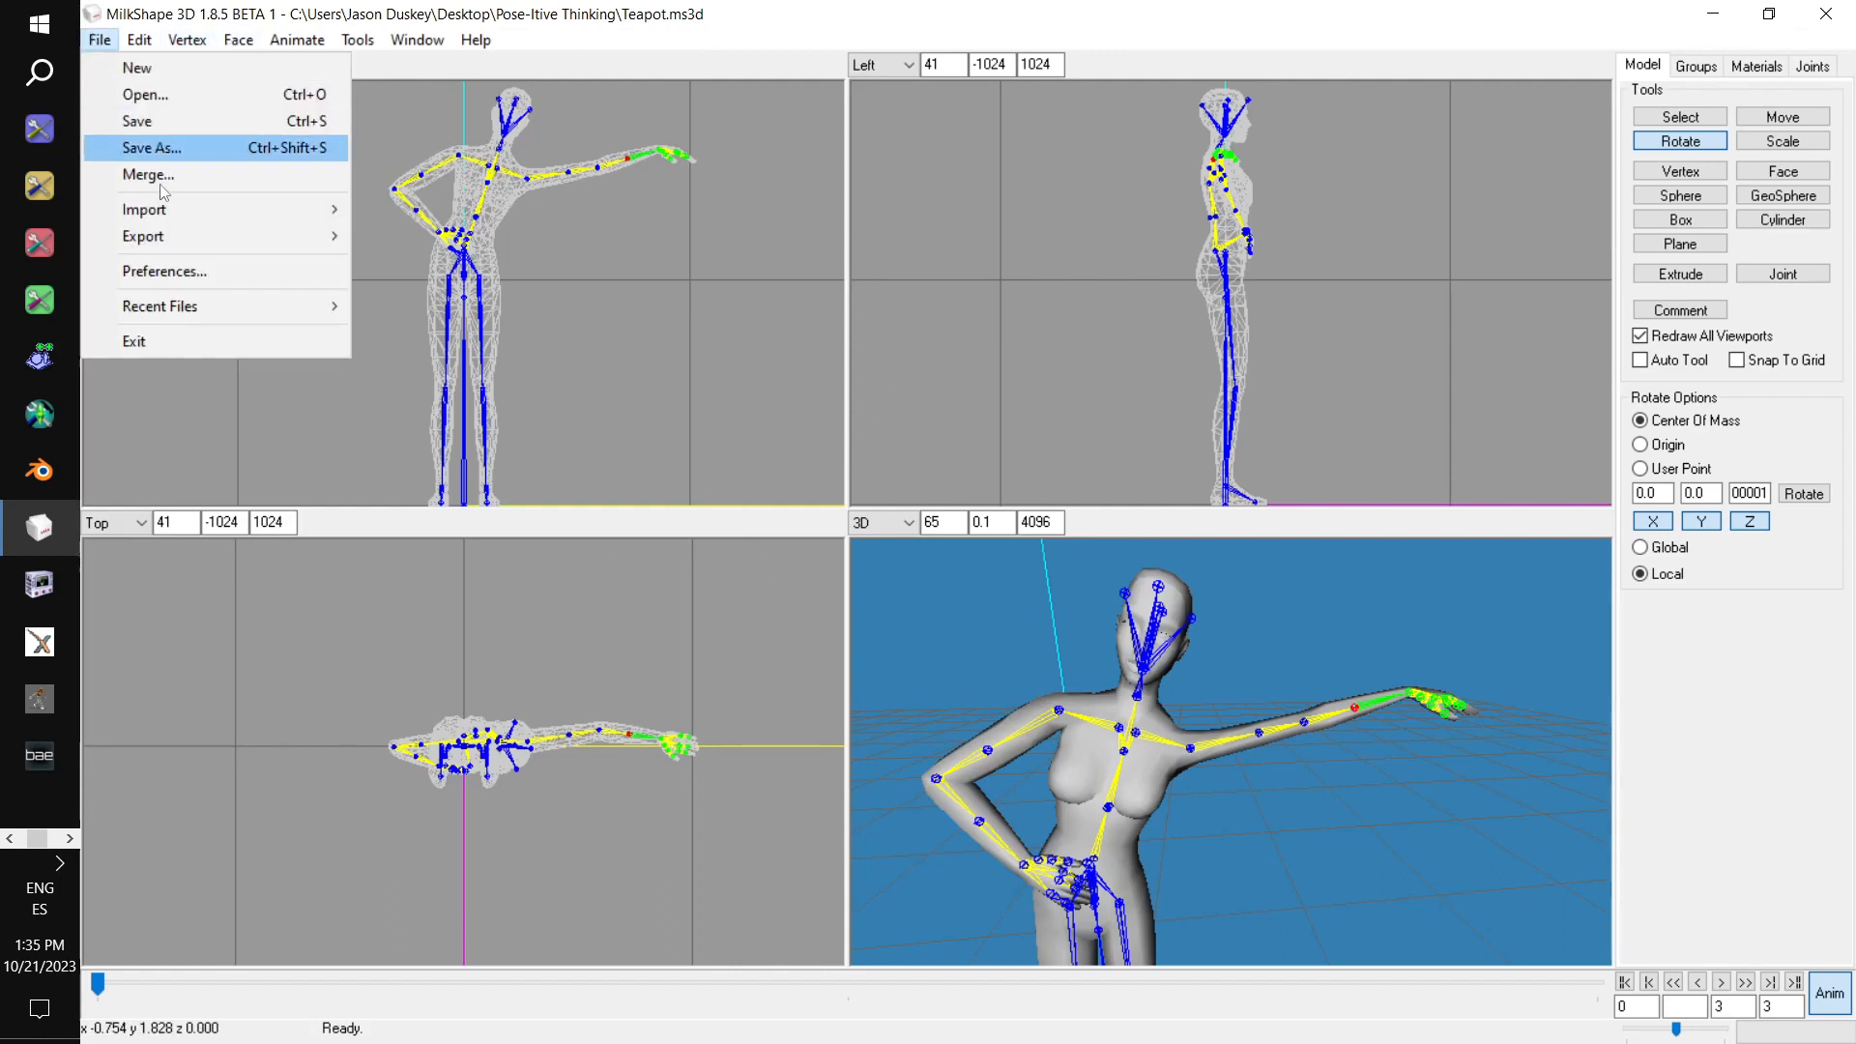
{"action": "left_click", "coordinate": [145, 94]}
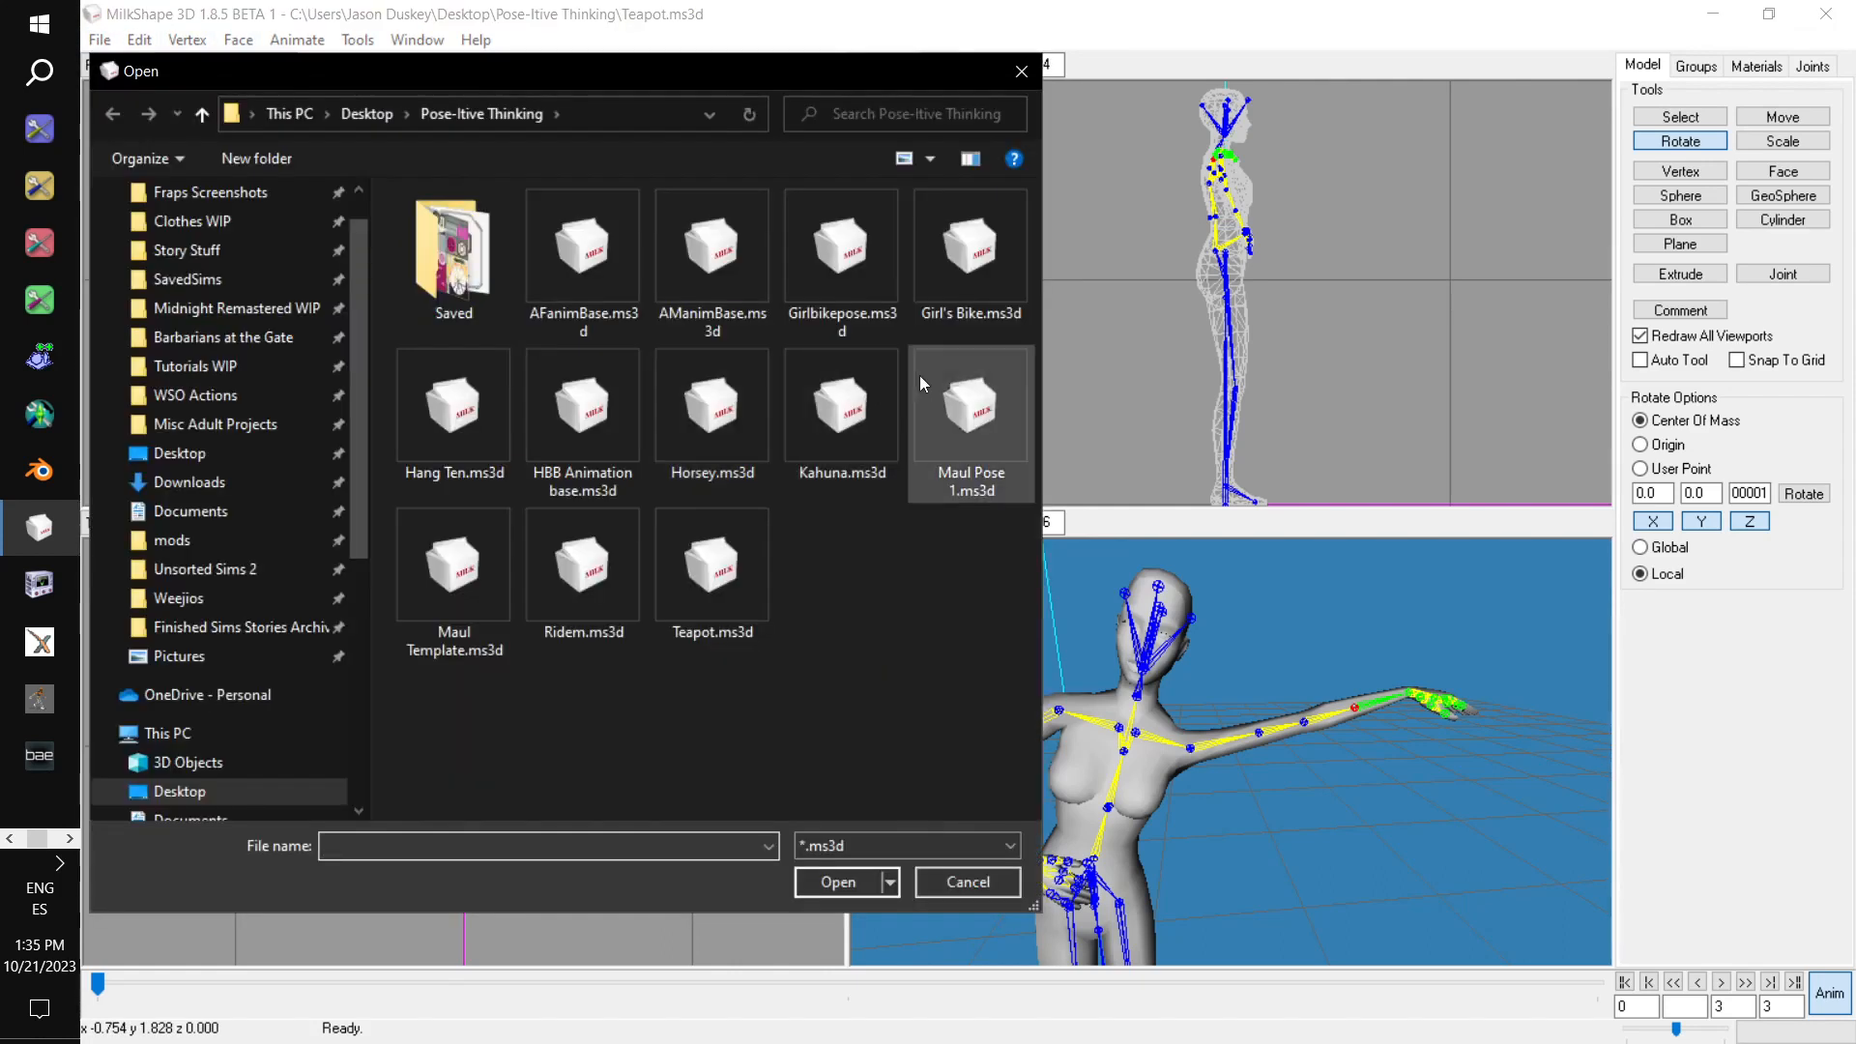
{"action": "double_click", "coordinate": [967, 416]}
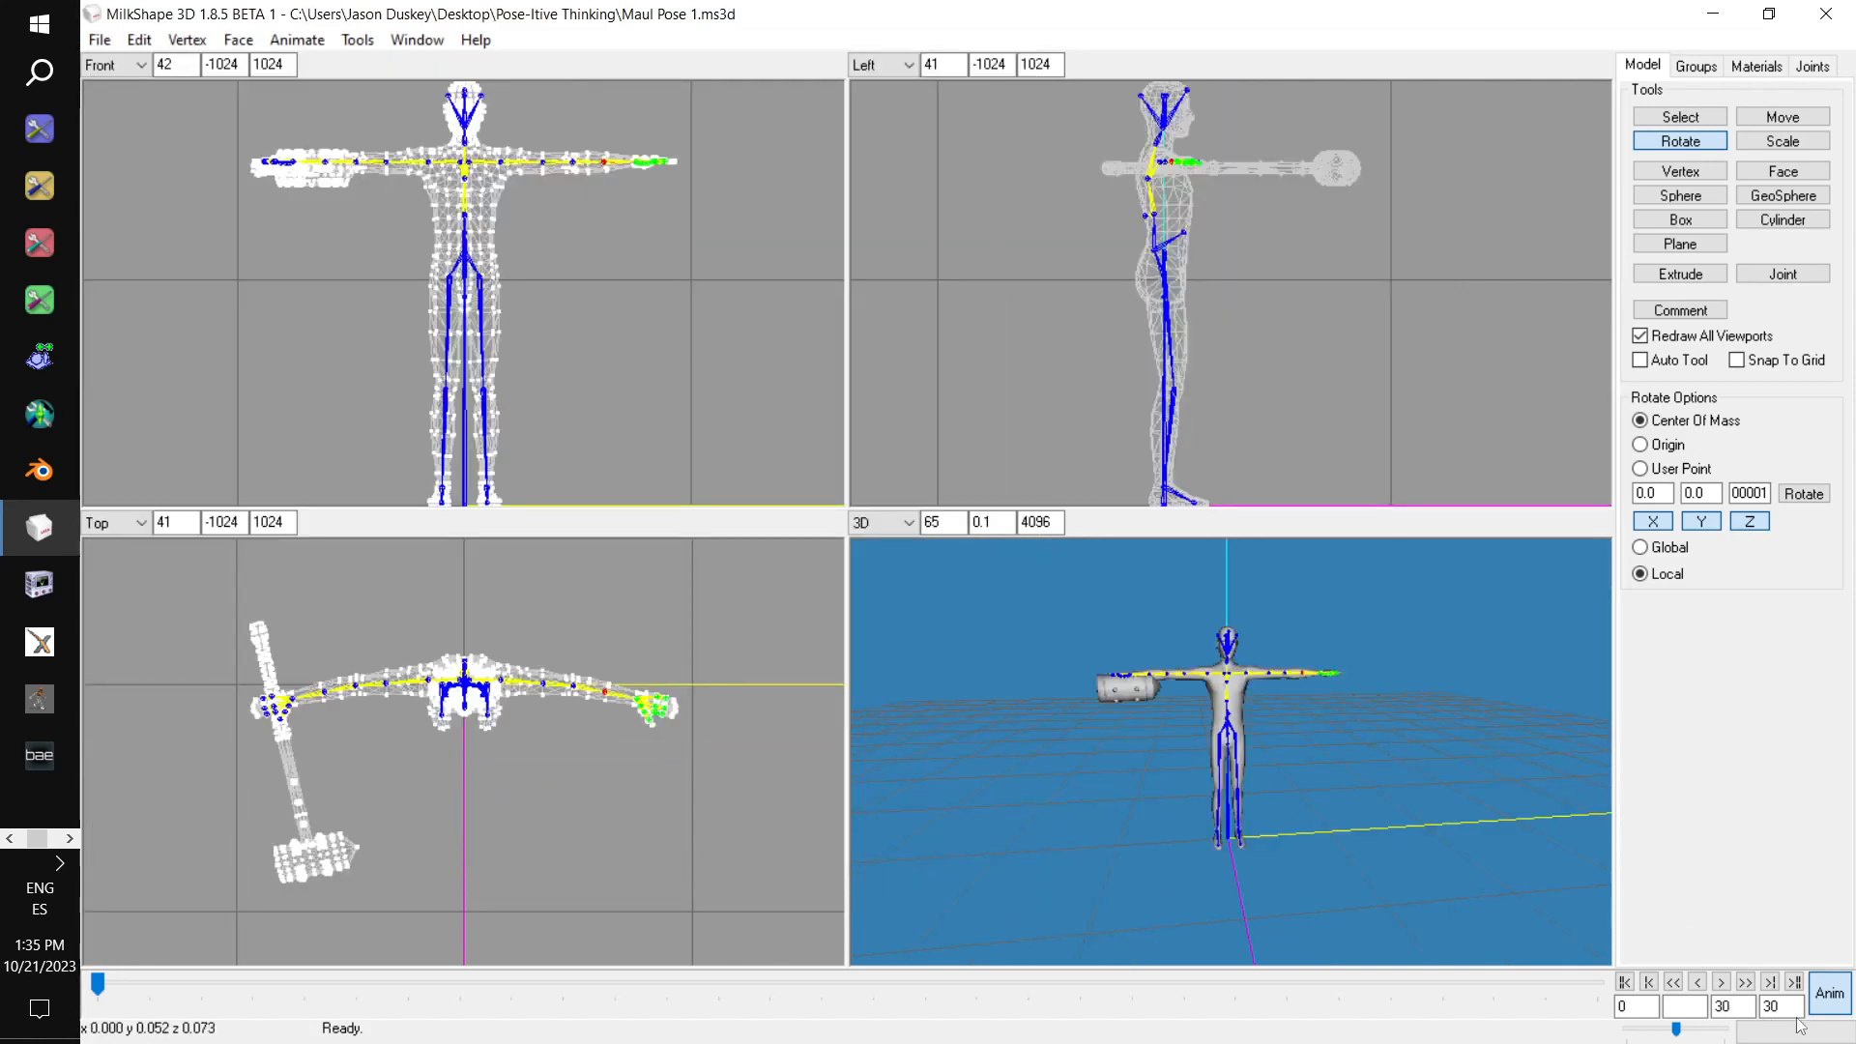
{"action": "left_click", "coordinate": [1828, 996]}
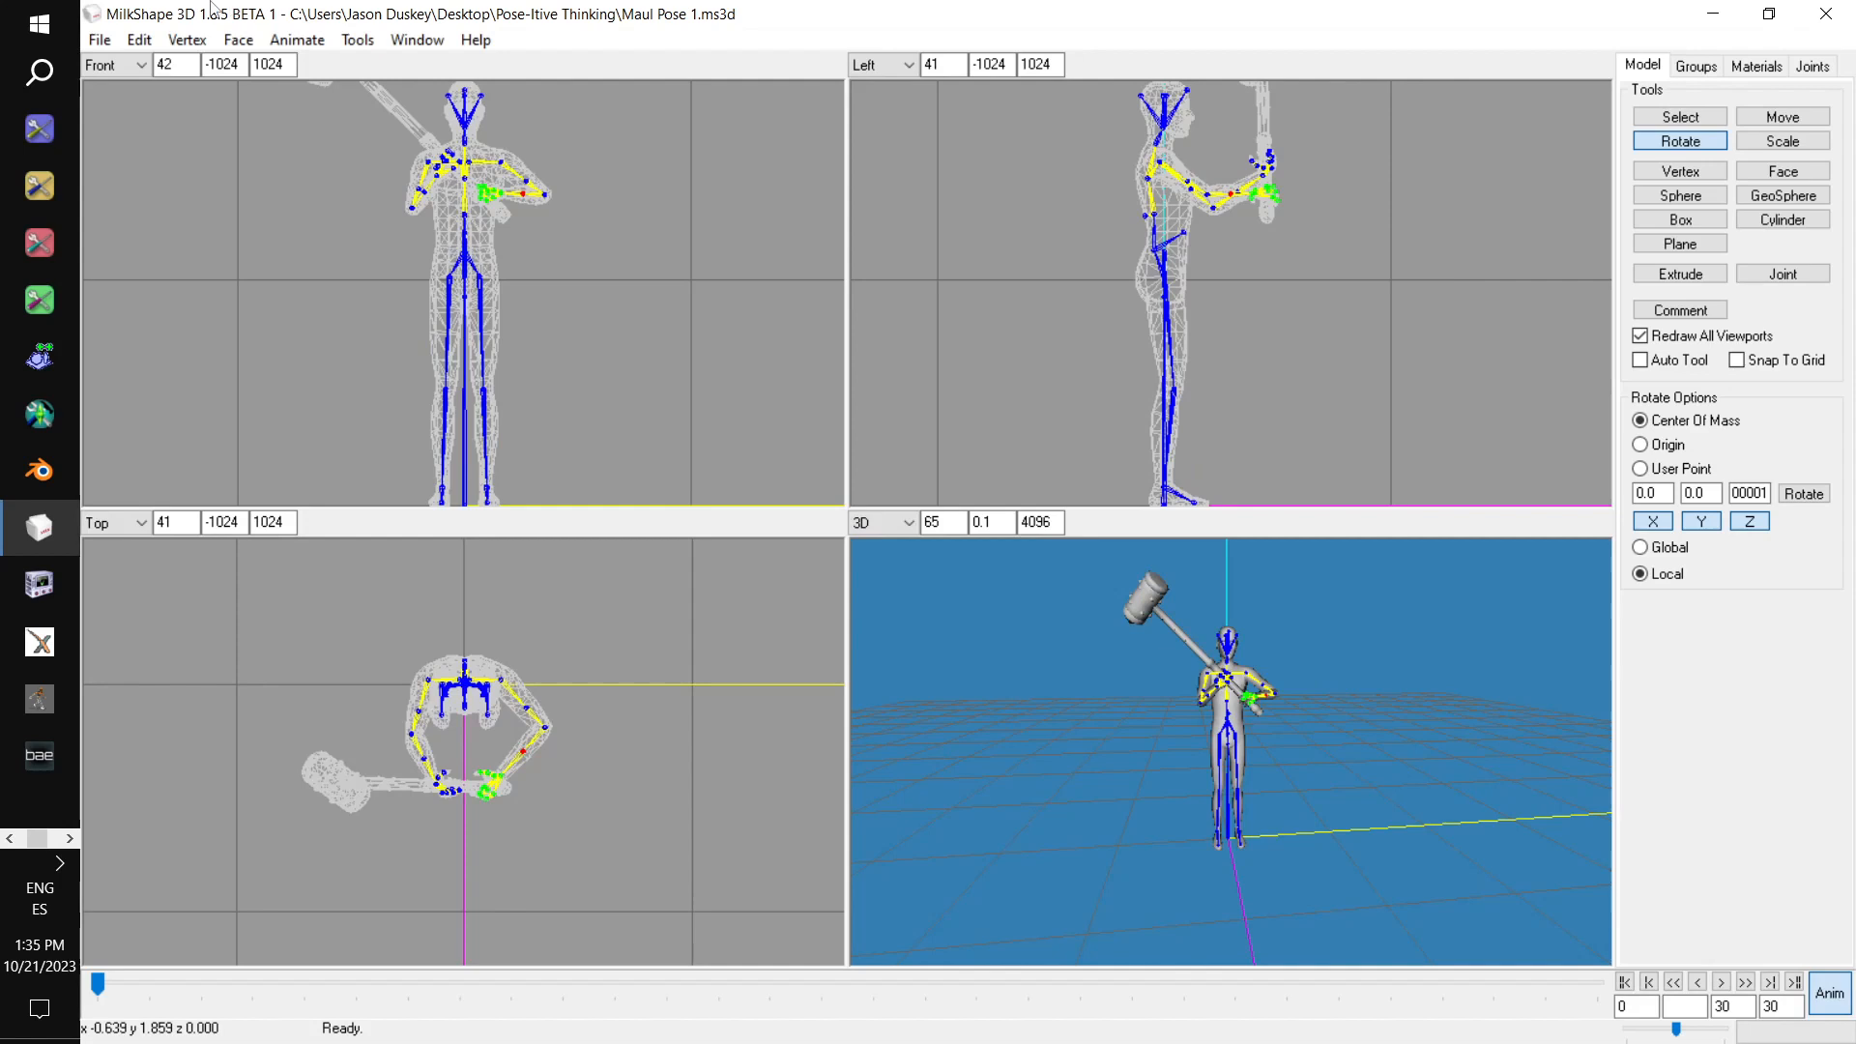
Export the maul pose with Sims2 AniMesh ANIM Exporter V1.0.1 as maultest, keeping the default body animation options
{"action": "left_click", "coordinate": [100, 40]}
{"action": "mouse_move", "coordinate": [245, 241]}
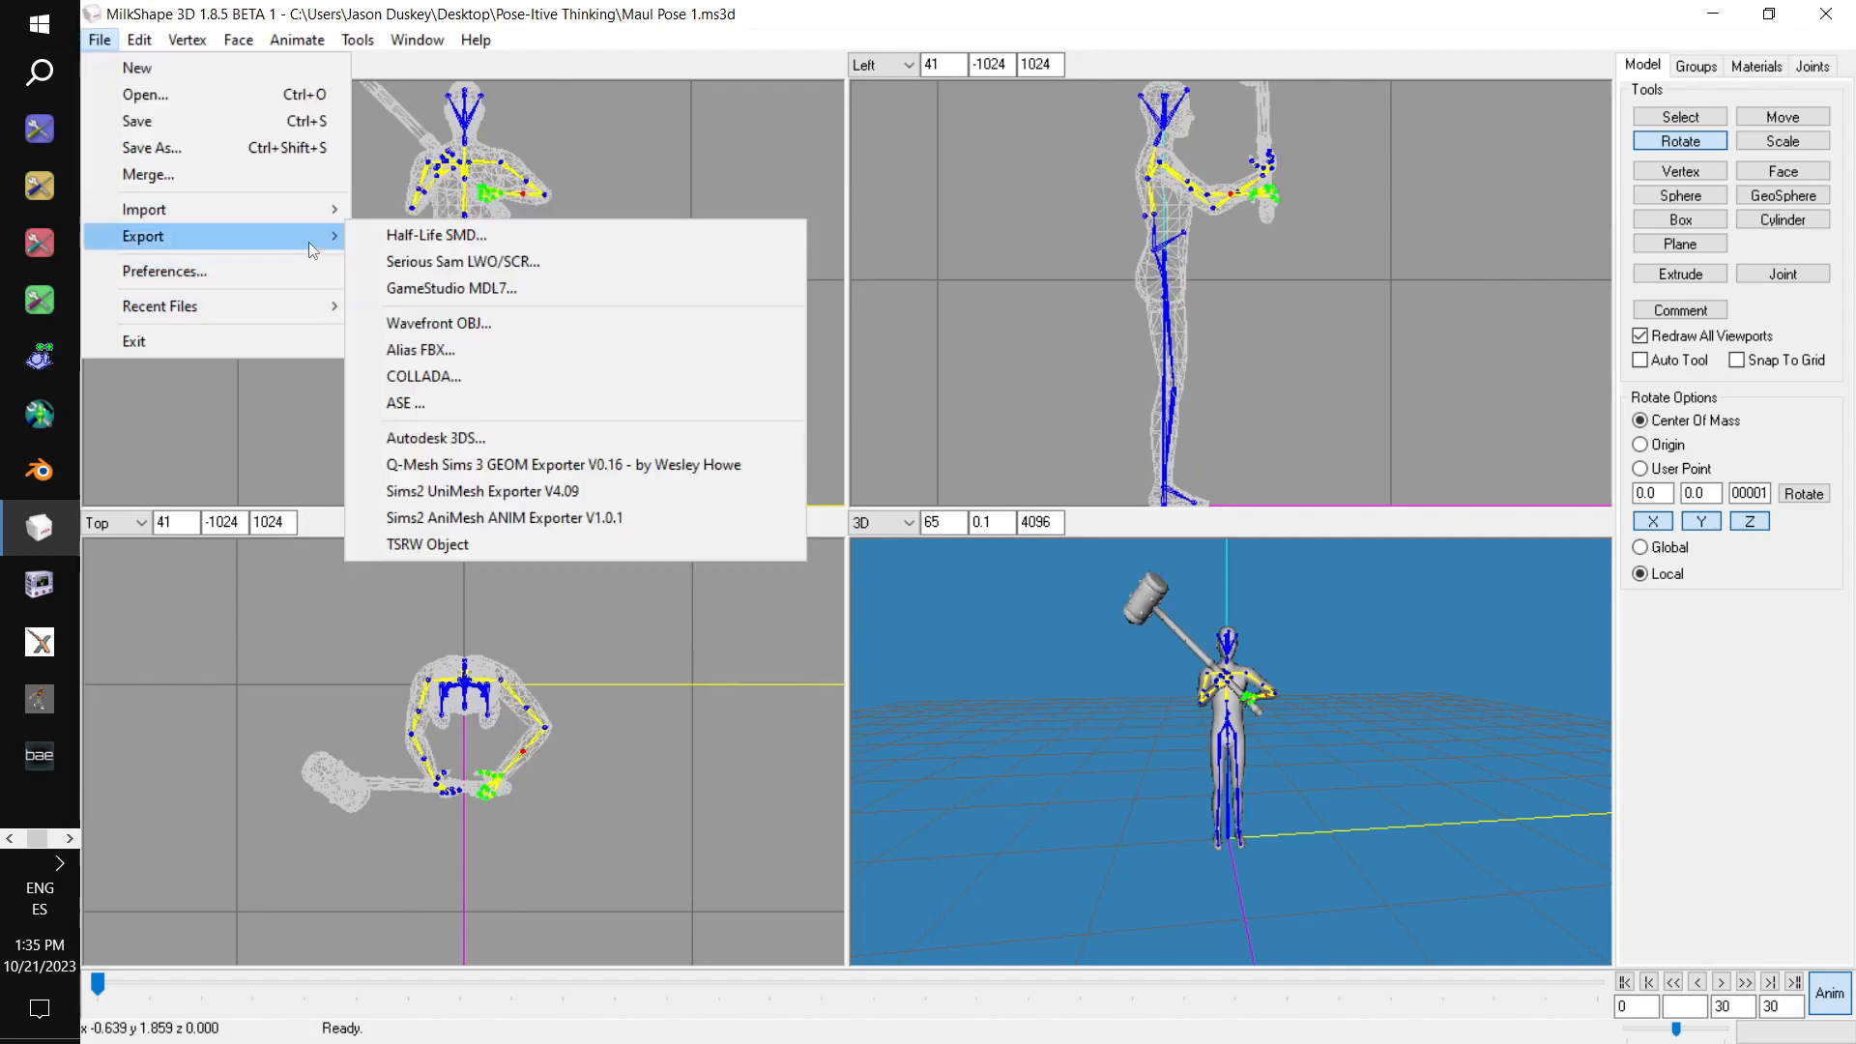
{"action": "left_click", "coordinate": [605, 516]}
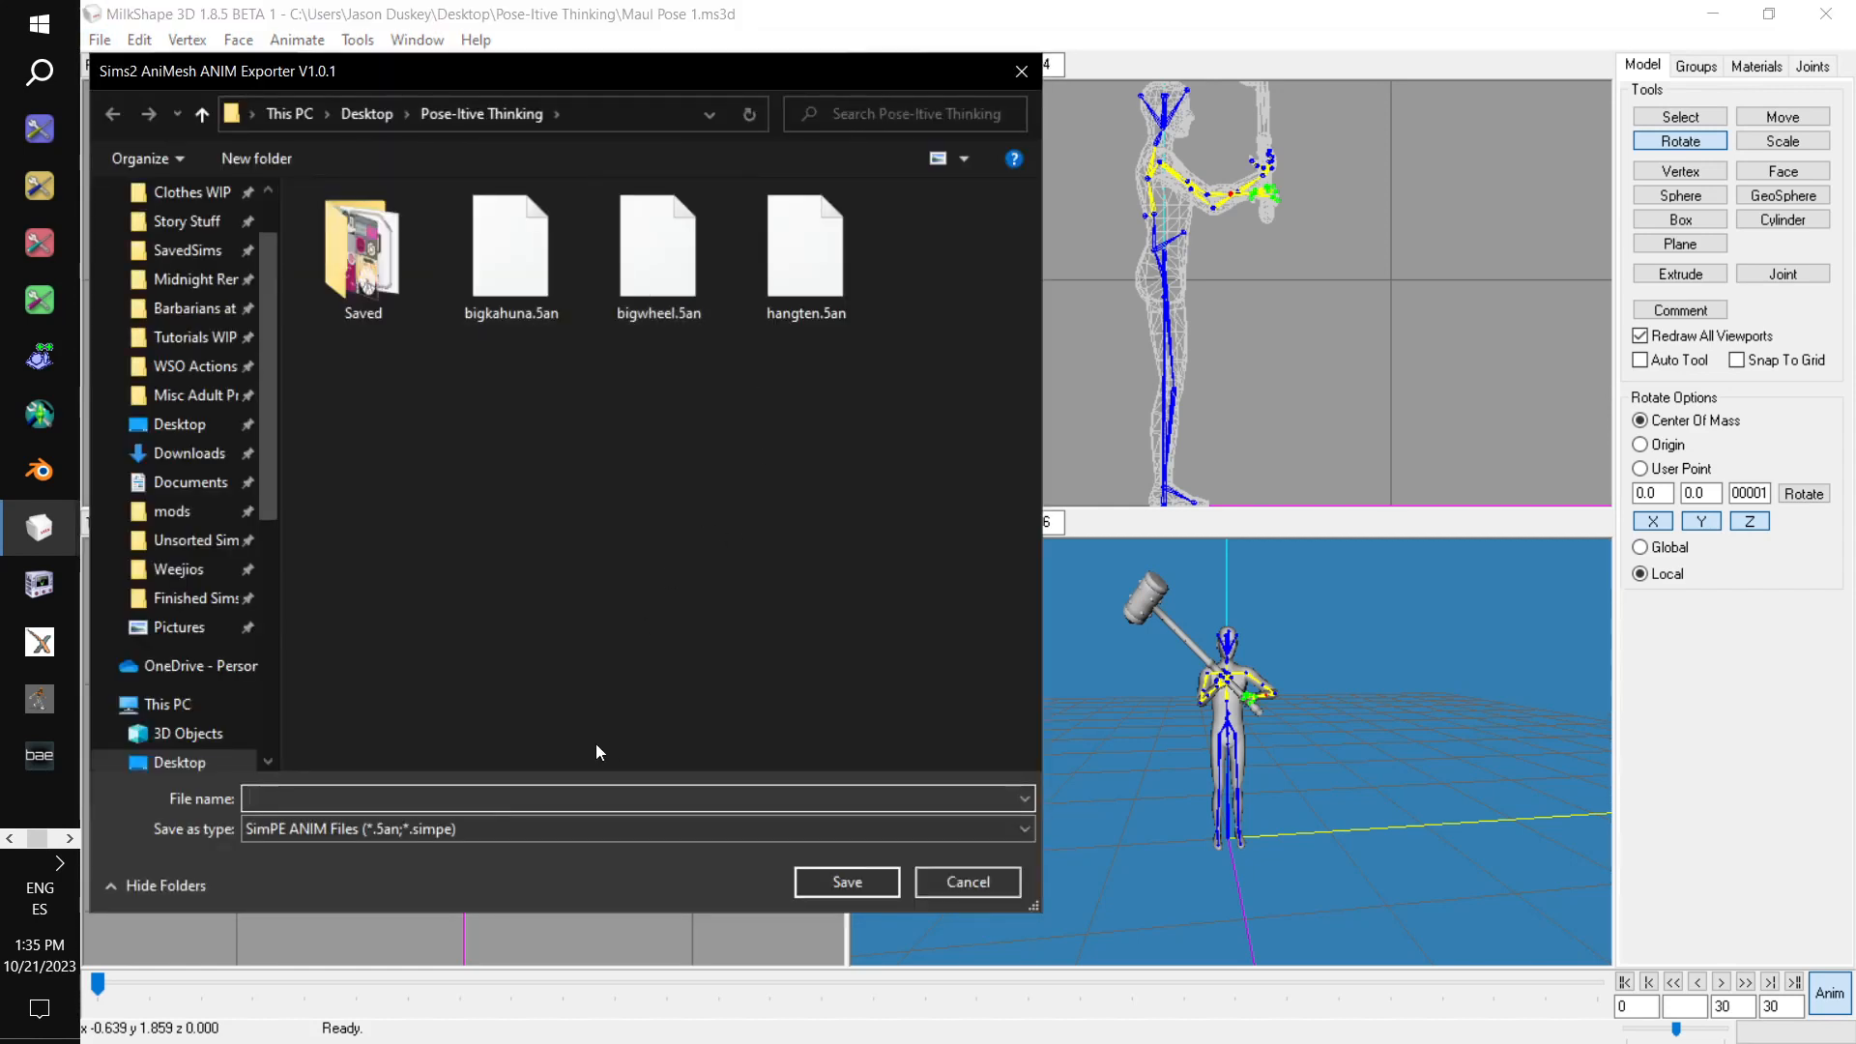
{"action": "type", "text": "maul"}
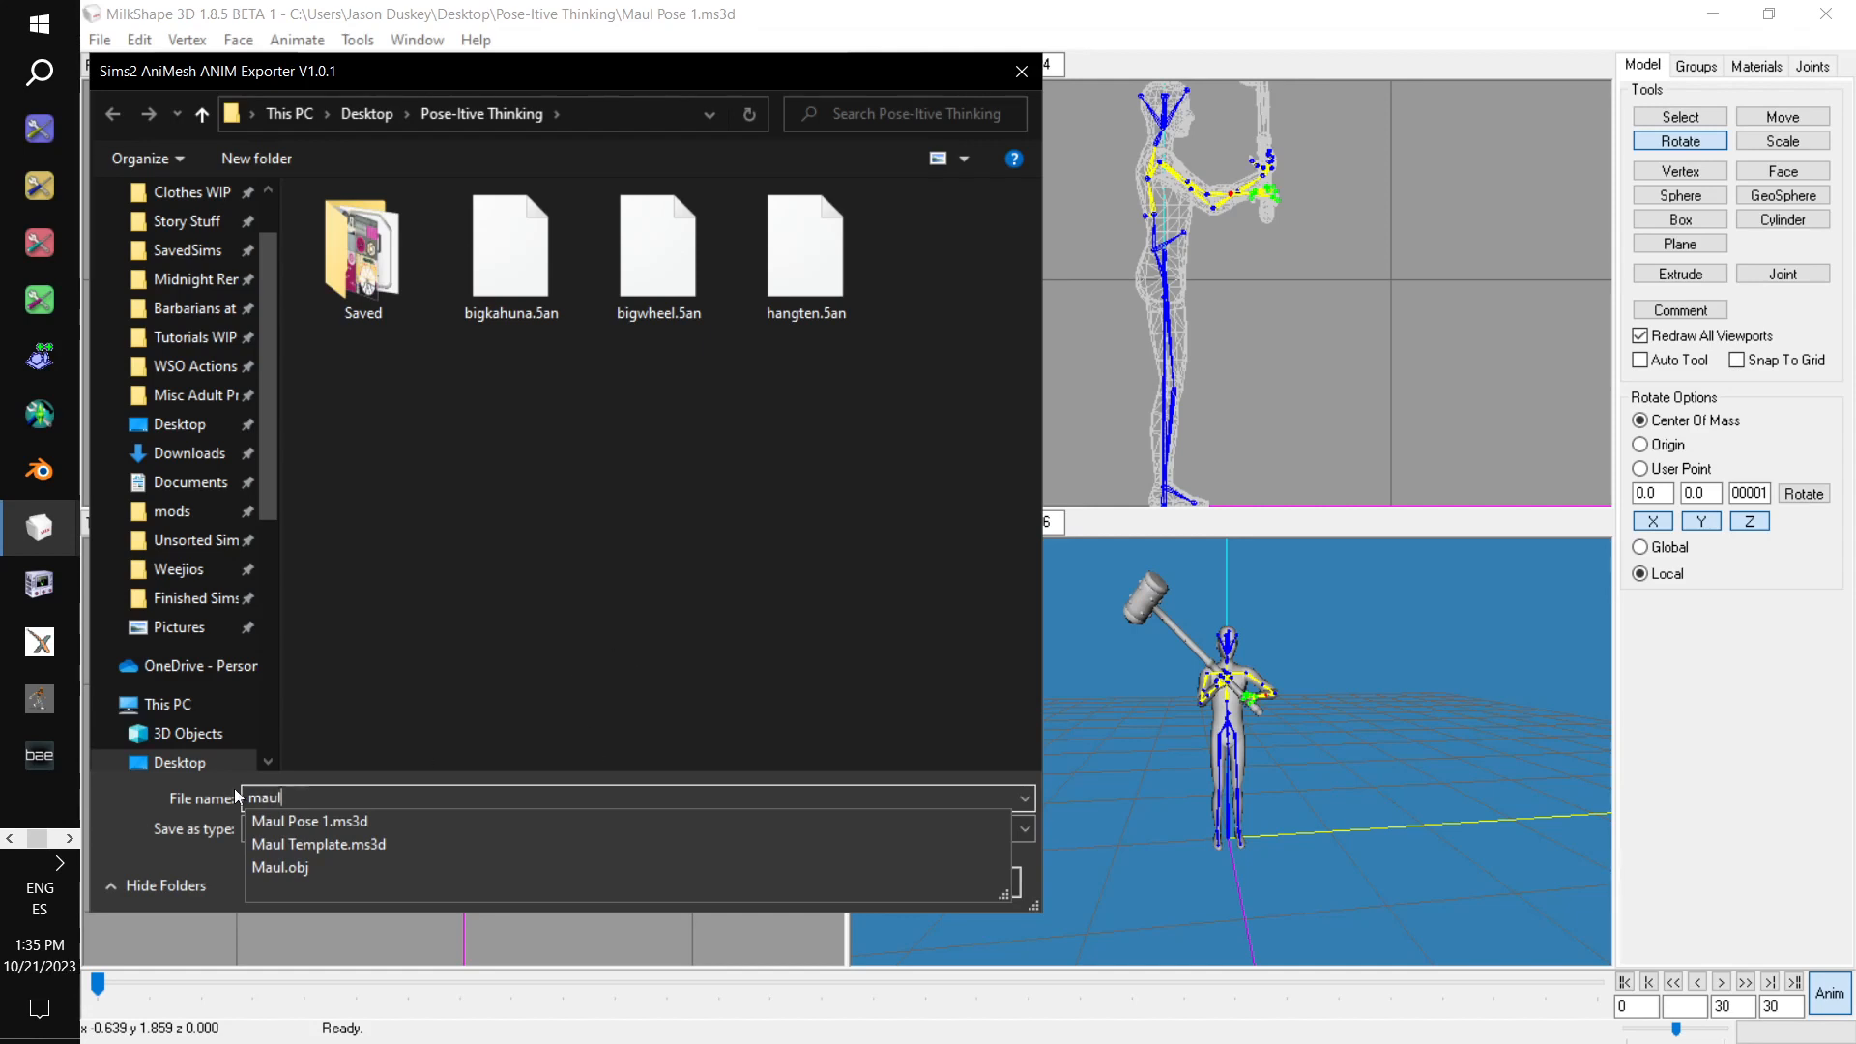
{"action": "key", "text": "Escape"}
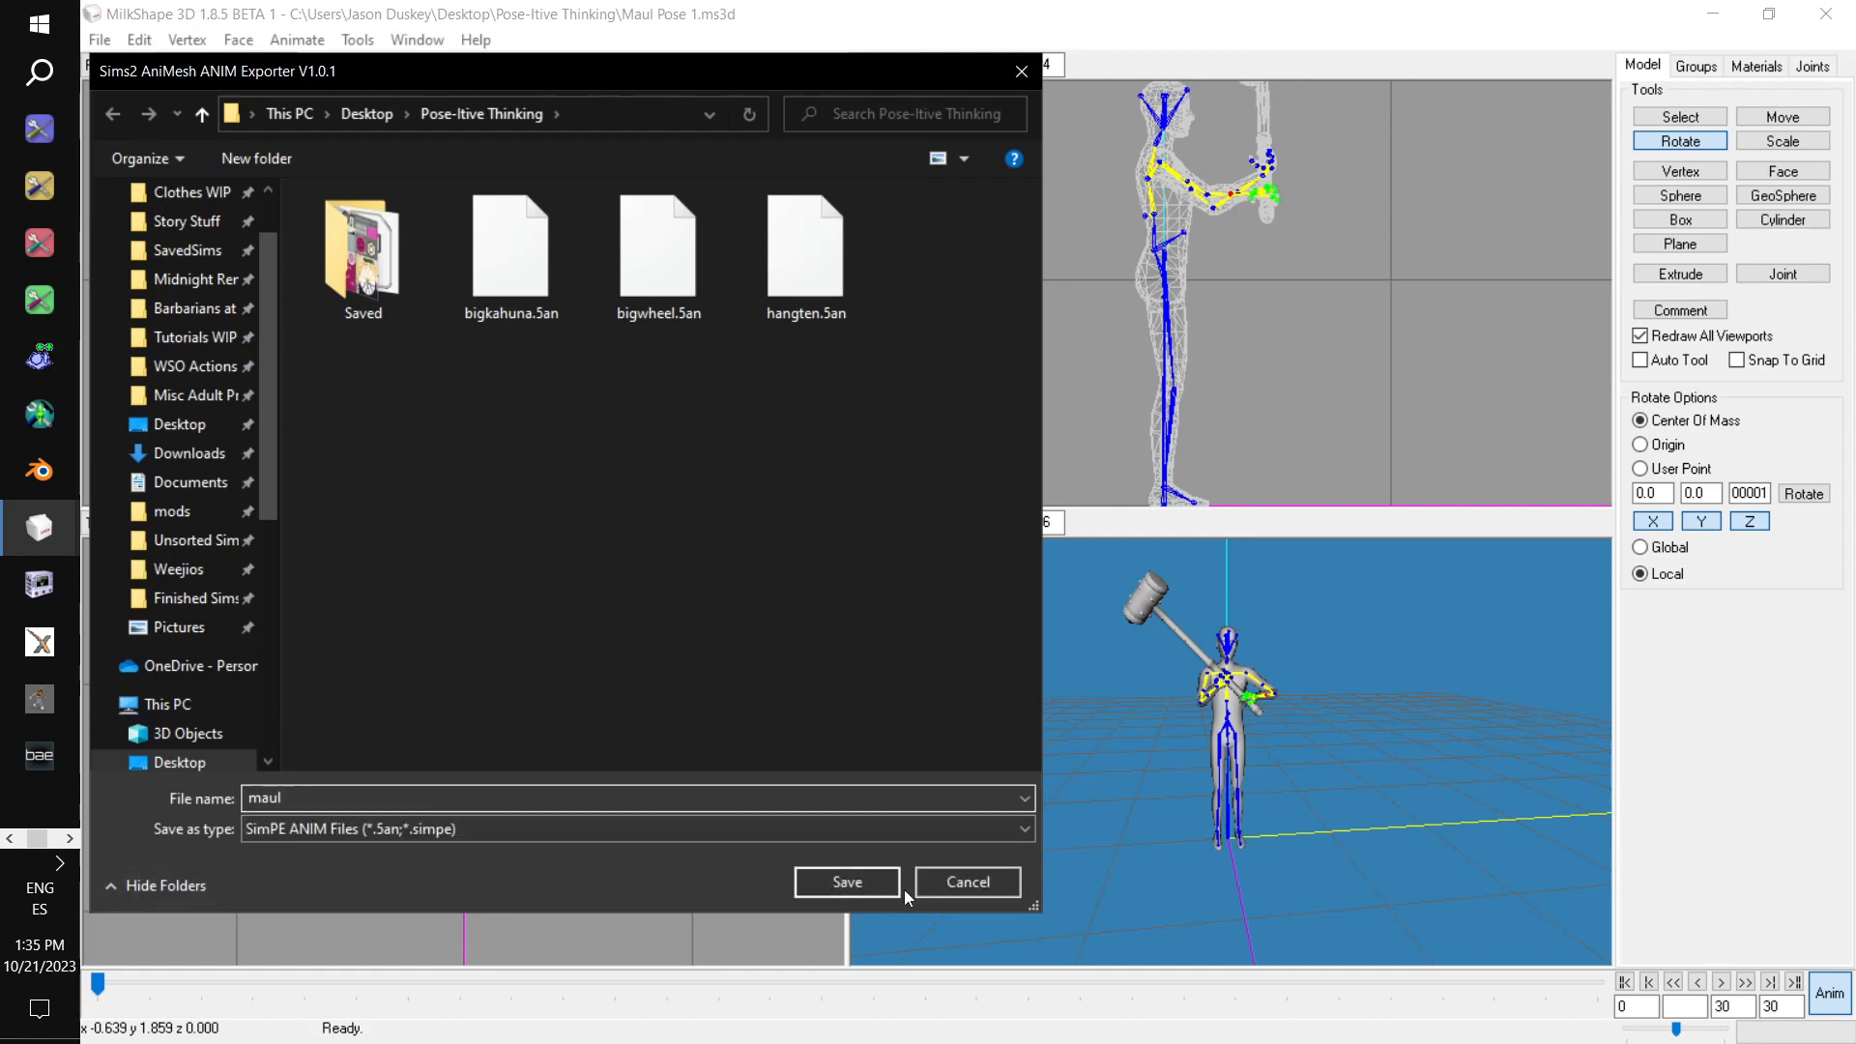
{"action": "type", "text": "test"}
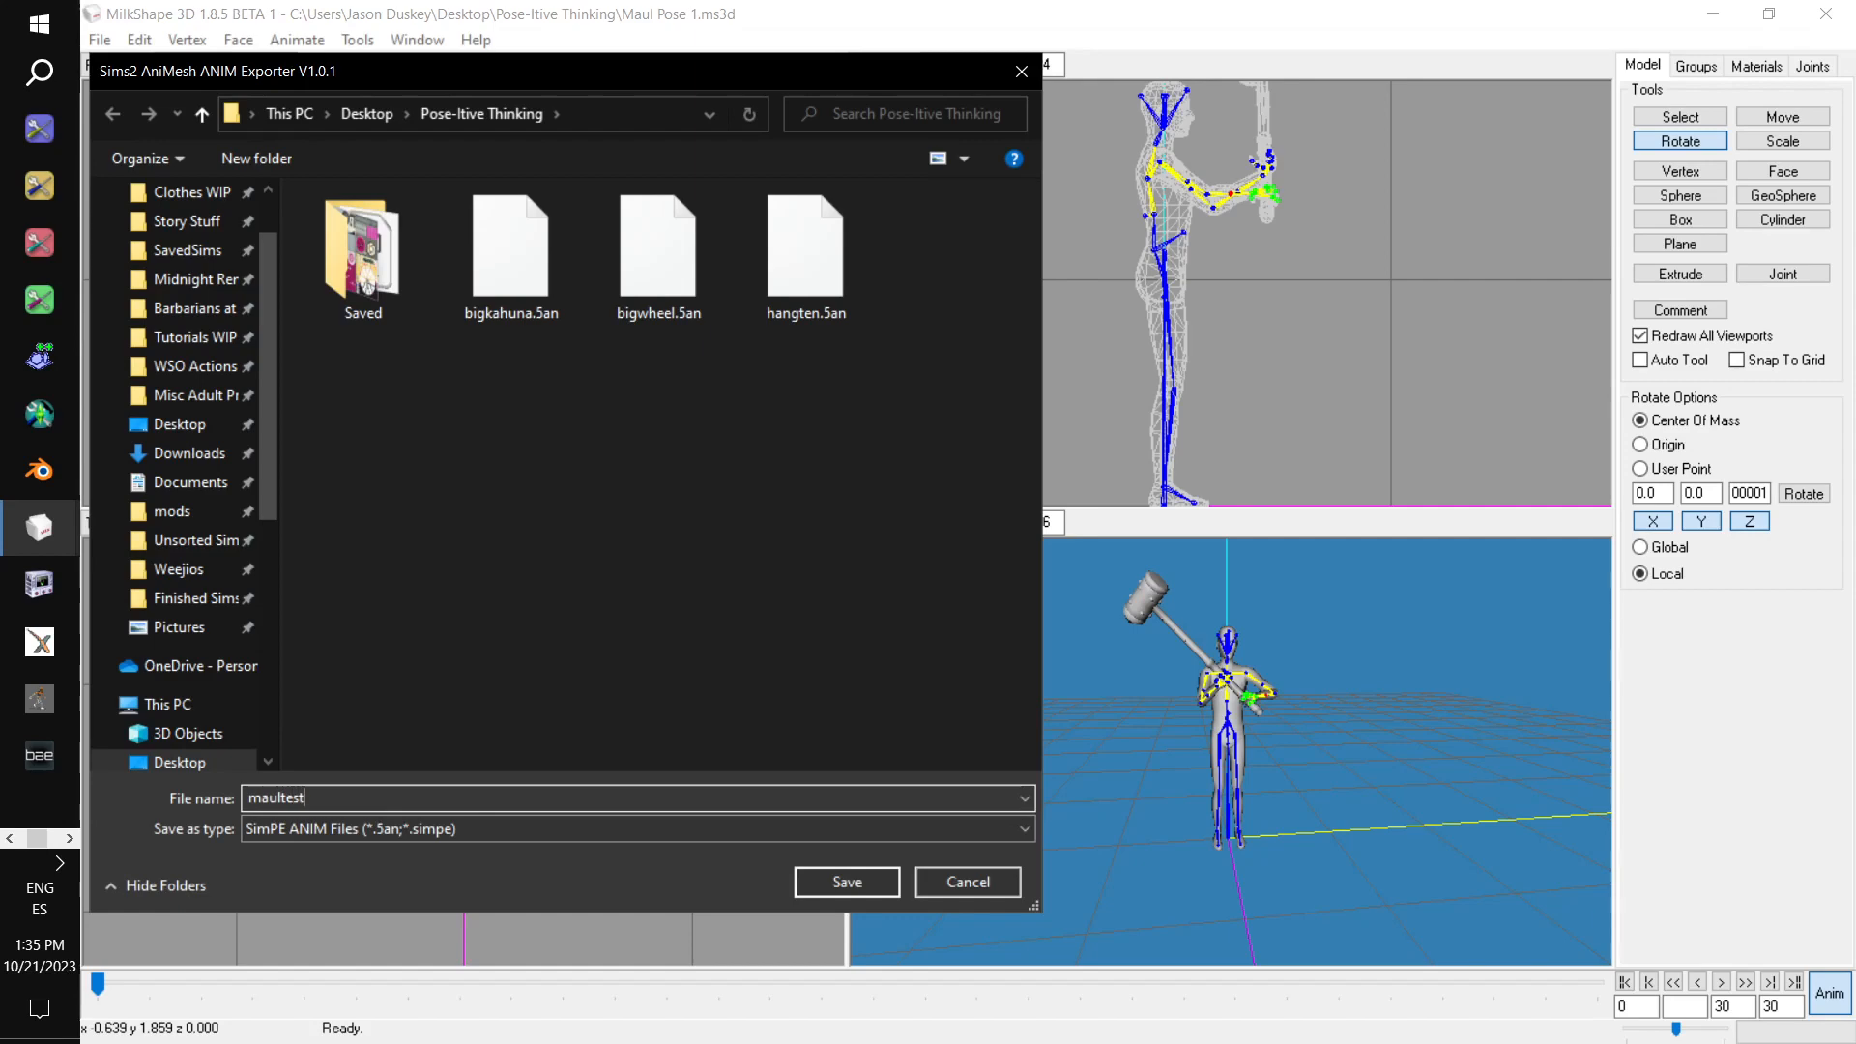
{"action": "left_click", "coordinate": [850, 893]}
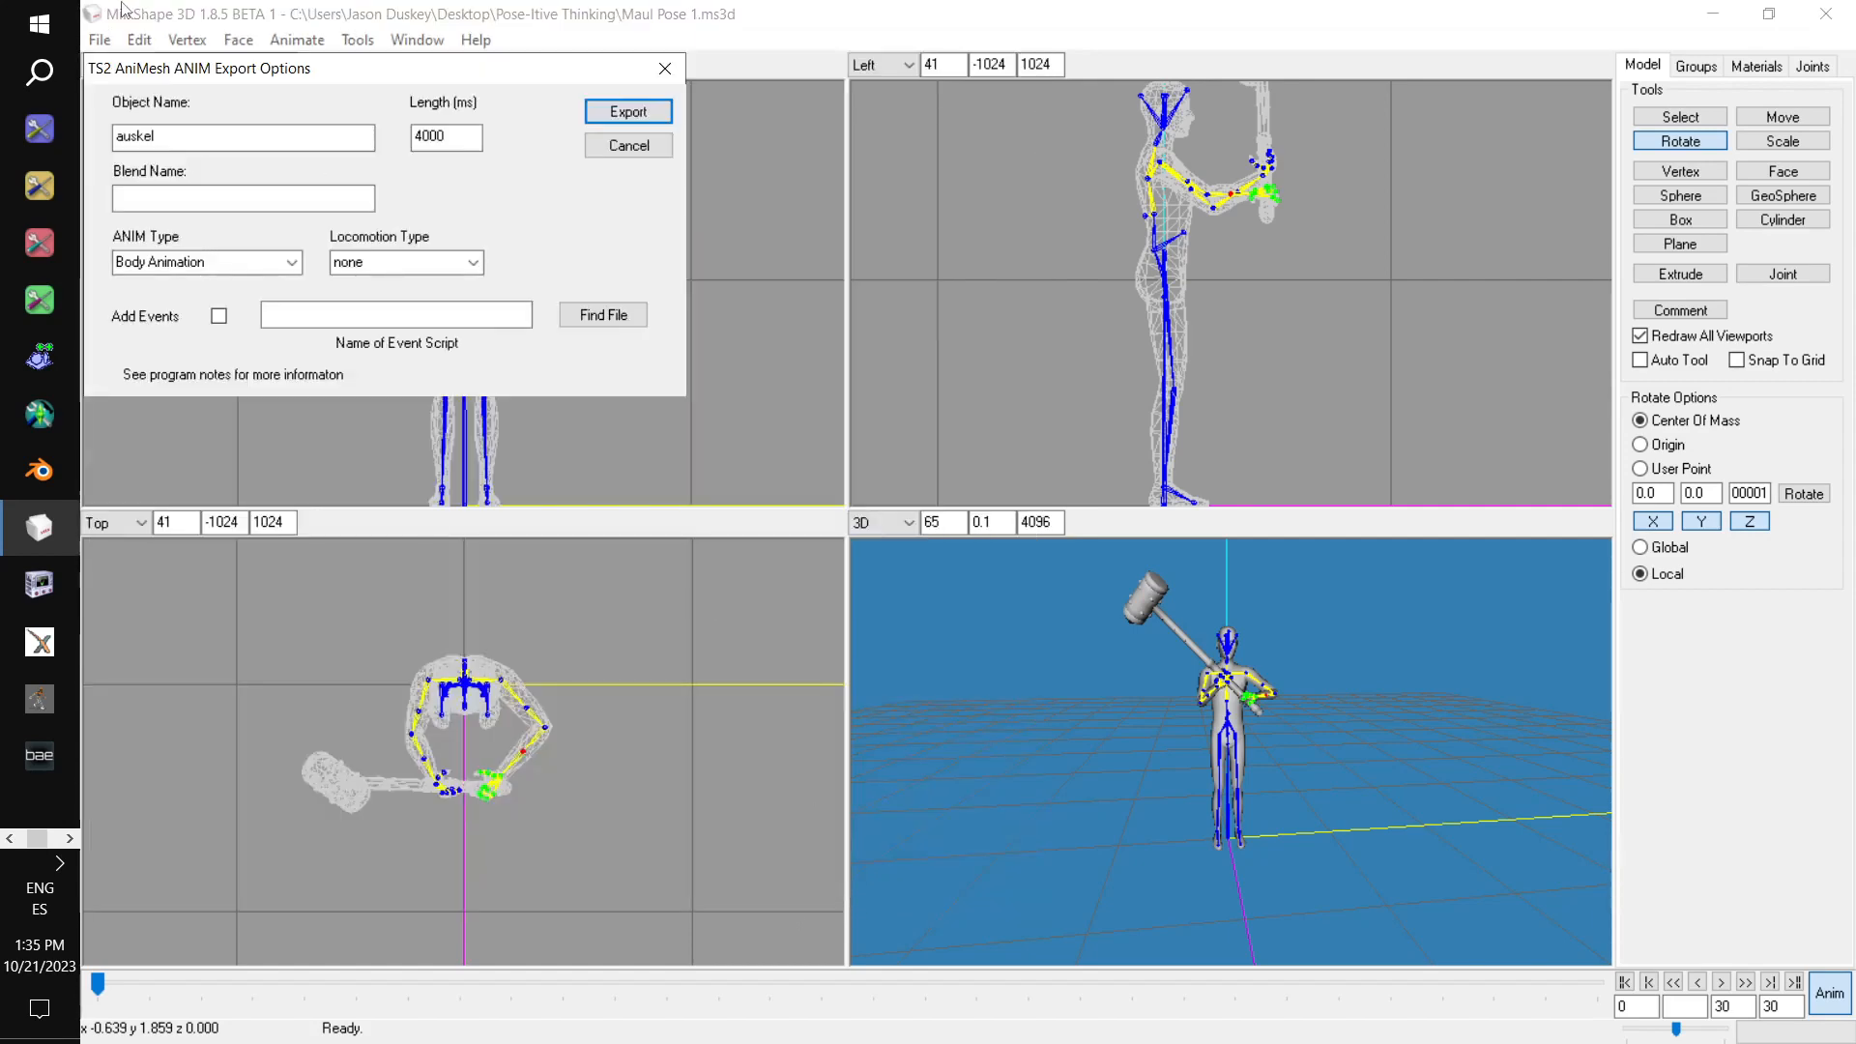
{"action": "left_click", "coordinate": [619, 112]}
Open the Teapot.ms3d model and display its pose in animation mode
{"action": "left_click", "coordinate": [99, 39]}
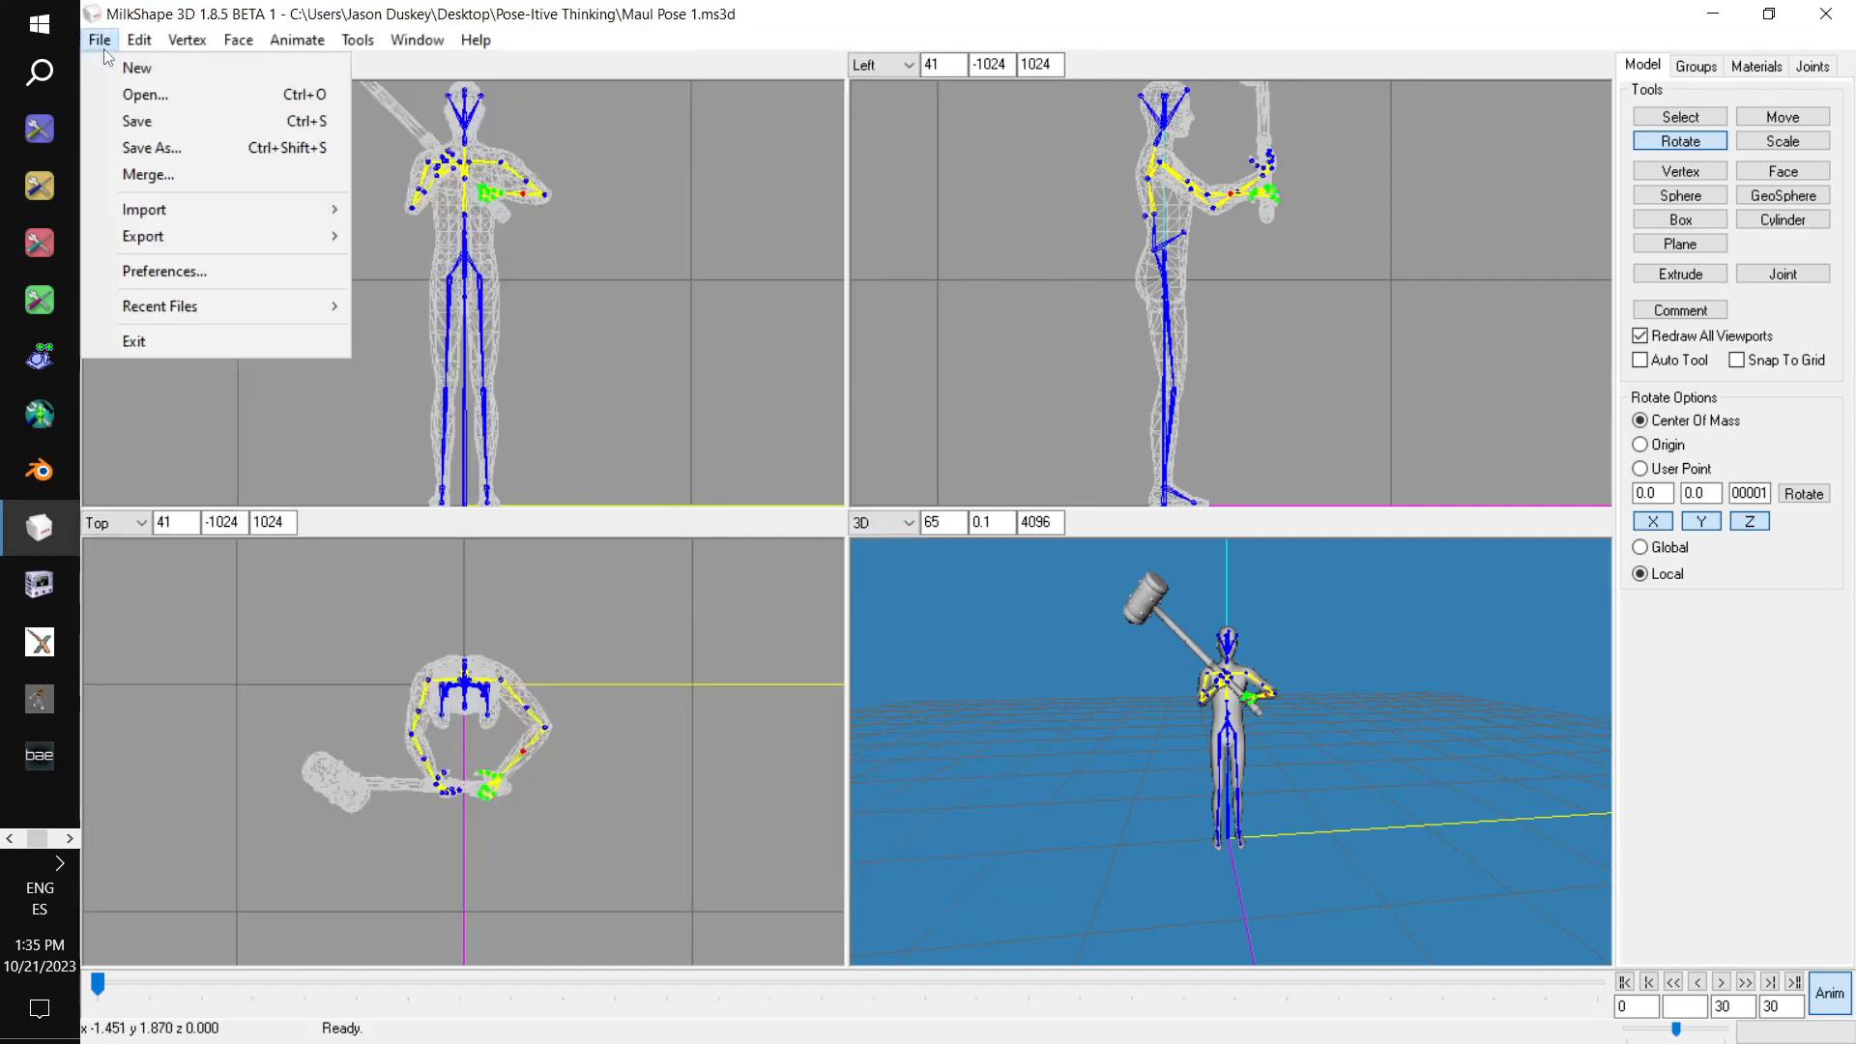
{"action": "left_click", "coordinate": [132, 101]}
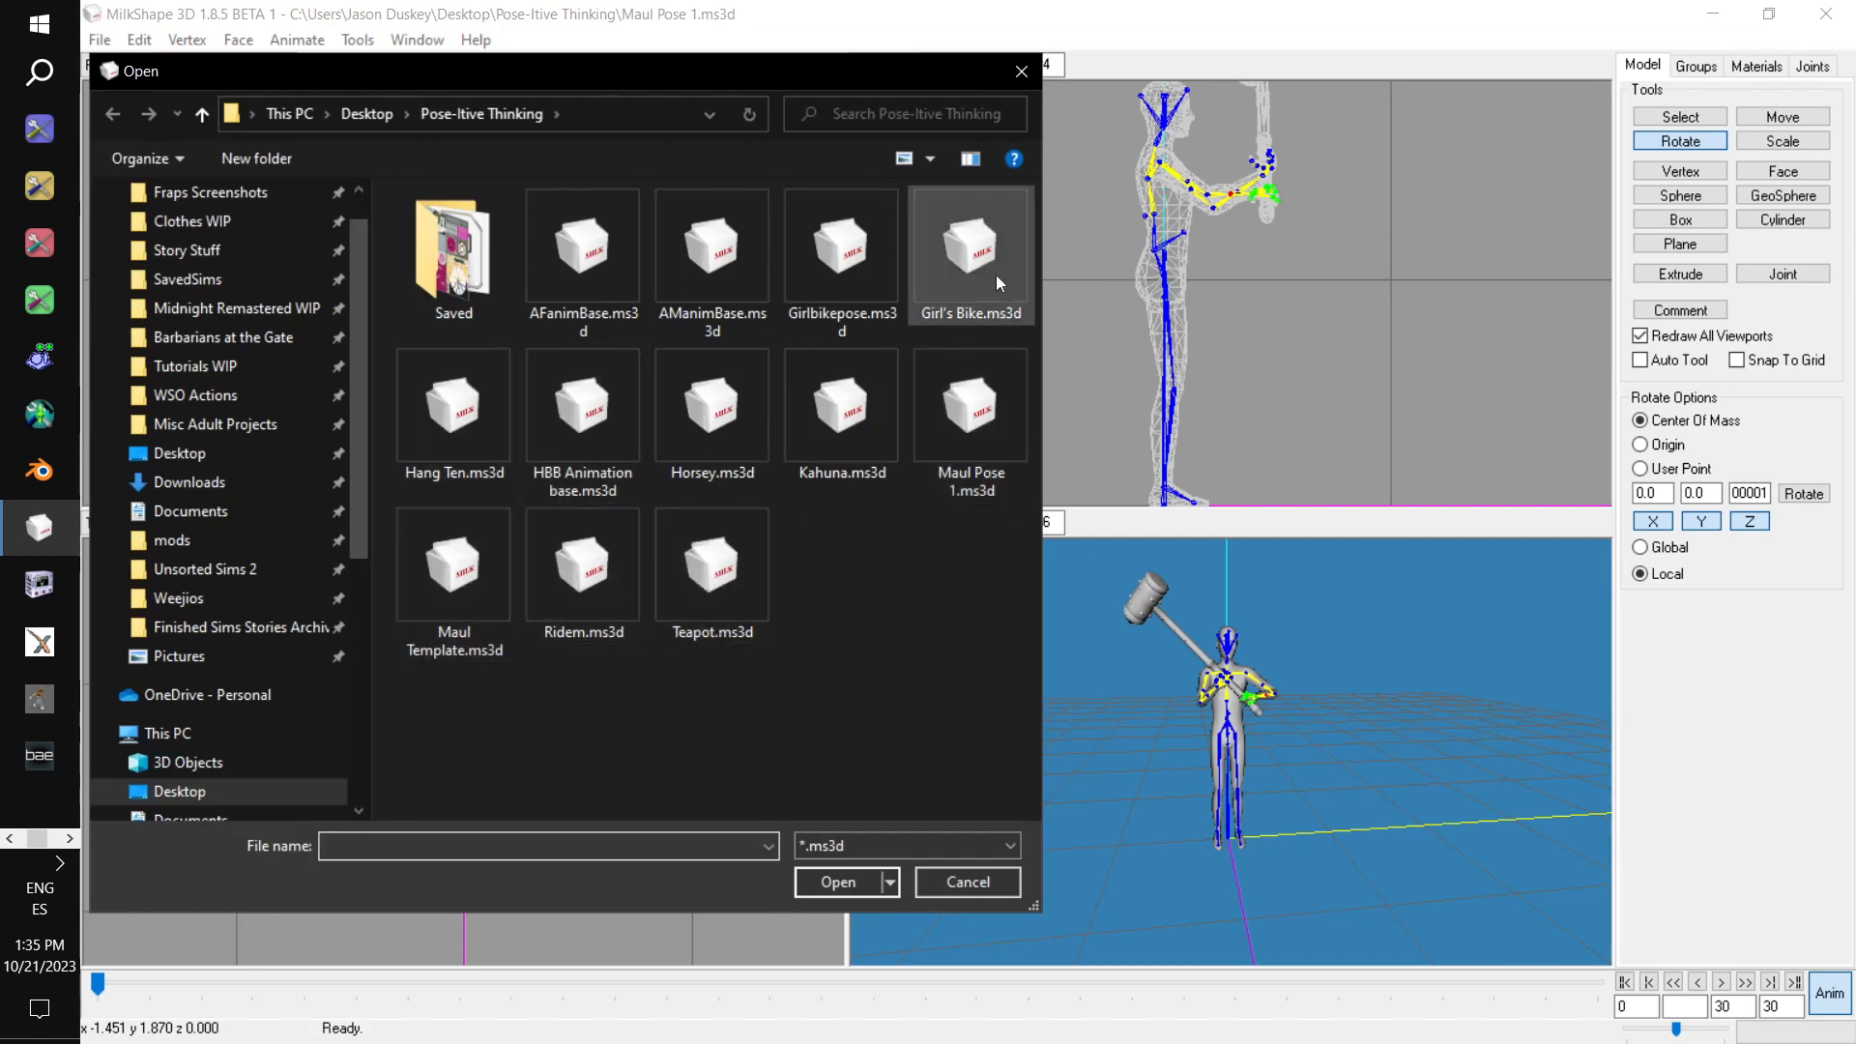
{"action": "double_click", "coordinate": [680, 595]}
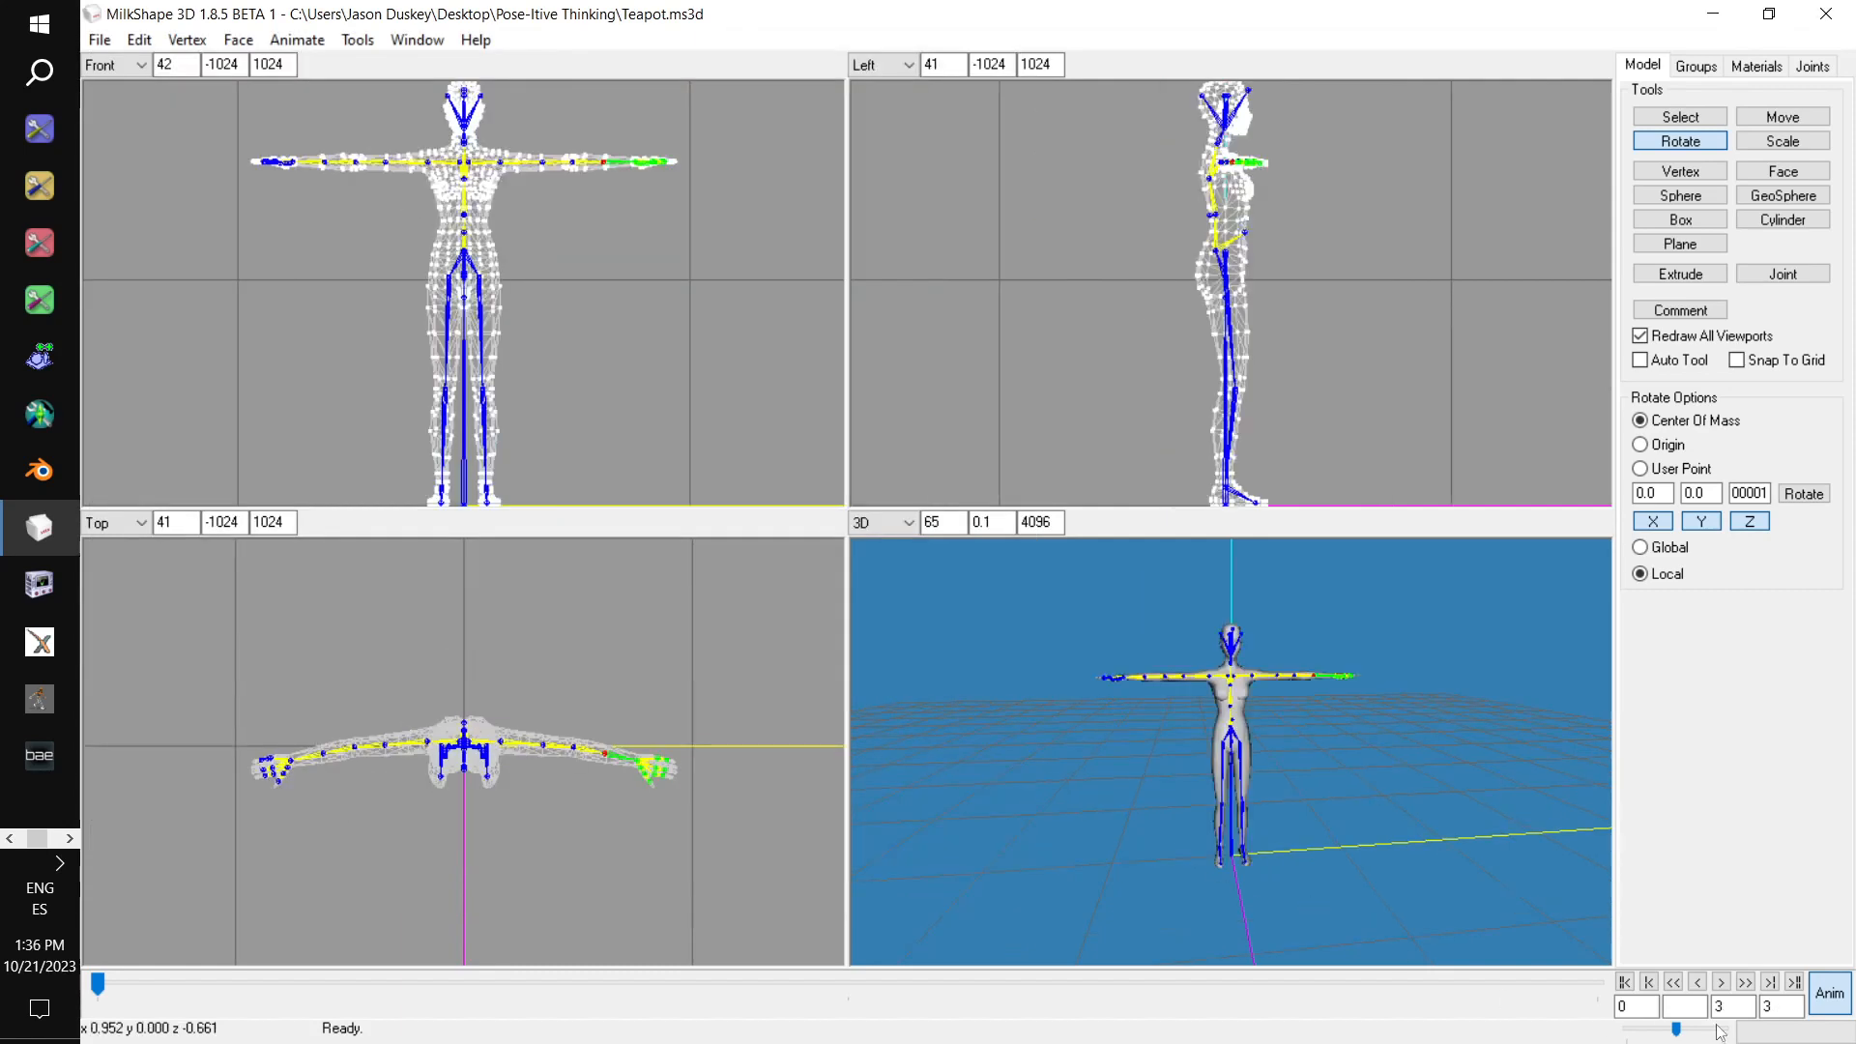
{"action": "left_click", "coordinate": [1823, 993]}
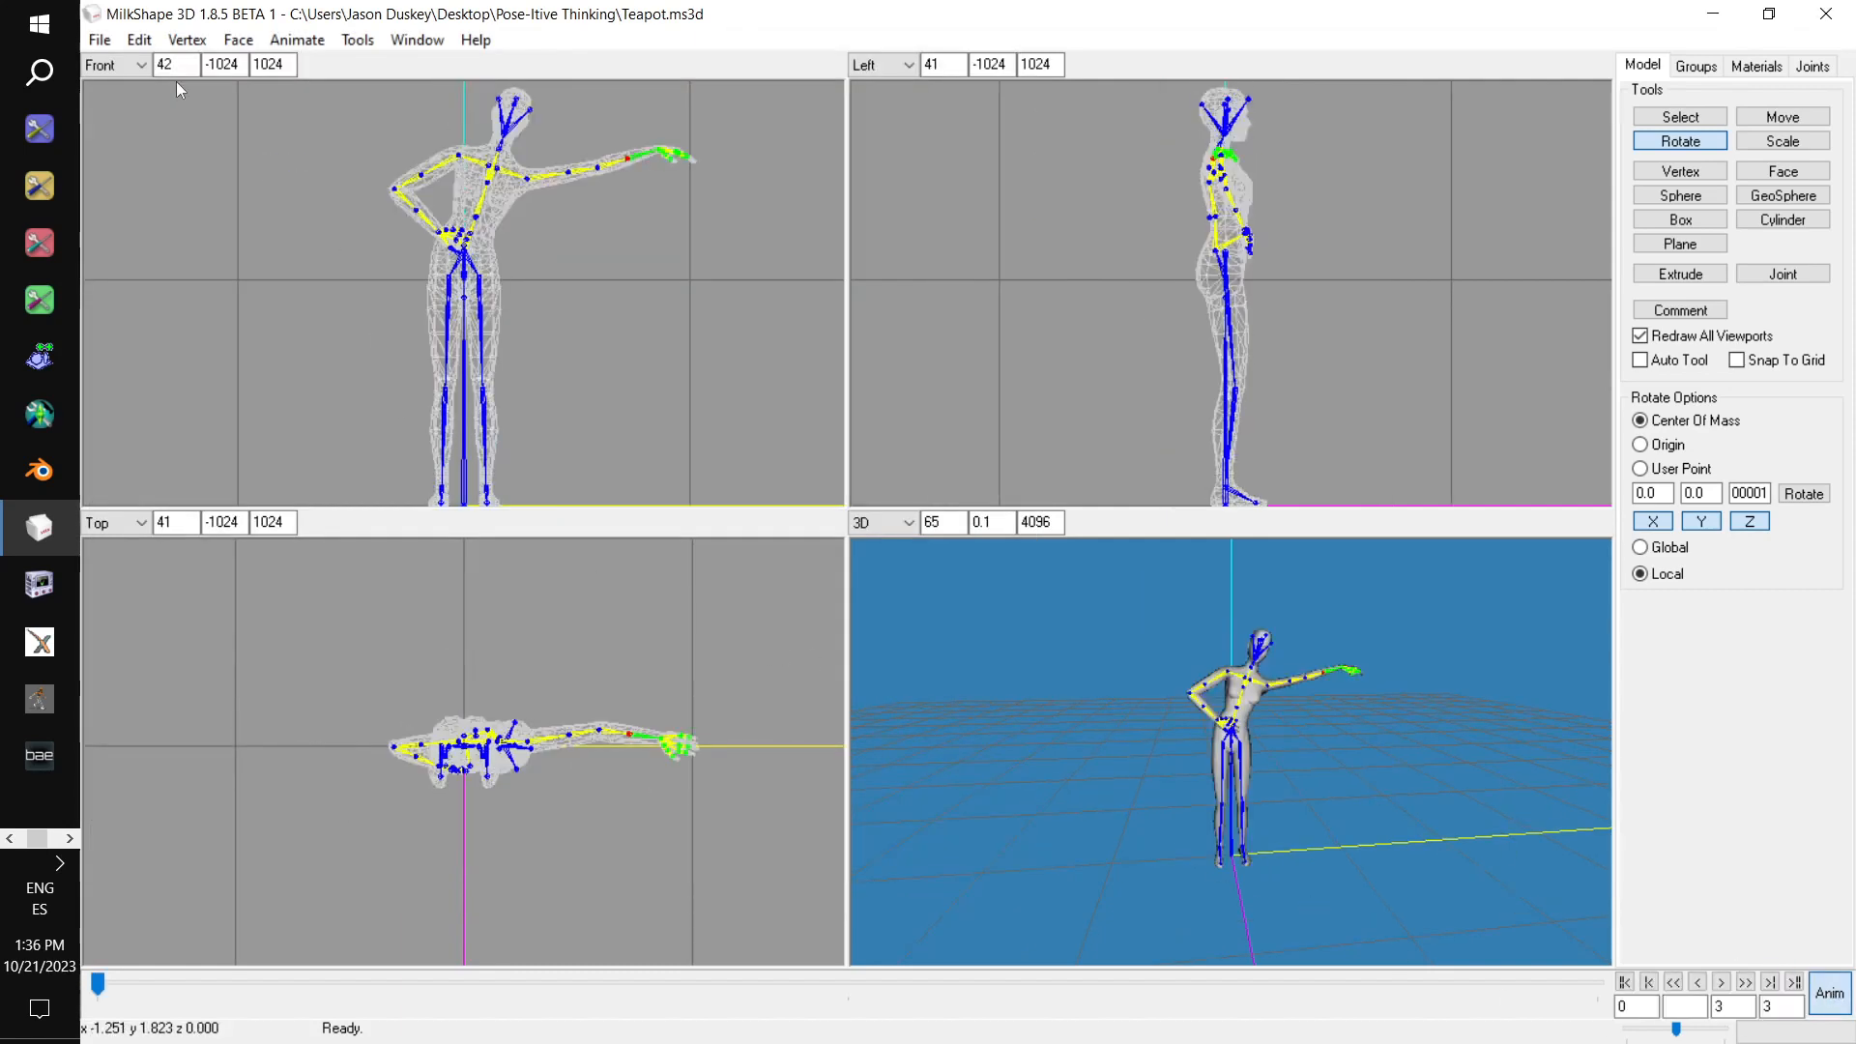
Export the hand-on-hip pose with Sims2 AniMesh ANIM Exporter V1.0.1 as teapot, keeping the default export options
{"action": "left_click", "coordinate": [99, 40]}
{"action": "mouse_move", "coordinate": [207, 244]}
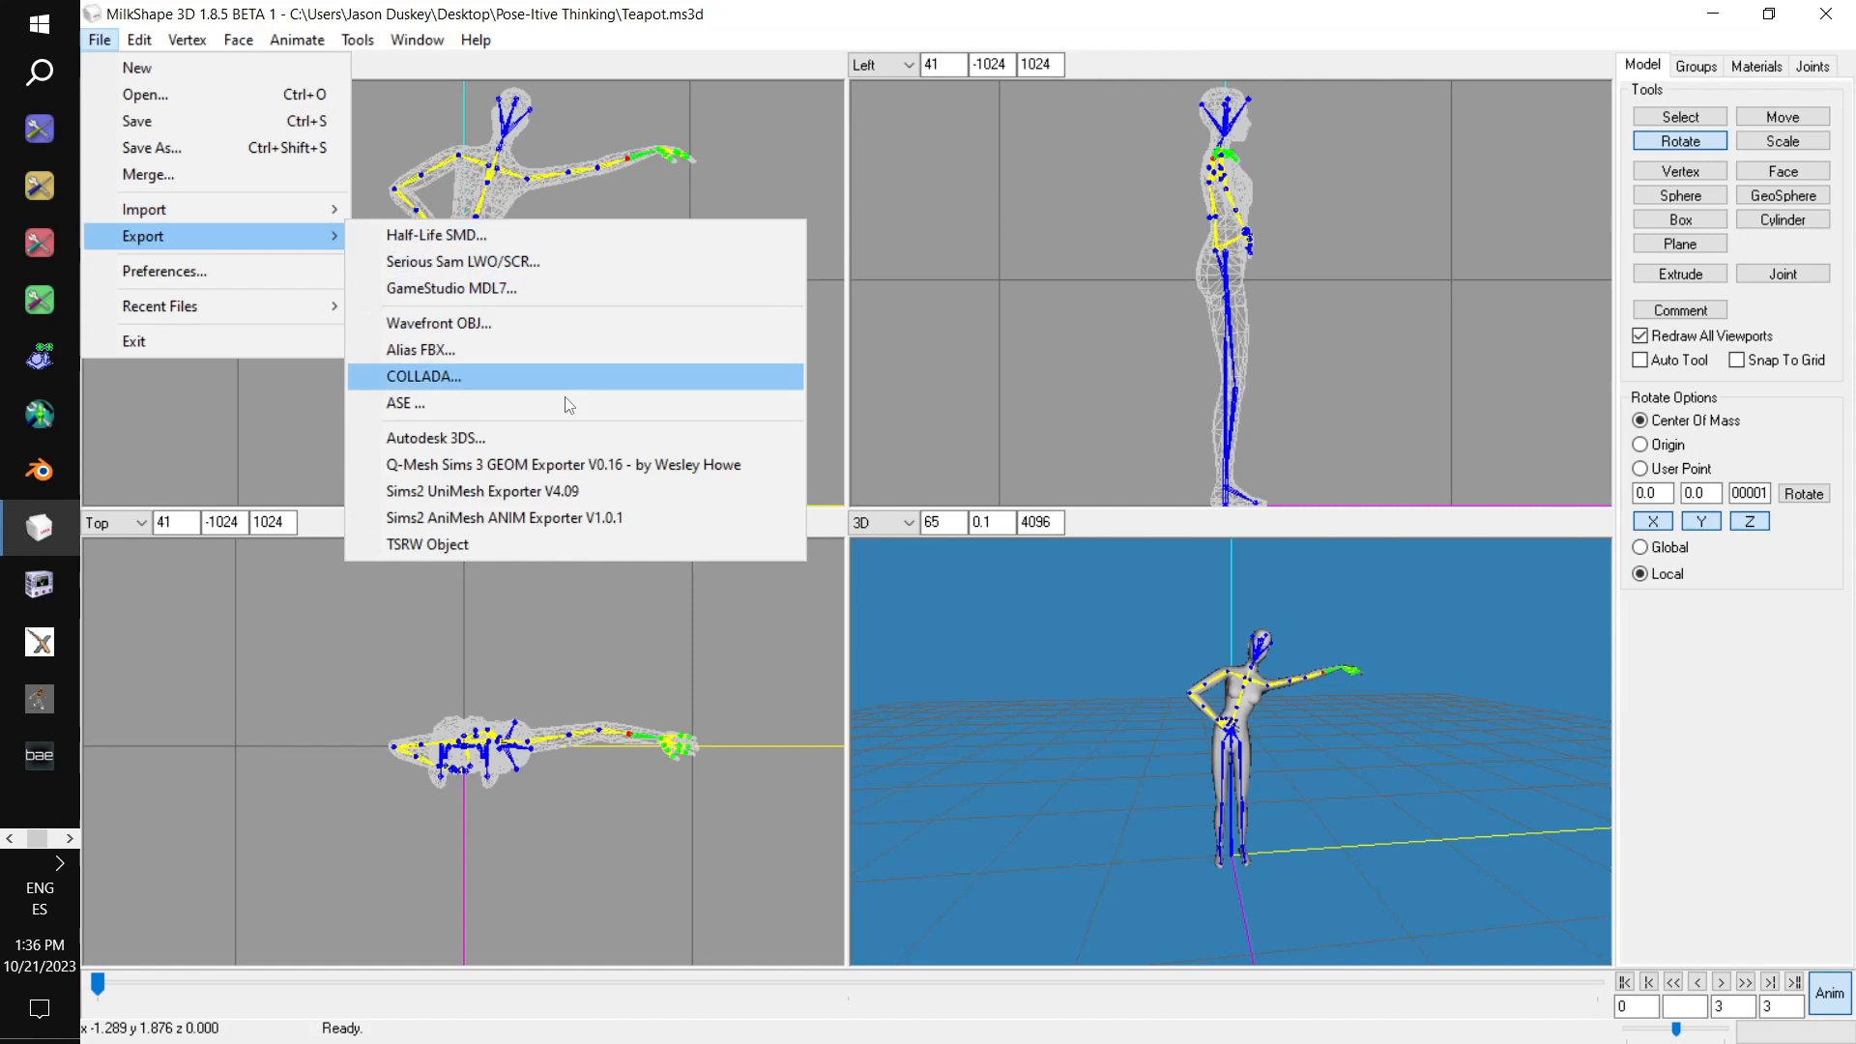
{"action": "left_click", "coordinate": [600, 519]}
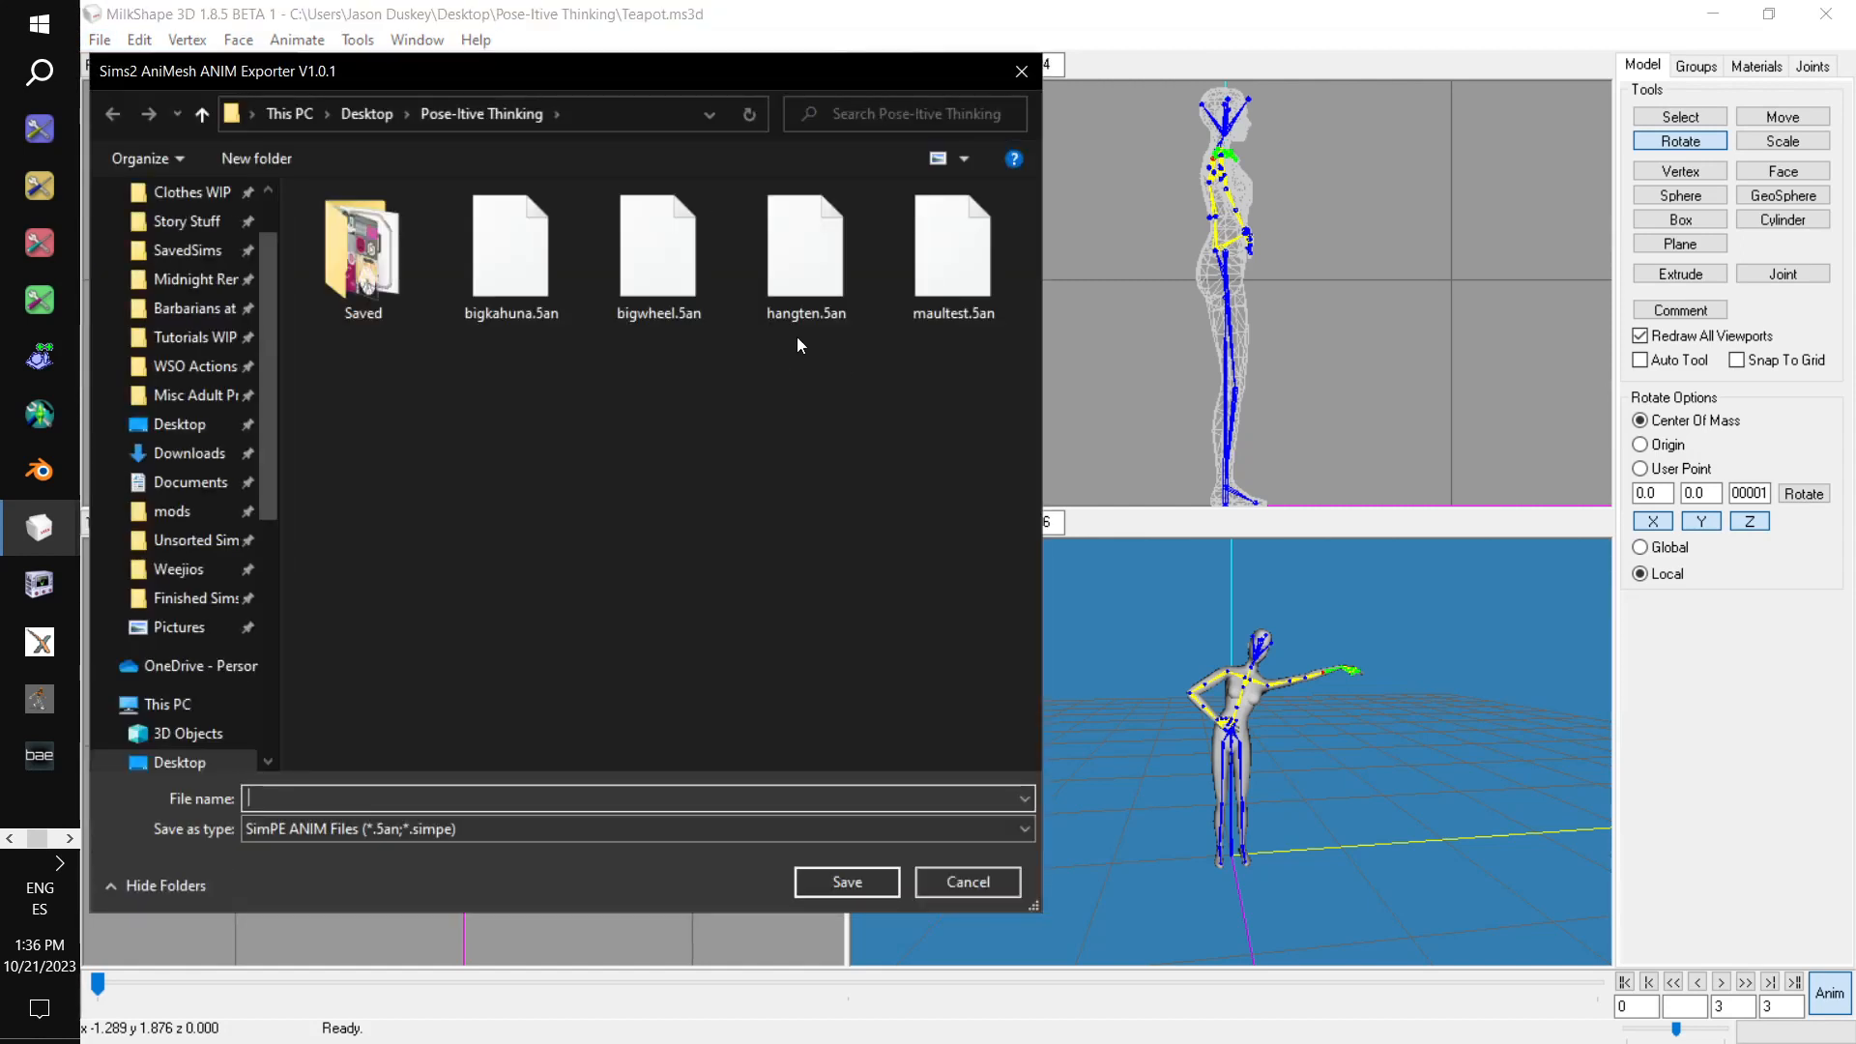
{"action": "left_click", "coordinate": [938, 263]}
{"action": "left_click", "coordinate": [393, 789]}
{"action": "type", "text": "t"}
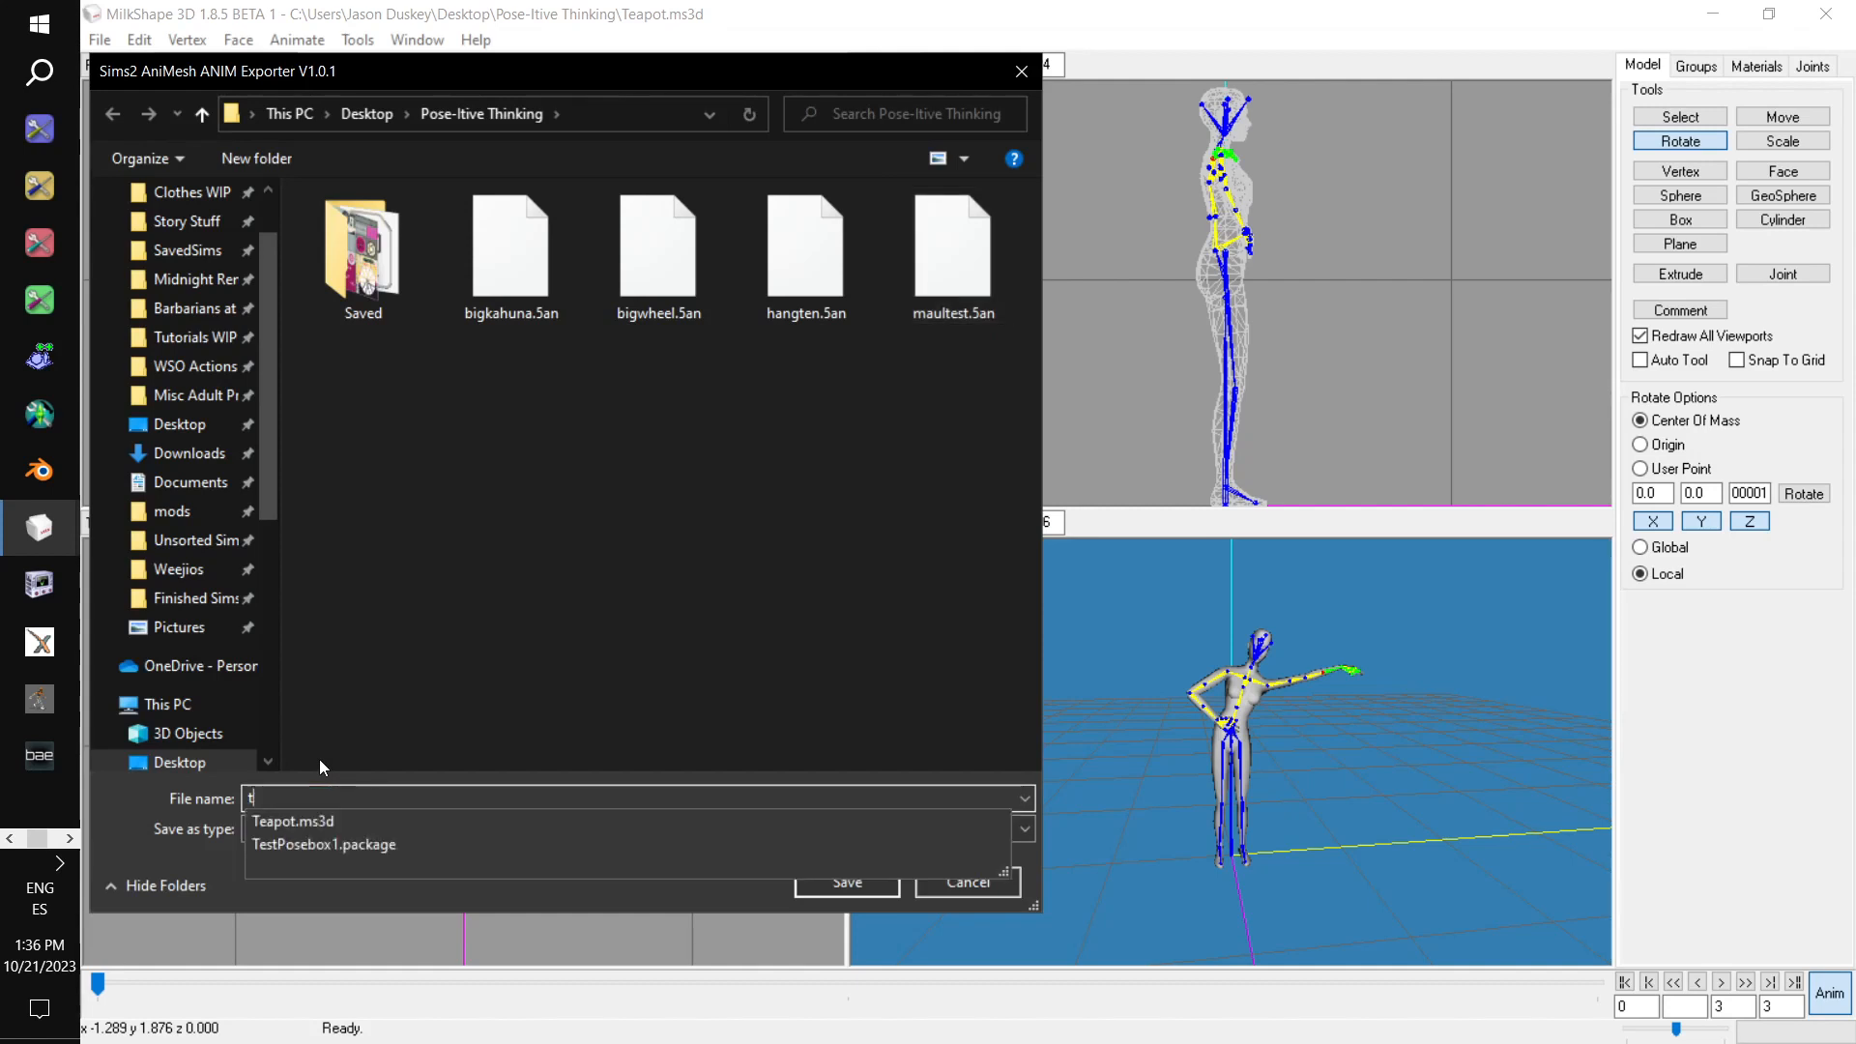
{"action": "type", "text": "eapo"}
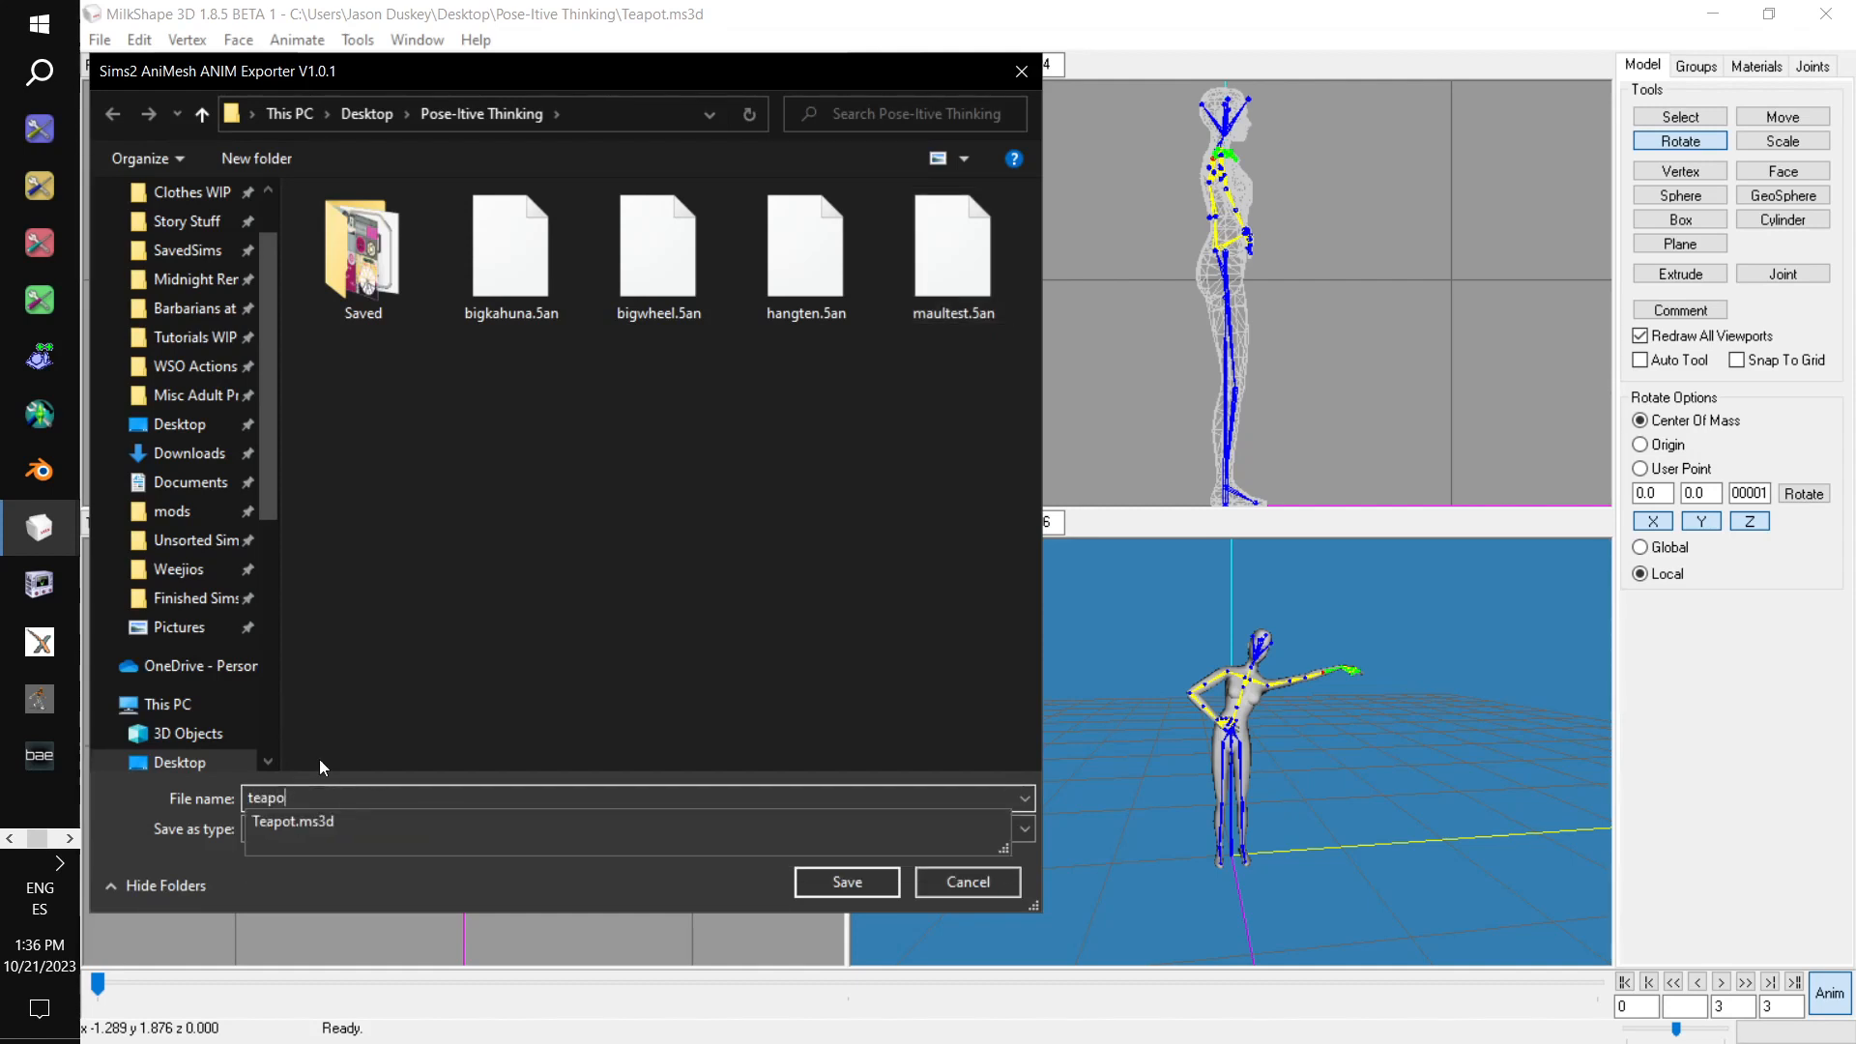
{"action": "type", "text": "t"}
{"action": "left_click", "coordinate": [847, 882]}
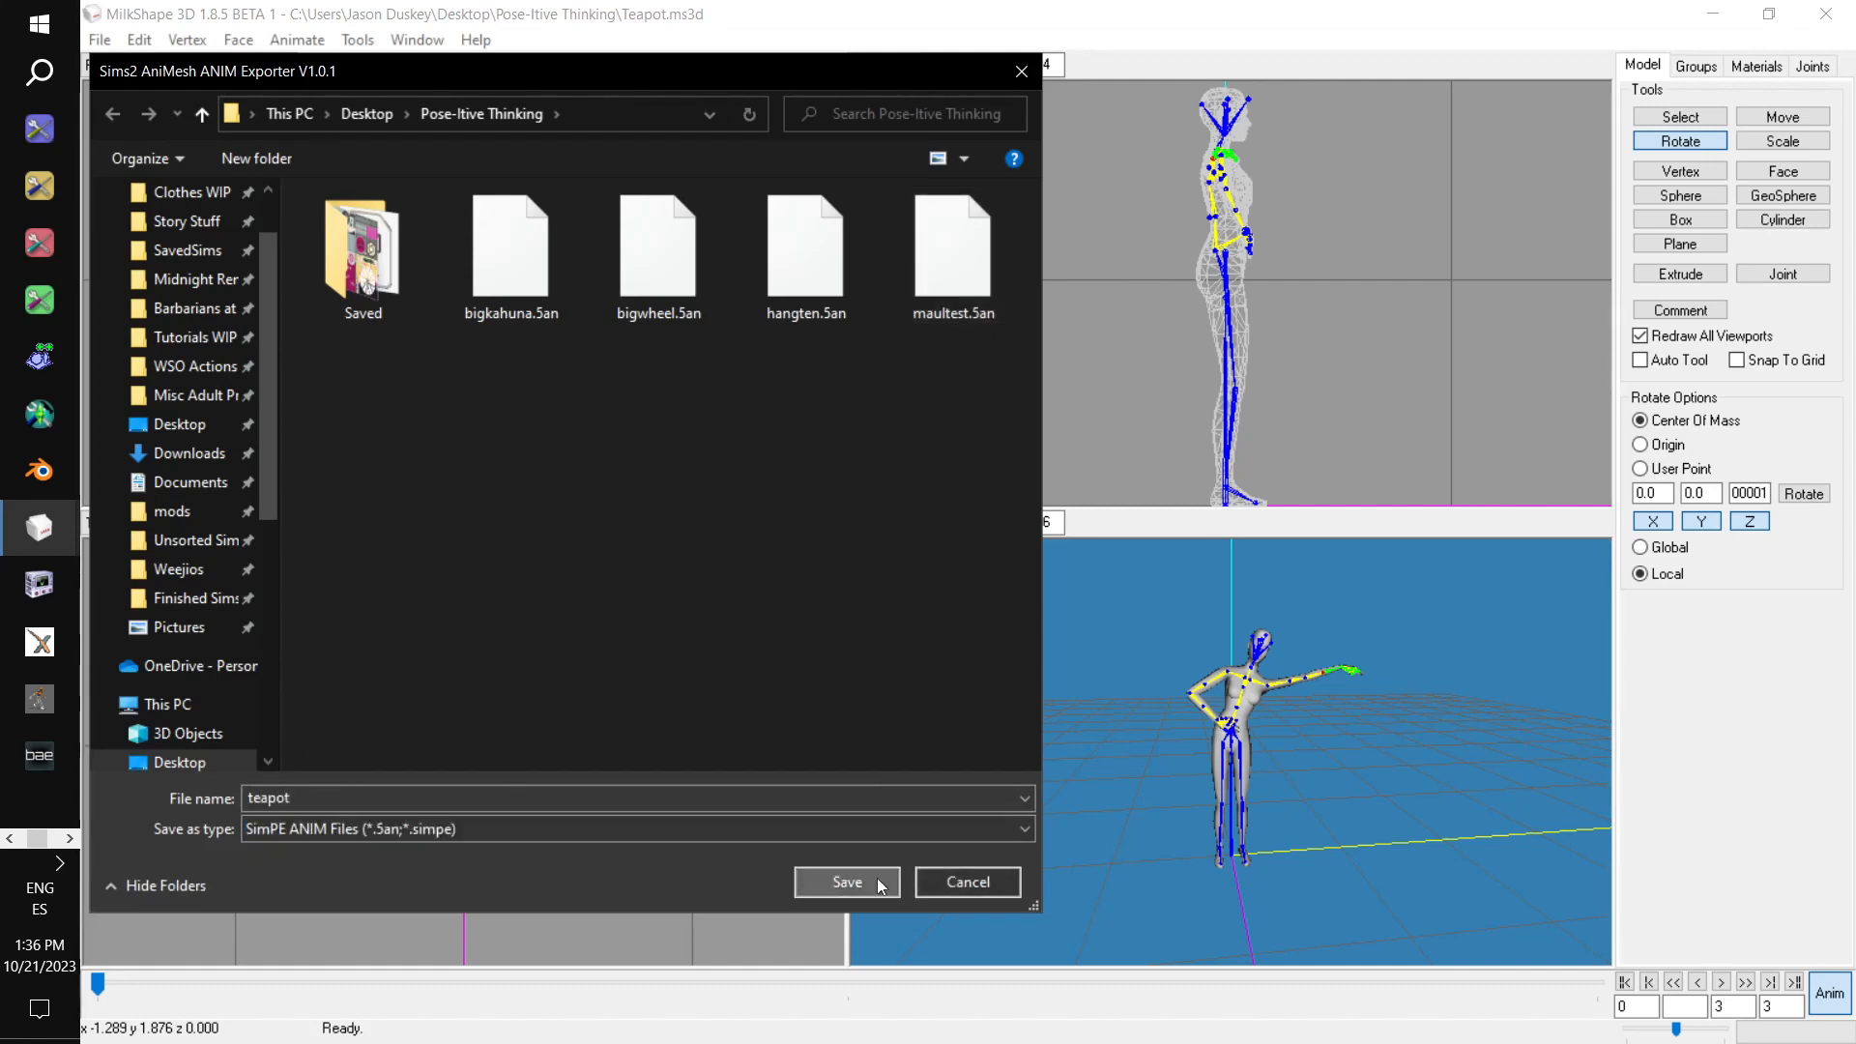
{"action": "left_click", "coordinate": [645, 111]}
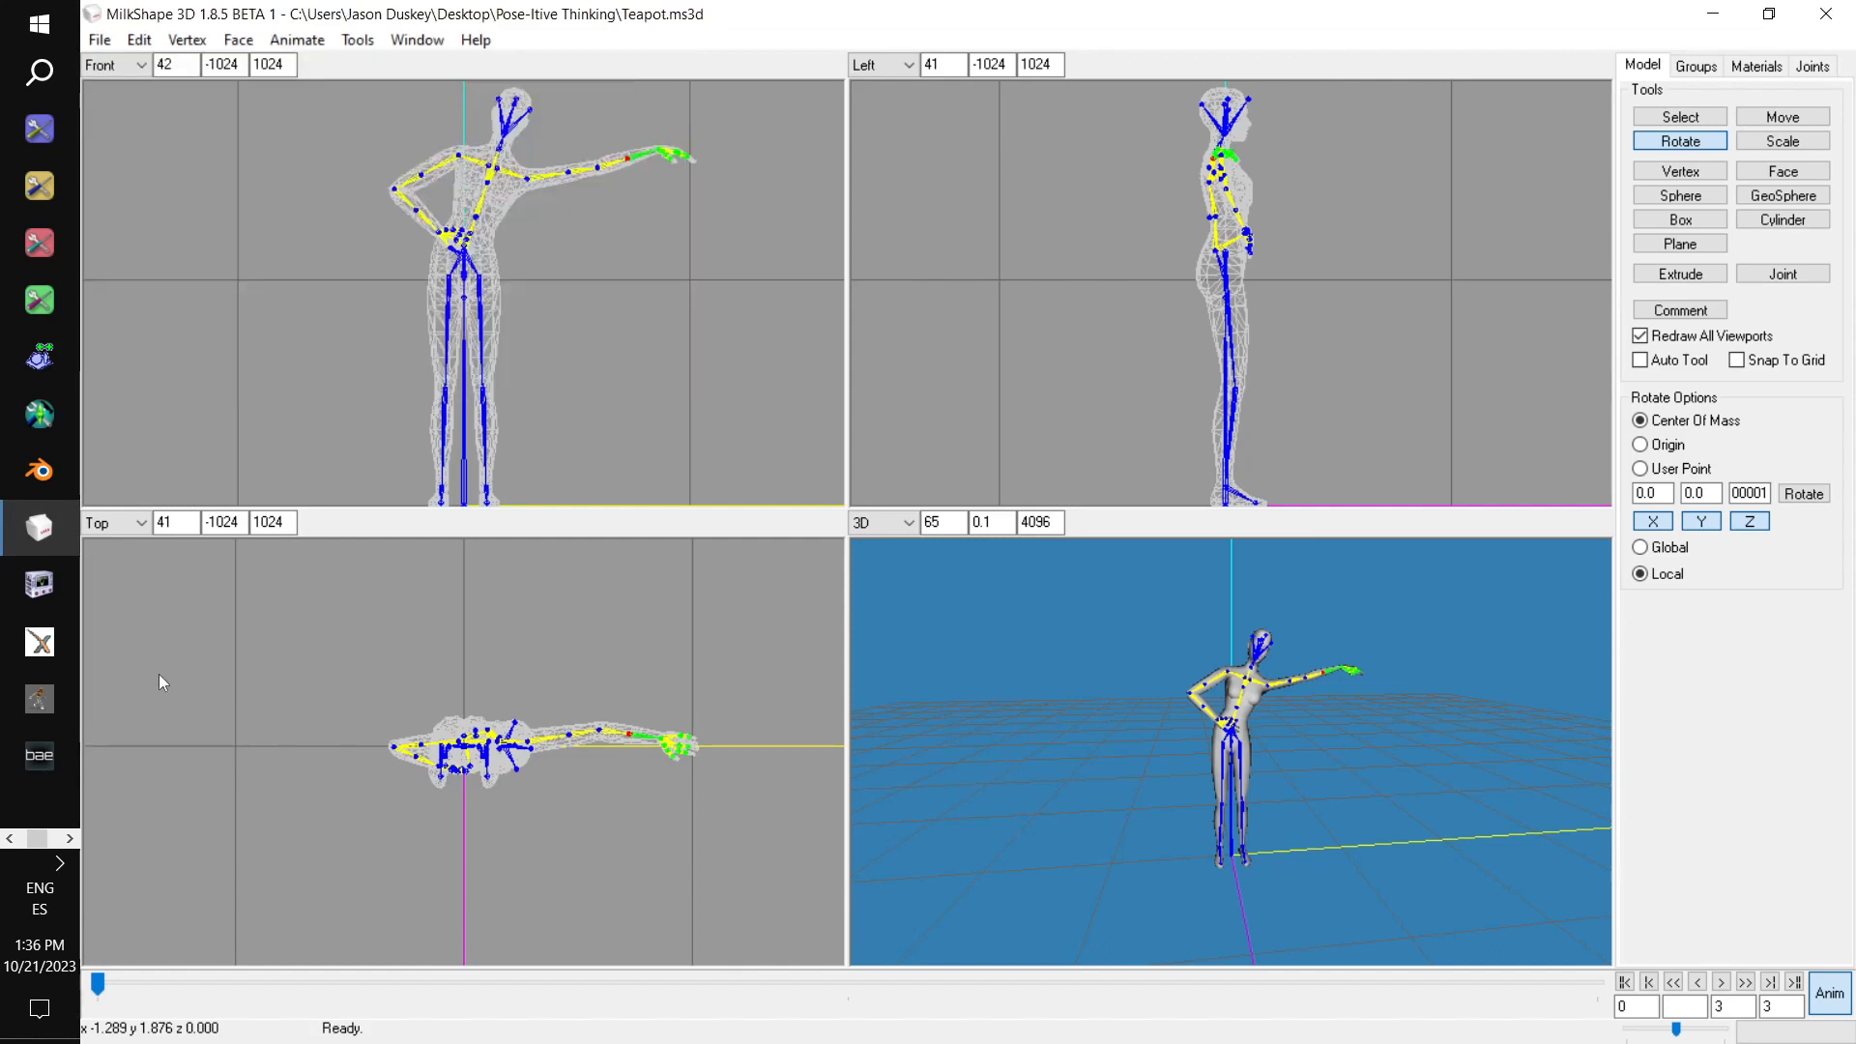
{"action": "left_click", "coordinate": [11, 840]}
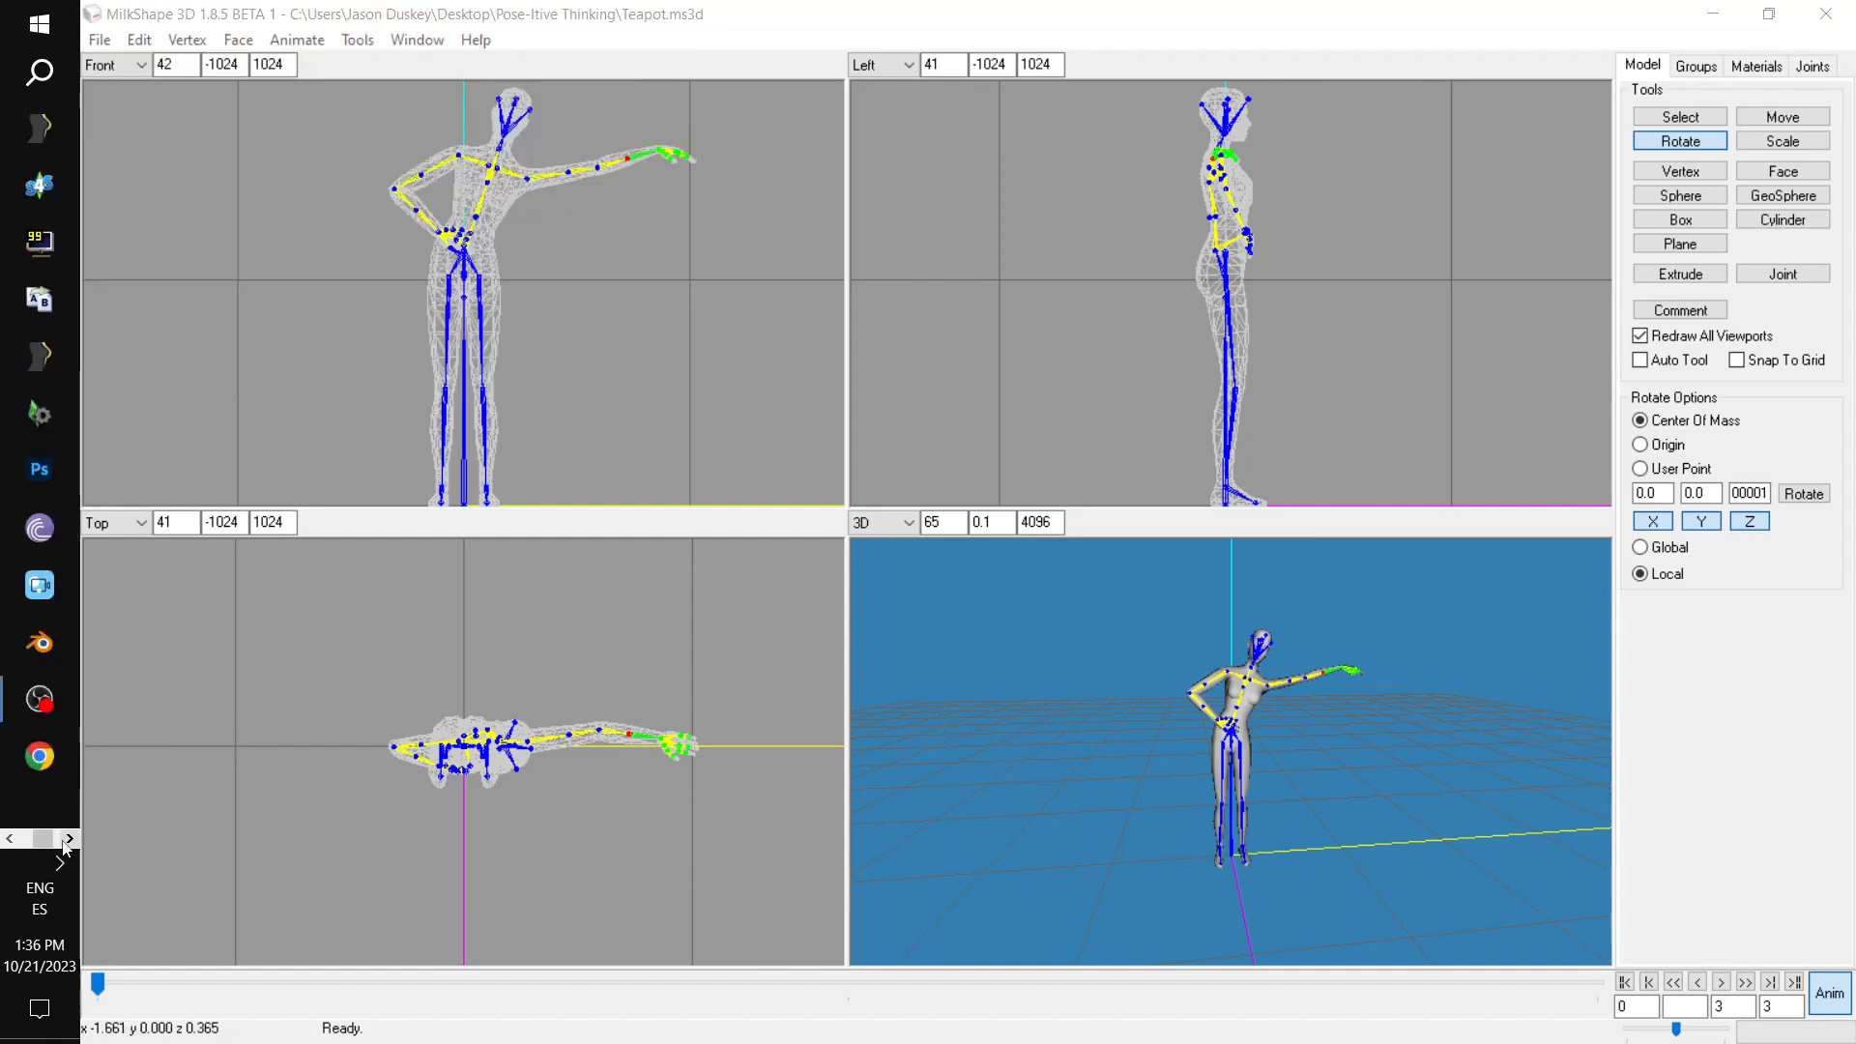
{"action": "left_click", "coordinate": [11, 840]}
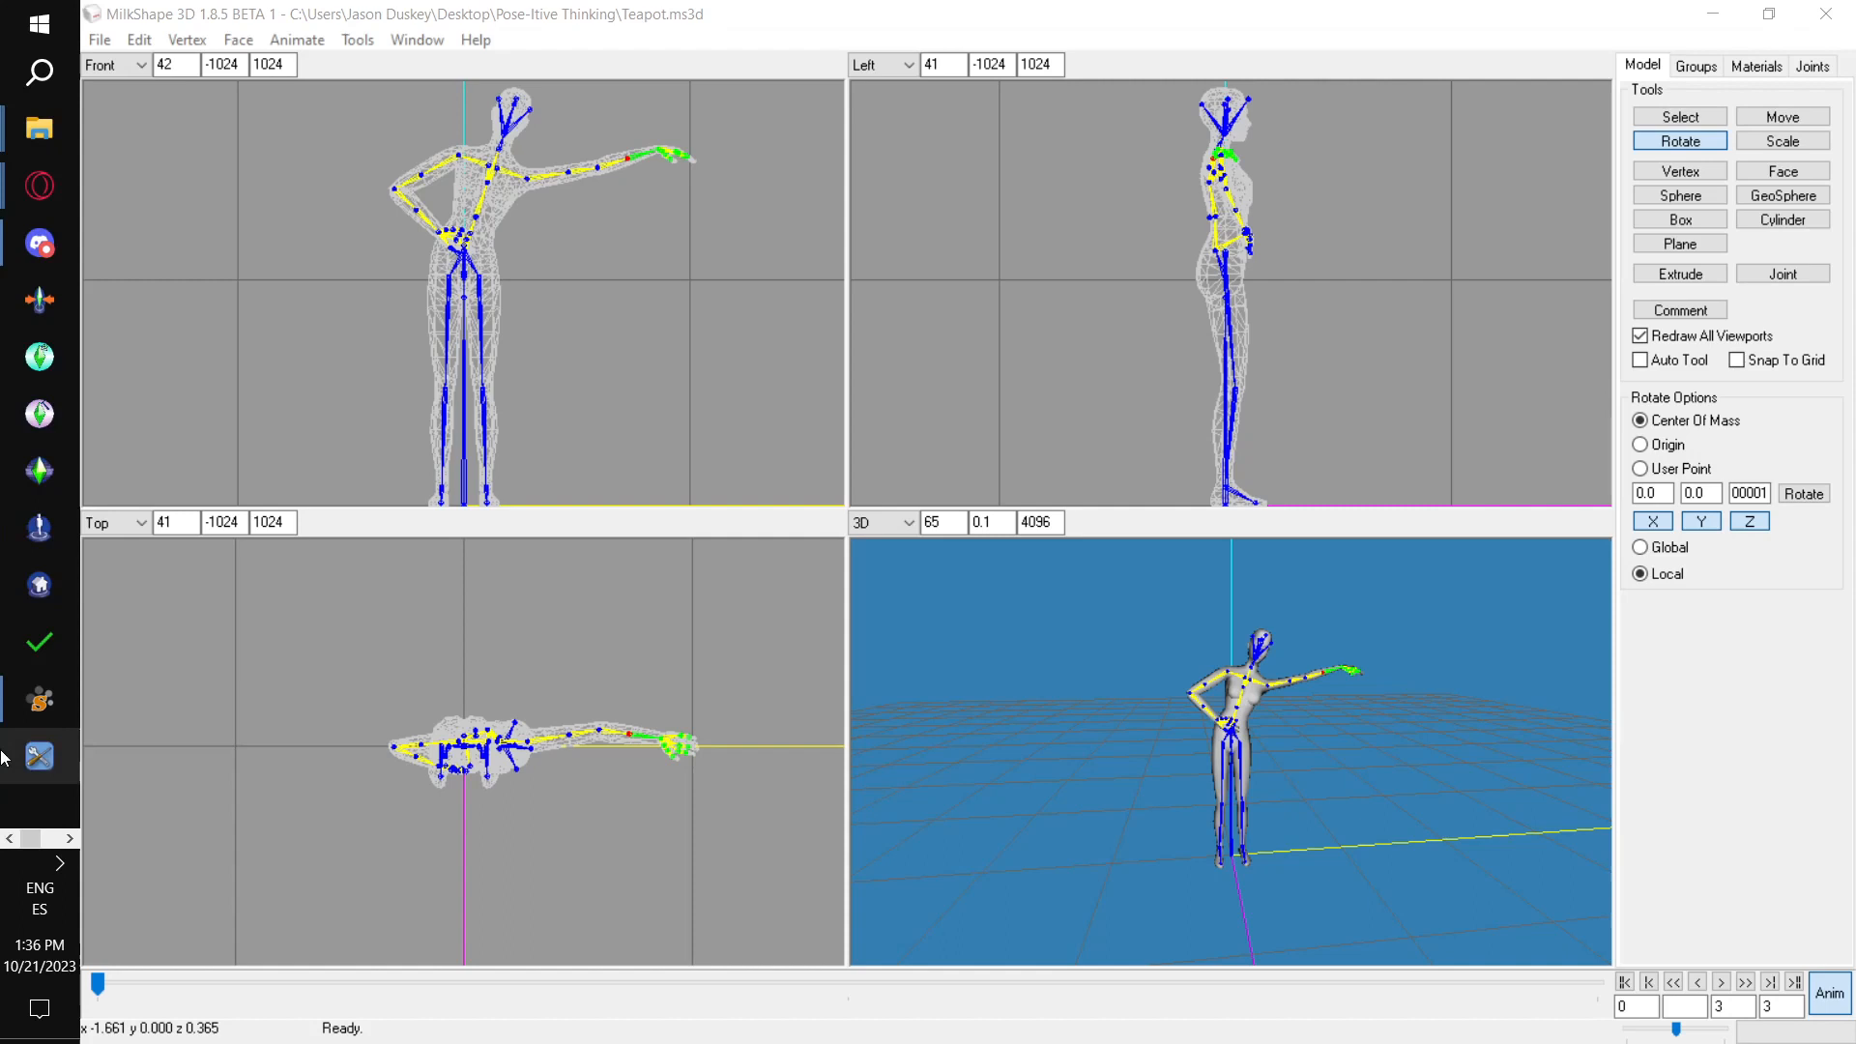
{"action": "left_click", "coordinate": [70, 839]}
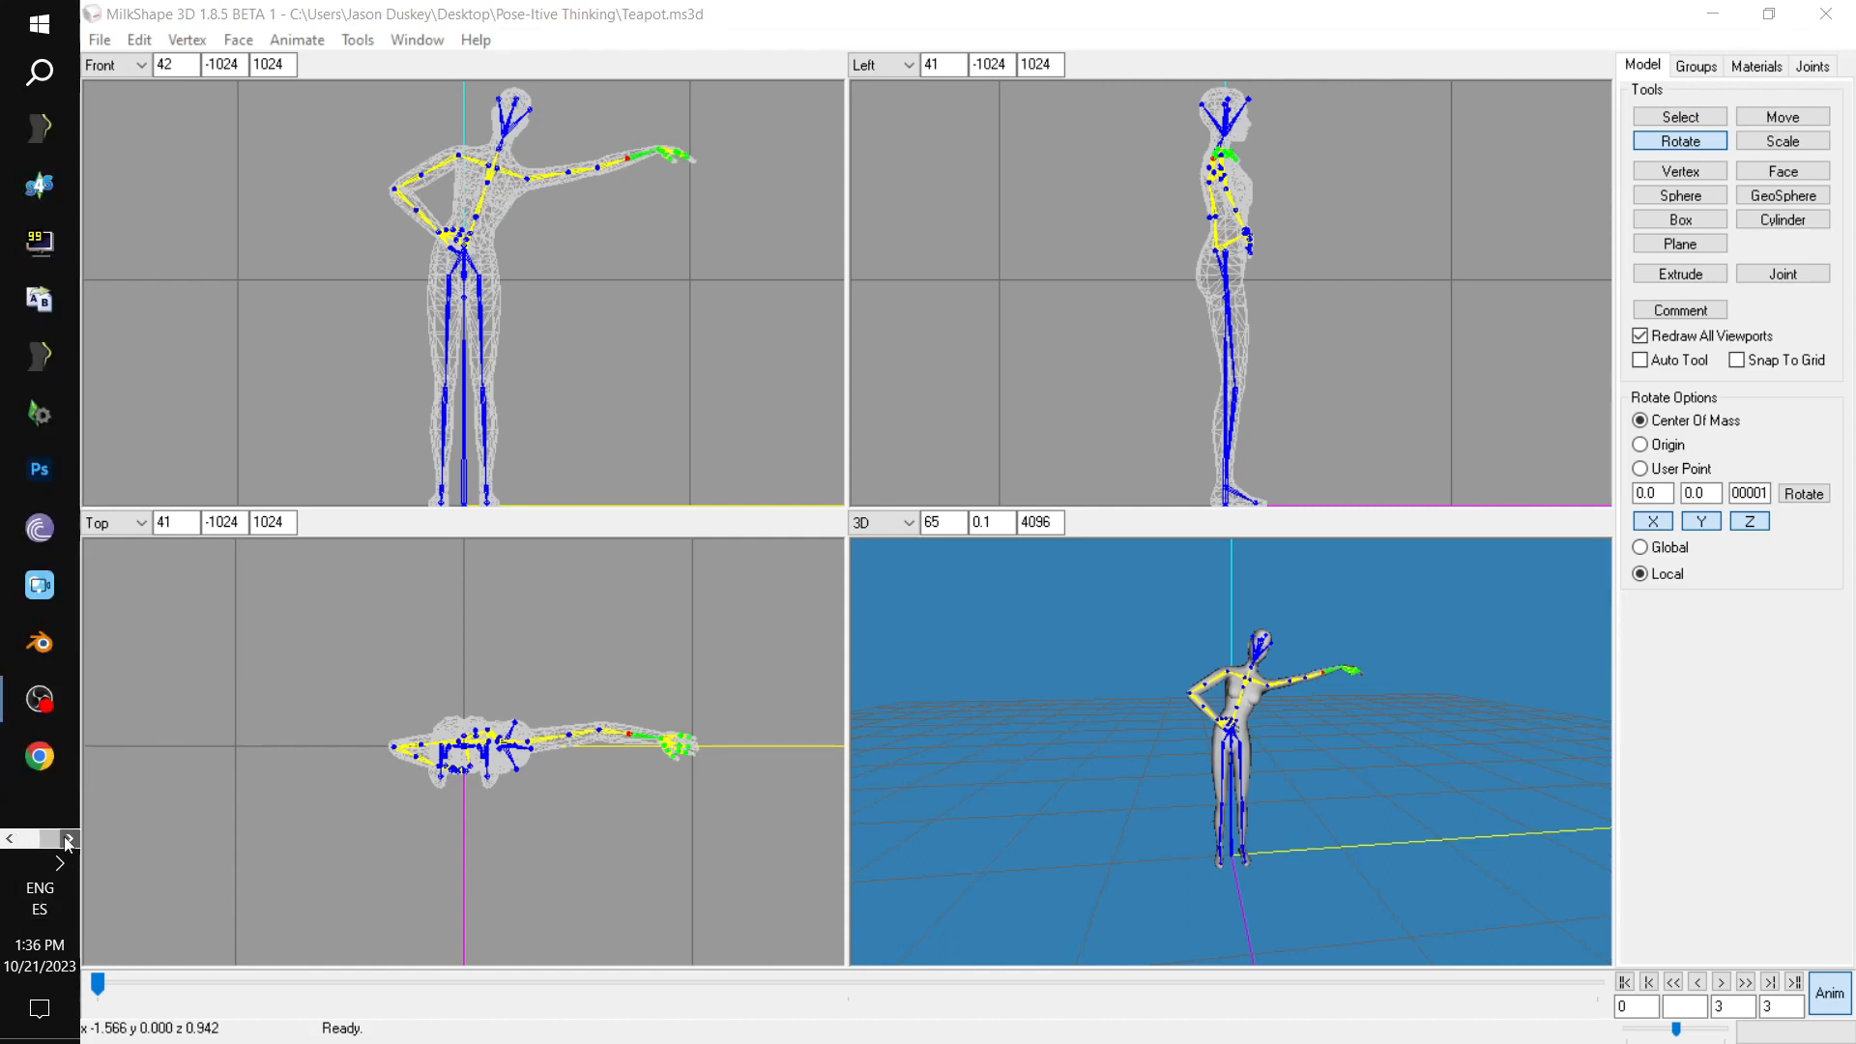
{"action": "left_click", "coordinate": [10, 840]}
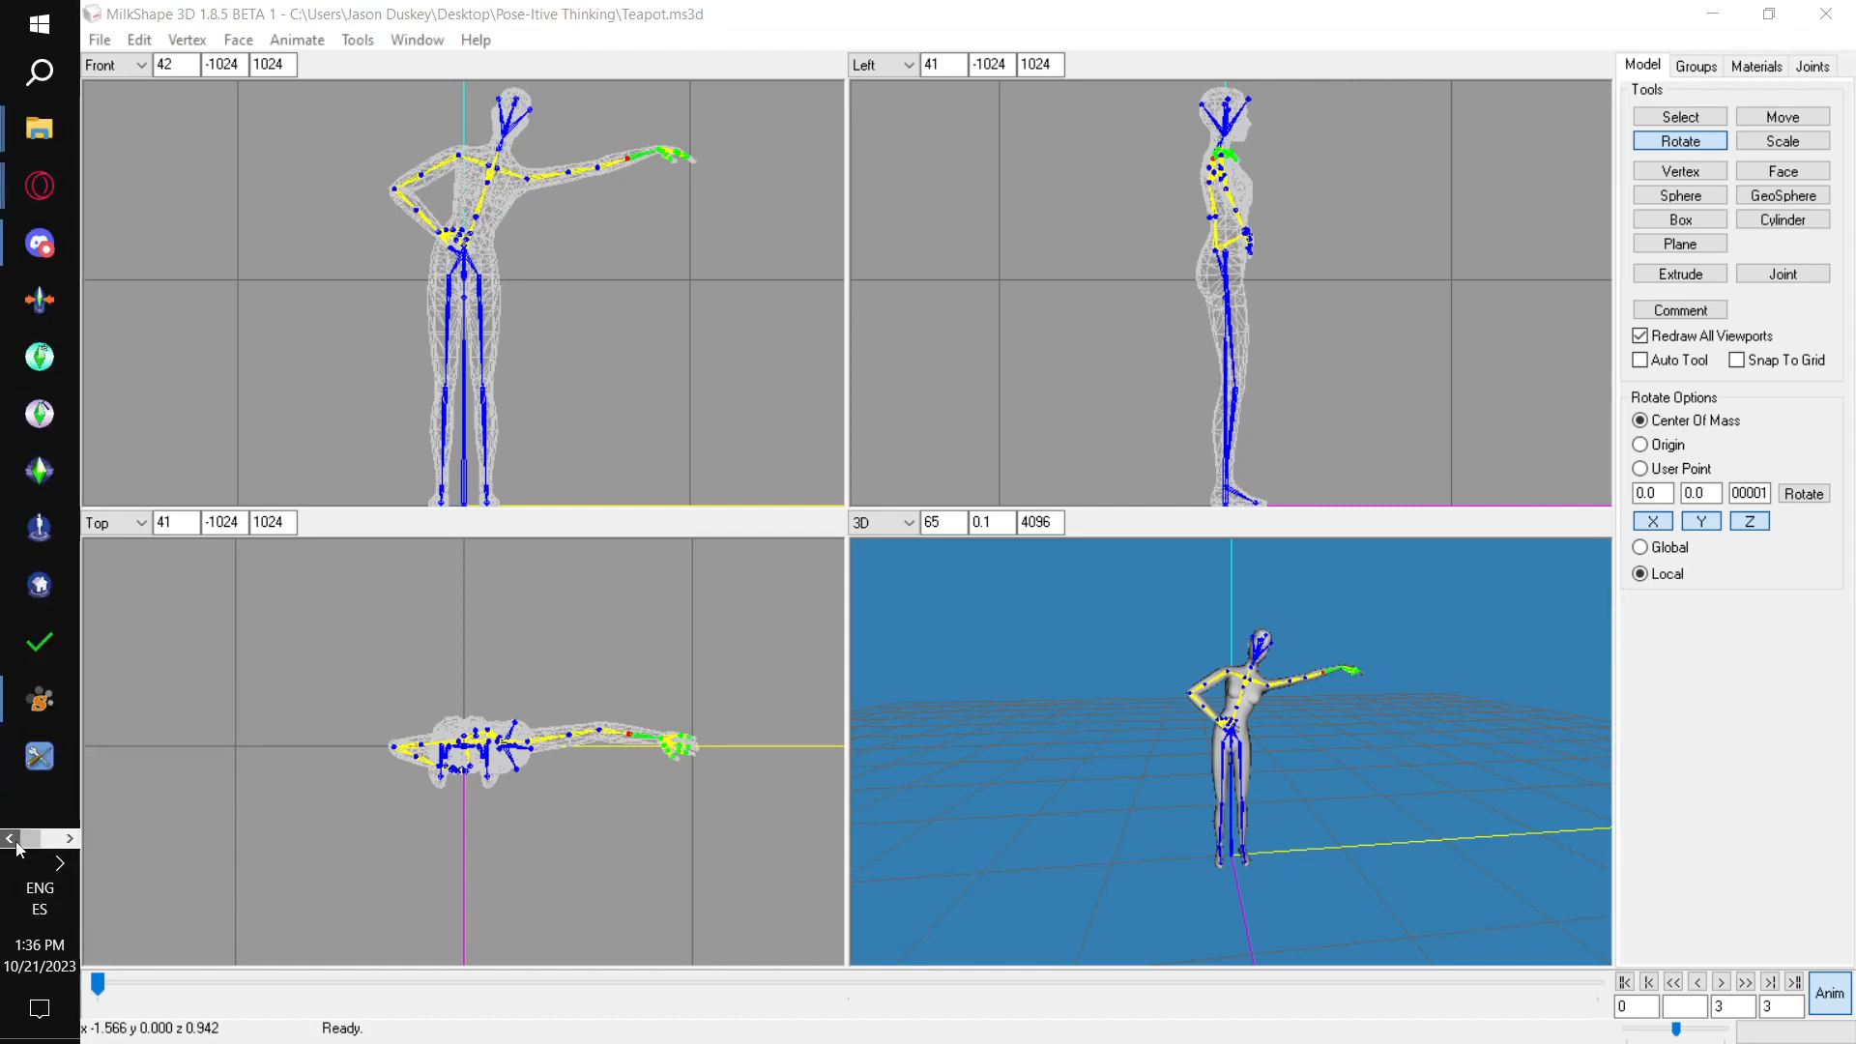
{"action": "left_click", "coordinate": [34, 244]}
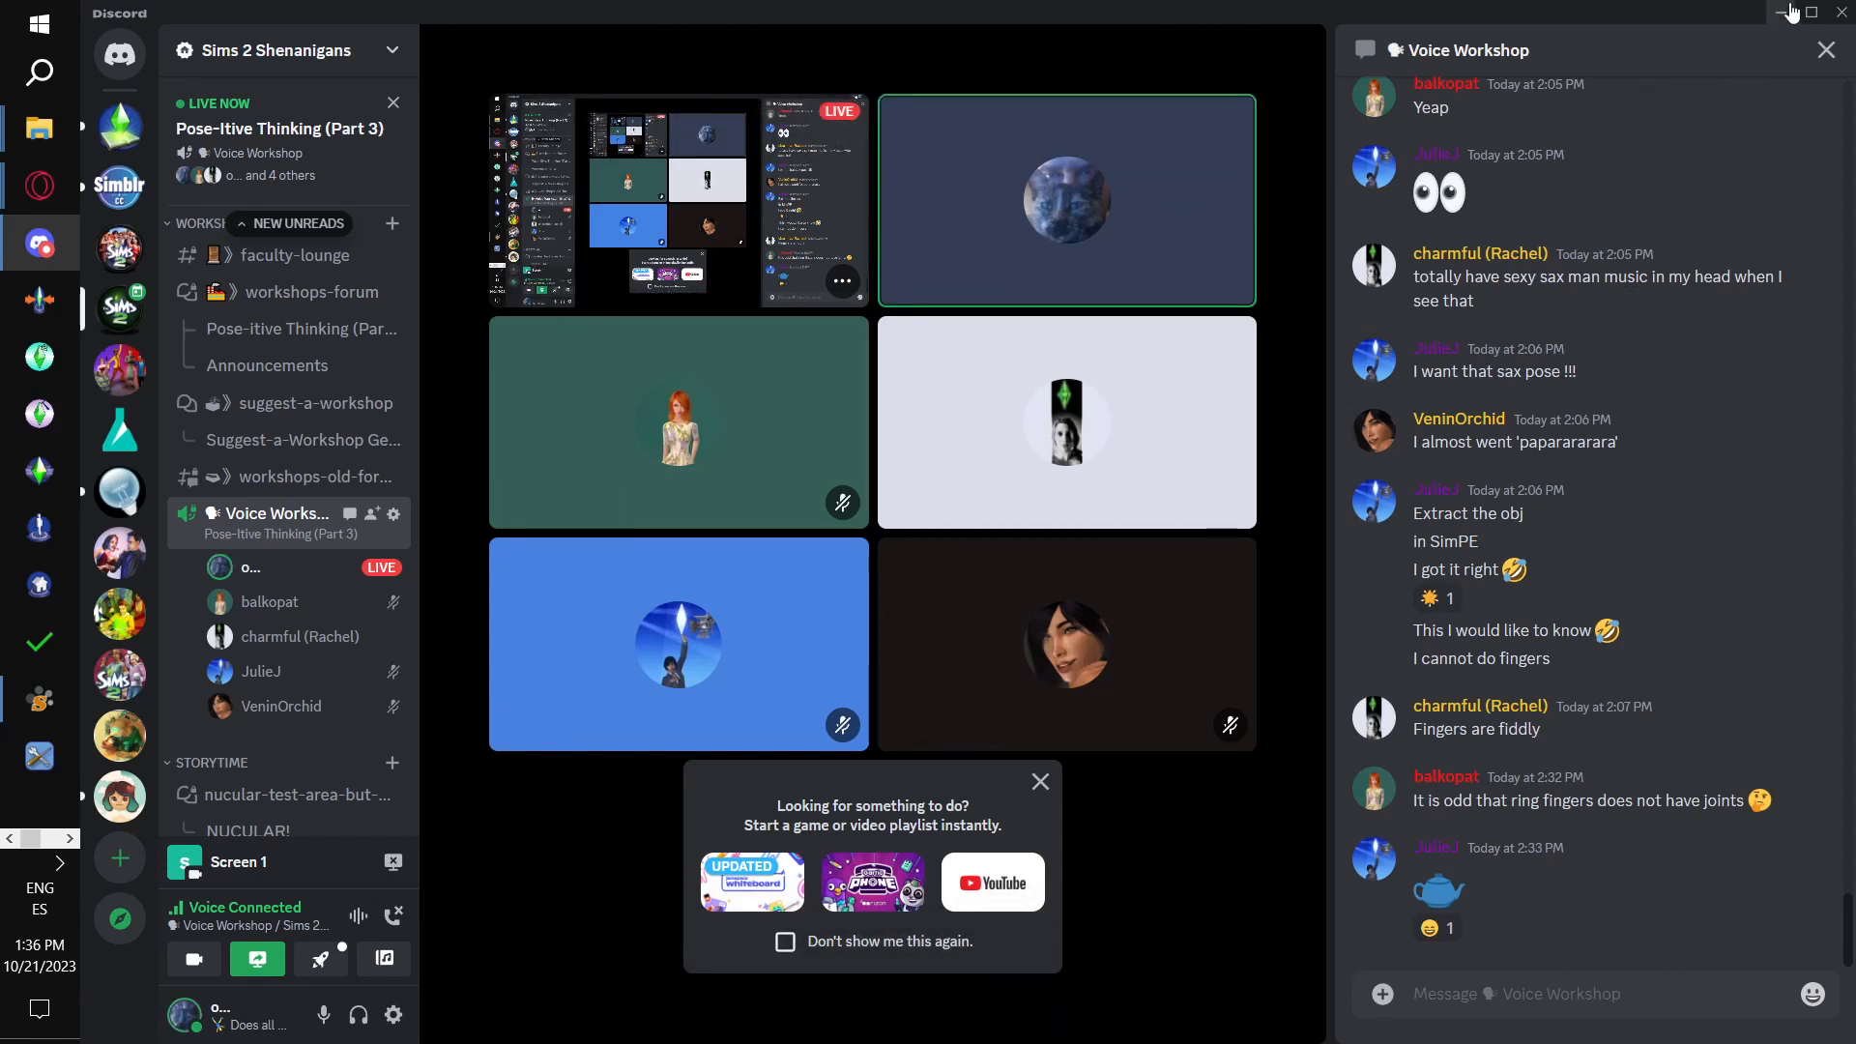
{"action": "left_click", "coordinate": [1785, 11]}
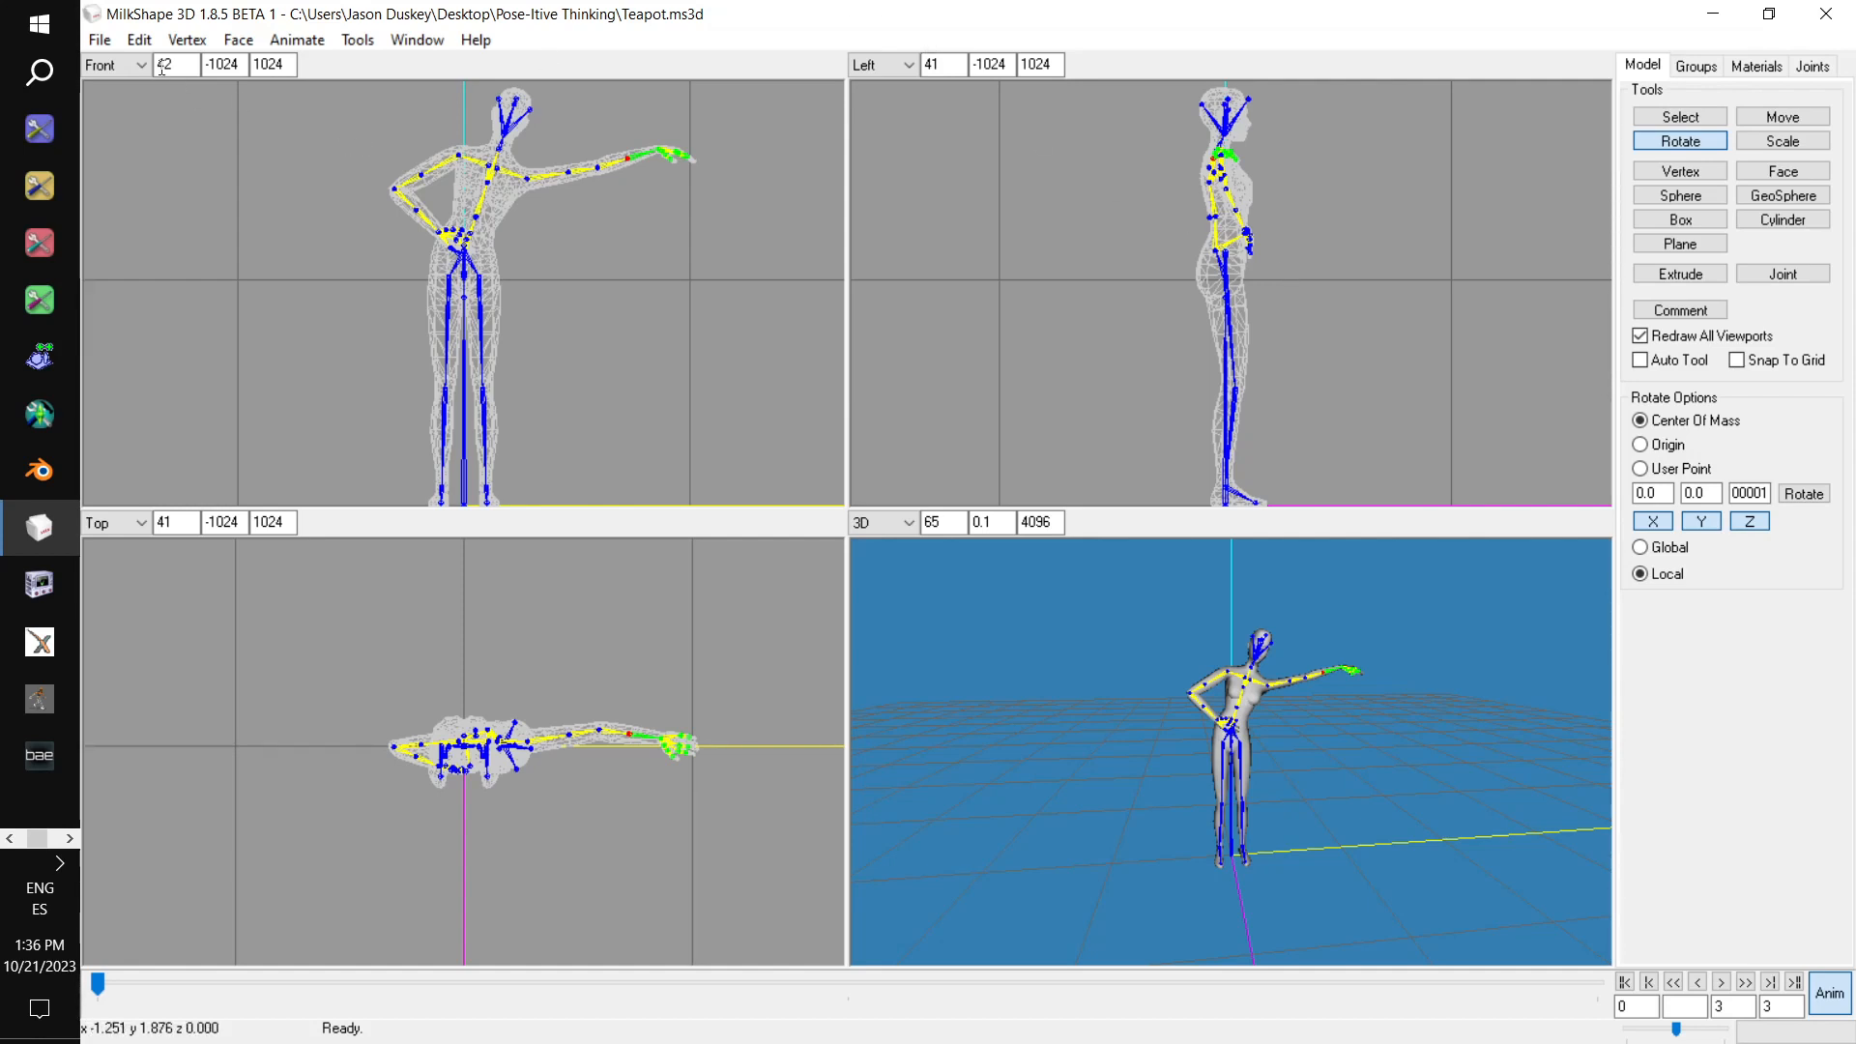
{"action": "left_click", "coordinate": [99, 40]}
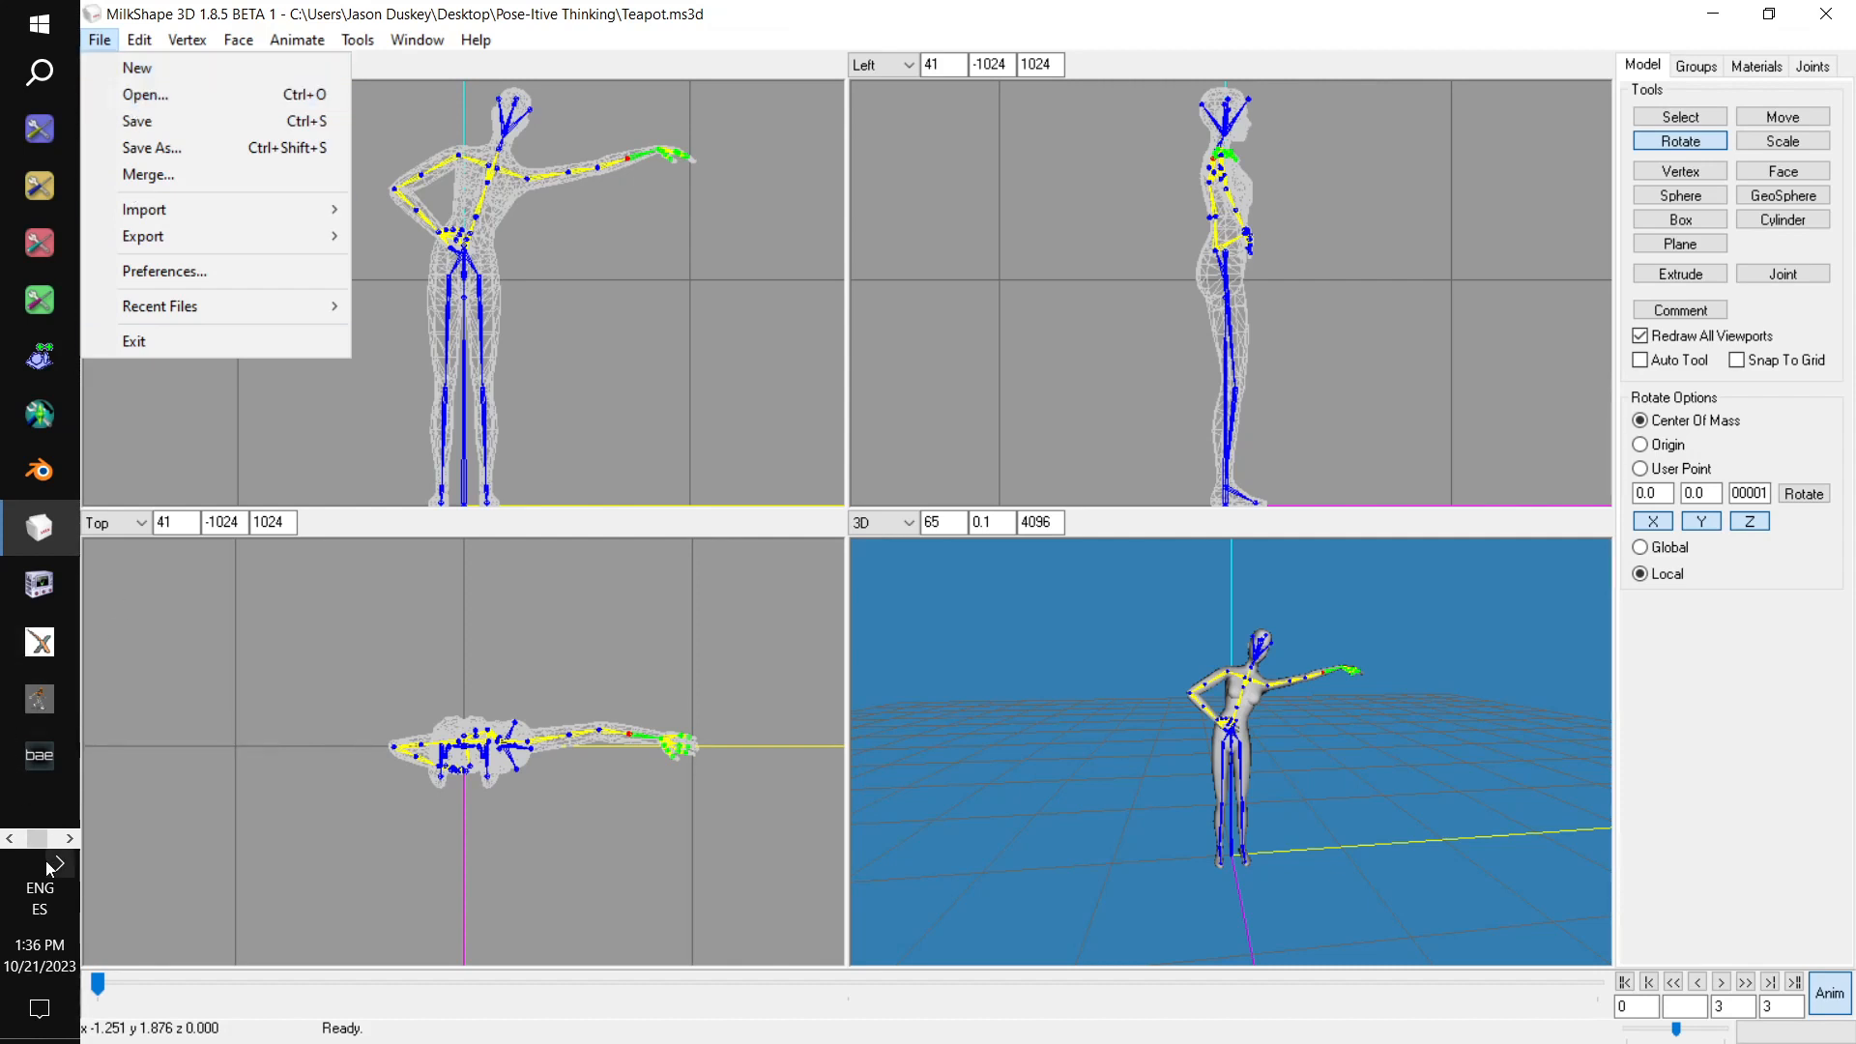
Switch to SimPE and clone the bigkahuna_anim animation resource in the TestPosebox1 package
{"action": "left_click", "coordinate": [68, 838]}
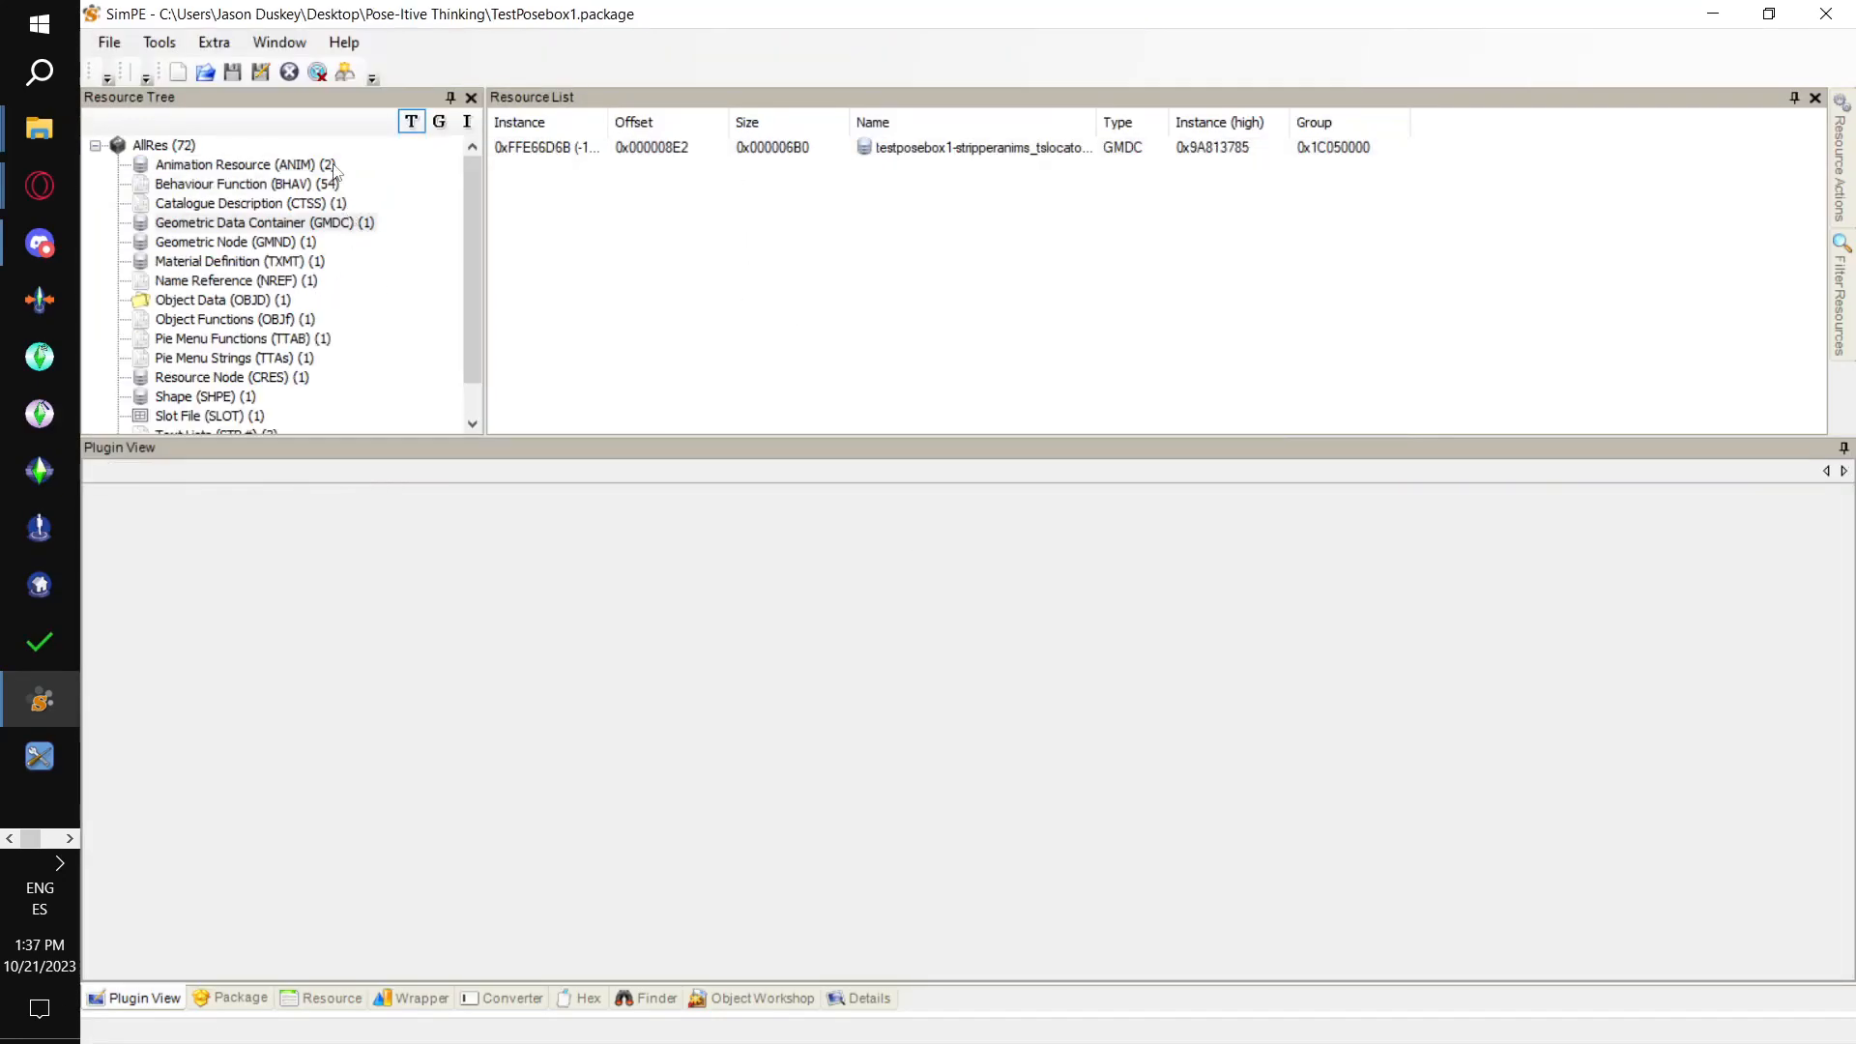
{"action": "left_click", "coordinate": [290, 165]}
{"action": "left_click", "coordinate": [948, 170]}
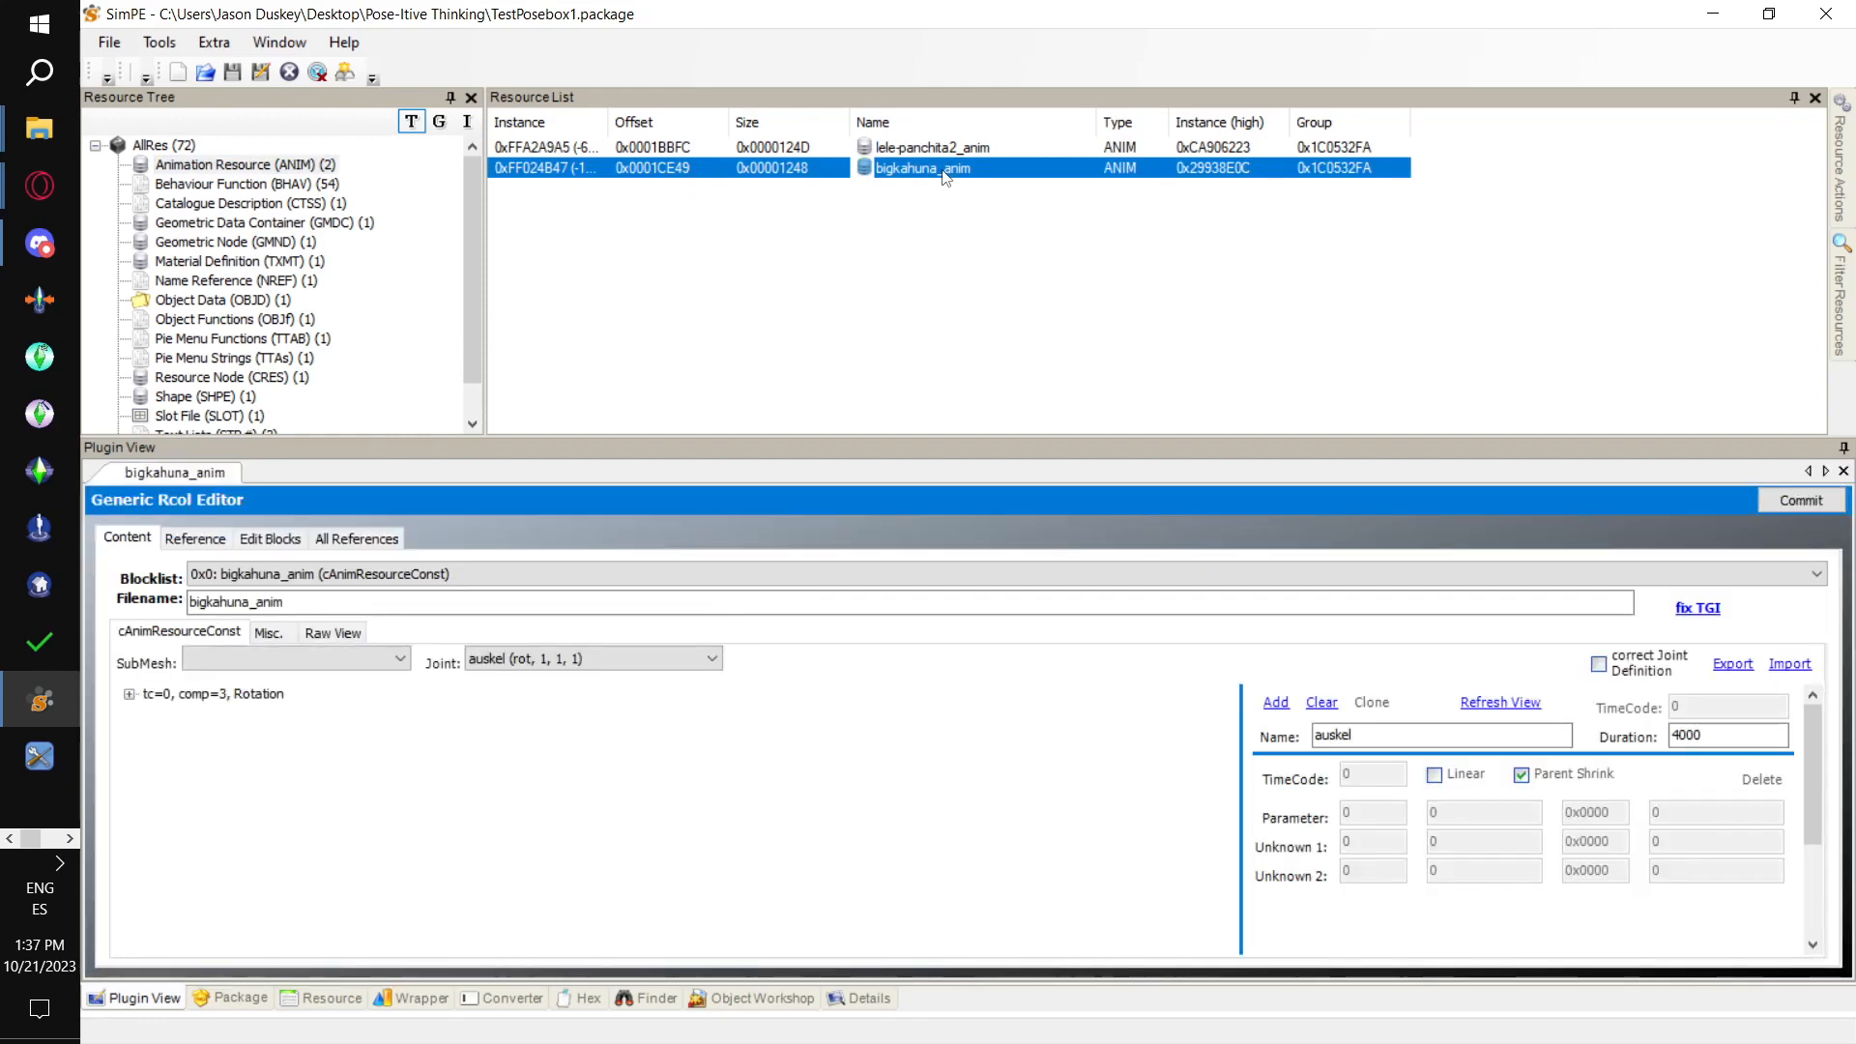
{"action": "right_click", "coordinate": [979, 168]}
{"action": "left_click", "coordinate": [1054, 314]}
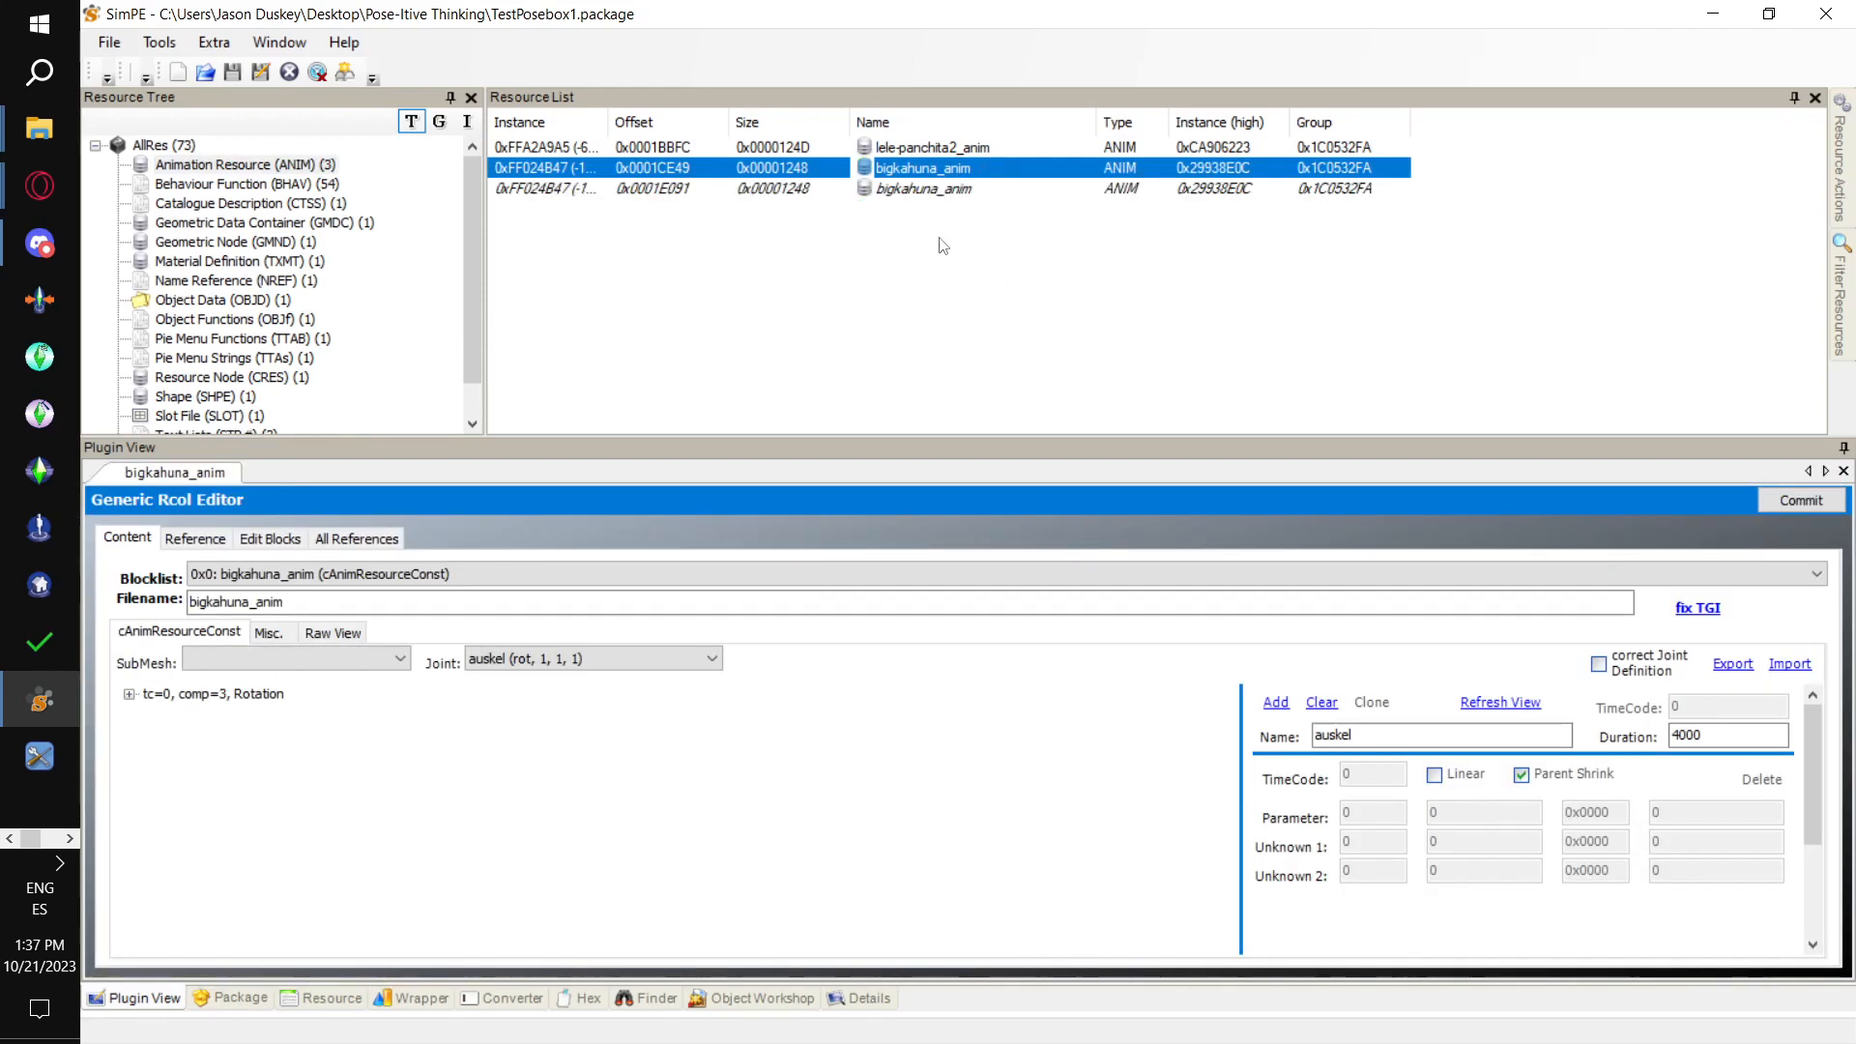
Replace the cloned bigkahuna_anim resource with bigwheel.5an and reload it
{"action": "right_click", "coordinate": [922, 188]}
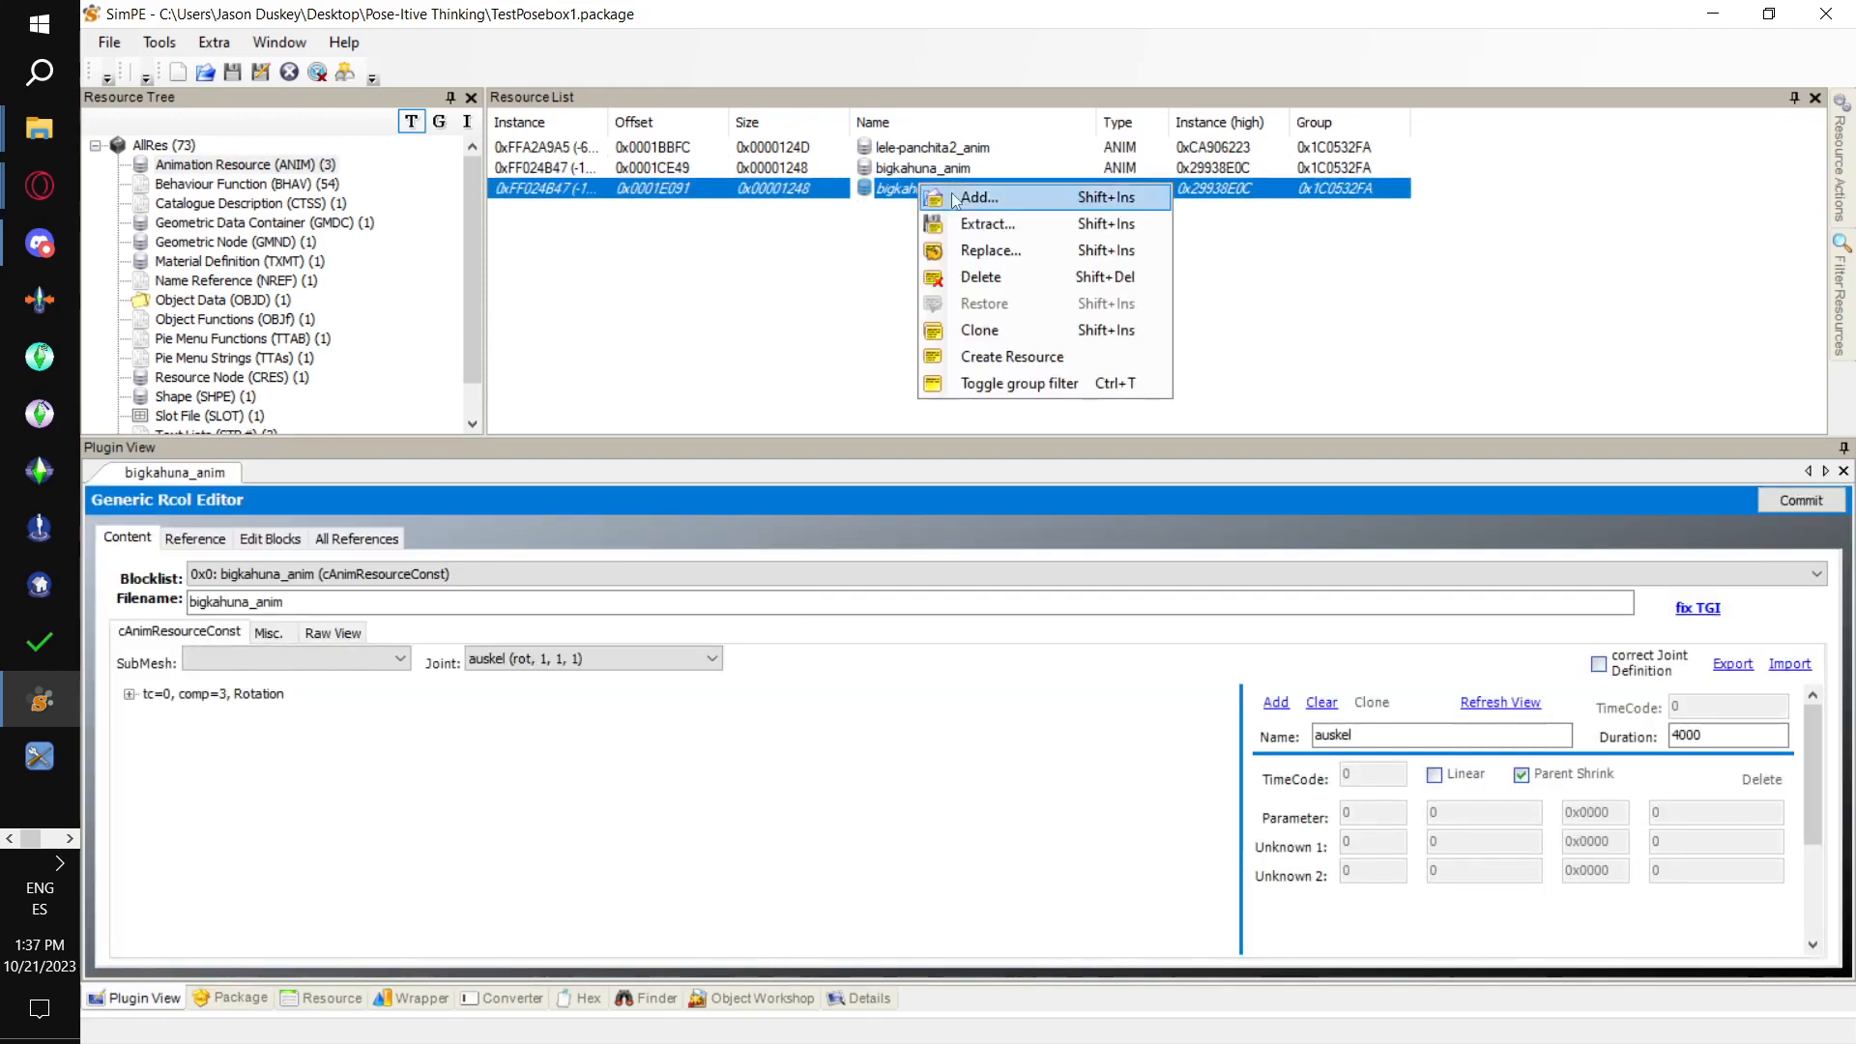
{"action": "left_click", "coordinate": [986, 250]}
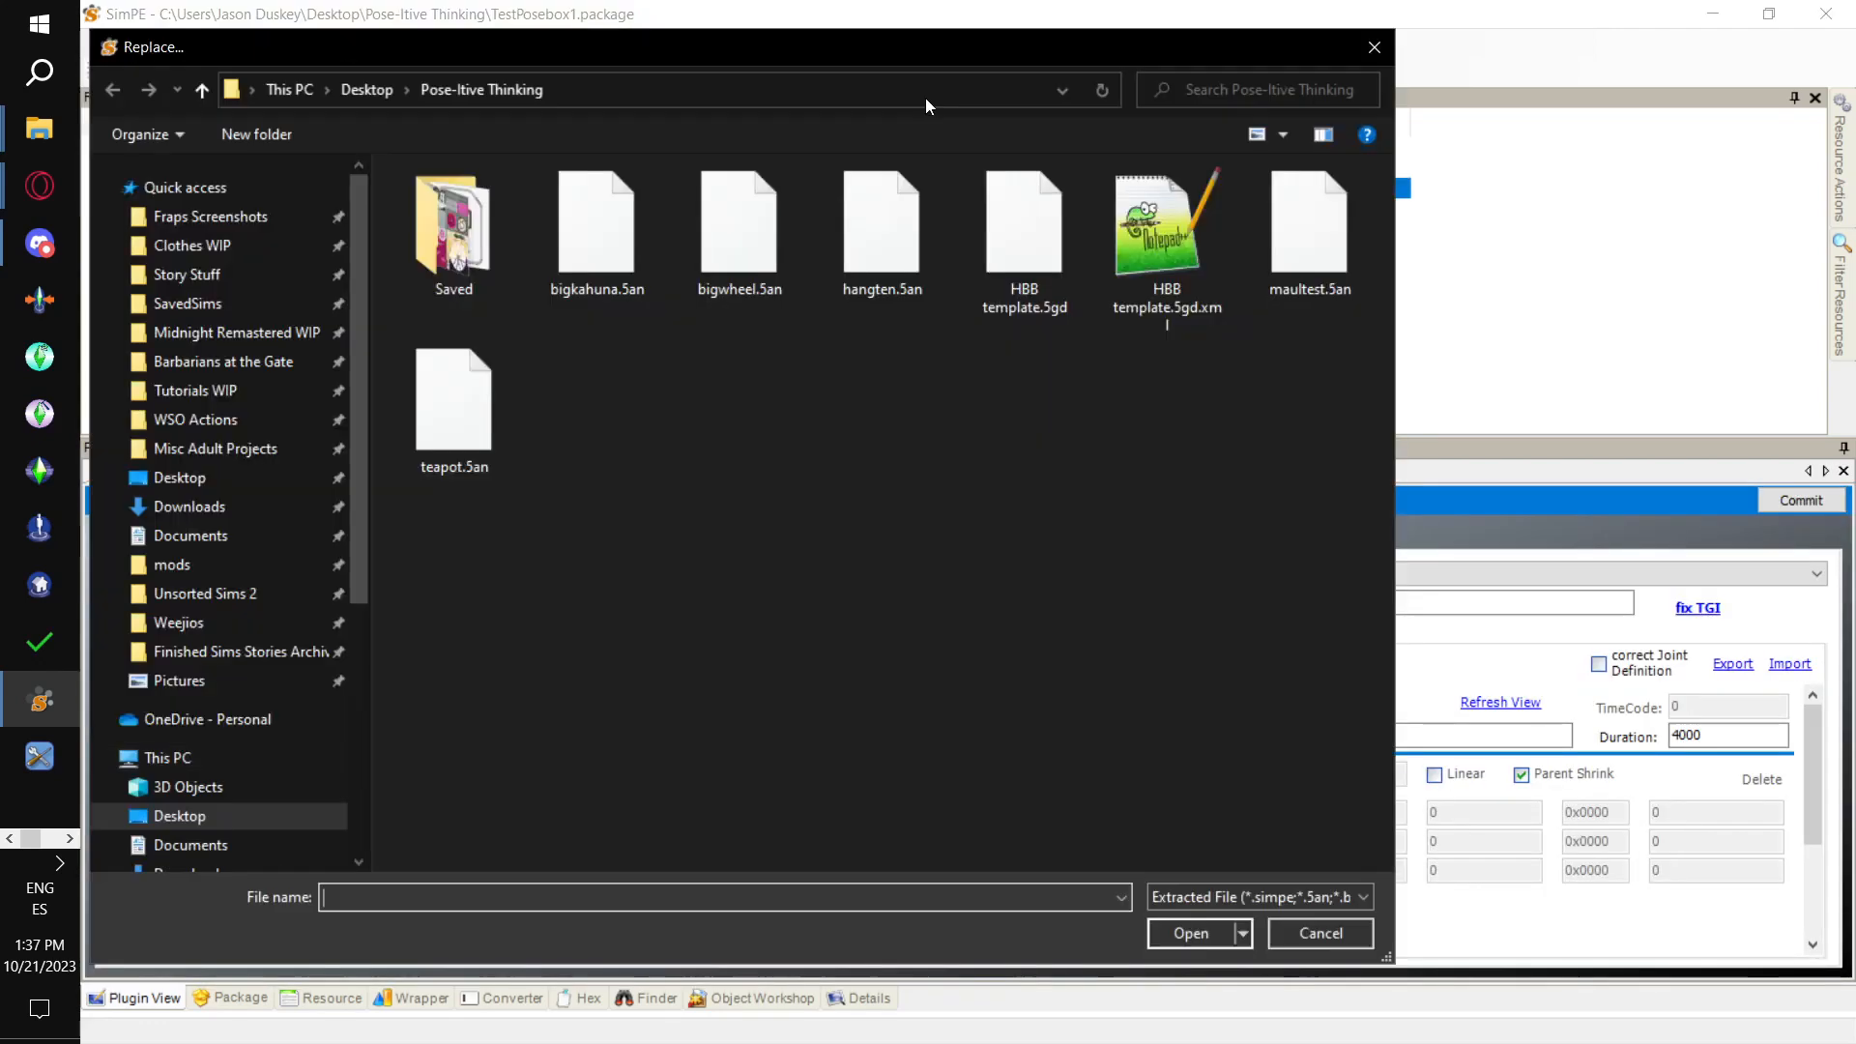
{"action": "double_click", "coordinate": [756, 249]}
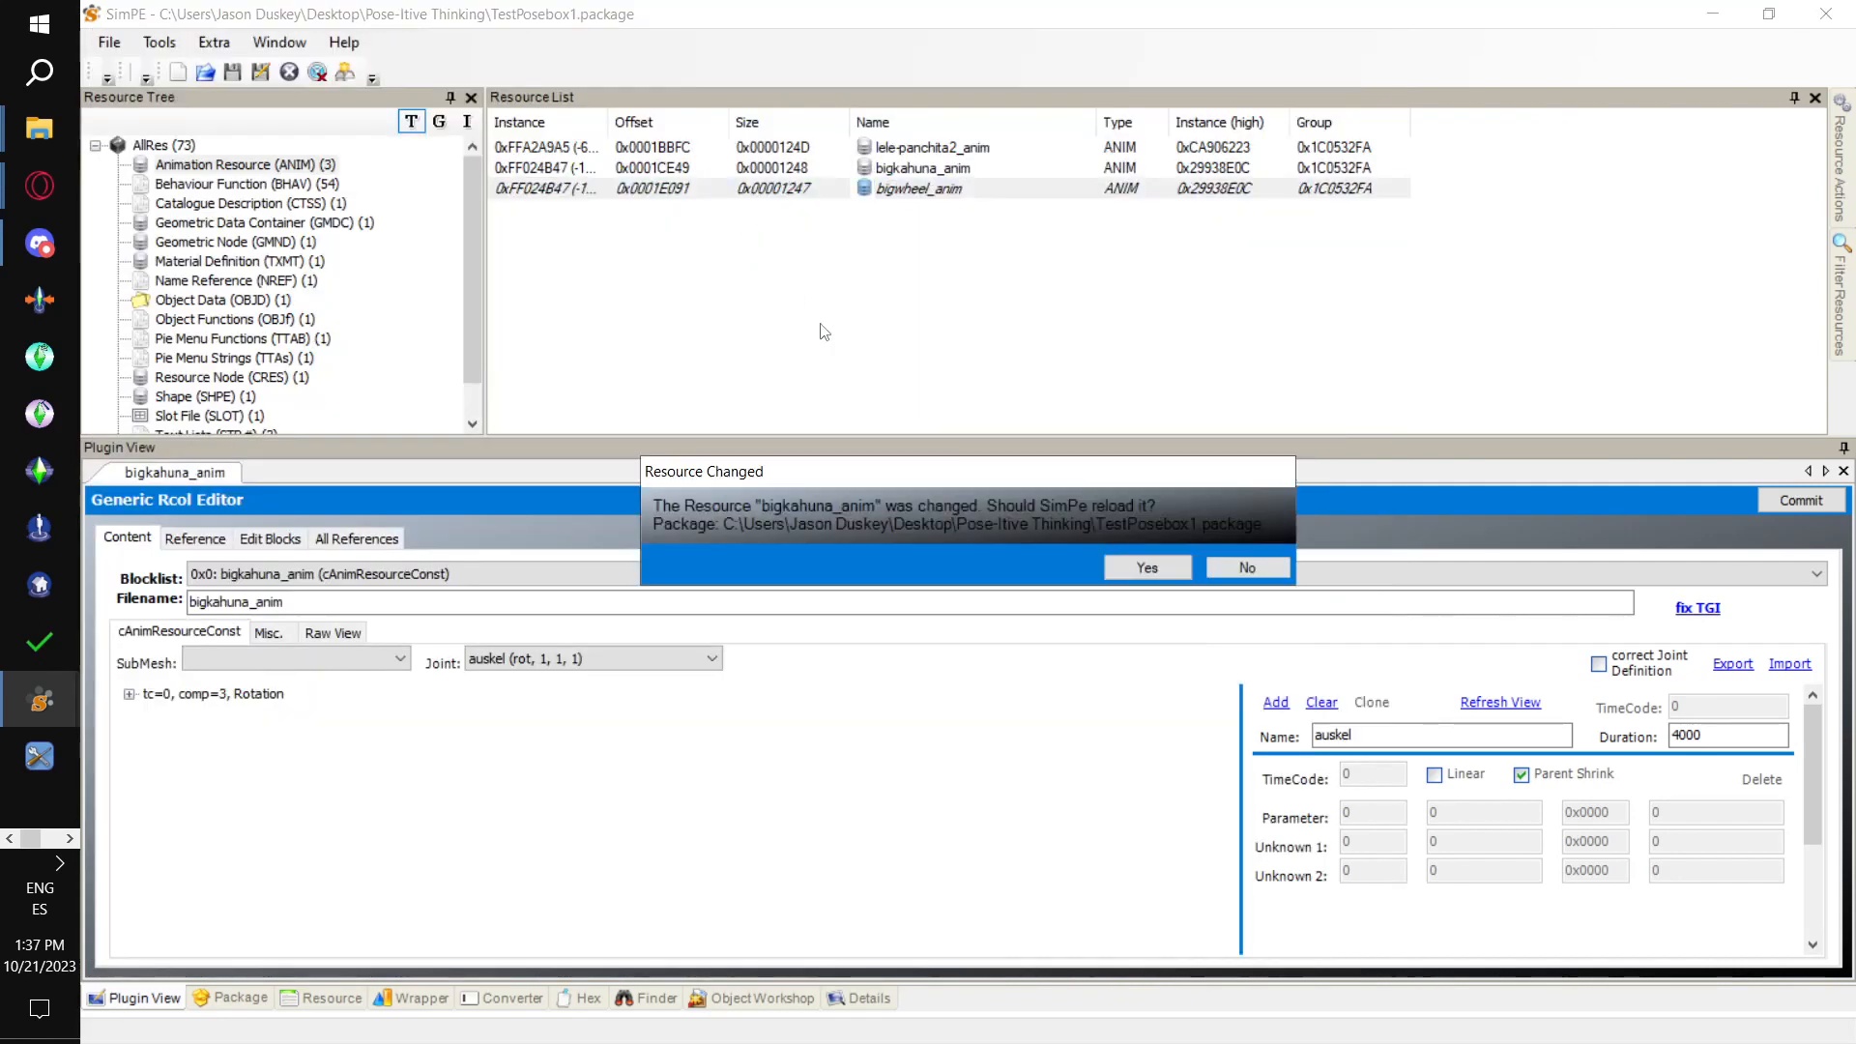
{"action": "left_click", "coordinate": [1137, 570]}
Clone the bigwheel_anim resource and replace the copy with maultest.5an, reloading the changed resource
{"action": "right_click", "coordinate": [873, 189]}
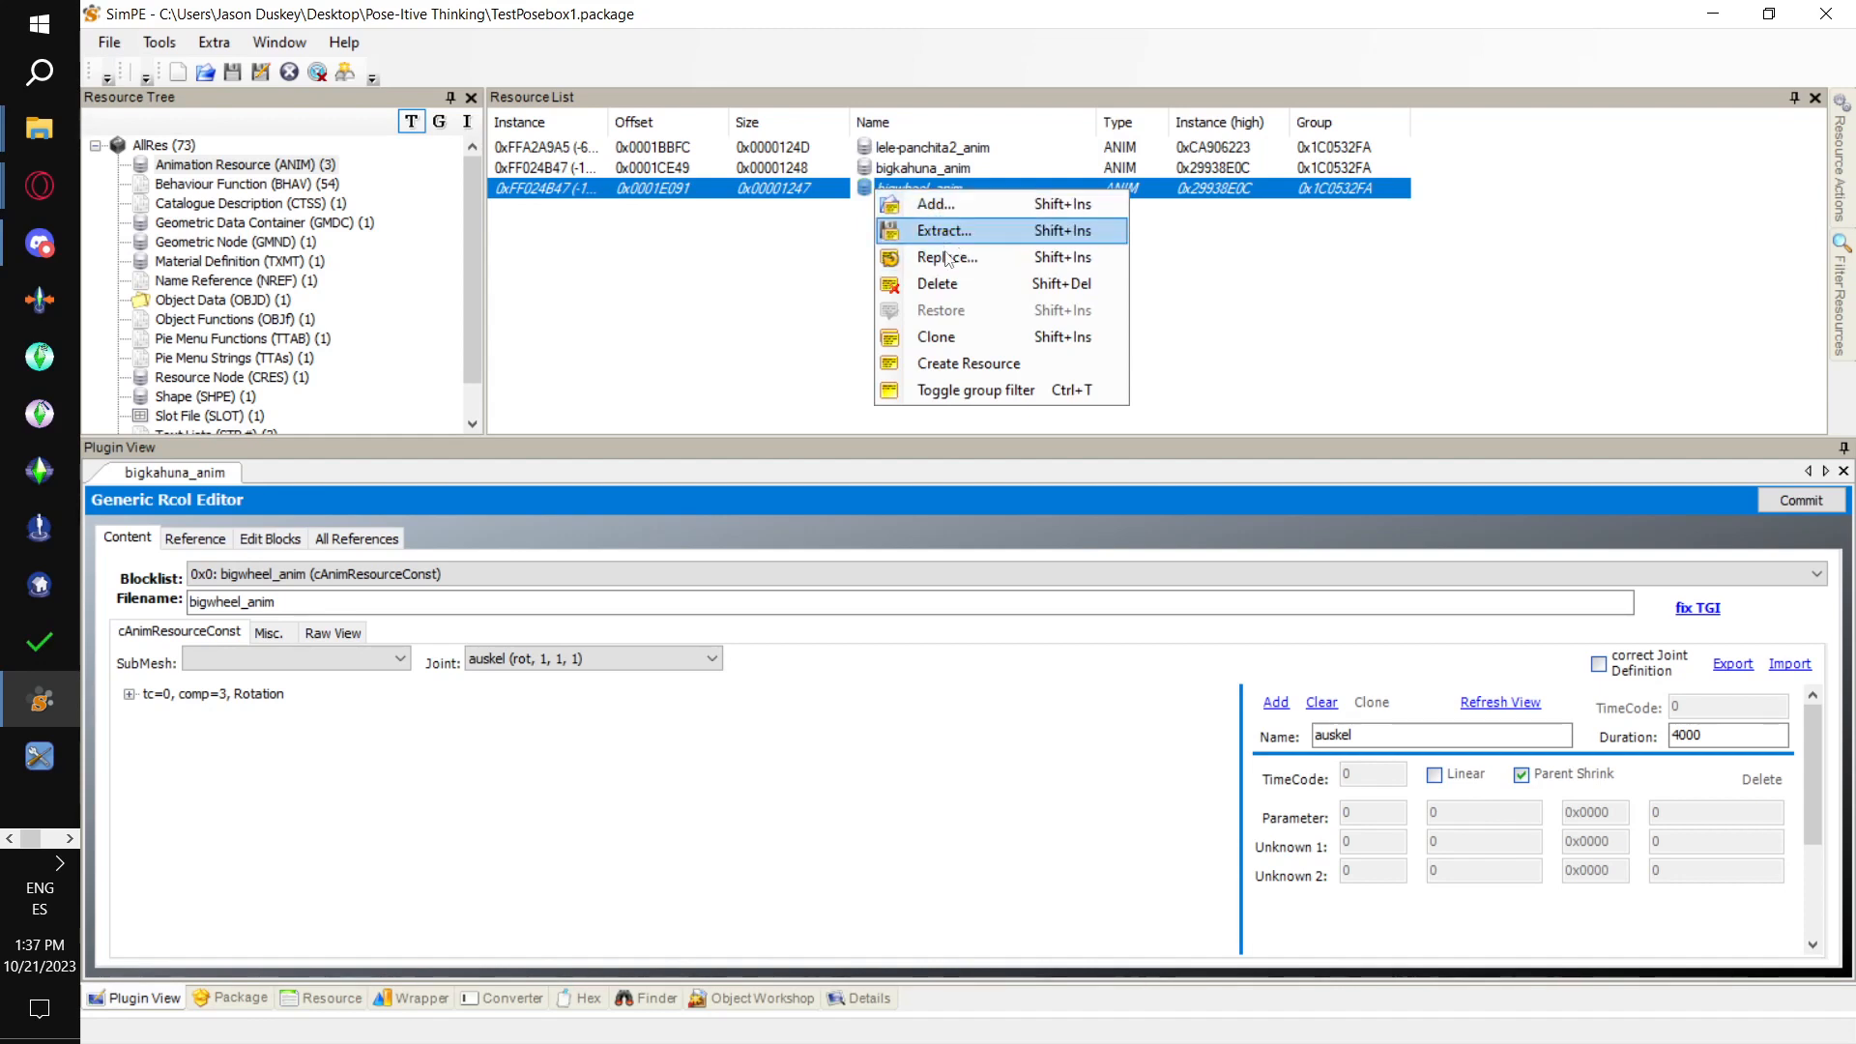
{"action": "left_click", "coordinate": [936, 336]}
{"action": "right_click", "coordinate": [907, 213]}
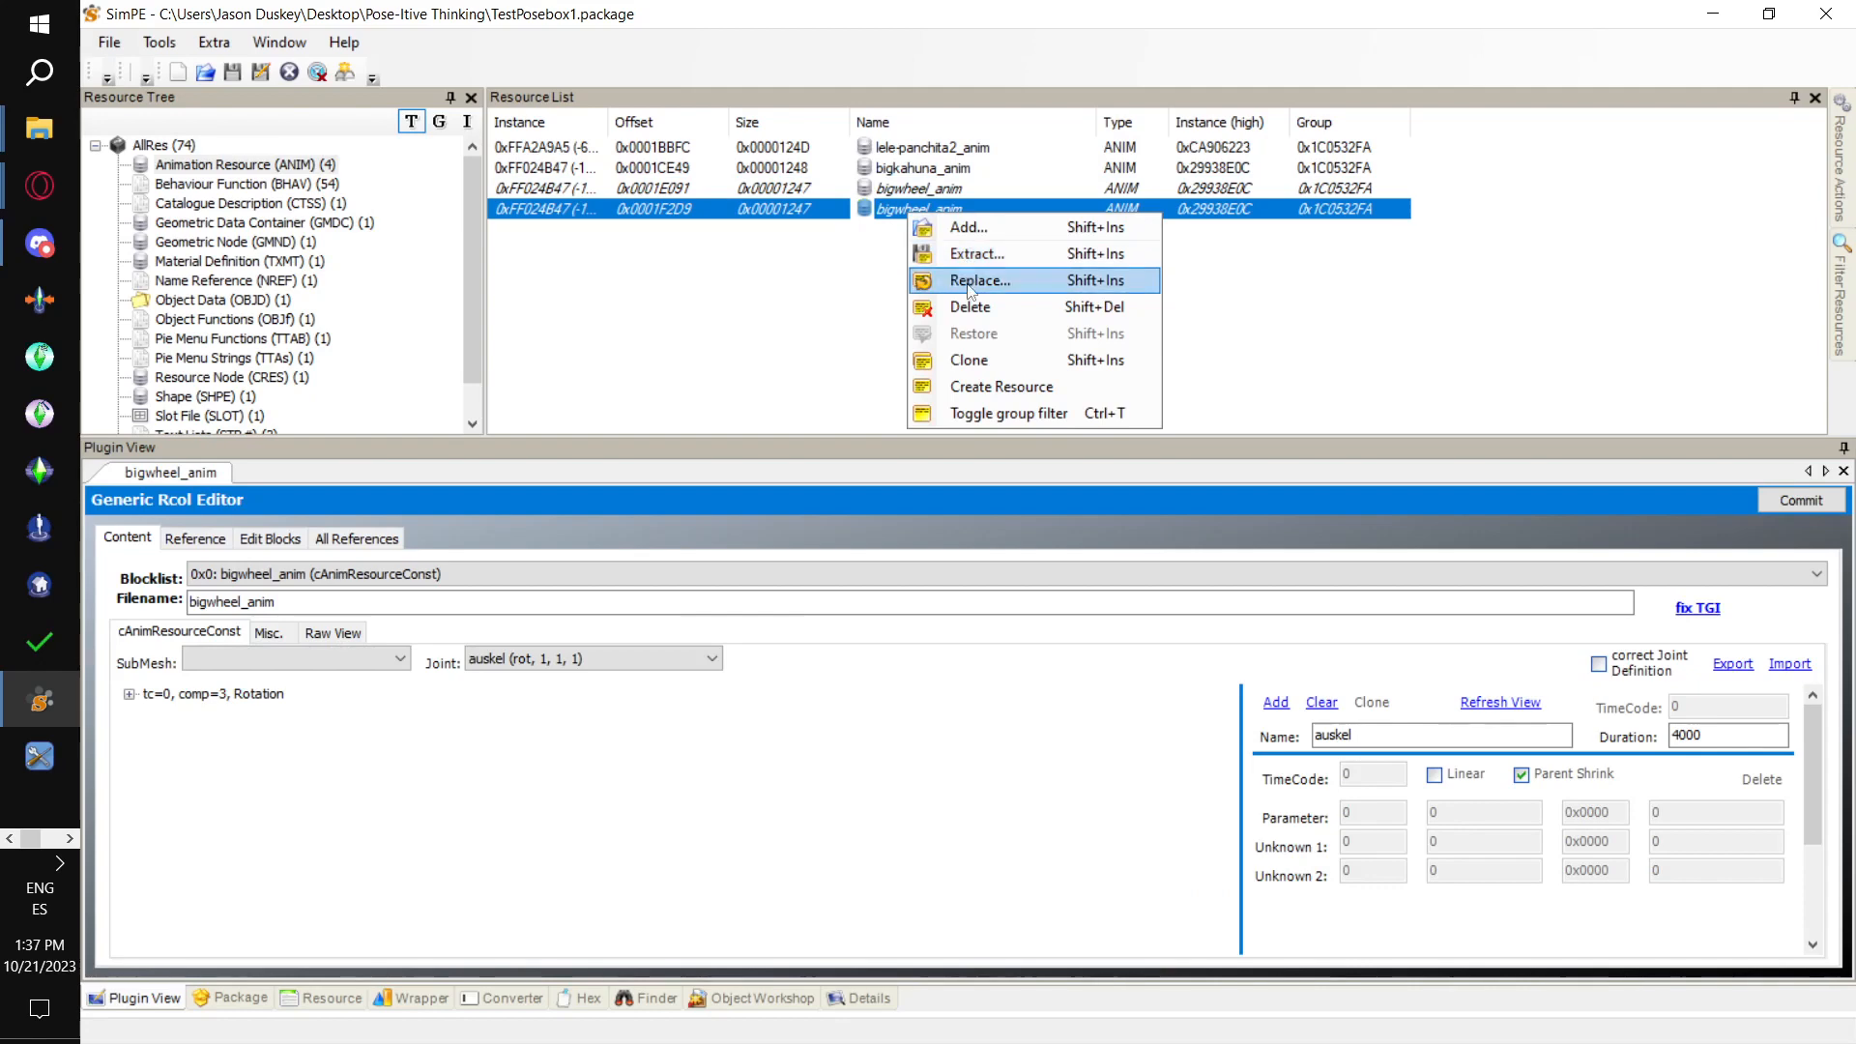
{"action": "left_click", "coordinate": [975, 281]}
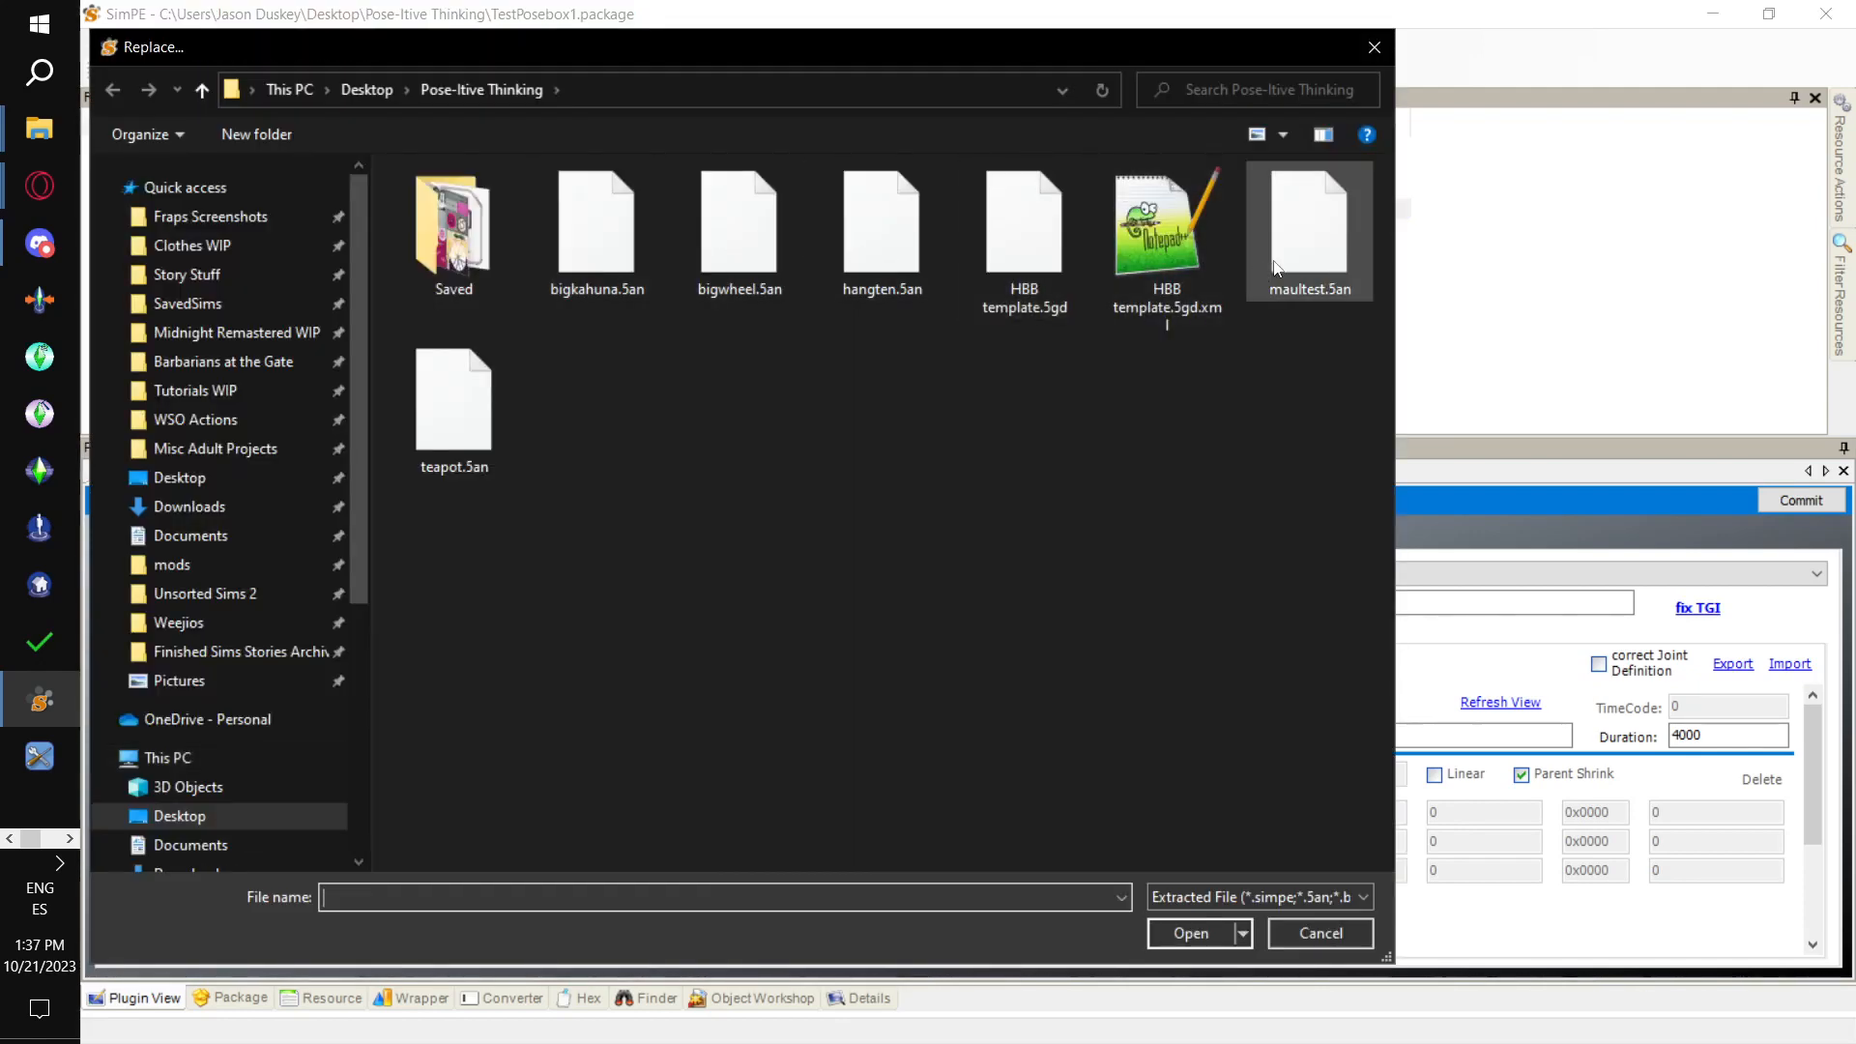
{"action": "double_click", "coordinate": [1310, 232]}
{"action": "left_click", "coordinate": [1118, 564]}
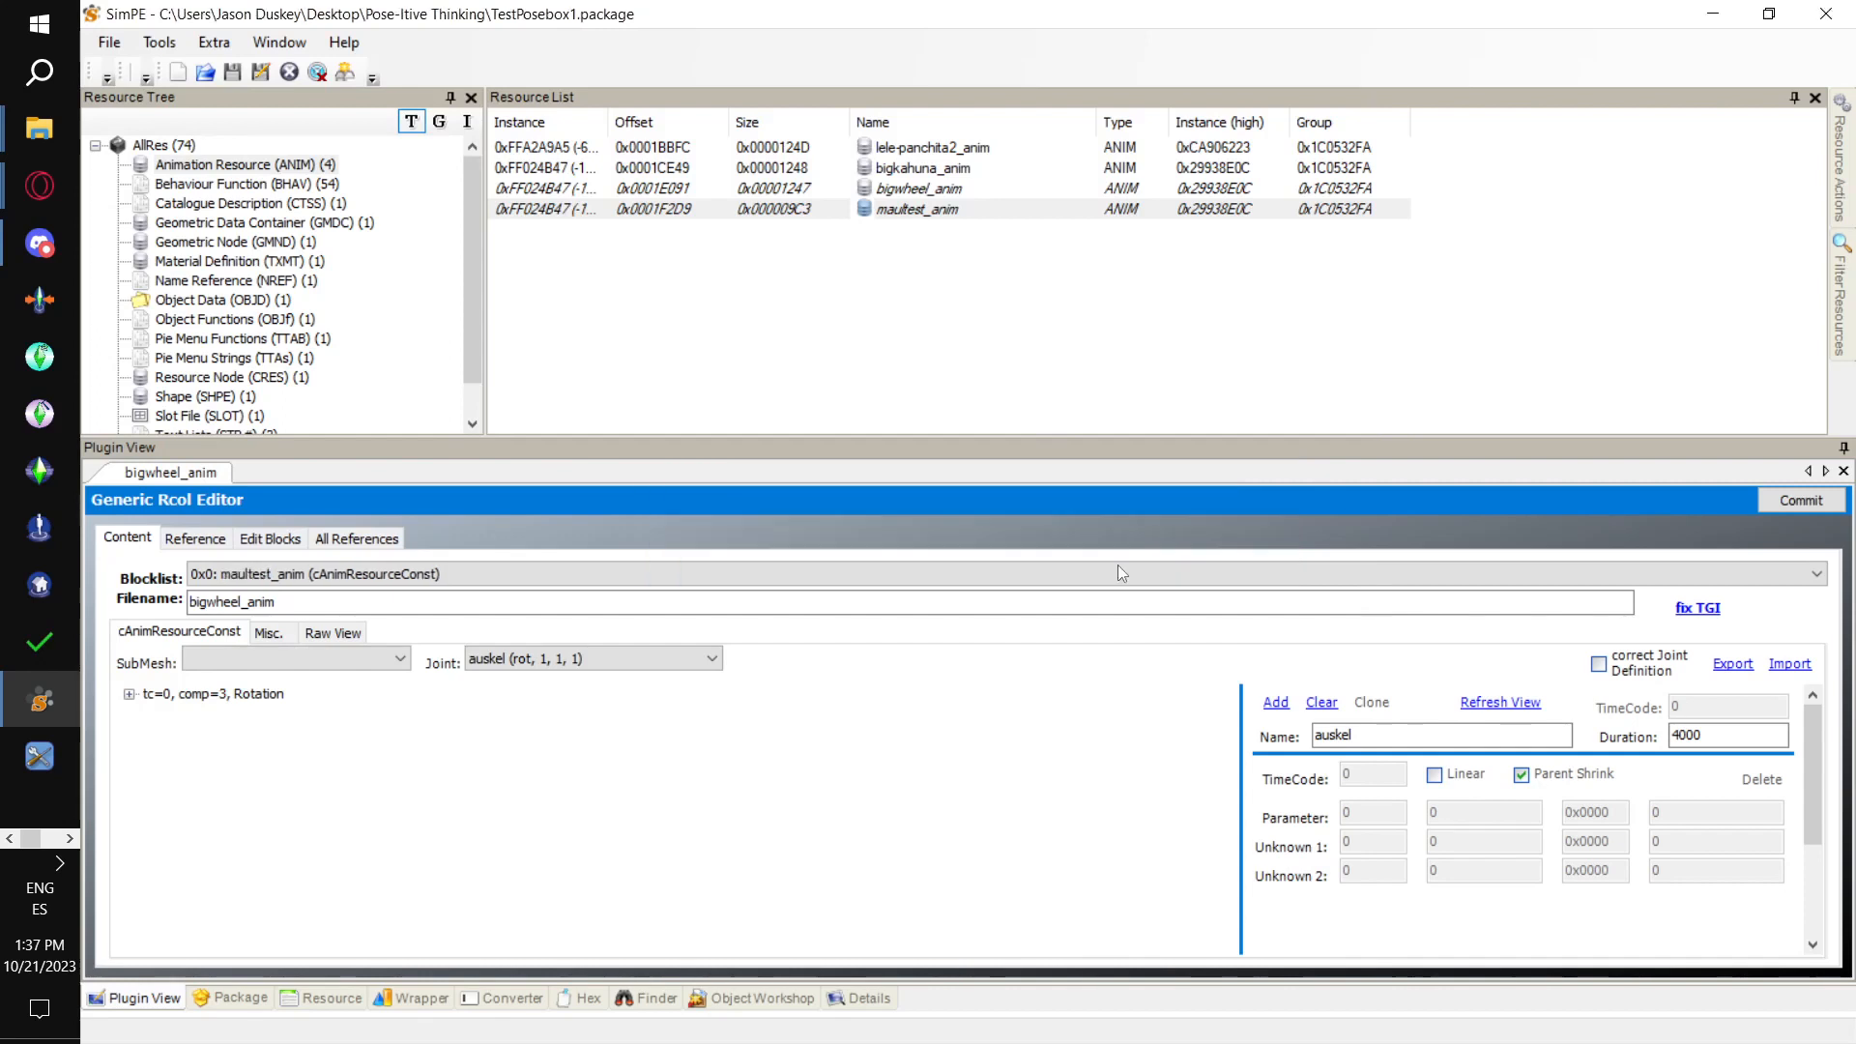
Clone the maultest_anim resource and replace the copy with teapot.5an, reloading the changed resource
{"action": "right_click", "coordinate": [910, 211]}
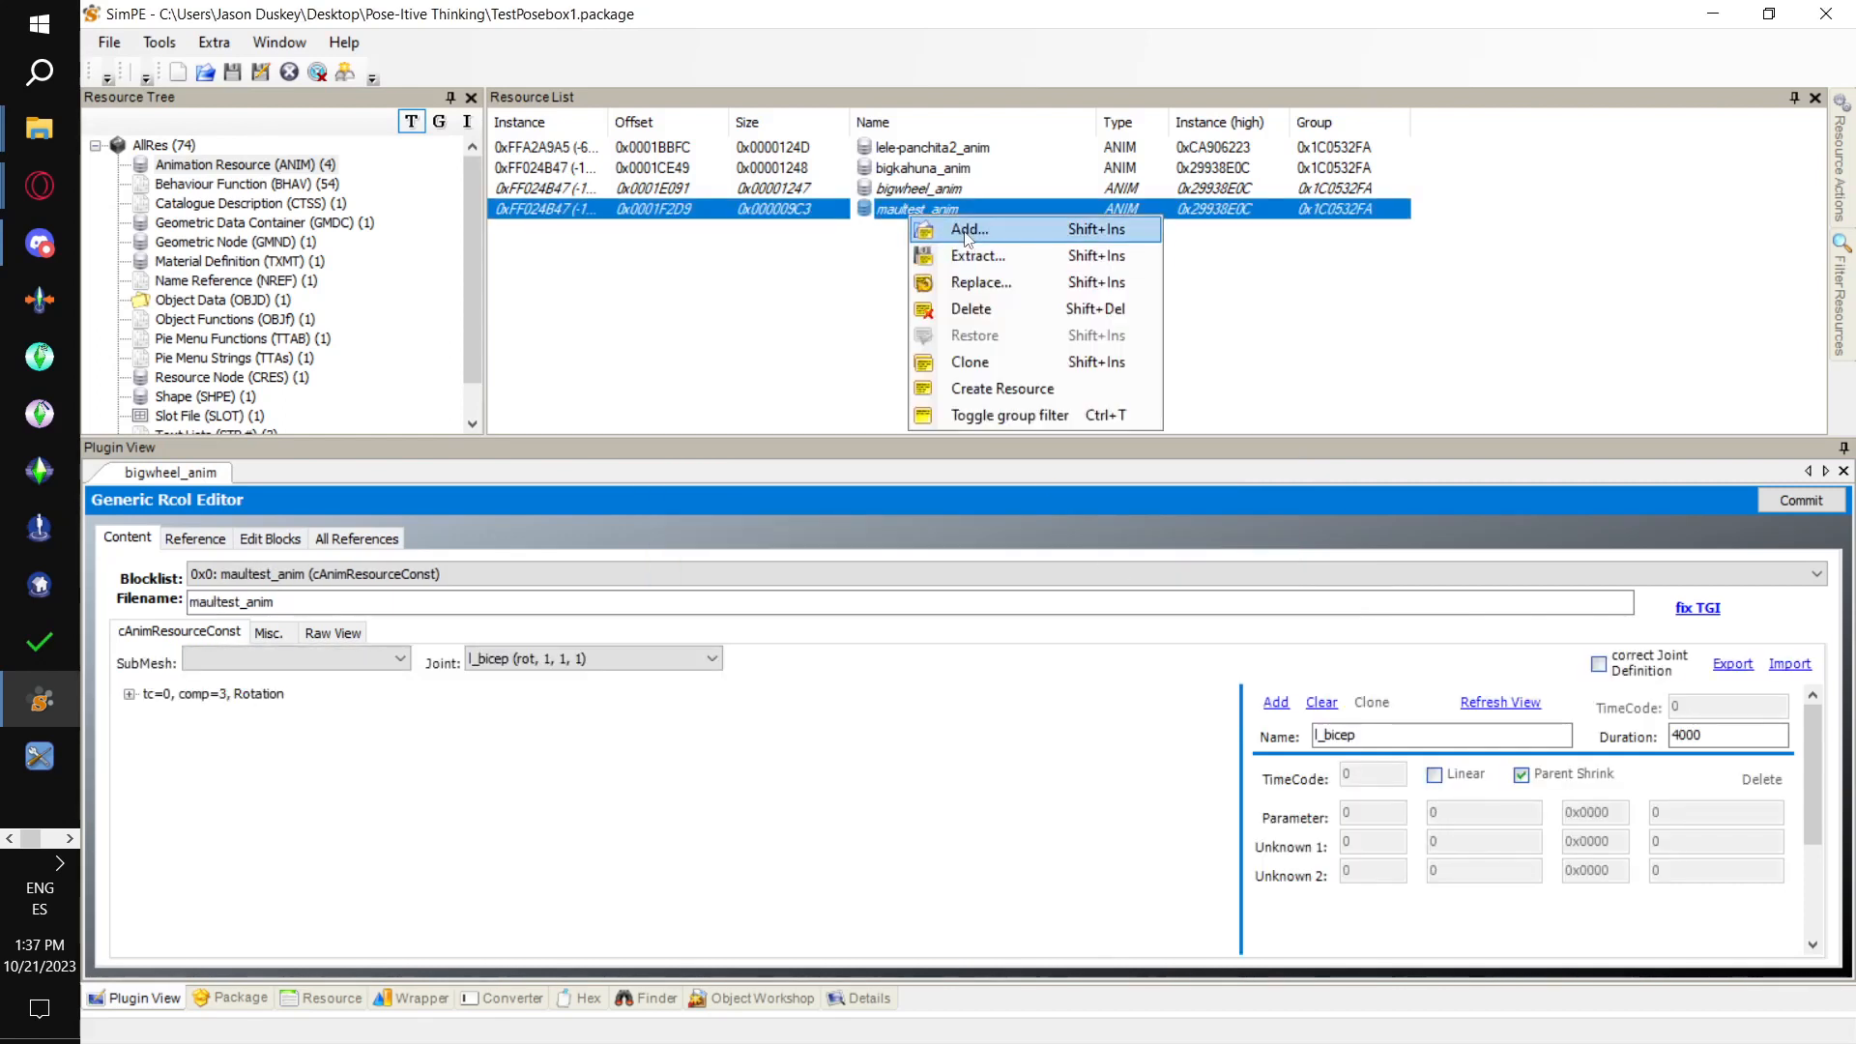
{"action": "left_click", "coordinate": [978, 362]}
{"action": "right_click", "coordinate": [928, 232]}
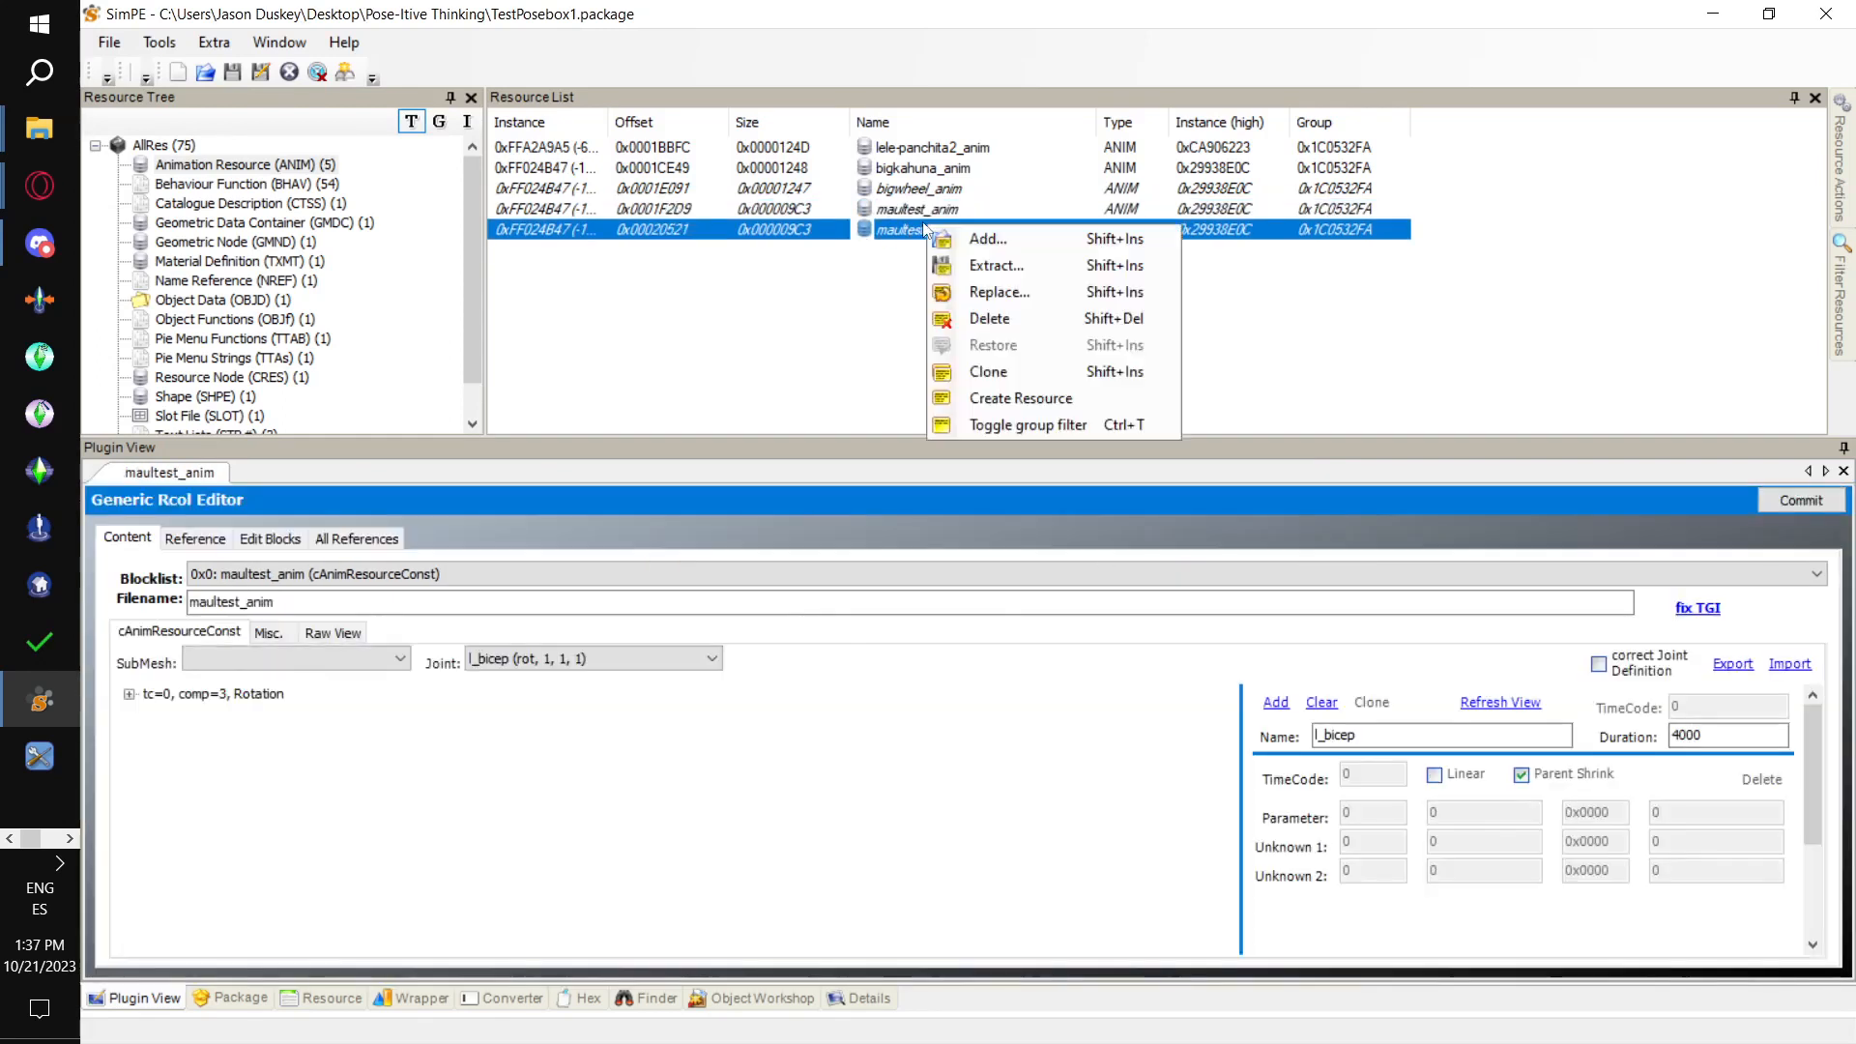
{"action": "left_click", "coordinate": [1029, 293]}
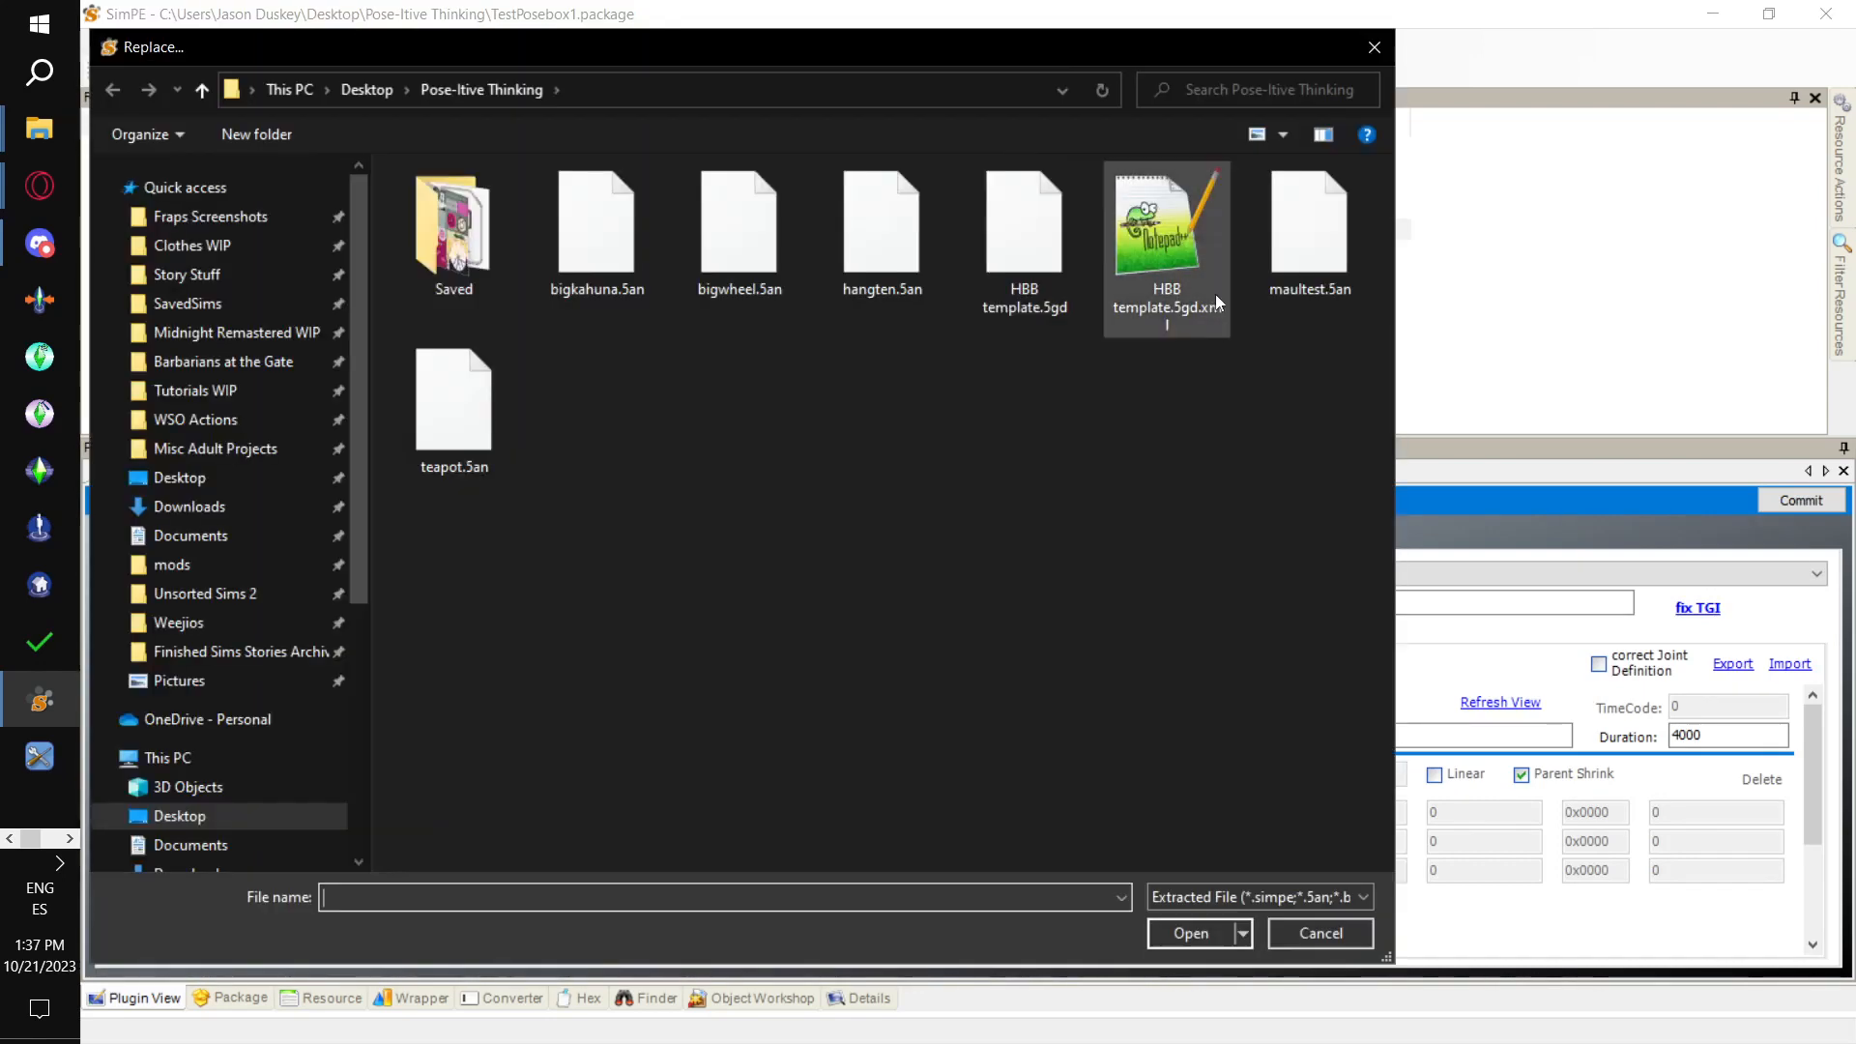
{"action": "left_click", "coordinate": [489, 398]}
{"action": "double_click", "coordinate": [489, 399]}
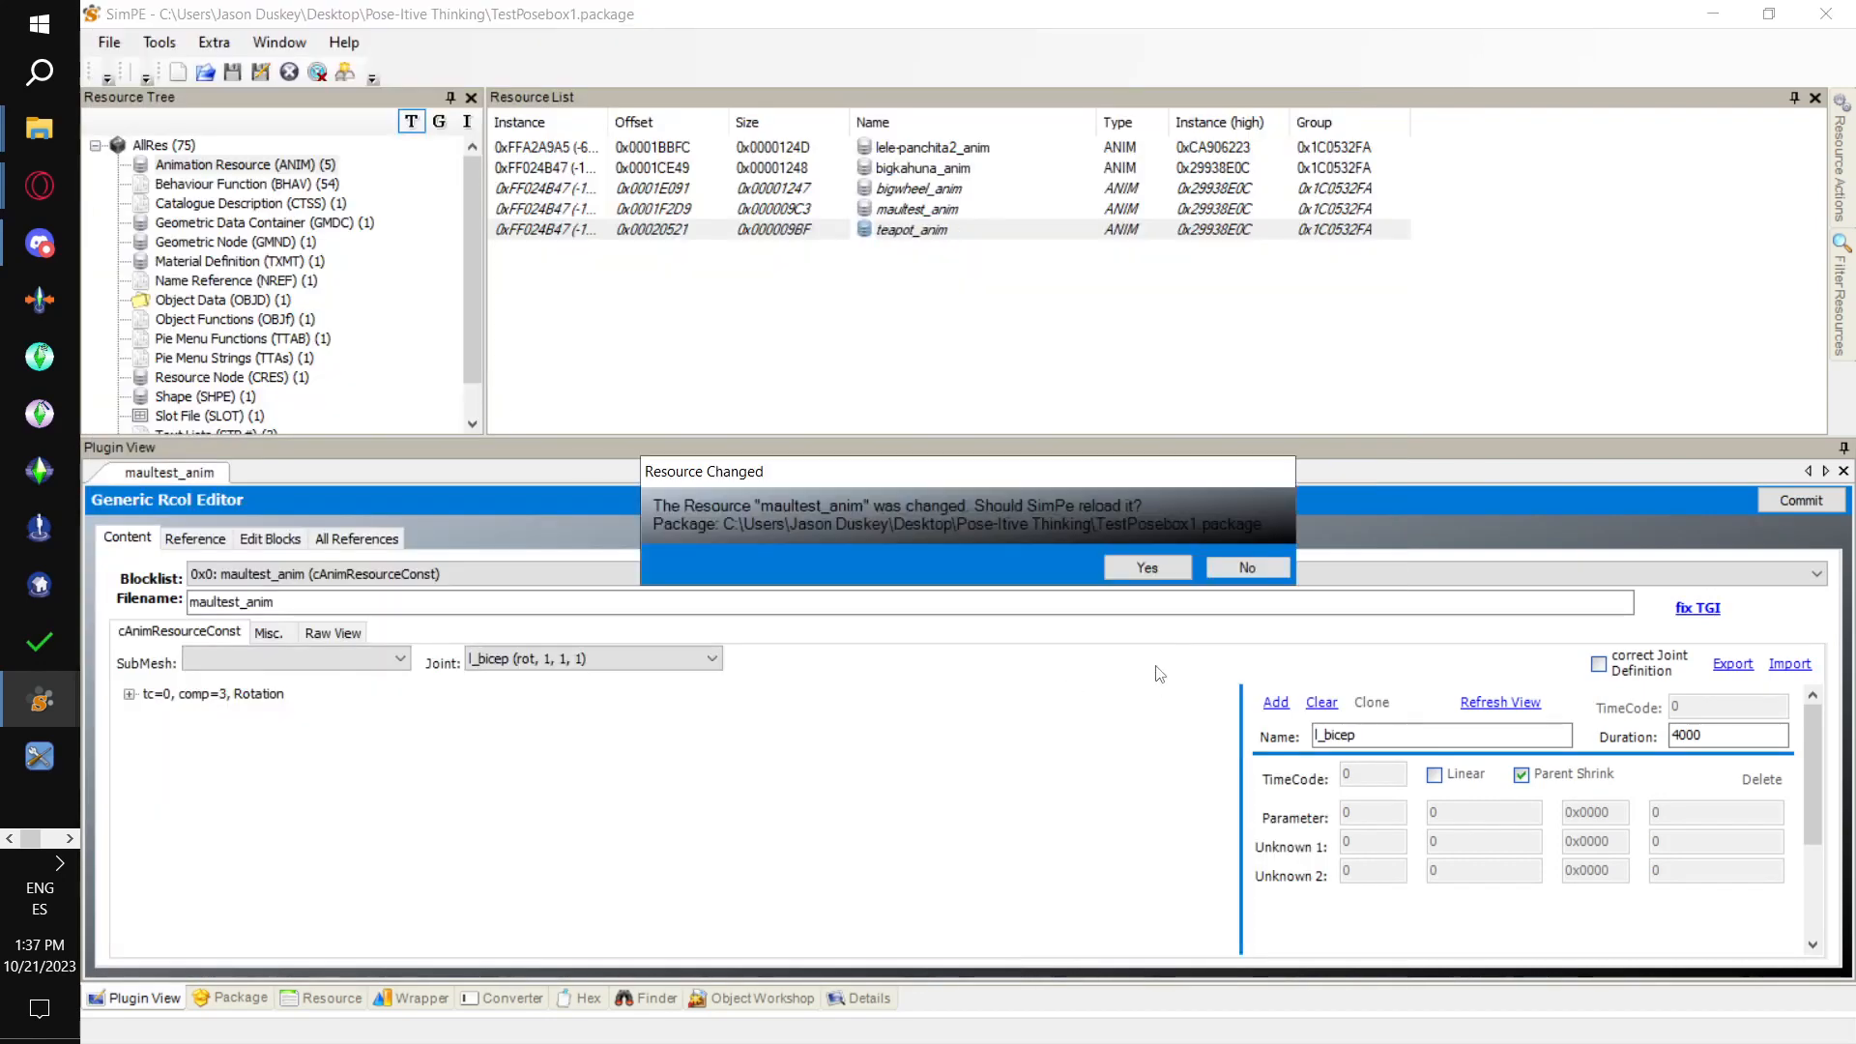
{"action": "left_click", "coordinate": [1141, 563]}
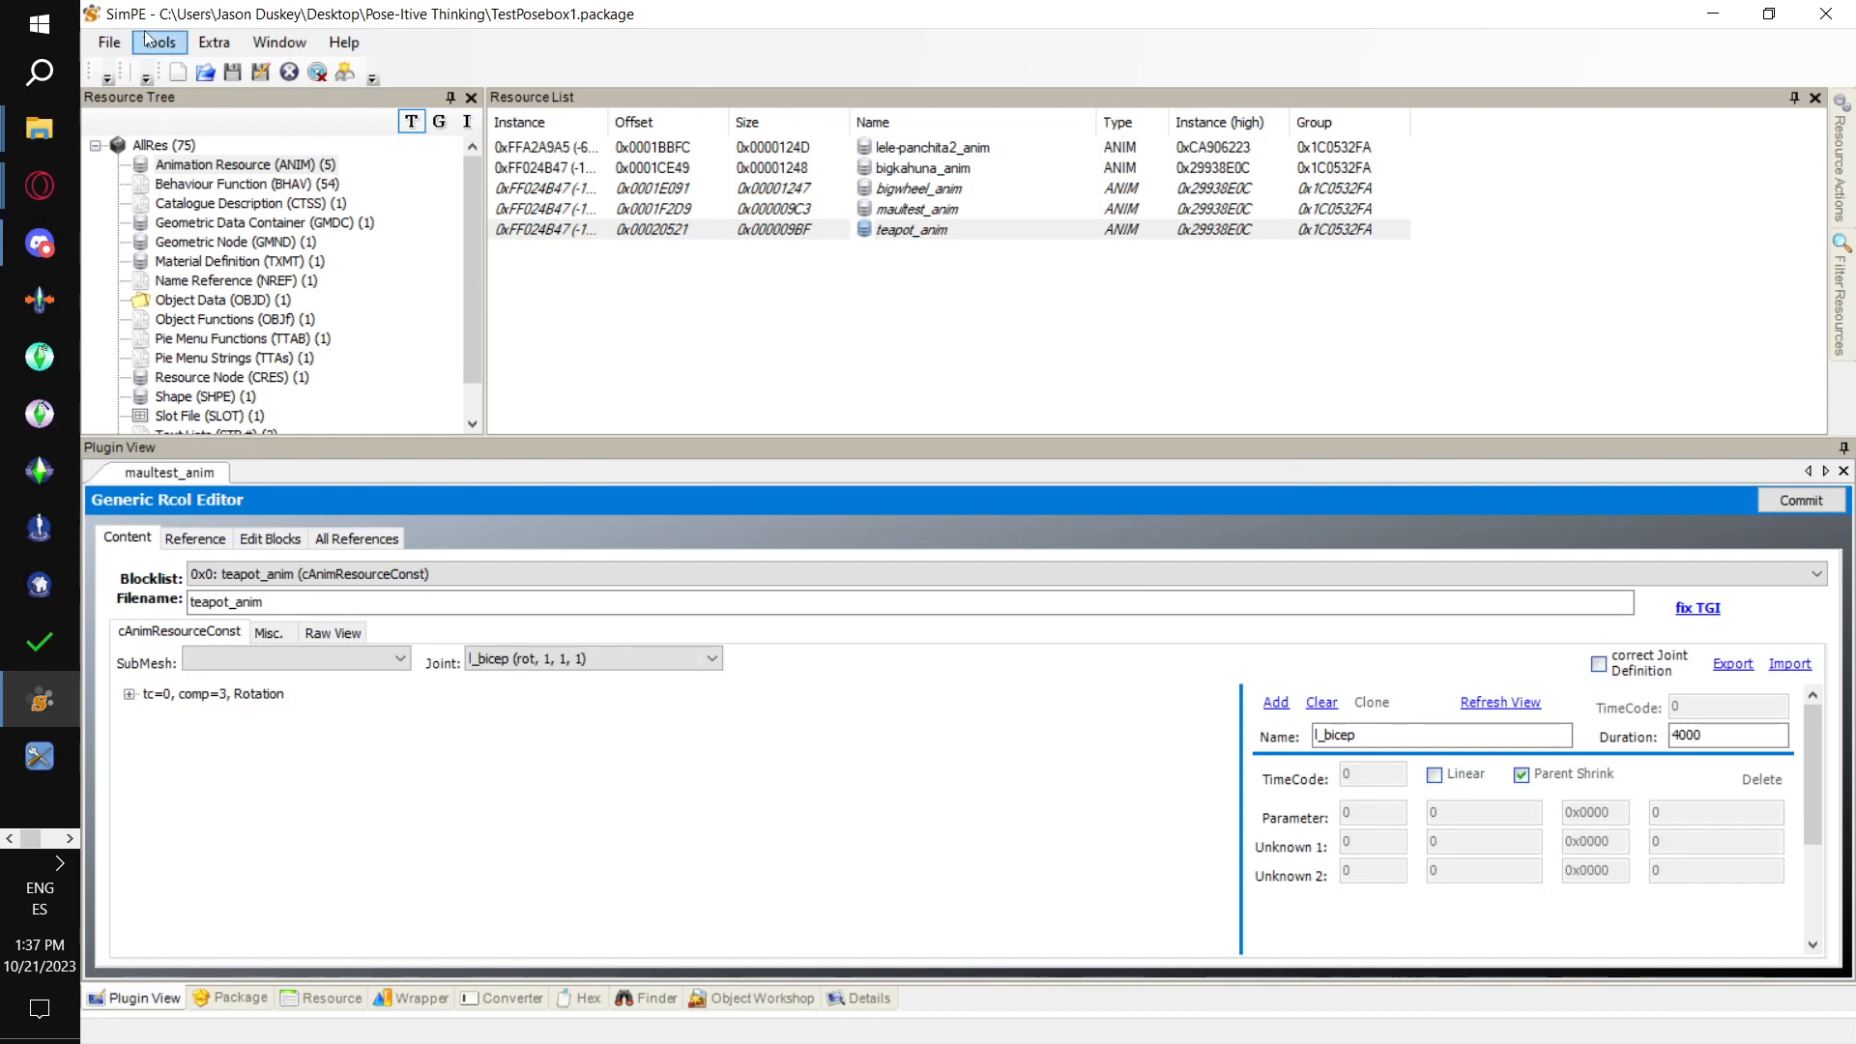
Run Fix Integrity on the package with the existing model name kept, saving the package before and after
{"action": "left_click", "coordinate": [109, 42]}
{"action": "left_click", "coordinate": [145, 175]}
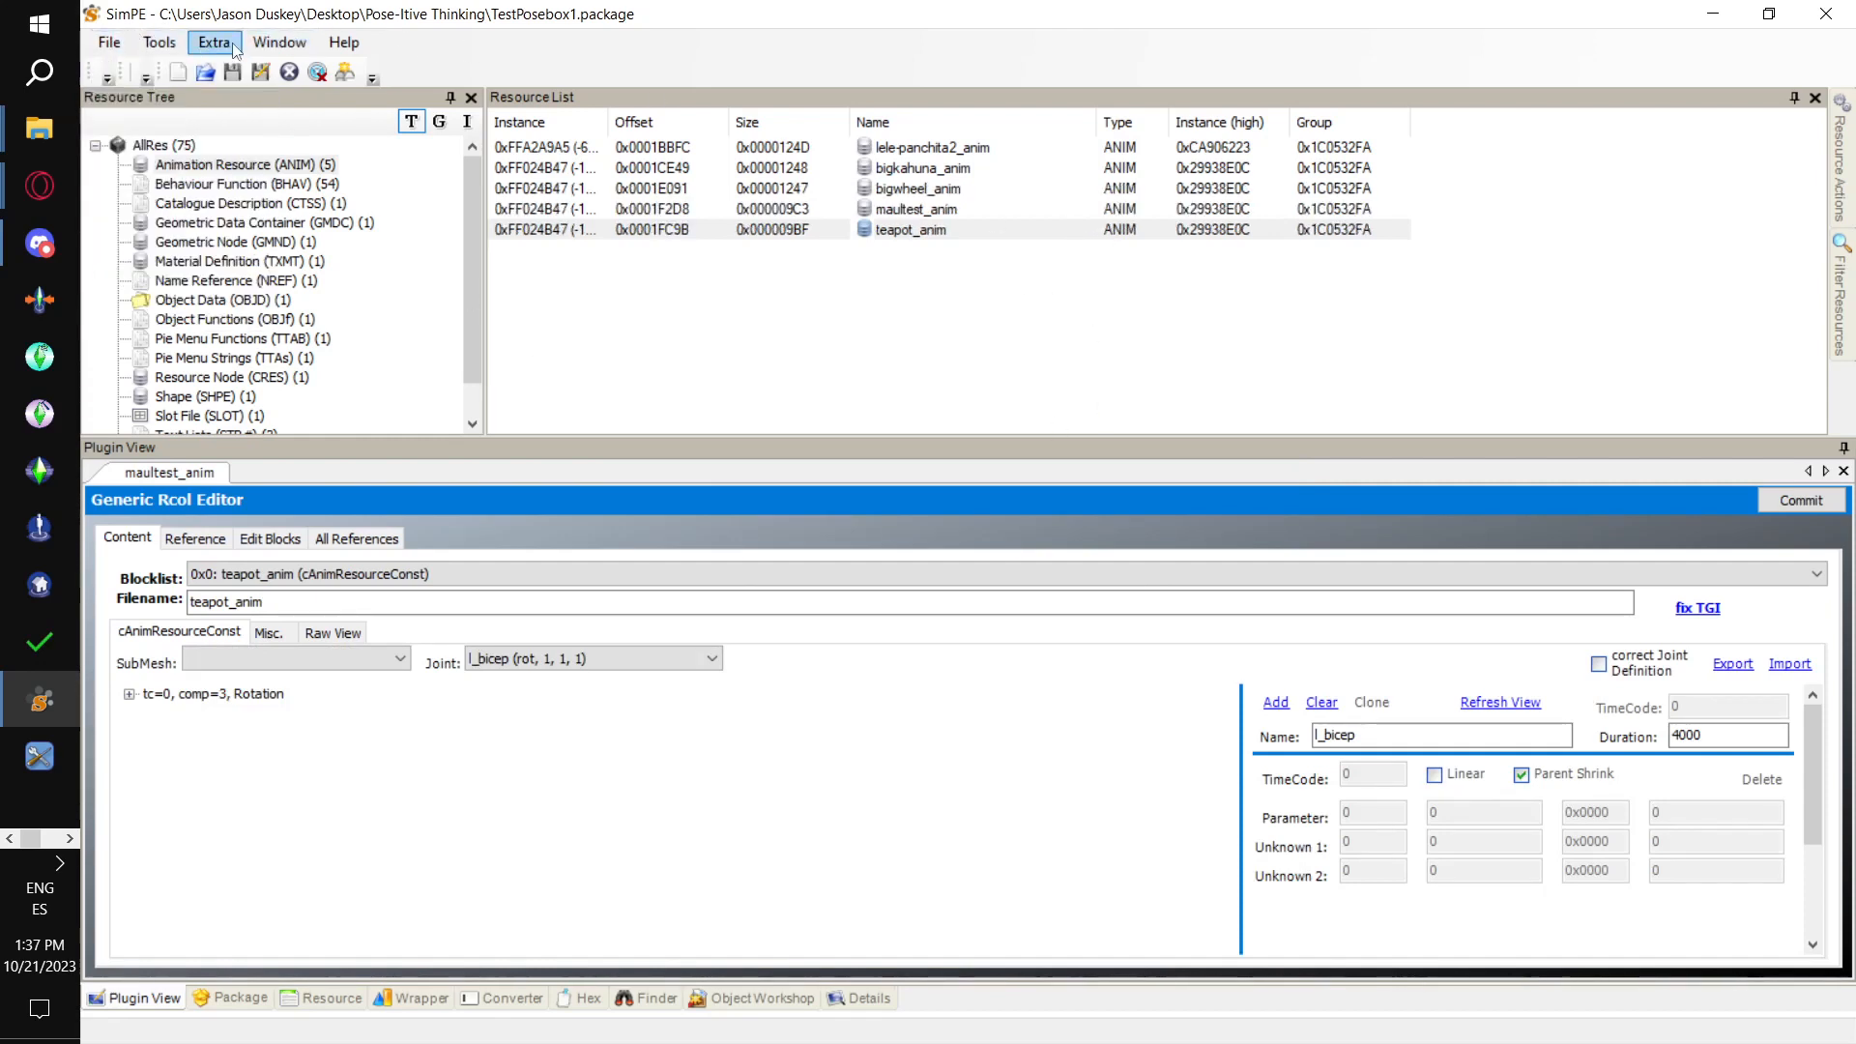
{"action": "left_click", "coordinate": [159, 44]}
{"action": "mouse_move", "coordinate": [242, 205]}
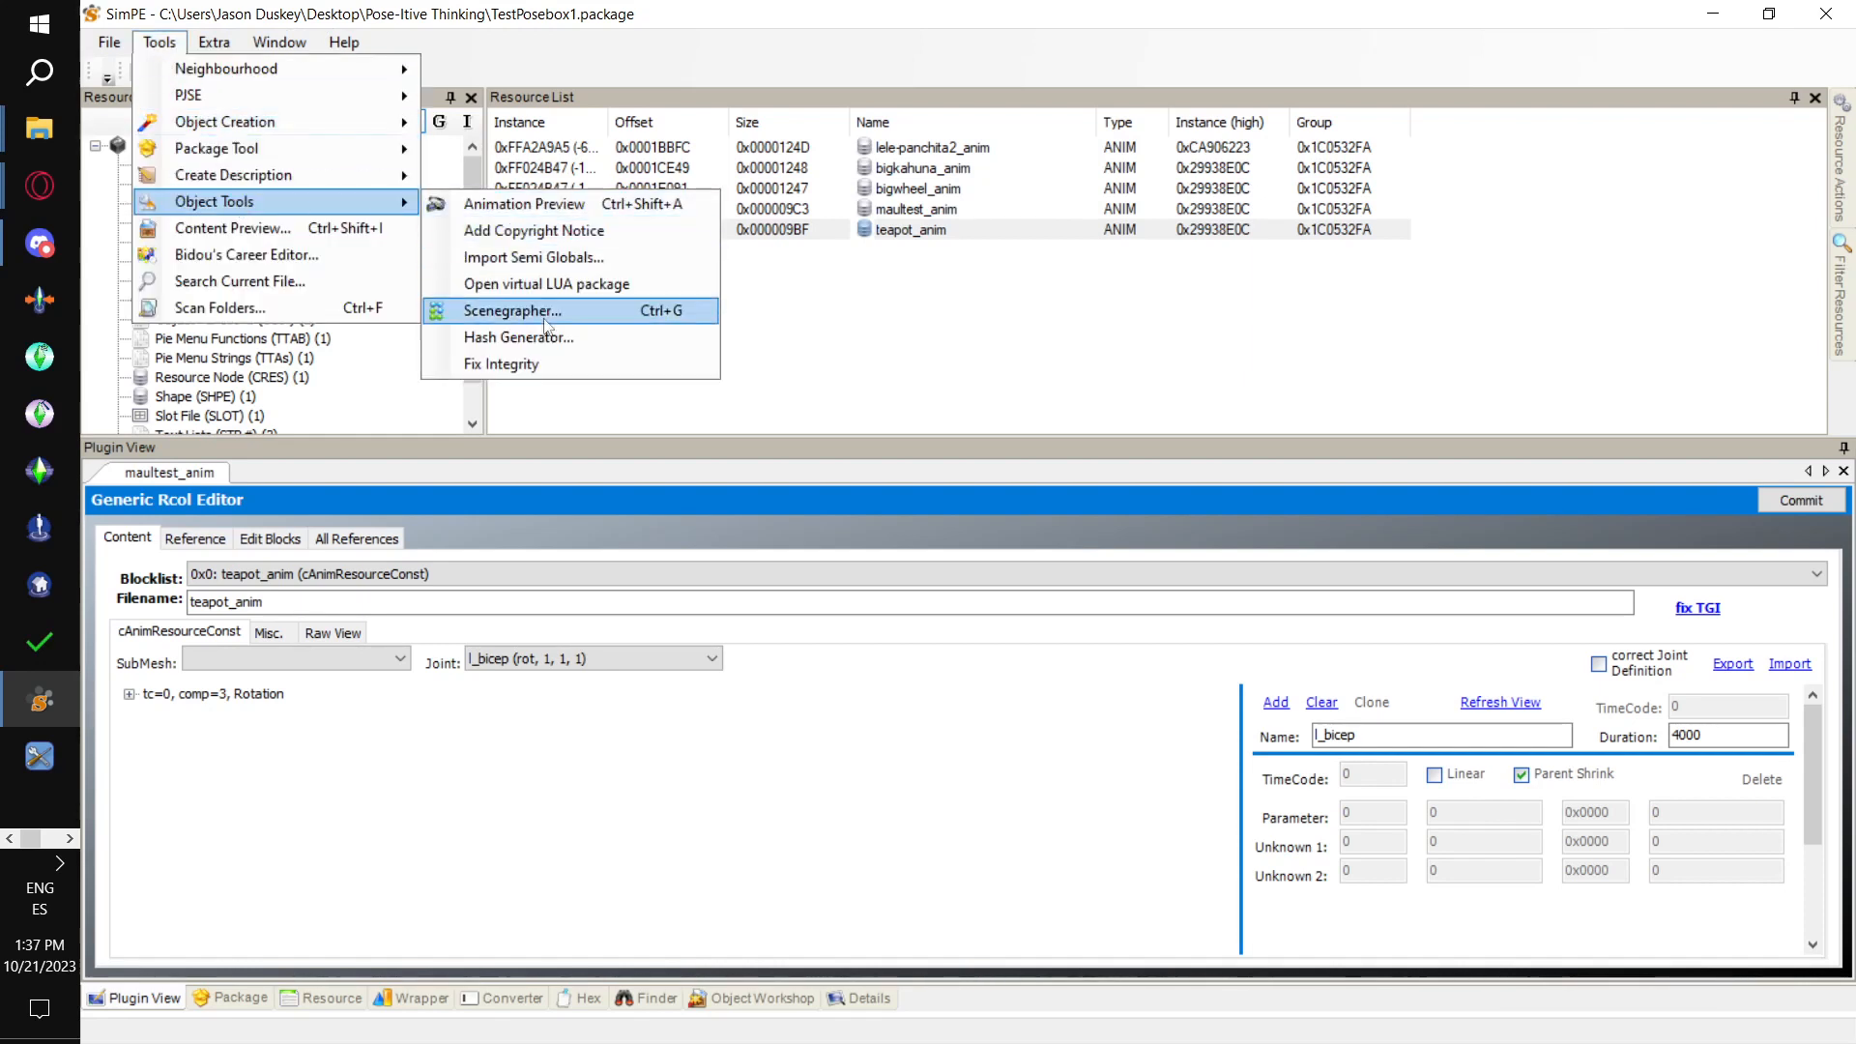
{"action": "left_click", "coordinate": [555, 365]}
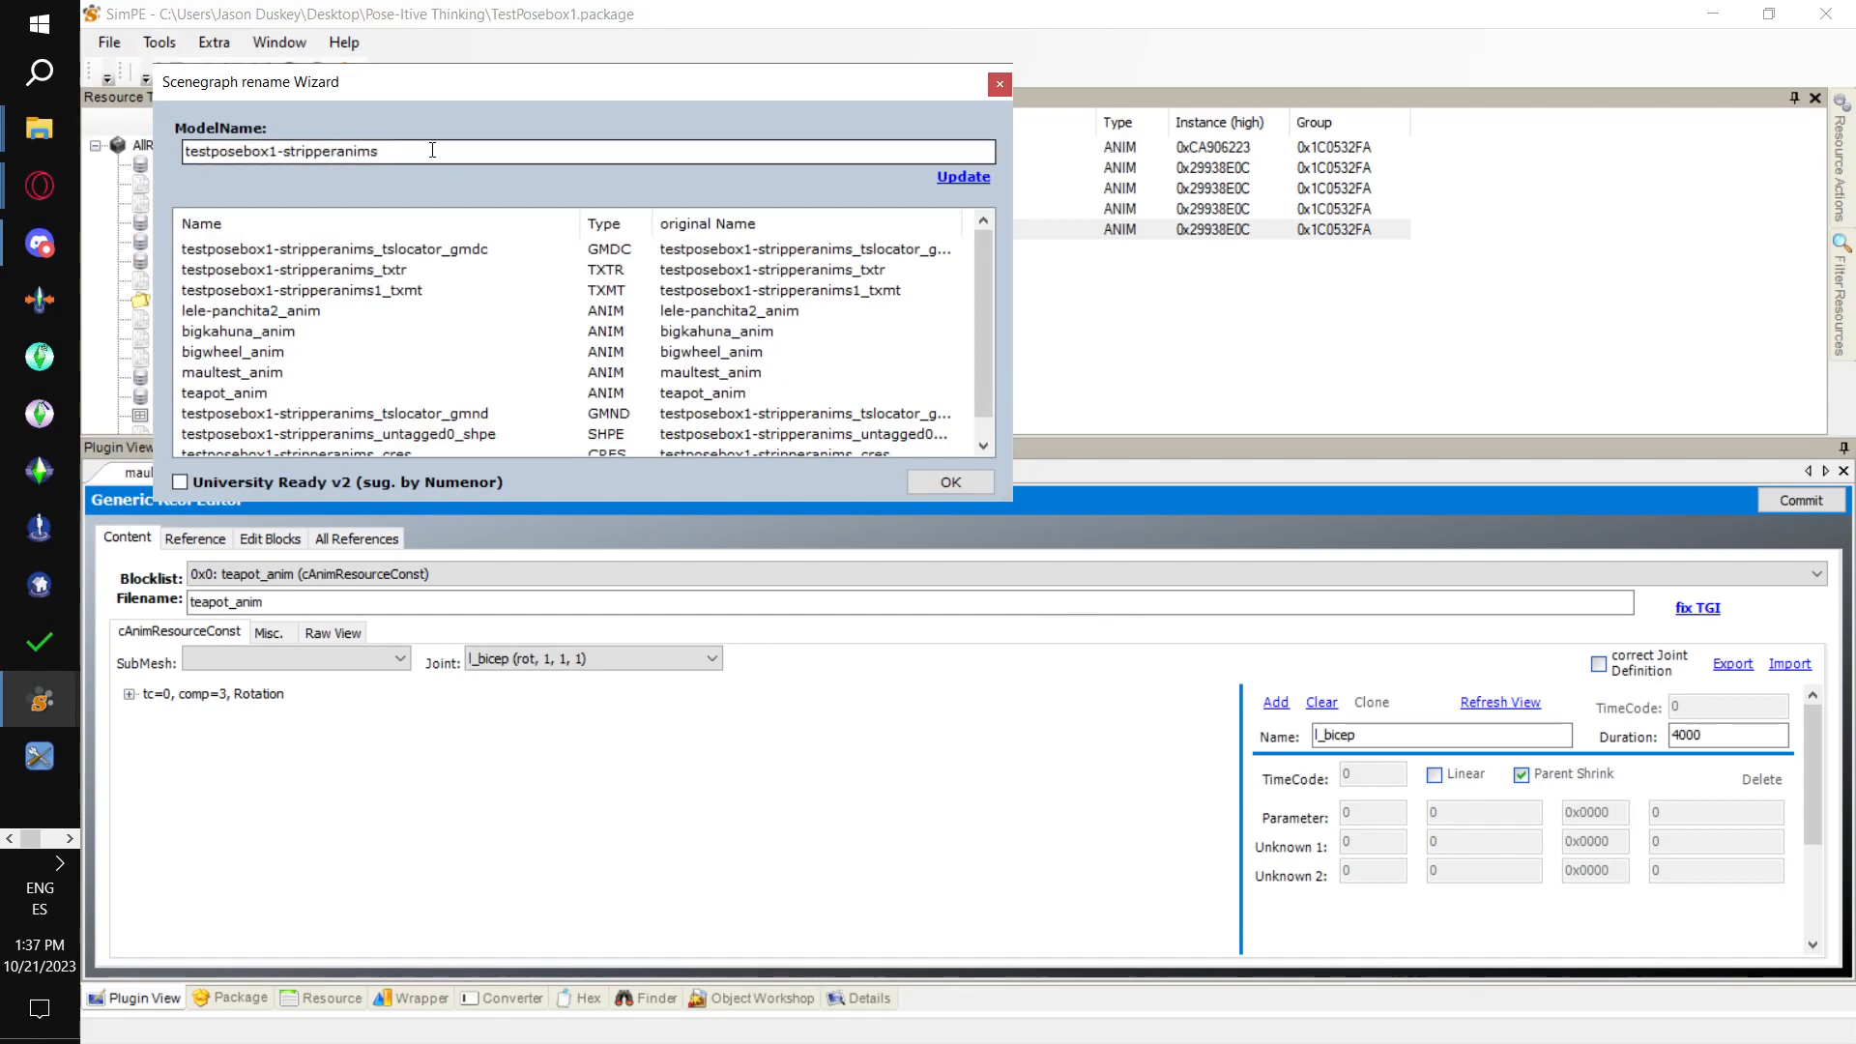
{"action": "left_click", "coordinate": [949, 482]}
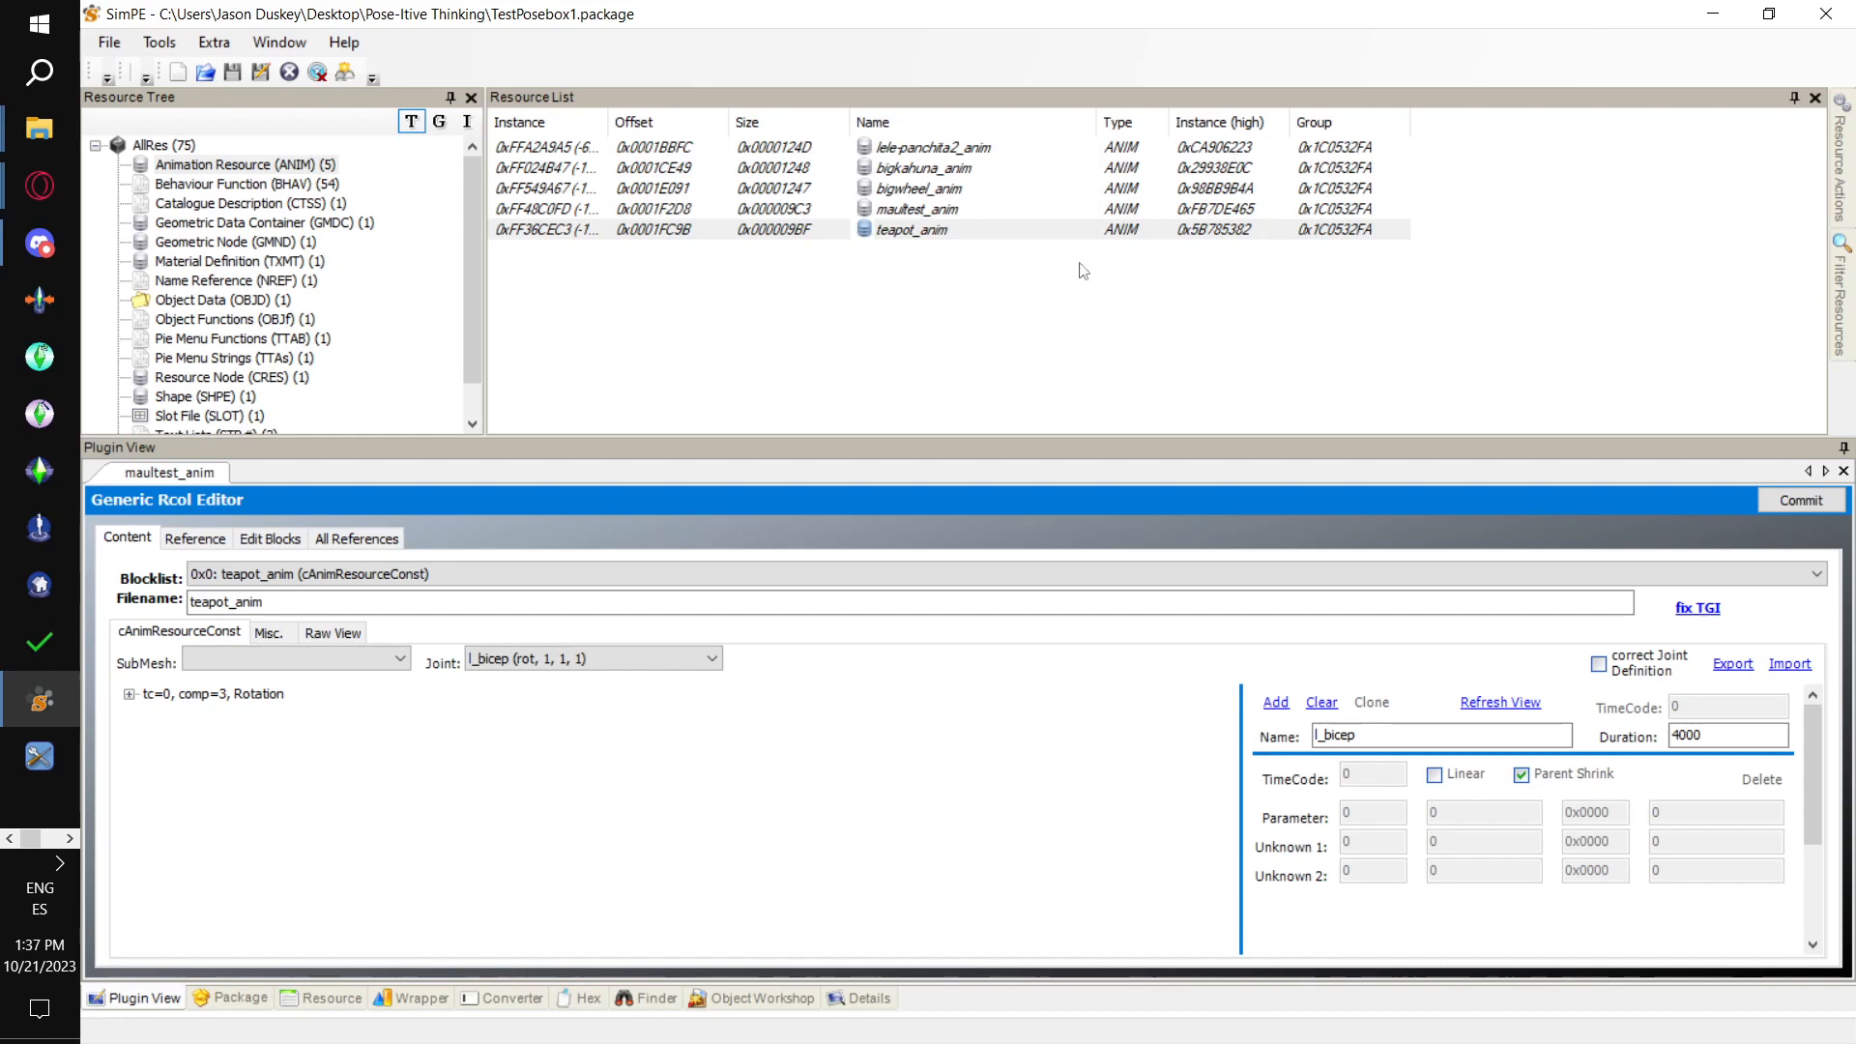
{"action": "left_click", "coordinate": [109, 44]}
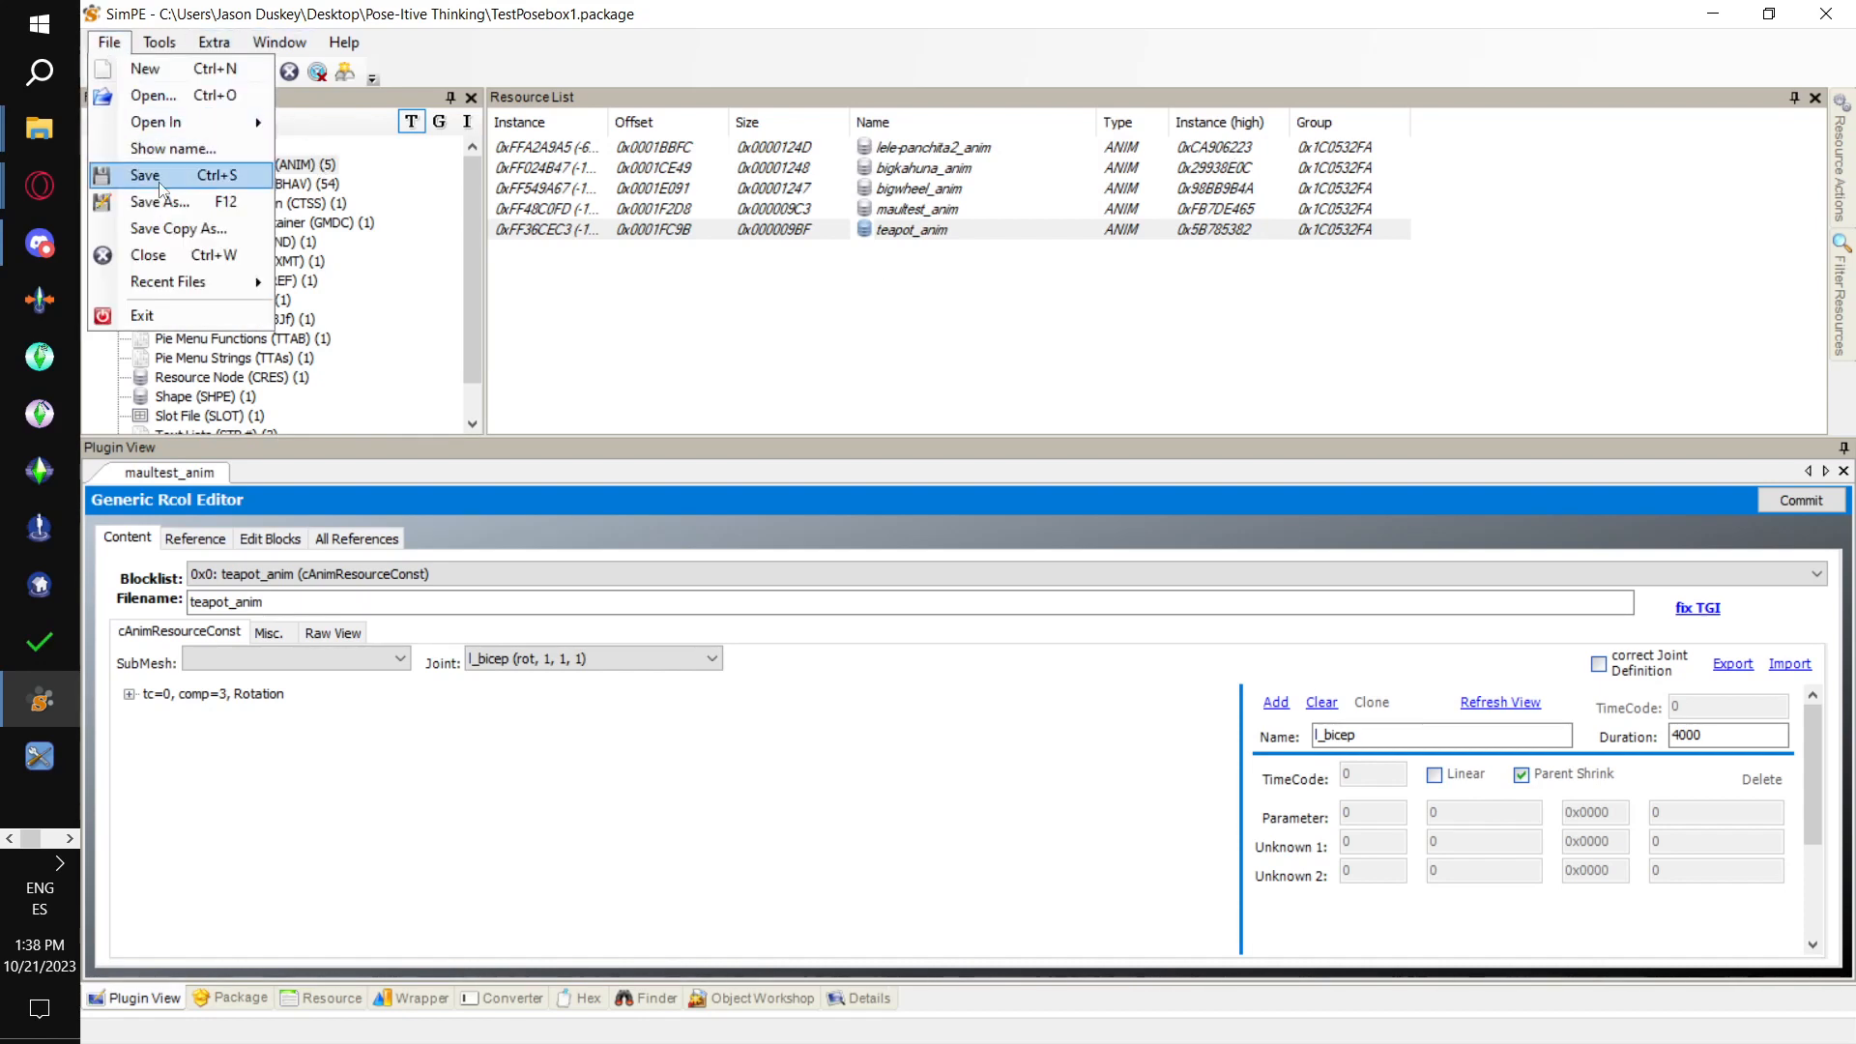
{"action": "left_click", "coordinate": [145, 175]}
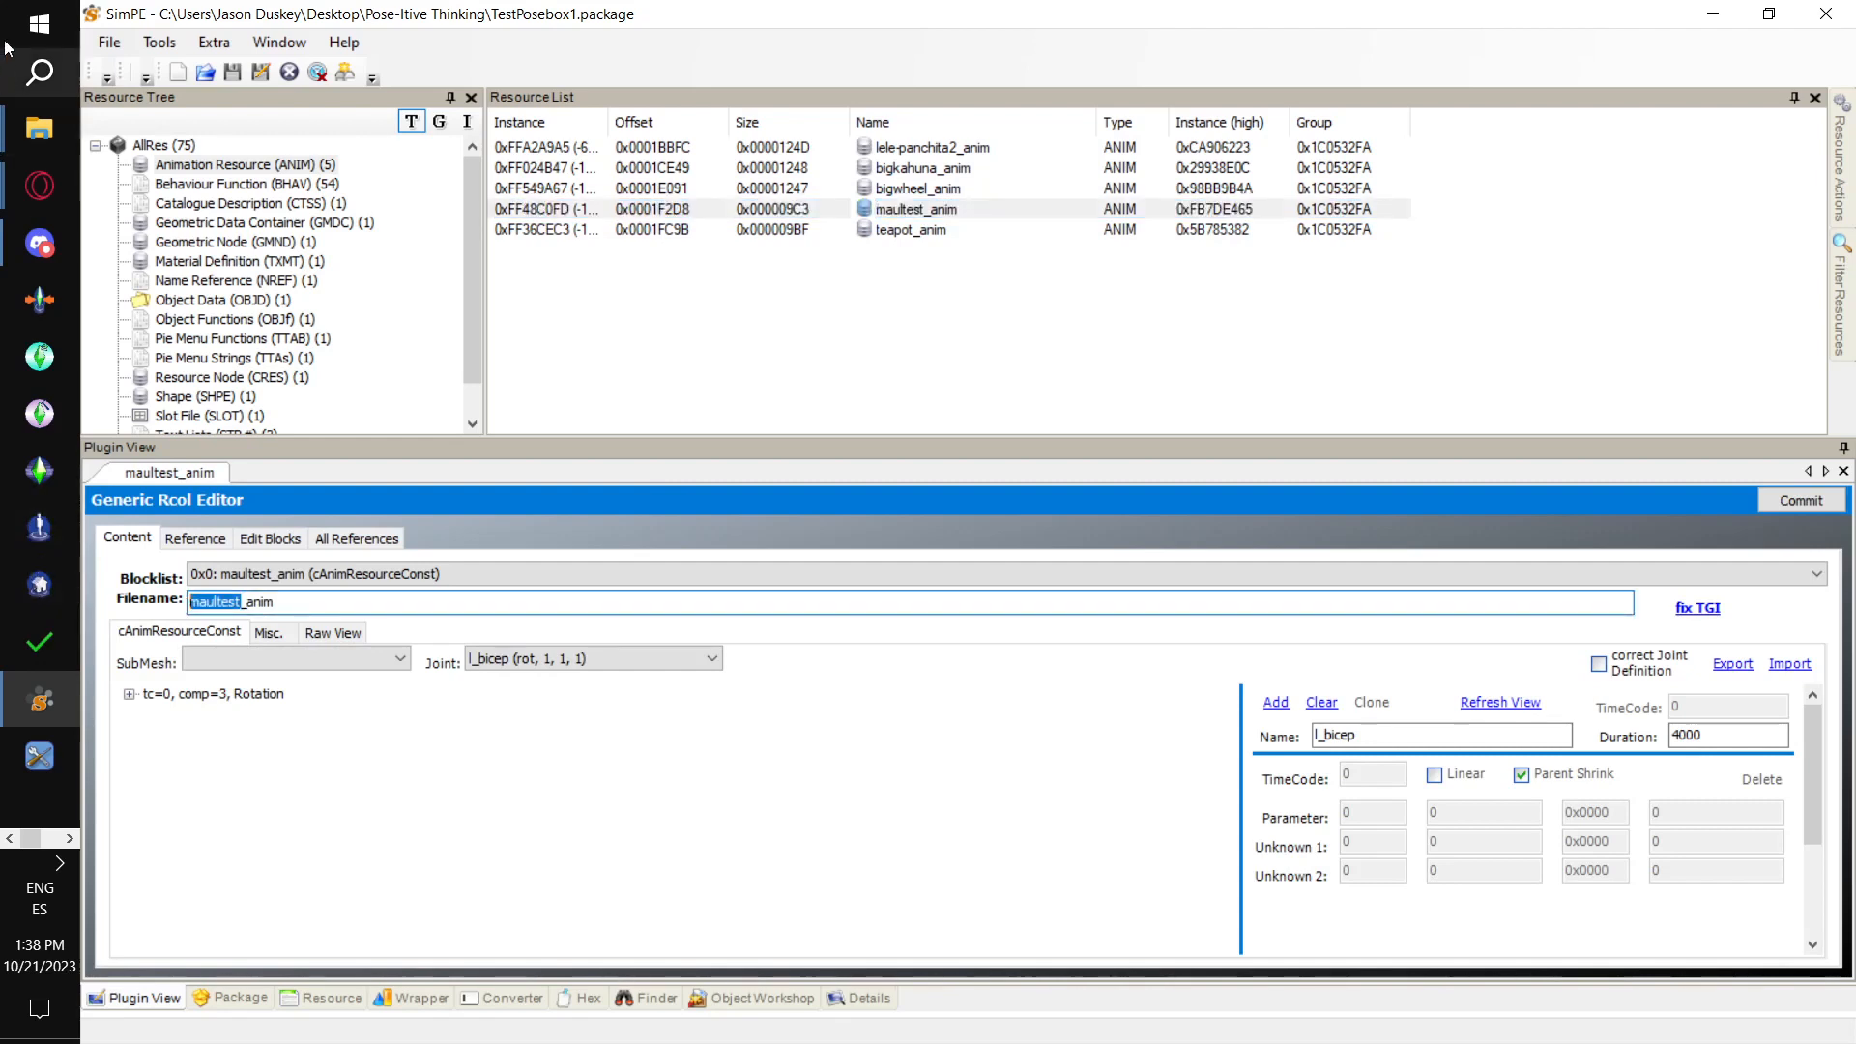
In the Anims - Adult text list, set string 0x0007 to maultest and string 0x0008 to teapot
{"action": "scroll", "coordinate": [462, 313], "scroll_direction": "down", "scroll_amount": 1}
{"action": "left_click", "coordinate": [239, 398]}
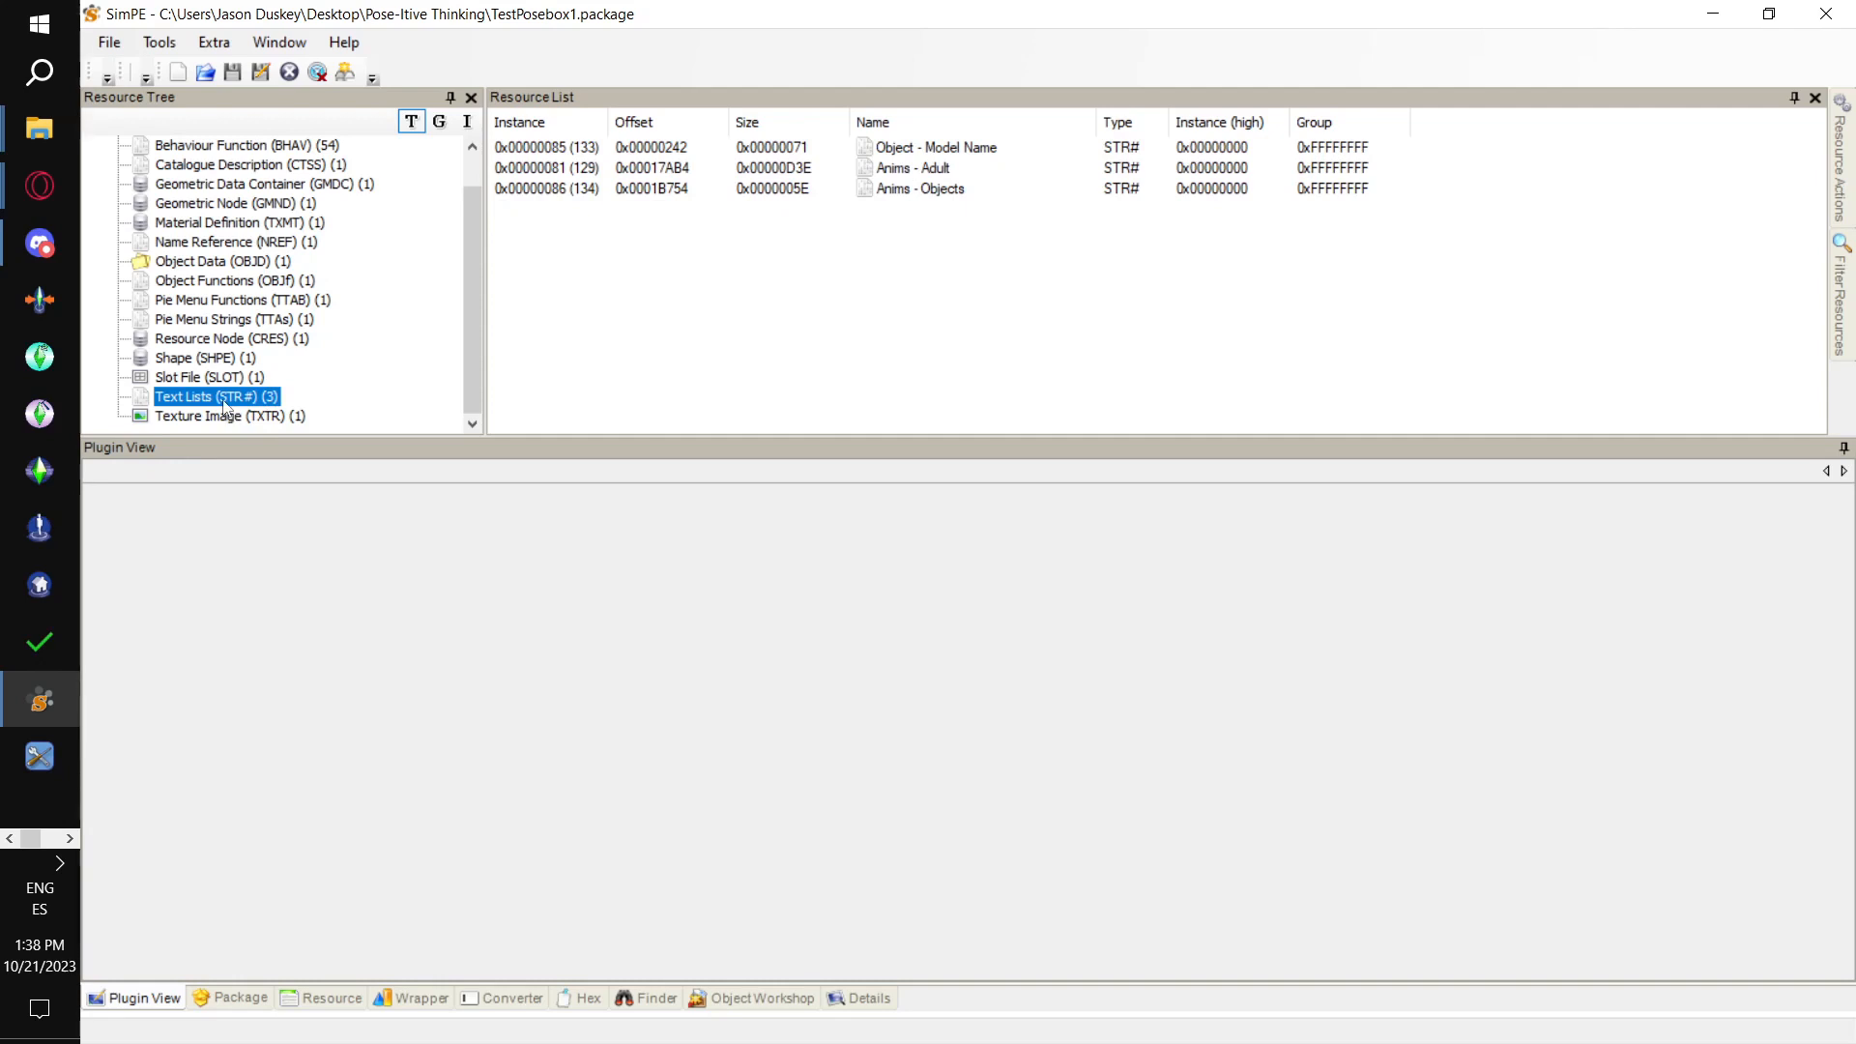
{"action": "left_click", "coordinate": [803, 170]}
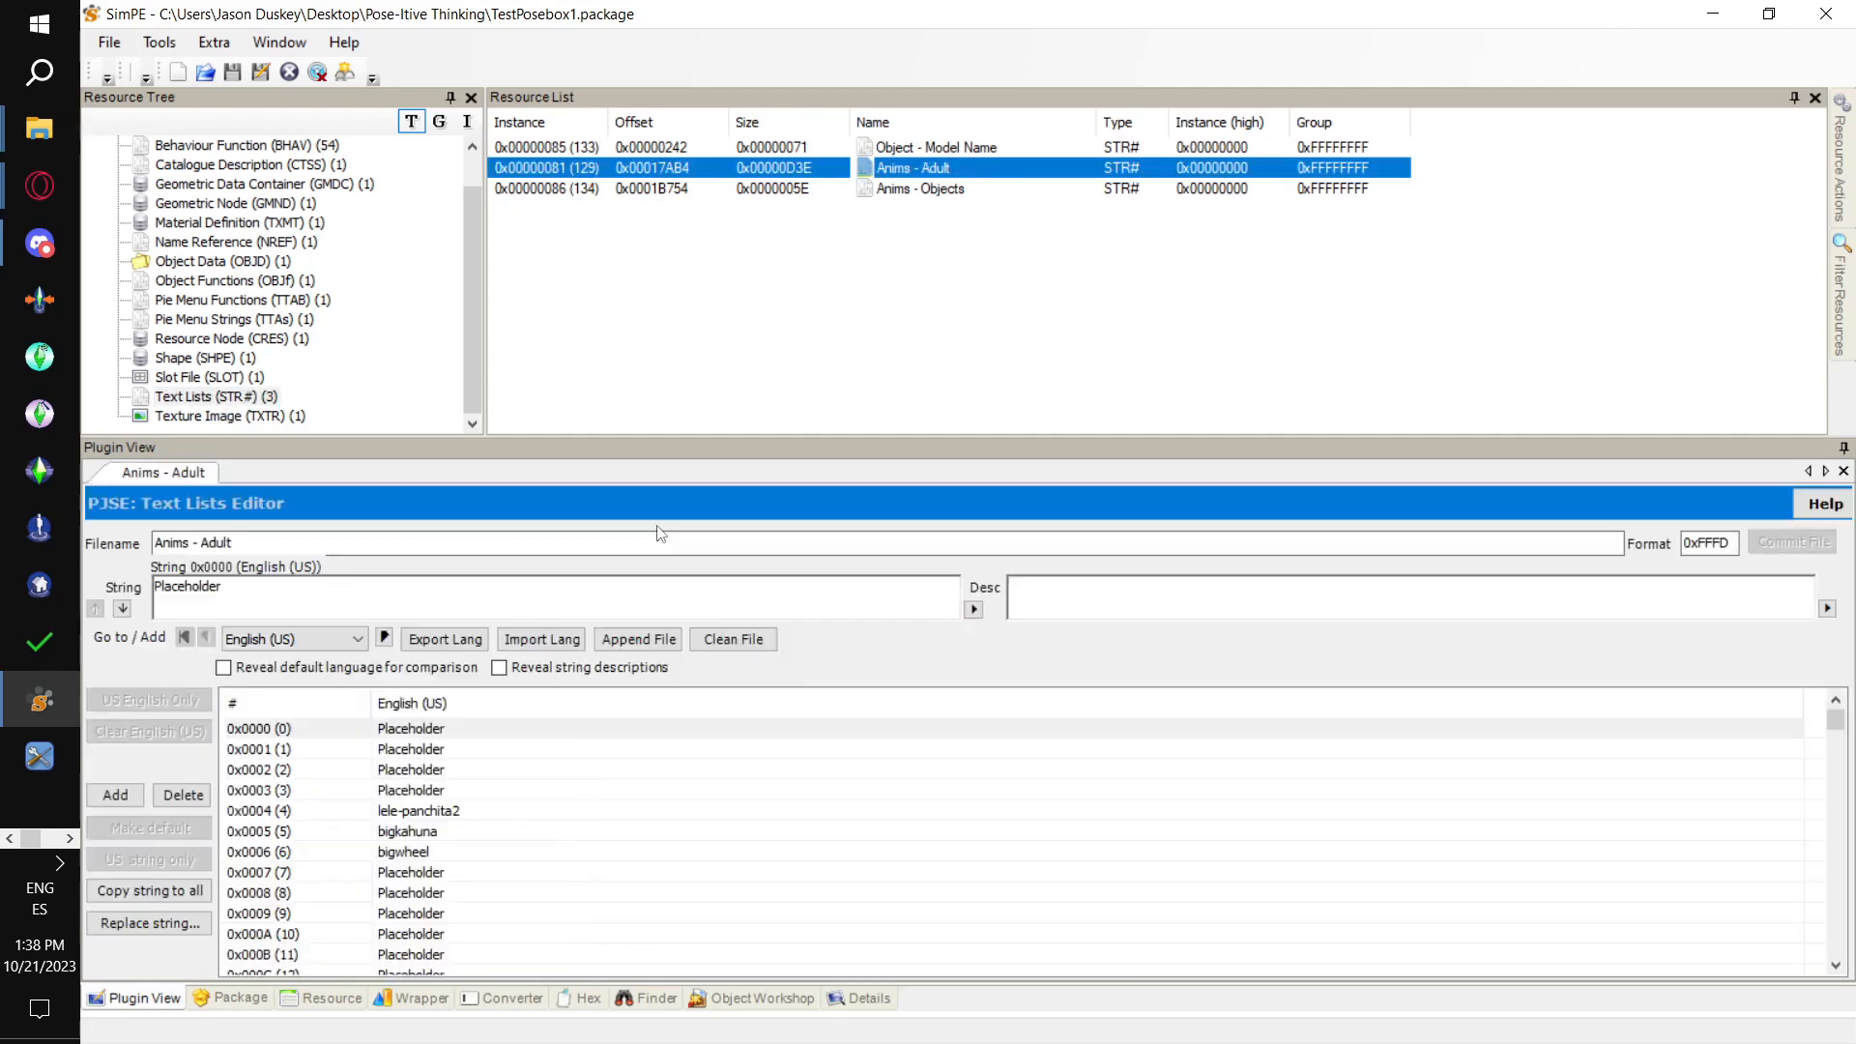
{"action": "left_click", "coordinate": [432, 873]}
{"action": "key", "text": "Tab"}
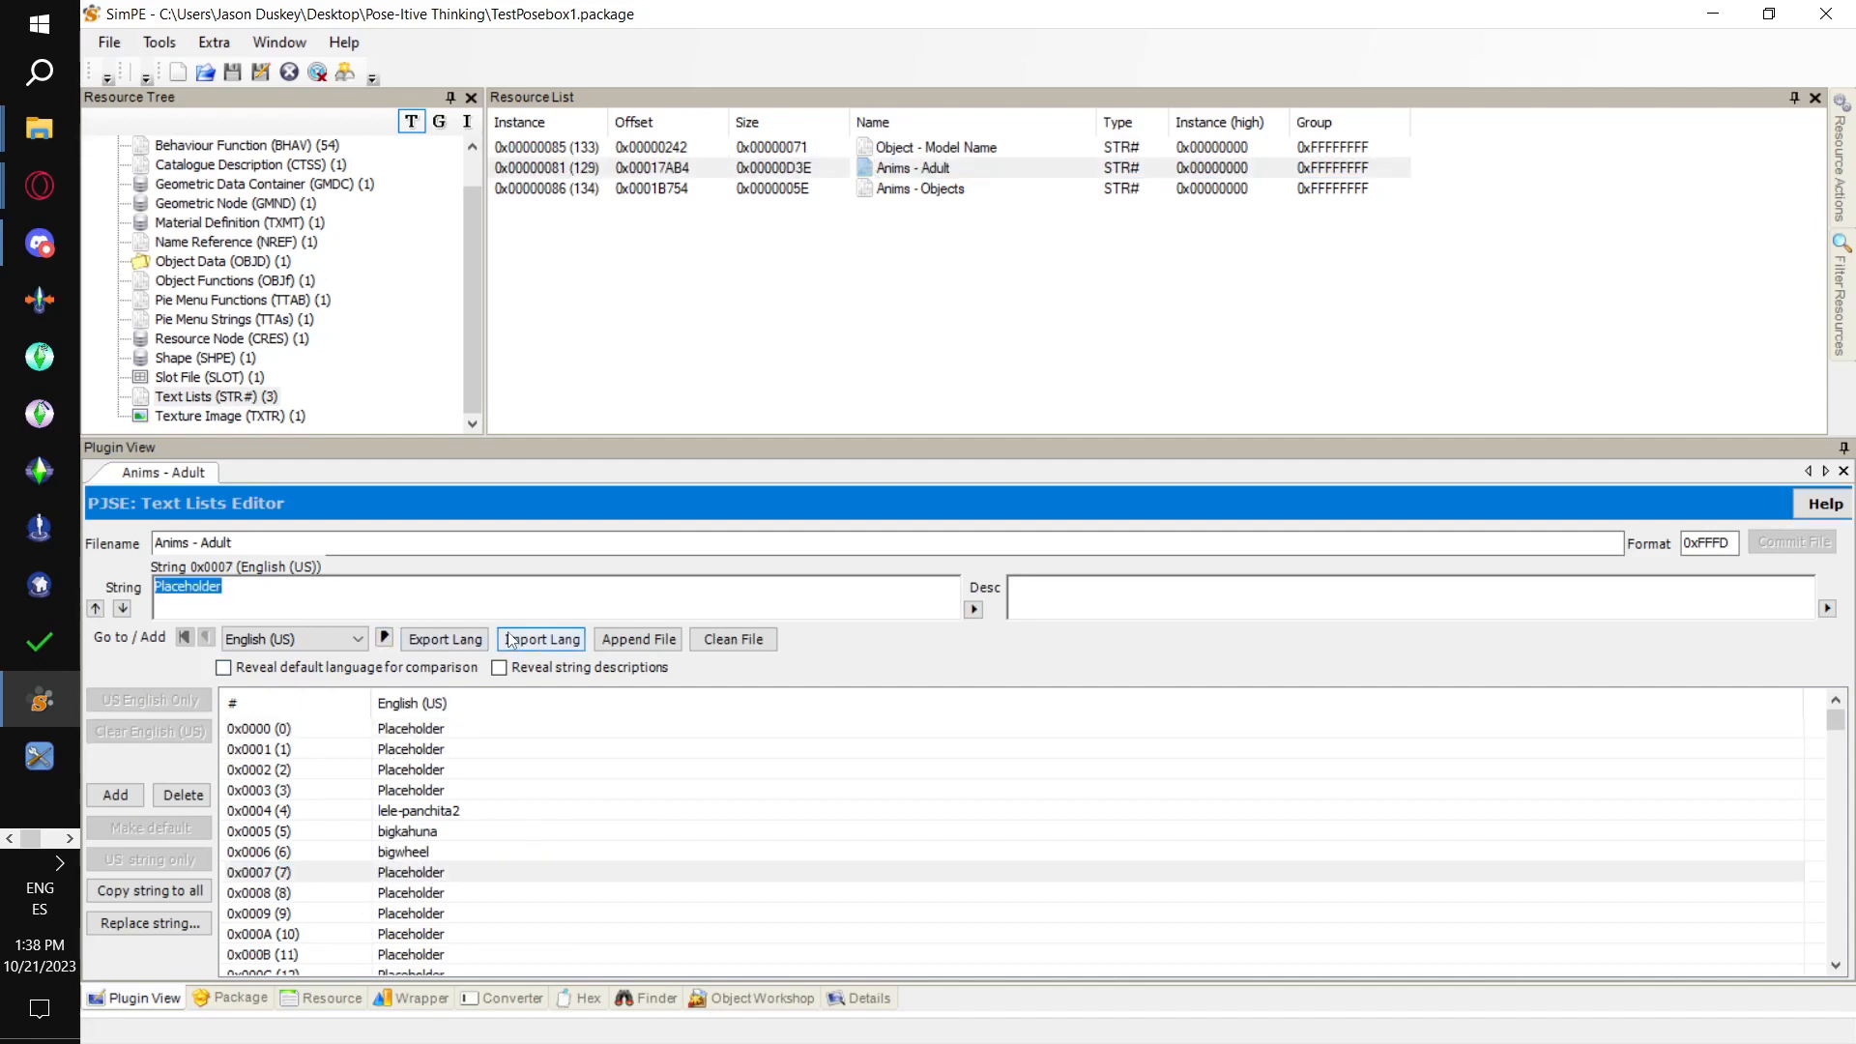
{"action": "type", "text": "maultest"}
{"action": "left_click", "coordinate": [461, 895]}
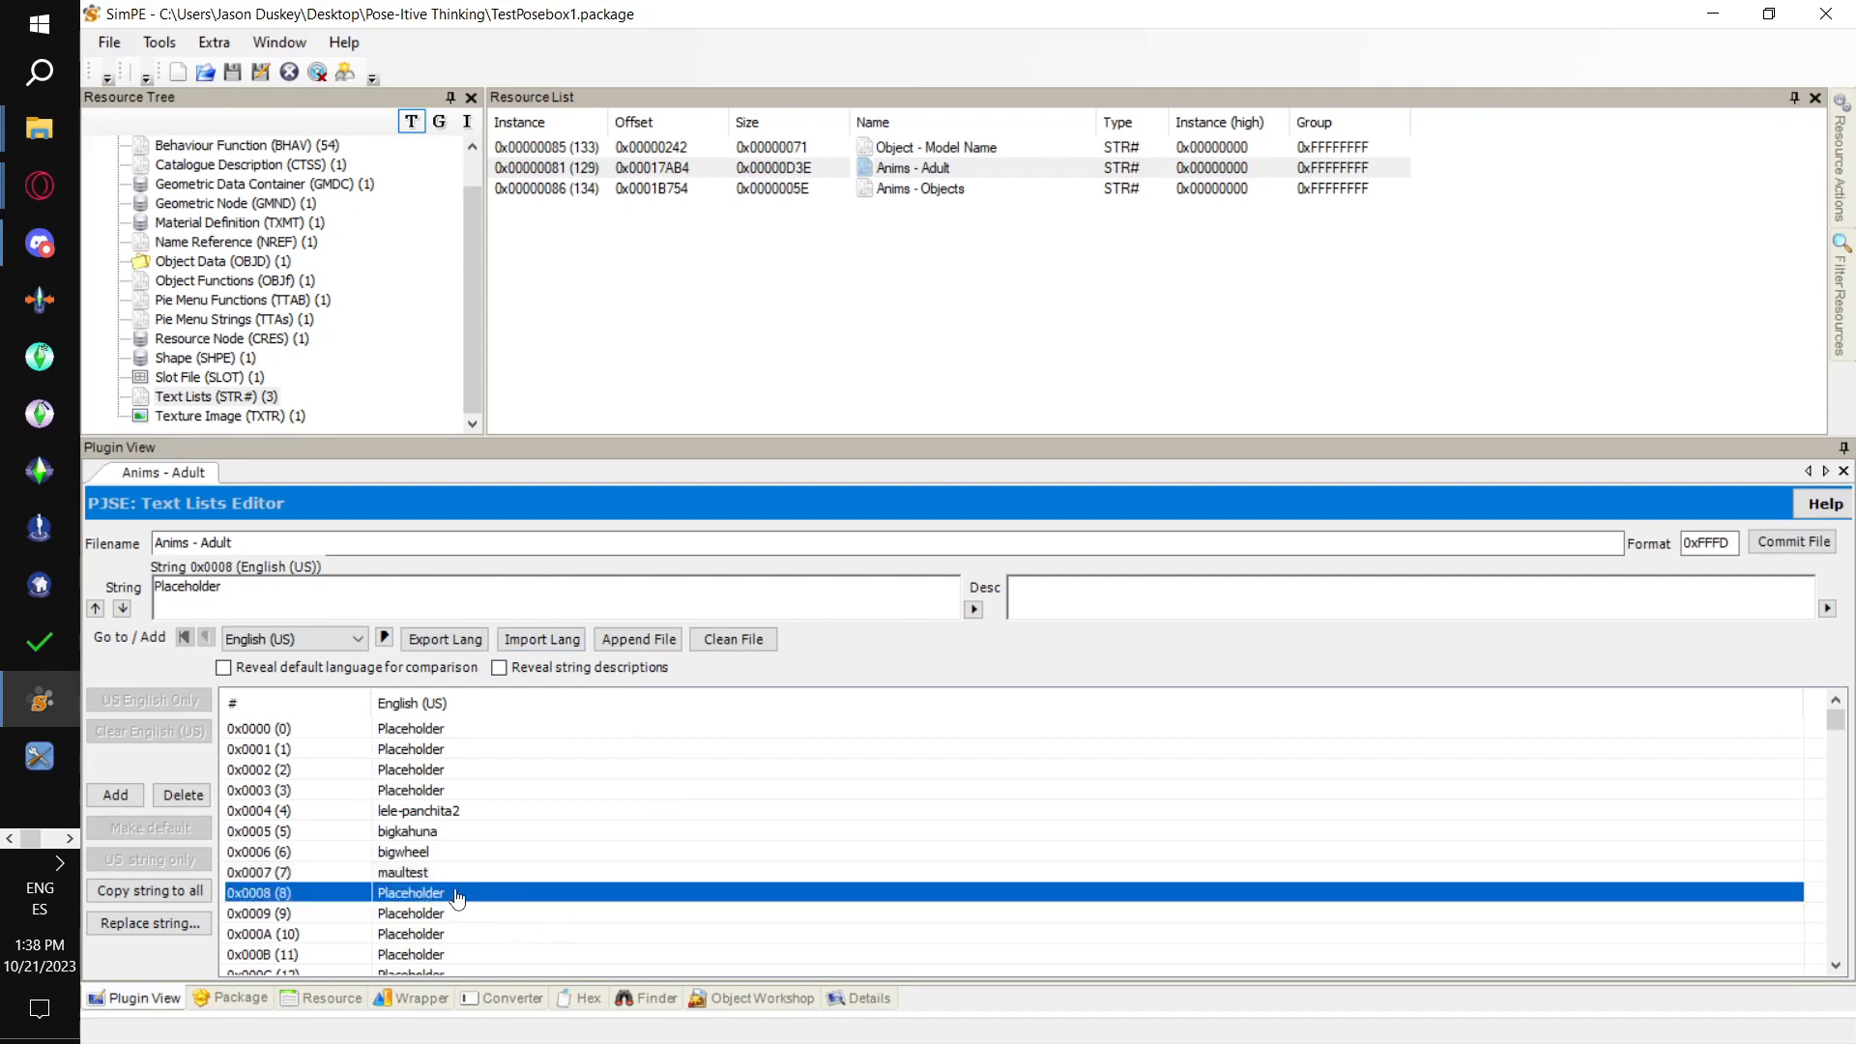
{"action": "key", "text": "Tab"}
{"action": "type", "text": "t"}
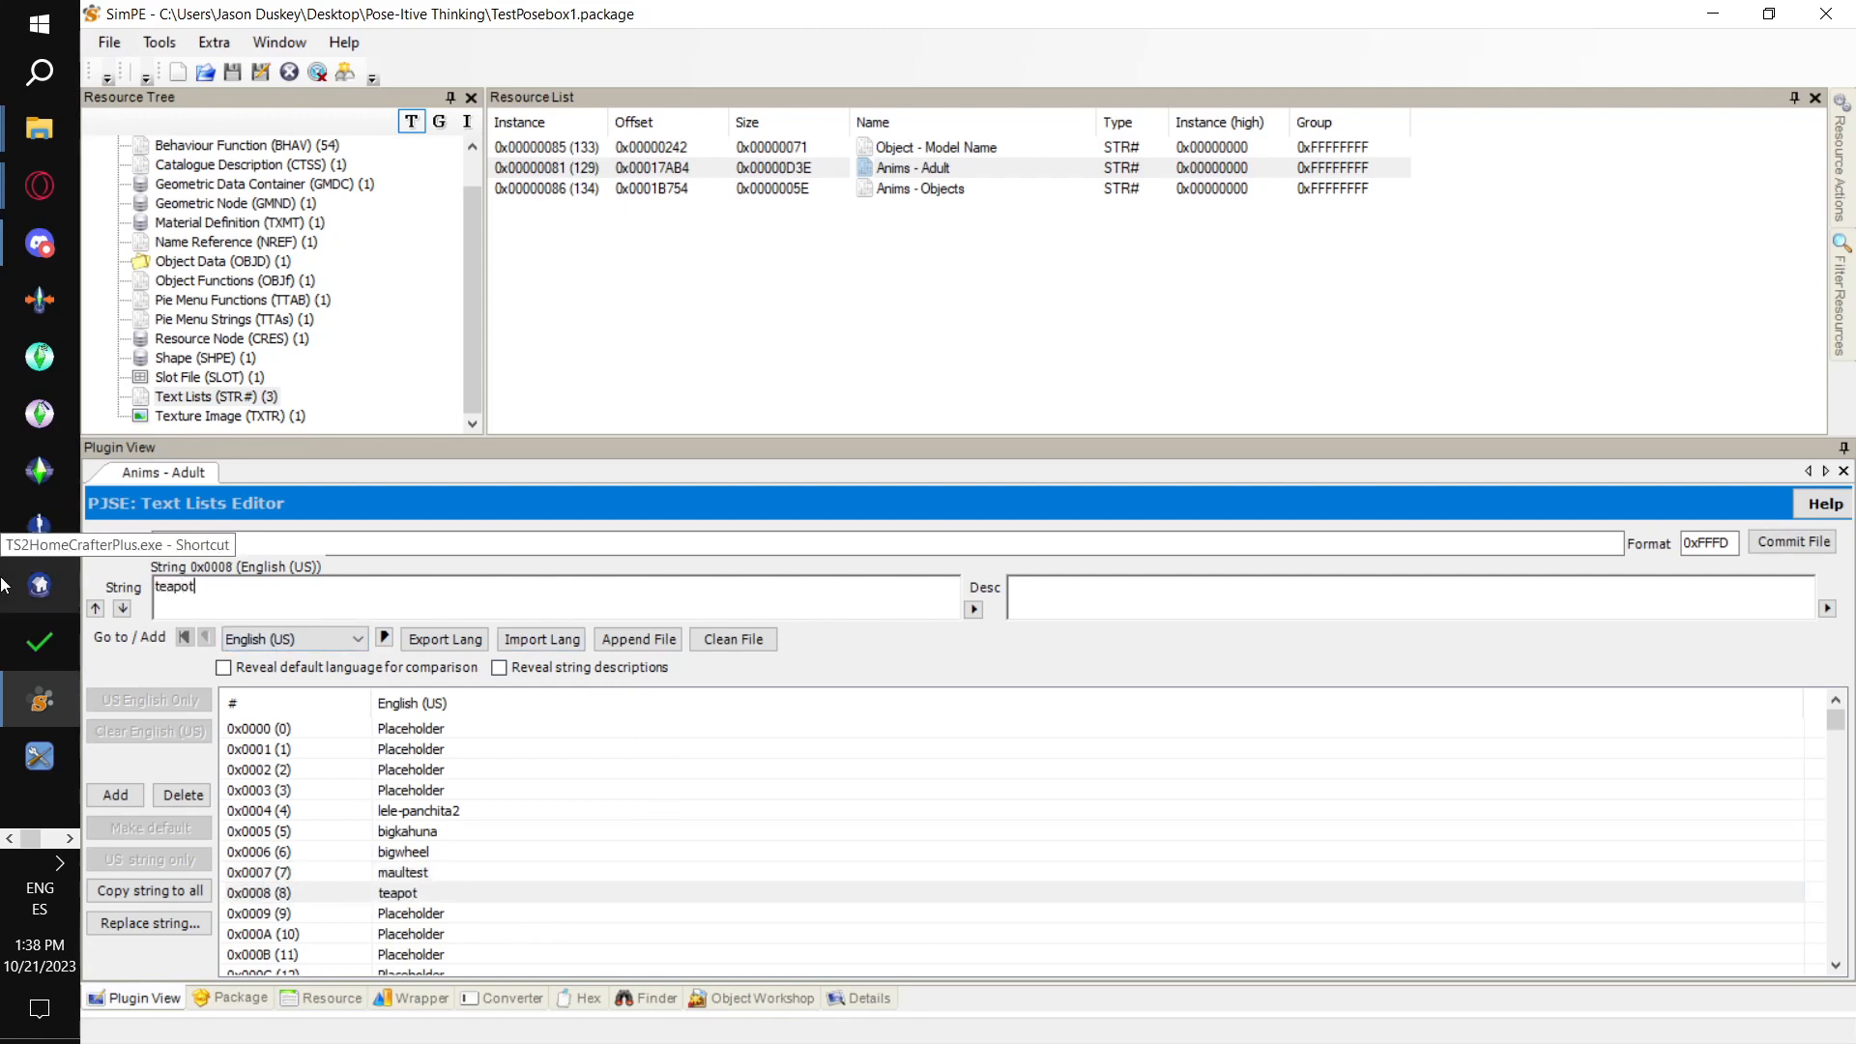
Commit the Anims - Adult text list and save the package
{"action": "left_click", "coordinate": [1793, 540]}
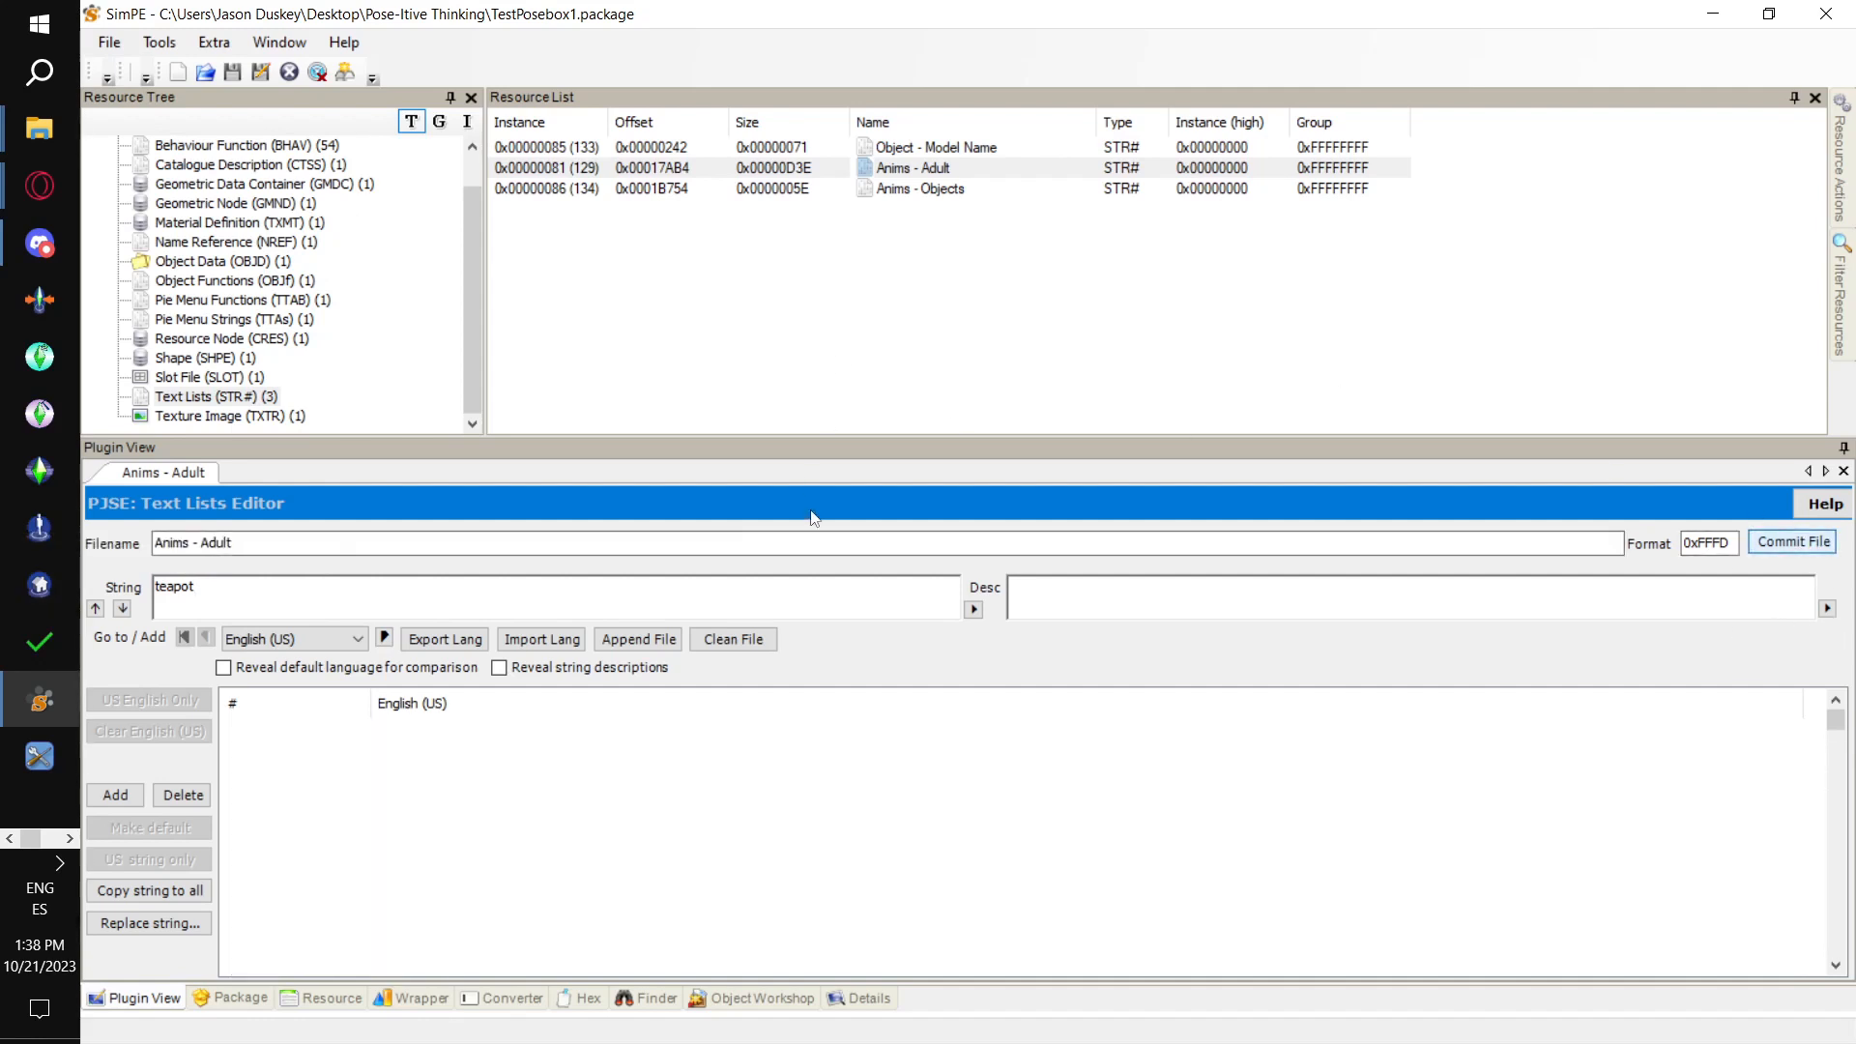
{"action": "left_click", "coordinate": [109, 42]}
{"action": "left_click", "coordinate": [154, 186]}
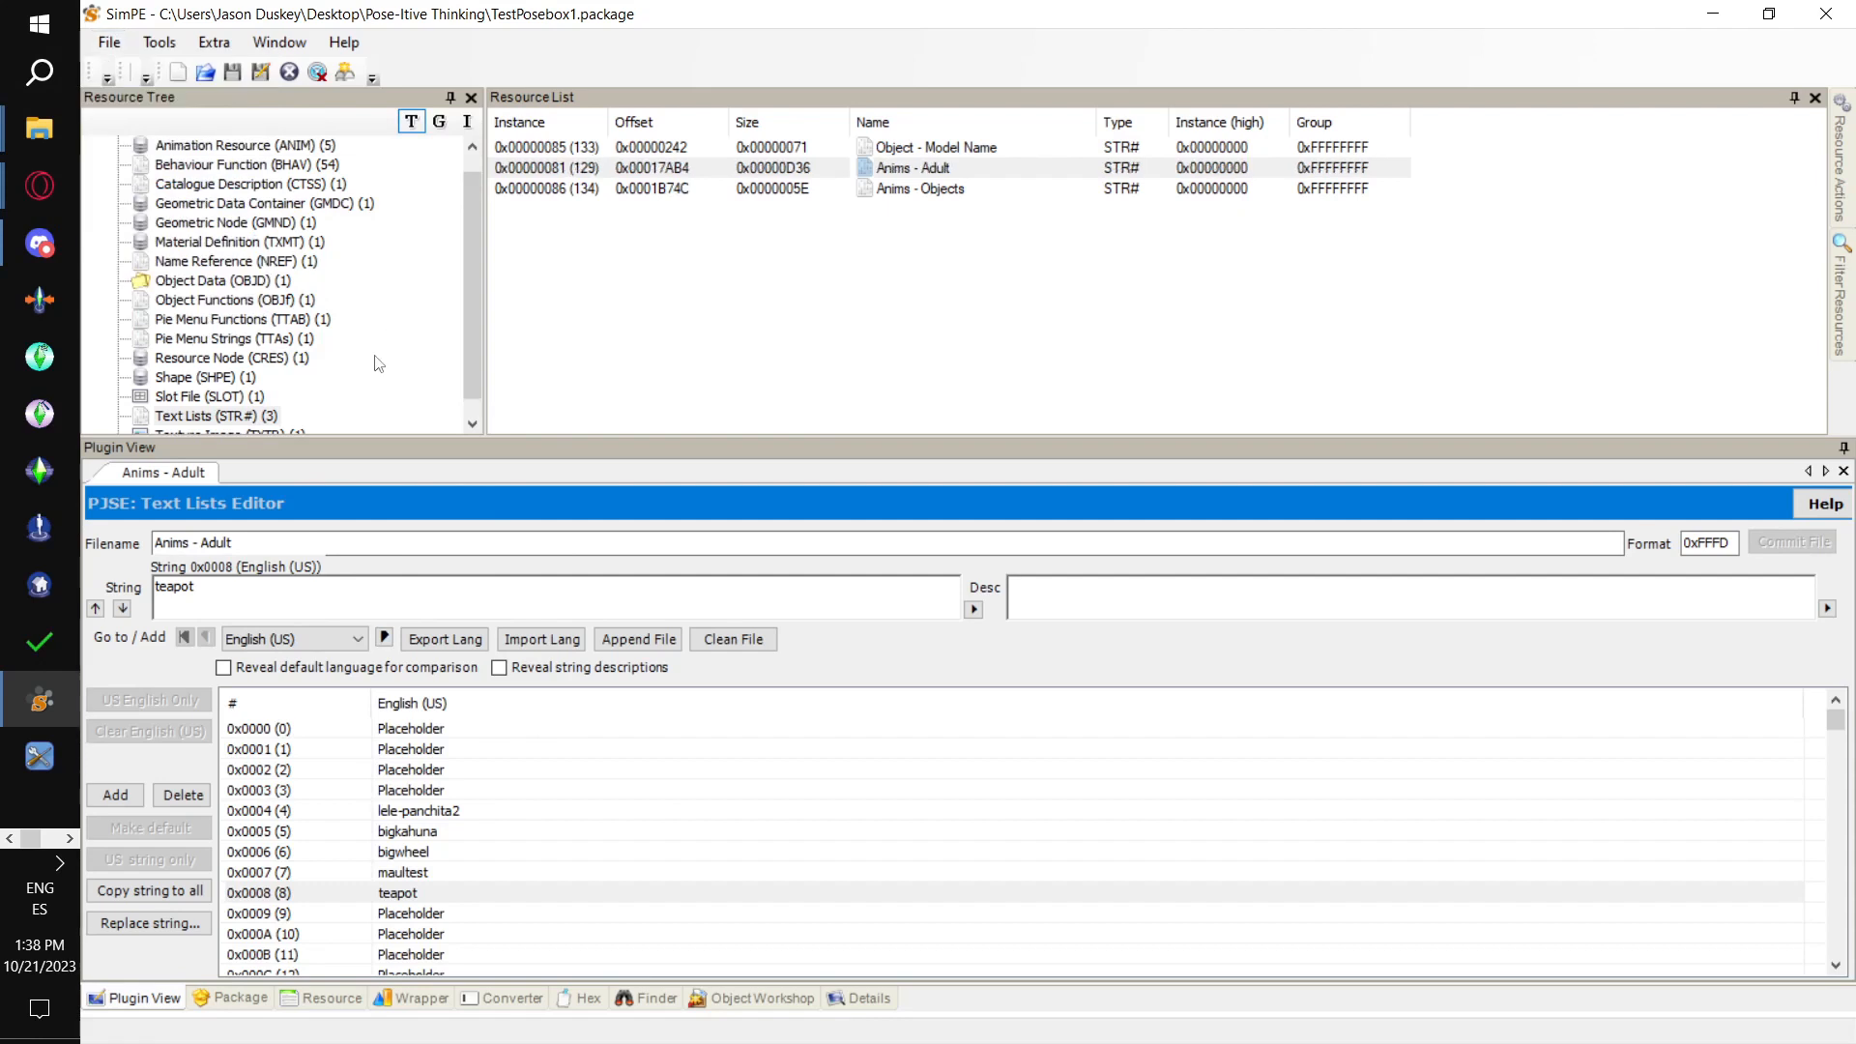
In the Pie Menu Strings resource, set string 0x0007 to "Swing maul"
{"action": "left_click", "coordinate": [298, 343]}
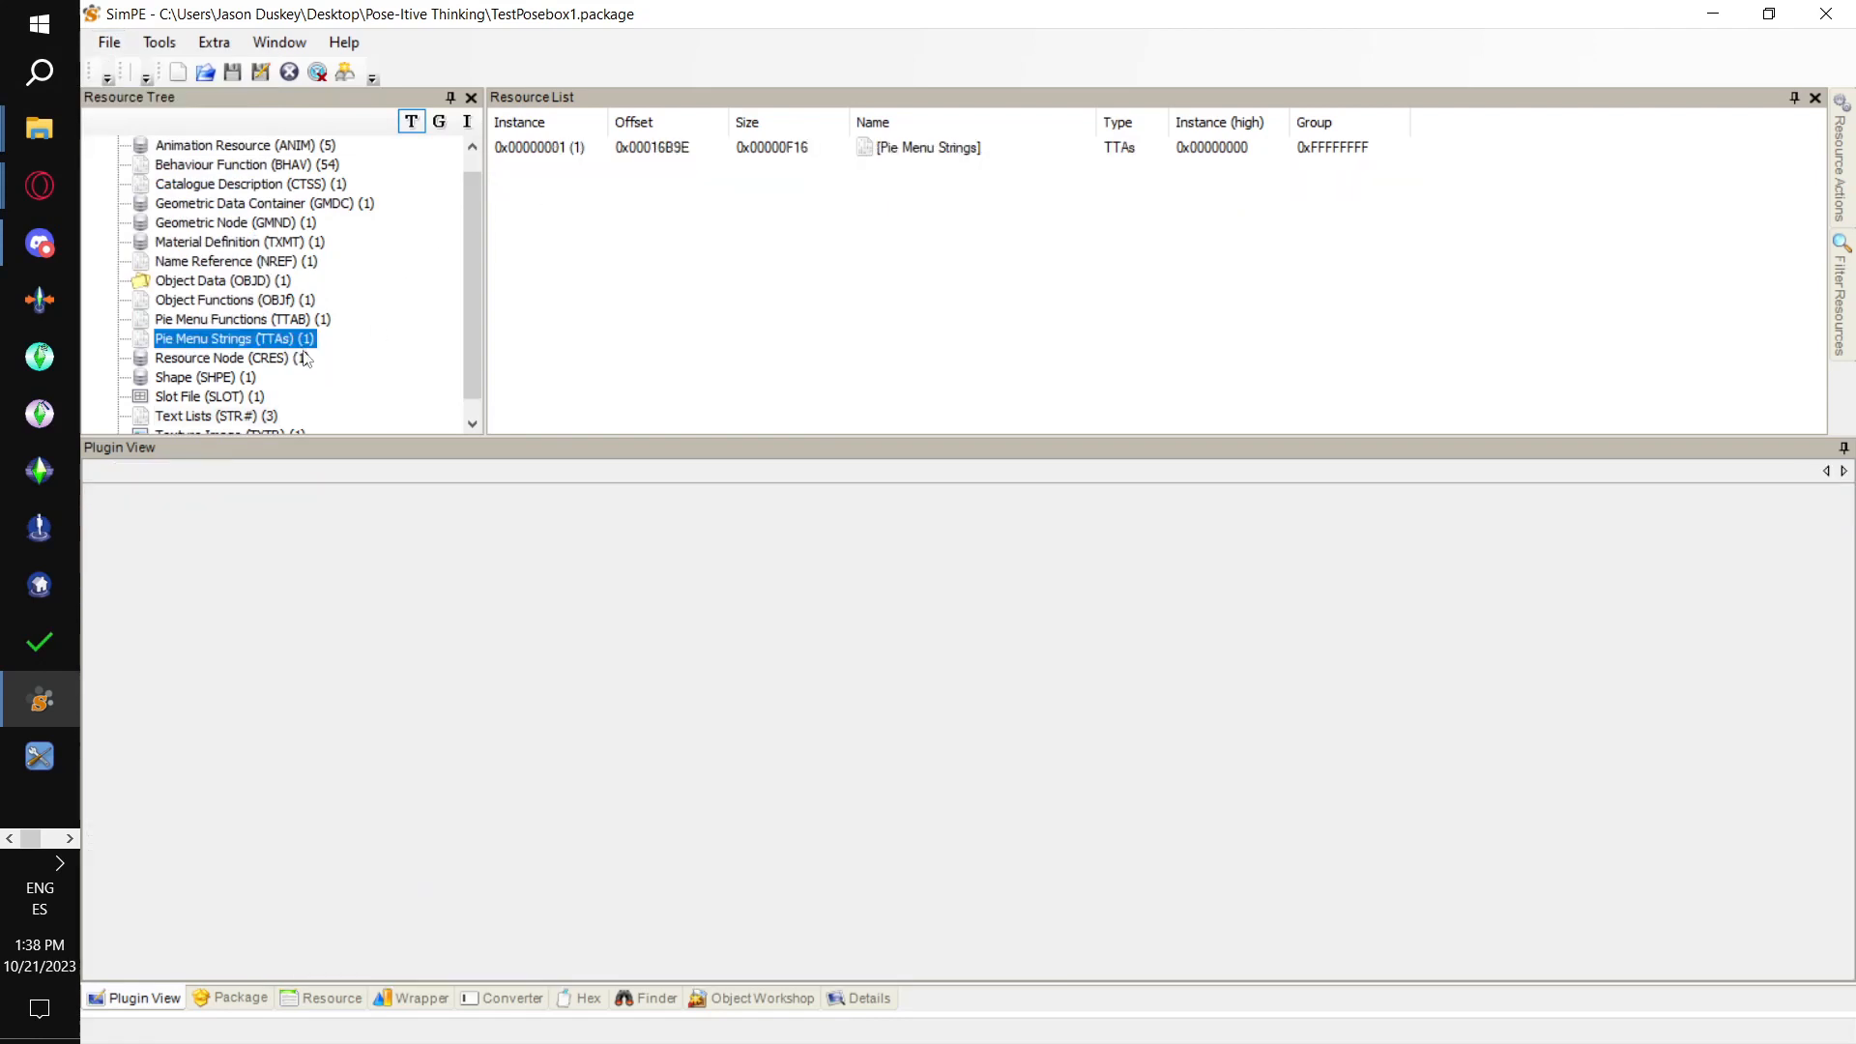
{"action": "left_click", "coordinate": [525, 147]}
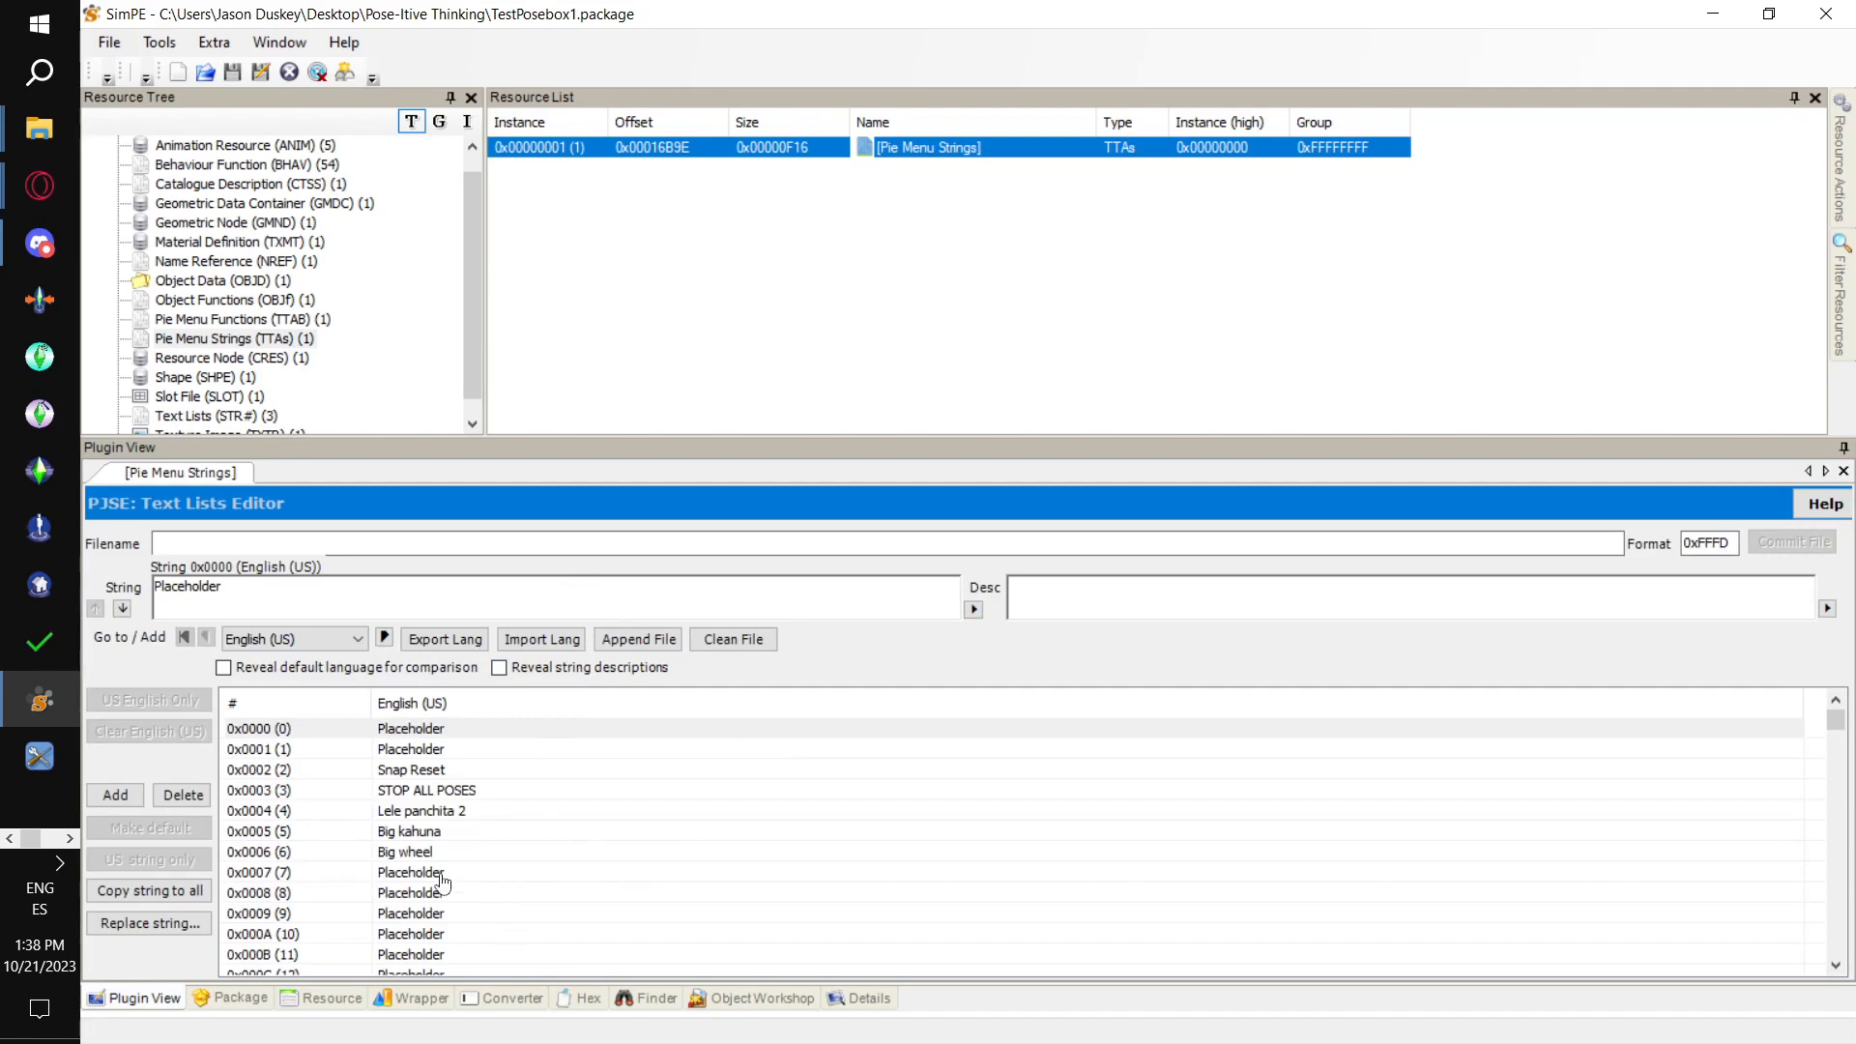
{"action": "left_click", "coordinate": [437, 875]}
{"action": "left_click", "coordinate": [278, 600]}
{"action": "double_click", "coordinate": [290, 600]}
{"action": "type", "text": "m"}
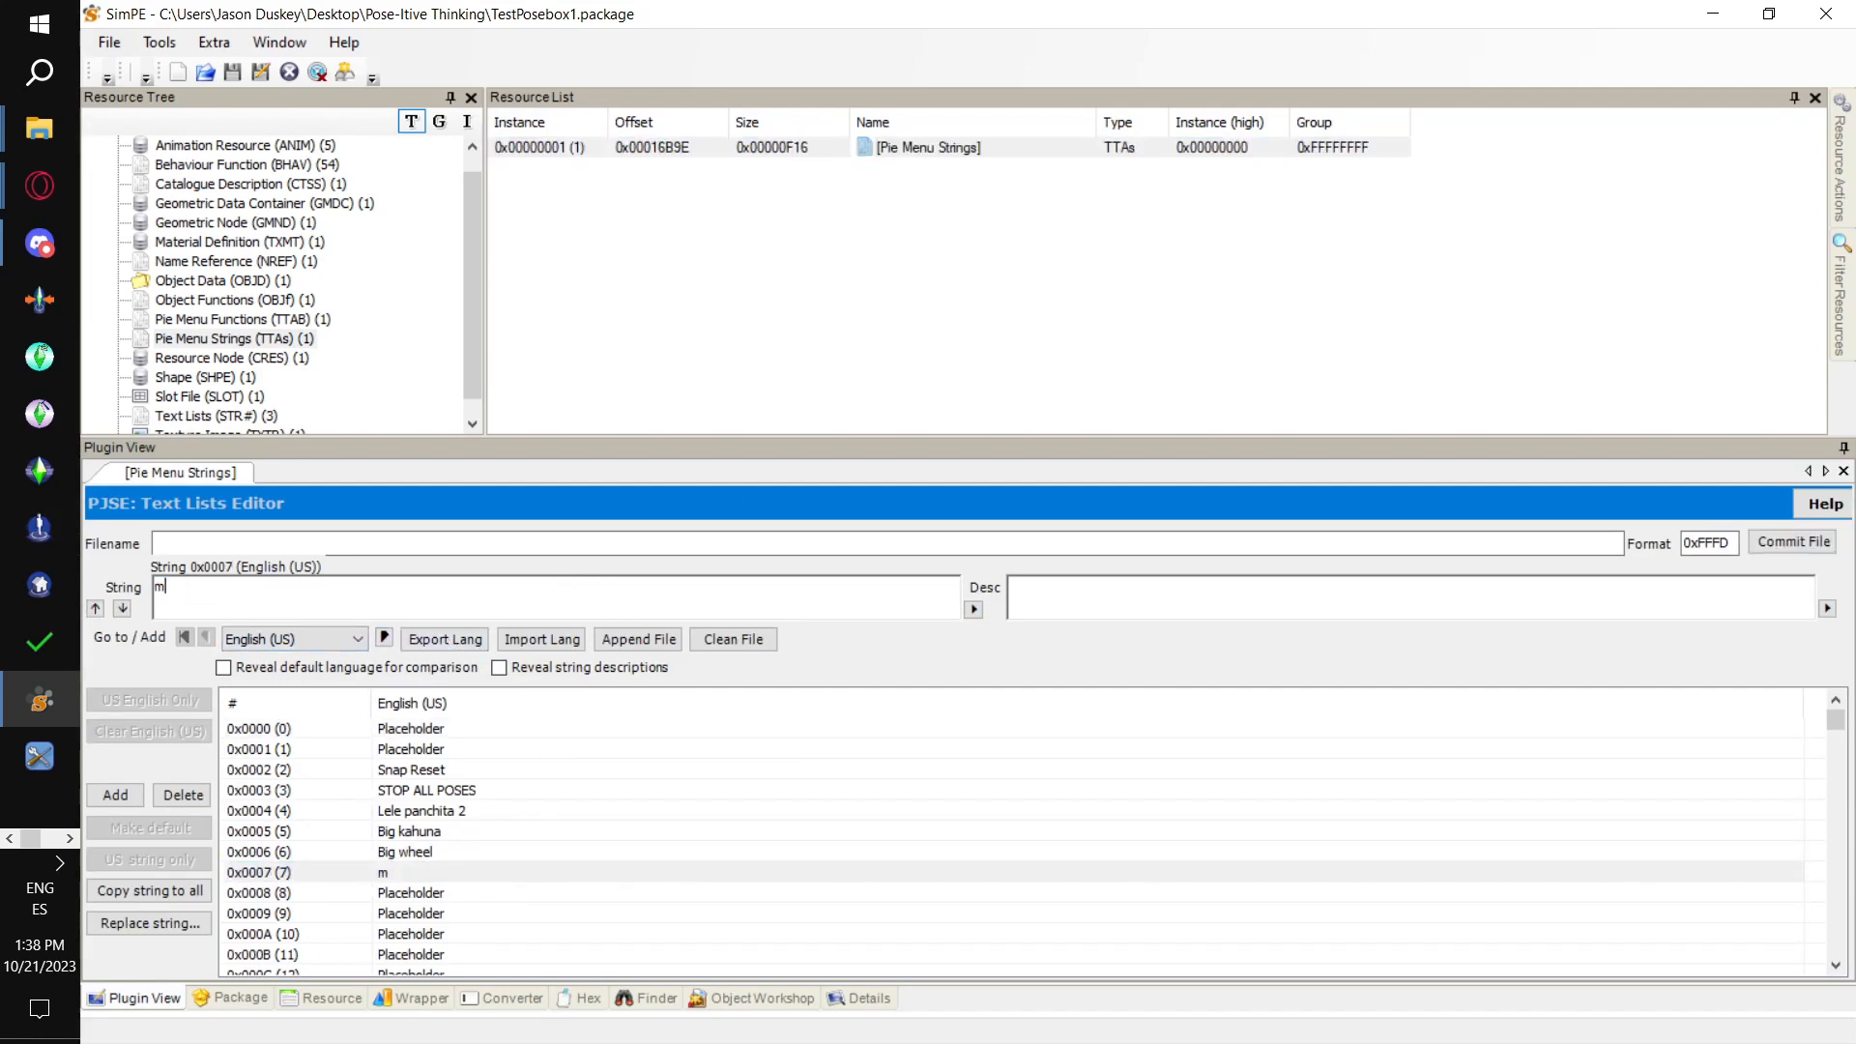
{"action": "key", "text": "BackSpace"}
{"action": "key", "text": "BackSpace"}
{"action": "key", "text": "BackSpace"}
{"action": "type", "text": "Swing mau"}
Set pie menu string 0x0008 to "I'm a little teapot"
{"action": "left_click", "coordinate": [498, 894]}
{"action": "double_click", "coordinate": [312, 595]}
{"action": "type", "text": "I'm a "}
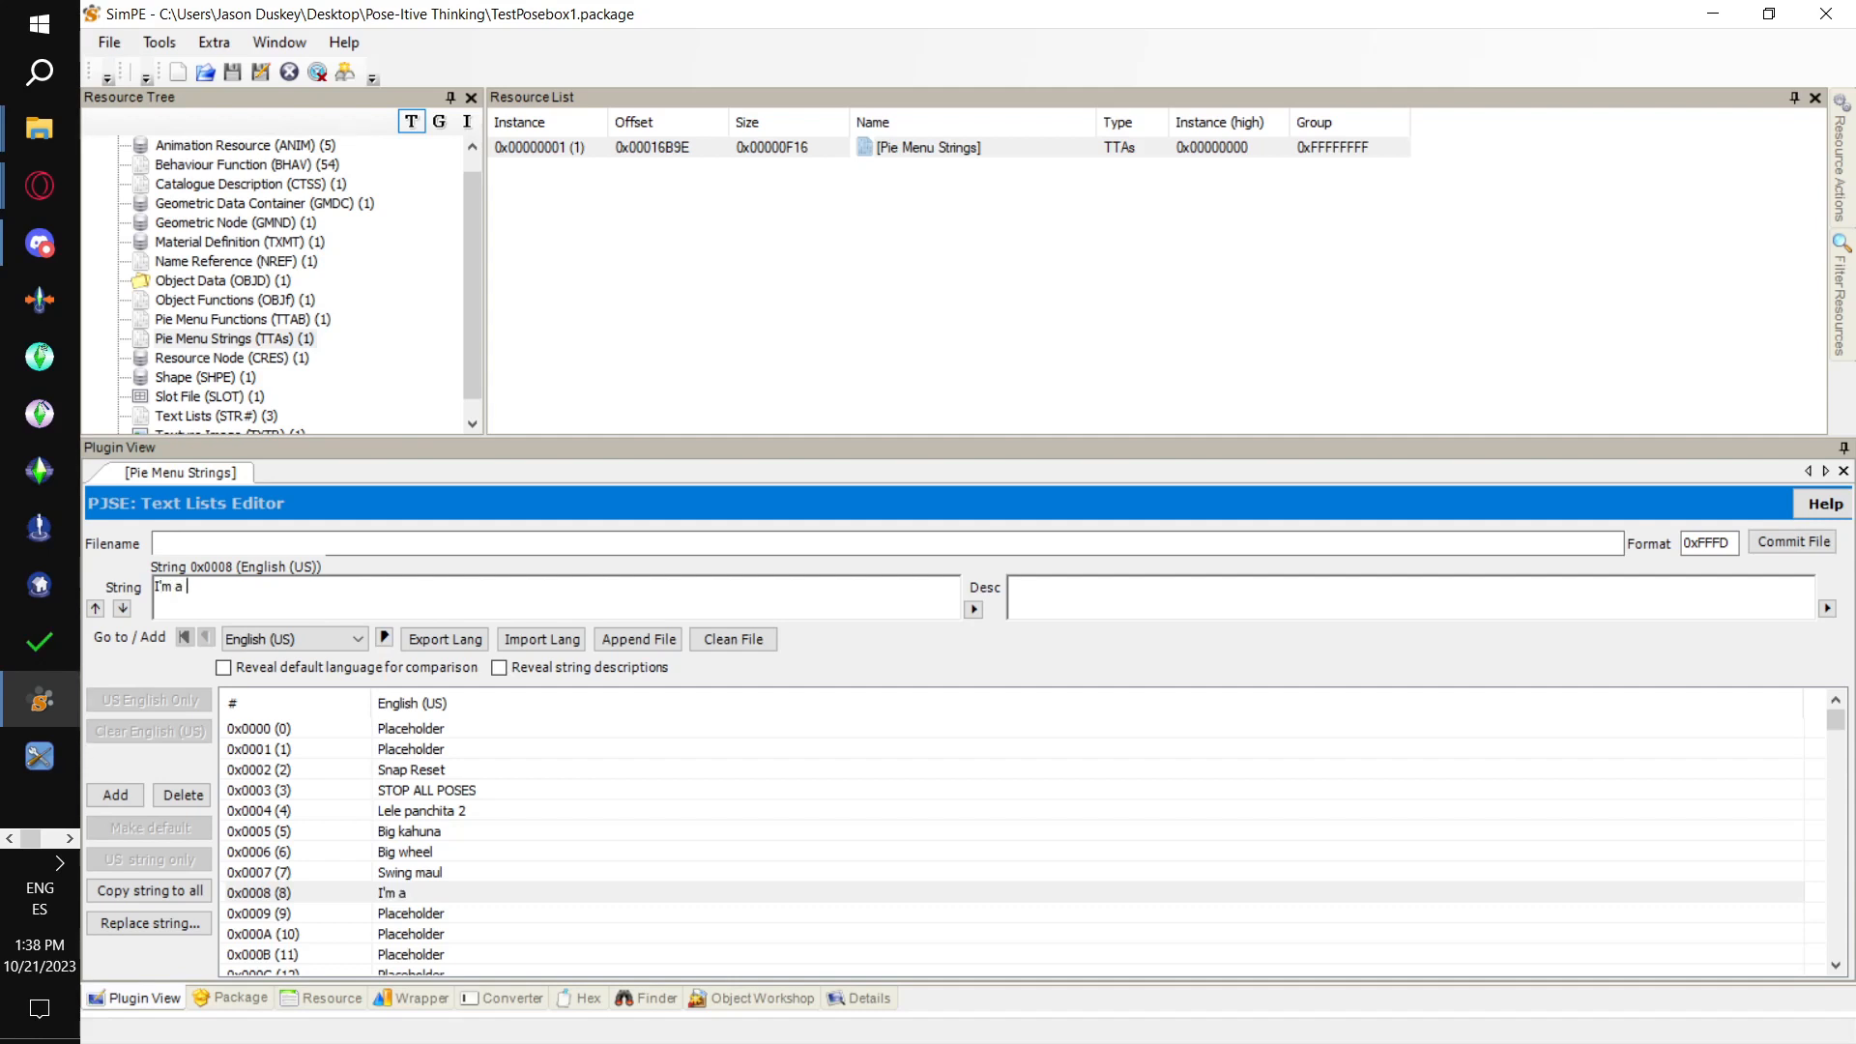
{"action": "type", "text": "little teapot"}
Commit the Pie Menu Strings list and save the package
{"action": "left_click", "coordinate": [1793, 542]}
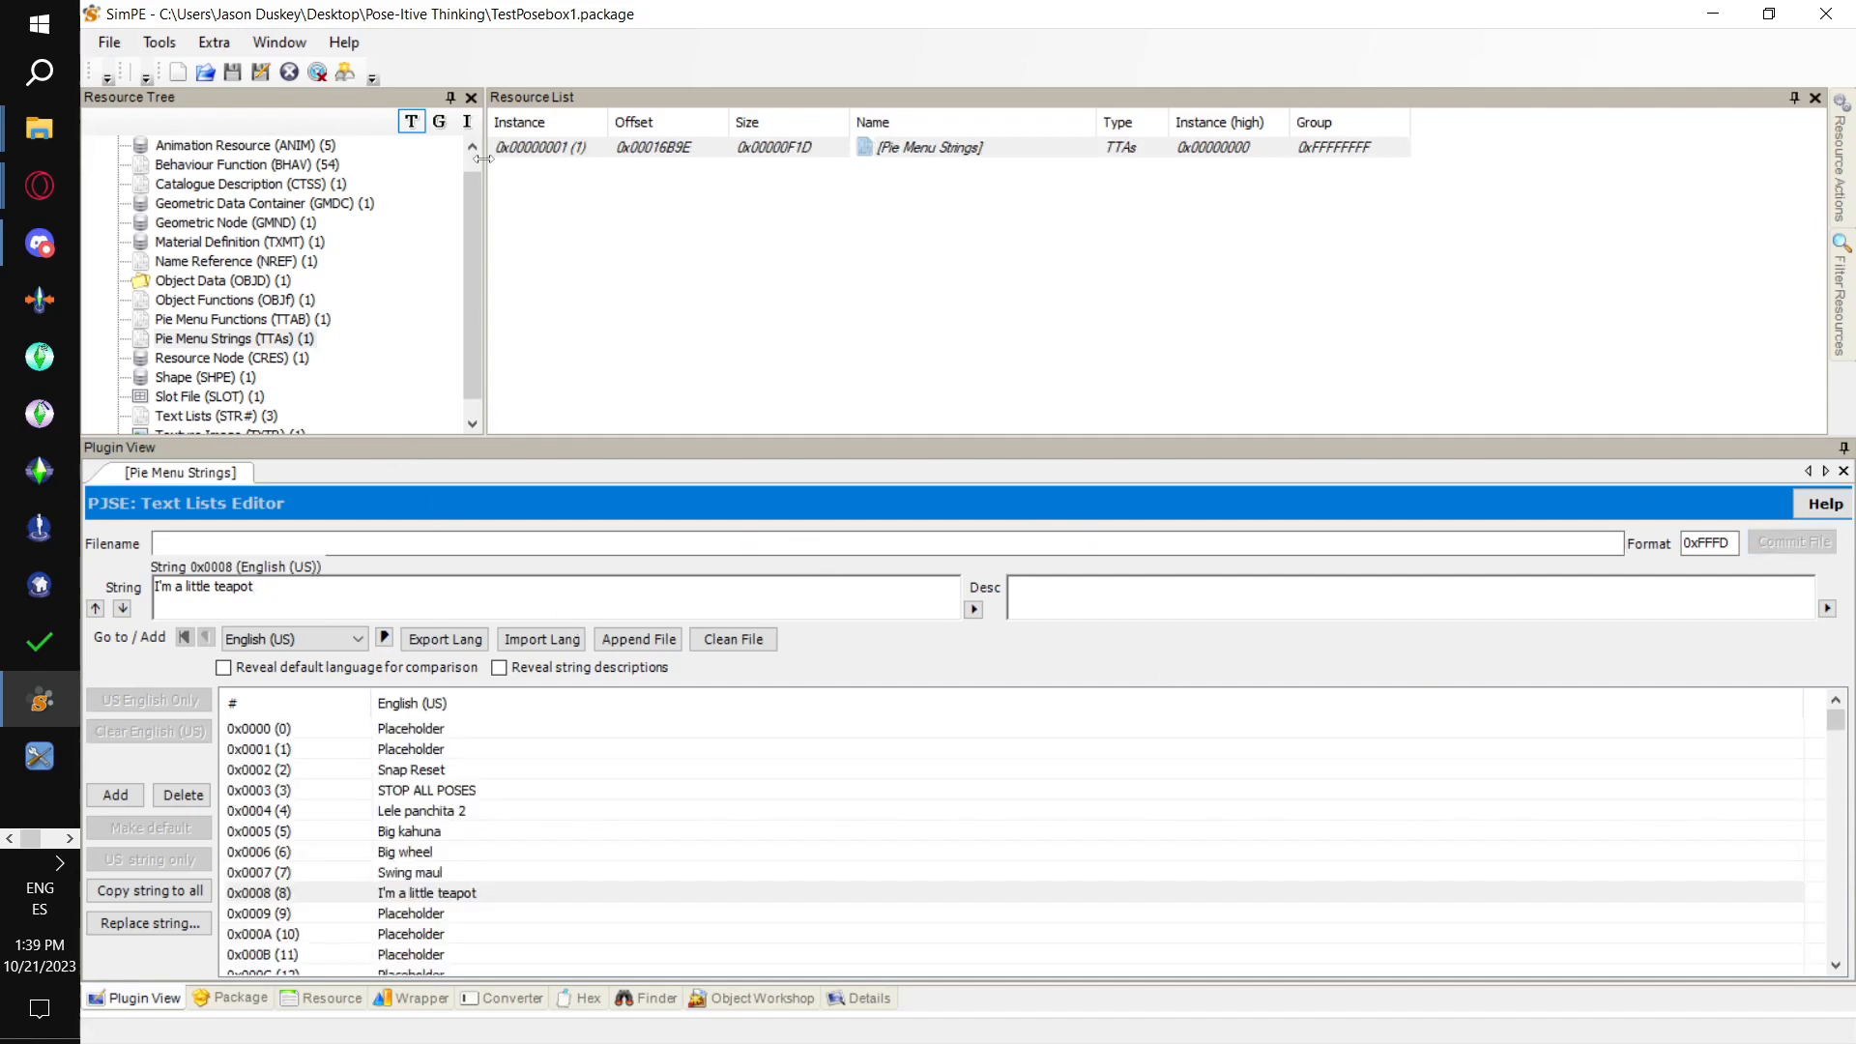
{"action": "left_click", "coordinate": [109, 43]}
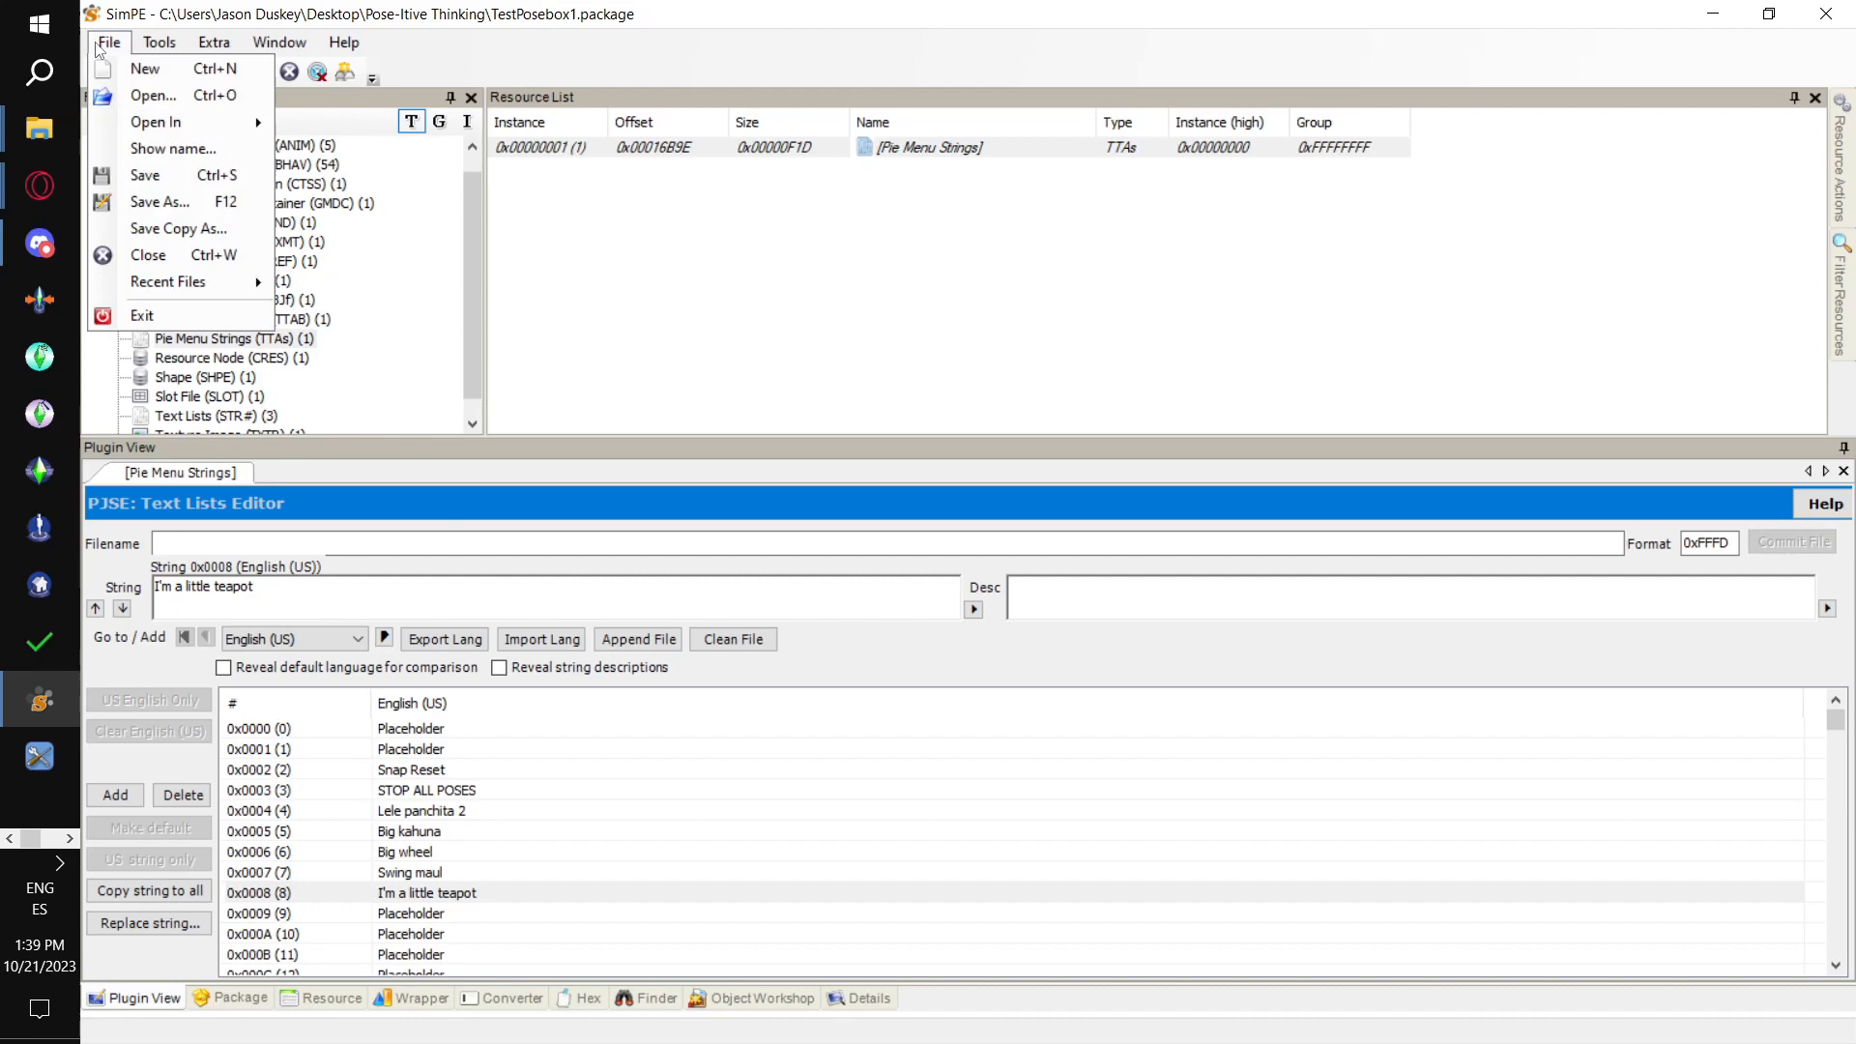
{"action": "left_click", "coordinate": [137, 207]}
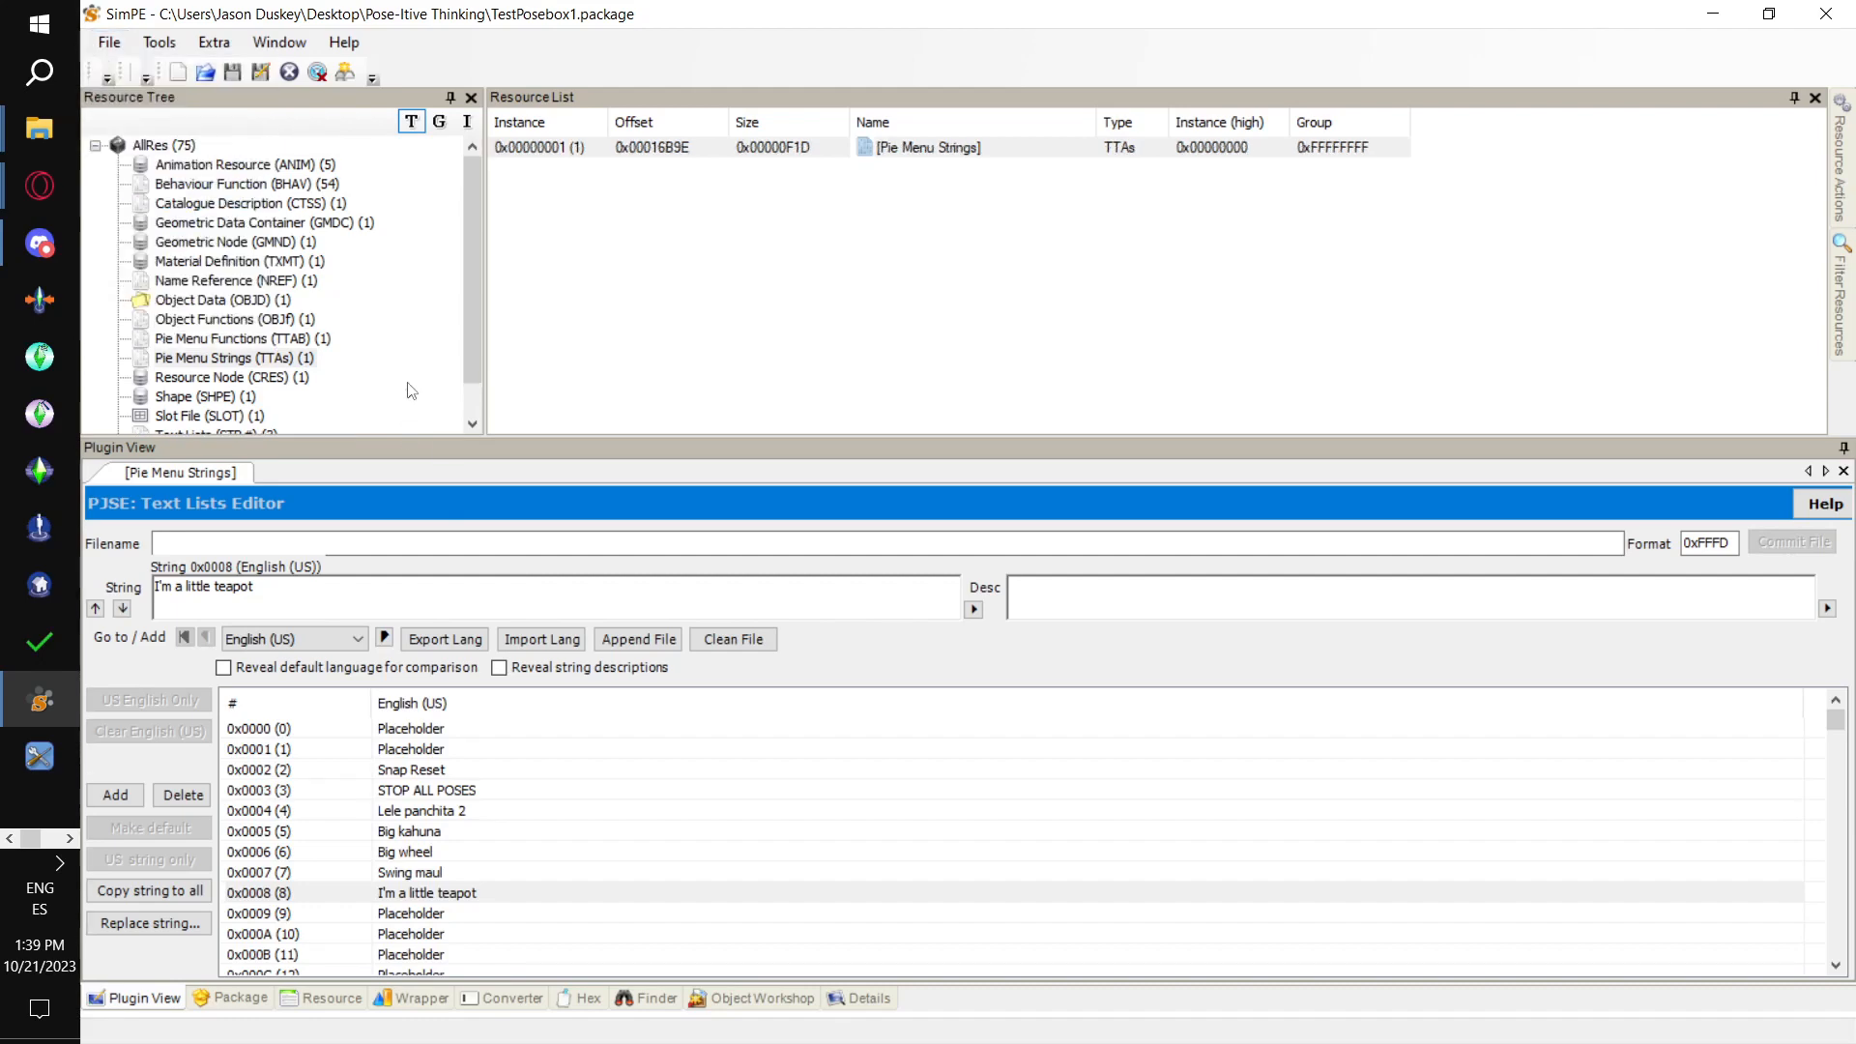
Sort the behaviour functions by instance, rename Test Pose 4 as Maul test and commit it
{"action": "left_click", "coordinate": [312, 185]}
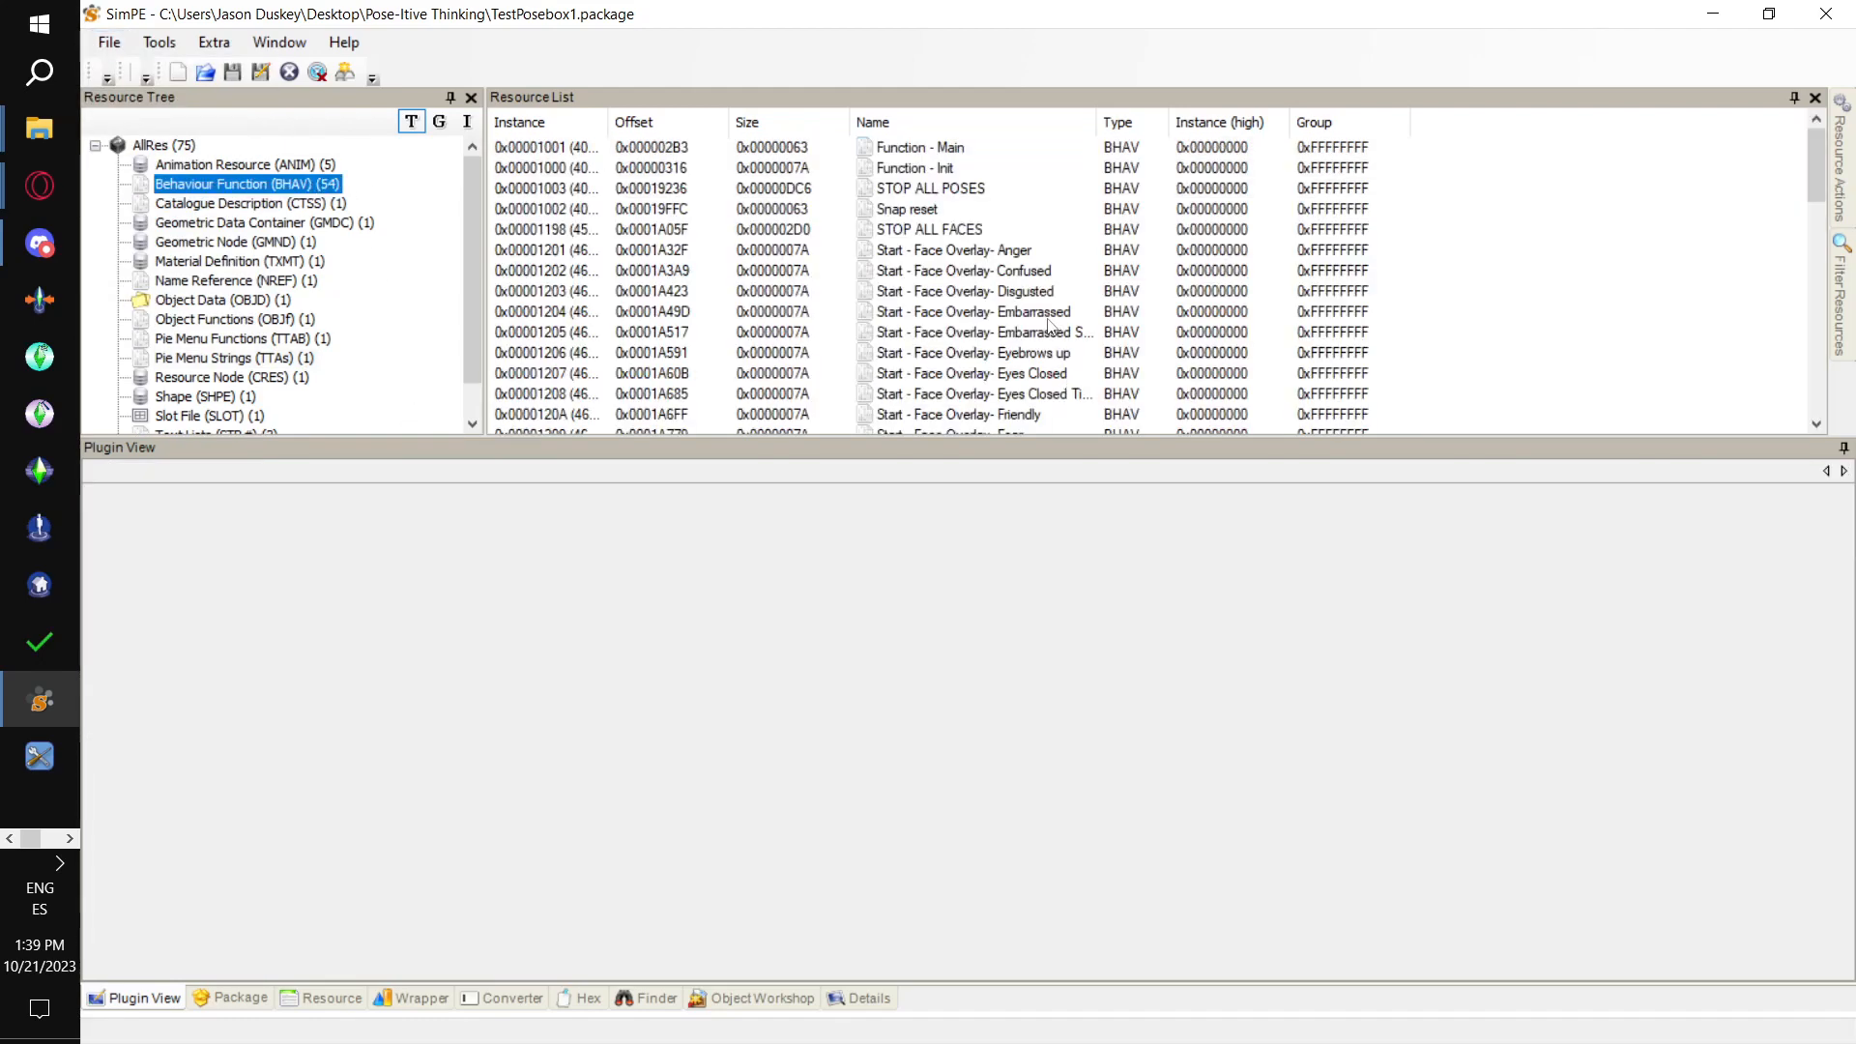
{"action": "left_click", "coordinate": [522, 123]}
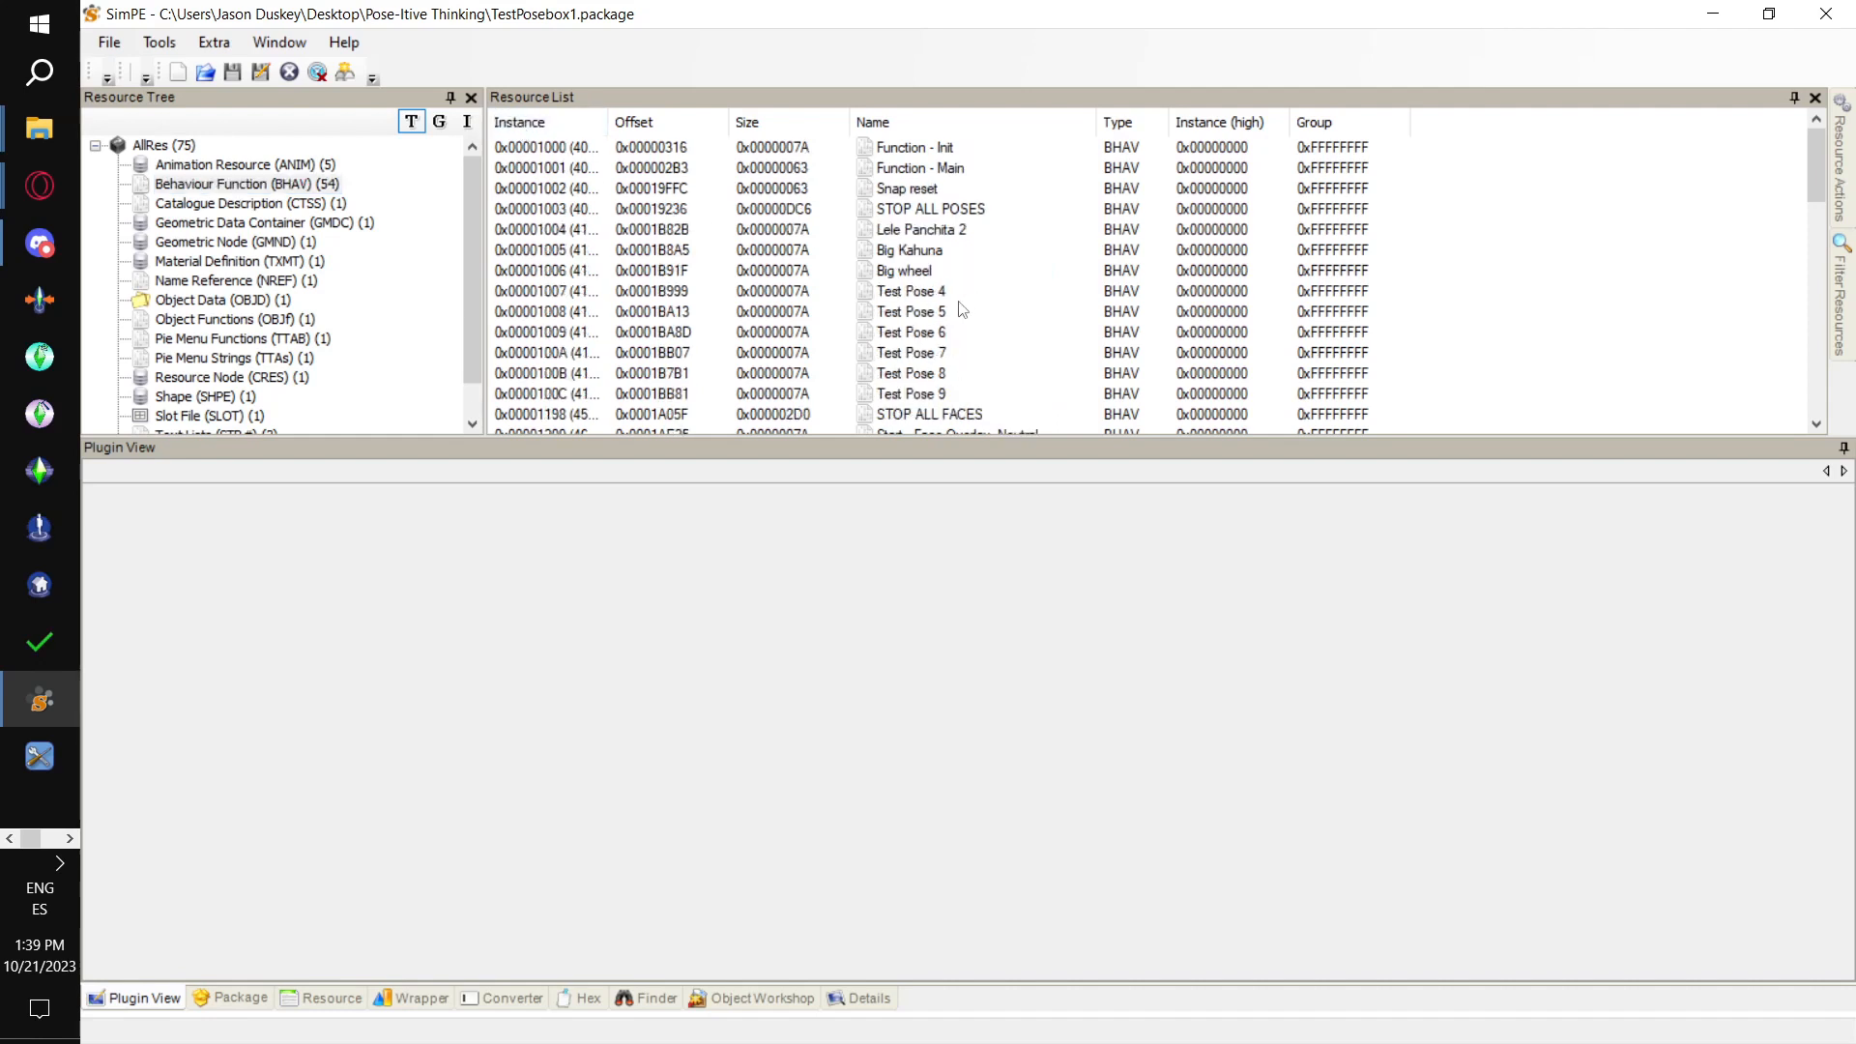
{"action": "left_click", "coordinate": [947, 295]}
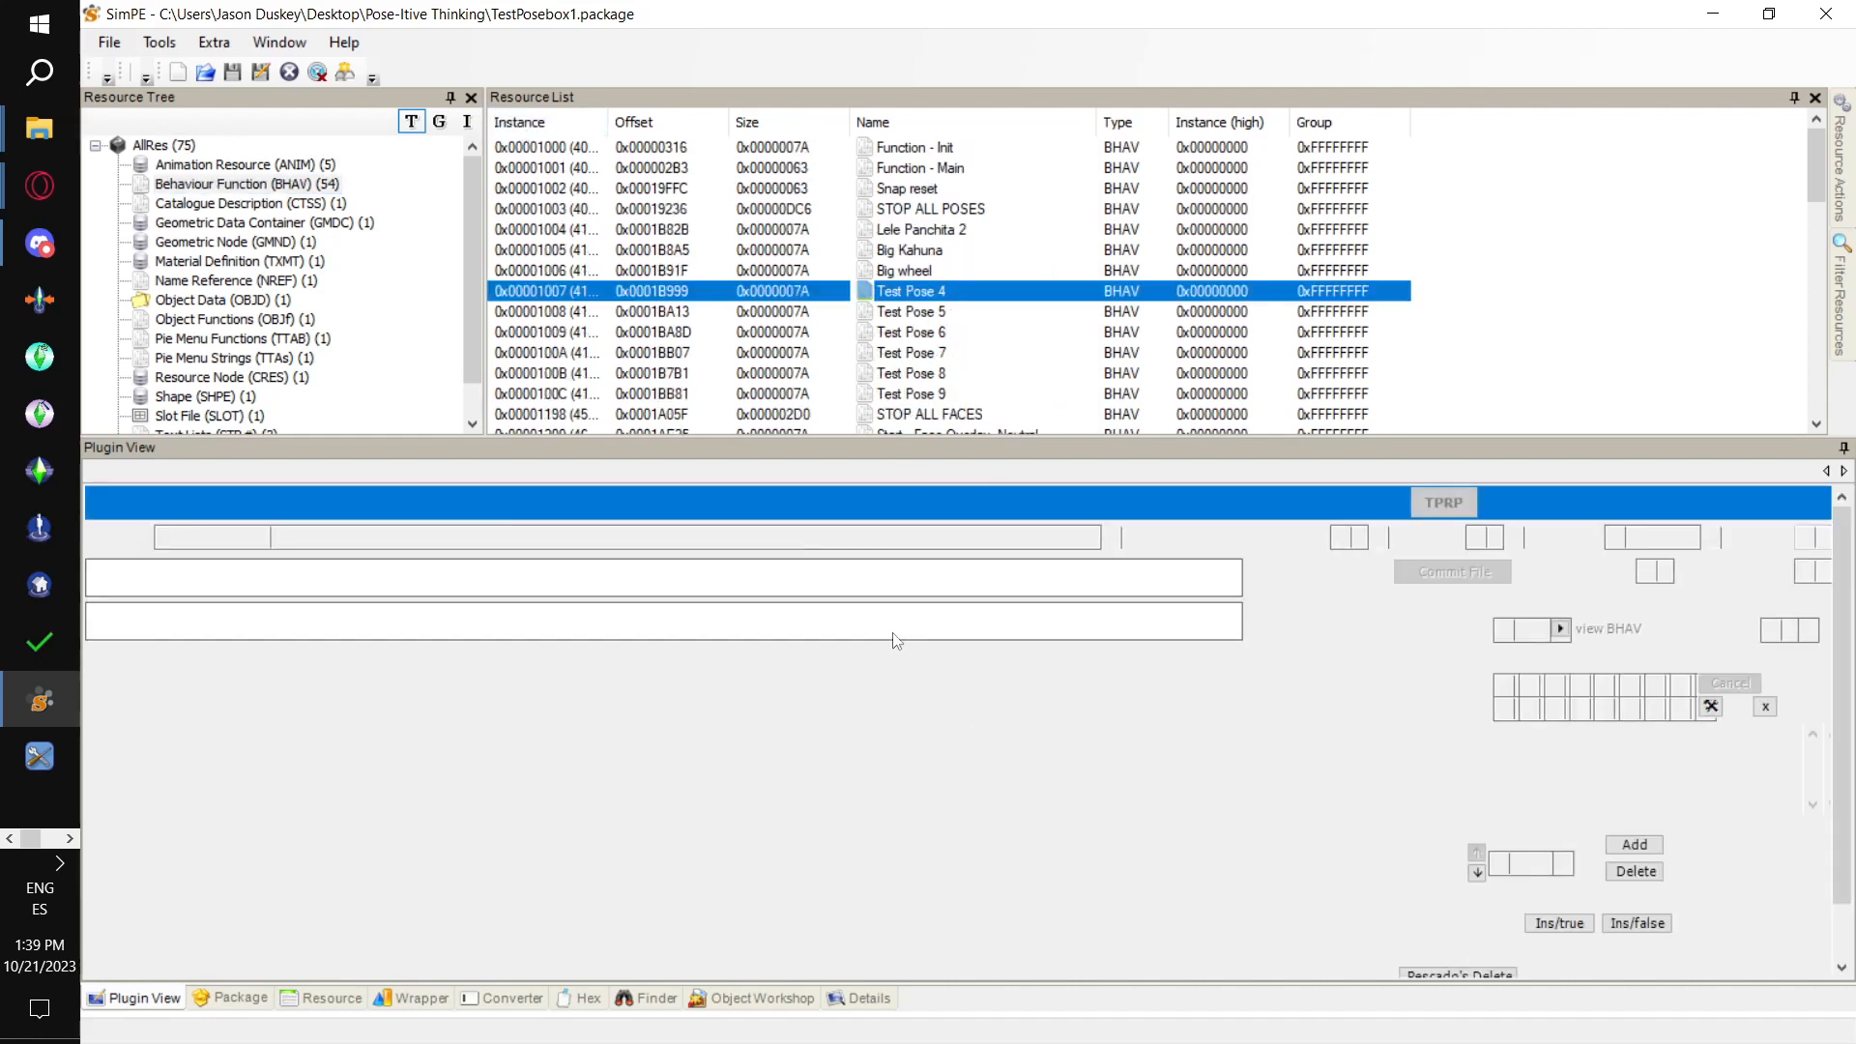
{"action": "left_click", "coordinate": [677, 623]}
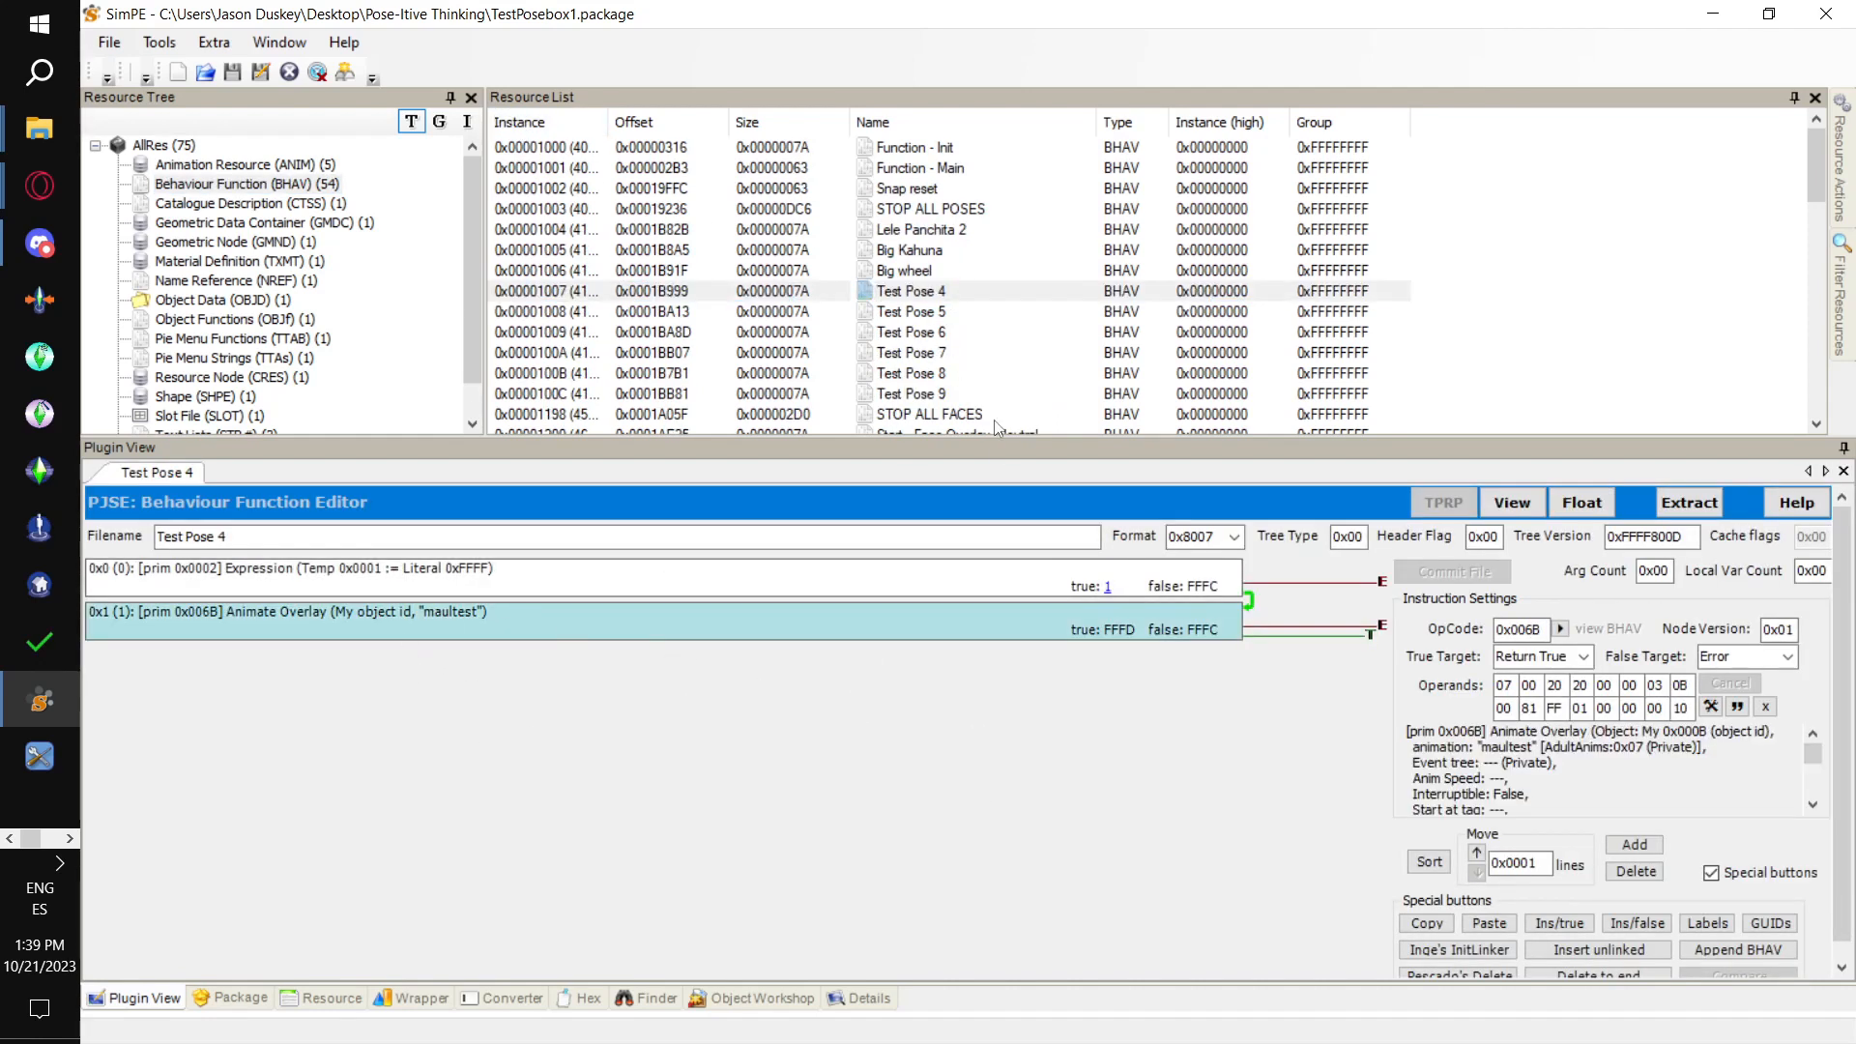
{"action": "left_click", "coordinate": [245, 536]}
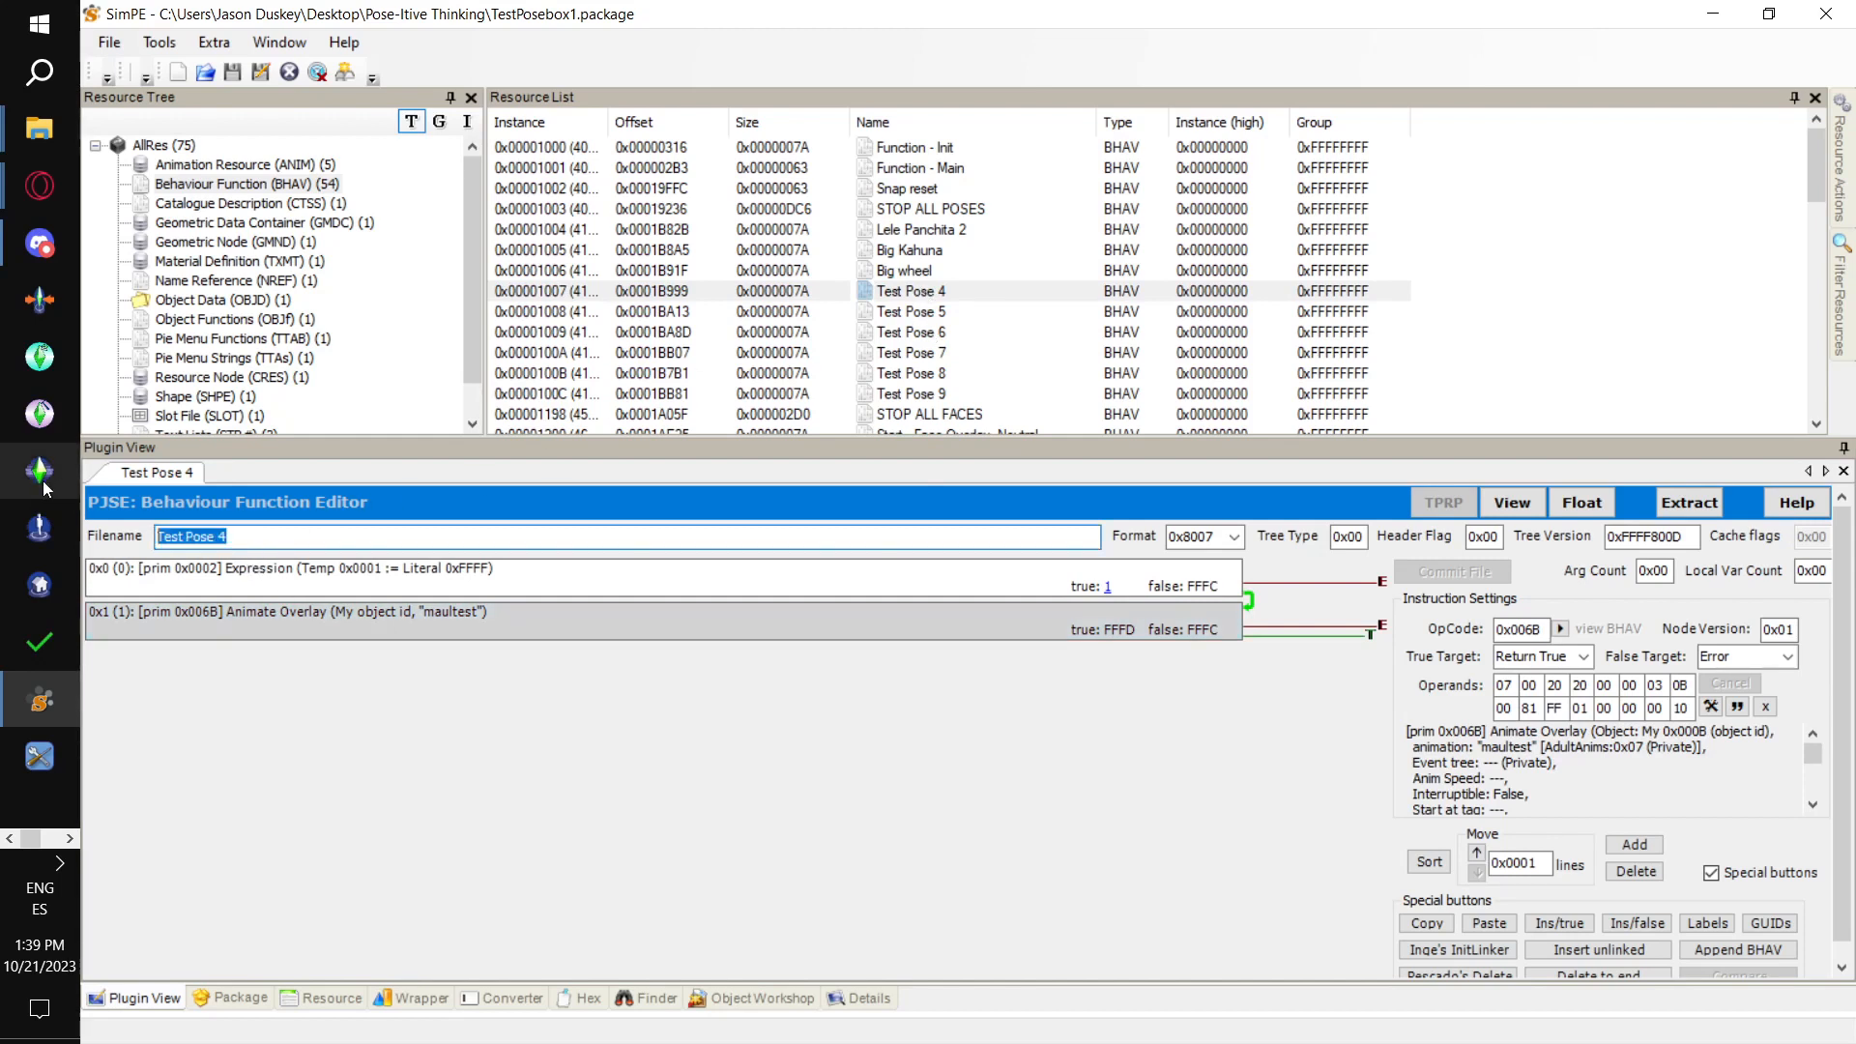
{"action": "type", "text": "Maul test"}
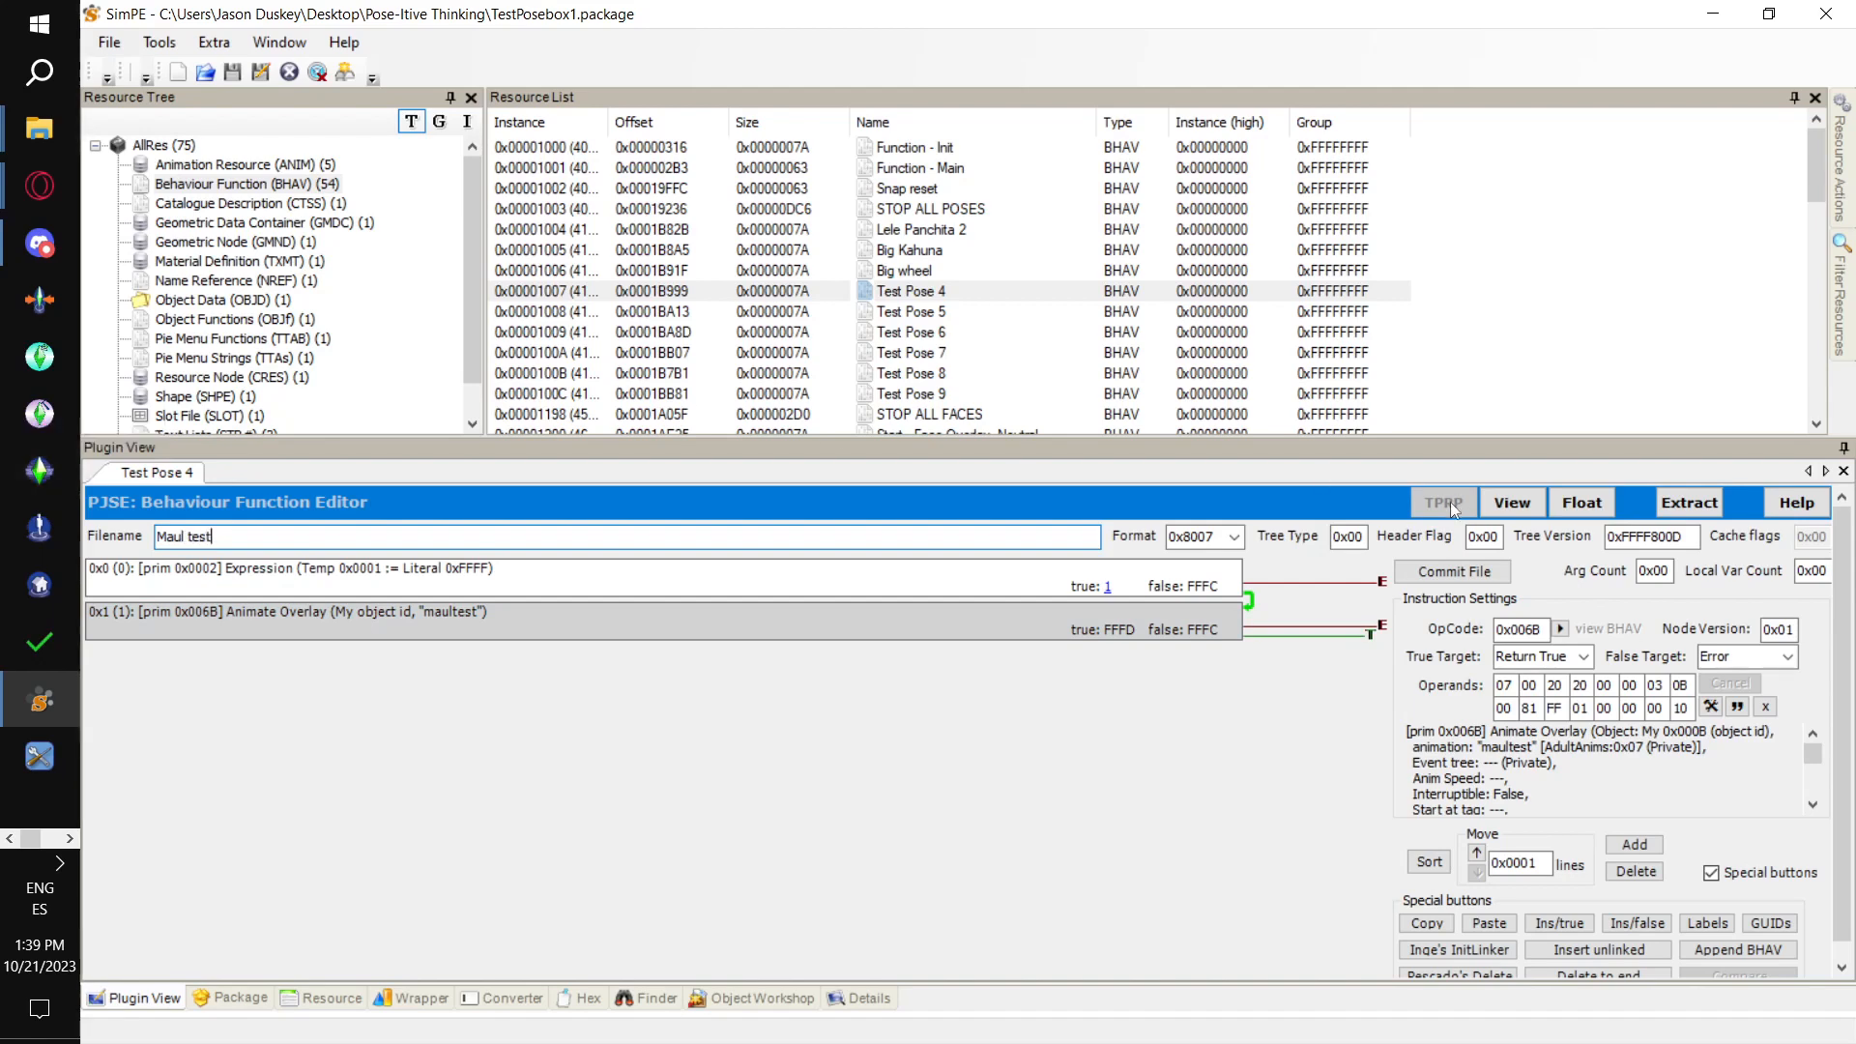
{"action": "left_click", "coordinate": [1454, 571]}
Rename the Test Pose 5 behaviour function as Teapot, commit it and save the package
{"action": "left_click", "coordinate": [972, 314]}
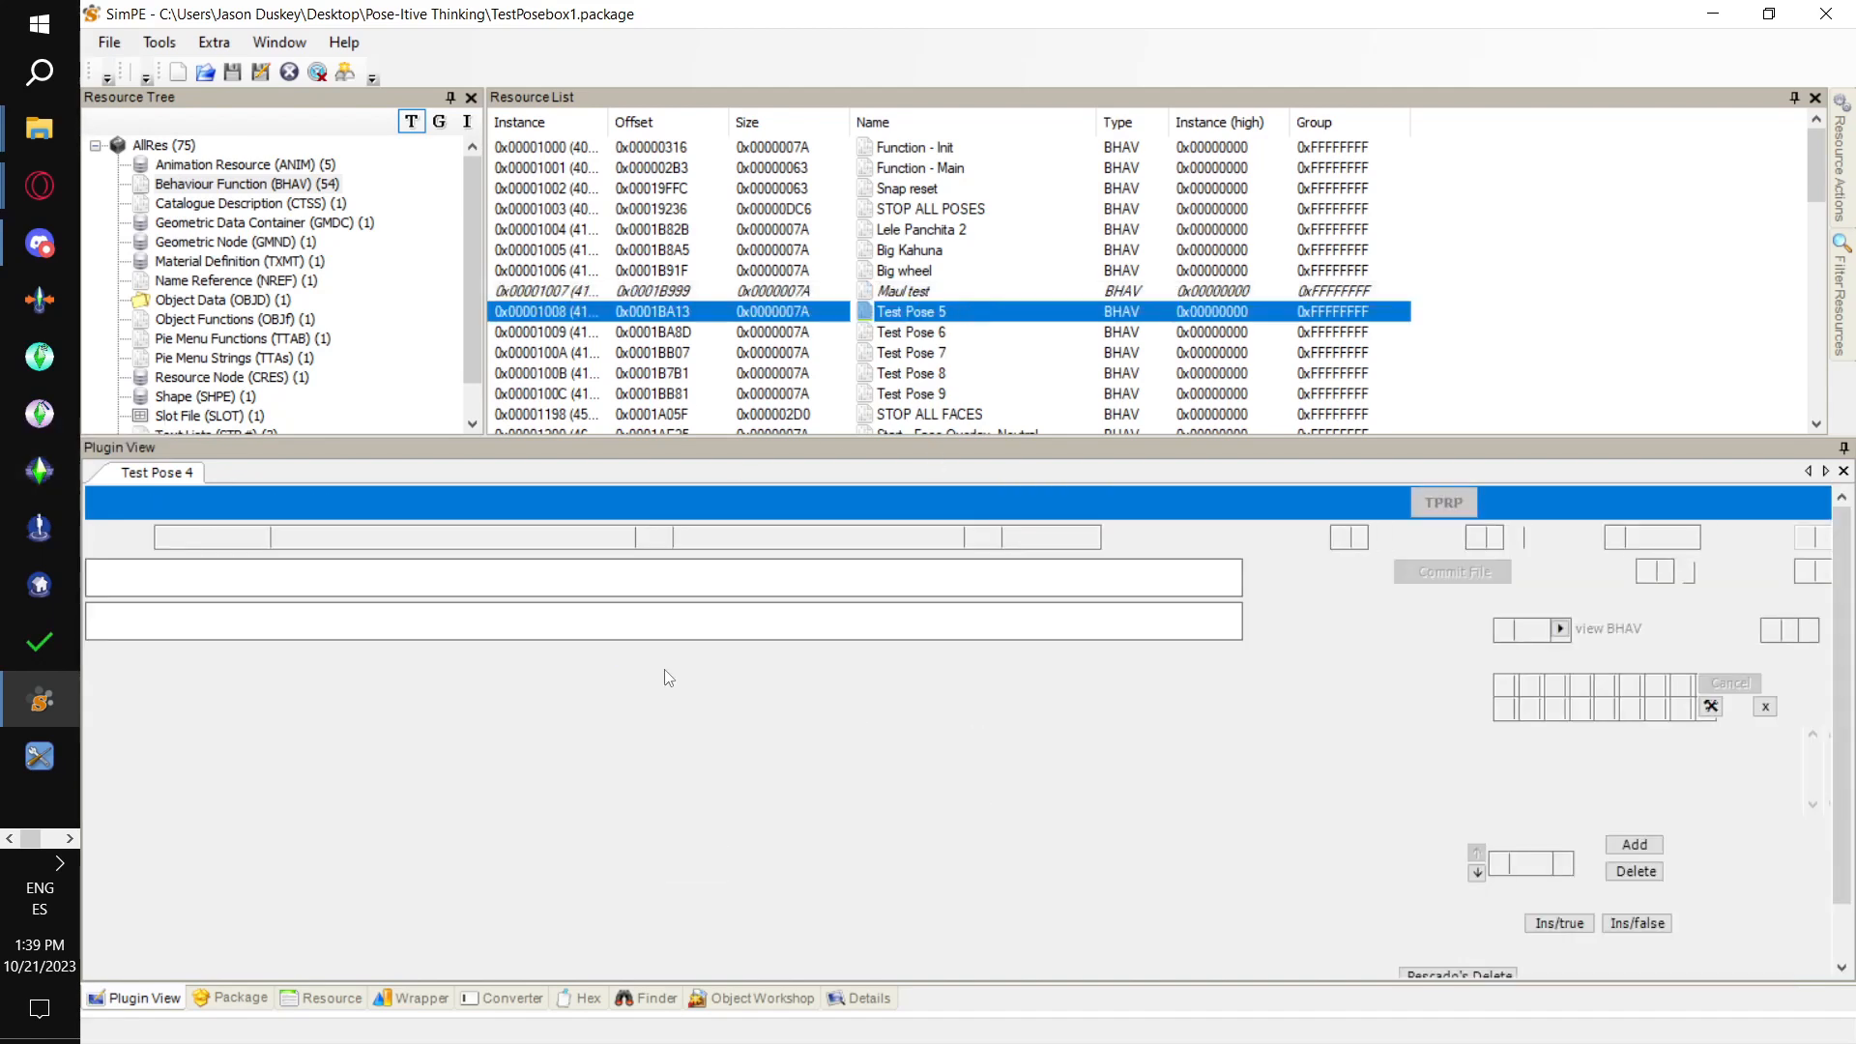
{"action": "left_click", "coordinate": [266, 619]}
{"action": "left_click", "coordinate": [242, 542]}
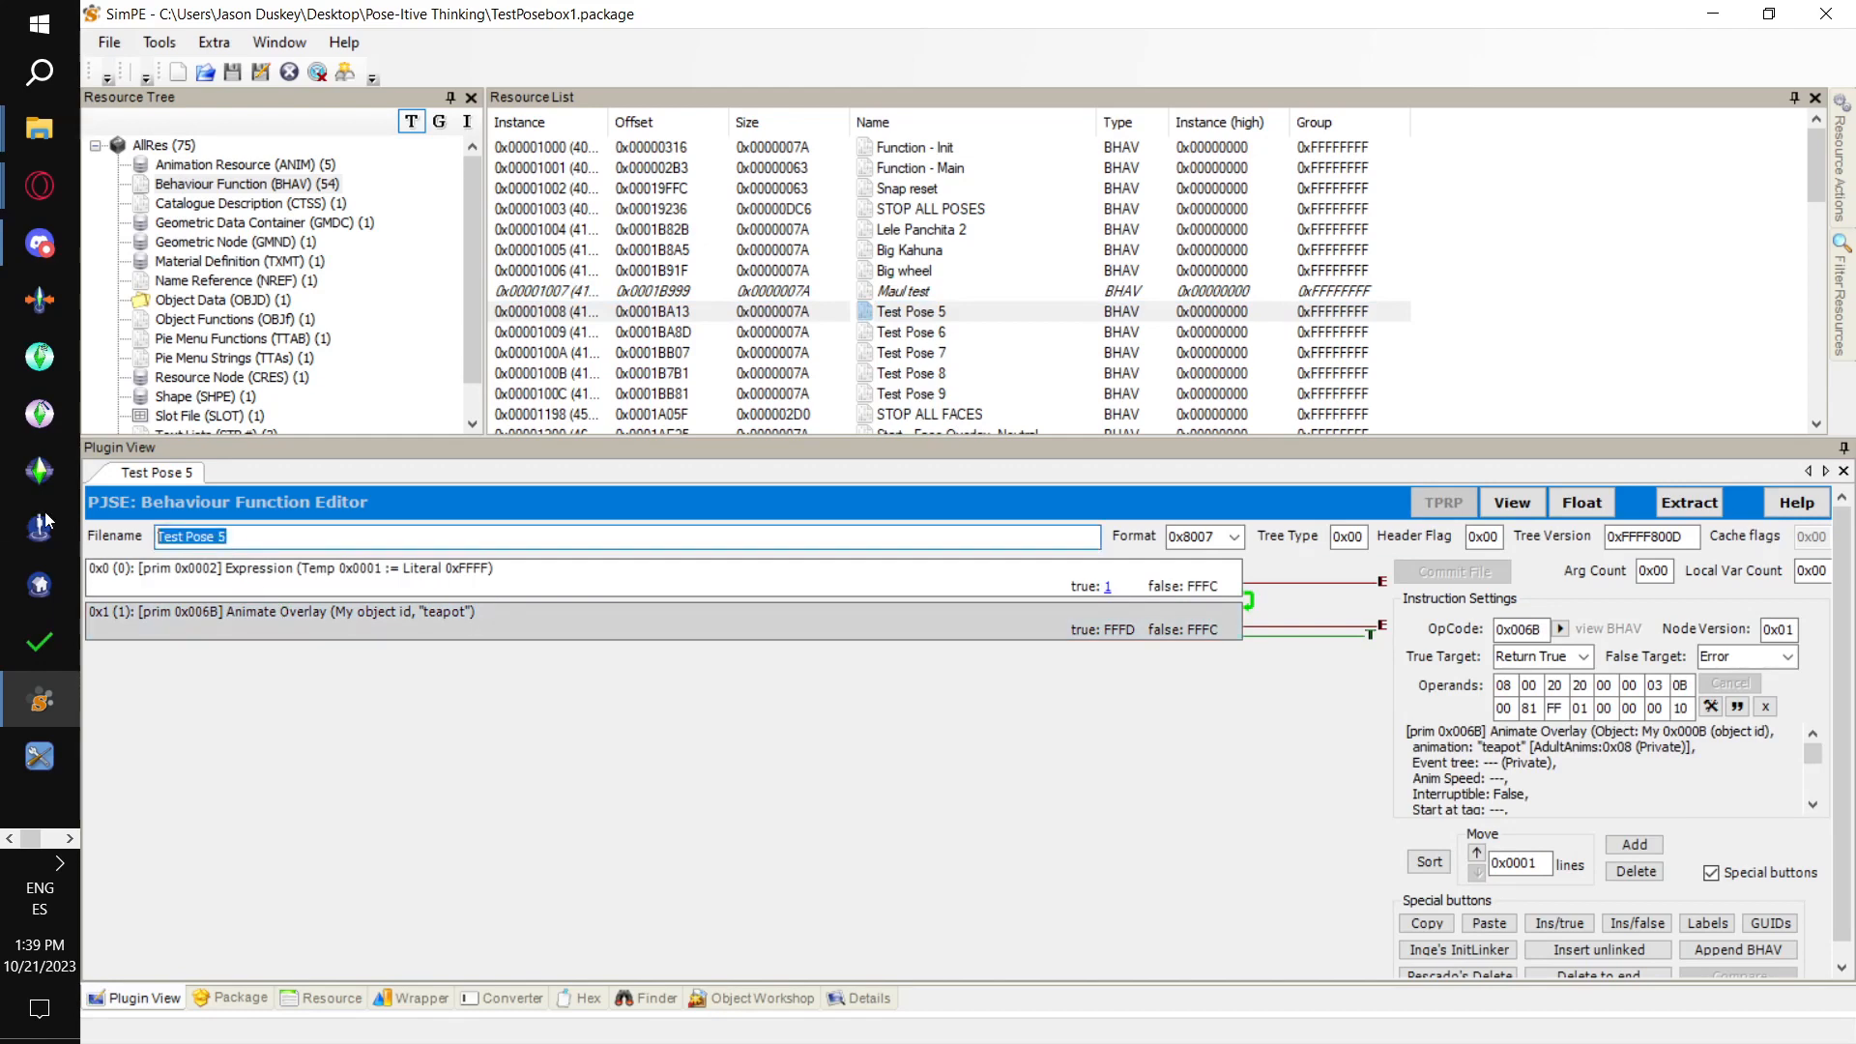
{"action": "type", "text": "Teapot"}
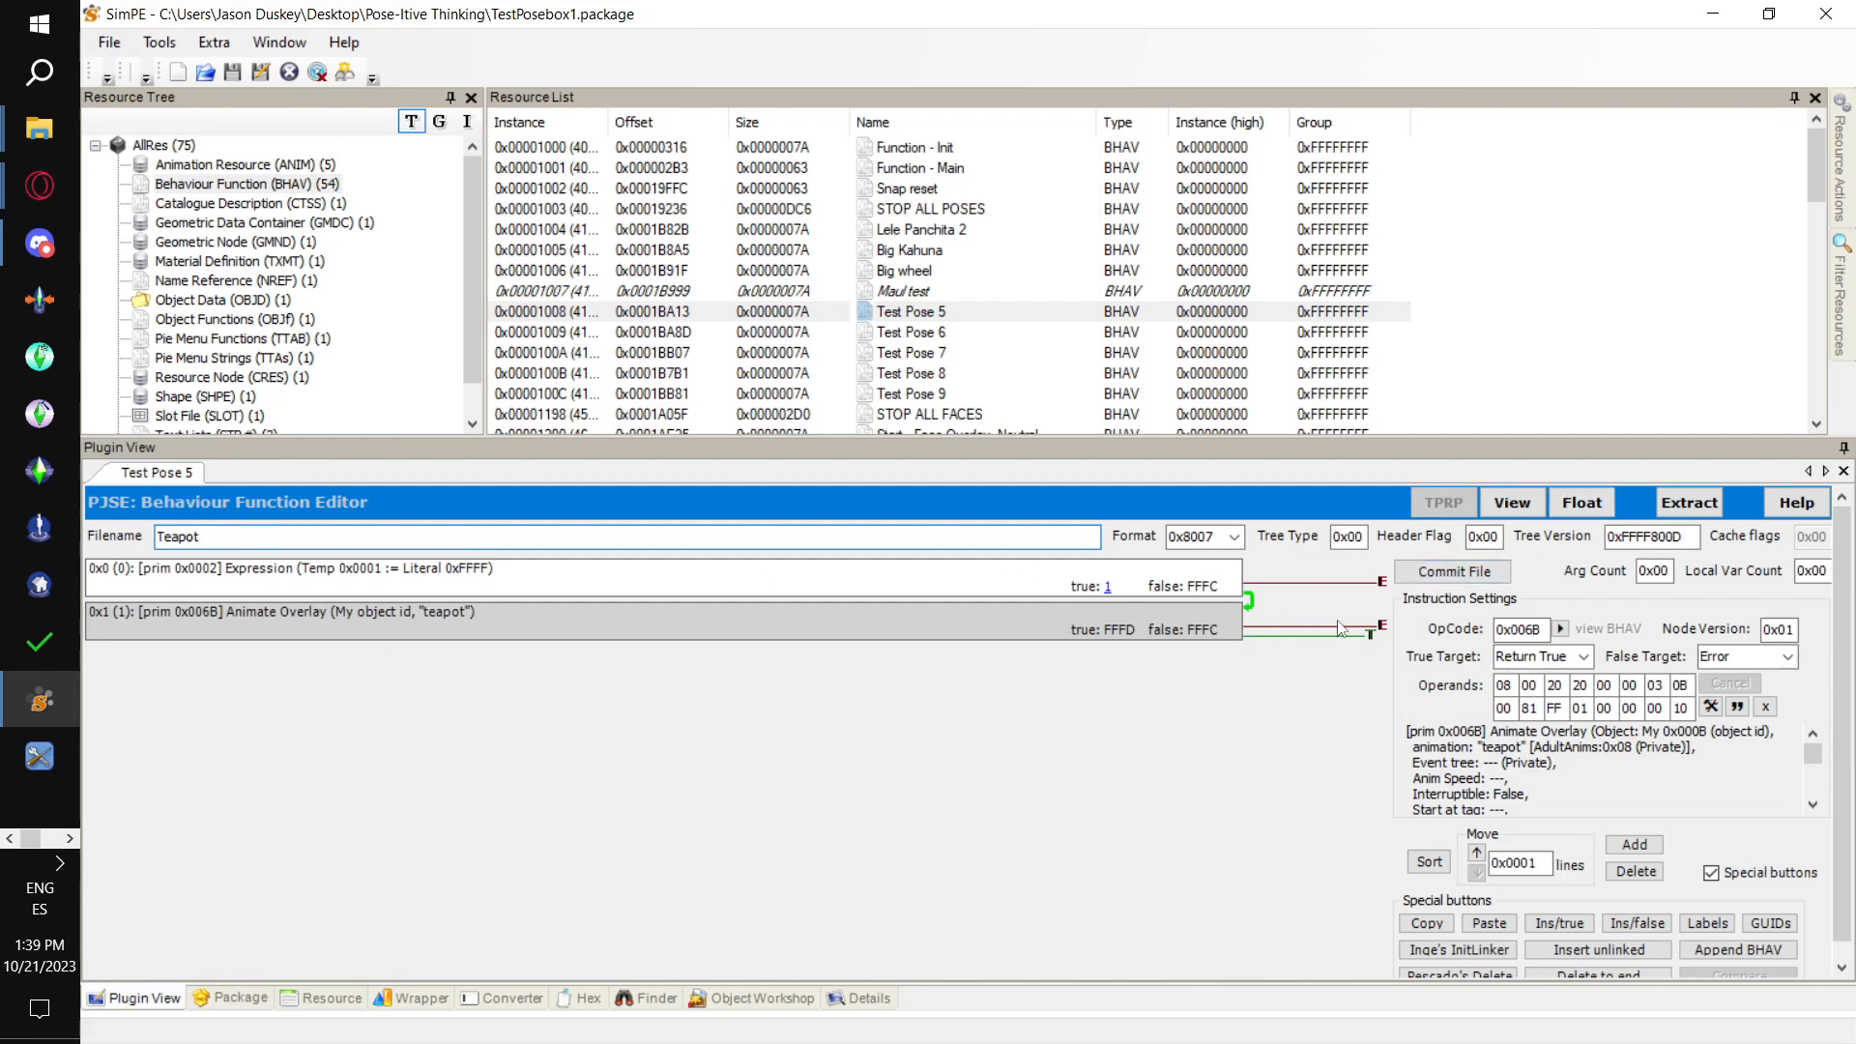
{"action": "left_click", "coordinate": [1455, 571]}
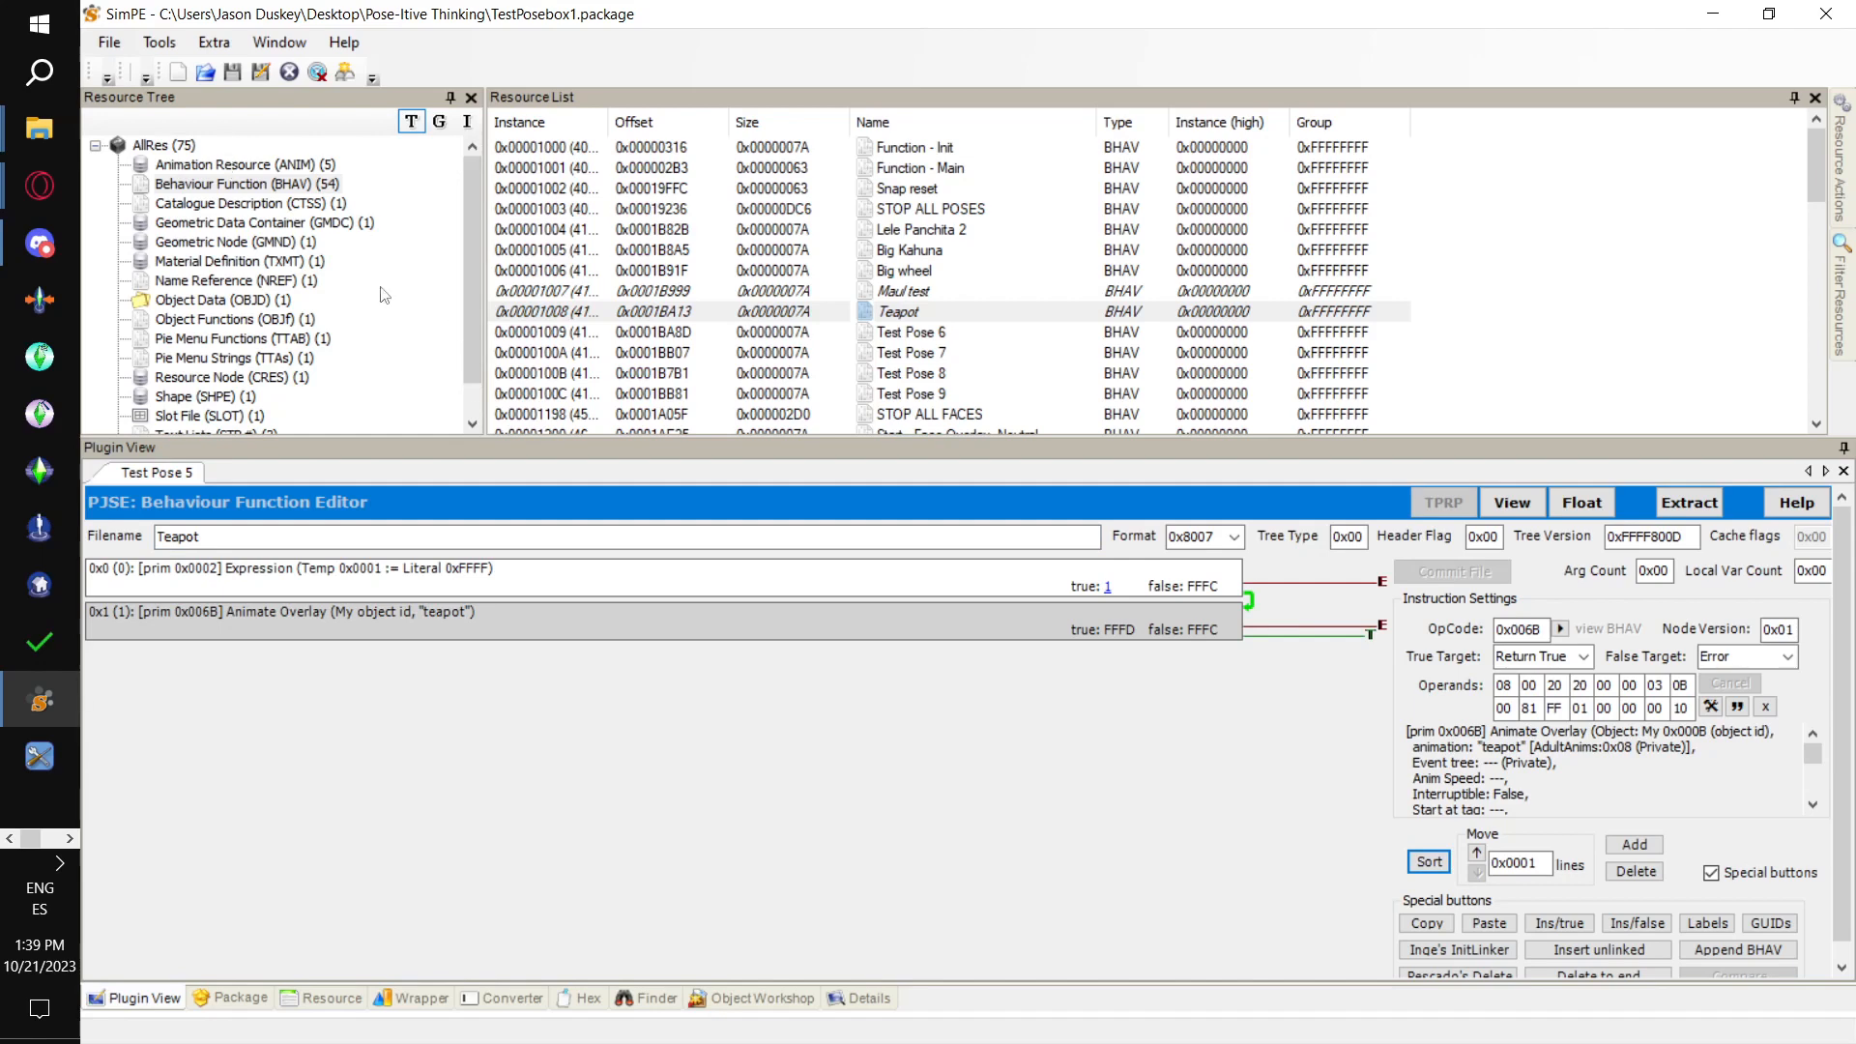
{"action": "left_click", "coordinate": [109, 42]}
{"action": "left_click", "coordinate": [154, 185]}
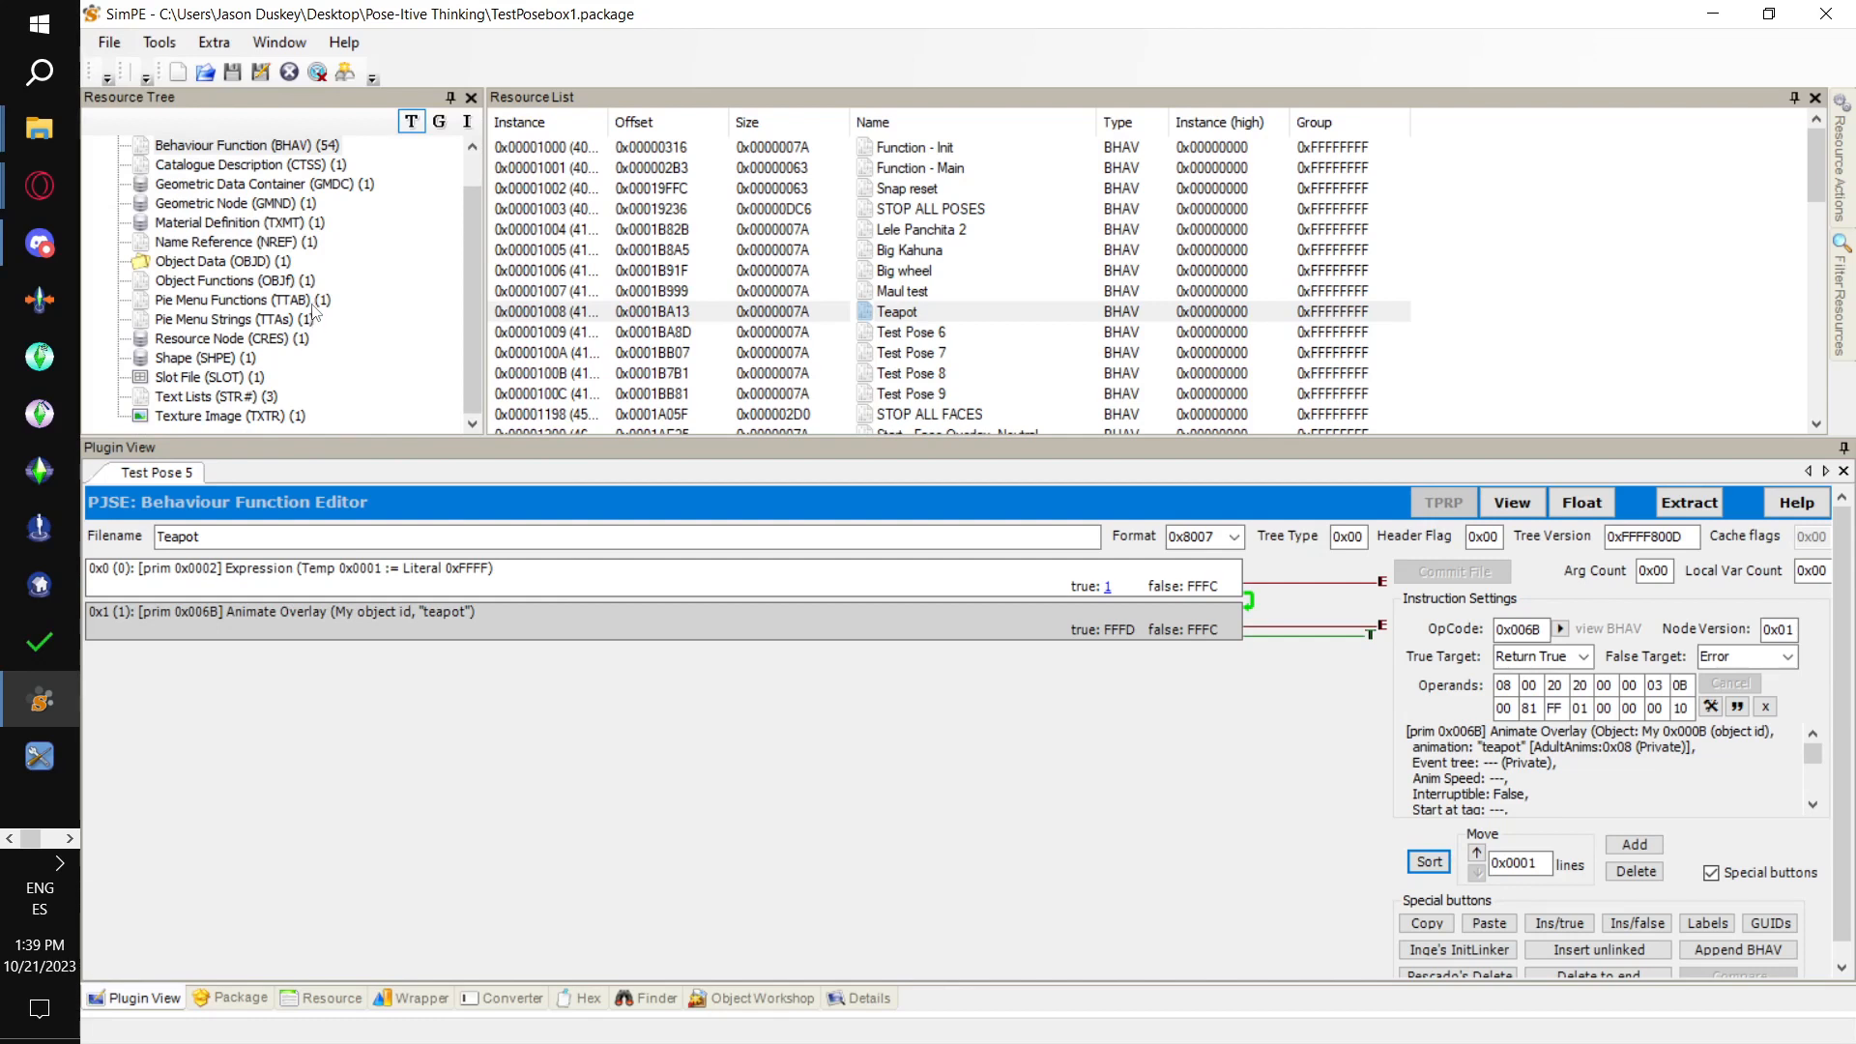
In the Reaction Test Interaction Table pie menu functions, add a new interaction based on the Big wheel entry
{"action": "left_click", "coordinate": [290, 301]}
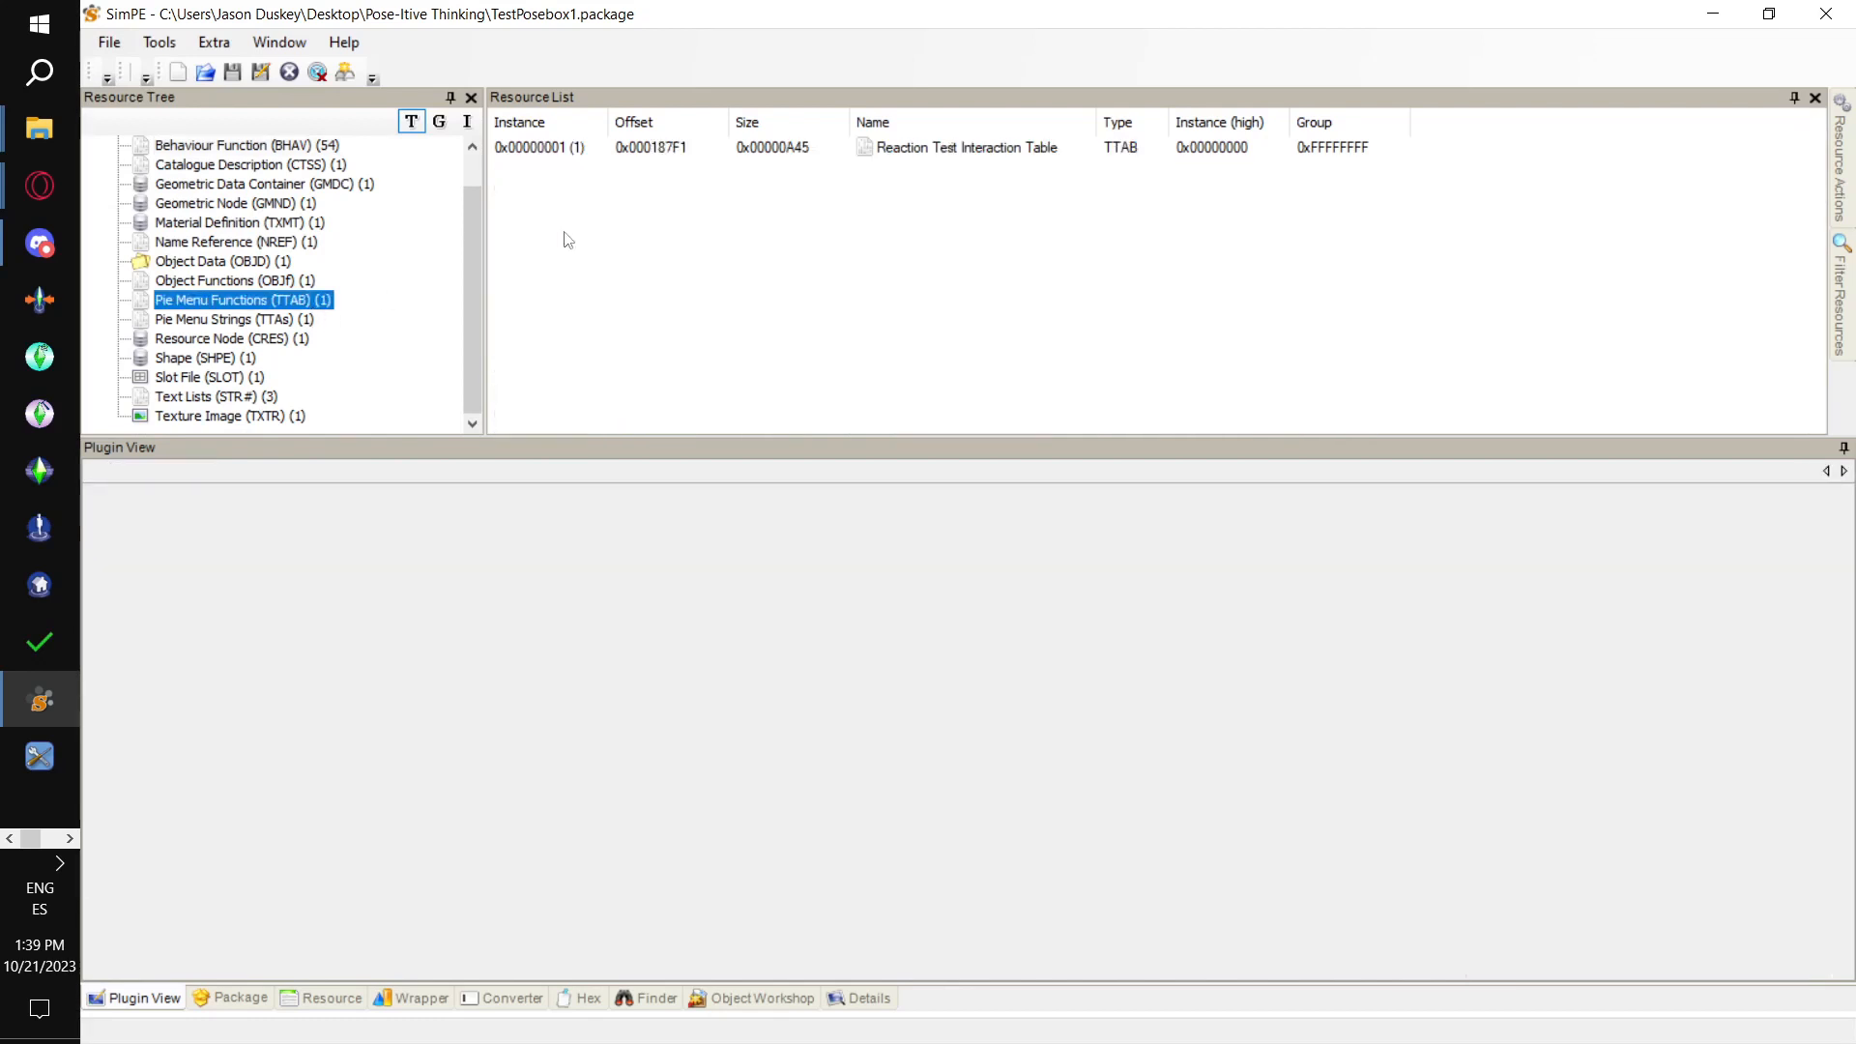
{"action": "left_click", "coordinate": [741, 150]}
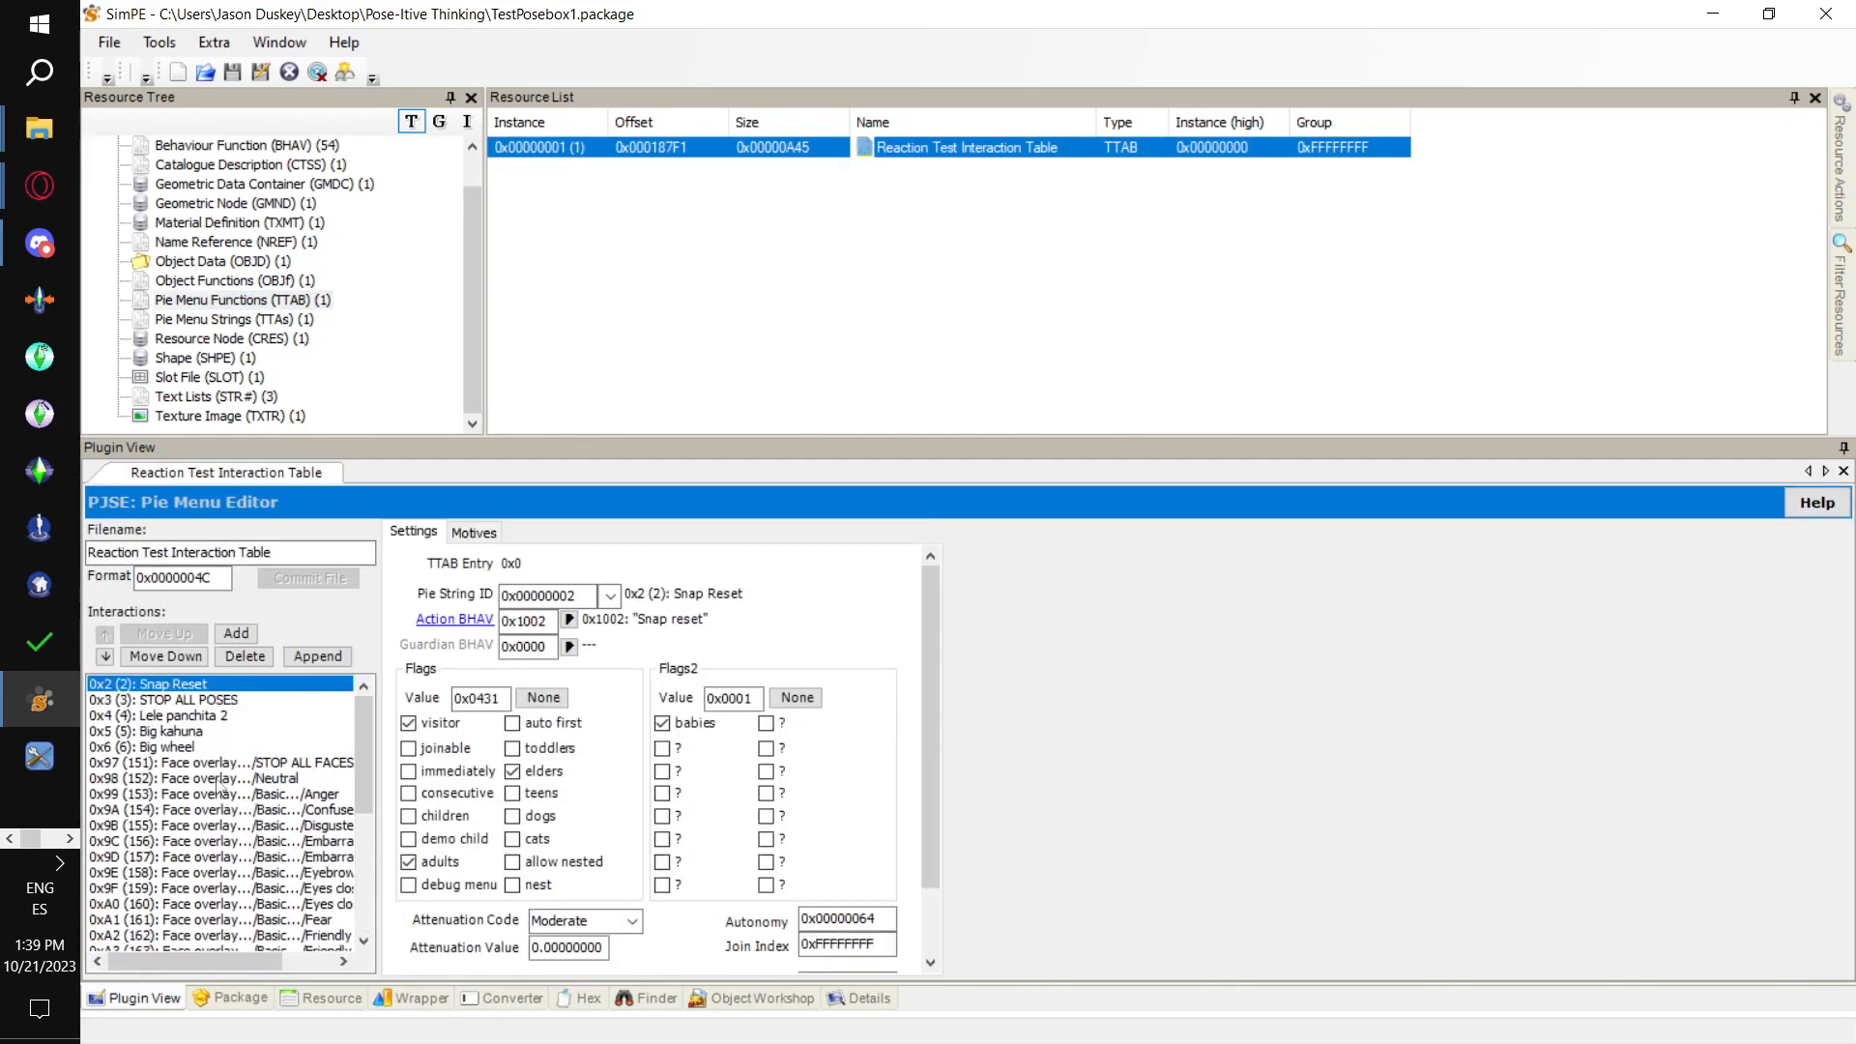
{"action": "left_click", "coordinate": [184, 748]}
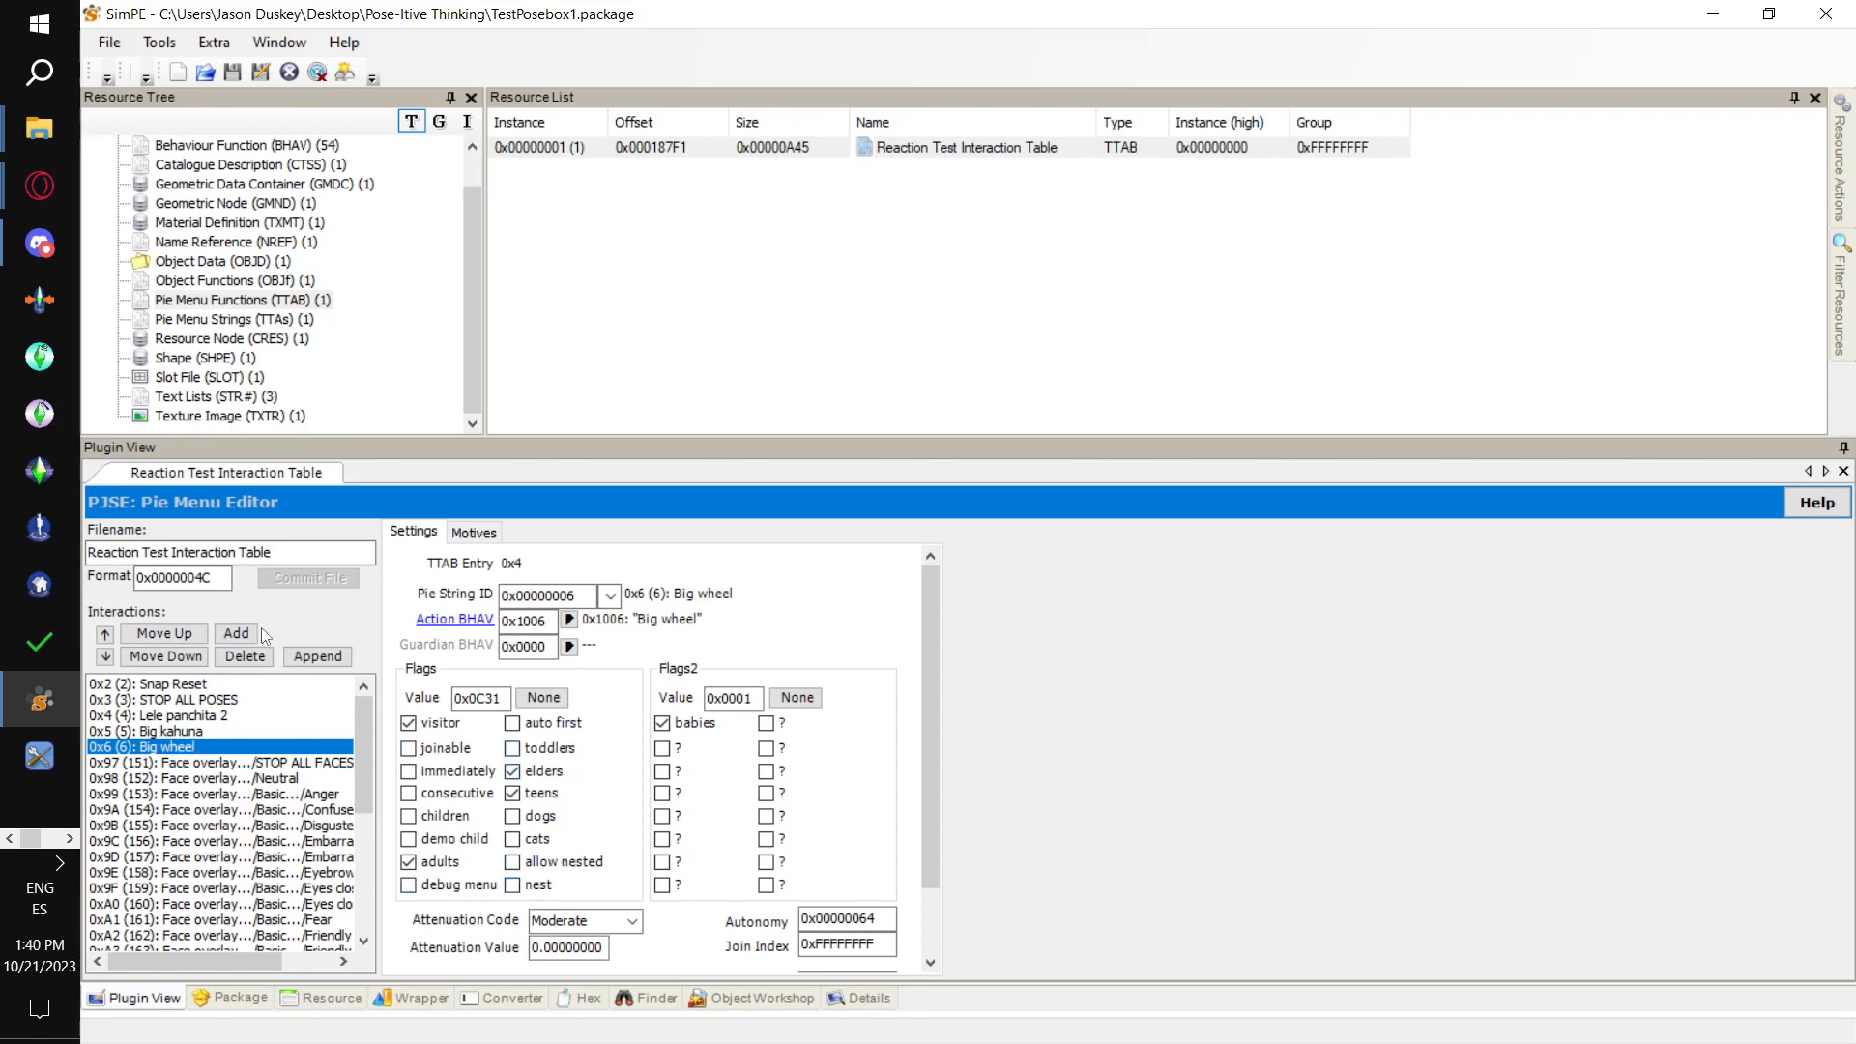
{"action": "left_click", "coordinate": [237, 633]}
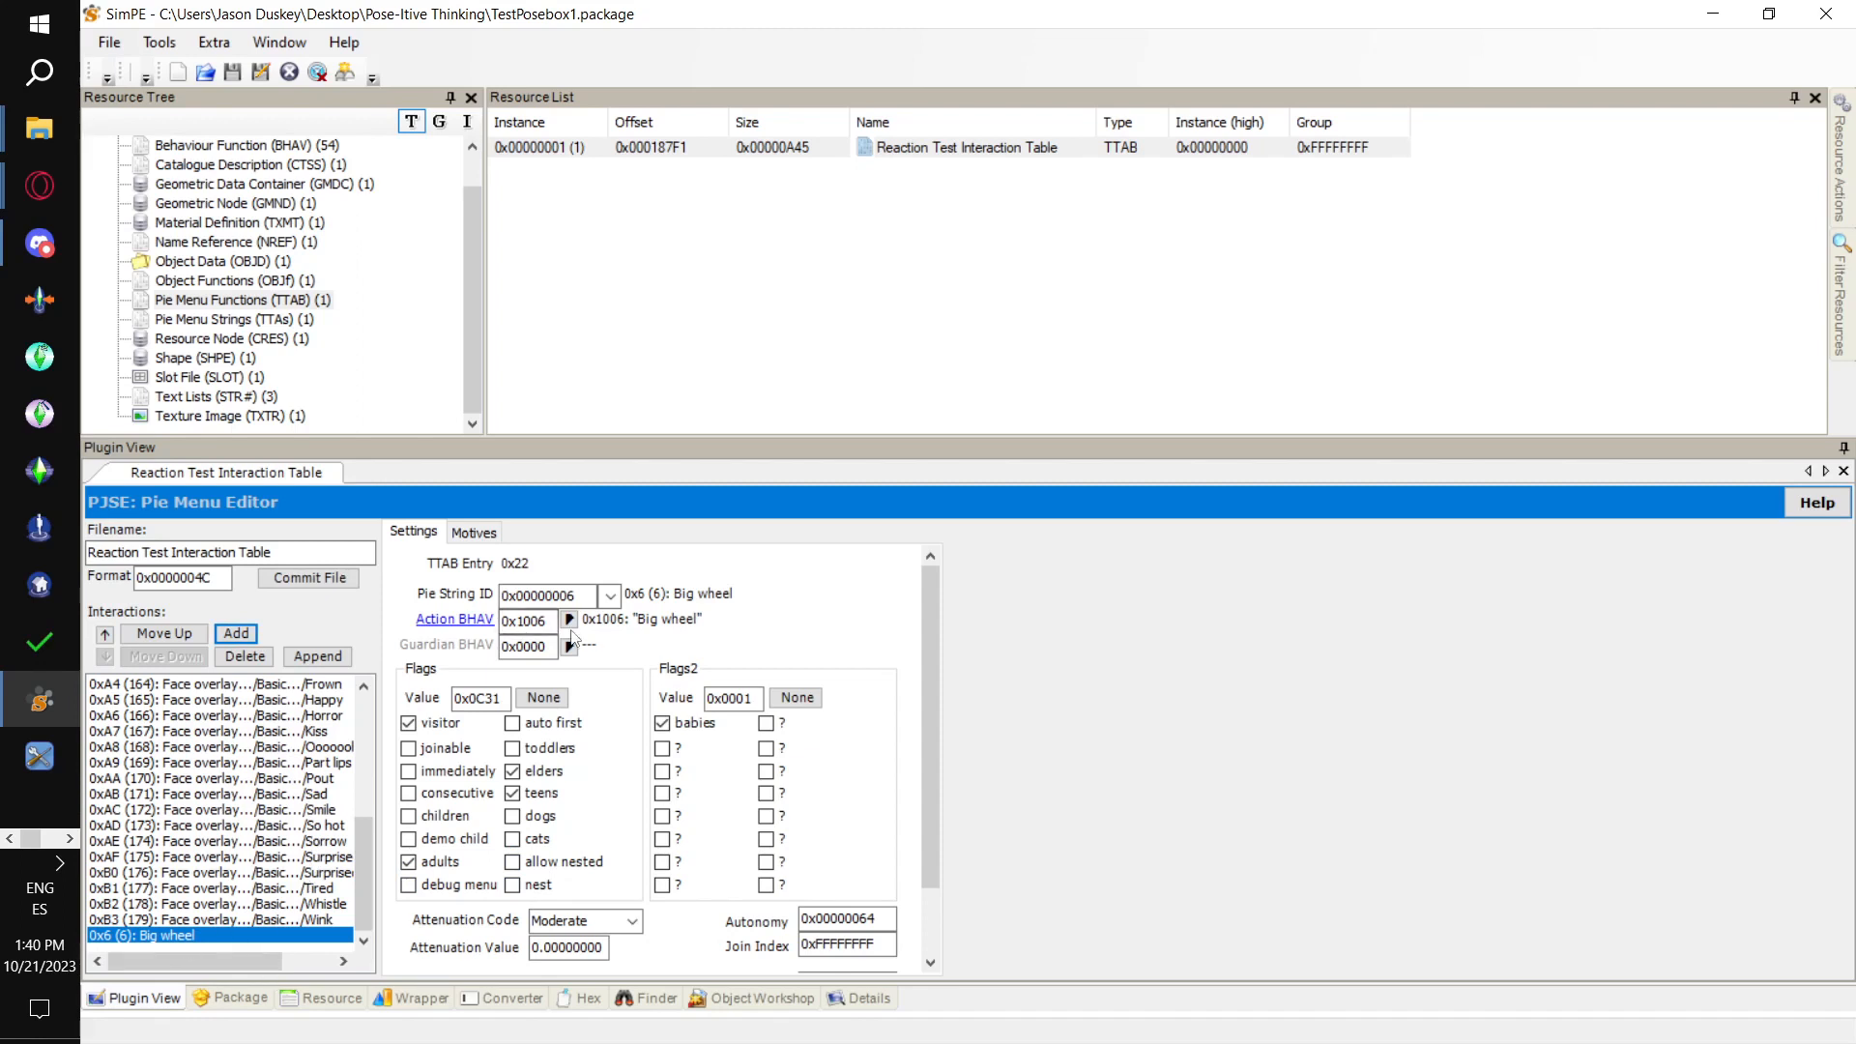
Set the new interaction's Pie String ID to 0x00000007 and its Action BHAV to 0x1007
{"action": "left_click", "coordinate": [580, 597]}
{"action": "key", "text": "BackSpace"}
{"action": "type", "text": "7"}
{"action": "scroll", "coordinate": [631, 638], "scroll_direction": "down", "scroll_amount": 1}
{"action": "scroll", "coordinate": [609, 638], "scroll_direction": "up", "scroll_amount": 1}
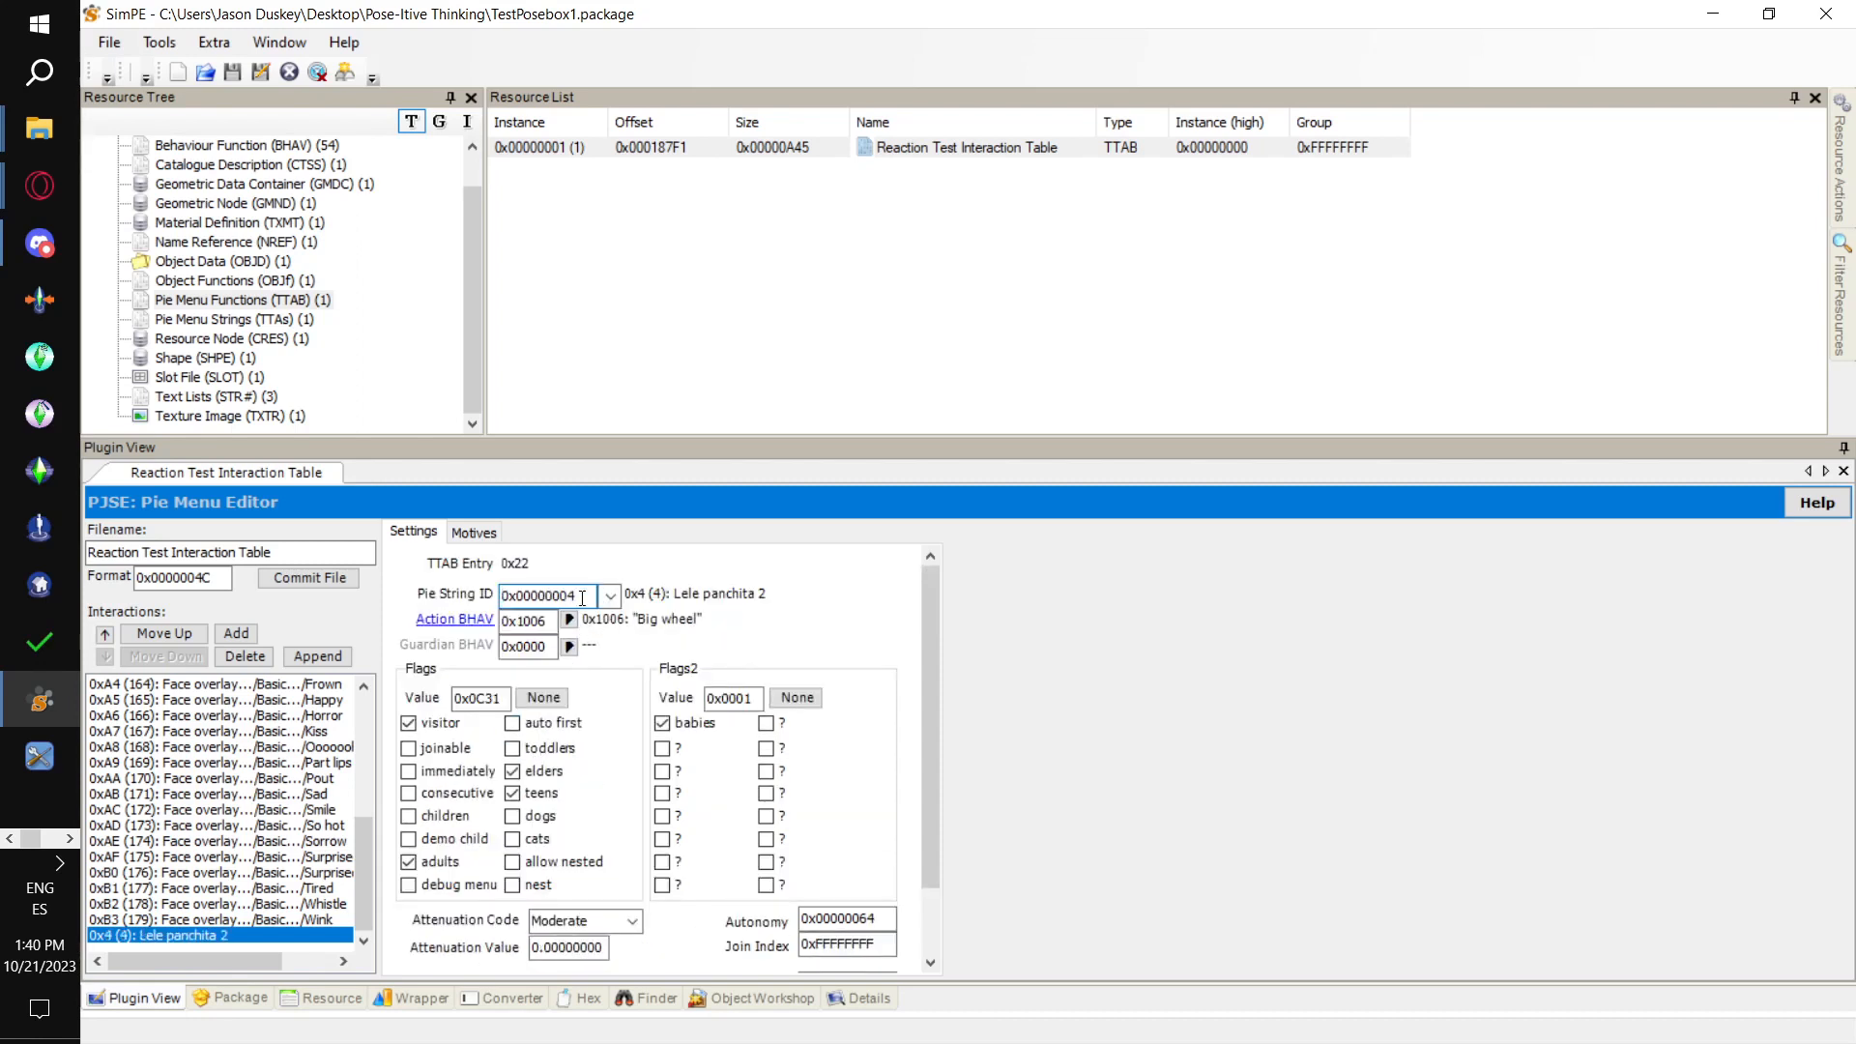
{"action": "key", "text": "BackSpace"}
{"action": "type", "text": "7"}
{"action": "left_click", "coordinate": [550, 617]}
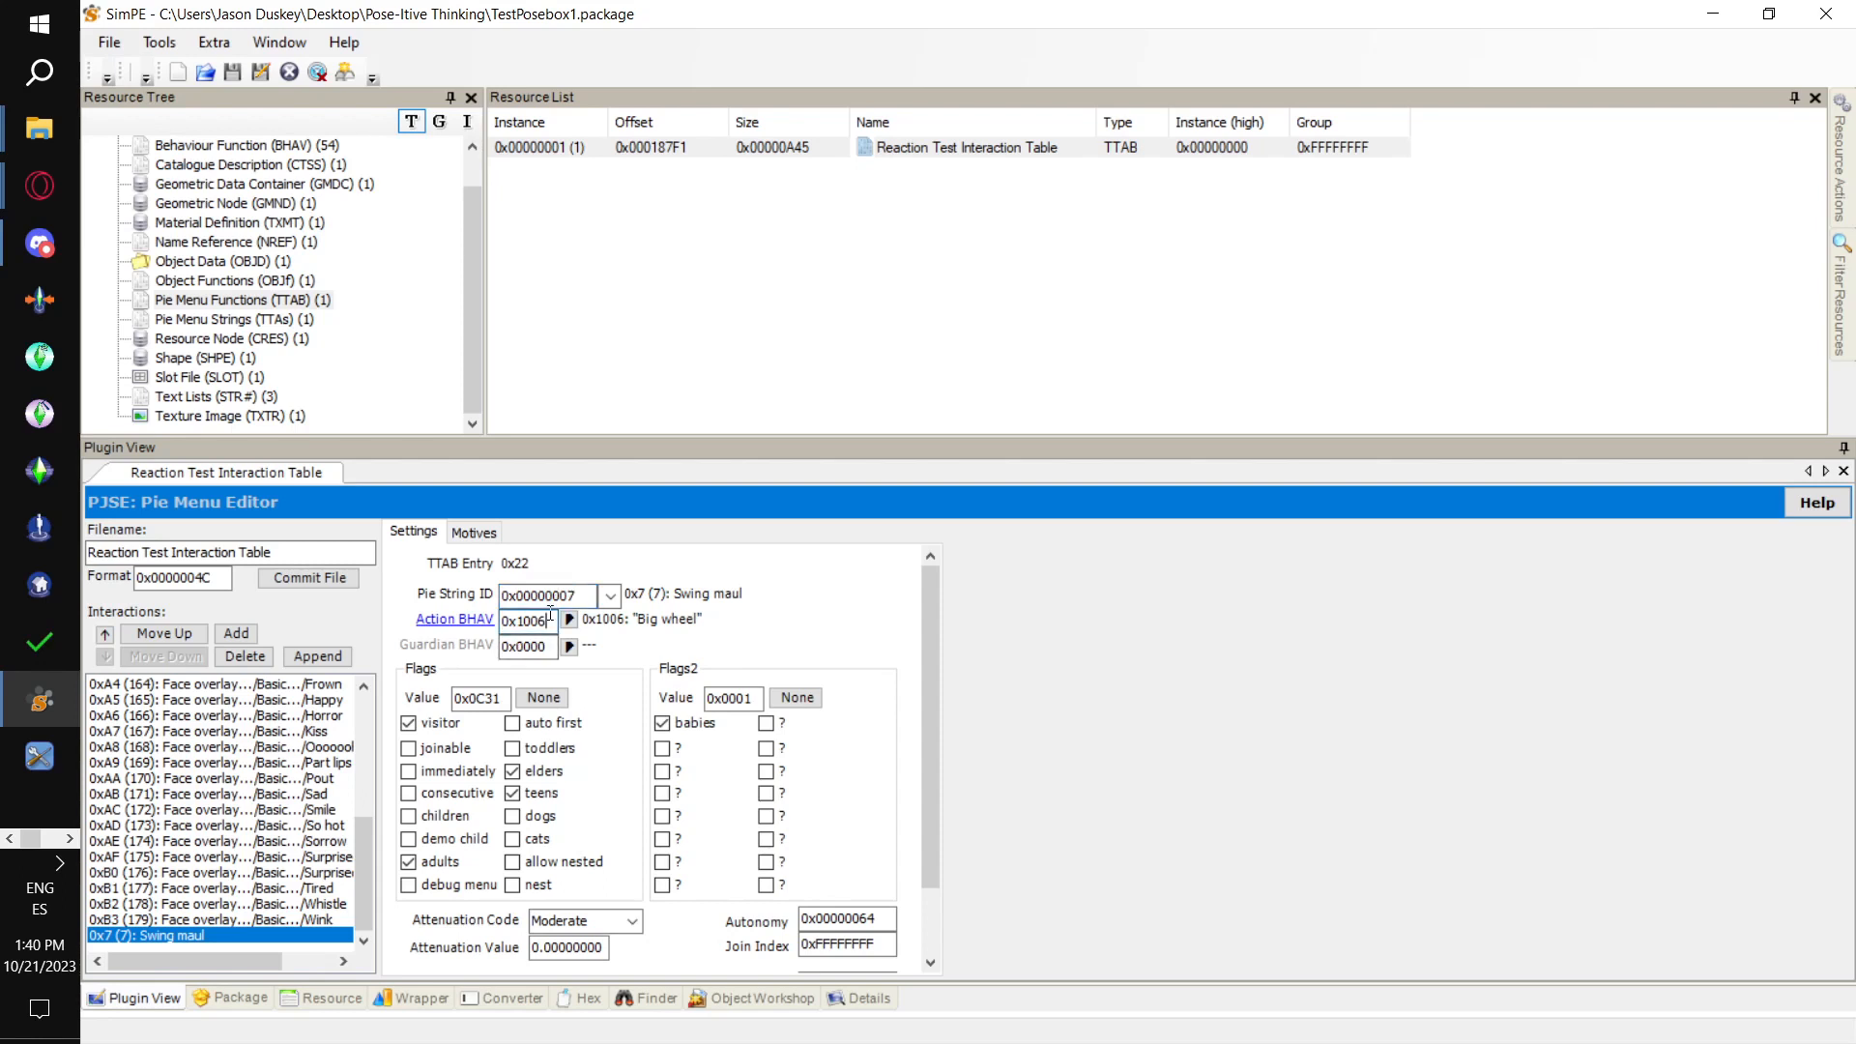
{"action": "key", "text": "BackSpace"}
{"action": "type", "text": "7"}
Add another interaction based on Swing maul, with Pie String ID 0x00000008 and Action BHAV 0x1008
{"action": "left_click", "coordinate": [237, 633]}
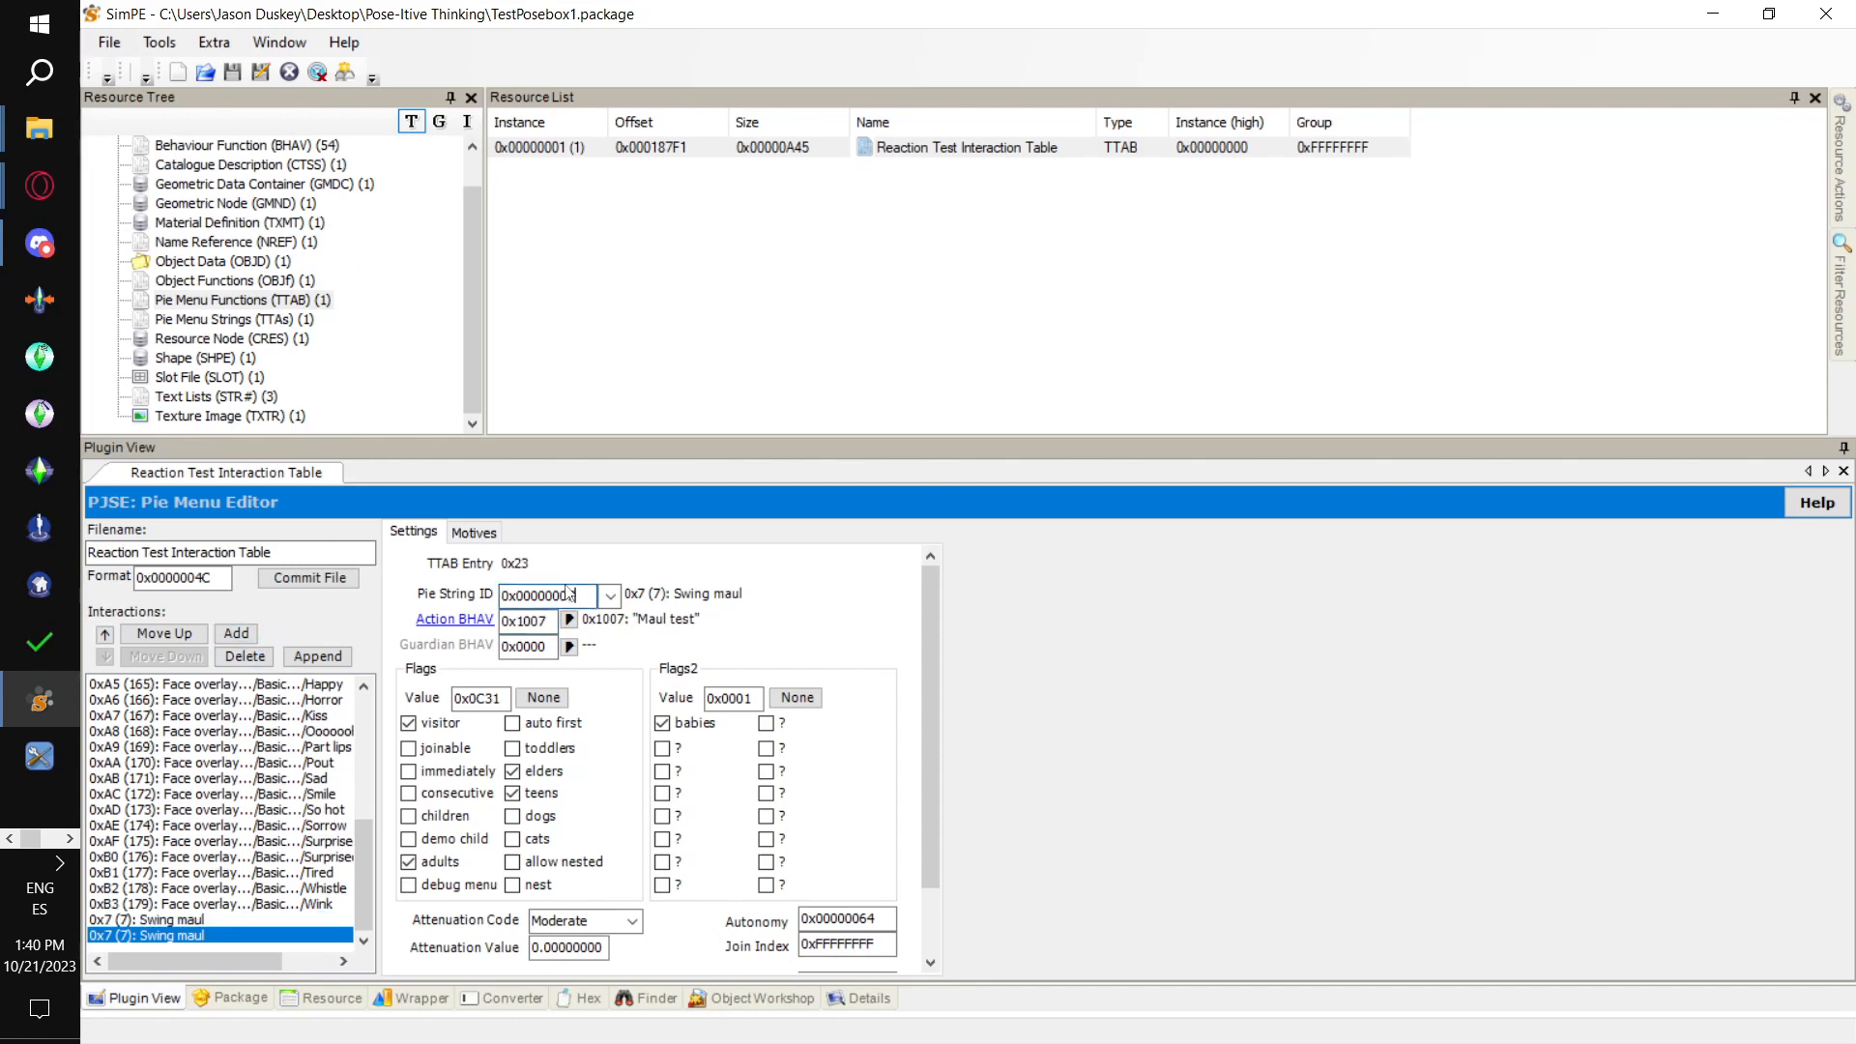
{"action": "type", "text": "8"}
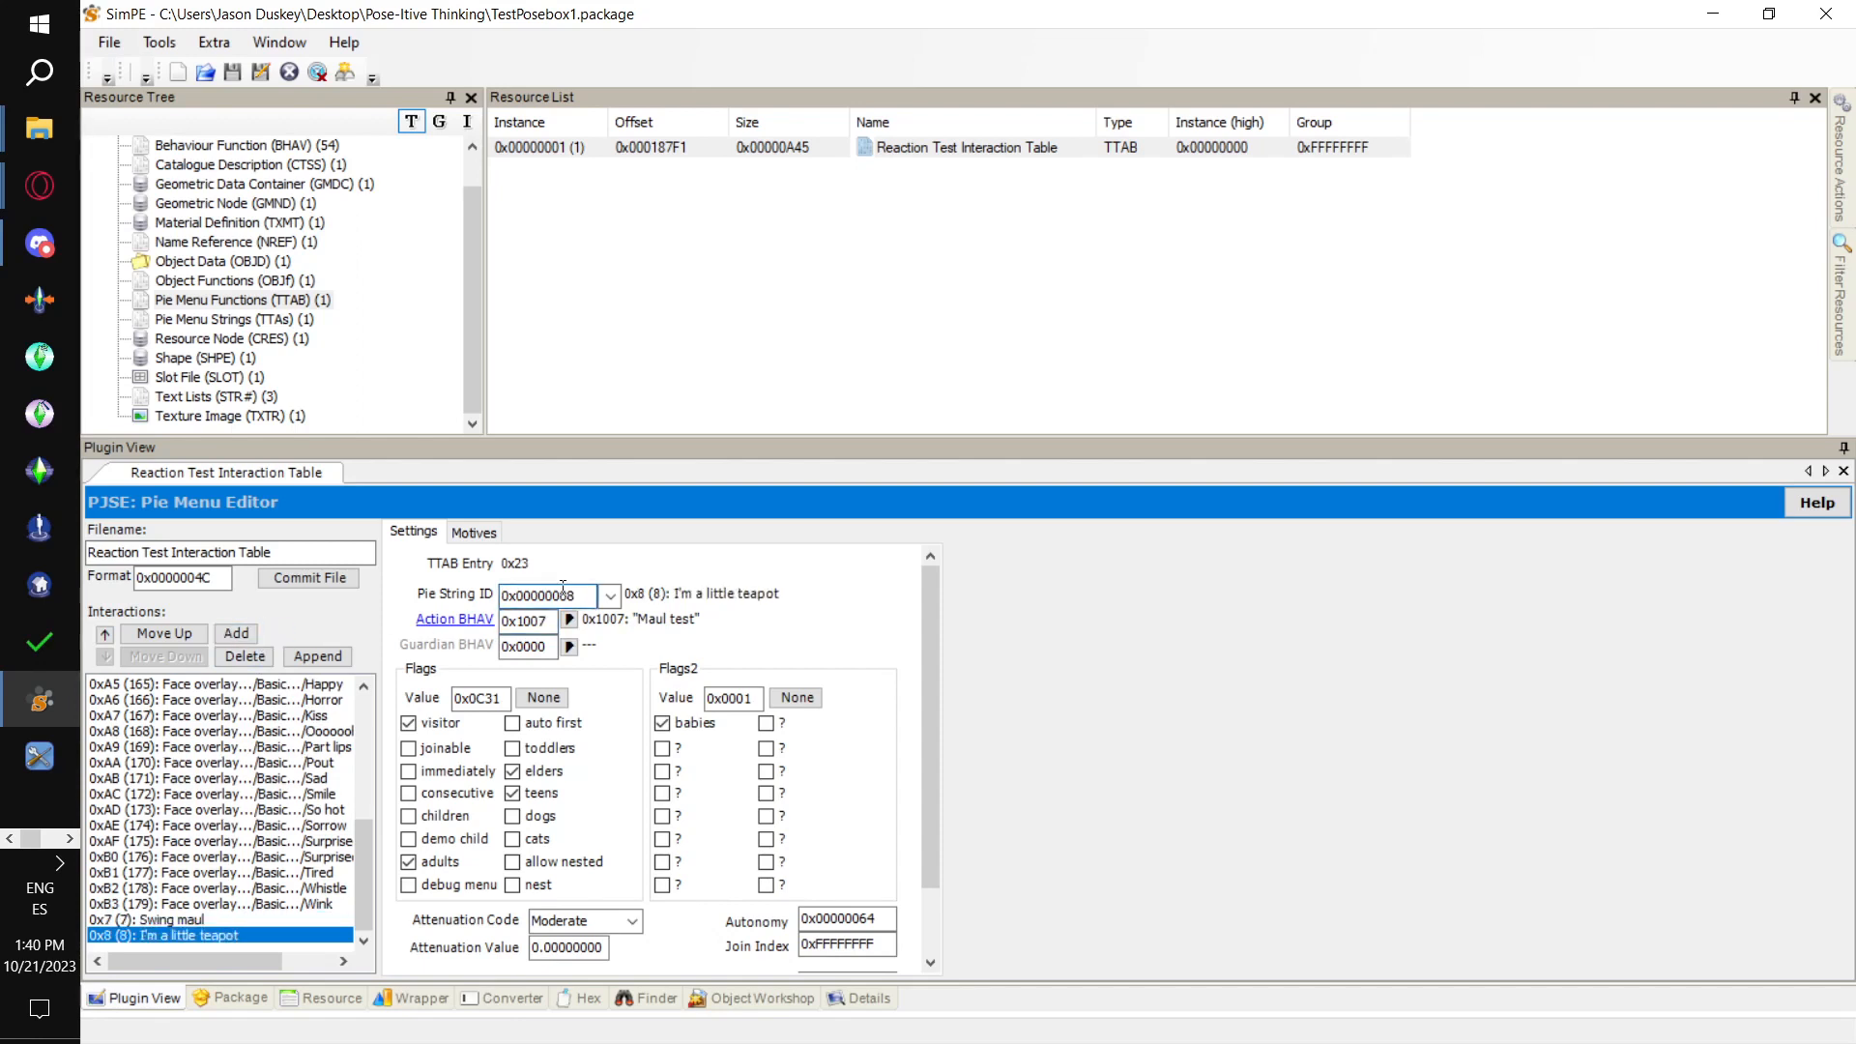
{"action": "key", "text": "BackSpace"}
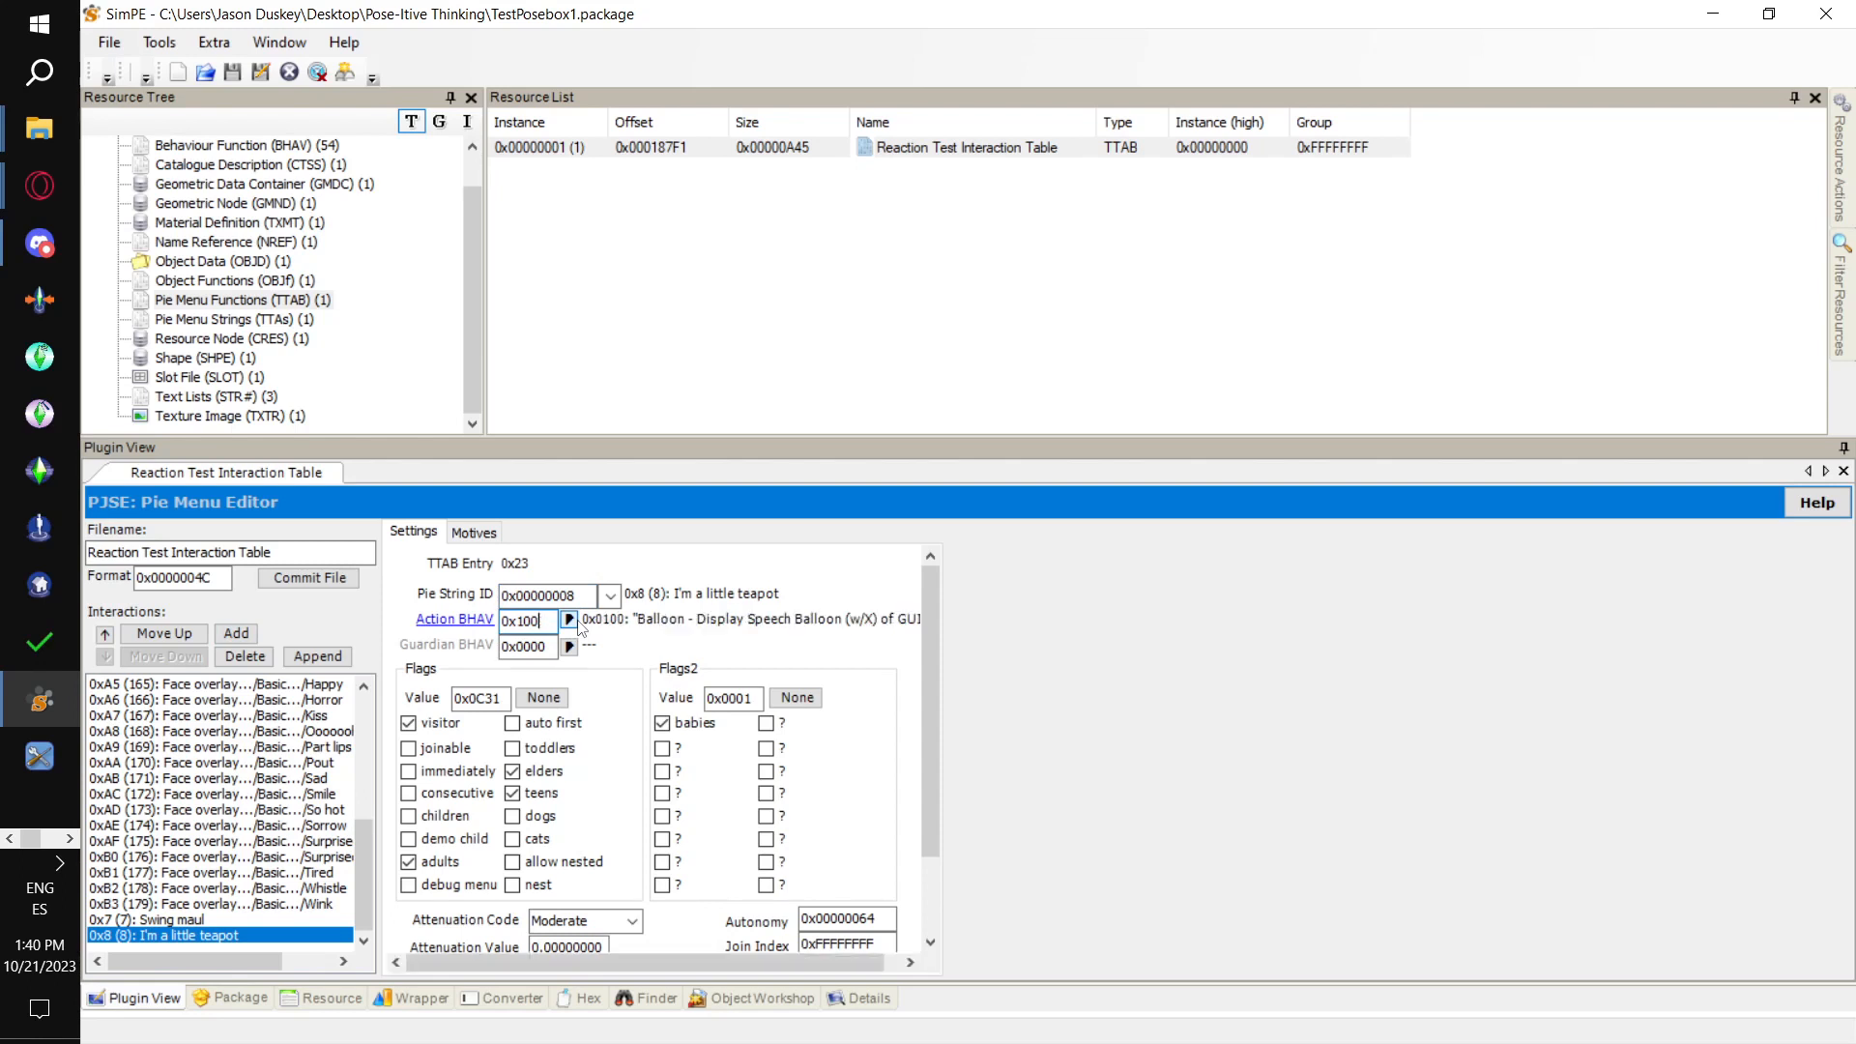
{"action": "type", "text": "8"}
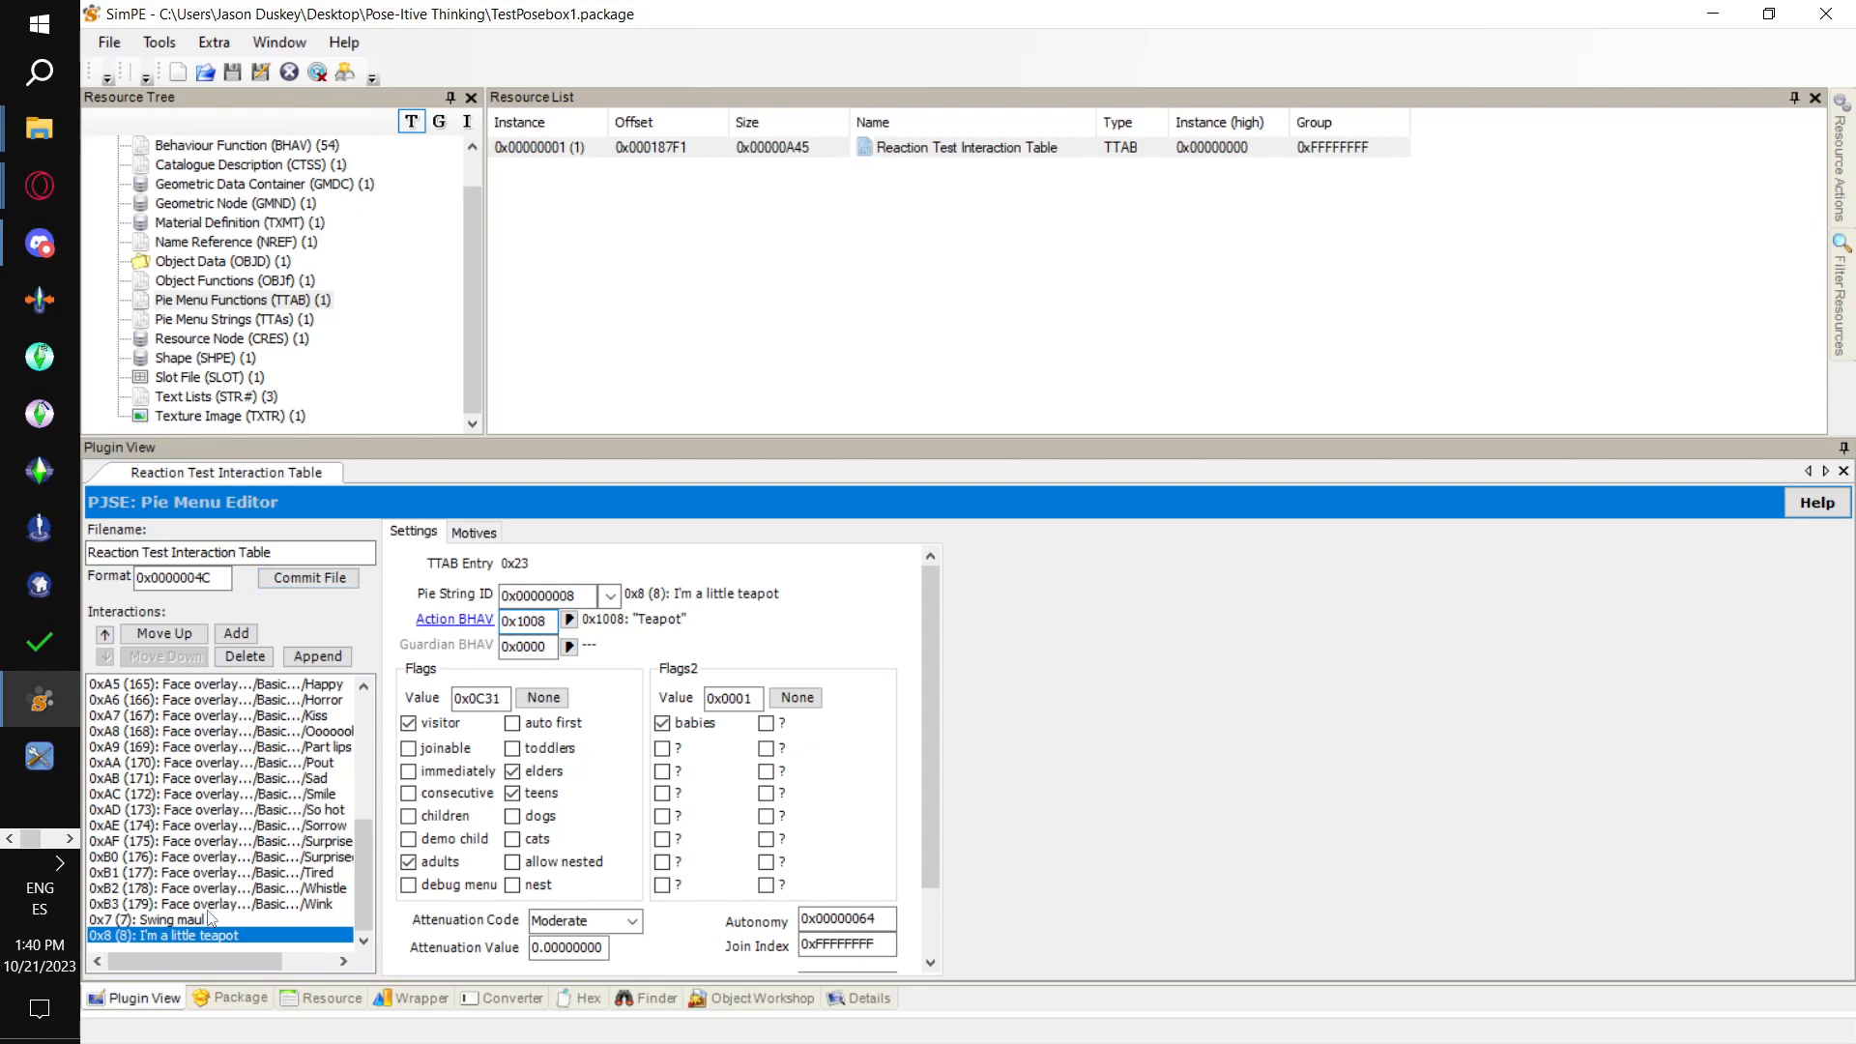
Reorder the interactions so that Swing maul sits directly below Big wheel
{"action": "left_click", "coordinate": [210, 919]}
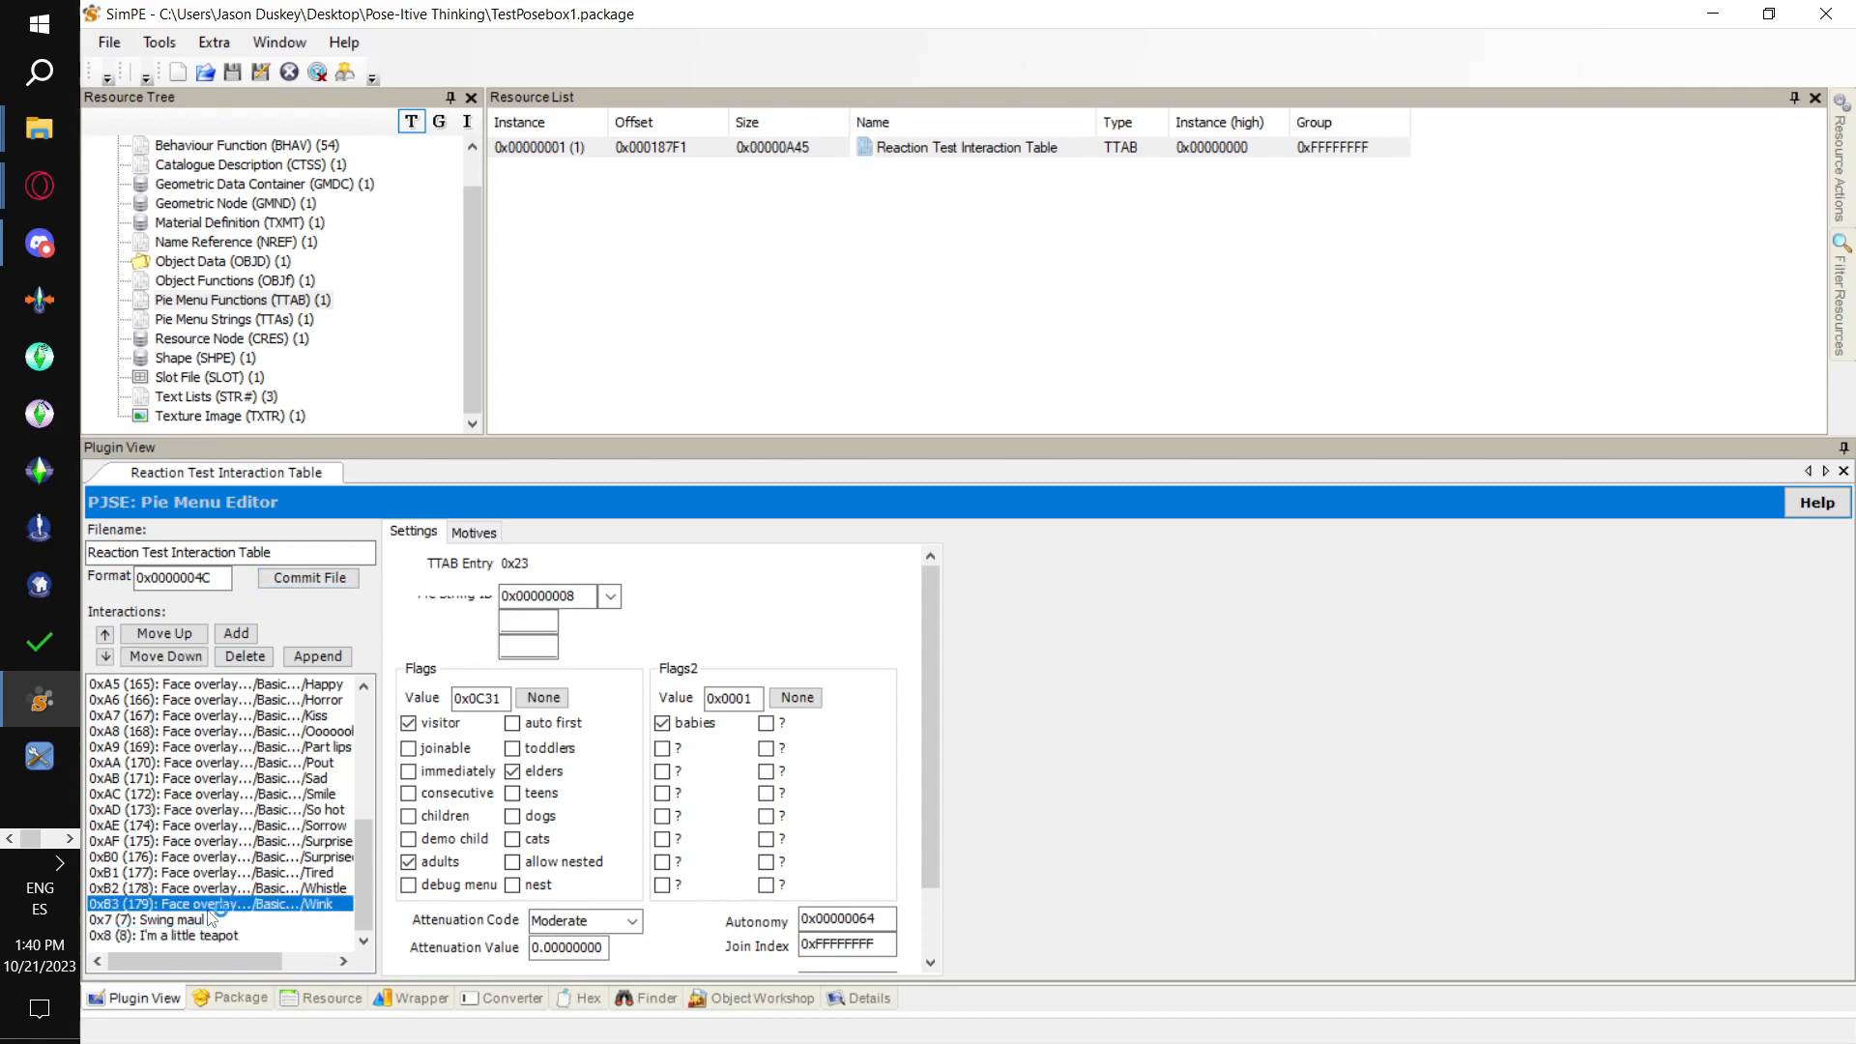
{"action": "left_click", "coordinate": [178, 639]}
{"action": "left_click", "coordinate": [178, 639]}
{"action": "left_click", "coordinate": [178, 639]}
{"action": "left_click", "coordinate": [177, 639]}
{"action": "left_click", "coordinate": [178, 639]}
{"action": "left_click", "coordinate": [178, 639]}
{"action": "left_click", "coordinate": [178, 639]}
{"action": "left_click", "coordinate": [178, 639]}
{"action": "left_click", "coordinate": [178, 639]}
{"action": "left_click", "coordinate": [178, 639]}
{"action": "left_click", "coordinate": [178, 639]}
{"action": "left_click", "coordinate": [177, 640]}
{"action": "left_click", "coordinate": [178, 639]}
{"action": "left_click", "coordinate": [178, 639]}
{"action": "left_click", "coordinate": [178, 639]}
{"action": "left_click", "coordinate": [178, 639]}
{"action": "left_click", "coordinate": [179, 644]}
{"action": "left_click", "coordinate": [179, 644]}
{"action": "left_click", "coordinate": [179, 644]}
{"action": "left_click", "coordinate": [179, 644]}
{"action": "left_click", "coordinate": [179, 644]}
{"action": "left_click", "coordinate": [179, 643]}
{"action": "left_click", "coordinate": [179, 643]}
{"action": "left_click", "coordinate": [179, 640]}
{"action": "left_click", "coordinate": [179, 640]}
{"action": "left_click", "coordinate": [179, 640]}
{"action": "left_click", "coordinate": [179, 640]}
{"action": "left_click", "coordinate": [179, 640]}
{"action": "left_click", "coordinate": [179, 640]}
{"action": "left_click", "coordinate": [179, 640]}
{"action": "left_click", "coordinate": [179, 640]}
{"action": "left_click", "coordinate": [179, 641]}
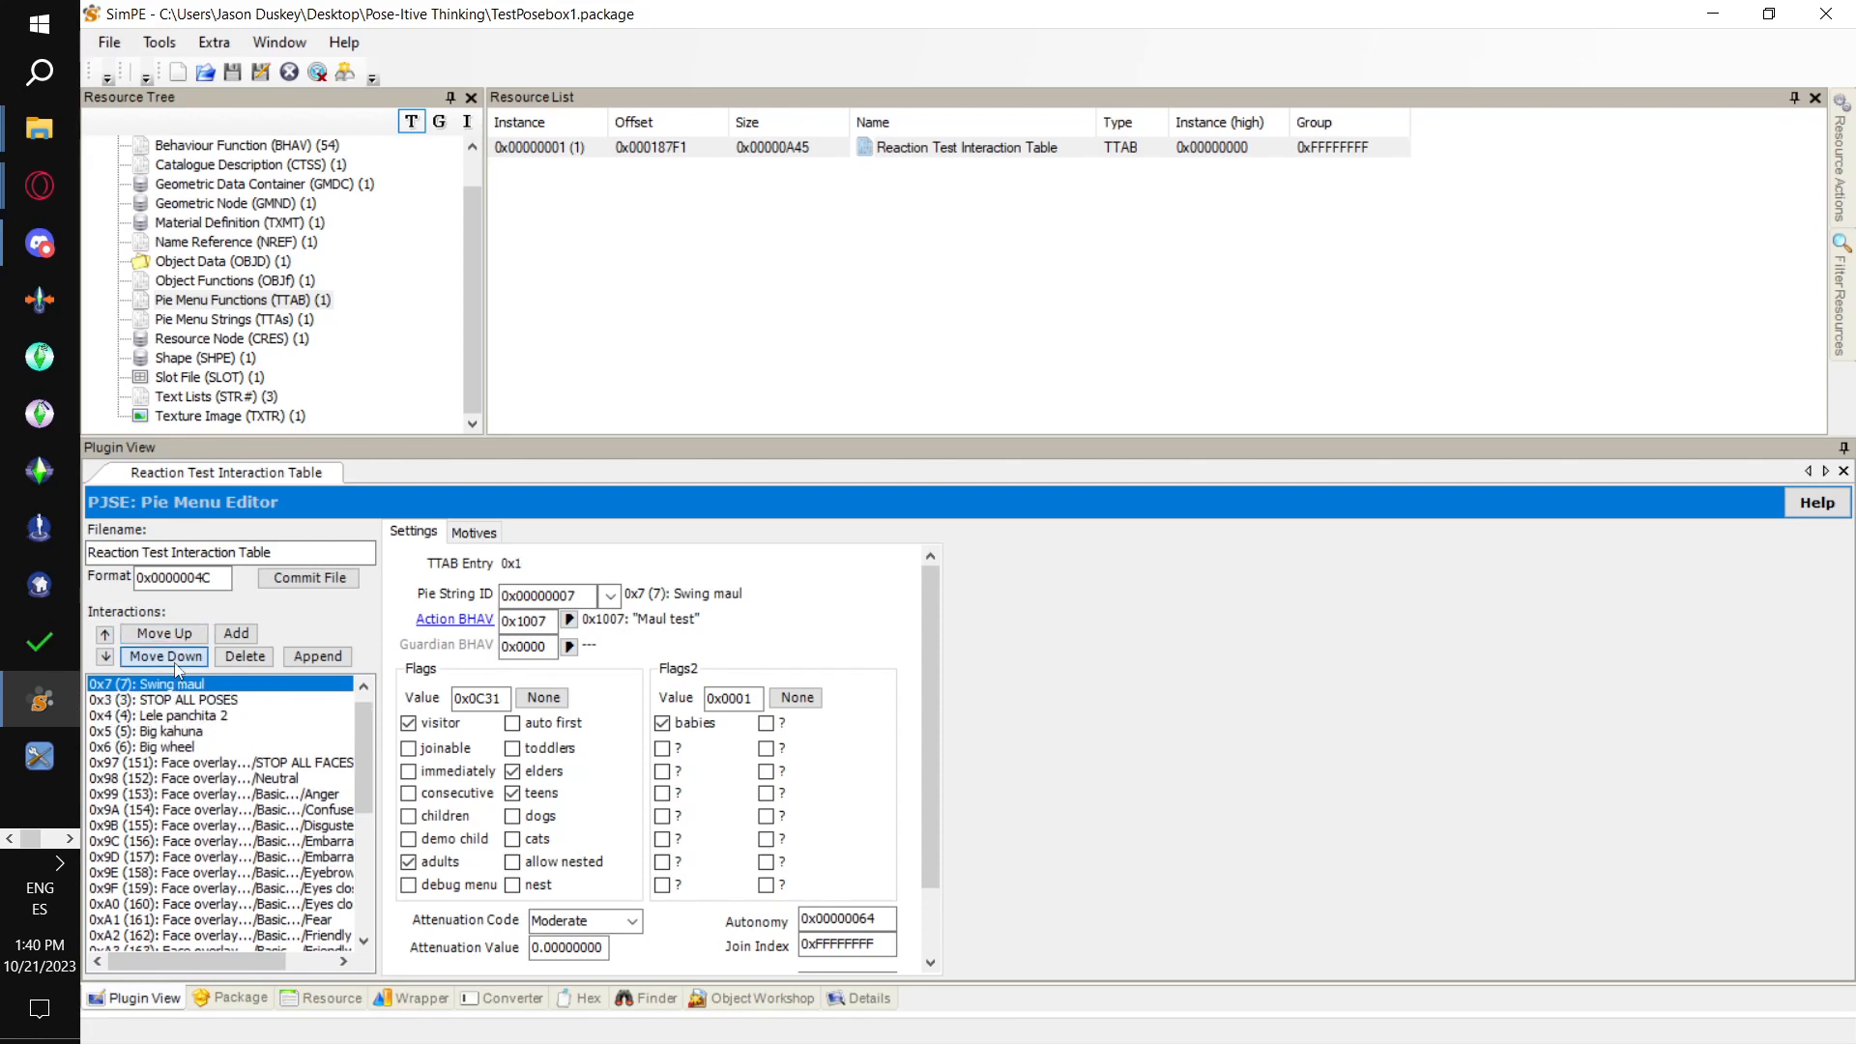
{"action": "left_click", "coordinate": [177, 660]}
{"action": "left_click", "coordinate": [176, 660]}
{"action": "left_click", "coordinate": [177, 660]}
{"action": "left_click", "coordinate": [177, 661]}
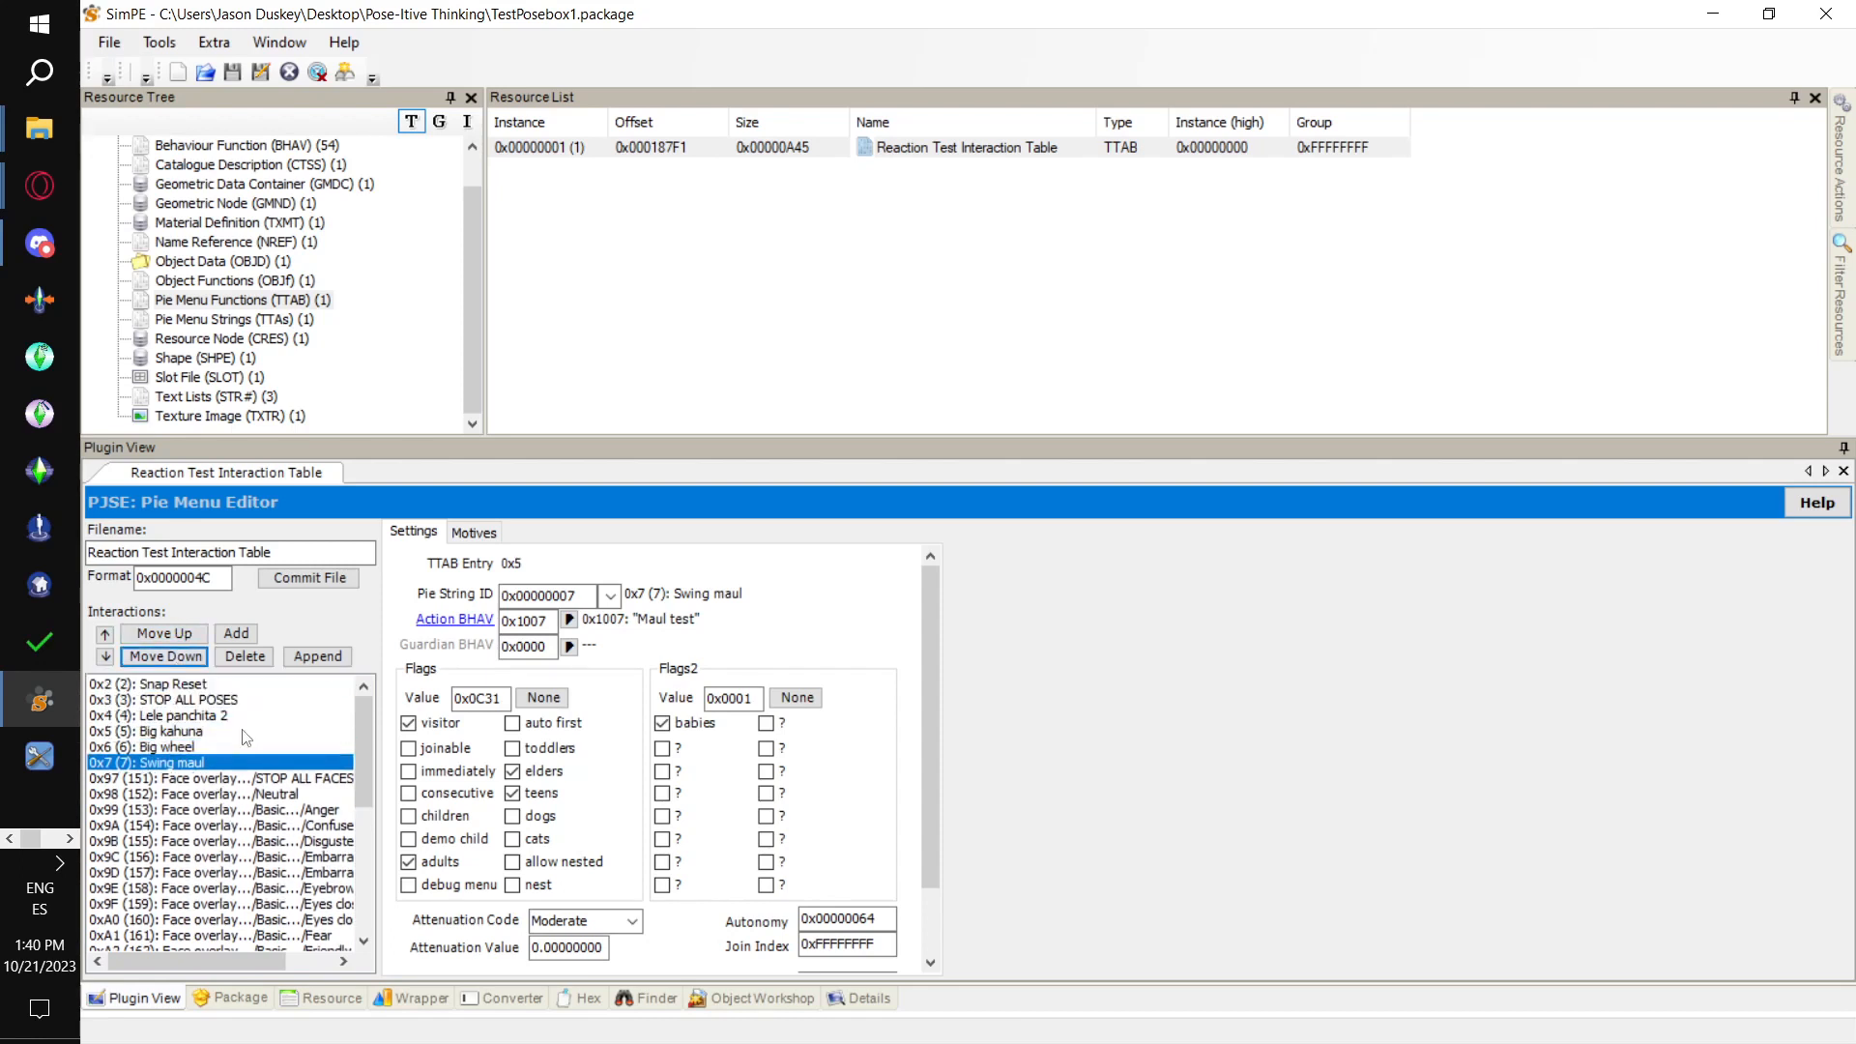
Move the I'm a little teapot interaction up the list to directly below Swing maul
{"action": "scroll", "coordinate": [261, 742], "scroll_direction": "down", "scroll_amount": 6}
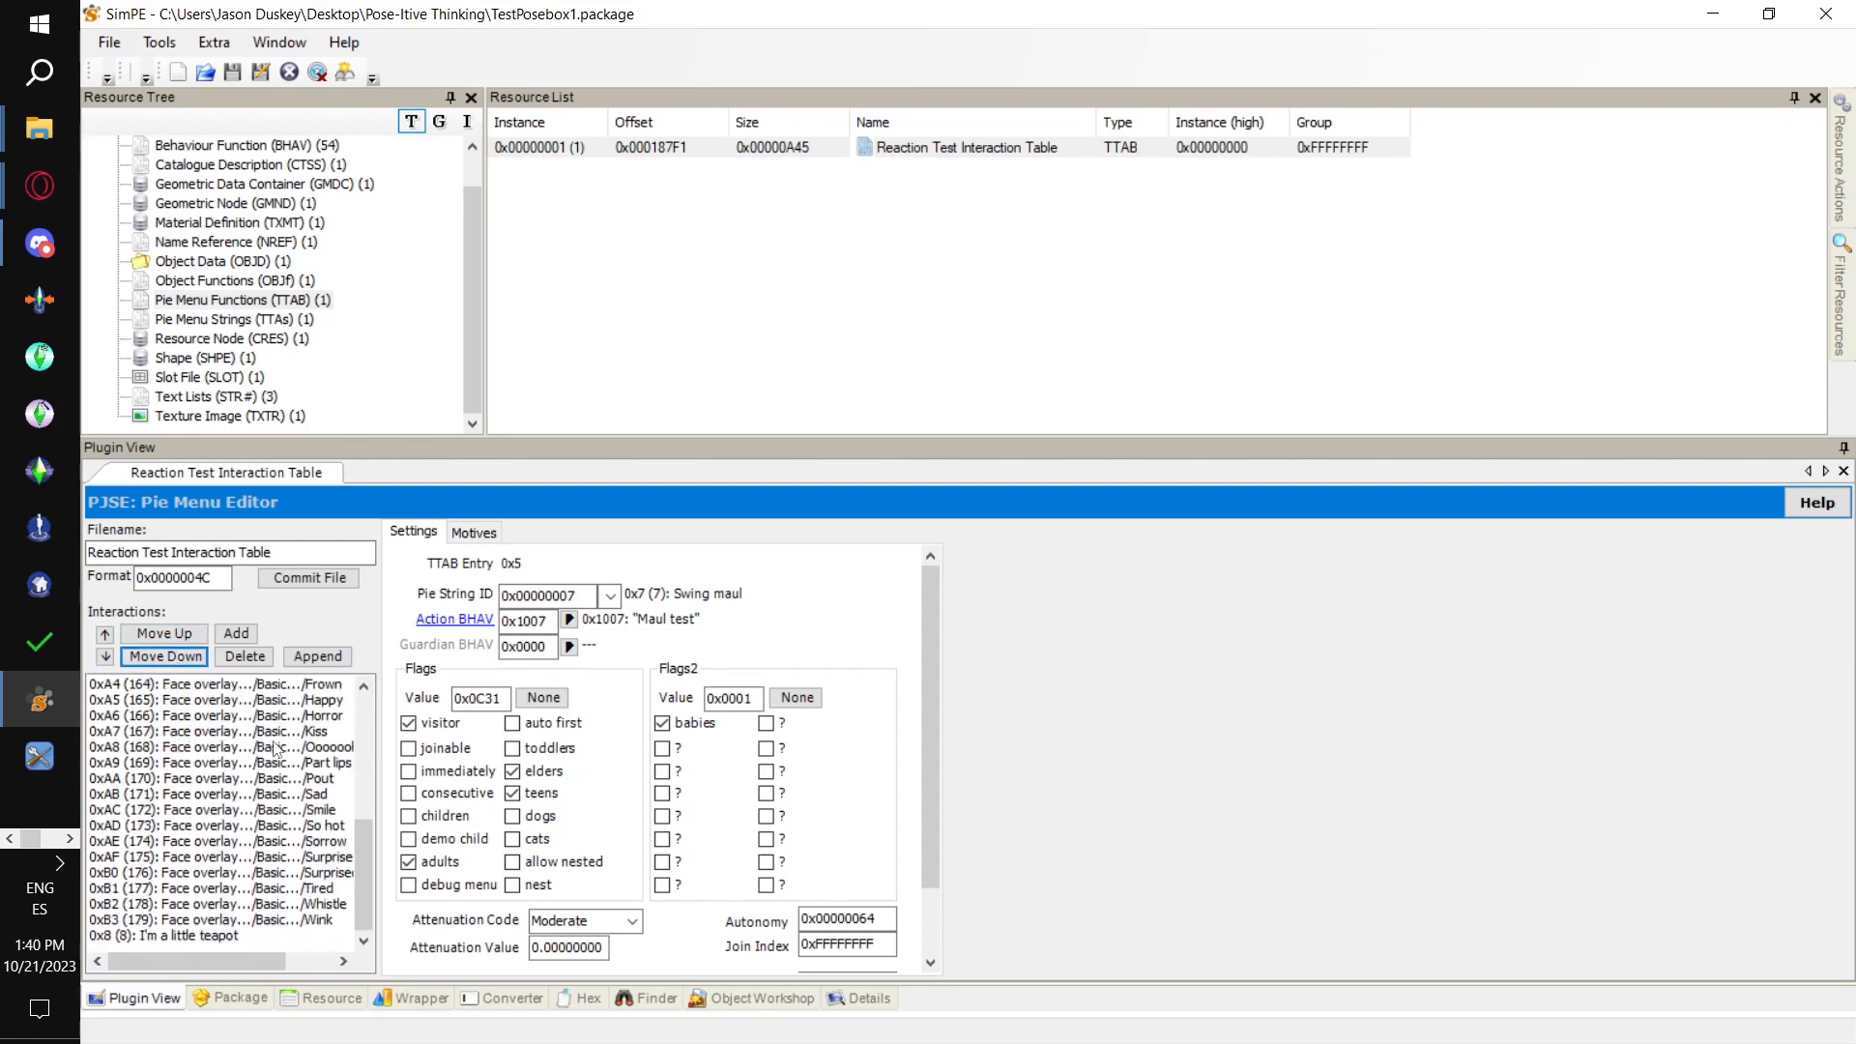
{"action": "left_click", "coordinate": [220, 936]}
{"action": "left_click", "coordinate": [186, 637]}
{"action": "left_click", "coordinate": [185, 636]}
{"action": "left_click", "coordinate": [186, 636]}
{"action": "left_click", "coordinate": [185, 636]}
{"action": "left_click", "coordinate": [186, 636]}
{"action": "left_click", "coordinate": [186, 636]}
{"action": "left_click", "coordinate": [185, 636]}
{"action": "left_click", "coordinate": [186, 636]}
{"action": "left_click", "coordinate": [186, 637]}
{"action": "left_click", "coordinate": [186, 636]}
{"action": "left_click", "coordinate": [185, 636]}
{"action": "left_click", "coordinate": [186, 636]}
{"action": "left_click", "coordinate": [186, 636]}
{"action": "left_click", "coordinate": [185, 636]}
{"action": "left_click", "coordinate": [186, 636]}
{"action": "left_click", "coordinate": [186, 636]}
{"action": "left_click", "coordinate": [185, 636]}
{"action": "left_click", "coordinate": [186, 637]}
{"action": "left_click", "coordinate": [186, 636]}
{"action": "left_click", "coordinate": [186, 636]}
{"action": "left_click", "coordinate": [186, 636]}
{"action": "left_click", "coordinate": [186, 636]}
{"action": "left_click", "coordinate": [186, 636]}
{"action": "left_click", "coordinate": [185, 636]}
{"action": "left_click", "coordinate": [186, 637]}
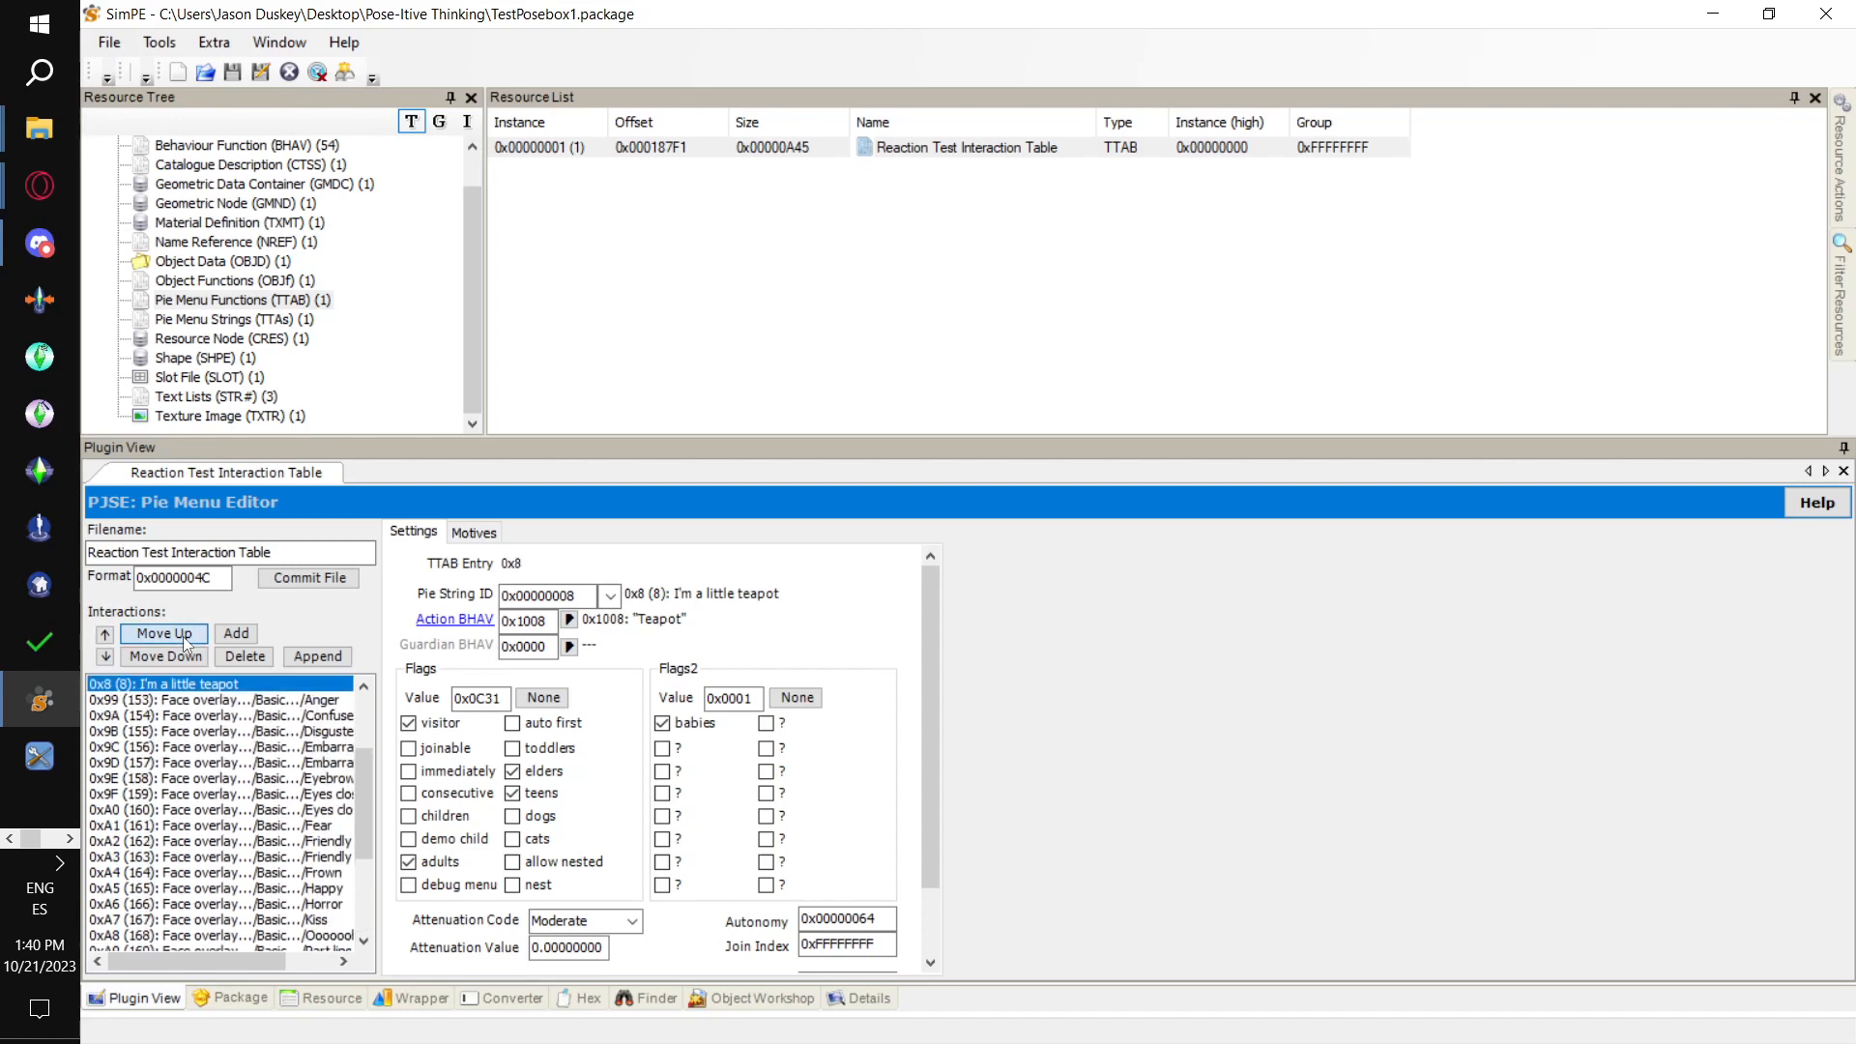
{"action": "left_click", "coordinate": [186, 636]}
{"action": "left_click", "coordinate": [185, 636]}
{"action": "scroll", "coordinate": [232, 793], "scroll_direction": "up", "scroll_amount": 2}
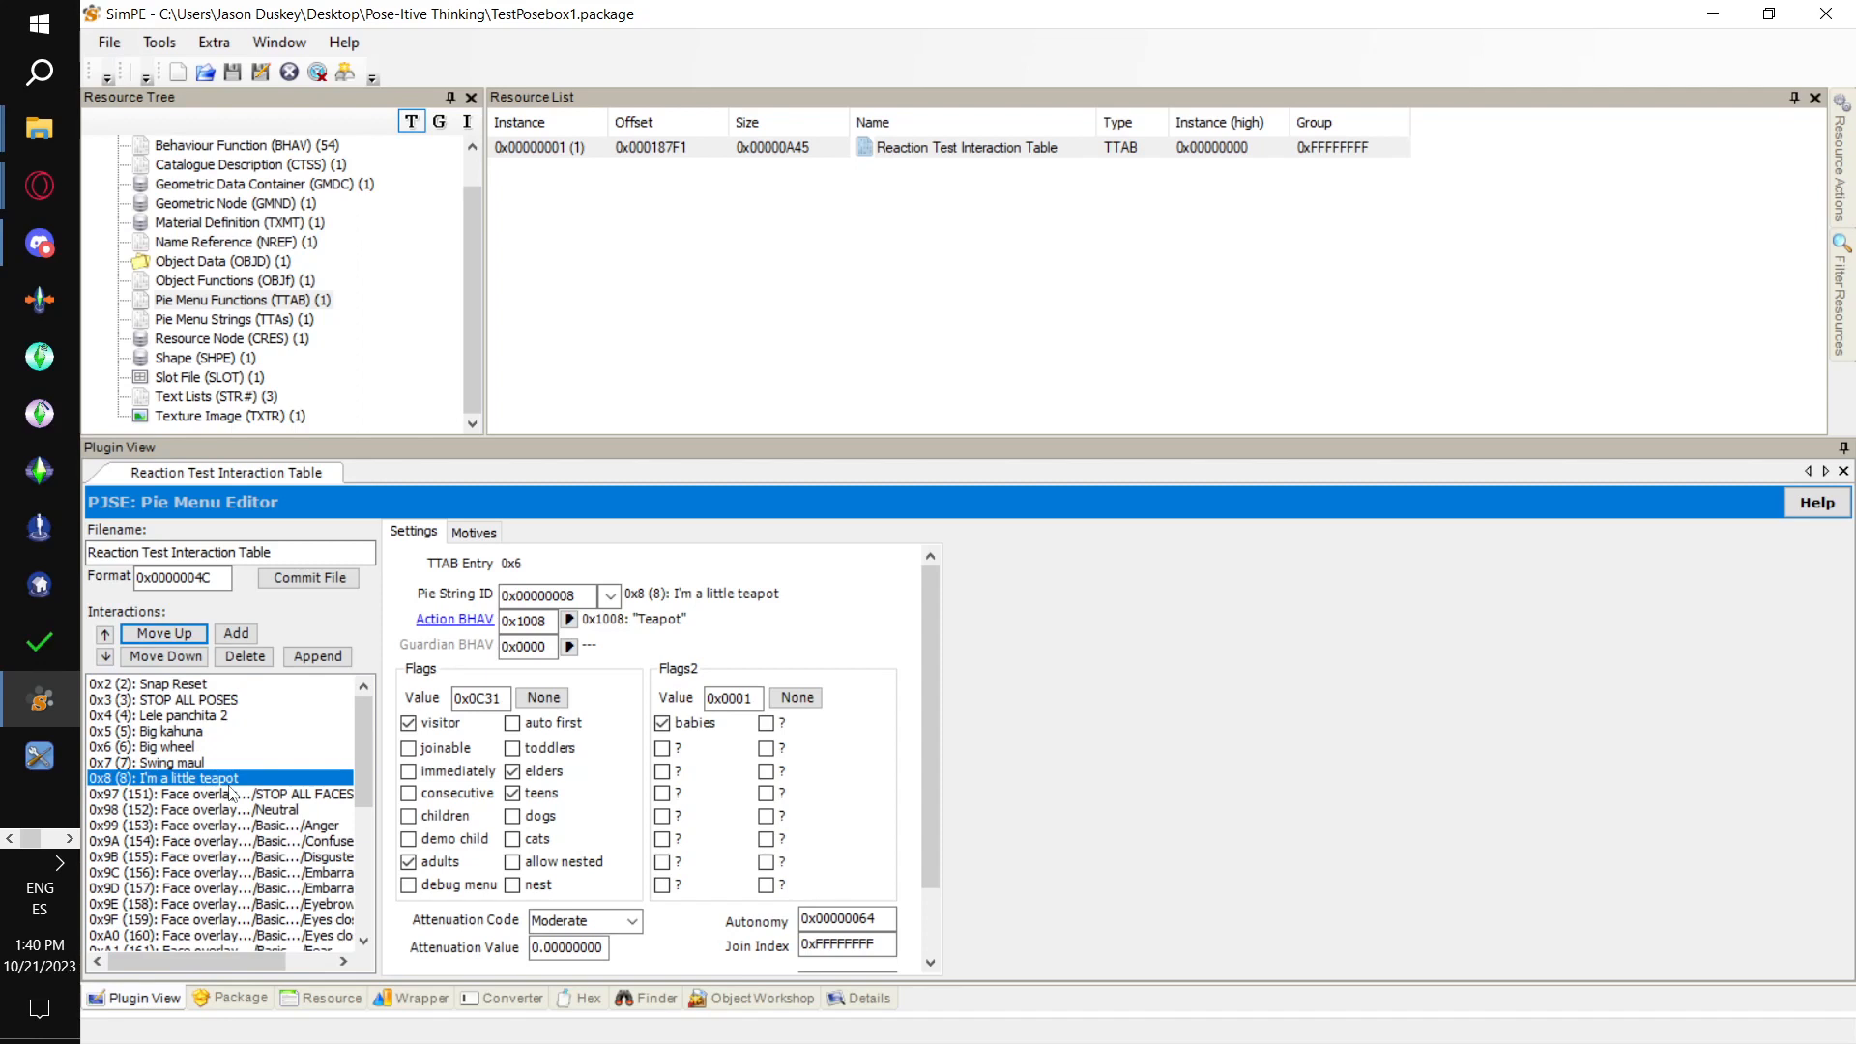
Commit the pie menu changes and save the TestPosebox1 package
{"action": "left_click", "coordinate": [306, 580]}
{"action": "left_click", "coordinate": [109, 43]}
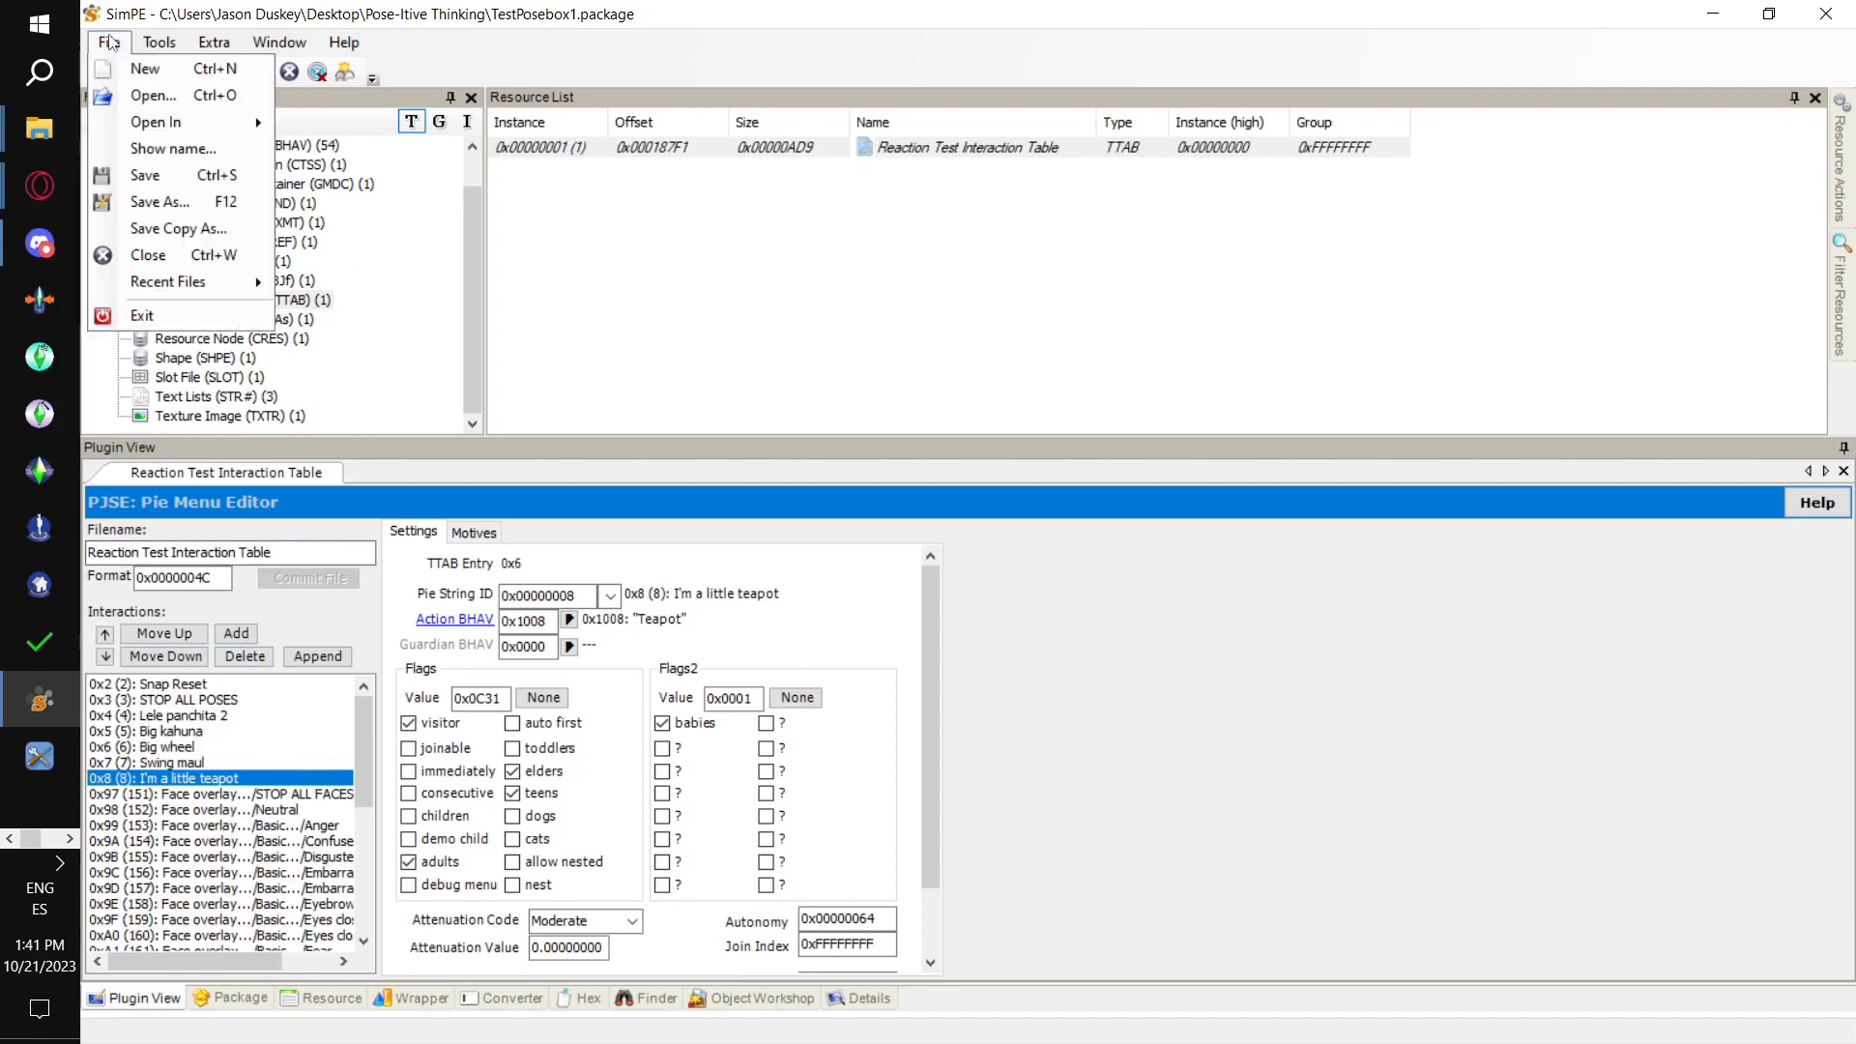
{"action": "left_click", "coordinate": [124, 174]}
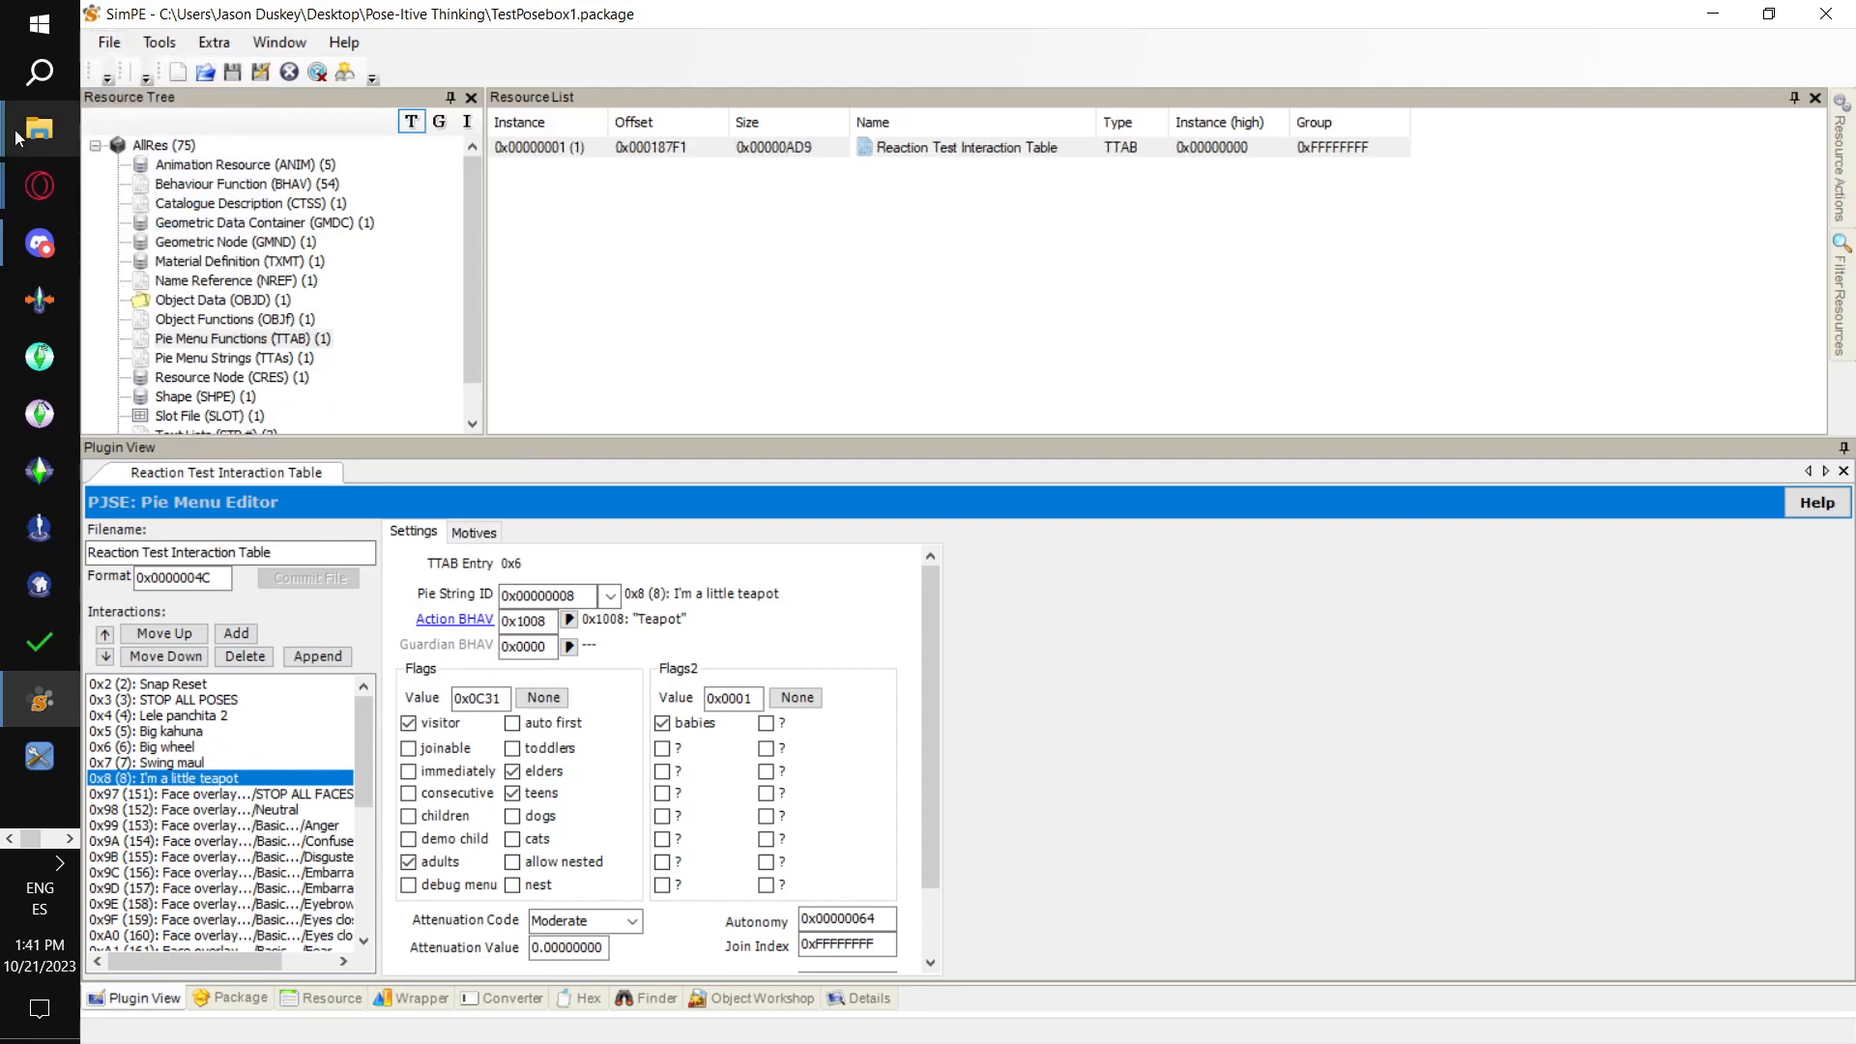
Switch to The Sims 2 and have the blond Sim perform Swing maul from the tutorial posebox
{"action": "mouse_move", "coordinate": [19, 135]}
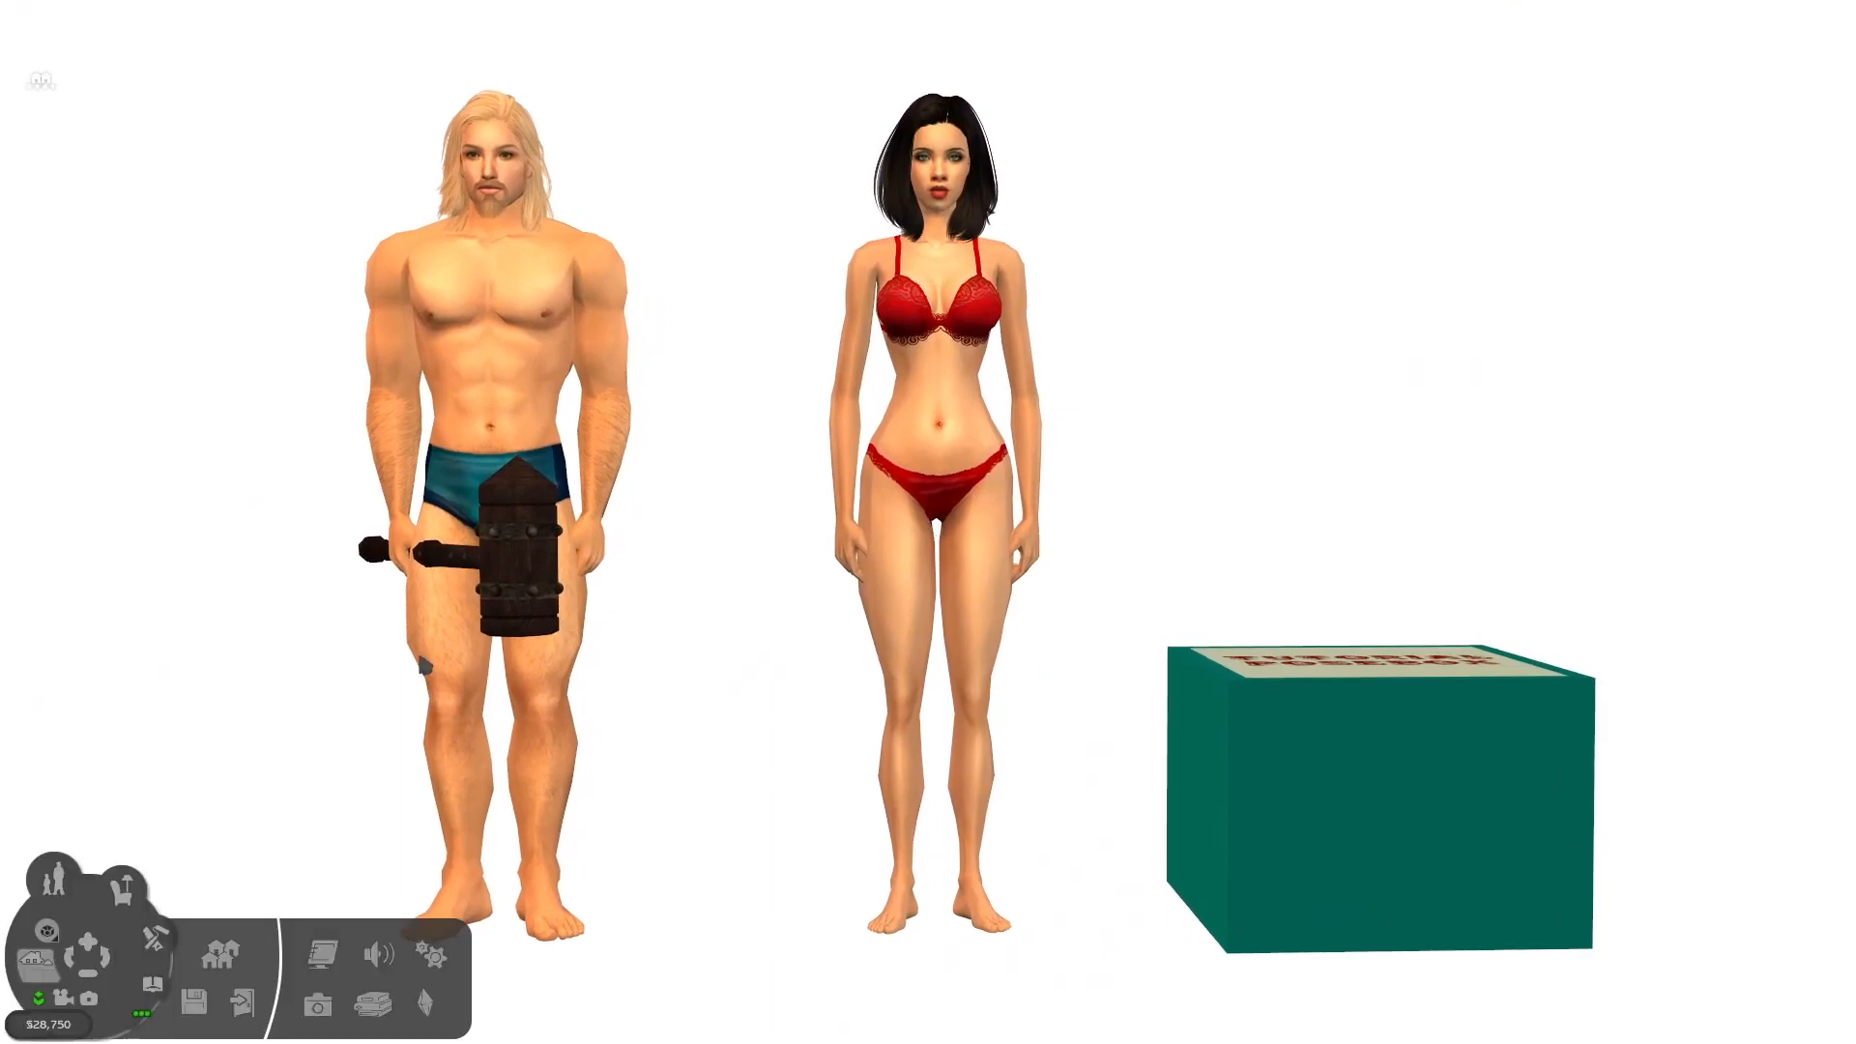
{"action": "left_click", "coordinate": [44, 868]}
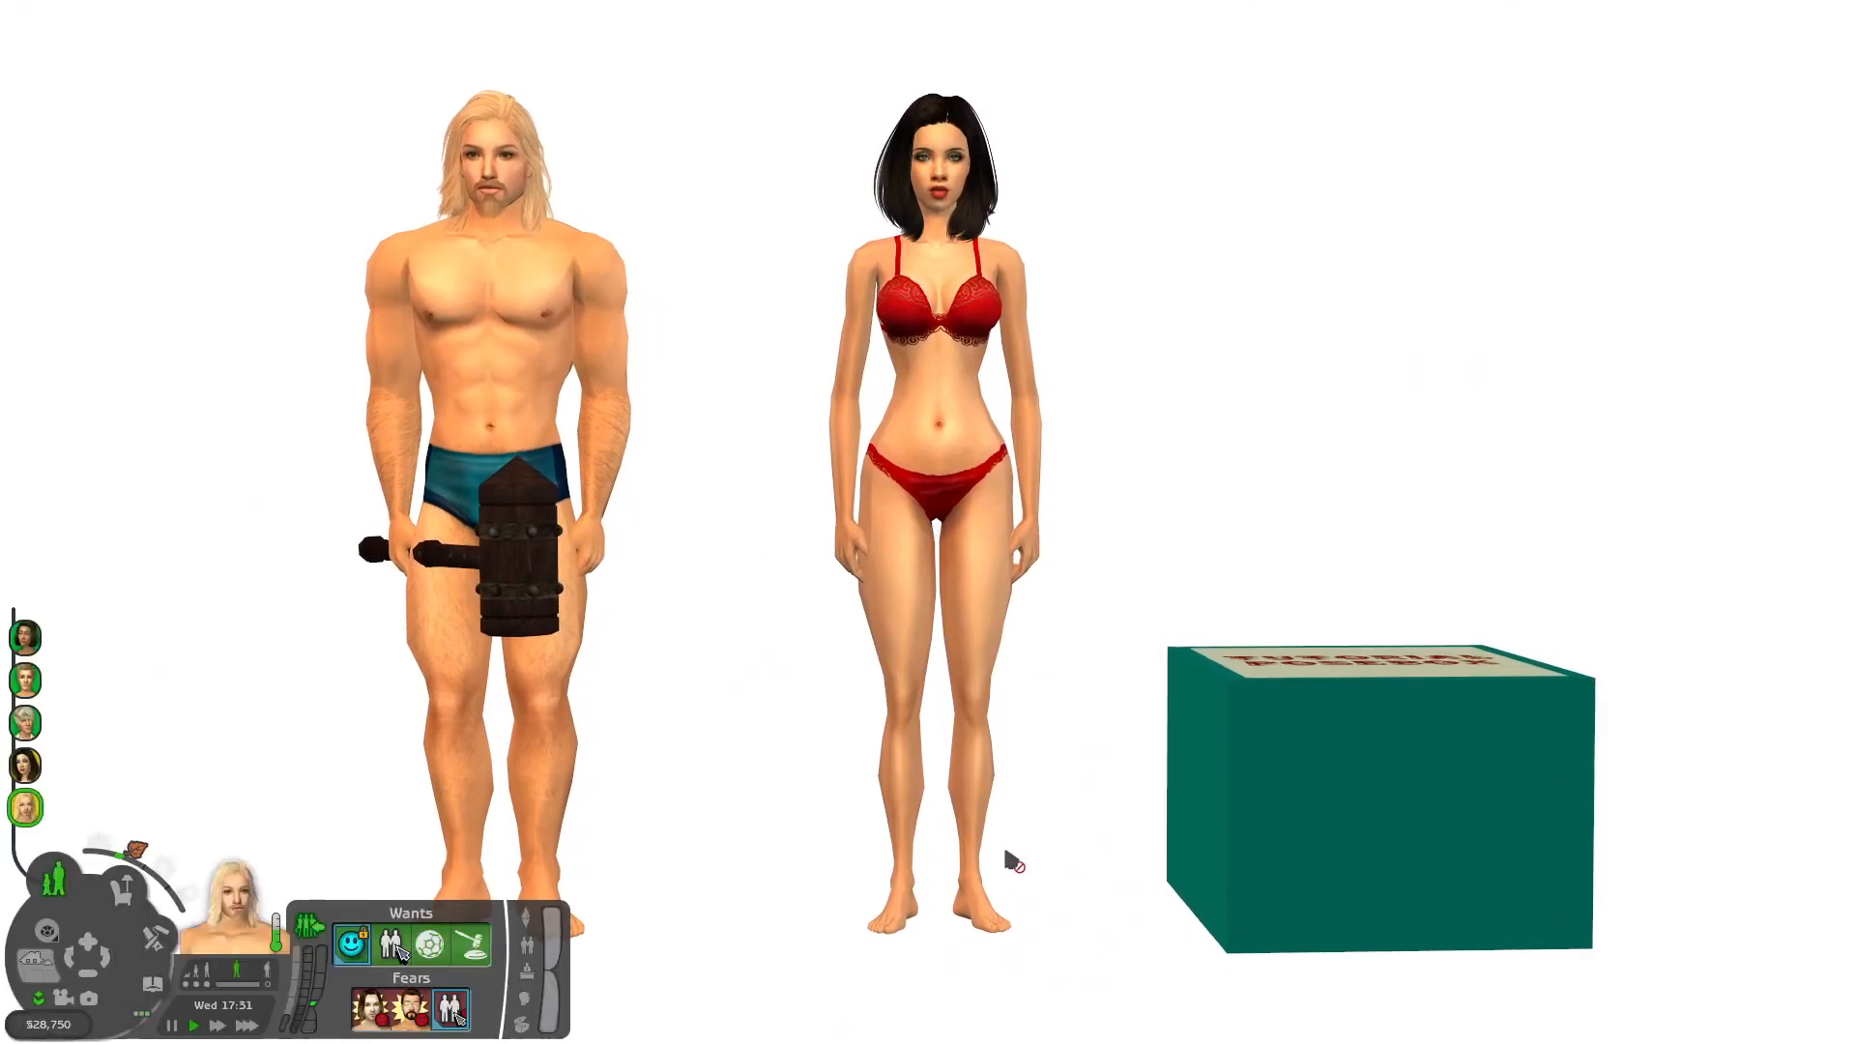
{"action": "left_click", "coordinate": [1266, 817]}
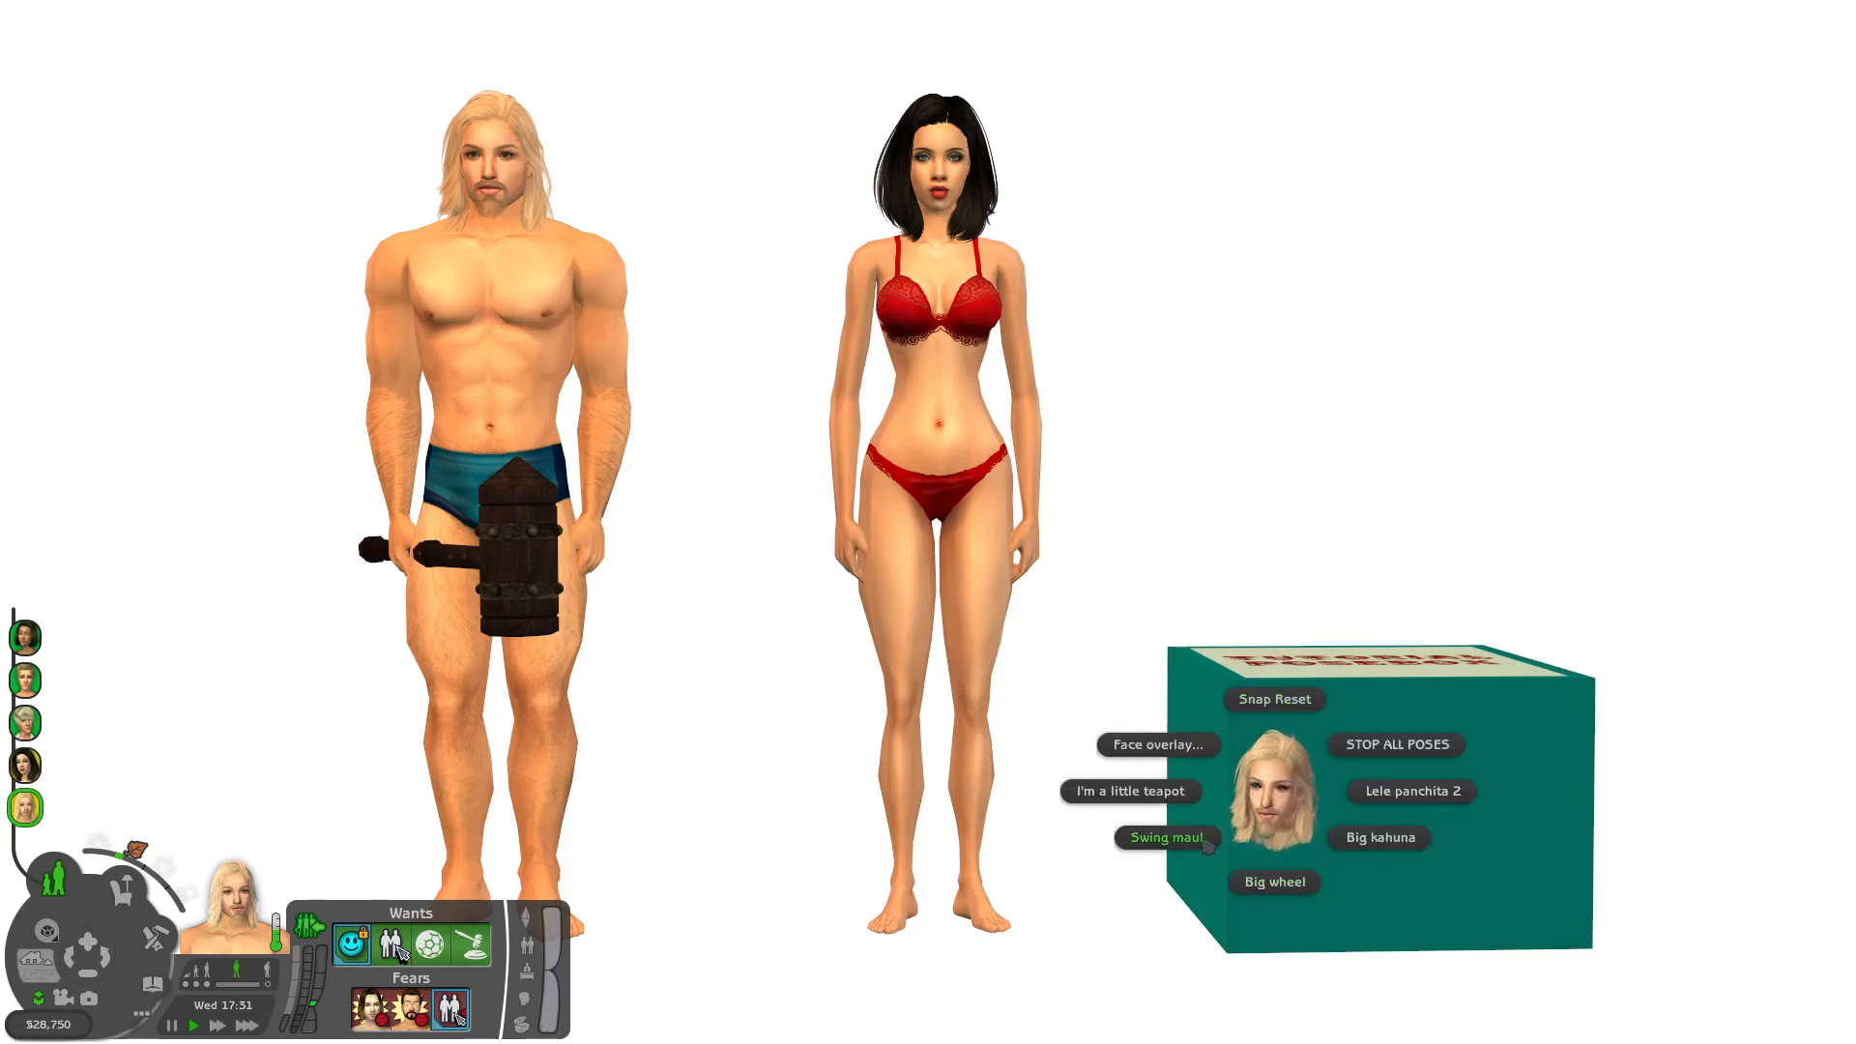
{"action": "left_click", "coordinate": [1206, 843]}
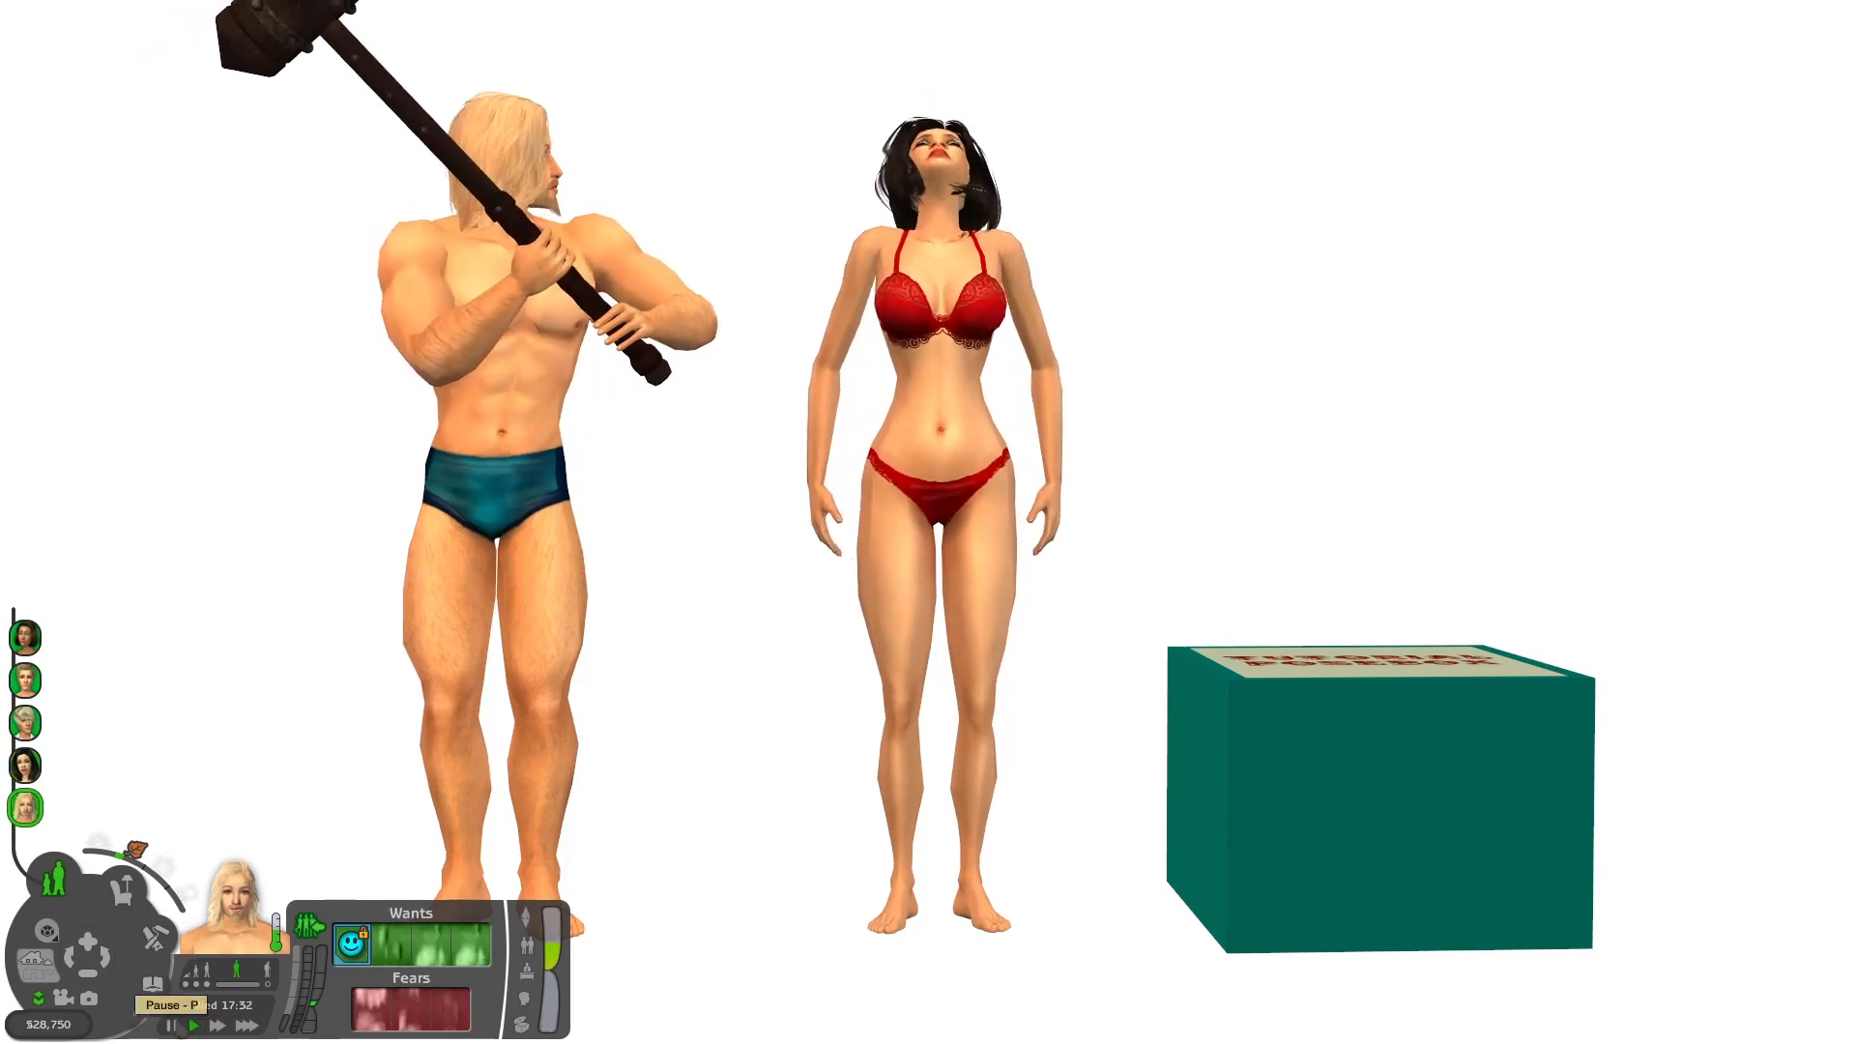
Select the dark-haired Sim and have her perform I'm a little teapot from the posebox
{"action": "left_click", "coordinate": [26, 766]}
{"action": "left_click", "coordinate": [1405, 795]}
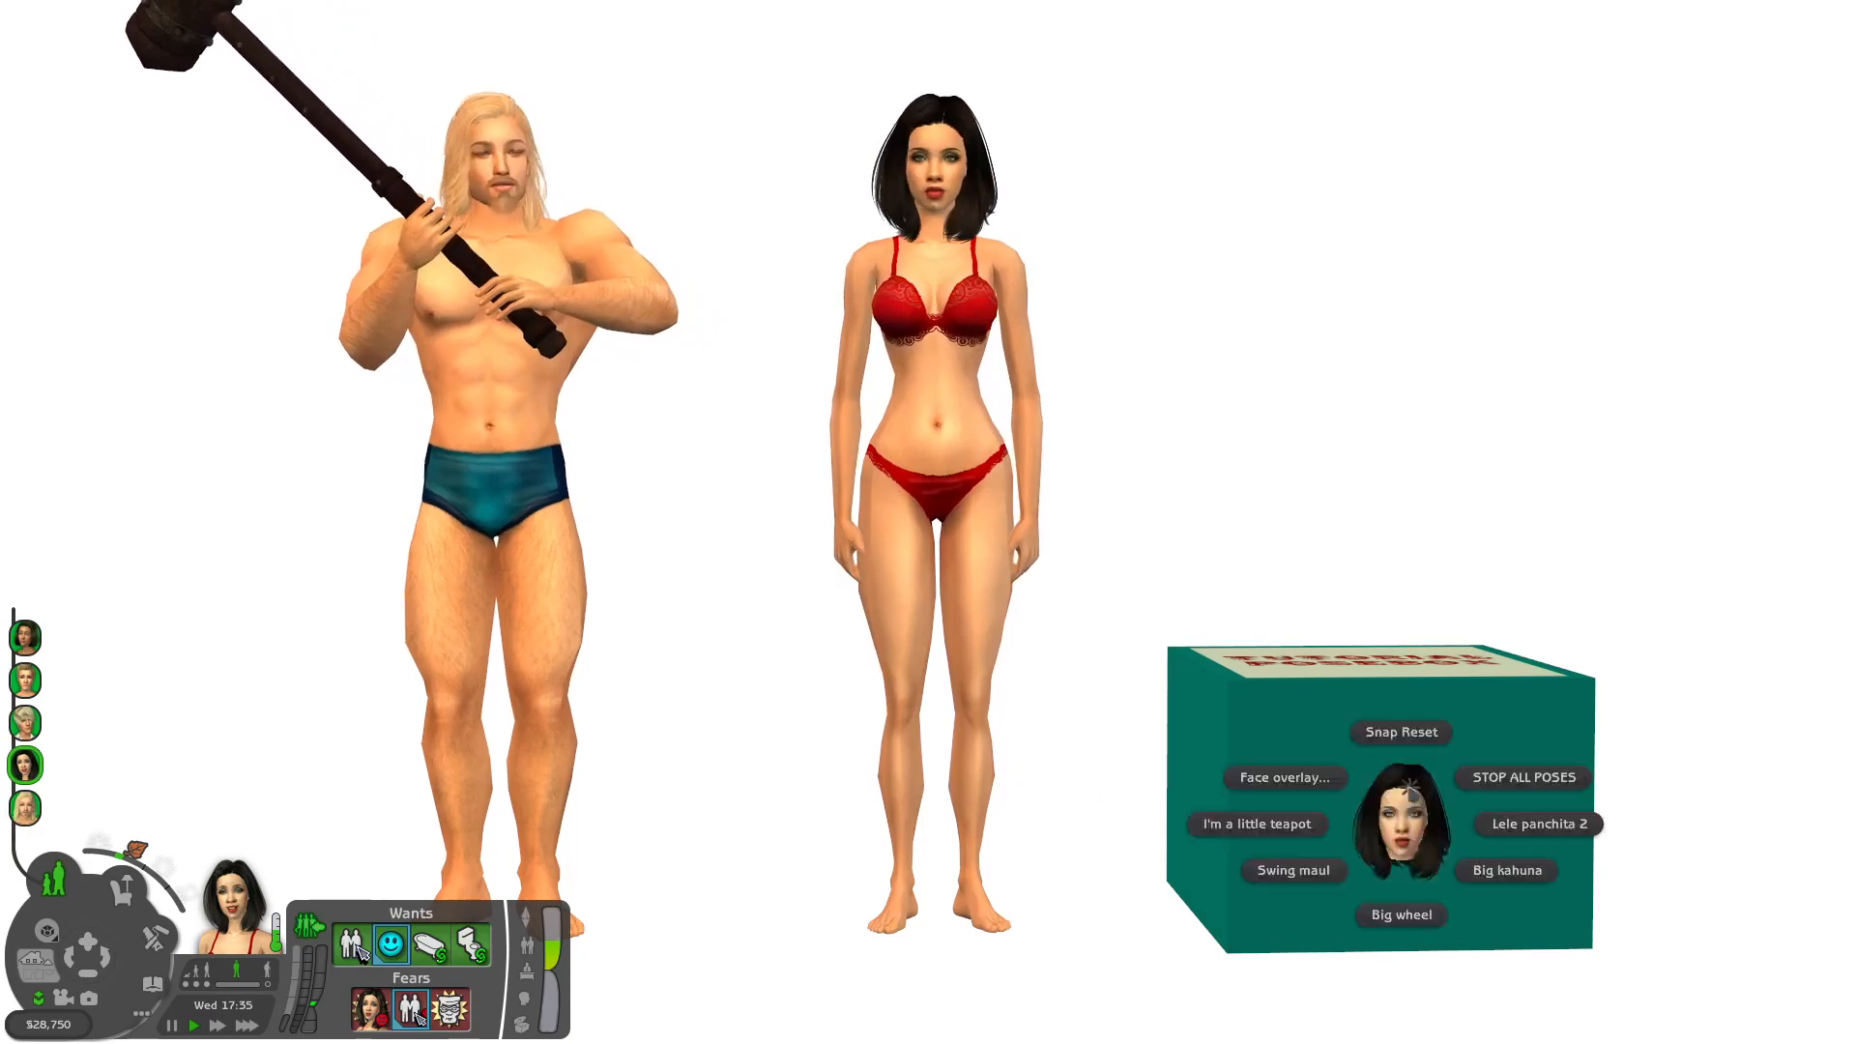
{"action": "left_click", "coordinate": [1405, 794]}
{"action": "left_click", "coordinate": [1369, 787]}
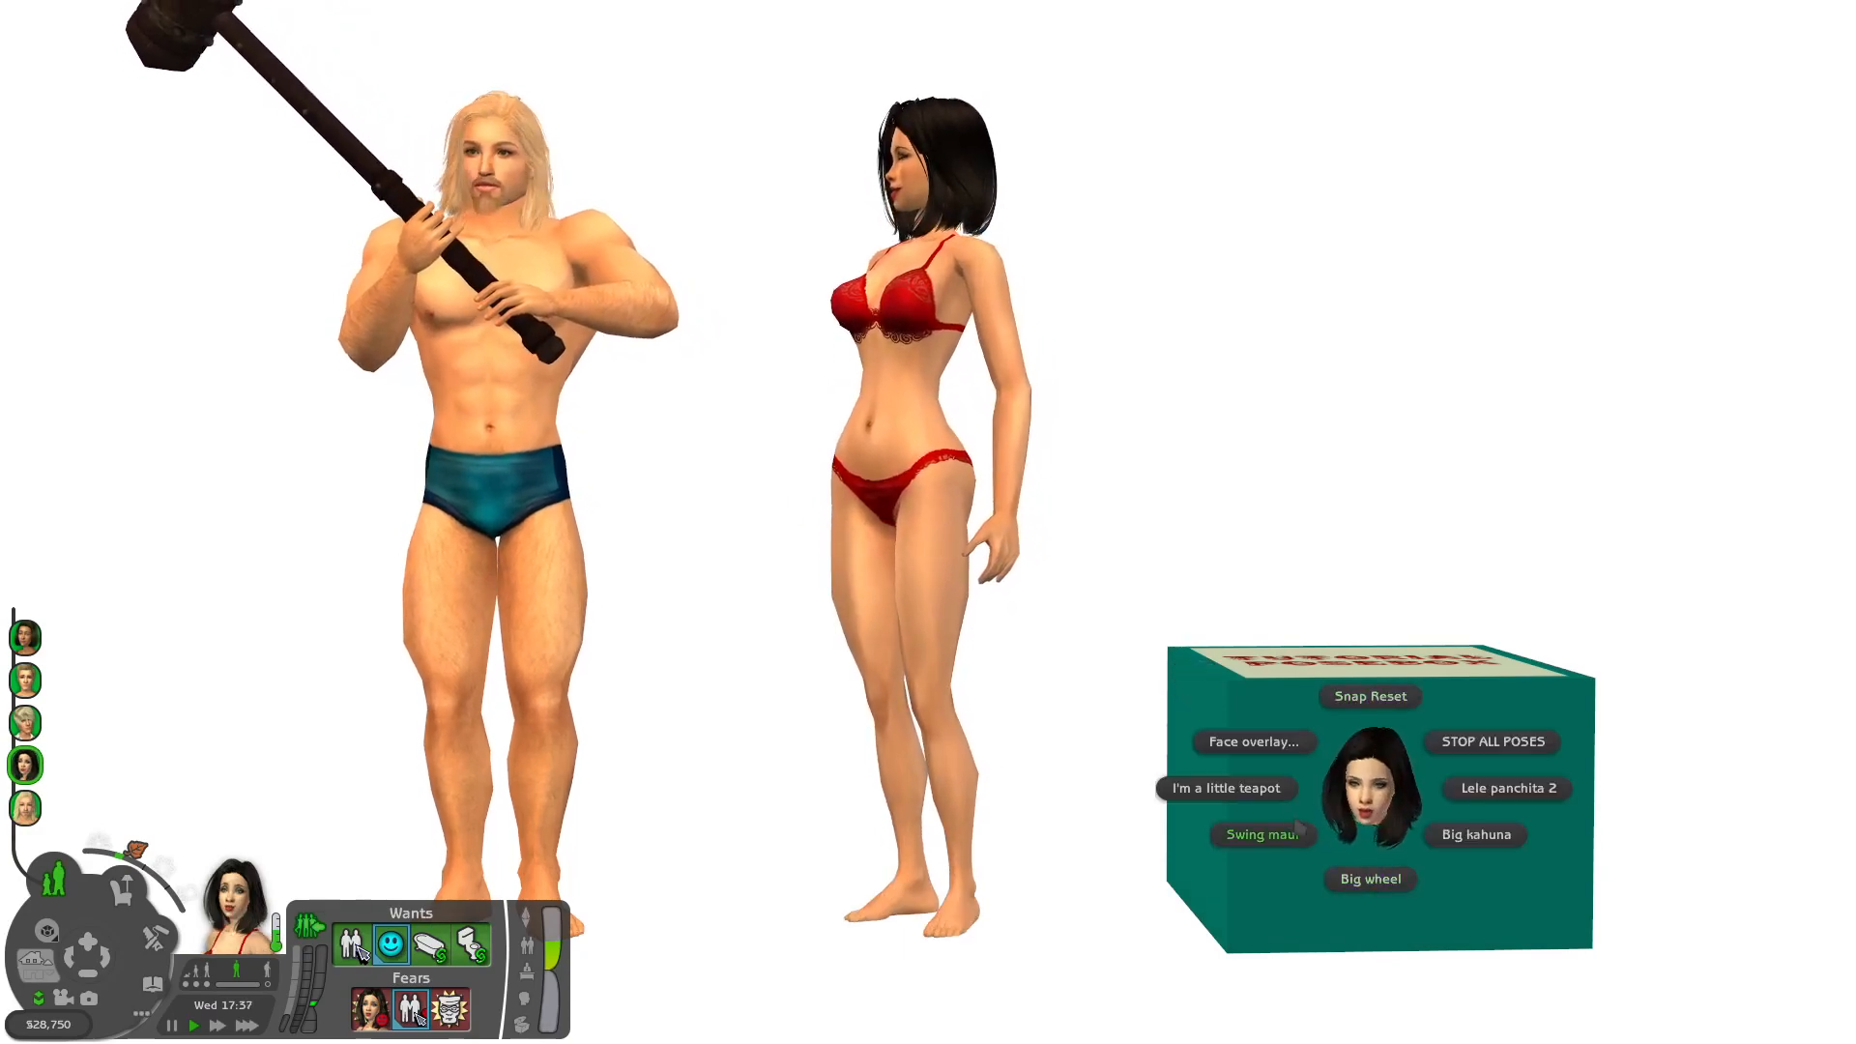
{"action": "left_click", "coordinate": [1226, 788]}
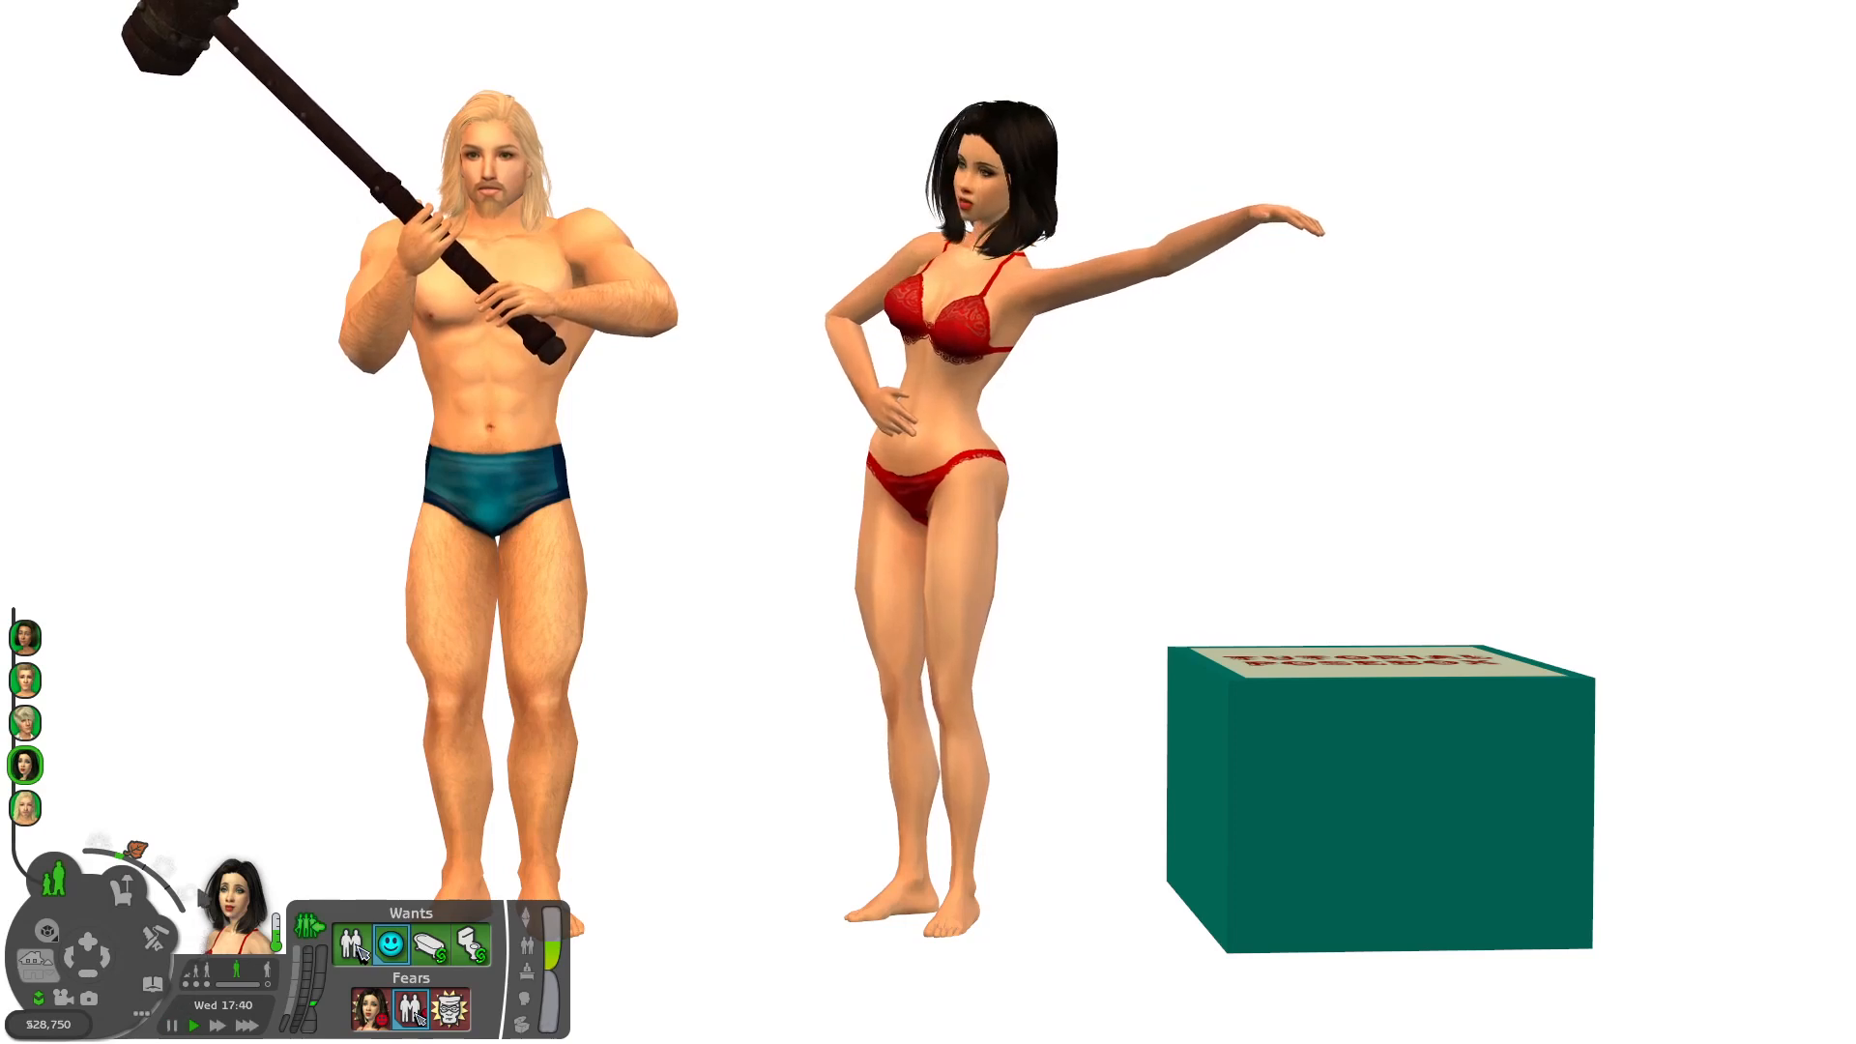
Select the blond Sim and send him walking forward with the maul pose active, with the game running
{"action": "scroll", "coordinate": [261, 730], "scroll_direction": "down", "scroll_amount": 2}
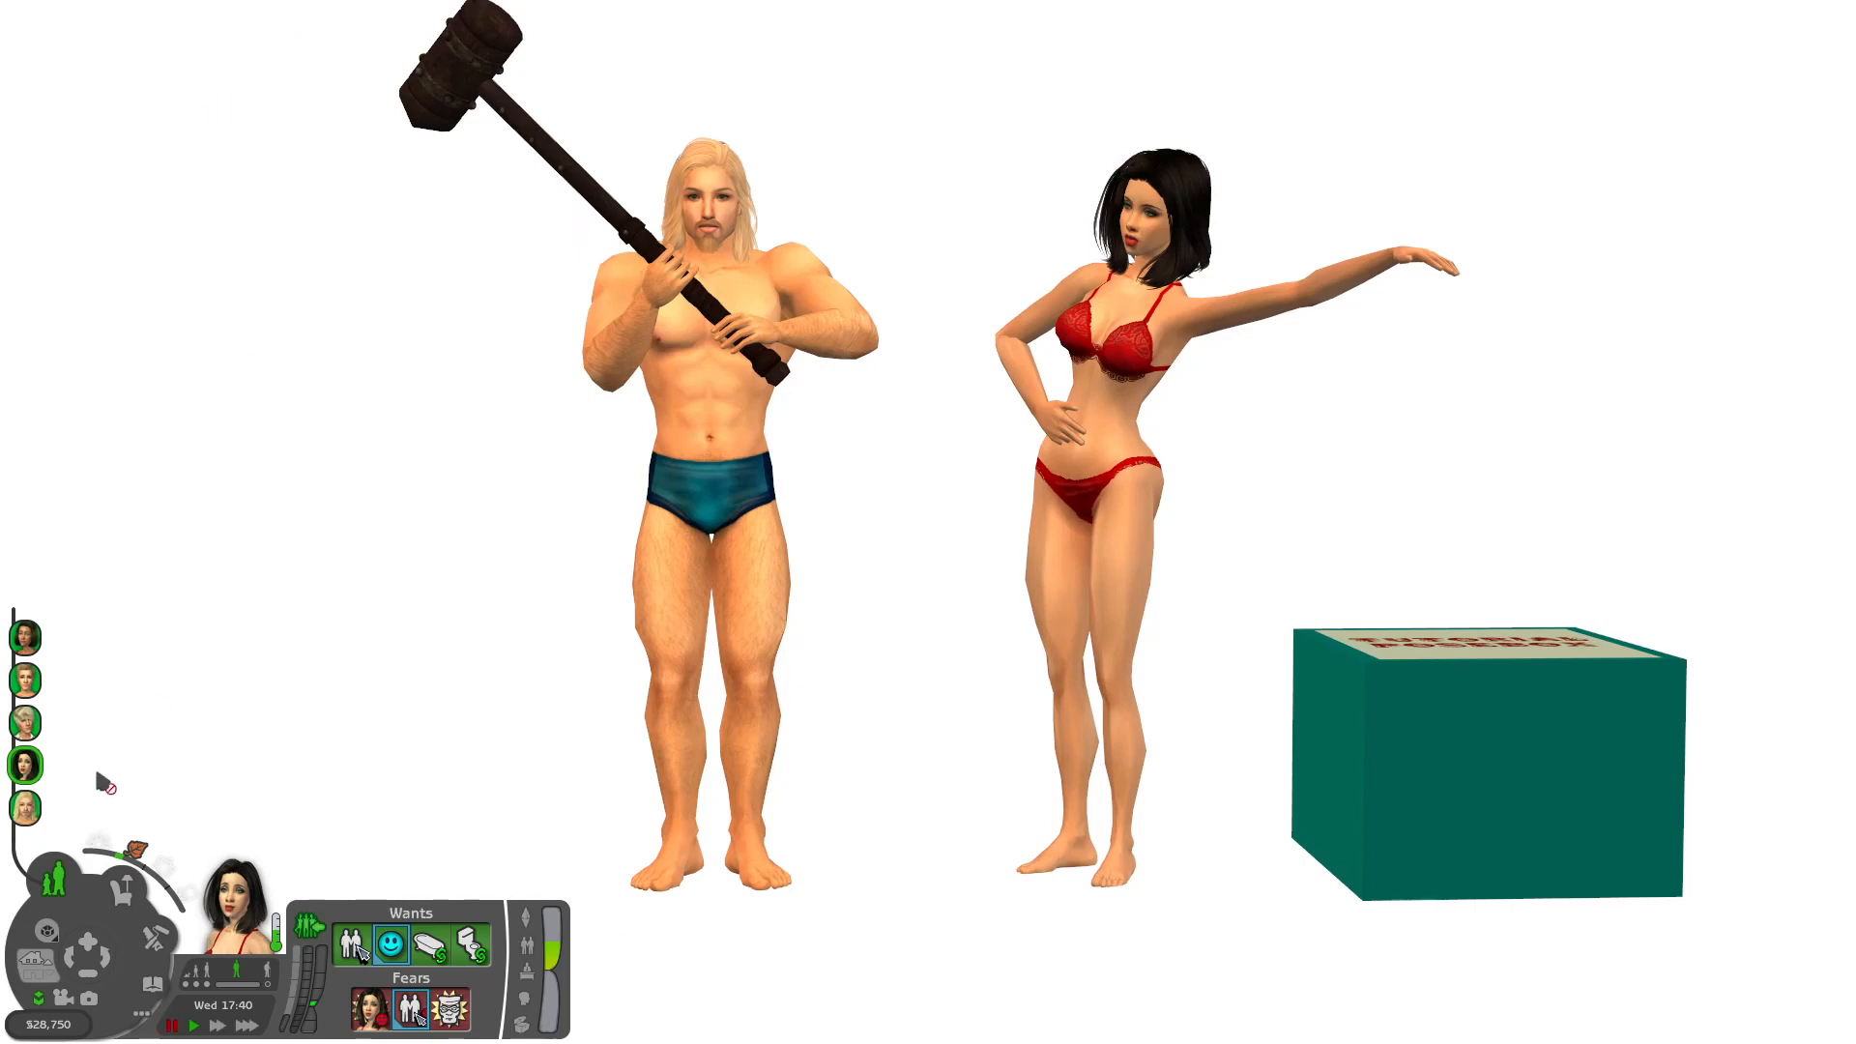
{"action": "left_click", "coordinate": [26, 808]}
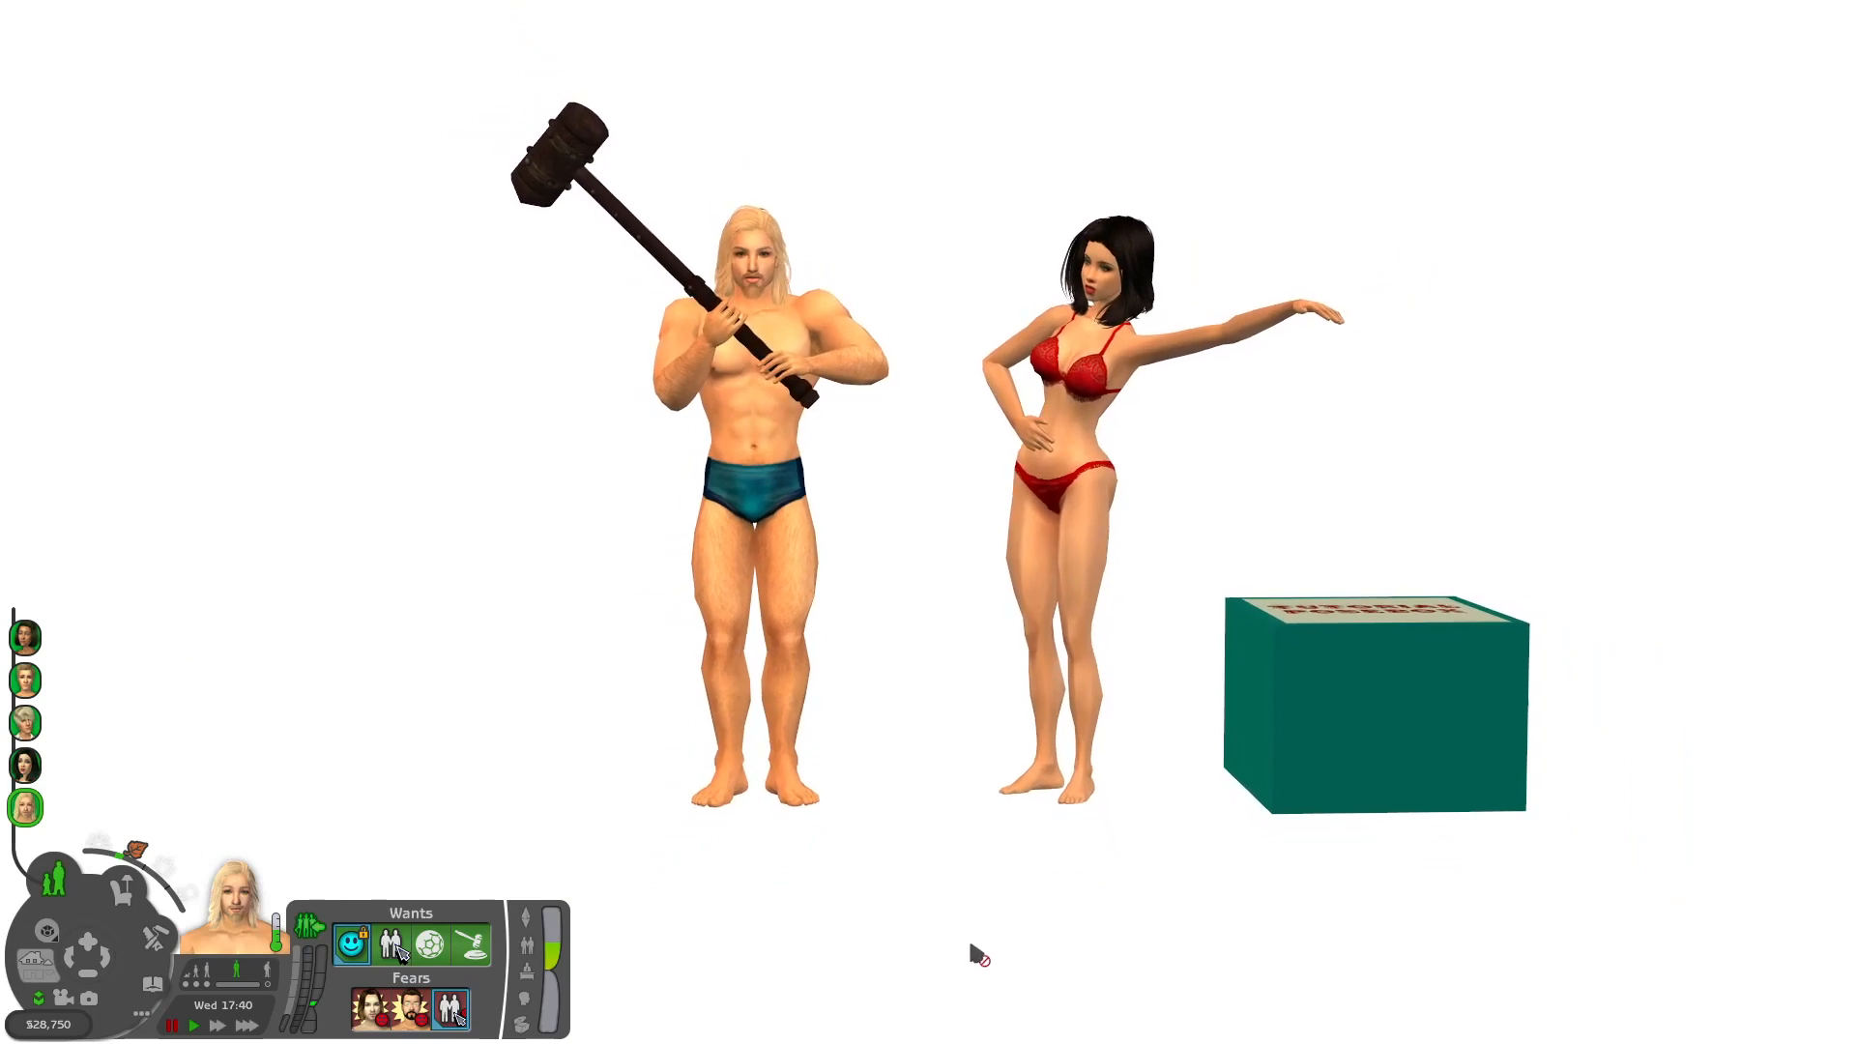
{"action": "left_click", "coordinate": [945, 862]}
{"action": "left_click", "coordinate": [934, 754]}
{"action": "scroll", "coordinate": [934, 754], "scroll_direction": "up", "scroll_amount": 4}
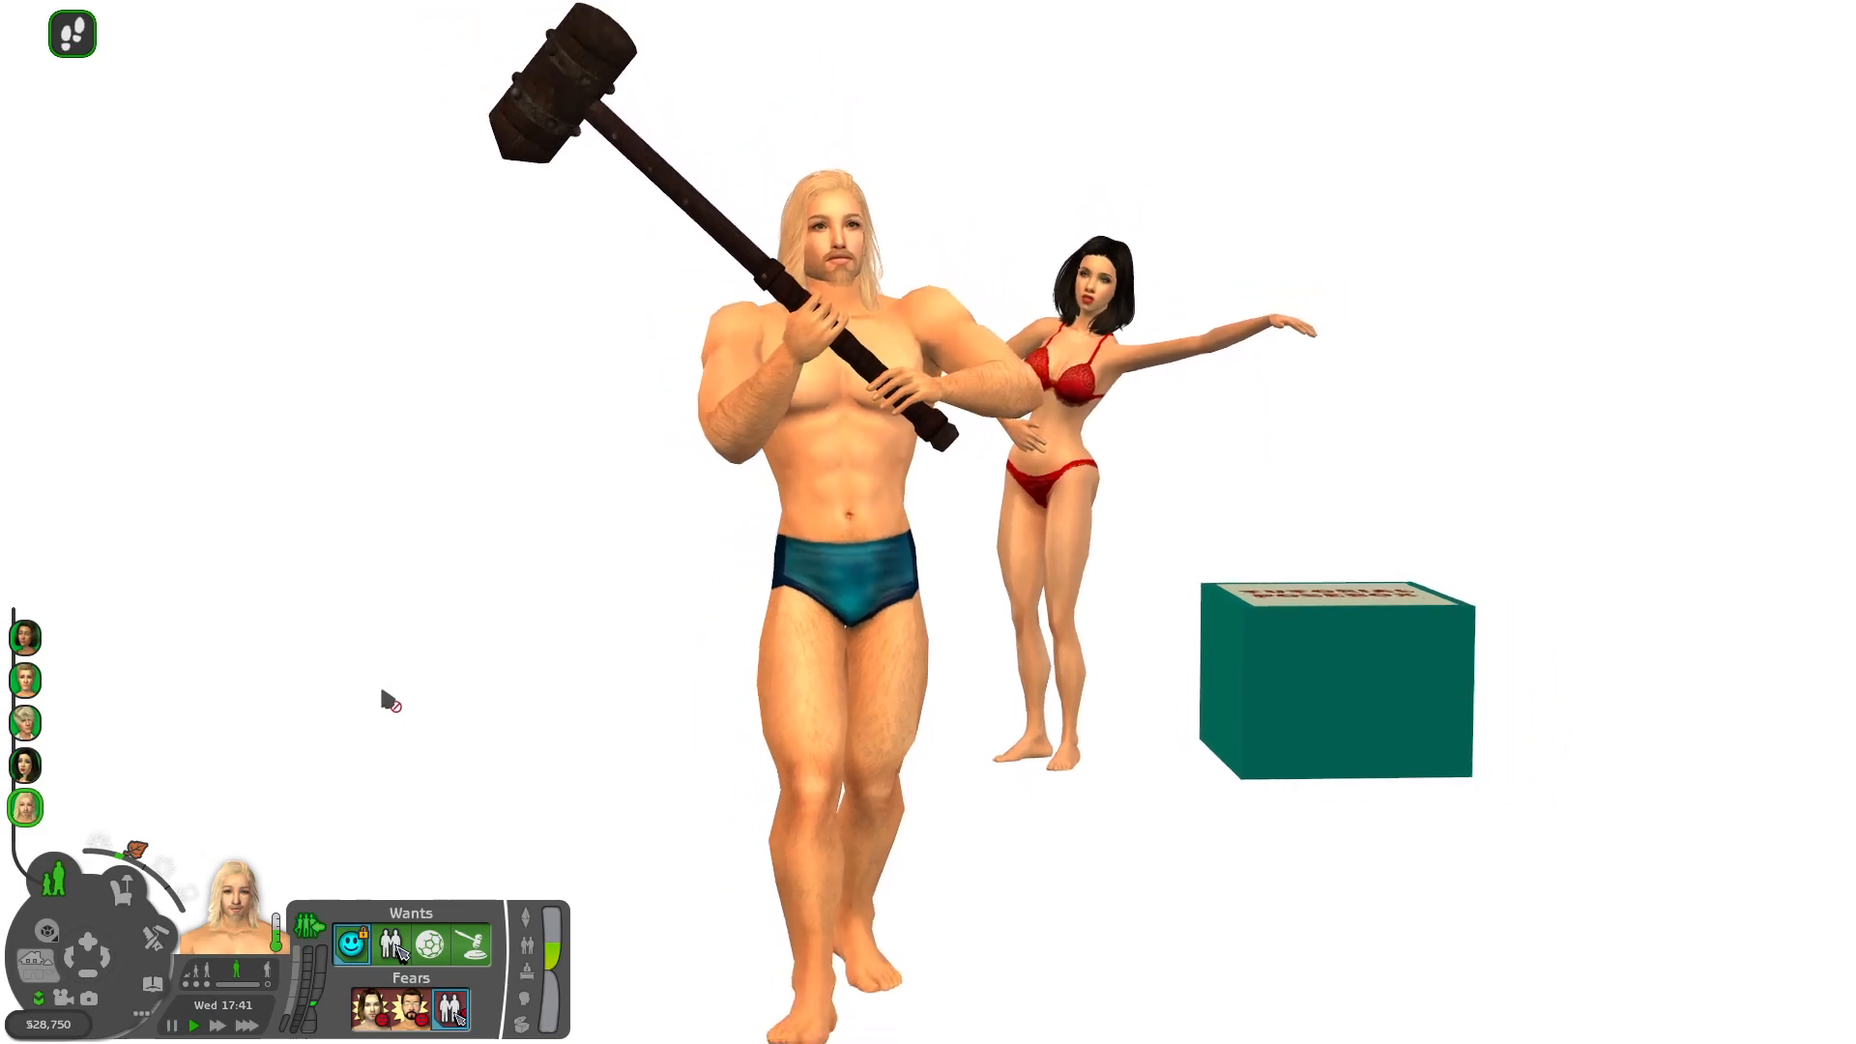
{"action": "key", "text": "p"}
Select the dark-haired Sim and send her walking forward while holding the teapot pose
{"action": "left_click", "coordinate": [27, 760]}
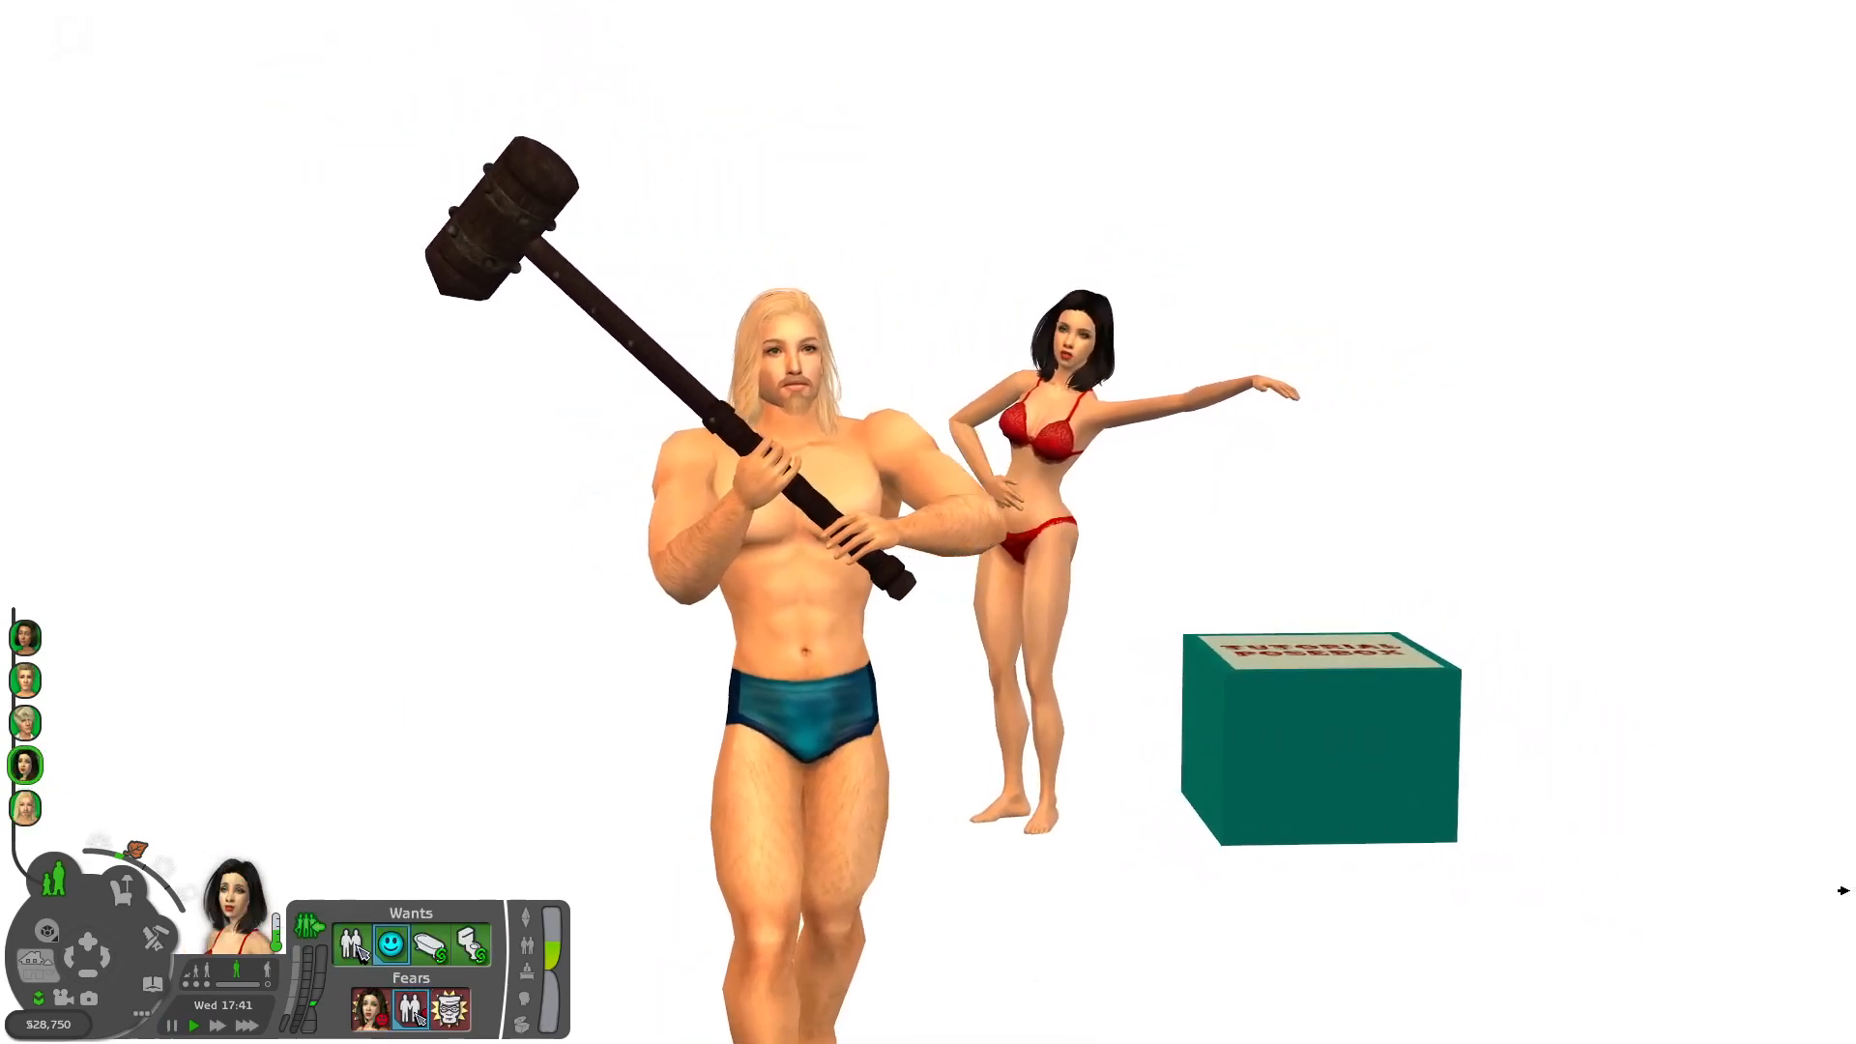
{"action": "scroll", "coordinate": [923, 823], "scroll_direction": "down", "scroll_amount": 3}
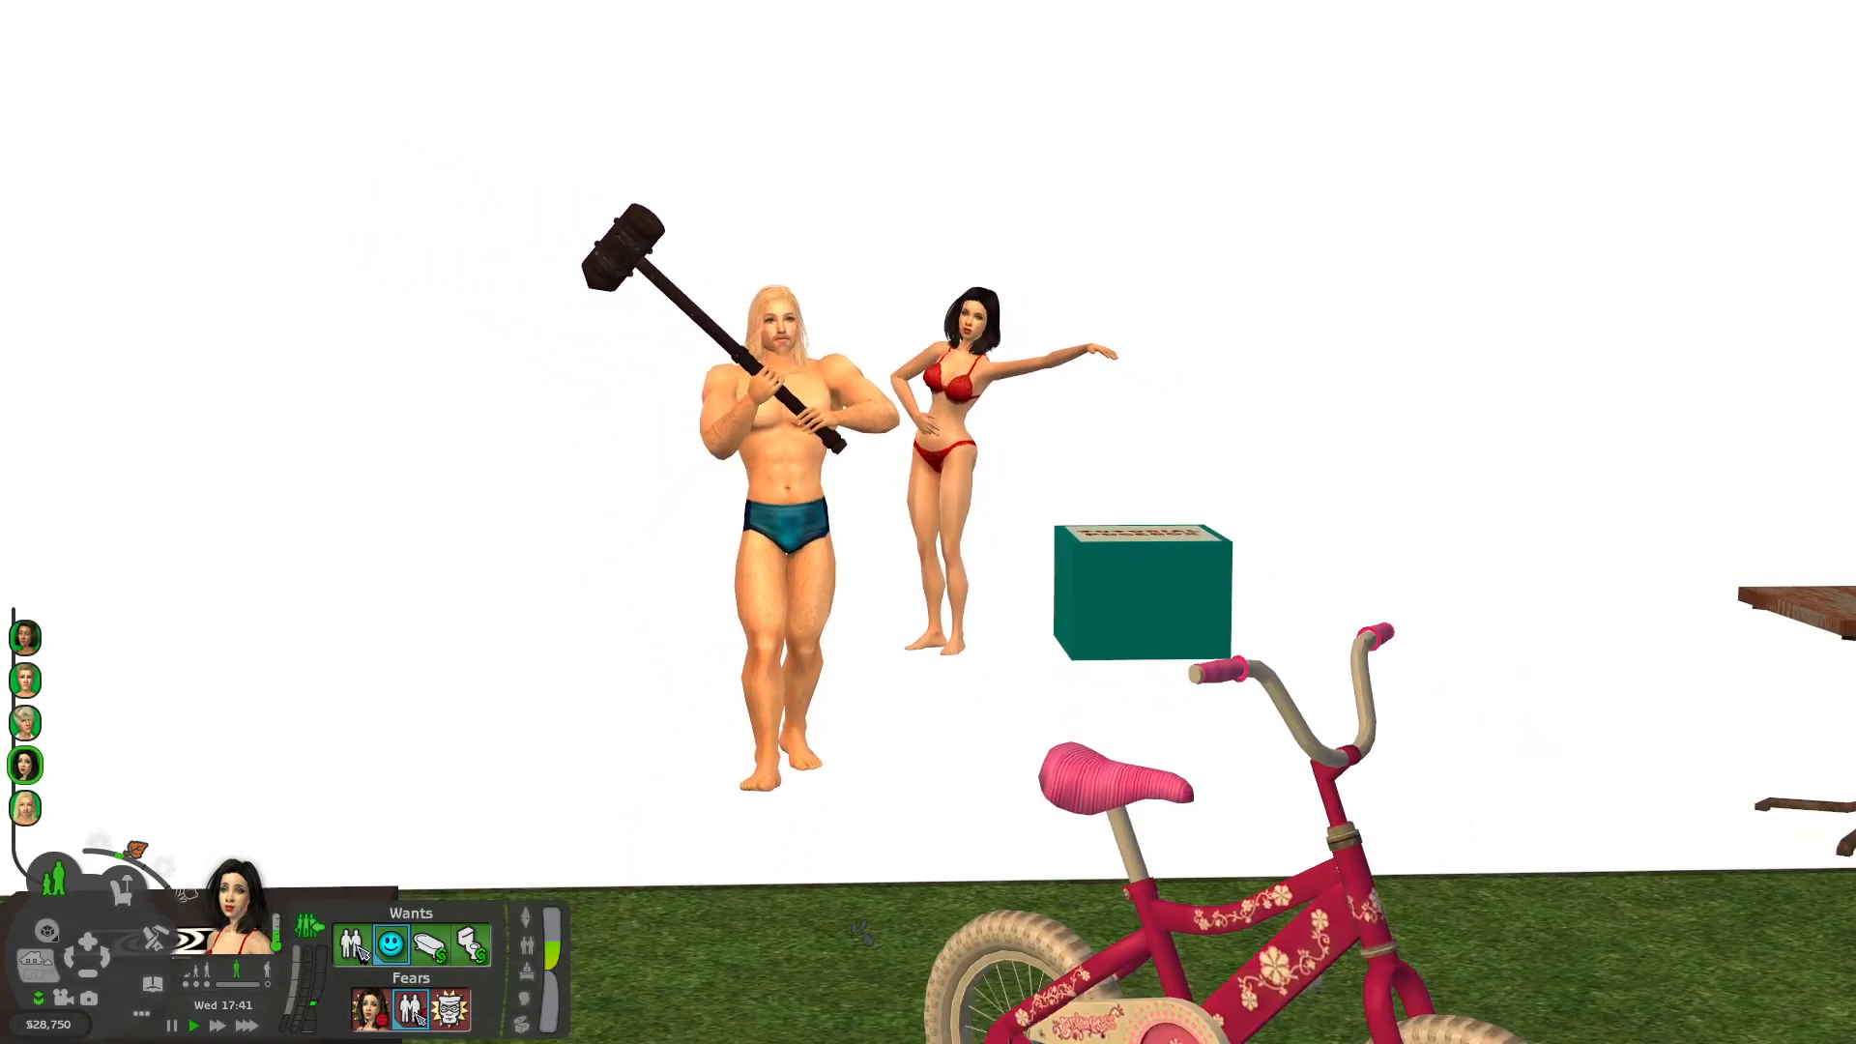
{"action": "left_click", "coordinate": [845, 959]}
{"action": "left_click", "coordinate": [828, 771]}
Examine the dark-haired Sim's teapot pose up close and from farther away as she walks
{"action": "scroll", "coordinate": [828, 774], "scroll_direction": "up", "scroll_amount": 3}
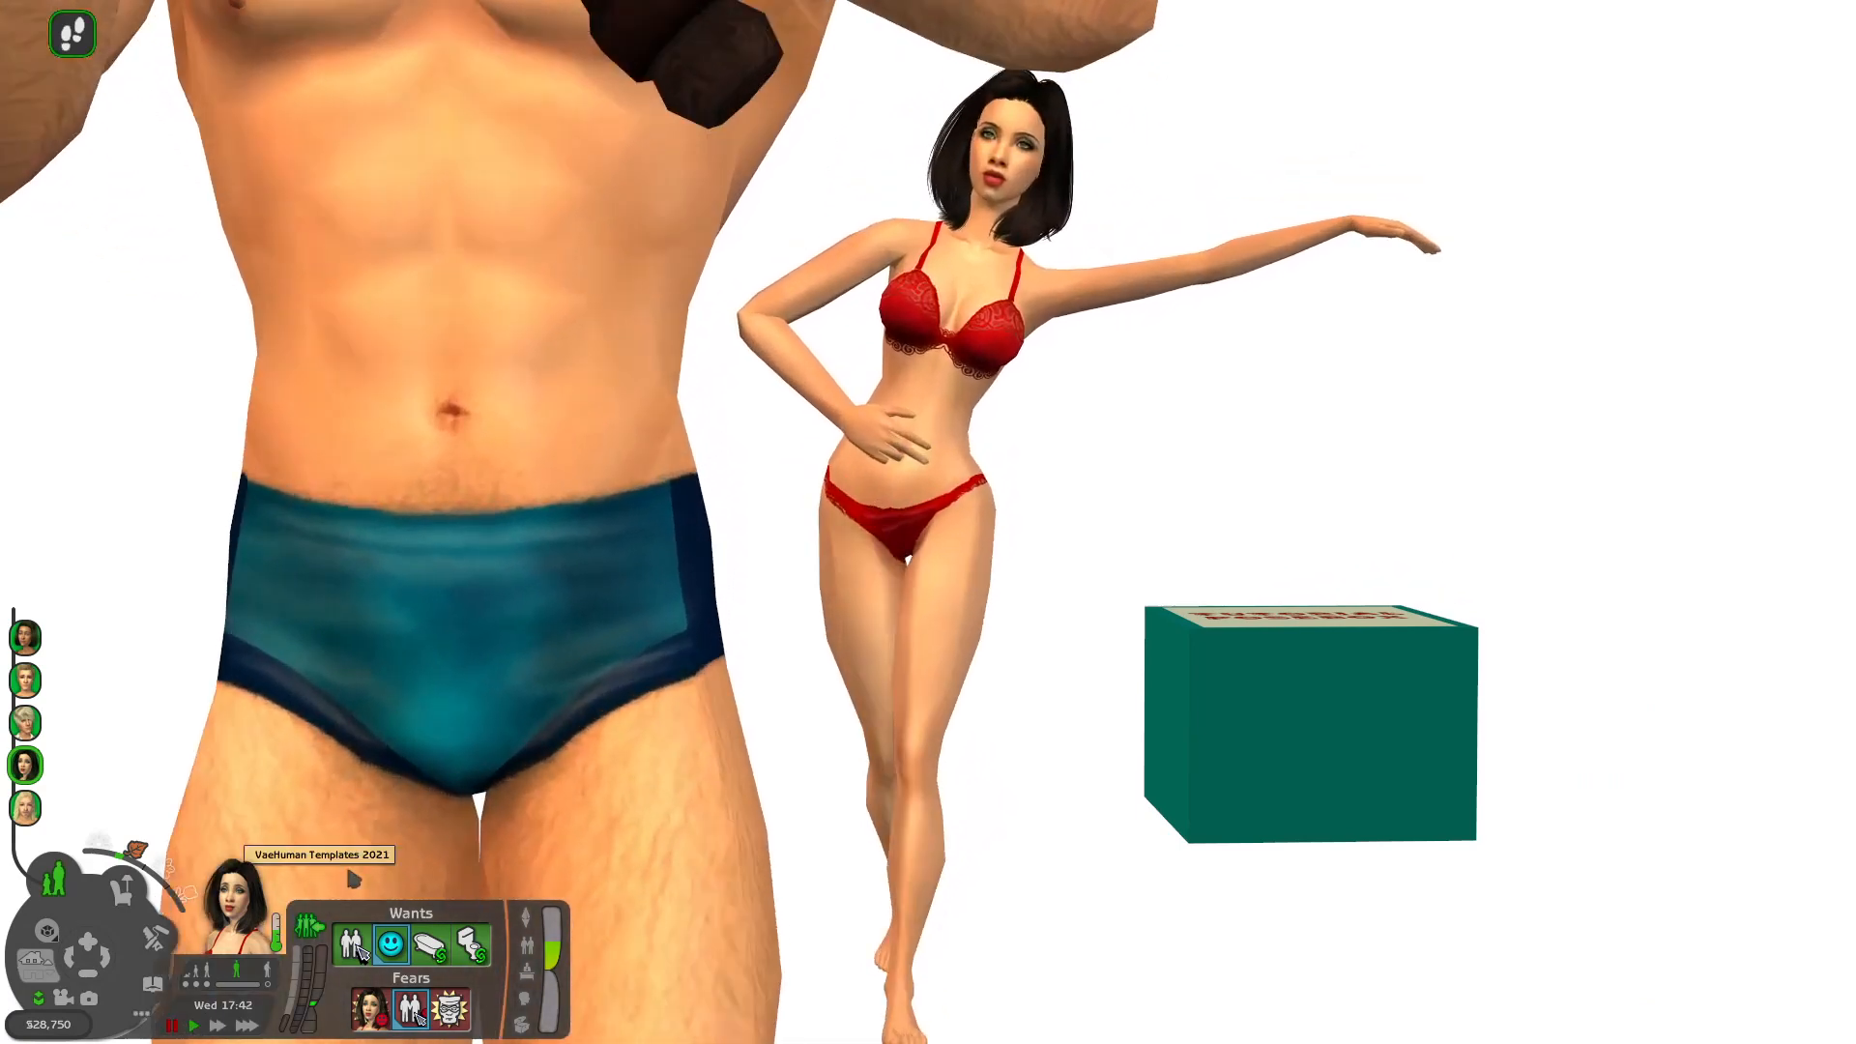
{"action": "scroll", "coordinate": [674, 752], "scroll_direction": "down", "scroll_amount": 3}
{"action": "scroll", "coordinate": [1383, 8], "scroll_direction": "up", "scroll_amount": 3}
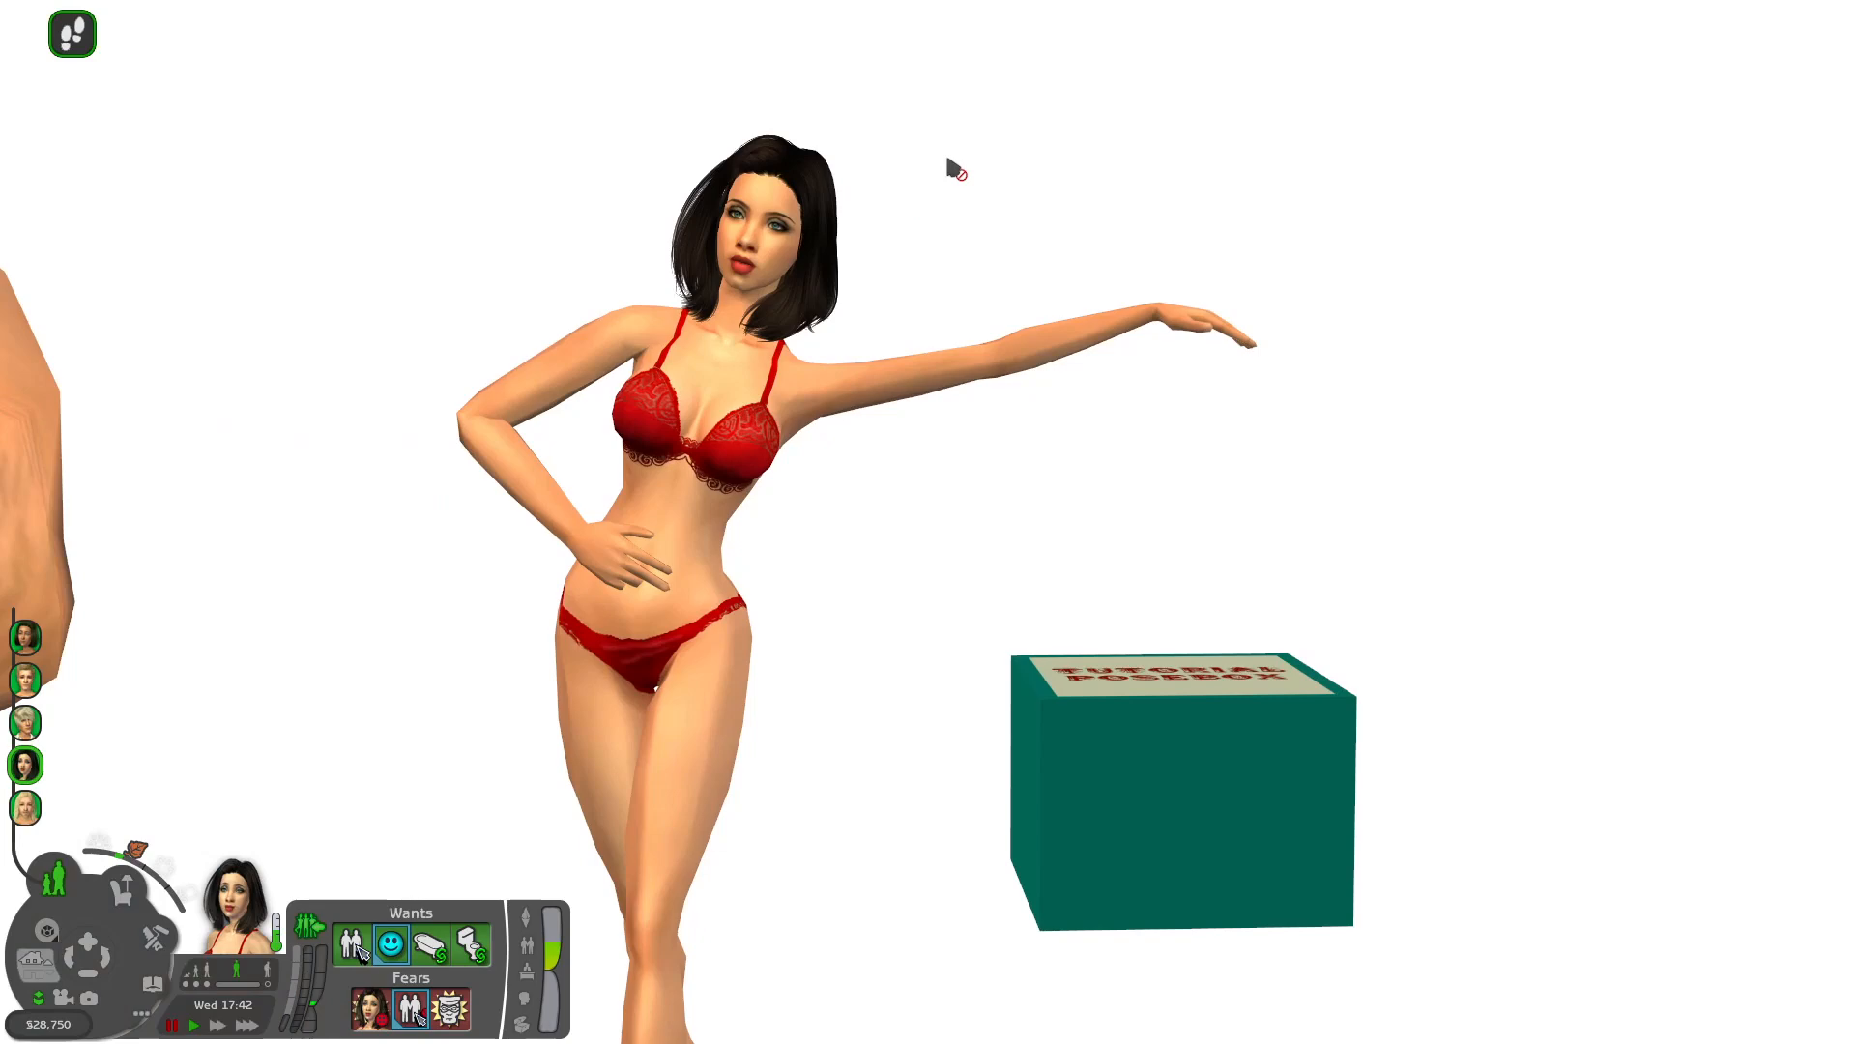
{"action": "scroll", "coordinate": [888, 142], "scroll_direction": "up", "scroll_amount": 3}
{"action": "scroll", "coordinate": [389, 186], "scroll_direction": "down", "scroll_amount": 3}
{"action": "scroll", "coordinate": [390, 187], "scroll_direction": "up", "scroll_amount": 3}
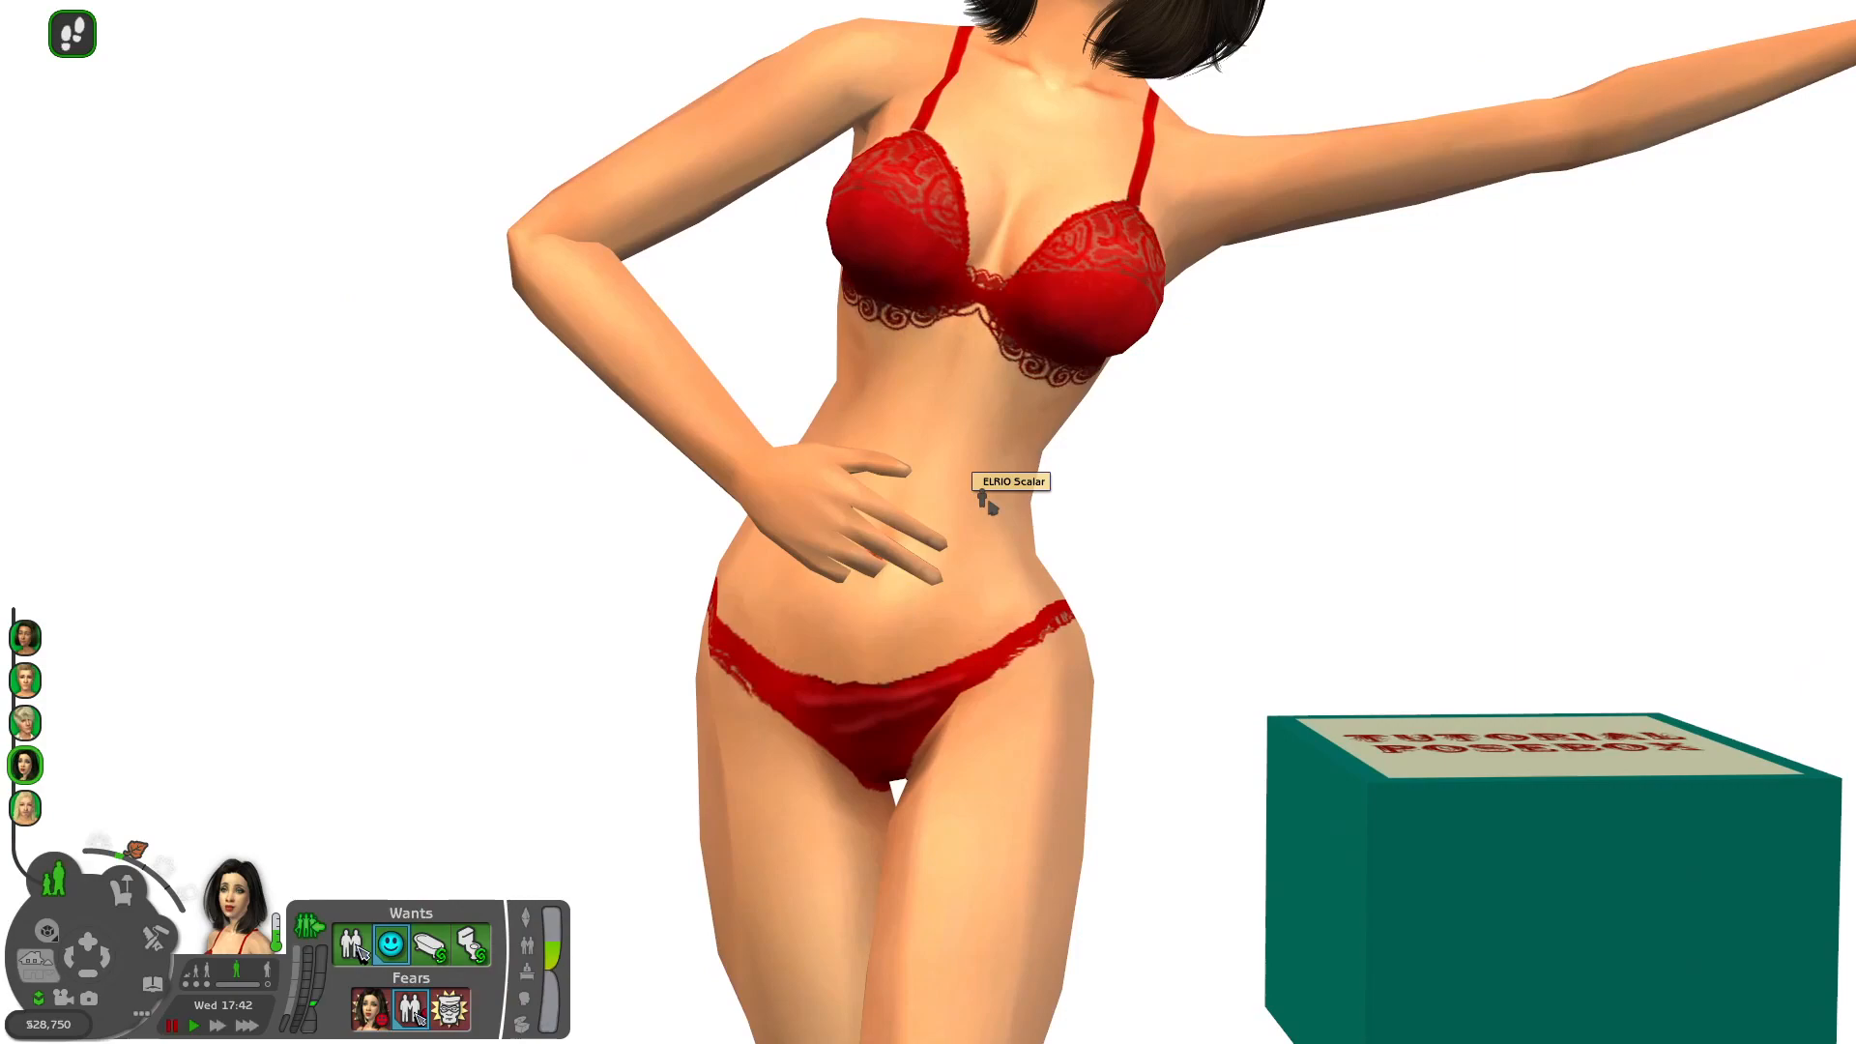
{"action": "scroll", "coordinate": [987, 502], "scroll_direction": "down", "scroll_amount": 4}
{"action": "scroll", "coordinate": [987, 502], "scroll_direction": "up", "scroll_amount": 3}
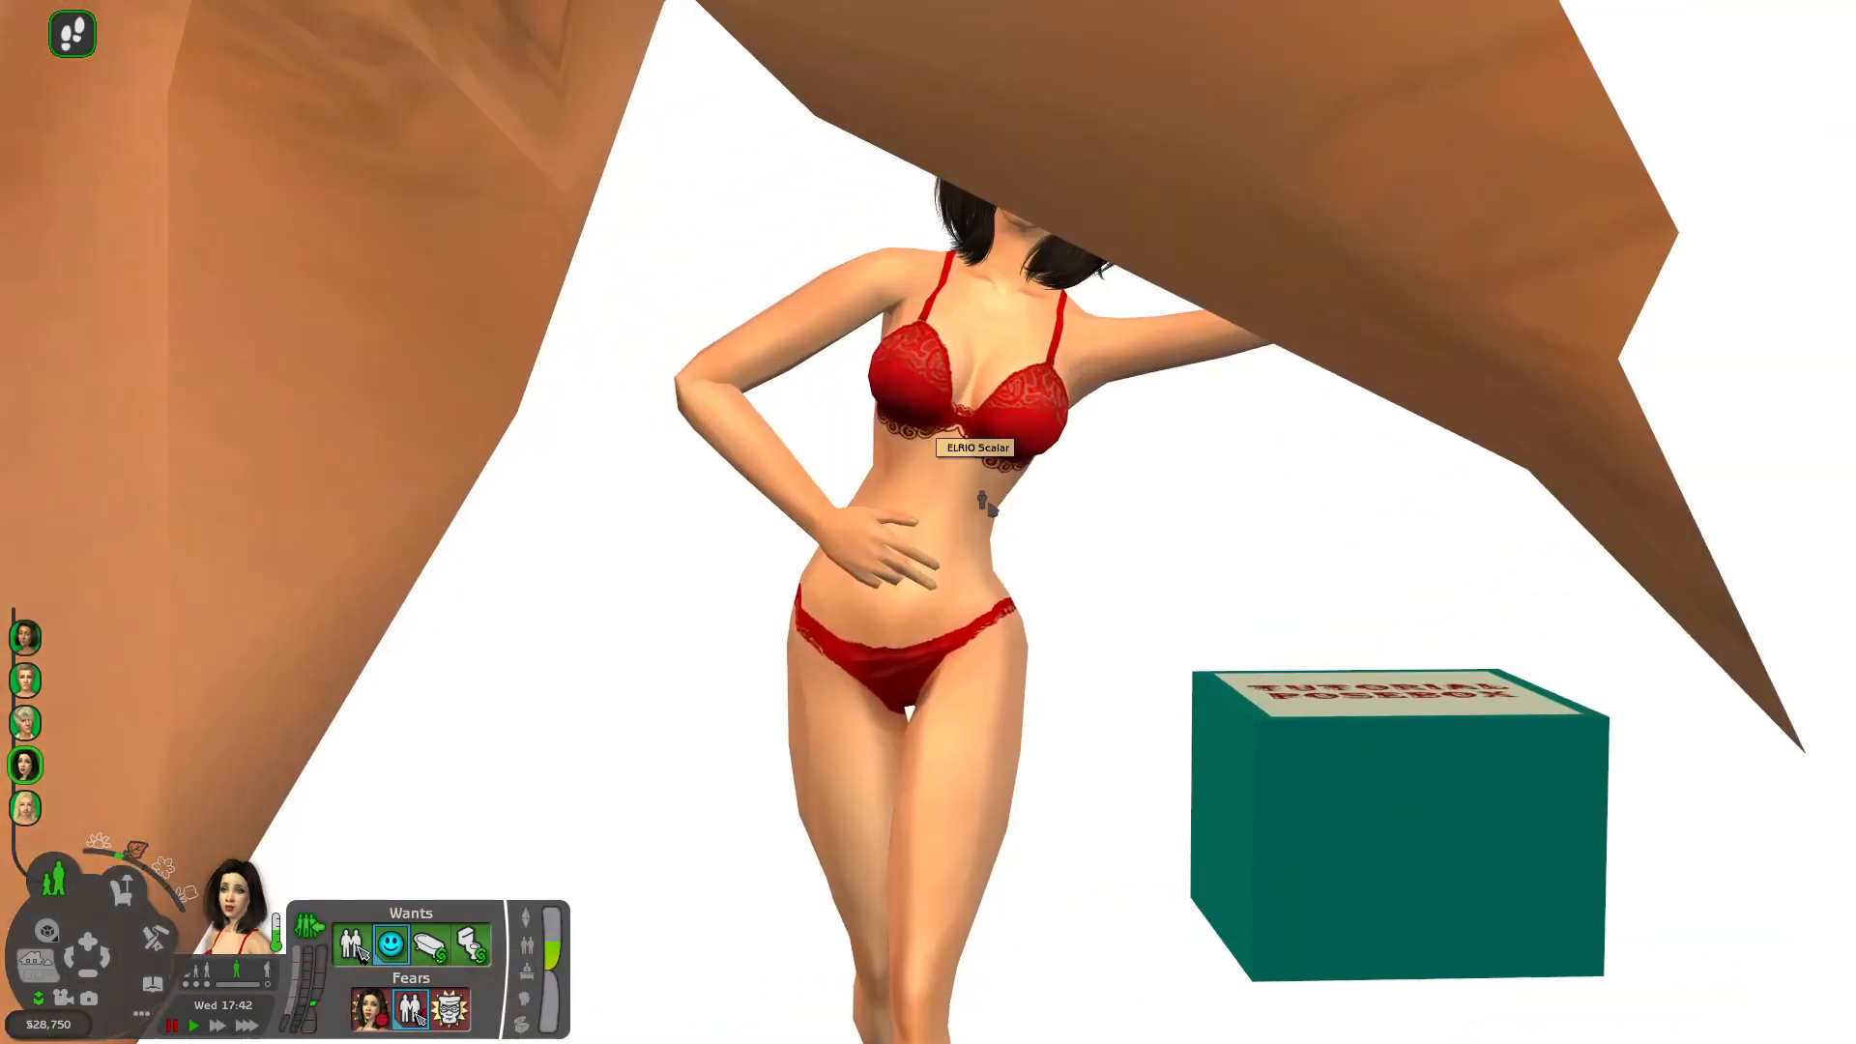
{"action": "scroll", "coordinate": [1325, 195], "scroll_direction": "up", "scroll_amount": 3}
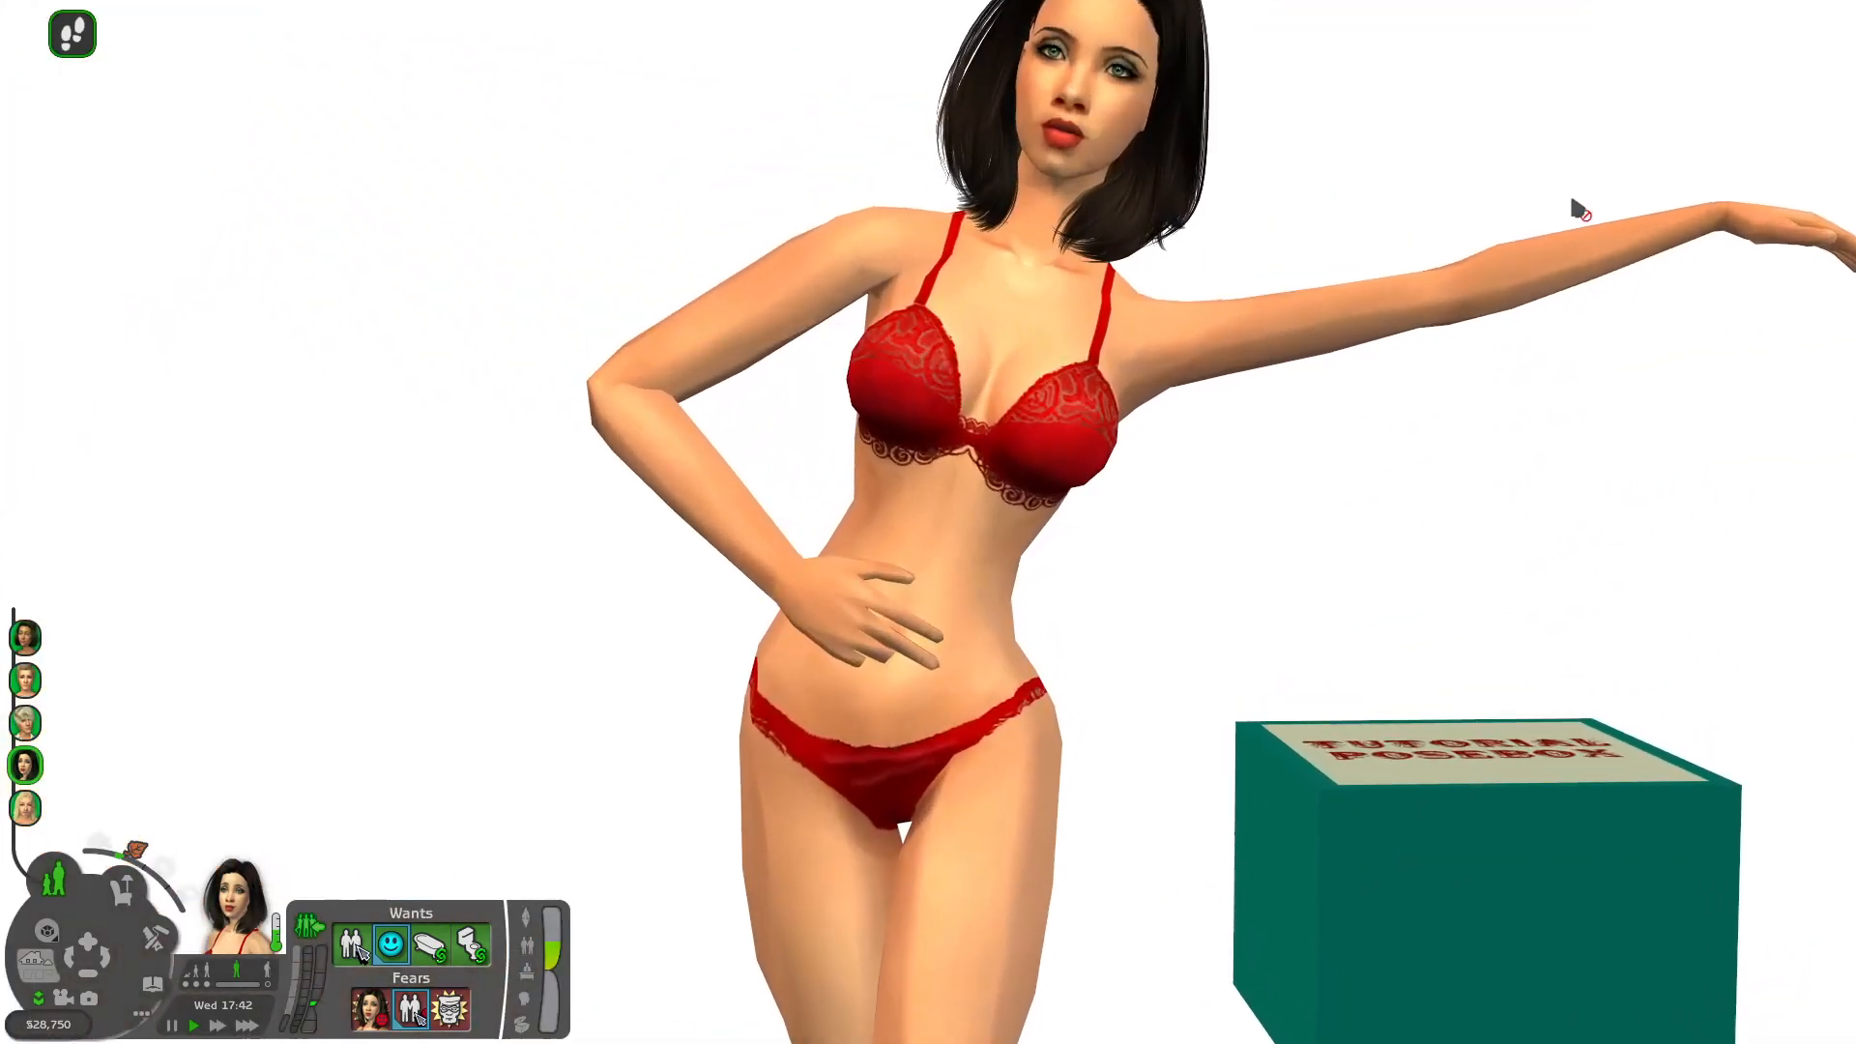
{"action": "scroll", "coordinate": [1607, 285], "scroll_direction": "down", "scroll_amount": 3}
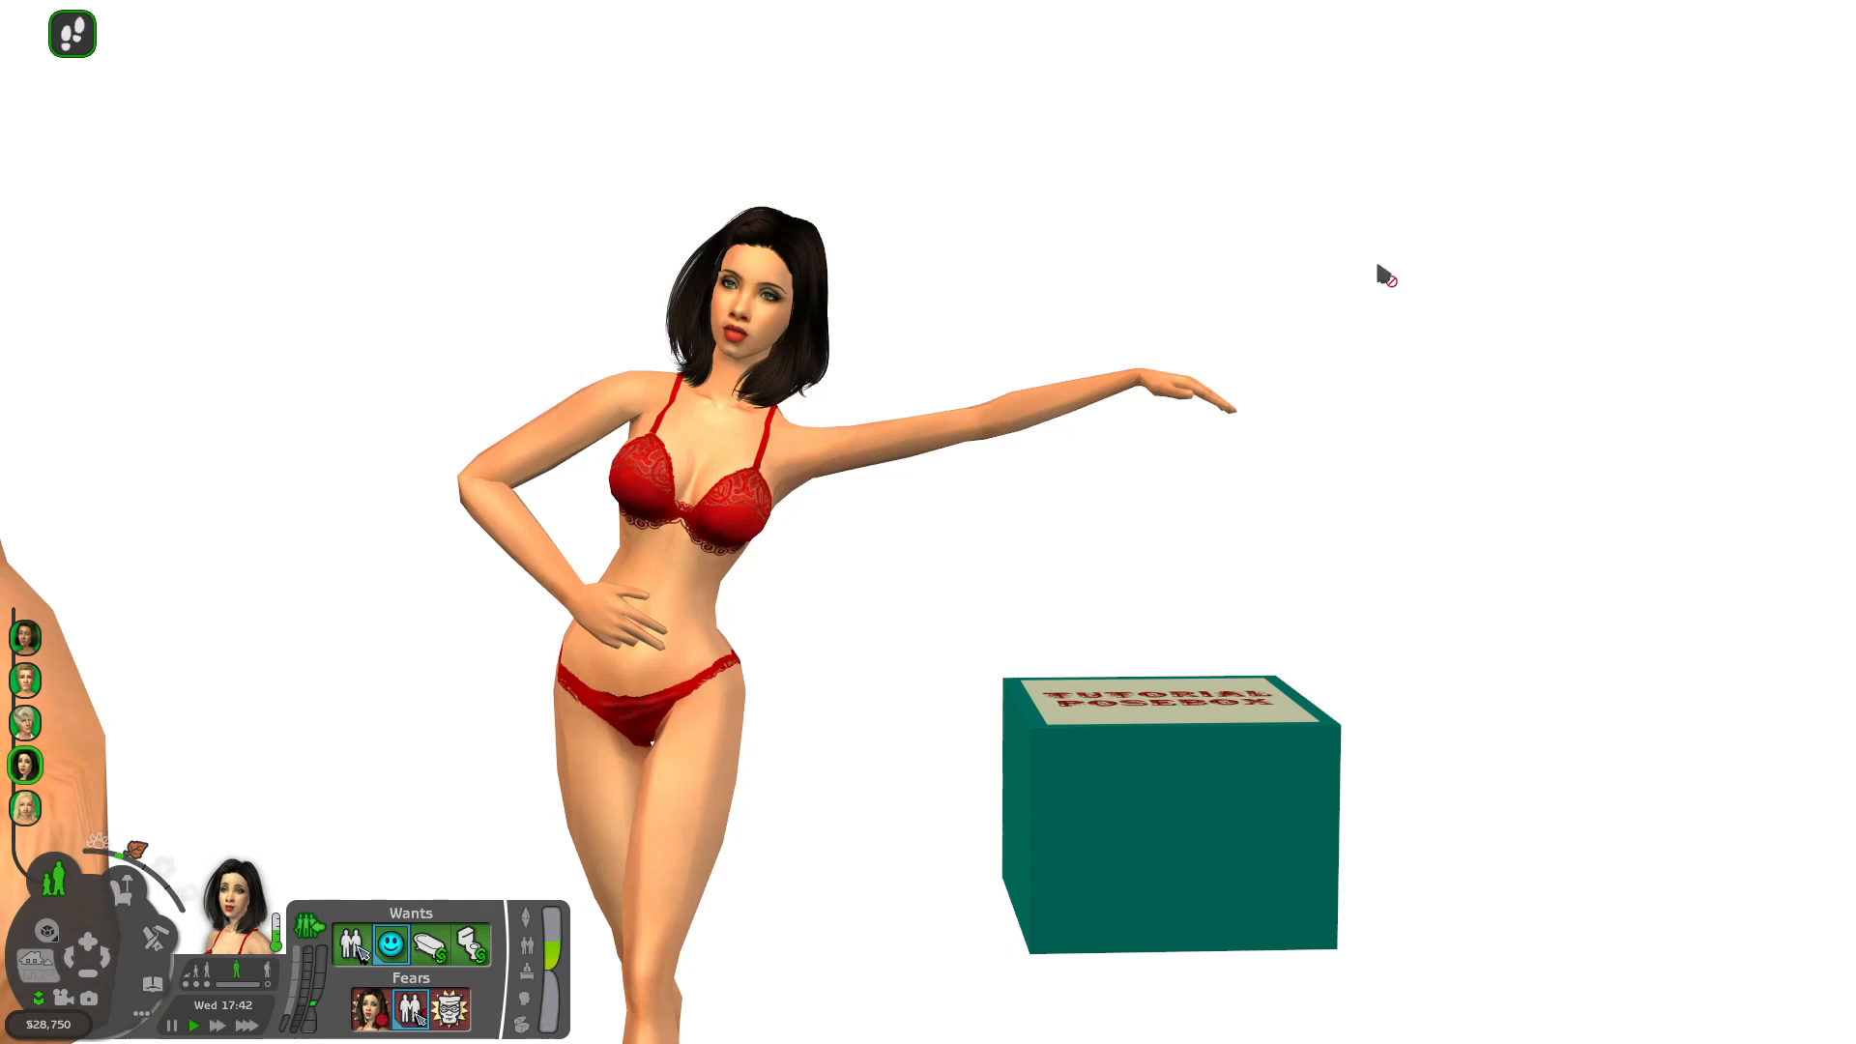
{"action": "scroll", "coordinate": [899, 397], "scroll_direction": "down", "scroll_amount": 3}
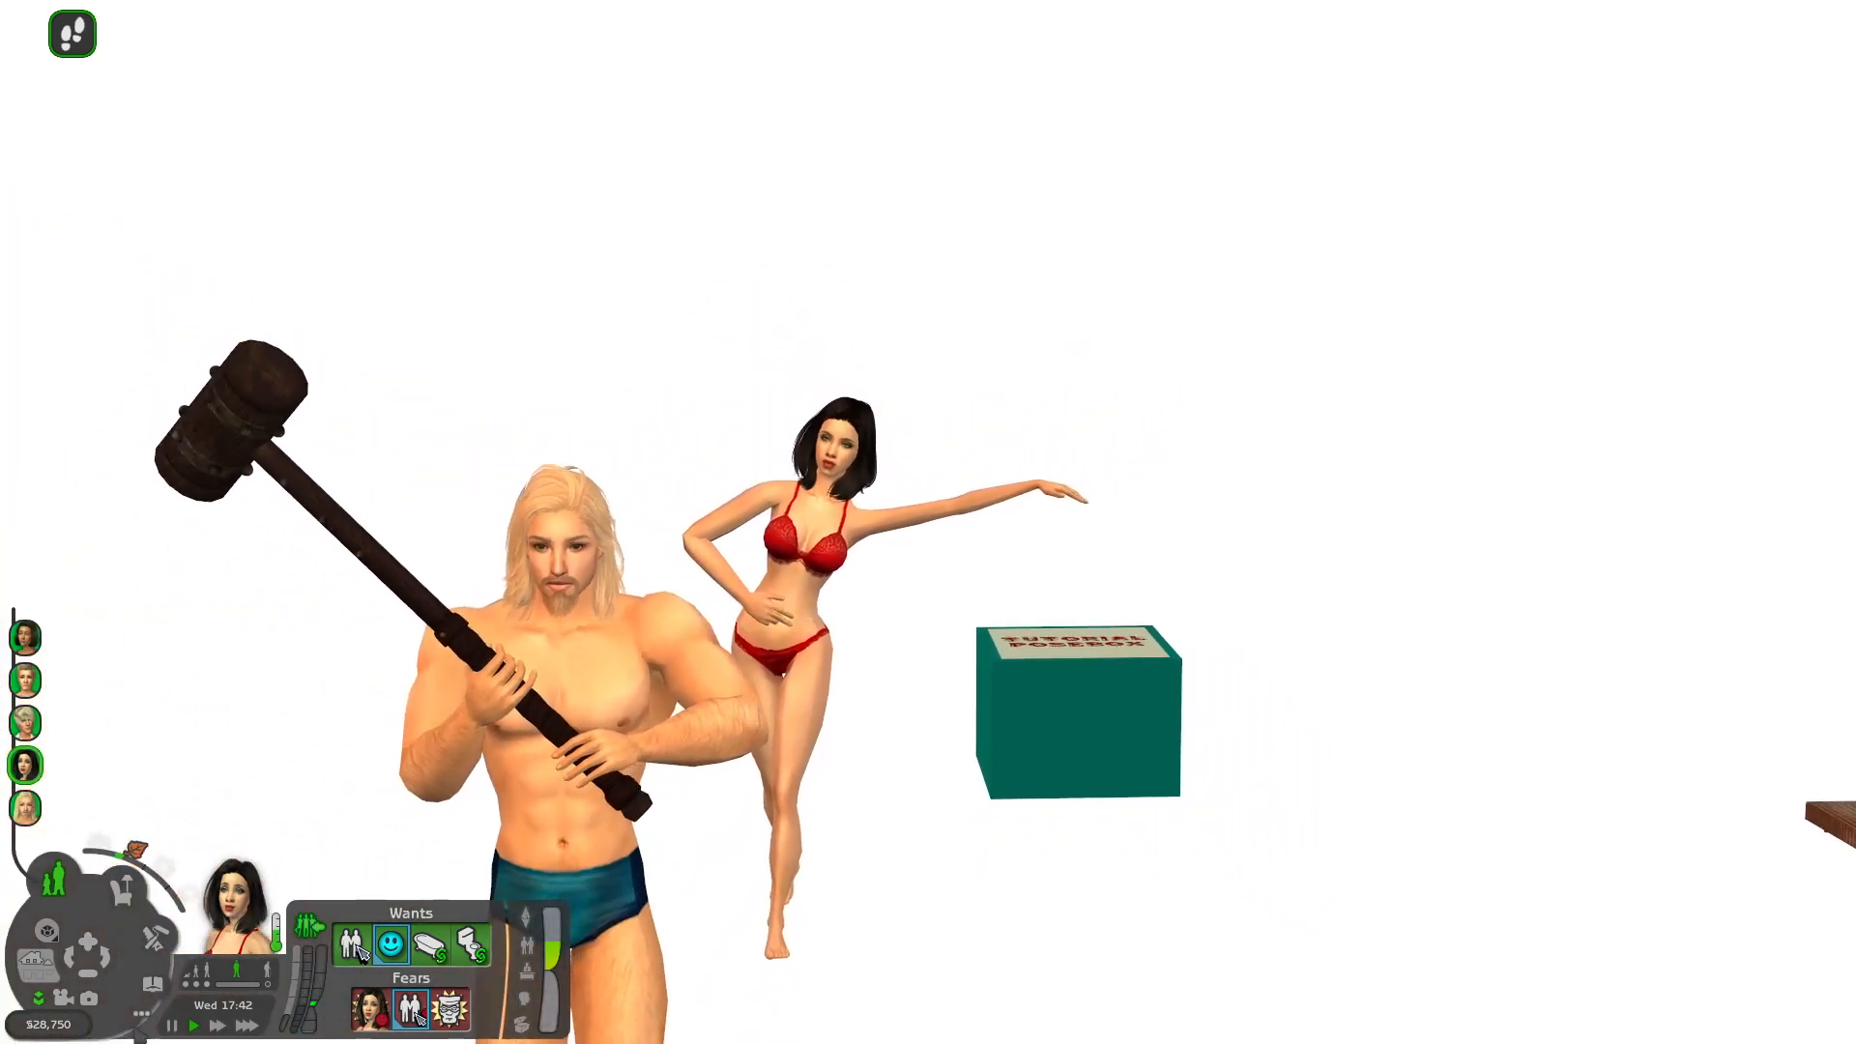
Toggle the game's pause state and choose to exit from the game options
{"action": "key", "text": "p"}
{"action": "left_click", "coordinate": [143, 1014]}
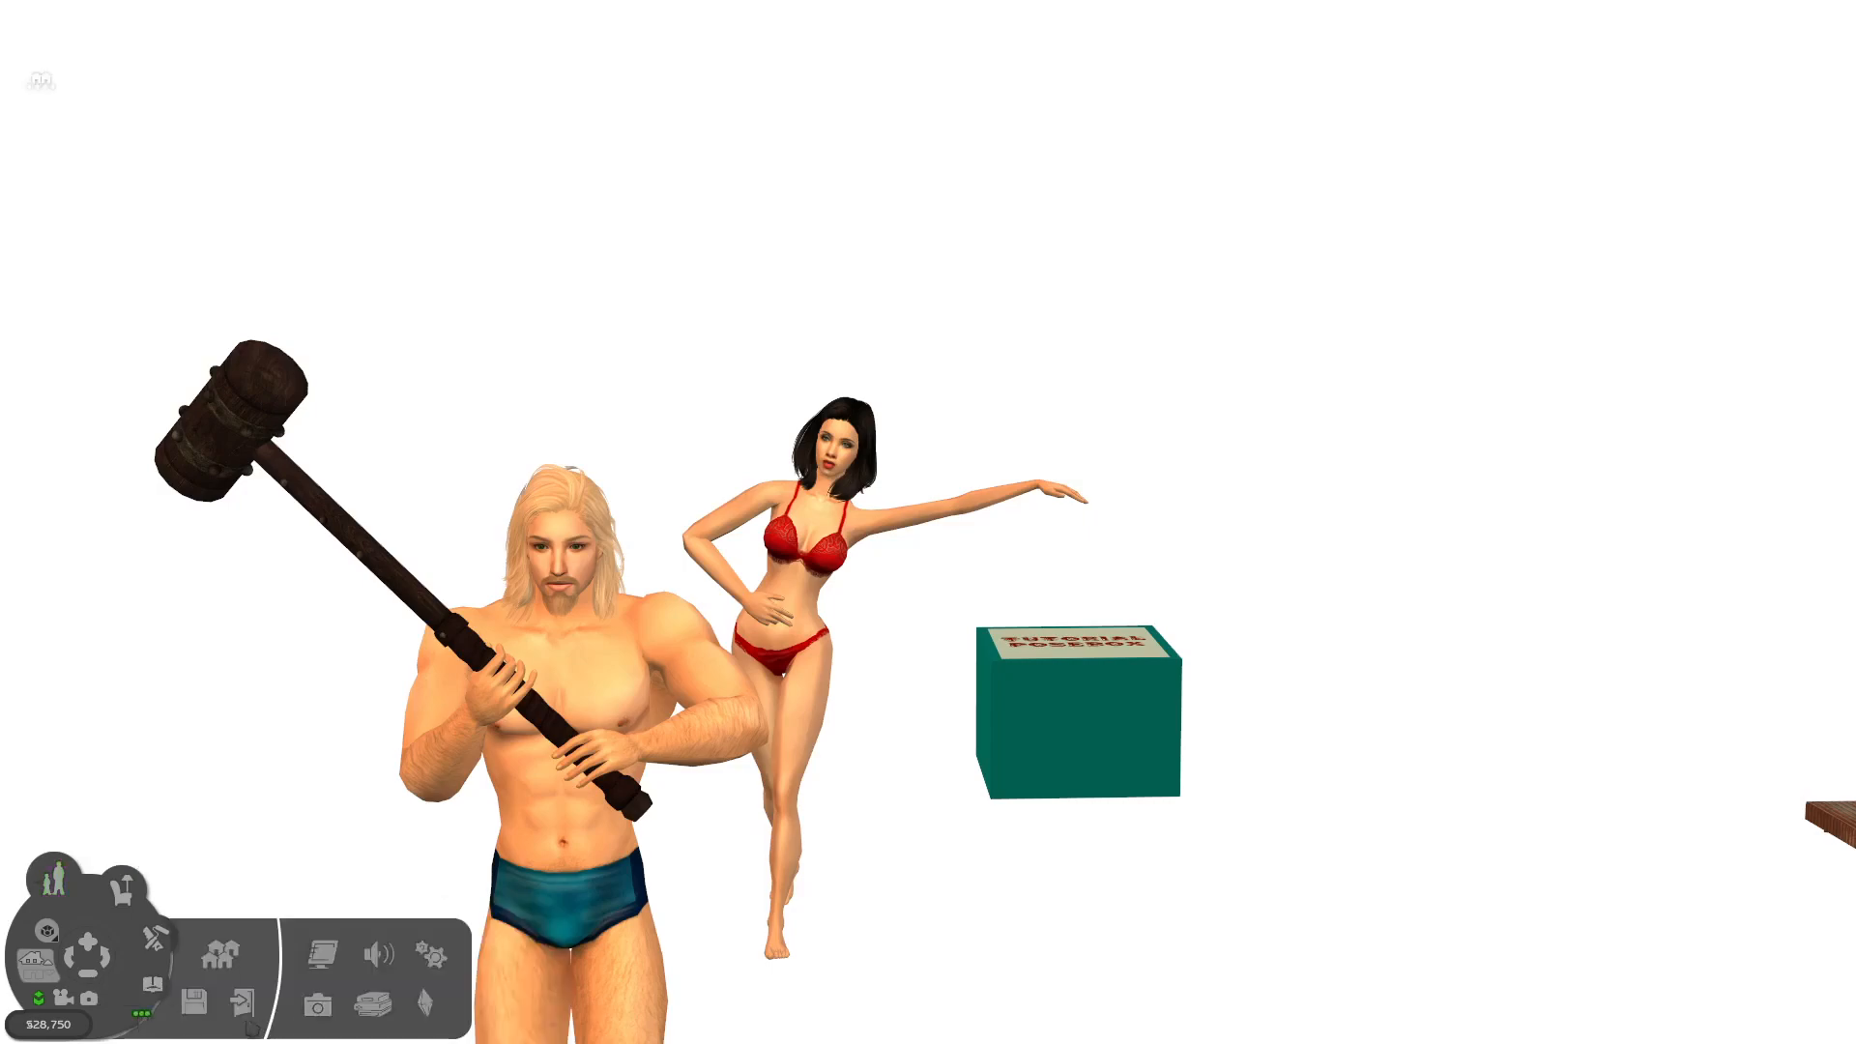
{"action": "left_click", "coordinate": [242, 1006]}
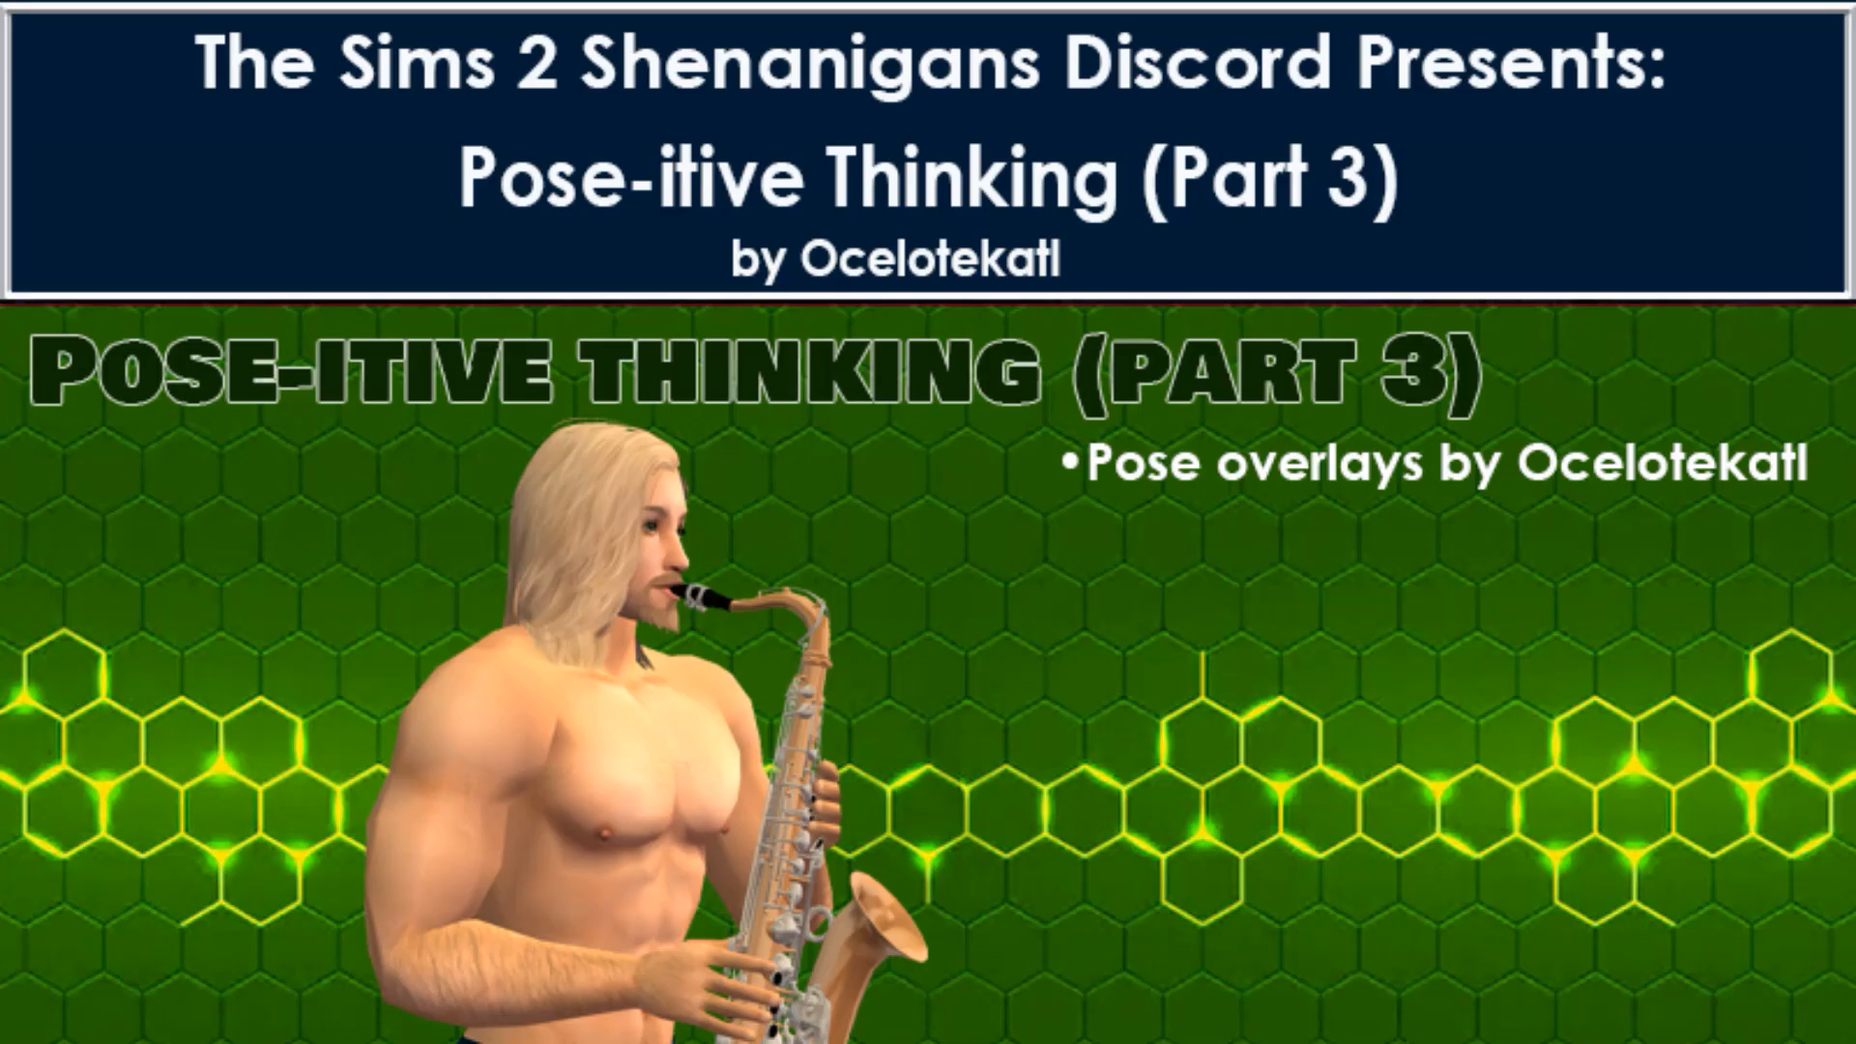